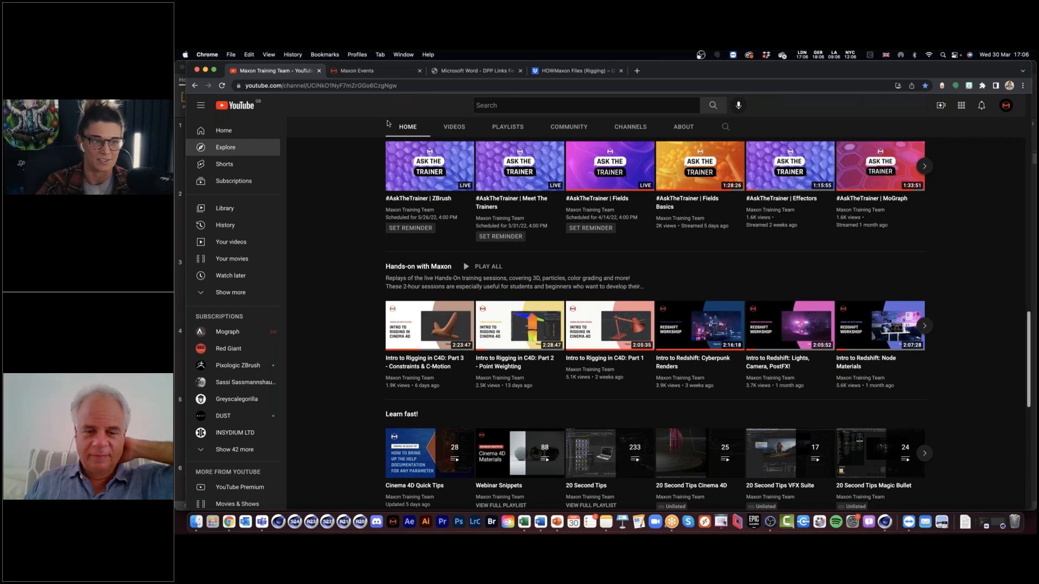
Review the Intro to Rigging handout and the HOWMaxon Files (Rigging) folder in Dropbox, and open its Week 4 folder.
click(562, 71)
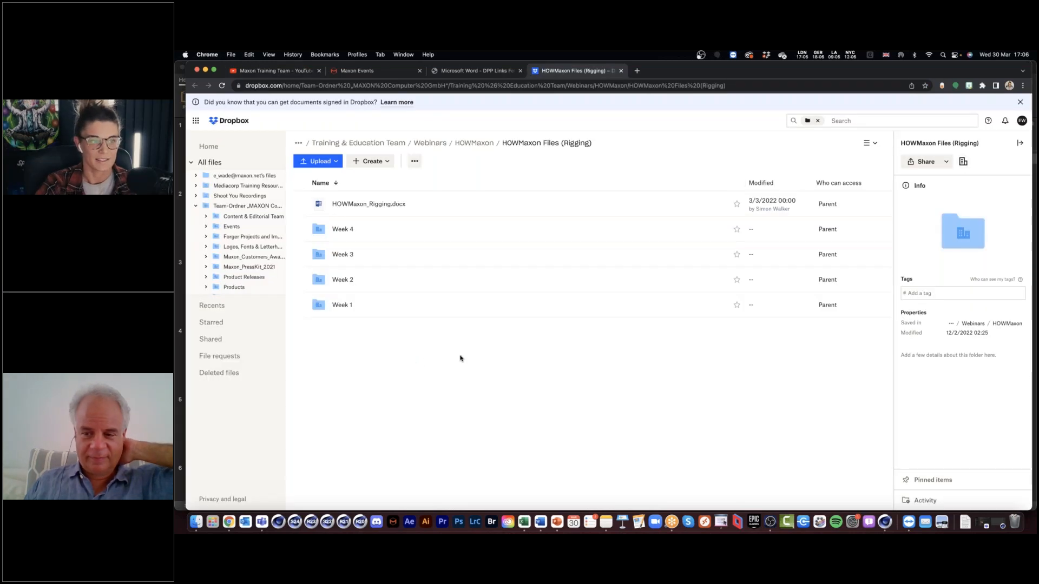
click(476, 71)
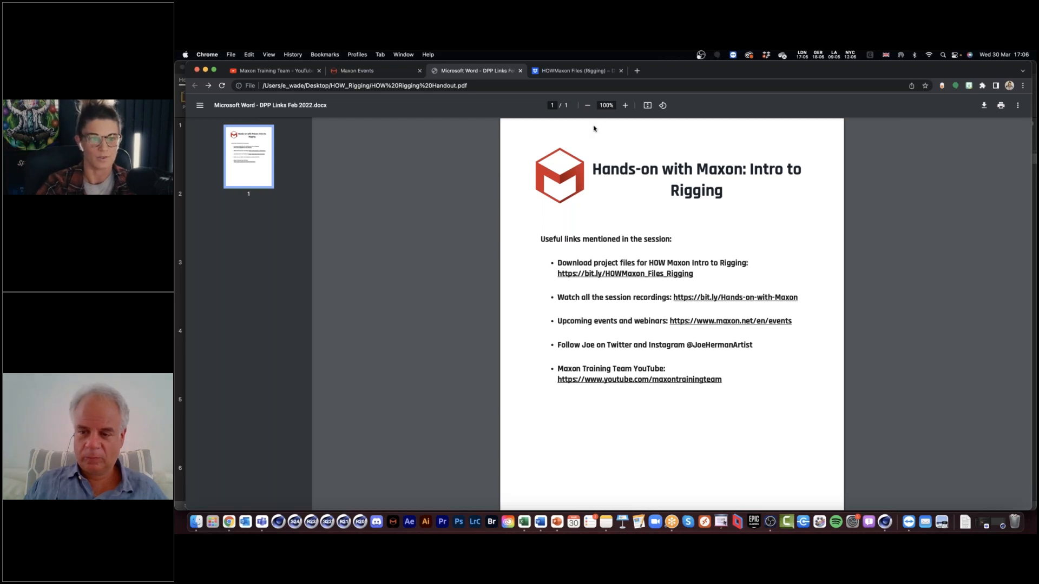
click(580, 71)
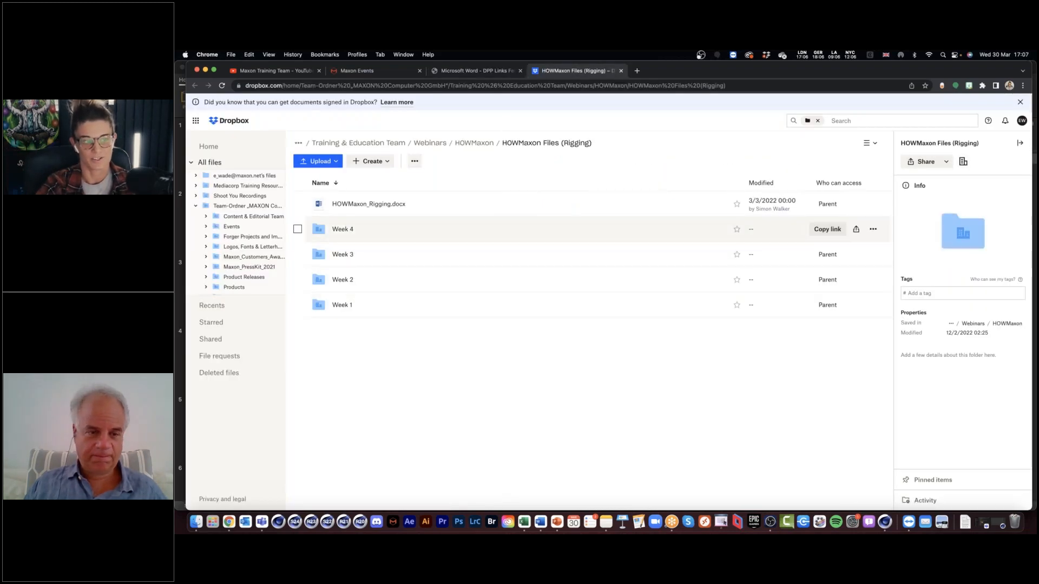
click(343, 230)
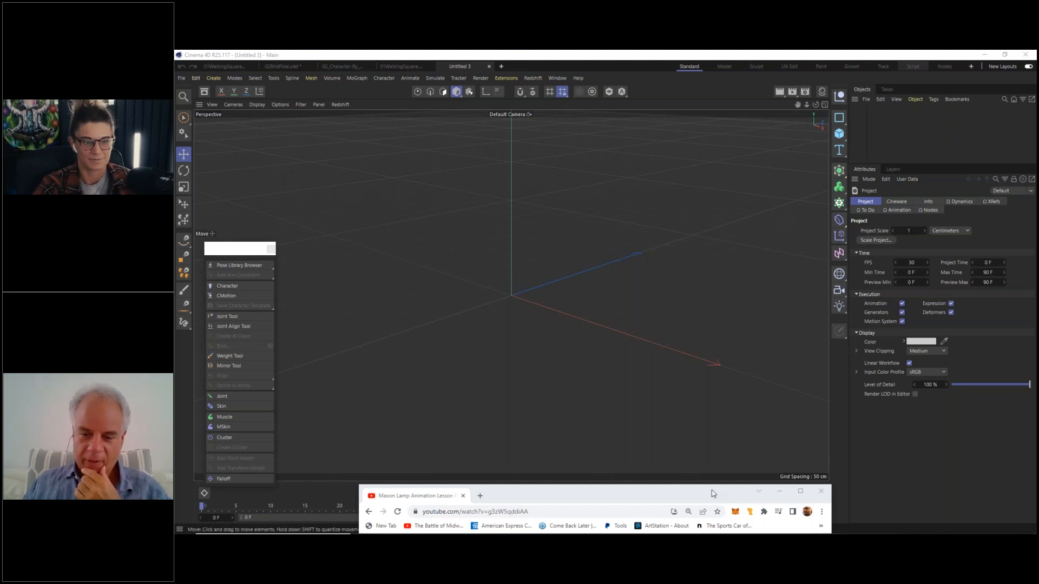
Bring the browser window with the Maxon Lamp Animation Lesson Example video fully into view over the Cinema 4D viewport.
drag(713, 494, 687, 318)
click(657, 525)
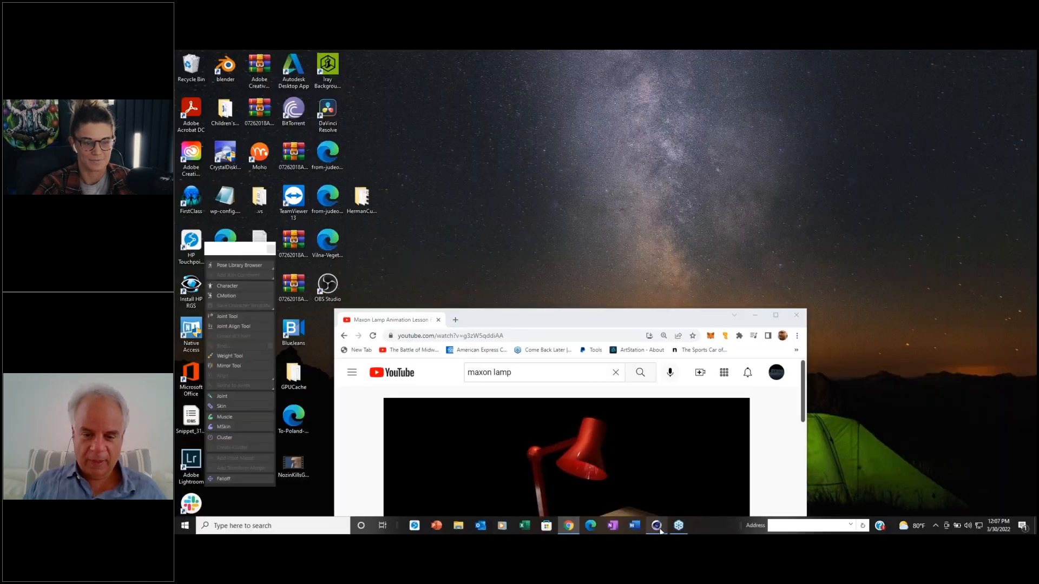
click(569, 527)
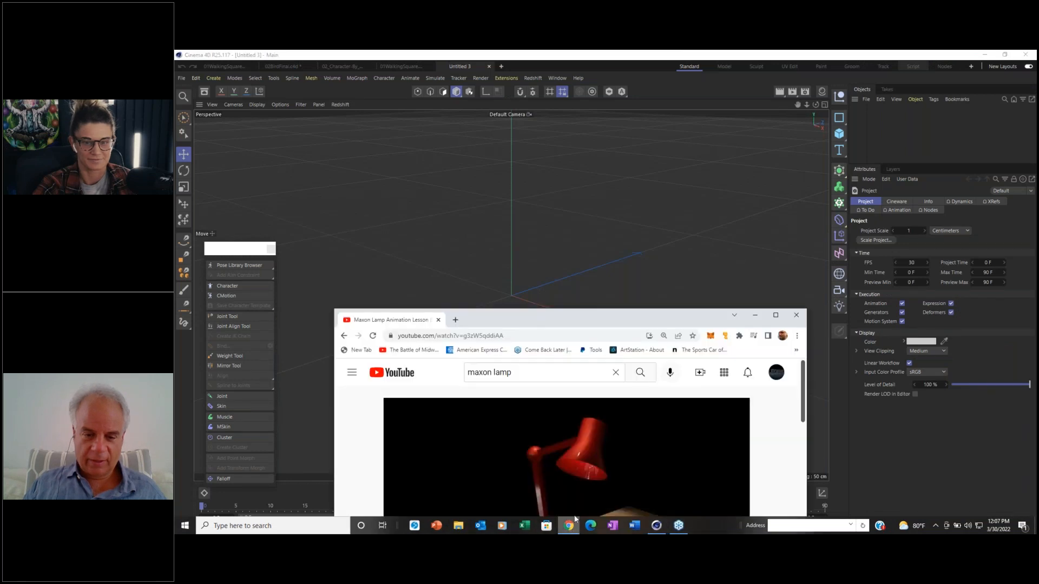
drag(645, 324, 670, 118)
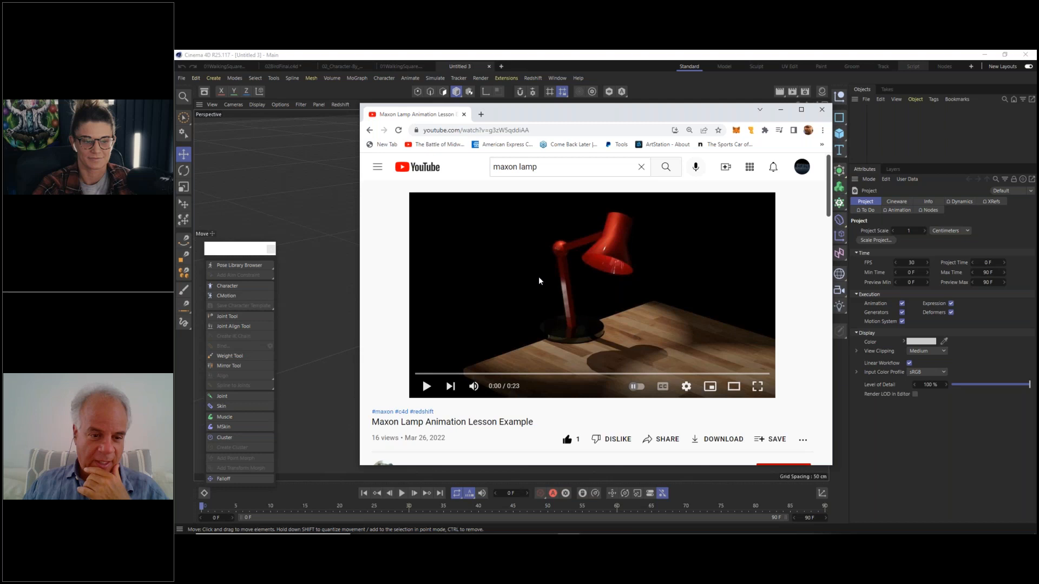
scroll(398, 338, down, 2)
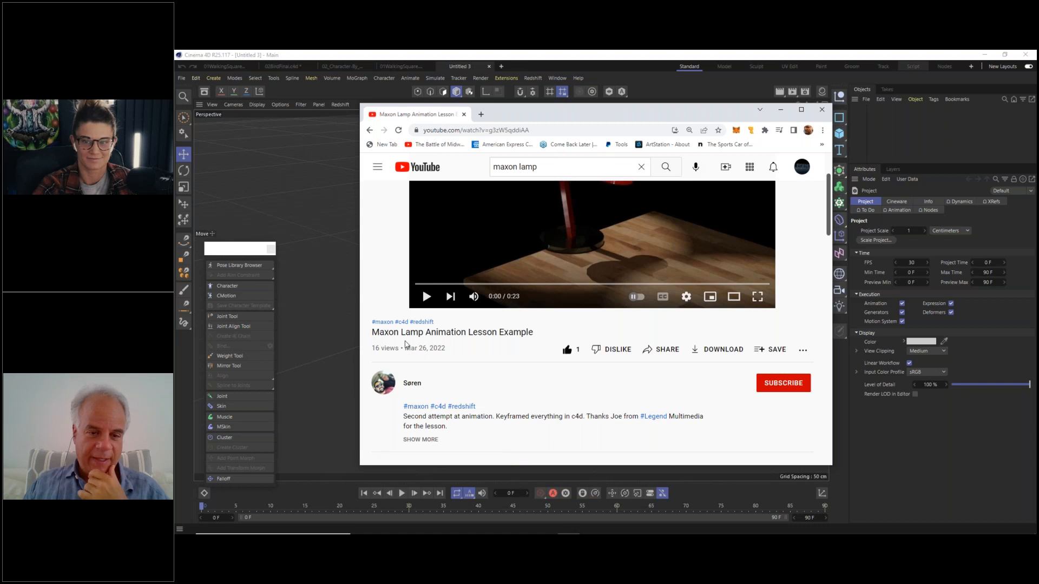
scroll(402, 333, up, 2)
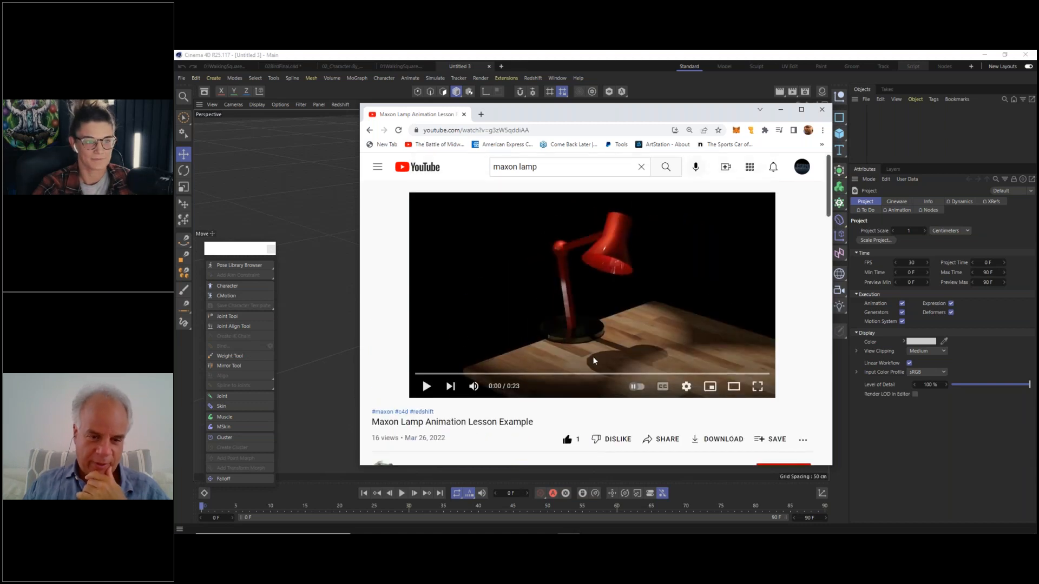
drag(662, 110, 659, 87)
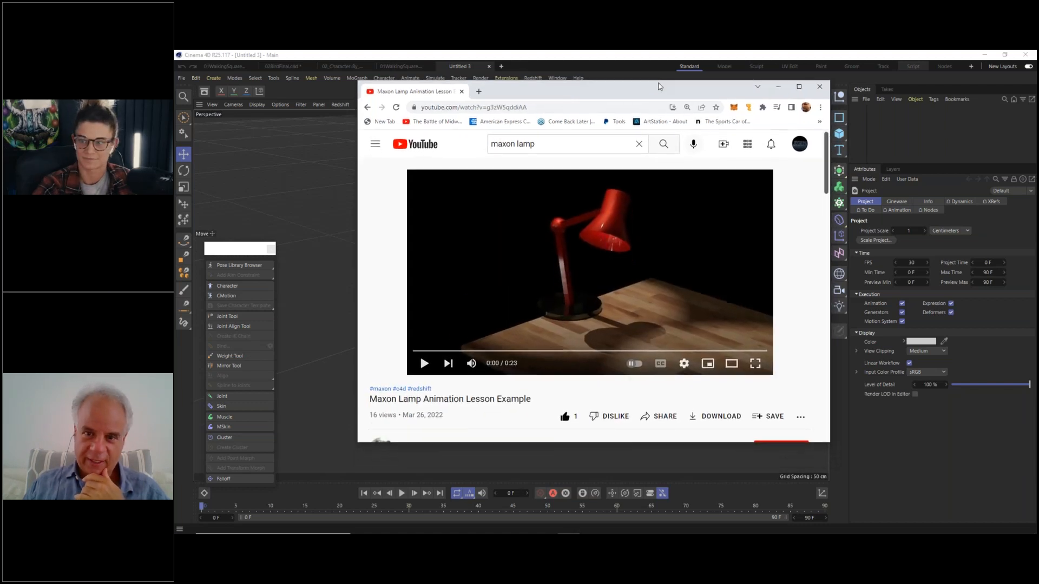
Switch the lamp animation video to theater mode and enlarge the browser window around it.
click(731, 363)
drag(828, 443, 871, 485)
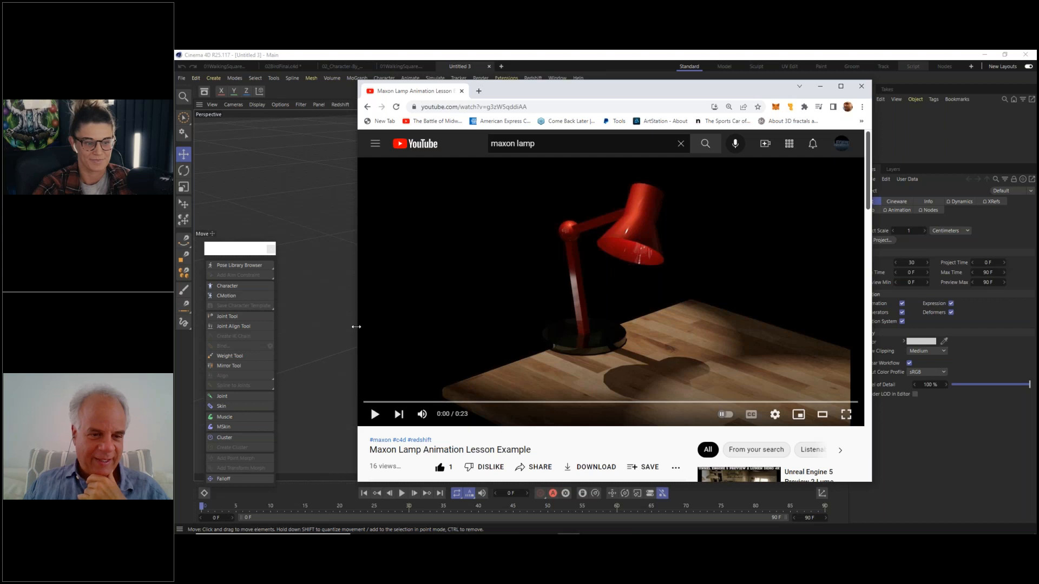
drag(355, 327, 319, 326)
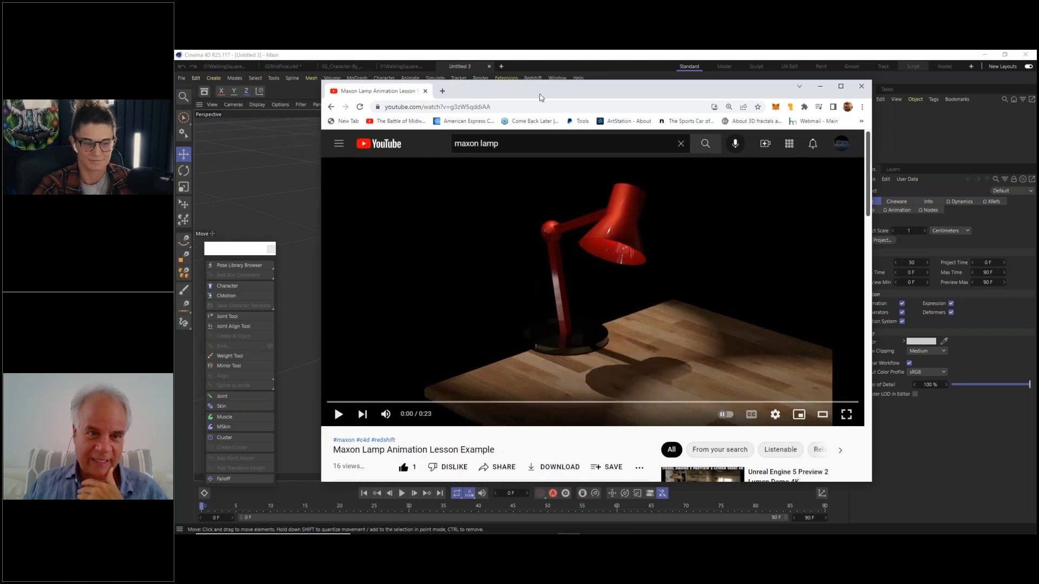
Play the lamp animation video through twice and close the browser window.
click(339, 414)
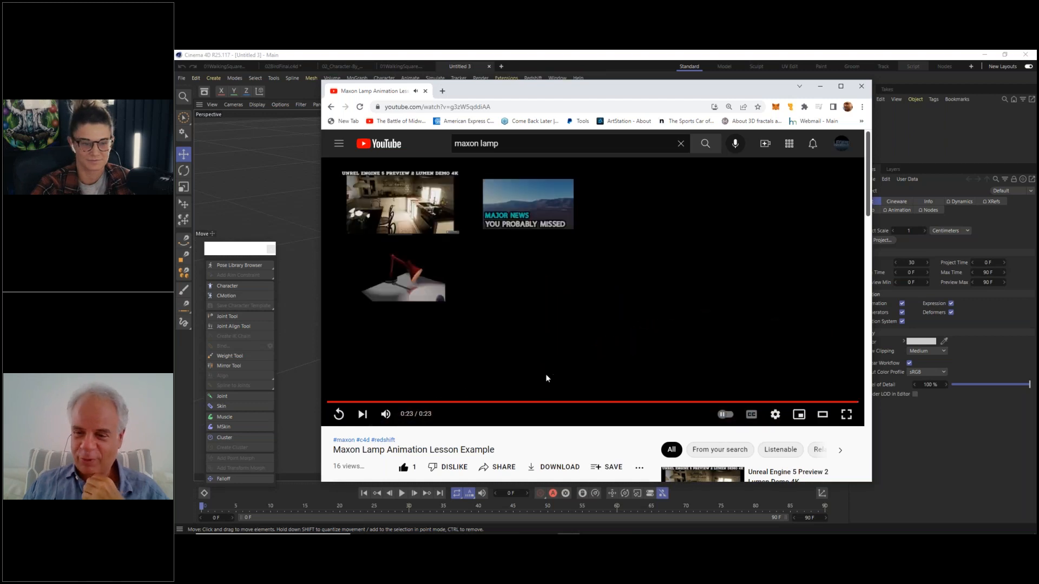
click(339, 414)
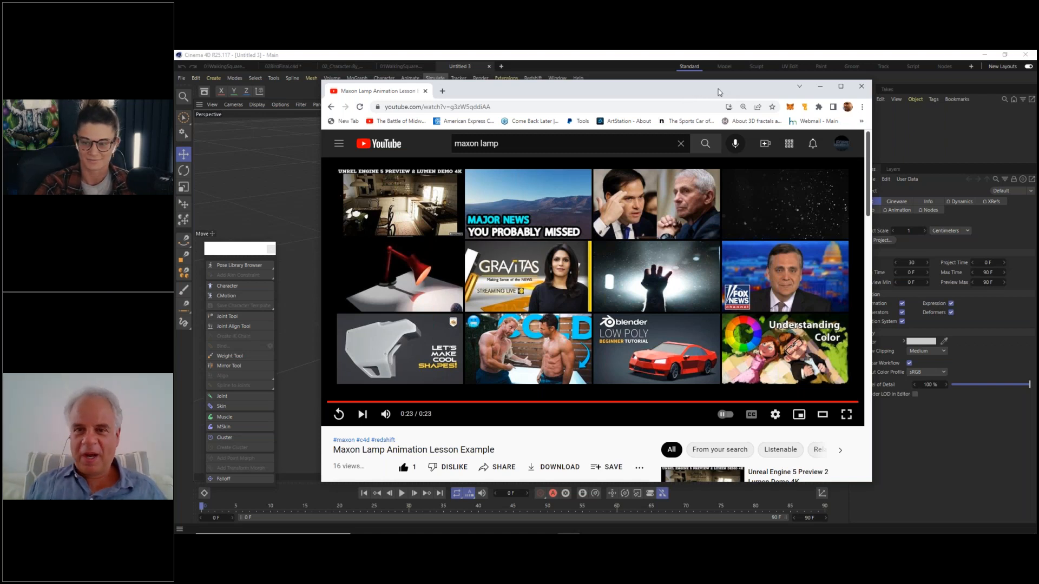
mouse_move(714, 100)
mouse_down()
mouse_move(604, 211)
mouse_move(698, 105)
mouse_up()
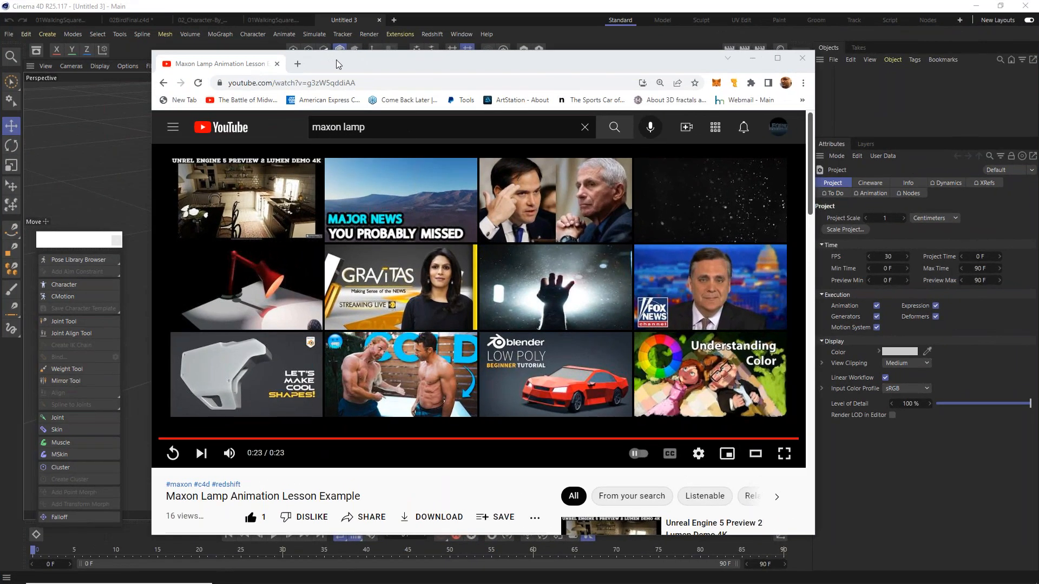
click(802, 58)
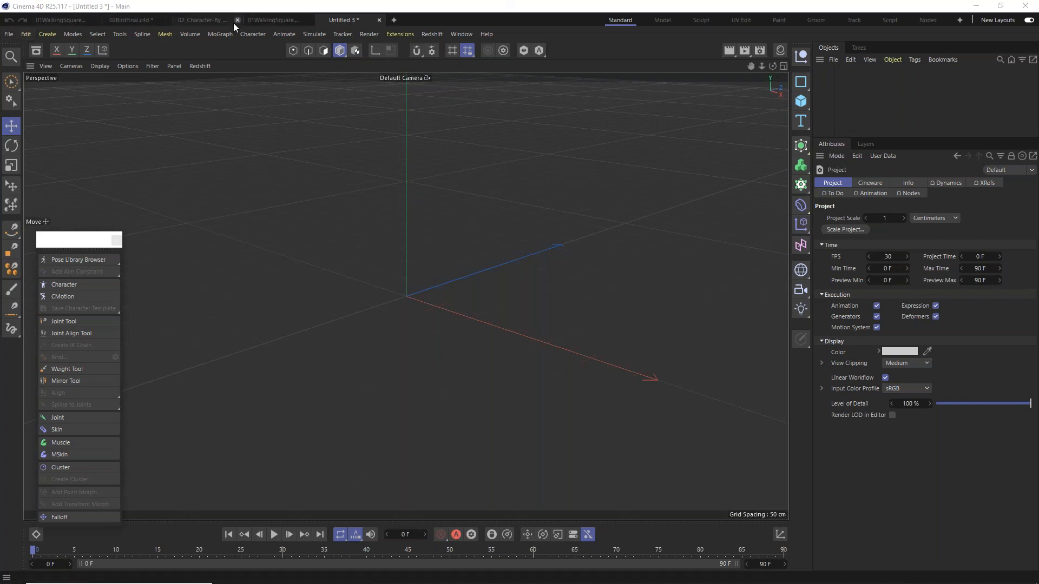
Play the bird's flight animation in the 02BirdFinal.c4d project, stop it and return to frame 0.
click(137, 20)
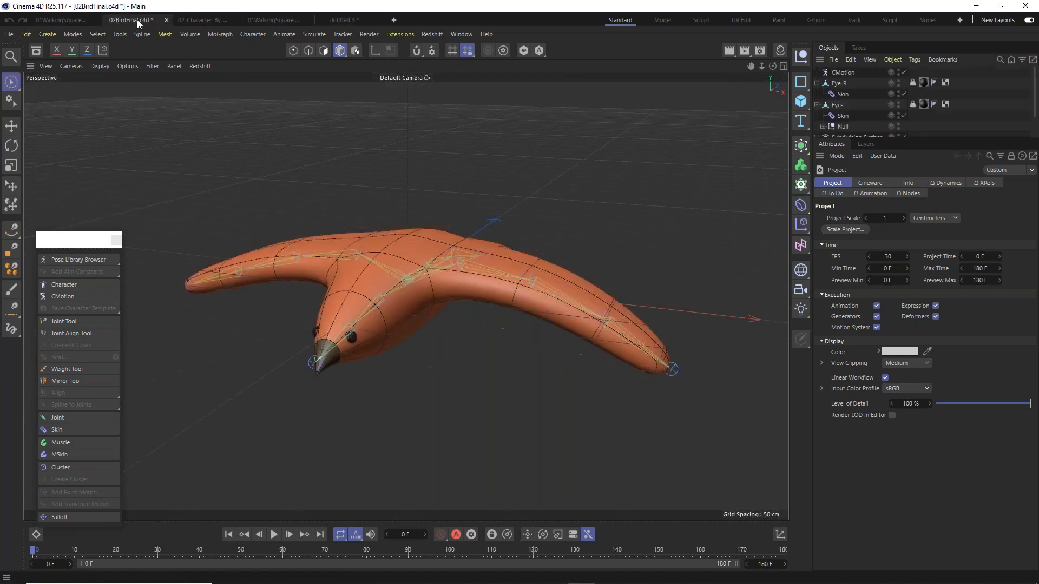
click(276, 537)
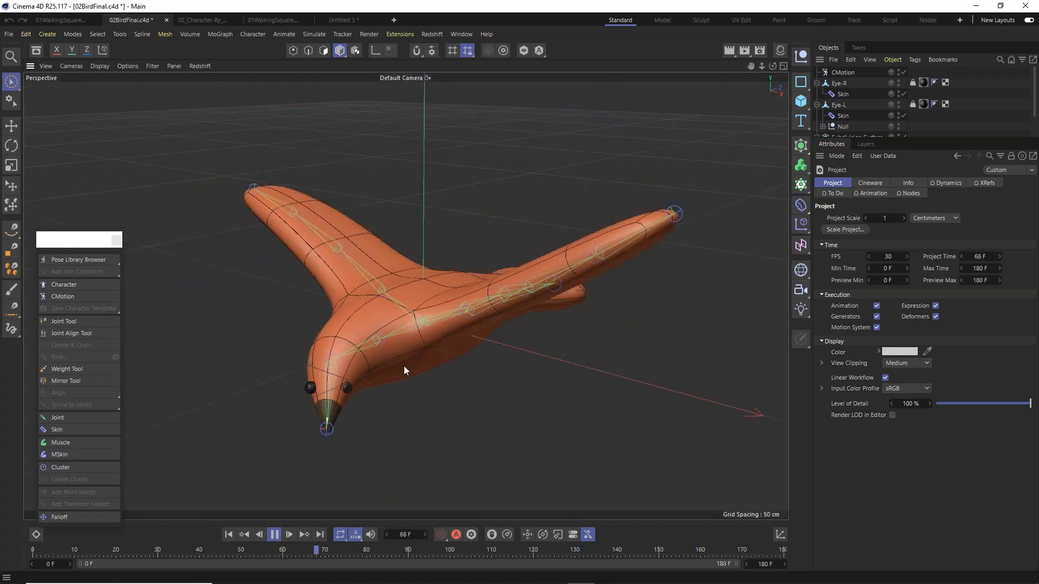
click(274, 534)
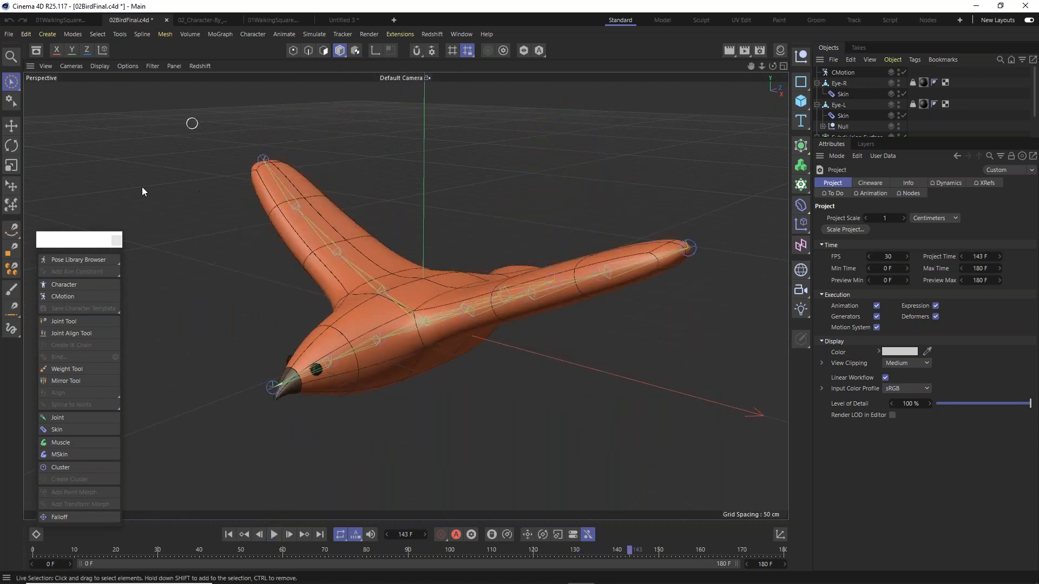
click(35, 549)
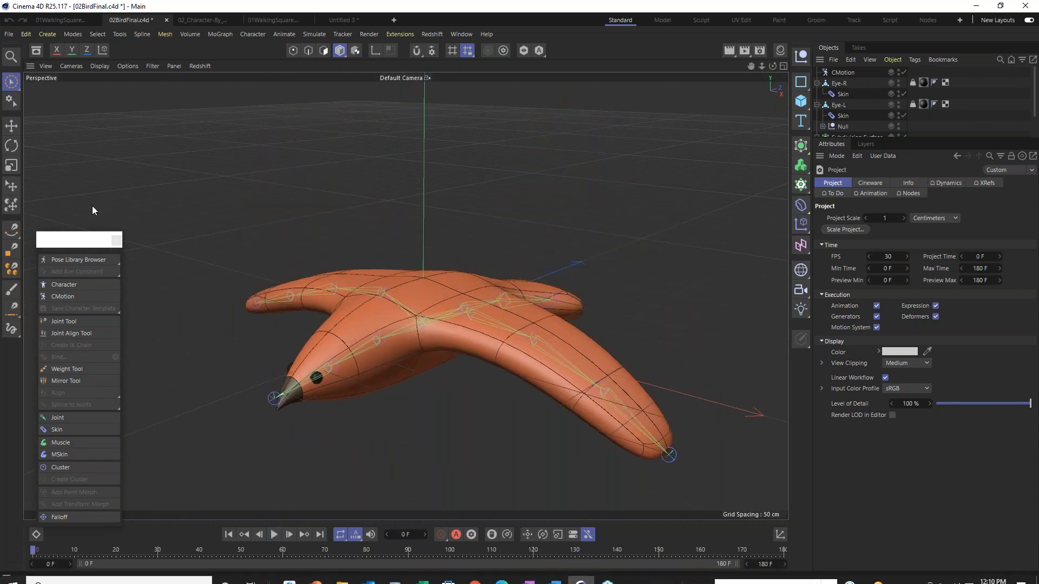
Switch to the 01WalkingSquare.c4d project with the unrigged model and examine its square body, legs and feet from several angles.
click(60, 20)
click(115, 19)
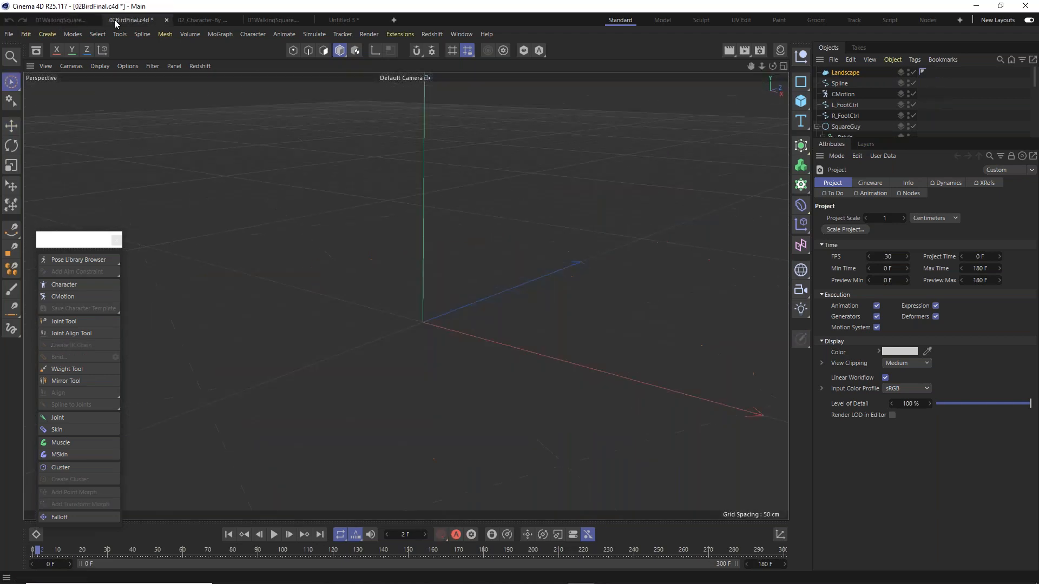
click(265, 21)
alt+drag(371, 292, 492, 266)
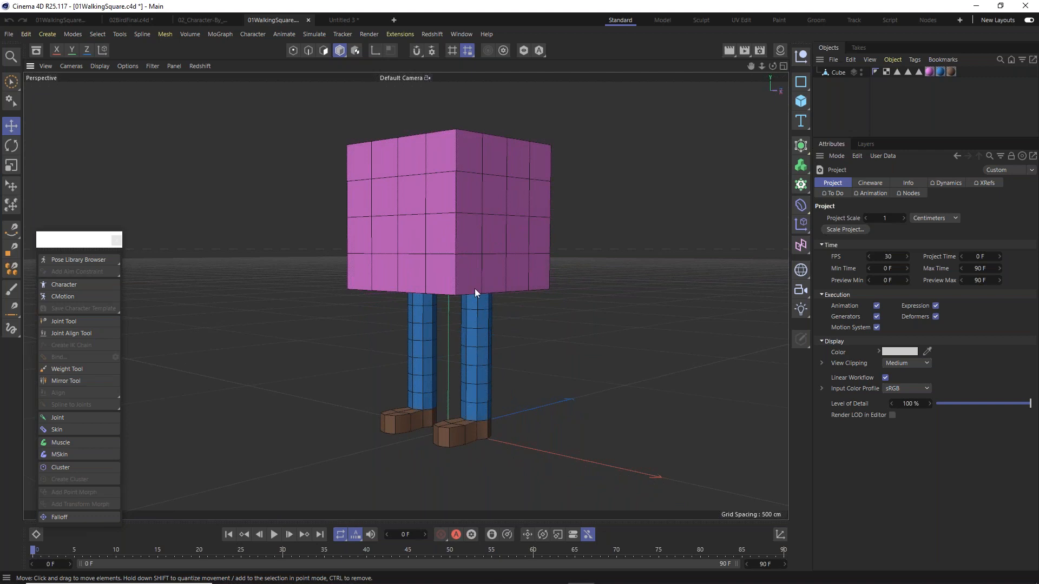
alt+drag(460, 289, 442, 230)
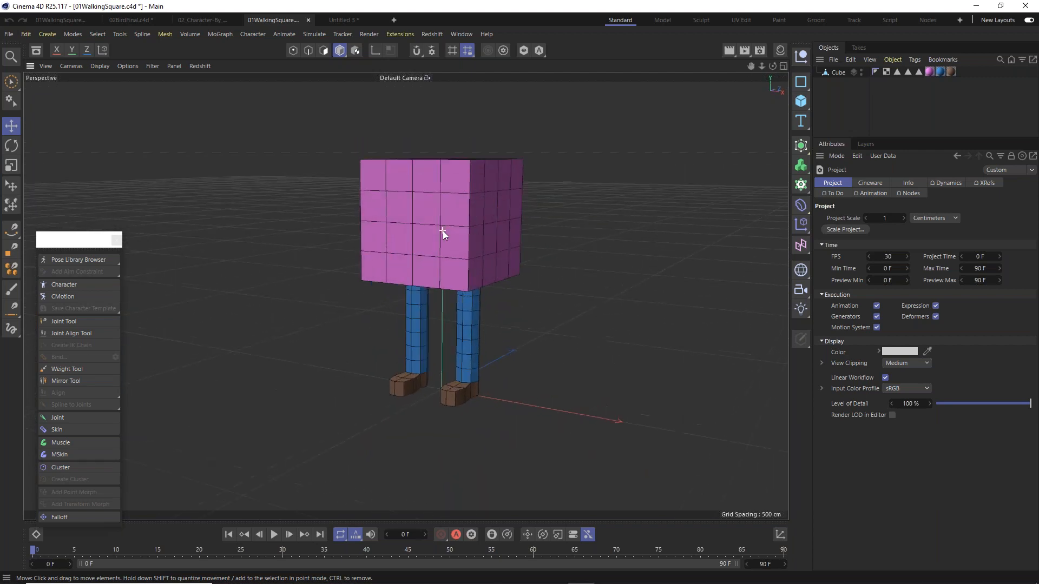
alt+right_drag(443, 231, 458, 239)
alt+middle_drag(458, 238, 447, 244)
mouse_move(447, 239)
alt+mouse_down()
mouse_move(446, 253)
mouse_move(442, 242)
alt+mouse_up()
alt+drag(485, 295, 524, 245)
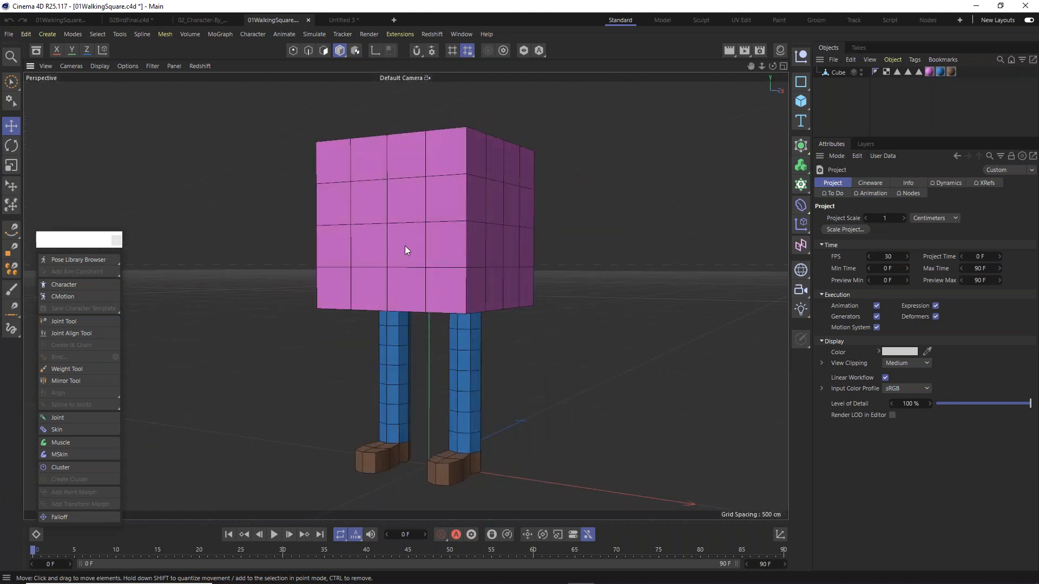
alt+drag(453, 311, 477, 244)
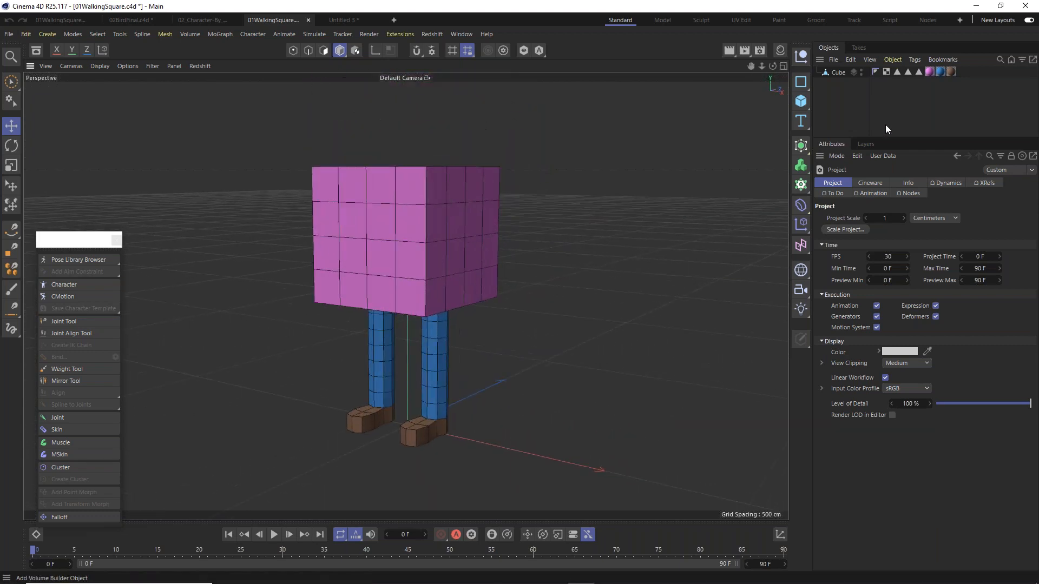
Smooth the walking square's Cube mesh by adding a Subdivision Surface as its parent.
click(838, 74)
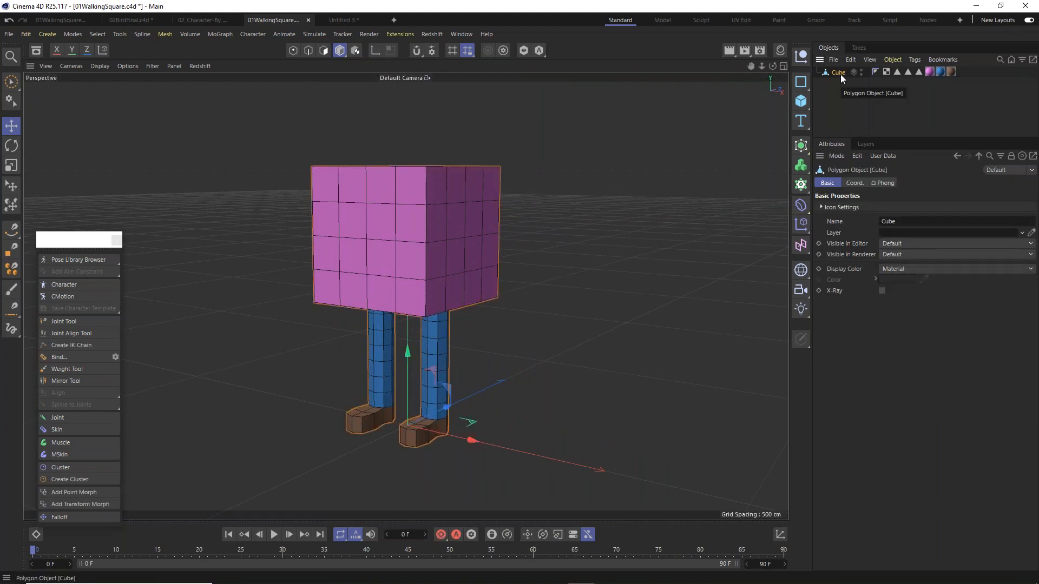
click(804, 145)
drag(846, 68, 845, 75)
alt+drag(427, 304, 436, 273)
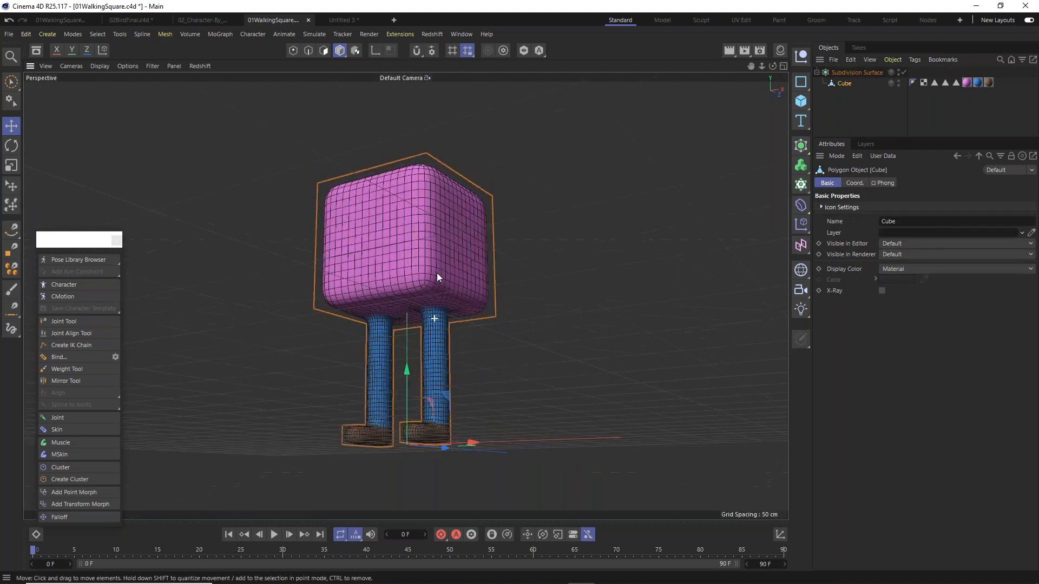
Set the viewport's line display to Isoparms and deselect the Cube to examine the smoothed legs and feet.
click(100, 65)
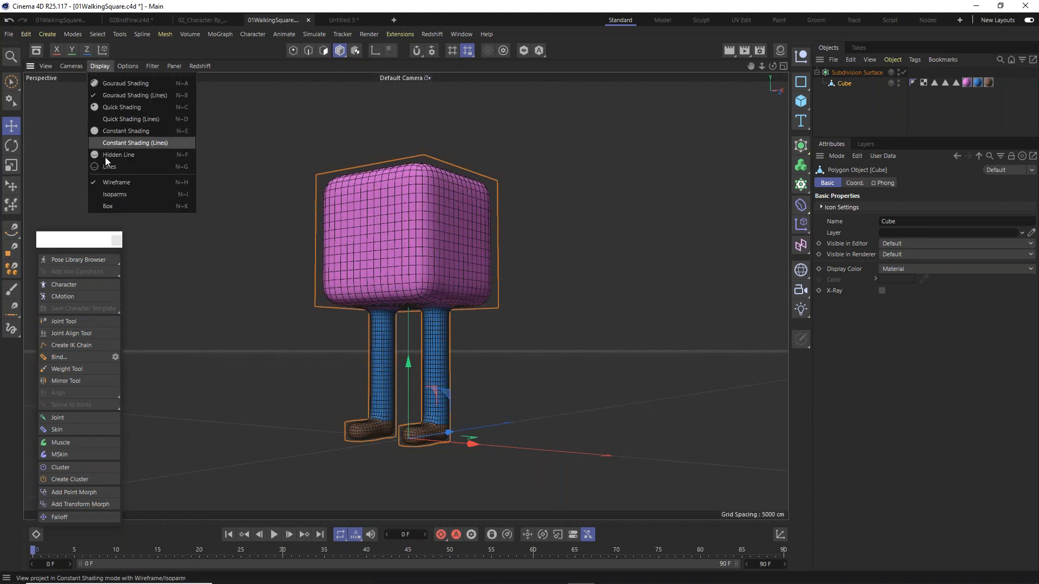
click(113, 195)
alt+drag(397, 284, 554, 317)
click(554, 317)
alt+drag(419, 356, 614, 272)
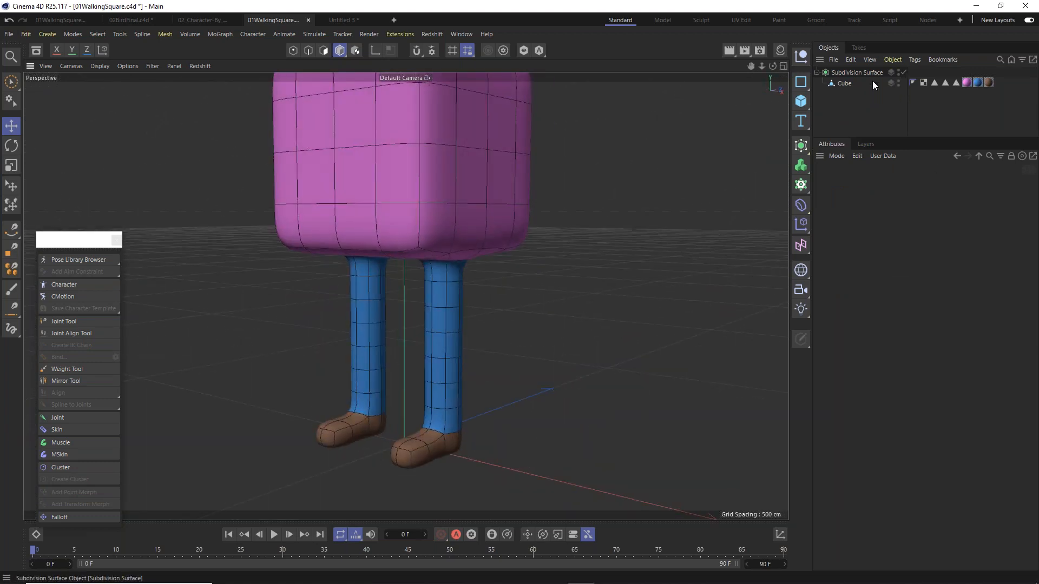
Take the Cube out of the Subdivision Surface and delete the Subdivision Surface object.
click(856, 76)
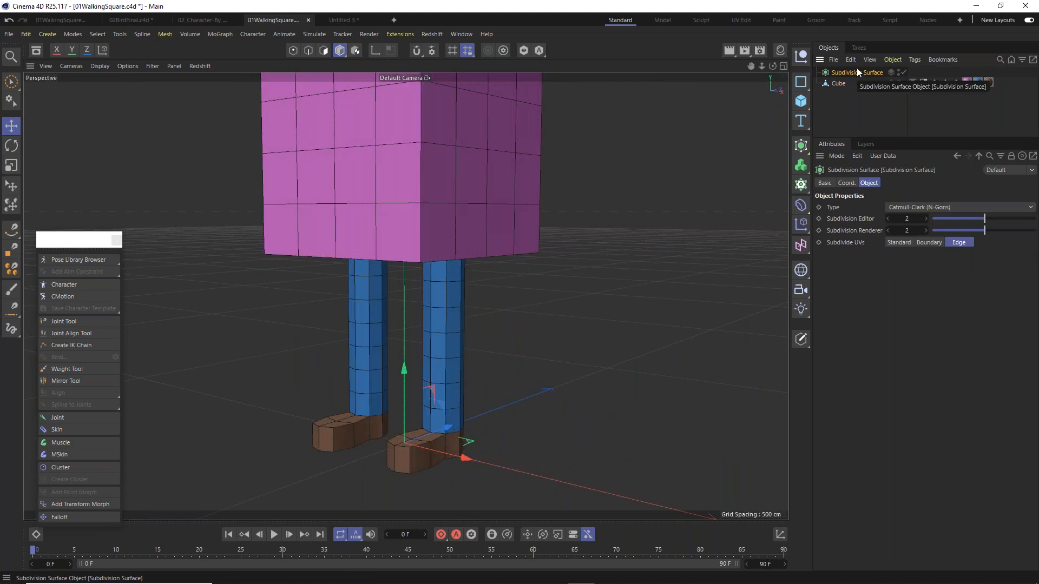
key(Delete)
alt+drag(421, 316, 353, 306)
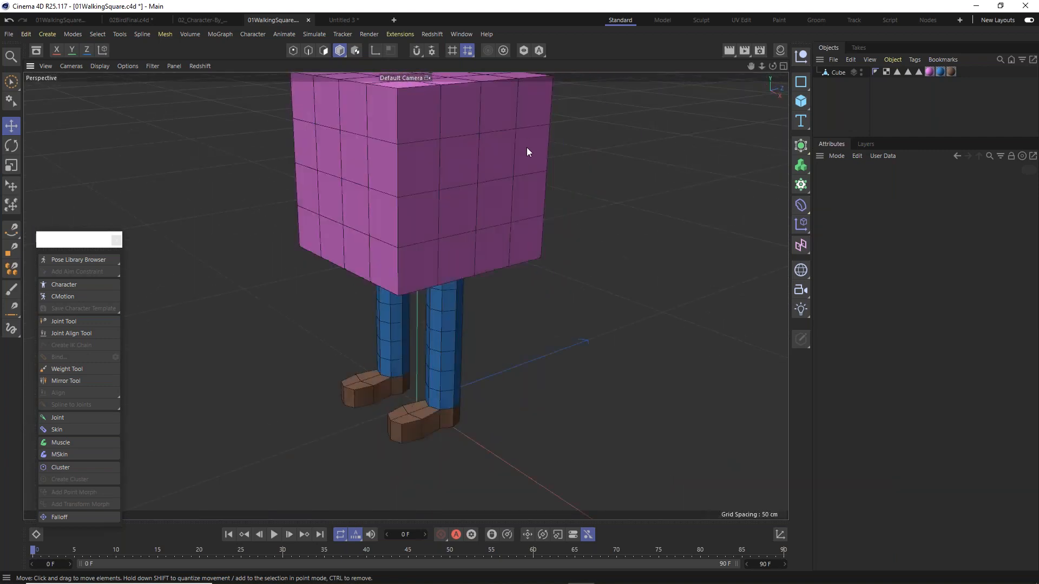
alt+drag(483, 158, 474, 233)
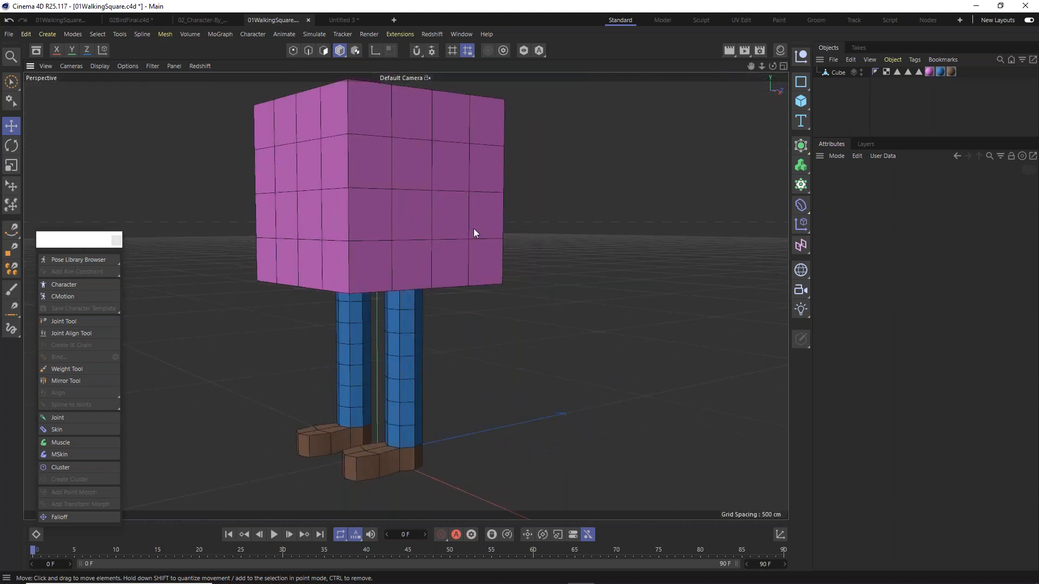
alt+drag(366, 227, 416, 225)
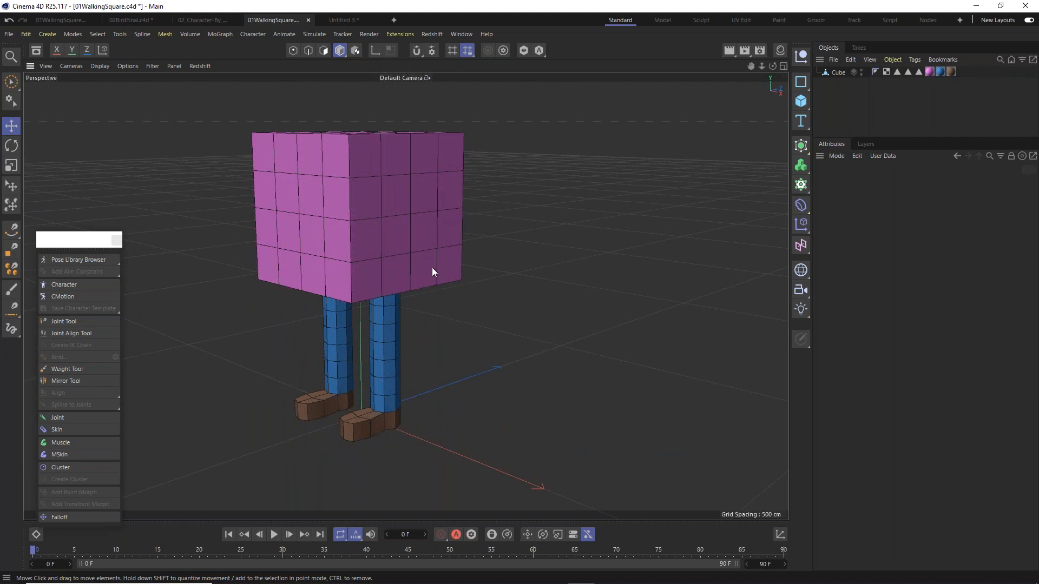
alt+drag(395, 311, 441, 295)
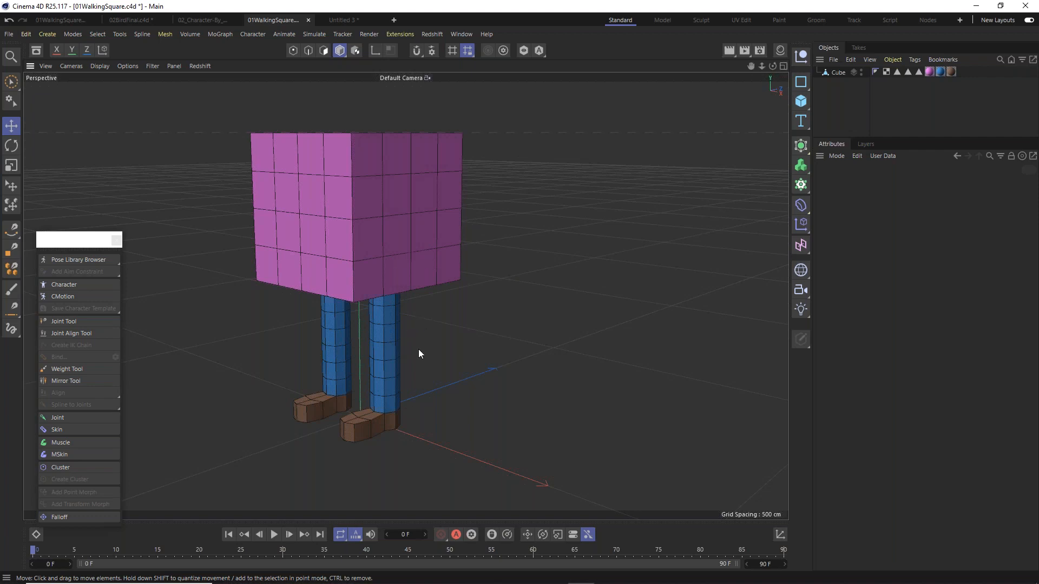
alt+drag(400, 383, 419, 344)
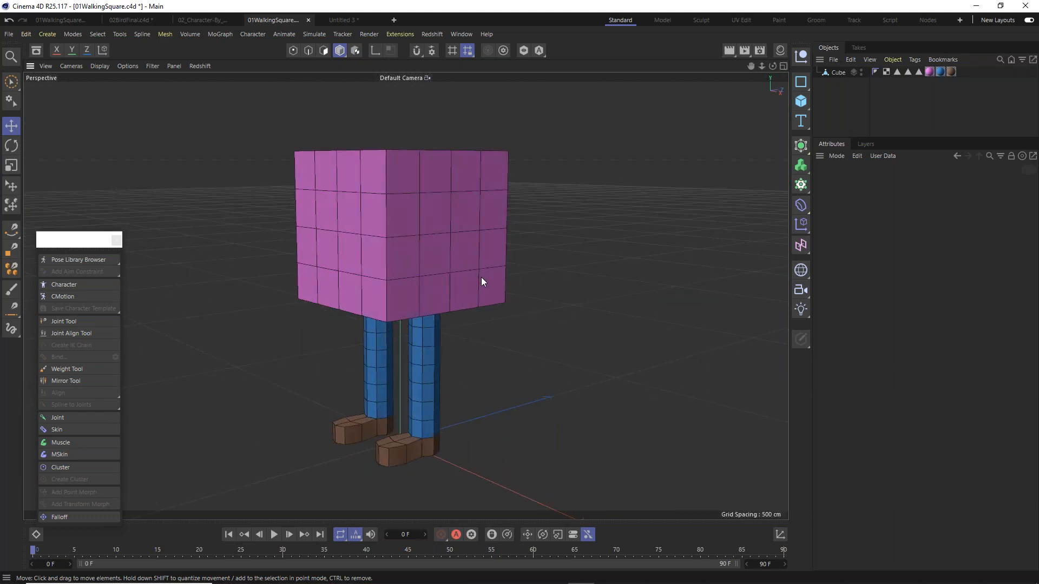
Close the floating palette of character commands and revert the 01WalkingSquare.c4d project to its saved version.
key(F3)
alt+middle_drag(481, 338, 438, 297)
scroll(427, 355, up, 6)
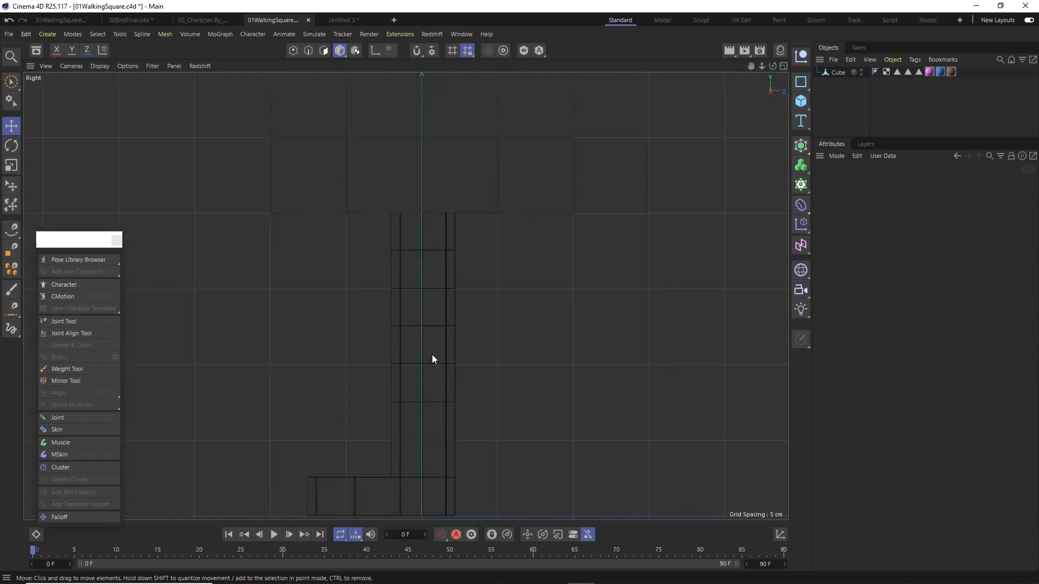
scroll(438, 361, down, 1)
alt+middle_drag(444, 369, 434, 336)
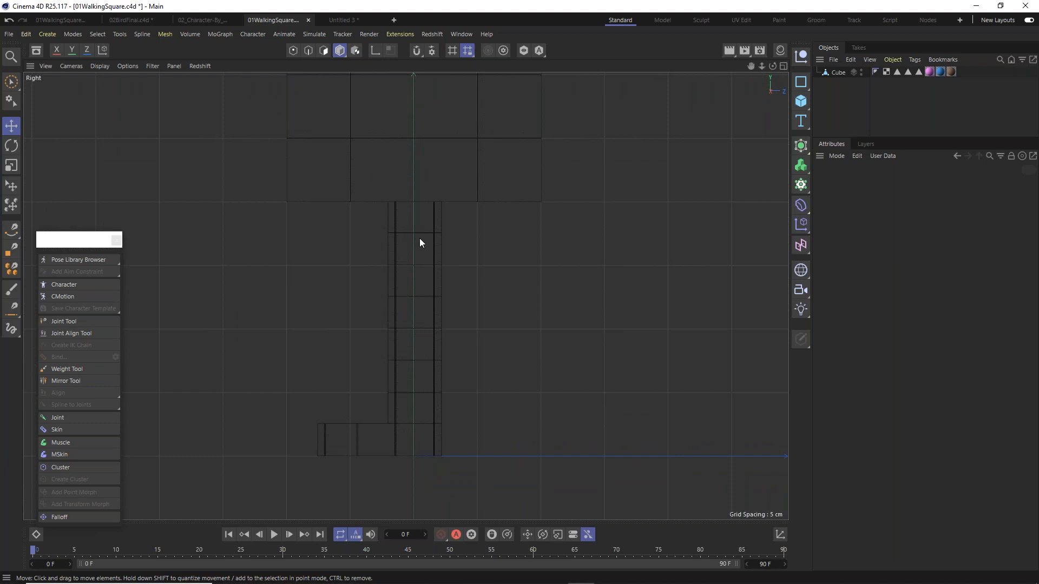
drag(76, 239, 140, 137)
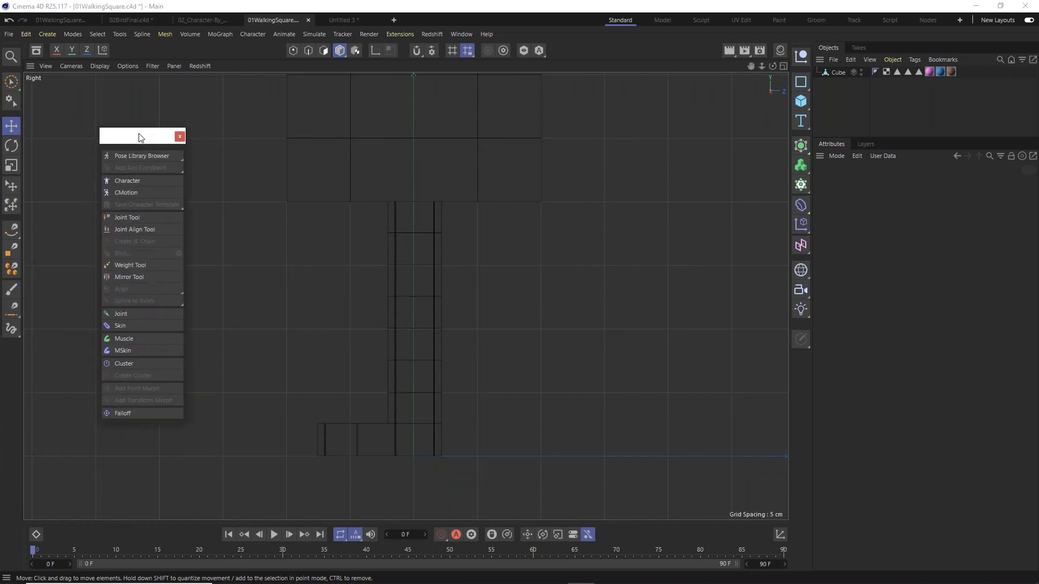
click(181, 136)
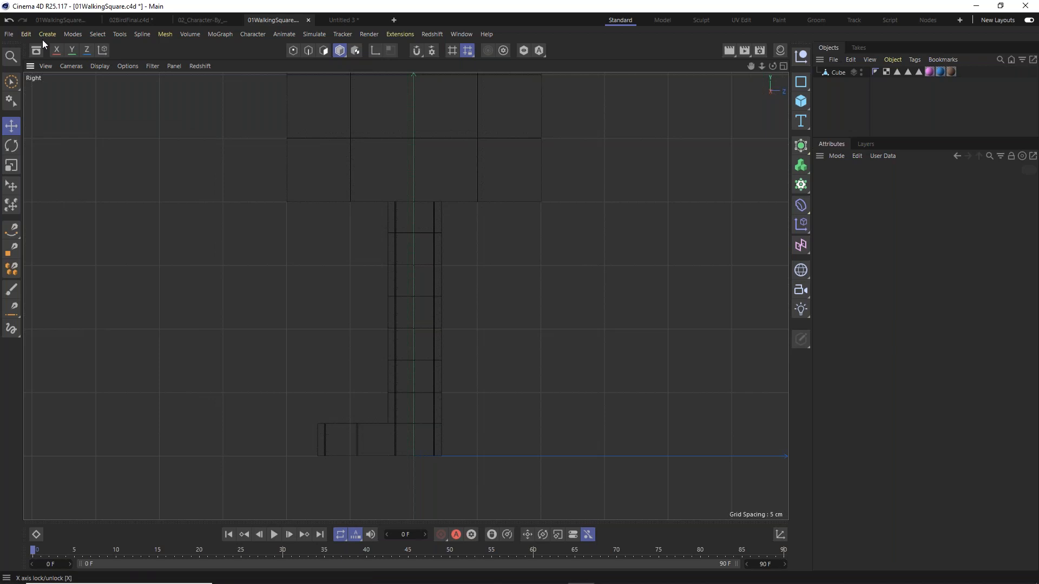
click(8, 34)
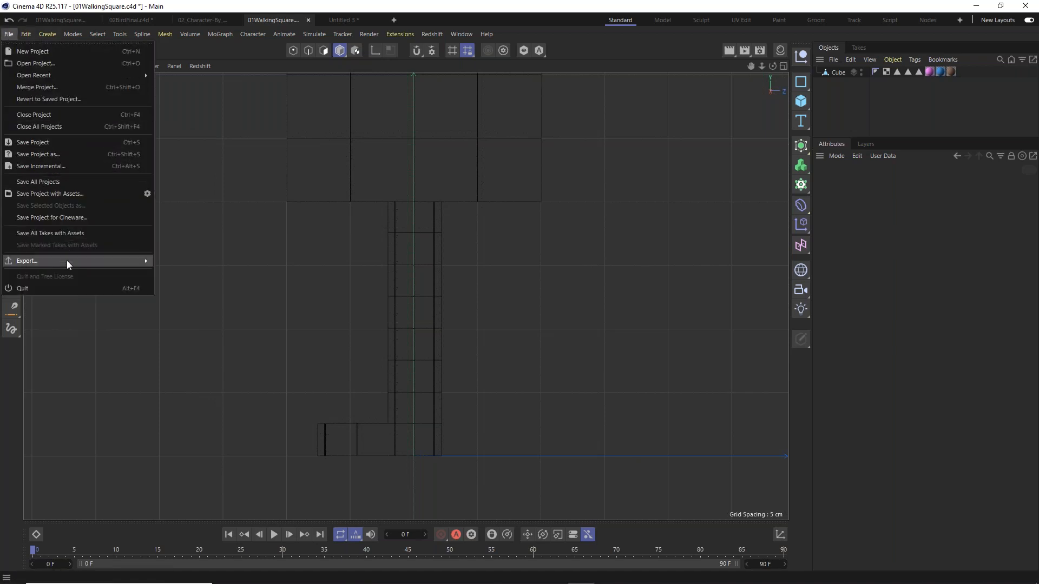
click(79, 100)
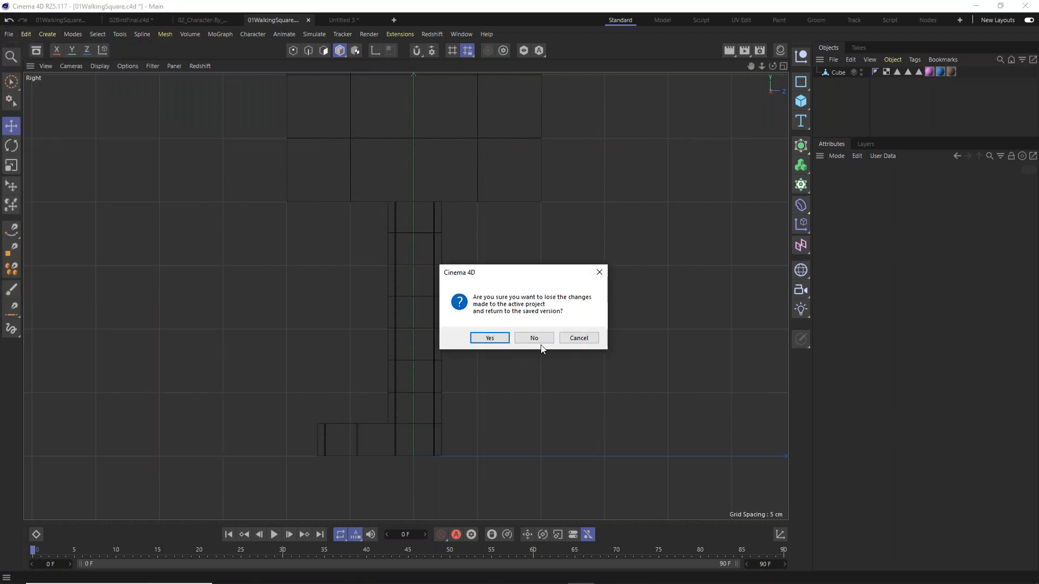
click(496, 339)
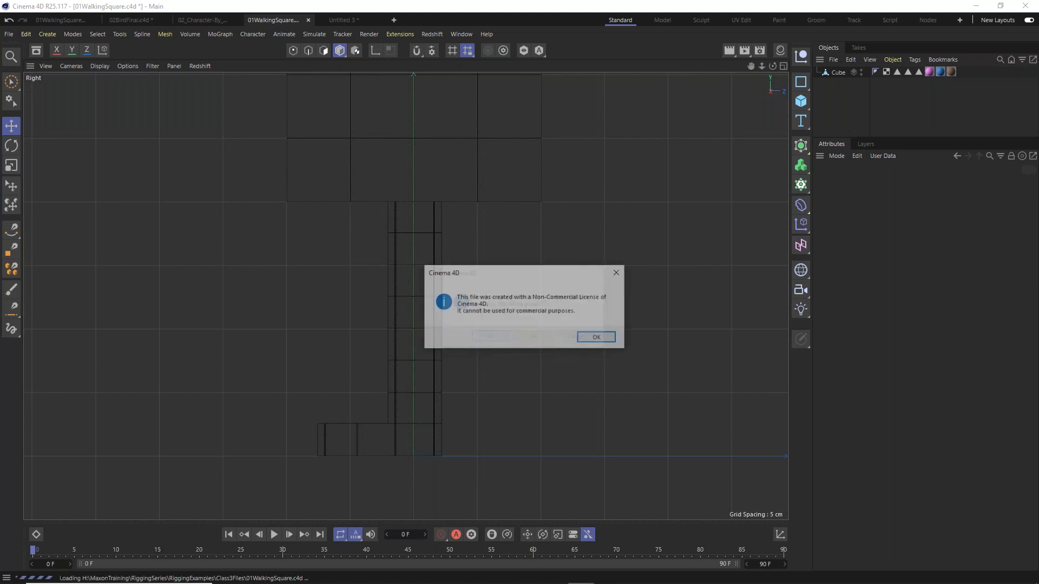
click(598, 339)
Show the walking square in the Right view and detach the Character commands into a floating palette.
key(F3)
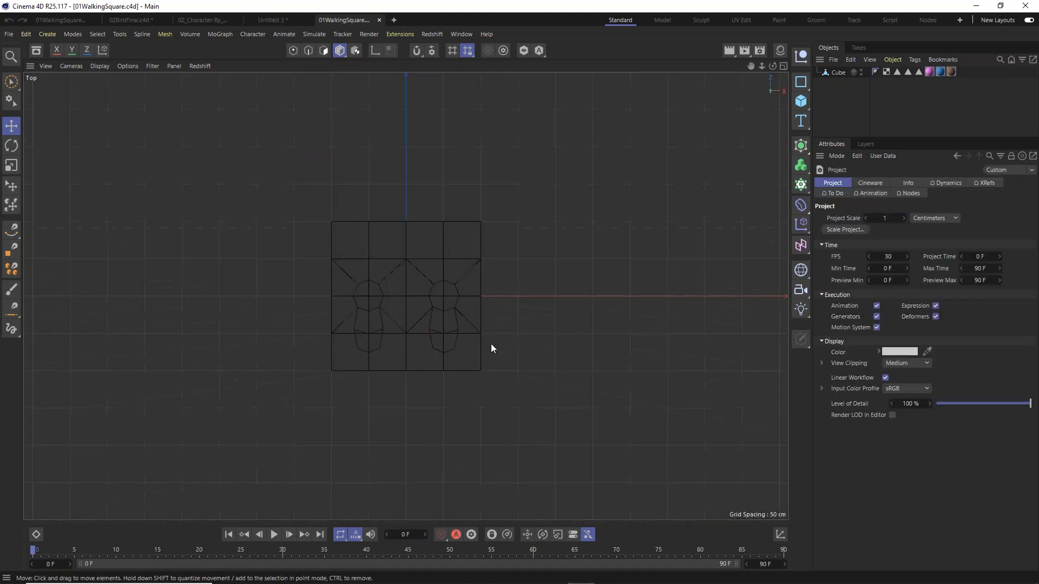
alt+middle_drag(534, 366, 488, 329)
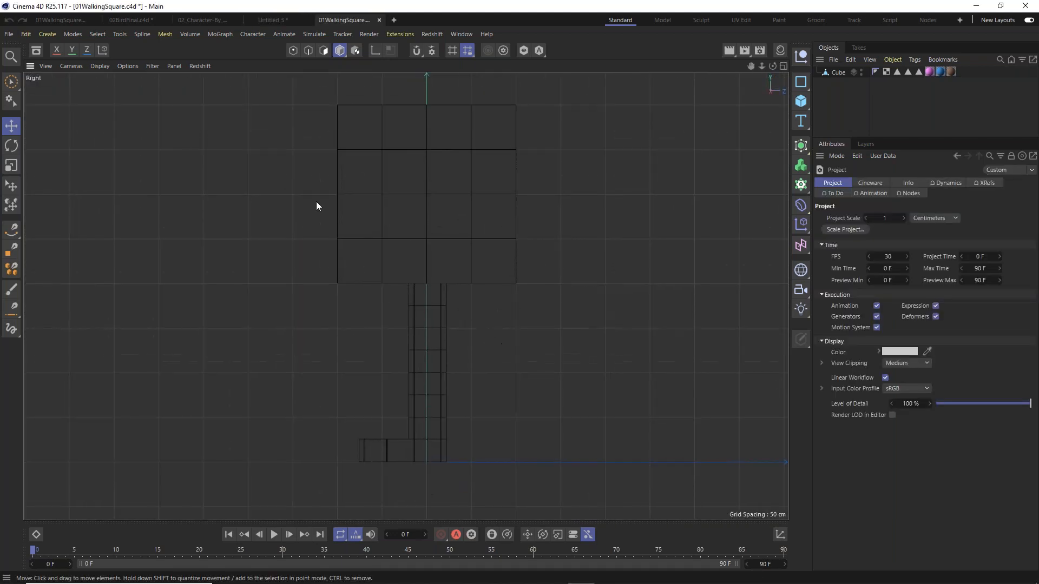
click(256, 34)
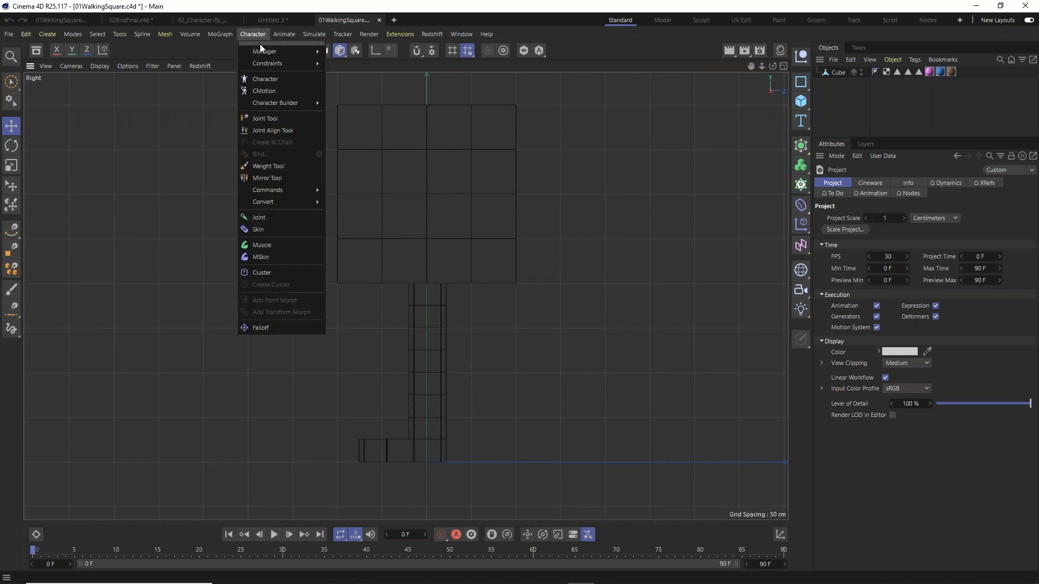
click(260, 44)
drag(280, 36, 93, 123)
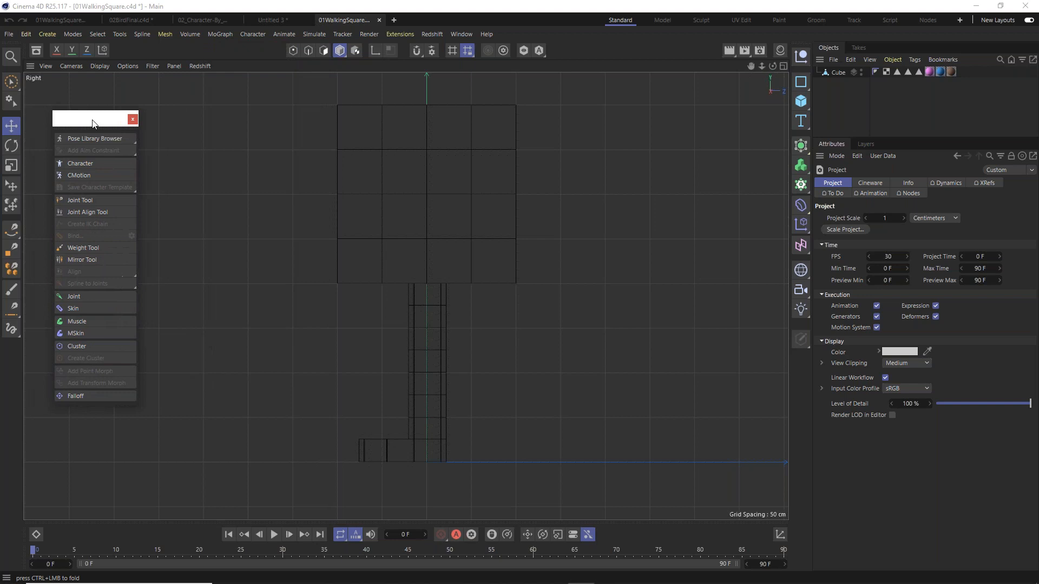
Place a hip joint at the top of the leg and a knee joint at mid-leg with the Joint Tool.
click(89, 200)
scroll(426, 328, up, 3)
alt+middle_drag(448, 358, 477, 254)
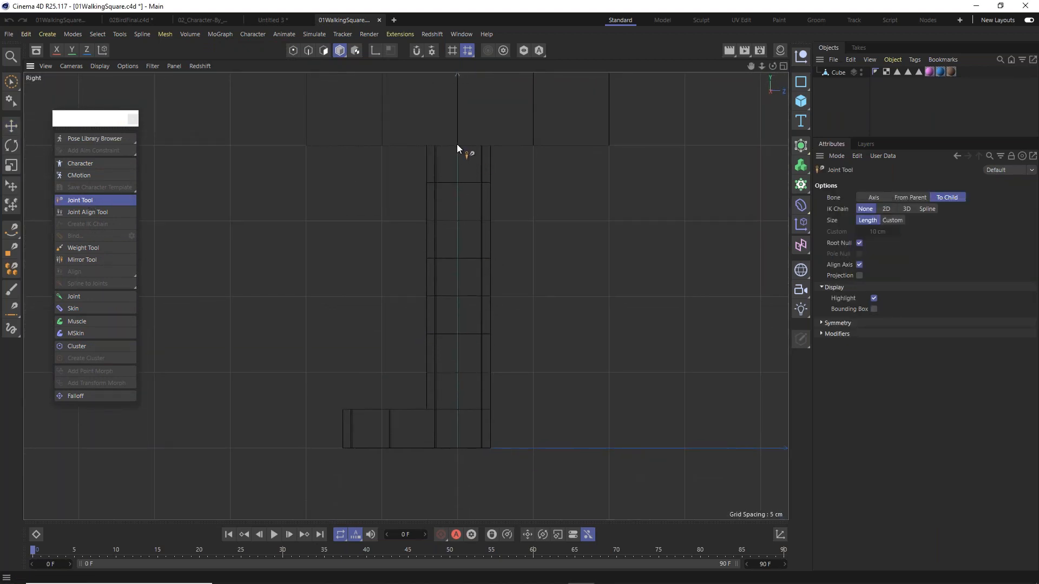
ctrl+click(457, 145)
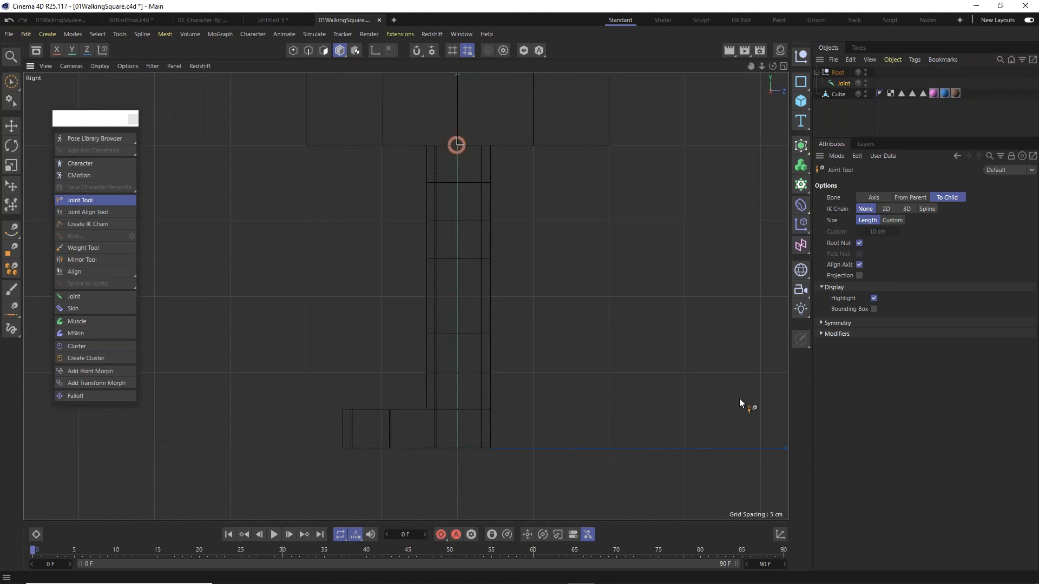
ctrl+click(456, 296)
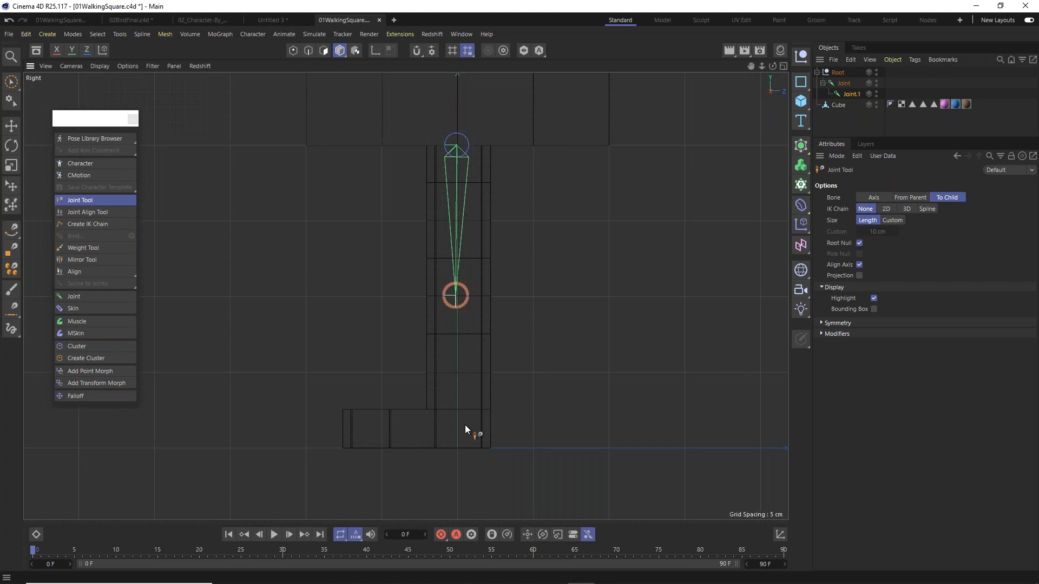
Extend the joint chain with an ankle joint at the top of the foot, a ball joint and a toe-tip joint.
scroll(465, 425, up, 2)
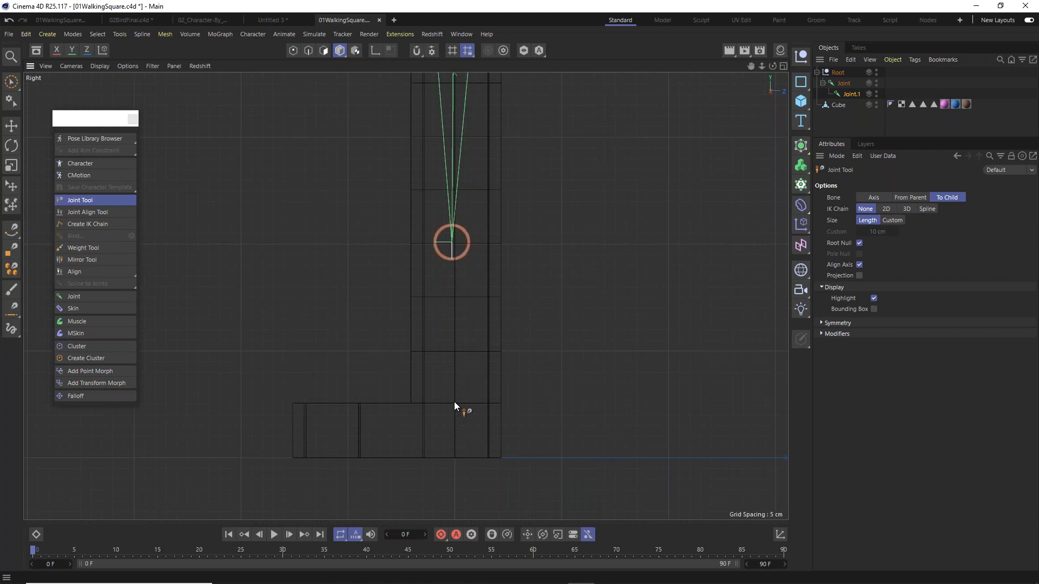
ctrl+click(453, 402)
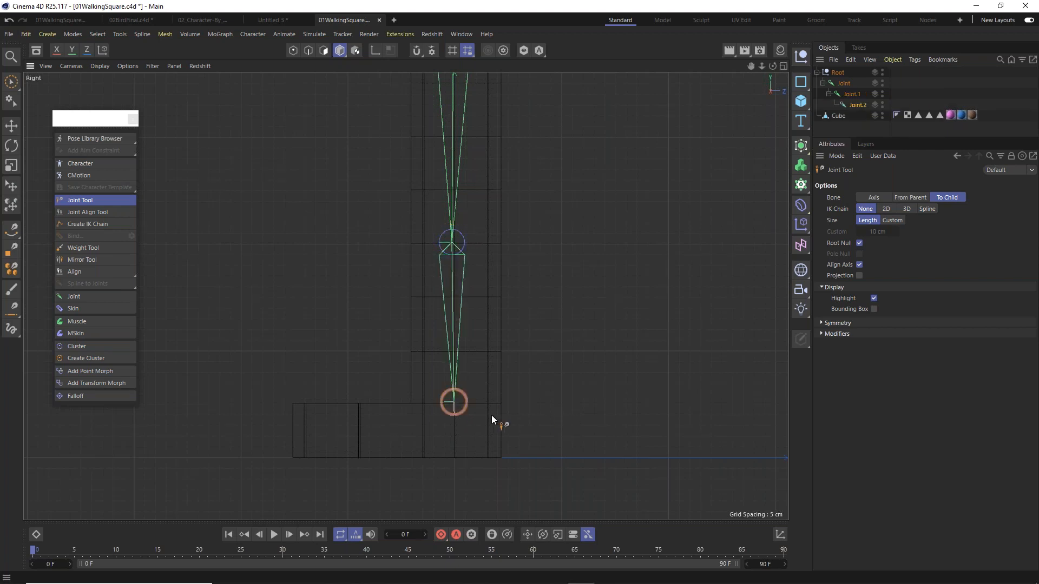
key(ctrl+z)
ctrl+click(456, 404)
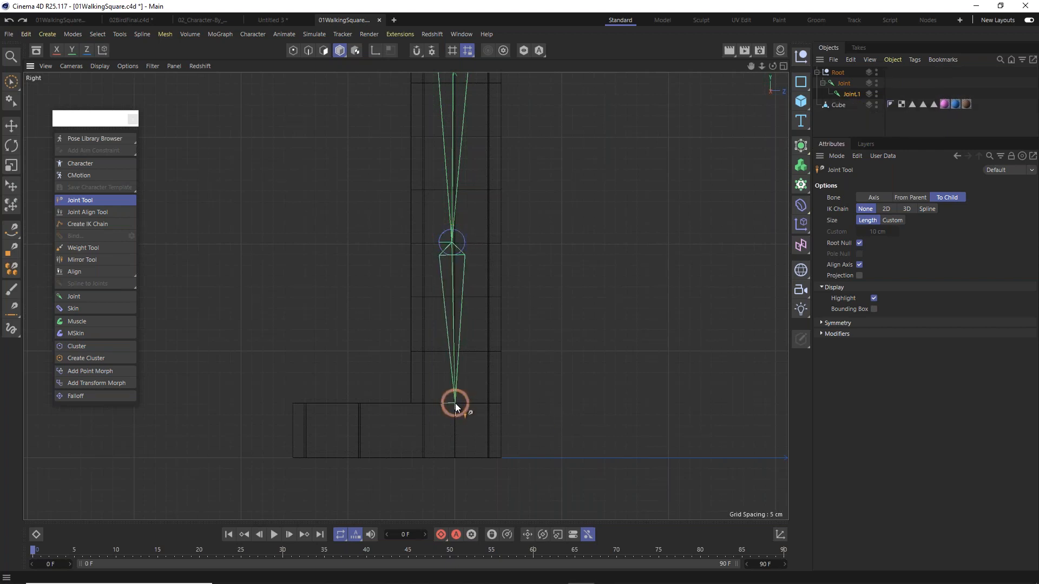
ctrl+click(359, 431)
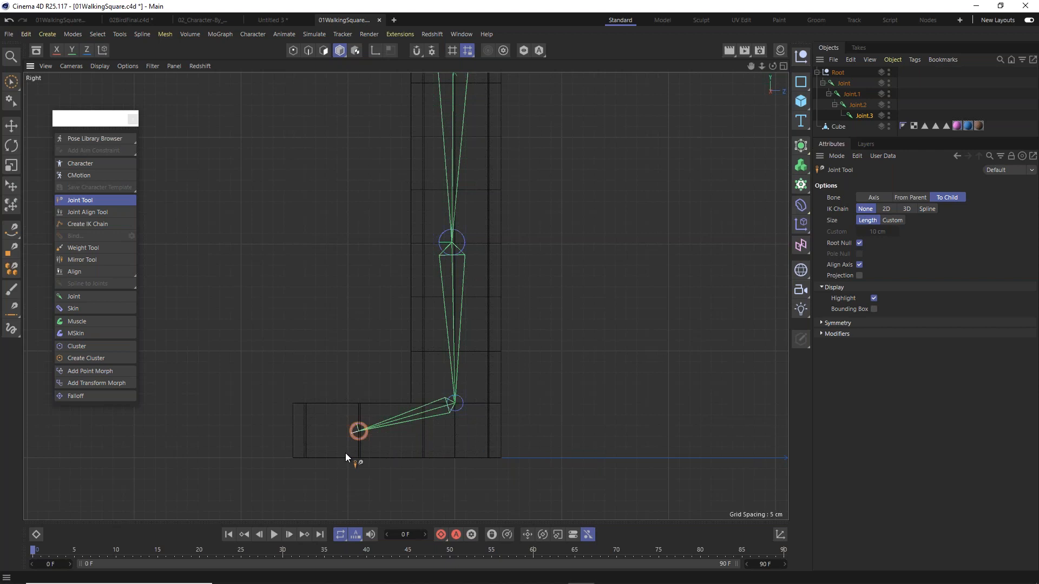
ctrl+click(287, 431)
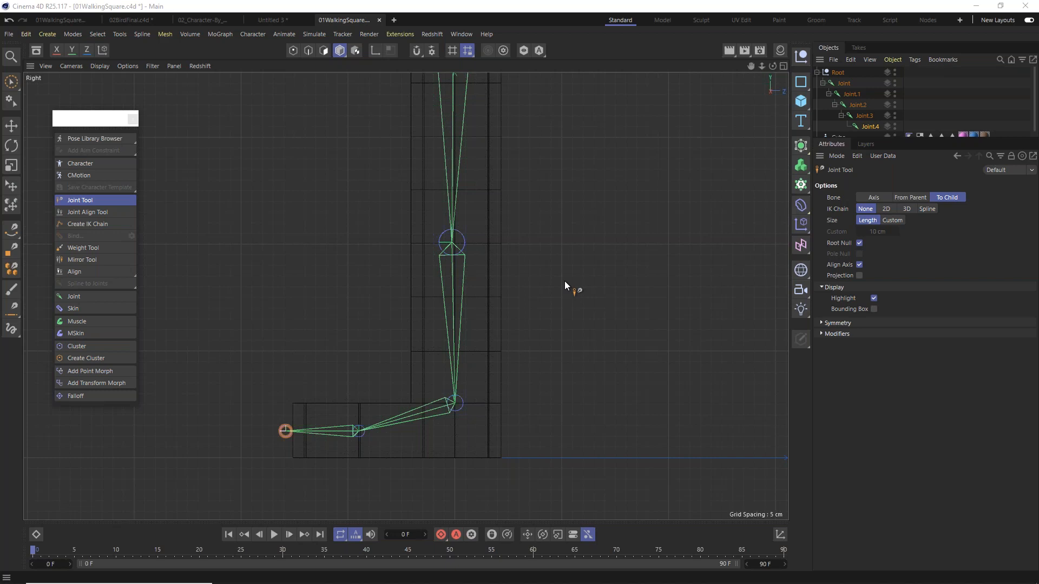
Examine the joint chain's position relative to the two legs from above and from the front.
scroll(464, 266, down, 5)
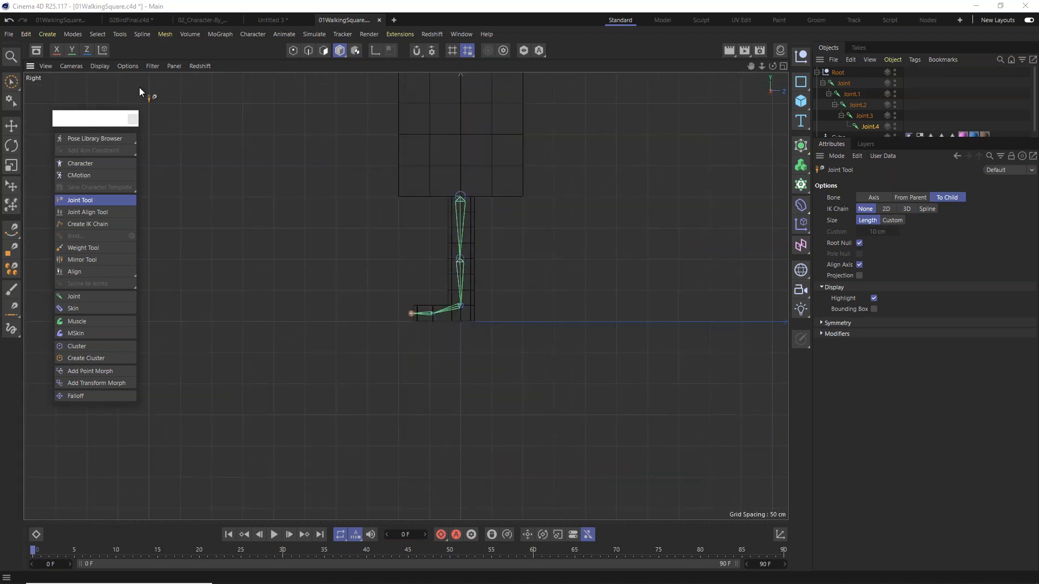
click(72, 66)
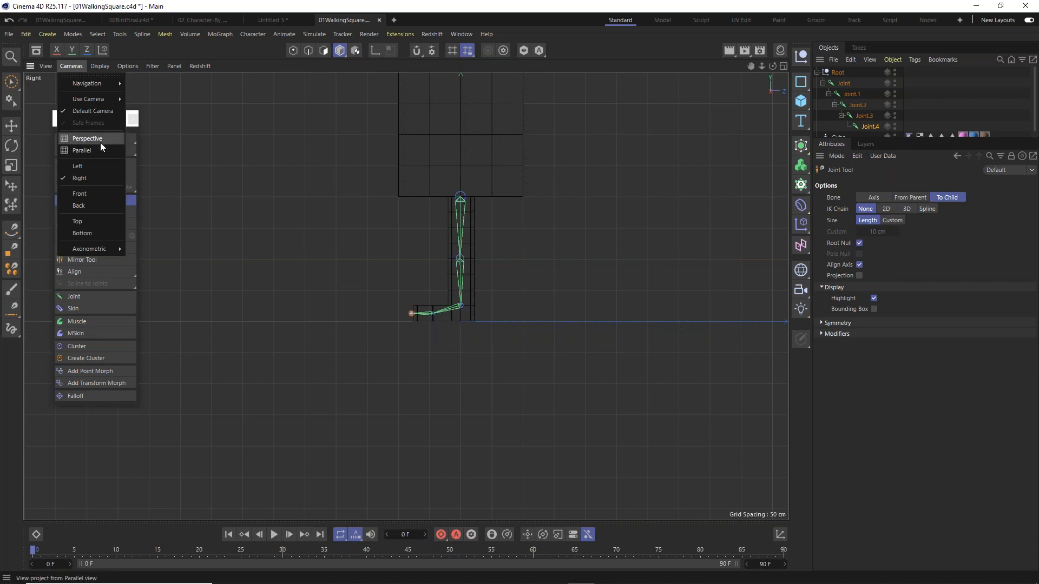
click(100, 142)
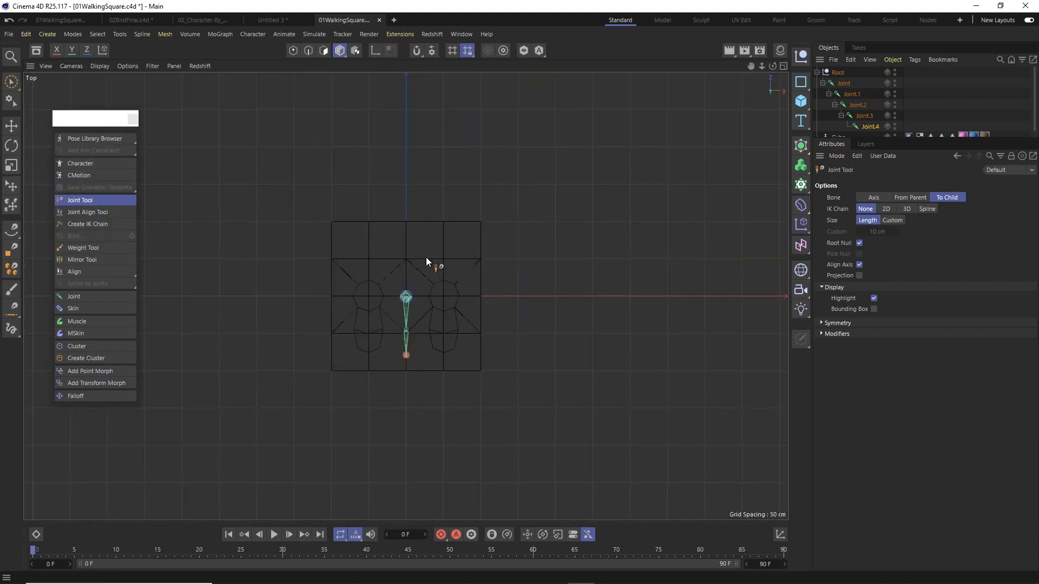
alt+drag(412, 280, 510, 200)
scroll(426, 311, up, 3)
key(F4)
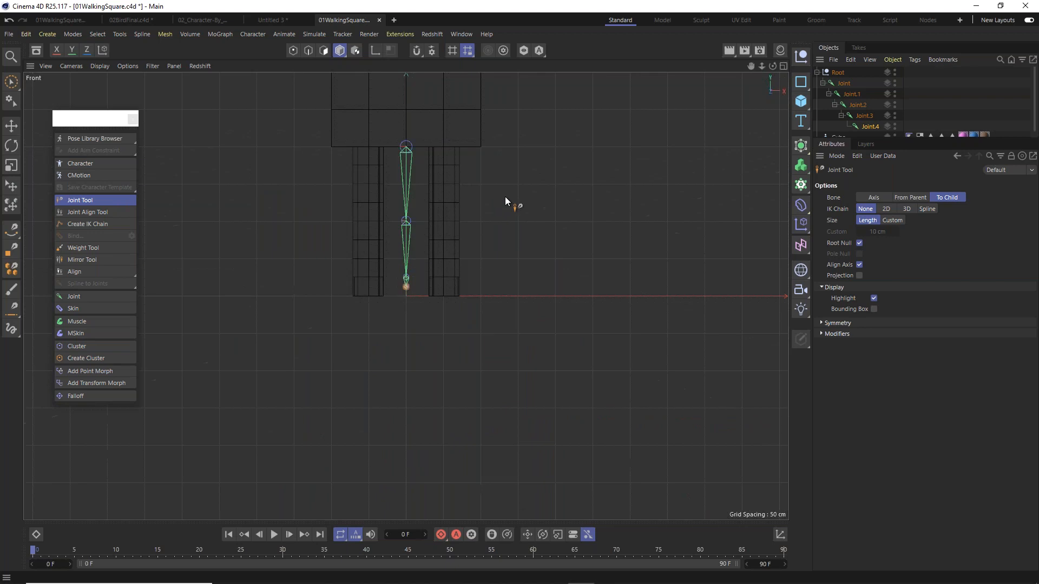
alt+middle_drag(446, 148, 452, 211)
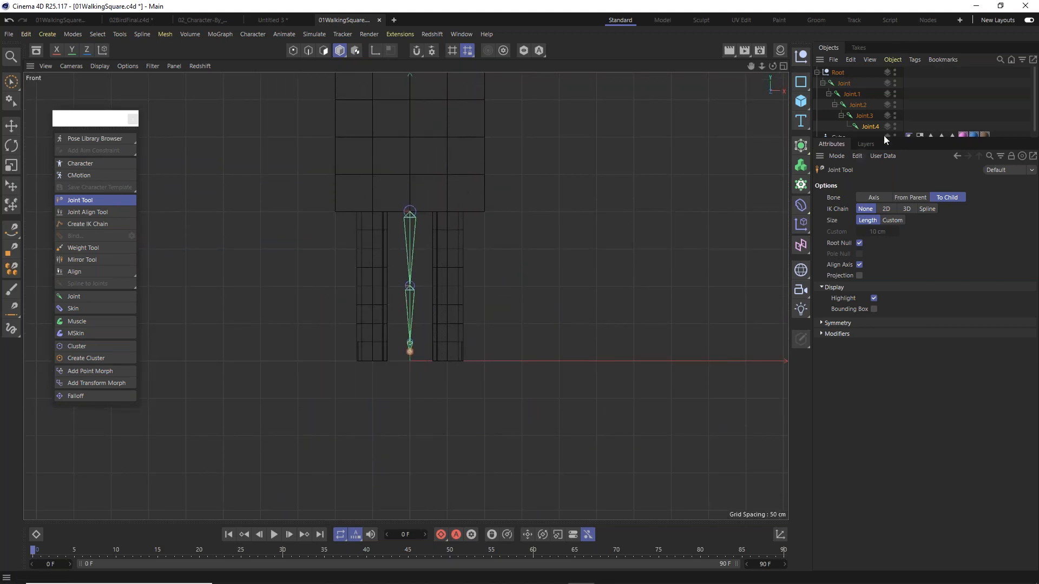
Take the joint chain out of the Root null and delete the Root, keeping the Joint Tool active.
drag(886, 139, 889, 303)
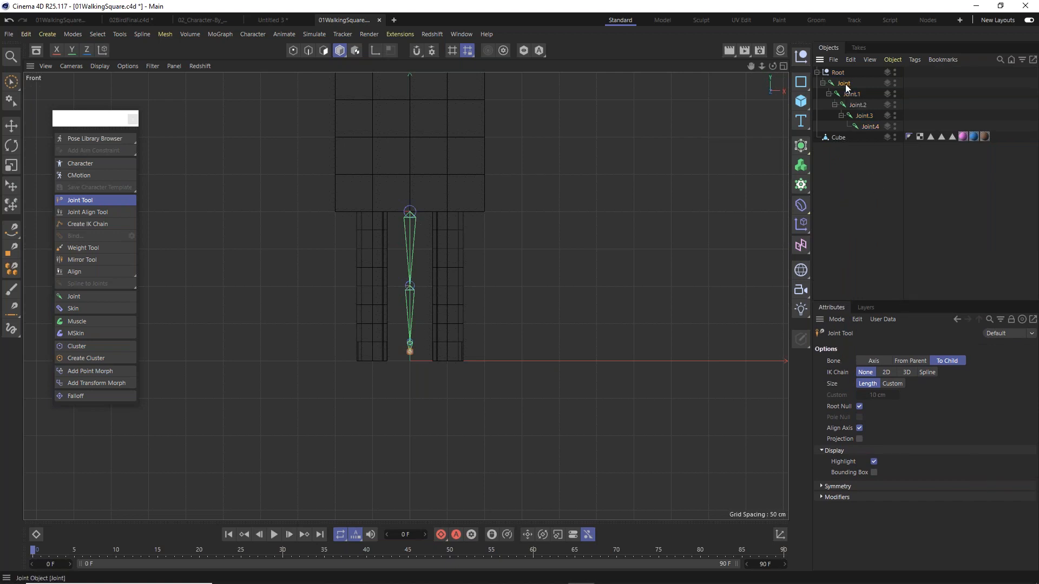
drag(846, 85, 847, 69)
click(843, 126)
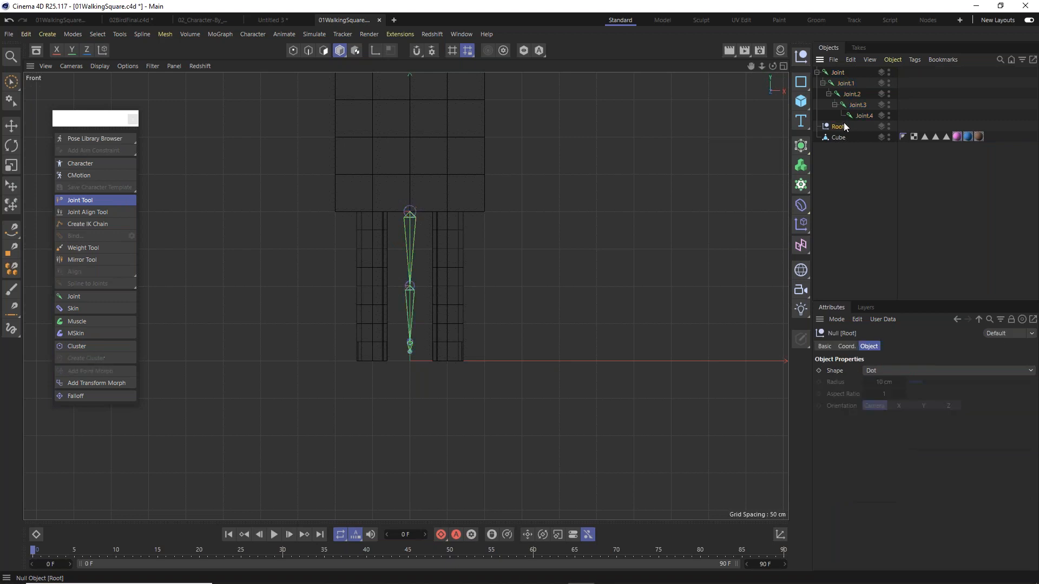
key(Delete)
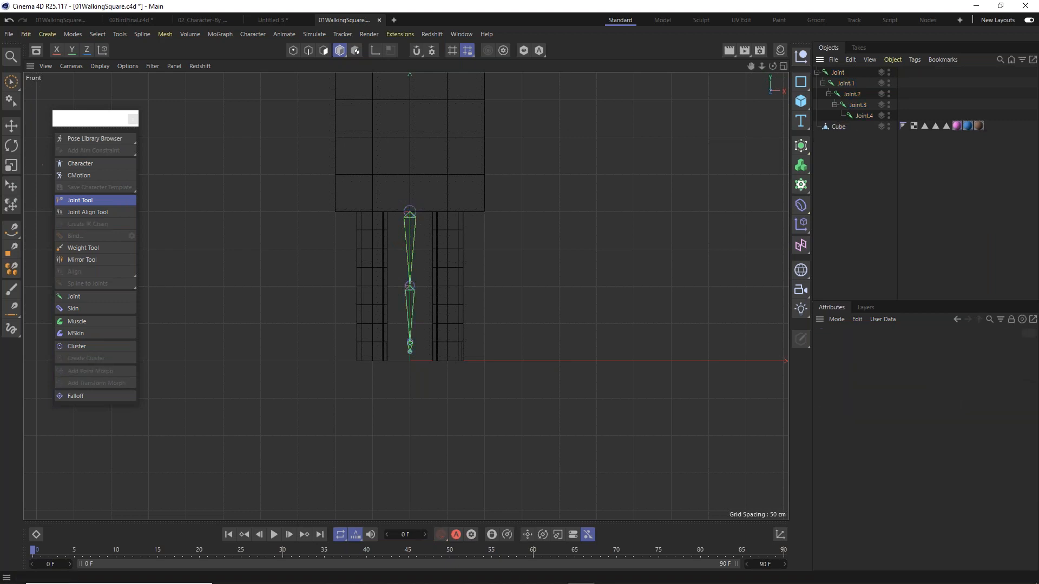
click(89, 202)
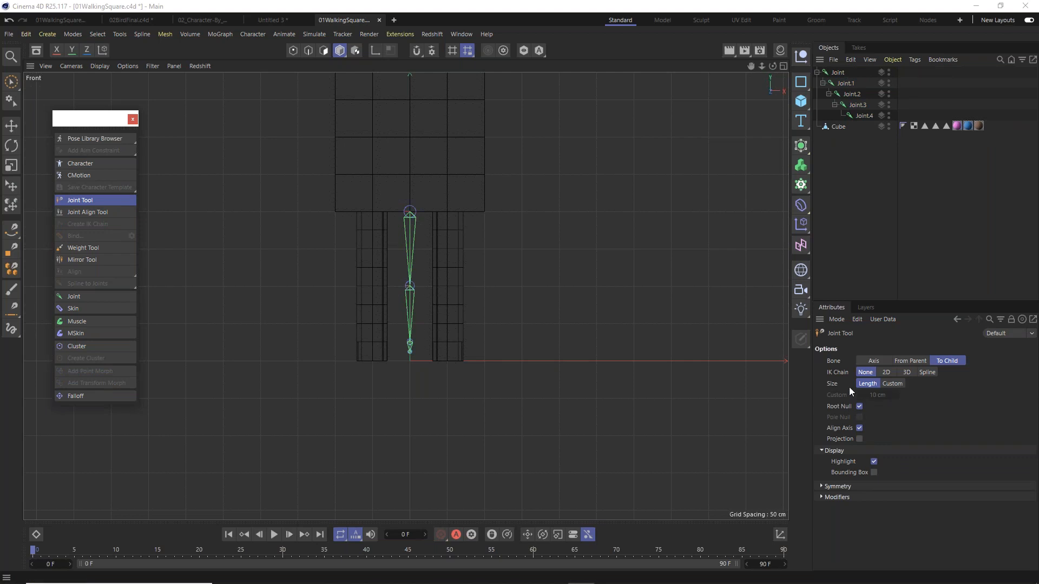
Move the whole joint chain sideways into the centre of the leg on the positive X side and check it in Perspective.
middle_click(839, 72)
click(11, 126)
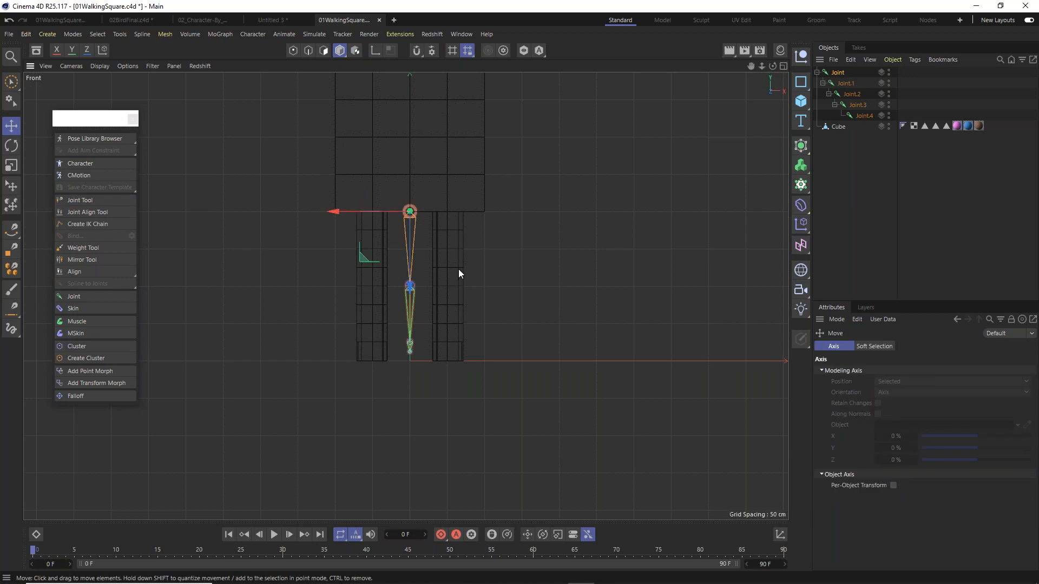
scroll(459, 268, up, 3)
drag(300, 173, 363, 200)
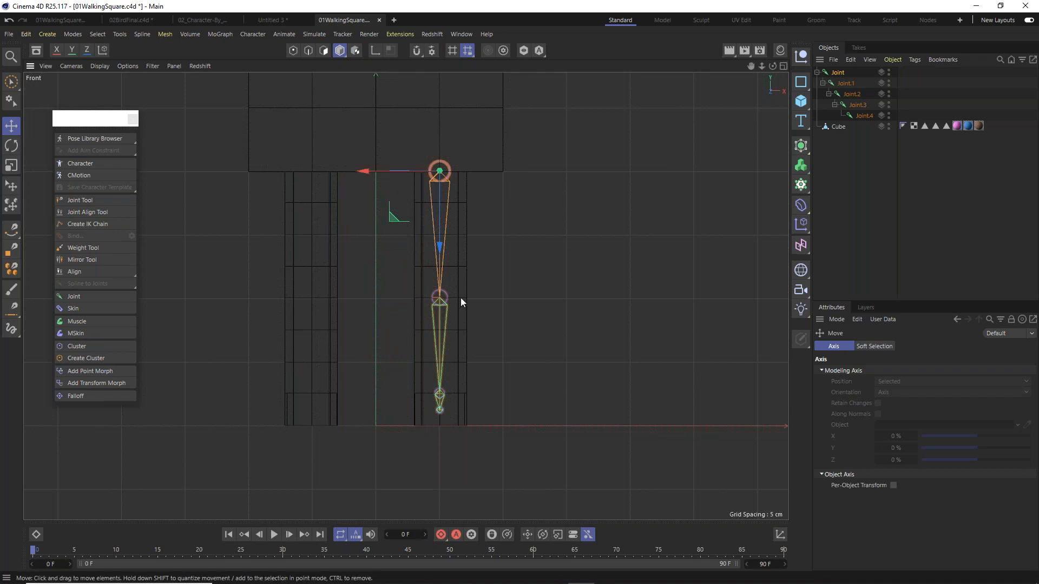
key(F1)
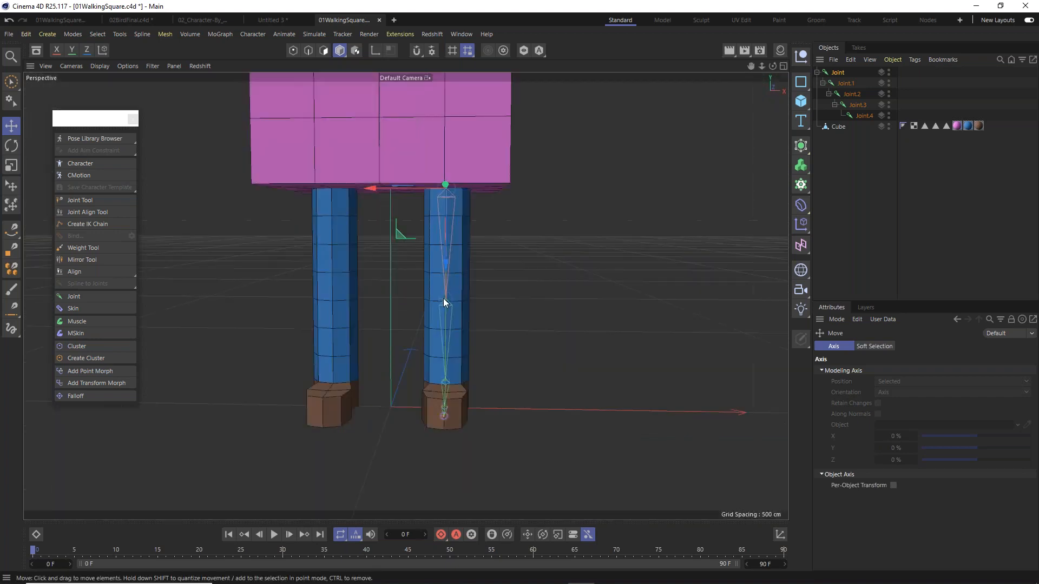
alt+drag(441, 294, 509, 314)
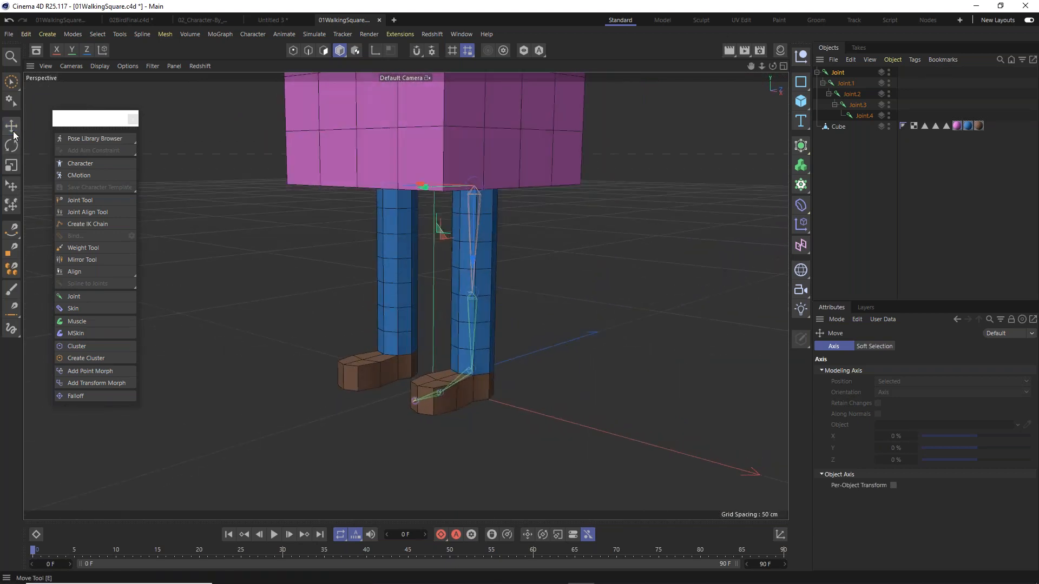
Try bending the leg chain by rotating the hip joint forward, the knee joint backward and the ankle joint upward.
click(838, 75)
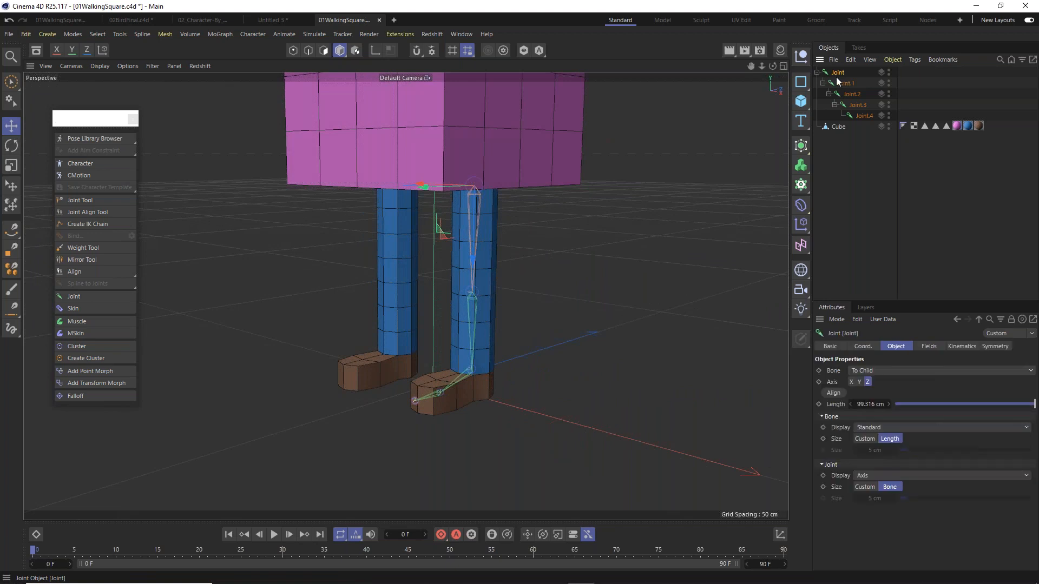
click(11, 146)
drag(448, 214, 437, 196)
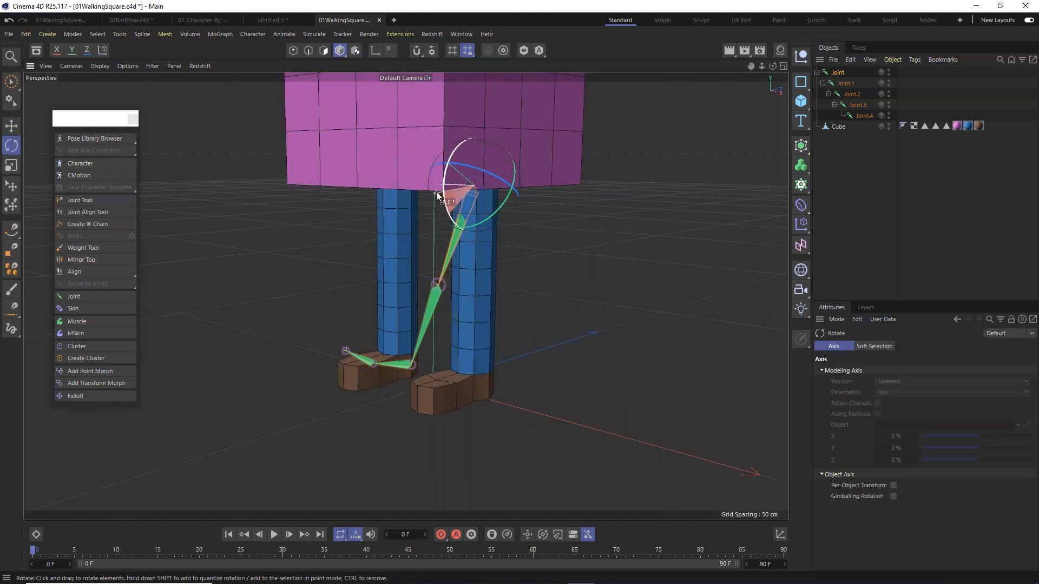
click(843, 84)
drag(407, 301, 452, 316)
click(851, 94)
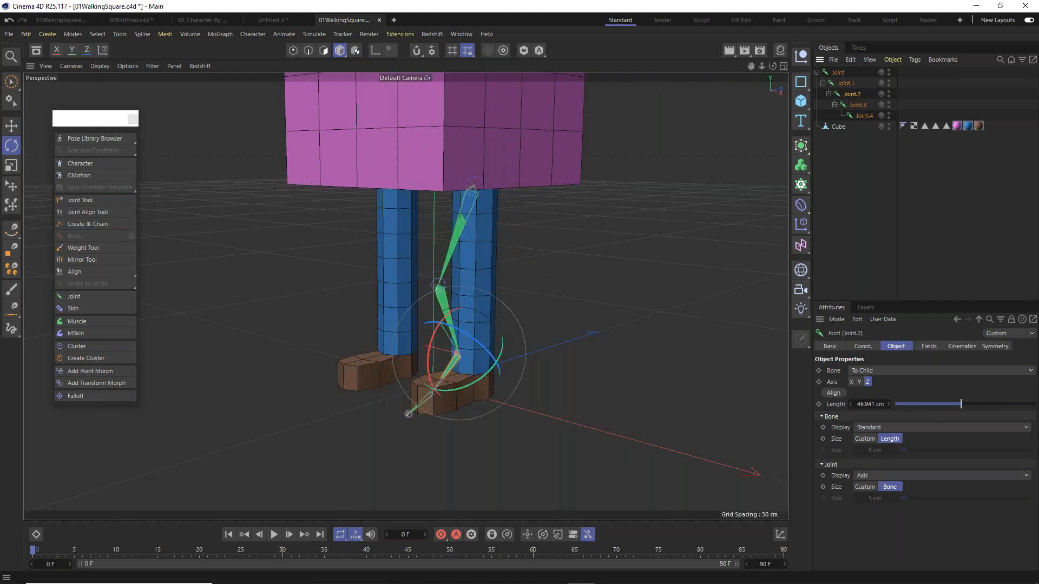
drag(427, 374, 480, 346)
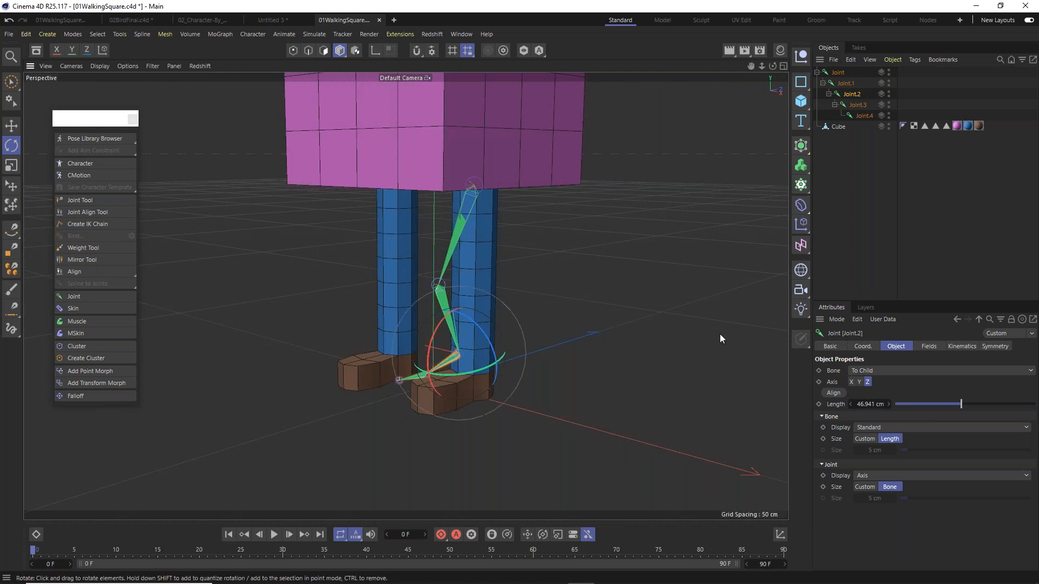
Undo all the test rotations of the hip, knee and ankle joints.
alt+drag(451, 269, 477, 259)
key(ctrl+z)
key(ctrl+z)
key(ctrl+z)
key(ctrl+z)
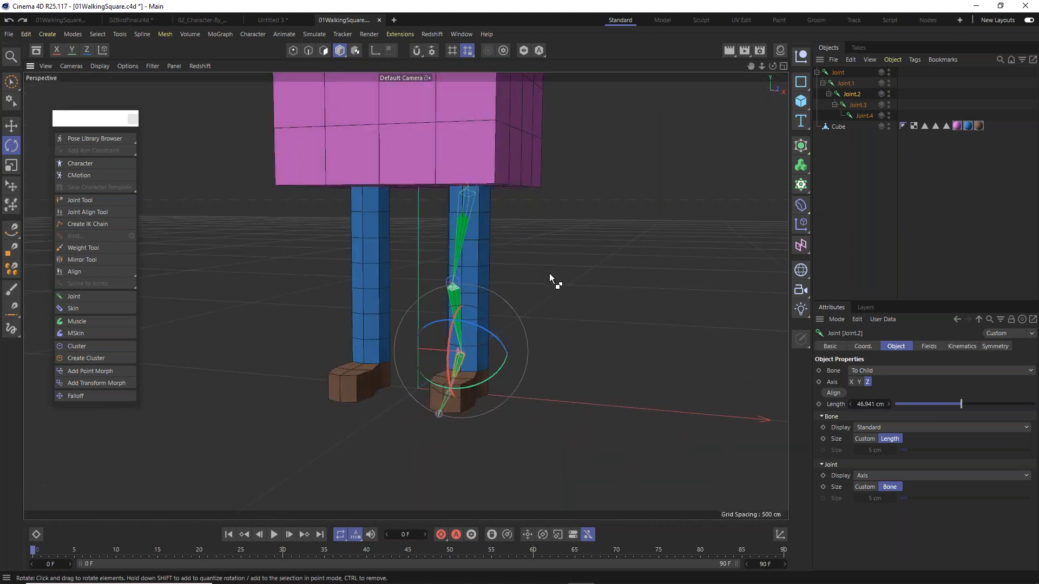
key(ctrl+z)
alt+drag(443, 258, 389, 323)
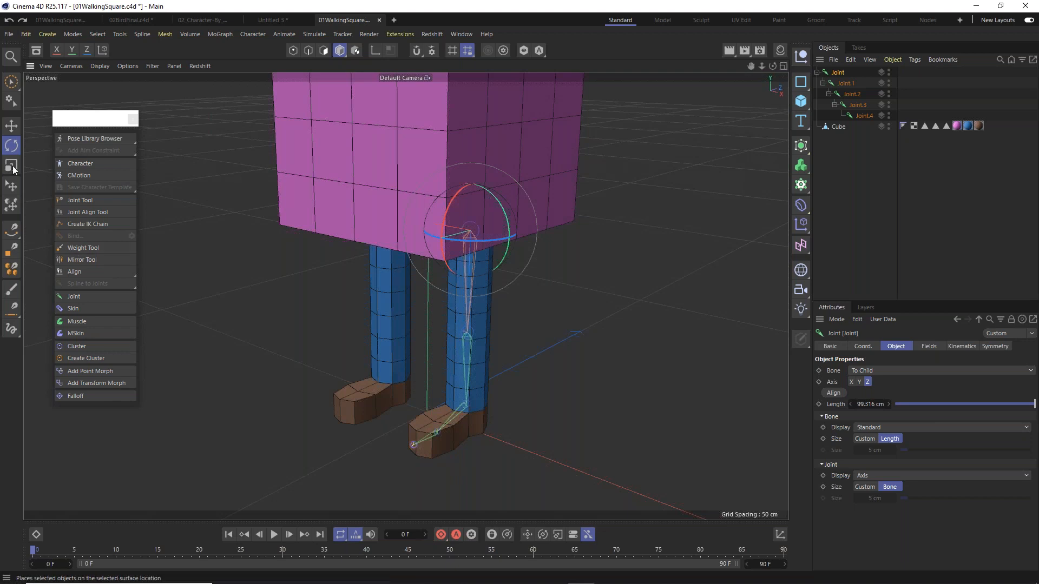
Add a Rectangle spline at the origin and lay it flat on the XZ plane.
click(11, 125)
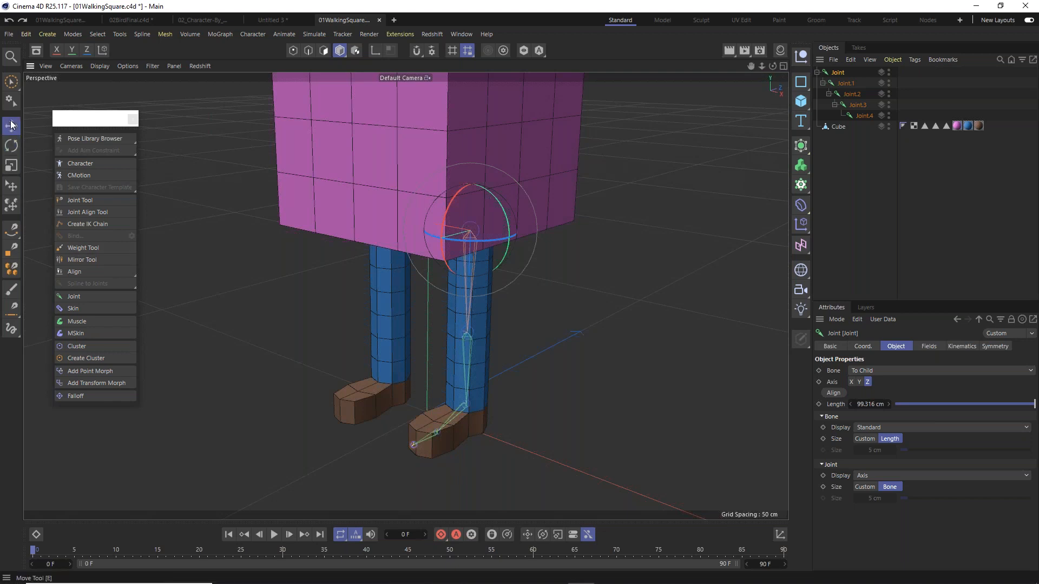
click(801, 81)
scroll(504, 325, down, 3)
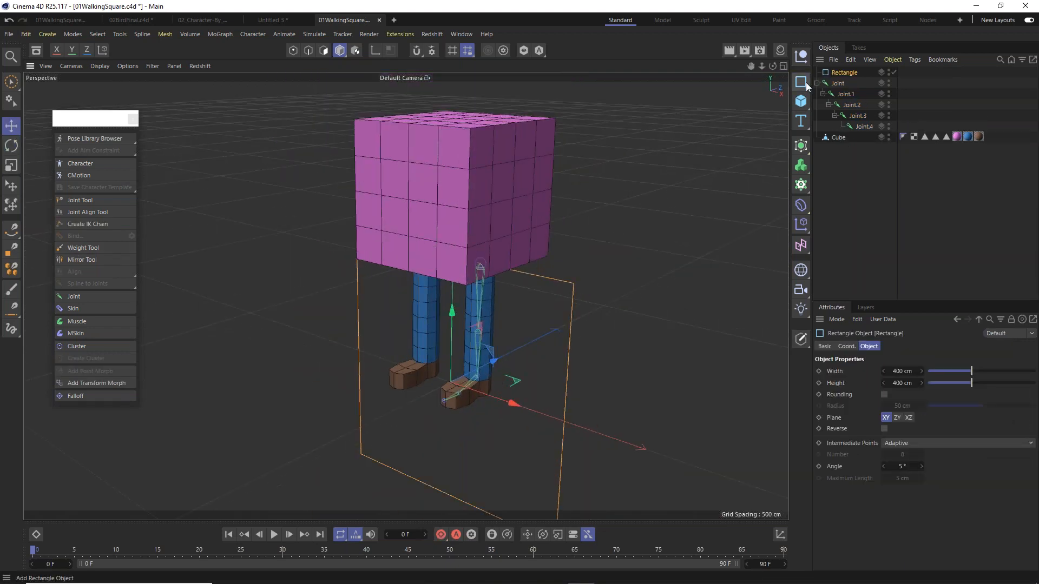
scroll(469, 342, up, 4)
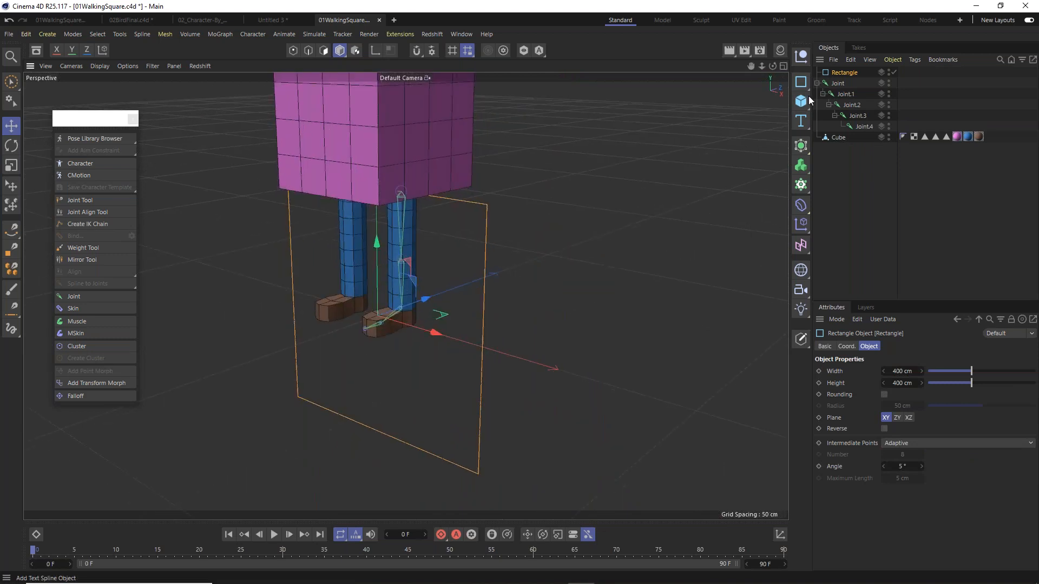
click(909, 418)
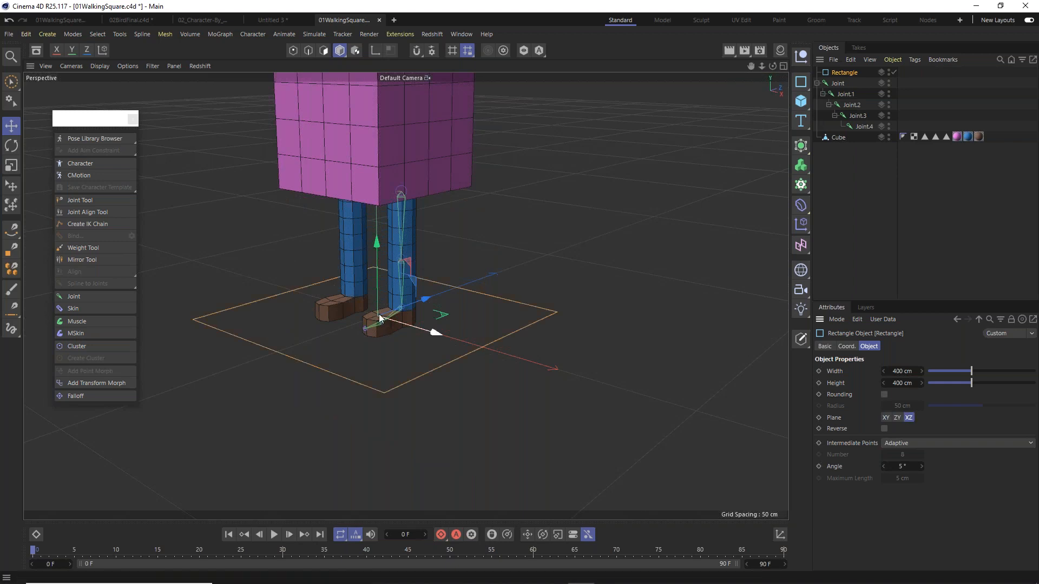
Rename the top joint of the leg chain to Thigh.
scroll(392, 314, up, 10)
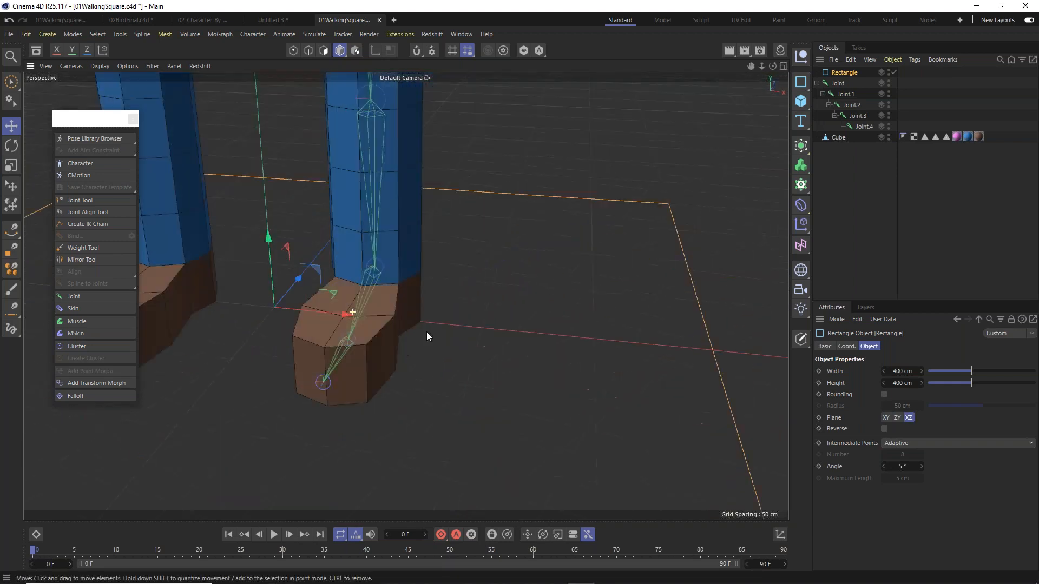
alt+drag(427, 332, 445, 332)
alt+drag(349, 340, 276, 319)
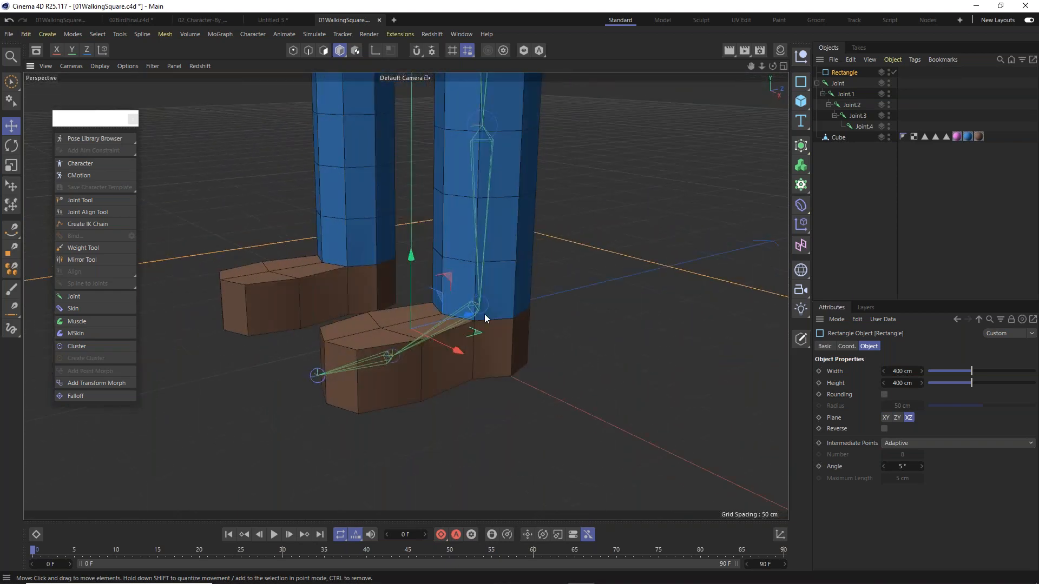
scroll(485, 314, up, 3)
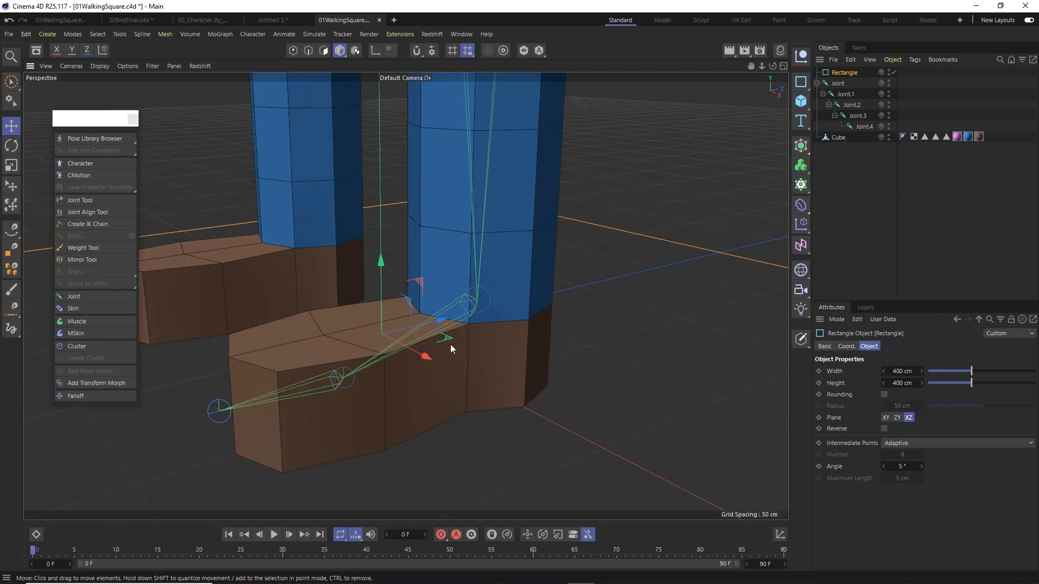
scroll(460, 350, down, 6)
mouse_move(842, 72)
mouse_down()
mouse_move(847, 110)
mouse_move(844, 67)
mouse_up()
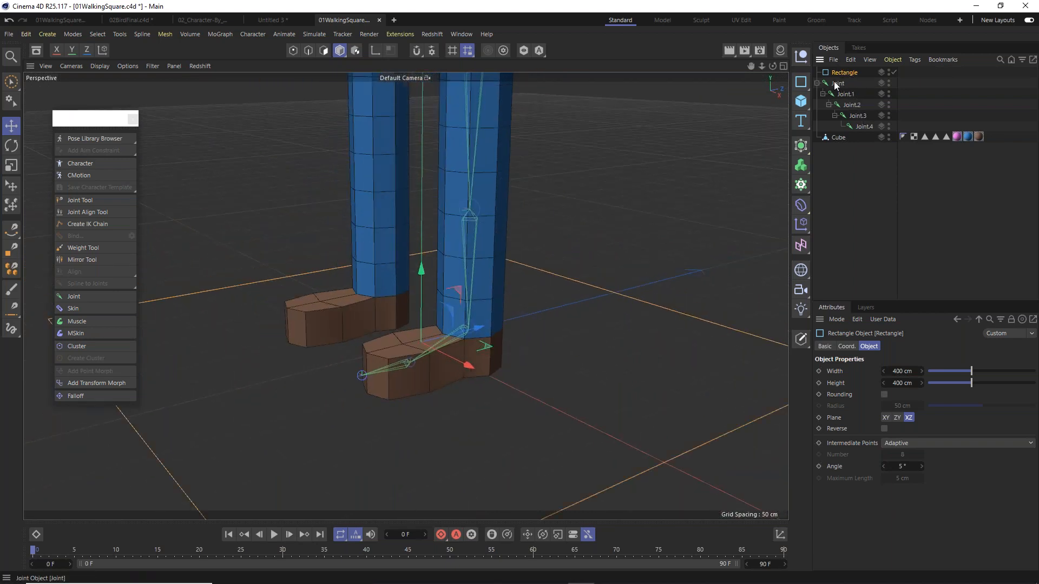
click(838, 85)
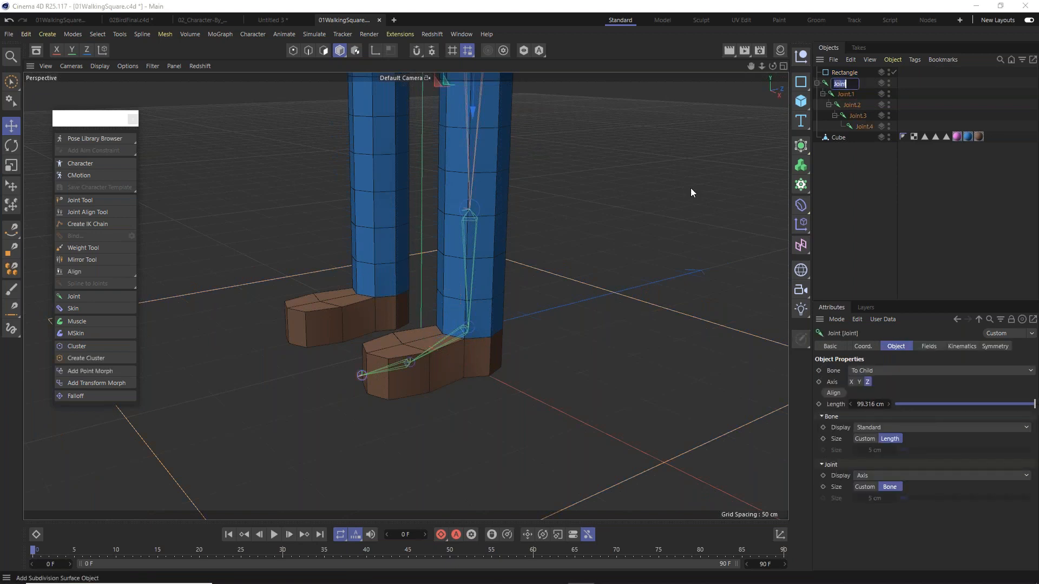
alt+middle_drag(618, 278, 613, 342)
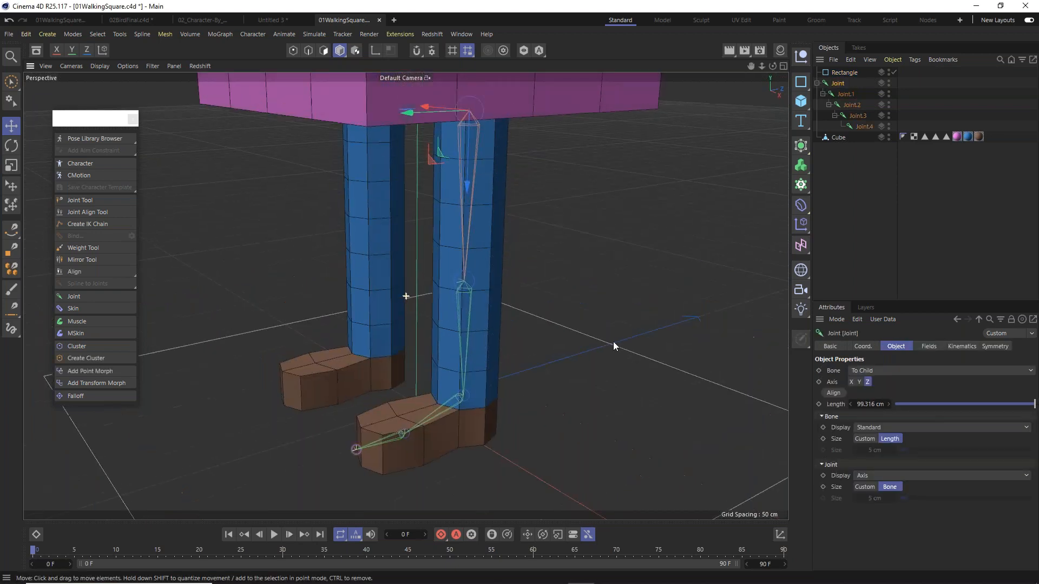
double_click(838, 83)
text(Thigh)
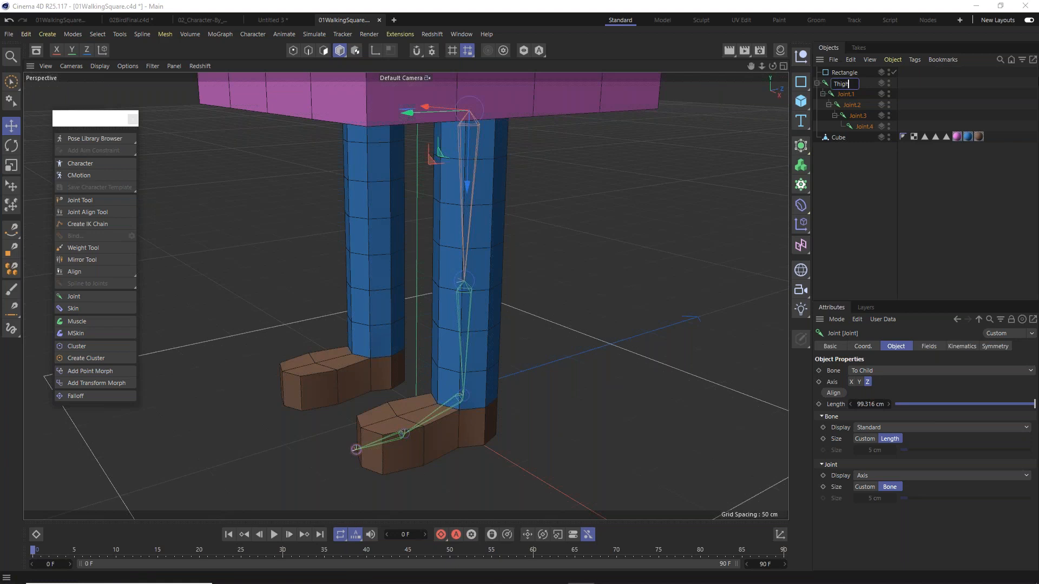
key(Return)
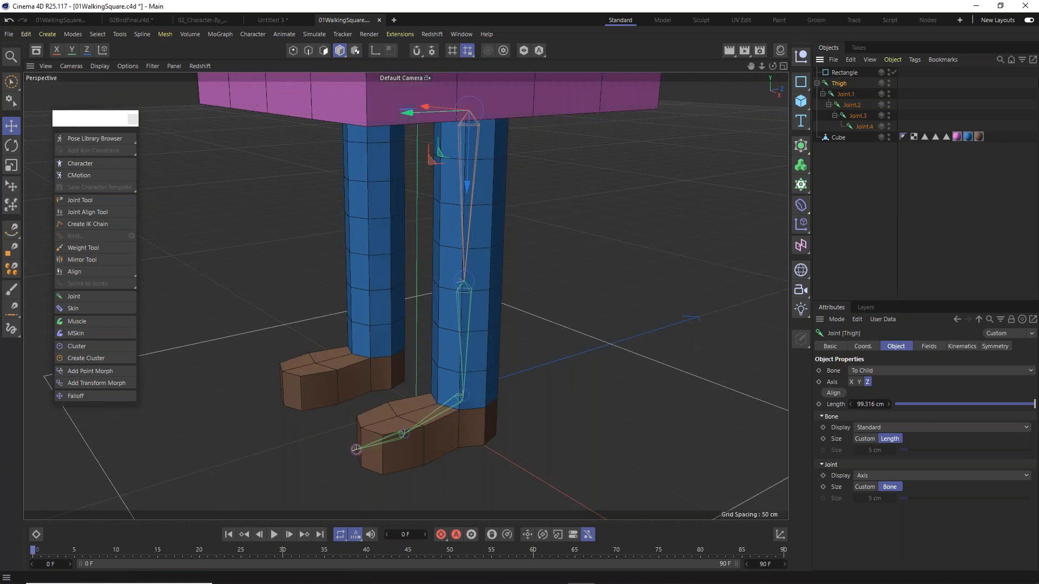
Rename the knee joint to Shin and the ankle joint to Foot.
double_click(848, 94)
text(Shin)
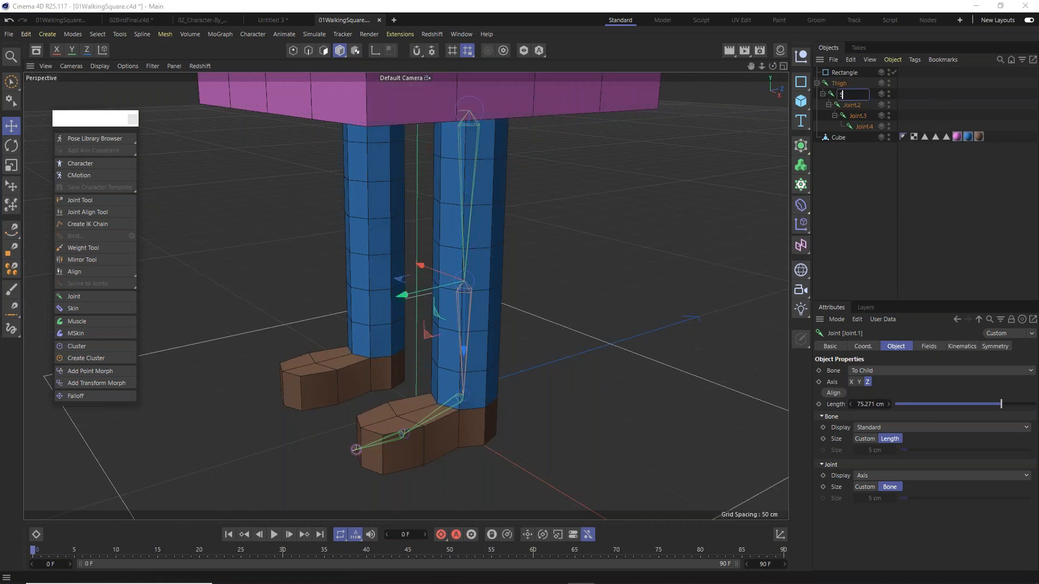
key(Return)
click(847, 104)
double_click(847, 104)
text(Foot)
key(Return)
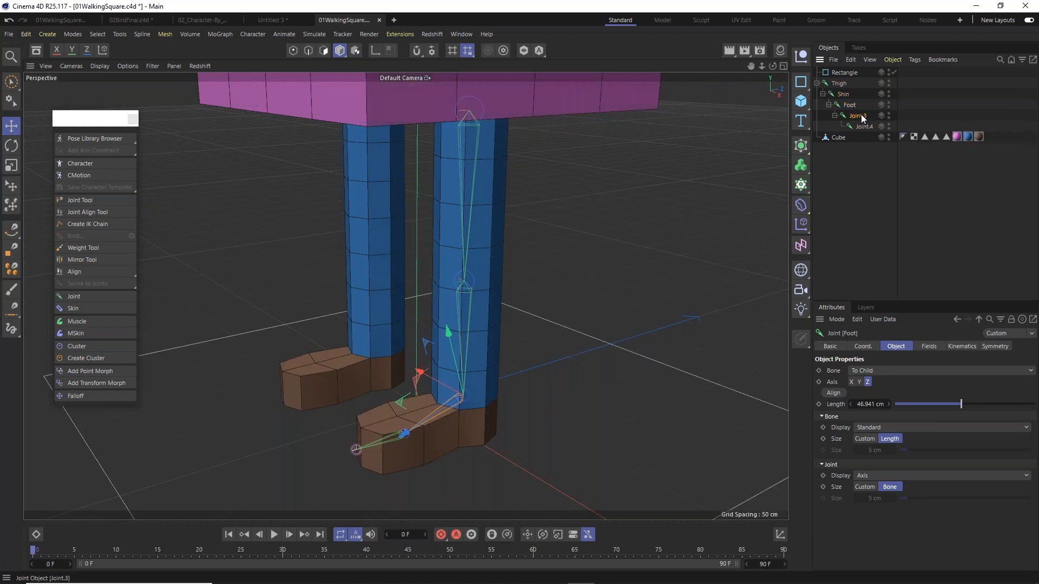
Rename the ball joint to Toe and the last joint of the chain to Toe-Tip.
click(858, 116)
double_click(858, 116)
text(Toe)
key(Return)
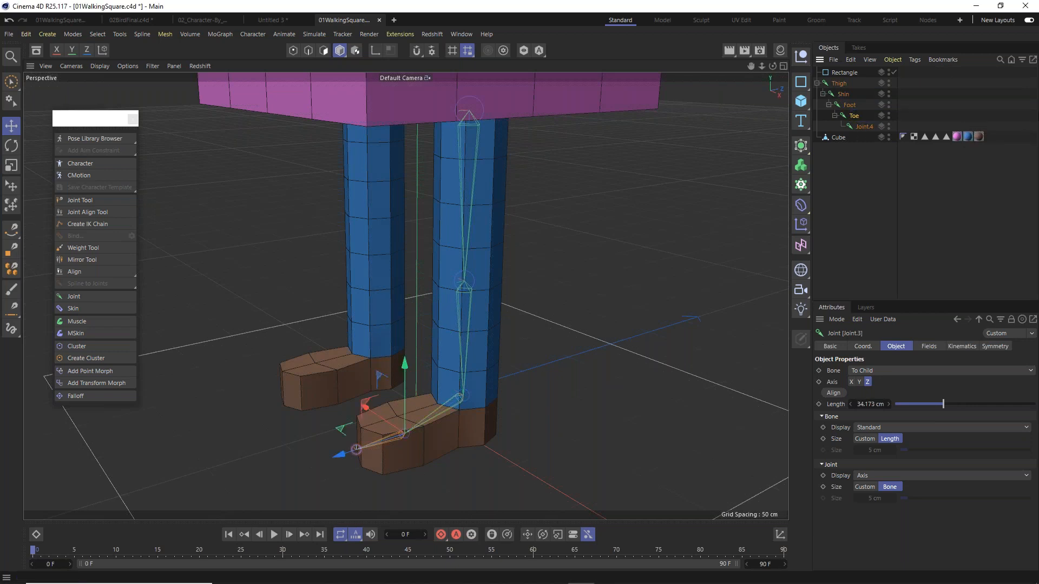
click(859, 127)
double_click(860, 128)
text(Toe-T)
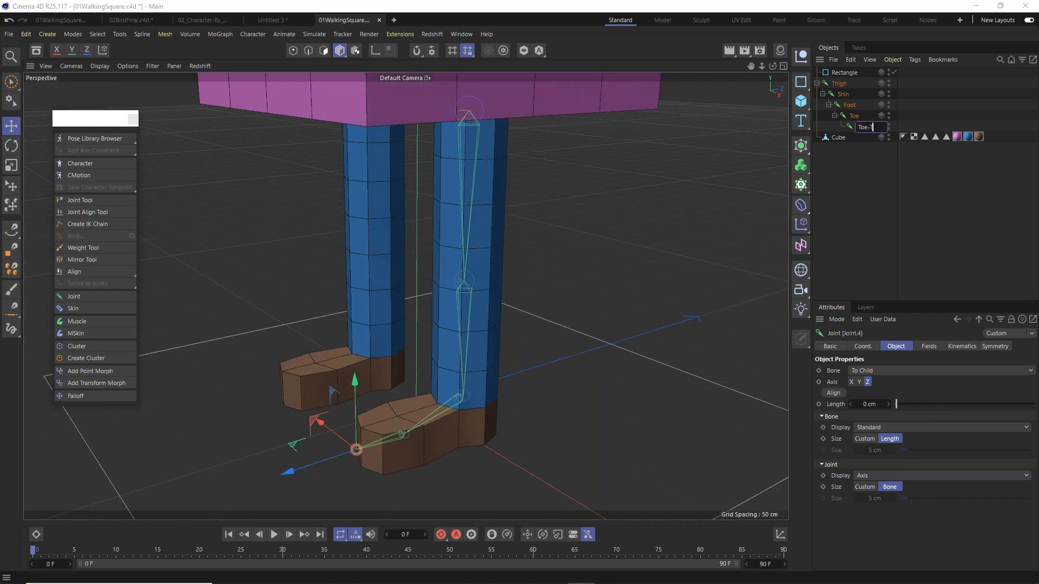
text(ip)
key(Return)
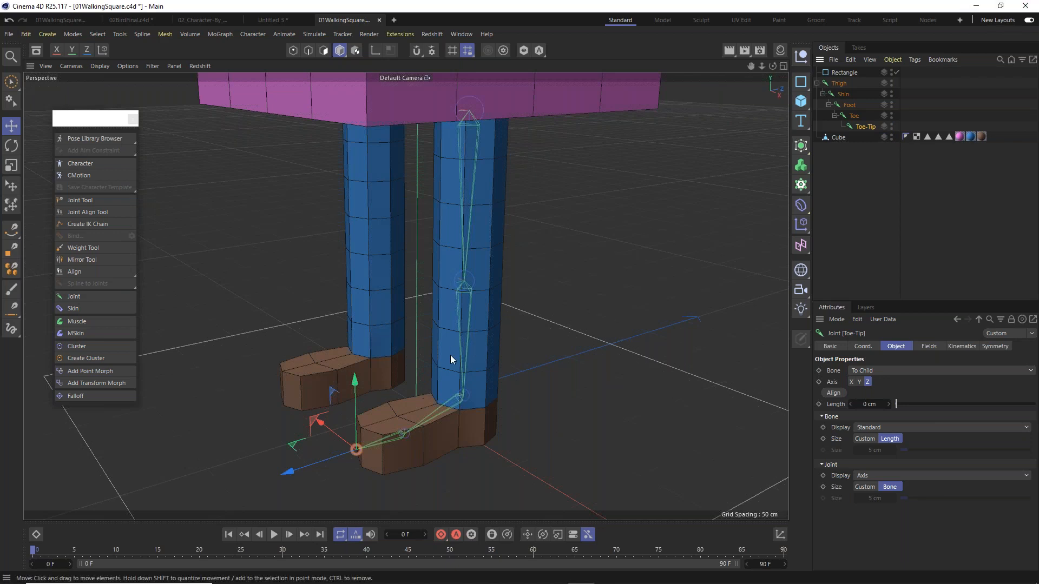
Rename the Rectangle spline to L_FootCtrl.
click(848, 74)
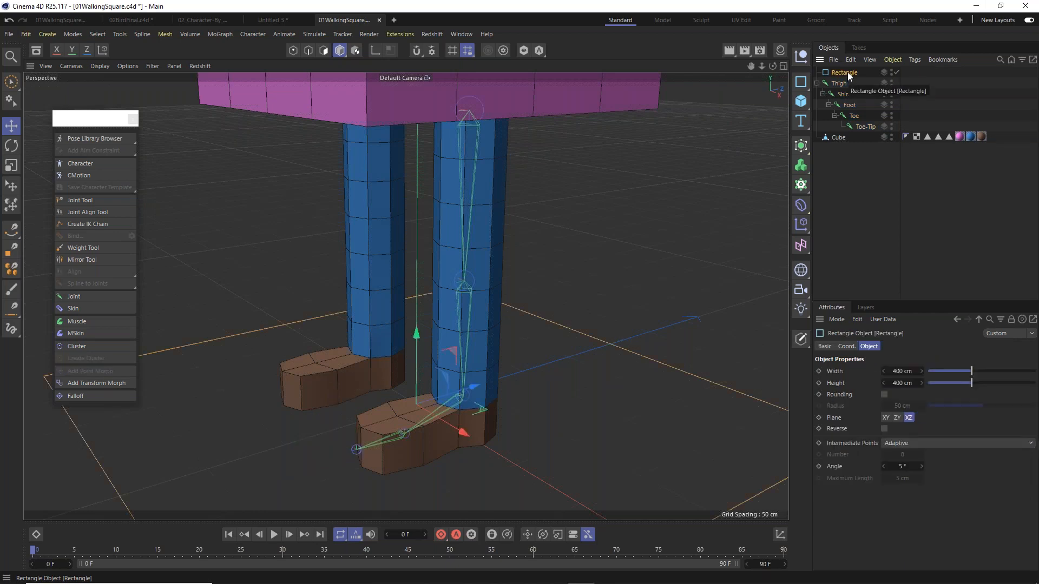
double_click(849, 73)
text(L)
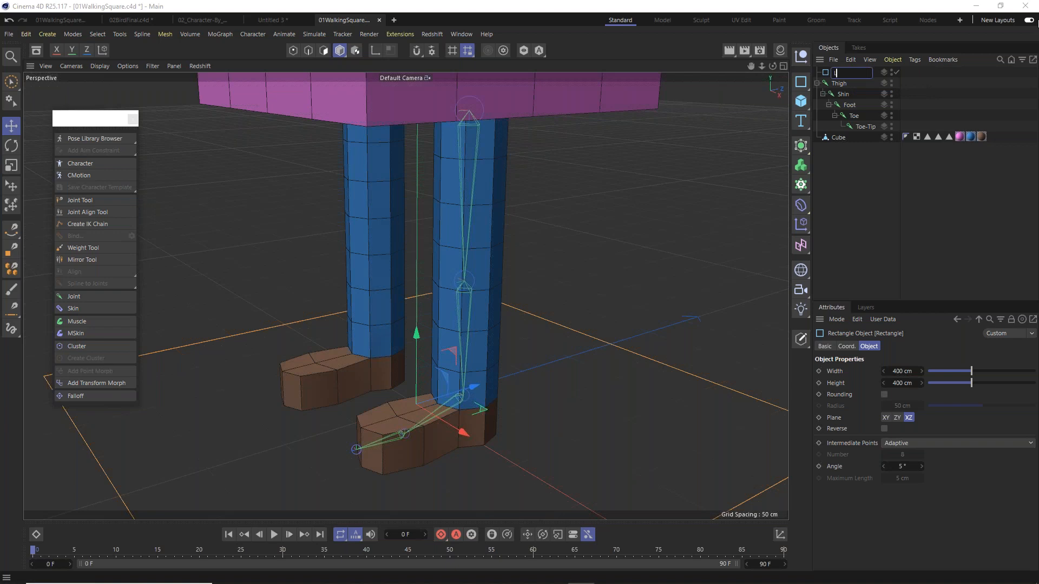
text(_Foo)
text(tC)
text(tr)
text(l)
key(Return)
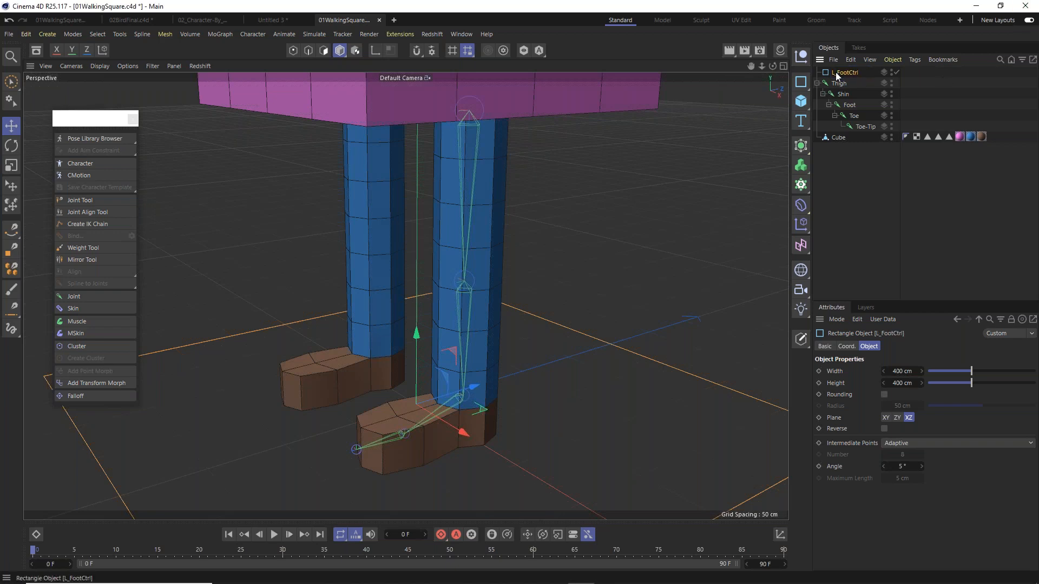
Make L_FootCtrl a child of the Foot joint and set its X, Y and Z position to 0.
drag(836, 73, 852, 106)
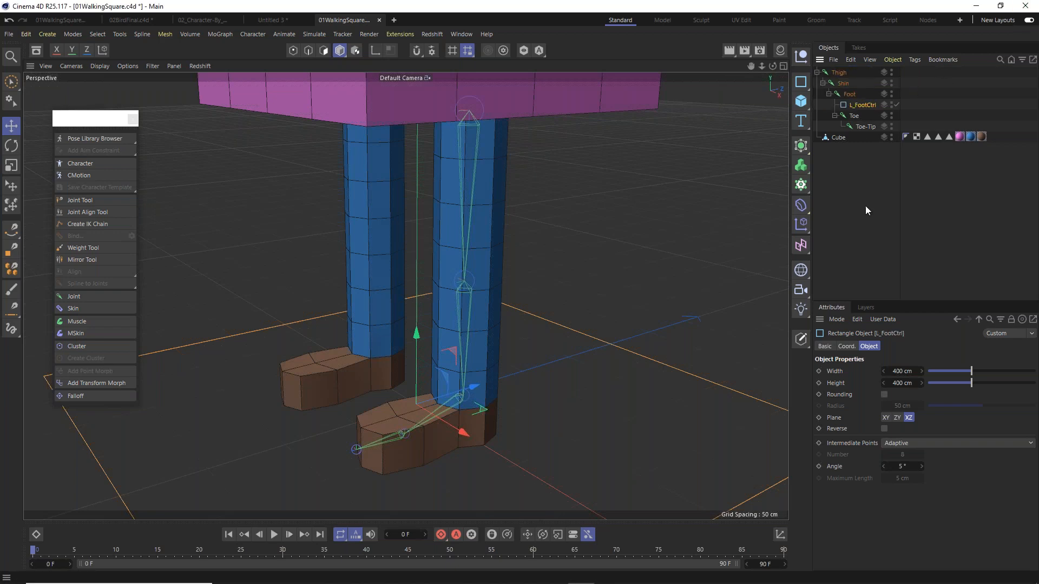
click(847, 346)
click(863, 371)
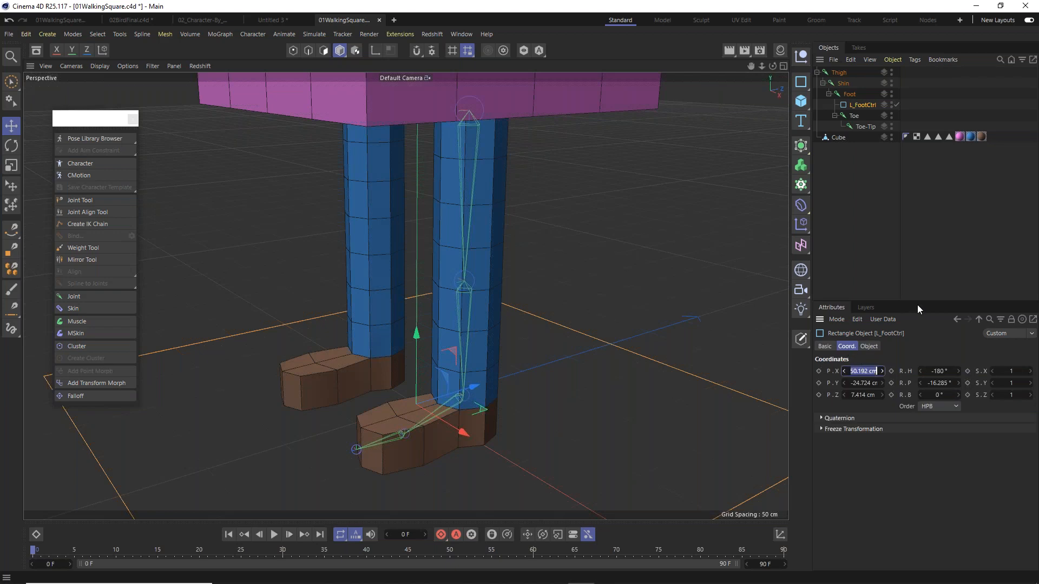
text(0)
key(Tab)
text(0)
key(Tab)
text(0)
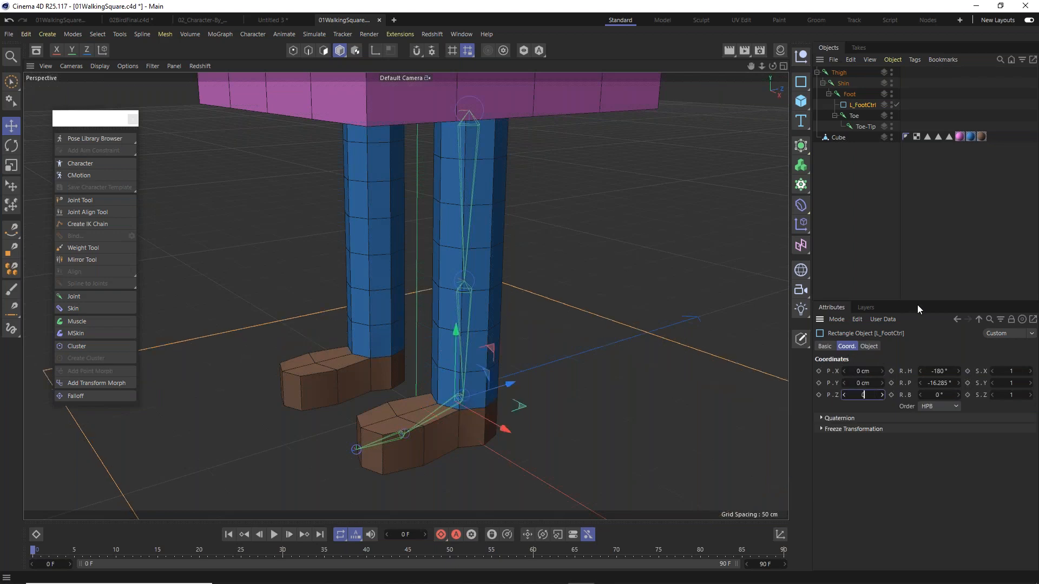
Undo the zeroed position values and the parenting of L_FootCtrl under the Foot joint.
key(ctrl+z)
key(ctrl+z)
key(ctrl+z)
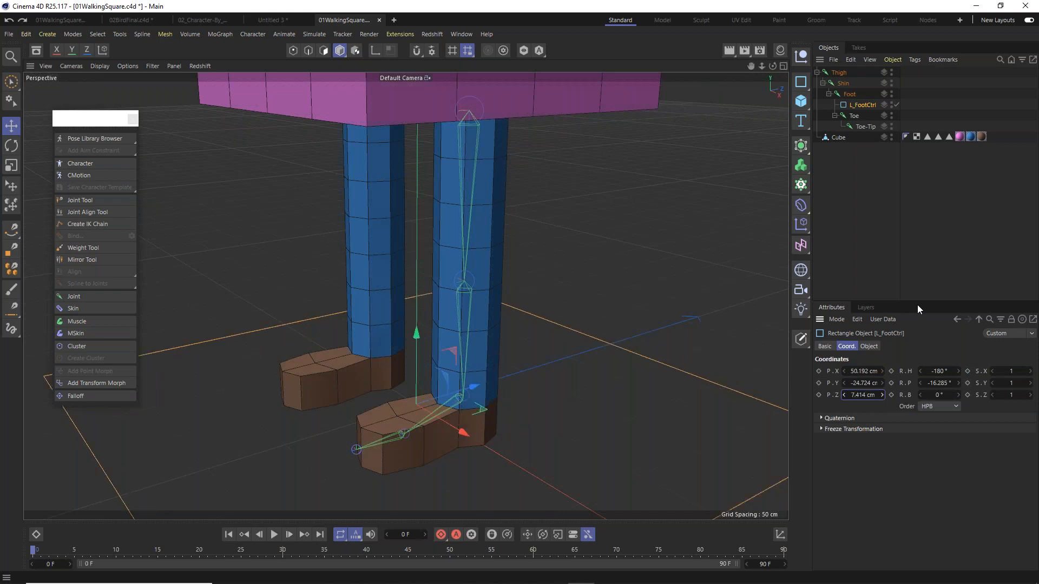
key(ctrl+z)
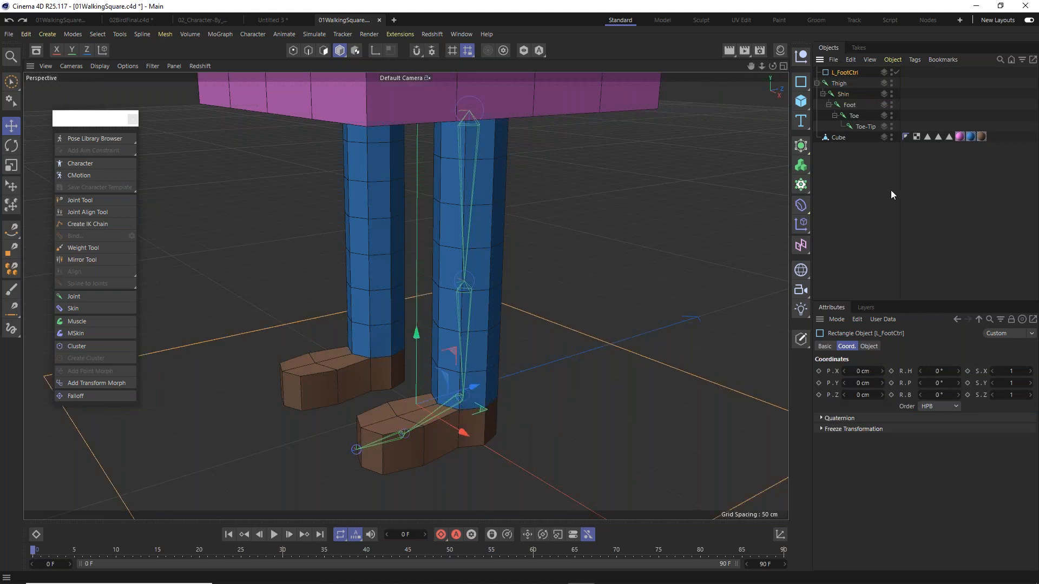
Try to move the L_FootCtrl rectangle onto the ankle joint with snapping enabled, and undo the move.
click(685, 248)
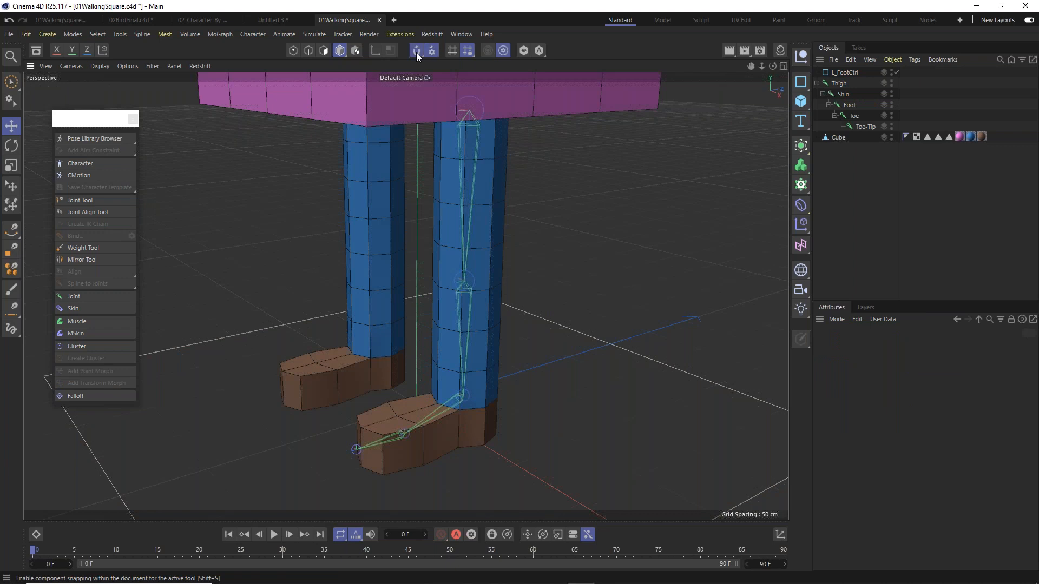
alt+drag(502, 385, 349, 420)
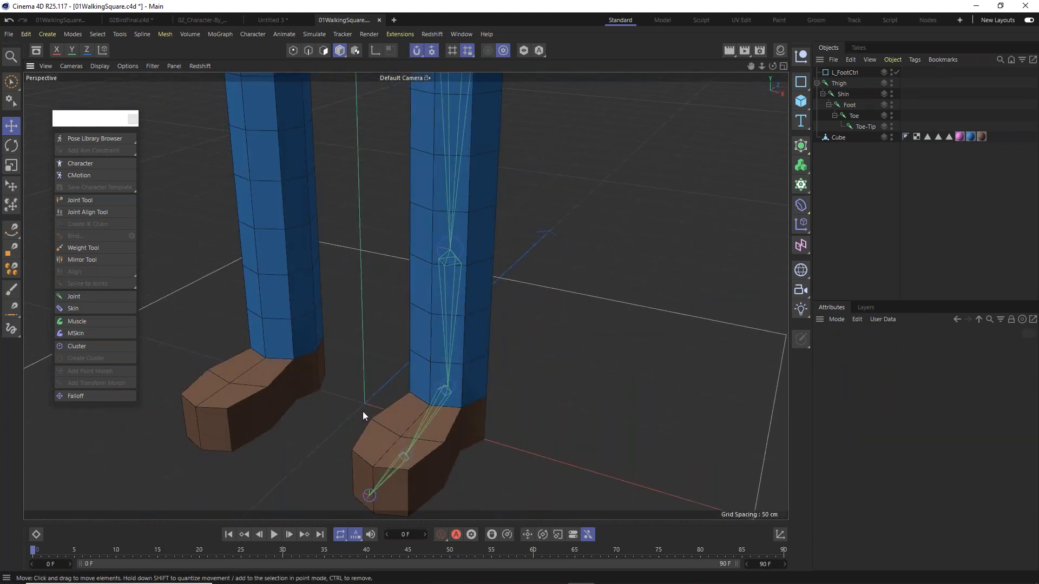
click(844, 72)
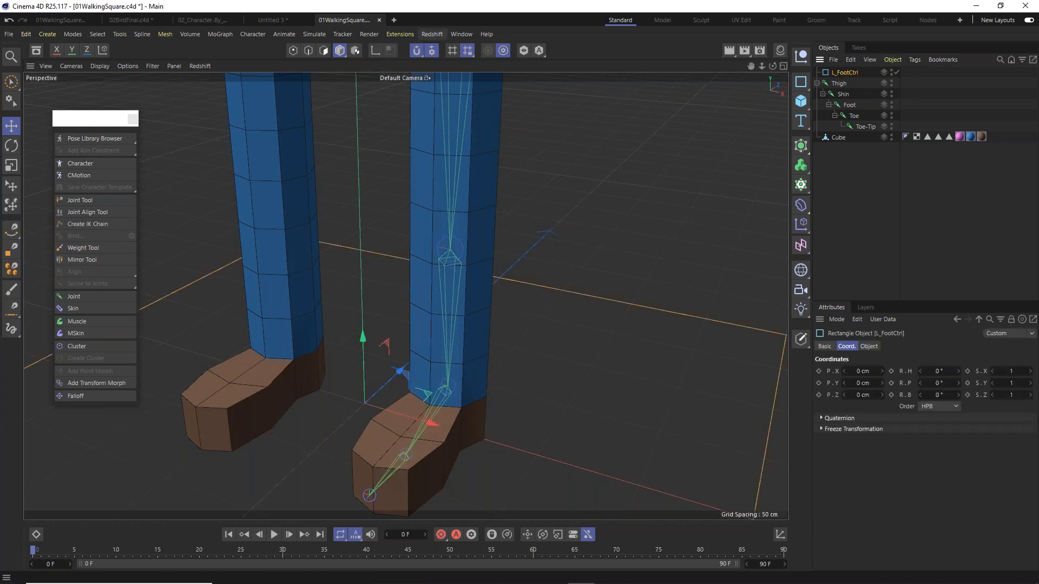
drag(373, 403, 442, 386)
key(ctrl+z)
alt+drag(516, 428, 479, 378)
alt+middle_drag(479, 378, 476, 356)
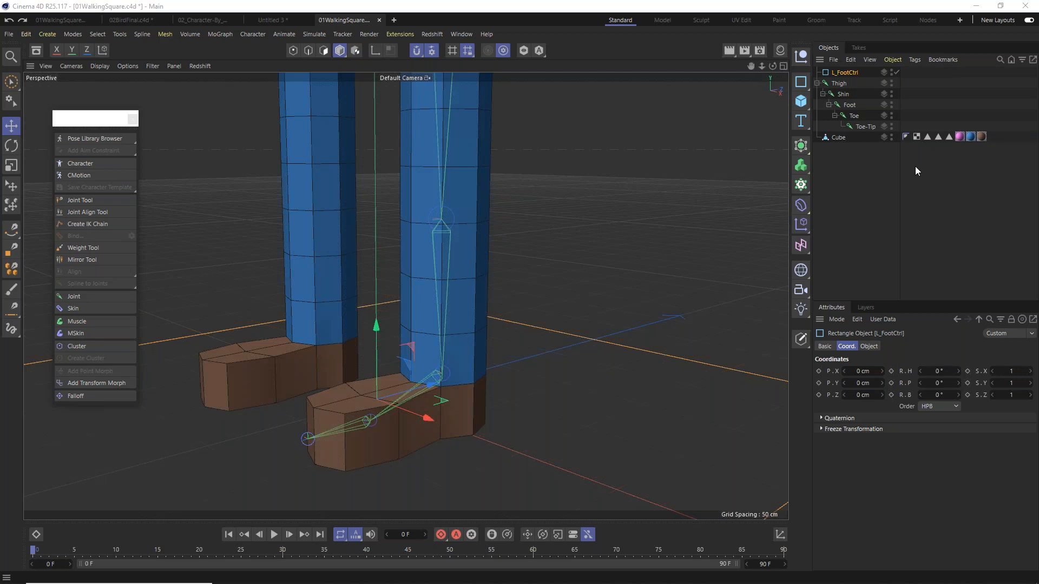
Reselect L_FootCtrl, try again to place it on the ankle joint from a new angle, and undo the move.
click(524, 161)
alt+drag(429, 372, 348, 382)
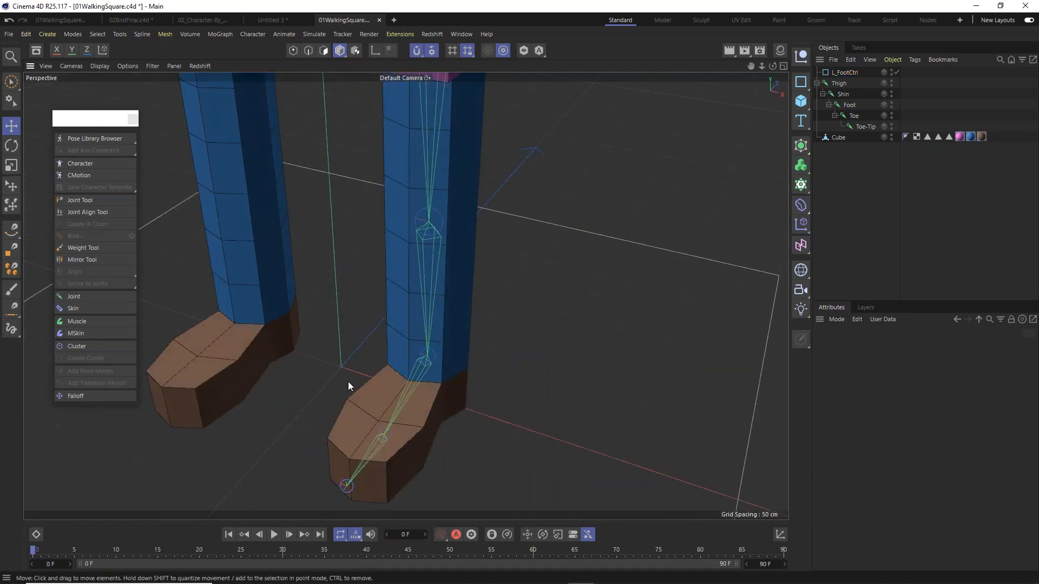
scroll(349, 382, up, 3)
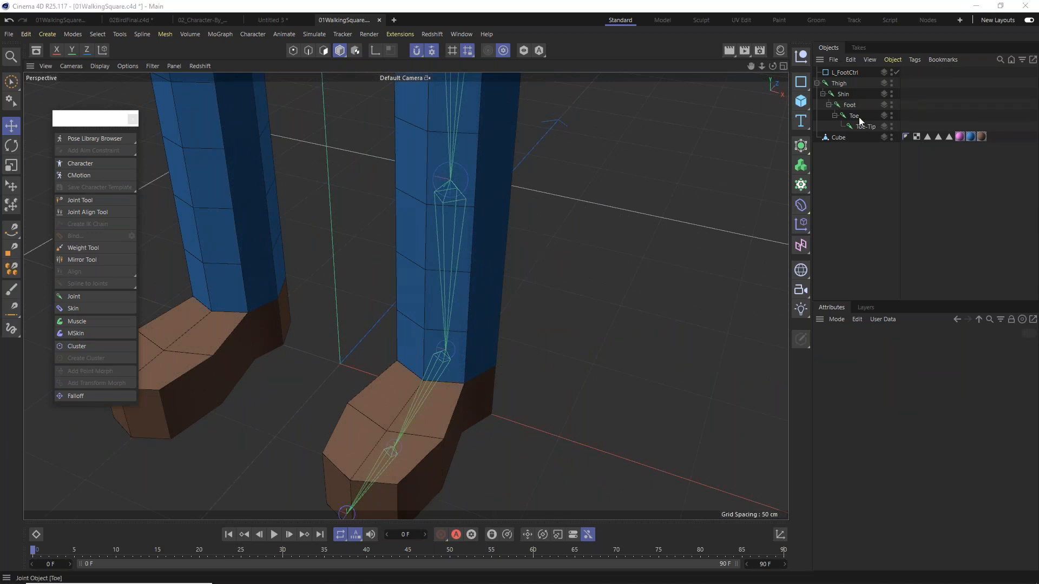
click(844, 72)
drag(307, 404, 449, 352)
key(ctrl+z)
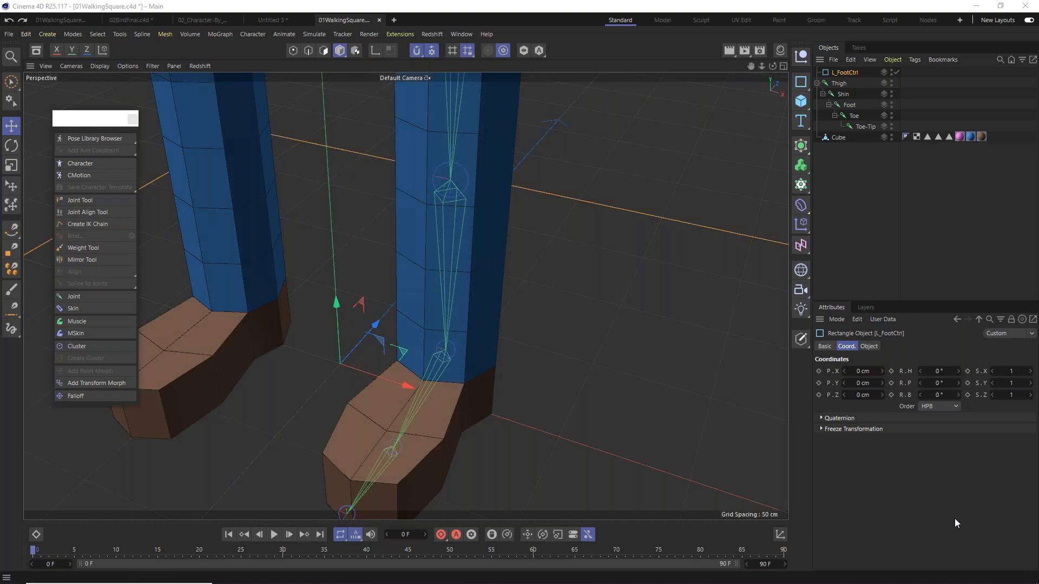
Display the Modeling snap settings and snap L_FootCtrl onto the ankle joint using Point and Axis snapping.
click(836, 321)
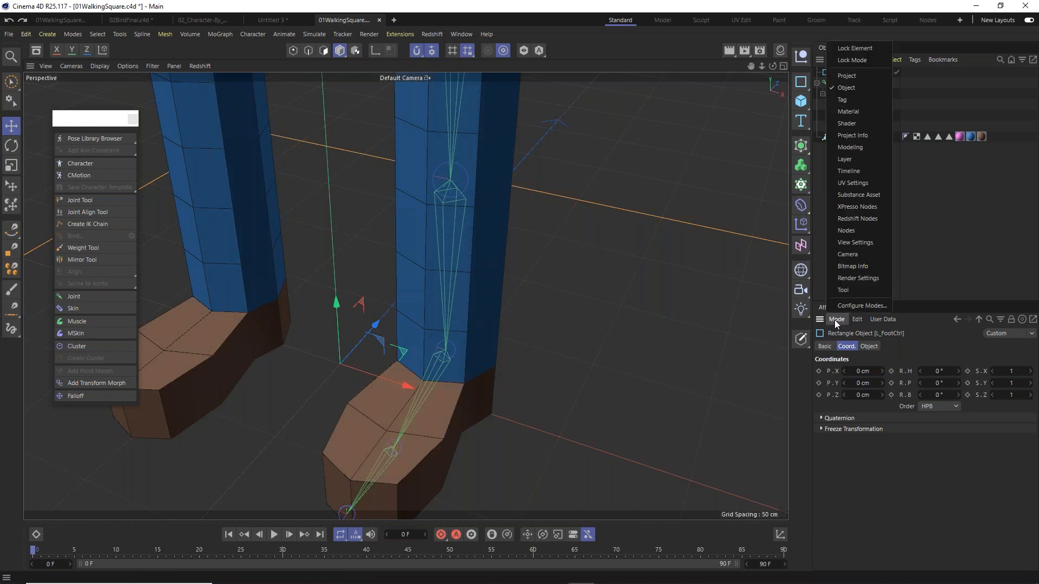
click(858, 148)
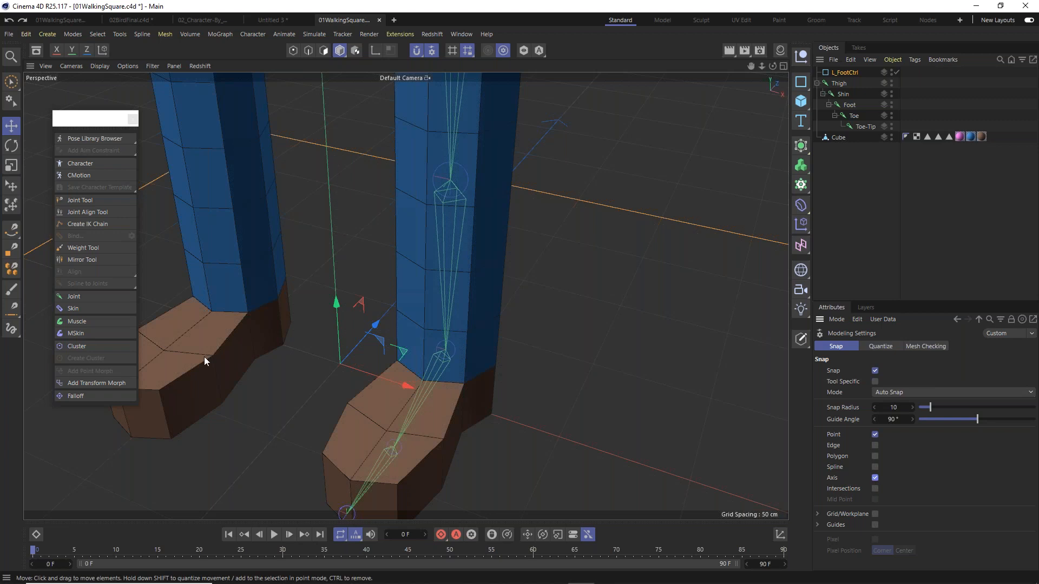
drag(330, 385, 489, 332)
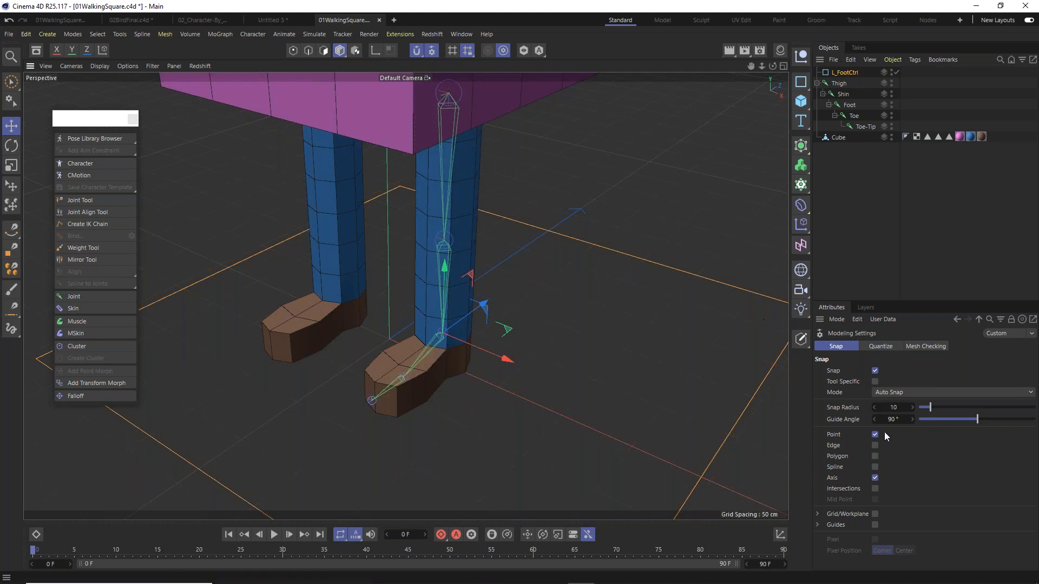
Test moving L_FootCtrl with Edge snapping enabled, undo the move and disable Edge snapping again.
click(875, 446)
drag(456, 363, 407, 339)
key(ctrl+z)
click(875, 445)
scroll(455, 333, up, 5)
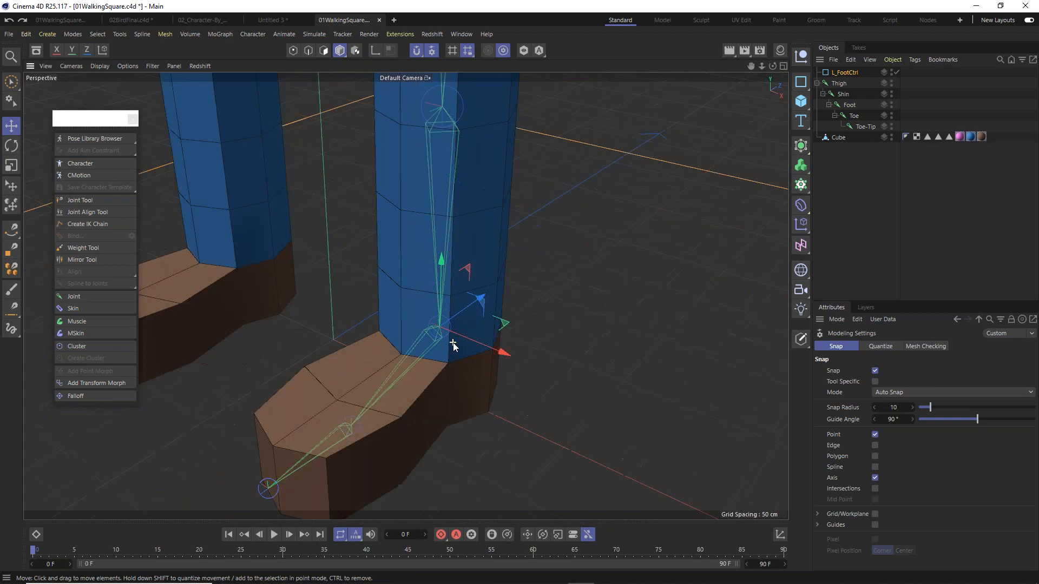
Show all four views, move the floating character palette out of the way and set the wireframe perspective view to Left.
key(F2)
key(F3)
key(F4)
key(F5)
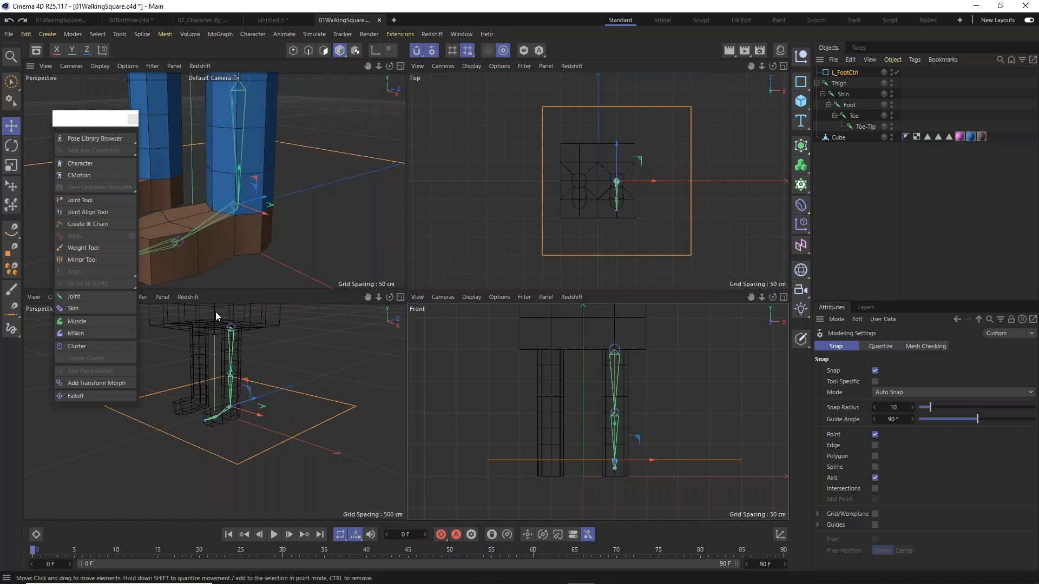
drag(106, 120, 101, 477)
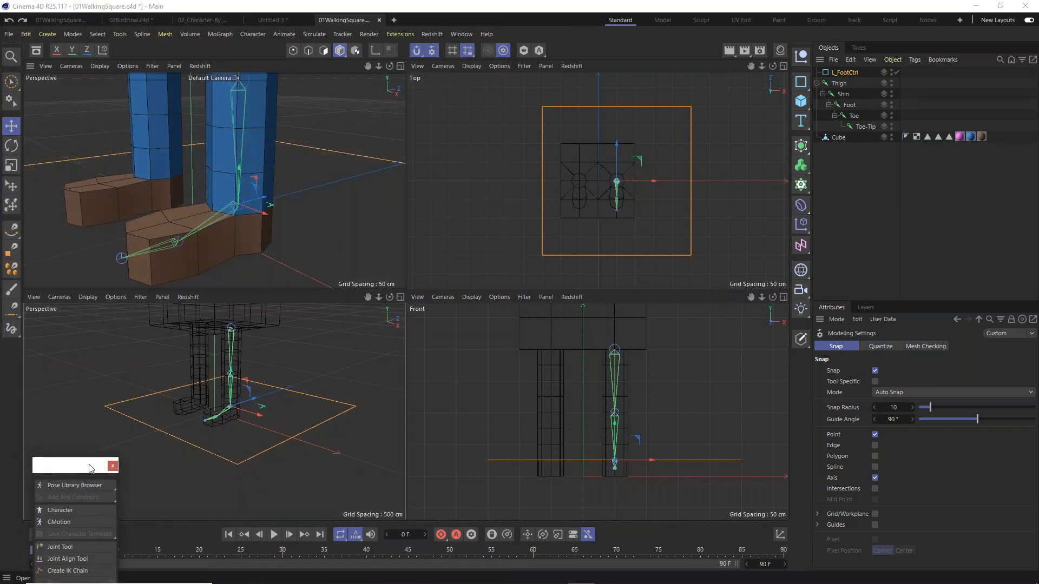
click(60, 297)
click(89, 400)
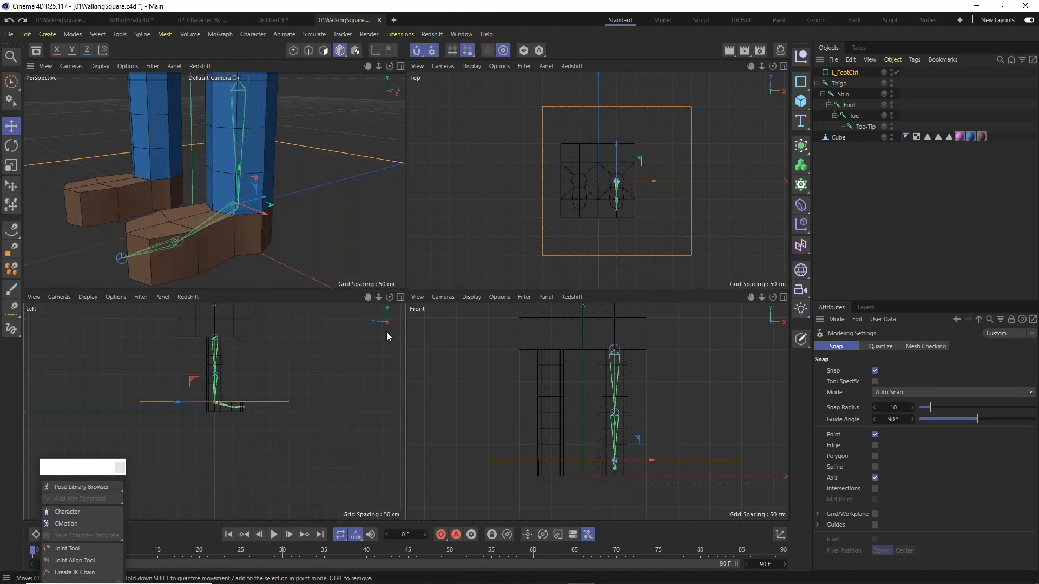
Maximize the Left view and change its camera to Right.
click(400, 297)
scroll(422, 302, up, 4)
scroll(425, 304, down, 1)
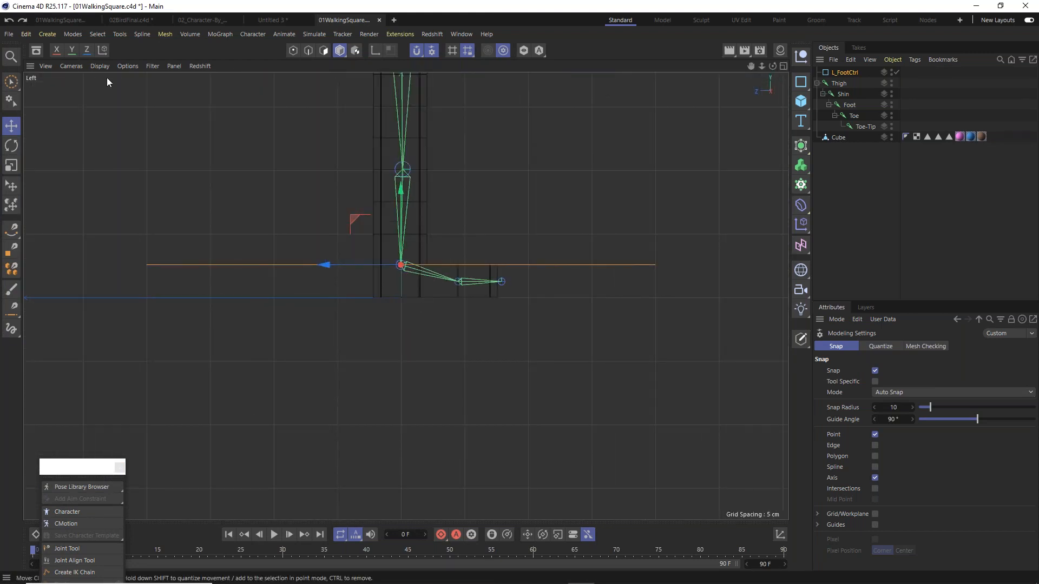
click(65, 67)
click(92, 180)
scroll(377, 269, up, 3)
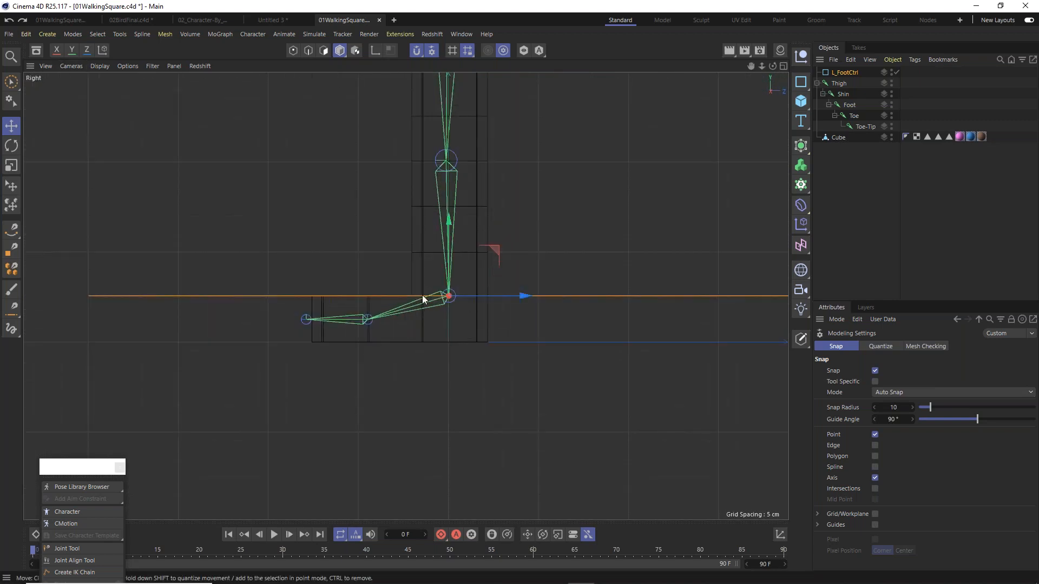
Examine the alignment of L_FootCtrl with the ankle joint in the Right and Perspective views.
scroll(451, 297, up, 3)
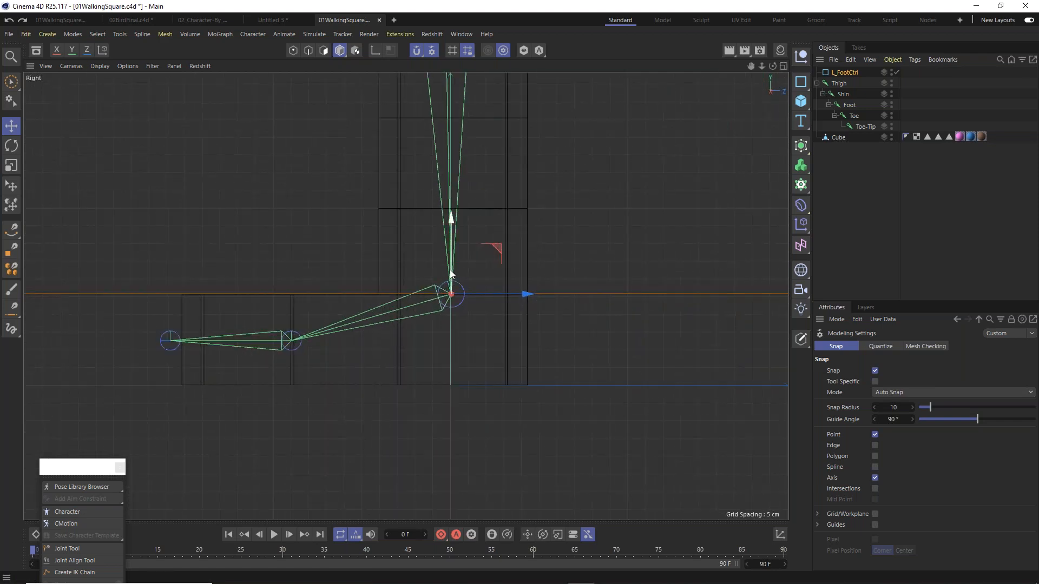
scroll(450, 294, down, 3)
scroll(449, 294, down, 2)
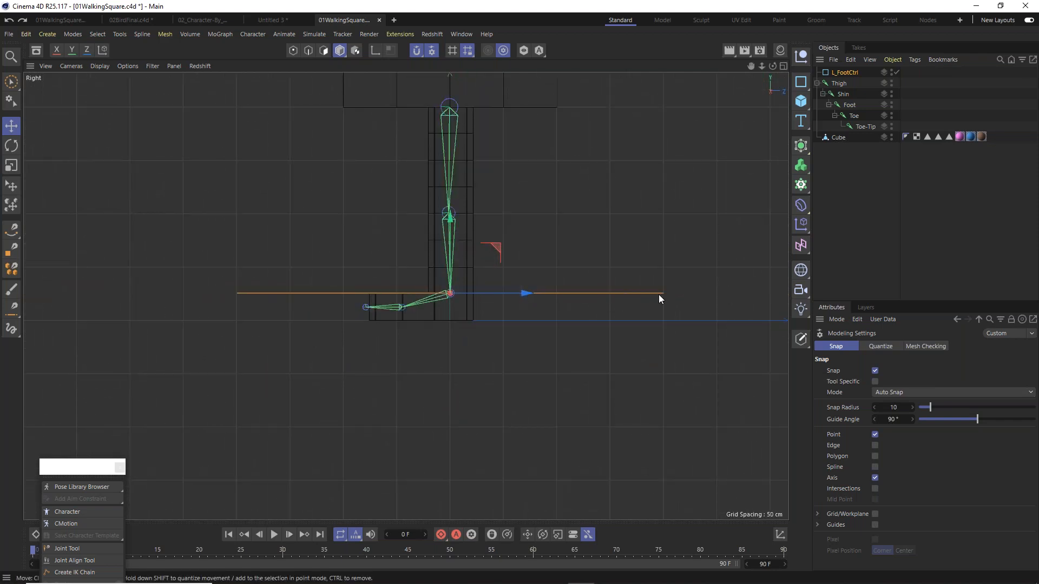
key(F1)
scroll(543, 312, down, 4)
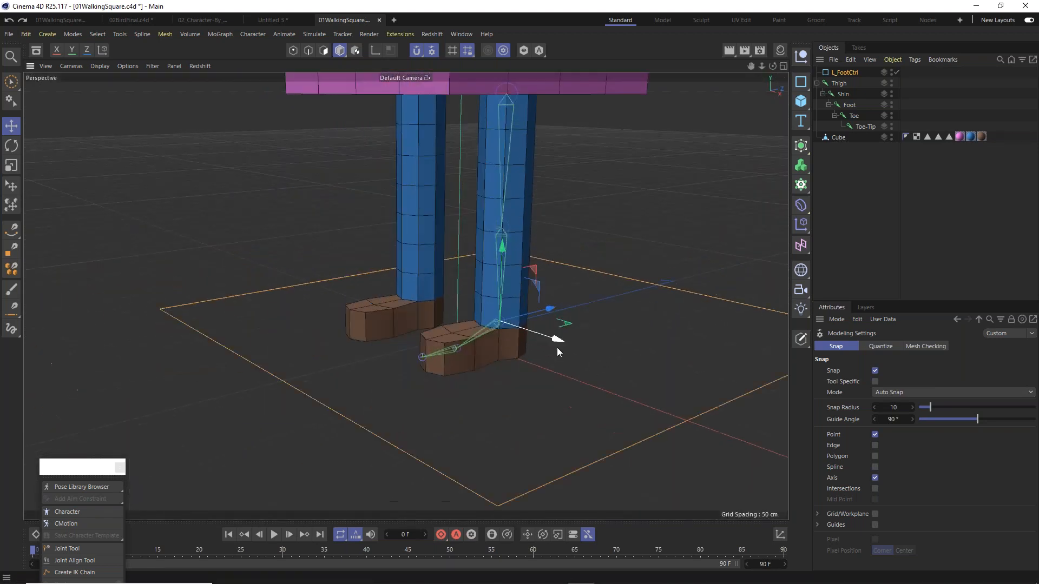
alt+middle_drag(554, 348, 427, 270)
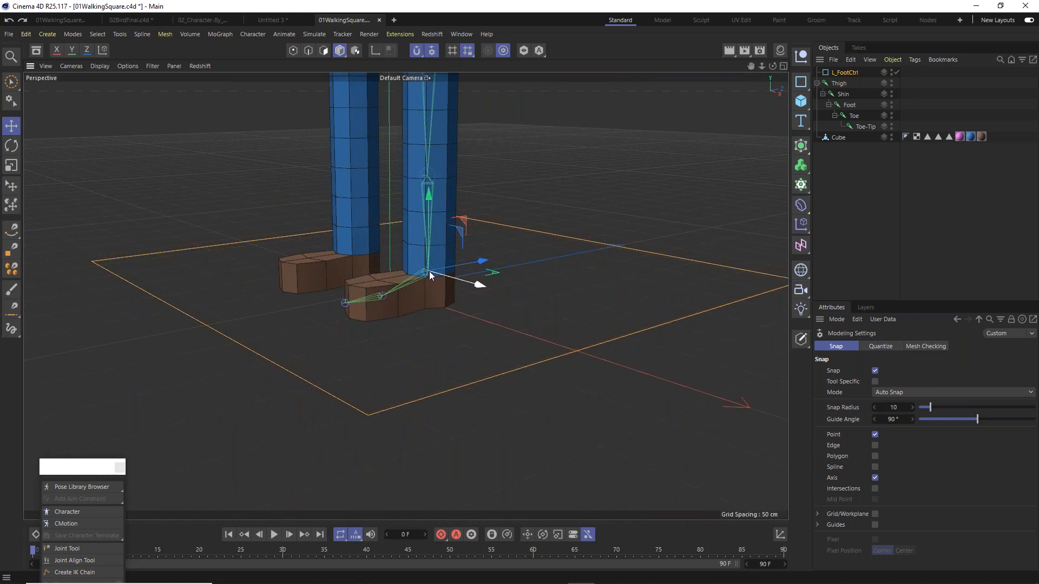
key(F3)
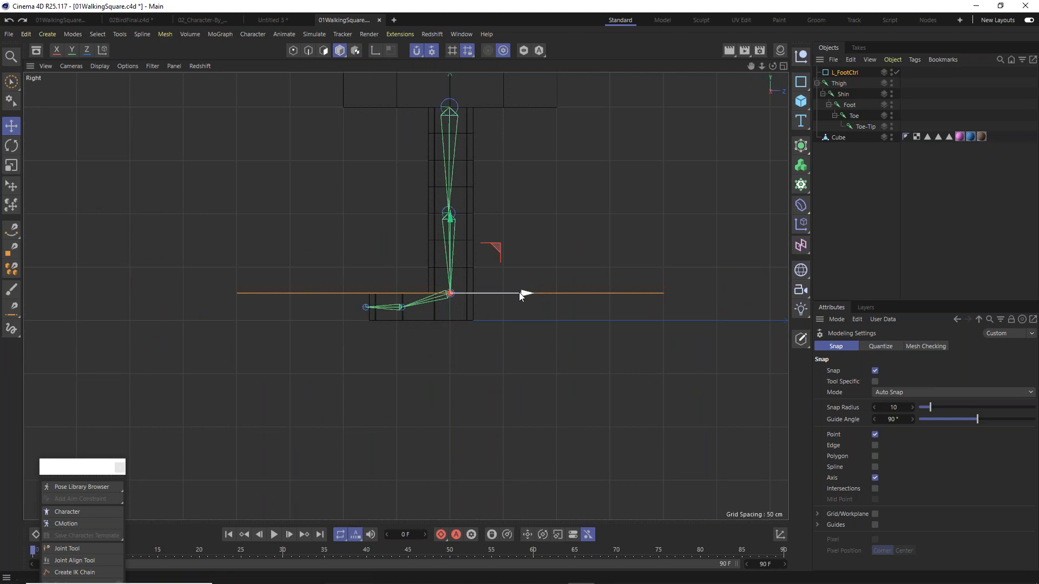
scroll(518, 293, up, 3)
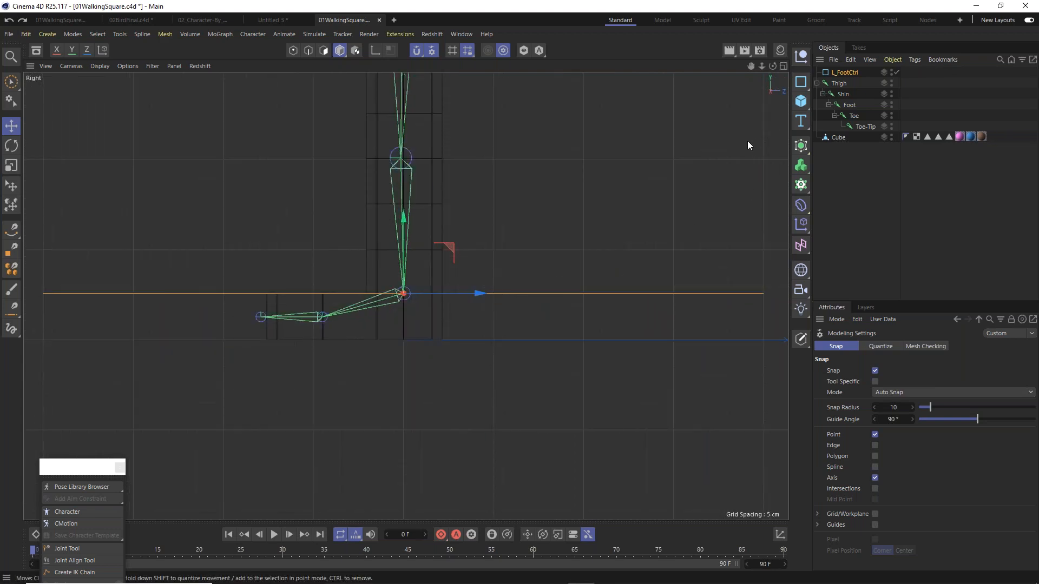
Switch to Points mode with L_FootCtrl selected, try lowering the rectangle below the ankle, and undo the move.
click(849, 72)
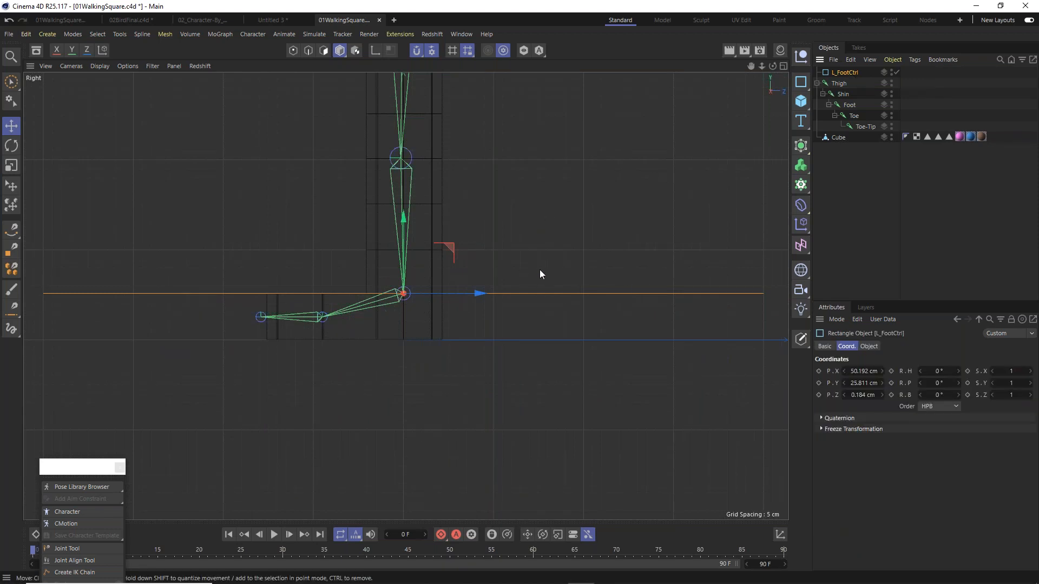
click(294, 50)
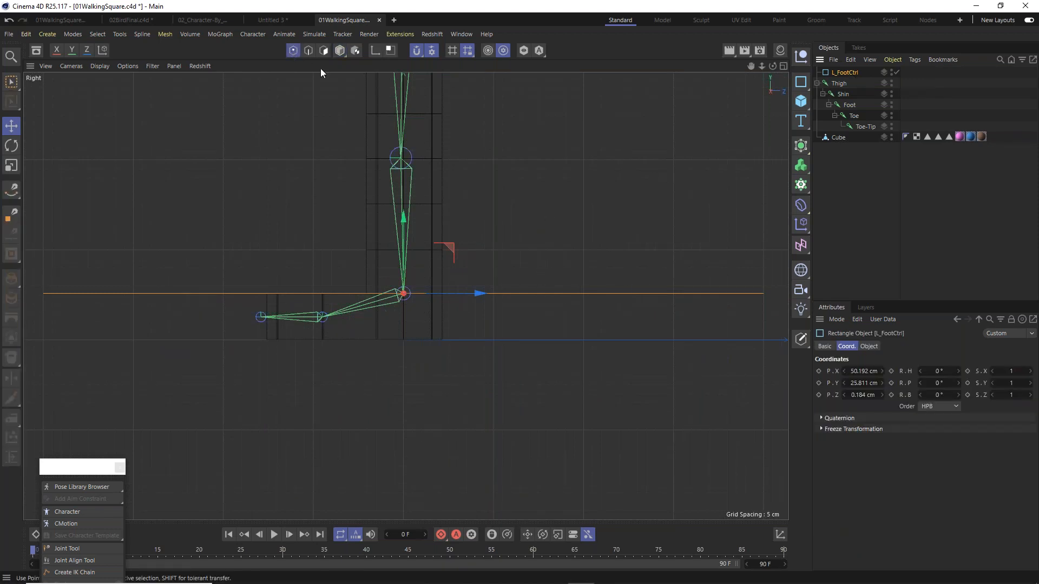
drag(402, 219, 417, 256)
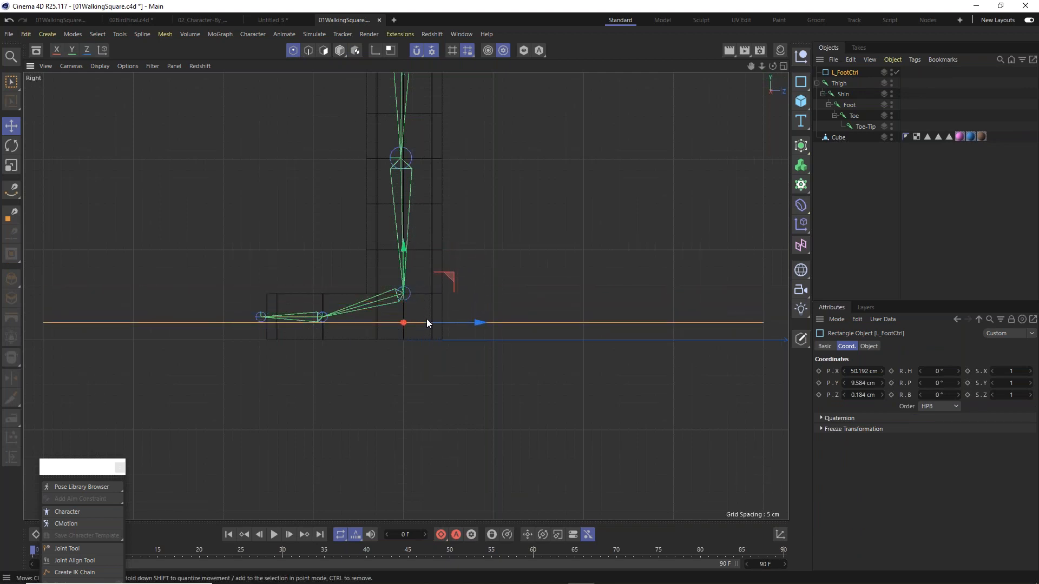
key(ctrl+z)
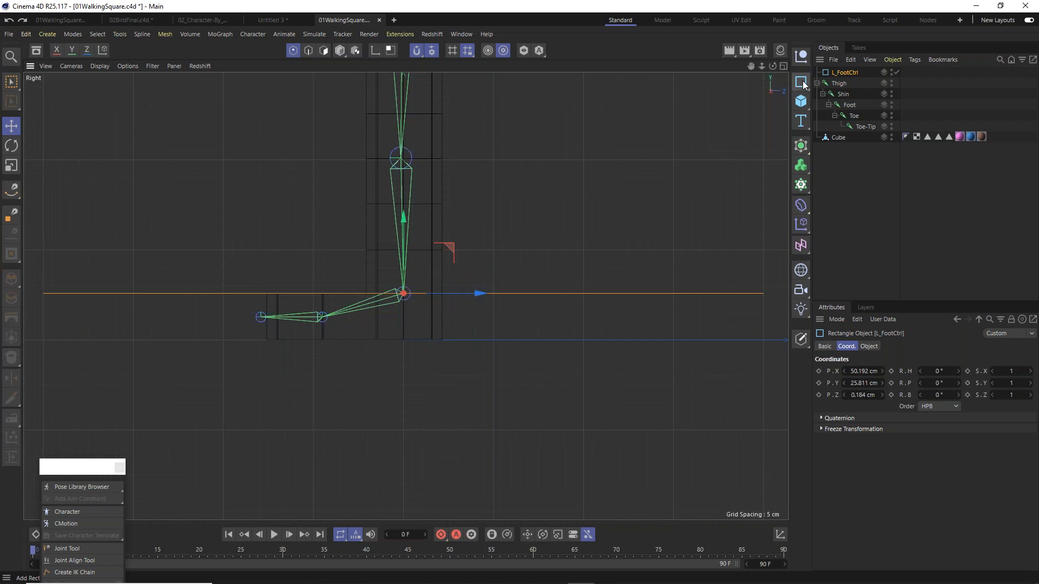
Make the L_FootCtrl rectangle an editable spline.
key(F1)
alt+drag(476, 311, 493, 319)
scroll(492, 319, down, 3)
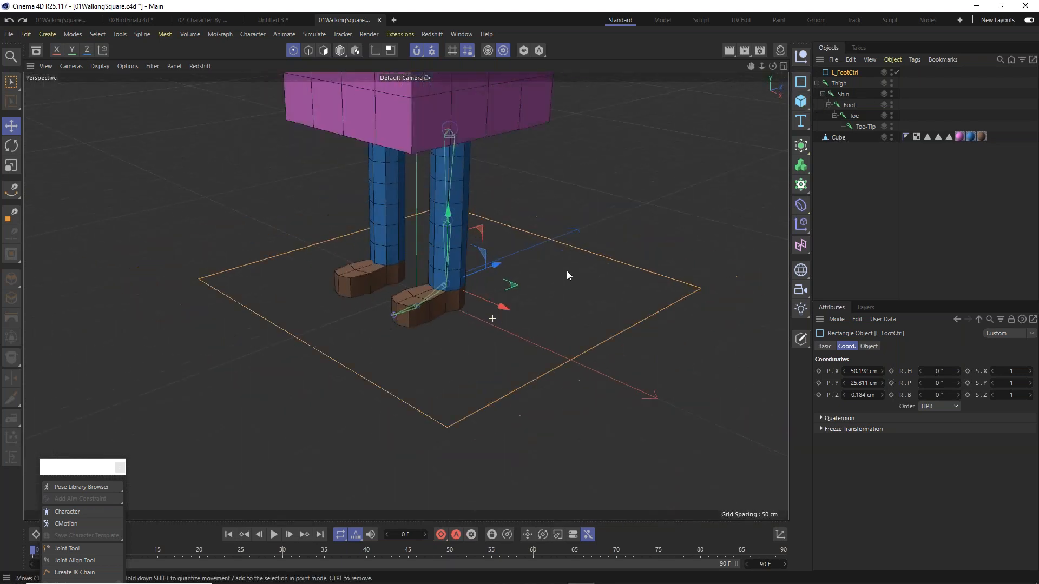
right_click(846, 73)
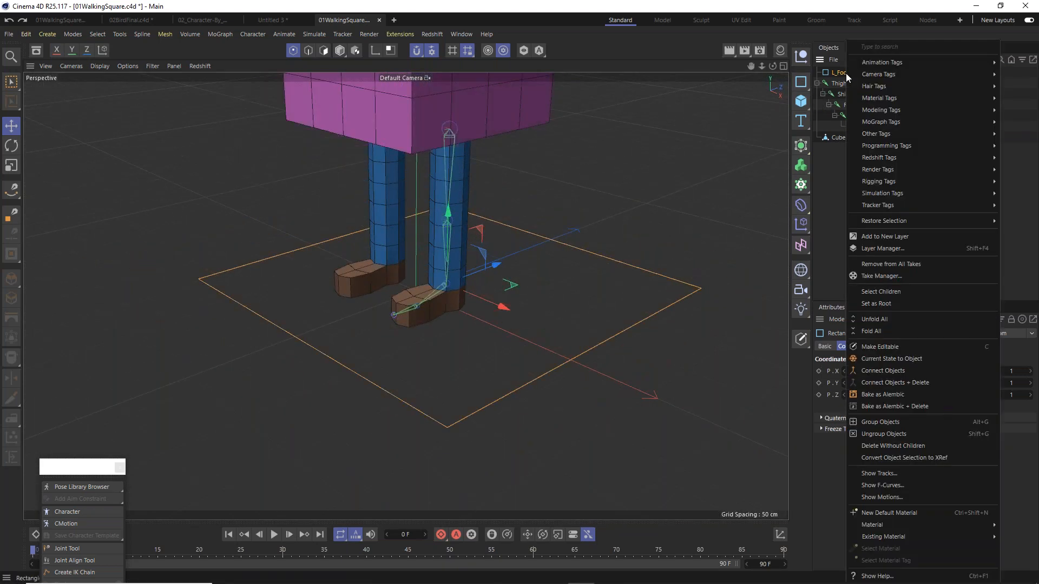
click(891, 348)
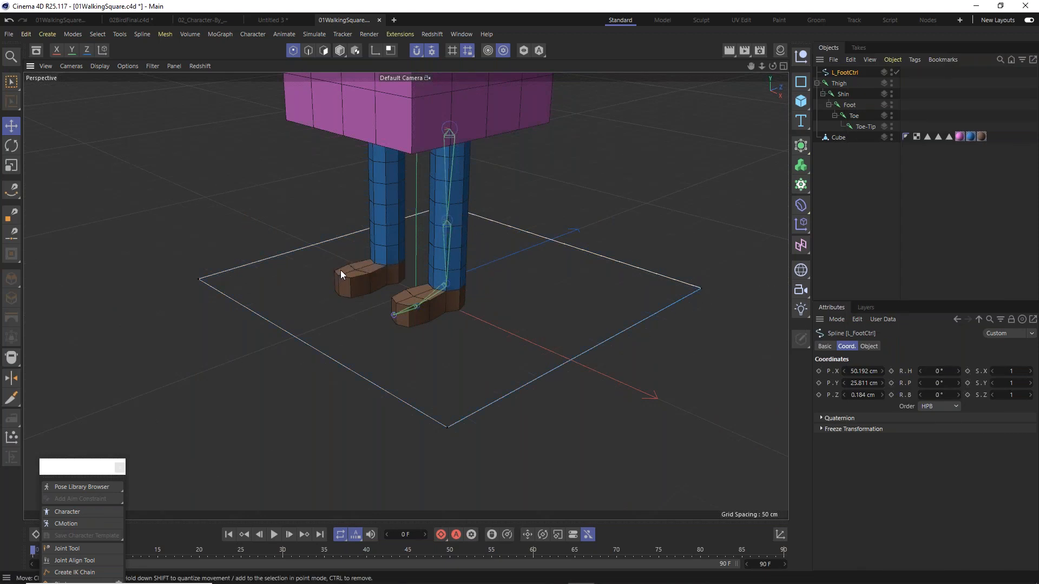
Select all points of the L_FootCtrl spline with Rectangle Selection in the Right view.
key(F3)
scroll(342, 271, up, 5)
scroll(158, 271, down, 3)
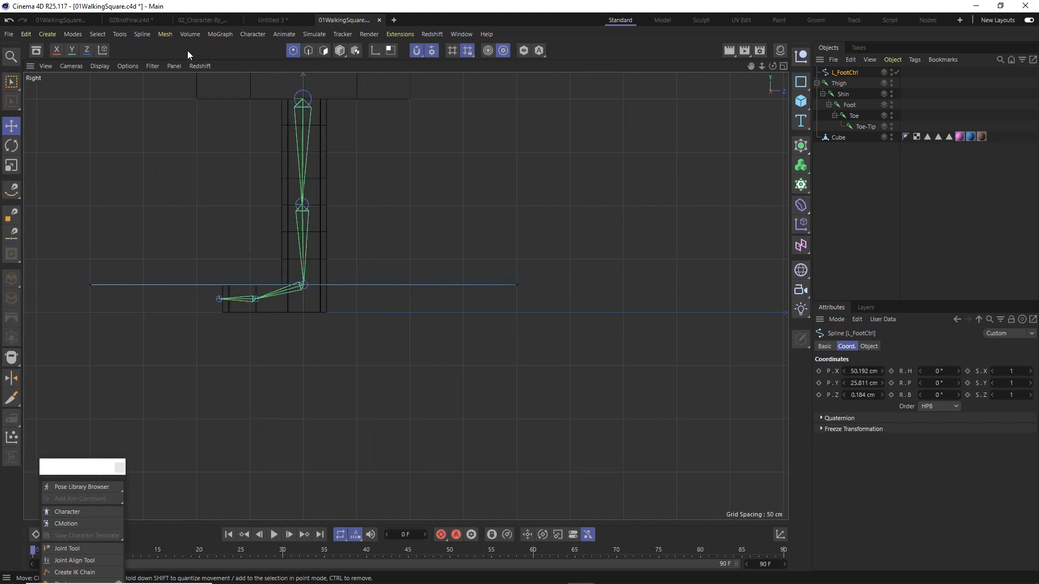
click(11, 81)
drag(37, 188, 622, 403)
alt+middle_drag(381, 330, 506, 360)
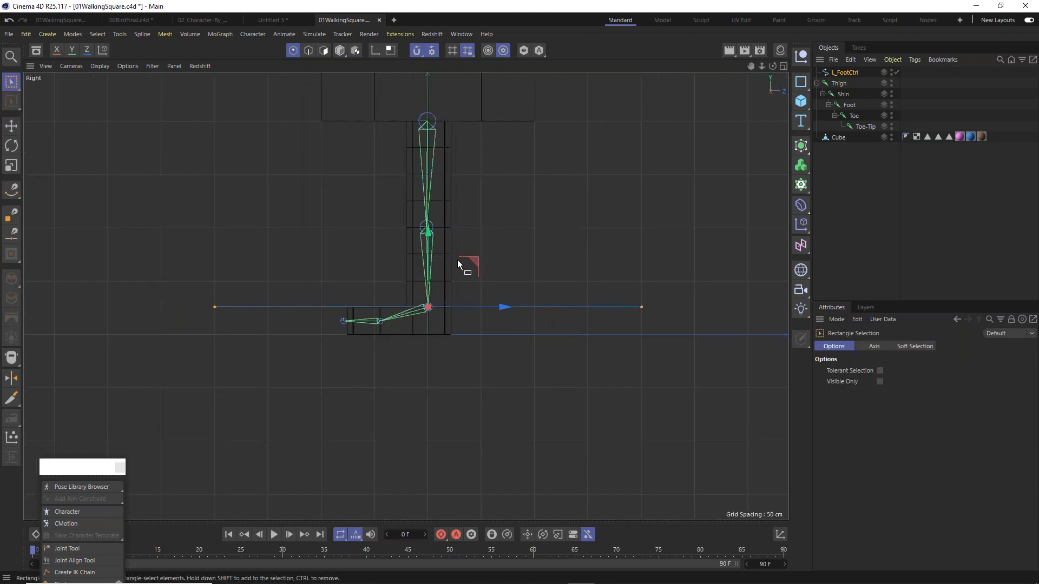
Try to lower the selected L_FootCtrl points with snapping enabled, and undo the move.
scroll(436, 275, up, 2)
drag(425, 245, 446, 286)
key(ctrl+z)
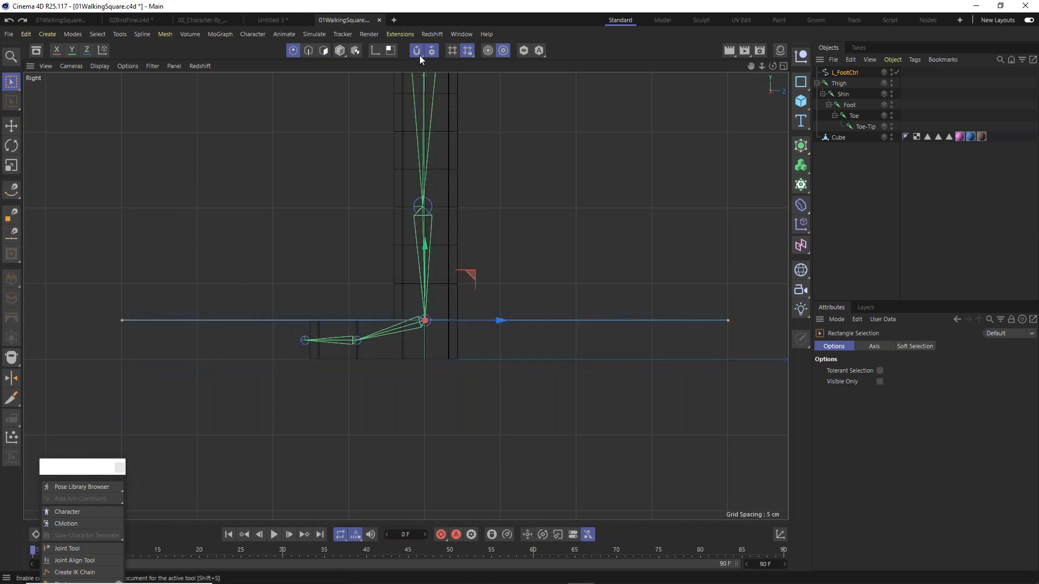
Disable snapping, lower the L_FootCtrl points to the floor under the foot, and return to Model mode.
click(421, 52)
drag(429, 243, 442, 282)
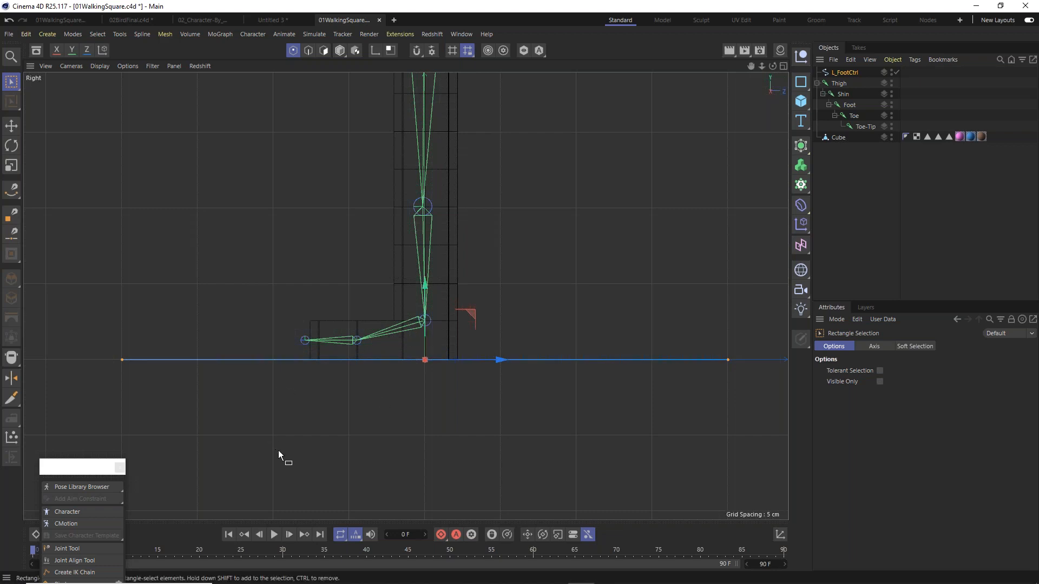
key(F1)
alt+drag(470, 320, 498, 320)
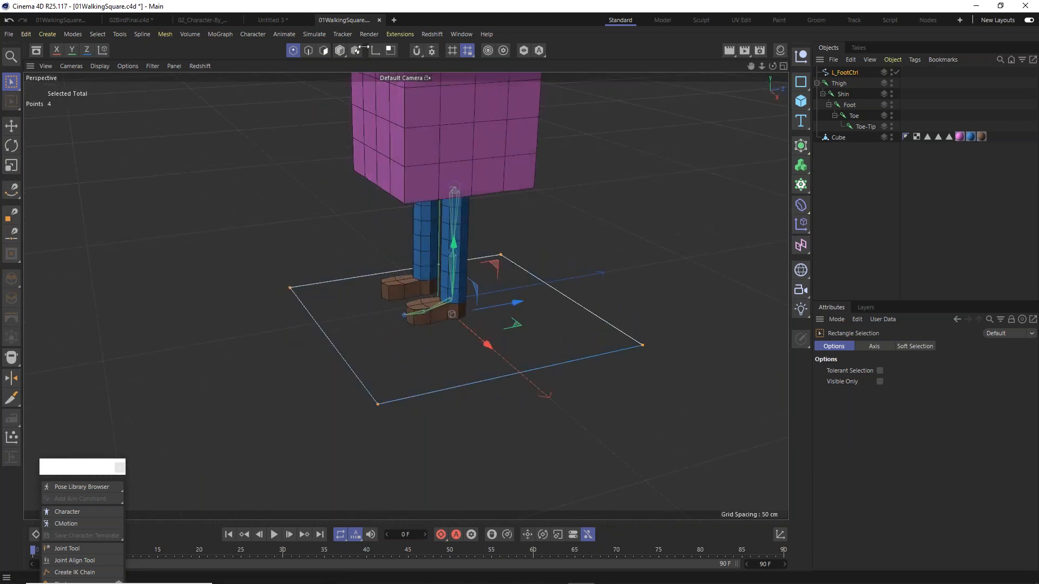
click(340, 50)
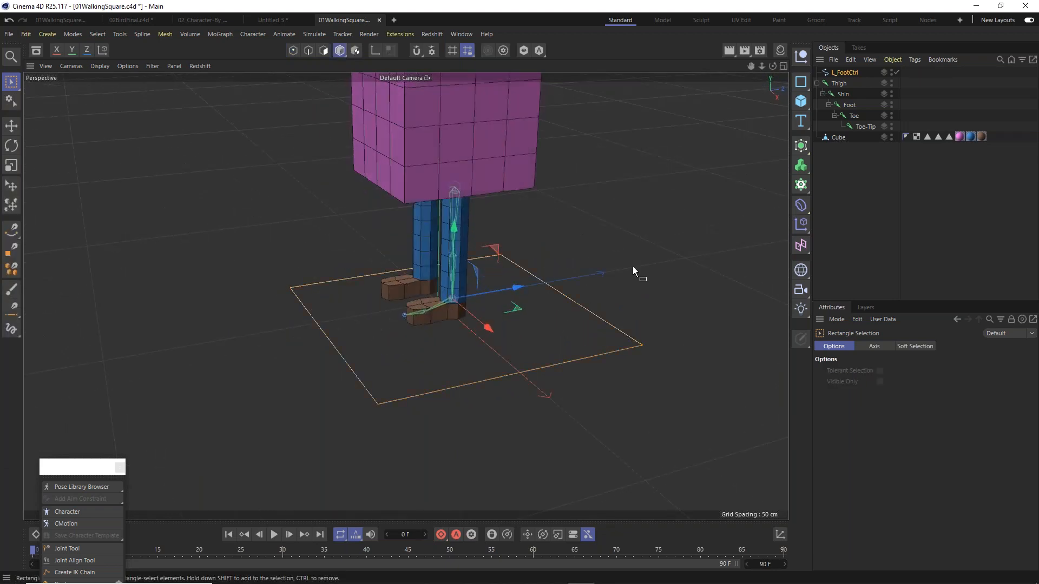
Check the L_FootCtrl axis against the ankle joint and its outline against the floor in the Right and Perspective views.
key(F3)
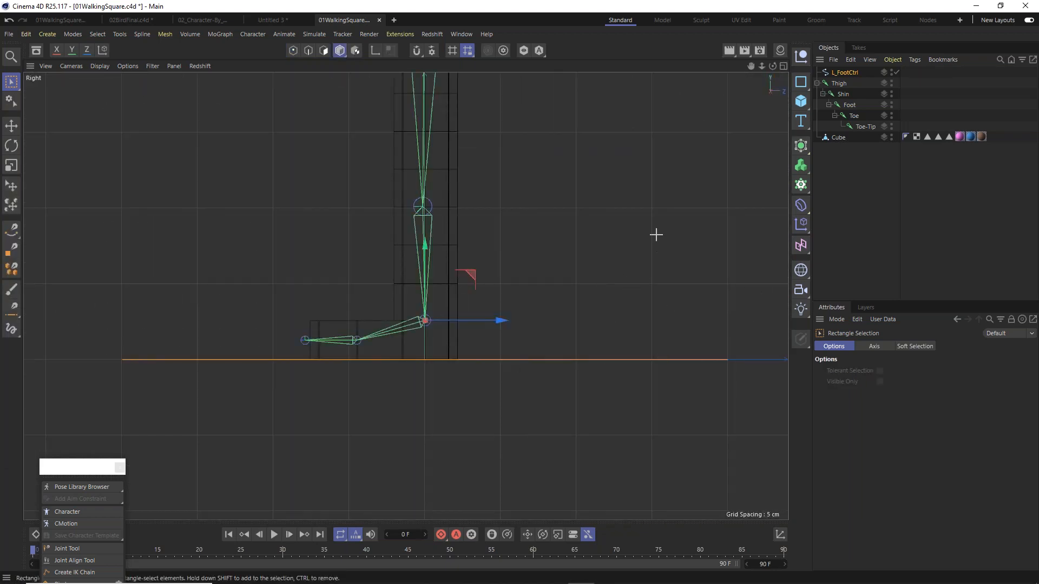
click(425, 320)
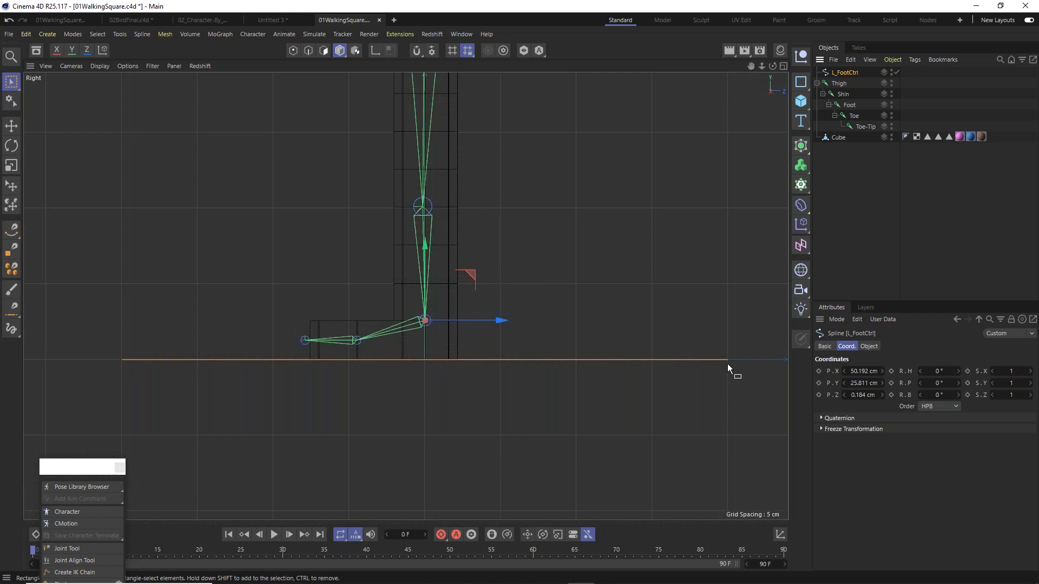
key(F1)
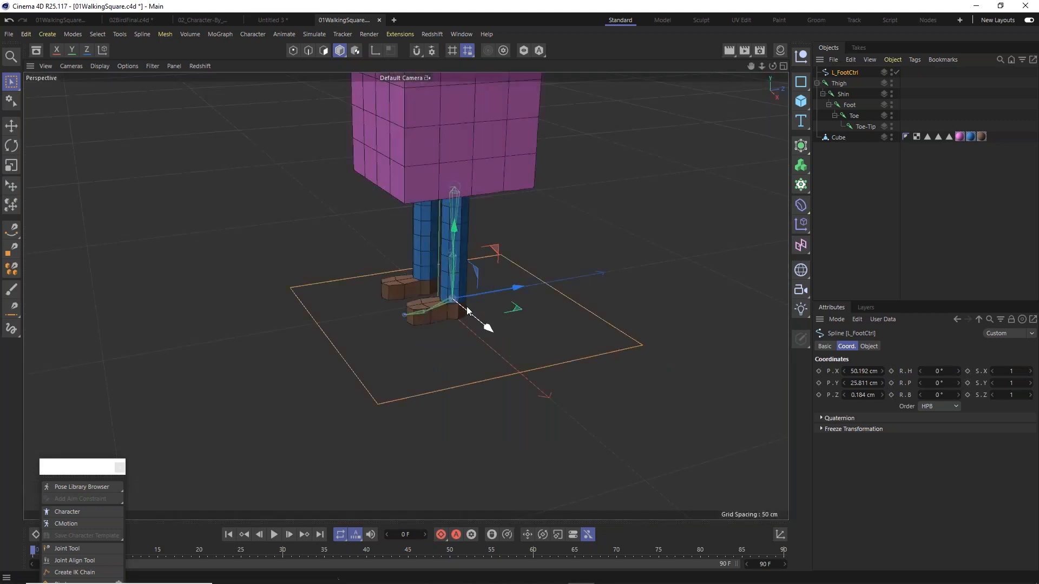
scroll(459, 294, up, 1)
scroll(459, 293, up, 3)
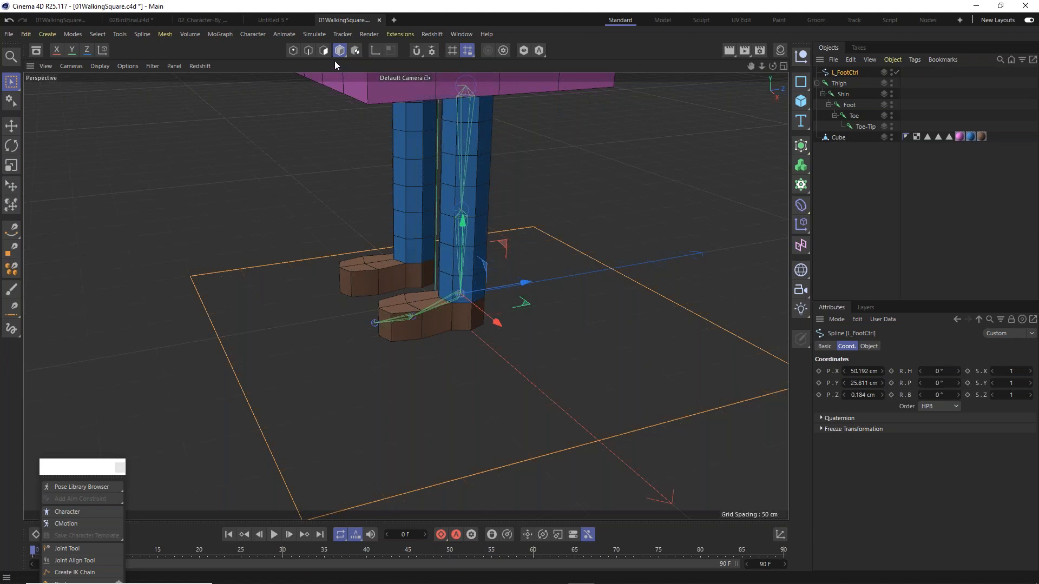
In Points mode, scale all L_FootCtrl points inward along X to narrow the outline around the foot.
click(293, 50)
scroll(234, 307, down, 3)
alt+drag(291, 336, 378, 338)
key(t)
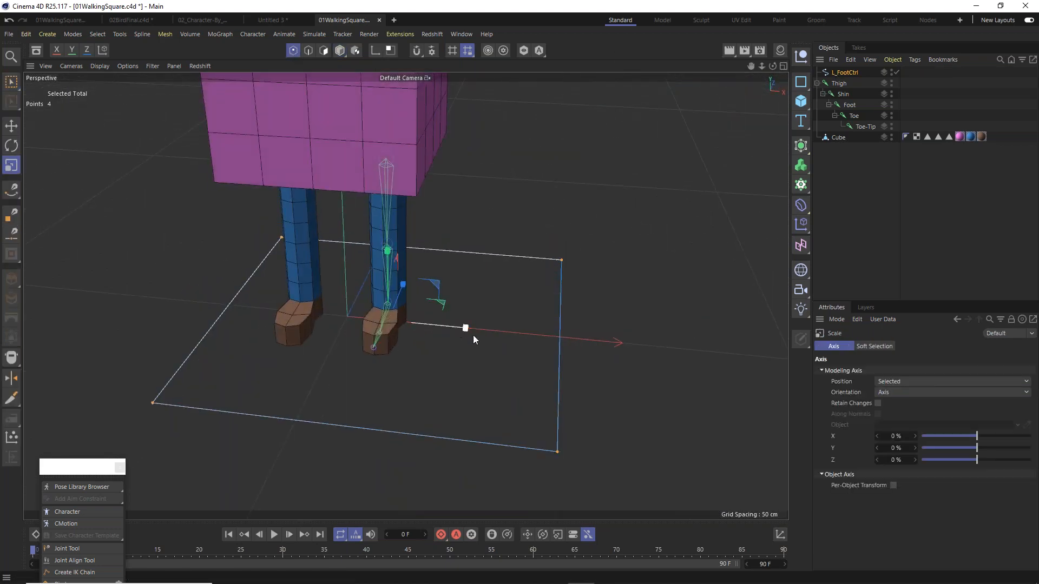
drag(464, 327, 292, 331)
Select the two front points of L_FootCtrl and move them back along Z to just ahead of the toe.
click(291, 331)
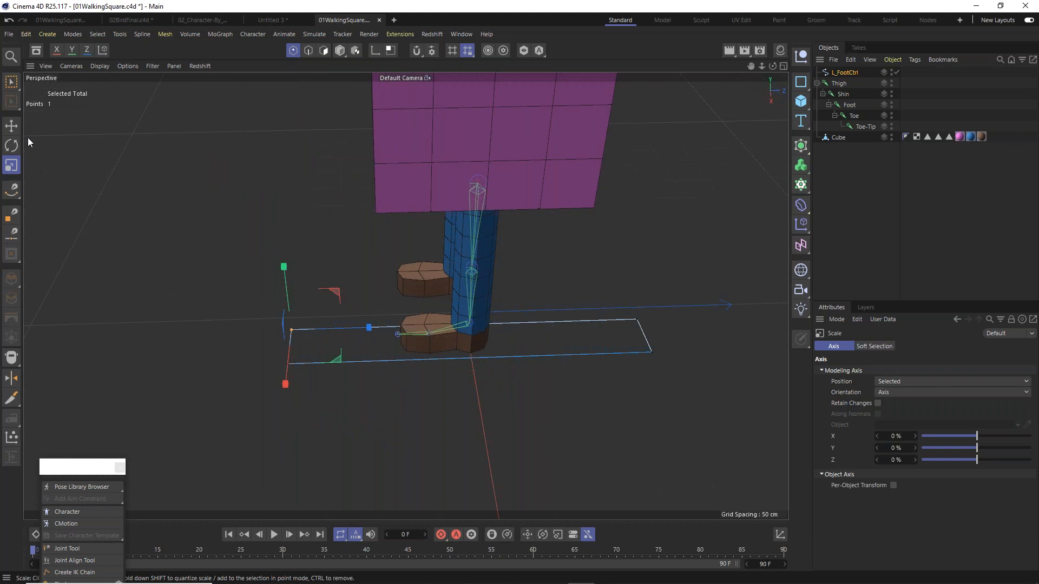
click(11, 126)
click(299, 402)
click(288, 364)
shift+click(292, 330)
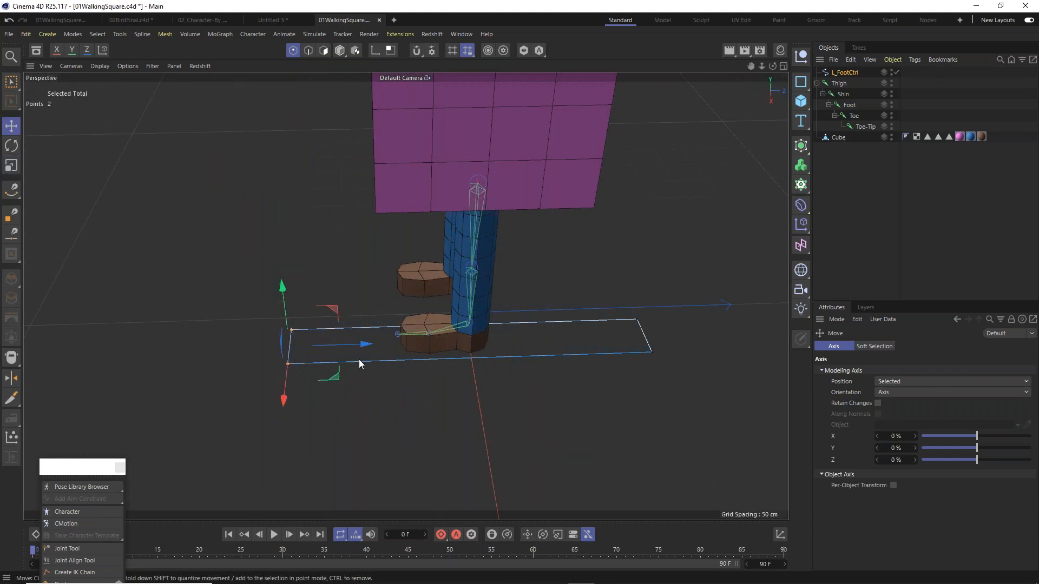
drag(362, 344, 472, 382)
Select the two rear points of L_FootCtrl and move them forward along Z to just behind the heel.
click(636, 320)
click(692, 367)
click(652, 352)
shift+click(636, 321)
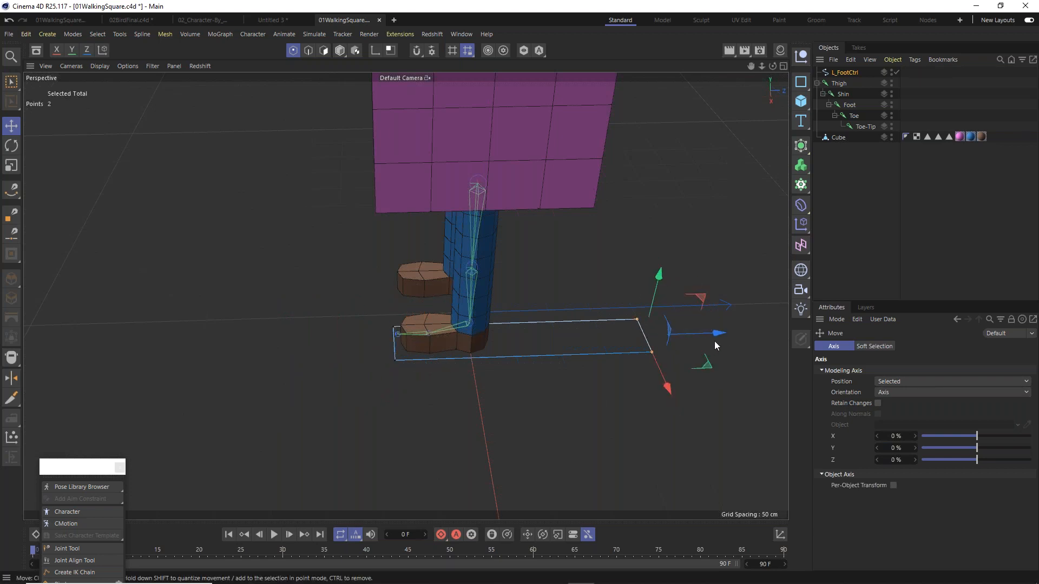
drag(687, 337, 569, 343)
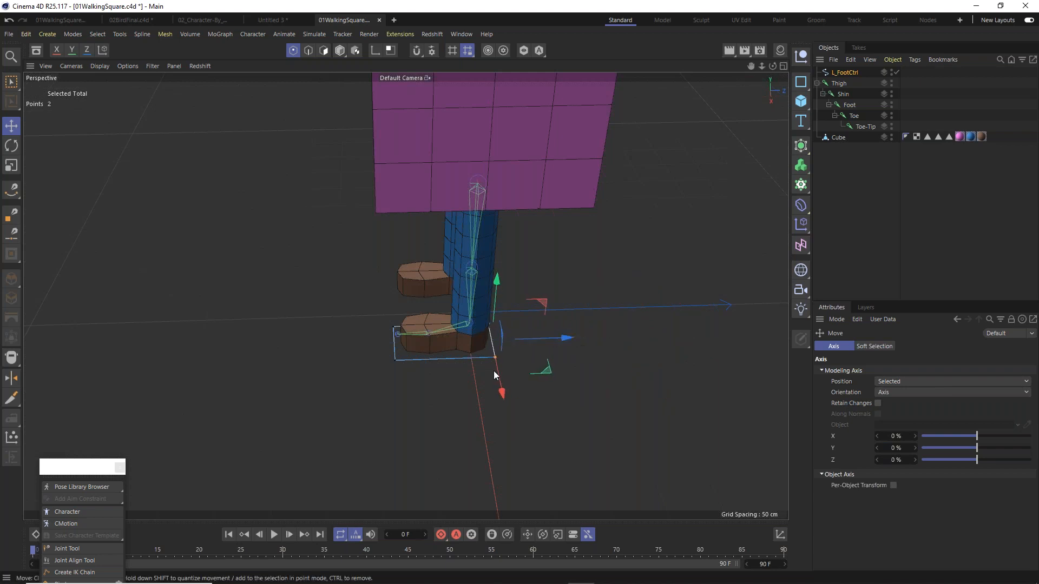
alt+drag(410, 355, 463, 412)
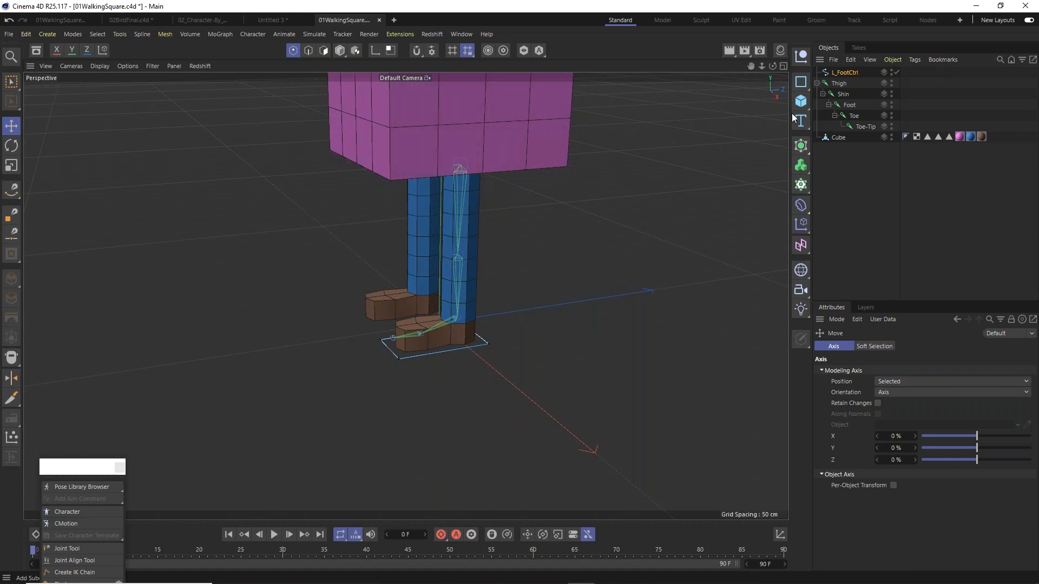
Return to Model mode, deselect the spline, and check how its outline surrounds the foot.
click(340, 50)
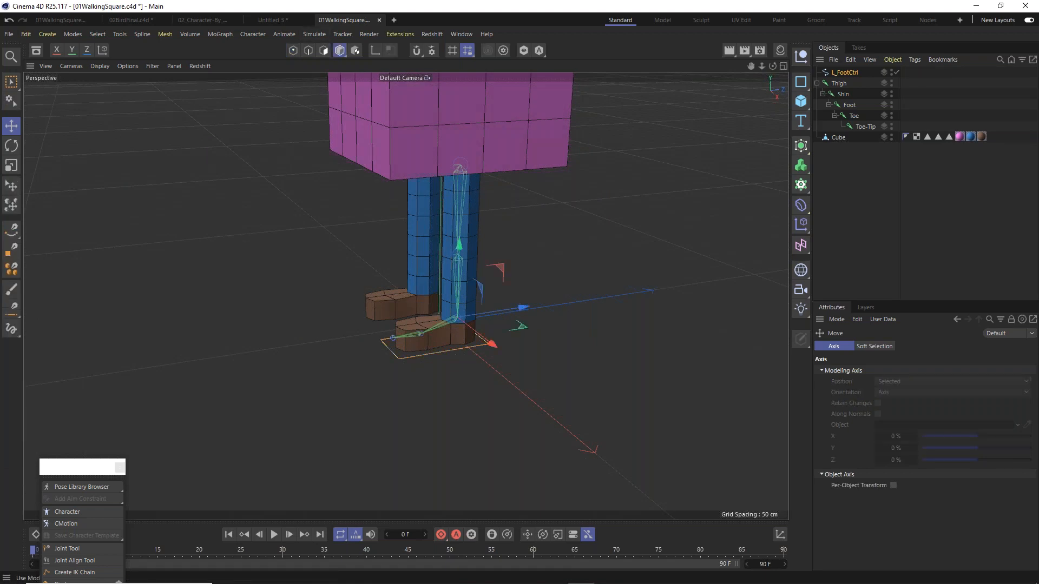
click(597, 387)
mouse_move(451, 320)
alt+mouse_down()
mouse_move(473, 336)
mouse_move(441, 269)
mouse_move(451, 303)
alt+mouse_up()
scroll(473, 336, up, 5)
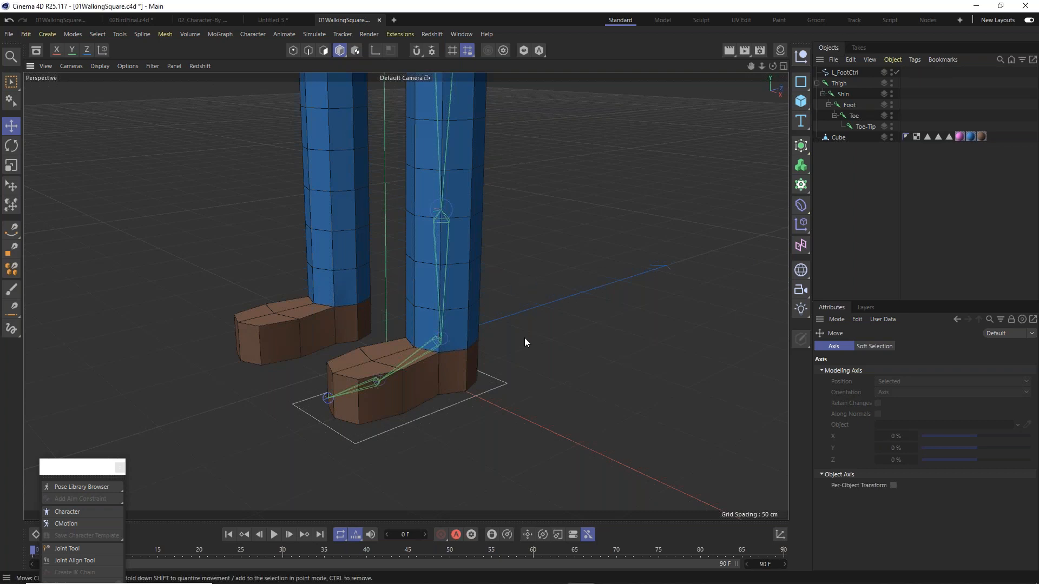
alt+drag(419, 352, 451, 376)
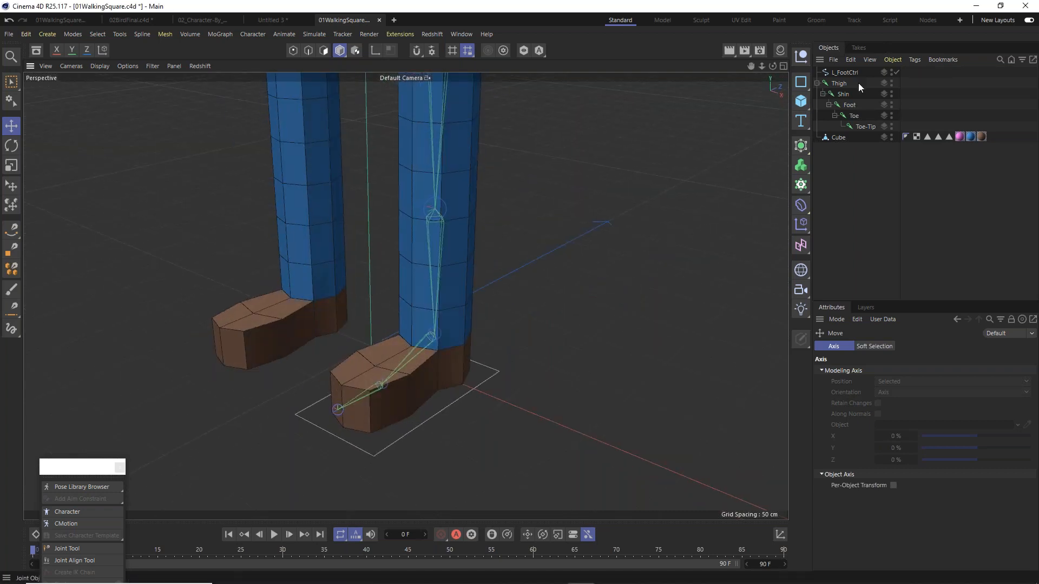
Add an IK rigging tag to the Thigh joint and bring the whole leg chain into view.
right_click(838, 83)
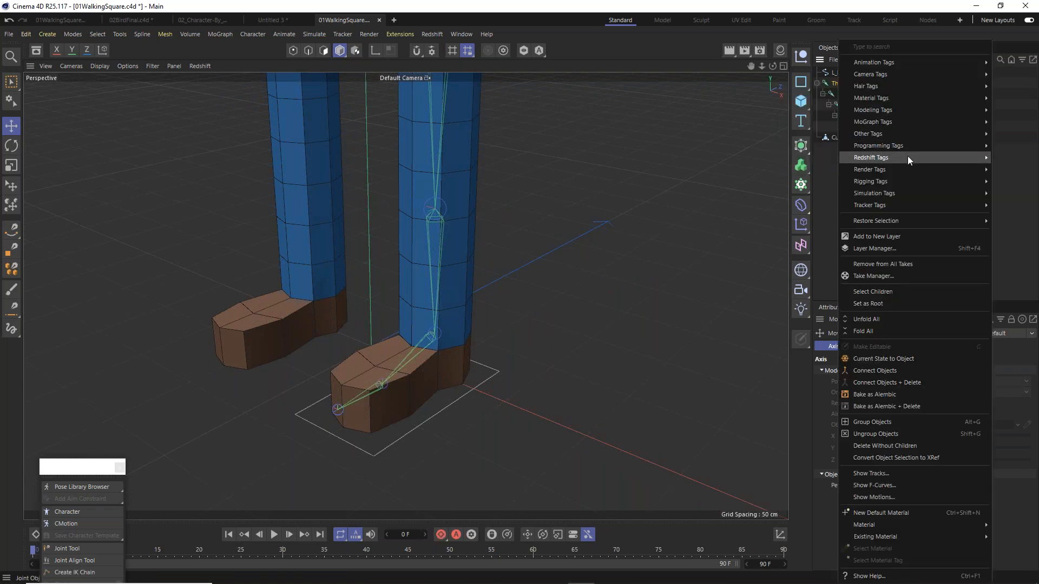
mouse_move(913, 184)
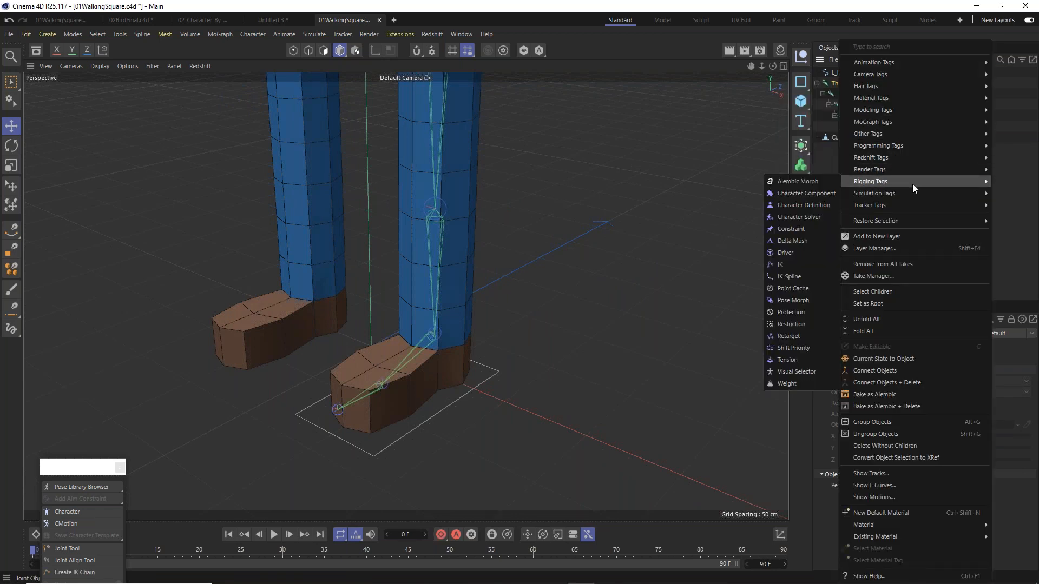
click(804, 267)
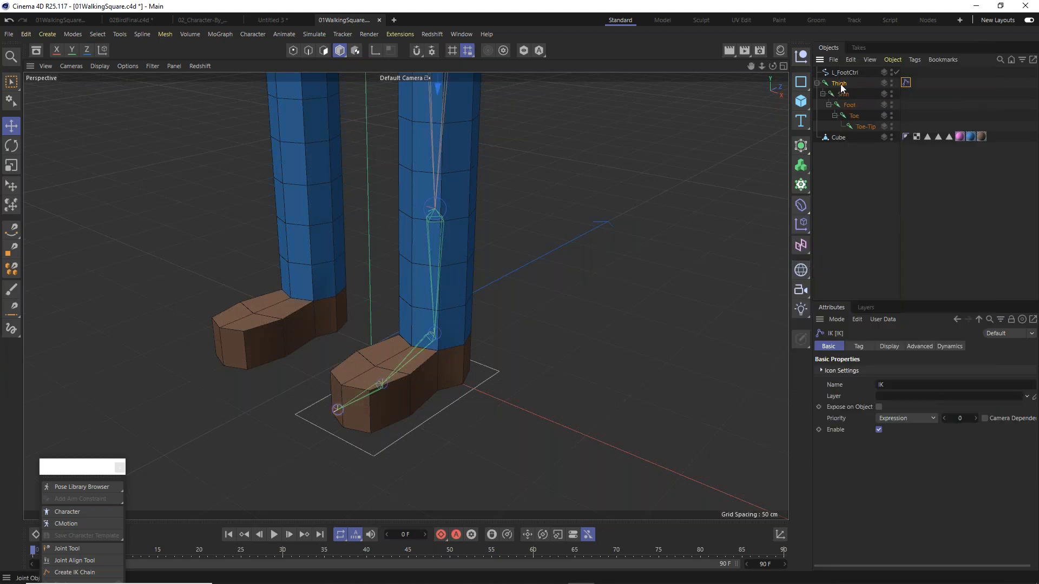
alt+middle_drag(559, 184, 566, 246)
alt+drag(514, 179, 505, 166)
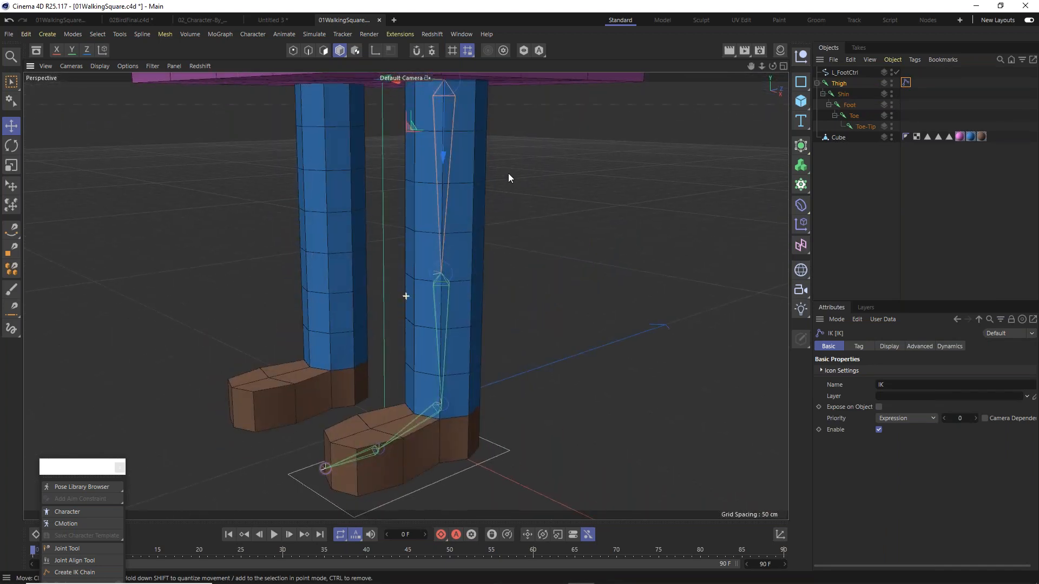
alt+middle_drag(508, 173, 522, 201)
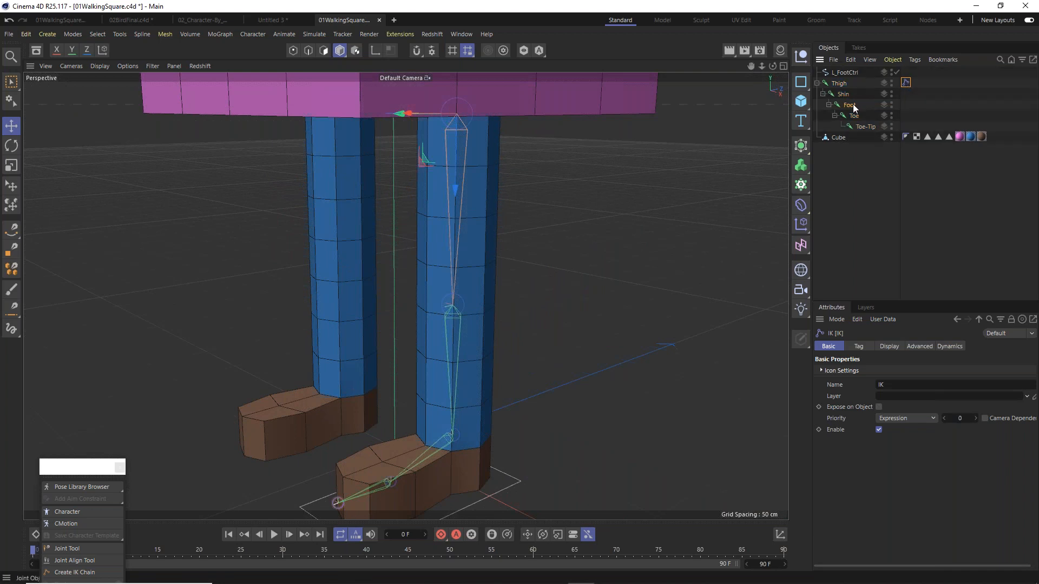
In the IK tag, assign the Foot joint as End and L_FootCtrl as Goal.
click(861, 346)
drag(854, 116, 881, 394)
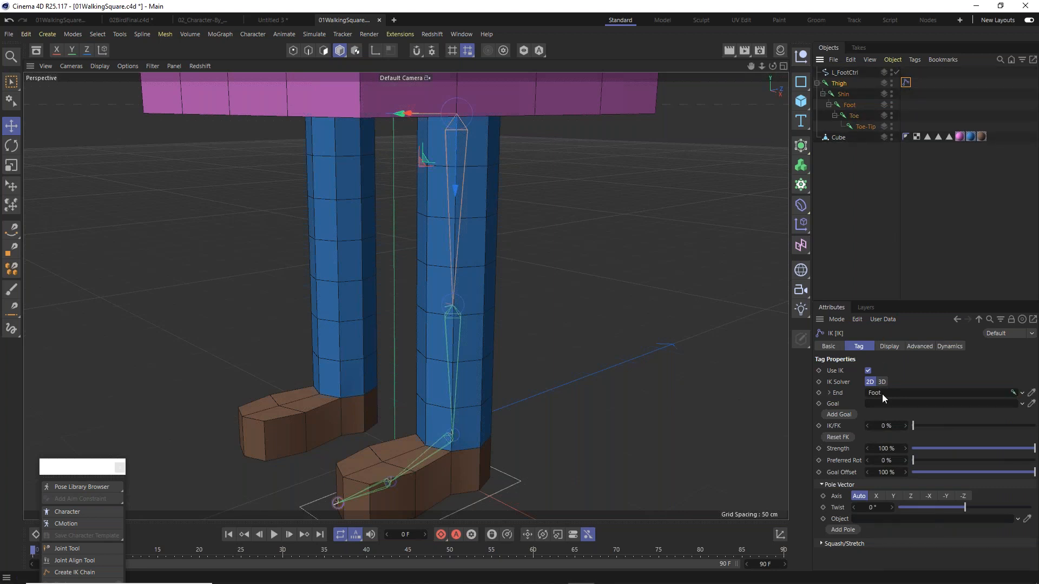
drag(848, 71, 890, 407)
scroll(522, 277, down, 5)
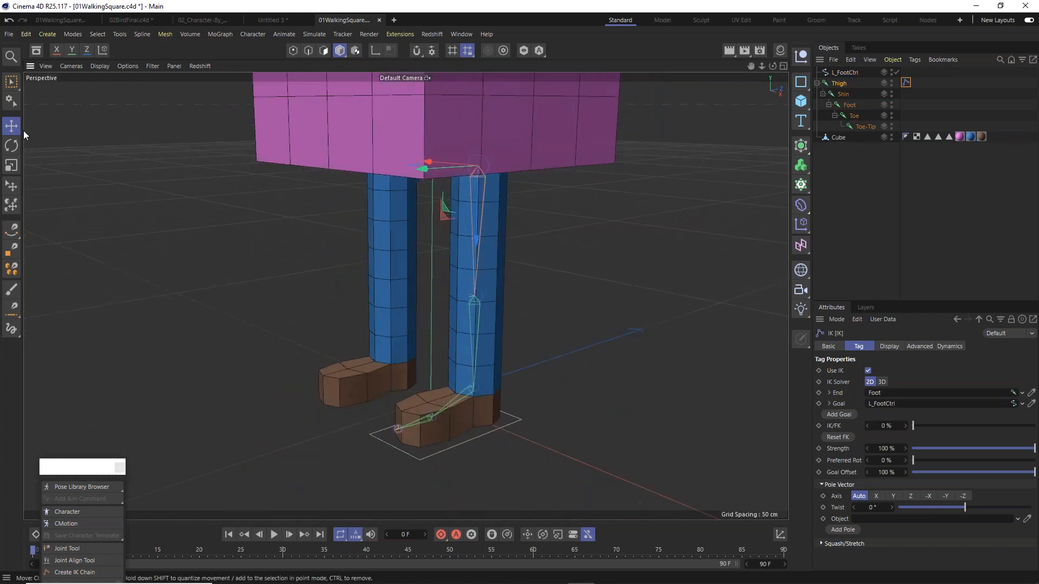
Test the IK by moving L_FootCtrl up and around with the Move tool, and restore its original position.
click(10, 125)
click(597, 284)
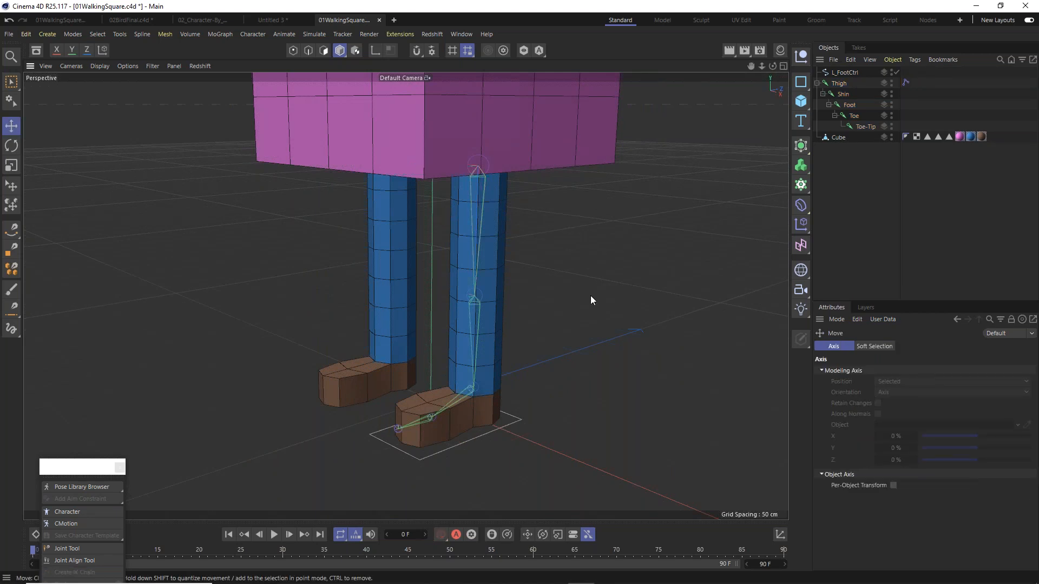
click(506, 426)
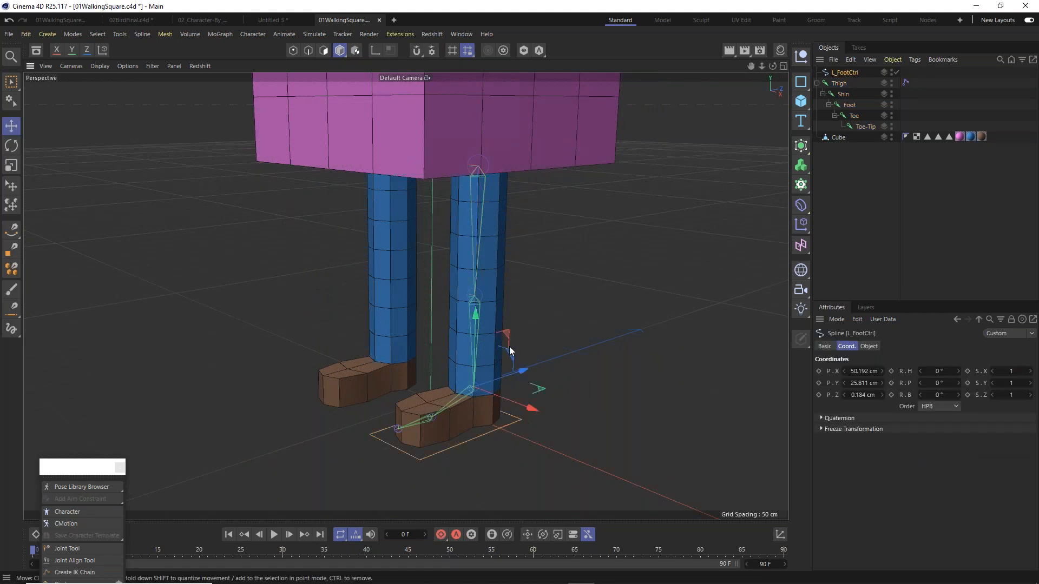
alt+drag(518, 355, 475, 420)
scroll(475, 420, up, 3)
drag(503, 336, 407, 243)
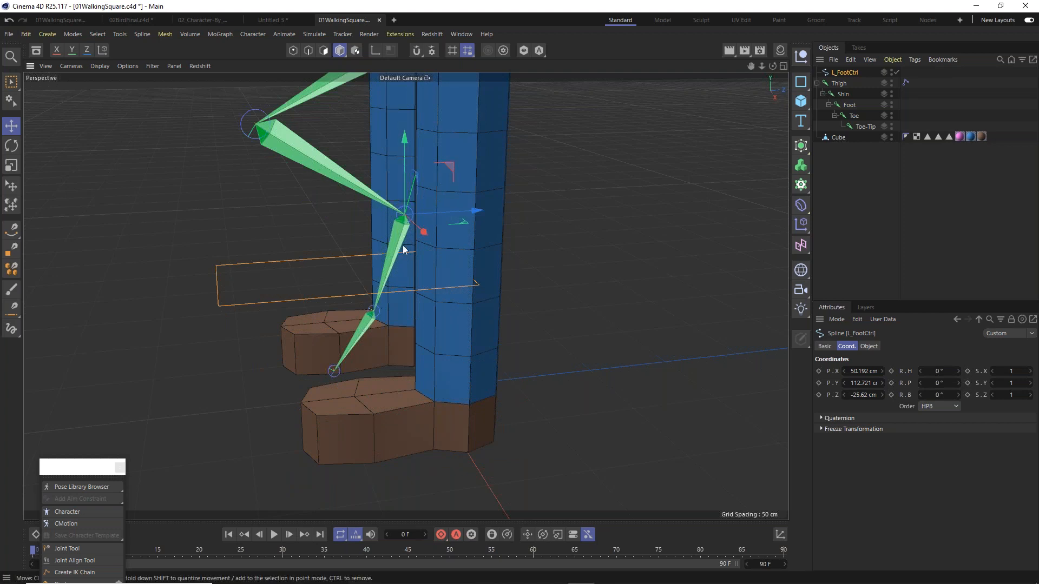
drag(451, 169, 459, 400)
alt+drag(381, 404, 426, 405)
alt+middle_drag(425, 401, 478, 296)
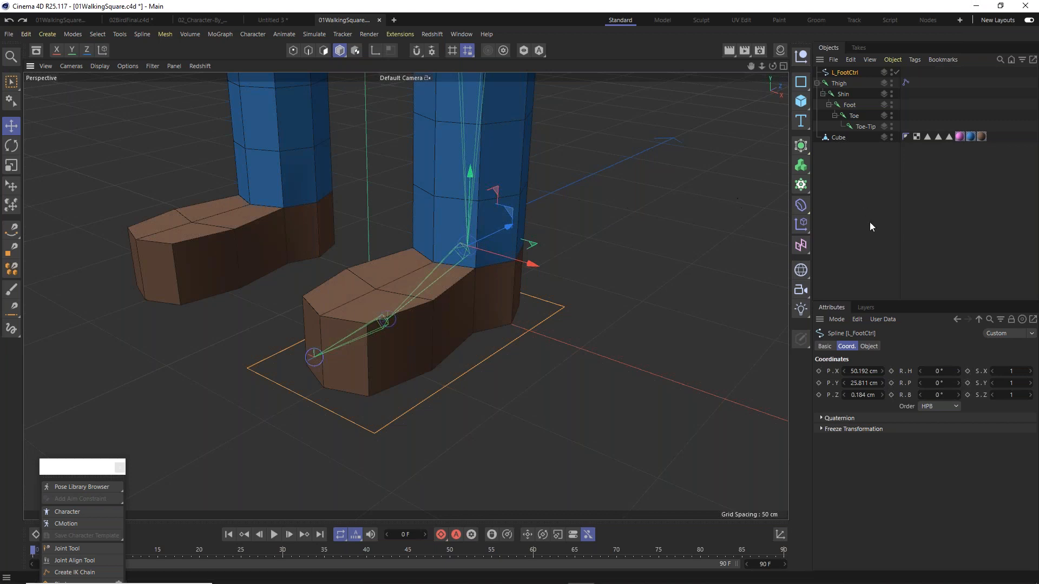
Add a Constraint rigging tag to the Foot joint.
click(850, 105)
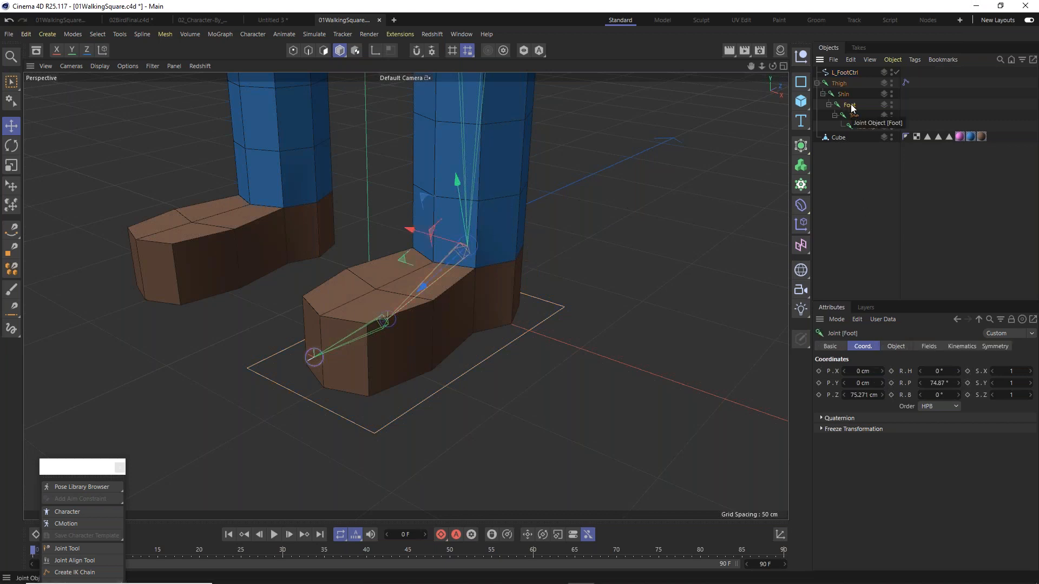
right_click(851, 105)
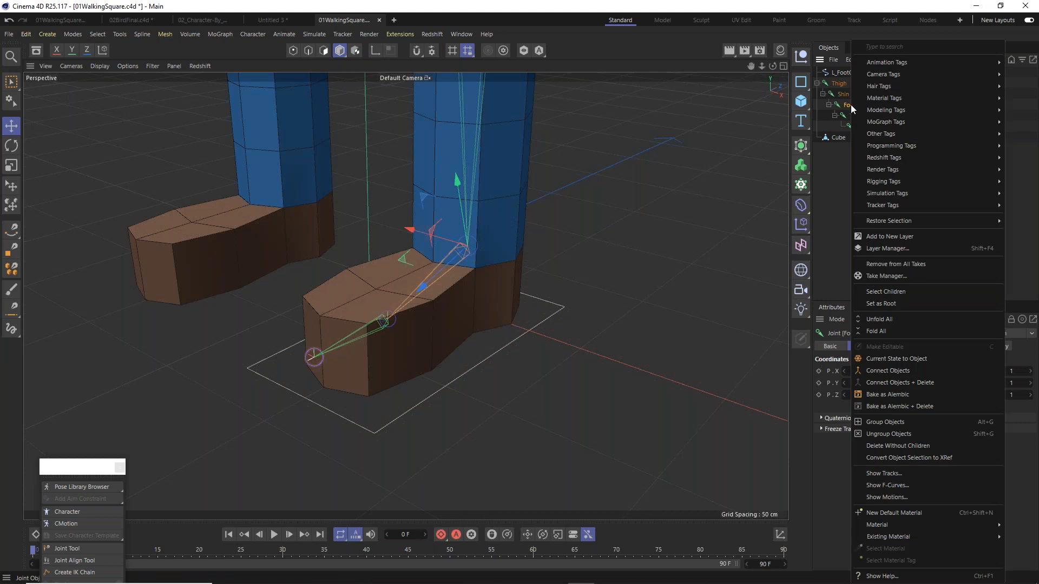
mouse_move(902, 183)
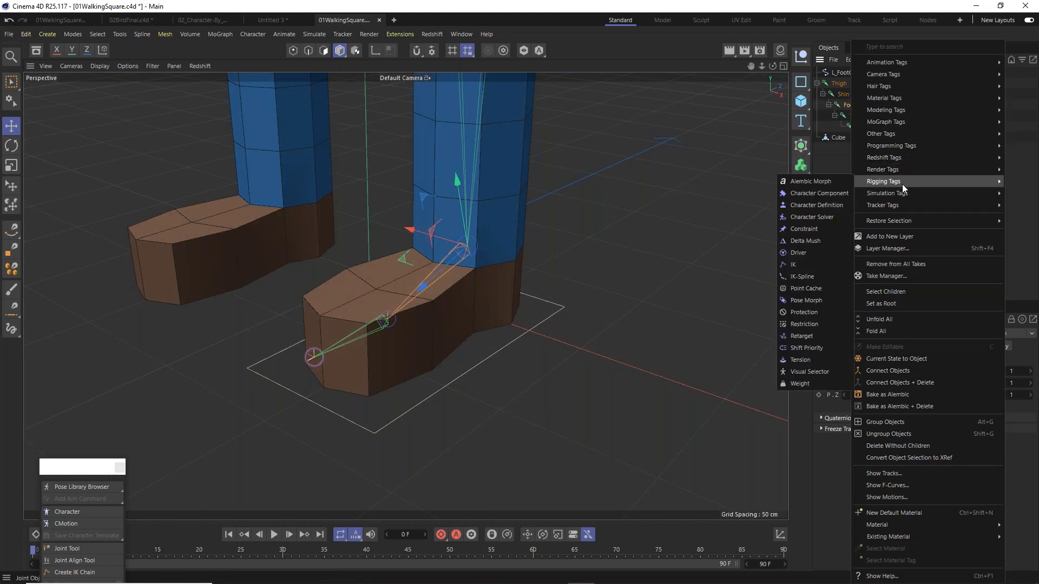
click(805, 229)
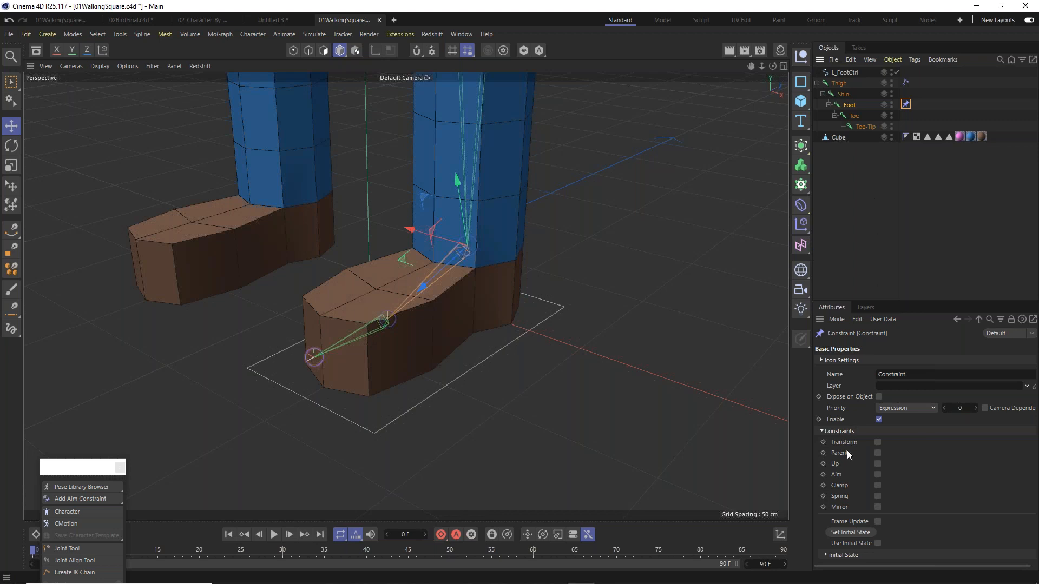
Enable the Transform constraint on the Foot joint and leave only rotation active for its target.
click(877, 443)
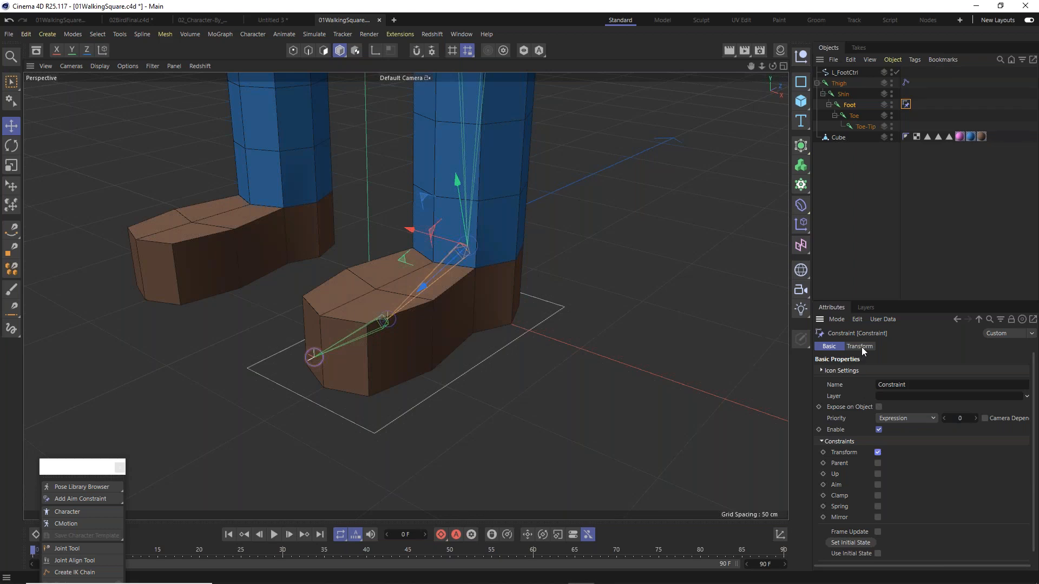
click(862, 346)
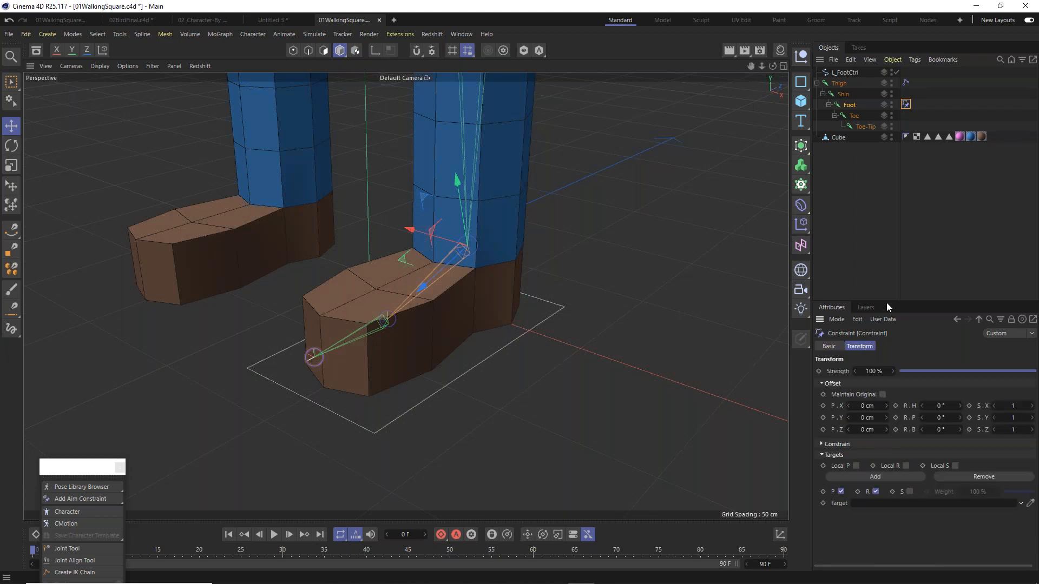
drag(891, 301, 896, 208)
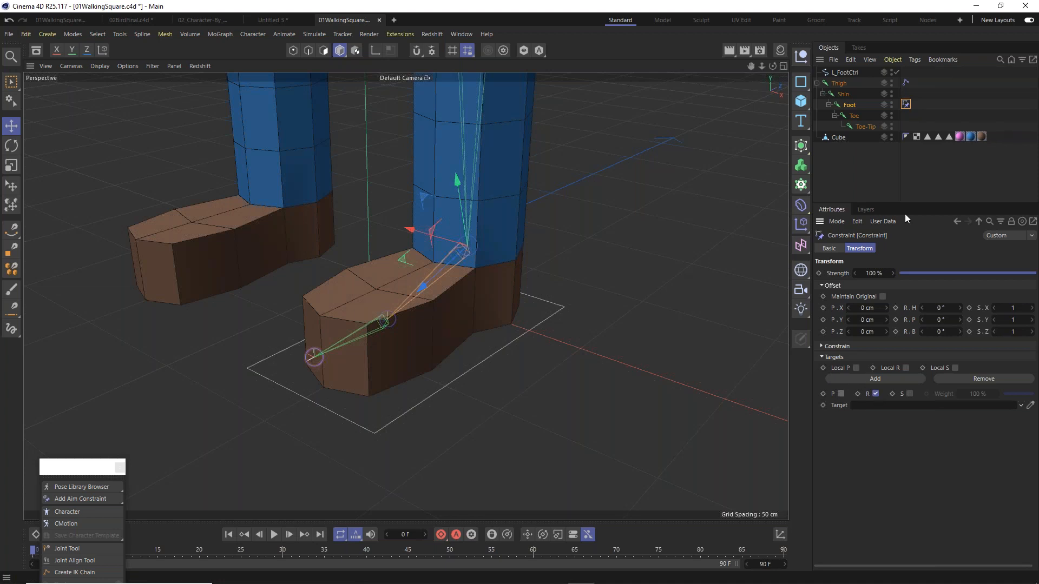
Try assigning L_FootCtrl as the constraint target with Maintain Original off, and undo the assignment.
drag(845, 73, 870, 407)
alt+drag(494, 212, 726, 219)
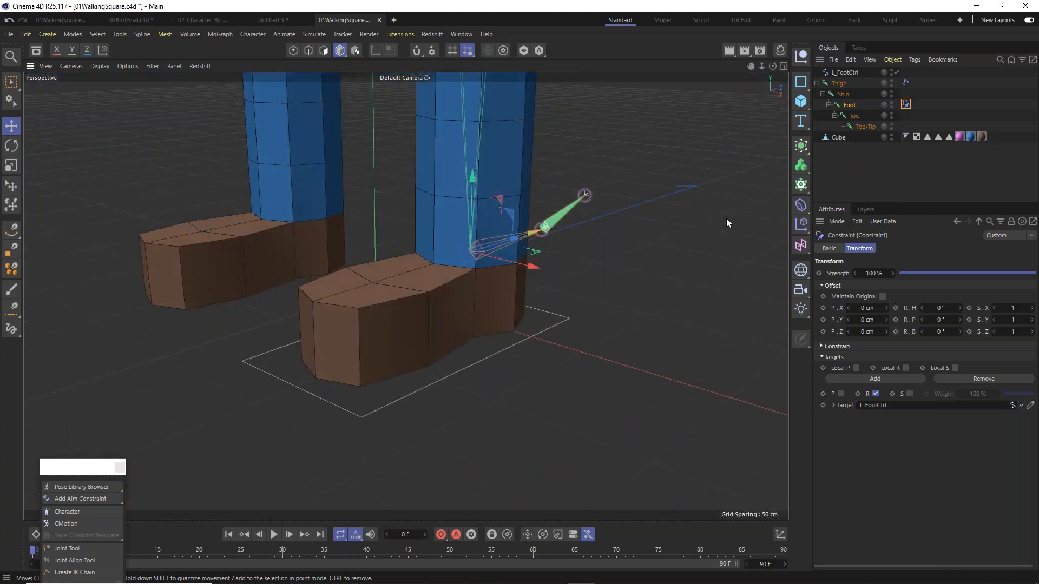
key(ctrl+z)
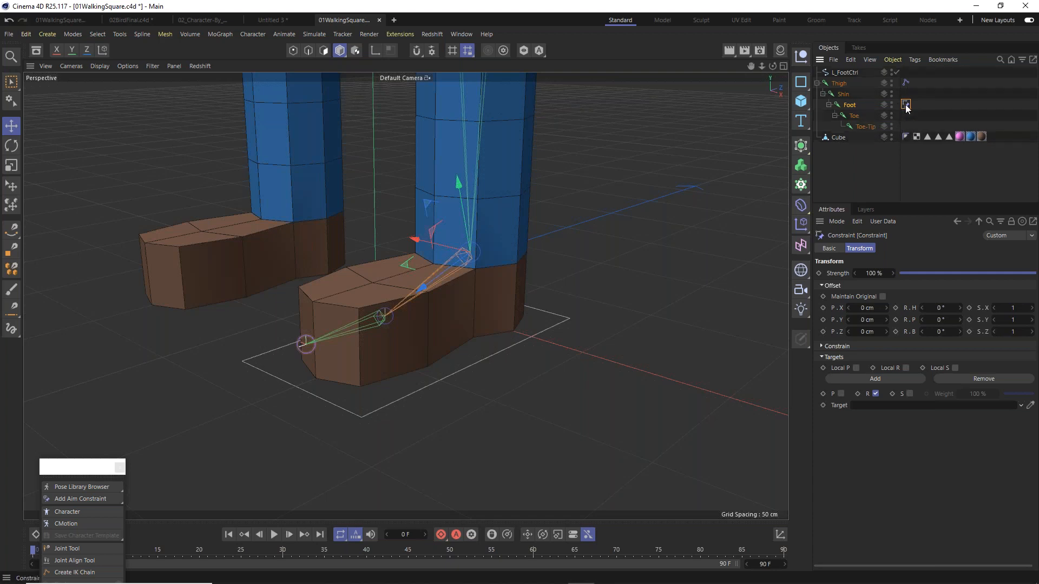
Enable Maintain Original in the Foot constraint and assign L_FootCtrl as its target.
click(821, 287)
click(821, 286)
click(884, 296)
drag(851, 73, 891, 407)
Test the foot constraint by rotating and lifting L_FootCtrl, and undo the test transformations.
click(853, 72)
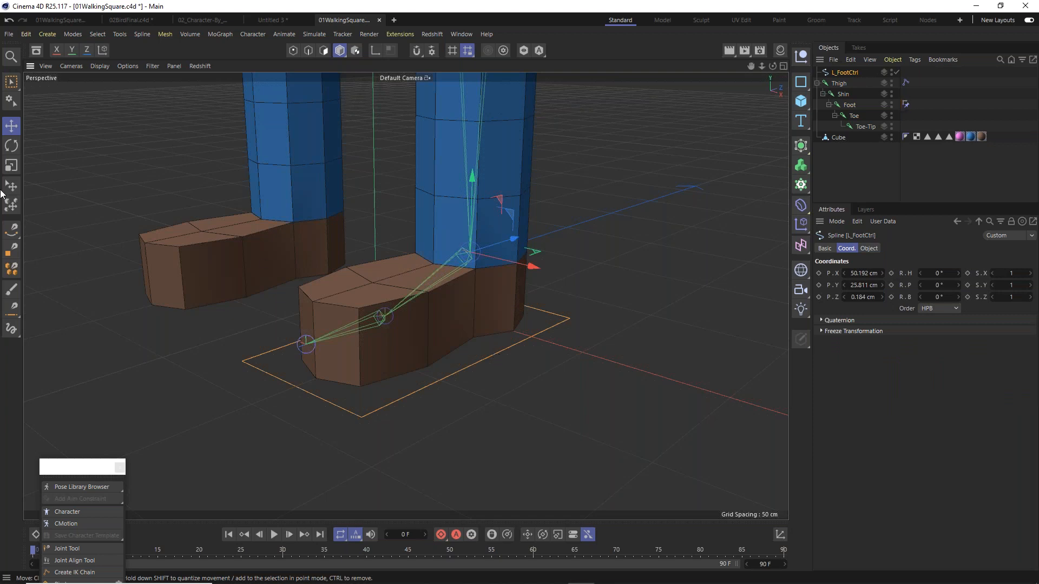
click(11, 146)
drag(442, 248, 479, 259)
key(ctrl+z)
scroll(481, 272, down, 3)
click(11, 125)
alt+drag(453, 289, 509, 159)
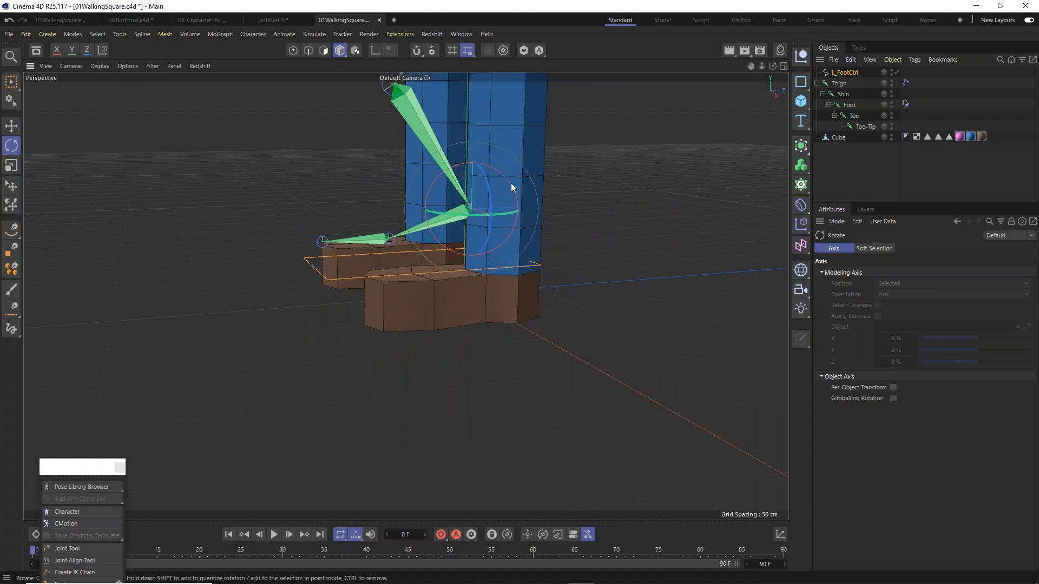
drag(510, 183, 478, 184)
key(ctrl+z)
Add a pole vector object through the Thigh's IK tag and select the new pole null.
alt+middle_drag(480, 216, 499, 284)
alt+right_drag(499, 285, 496, 219)
alt+drag(495, 219, 529, 217)
alt+middle_drag(514, 187, 515, 227)
alt+drag(512, 254, 471, 243)
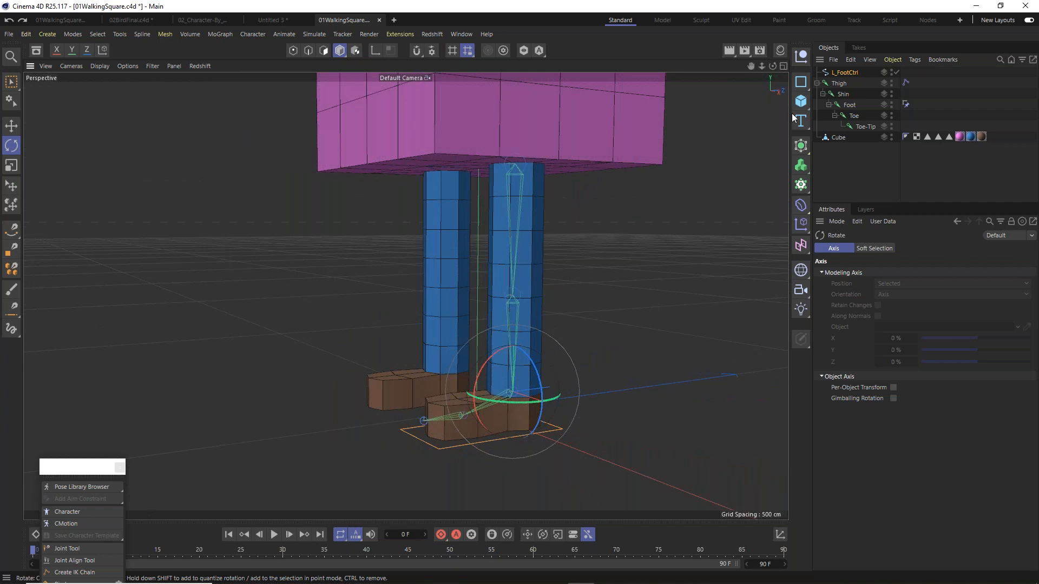
click(905, 83)
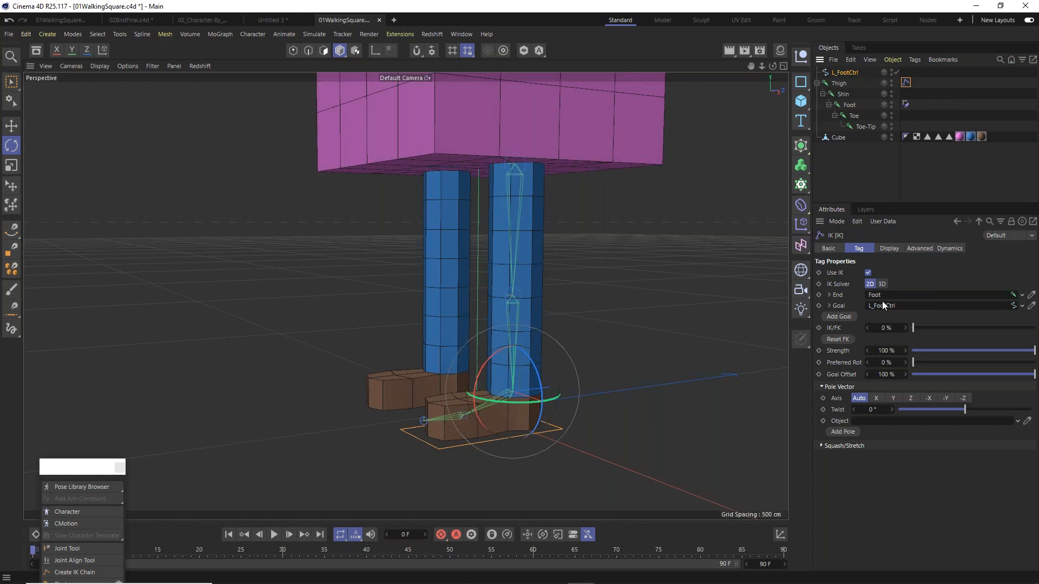
click(839, 430)
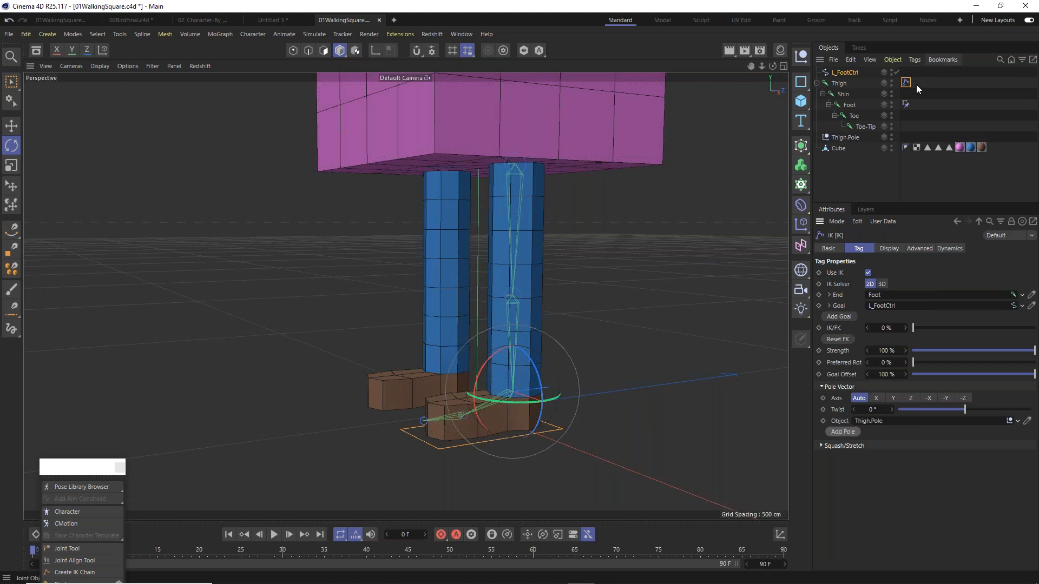
click(845, 138)
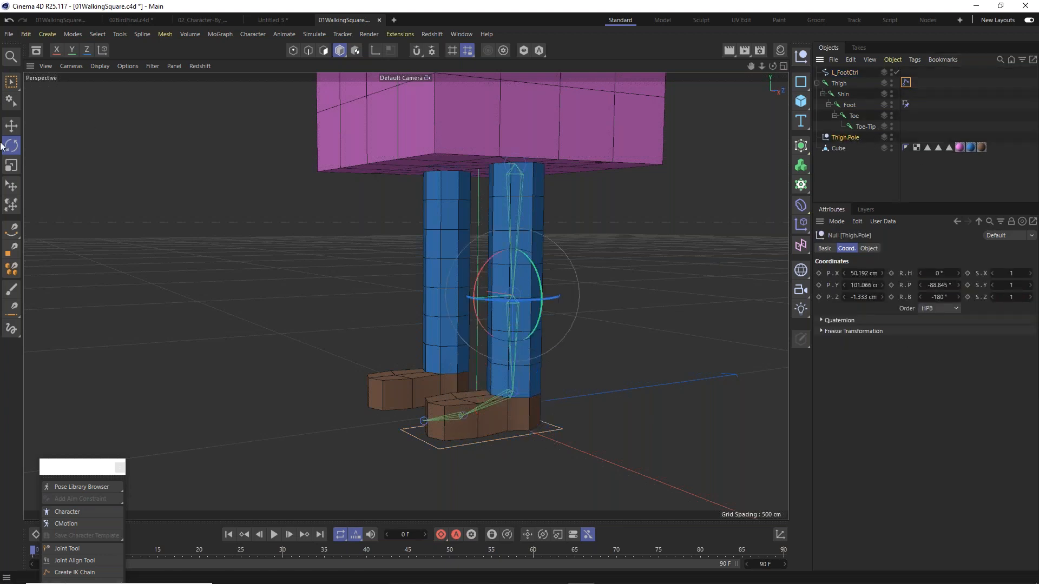
Move the Thigh.Pole null in front of the knee and raise it to about Y 142 cm and Z -71 cm.
click(11, 125)
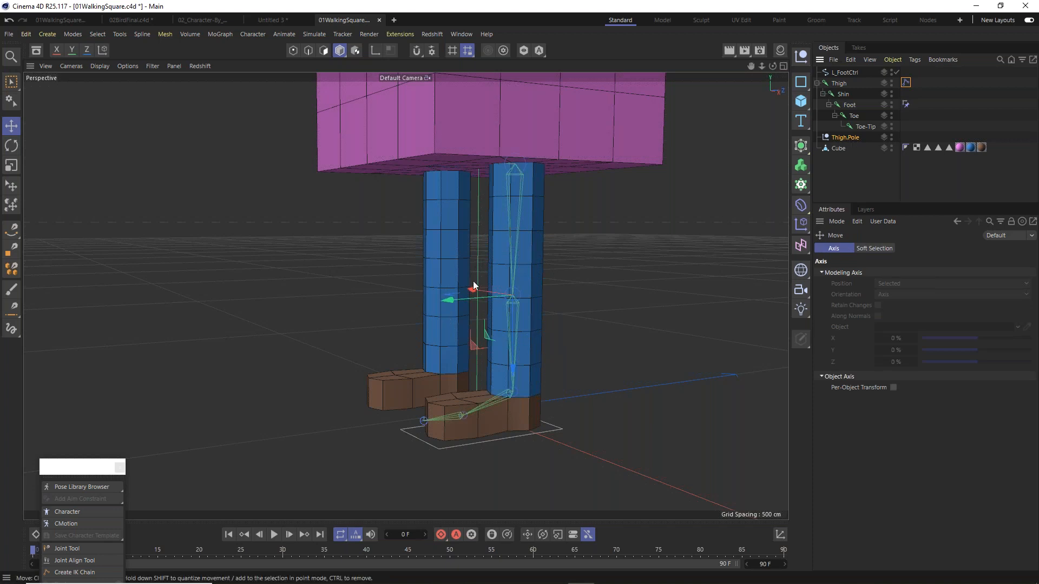
drag(448, 302, 363, 303)
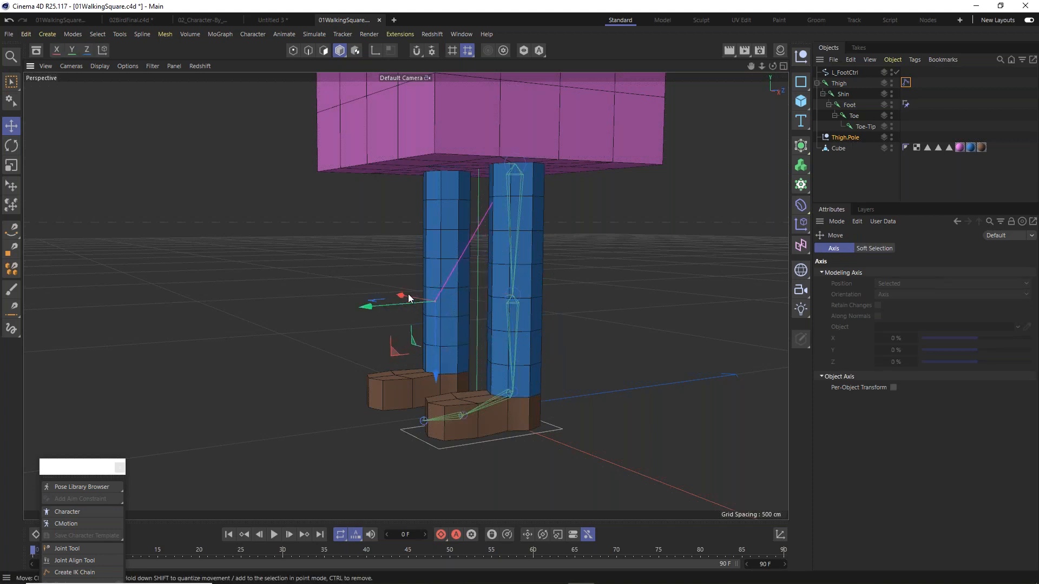
drag(434, 371, 426, 311)
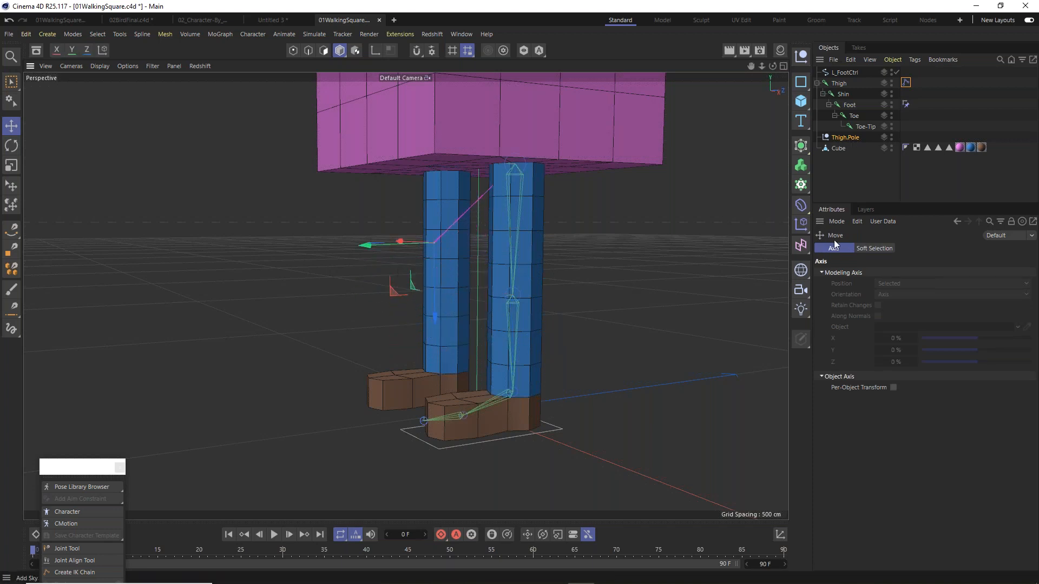
Set the display shape of the Thigh.Pole null to Triangle.
alt+drag(486, 221, 676, 227)
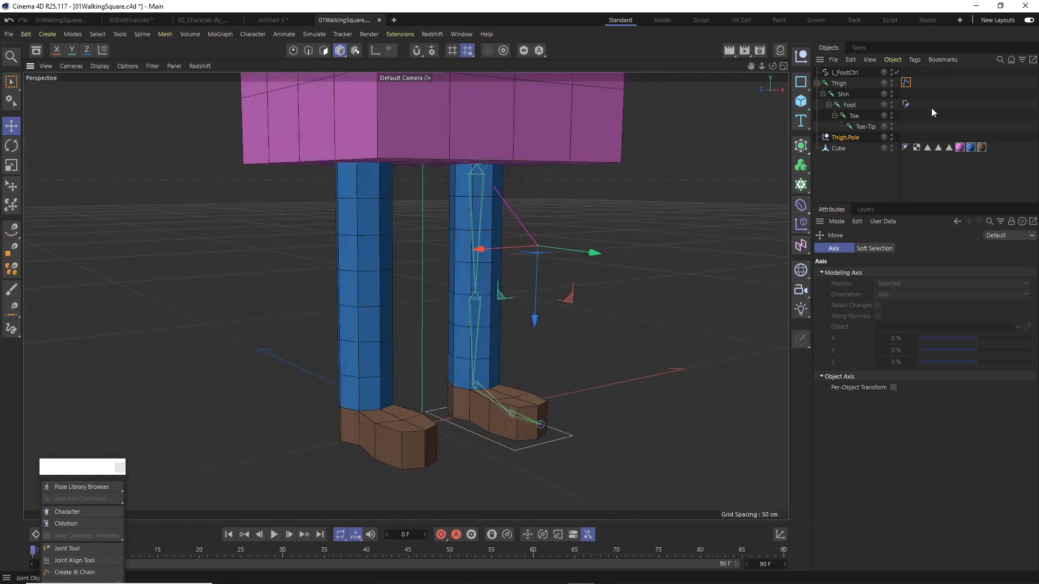
click(860, 136)
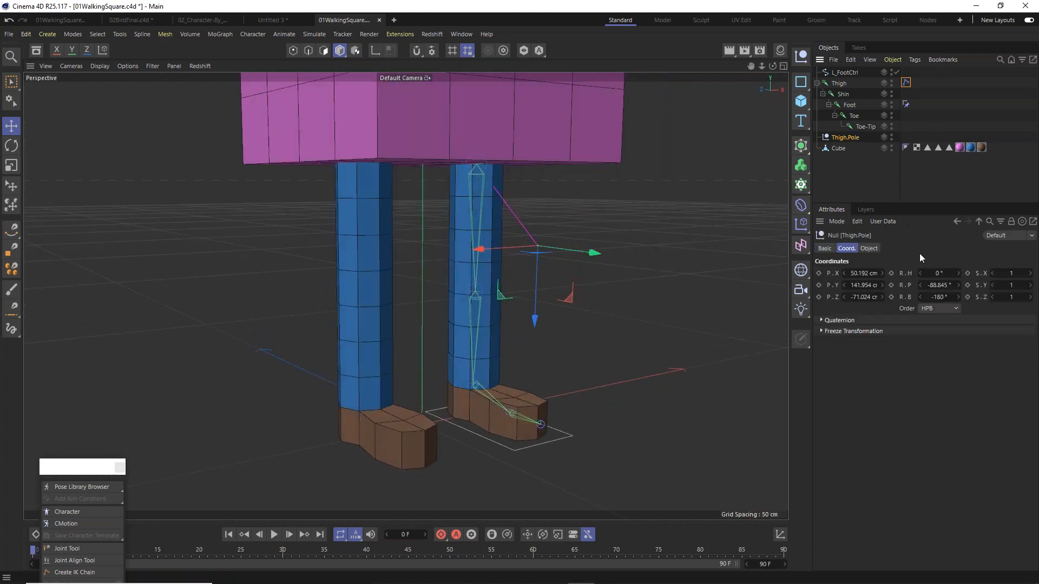
click(869, 248)
click(907, 276)
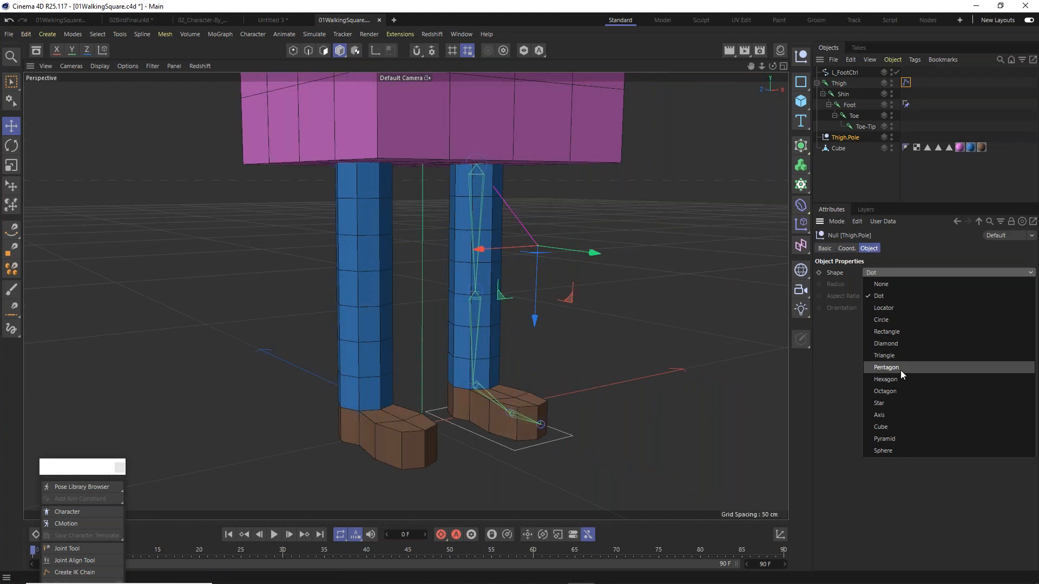
click(905, 355)
alt+drag(426, 217, 325, 230)
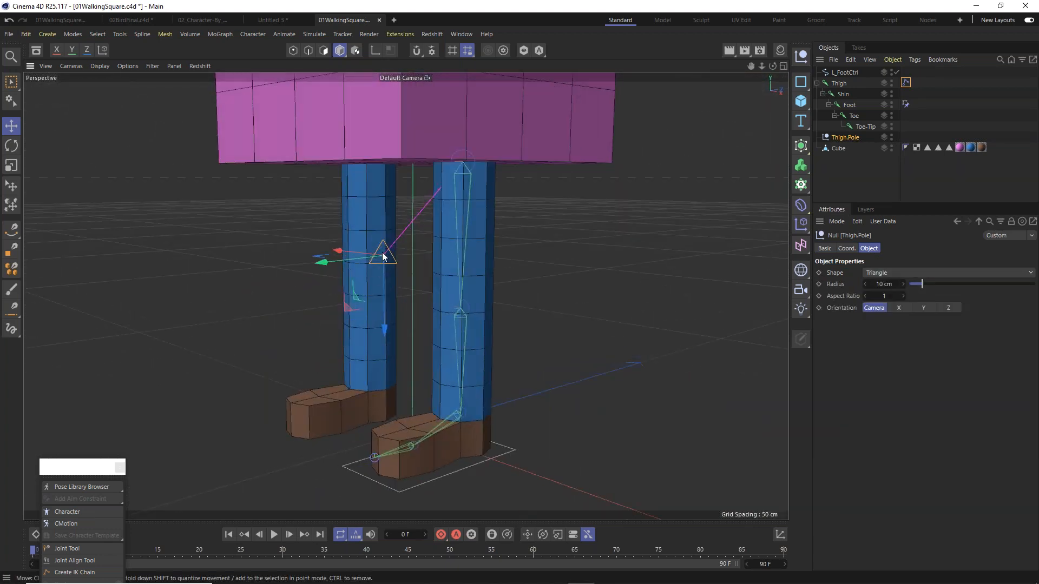
alt+drag(404, 216, 488, 211)
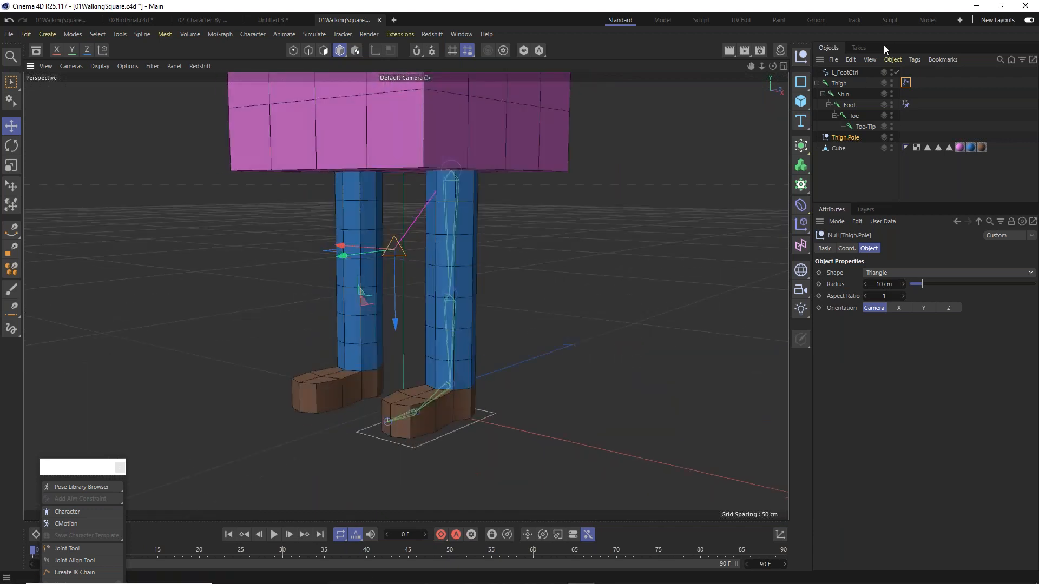
Mirror the Thigh joint chain with its children across the world X (YZ) plane using the Mirror Tool.
click(839, 82)
alt+drag(429, 203, 469, 173)
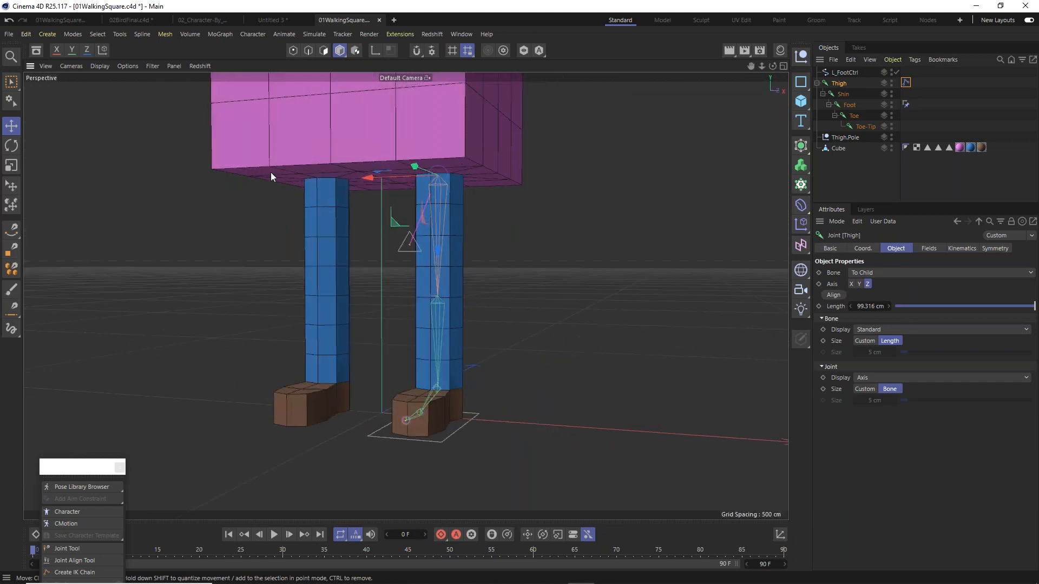
drag(76, 470, 95, 106)
click(103, 241)
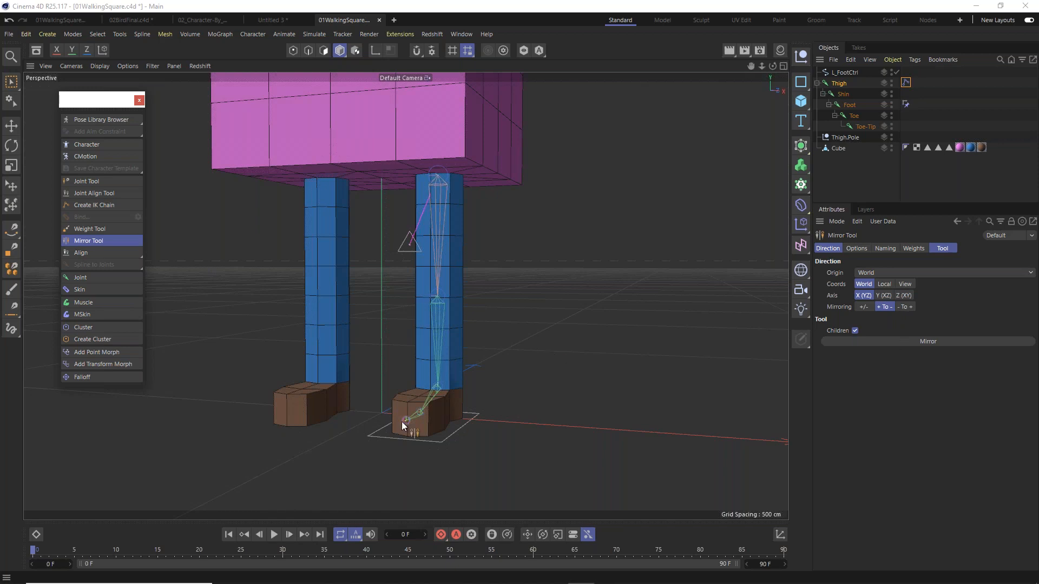
click(882, 341)
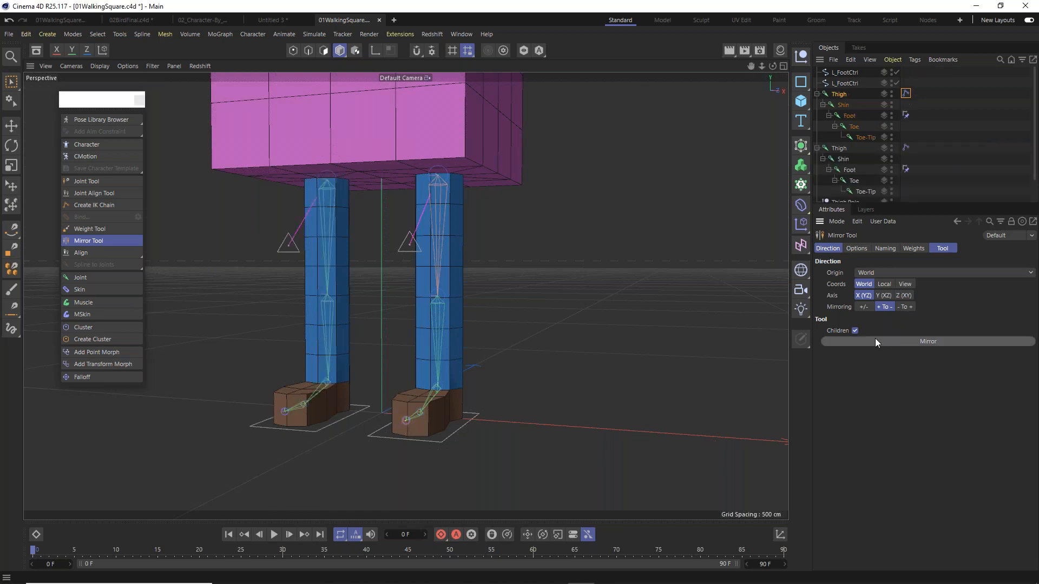
Rename the mirrored foot controller to R_FootCtrl.
click(846, 85)
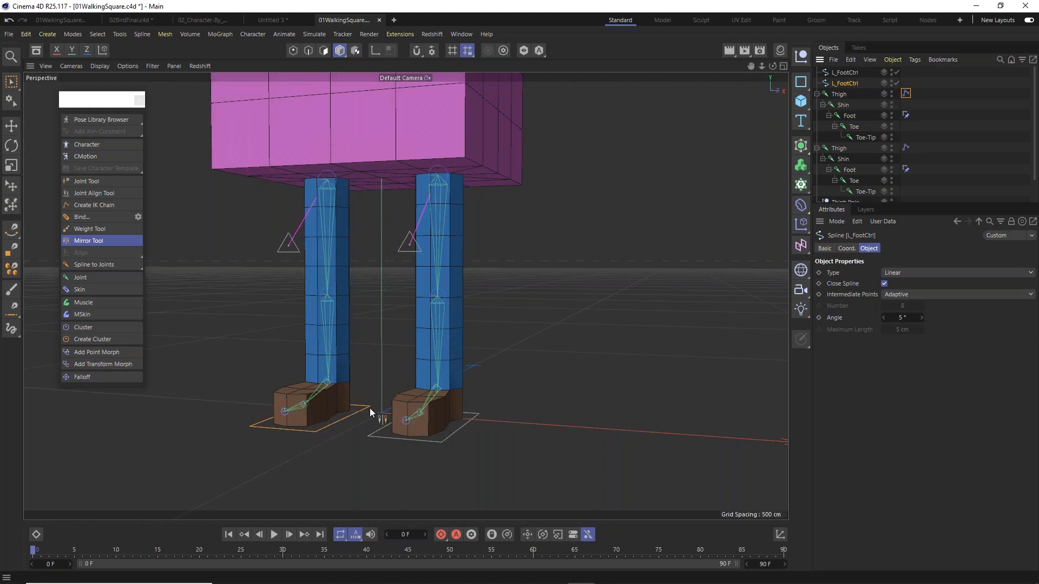
scroll(359, 408, up, 5)
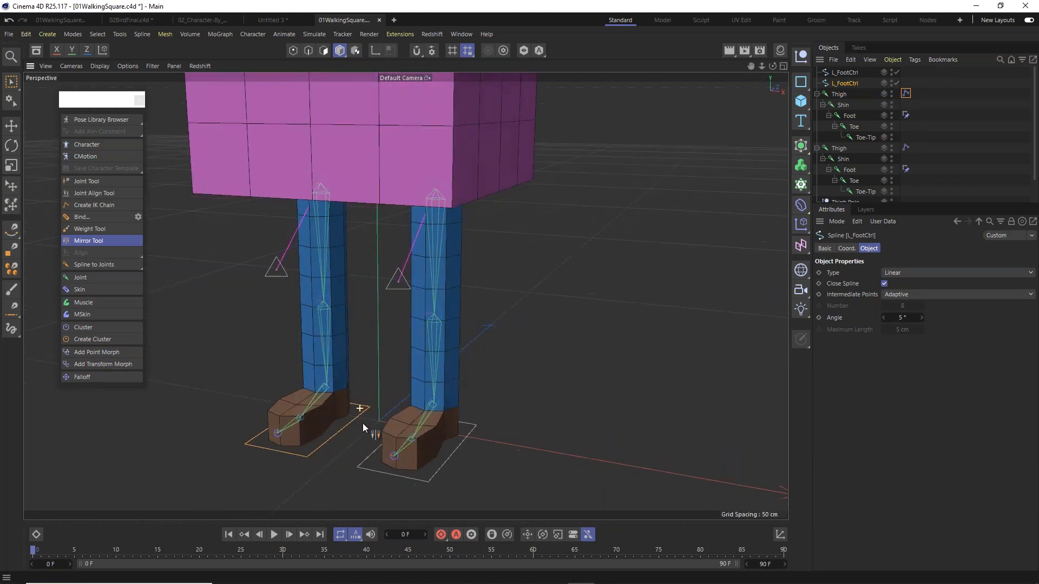
alt+drag(336, 426, 366, 415)
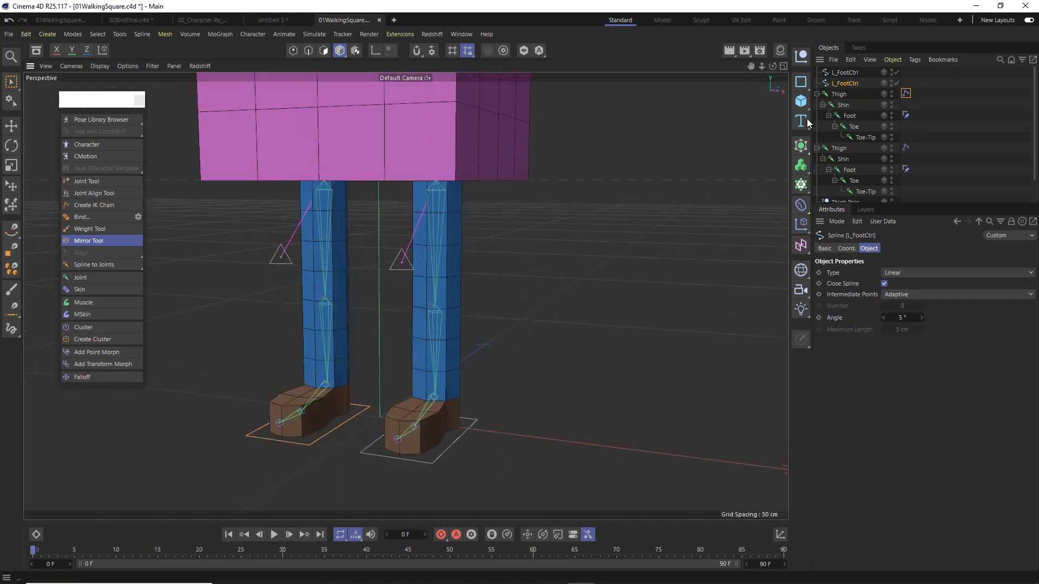
double_click(841, 83)
drag(837, 88, 823, 87)
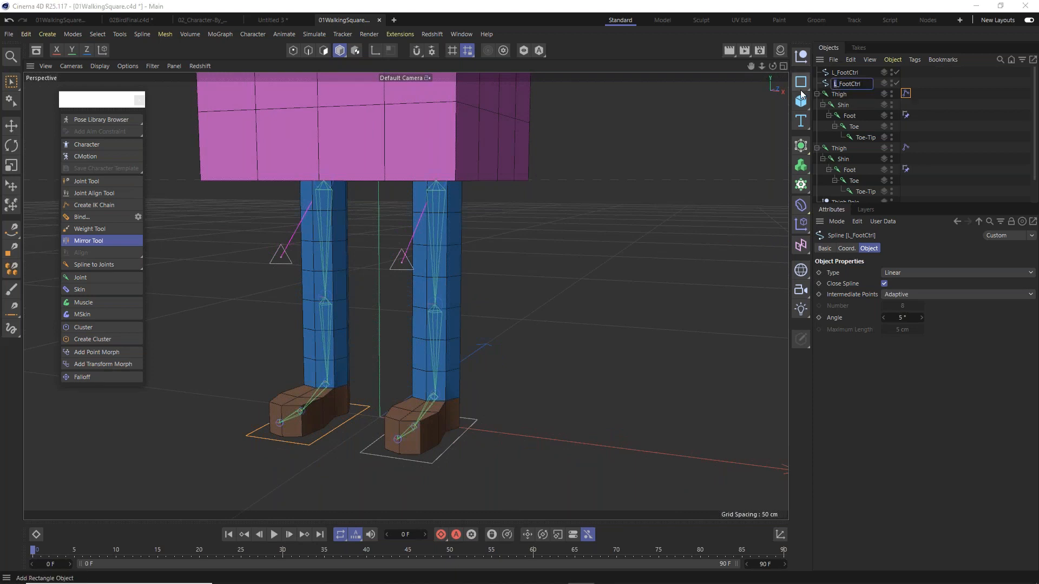
text(R)
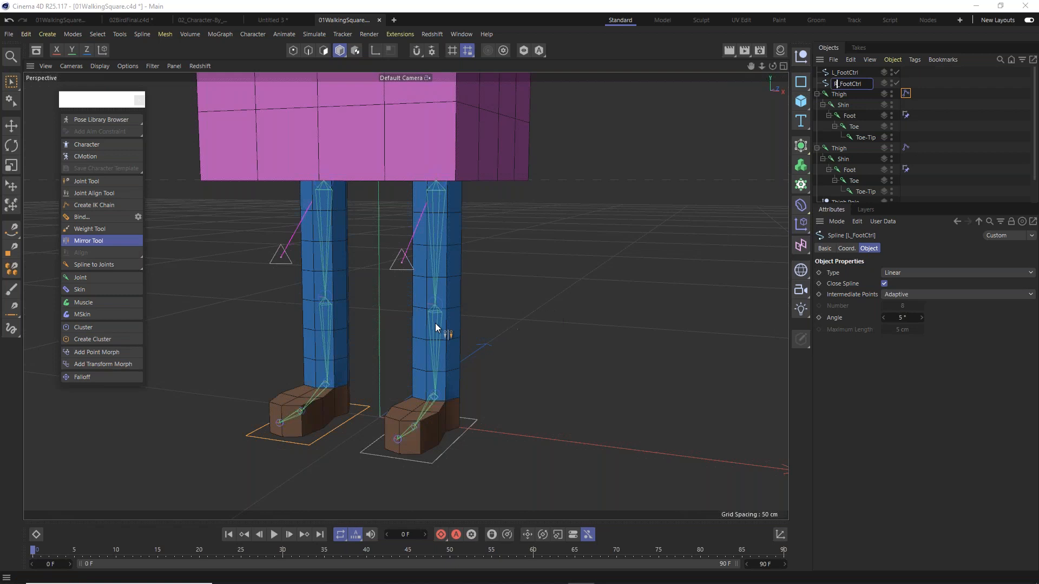
key(Return)
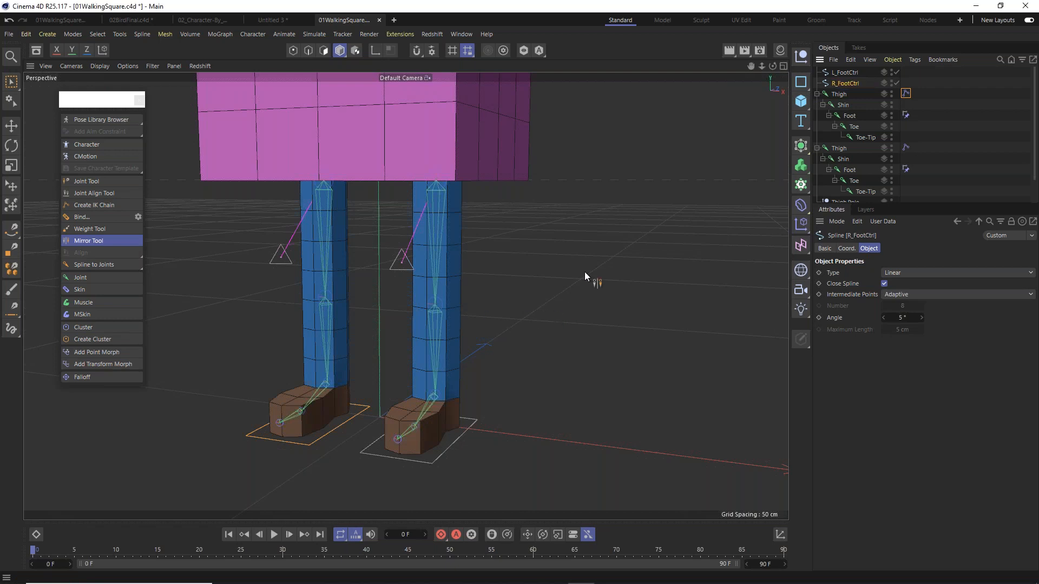
Add the prefix L_ to the left leg joints from Thigh through Toe-Tip with the Naming Tool.
click(16, 129)
mouse_move(428, 275)
alt+mouse_down()
mouse_move(387, 195)
mouse_move(420, 271)
alt+mouse_up()
scroll(404, 291, up, 5)
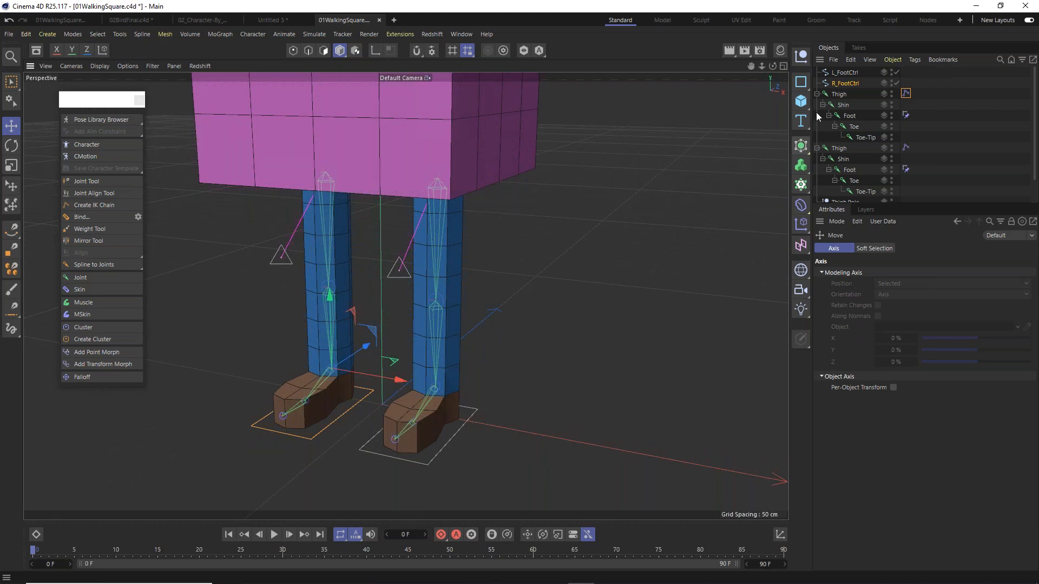
click(838, 94)
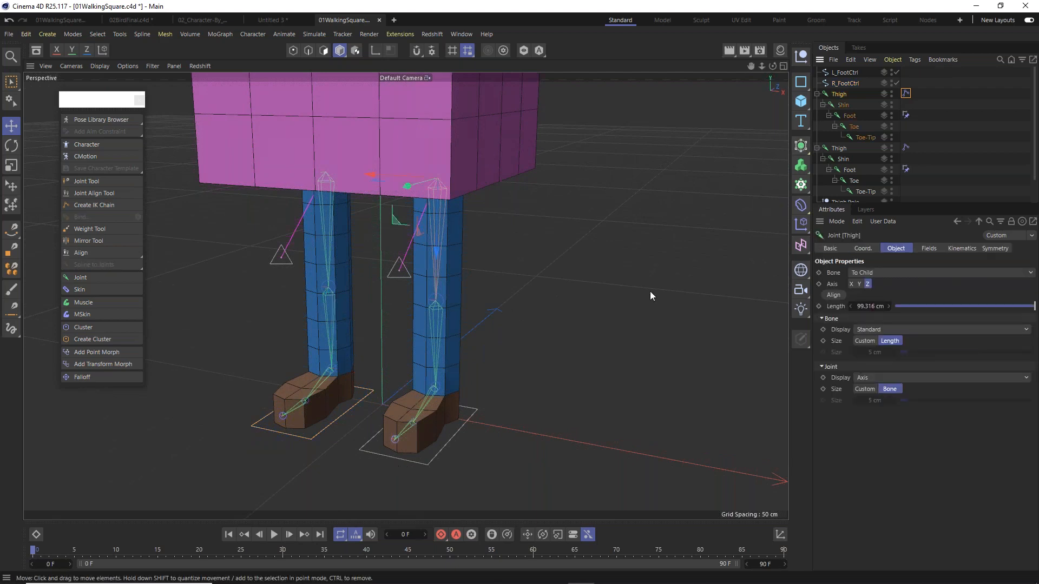
shift+click(866, 138)
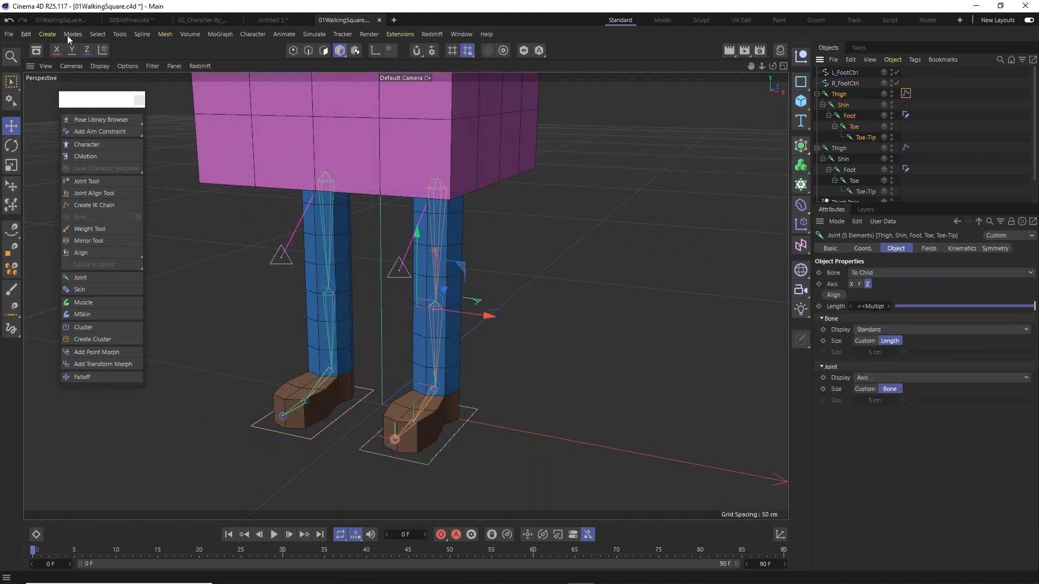
click(121, 35)
click(165, 309)
click(875, 323)
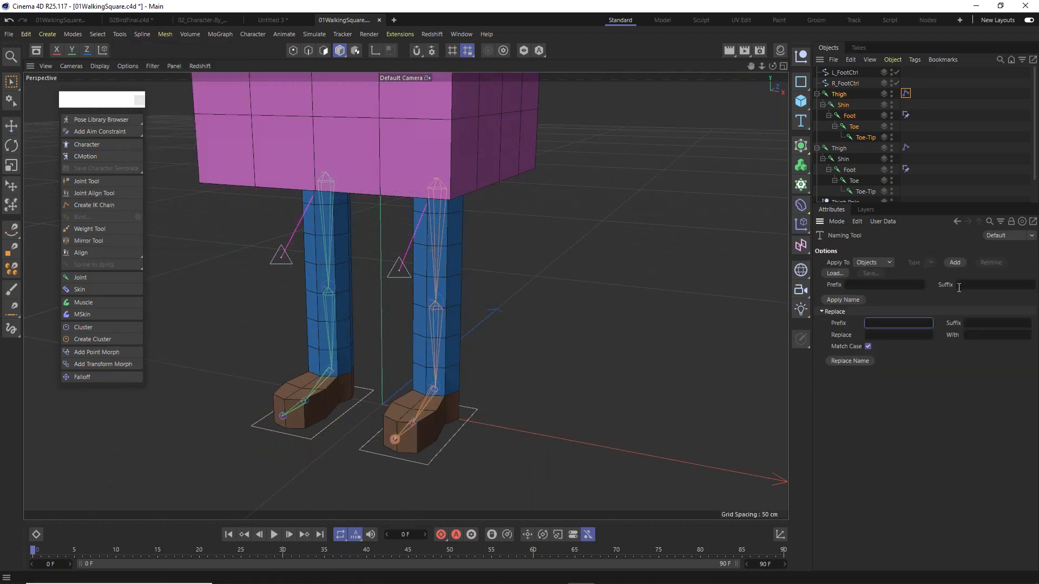
text(L_)
click(858, 361)
Add the prefix R_ to the mirrored leg joints from Thigh through Toe-Tip with the Naming Tool.
click(839, 149)
shift+click(862, 191)
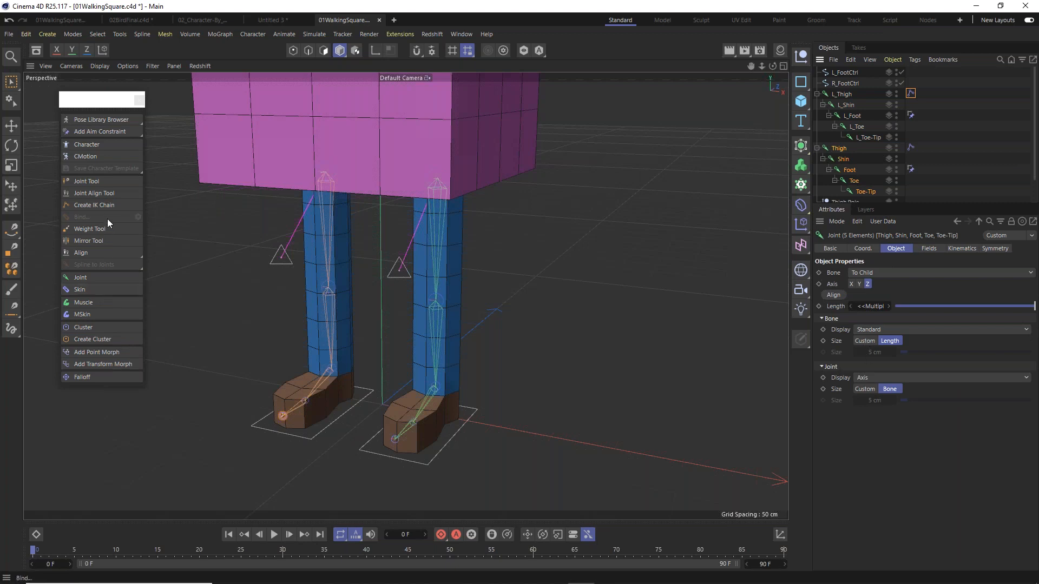
click(119, 34)
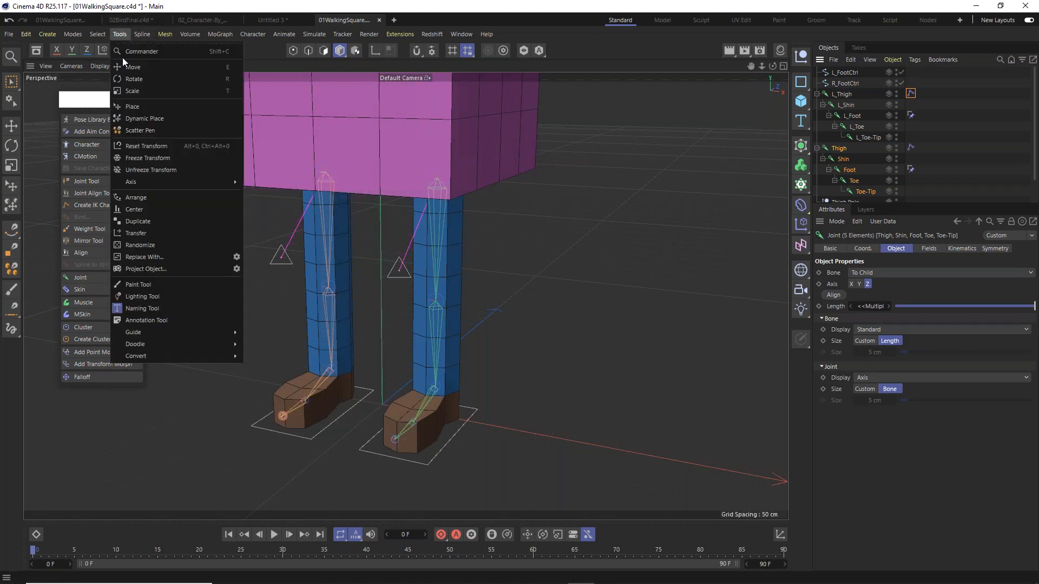
click(157, 308)
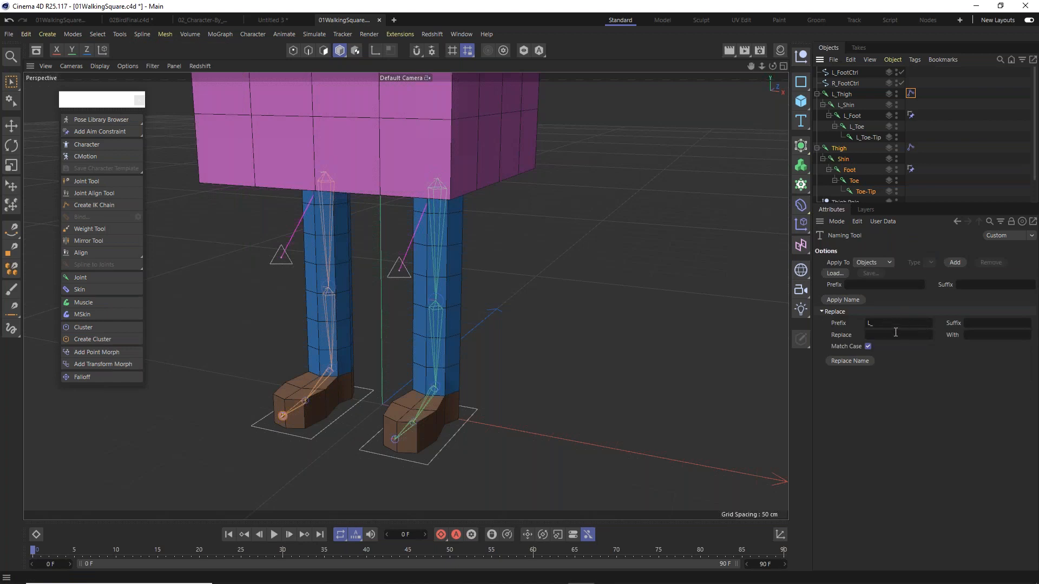
click(869, 324)
text(R)
click(865, 360)
key(e)
In the front view, draw a joint on the body's centre line above the hips with Root Null disabled in the Joint Tool.
alt+drag(424, 281, 446, 251)
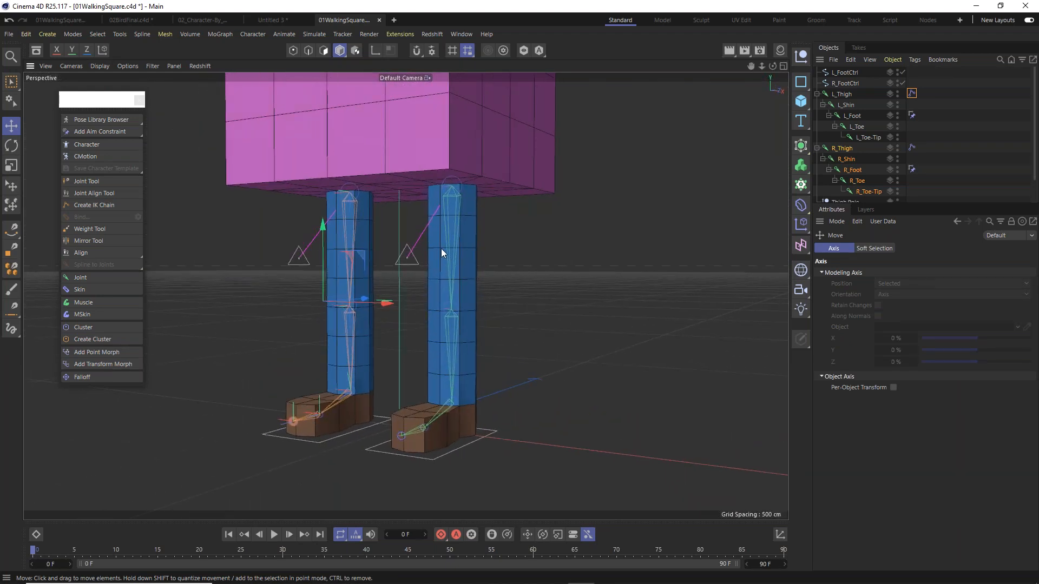
alt+drag(454, 235, 478, 260)
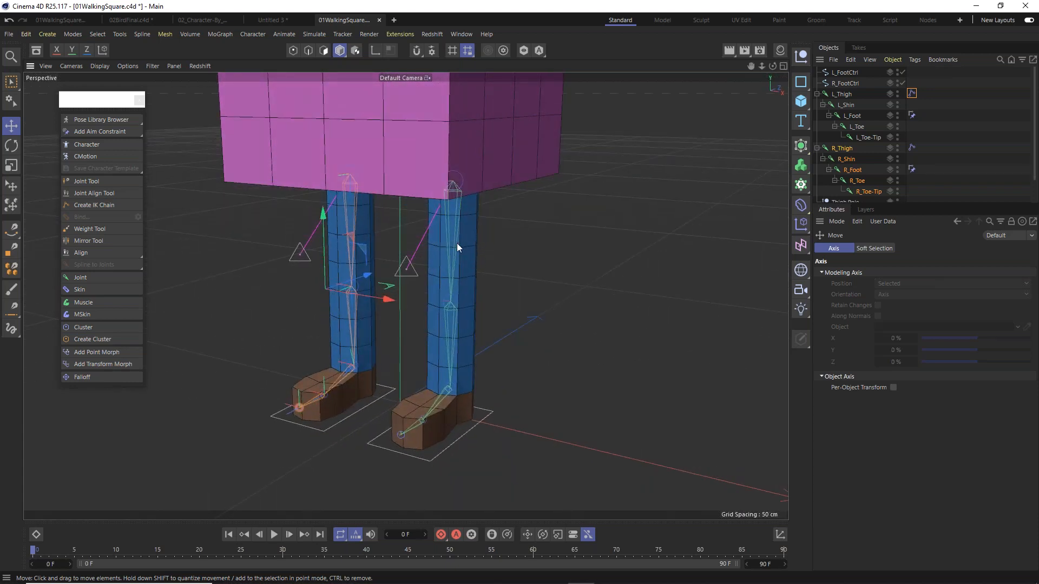
mouse_move(456, 244)
alt+mouse_down()
mouse_move(465, 277)
mouse_move(464, 258)
mouse_move(455, 260)
alt+mouse_up()
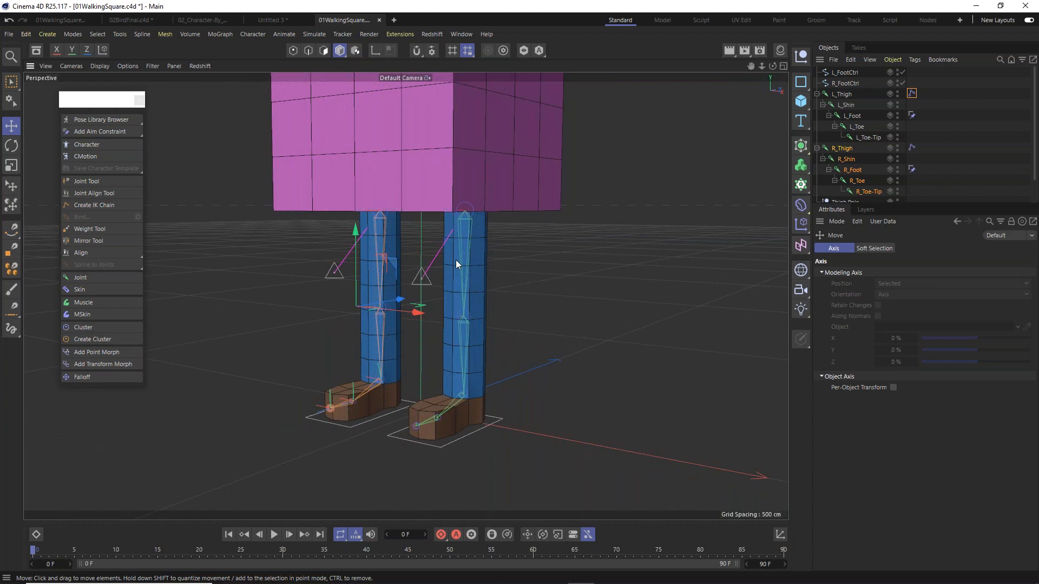
key(F4)
scroll(492, 297, down, 10)
scroll(434, 219, up, 5)
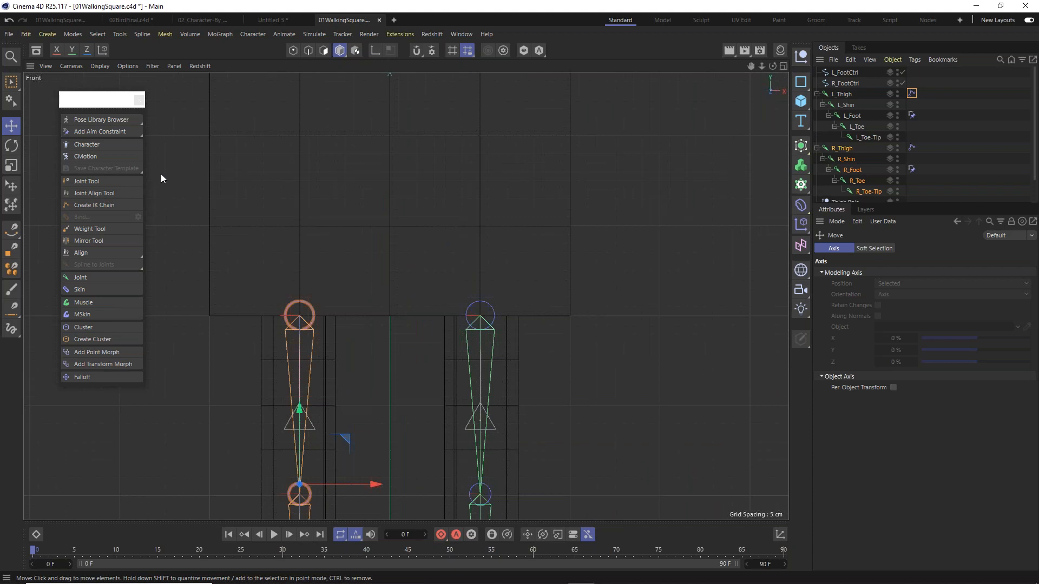
click(956, 147)
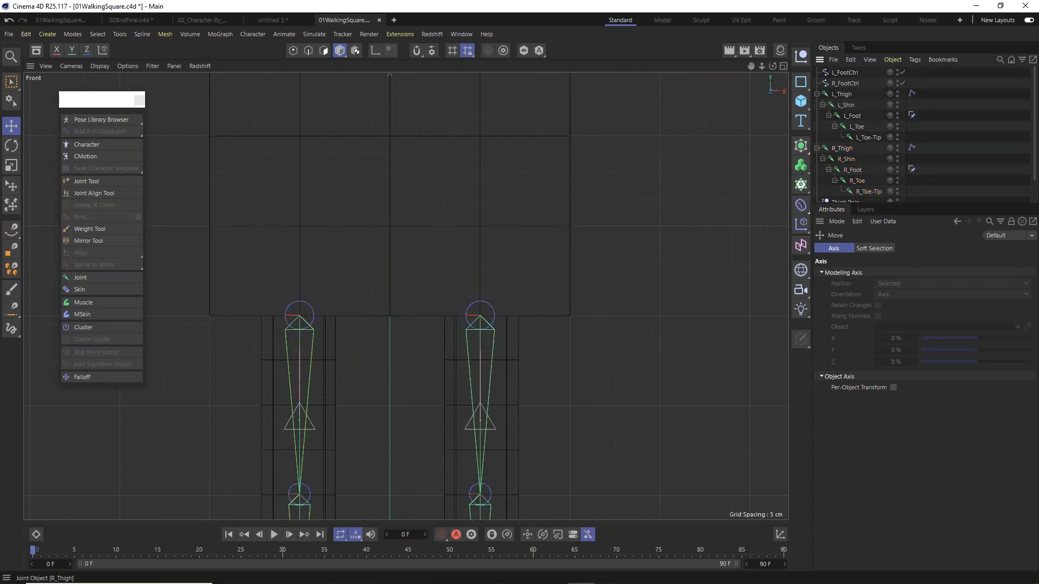
click(89, 180)
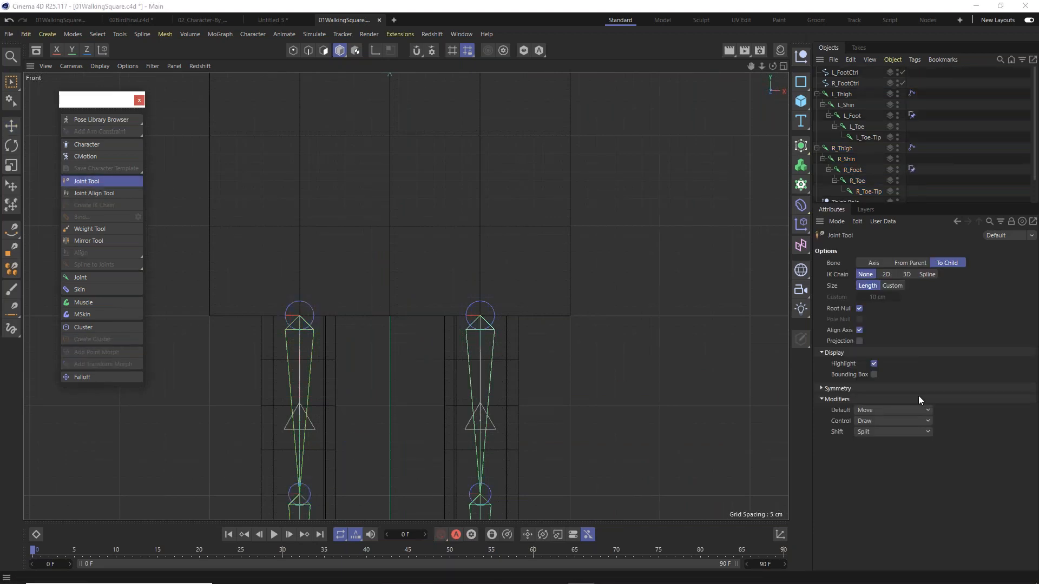
click(860, 308)
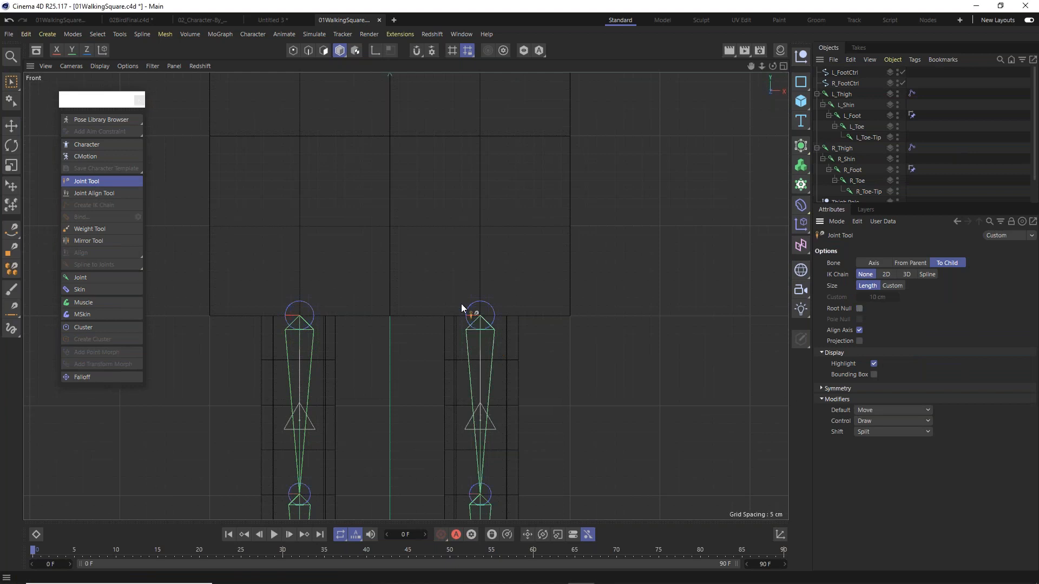
ctrl+click(390, 226)
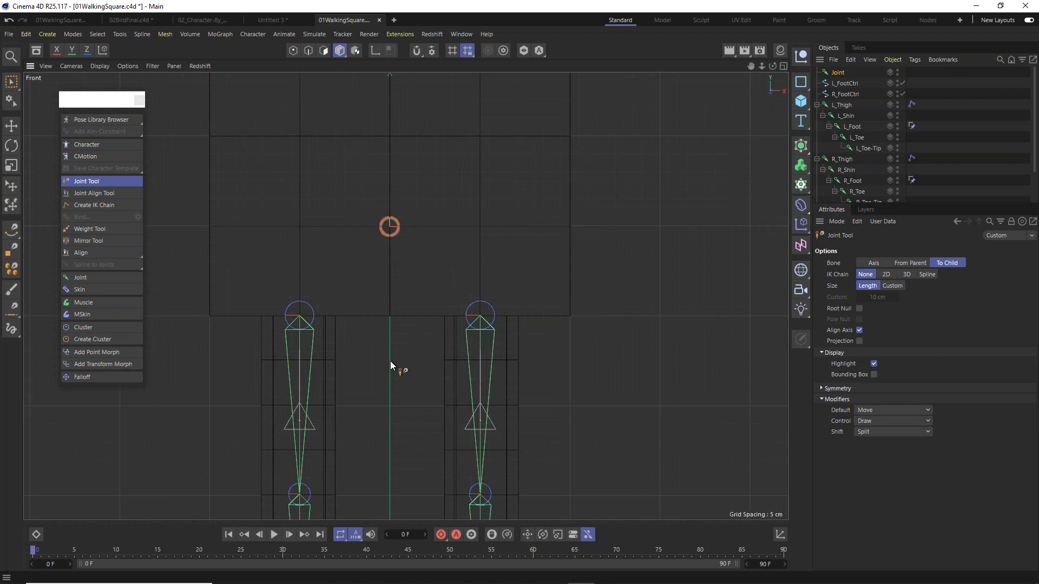
Draw a child joint on the centre line between the thighs, undo its first placement, and redraw it slightly lower.
ctrl+click(391, 362)
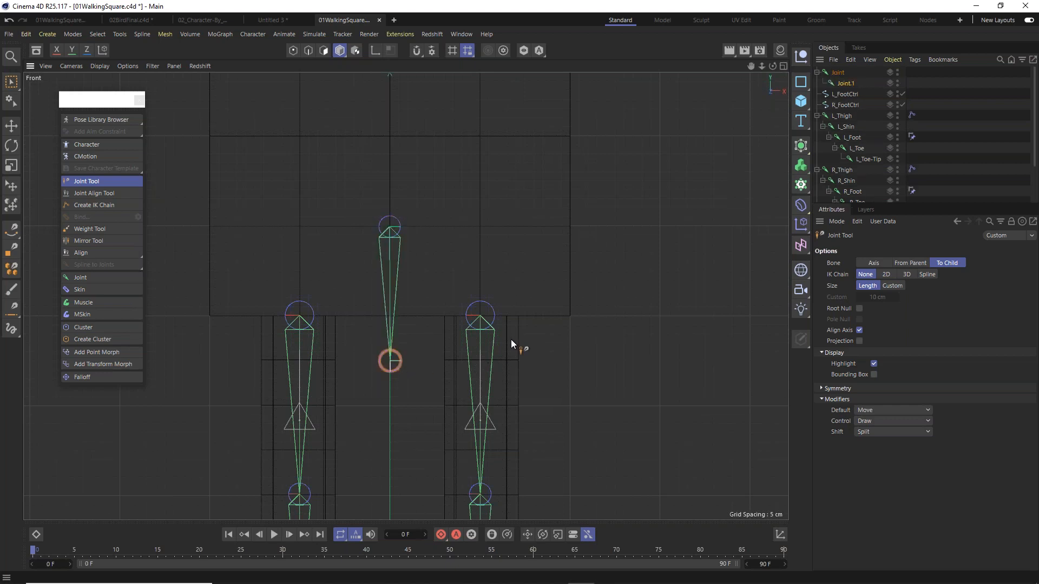
key(ctrl+z)
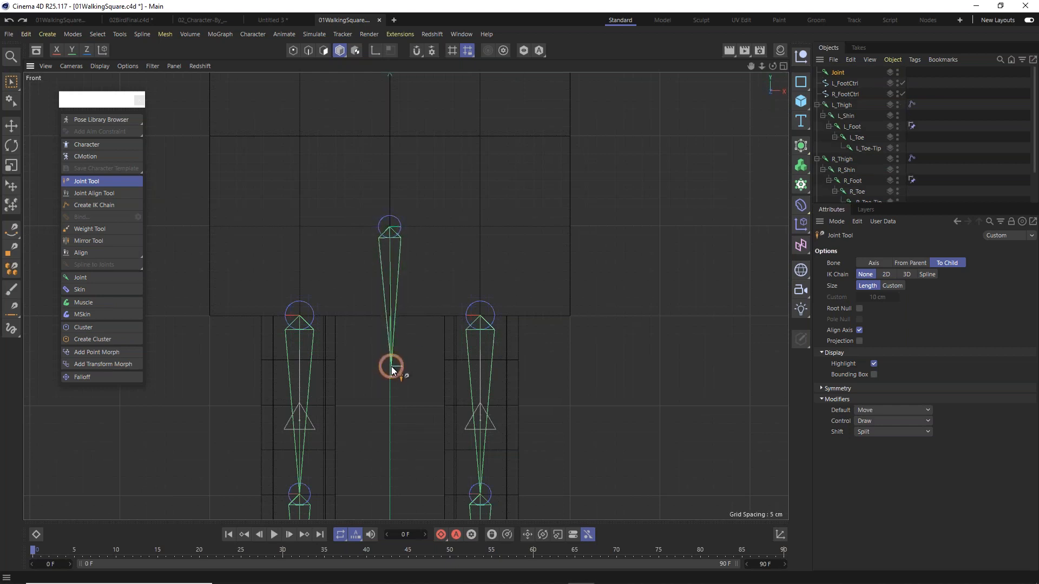
ctrl+click(391, 368)
click(11, 125)
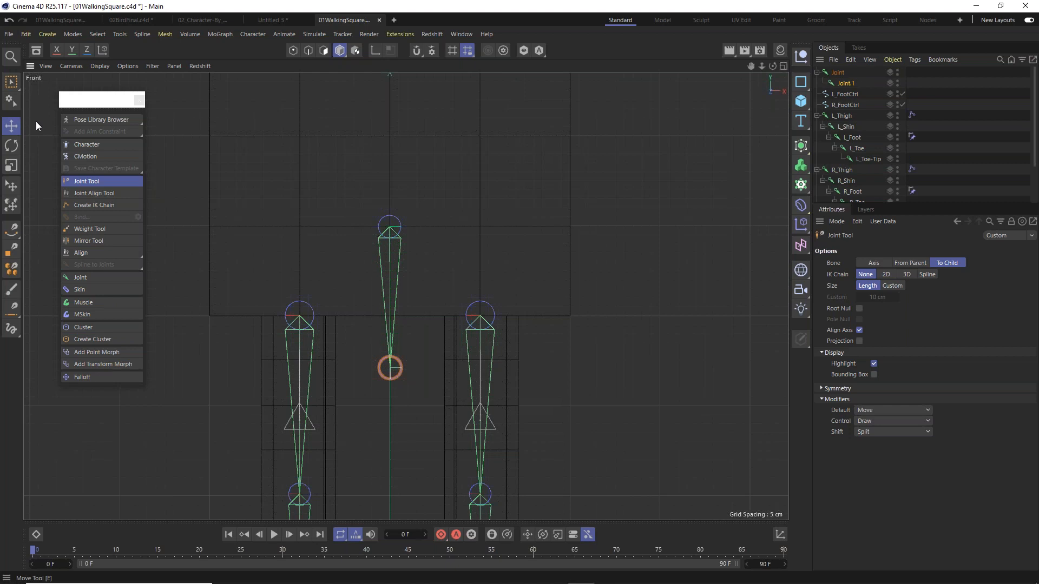
Rename the upper centre-line joint Pelvis and its child joint PelvisTip.
double_click(845, 71)
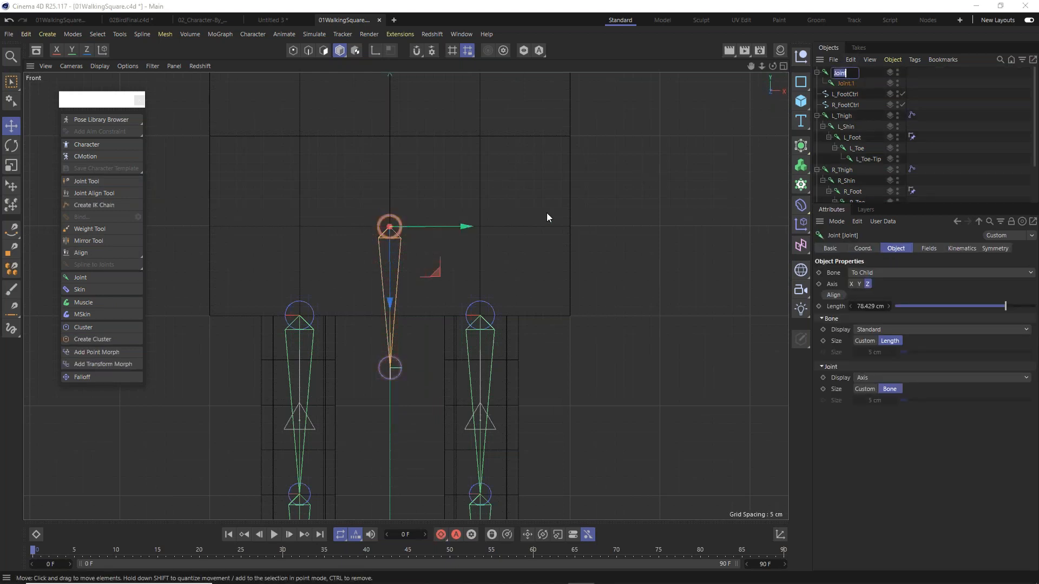
key(Return)
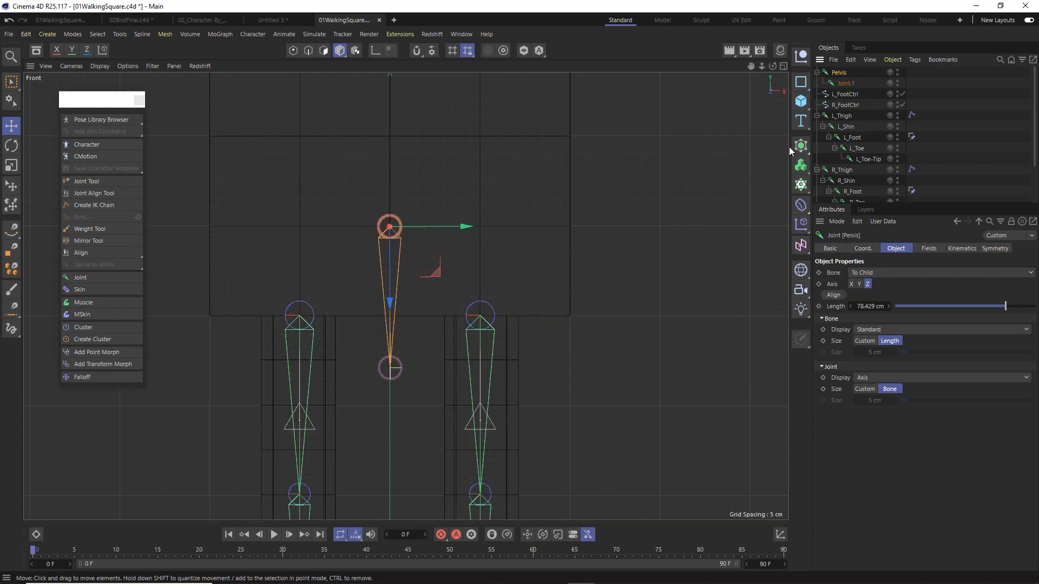
double_click(846, 84)
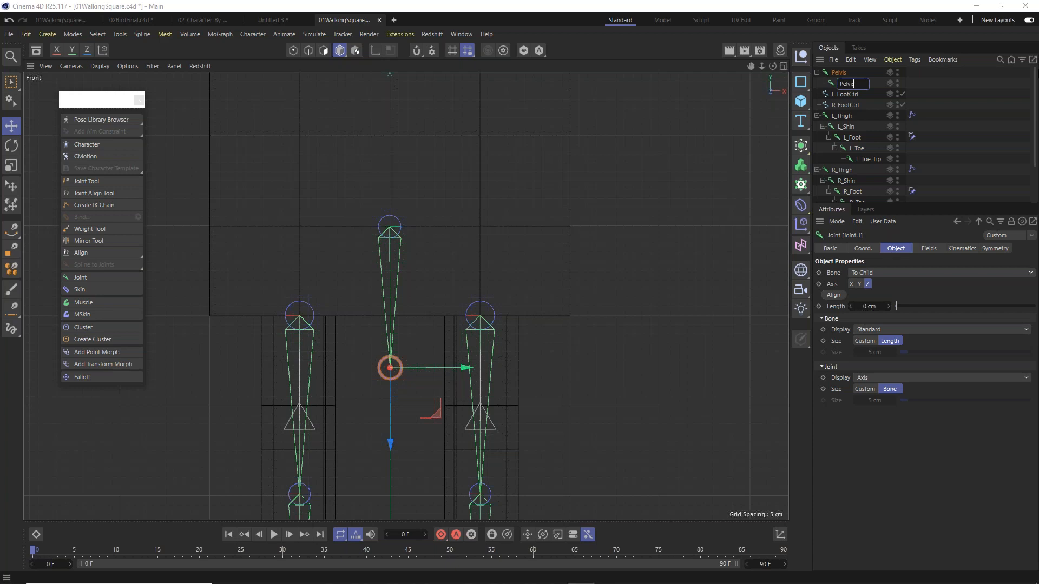
key(Return)
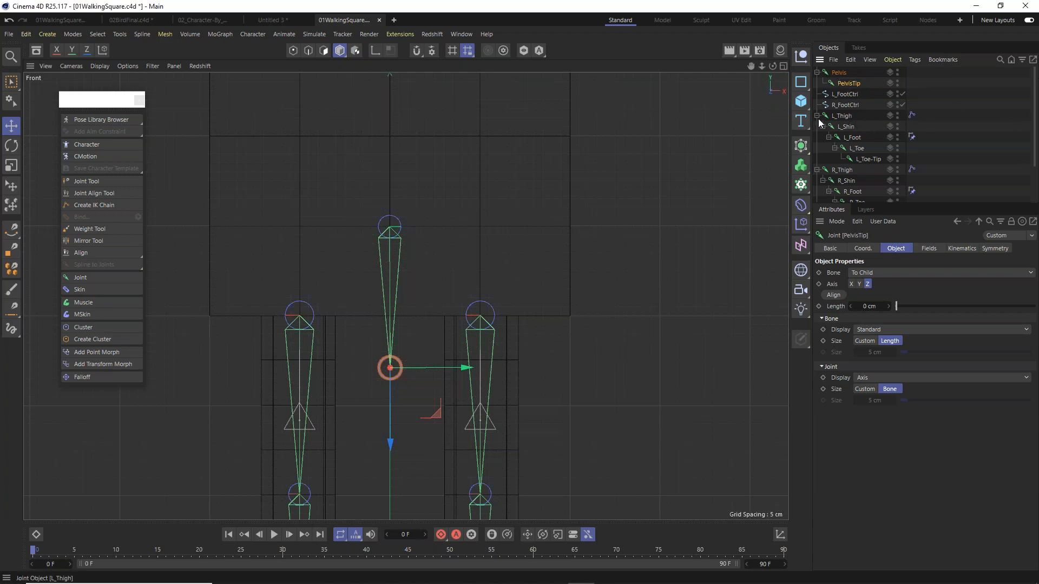
Make the L_Thigh and R_Thigh joint chains children of the Pelvis joint.
click(845, 116)
ctrl+click(844, 170)
drag(849, 115, 839, 75)
key(h)
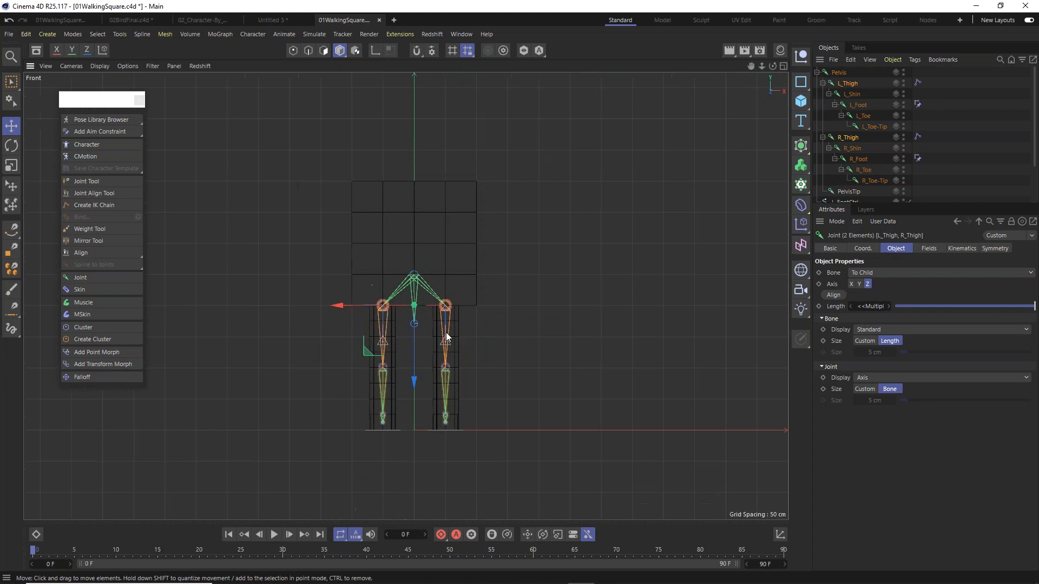
click(11, 126)
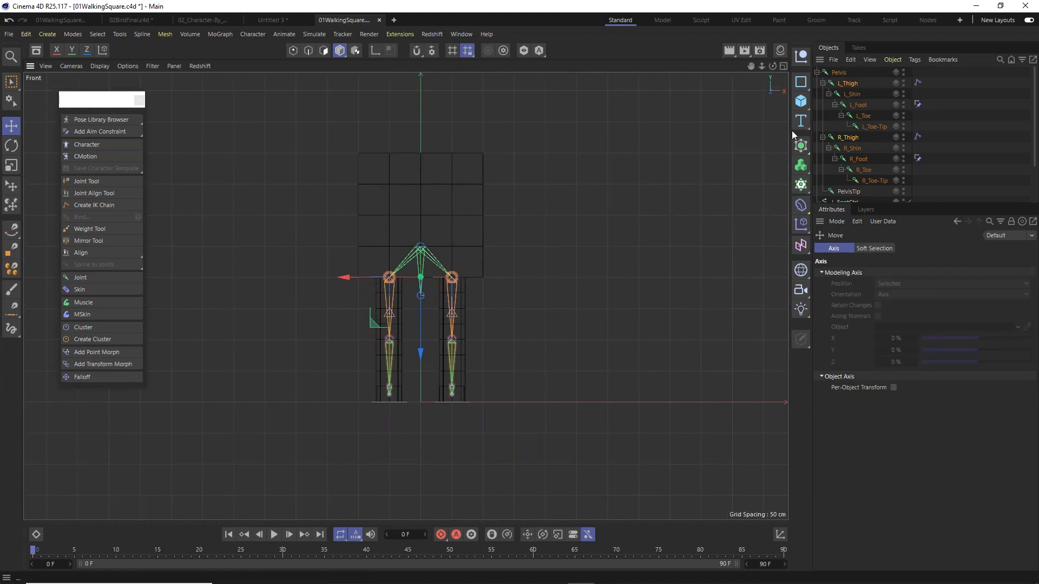
scroll(488, 264, up, 2)
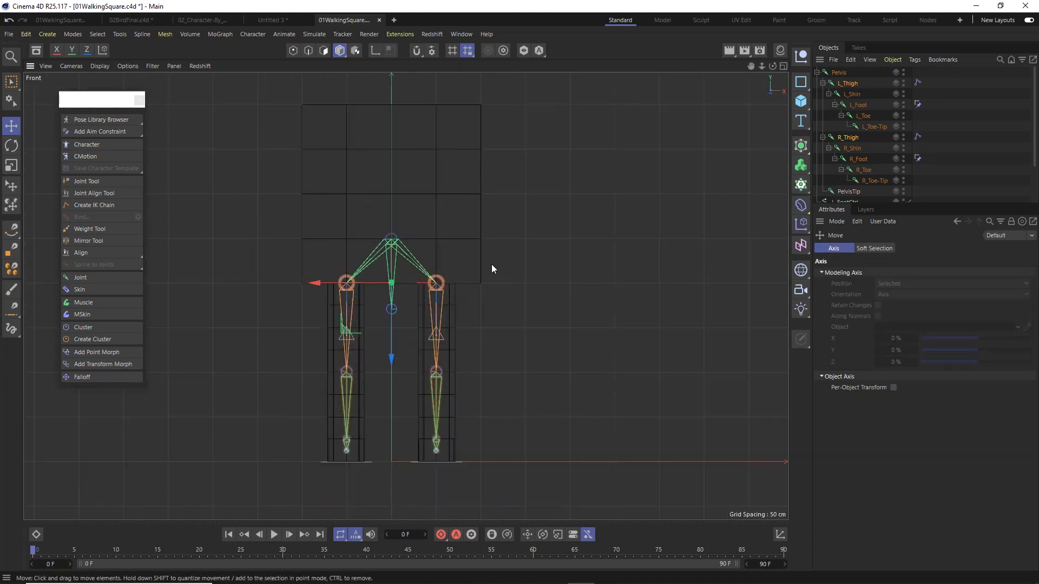
In the perspective view, select the Pelvis joint and disable the IK and Constraint tags of both legs.
key(F1)
alt+drag(481, 261, 422, 260)
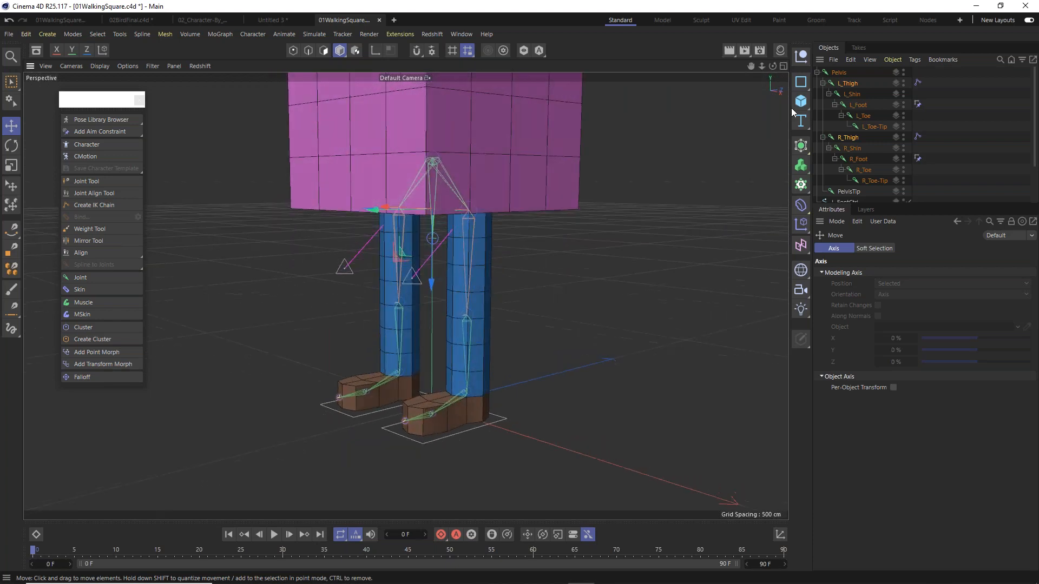
alt+drag(693, 205, 683, 181)
click(840, 73)
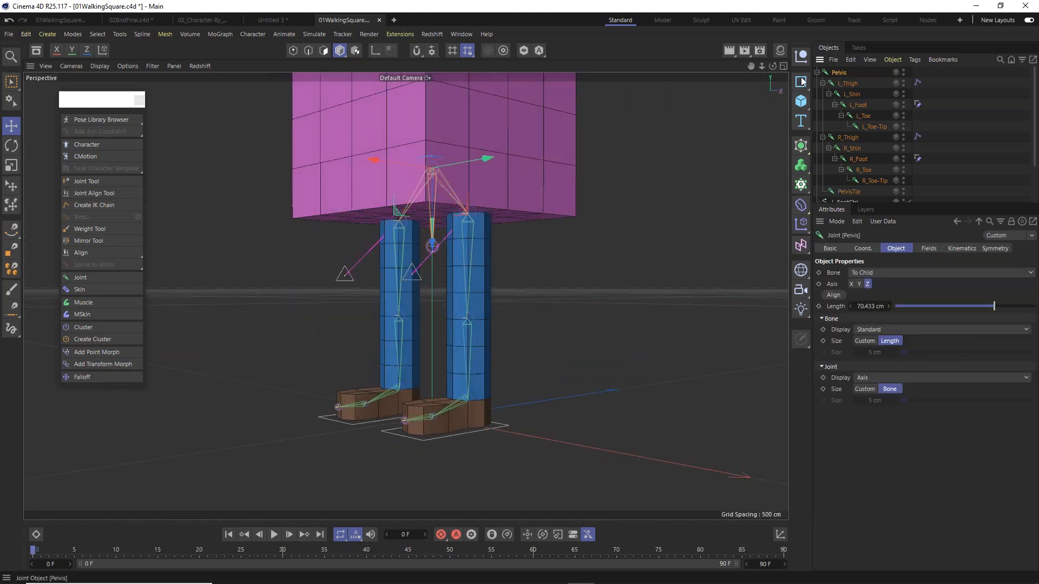
click(13, 129)
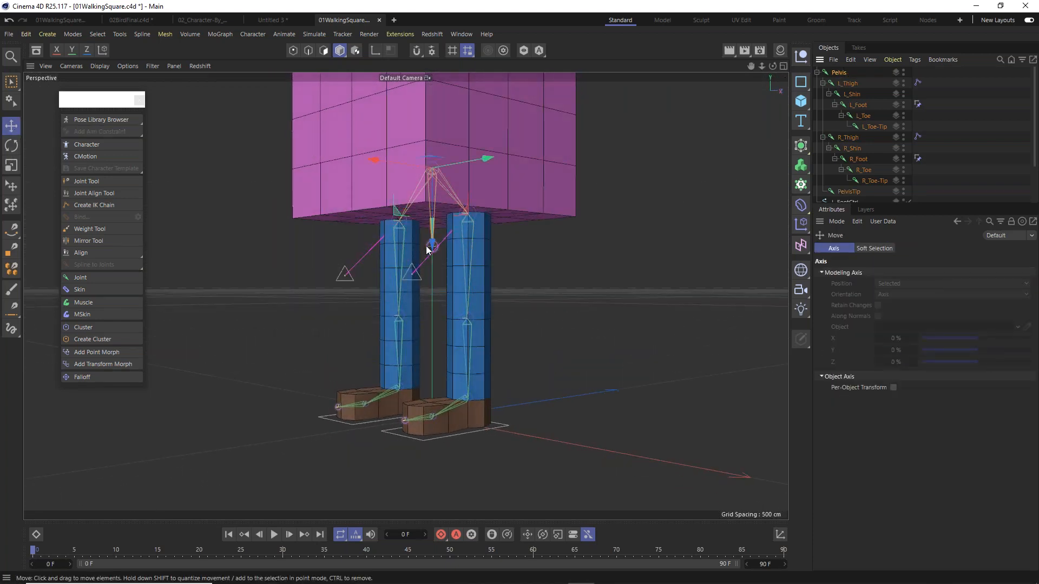
click(917, 83)
shift+click(919, 158)
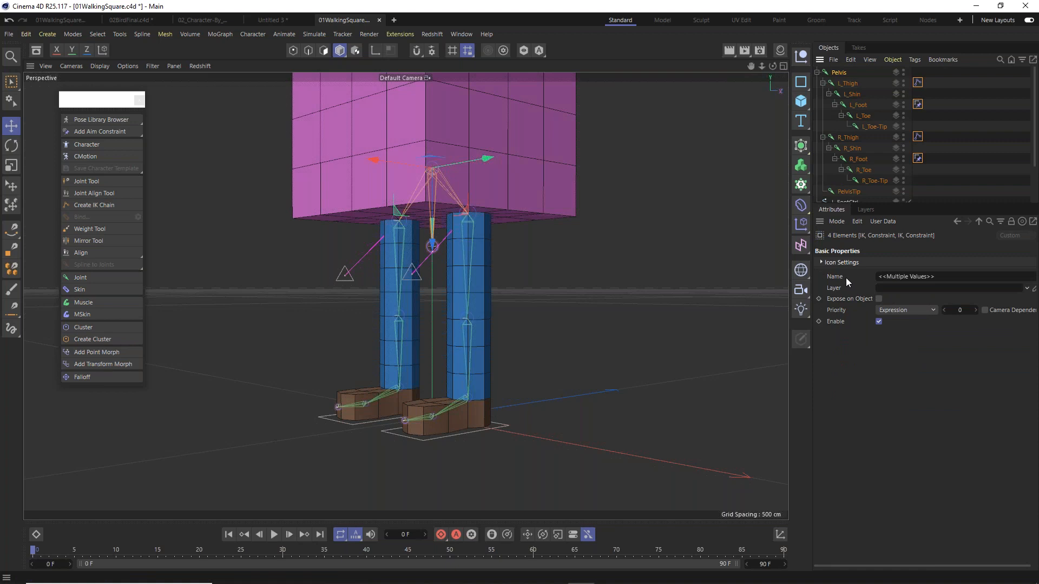
click(878, 321)
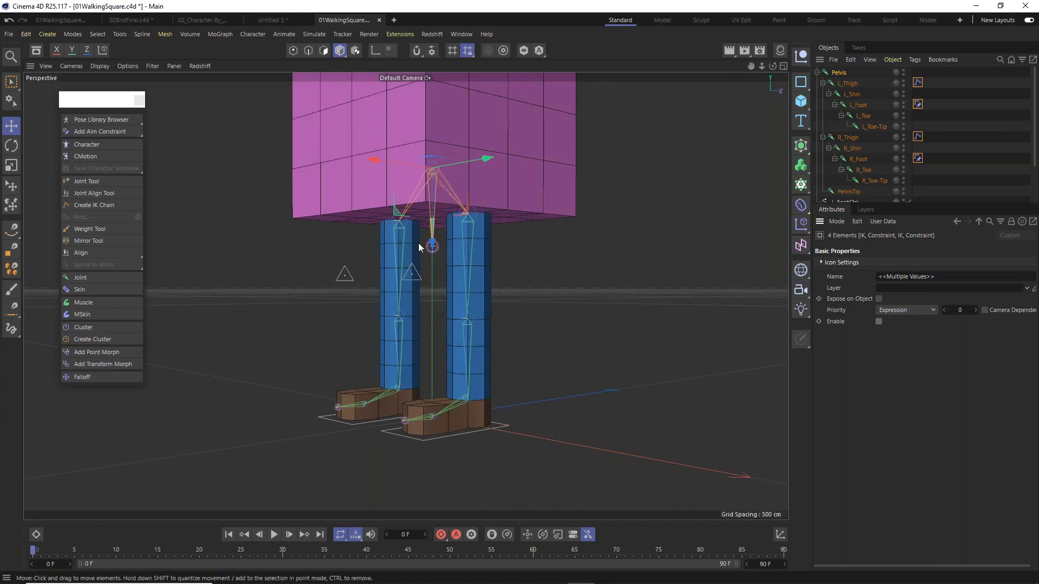
Try lowering the Pelvis joint vertically while the leg IK and Constraint tags are disabled.
drag(432, 245, 481, 314)
key(ctrl+z)
drag(432, 245, 439, 282)
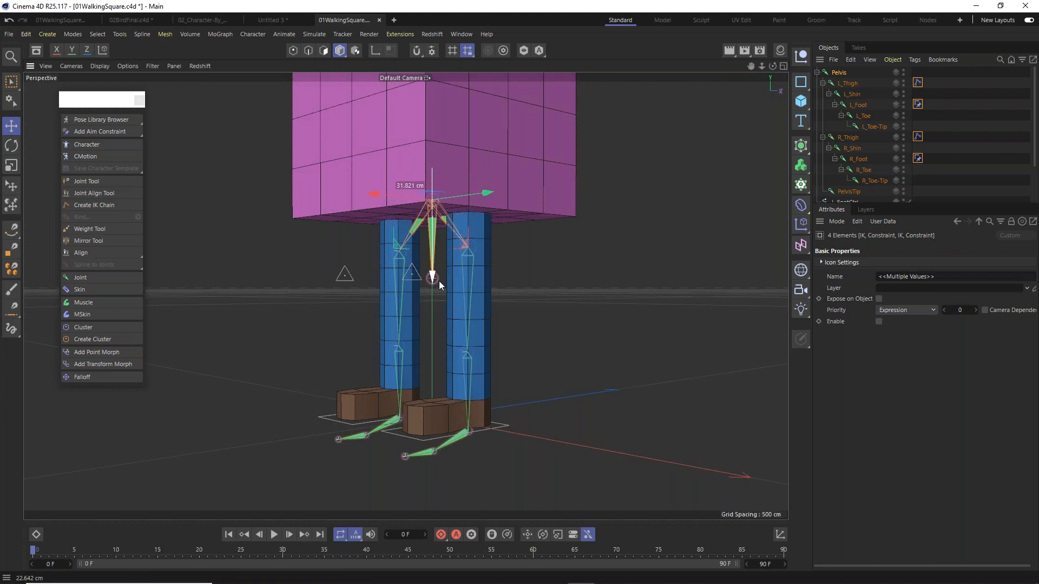
key(ctrl+z)
Pose the left leg with forward kinematics by rotating L_Thigh forward, L_Shin backward and L_Foot level.
click(848, 84)
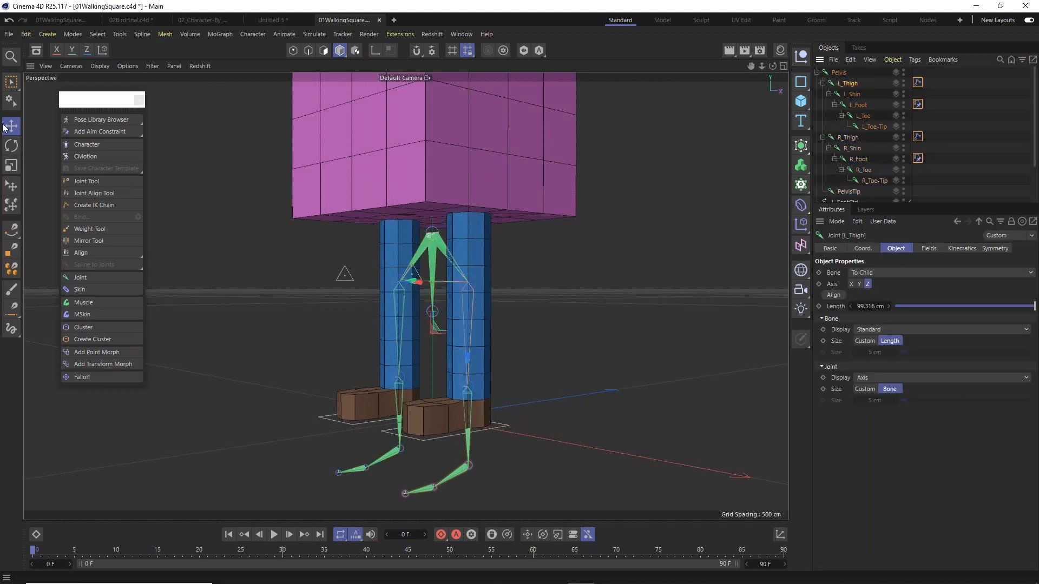
click(12, 146)
drag(435, 268, 438, 161)
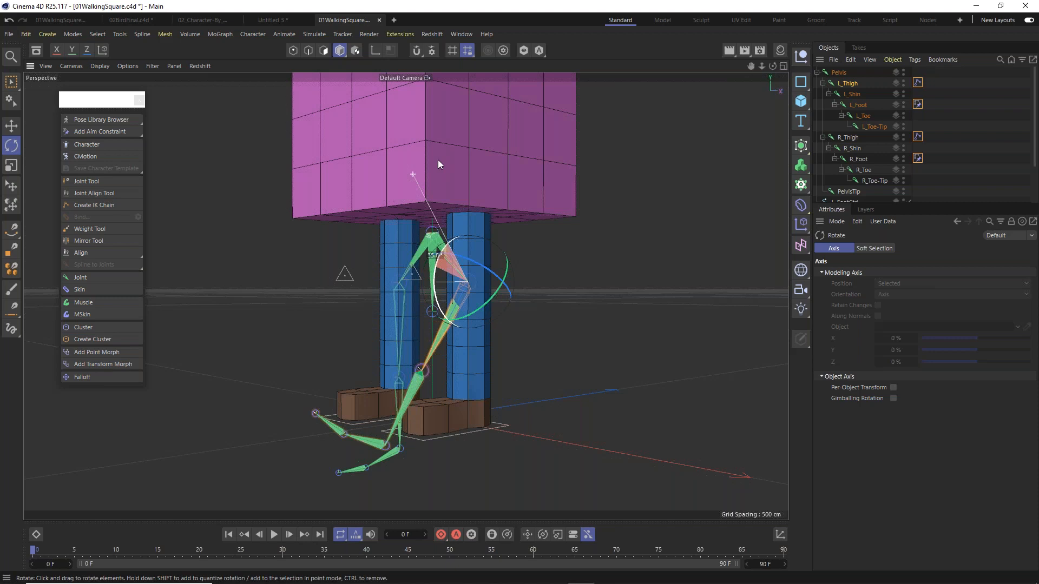
click(852, 94)
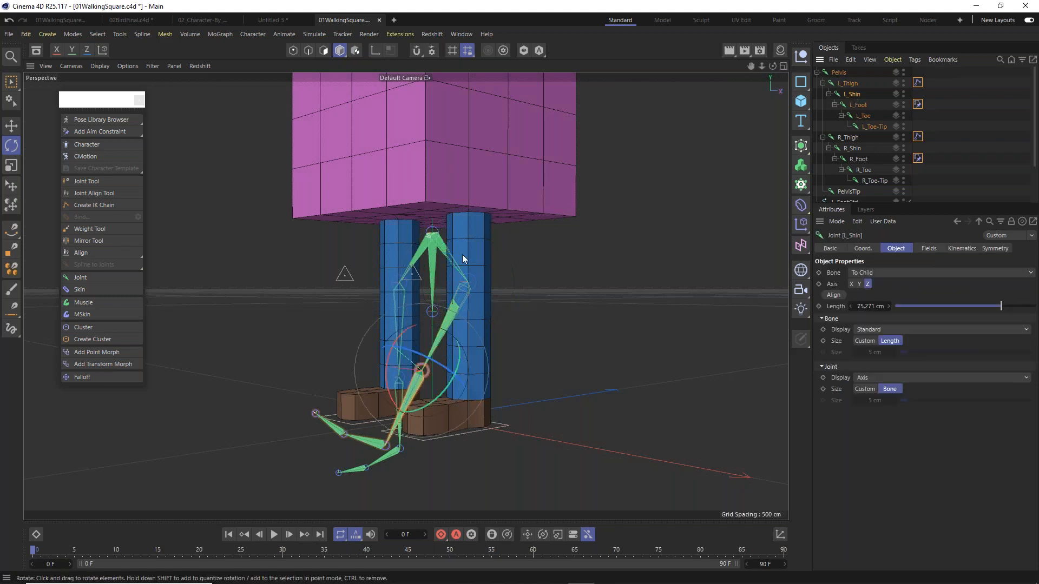
drag(392, 362, 400, 390)
click(859, 105)
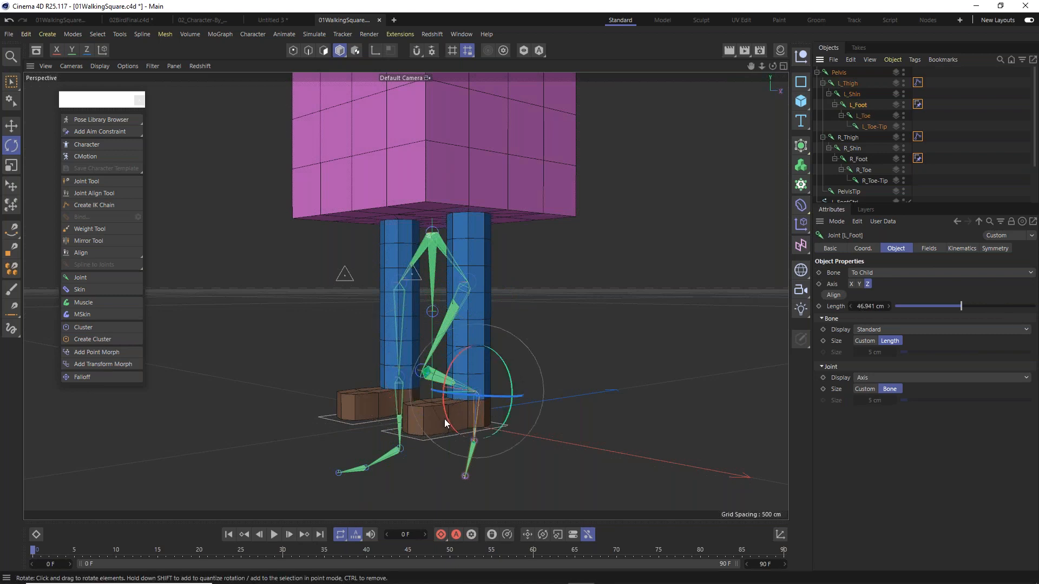
drag(444, 419, 452, 366)
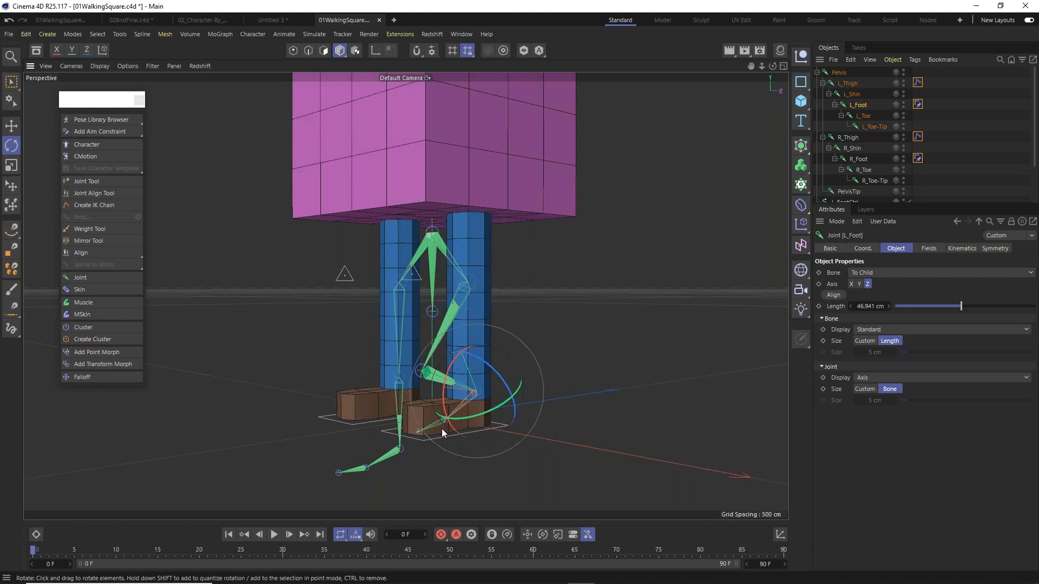
alt+drag(404, 432, 518, 434)
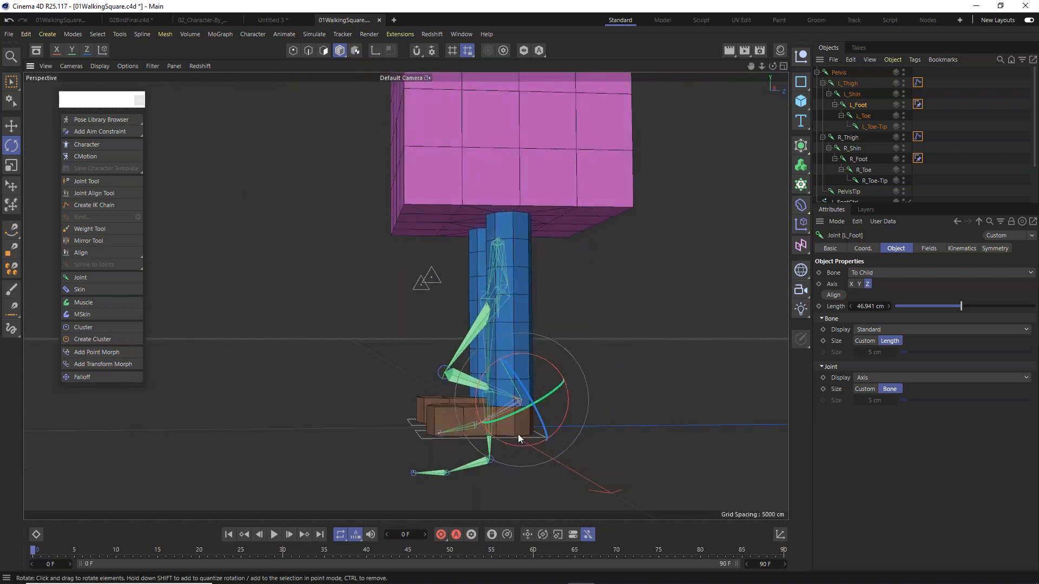
Undo the rotations of the L_Foot, L_Shin and L_Thigh joints.
key(ctrl+z)
key(ctrl+z)
key(ctrl+z)
key(ctrl+z)
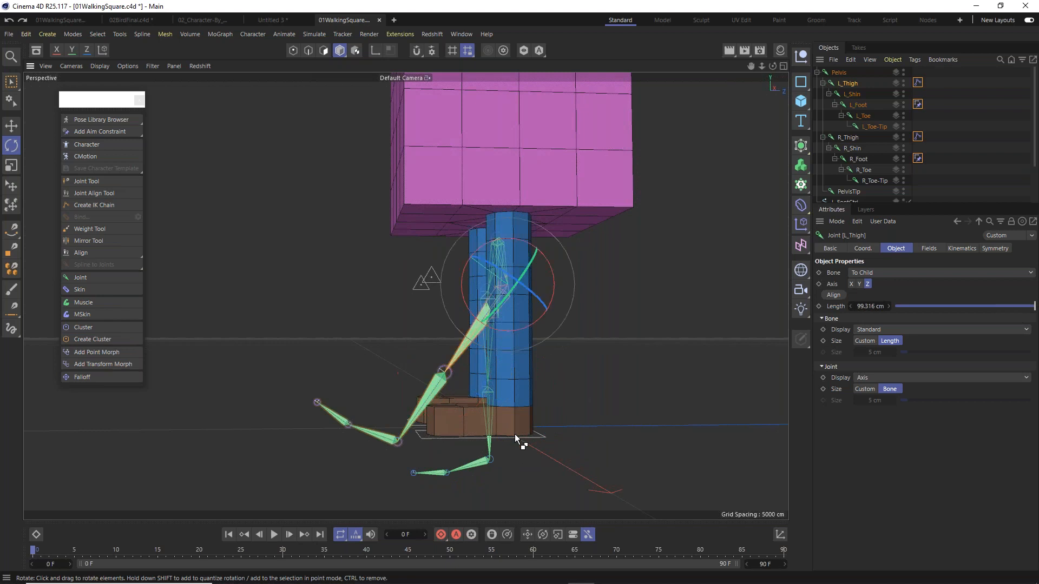
key(ctrl+z)
Select the IK and Constraint tags of both legs and enable them with the Pelvis still lowered.
click(918, 82)
shift+click(918, 159)
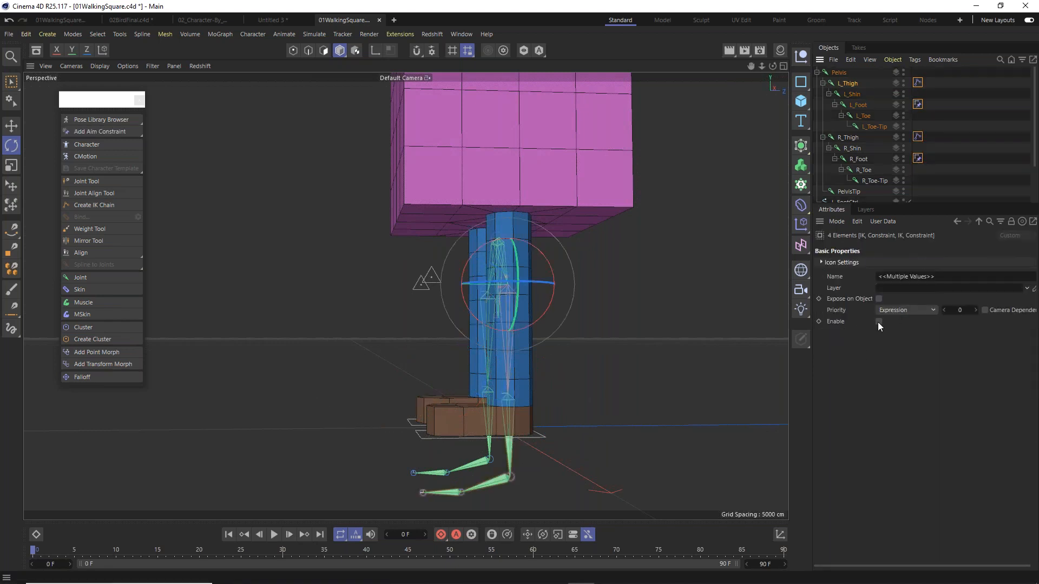
click(879, 322)
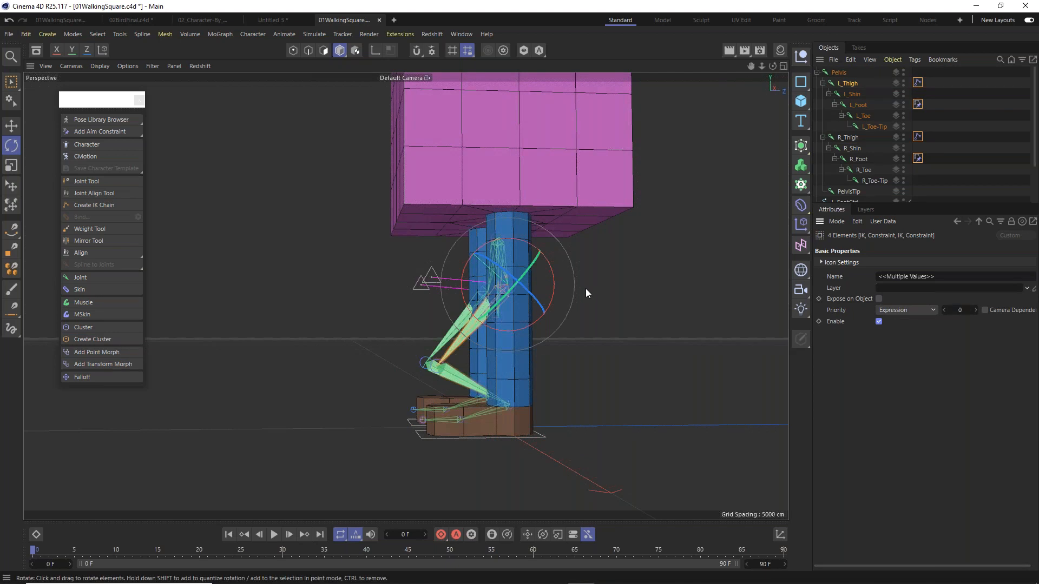
Undo back to the Pelvis joint's original height and enable the IK and Constraint tags of both legs.
key(ctrl+z)
key(ctrl+z)
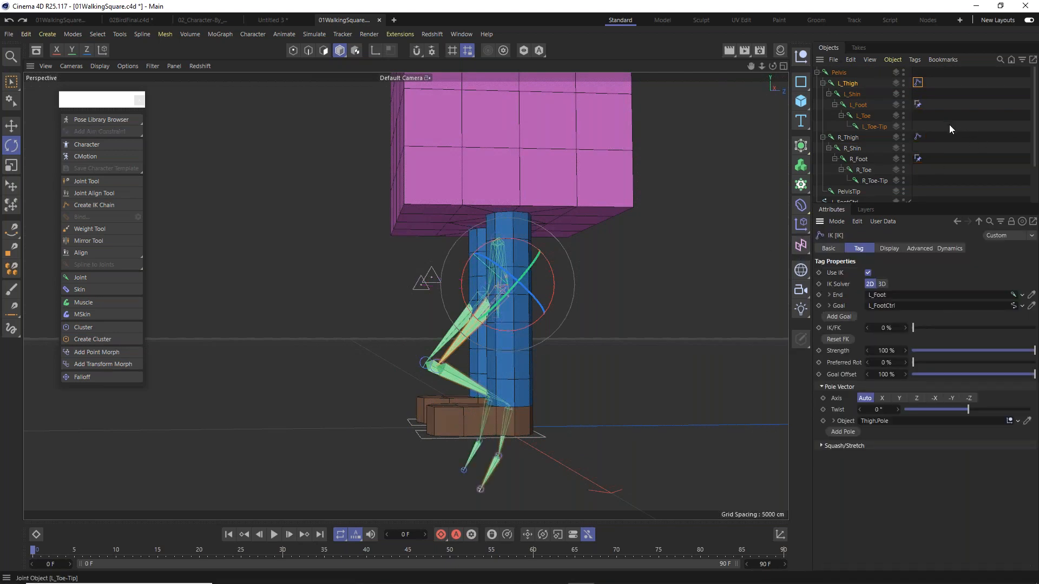
key(ctrl+y)
key(ctrl+z)
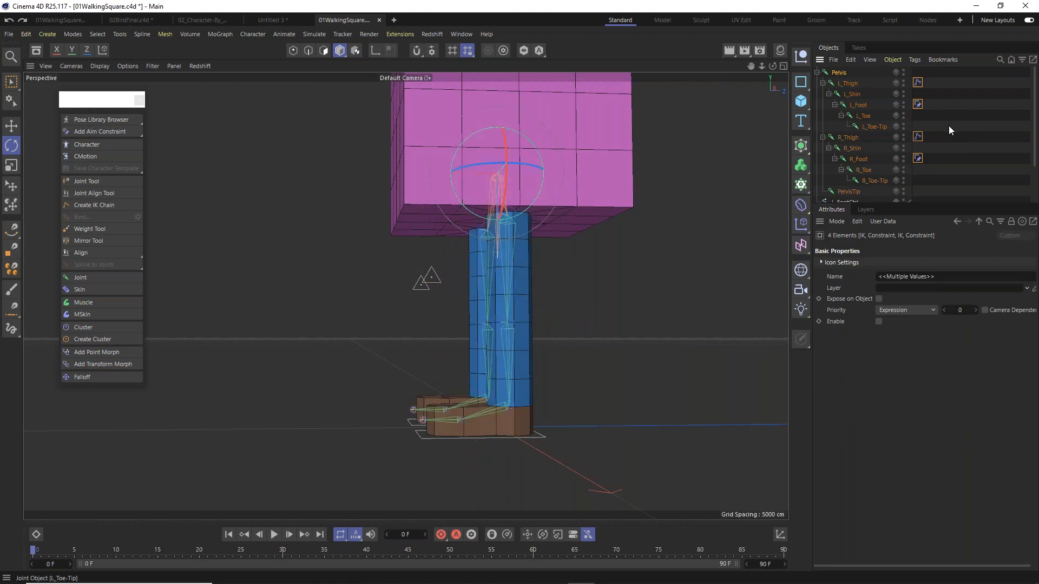
alt+drag(513, 235, 814, 120)
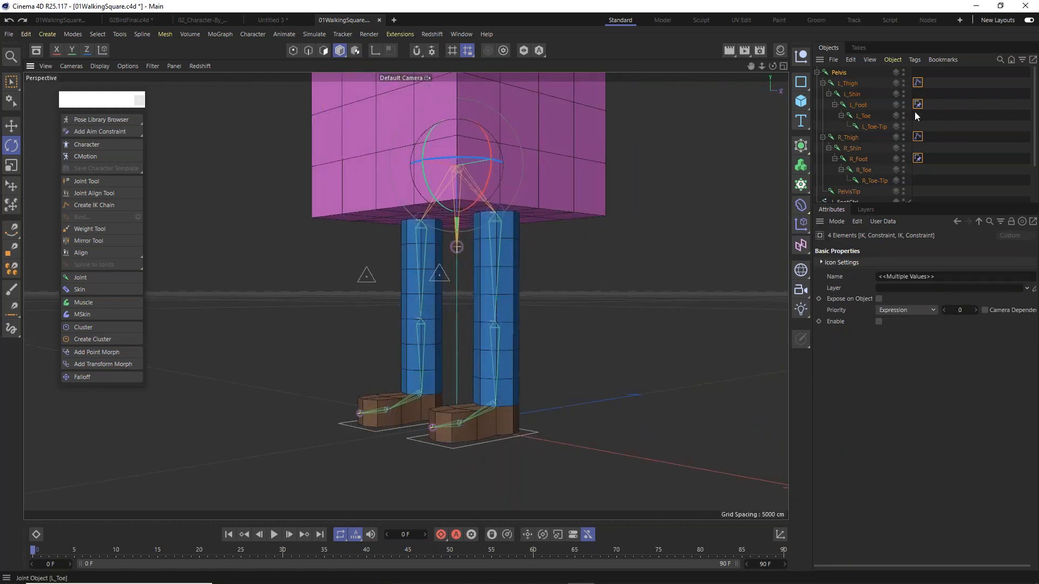
click(878, 321)
Test moving the Pelvis joint with the leg IK enabled, and undo the moves.
click(13, 128)
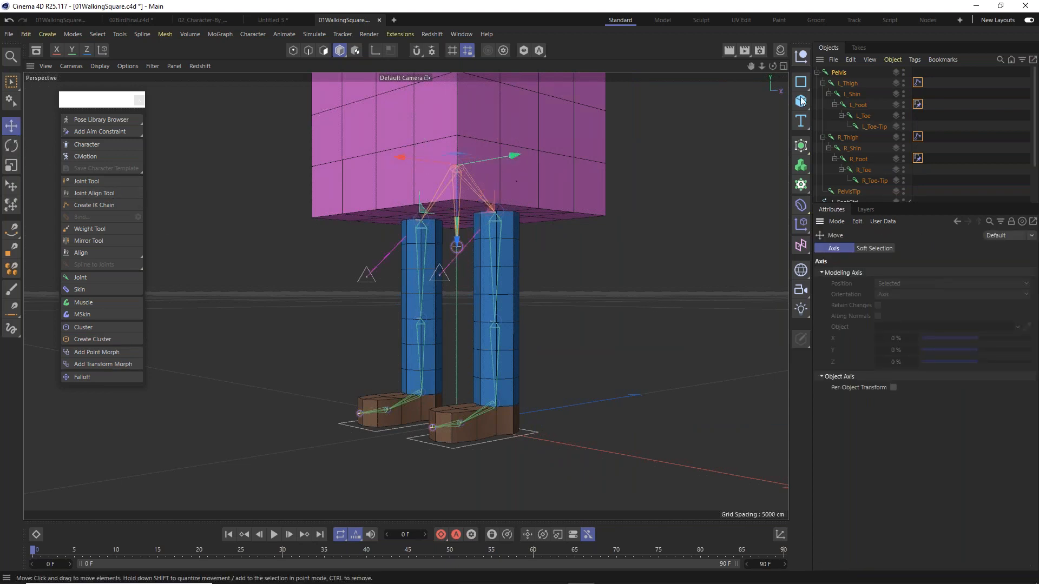
click(457, 239)
drag(456, 238, 514, 332)
key(ctrl+z)
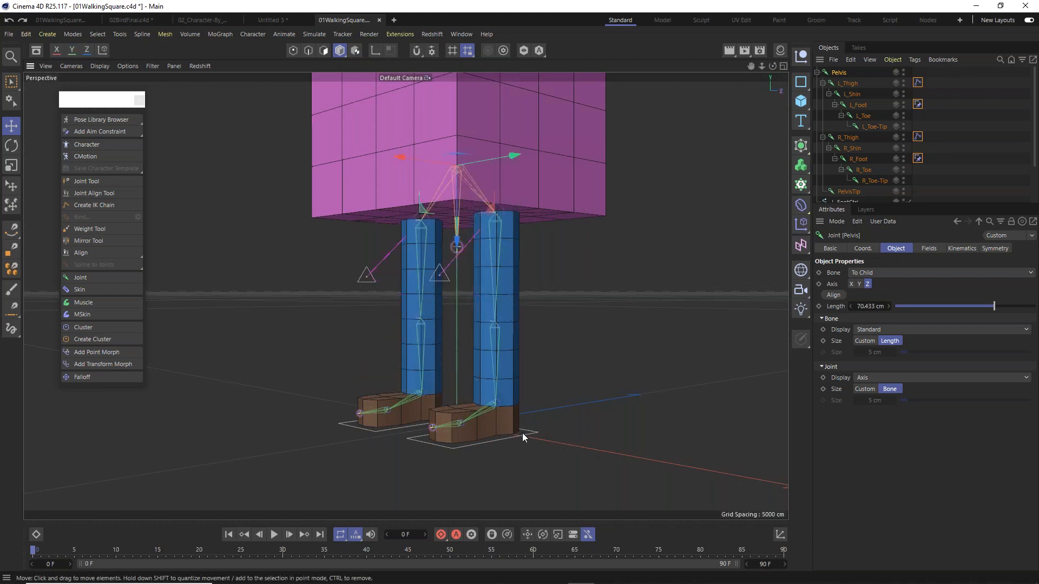
drag(524, 436, 482, 288)
key(ctrl+z)
Examine the left foot's joints and the L_FootCtrl controller up close, and select the Cube mesh.
mouse_move(485, 248)
alt+mouse_down()
mouse_move(526, 260)
mouse_move(546, 324)
mouse_move(476, 249)
mouse_move(502, 268)
mouse_move(507, 248)
mouse_move(496, 242)
mouse_move(483, 262)
mouse_move(499, 258)
mouse_move(489, 231)
mouse_move(489, 254)
alt+mouse_up()
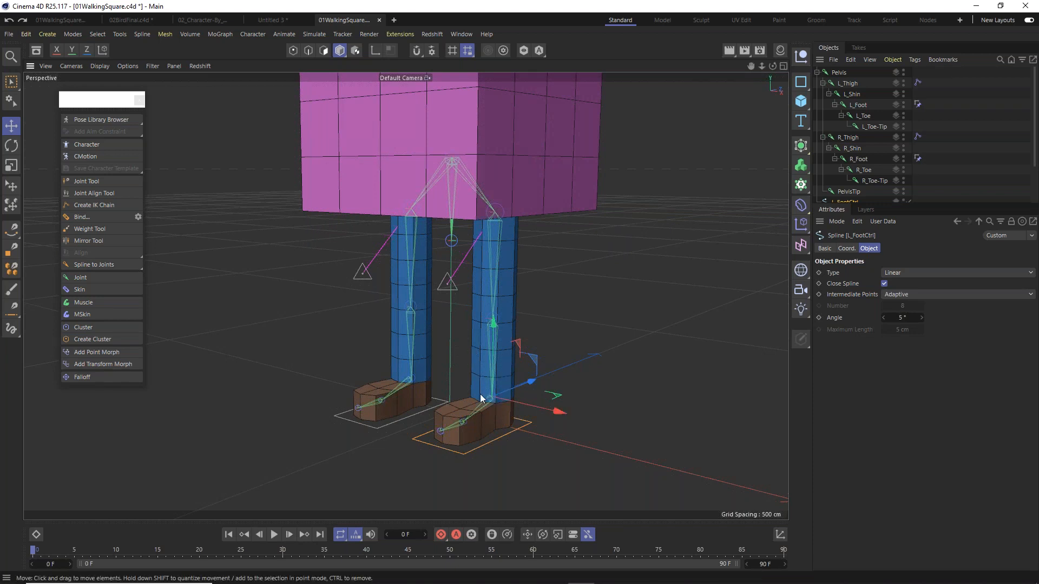
mouse_move(492, 401)
alt+mouse_down()
mouse_move(436, 390)
mouse_move(486, 404)
alt+mouse_up()
scroll(478, 399, up, 1)
alt+right_drag(478, 399, 492, 411)
alt+middle_drag(494, 411, 488, 391)
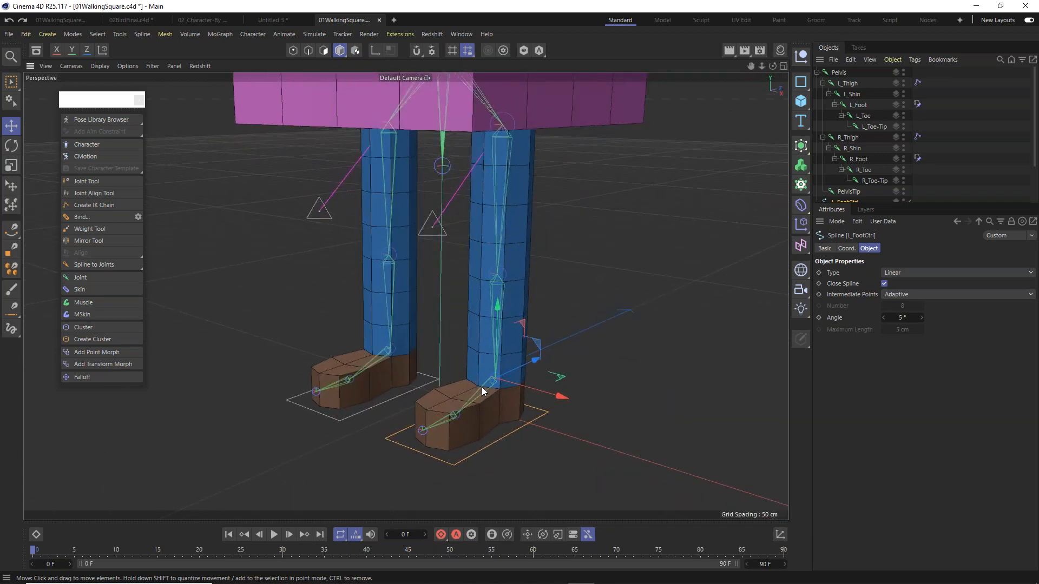
scroll(483, 384, down, 3)
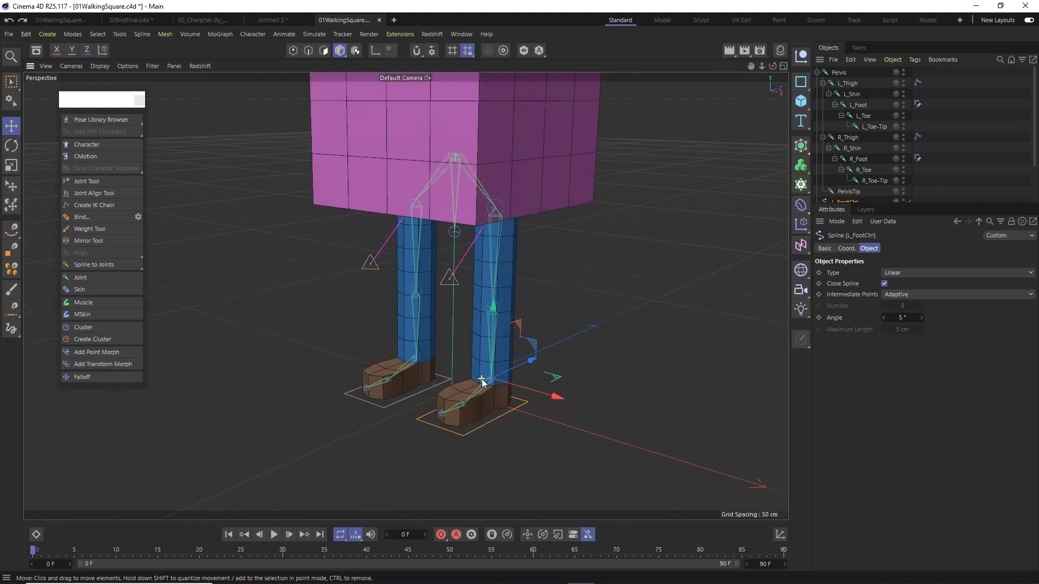
scroll(909, 156, down, 3)
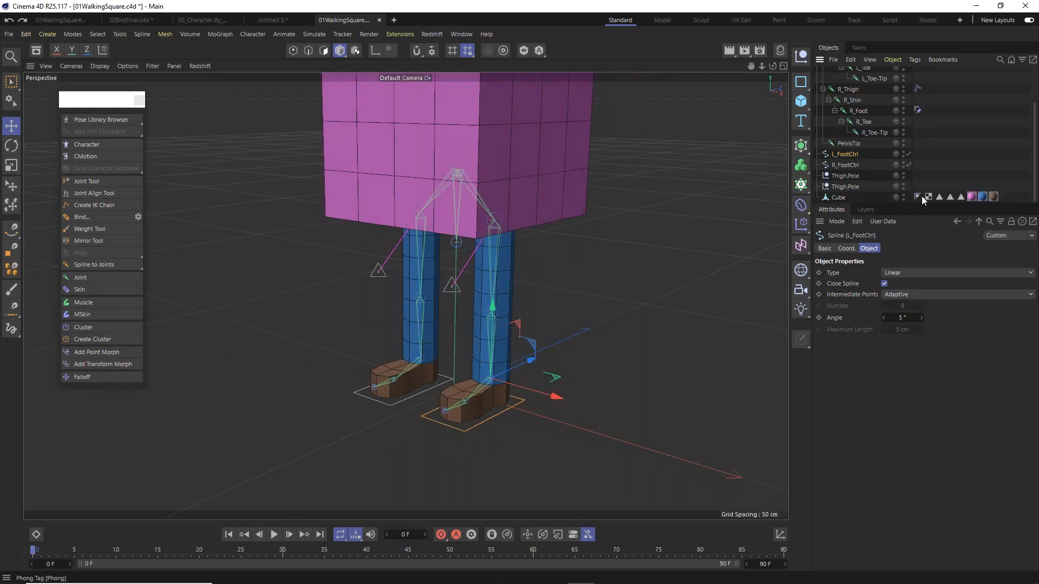
click(837, 198)
scroll(860, 168, up, 3)
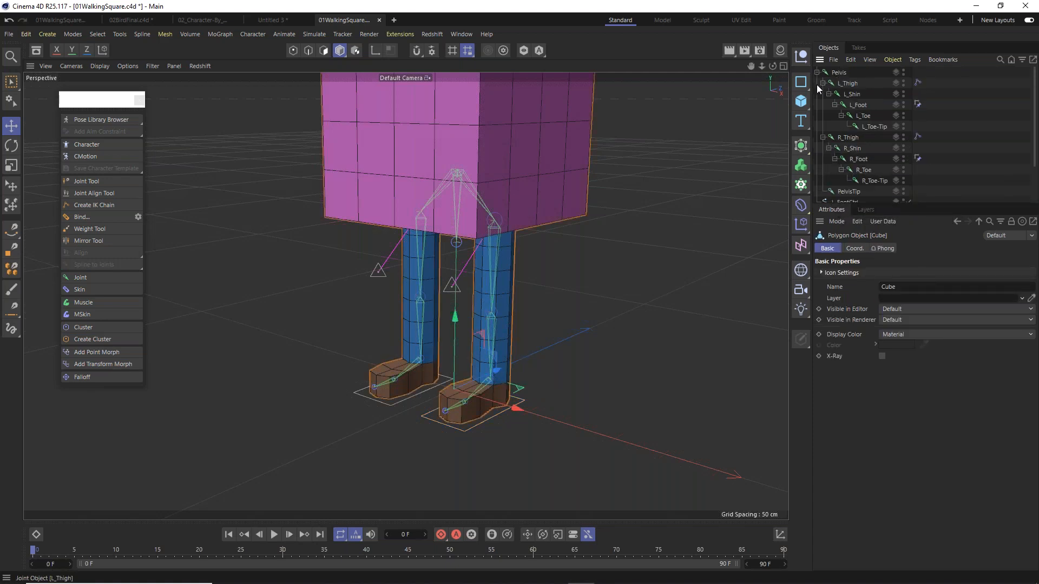
Create a circle spline in the XZ plane and scale it down to closely surround both foot controllers.
click(802, 82)
click(900, 98)
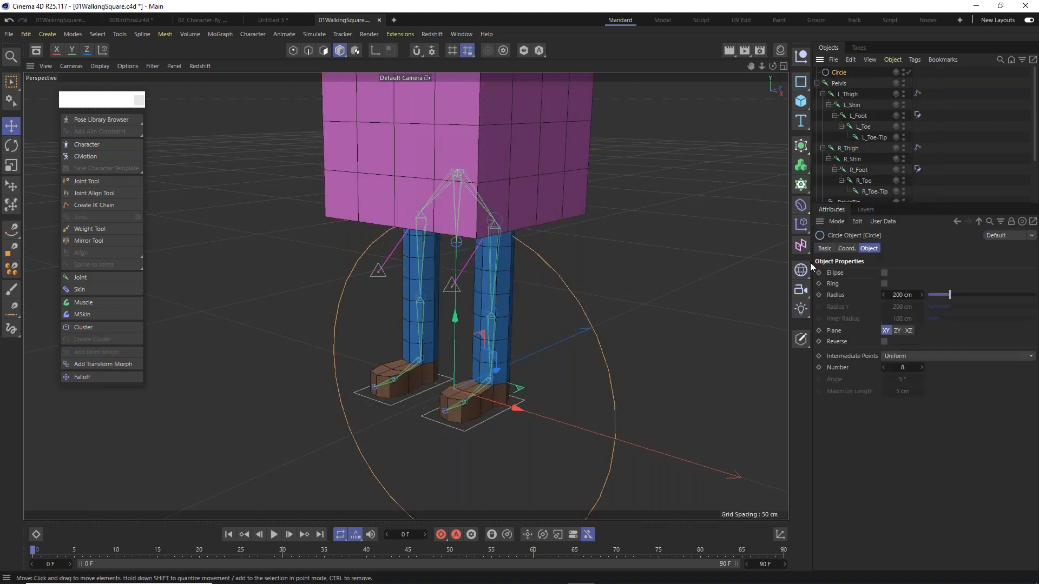
click(909, 331)
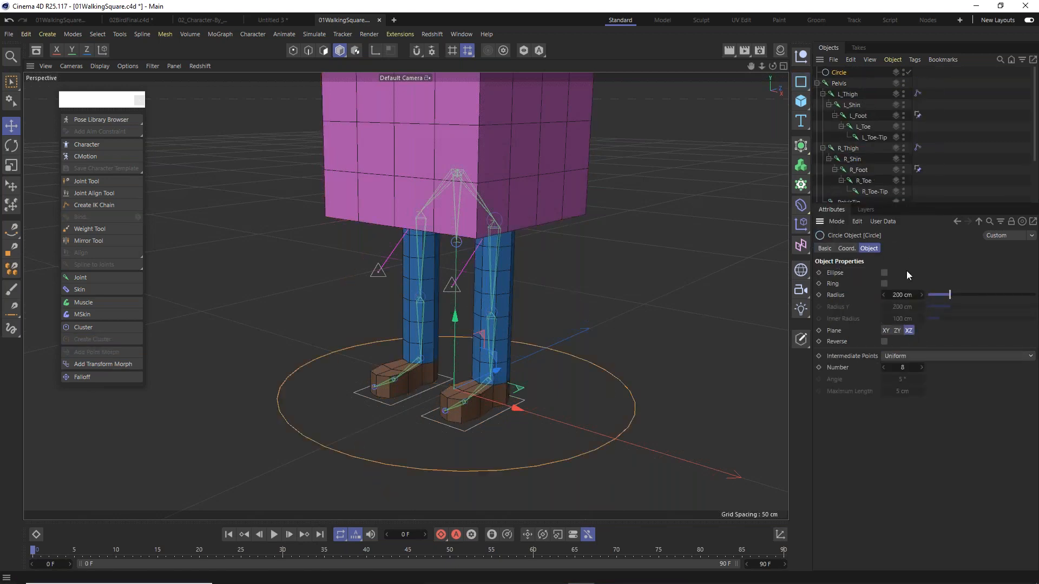
click(11, 166)
drag(618, 467, 444, 473)
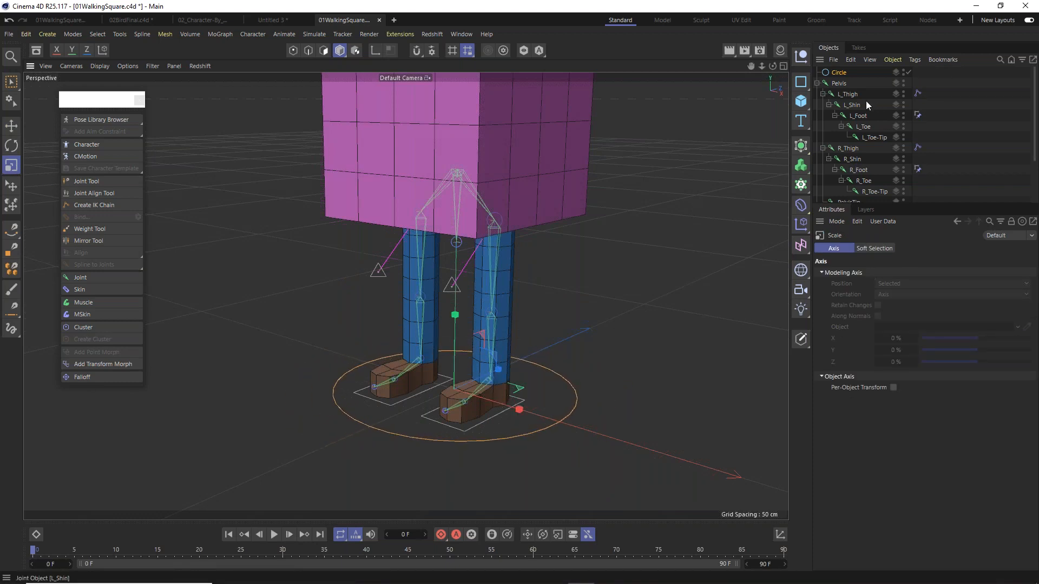
Rename the circle spline to SquareGuy.
double_click(840, 73)
text(Sc)
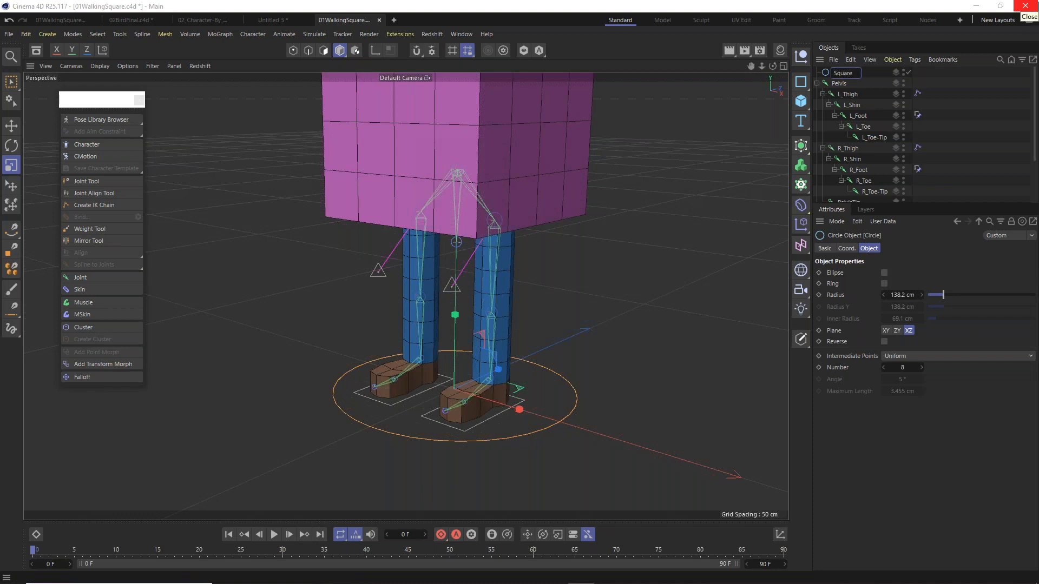
text(uareGuy)
key(Return)
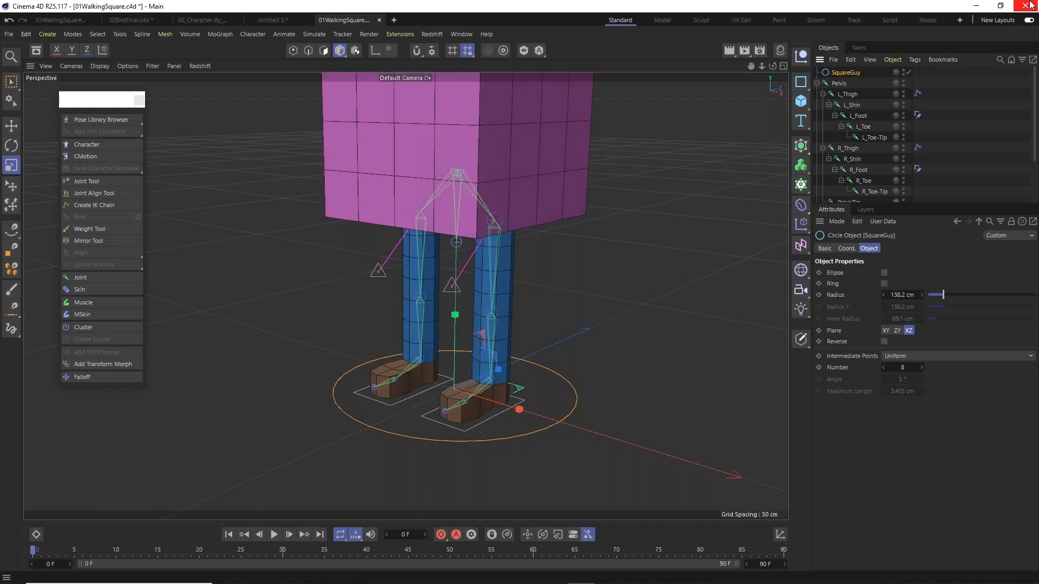
Make the Pelvis hierarchy, both foot controllers, both Thigh.Pole nulls and the Cube mesh children of SquareGuy.
click(842, 83)
click(817, 84)
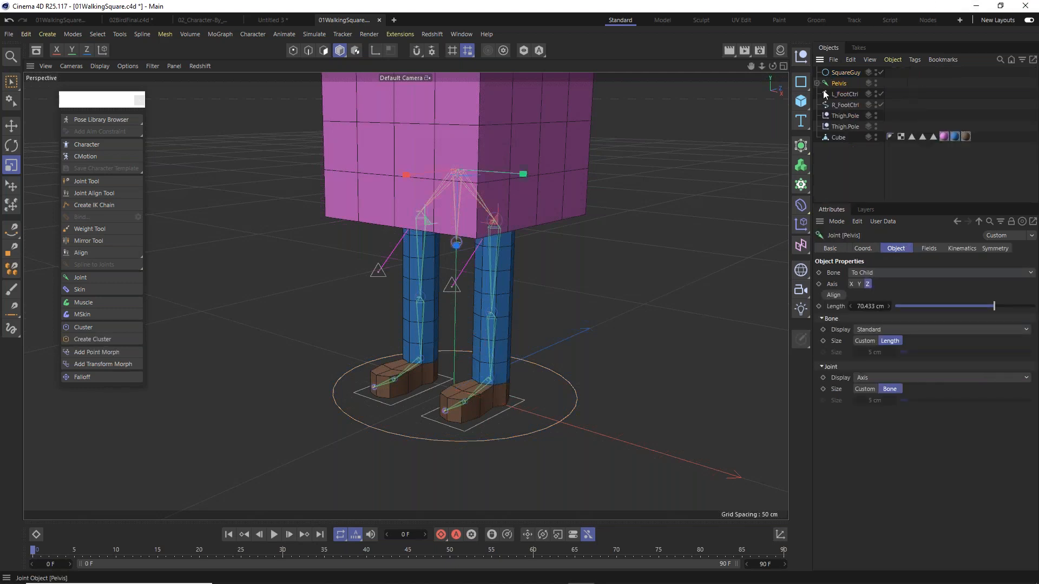
shift+click(841, 138)
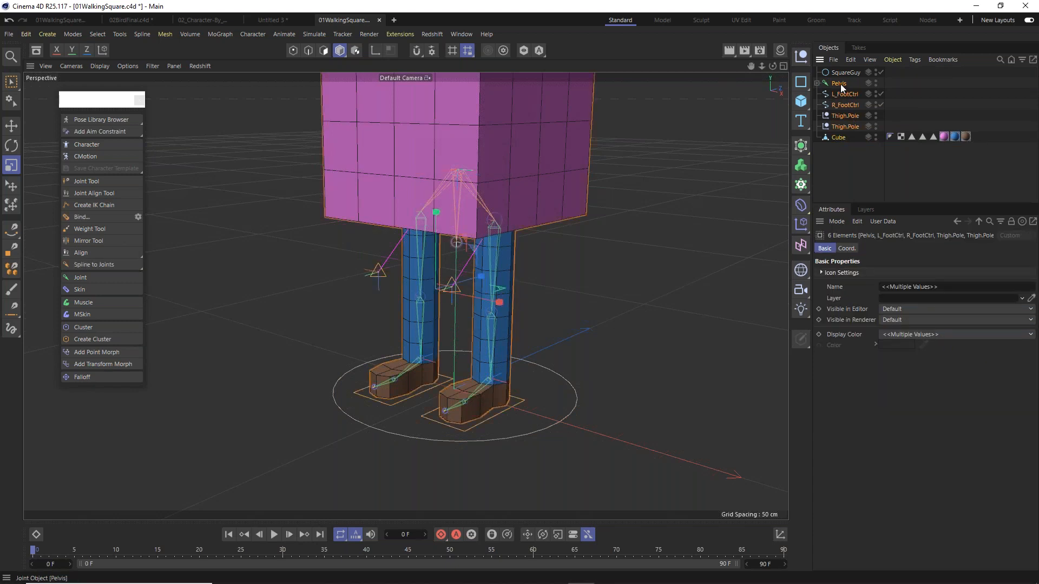
drag(846, 71, 845, 72)
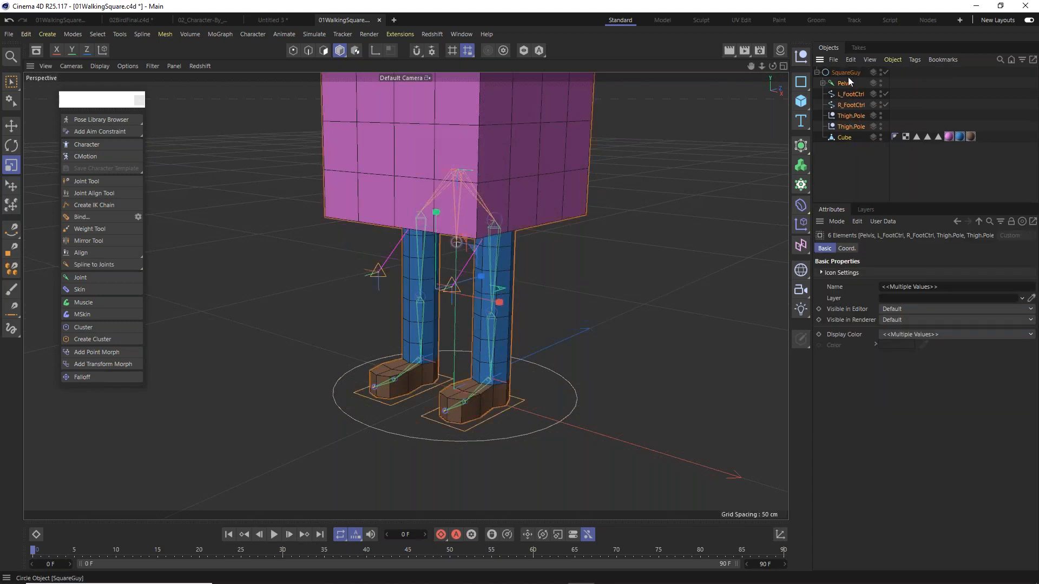
click(906, 168)
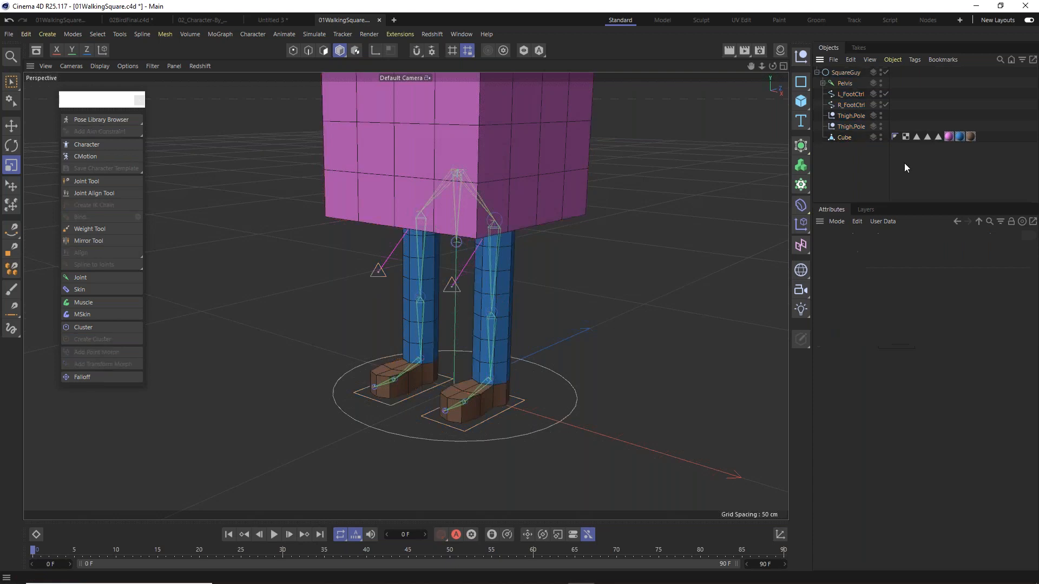
Unfold the complete Pelvis joint hierarchy and enlarge the object list to show all its joints.
ctrl+click(822, 83)
scroll(877, 158, down, 3)
scroll(882, 162, up, 3)
drag(903, 205, 903, 453)
click(845, 257)
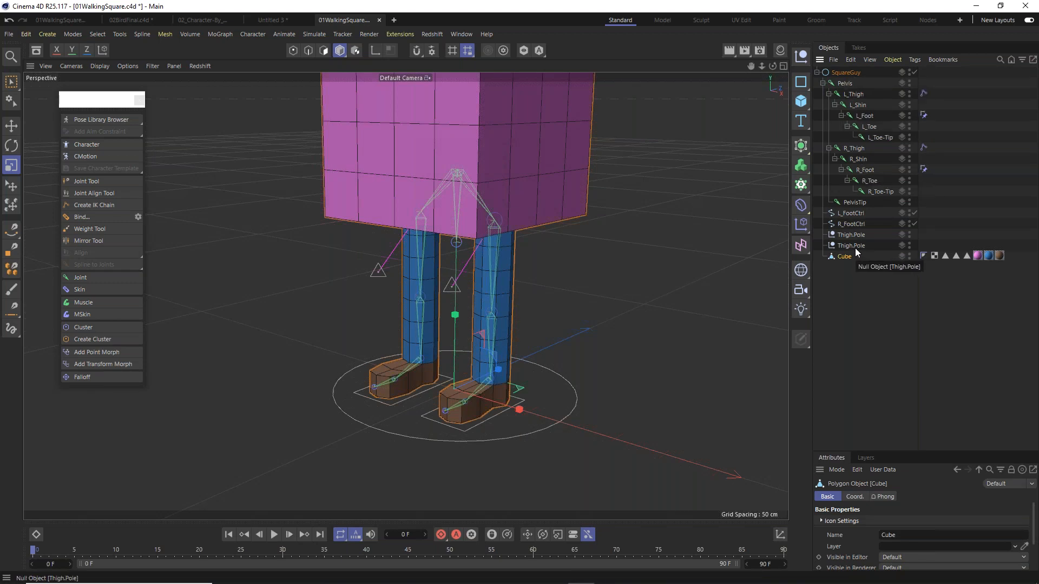
click(844, 84)
shift+click(856, 202)
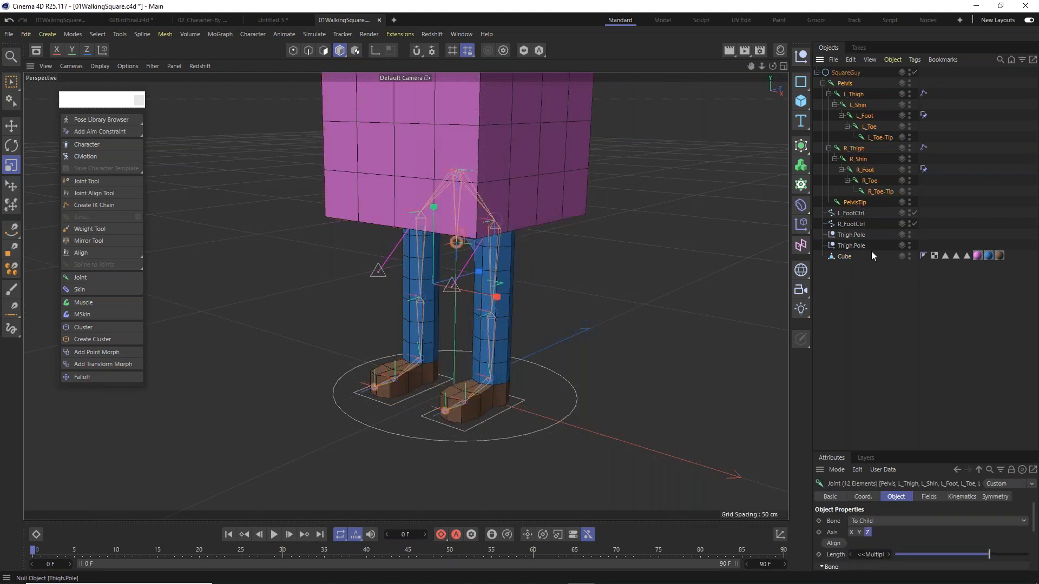
ctrl+click(844, 257)
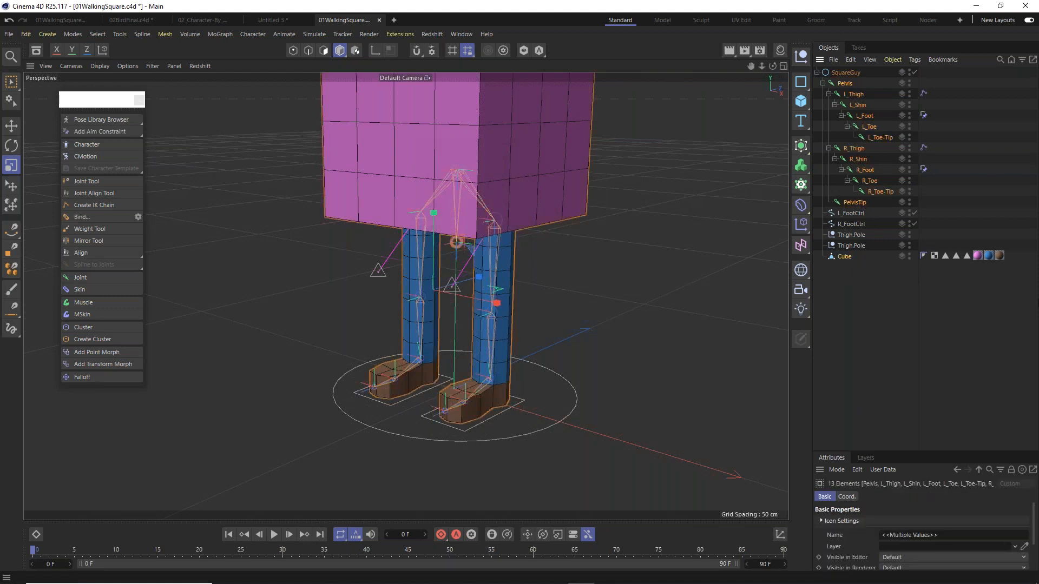
click(95, 220)
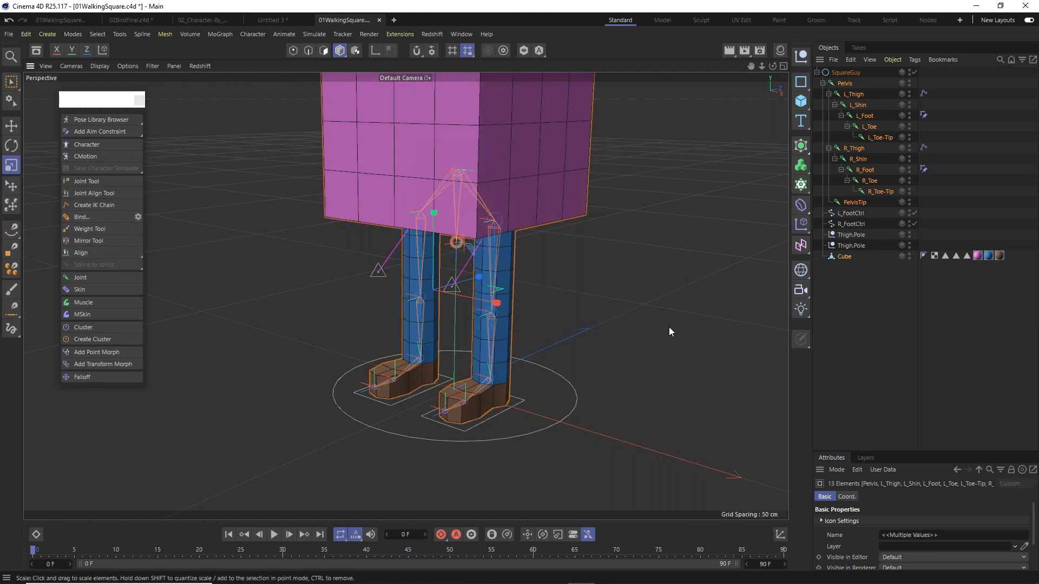
alt+drag(381, 263, 404, 256)
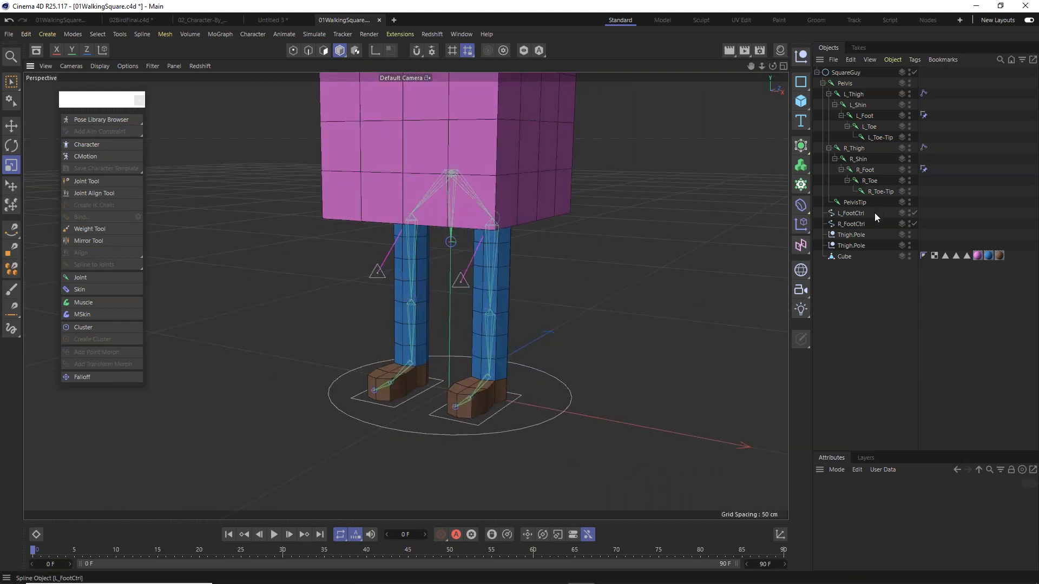
Add a Weight tag to the Cube mesh and create a Skin deformer as its child.
click(845, 258)
right_click(842, 258)
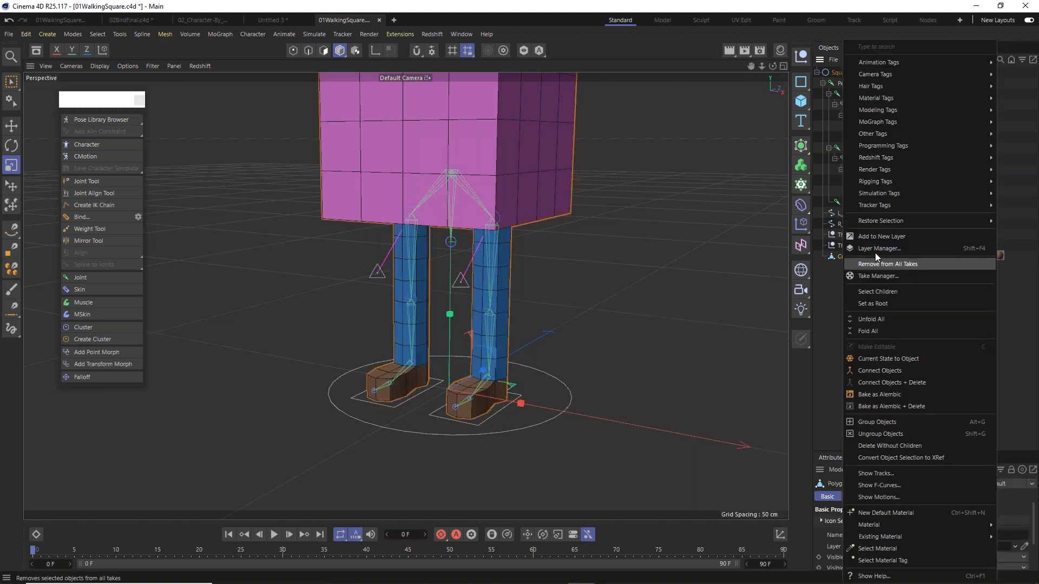
mouse_move(907, 183)
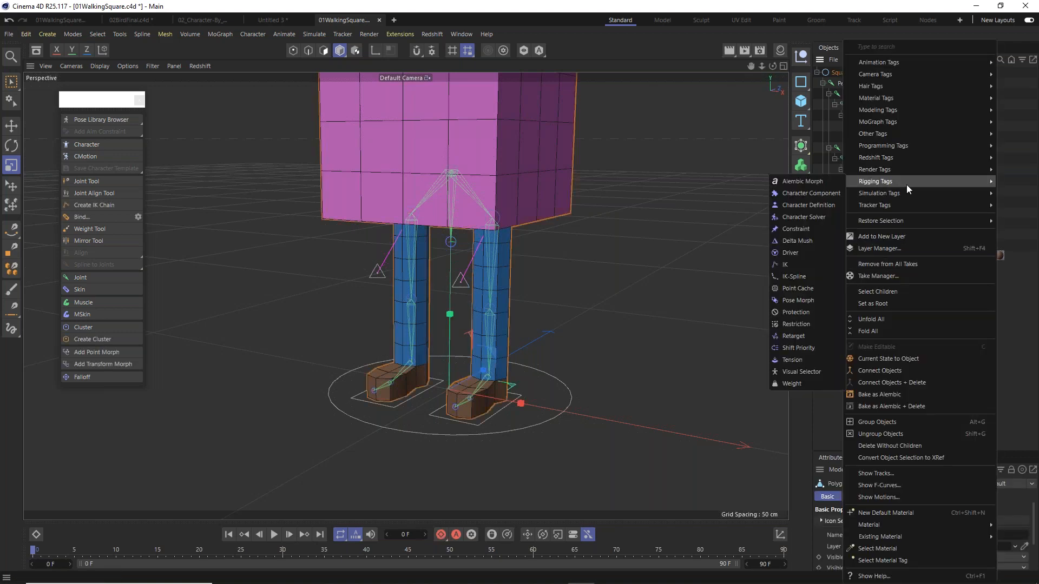
click(810, 384)
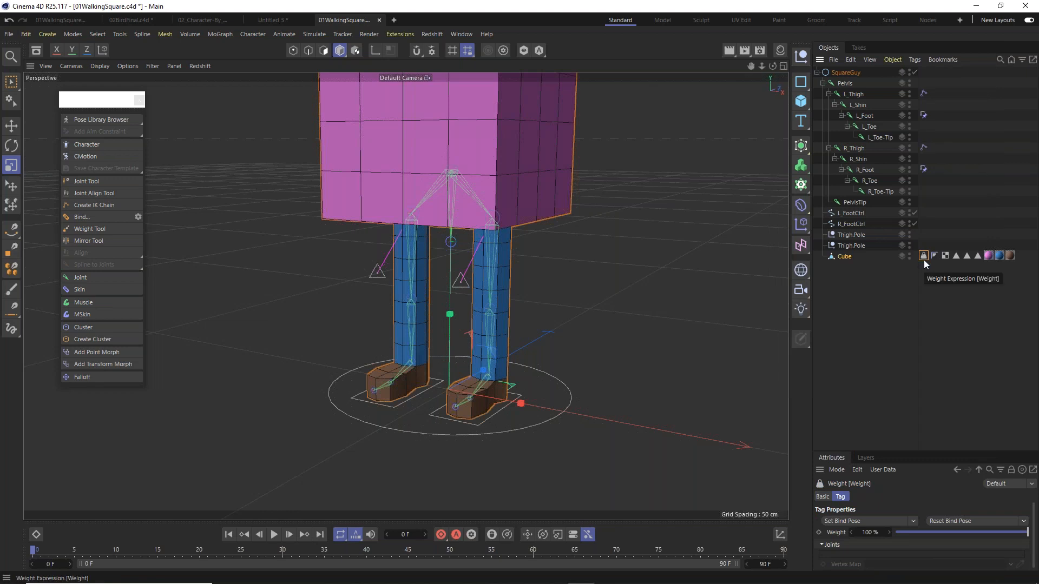
click(77, 288)
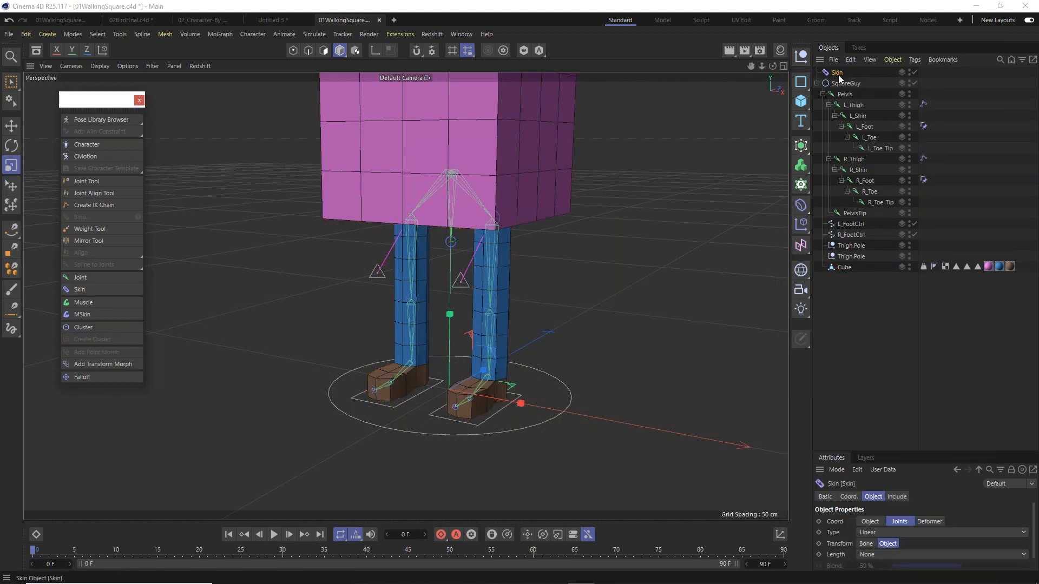
drag(839, 73, 847, 266)
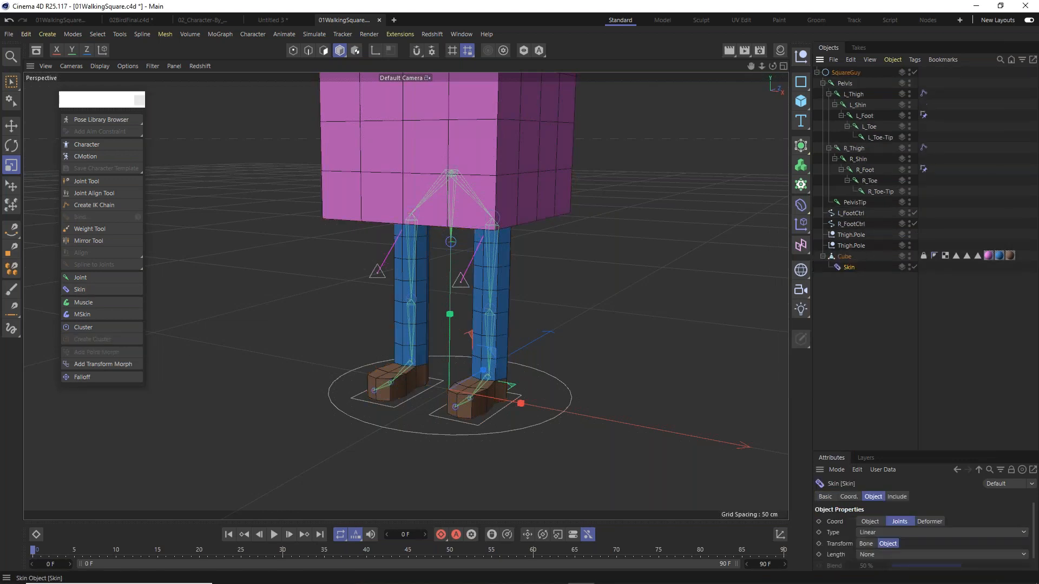
Add all joints from Pelvis through PelvisTip to the joint list of the Cube's Weight tag.
click(923, 257)
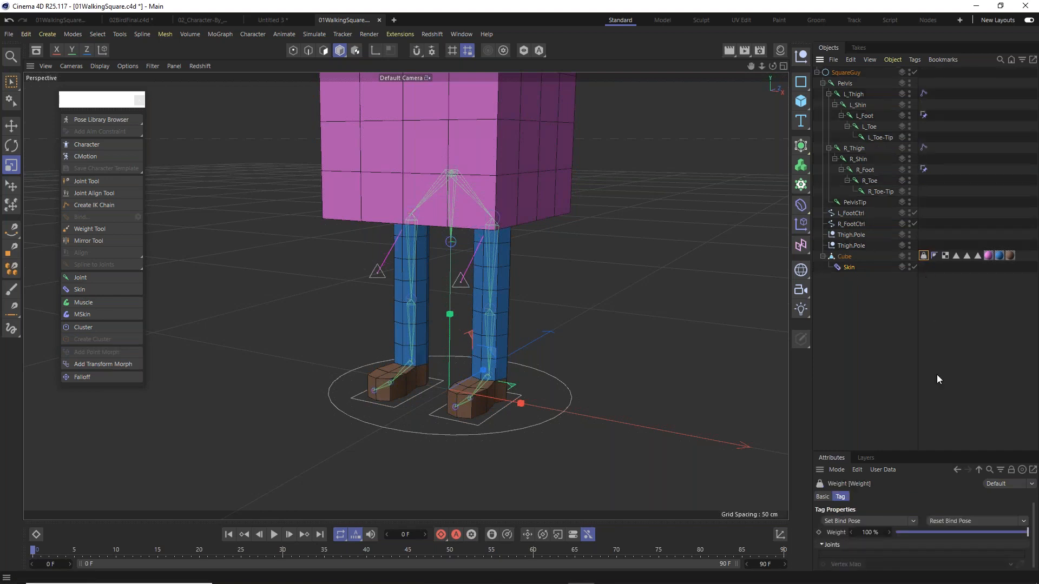
drag(915, 451, 924, 298)
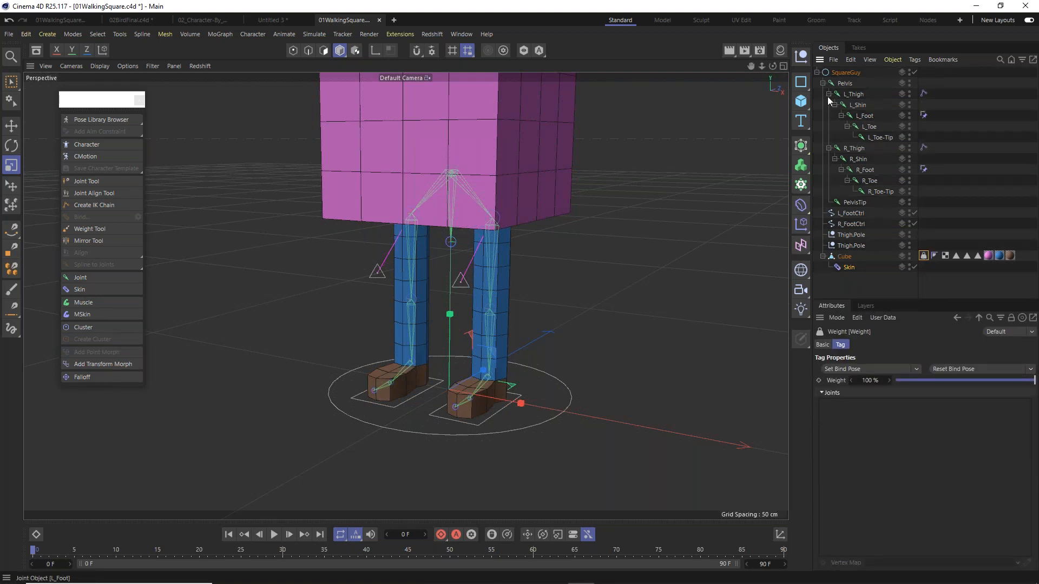
click(840, 83)
shift+click(856, 202)
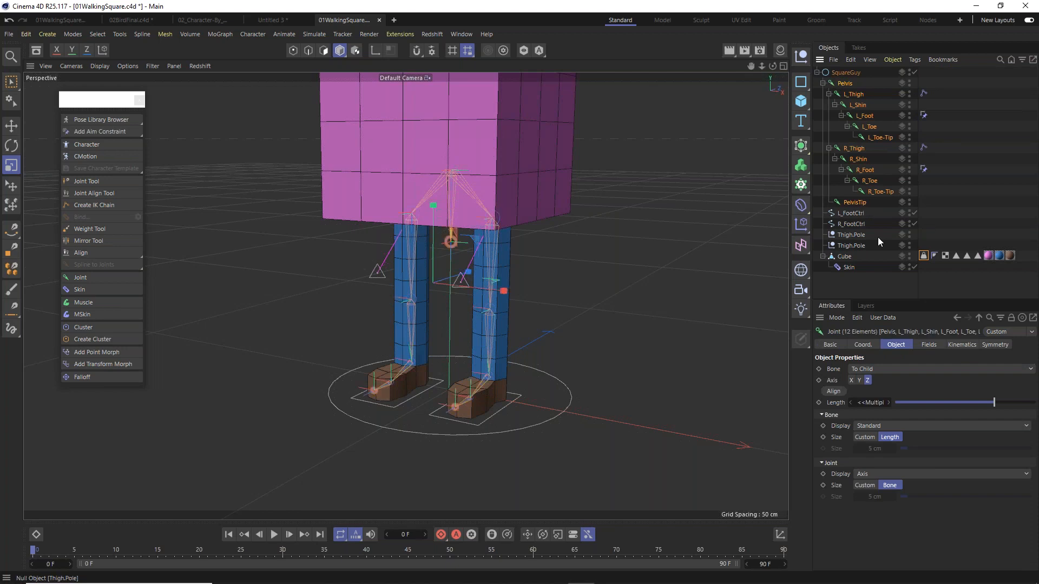
click(923, 256)
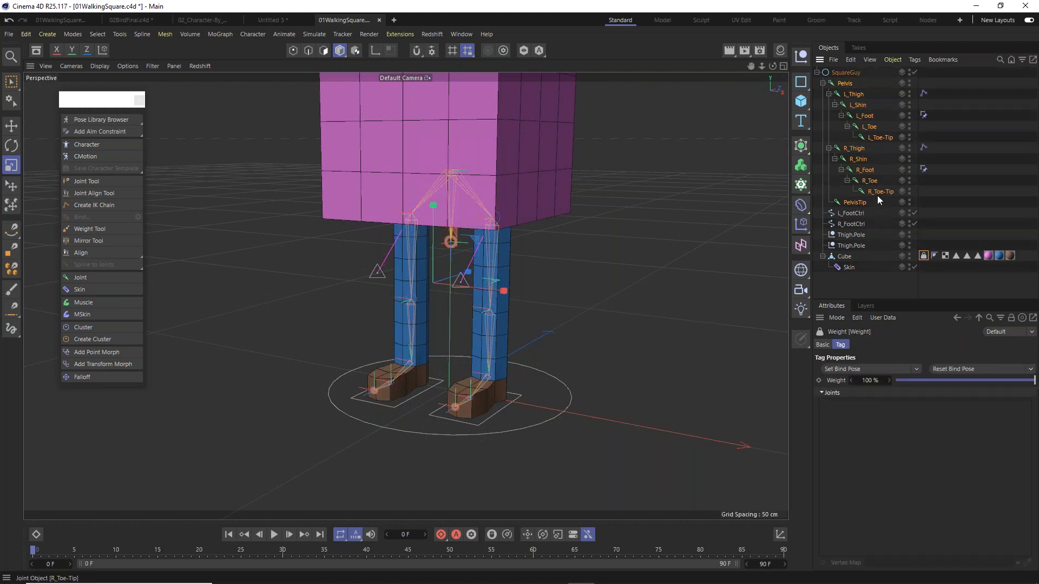
drag(883, 196, 888, 459)
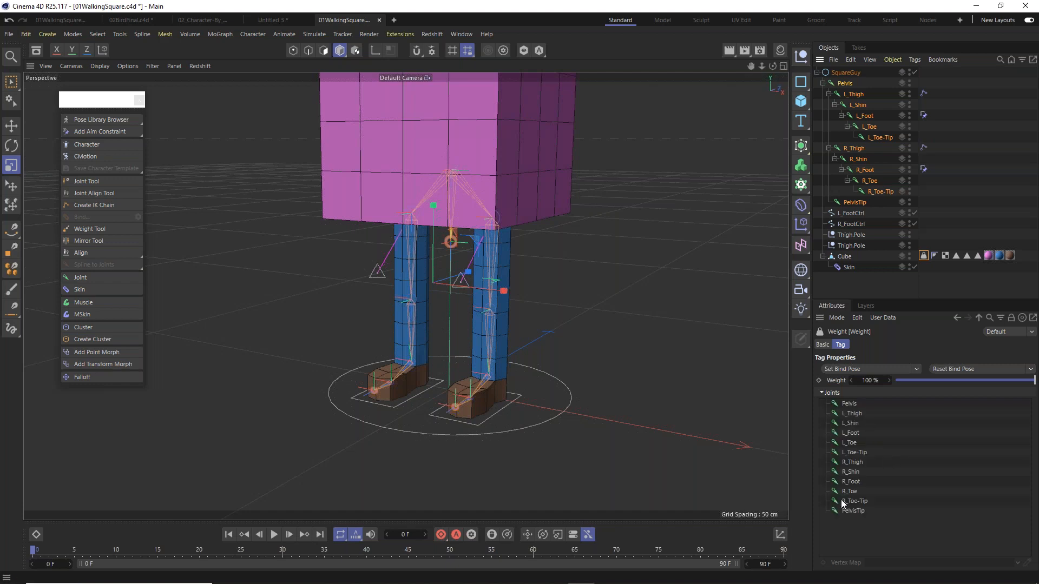
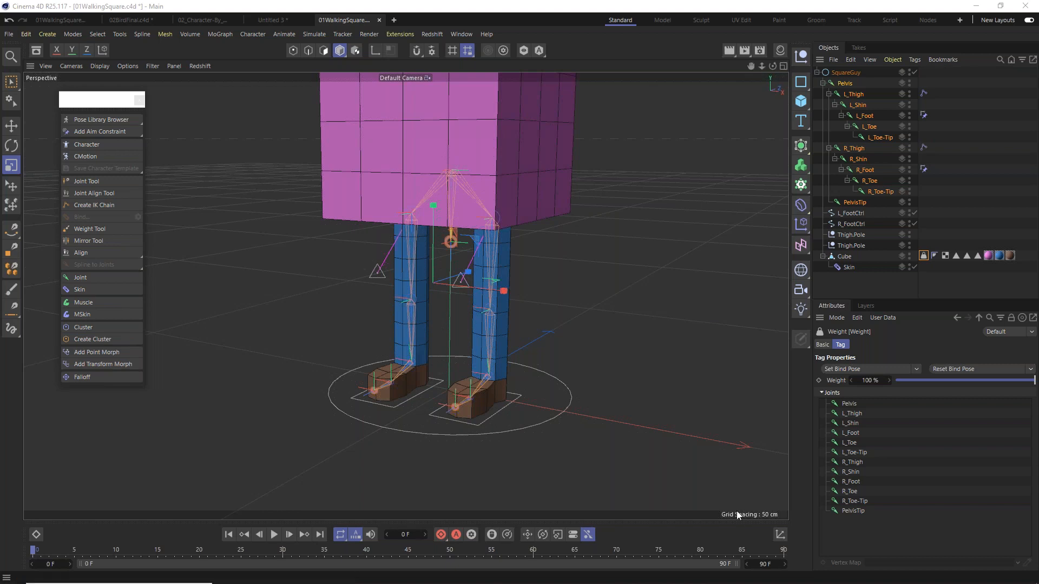
Select the Cube mesh and display the character in the Front view.
click(505, 323)
key(F2)
key(F3)
key(F4)
scroll(546, 312, down, 3)
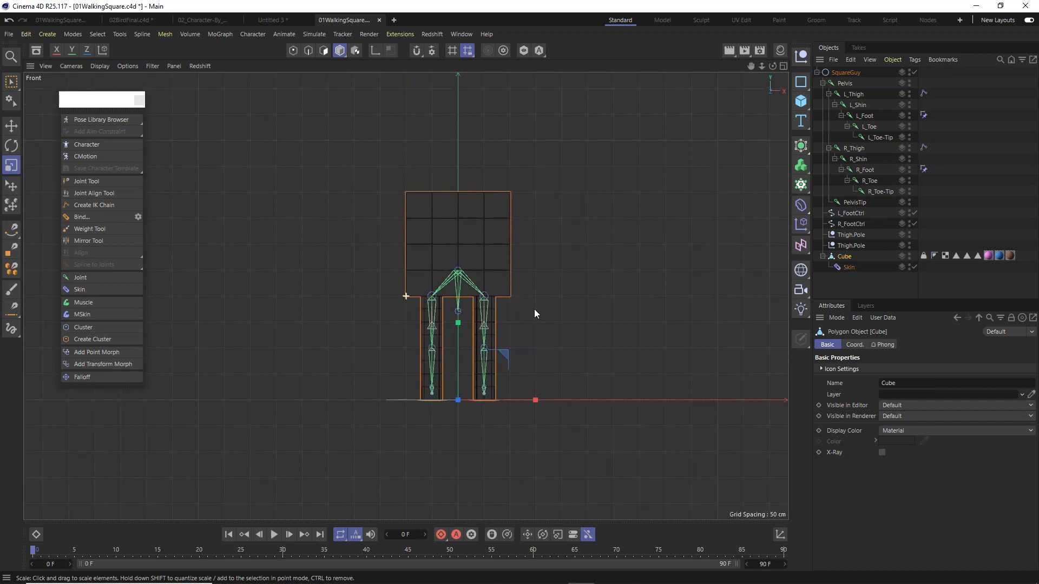
alt+middle_drag(535, 310, 573, 274)
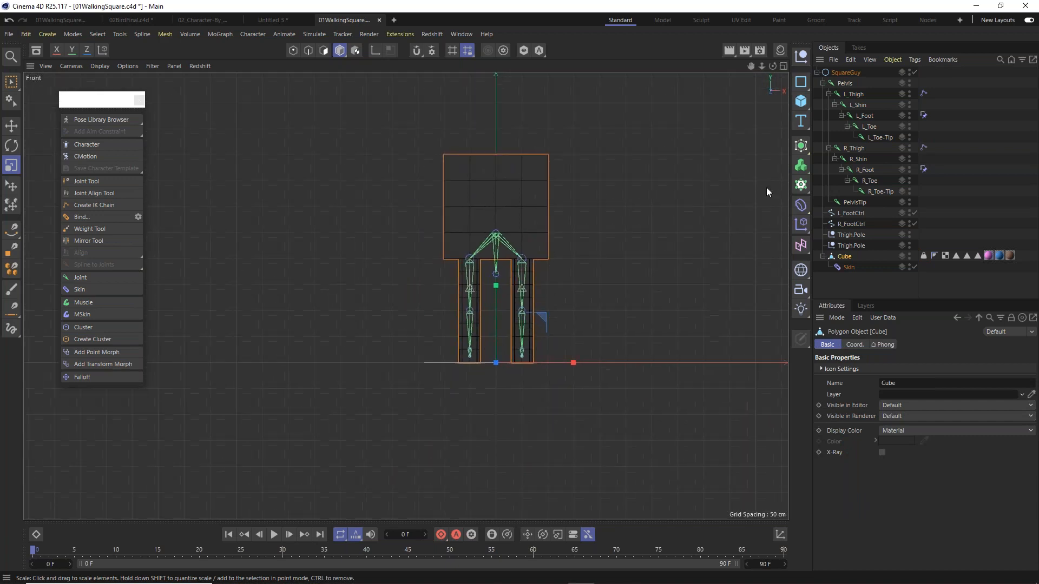
Open the Weight Manager docked beside the viewport, and show only its Commands and Joints sections.
click(163, 35)
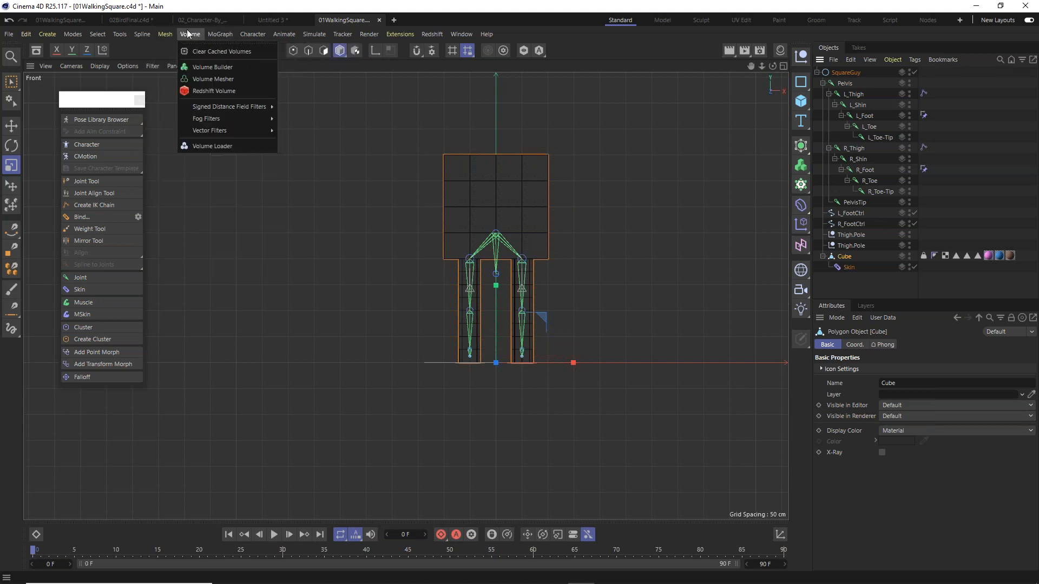
mouse_move(263, 33)
mouse_move(265, 54)
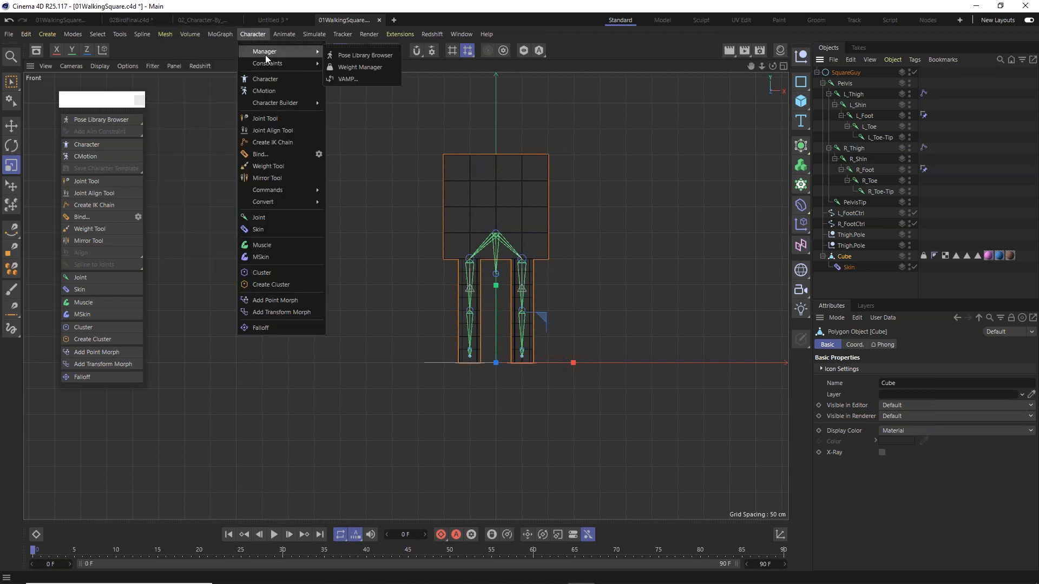
click(379, 69)
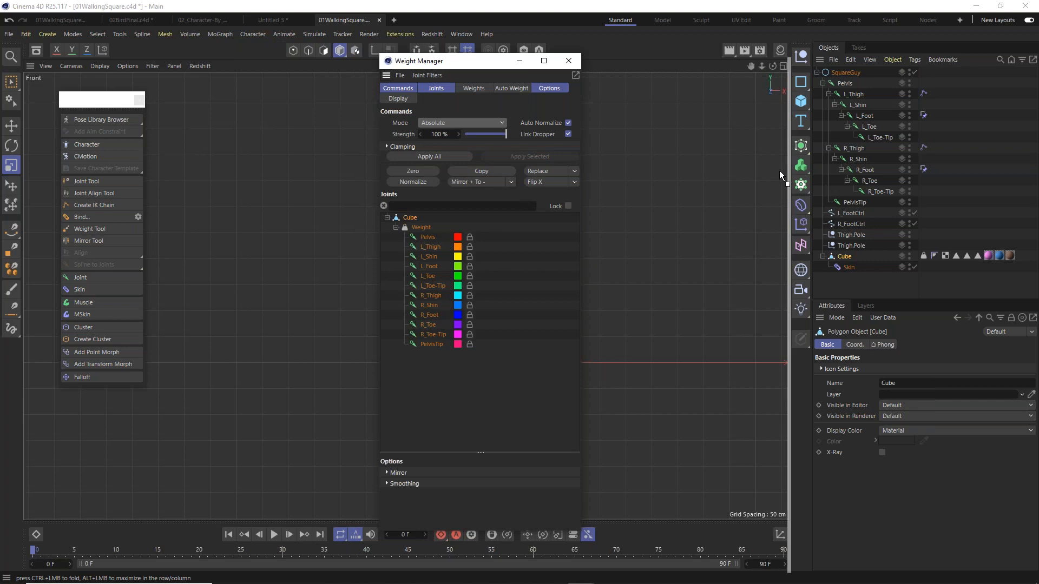
drag(779, 171, 770, 170)
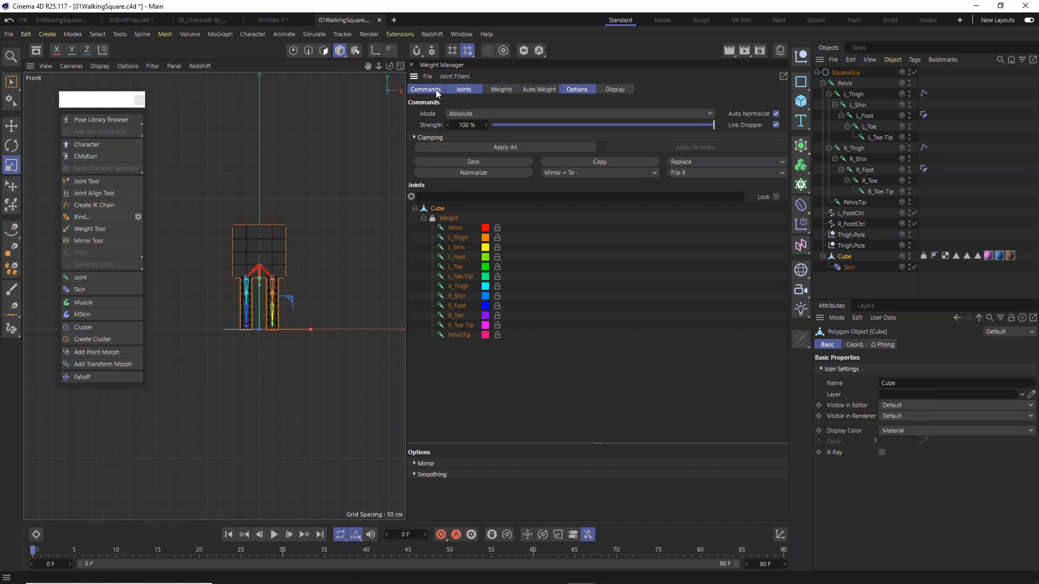
click(464, 92)
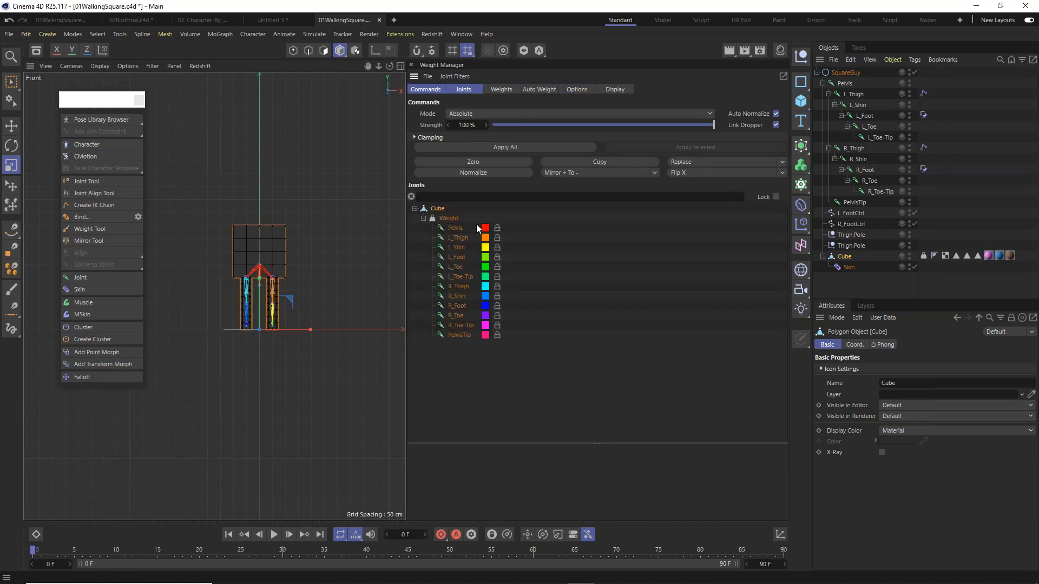
drag(407, 334, 580, 334)
scroll(354, 257, up, 4)
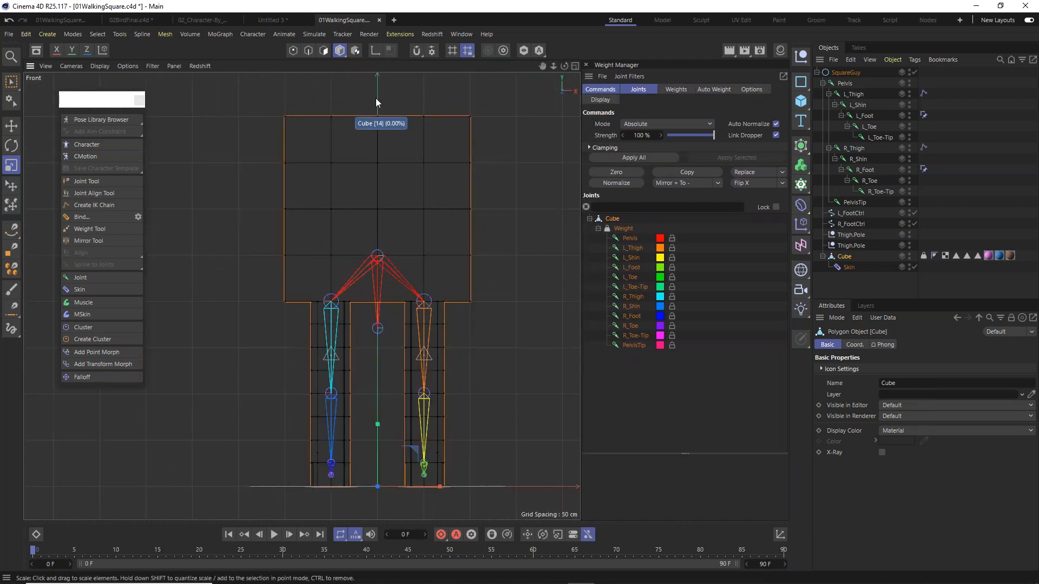
Select the body box's points in the Front view, including its lower corners and the middle of its lower edge between the legs.
click(293, 51)
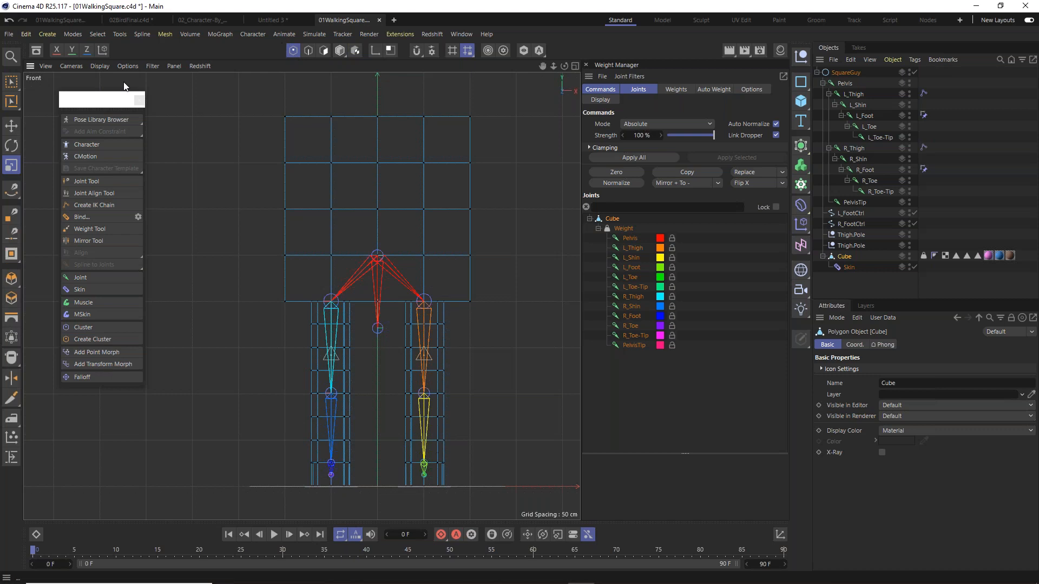
click(11, 81)
drag(241, 96, 535, 271)
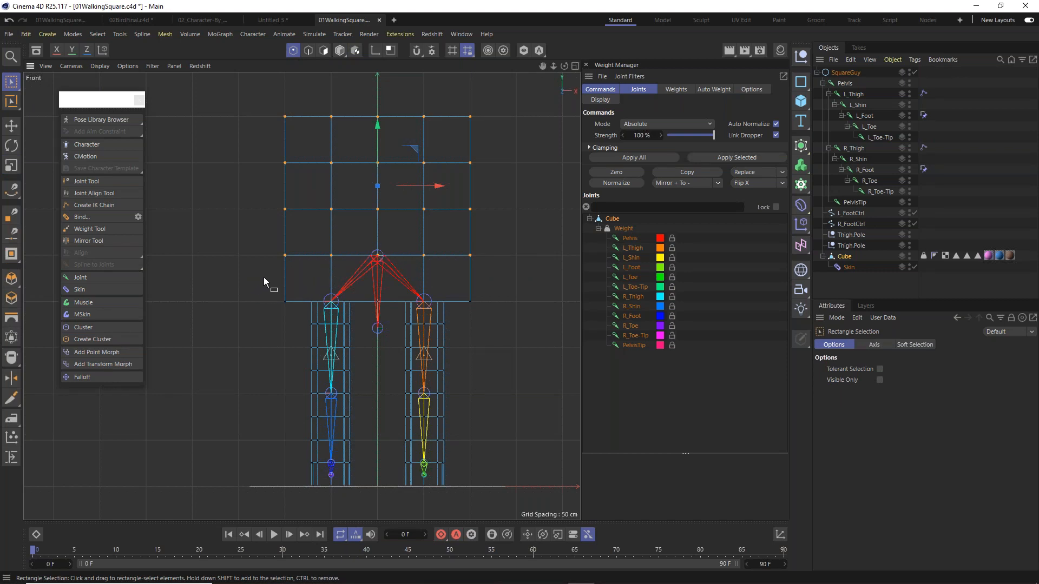
shift+drag(265, 279, 303, 335)
shift+drag(367, 289, 392, 352)
shift+drag(459, 290, 499, 356)
In the Perspective view, add the remaining points on the body box's underside around the legs to the point selection.
key(F1)
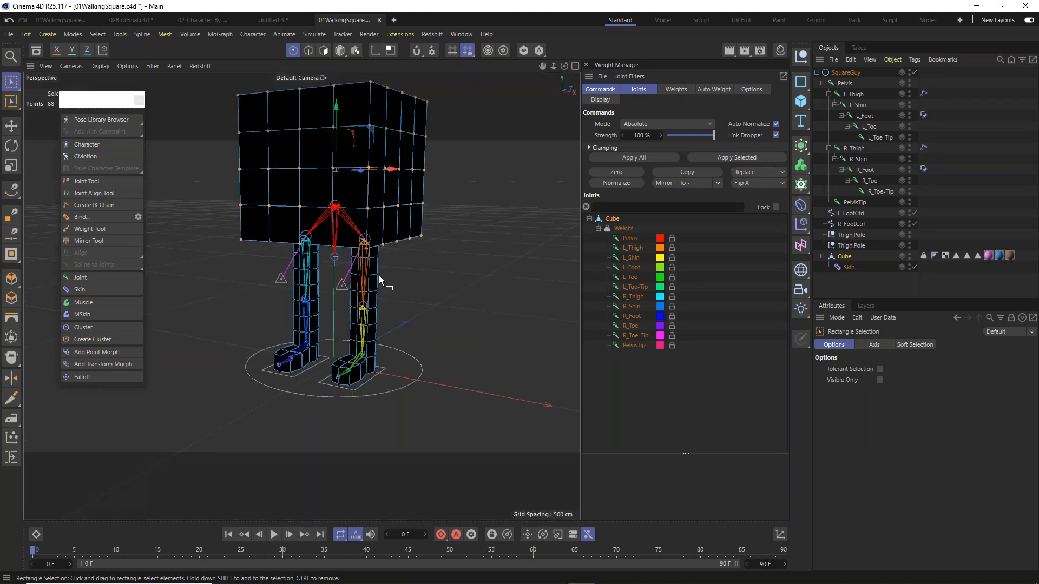
alt+drag(357, 257, 331, 184)
scroll(330, 184, up, 5)
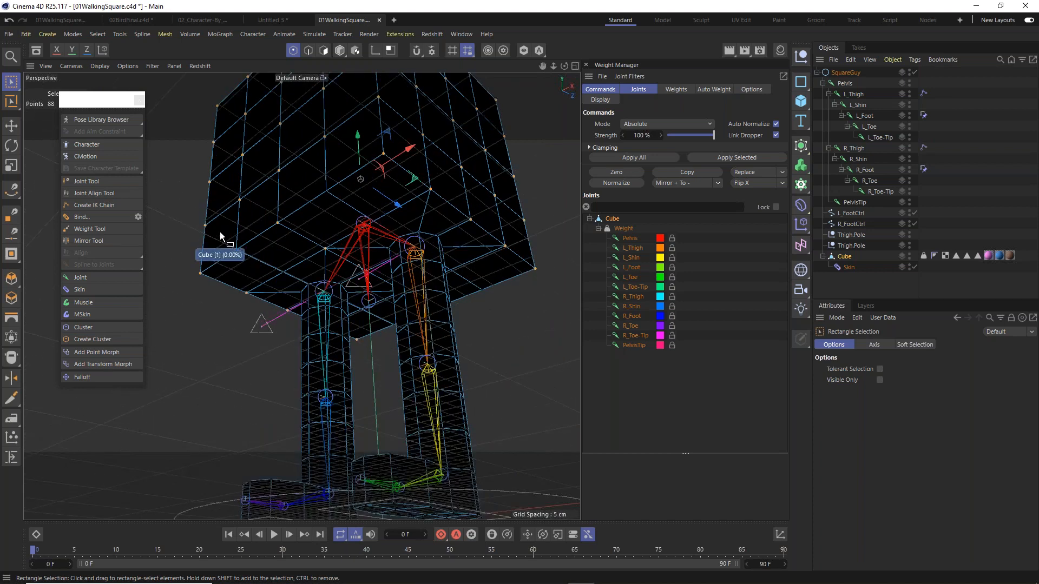
shift+drag(220, 232, 295, 289)
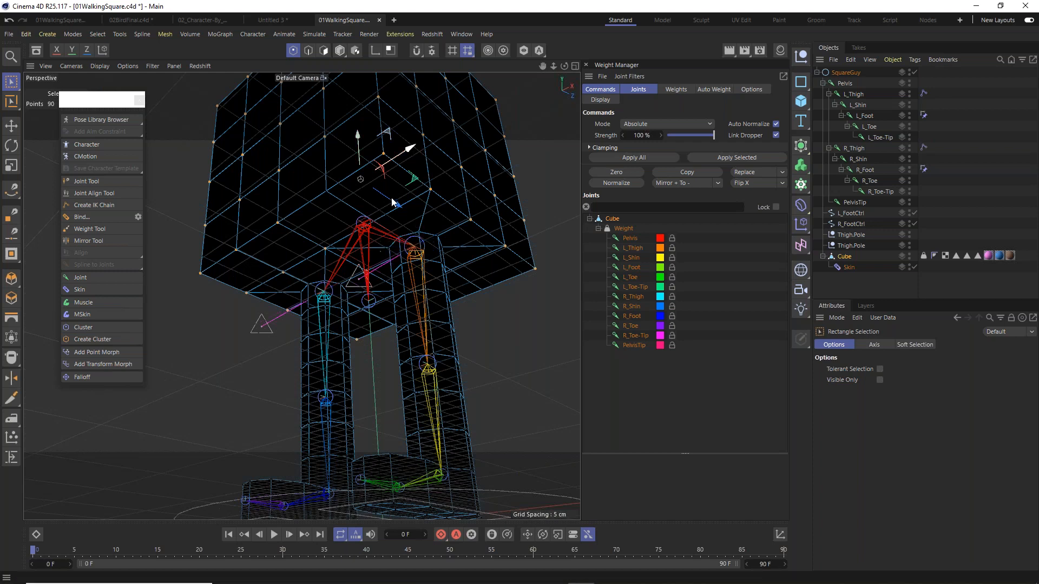
shift+drag(312, 172, 395, 246)
alt+drag(475, 241, 323, 242)
shift+drag(363, 205, 310, 210)
shift+drag(463, 316, 411, 307)
scroll(412, 305, down, 5)
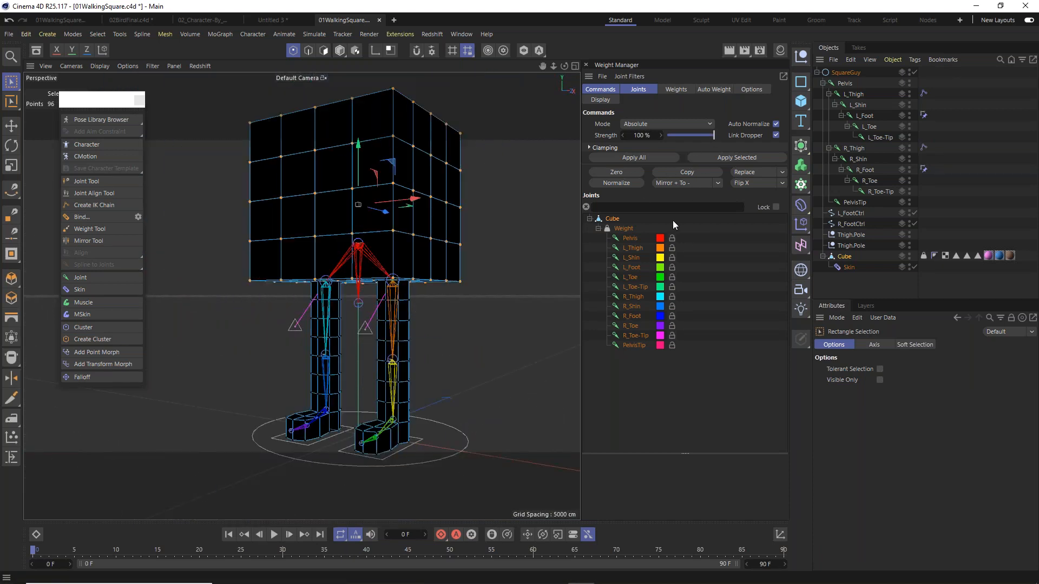
Assign the selected body points to the Pelvis joint with Absolute mode at 100% strength.
click(627, 238)
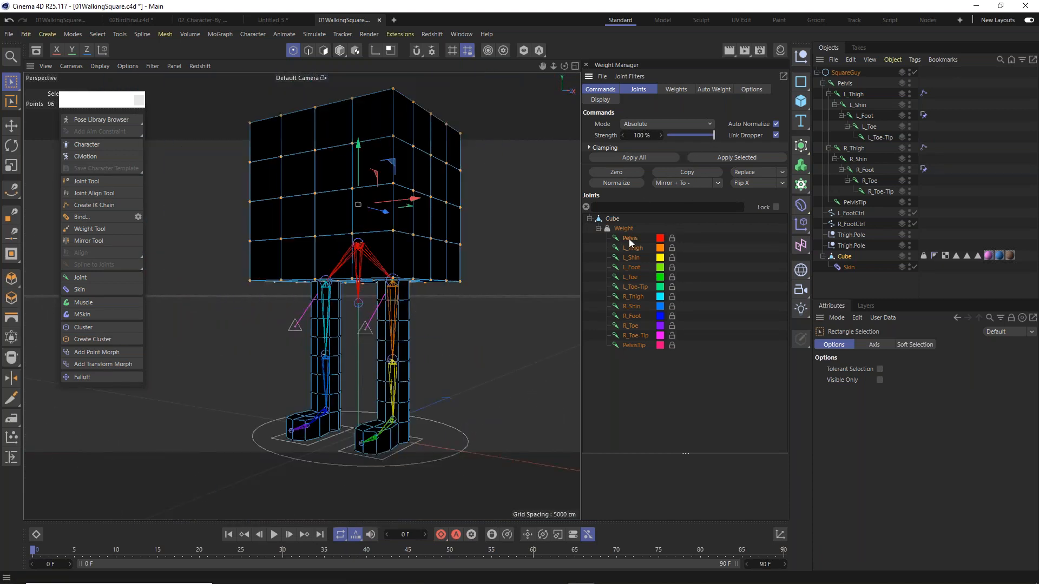
click(743, 157)
alt+drag(515, 261, 432, 257)
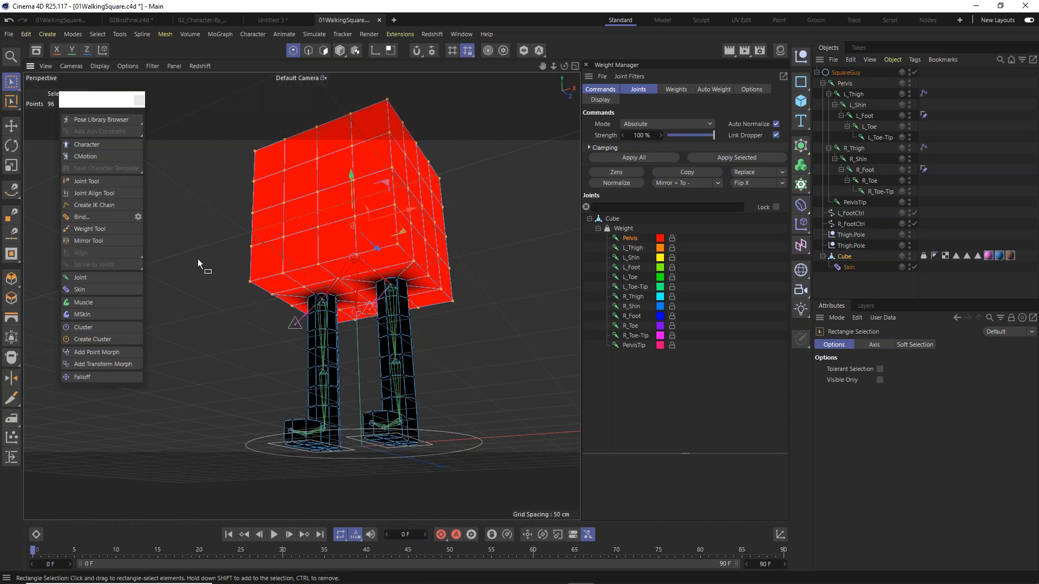
Activate the Weight Tool and enable its symmetry by Name, with L_ as the left prefix and R_ as the right prefix.
click(98, 229)
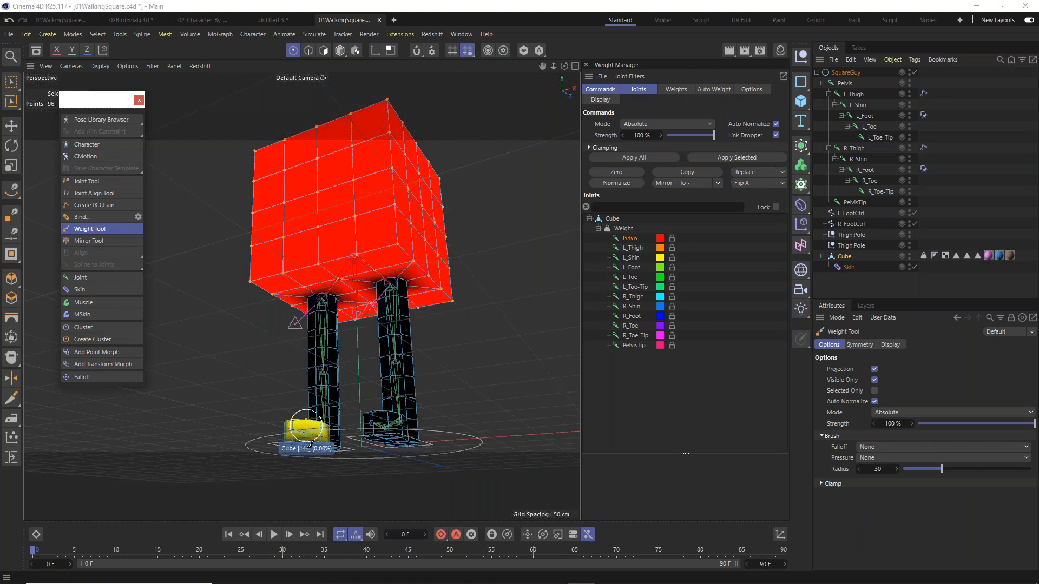
mouse_move(431, 312)
alt+mouse_down()
mouse_move(399, 338)
mouse_move(403, 299)
alt+mouse_up()
scroll(399, 337, up, 5)
scroll(399, 337, up, 1)
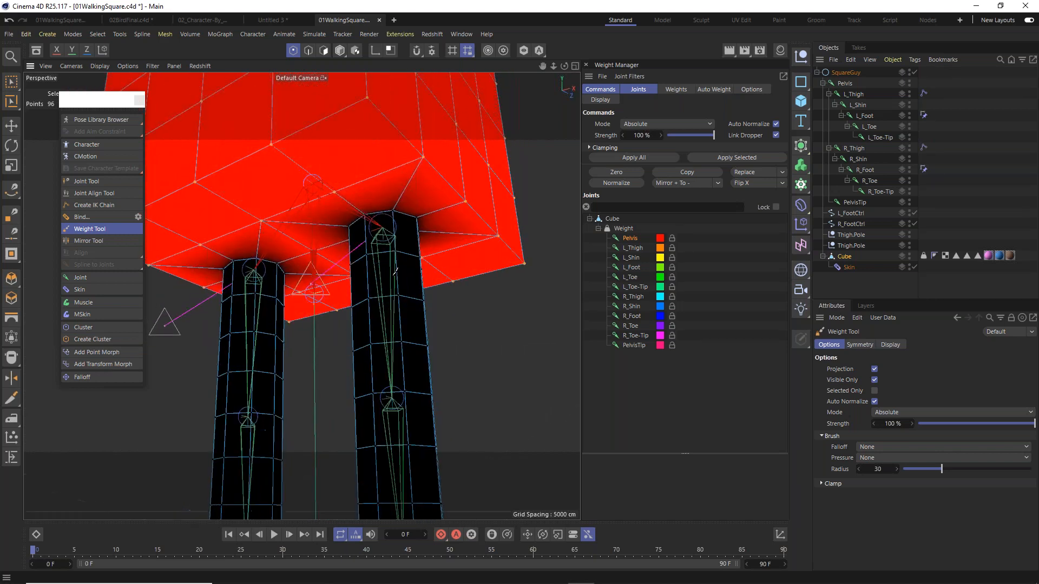
click(866, 344)
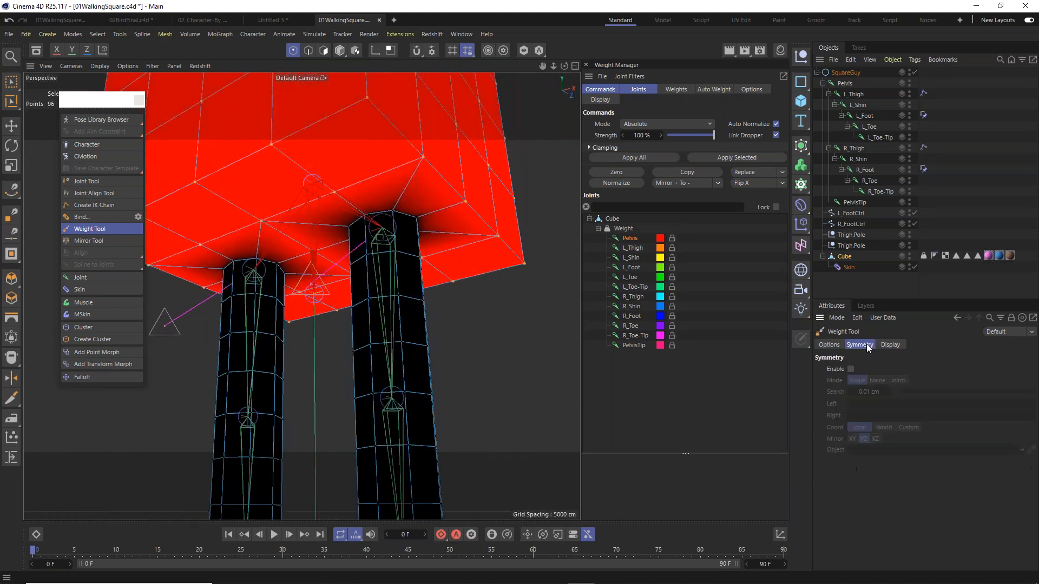
click(851, 369)
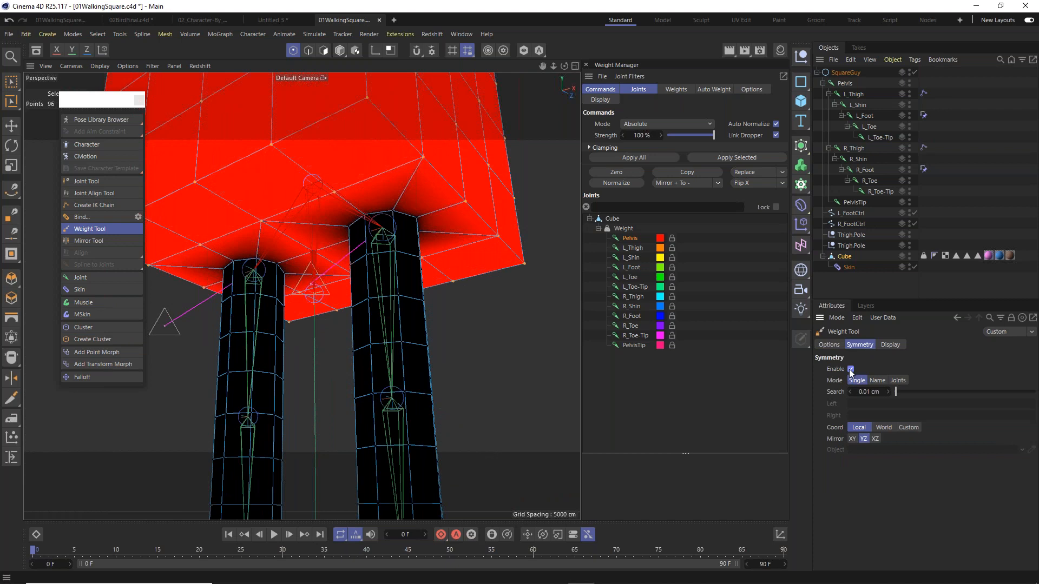
click(877, 380)
click(866, 404)
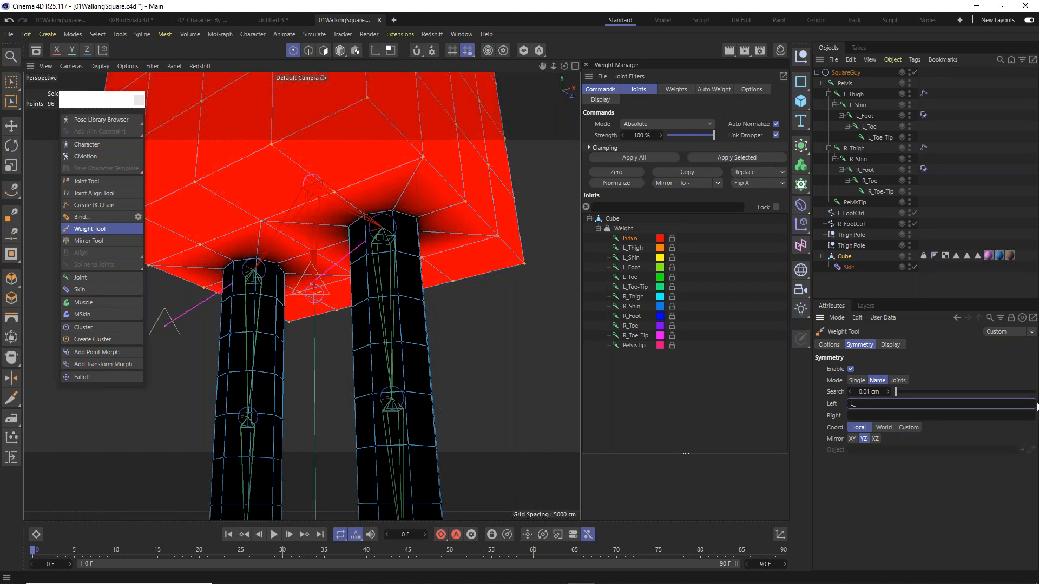
click(856, 416)
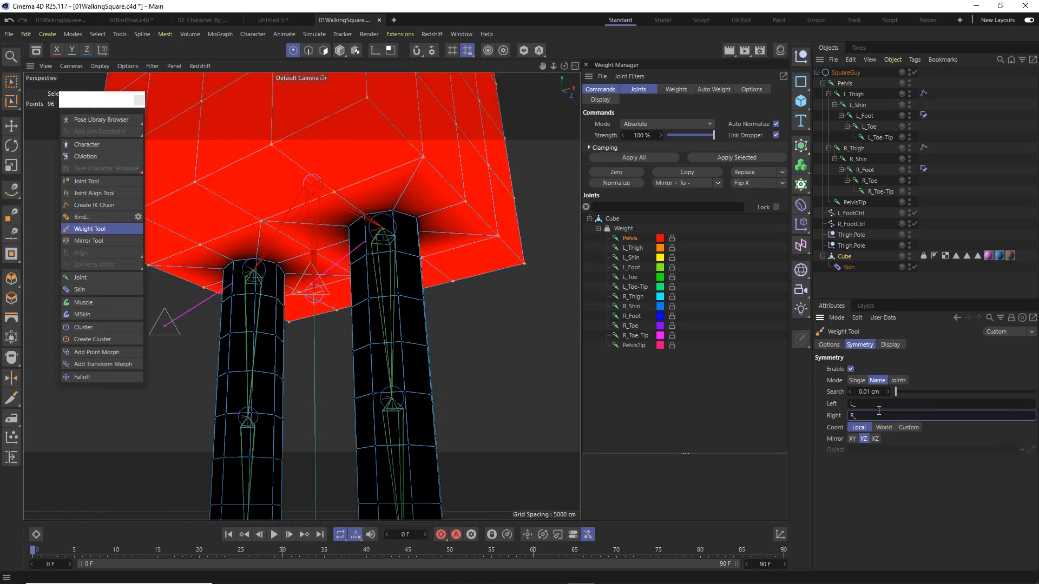
text(_)
Select the Pelvis and L_Thigh joints together and paint their shared weight around the top ring of points where the left leg meets the body.
click(631, 241)
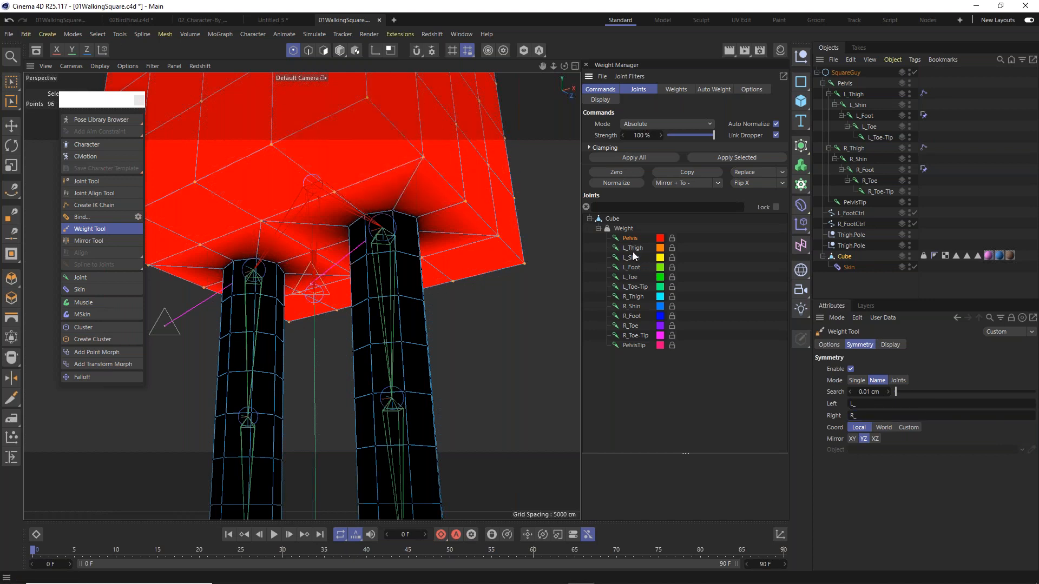
mouse_move(424, 239)
alt+mouse_down()
mouse_move(455, 262)
mouse_move(322, 253)
alt+mouse_up()
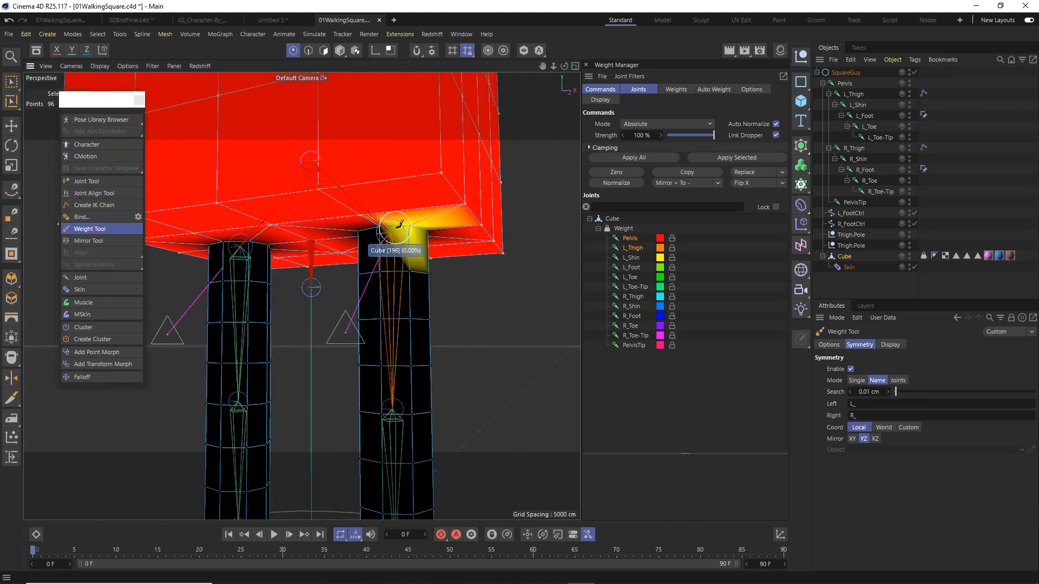
scroll(407, 248, up, 5)
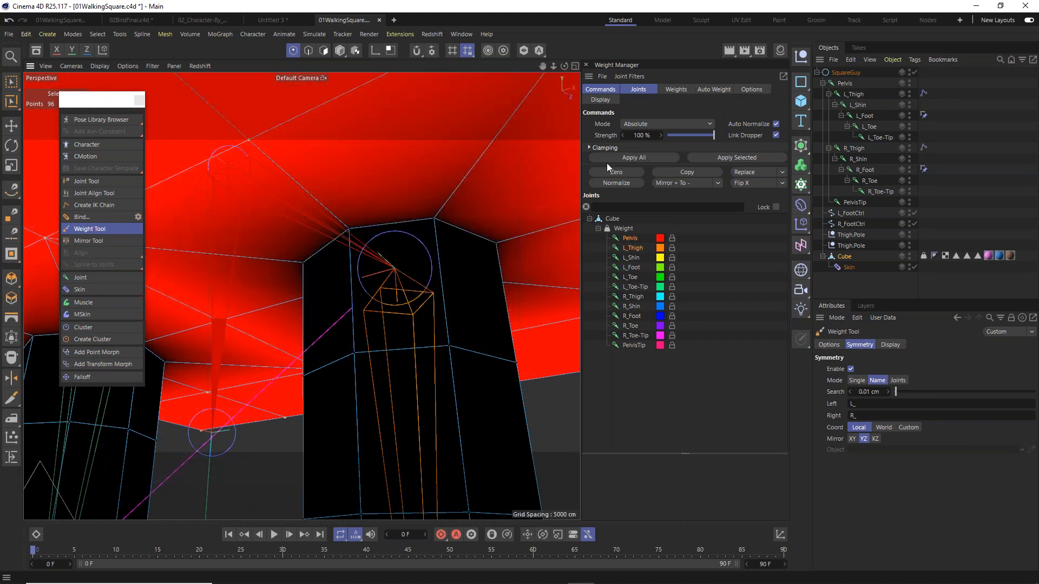
mouse_move(349, 245)
mouse_down()
mouse_move(307, 273)
mouse_move(359, 227)
mouse_move(499, 235)
mouse_up()
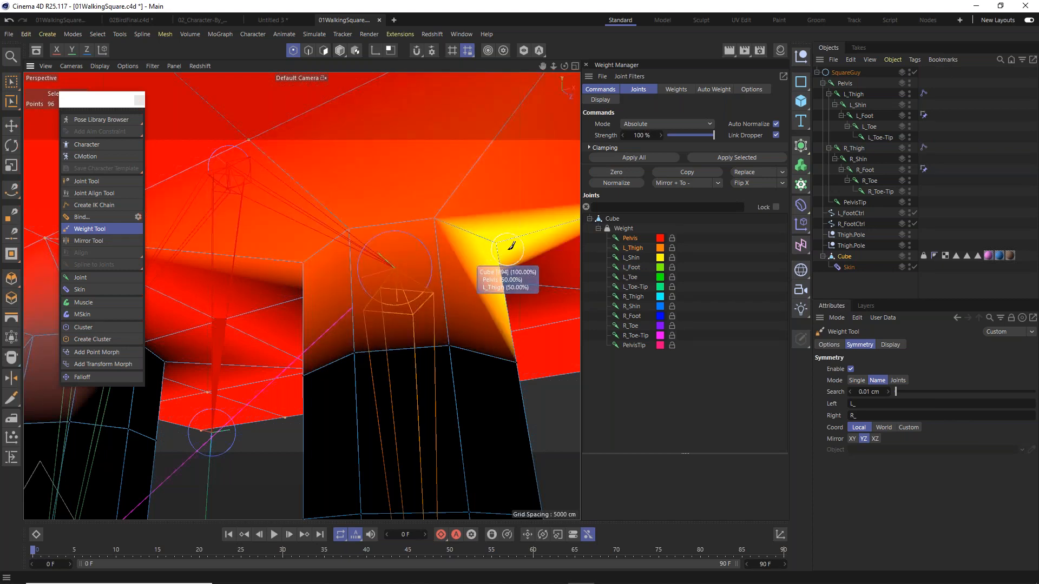
alt+drag(512, 247, 352, 306)
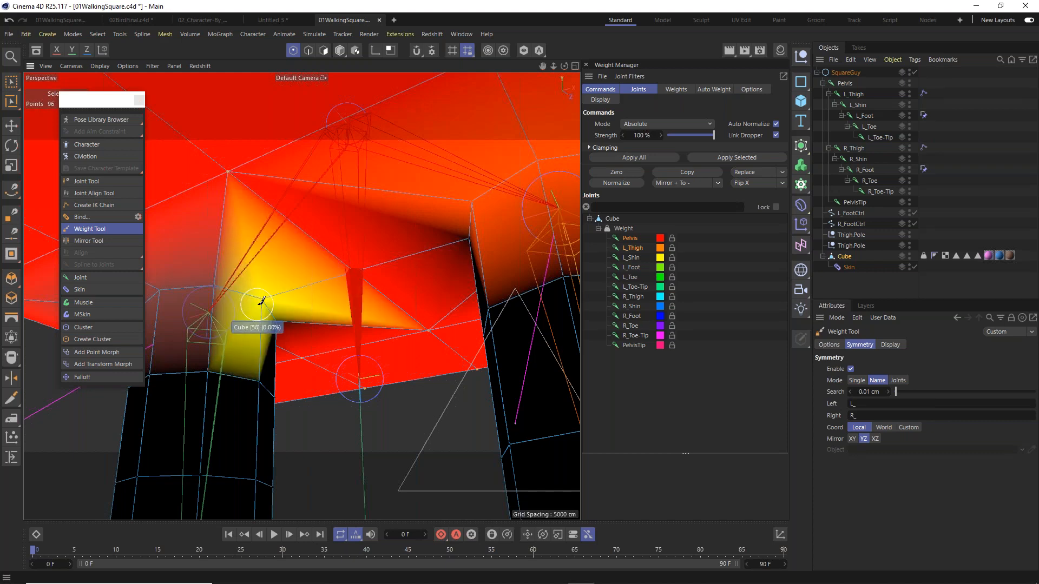
alt+drag(291, 286, 316, 310)
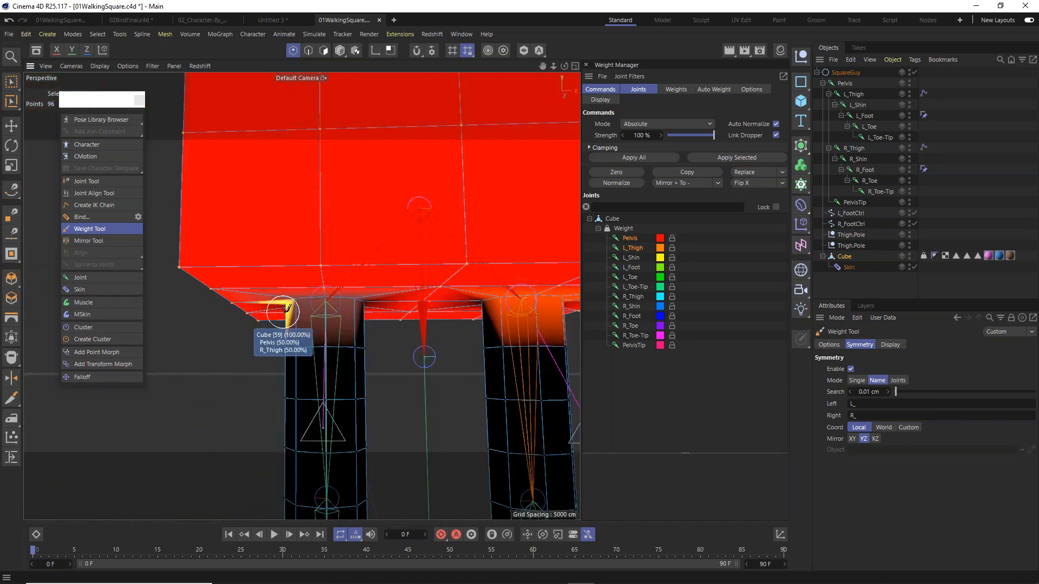
scroll(319, 309, up, 5)
scroll(325, 311, up, 1)
alt+drag(325, 312, 287, 306)
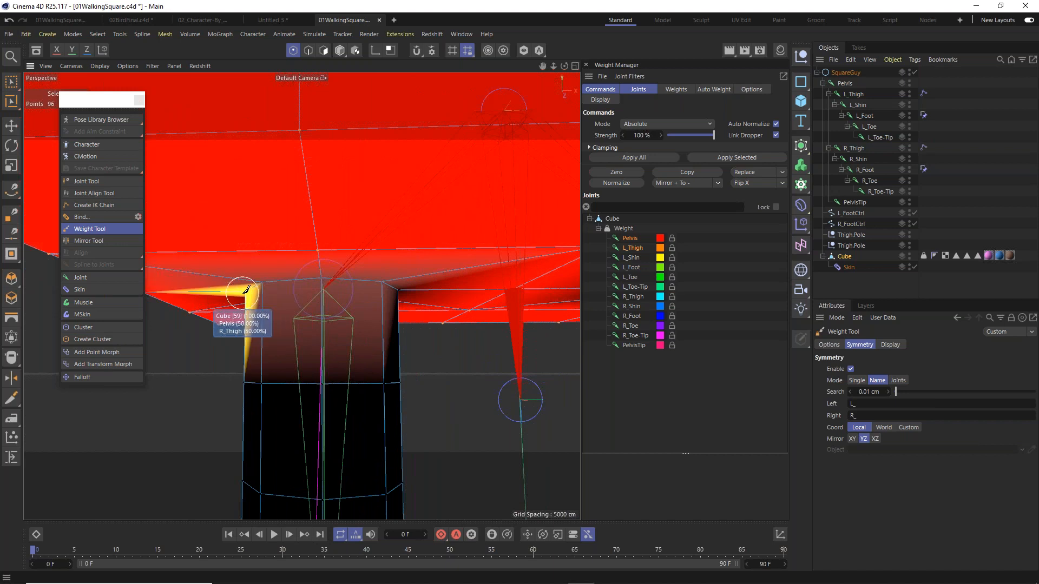
alt+middle_drag(502, 292, 212, 297)
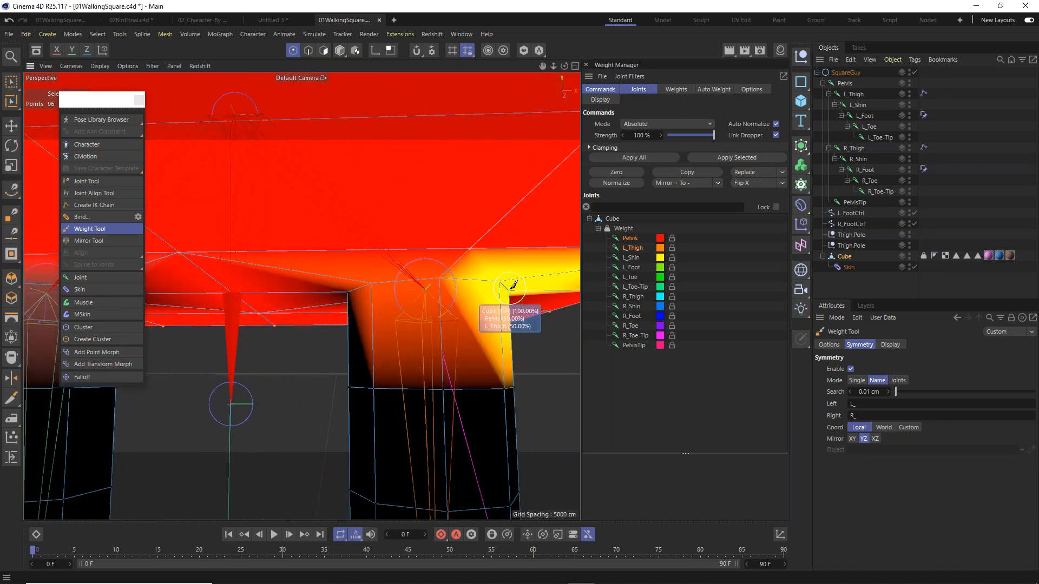
mouse_move(482, 289)
alt+mouse_down()
mouse_move(440, 293)
mouse_move(499, 267)
mouse_move(440, 295)
mouse_move(293, 298)
mouse_move(327, 263)
mouse_move(337, 276)
mouse_move(289, 236)
mouse_move(428, 335)
mouse_move(499, 359)
mouse_move(454, 329)
alt+mouse_up()
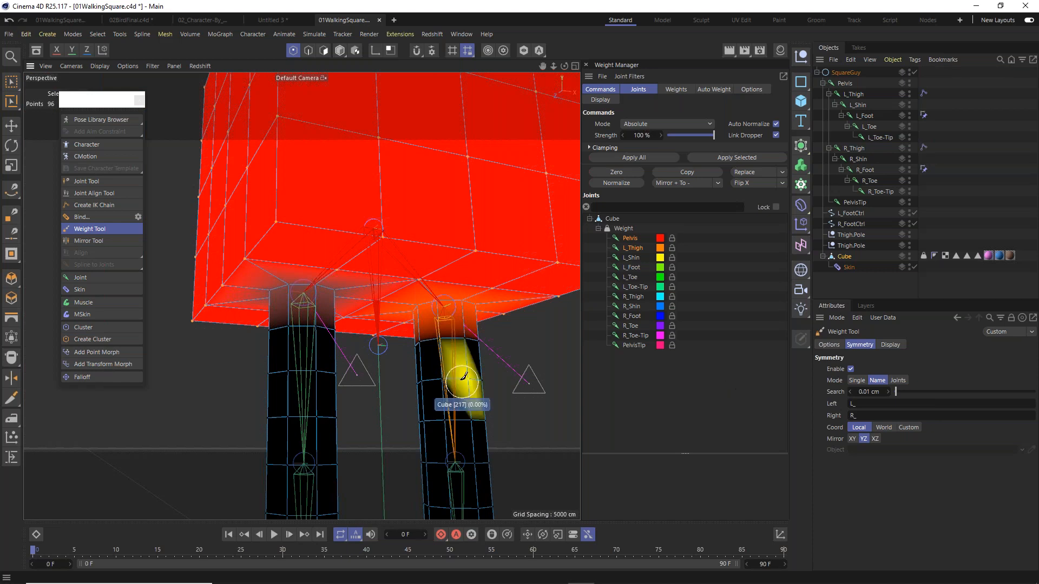
alt+drag(441, 371, 435, 390)
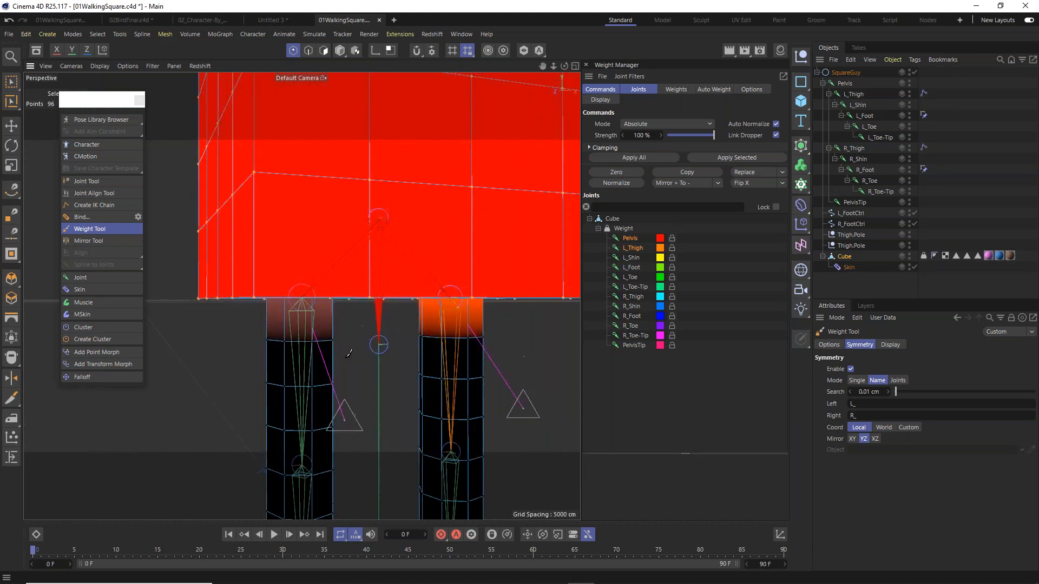
Select only the L_Thigh joint and paint its weight at 100% on the ring of points just below the top of the left leg.
click(641, 250)
alt+drag(509, 387, 440, 308)
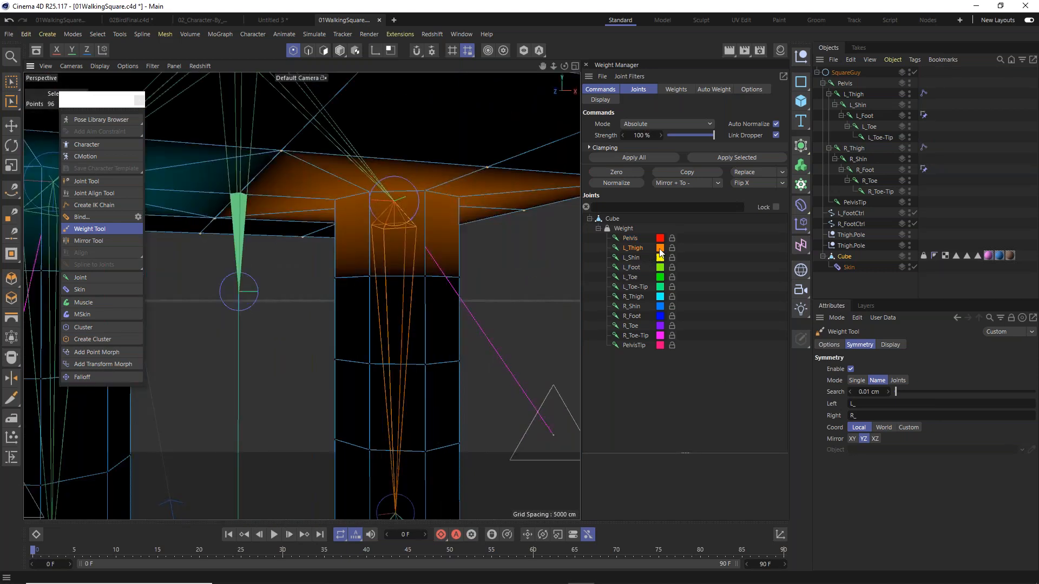
alt+middle_drag(444, 300, 475, 329)
scroll(475, 329, up, 1)
mouse_move(349, 299)
mouse_down()
mouse_move(483, 313)
mouse_move(301, 297)
mouse_move(219, 313)
mouse_move(329, 298)
mouse_move(322, 304)
mouse_move(404, 361)
mouse_move(445, 358)
mouse_up()
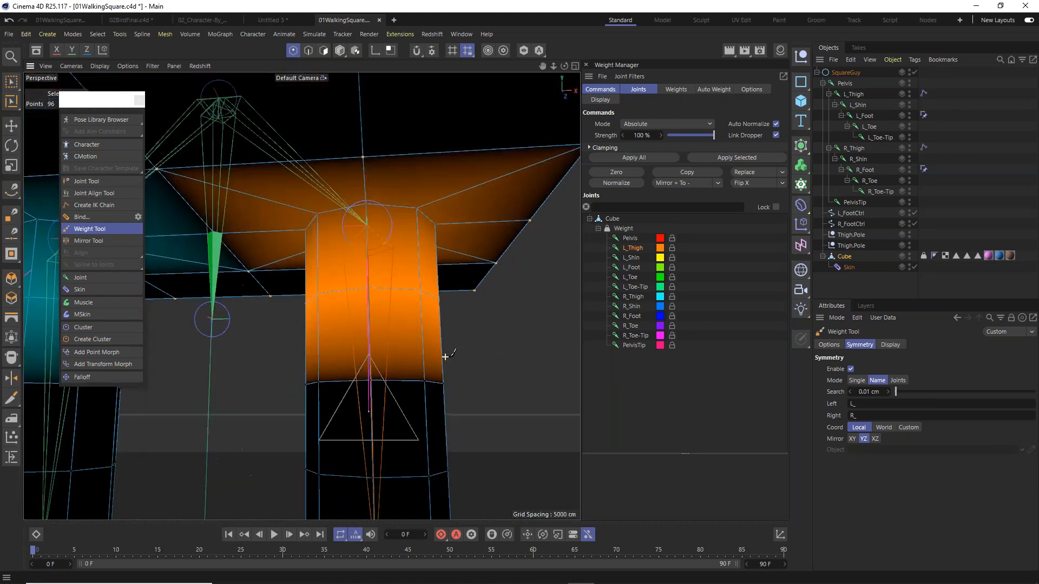
scroll(444, 357, down, 6)
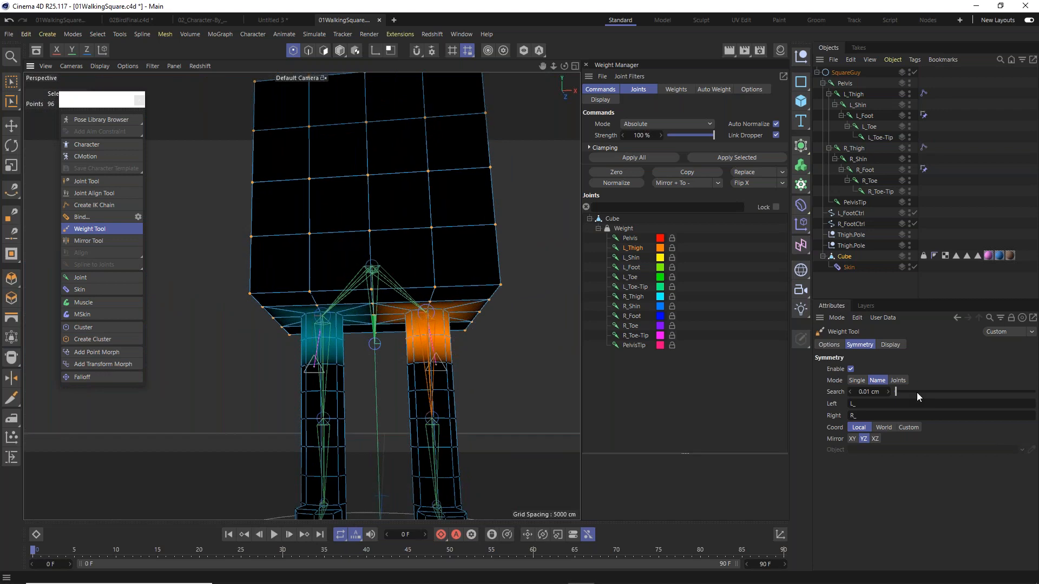
Turn off Visible Only for the Weight Tool so the brush also reaches hidden points.
click(836, 344)
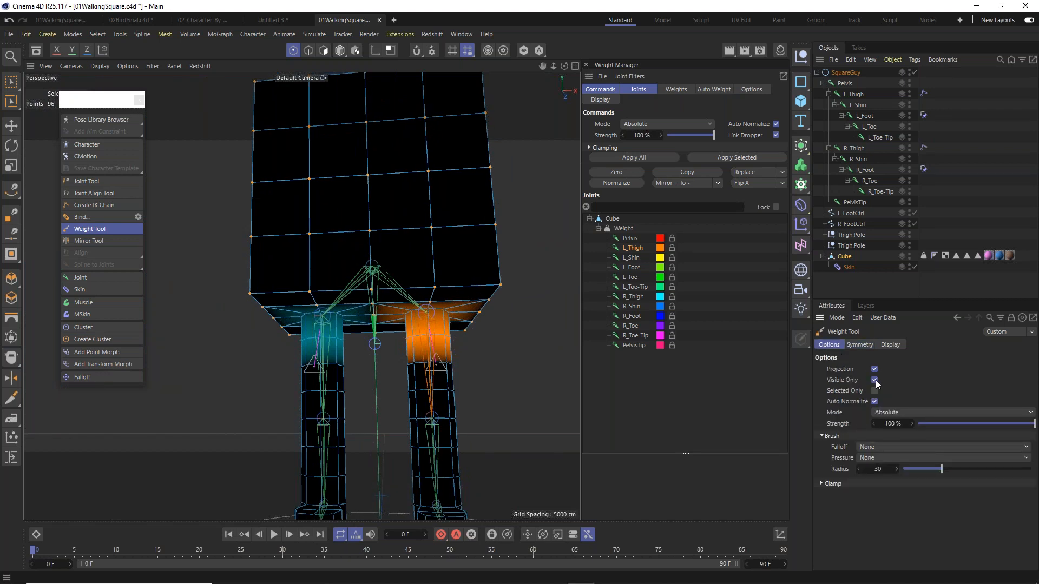
mouse_move(396, 389)
alt+mouse_down()
mouse_move(373, 319)
mouse_move(468, 334)
alt+mouse_up()
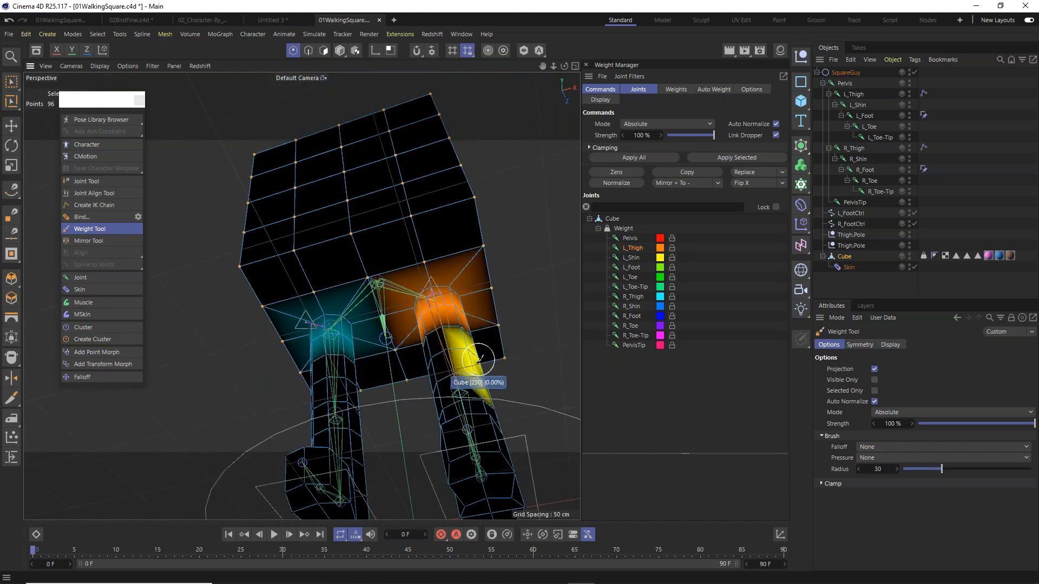
Try painting L_Thigh weight through the upper part of the left leg, and undo the strokes.
scroll(478, 360, up, 5)
mouse_move(402, 316)
mouse_down()
mouse_move(420, 292)
mouse_move(443, 311)
mouse_up()
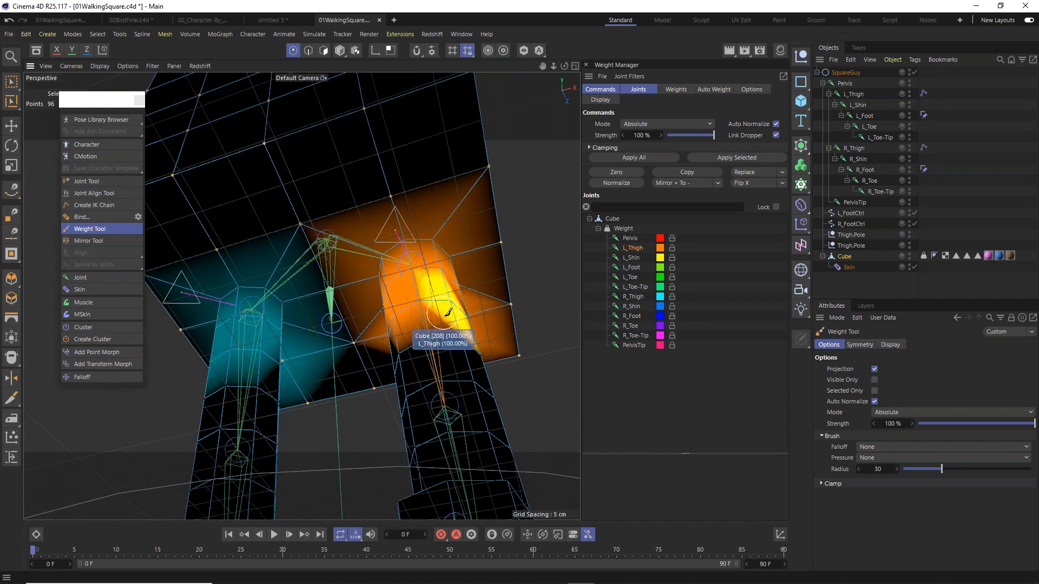
mouse_move(461, 327)
alt+mouse_down()
mouse_move(442, 325)
mouse_move(457, 338)
mouse_move(404, 319)
mouse_move(450, 308)
mouse_move(406, 297)
mouse_move(454, 336)
mouse_move(413, 379)
alt+mouse_up()
mouse_move(440, 297)
alt+mouse_down()
mouse_move(333, 251)
mouse_move(383, 163)
mouse_move(443, 257)
mouse_move(494, 207)
alt+mouse_up()
scroll(491, 210, up, 5)
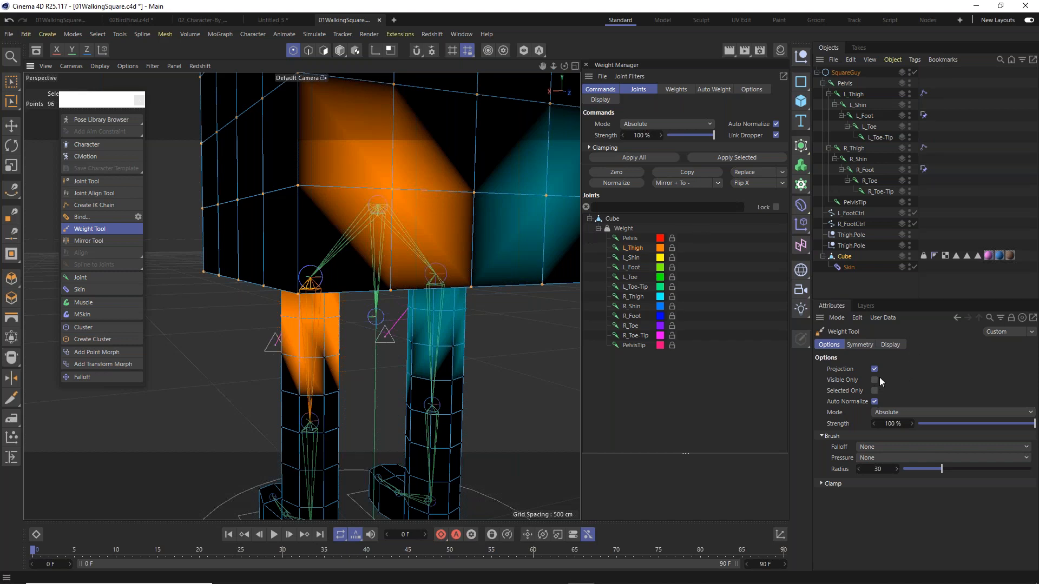
key(ctrl+z)
key(ctrl+z)
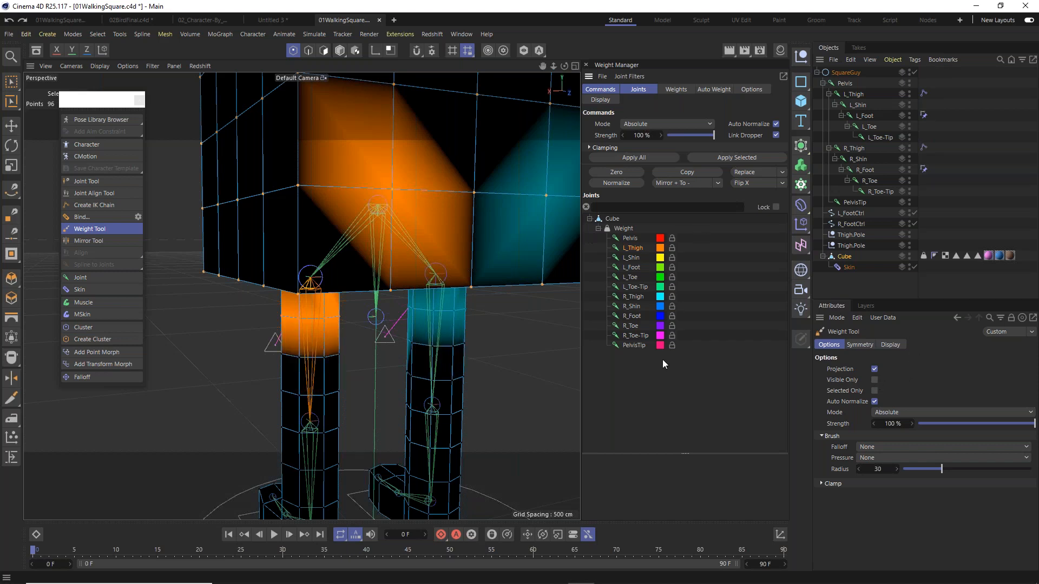
Paint L_Thigh weight at 100% across the remaining rings of the left upper leg down to just above the knee.
mouse_move(358, 227)
alt+mouse_down()
mouse_move(559, 215)
mouse_move(411, 243)
mouse_move(368, 258)
mouse_move(362, 277)
alt+mouse_up()
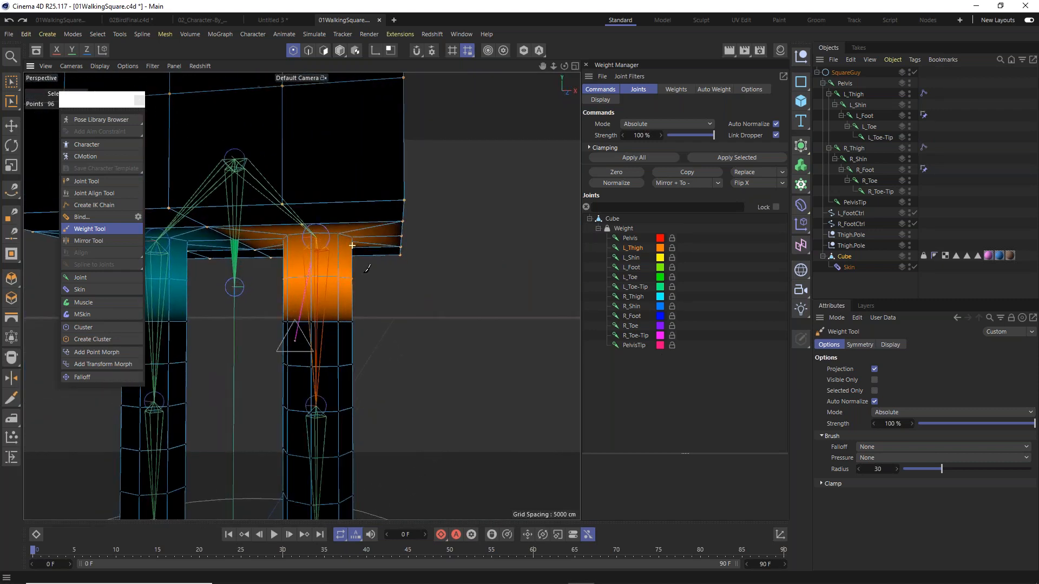
drag(273, 363, 423, 362)
mouse_move(319, 373)
alt+mouse_down()
mouse_move(118, 359)
mouse_move(352, 373)
alt+mouse_up()
drag(255, 307, 469, 330)
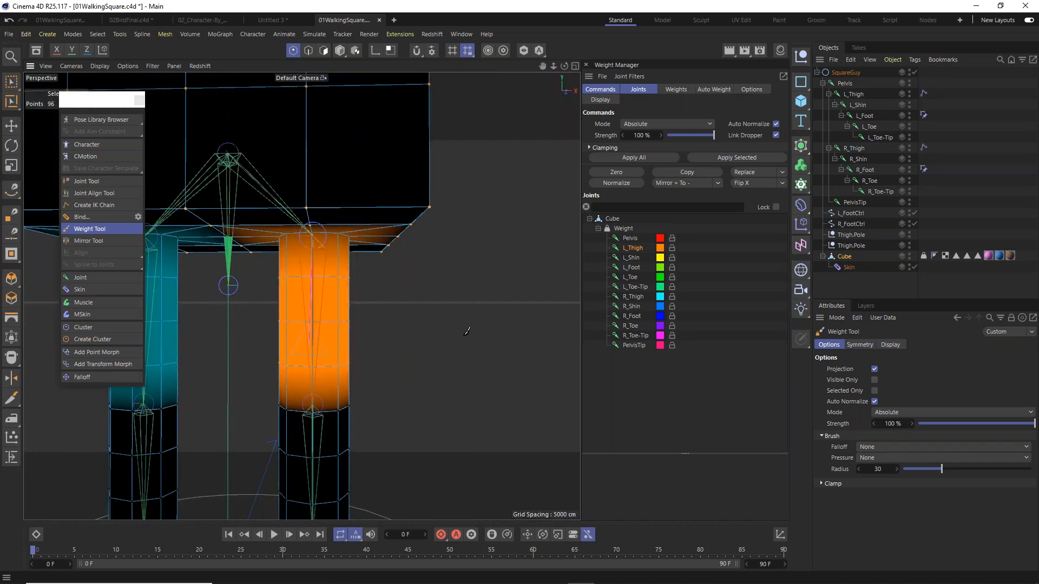
alt+drag(328, 339, 271, 323)
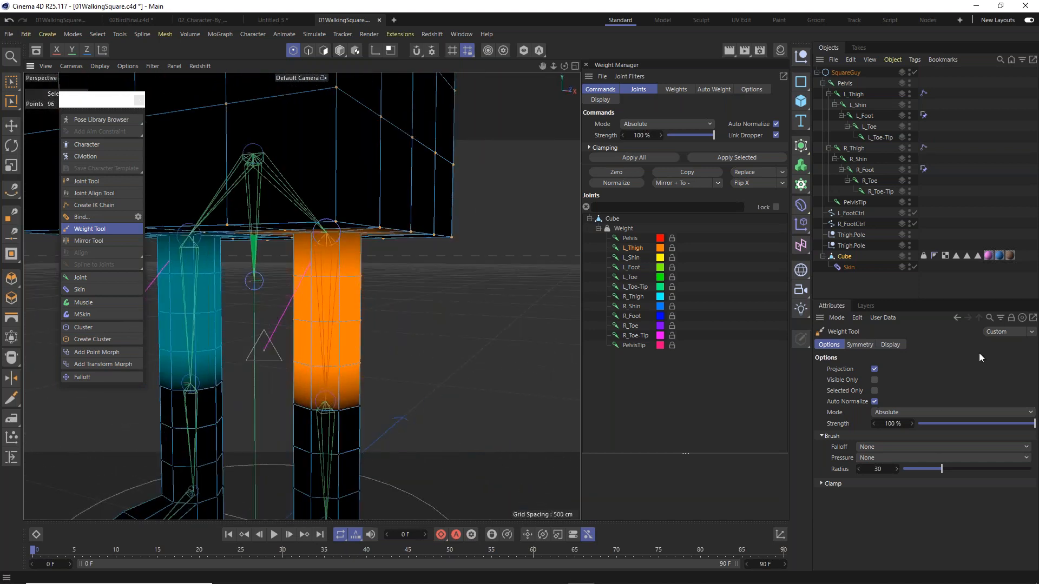
Restrict the Weight Tool to visible points again and frame the left knee closely.
click(875, 380)
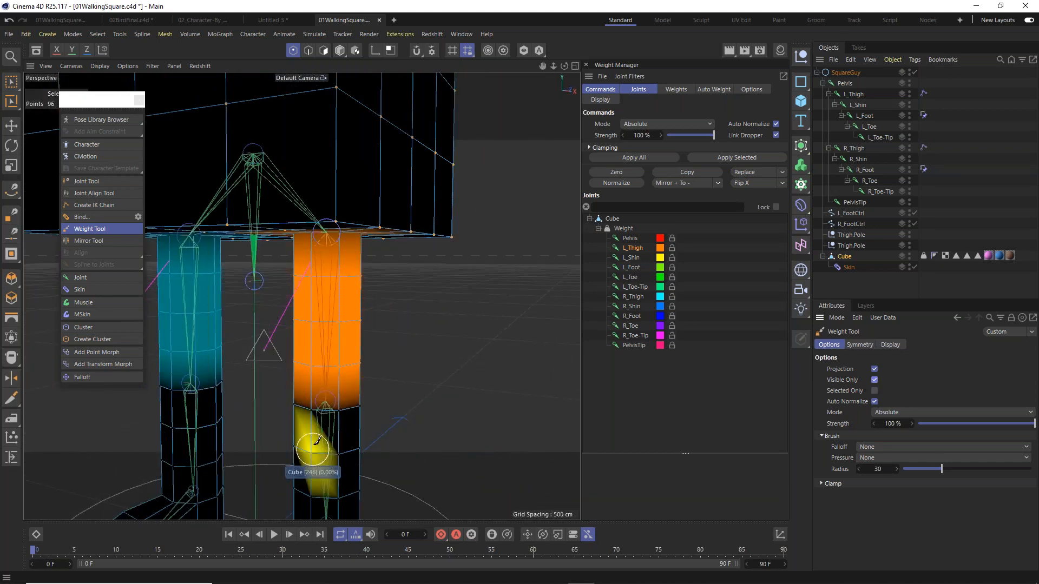
scroll(303, 419, up, 3)
mouse_move(373, 276)
alt+mouse_down()
mouse_move(385, 244)
mouse_move(376, 222)
mouse_move(357, 270)
alt+mouse_up()
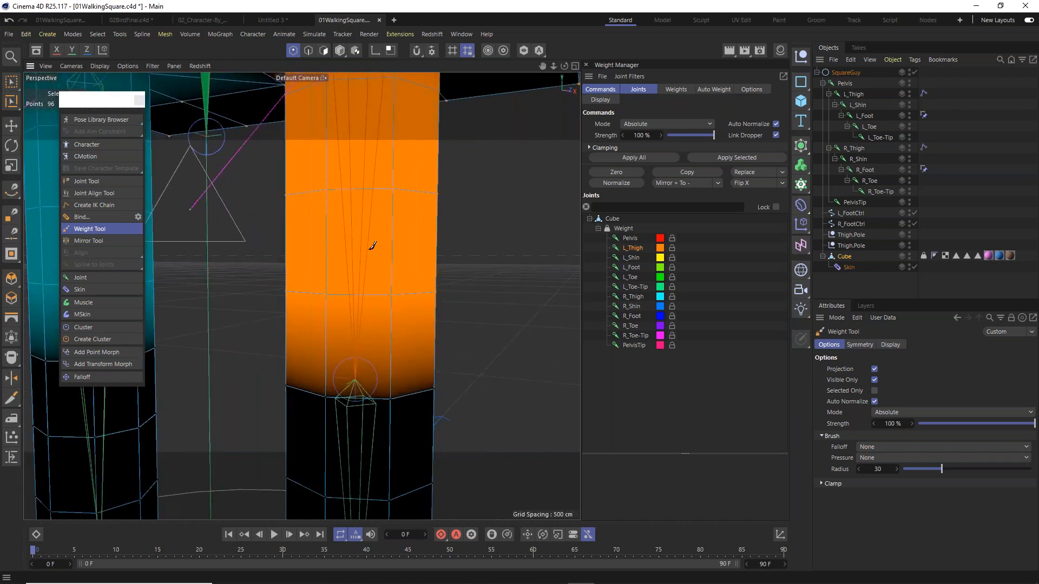
Select L_Shin together with L_Thigh and paint the ring at the left knee so both joints share its weight.
alt+drag(375, 251, 649, 257)
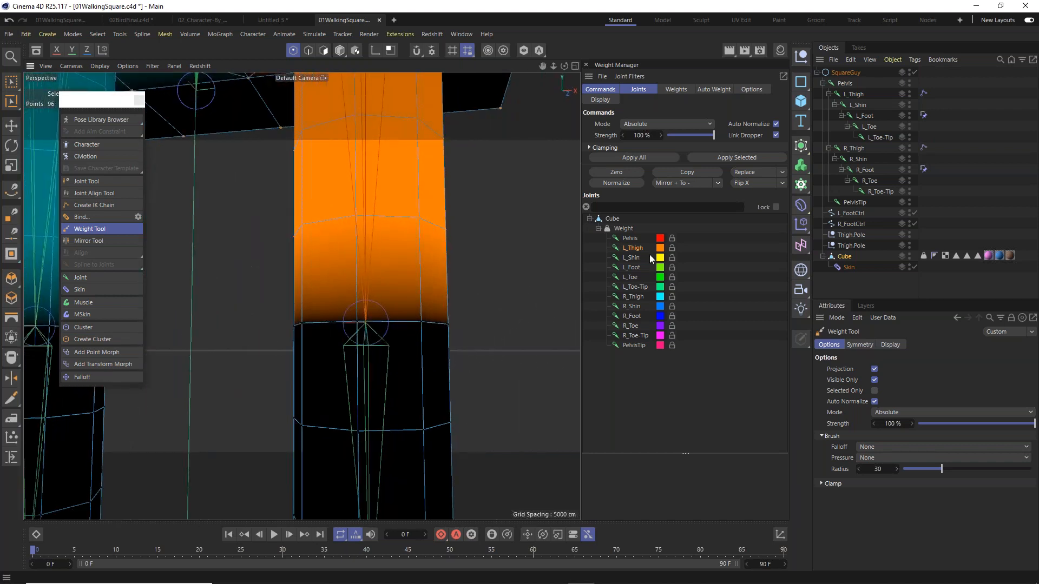
ctrl+click(633, 258)
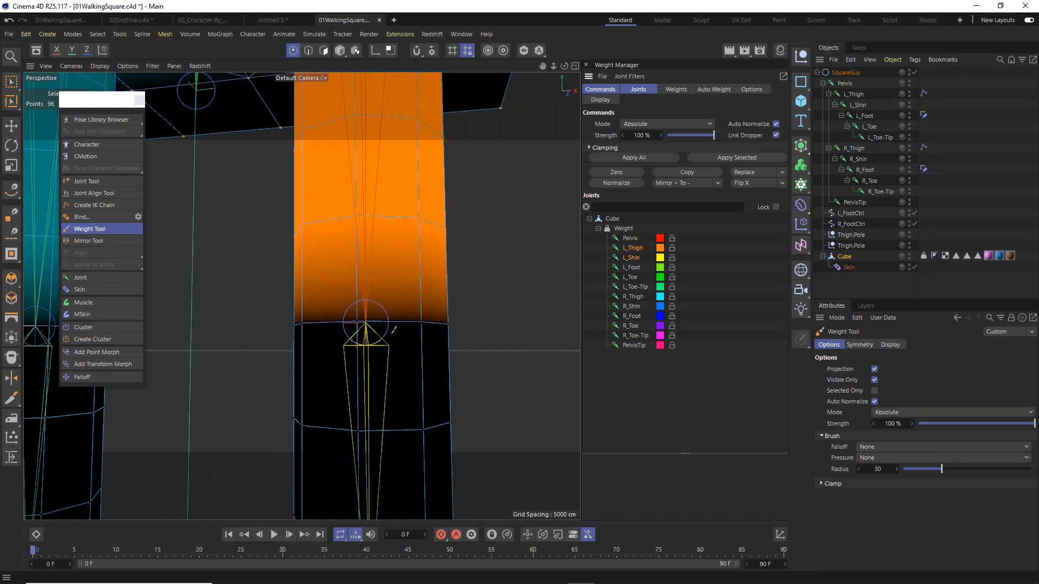
mouse_move(398, 310)
alt+mouse_down()
mouse_move(308, 232)
mouse_move(277, 253)
mouse_move(524, 262)
mouse_move(388, 255)
mouse_move(358, 242)
alt+mouse_up()
mouse_move(463, 242)
alt+mouse_down()
mouse_move(457, 251)
mouse_move(216, 225)
mouse_move(471, 242)
mouse_move(280, 246)
alt+mouse_up()
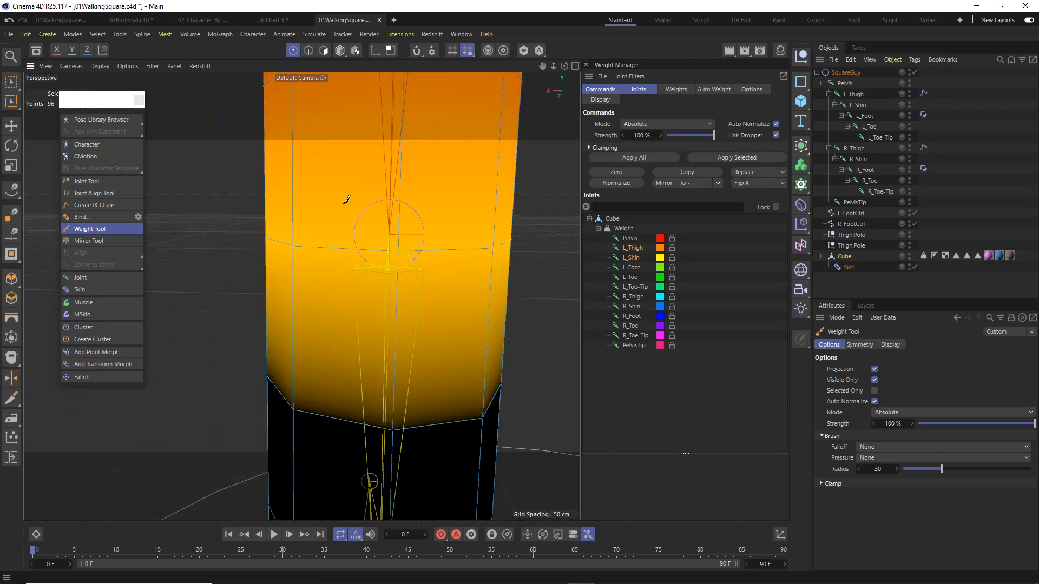
scroll(348, 202, down, 10)
alt+drag(534, 204, 441, 301)
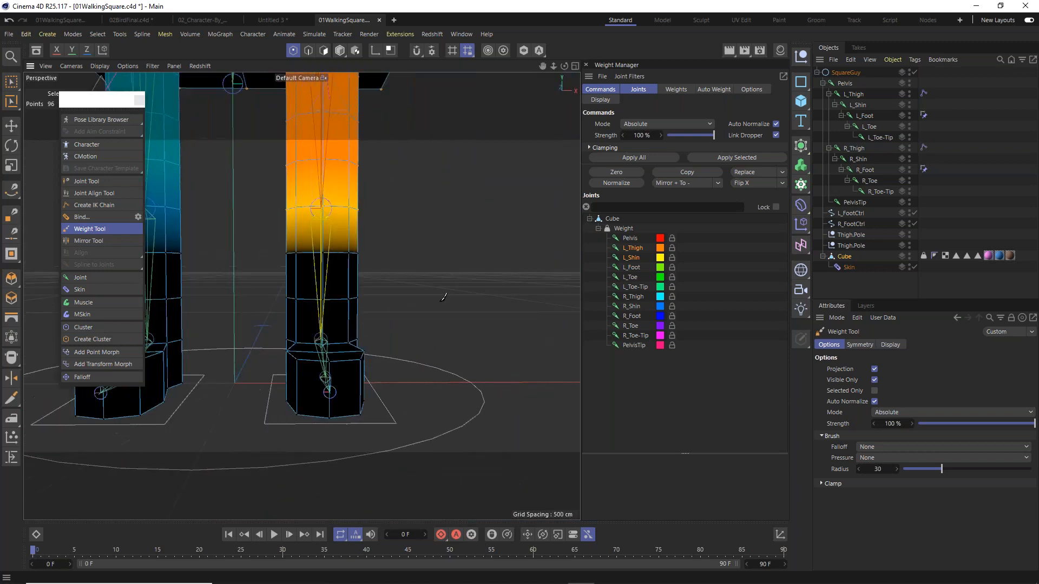
Paint L_Shin weight alone at 100% on the left lower leg rings from below the knee to just above the ankle.
click(638, 258)
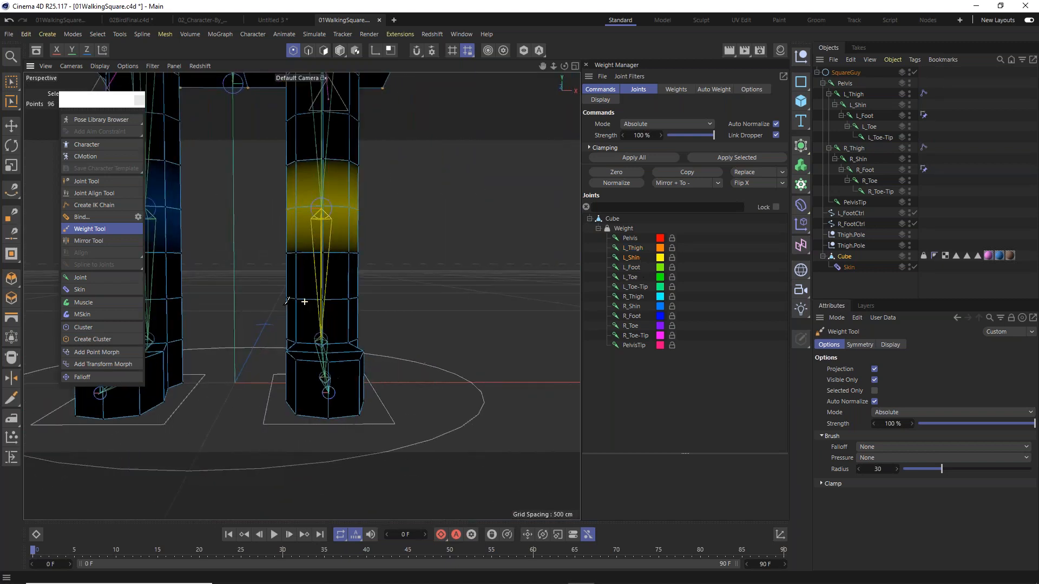
scroll(303, 299, up, 5)
mouse_move(286, 266)
mouse_down()
mouse_move(338, 265)
mouse_move(344, 301)
mouse_move(262, 281)
mouse_move(276, 278)
mouse_move(147, 271)
mouse_move(269, 260)
mouse_move(325, 292)
mouse_up()
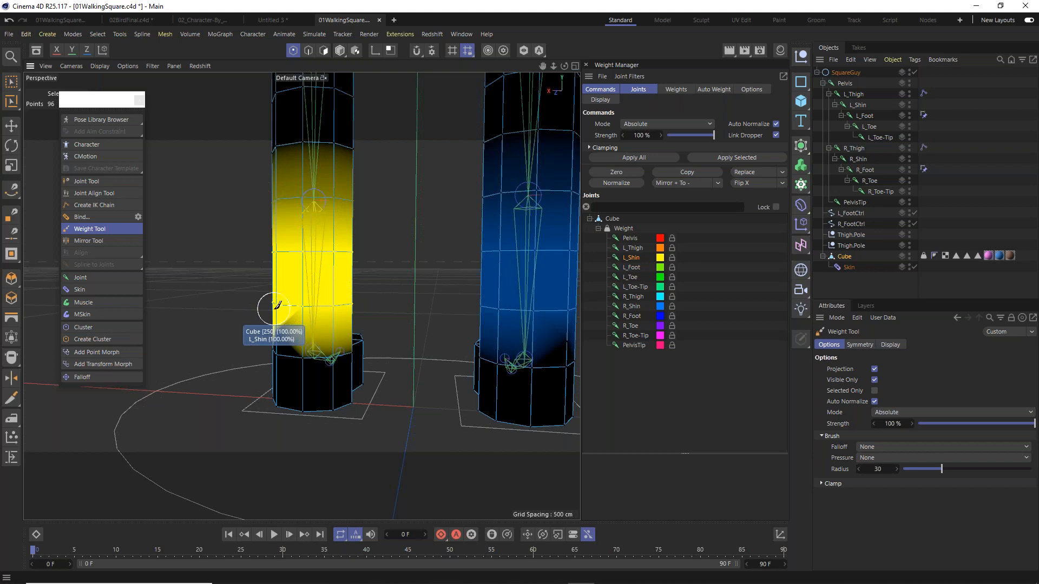
scroll(250, 401, up, 3)
scroll(254, 400, up, 2)
alt+drag(300, 287, 328, 287)
alt+right_drag(299, 283, 320, 285)
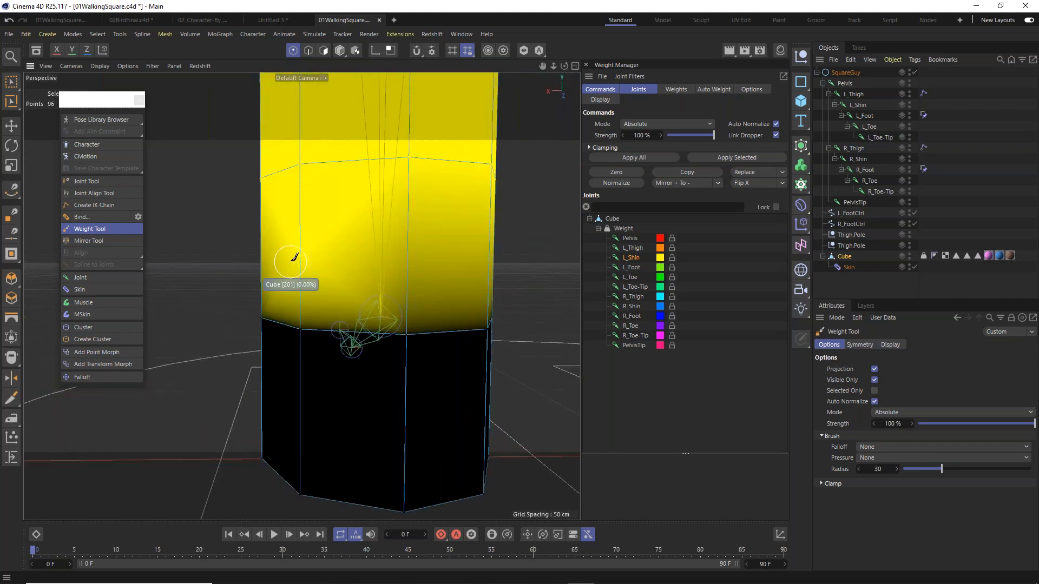
Select the stray point just above the ankle on both legs with the Move tool and delete the pair.
click(11, 126)
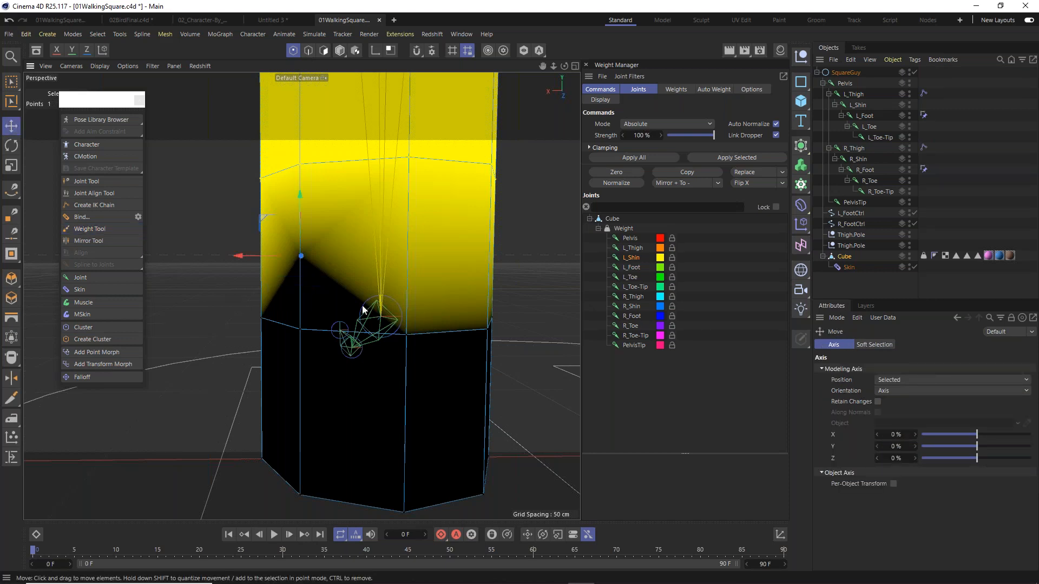
scroll(325, 296, down, 3)
alt+middle_drag(433, 260, 12, 236)
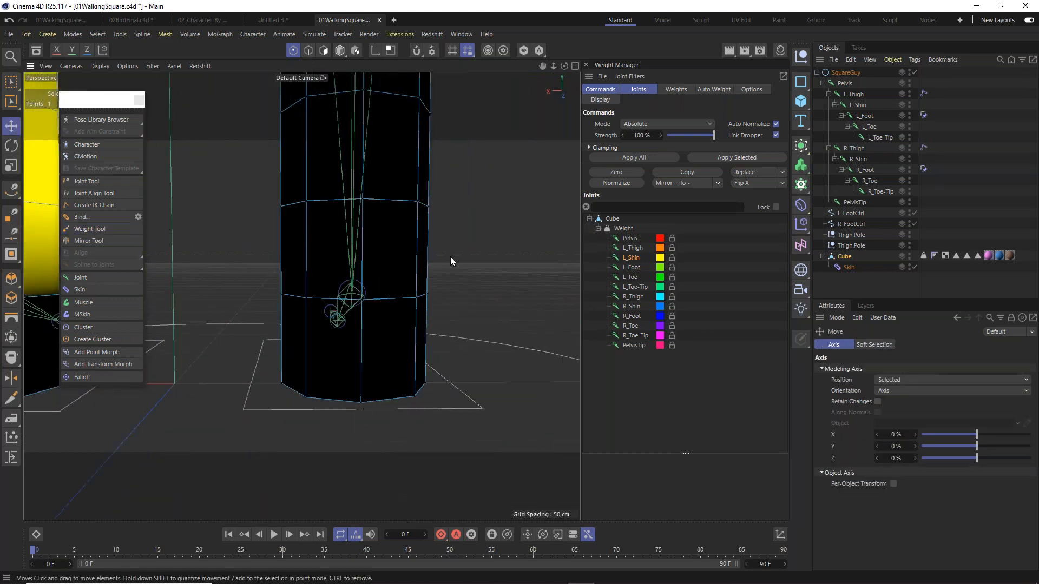
shift+click(417, 256)
scroll(367, 290, down, 4)
alt+middle_drag(340, 262, 424, 272)
click(424, 272)
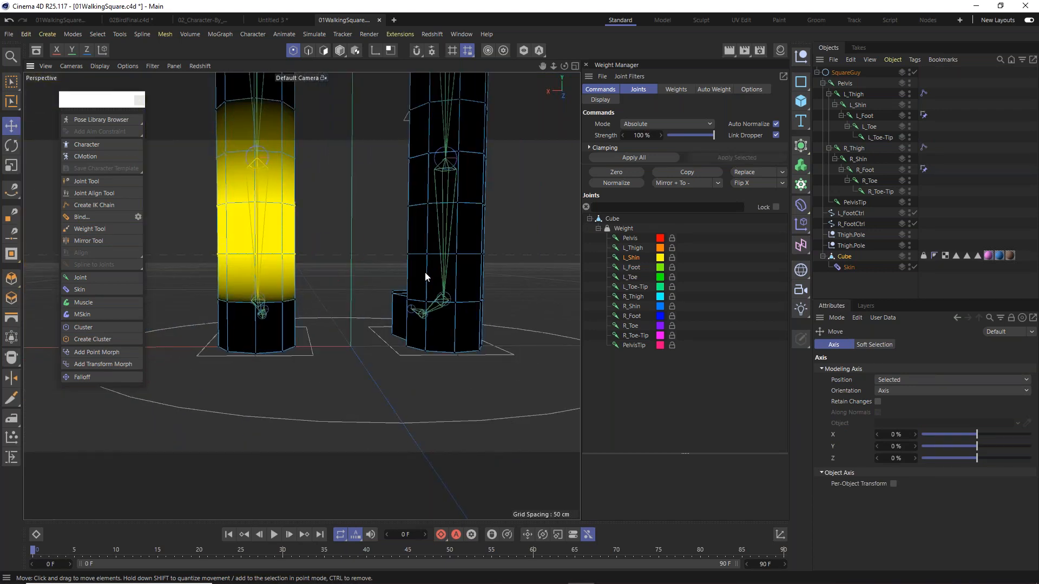
Reactivate the Weight Tool, select L_Foot together with L_Shin and paint shared 50% weights around the left ankle ring.
alt+drag(232, 293, 368, 308)
scroll(215, 285, up, 3)
alt+middle_drag(215, 284, 252, 291)
alt+drag(252, 291, 398, 317)
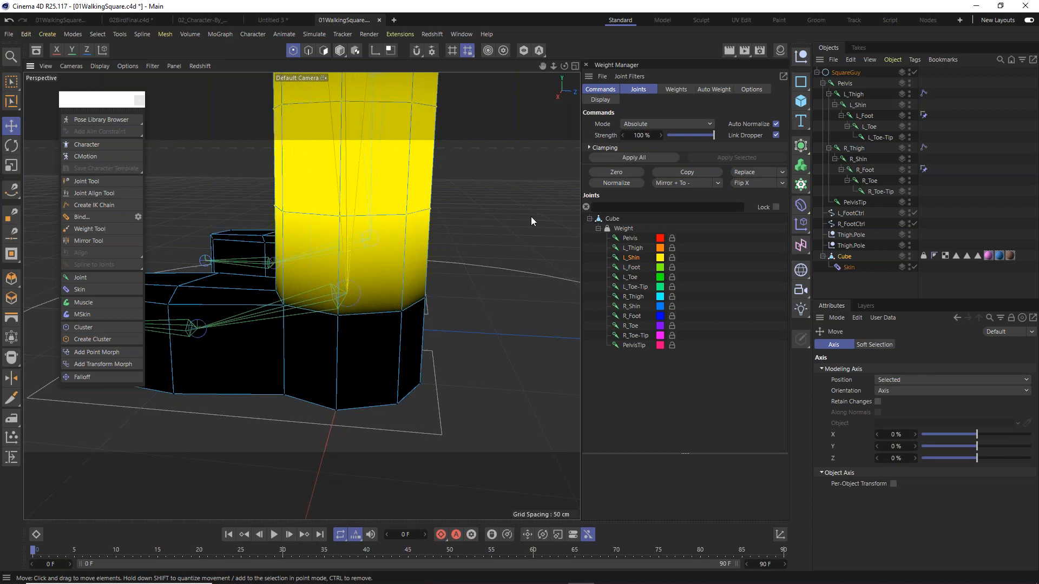
click(98, 230)
alt+drag(284, 306, 224, 308)
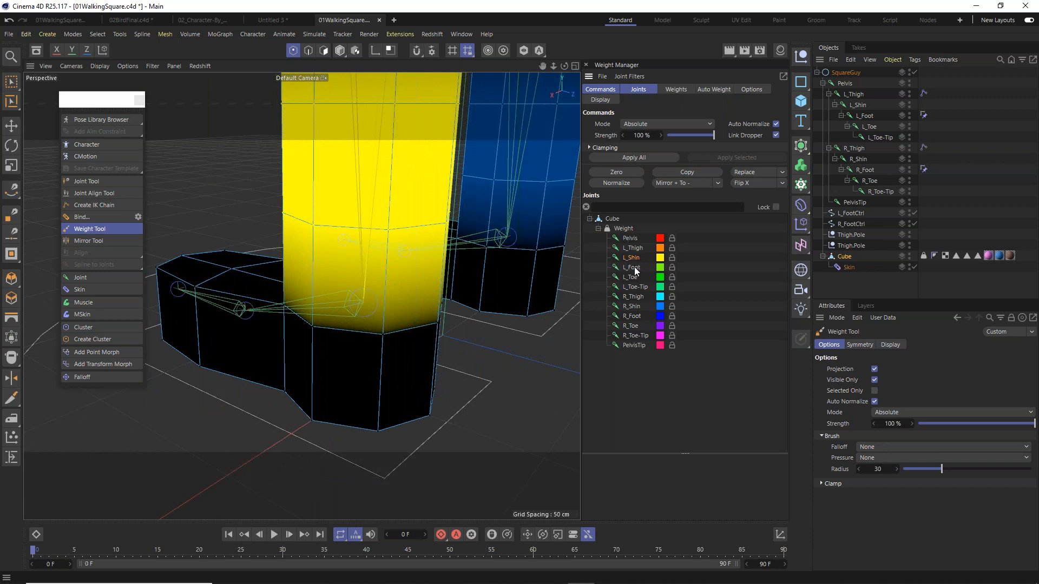
mouse_move(431, 322)
alt+mouse_down()
mouse_move(397, 306)
mouse_move(387, 340)
mouse_move(366, 349)
mouse_move(402, 332)
mouse_move(395, 319)
mouse_move(460, 336)
alt+mouse_up()
mouse_move(517, 280)
alt+mouse_down()
mouse_move(360, 283)
mouse_move(348, 295)
mouse_move(359, 349)
mouse_move(359, 303)
mouse_move(422, 311)
alt+mouse_up()
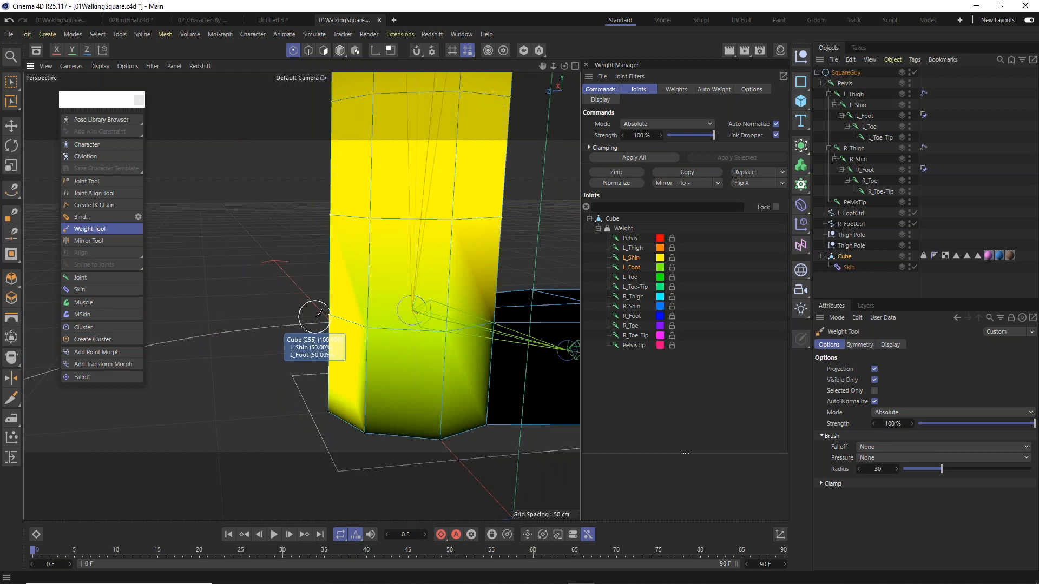
click(317, 317)
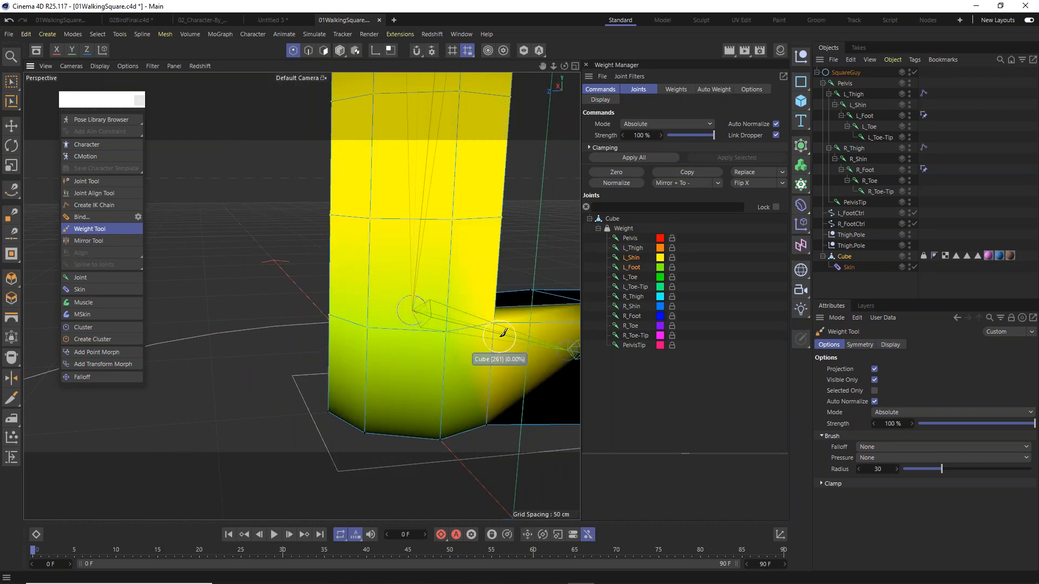
mouse_move(464, 300)
alt+mouse_down()
mouse_move(364, 269)
mouse_move(325, 274)
mouse_move(439, 290)
mouse_move(370, 276)
mouse_move(457, 271)
mouse_move(445, 256)
mouse_move(379, 303)
mouse_move(400, 351)
mouse_move(436, 372)
mouse_move(334, 373)
alt+mouse_up()
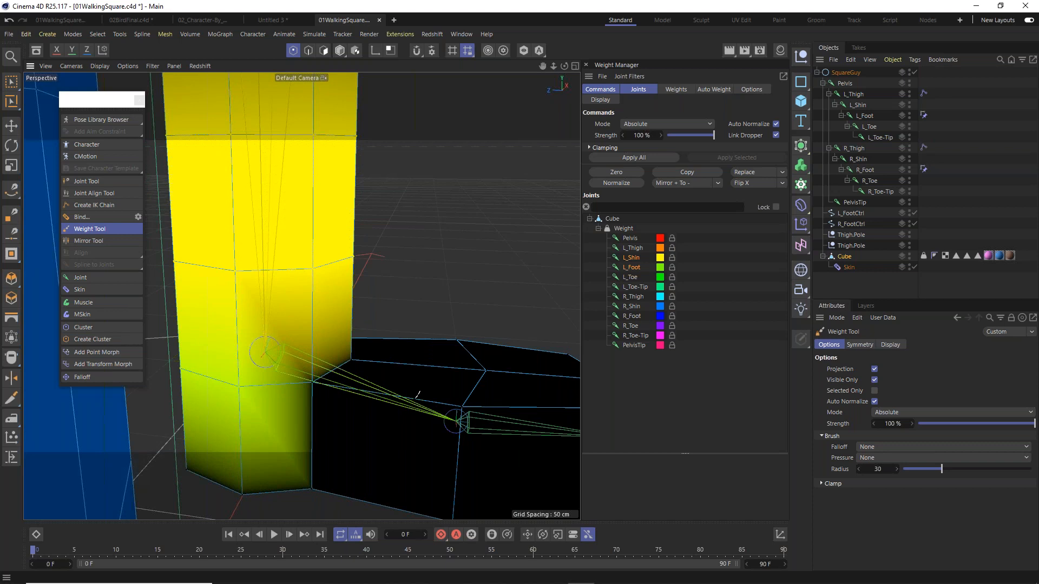
Paint the L_Foot joint's weights at 100% strength around the left ankle, heel and rear of the foot.
click(635, 269)
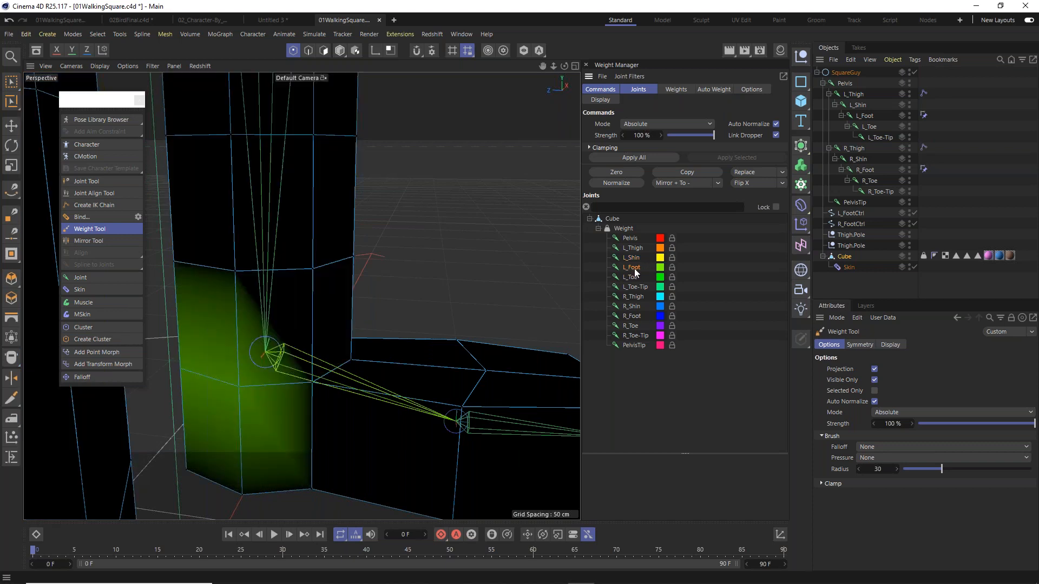
alt+drag(424, 371, 416, 379)
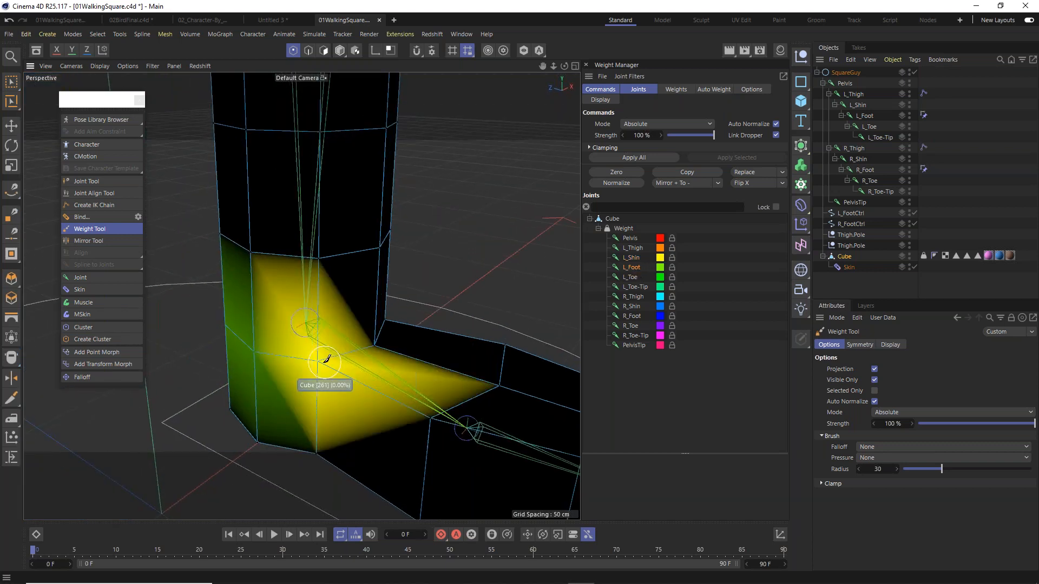
alt+drag(424, 372, 524, 336)
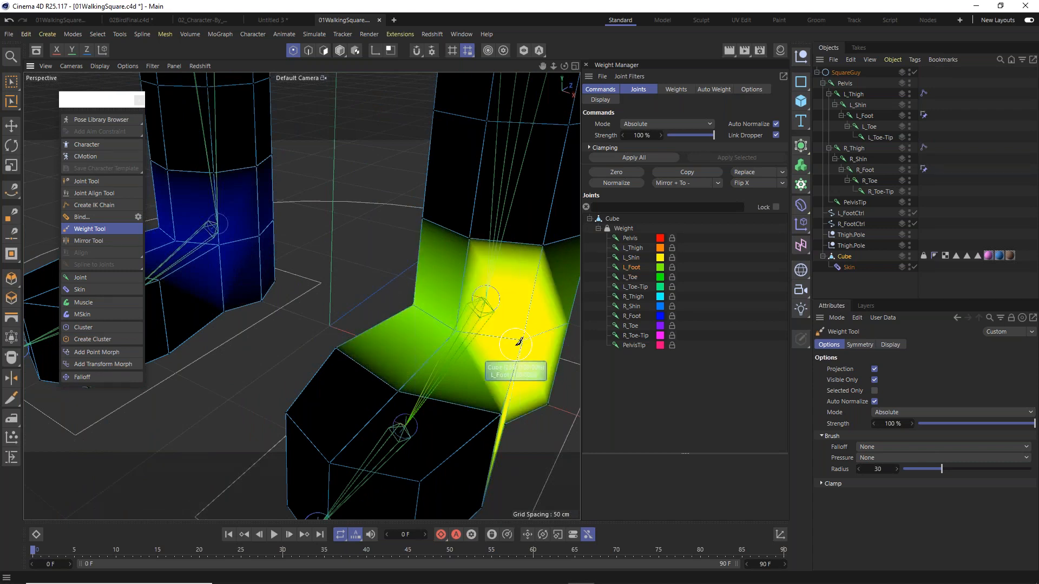
mouse_move(442, 337)
alt+mouse_down()
mouse_move(533, 305)
mouse_move(577, 252)
mouse_move(436, 330)
mouse_move(418, 309)
mouse_move(382, 323)
alt+mouse_up()
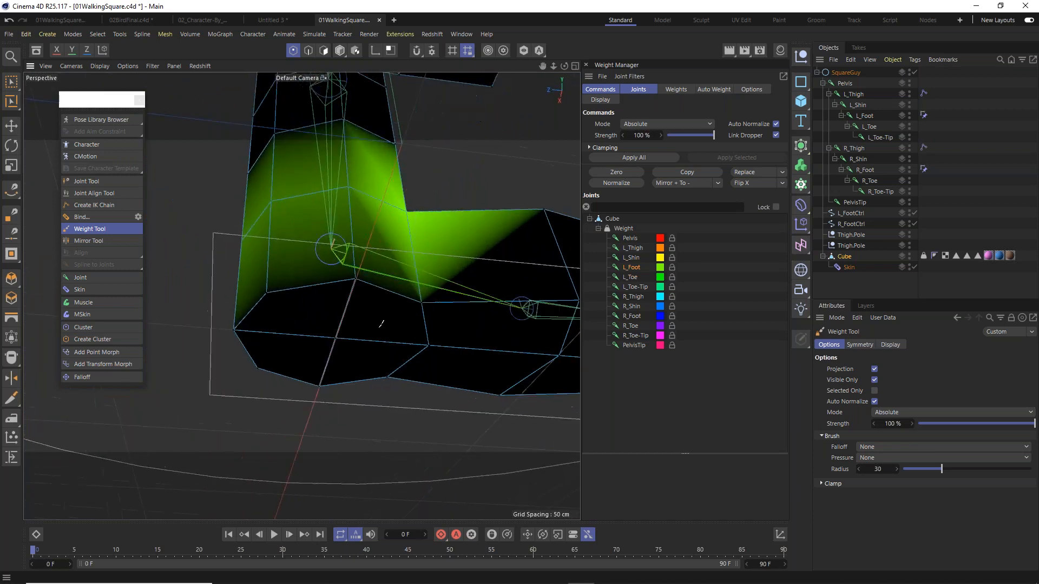
mouse_move(273, 296)
mouse_down()
mouse_move(406, 297)
mouse_move(307, 302)
mouse_move(309, 332)
mouse_move(500, 346)
mouse_move(330, 317)
mouse_move(302, 295)
mouse_move(259, 303)
mouse_move(301, 297)
mouse_move(345, 318)
mouse_up()
alt+drag(406, 267, 401, 291)
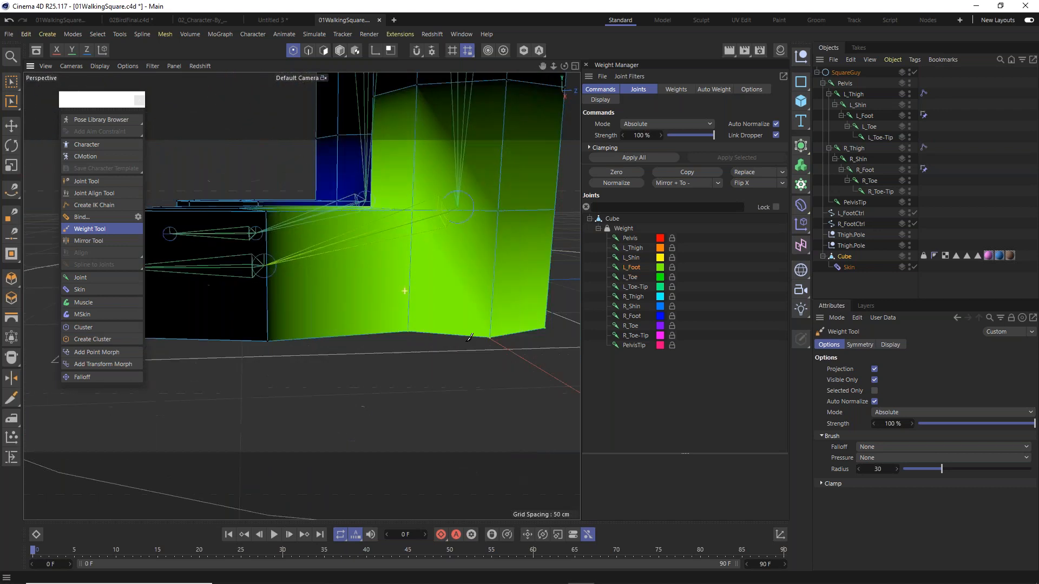
Add L_Toe to the L_Foot joint selection, paint shared weights around the ball of the left foot, and undo the last stroke.
click(634, 281)
alt+drag(336, 270, 288, 278)
alt+drag(549, 299, 566, 260)
click(280, 460)
click(284, 283)
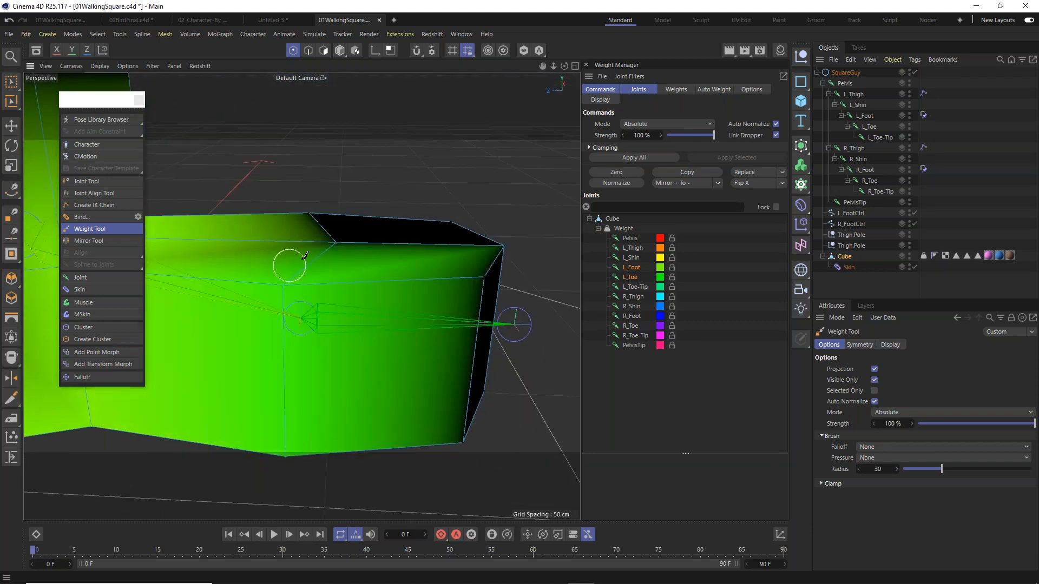
click(304, 214)
mouse_move(296, 214)
alt+mouse_down()
mouse_move(284, 258)
mouse_move(382, 264)
mouse_move(547, 352)
alt+mouse_up()
drag(311, 465, 322, 465)
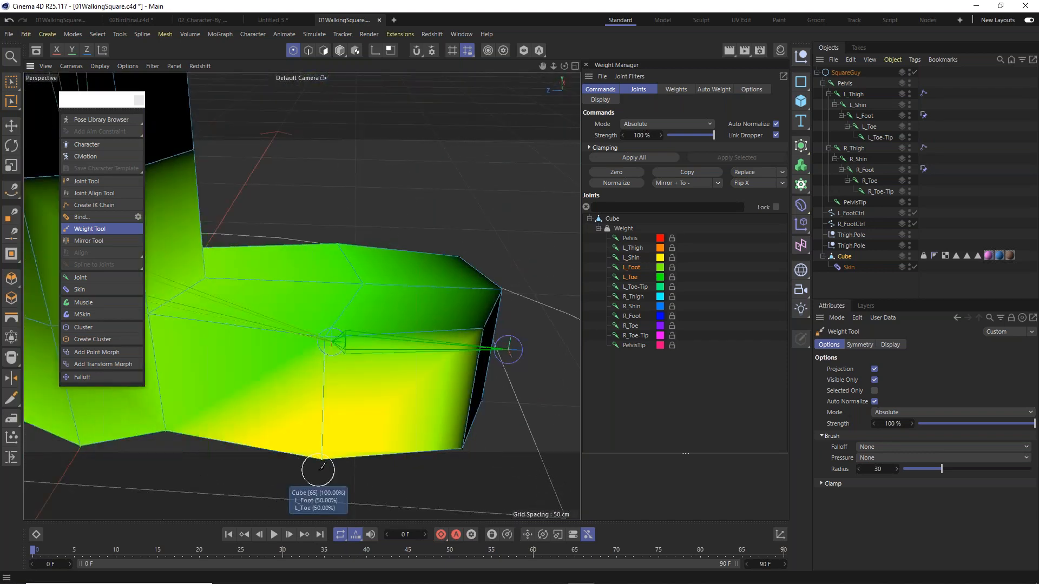
key(ctrl+z)
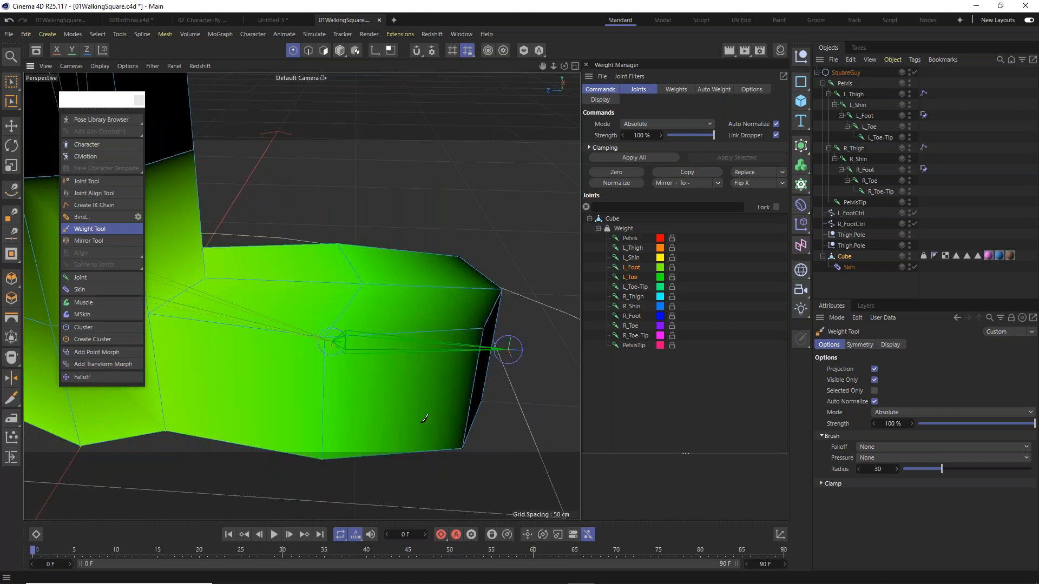
Select only the L_Toe joint and paint its weights over the front of the left foot.
click(630, 277)
mouse_move(336, 379)
alt+mouse_down()
mouse_move(384, 517)
mouse_move(390, 373)
mouse_move(463, 364)
mouse_move(471, 432)
mouse_move(482, 322)
alt+mouse_up()
key(ctrl+z)
mouse_move(423, 387)
alt+mouse_down()
mouse_move(395, 337)
mouse_move(381, 342)
alt+mouse_up()
scroll(381, 342, down, 10)
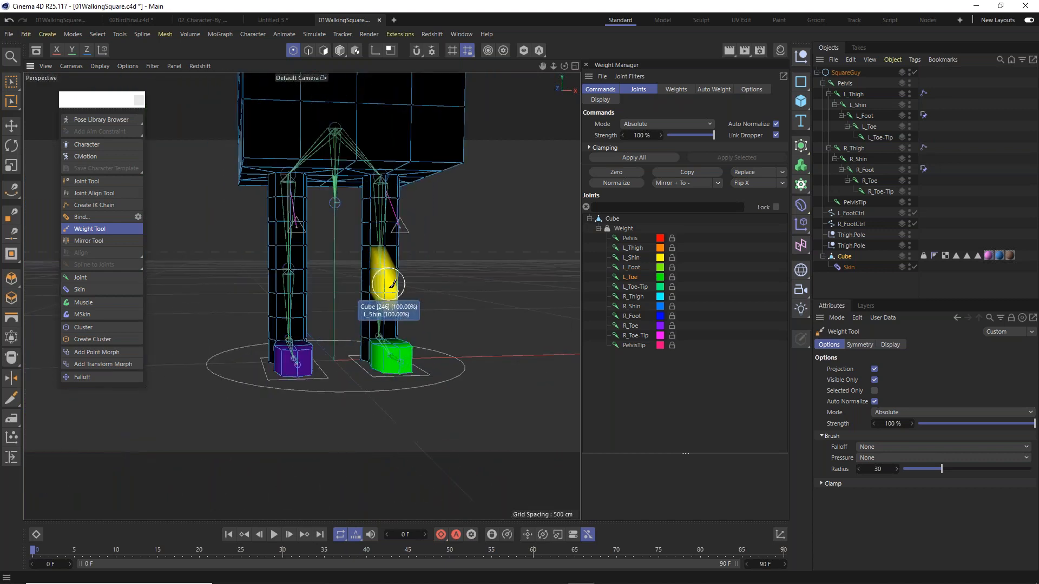
Display the weights of all joints together and check their distribution across the whole character.
click(626, 230)
mouse_move(401, 308)
alt+mouse_down()
mouse_move(268, 182)
mouse_move(362, 251)
mouse_move(240, 194)
alt+mouse_up()
scroll(369, 250, down, 3)
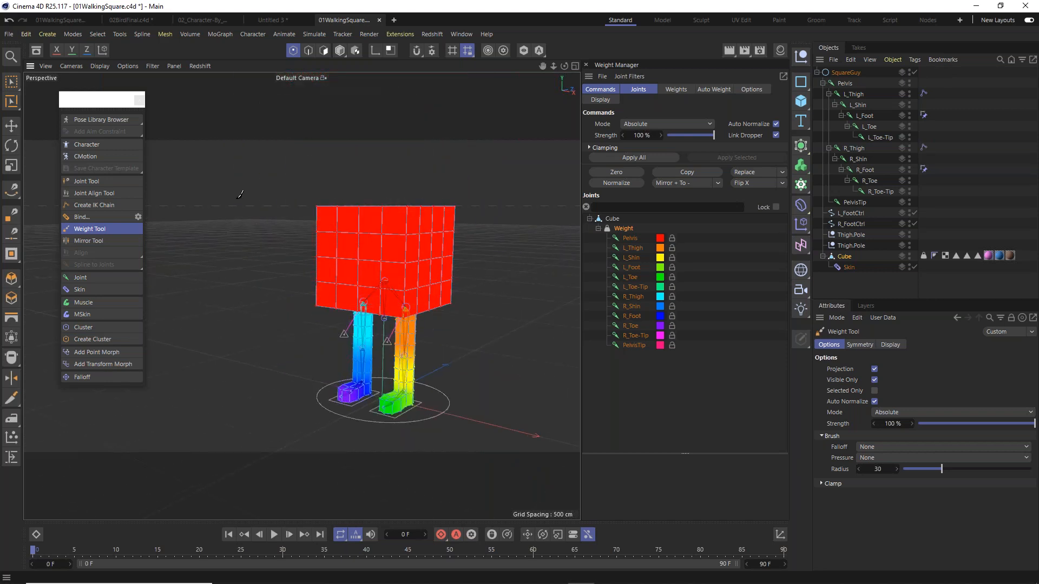
Leave weight painting for the Move tool, close the Weight Manager and switch to Model mode.
click(11, 129)
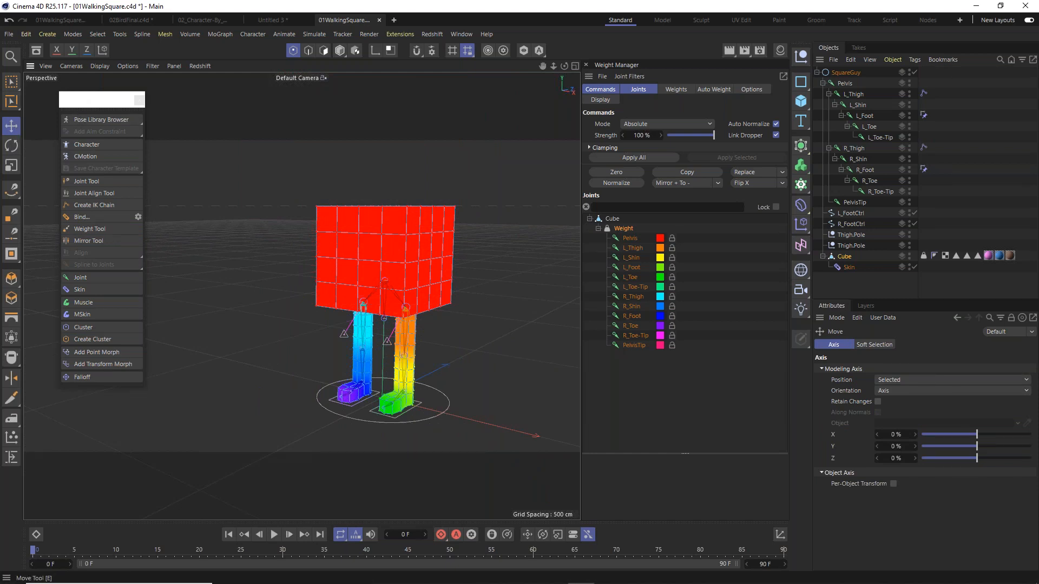
click(586, 65)
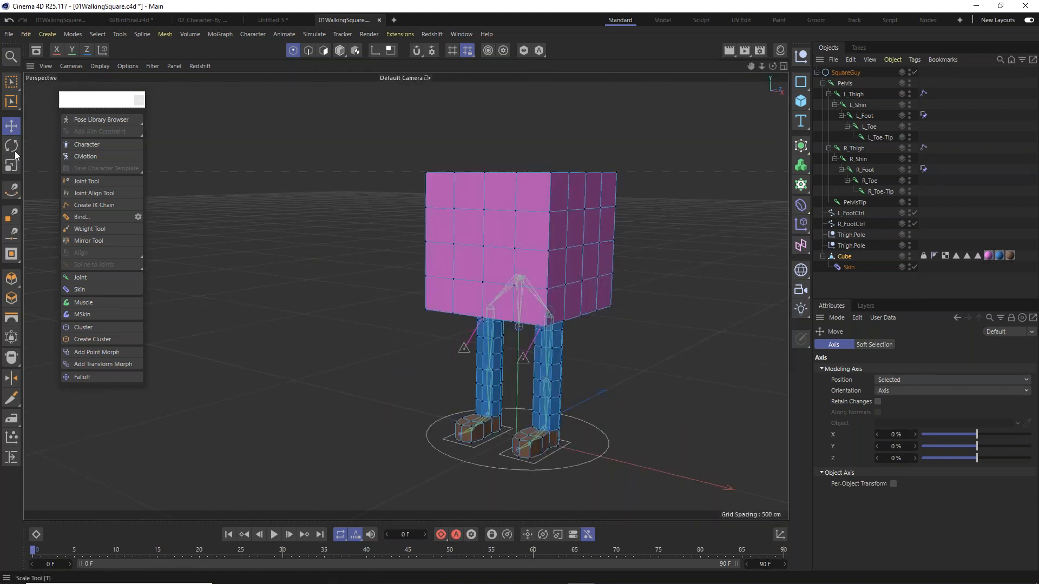
click(340, 52)
alt+middle_drag(598, 288, 536, 237)
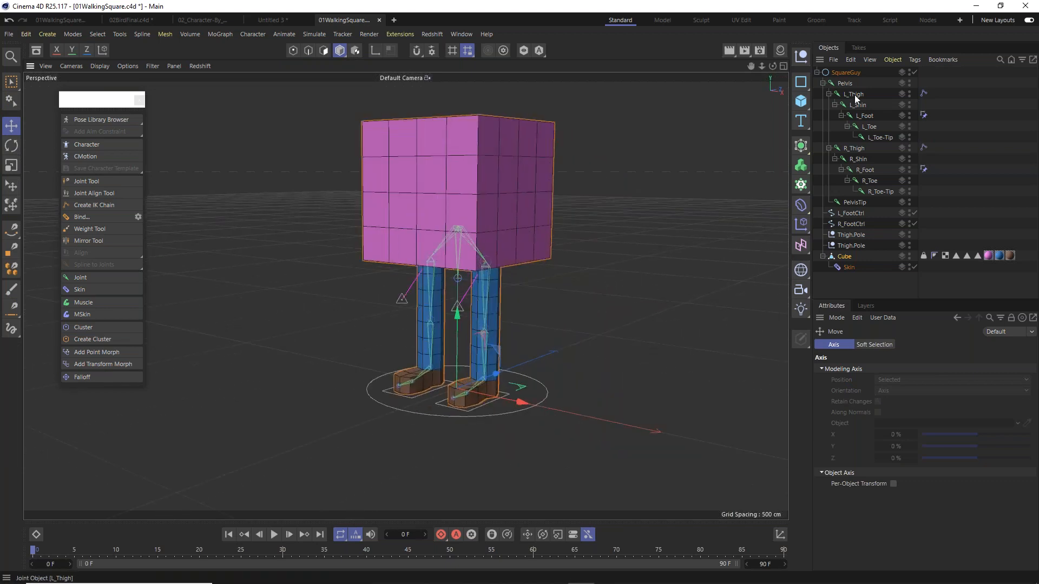
Test the rig by lowering the Pelvis joint and moving the R_FootCtrl controller away from the body.
click(845, 83)
drag(460, 301, 447, 354)
click(420, 395)
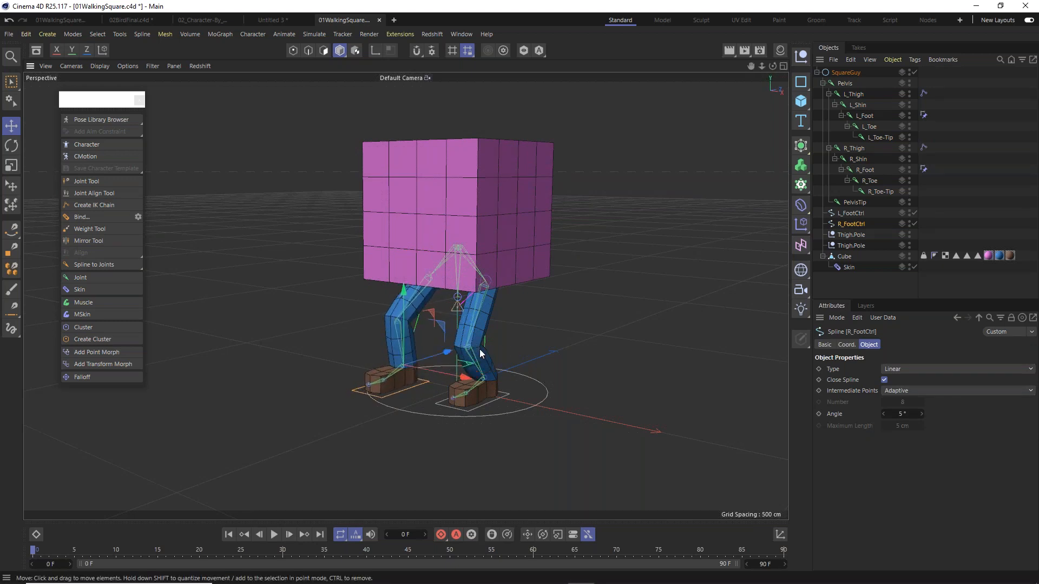
key(r)
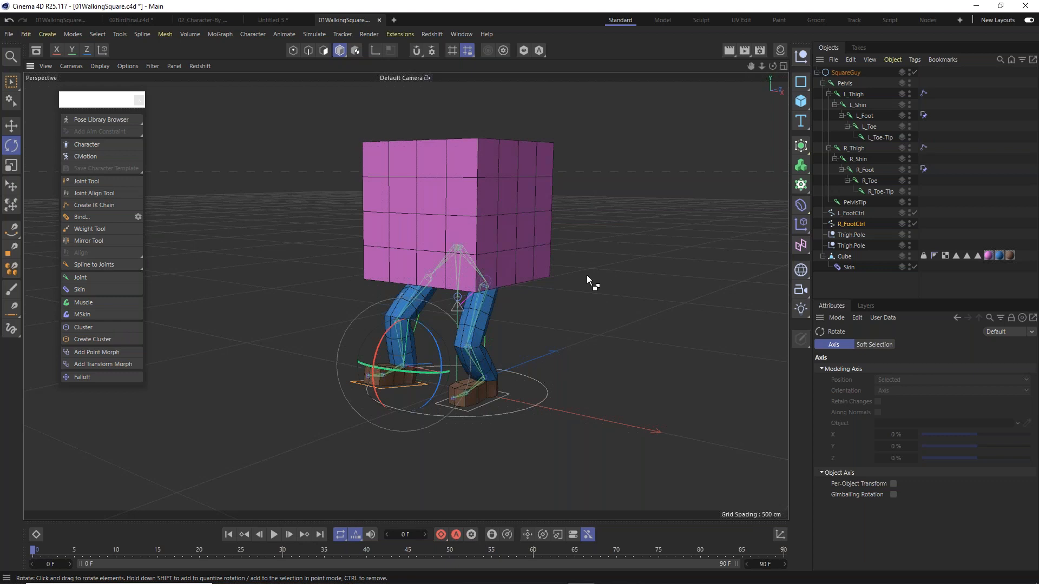
Undo the test moves of the right foot controller and the Pelvis joint.
key(ctrl+z)
key(ctrl+z)
key(ctrl+z)
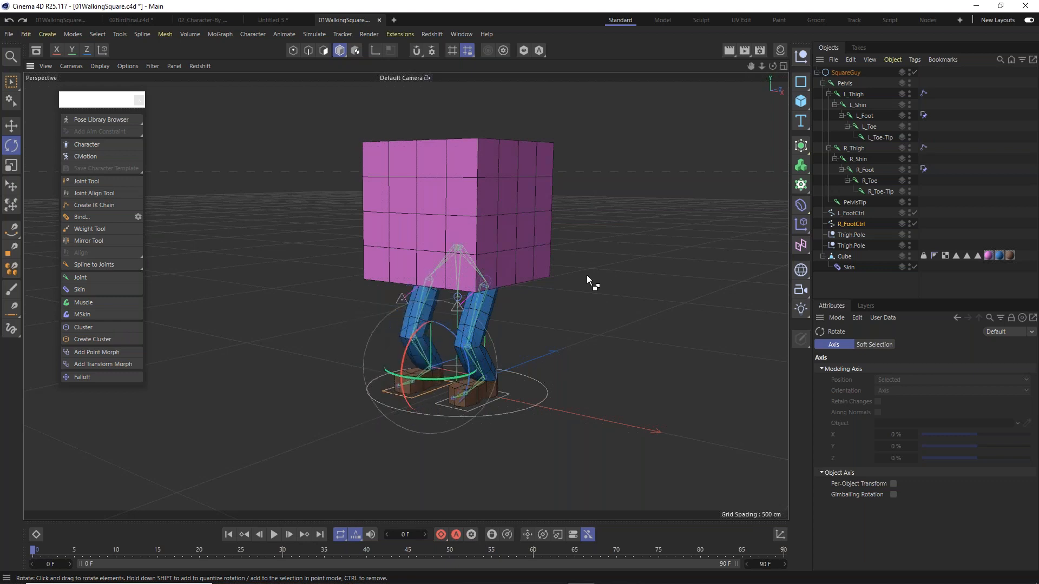
scroll(488, 381, up, 3)
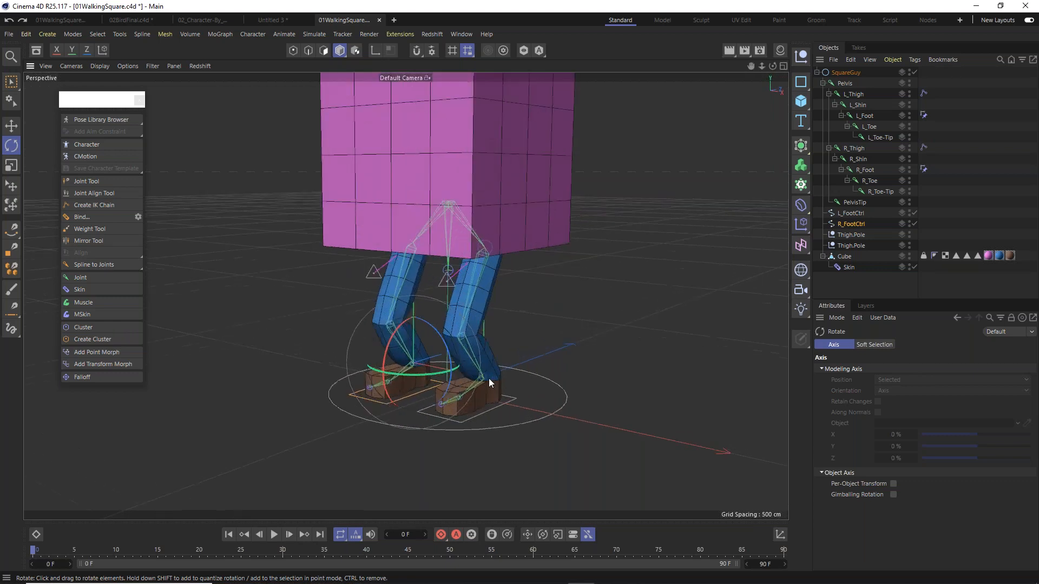
scroll(490, 379, up, 3)
scroll(489, 381, up, 1)
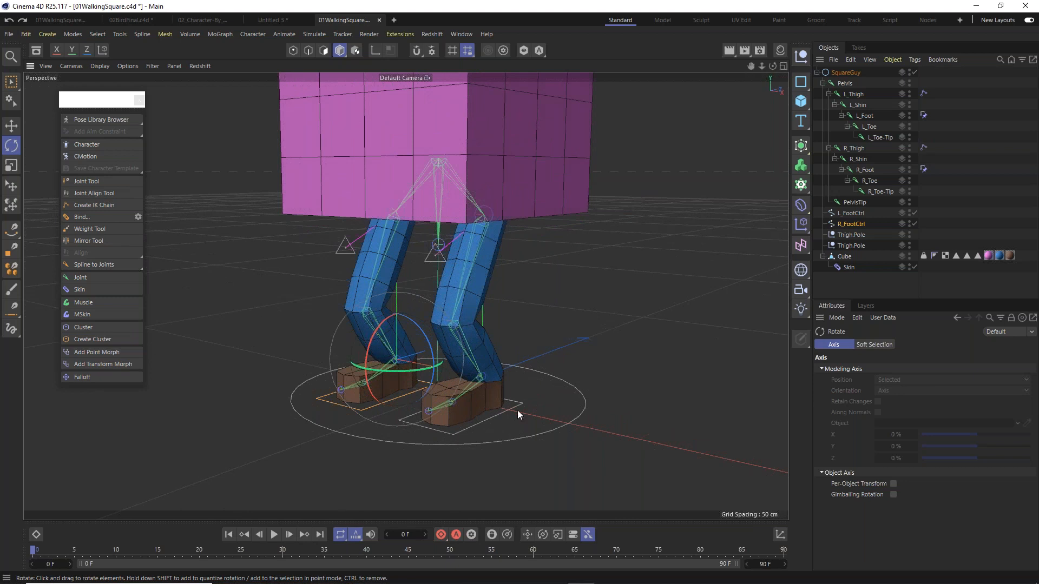
key(ctrl+z)
key(ctrl+z)
alt+middle_drag(507, 233, 524, 285)
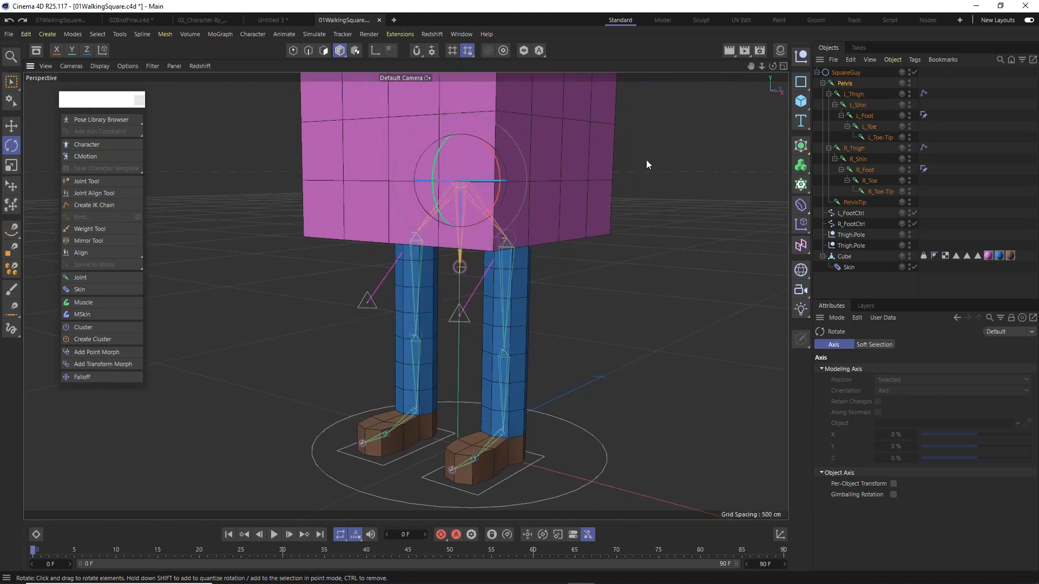
Freeze all transformations of the Pelvis joint in its coordinates.
click(846, 84)
click(866, 345)
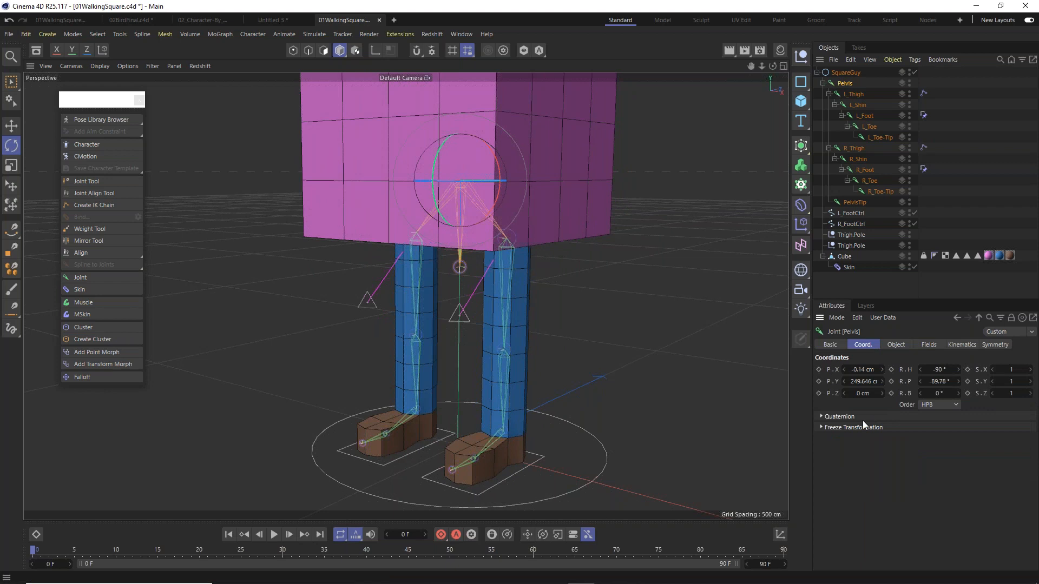
click(822, 427)
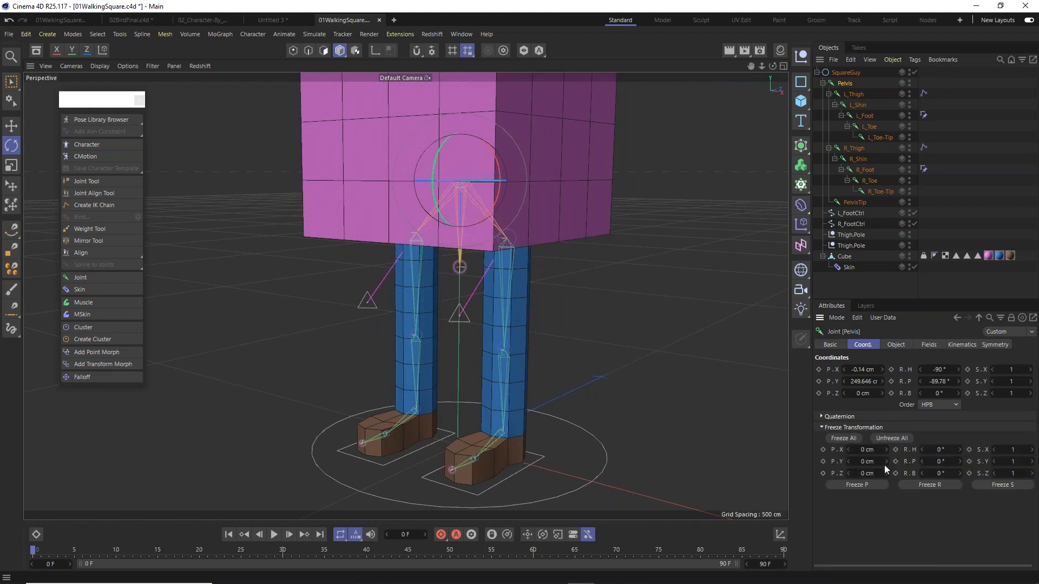
click(845, 438)
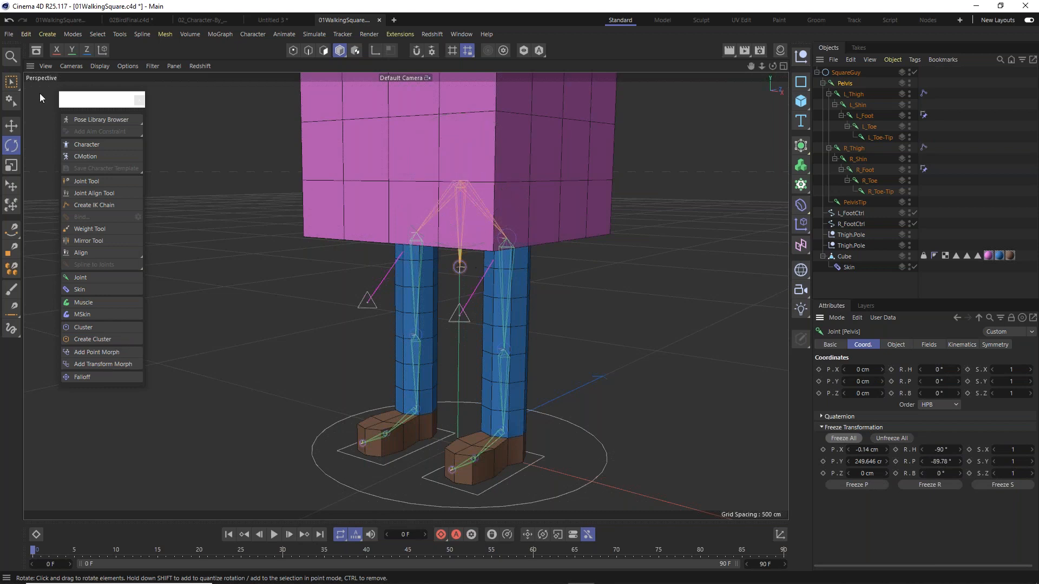
Lower the Pelvis joint about 14 cm to bend the character's knees.
click(10, 129)
scroll(322, 295, down, 3)
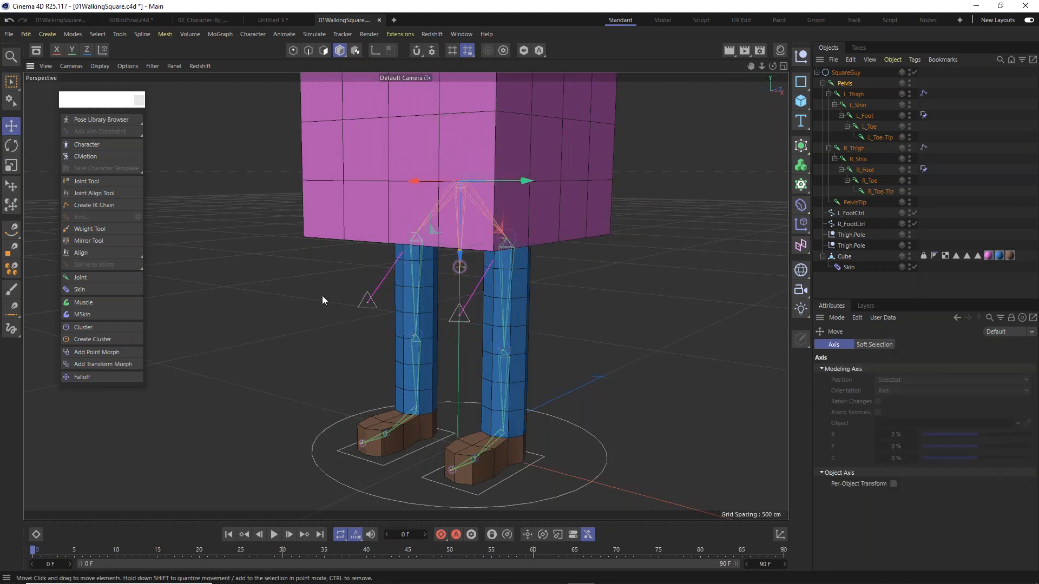
drag(427, 281, 433, 299)
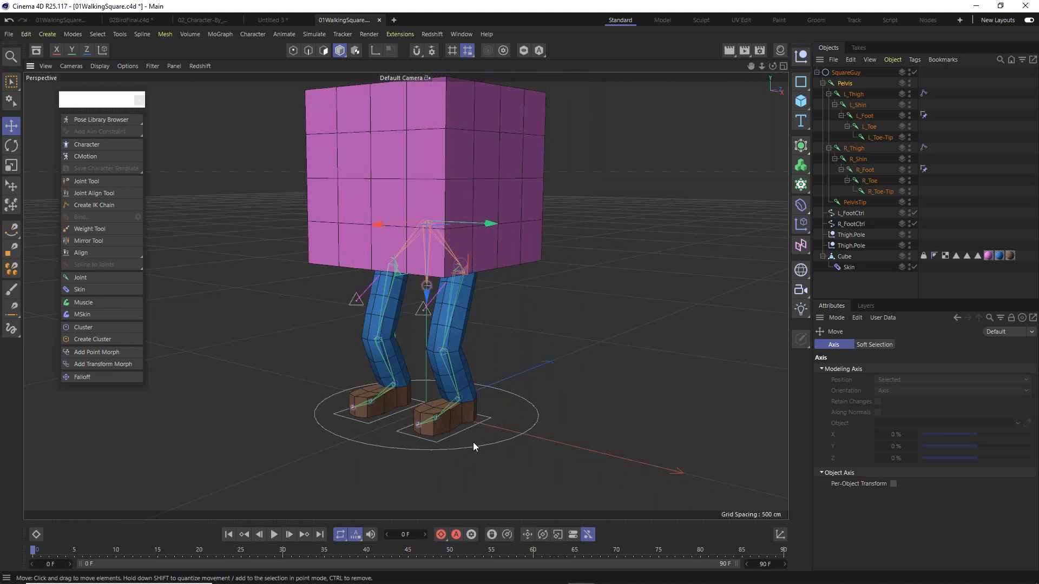
Rotate the L_FootCtrl controller outward to a heading of about 21°.
click(471, 427)
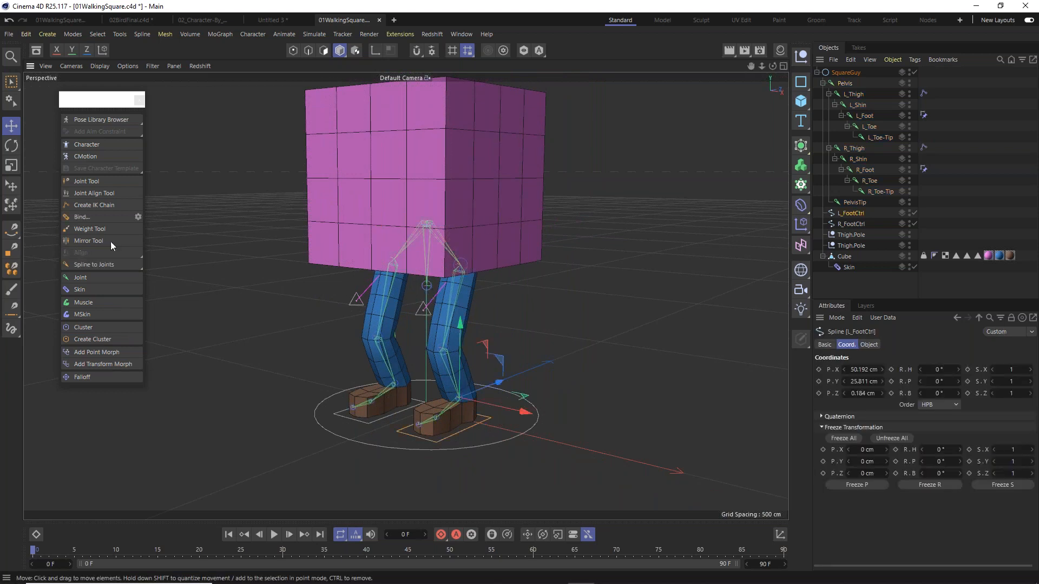
click(12, 149)
drag(470, 412, 507, 420)
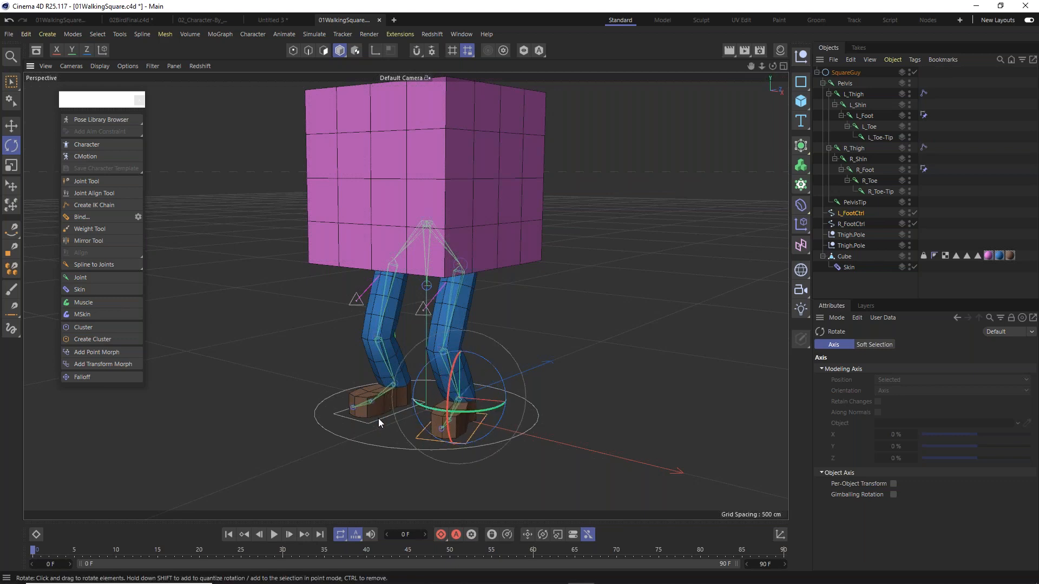
Move the R_FootCtrl controller slightly forward along its Z axis.
click(420, 408)
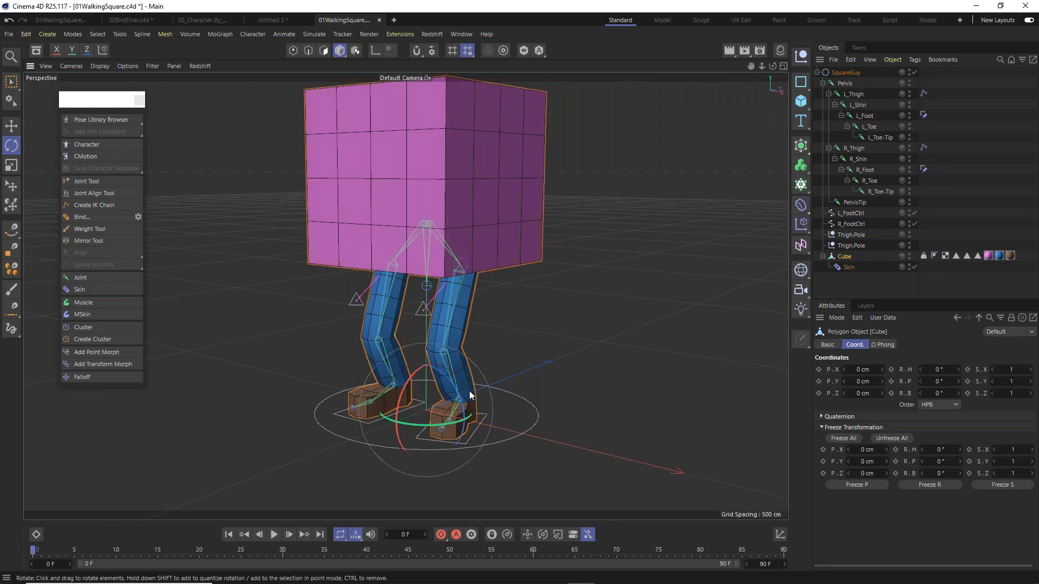
click(338, 417)
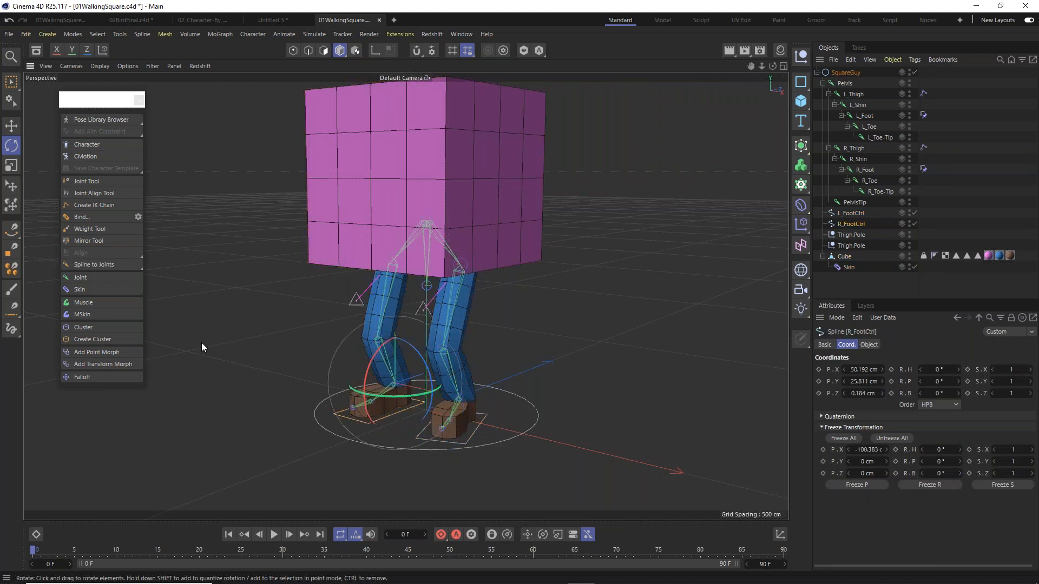
click(11, 126)
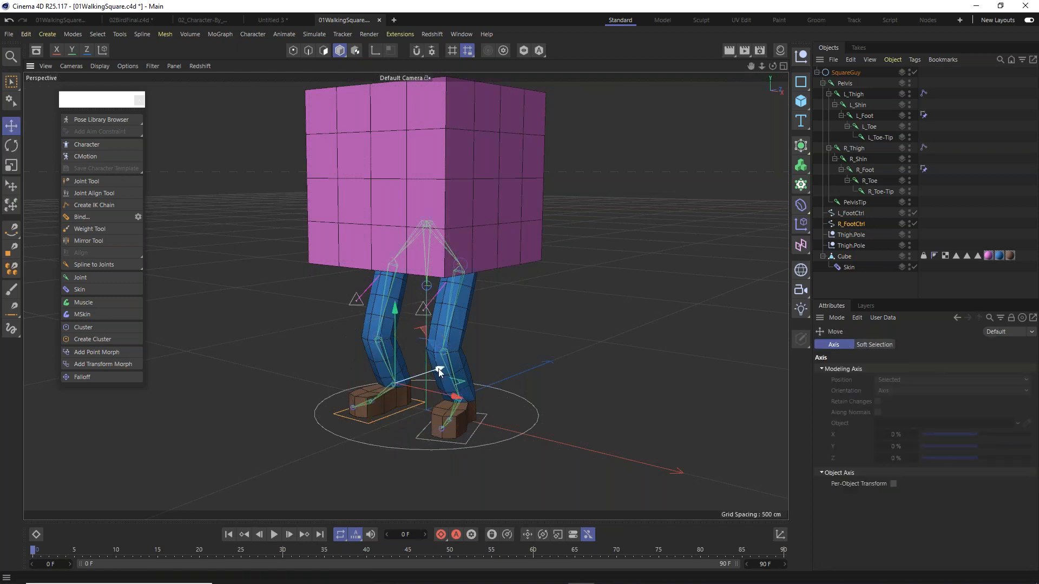
drag(439, 376, 427, 375)
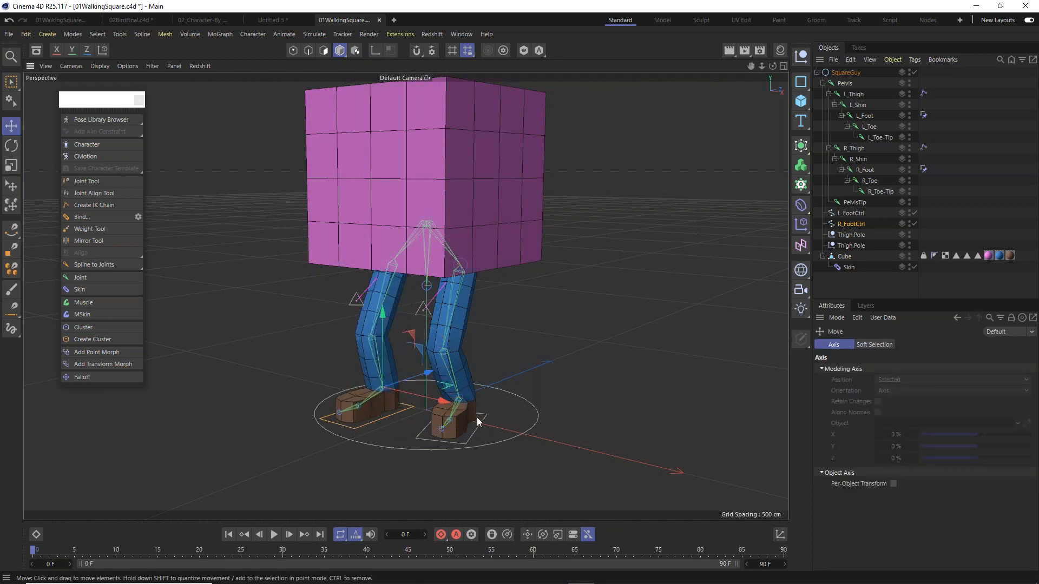
Shift the Pelvis joint to about 2.5 cm in X and -12.5 cm in Y, toward the right foot and slightly forward.
alt+drag(469, 431, 451, 305)
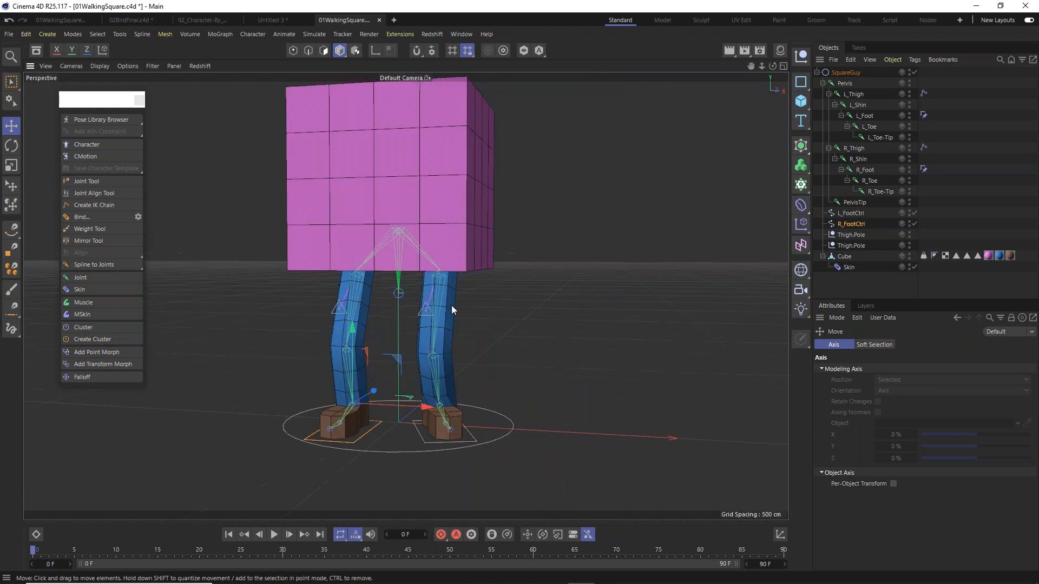
click(398, 280)
drag(471, 225, 245, 298)
drag(305, 244, 300, 245)
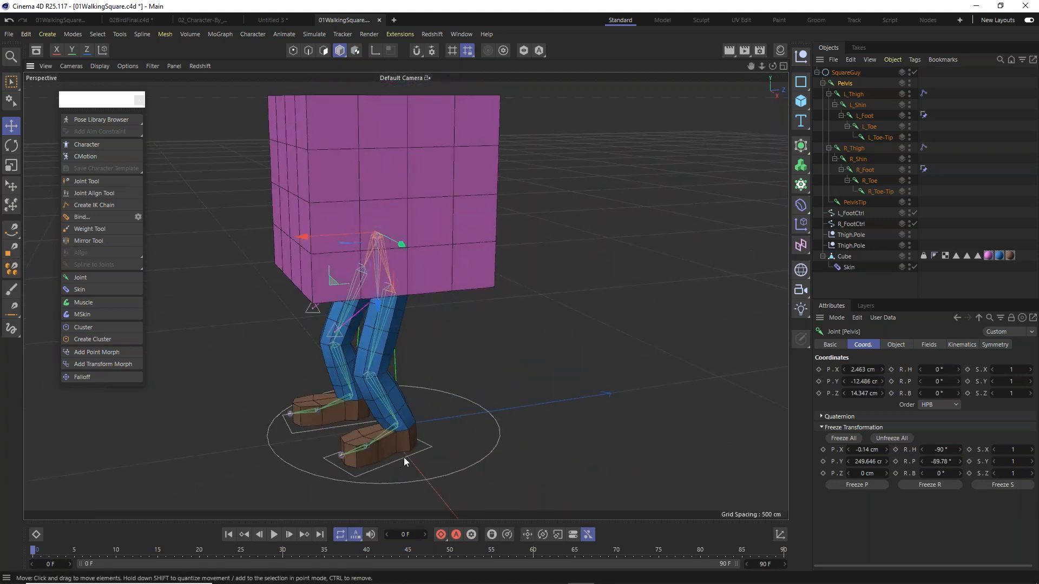
Move the L_FootCtrl controller outward to an X position of about 57 cm.
click(403, 457)
alt+drag(424, 459, 495, 444)
click(446, 456)
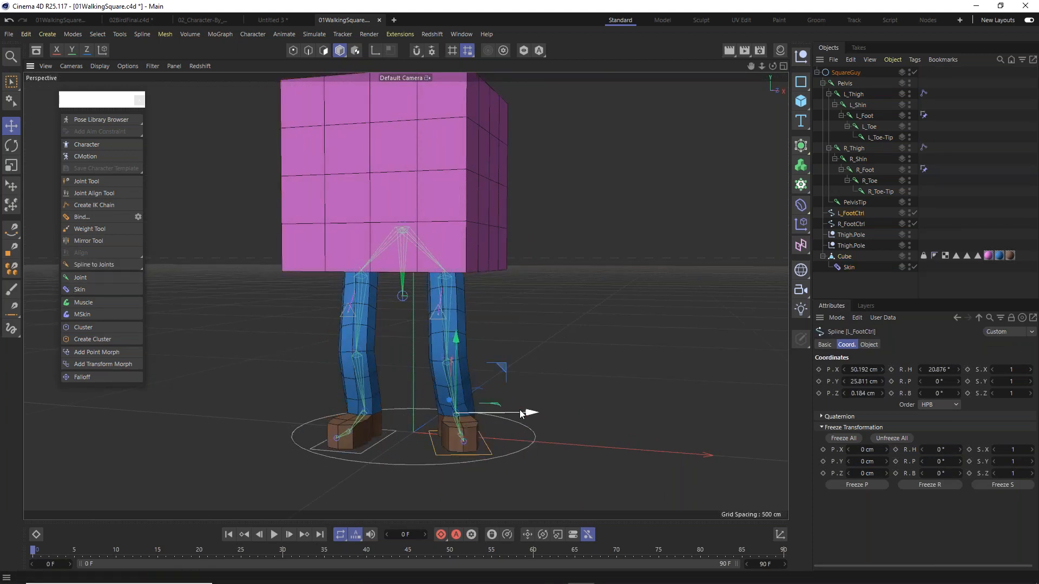
drag(530, 414, 535, 416)
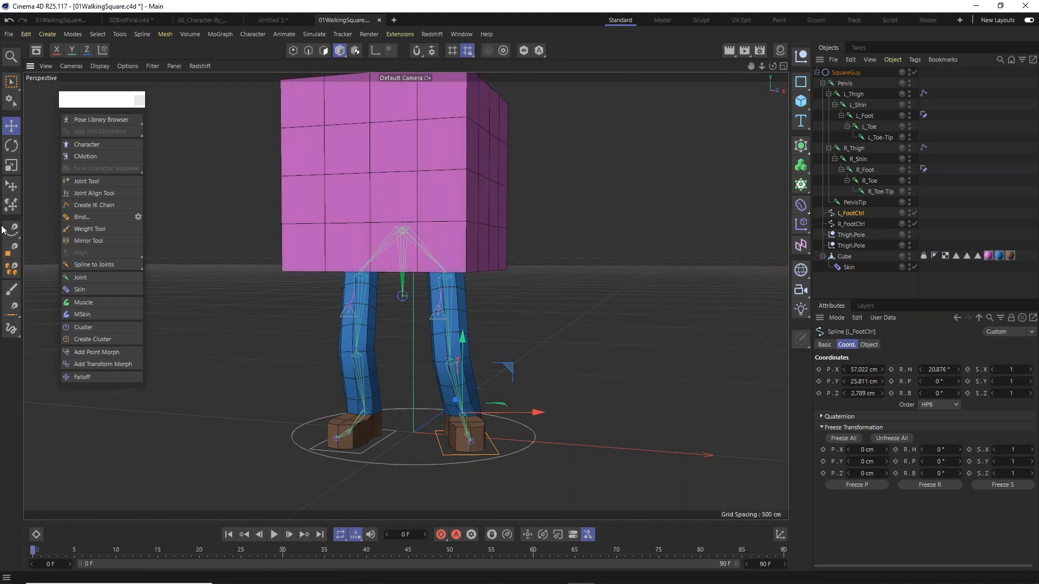
Rotate the L_FootCtrl controller further outward so the left foot points away from the body.
click(10, 145)
drag(434, 424, 420, 359)
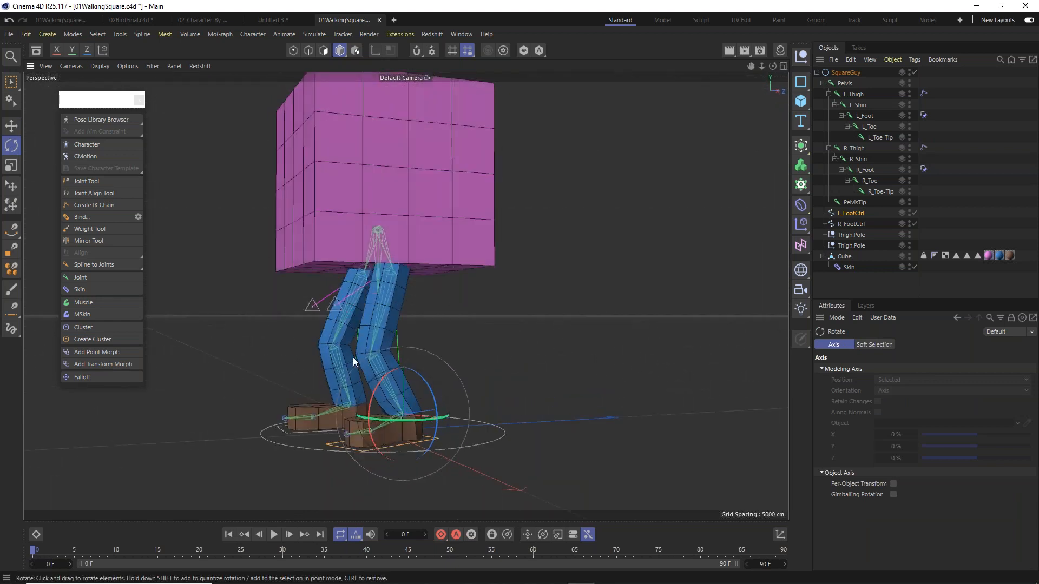
alt+right_drag(353, 357, 381, 383)
alt+drag(381, 367, 403, 391)
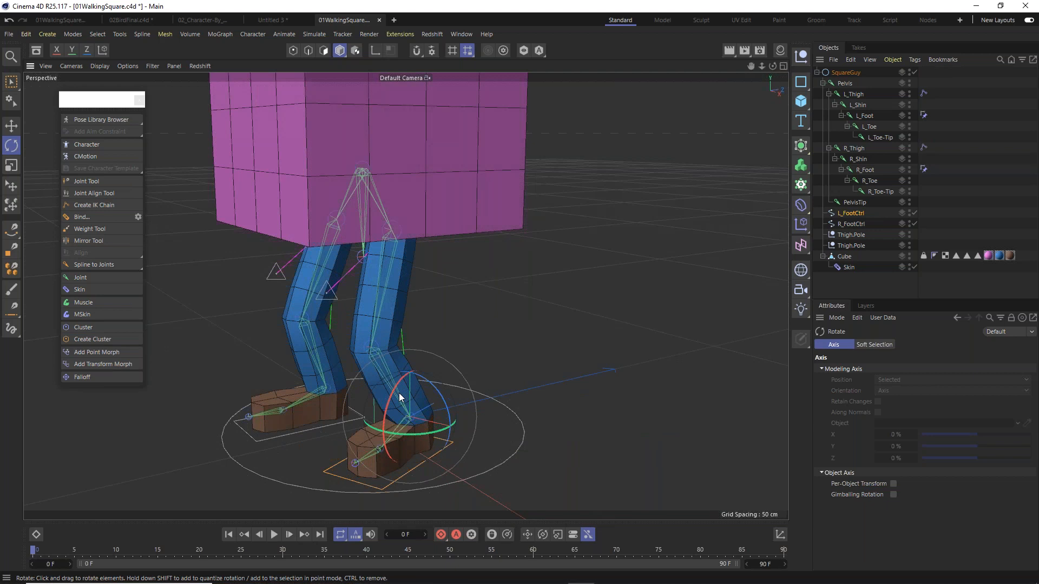
alt+drag(395, 382, 363, 319)
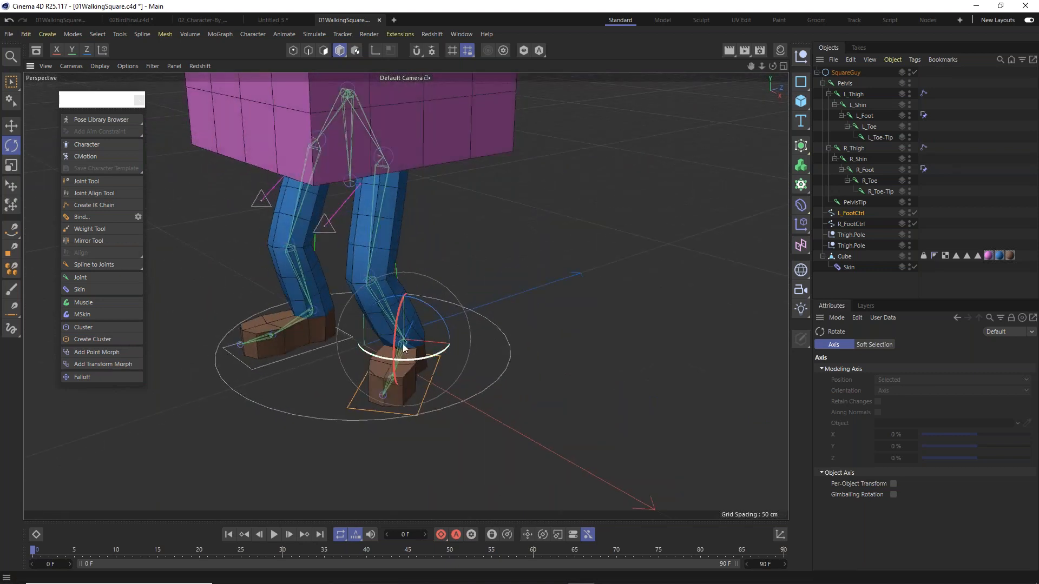
Select the left leg's Thigh.Pole null and activate the Move tool to try repositioning the knee pole.
click(328, 233)
alt+drag(329, 268, 319, 277)
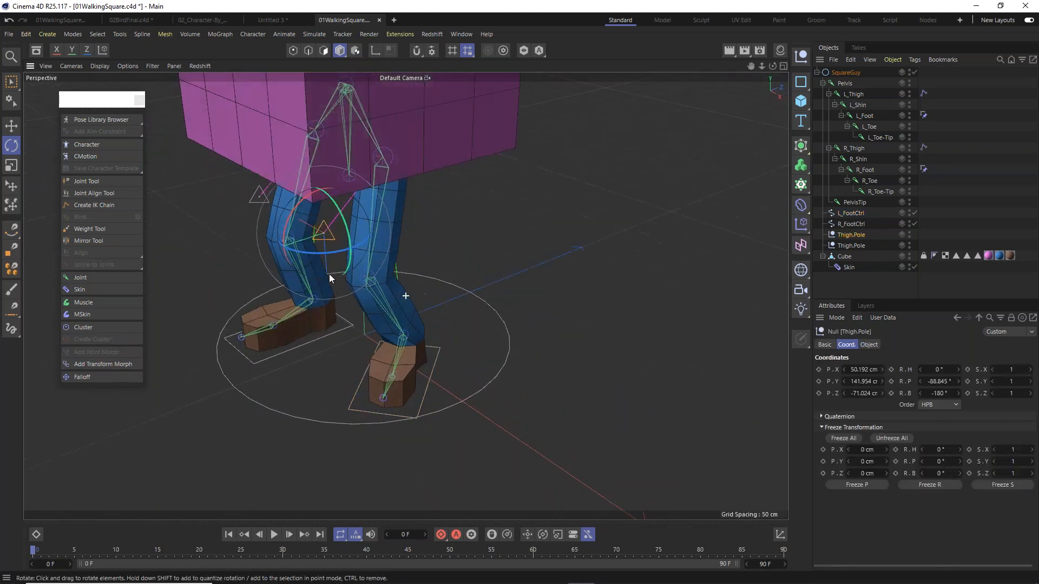
alt+drag(325, 236, 354, 276)
click(11, 126)
alt+drag(392, 310, 520, 307)
Undo the test moves and rotations of the foot controllers and pelvis back to the straight-legged rest pose.
key(ctrl+z)
key(ctrl+z)
key(ctrl+z)
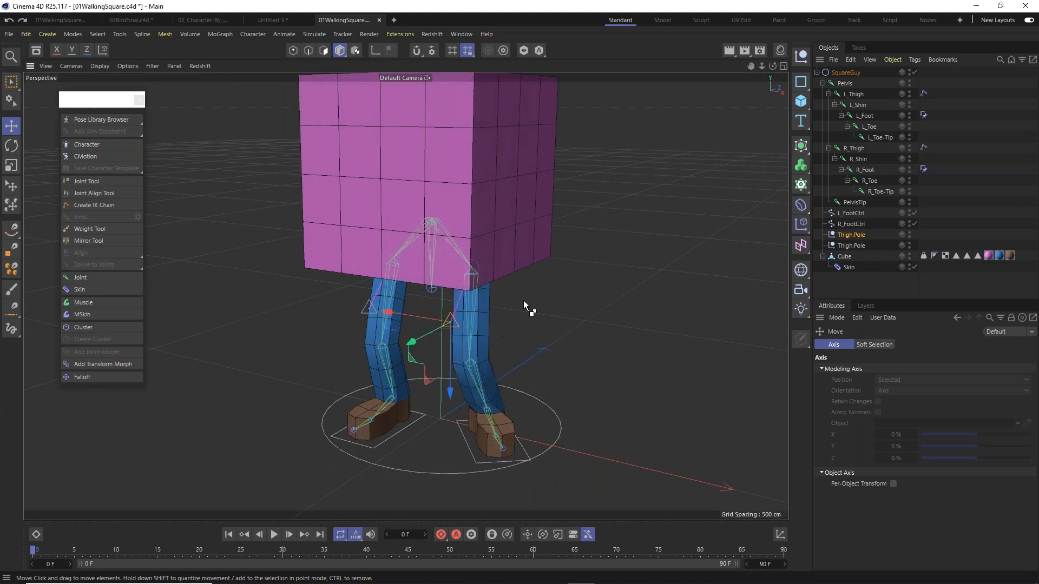
key(ctrl+z)
key(ctrl+z)
key(ctrl+z)
key(ctrl+z)
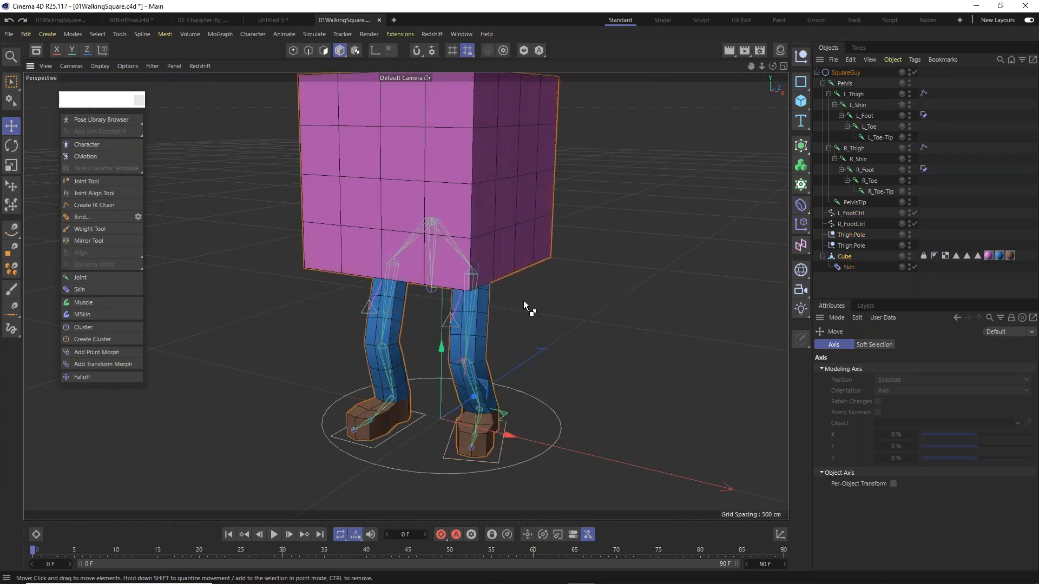
key(ctrl+z)
key(ctrl+z)
key(ctrl+z)
key(ctrl+z)
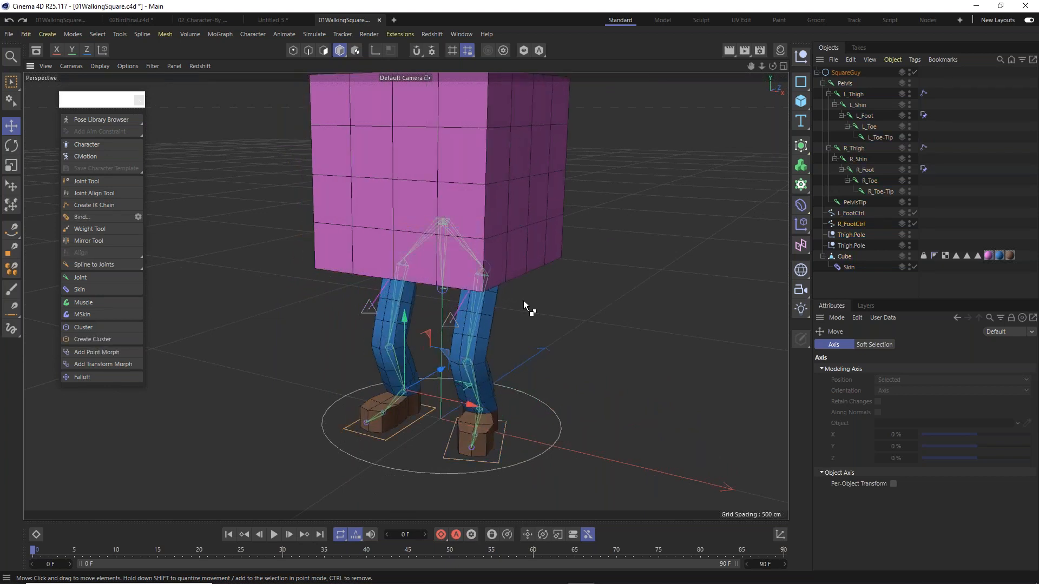
key(ctrl+z)
key(ctrl+z)
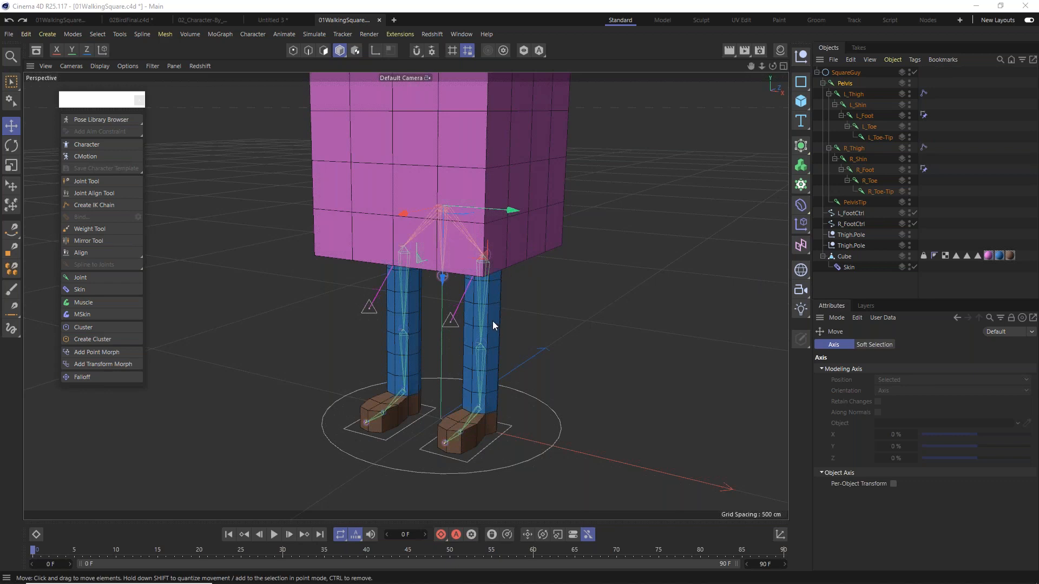
Examine how the leg mesh's edge loops line up with the knee joints.
alt+drag(493, 320, 462, 291)
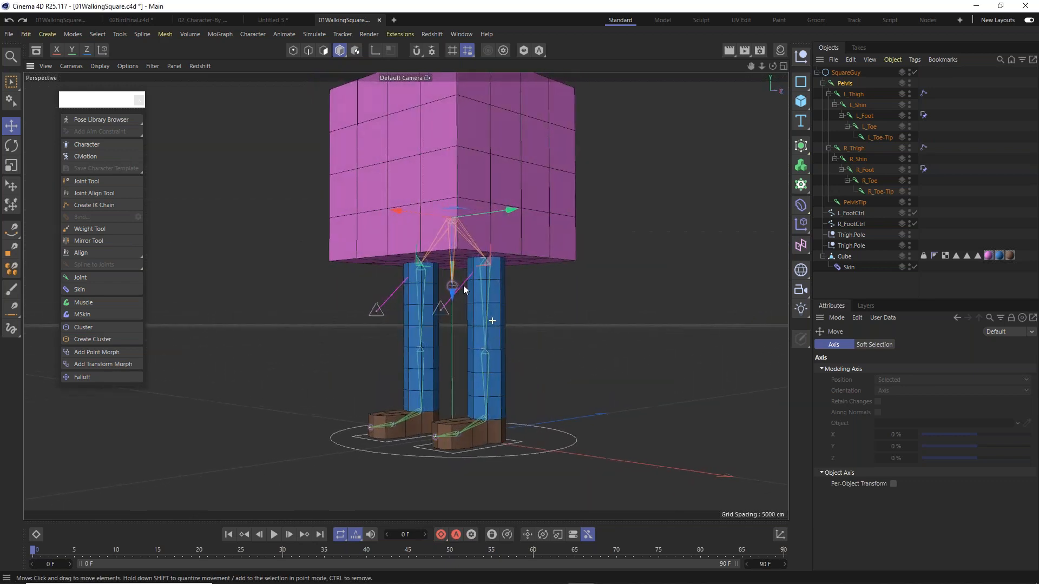
scroll(482, 344, up, 2)
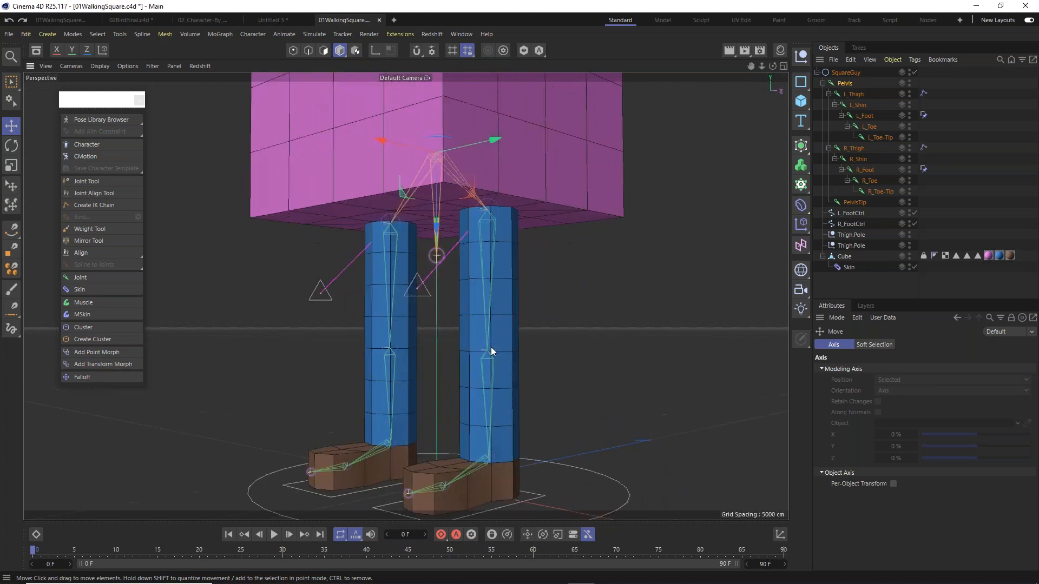
scroll(491, 348, up, 6)
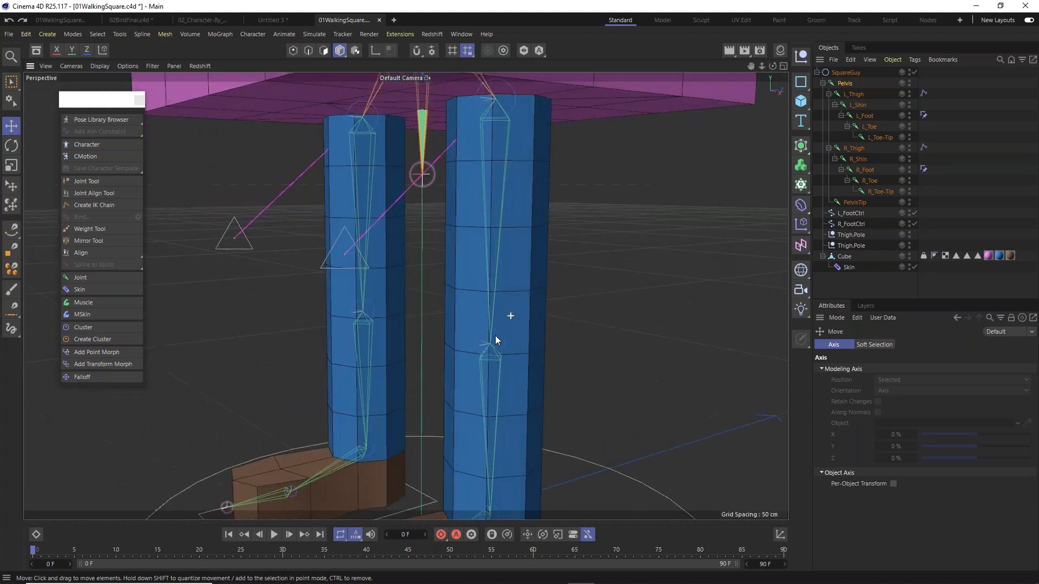
alt+drag(496, 336, 514, 333)
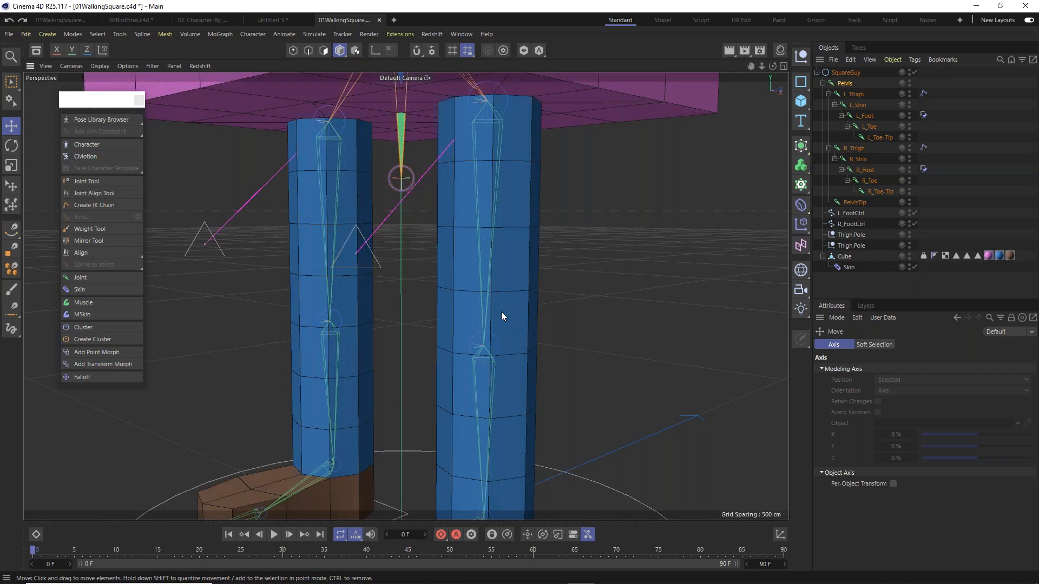
scroll(496, 300, down, 2)
alt+middle_drag(496, 307, 443, 247)
alt+drag(456, 194, 456, 200)
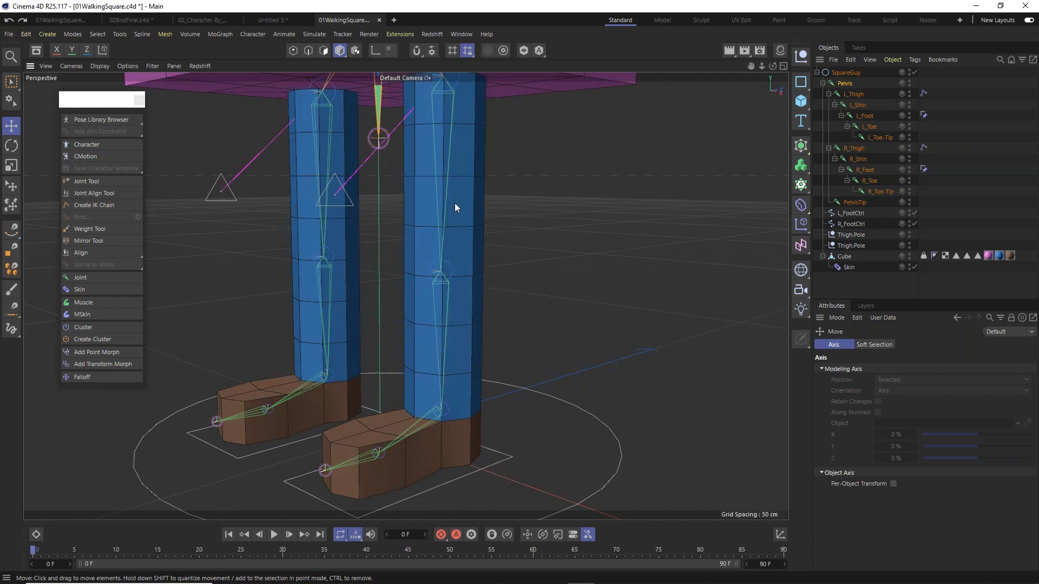
Display the Cube mesh's points, examine the loops around the left knee and ankle, and return to Model mode.
click(293, 50)
click(847, 258)
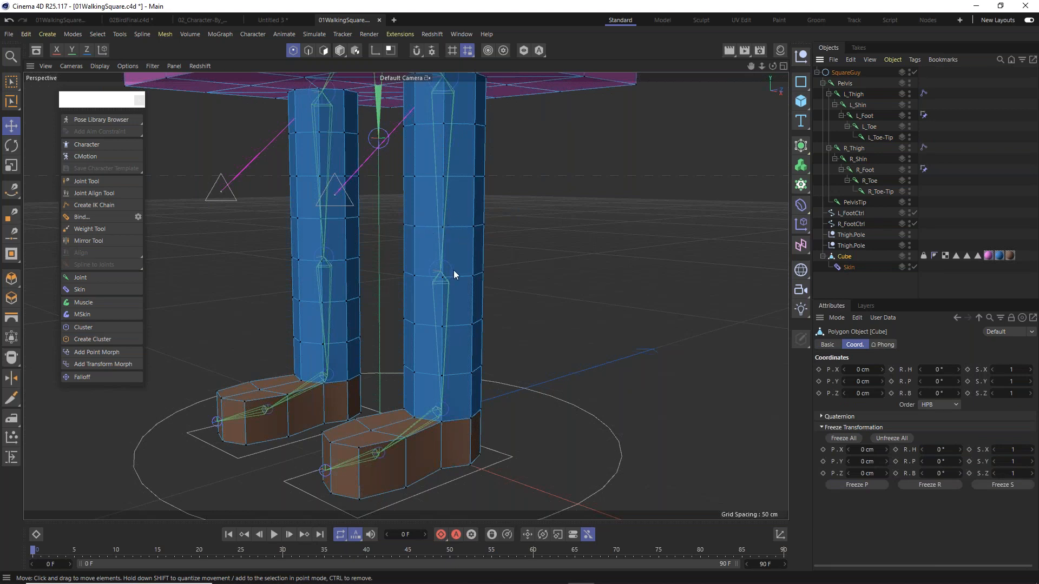
alt+drag(460, 293, 419, 276)
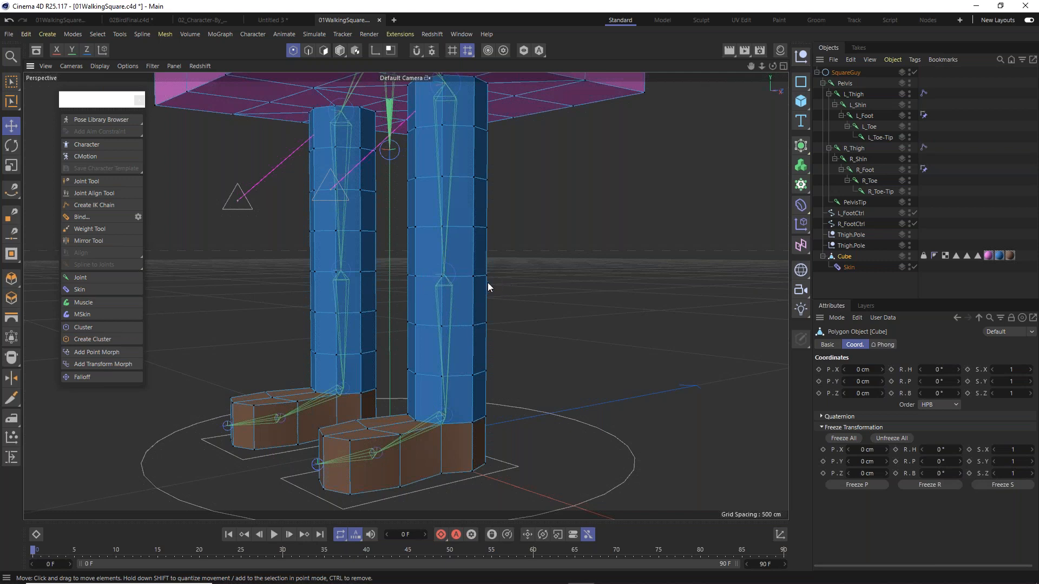
alt+middle_drag(457, 391, 436, 271)
mouse_move(436, 270)
alt+mouse_down()
mouse_move(343, 295)
mouse_move(449, 315)
mouse_move(456, 304)
mouse_move(432, 277)
alt+mouse_up()
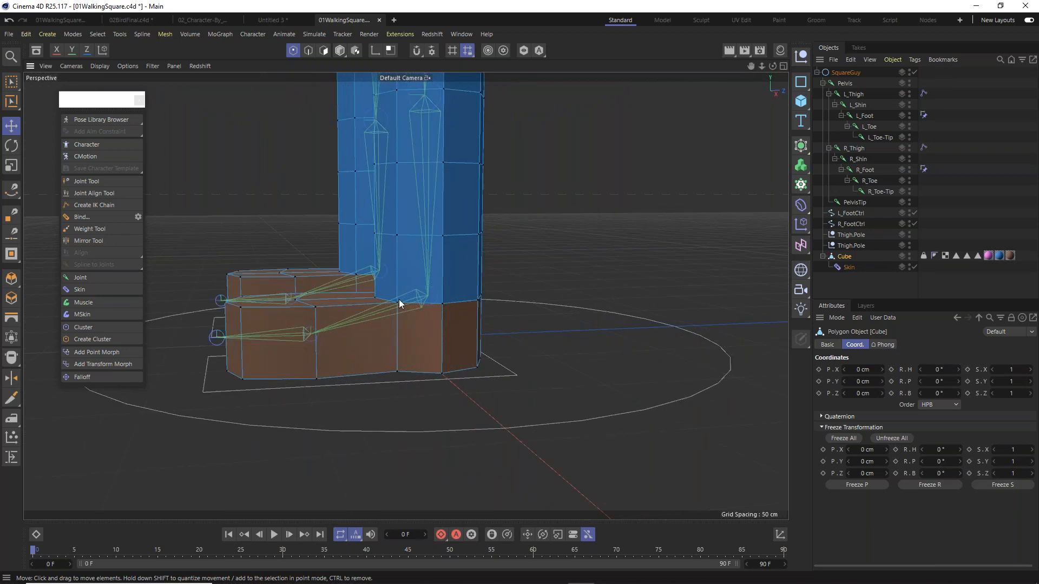
click(340, 50)
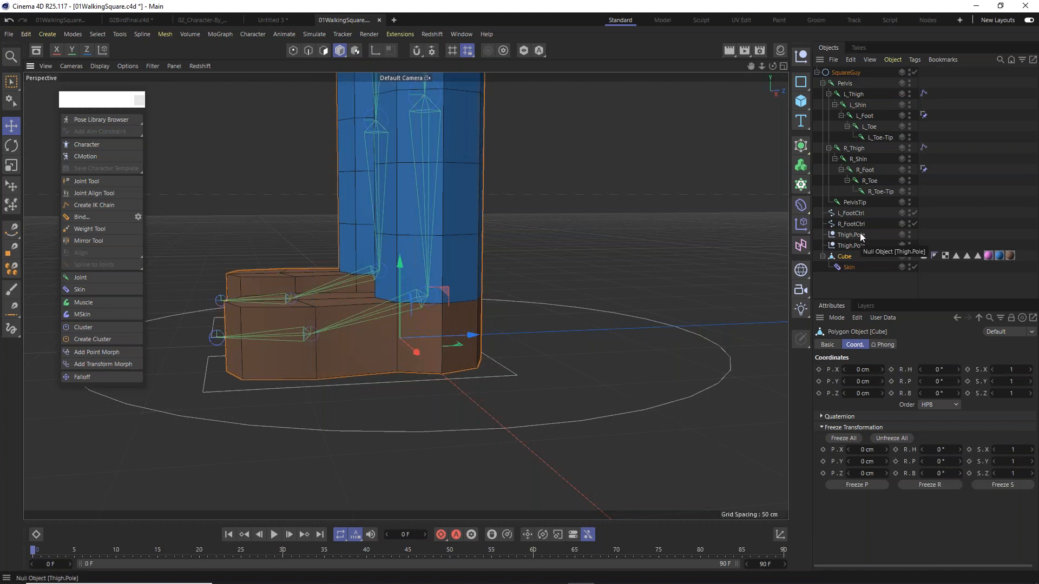
Try pitching the L_FootCtrl controller so the left toes lift, inspect the ankle deformation, and undo the rotation.
click(852, 213)
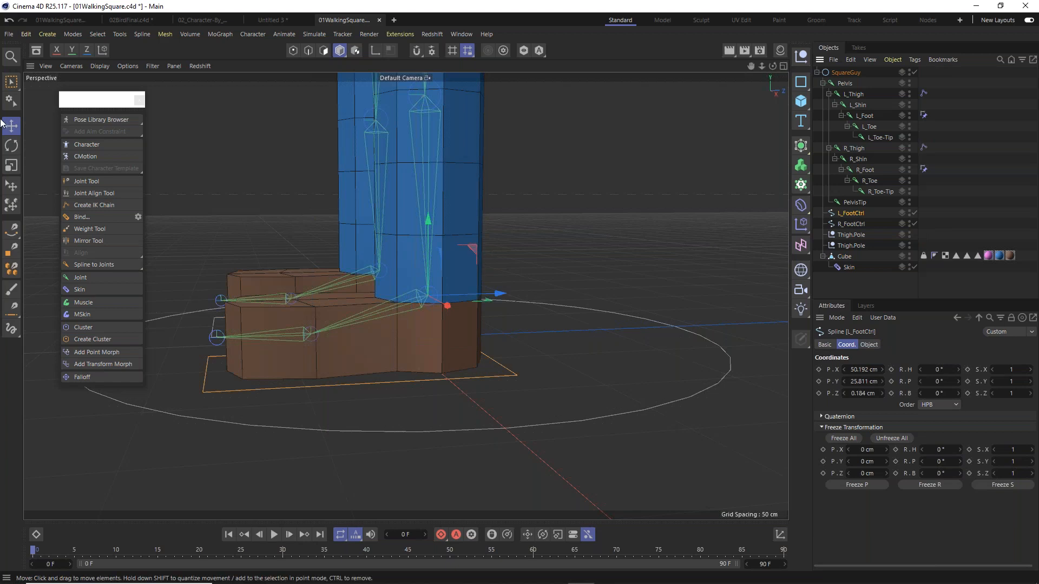
click(12, 146)
drag(471, 274, 470, 306)
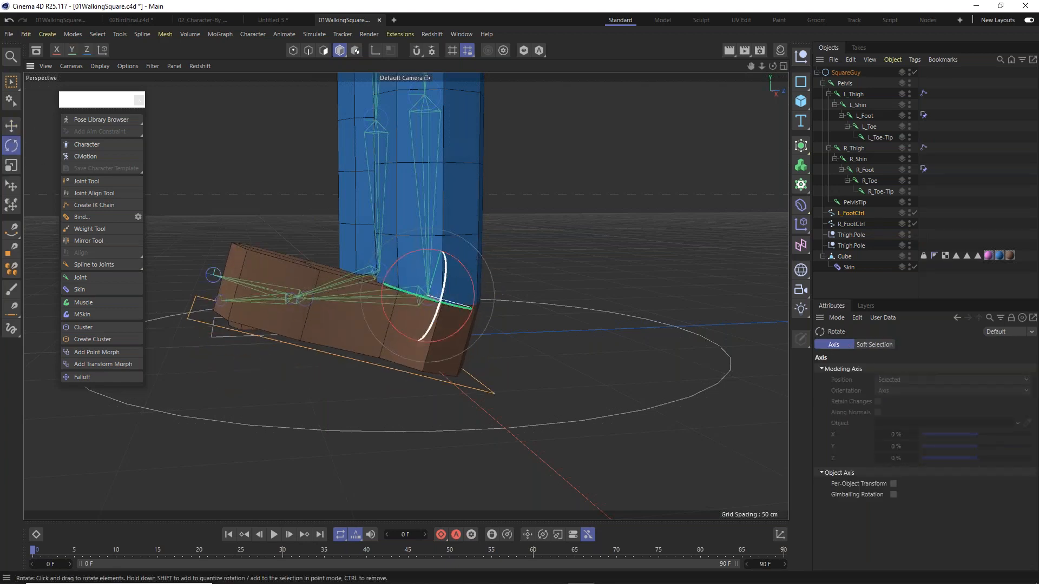
mouse_move(378, 283)
alt+mouse_down()
mouse_move(390, 288)
mouse_move(360, 269)
mouse_move(385, 300)
alt+mouse_up()
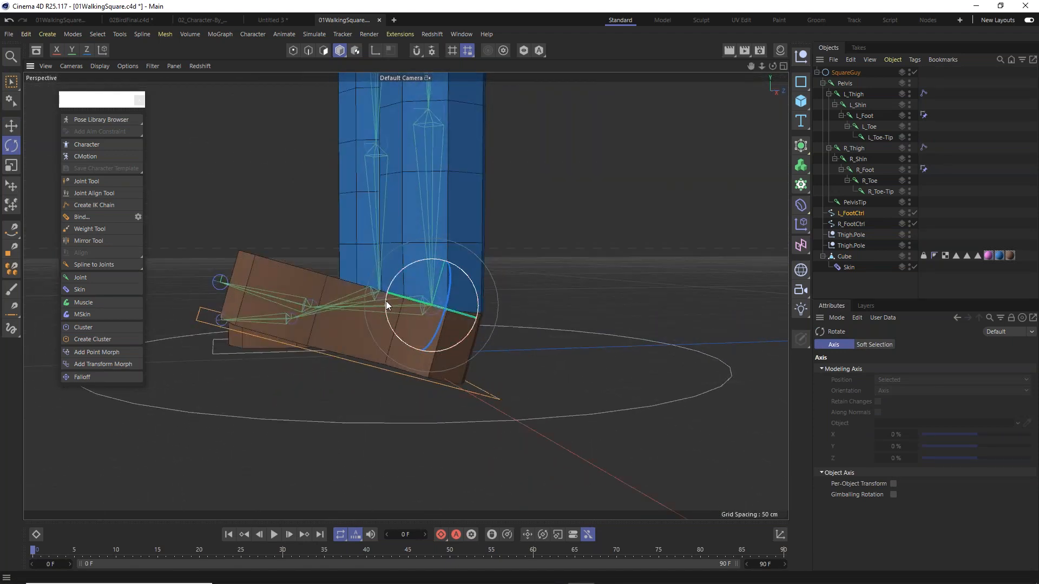
alt+drag(401, 313, 434, 356)
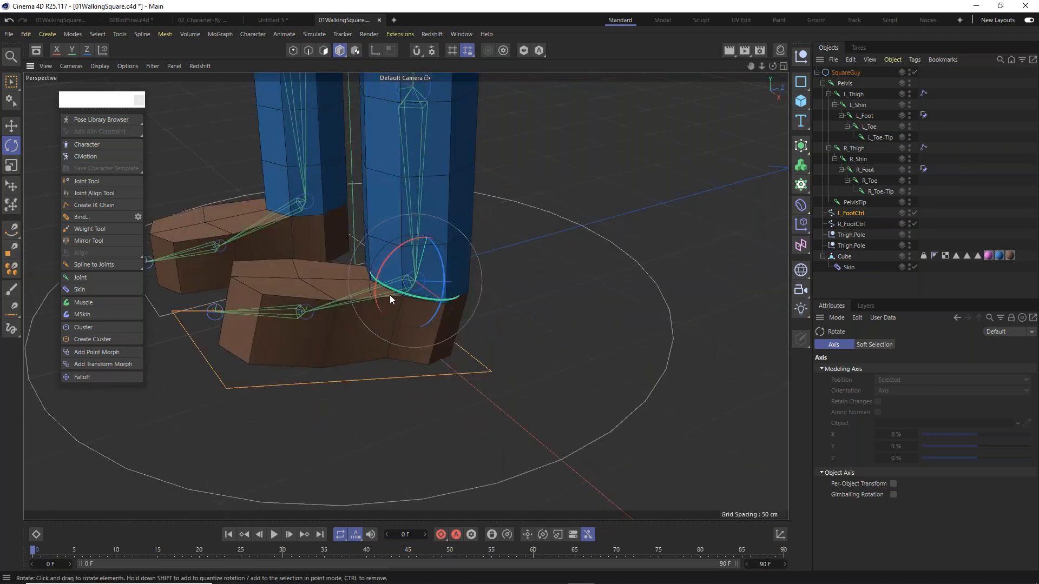
key(ctrl+z)
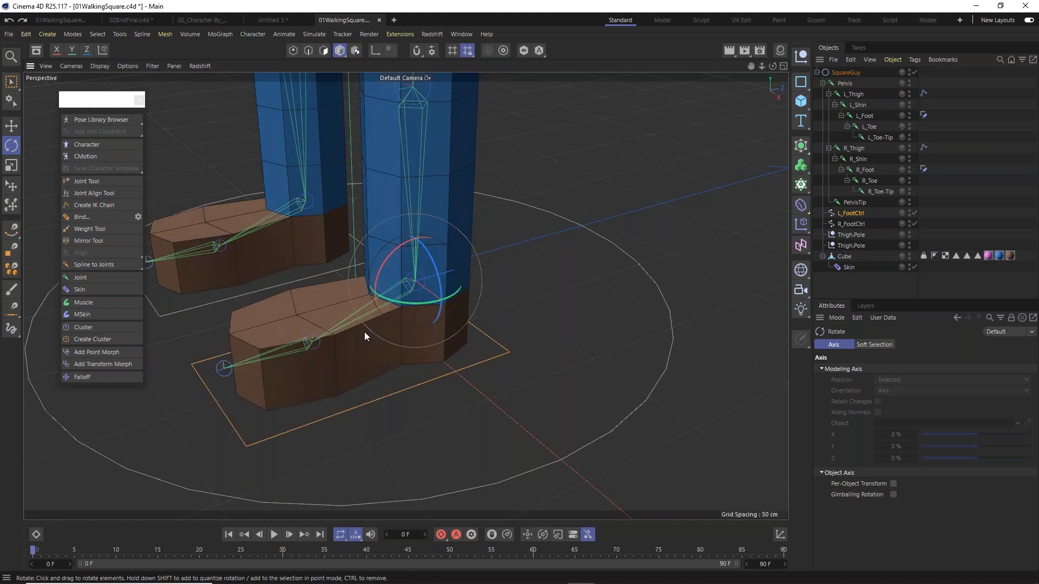
alt+drag(314, 363, 335, 347)
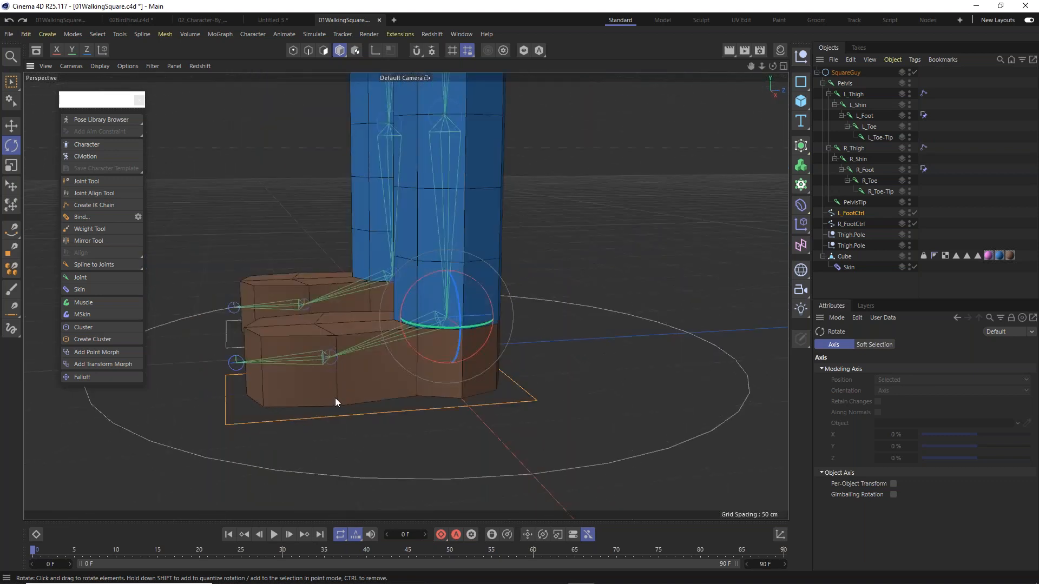
Try rotating the L_Toe joint to test the toe bend, and undo the rotation.
click(875, 180)
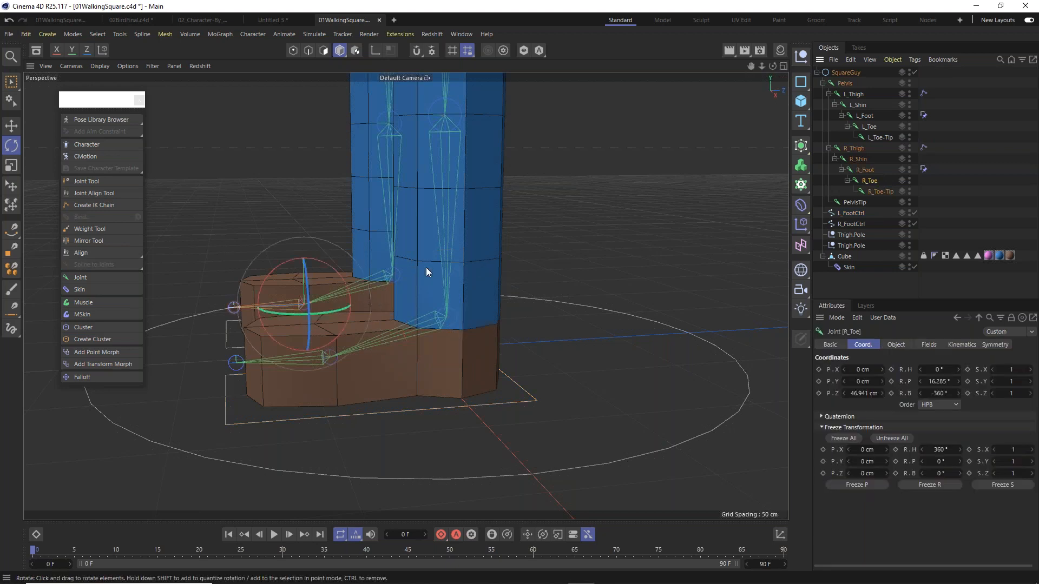
click(875, 127)
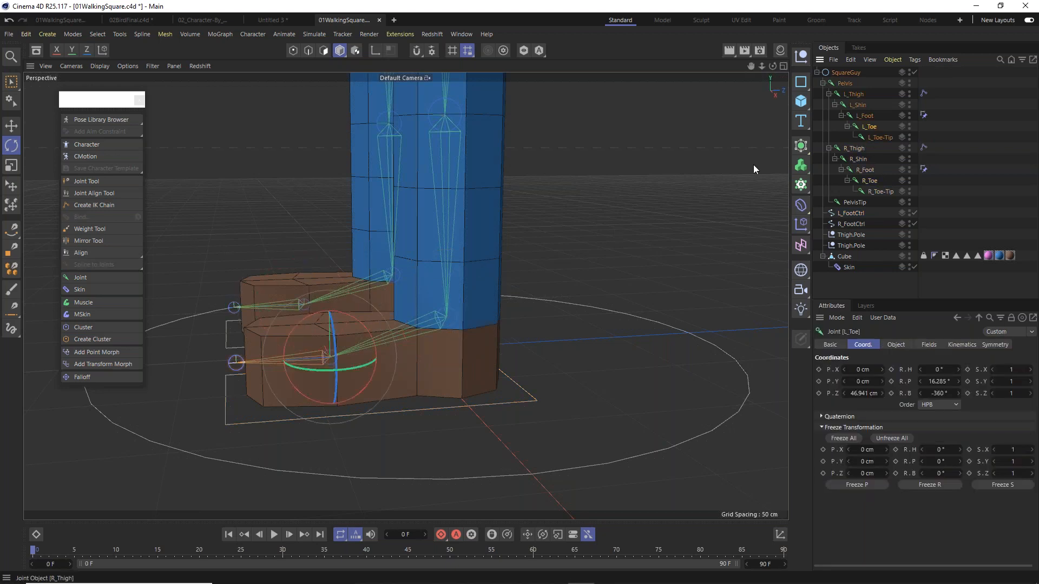
drag(289, 340, 371, 360)
key(ctrl+z)
Examine the left foot's geometry around the L_Toe joint, and clear the selection.
scroll(331, 375, up, 2)
scroll(330, 375, up, 1)
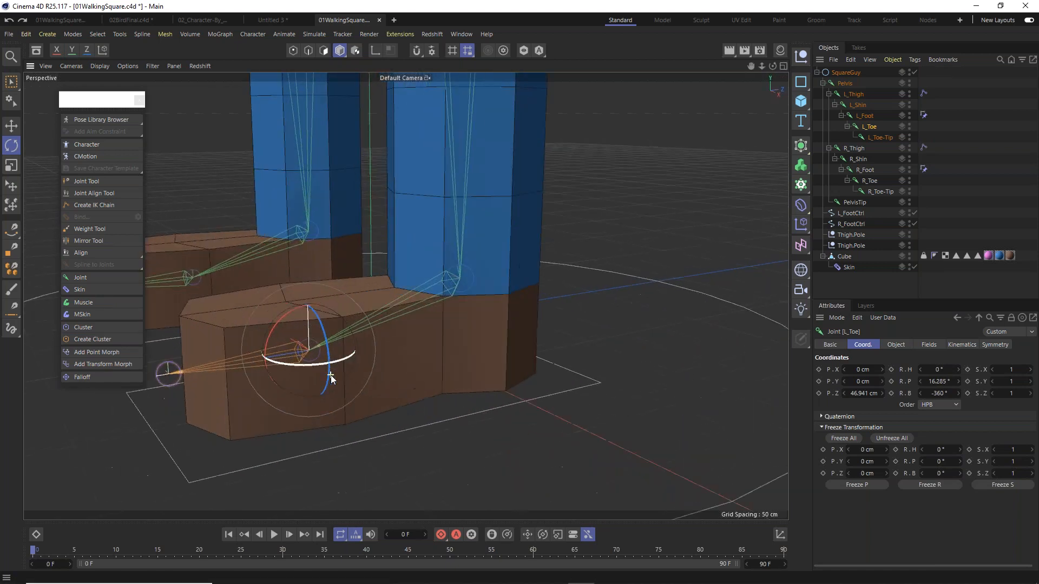
alt+middle_drag(335, 342, 453, 296)
alt+drag(454, 295, 448, 275)
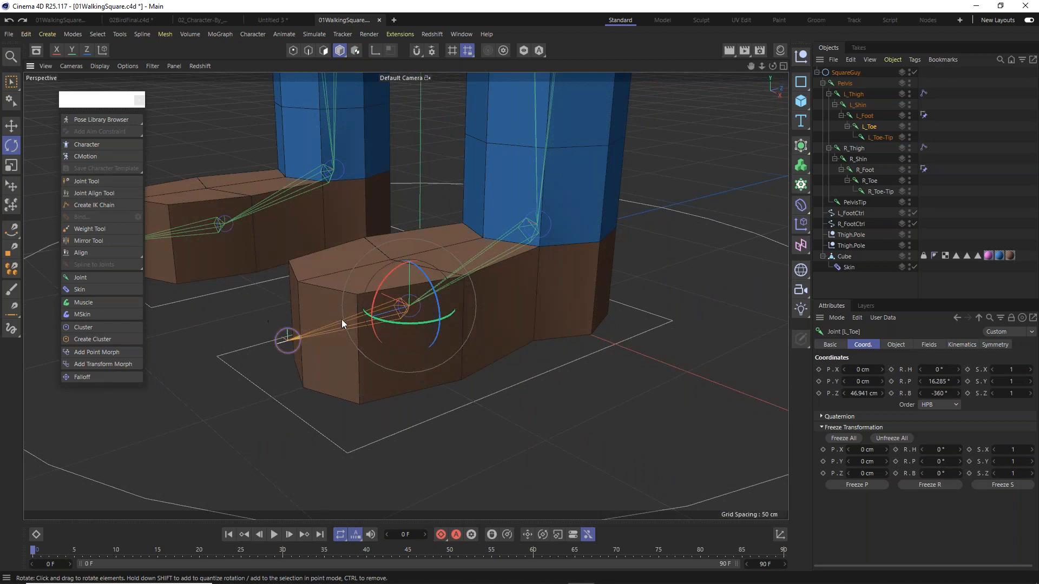
scroll(333, 331, down, 3)
alt+drag(333, 332, 390, 276)
key(e)
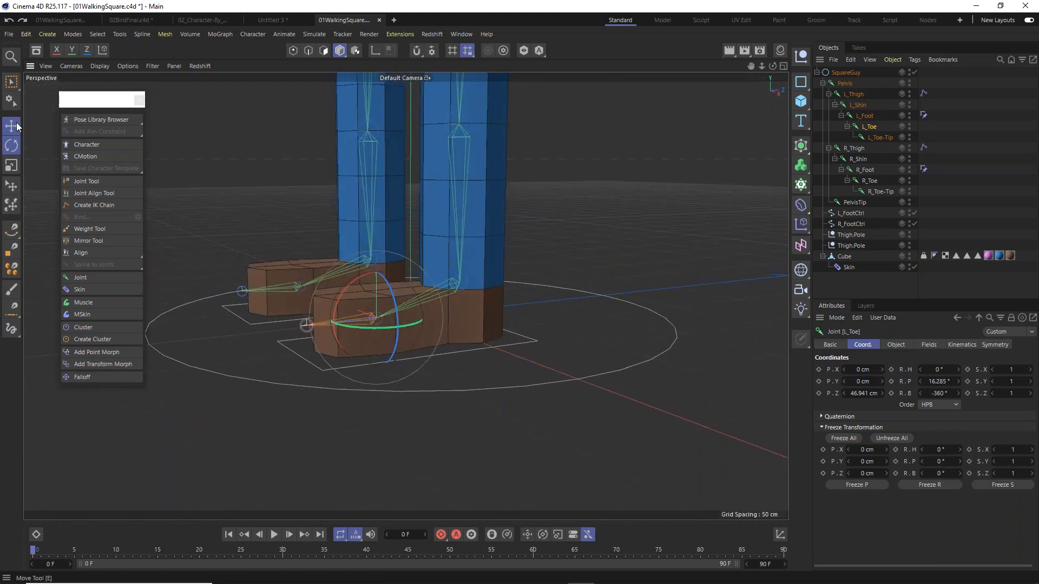
click(569, 157)
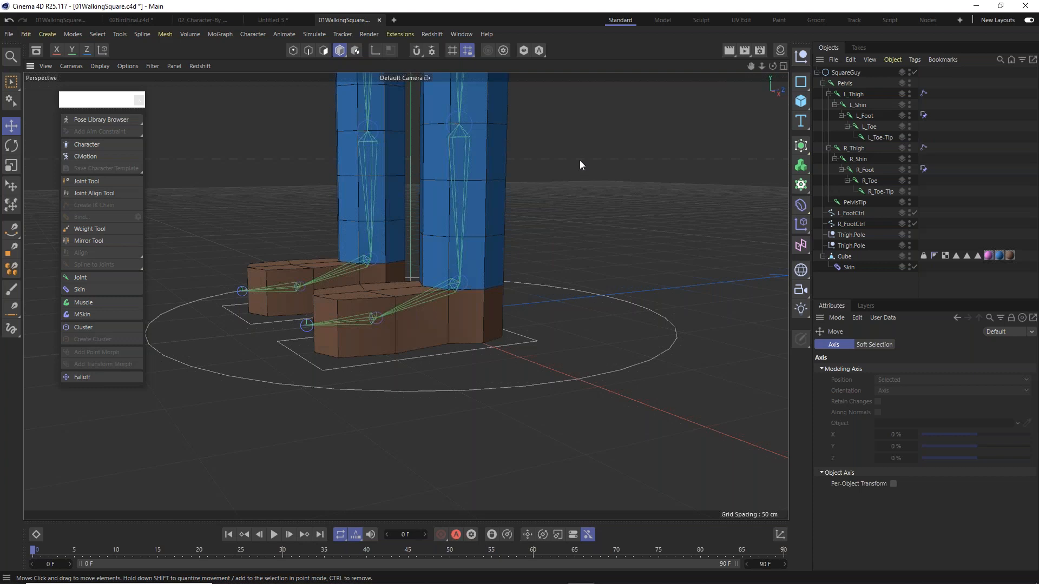
Try lowering the Pelvis joint about 21 cm and repeat the test to check the knee bends, undoing each move.
scroll(488, 201, down, 6)
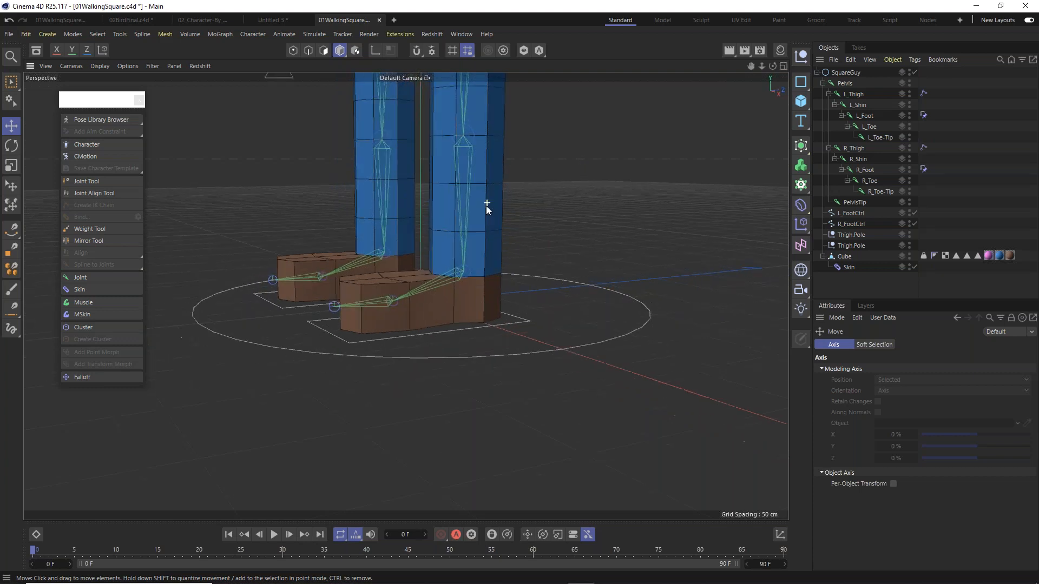
scroll(505, 226, down, 5)
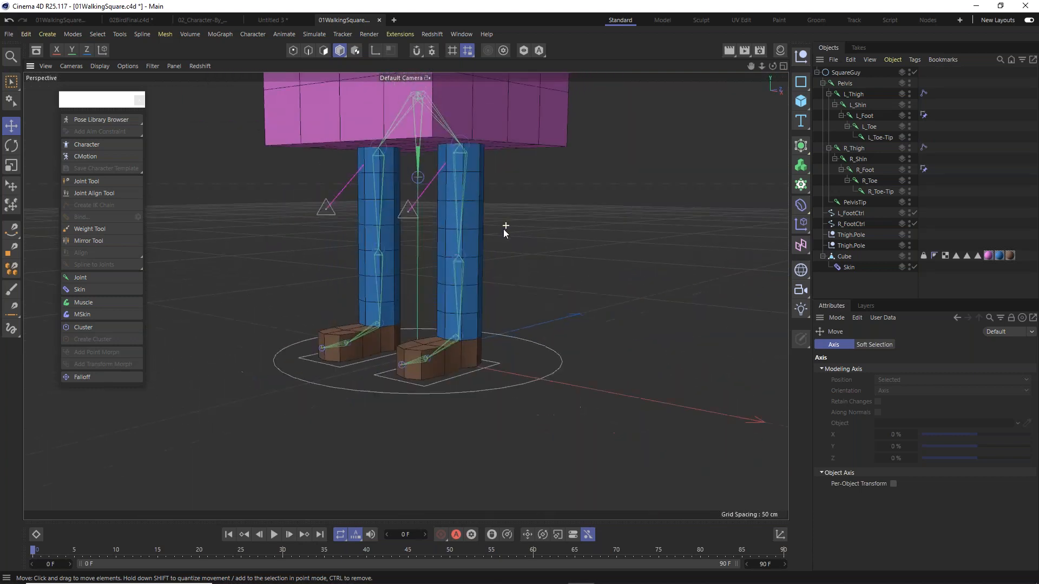
click(846, 82)
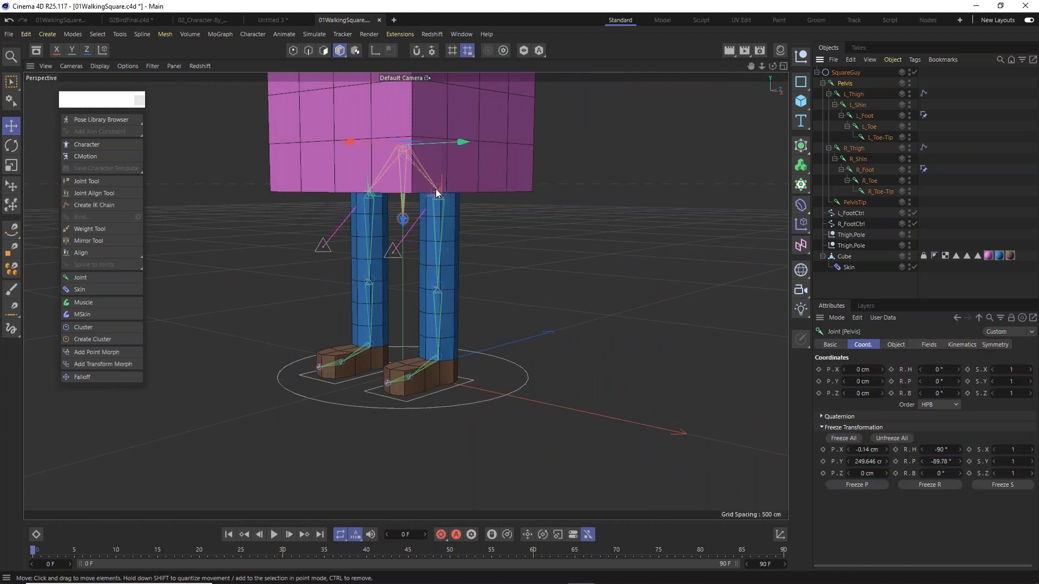
drag(401, 215, 434, 239)
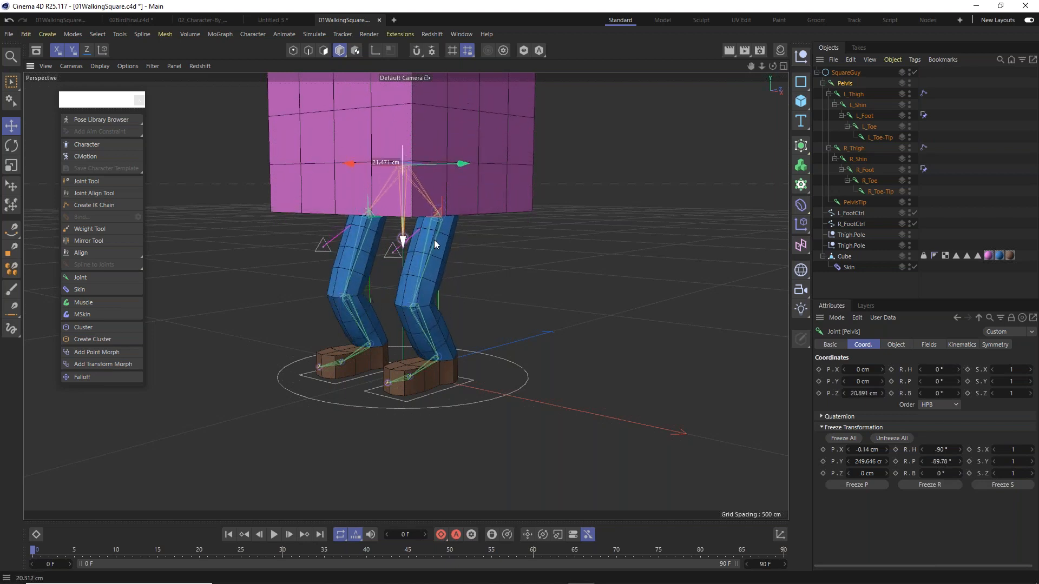
key(ctrl+z)
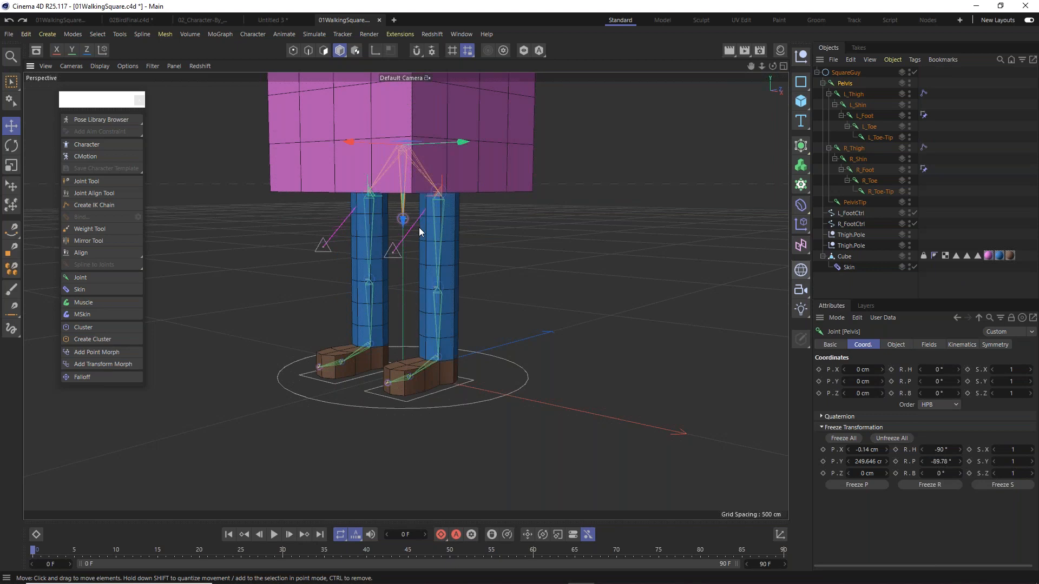
drag(403, 219, 453, 254)
key(ctrl+z)
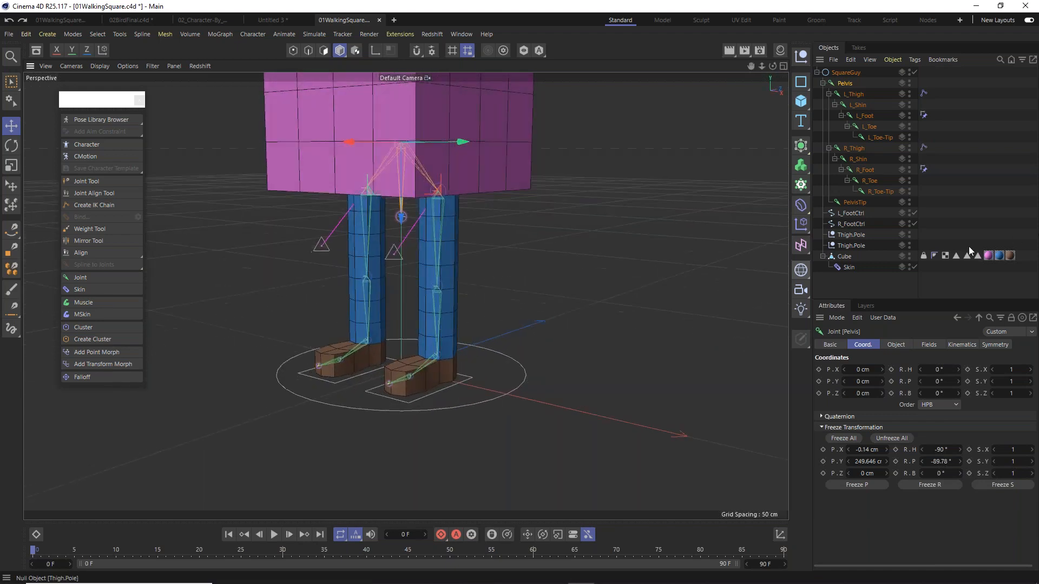
Delete the Phong tag from the Cube mesh.
click(935, 256)
key(Delete)
drag(401, 217, 433, 254)
drag(439, 250, 456, 224)
alt+middle_drag(467, 221, 477, 284)
alt+drag(477, 284, 467, 232)
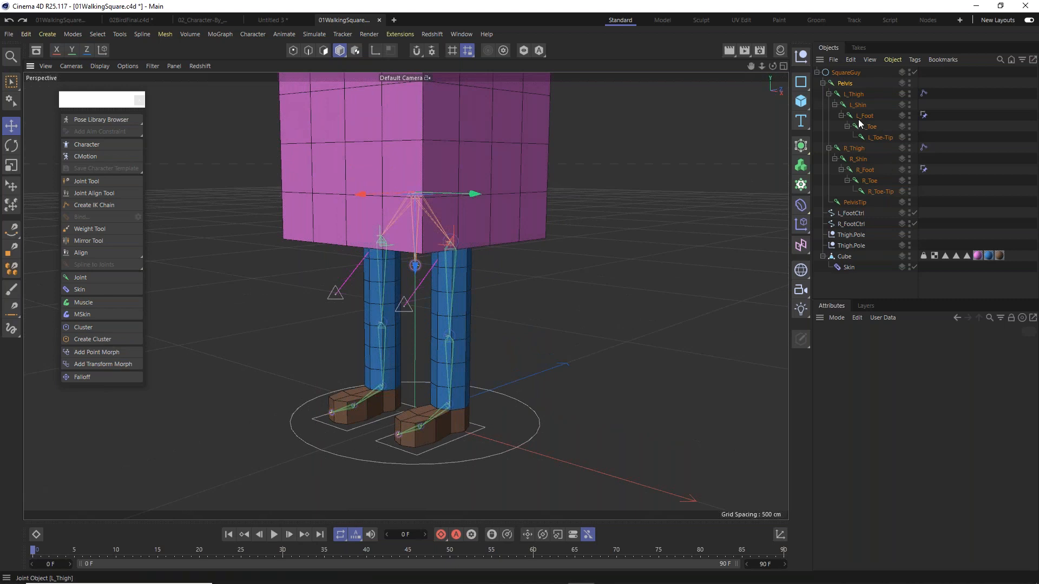
Try rotating the Pelvis joint and lowering it so that both knees bend.
click(845, 83)
alt+drag(461, 246, 469, 239)
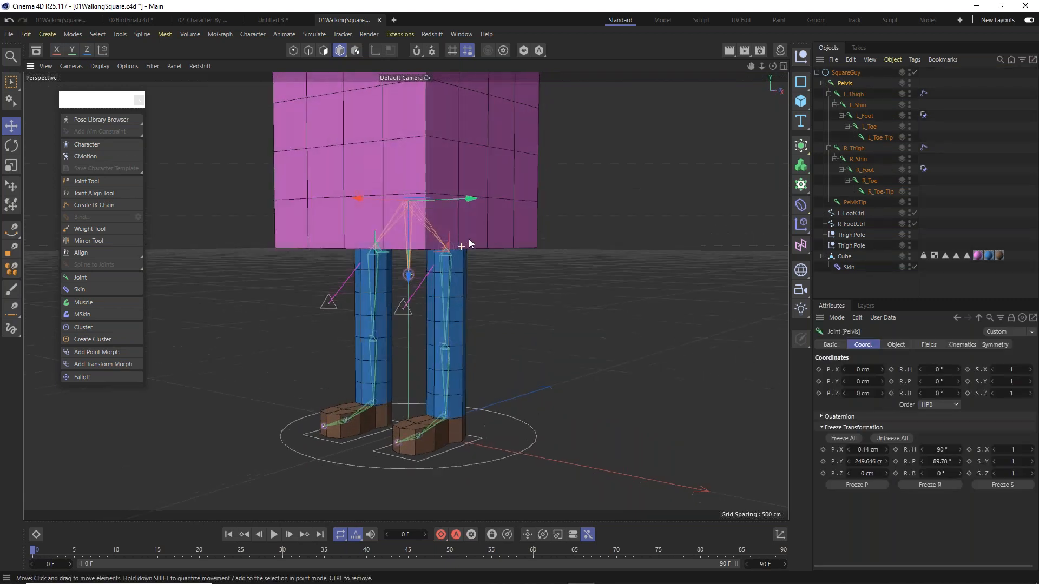
click(10, 145)
drag(381, 209, 434, 215)
click(11, 126)
drag(409, 267, 415, 301)
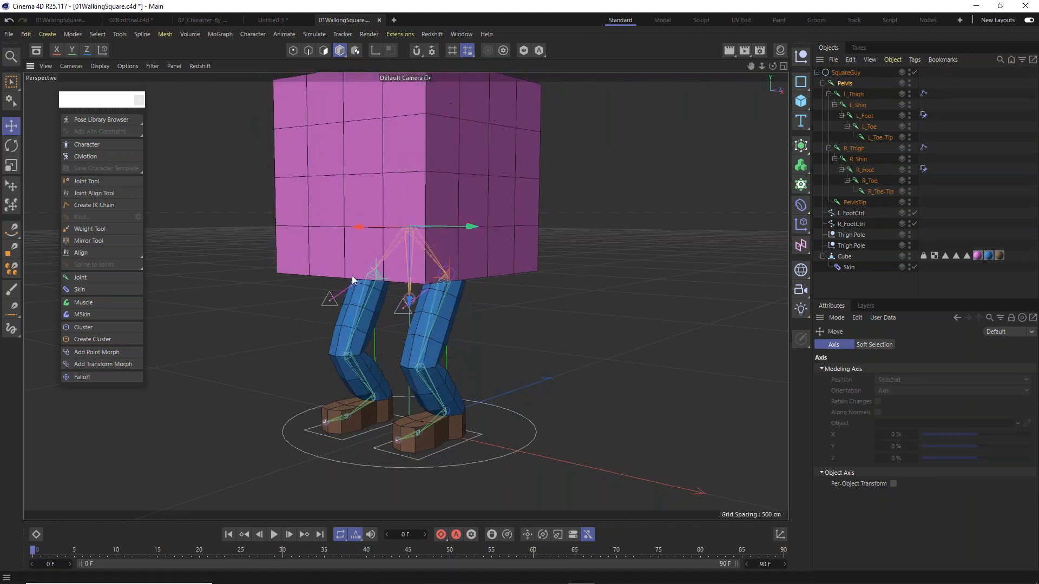
Try rotating the lowered Pelvis joint around different axes, and undo the rotations and the lowering.
click(11, 145)
drag(385, 258, 382, 244)
key(ctrl+z)
alt+drag(406, 295, 468, 293)
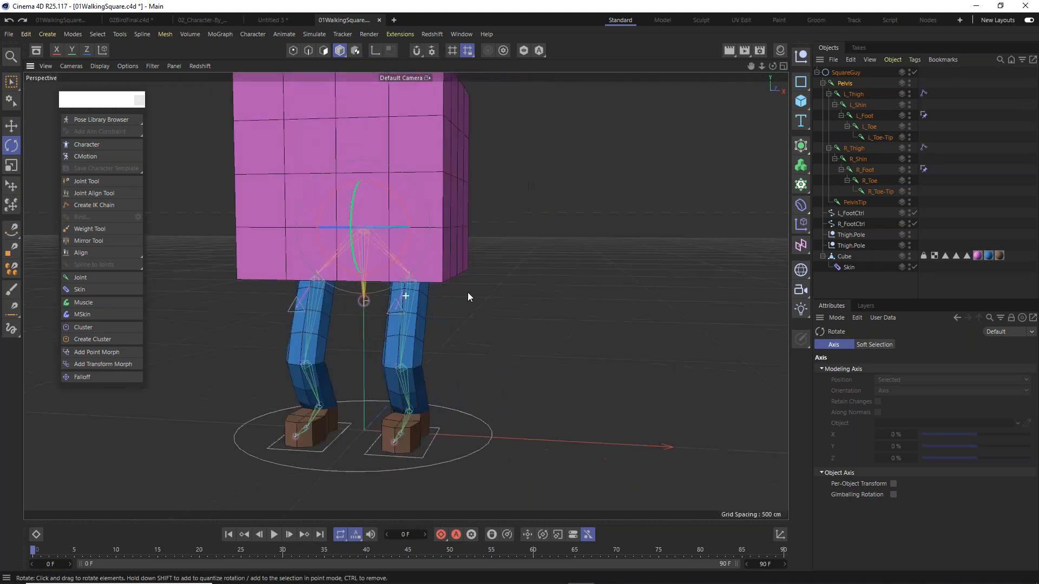
drag(402, 203, 424, 237)
key(ctrl+z)
scroll(424, 236, down, 4)
key(ctrl+z)
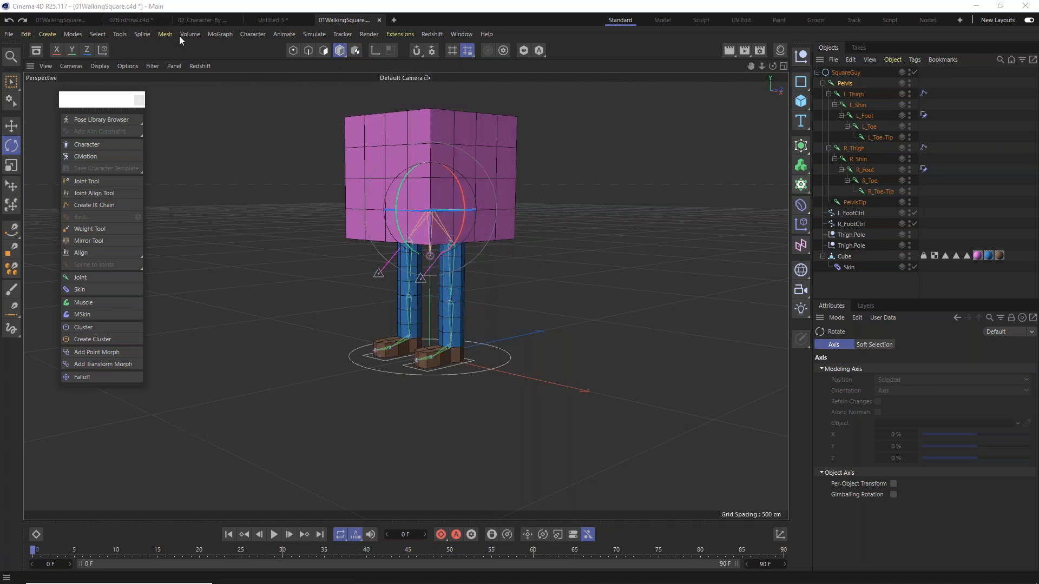
Add a CMotion object to the square character's scene.
click(251, 34)
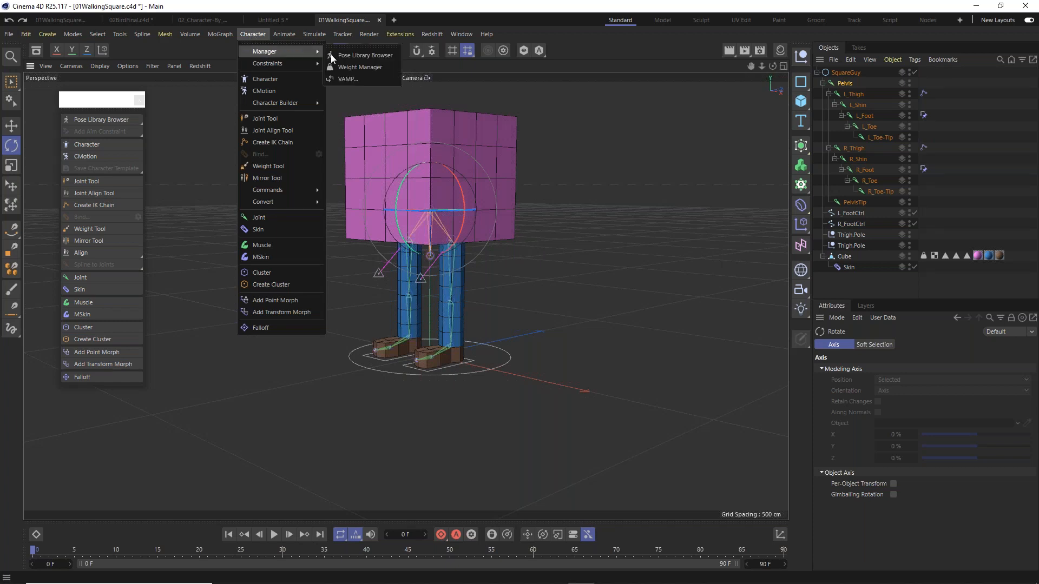
click(223, 6)
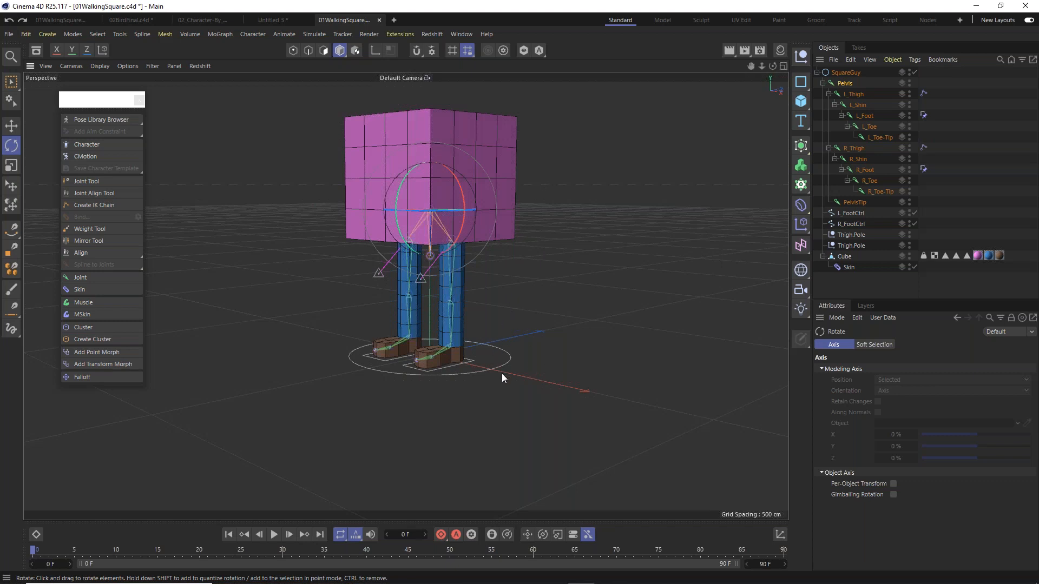
click(468, 361)
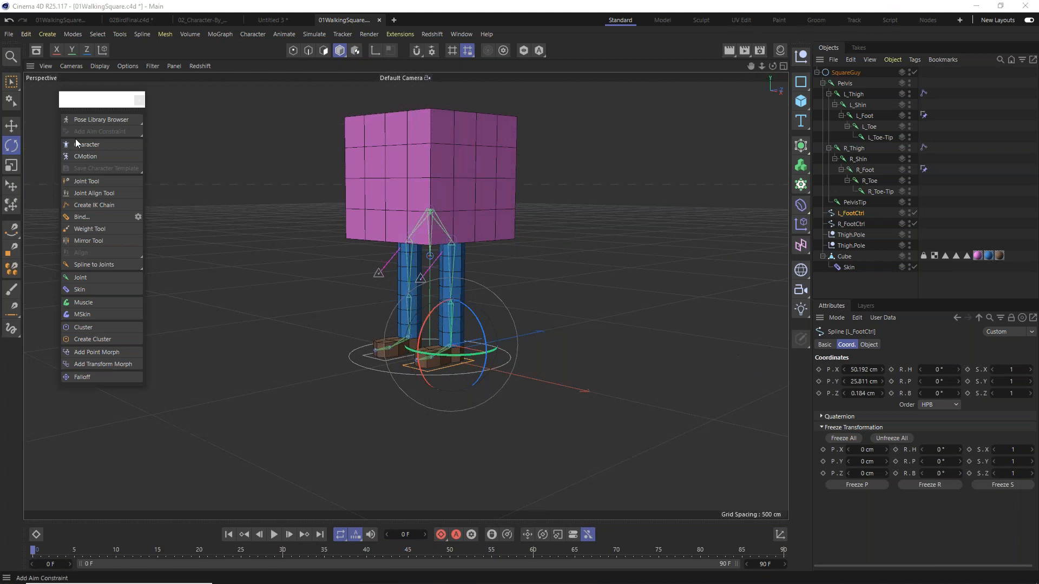
click(11, 125)
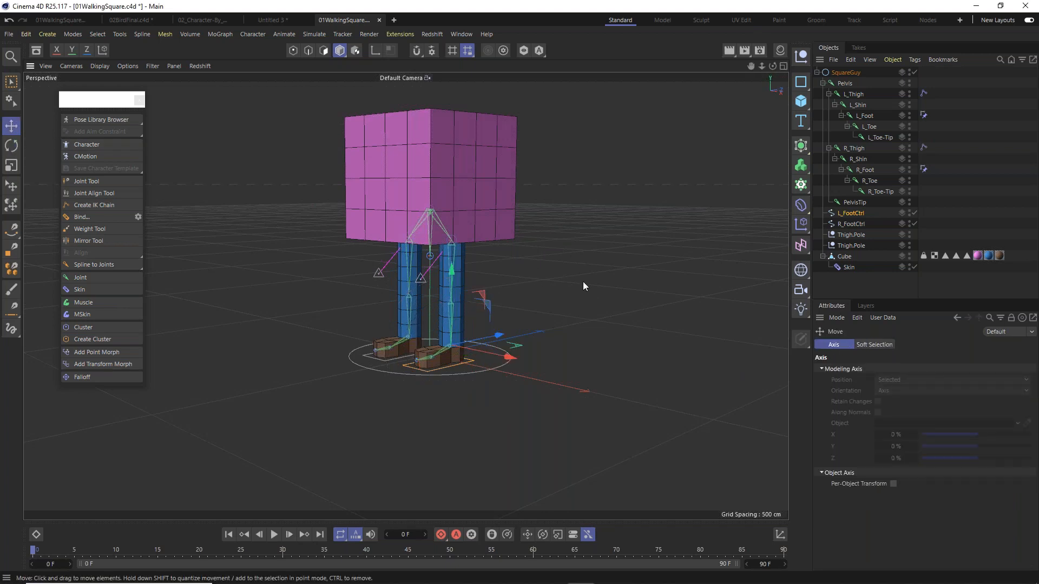
drag(448, 297, 452, 410)
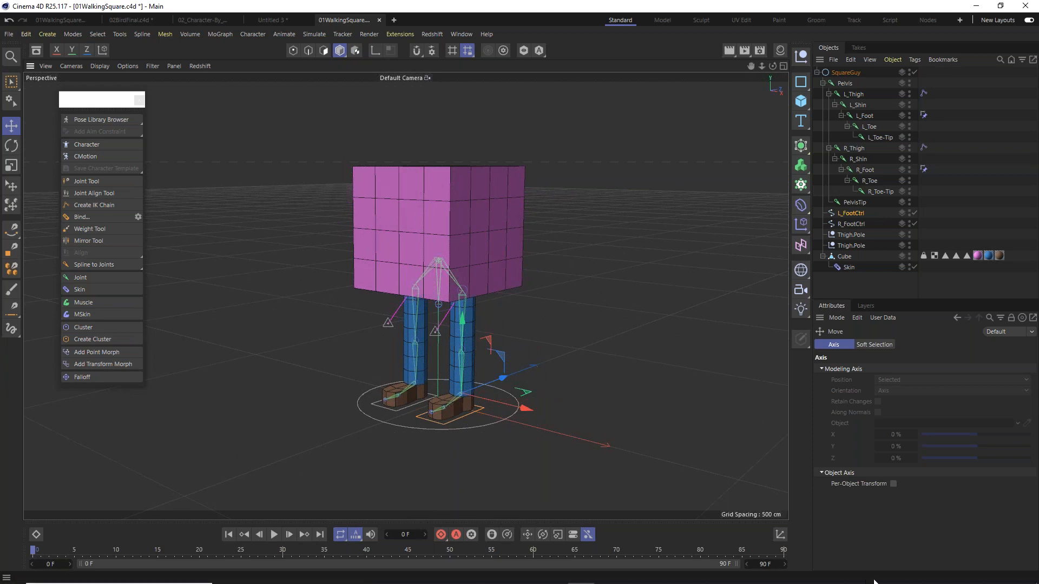
mouse_move(874, 581)
click(252, 34)
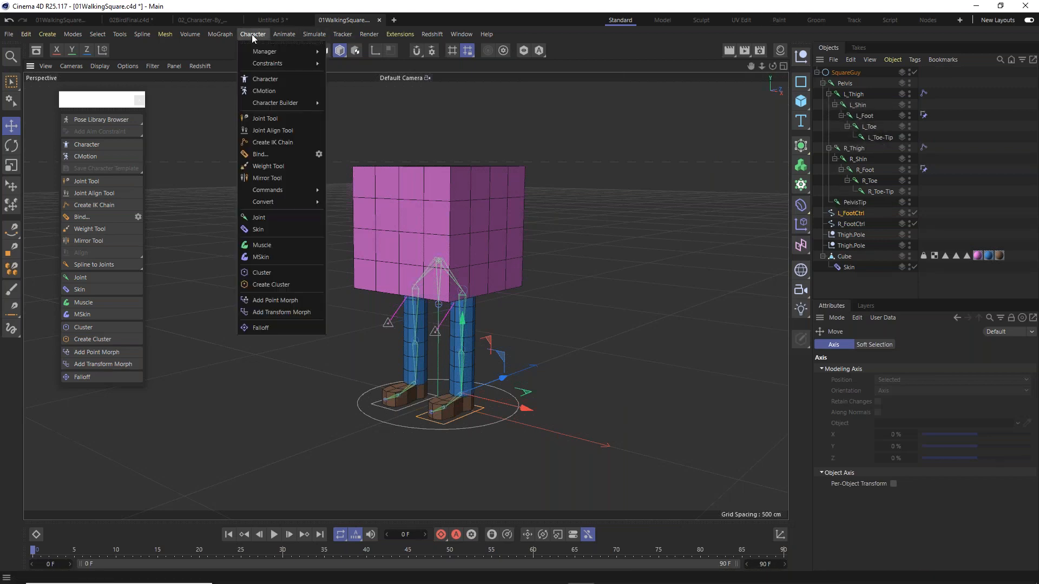
click(266, 90)
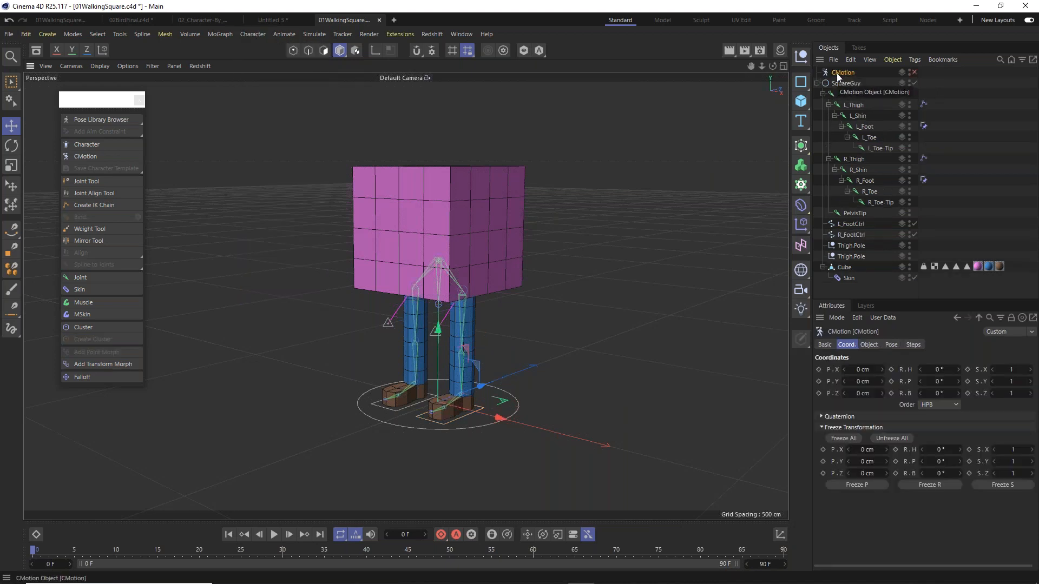
Play the bird's wing animation in 02BirdFinal.c4d, look through the other open documents, and return to the 01WalkingSquare scene.
click(198, 21)
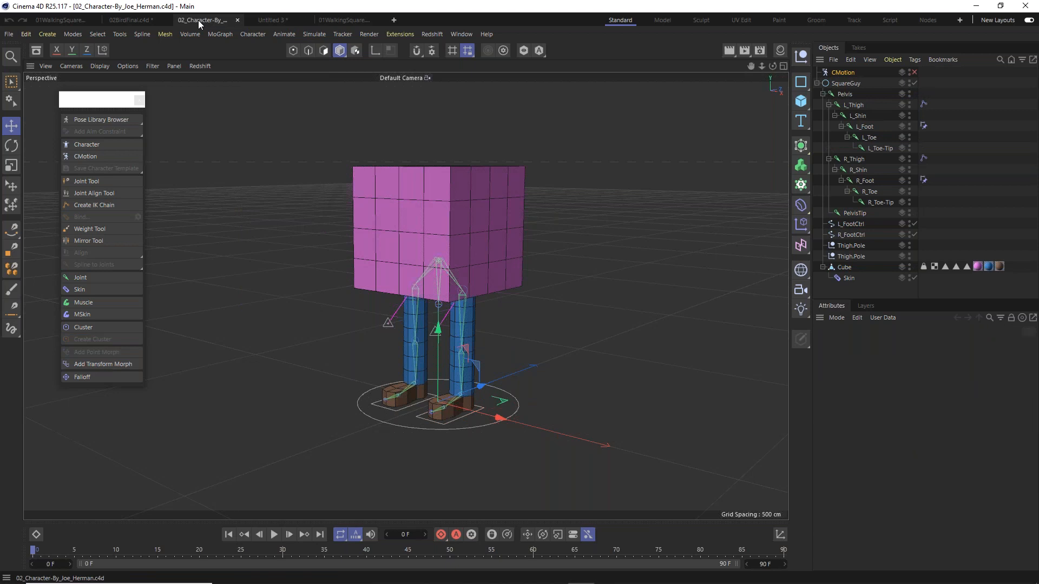
click(132, 20)
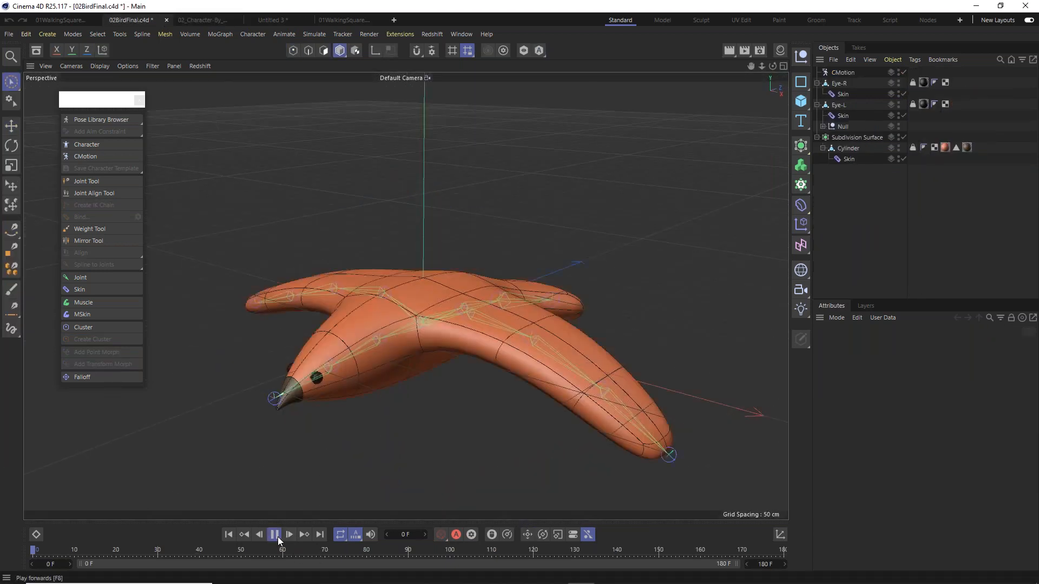
click(278, 538)
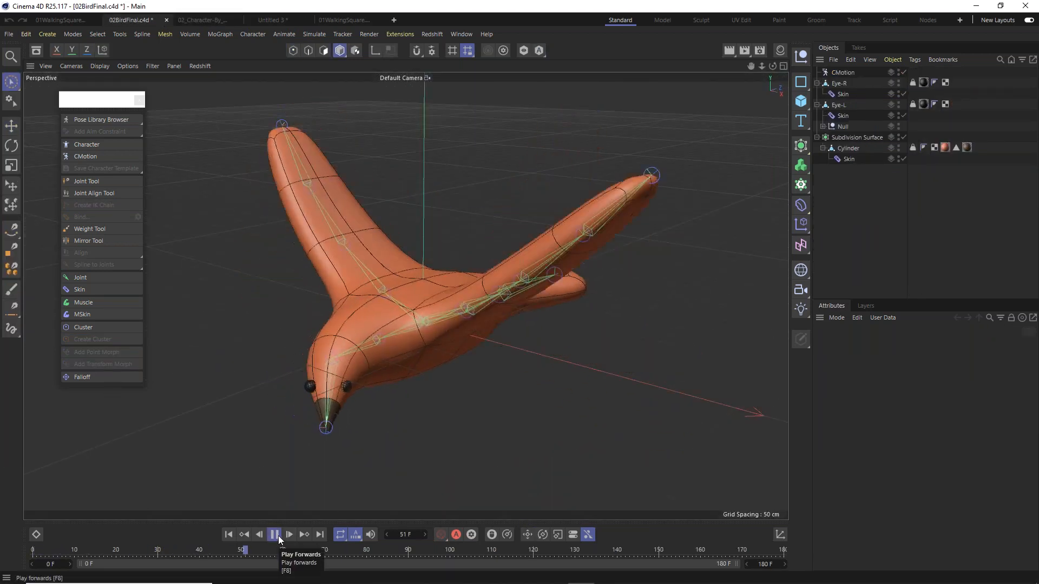
click(278, 536)
click(67, 19)
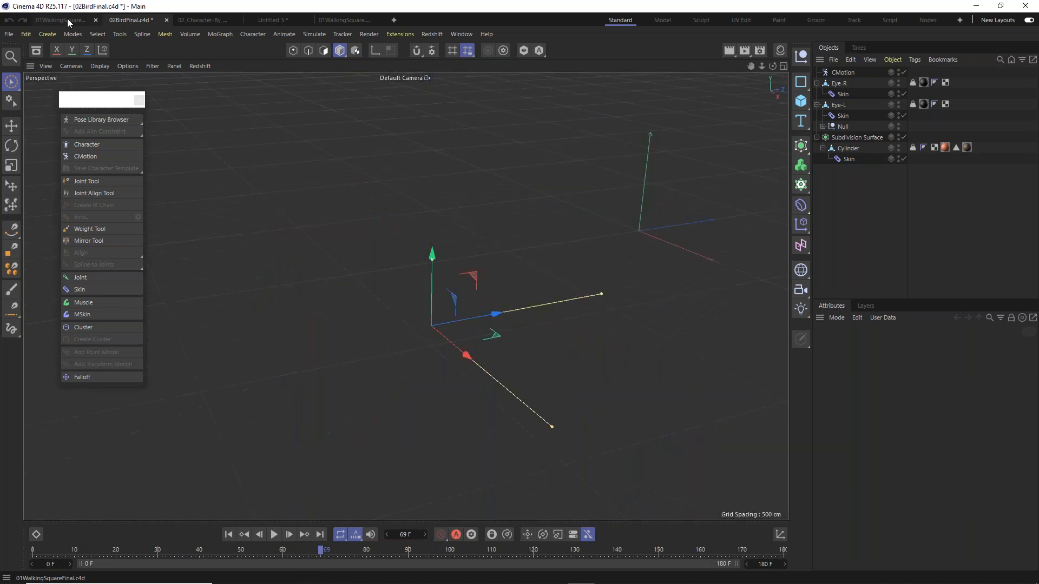
click(130, 20)
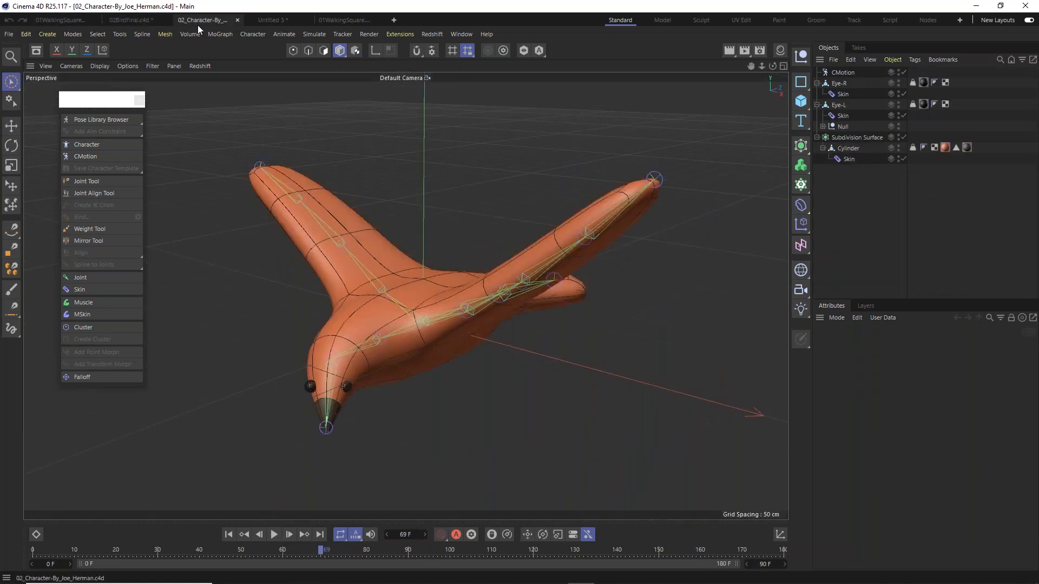
click(197, 23)
click(269, 19)
click(329, 20)
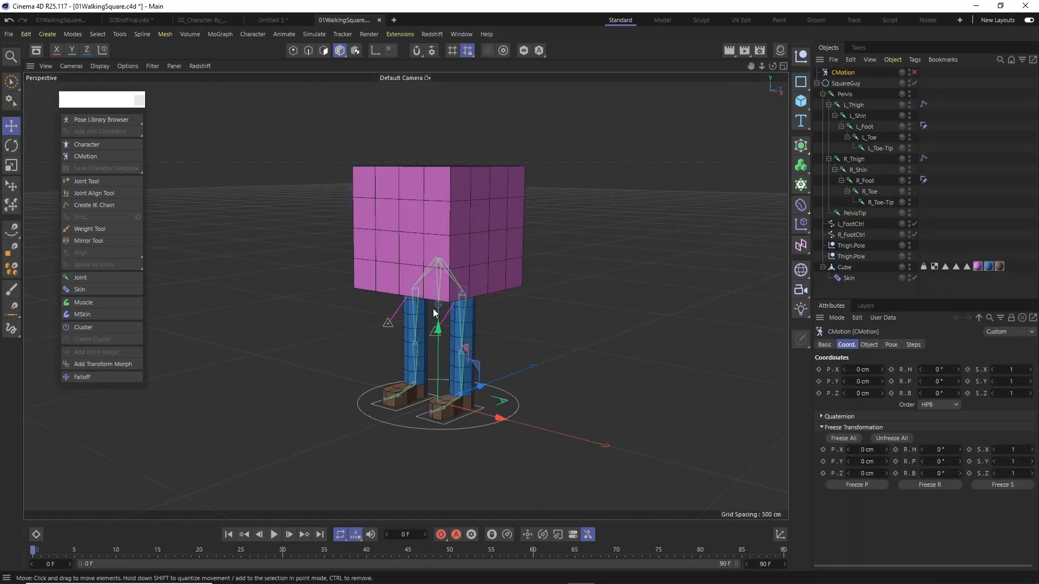
Enable the CMotion object and show its object properties.
scroll(491, 349, up, 2)
scroll(489, 348, up, 2)
alt+drag(502, 292, 504, 227)
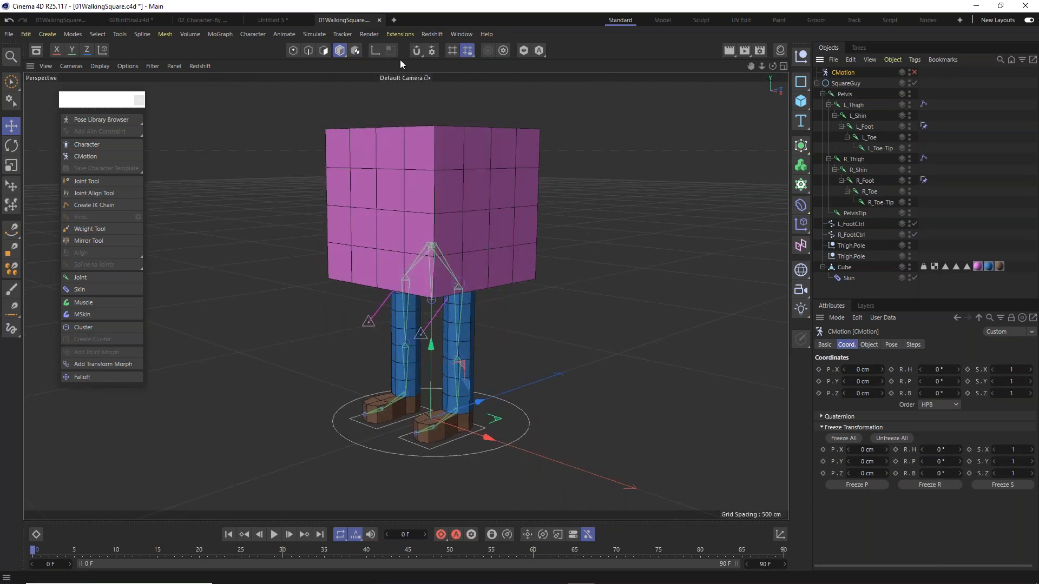
click(242, 34)
click(914, 72)
click(869, 345)
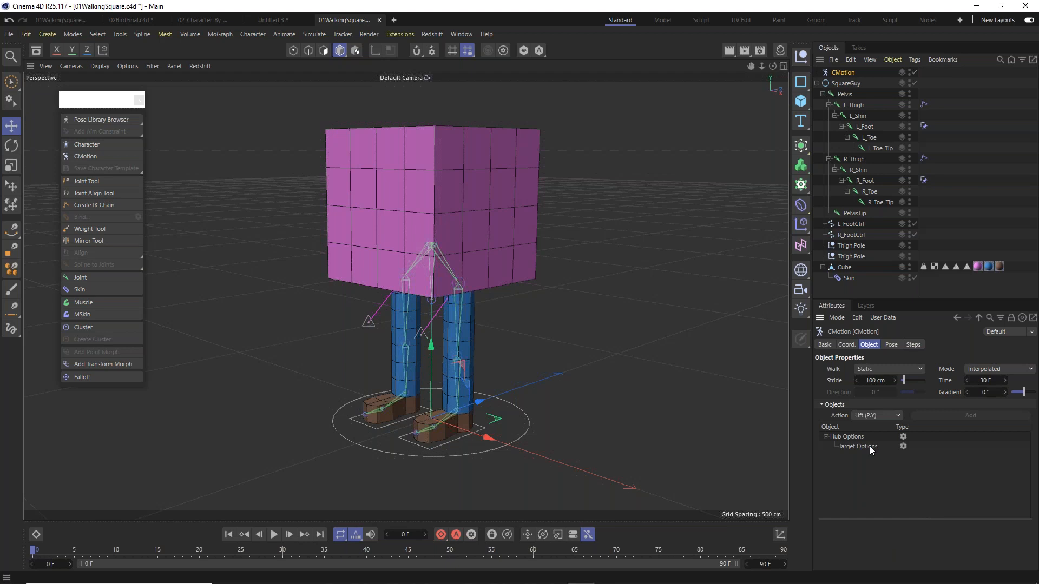
Try adding the SquareGuy circle to CMotion's object list as the hub, and undo it.
click(845, 85)
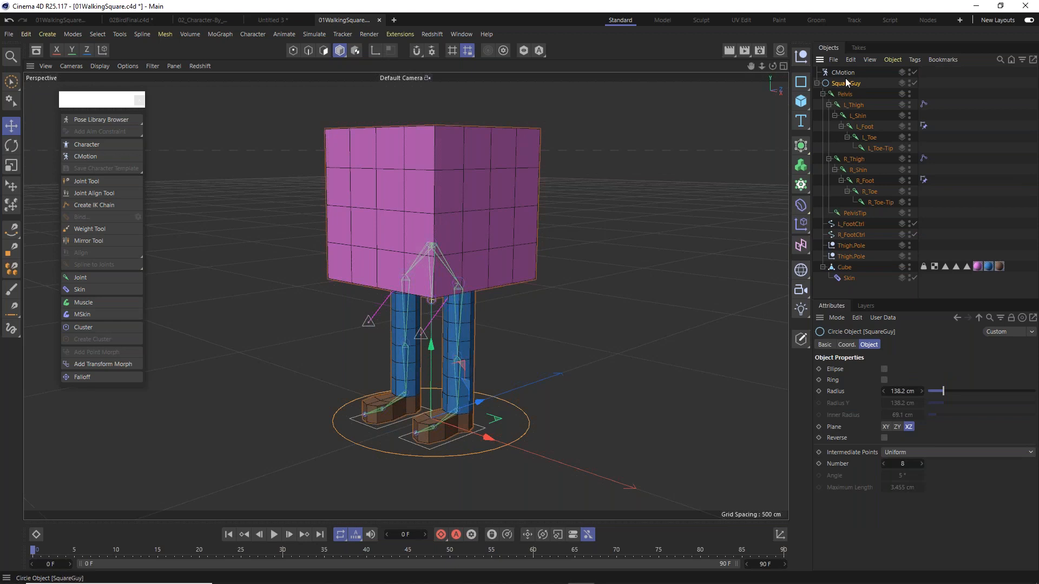
click(844, 71)
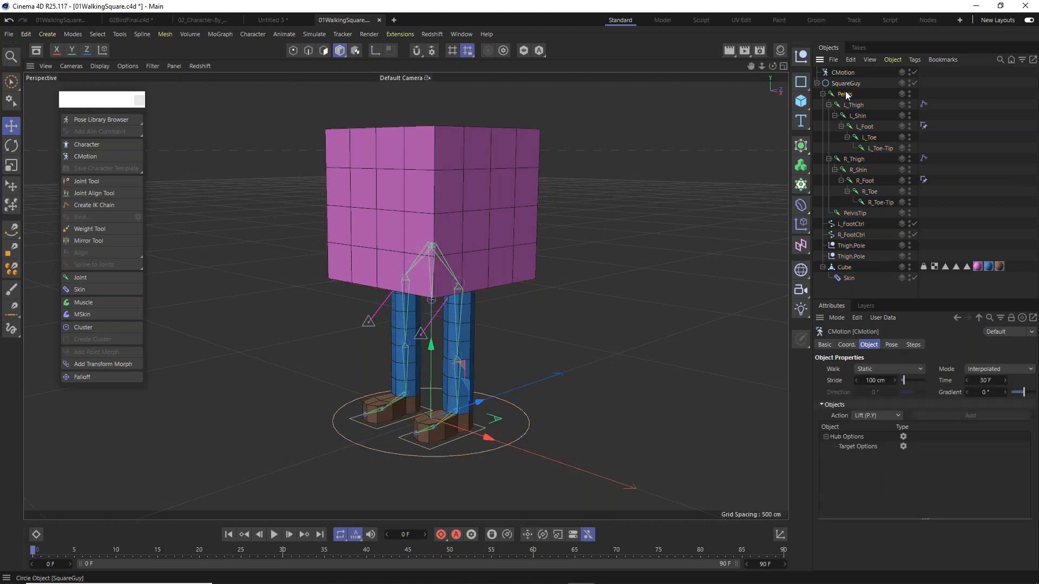
drag(849, 92, 845, 463)
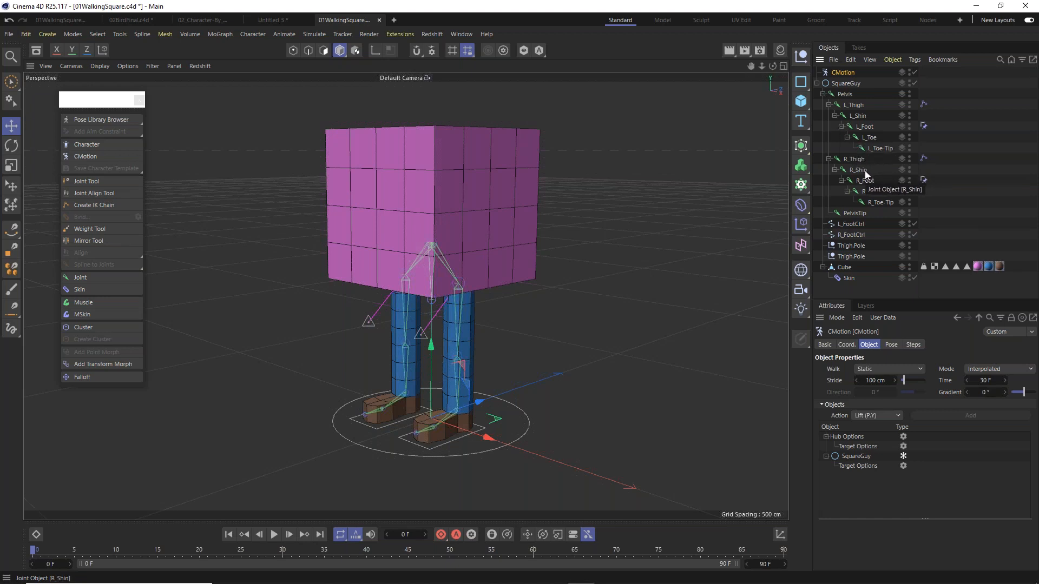
key(ctrl+z)
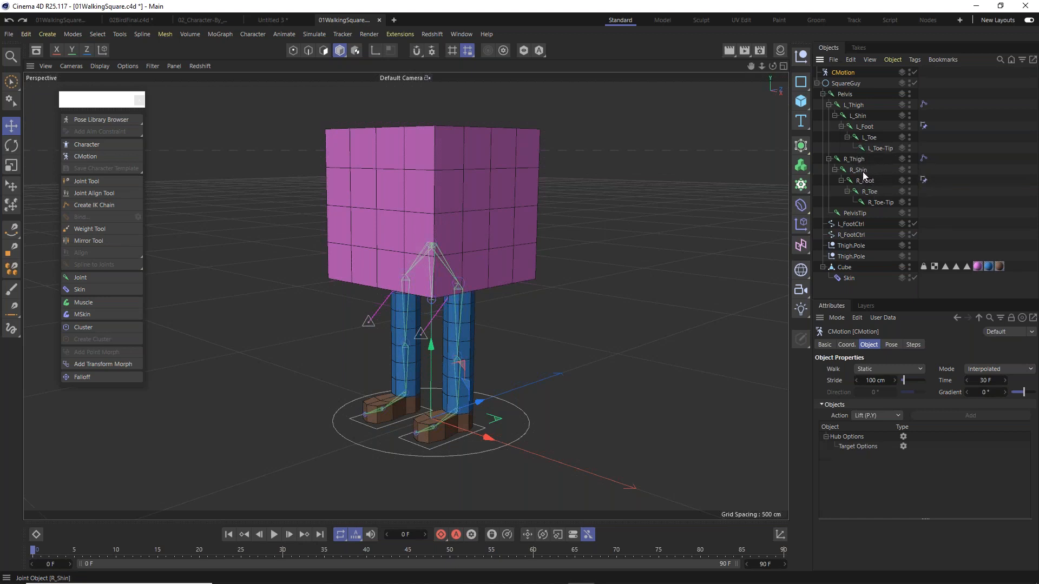
Lower the Pelvis joint until both knees bend clearly.
click(849, 94)
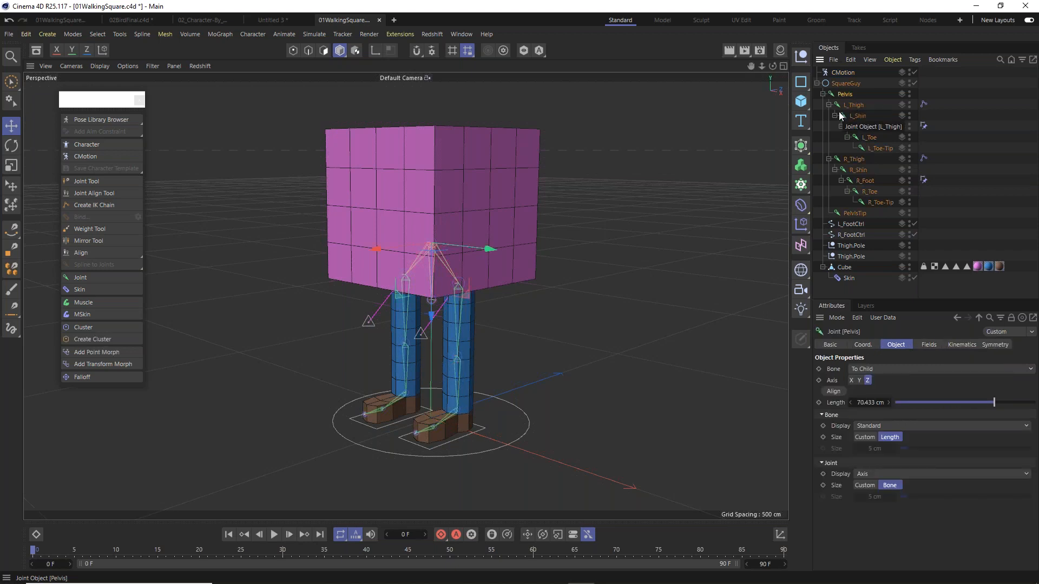
alt+drag(448, 304, 395, 291)
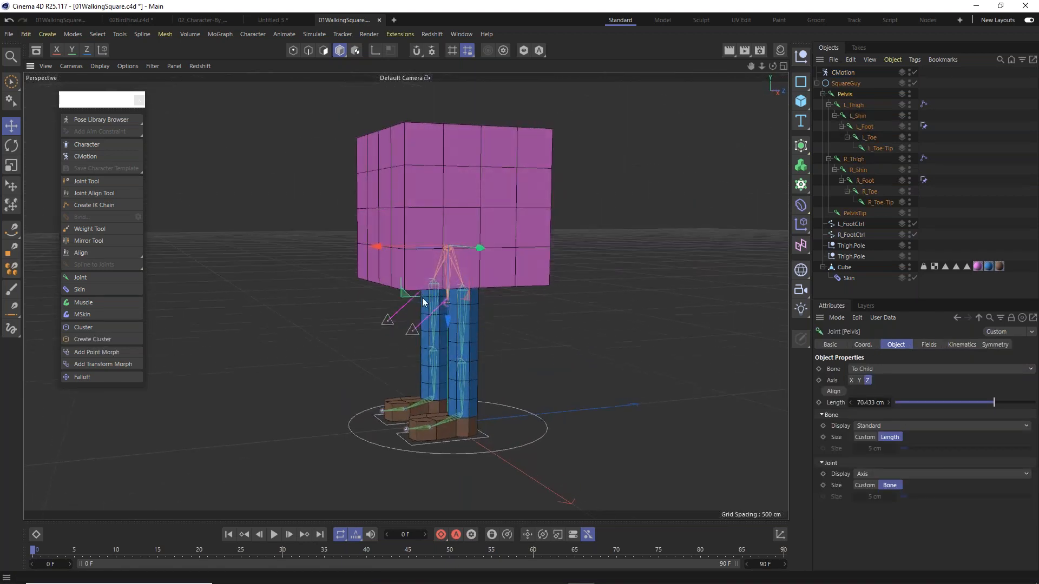
drag(447, 320, 452, 341)
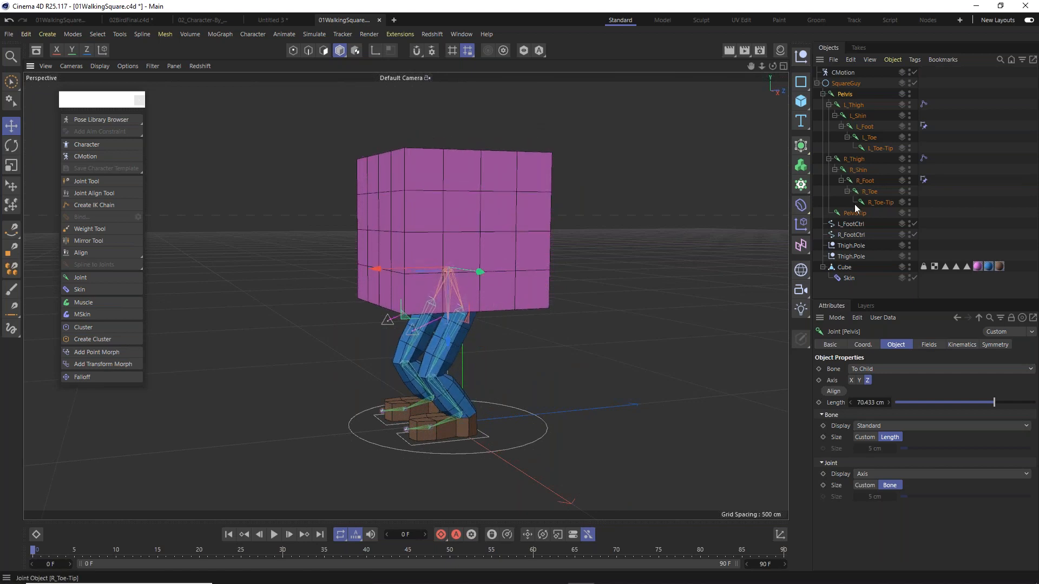
Try moving the Pelvis, L_FootCtrl and R_FootCtrl together backward and forward to test the knee poles, and undo both moves.
ctrl+click(853, 223)
ctrl+click(853, 235)
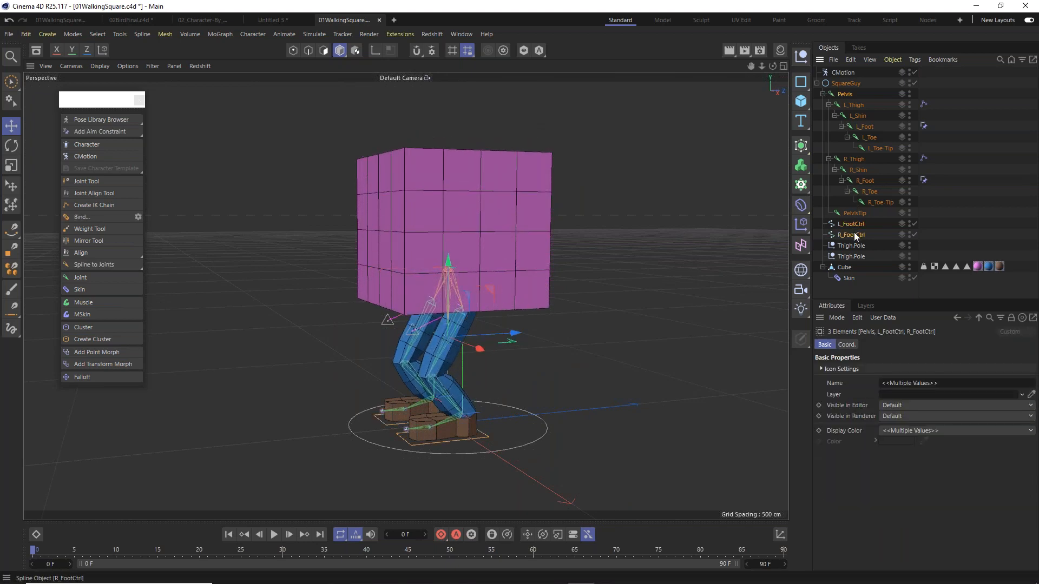
drag(517, 340, 616, 343)
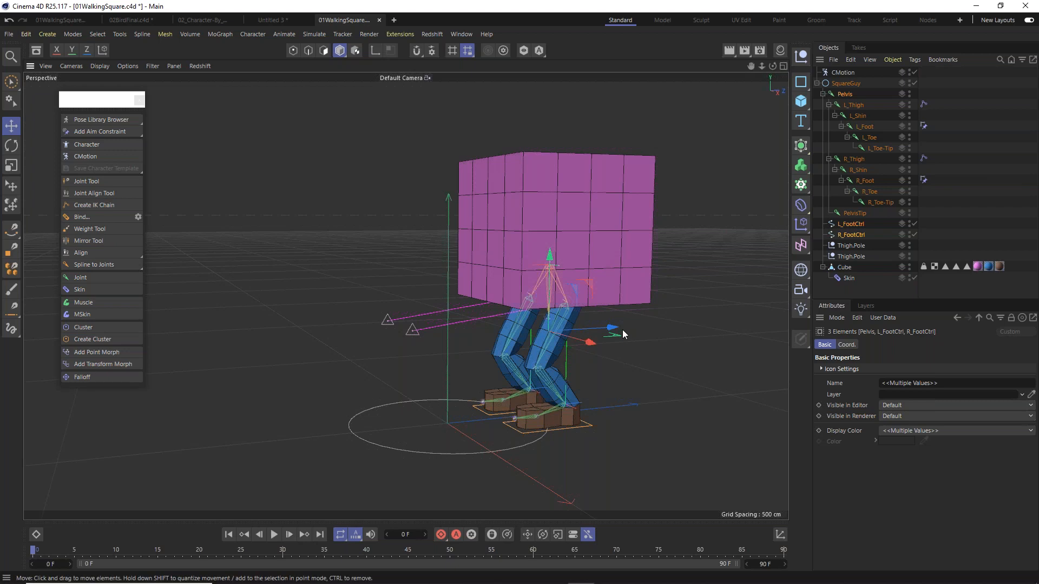
drag(611, 328, 428, 346)
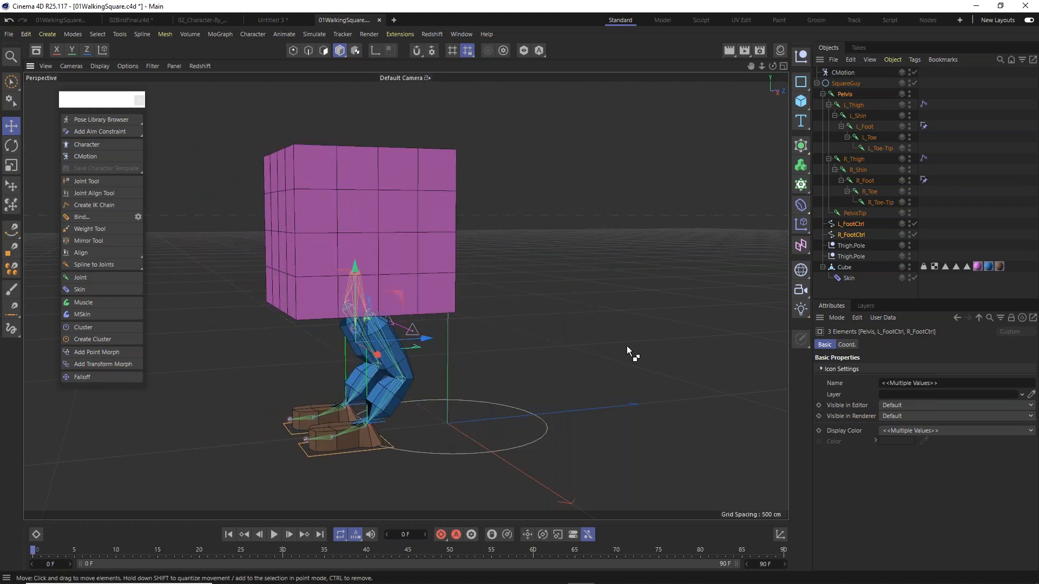
key(ctrl+z)
key(ctrl+z)
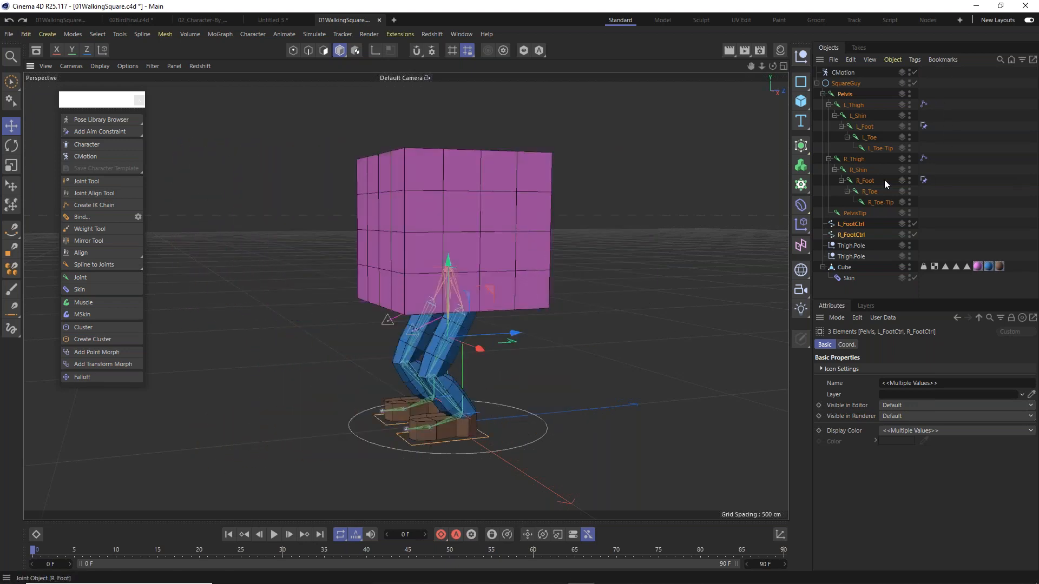
Make both Thigh.Pole nulls children of the Pelvis joint.
click(892, 227)
click(856, 246)
shift+click(856, 255)
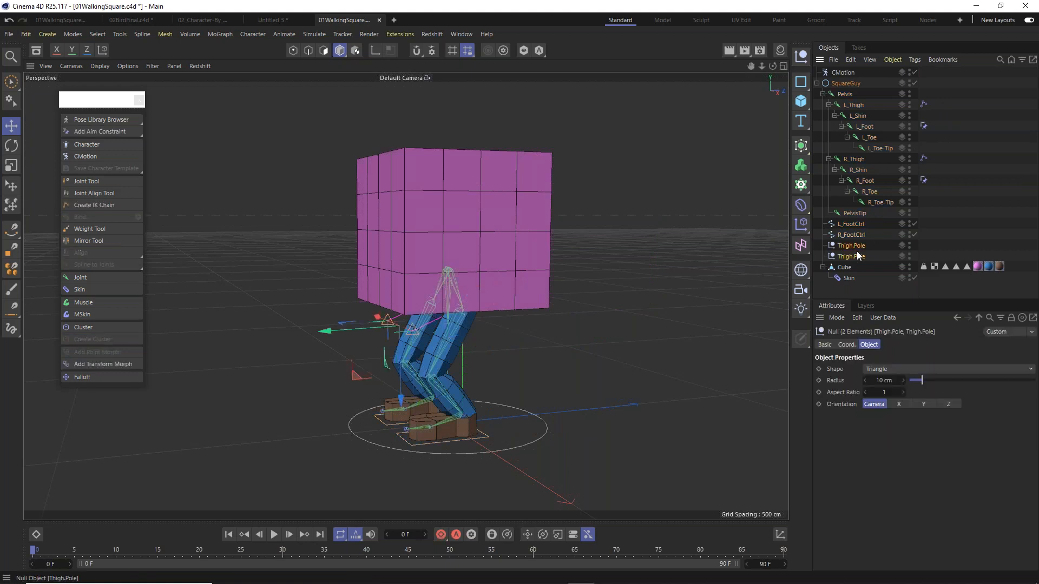
drag(856, 247, 845, 95)
Try moving the Pelvis joint with the Thigh.Pole nulls parented to it, and undo the move.
click(852, 93)
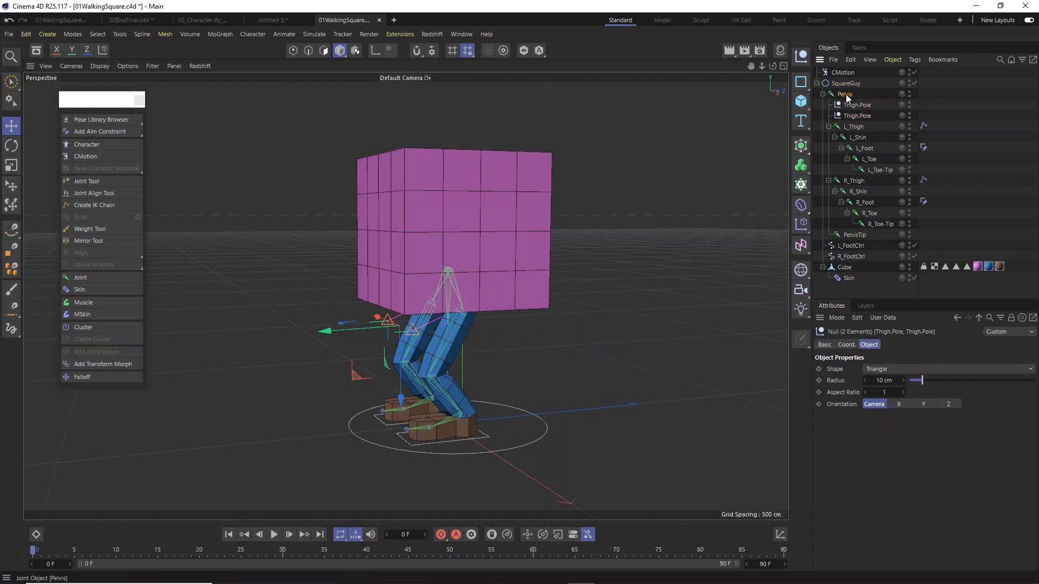
mouse_move(381, 268)
mouse_down()
mouse_move(365, 270)
mouse_move(396, 270)
mouse_up()
shift+click(857, 256)
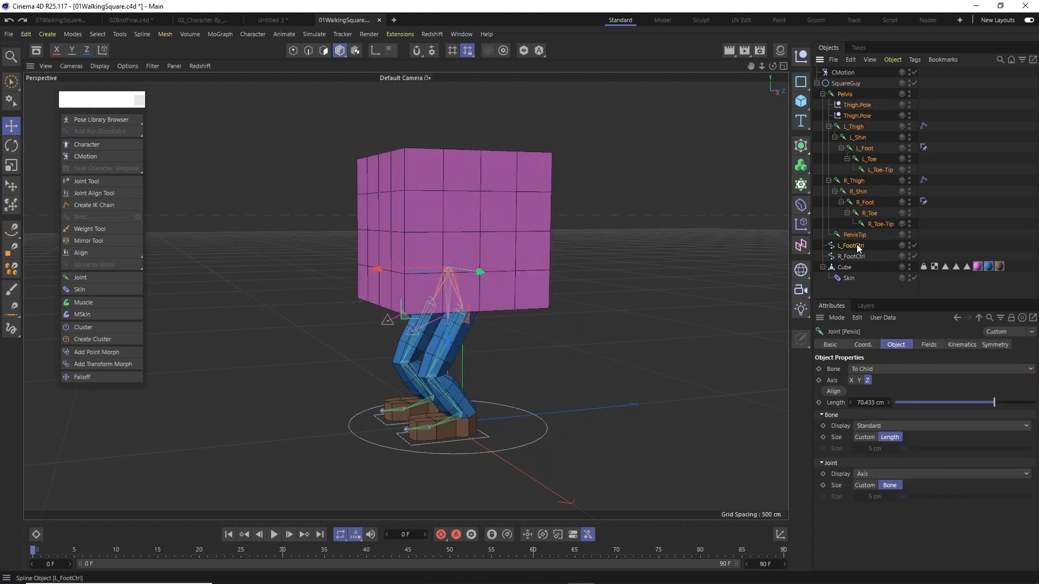
click(847, 94)
drag(377, 266, 359, 288)
key(ctrl+z)
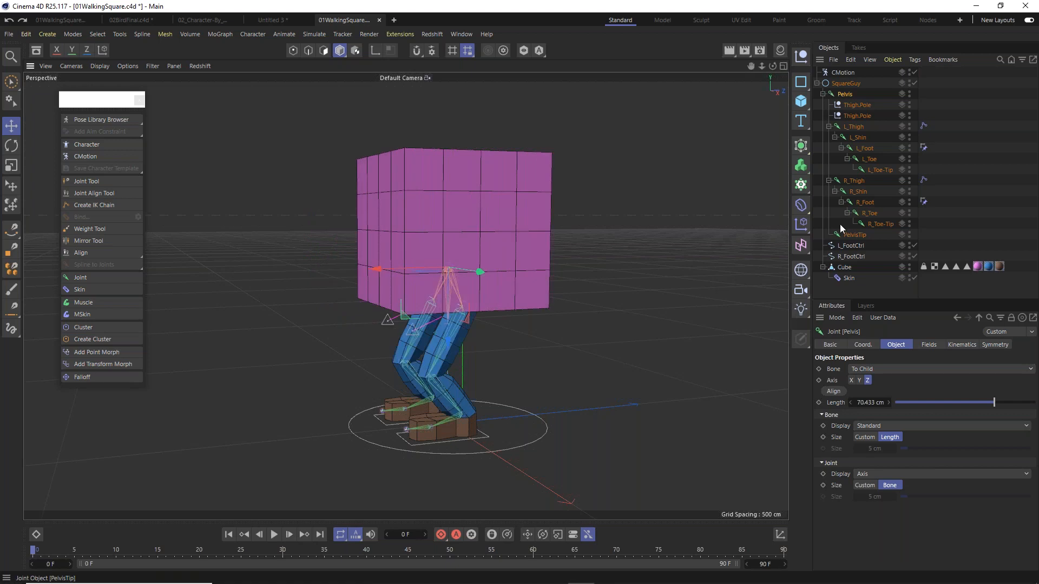
Try moving the Pelvis, L_FootCtrl and R_FootCtrl together with the parented Thigh.Pole nulls, and undo the move.
shift+click(854, 257)
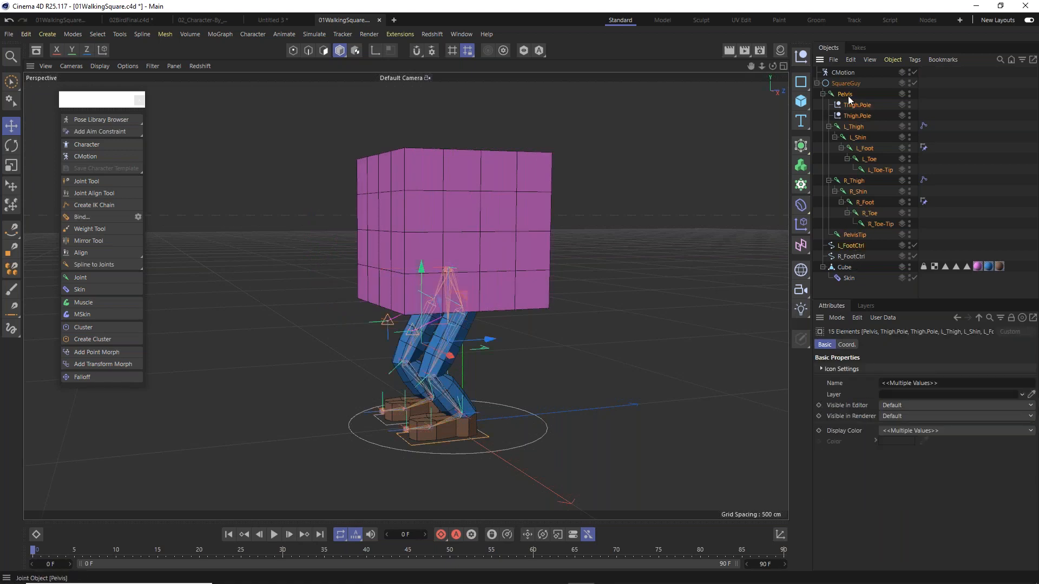
click(846, 96)
ctrl+click(849, 247)
ctrl+click(852, 256)
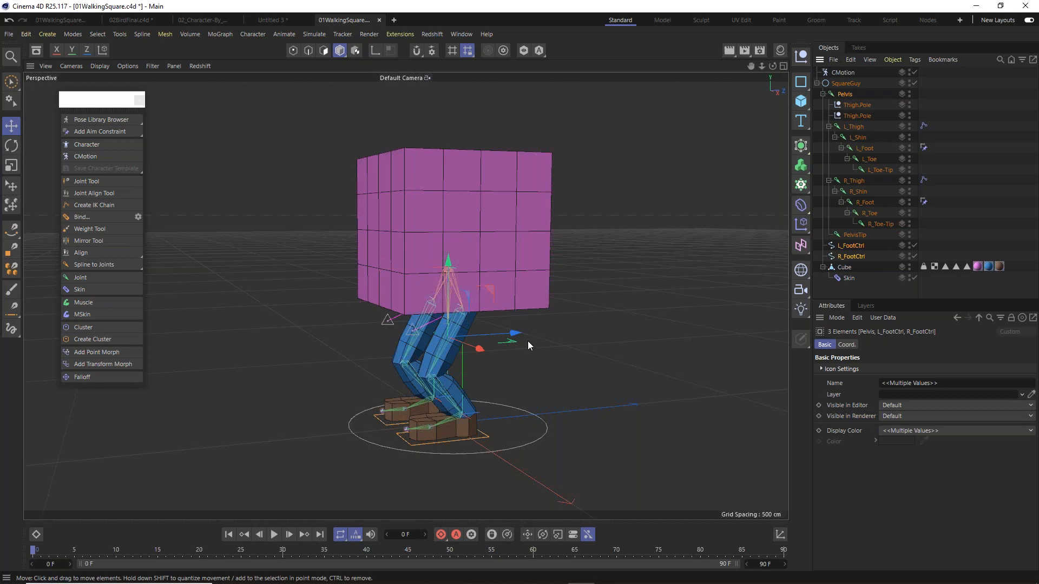
drag(514, 335, 402, 339)
key(ctrl+z)
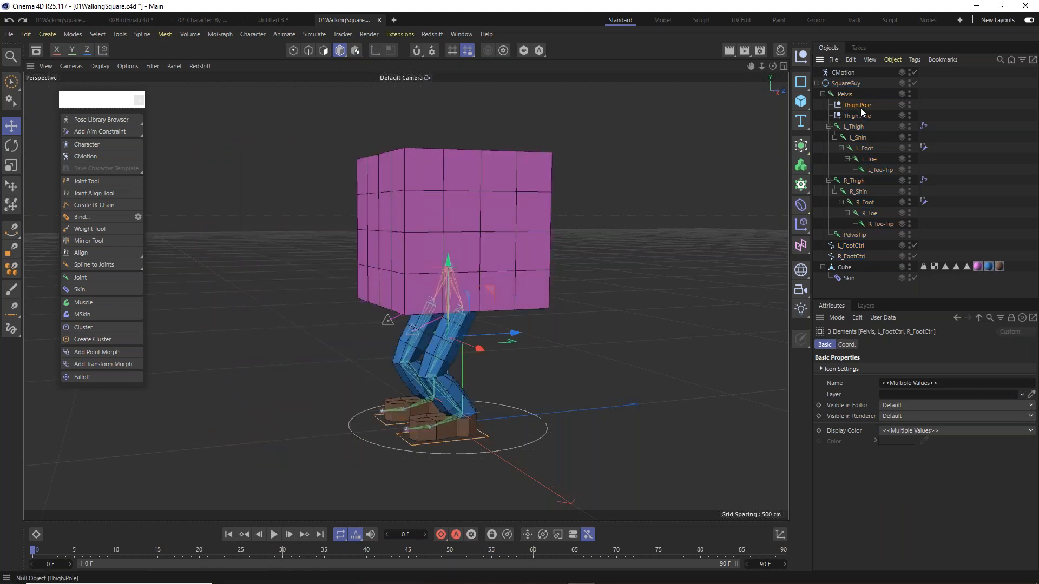
Add SquareGuy to the CMotion object's list as a hub.
click(860, 116)
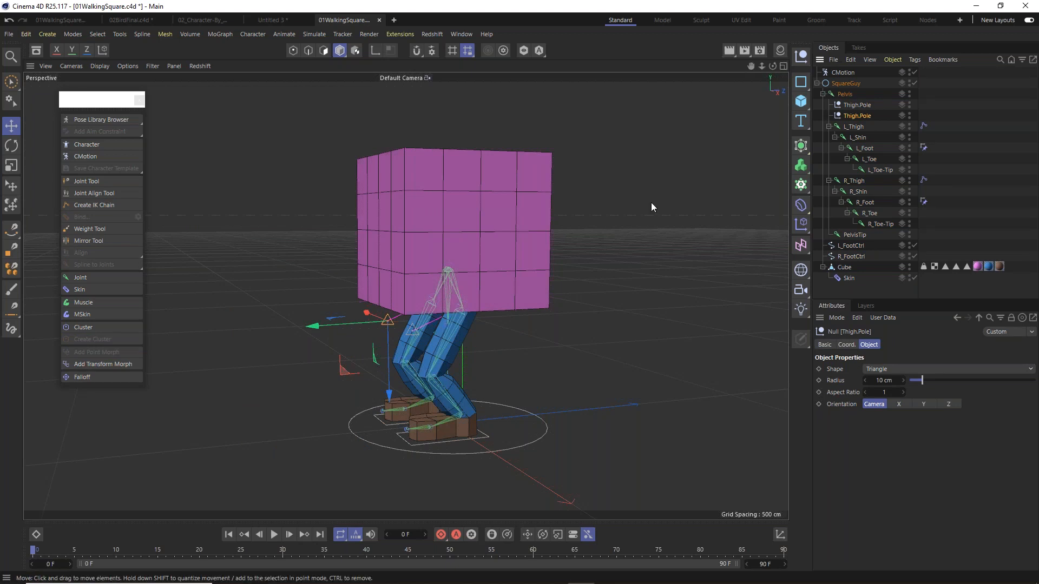
click(524, 373)
alt+drag(491, 361, 546, 346)
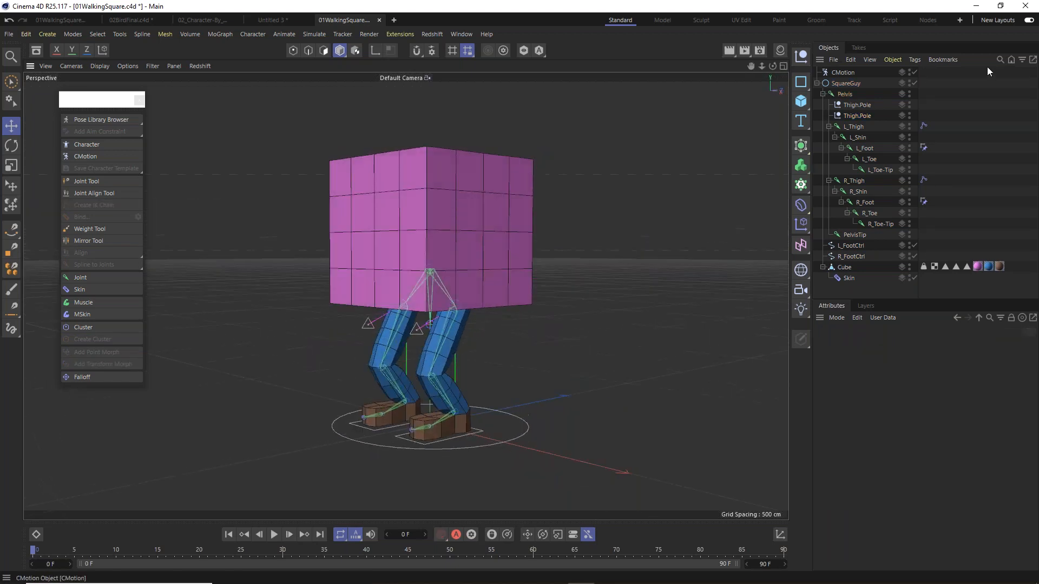
click(835, 72)
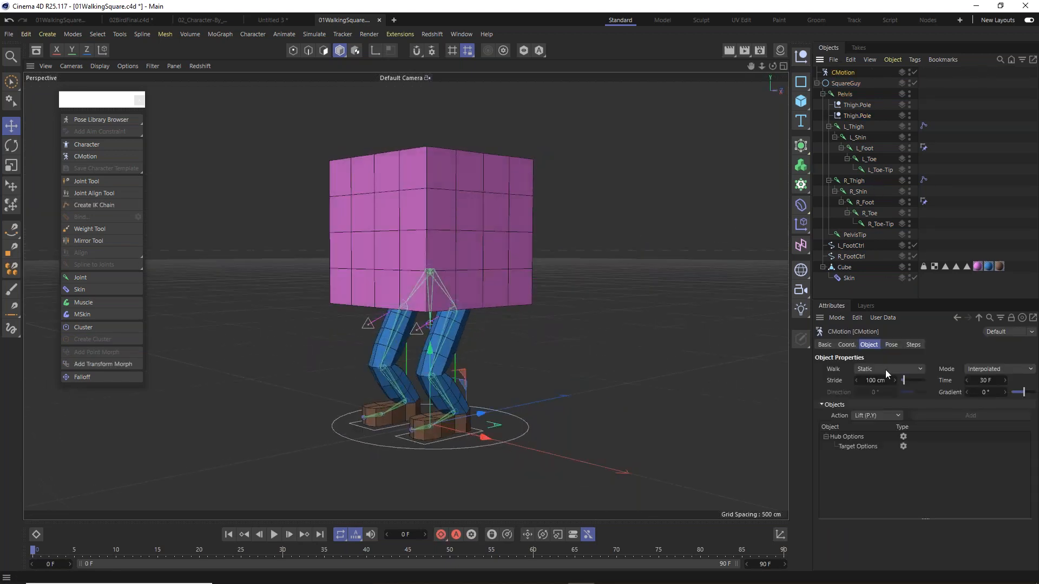
drag(848, 88, 848, 469)
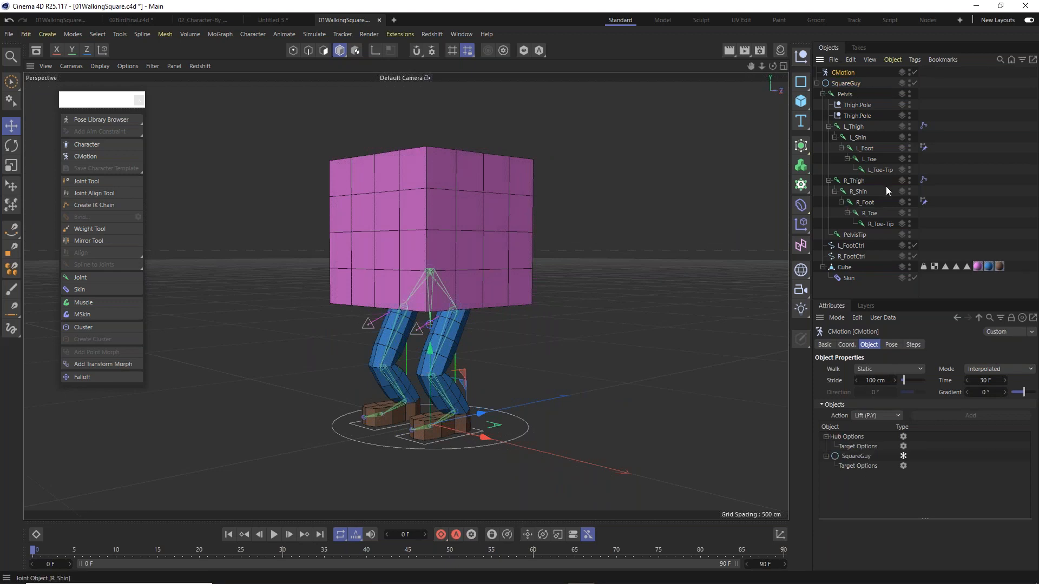
Try adding L_FootCtrl to the CMotion object list as a separate hub, and undo it.
click(856, 246)
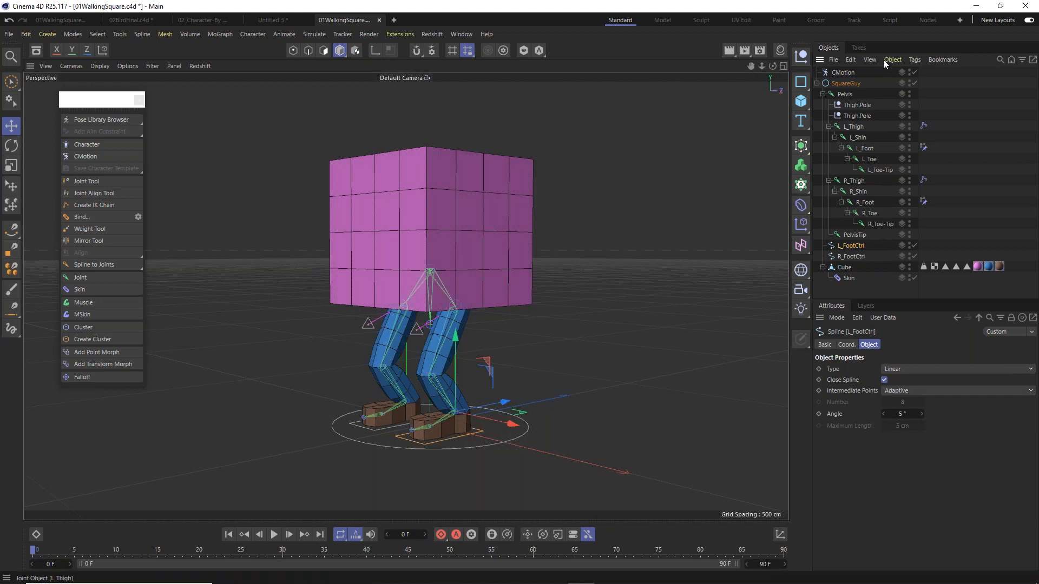
click(843, 73)
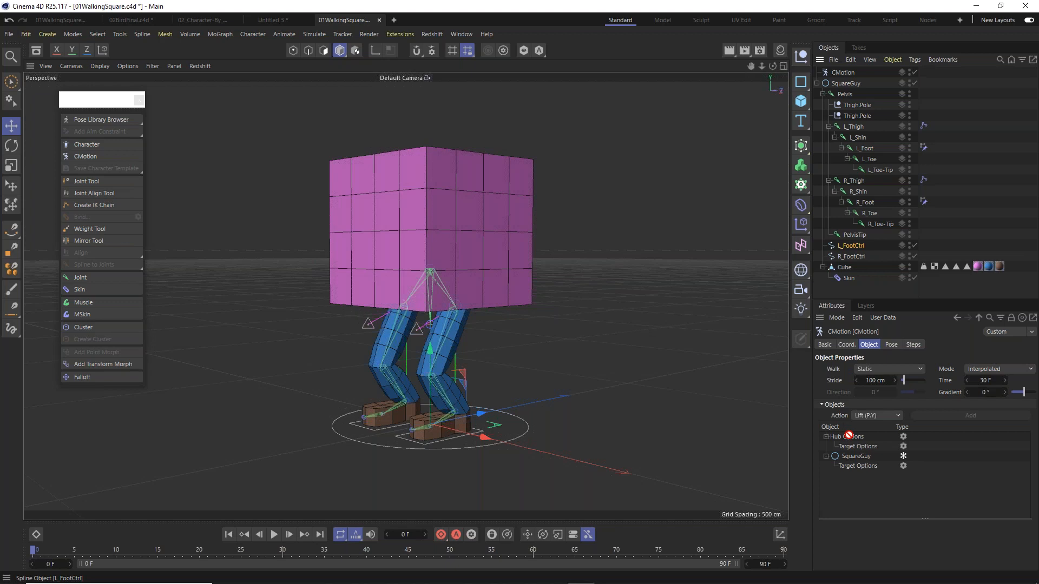
drag(853, 436, 826, 479)
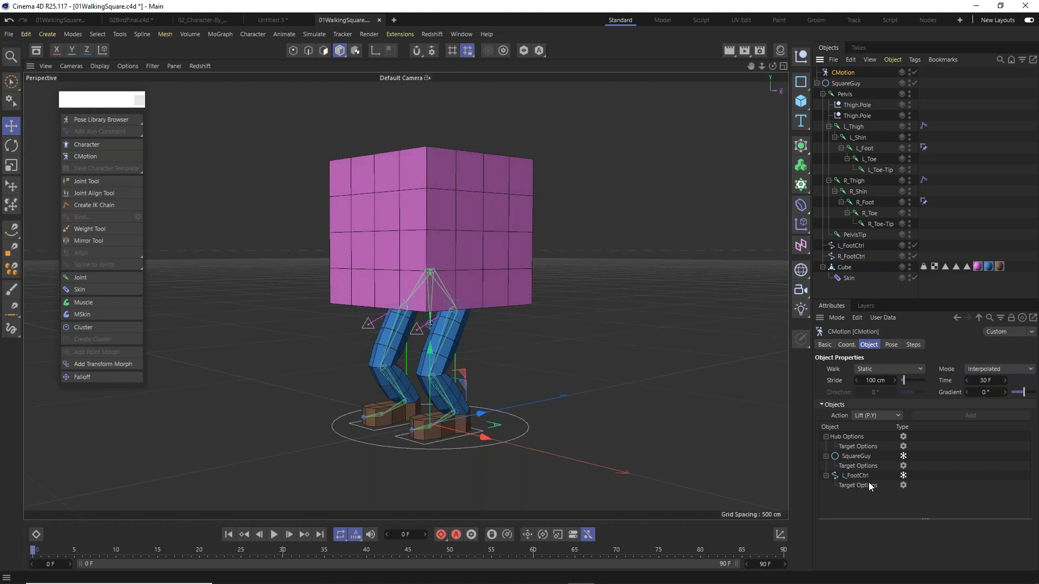
key(ctrl+z)
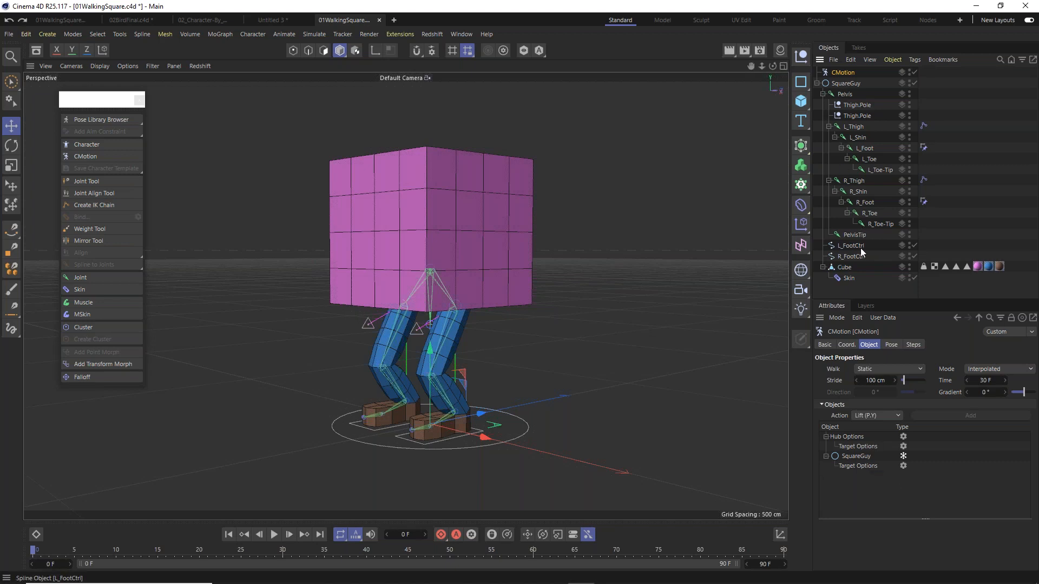
Add L_FootCtrl beneath the SquareGuy hub in the CMotion object list and display its step settings.
drag(853, 246, 861, 462)
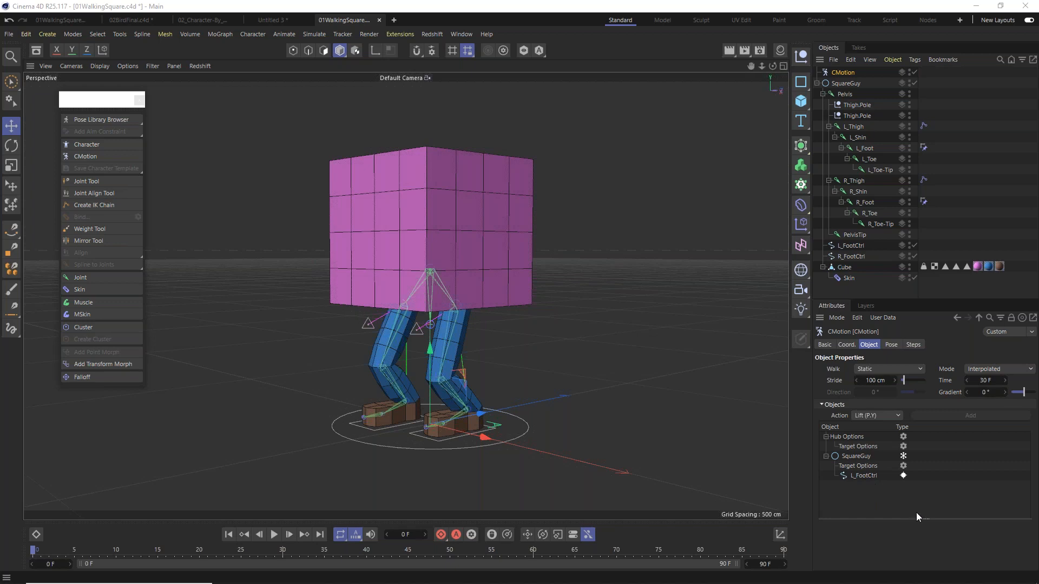
drag(929, 520, 928, 497)
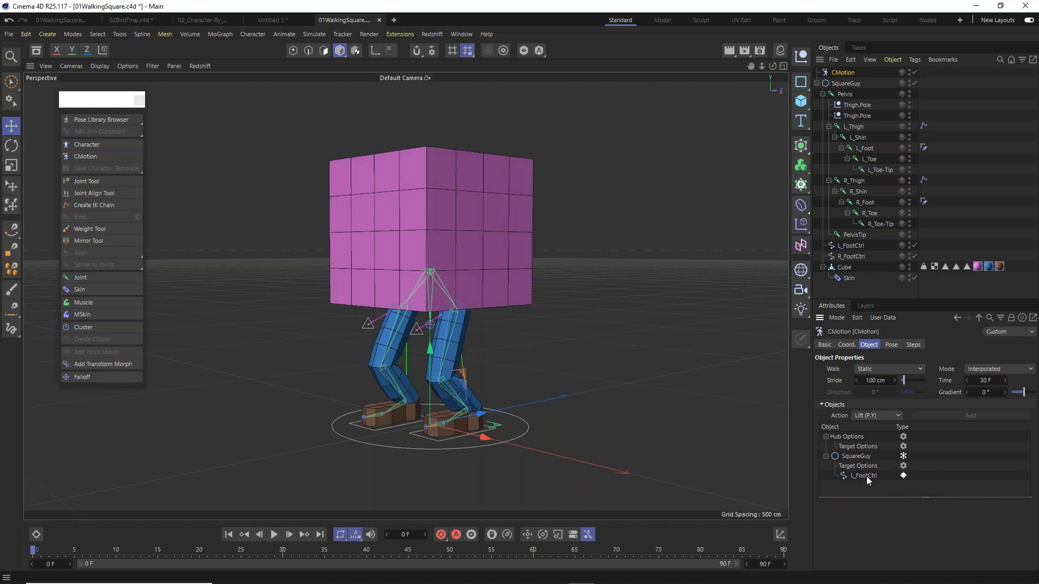
click(866, 476)
click(992, 518)
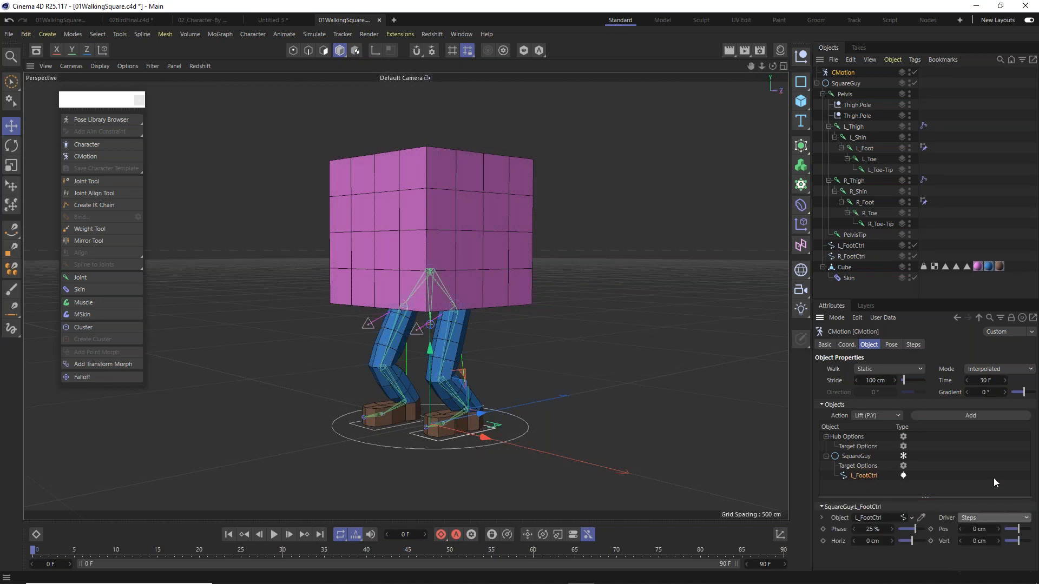
drag(928, 498, 928, 501)
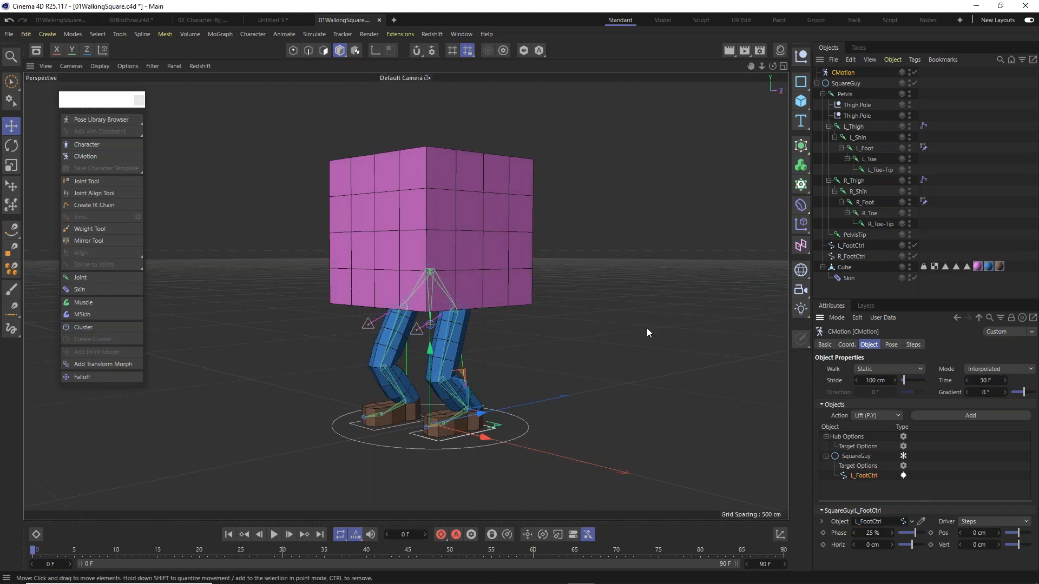
Preview the left foot's motion, return to the first frame and raise the Pelvis joint slightly to reduce the knee bend.
click(274, 535)
drag(54, 553, 1, 557)
click(849, 93)
mouse_move(425, 325)
mouse_down()
mouse_move(431, 337)
mouse_move(431, 326)
mouse_up()
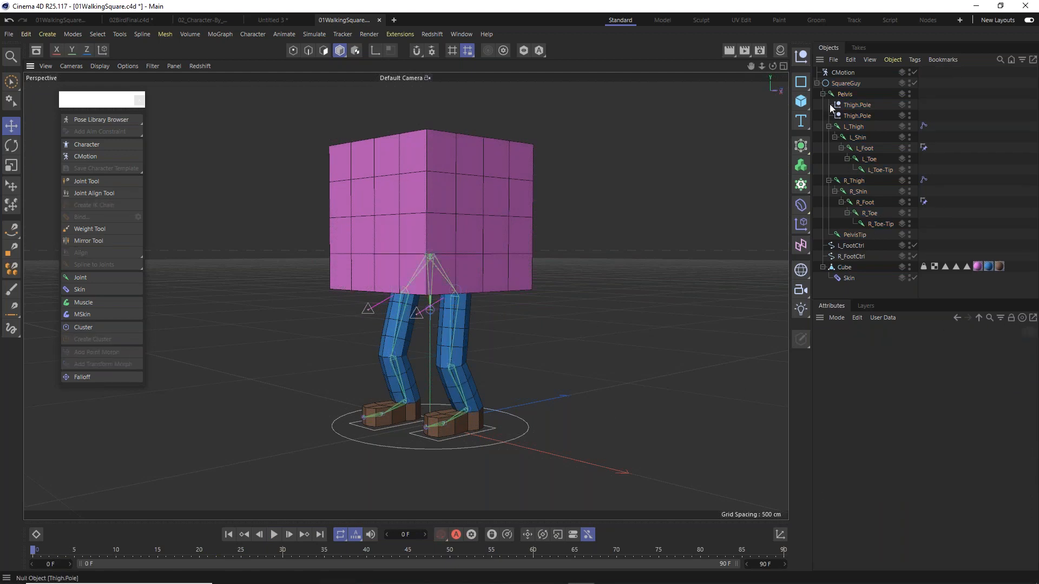
Add R_FootCtrl beneath the SquareGuy hub in the CMotion object list and play the animation.
click(842, 73)
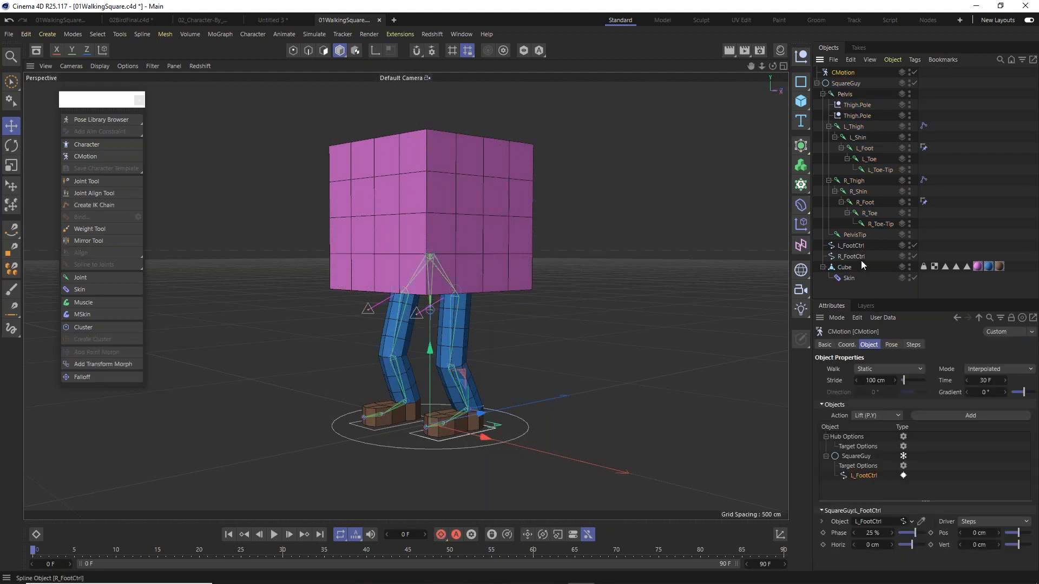
drag(848, 446, 865, 476)
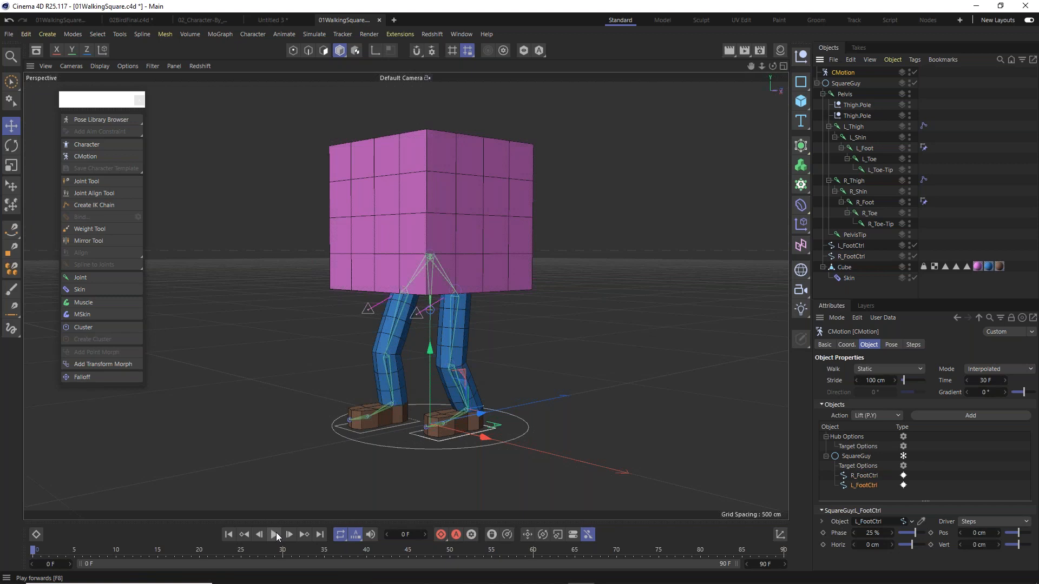
click(275, 535)
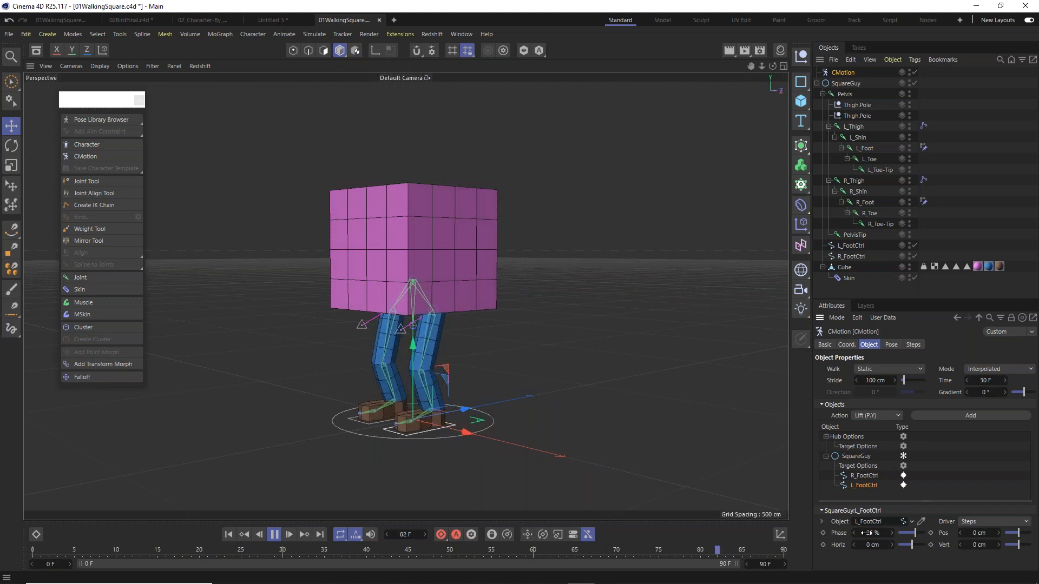
Compare the phases of both foot controls, try a phase of 25% for R_FootCtrl, and undo the change.
click(864, 476)
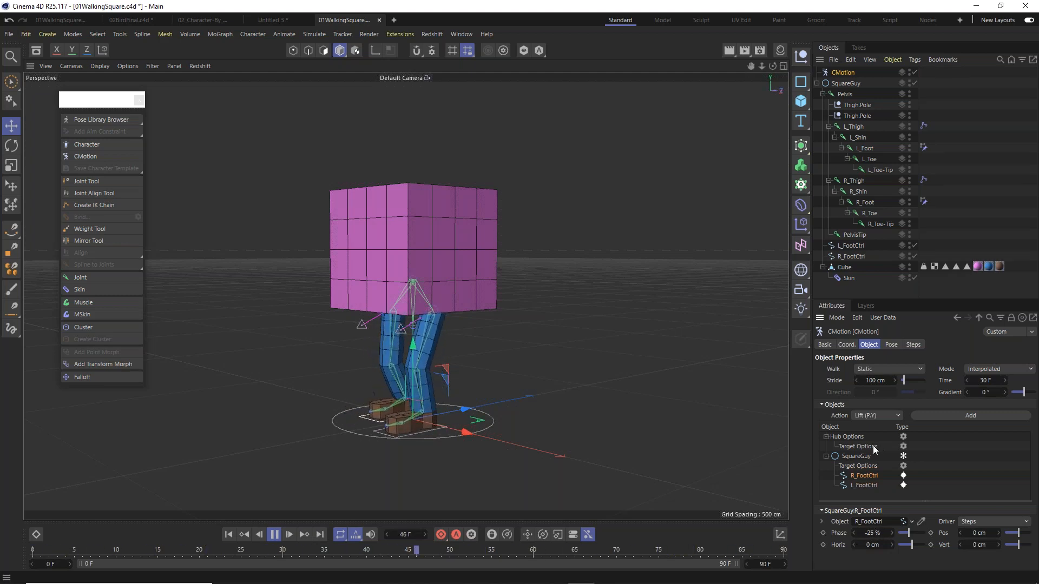
ctrl+click(864, 485)
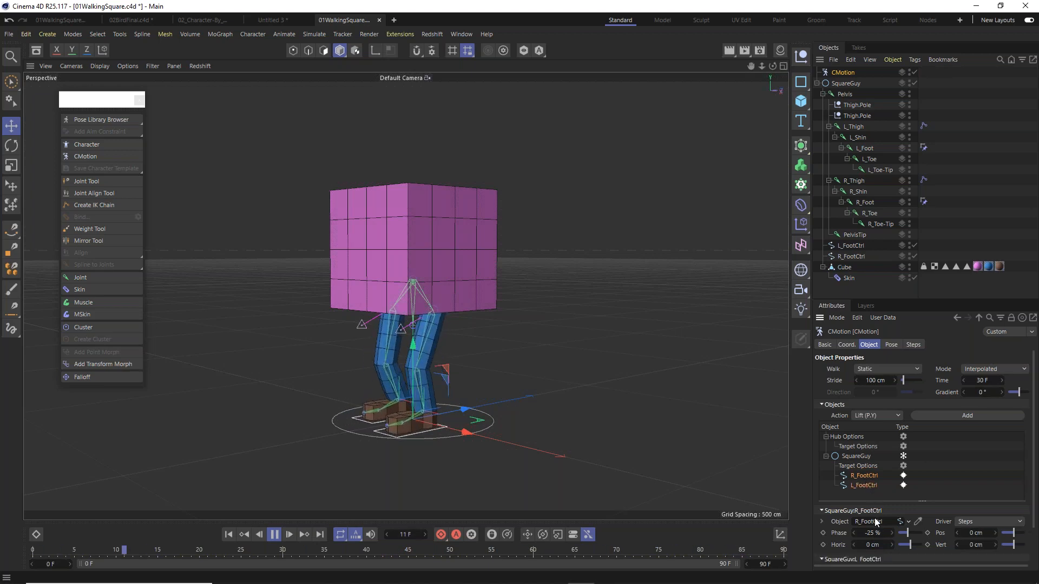
scroll(888, 483, down, 1)
click(872, 493)
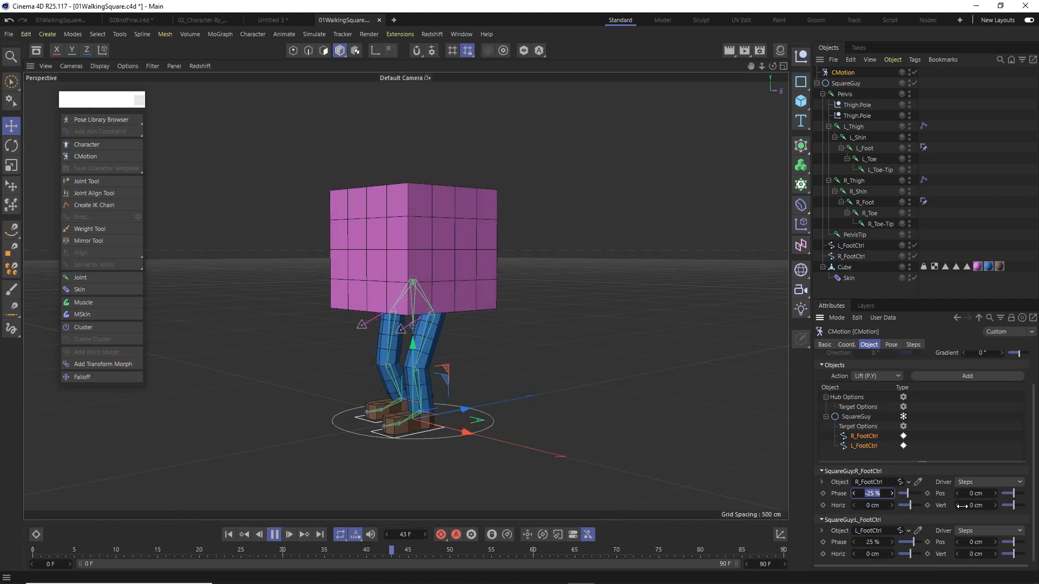
text(25)
key(Return)
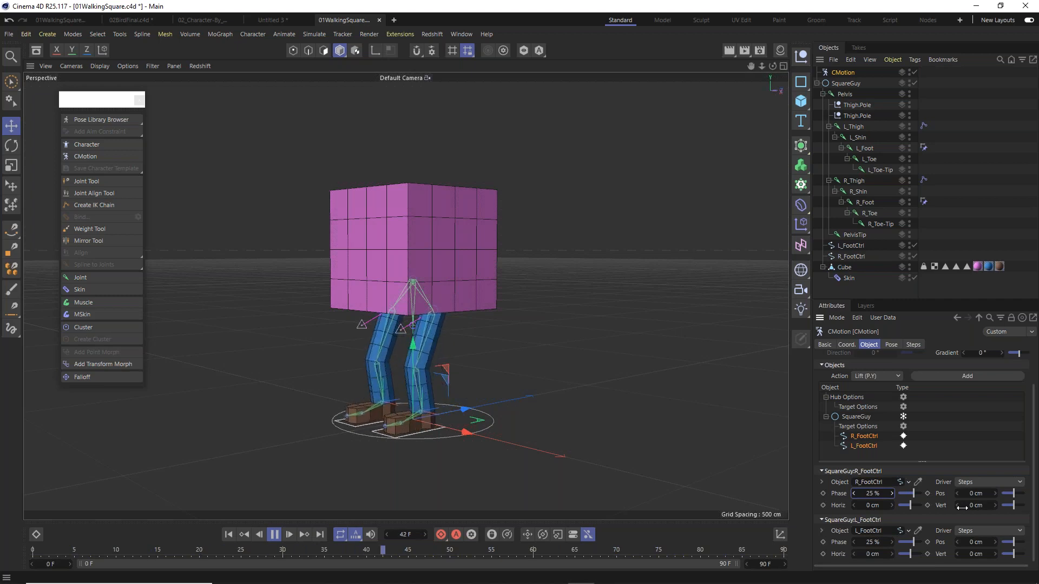
key(ctrl+z)
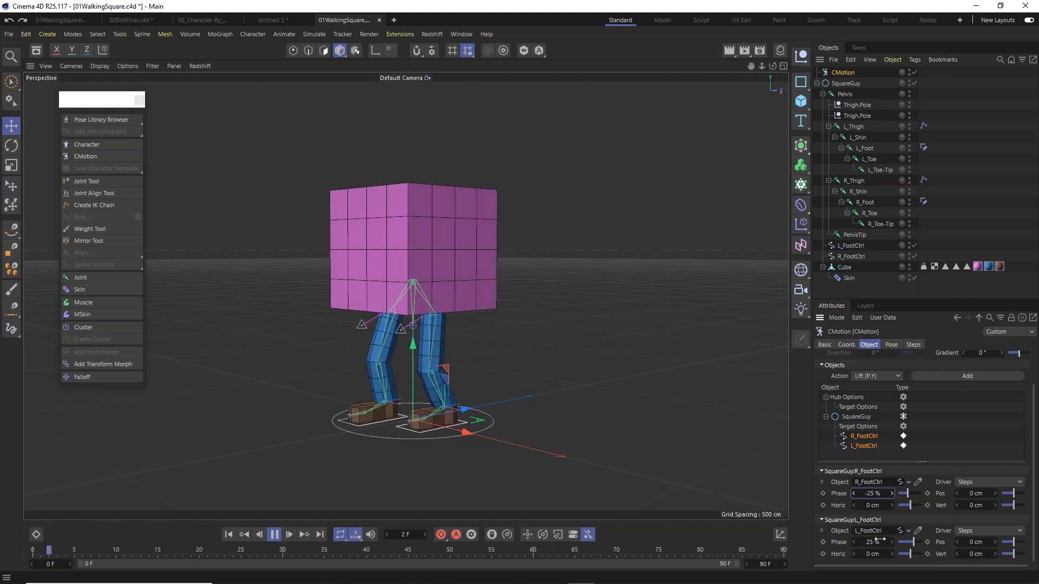
Try the Line walk type on the CMotion object during playback, and return it to Static.
click(737, 426)
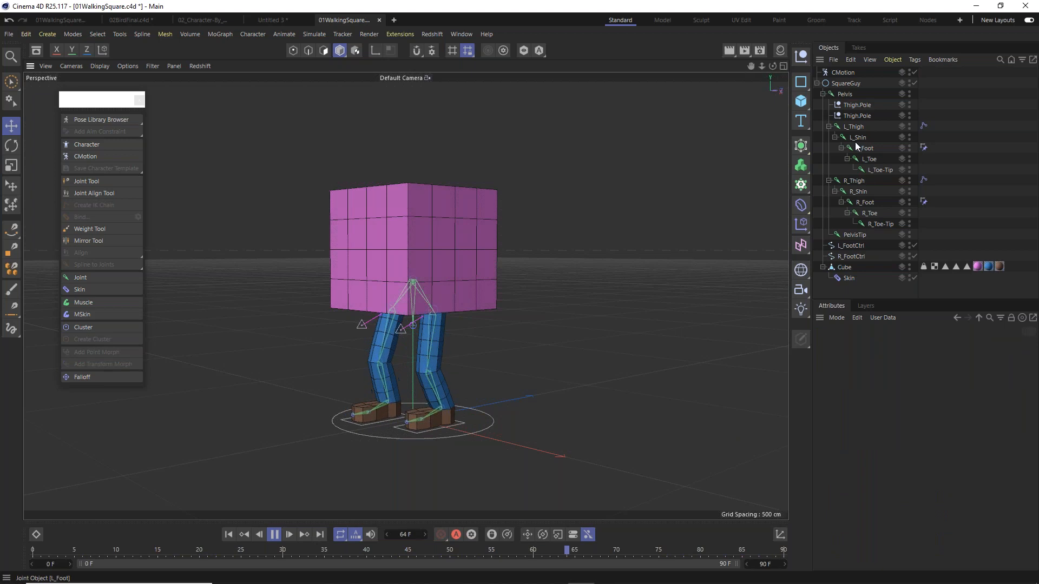
click(842, 72)
click(872, 369)
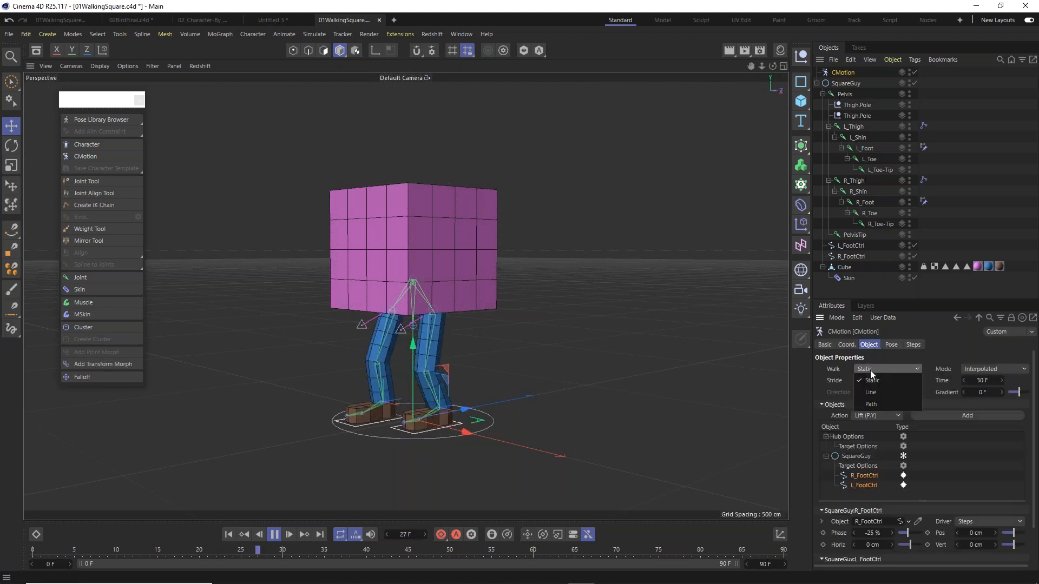
click(875, 392)
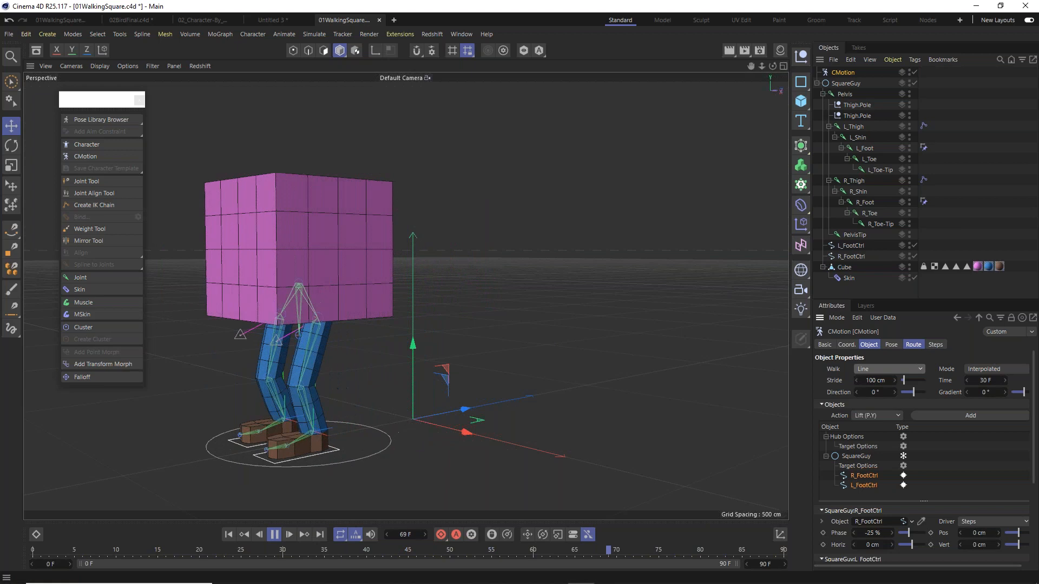
click(872, 368)
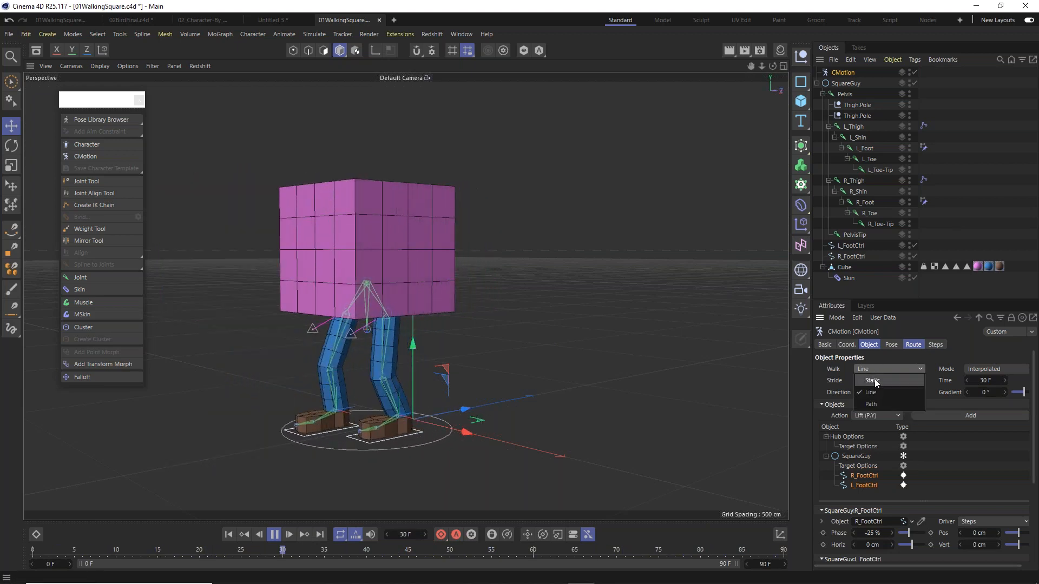
click(874, 379)
Stop playback at frame 0 and add a Lift (P.Y) action to L_FootCtrl in the CMotion object list.
click(274, 534)
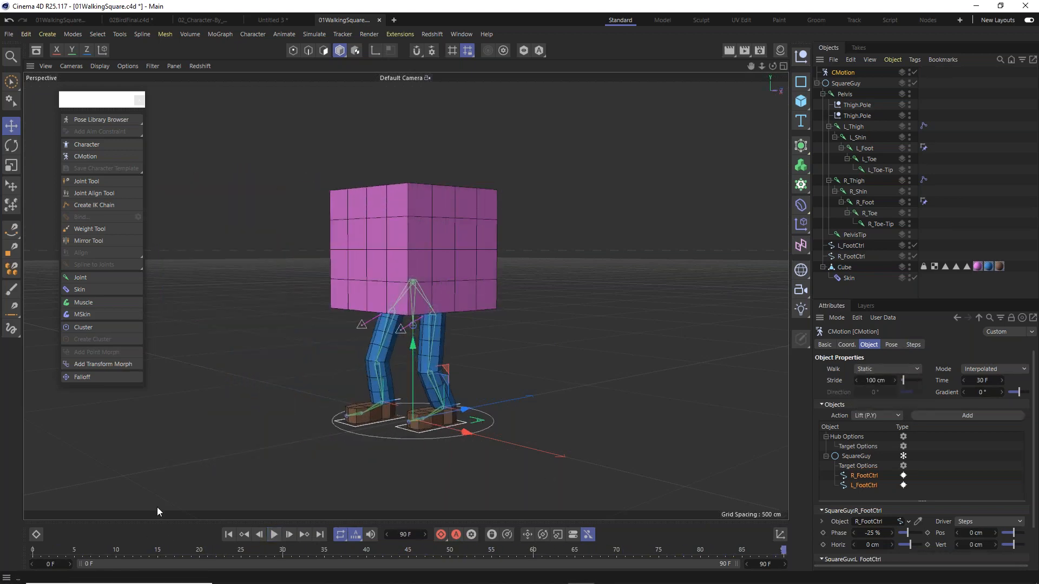
click(33, 551)
click(858, 488)
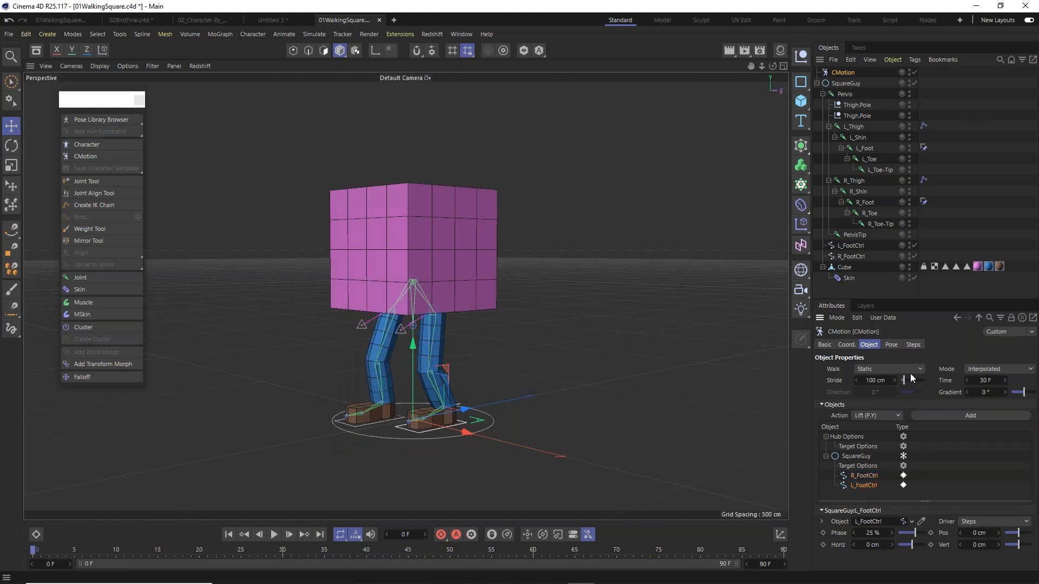
click(866, 415)
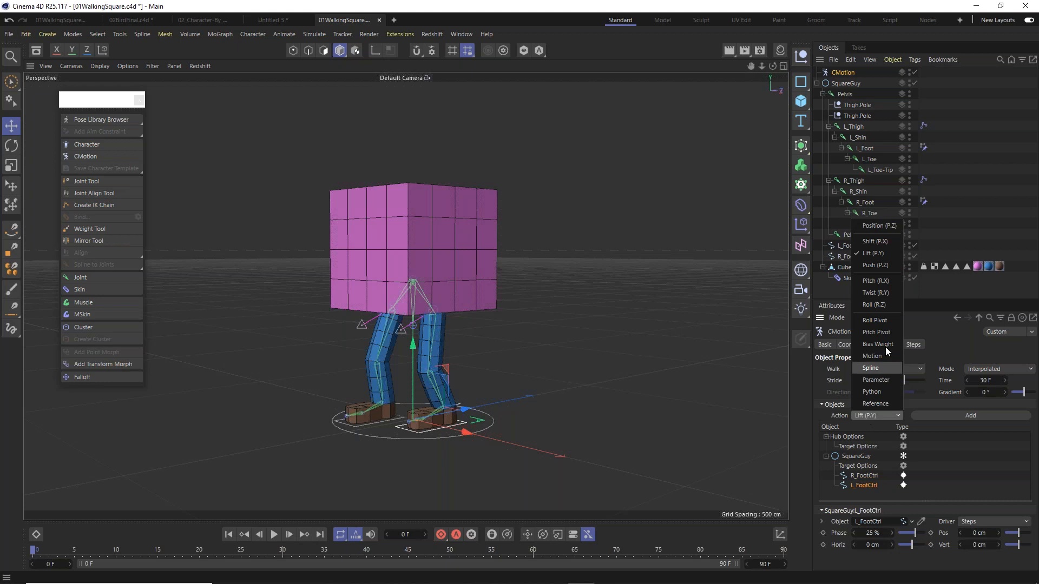
click(893, 252)
click(971, 417)
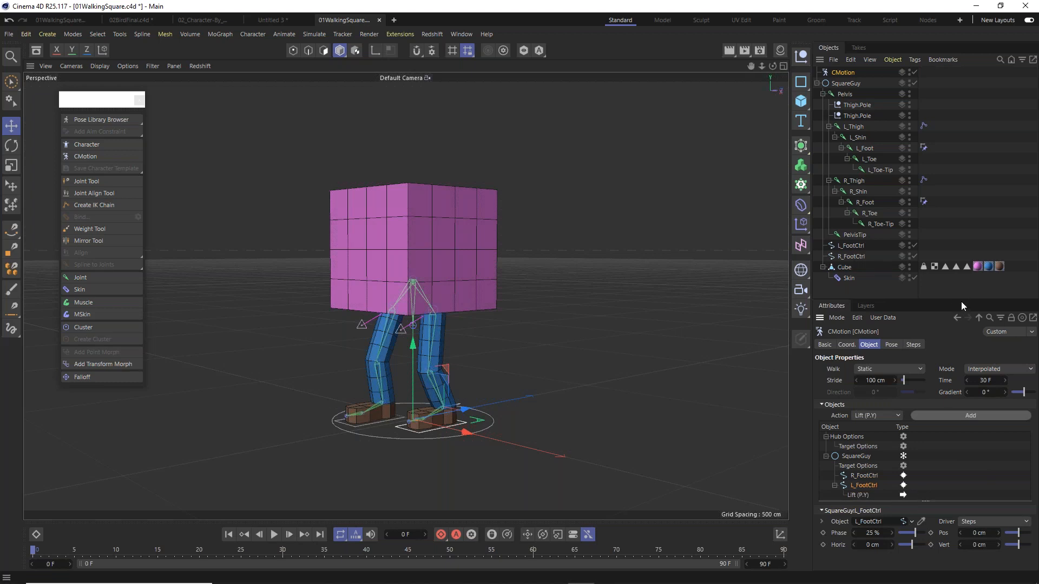
Enlarge the attributes area and the CMotion object list, and display the Lift (P.Y) settings of L_FootCtrl.
drag(961, 301, 942, 157)
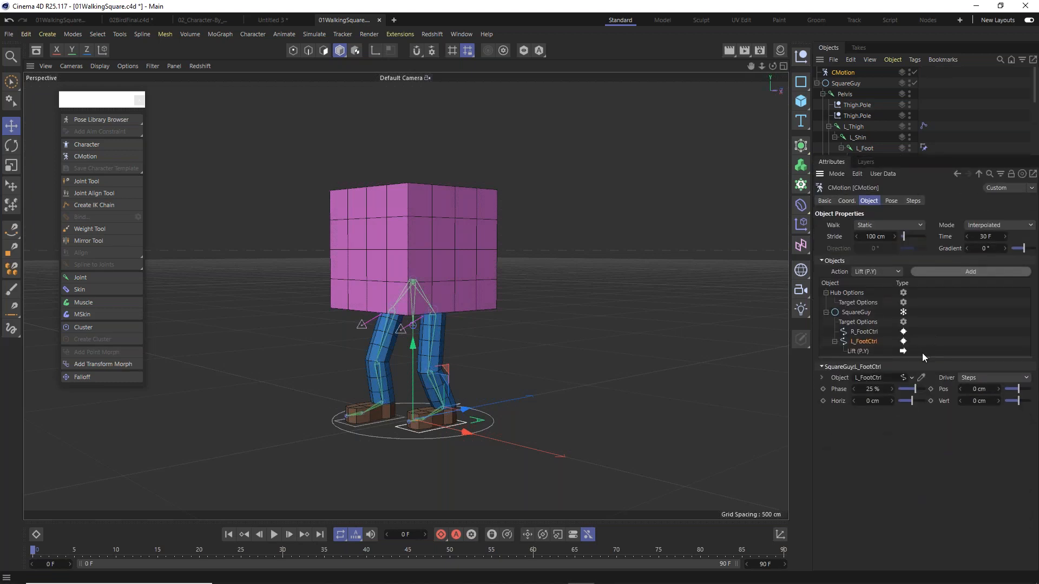
drag(925, 358, 922, 420)
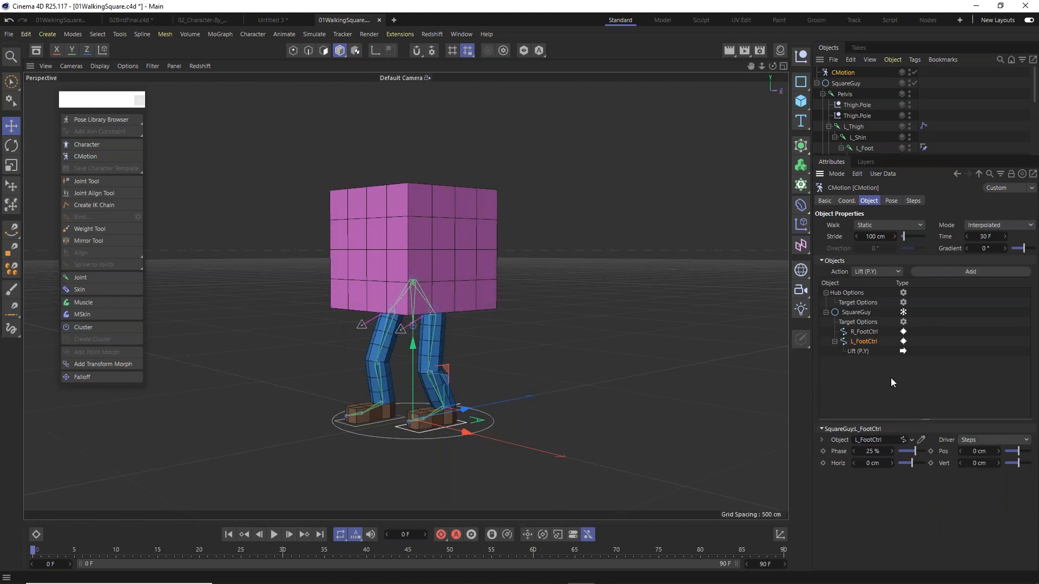
click(860, 352)
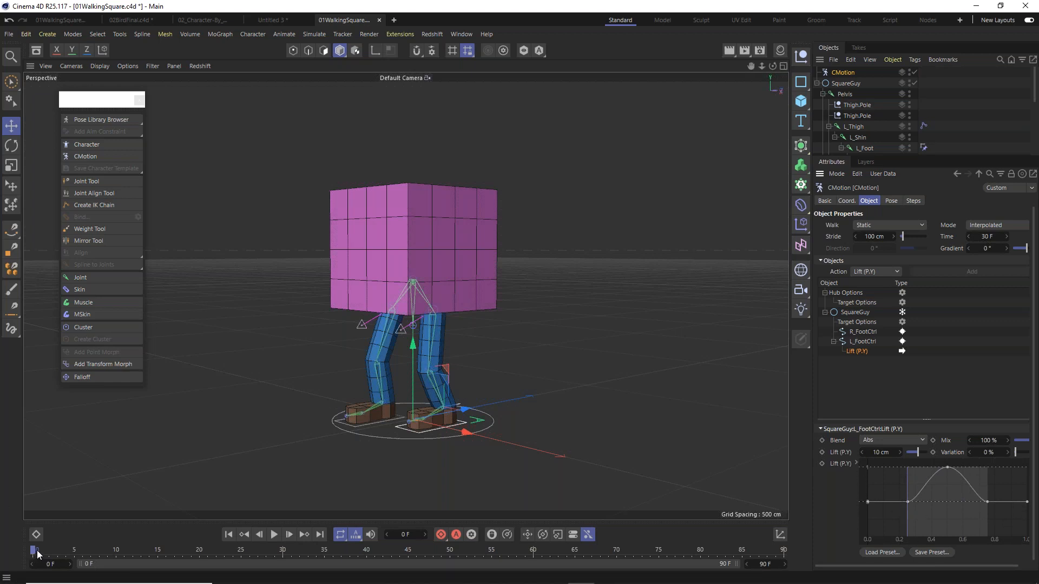
Scrub the timeline to compare the L_FootCtrl lift curve with the left foot's motion, and return to frame 0.
drag(37, 550, 30, 575)
mouse_move(35, 552)
mouse_down()
mouse_move(76, 556)
mouse_move(101, 582)
mouse_up()
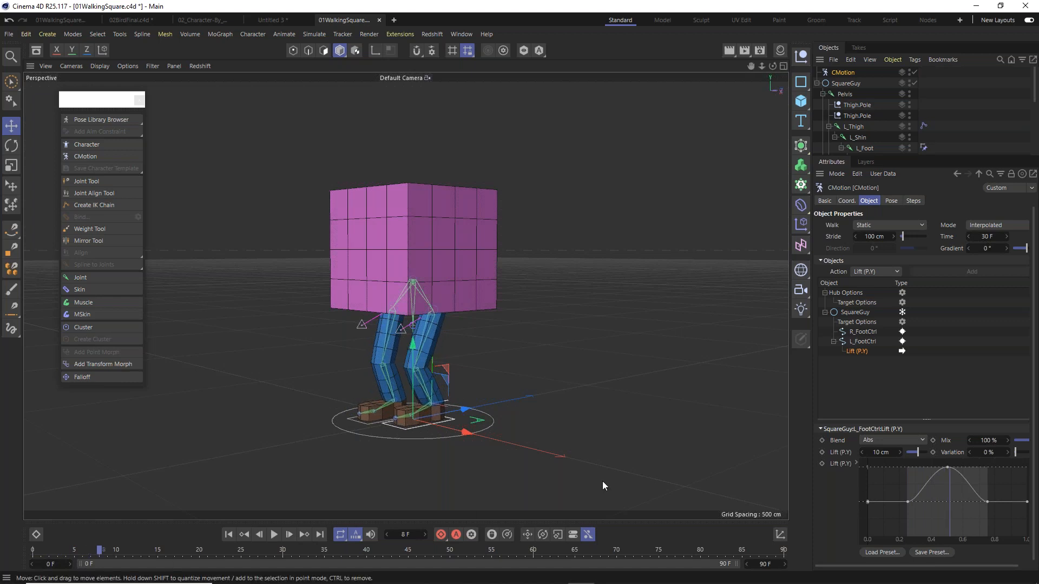
drag(98, 552, 163, 579)
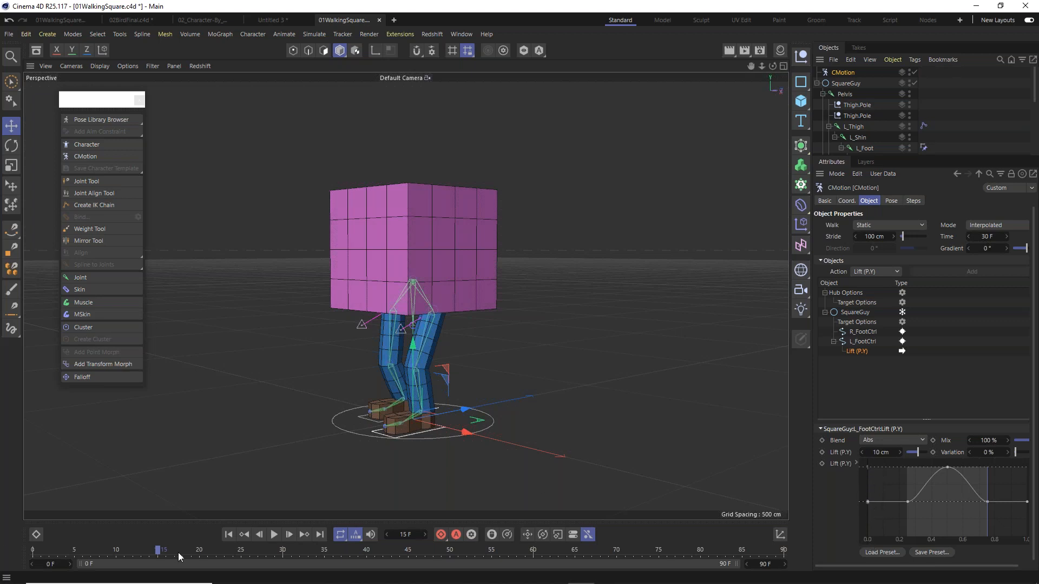
drag(162, 552, 784, 582)
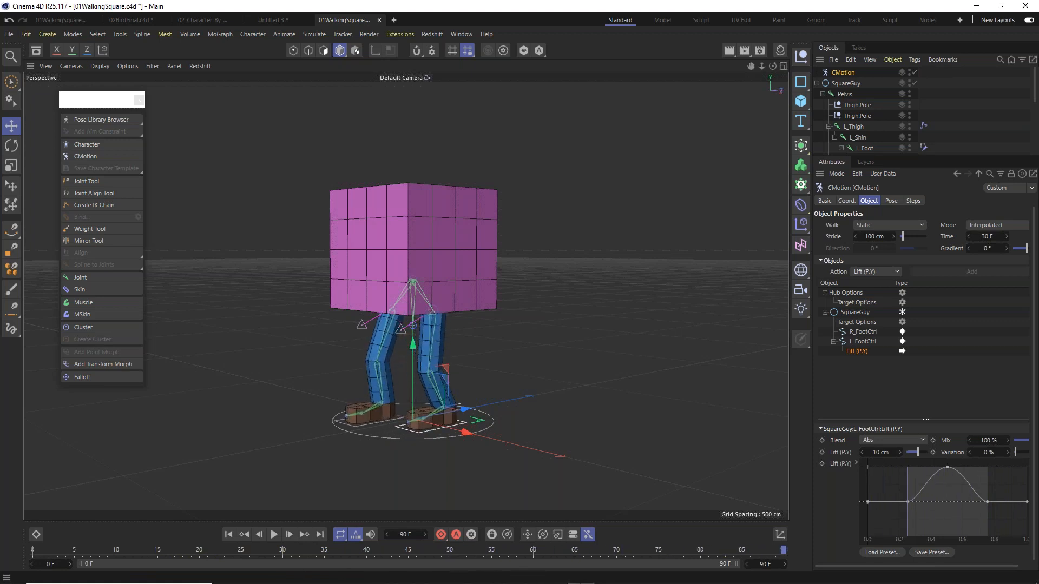
drag(664, 573, 32, 530)
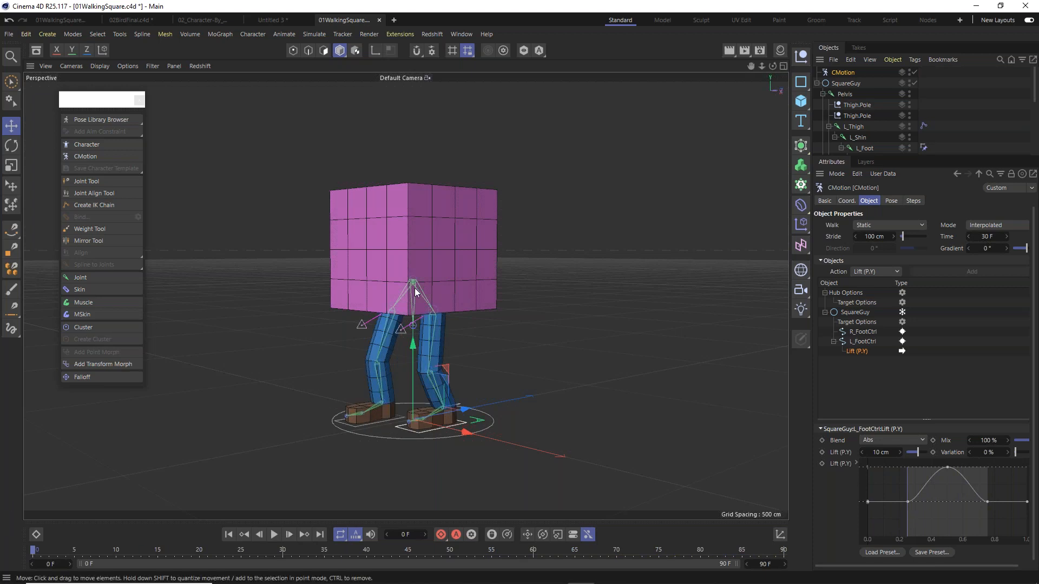
Set the Lift (P.Y) of L_FootCtrl to 25 cm at frame 8, preview the walk, and return to frame 0.
scroll(436, 432, up, 5)
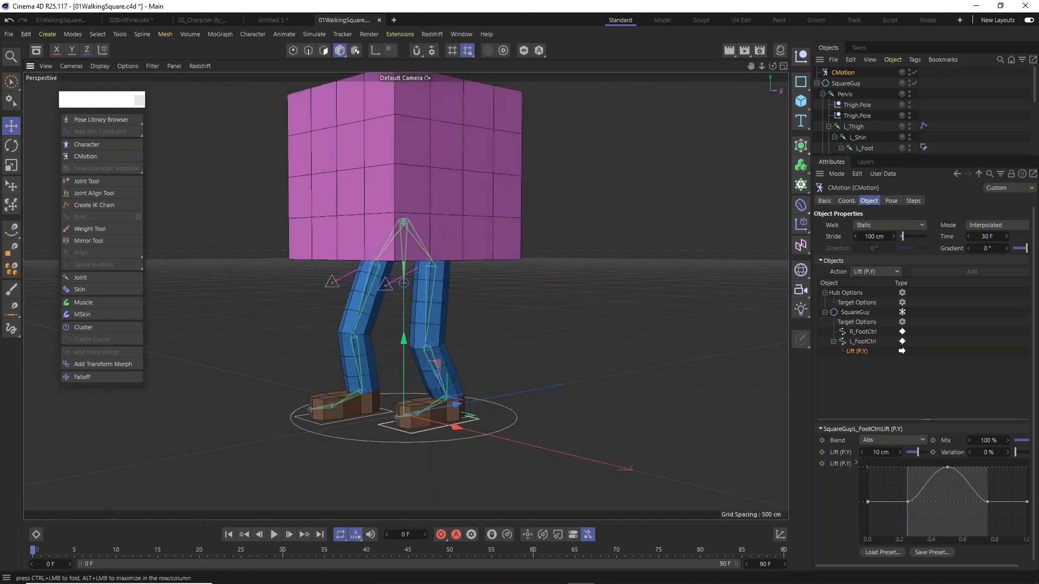
drag(128, 547, 100, 552)
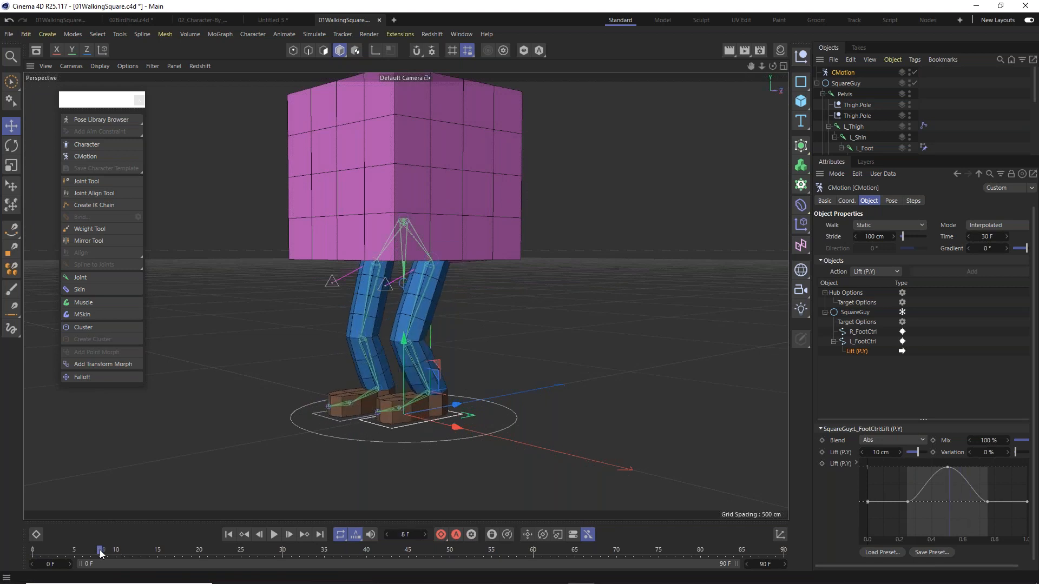
click(889, 452)
text(25)
key(Return)
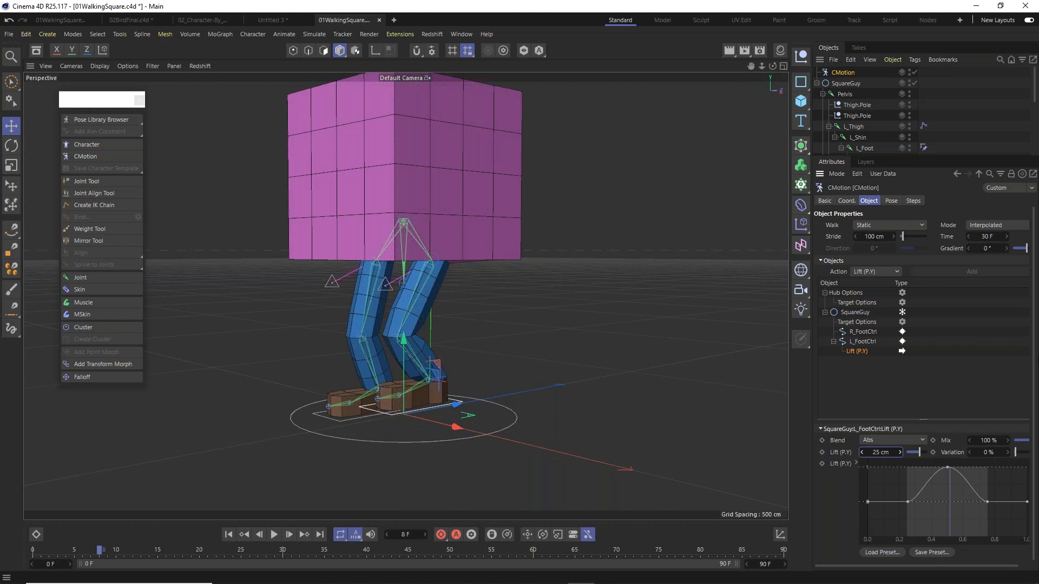
drag(76, 550, 34, 551)
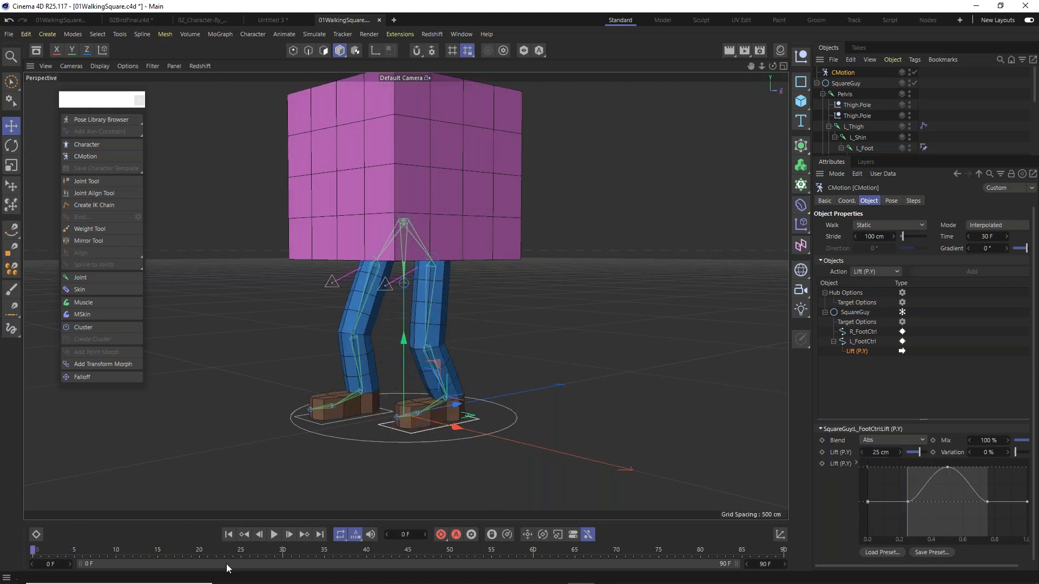
click(274, 534)
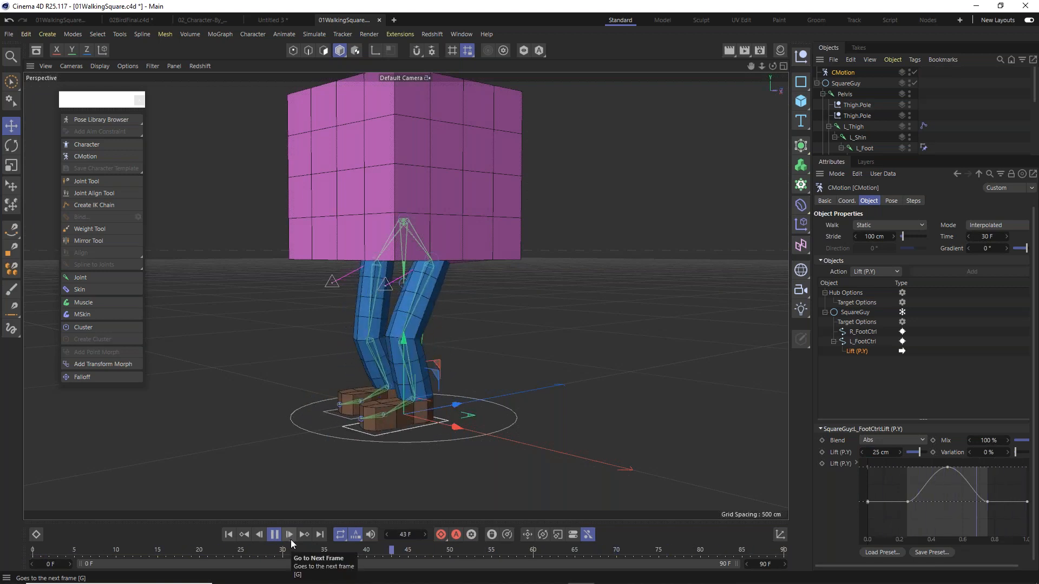
click(273, 535)
click(90, 552)
drag(88, 552, 33, 552)
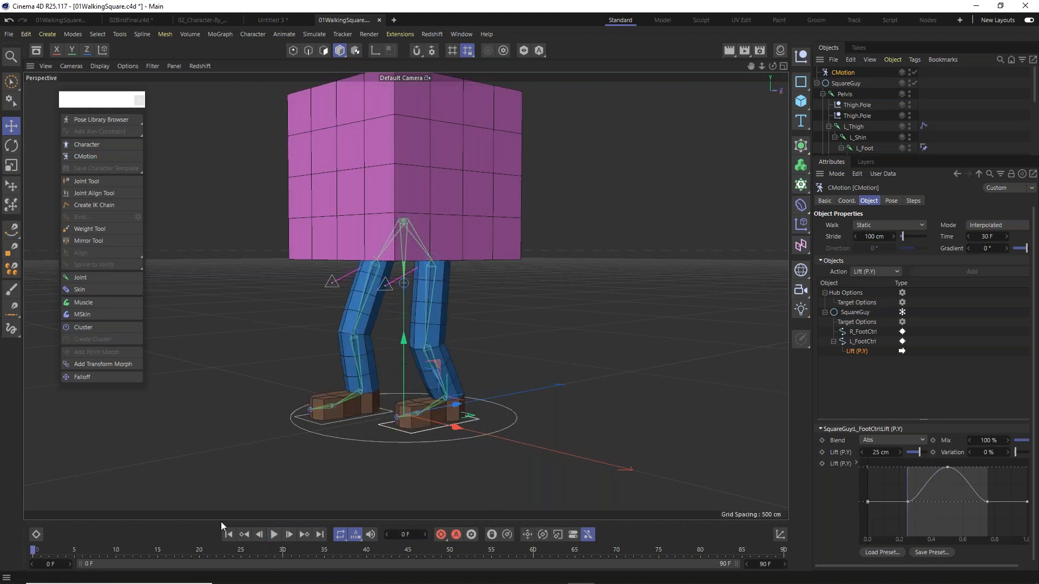
Add a Reference action to R_FootCtrl in the CMotion object list and point it to L_FootCtrl's Lift (P.Y).
click(865, 332)
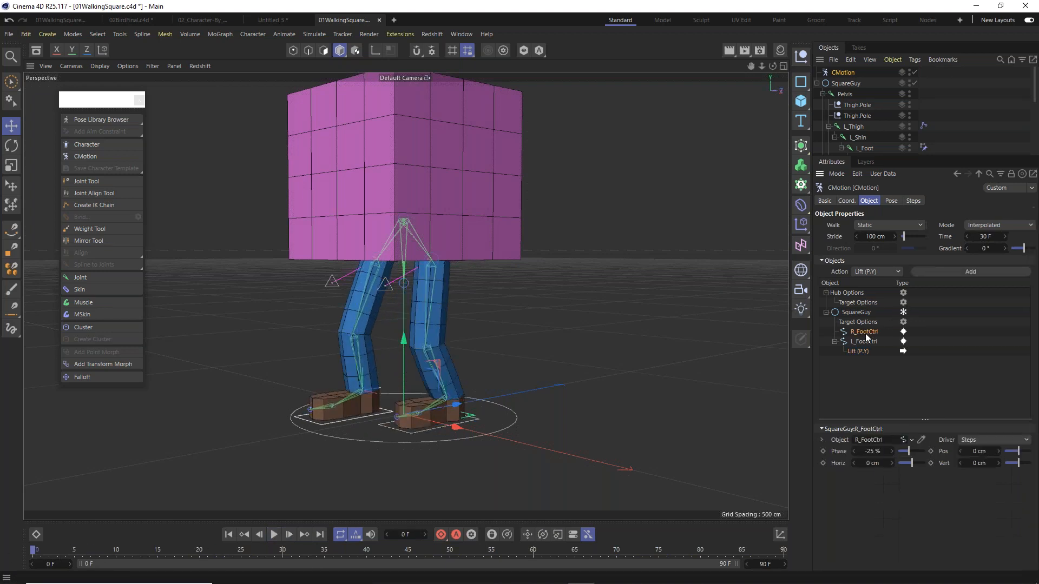
click(865, 272)
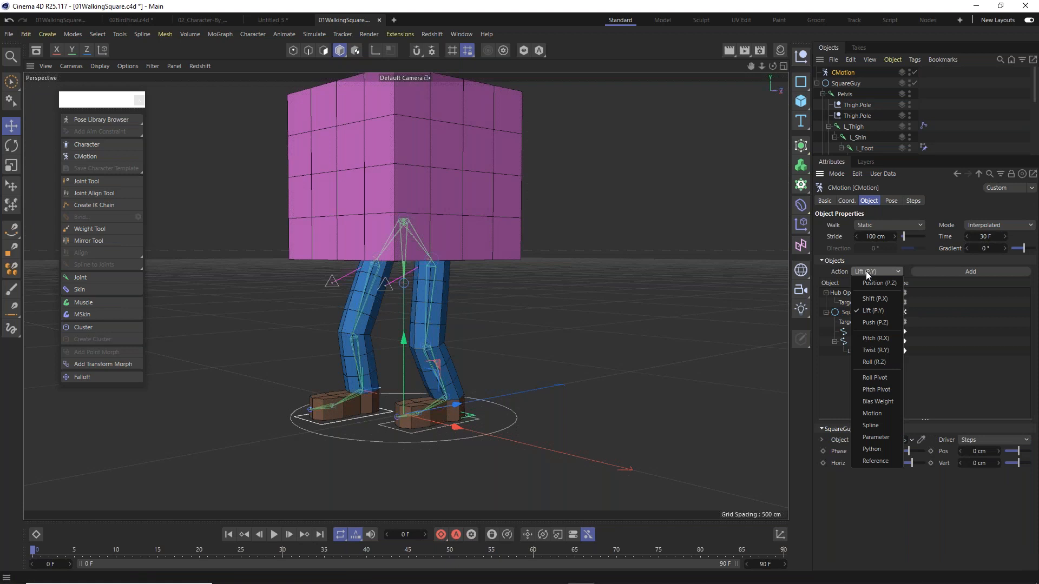
click(890, 462)
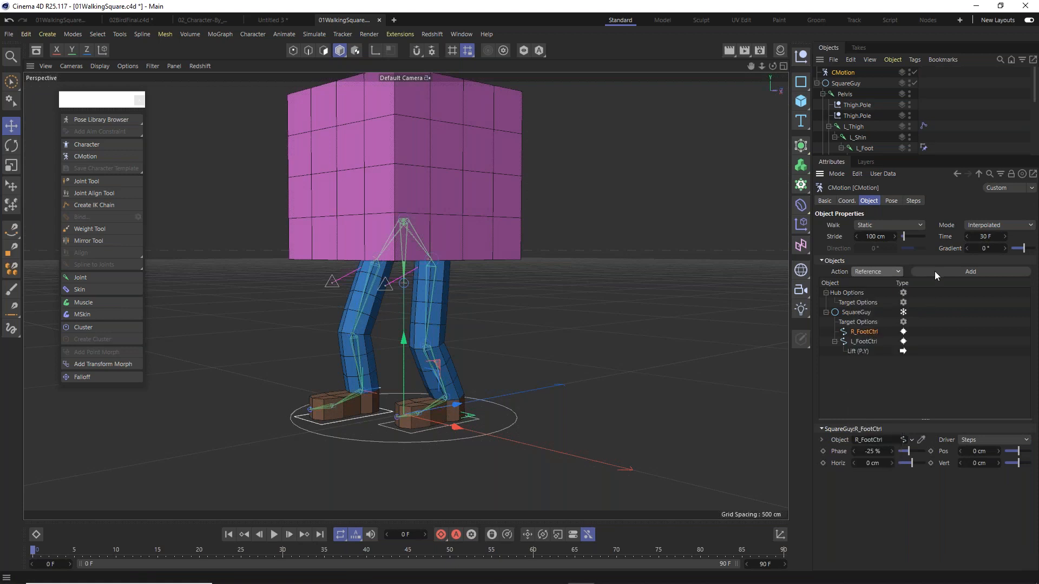
click(944, 271)
click(865, 342)
click(880, 441)
click(891, 449)
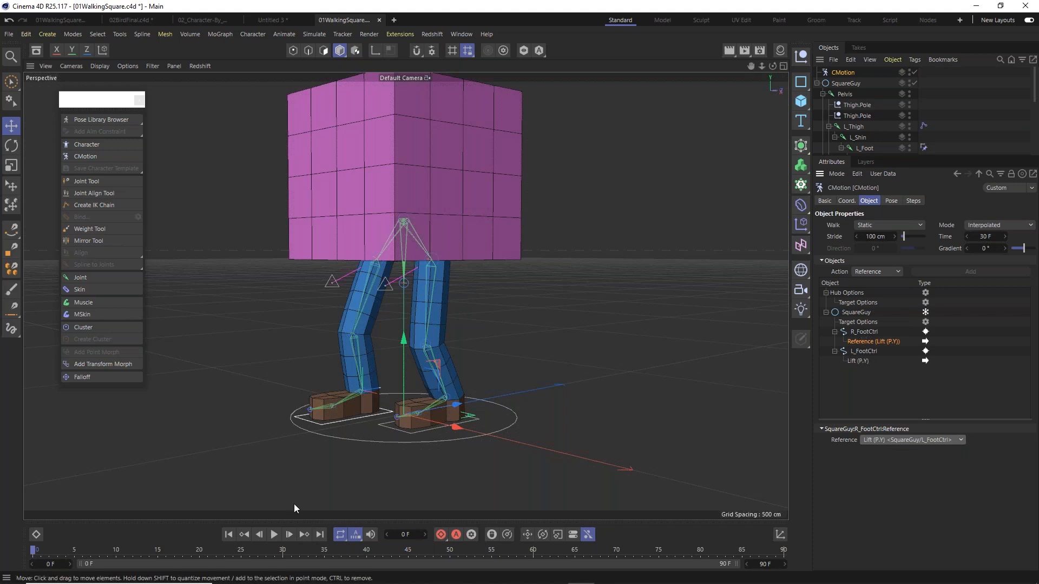
Set the Lift (P.Y) of L_FootCtrl to 22 cm during playback, display R_FootCtrl's reference, and stop at frame 0.
click(273, 536)
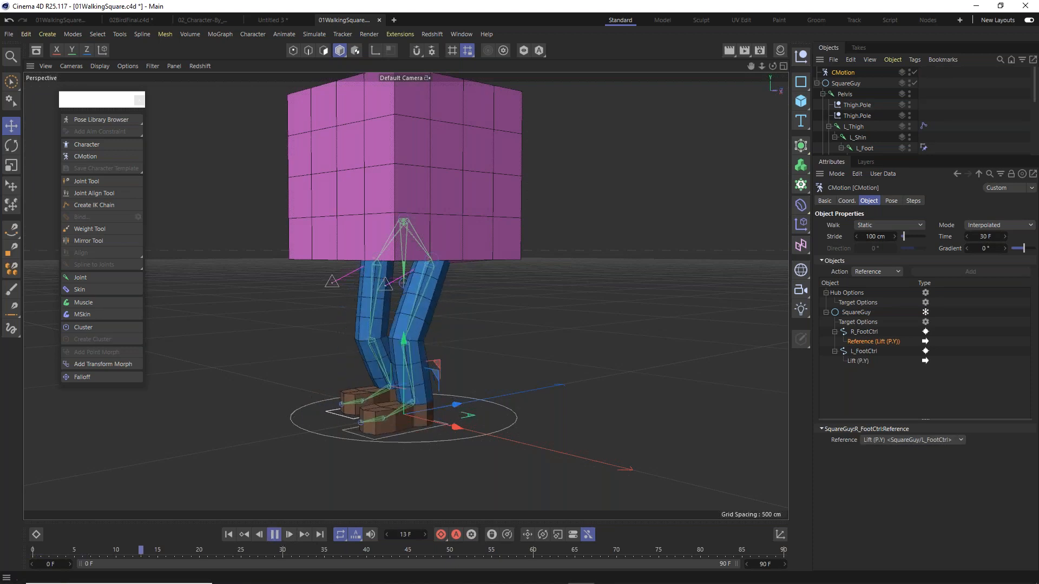
click(861, 361)
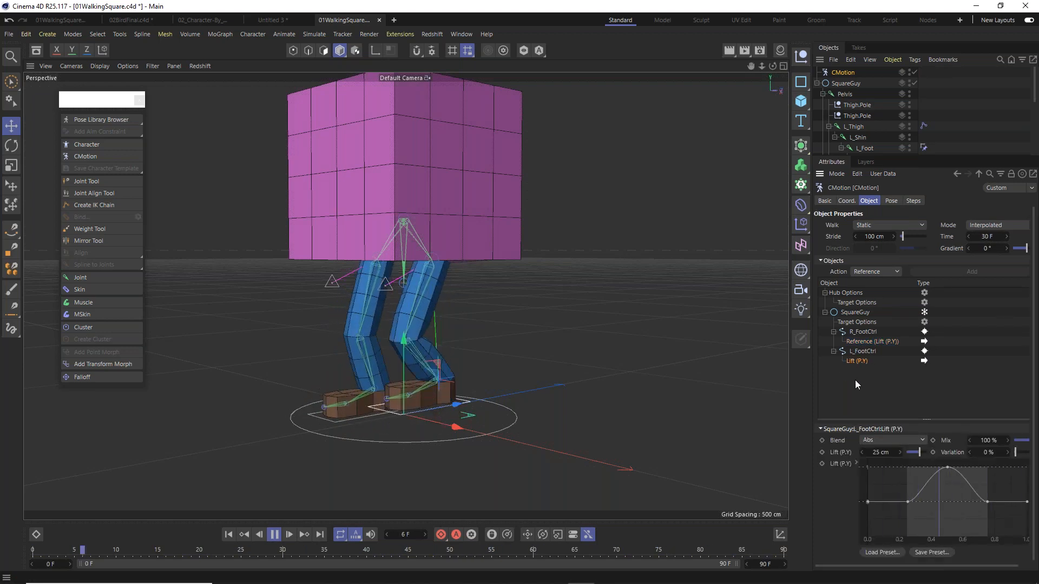
click(881, 453)
text(22)
key(Return)
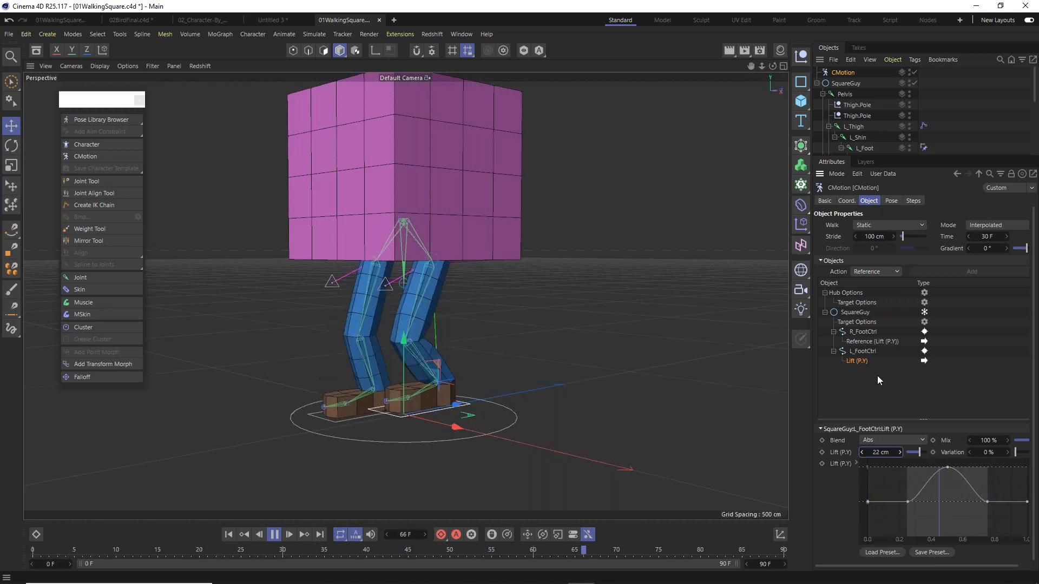
click(865, 342)
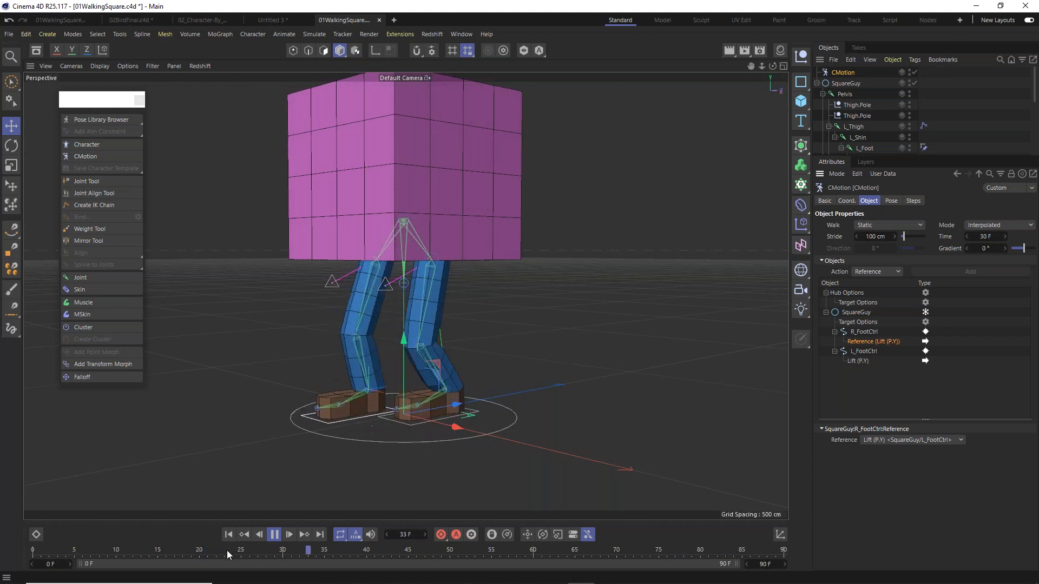
click(275, 535)
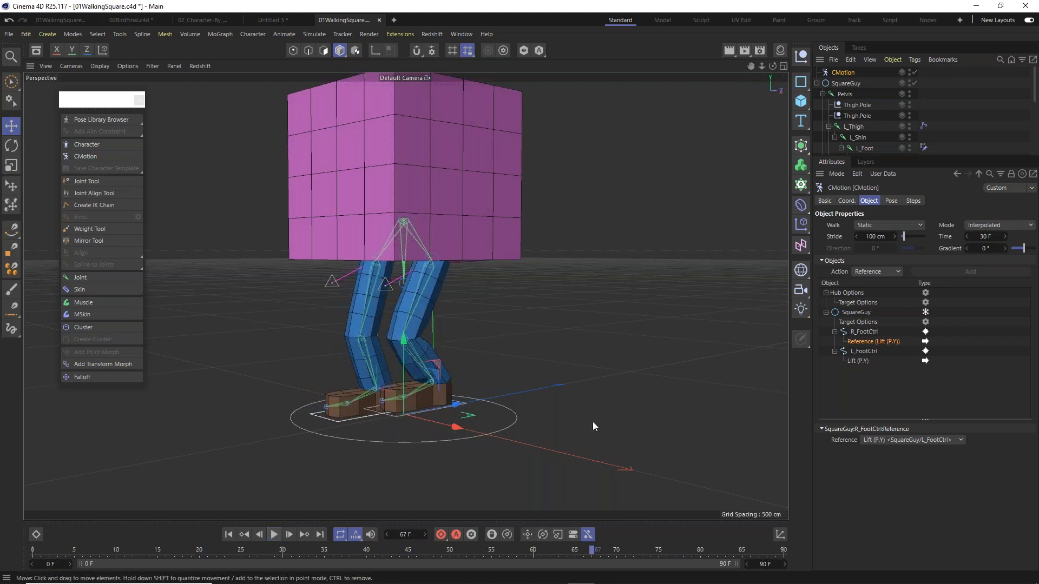
drag(76, 555, 33, 552)
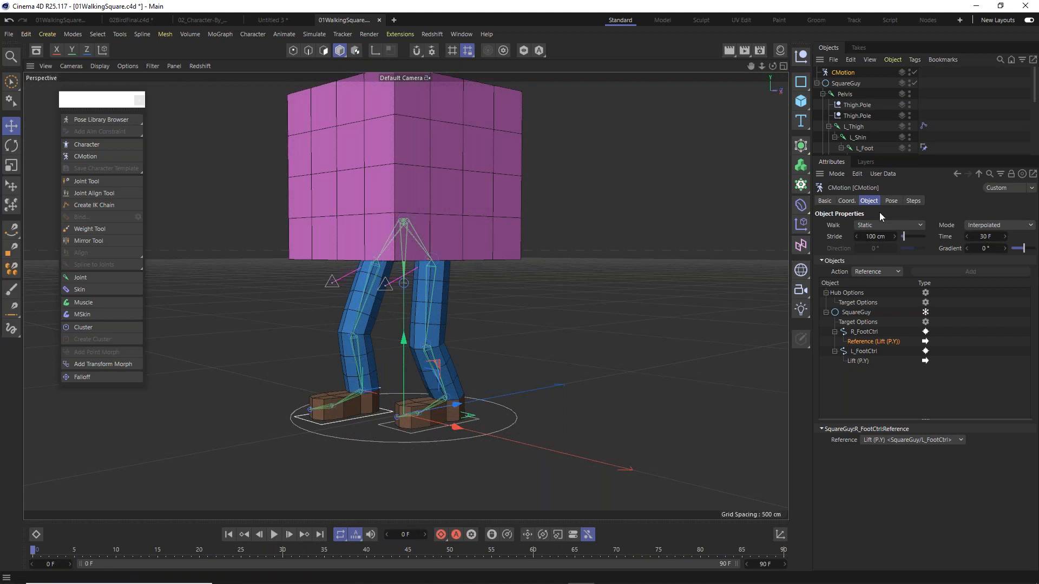
Change the CMotion walk type to Line, preview the walk, and return to frame 0.
click(888, 225)
click(888, 249)
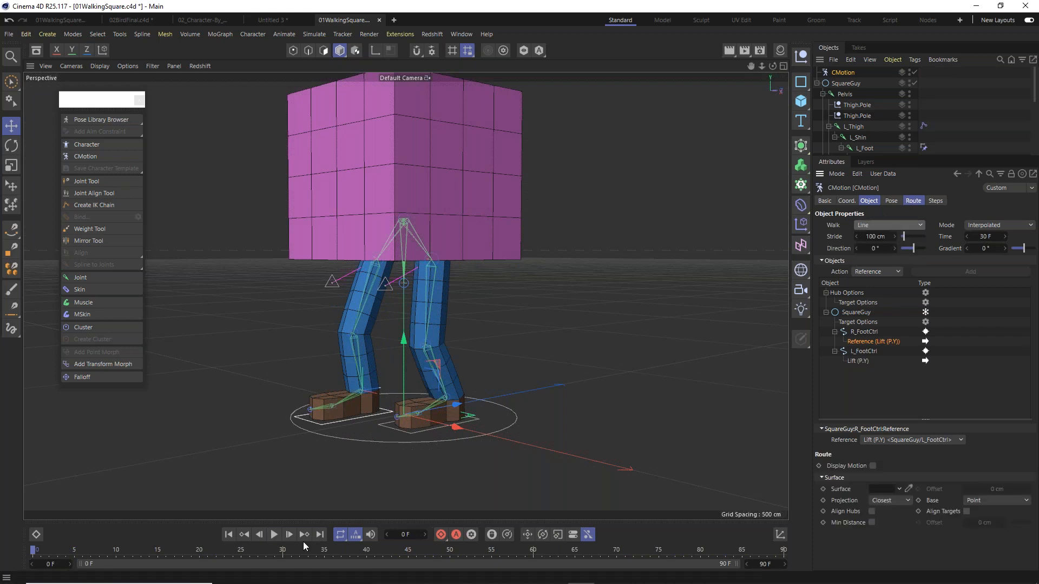
click(275, 534)
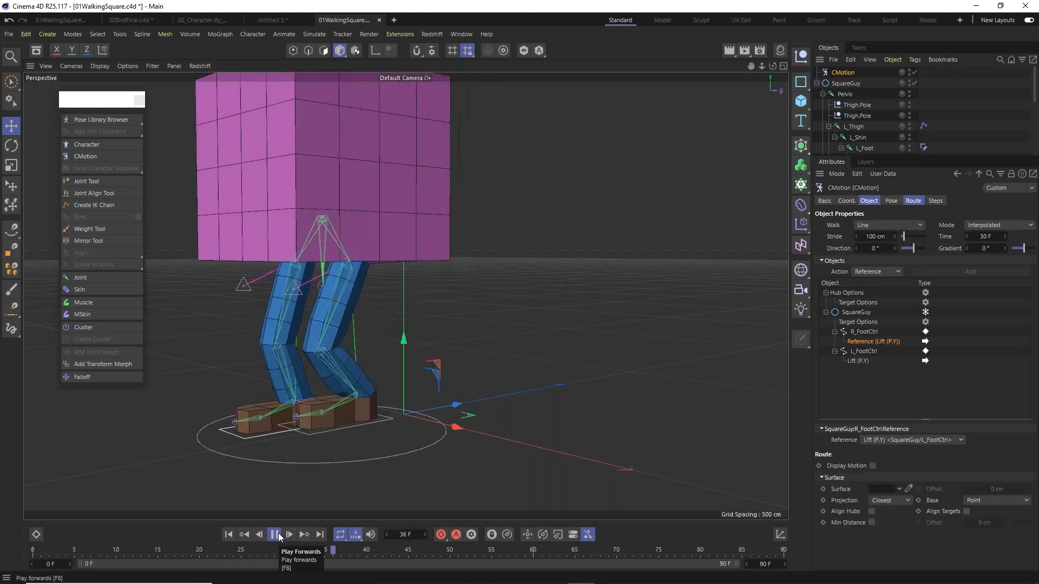
click(275, 535)
drag(52, 550, 37, 553)
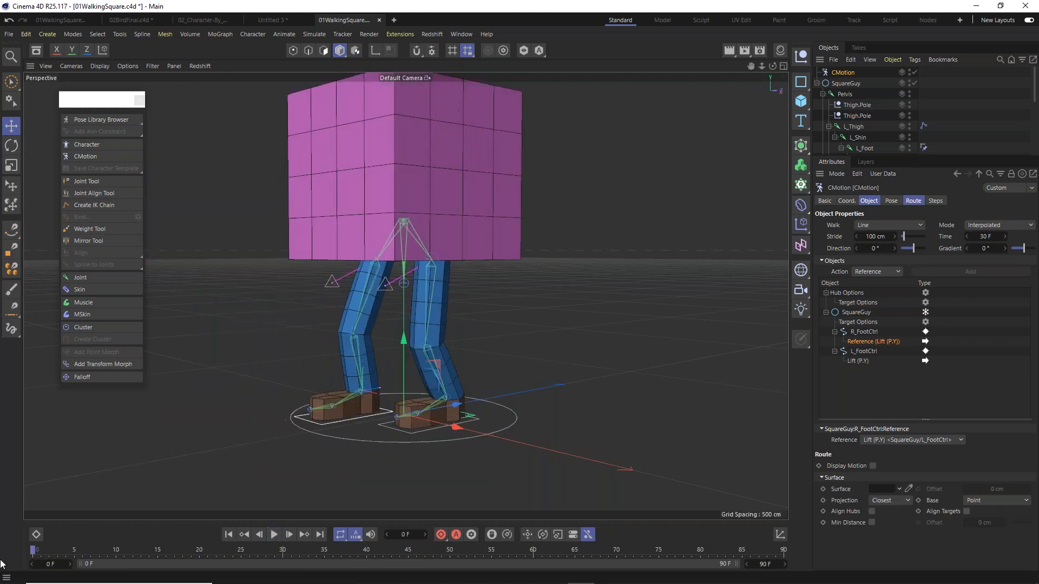
View the character more from the side and extend the animation's end to frame 300.
alt+drag(414, 379, 371, 378)
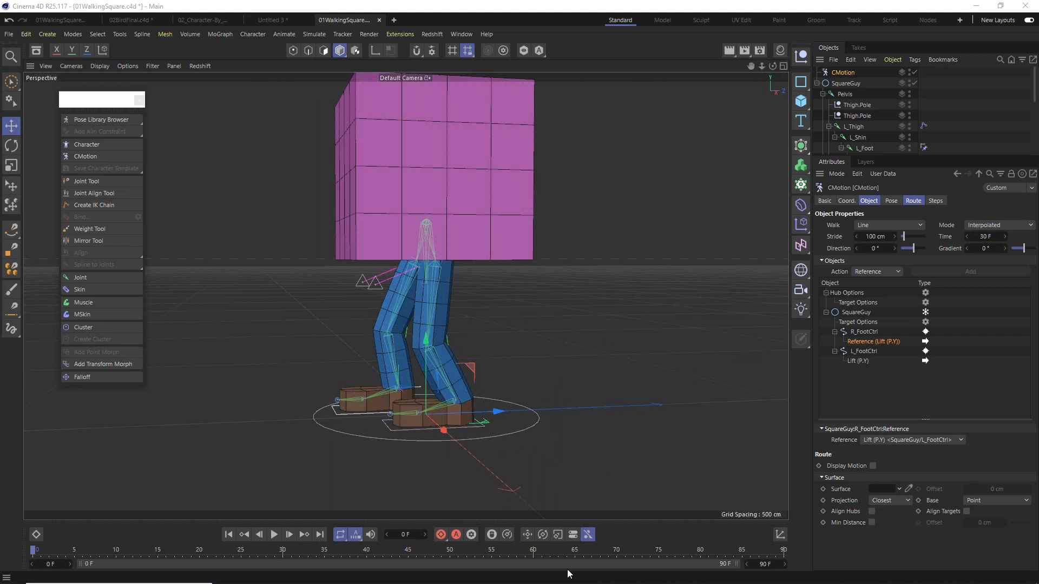
double_click(764, 564)
text(300)
key(Return)
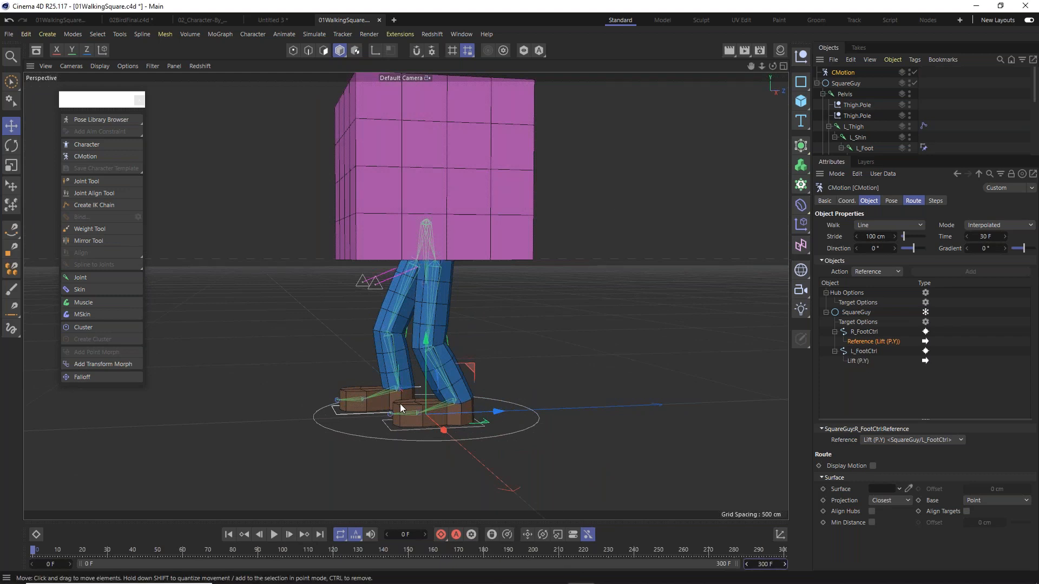
Examine the feet up close with the timeline at frame 7, where the left foot is lifted.
scroll(403, 417, up, 10)
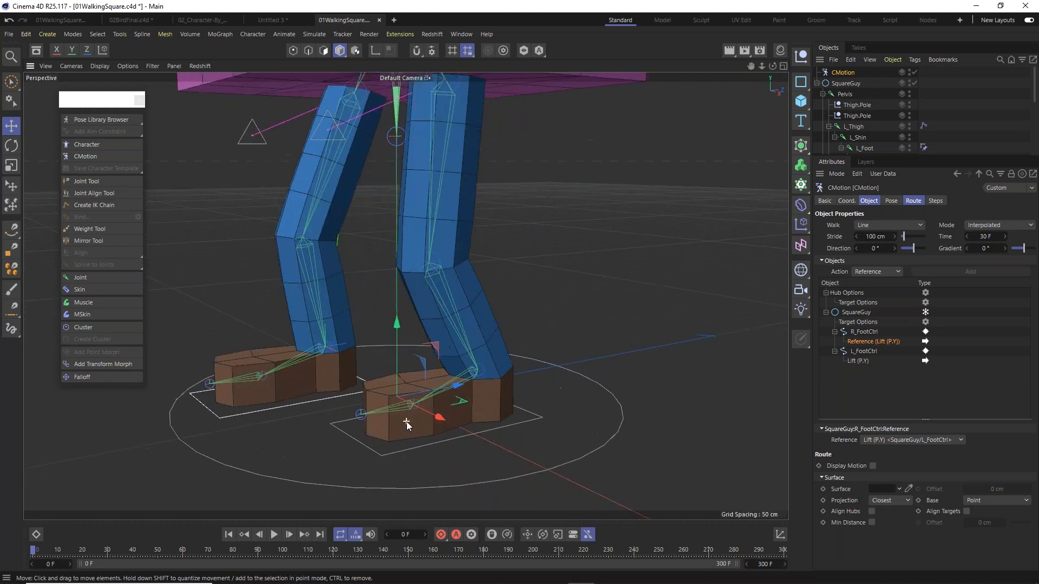
scroll(407, 421, up, 1)
alt+drag(433, 418, 458, 371)
alt+middle_drag(470, 373, 596, 338)
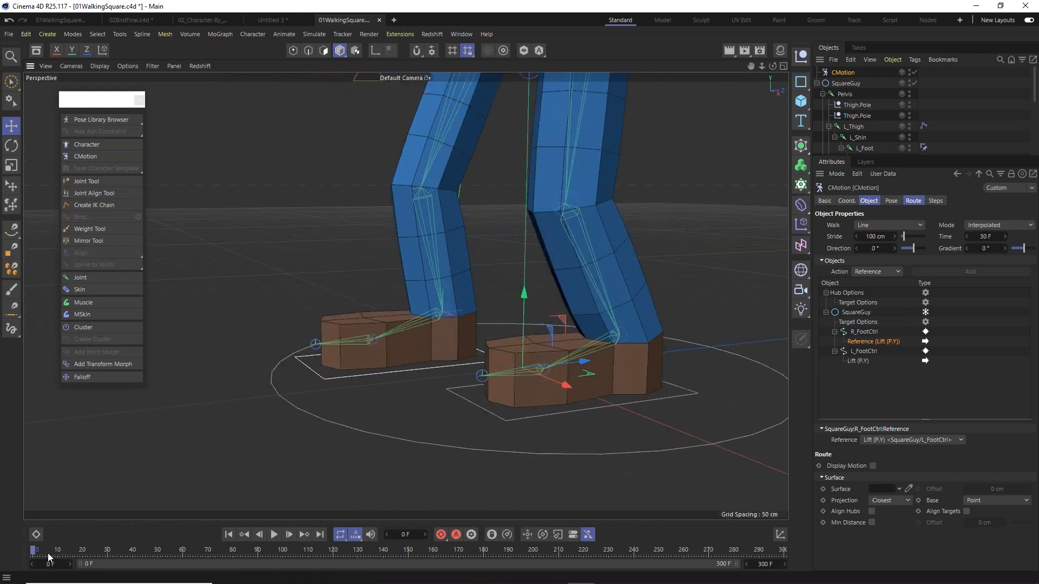
drag(35, 551, 50, 552)
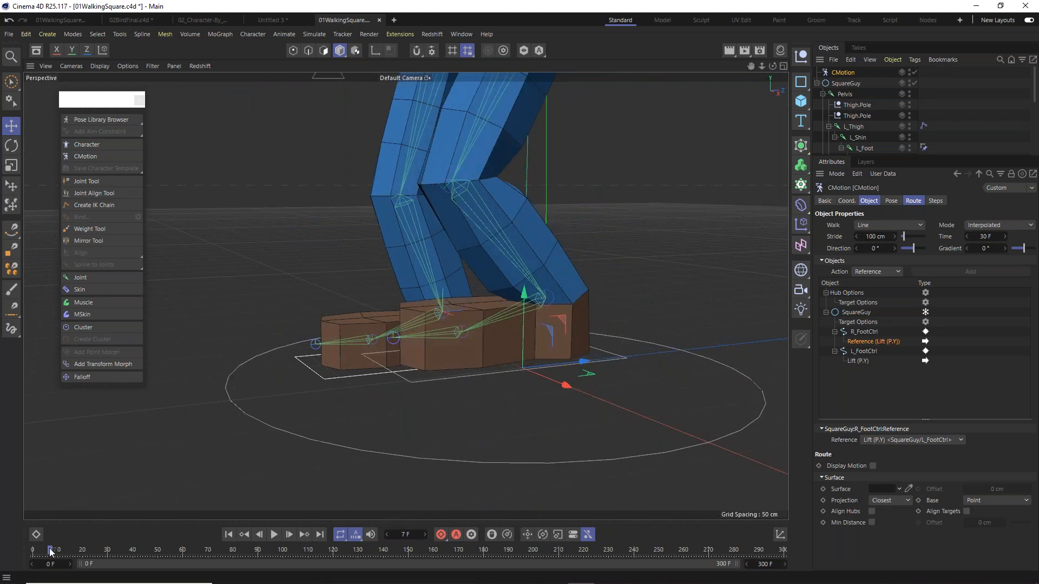
mouse_move(499, 330)
alt+mouse_down()
mouse_move(474, 316)
mouse_move(486, 322)
alt+mouse_up()
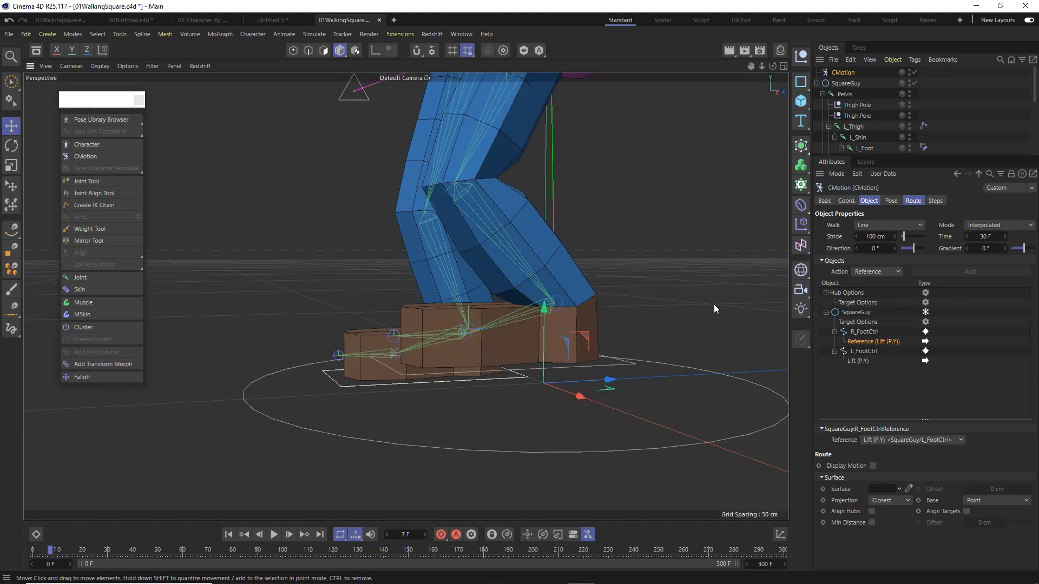
Display the L_FootCtrl settings in the CMotion object list and examine its axis at the left foot.
click(864, 351)
alt+drag(560, 353, 552, 316)
alt+right_drag(552, 316, 563, 271)
alt+middle_drag(505, 390, 530, 315)
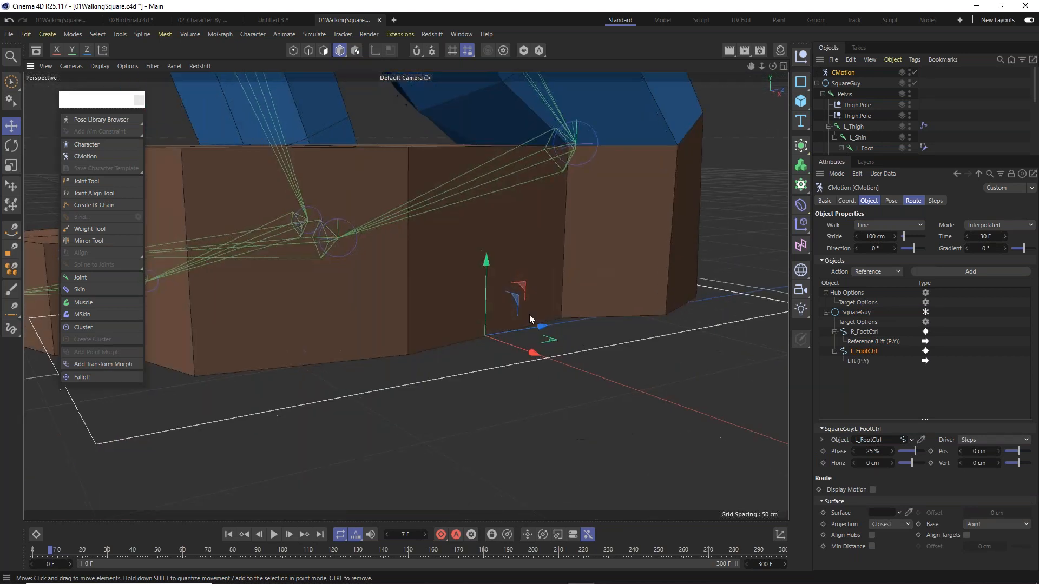
alt+drag(505, 339, 539, 314)
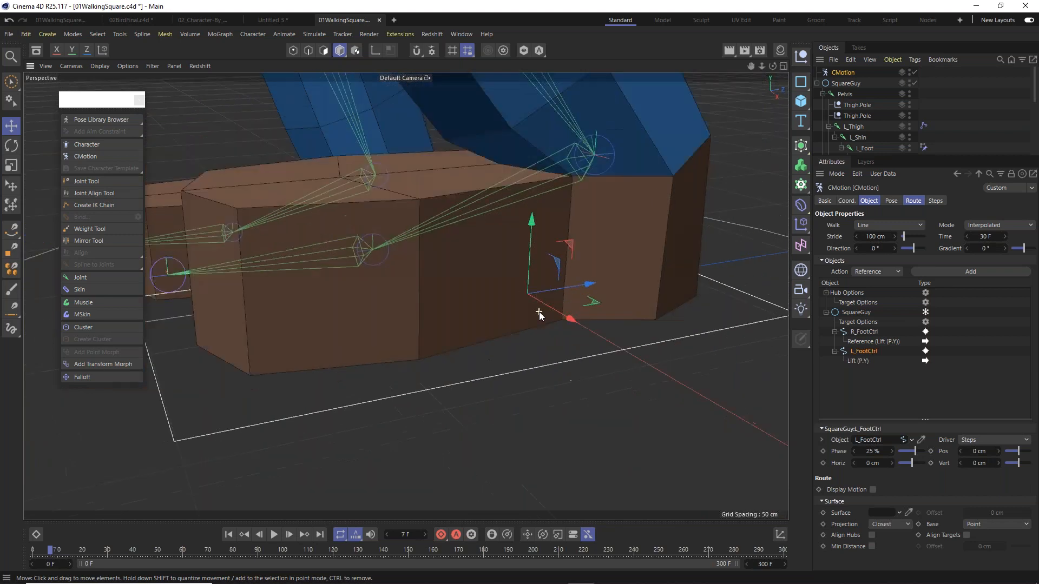
scroll(542, 311, down, 4)
alt+drag(608, 301, 656, 297)
scroll(866, 119, down, 5)
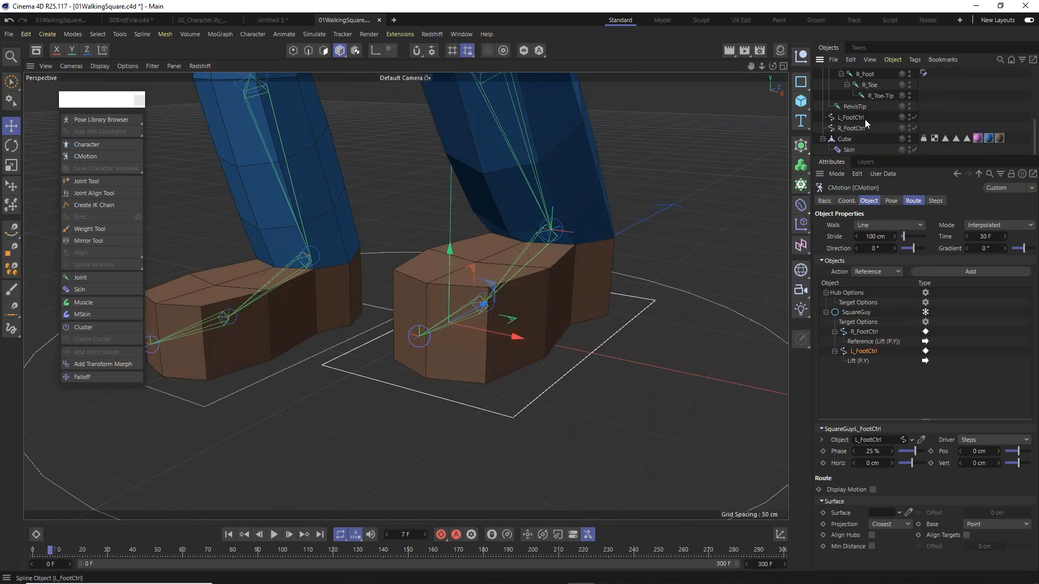
Examine the axis of the L_FootCtrl spline itself at the left ankle, and return to the CMotion object's settings.
click(856, 118)
alt+drag(560, 228, 497, 256)
scroll(605, 218, up, 3)
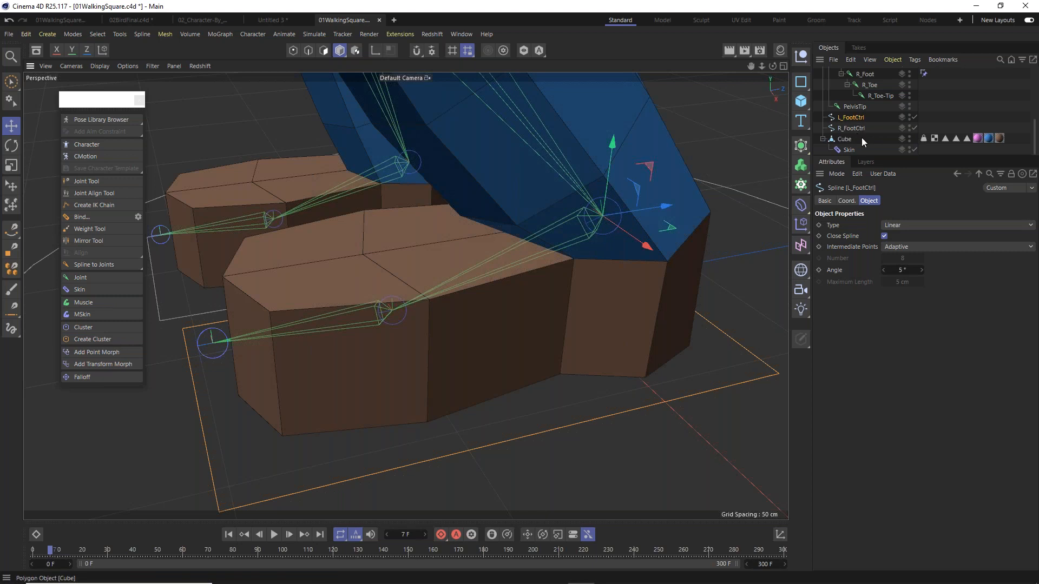
scroll(875, 97, up, 5)
click(844, 72)
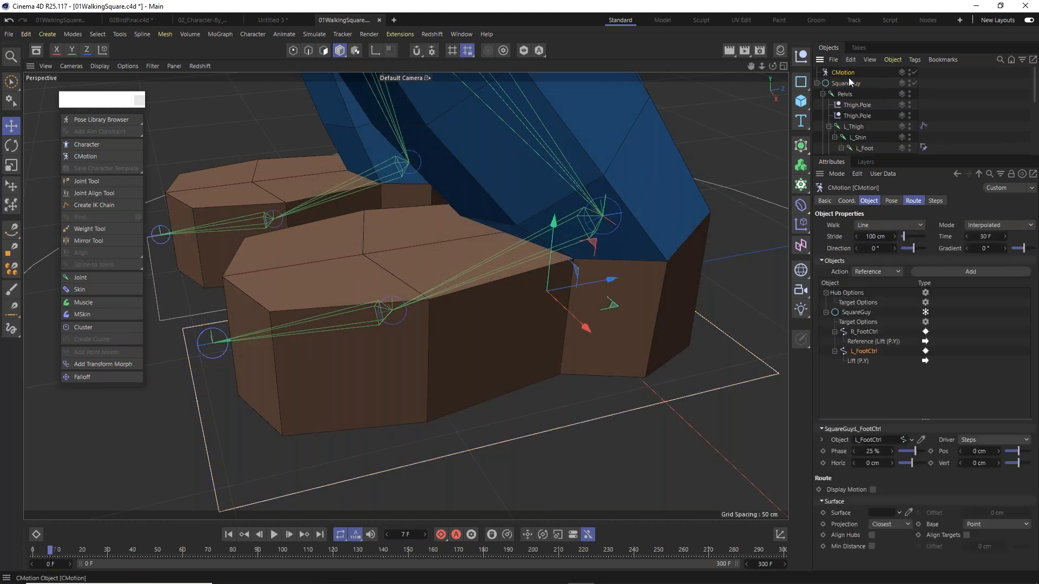
scroll(548, 343, up, 2)
scroll(557, 343, down, 5)
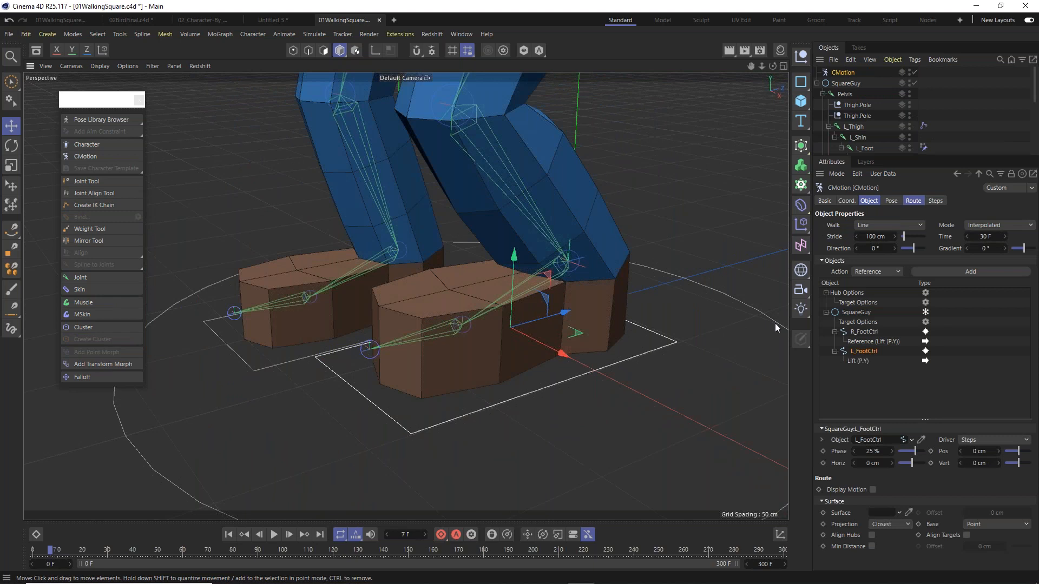
Add a Pitch (R.X) action to L_FootCtrl in the CMotion object list.
click(877, 271)
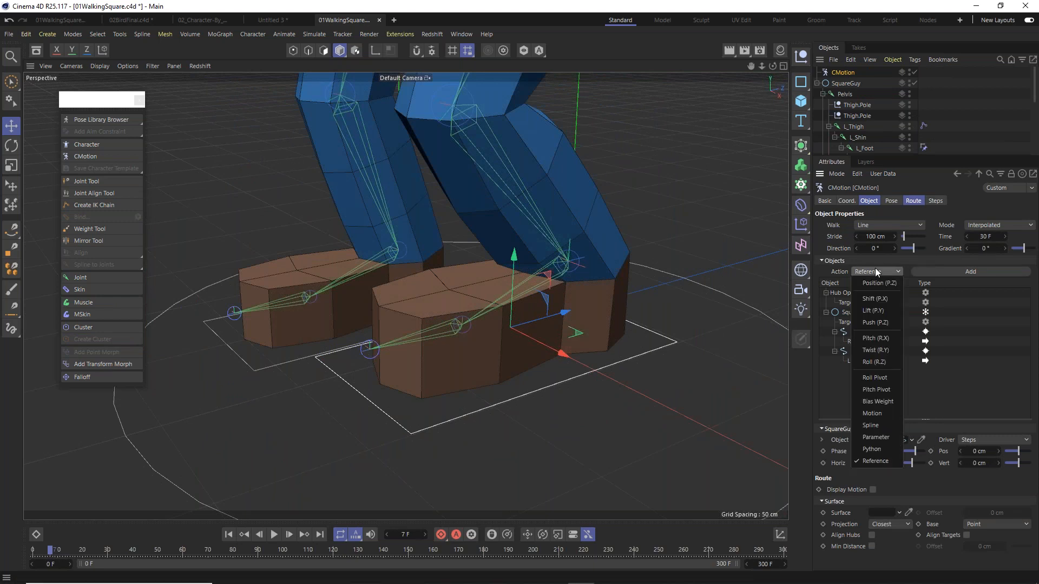
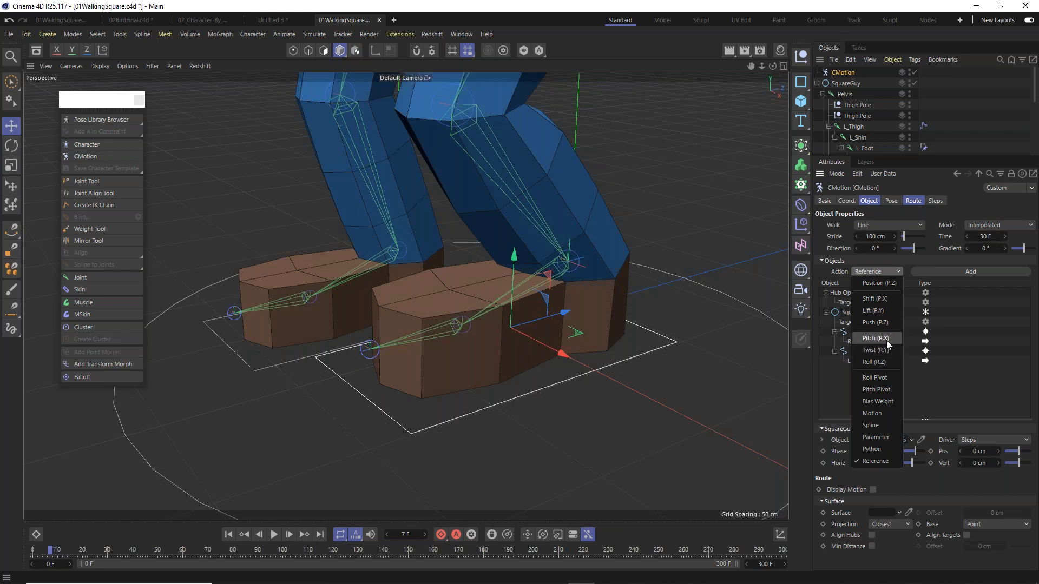
click(883, 340)
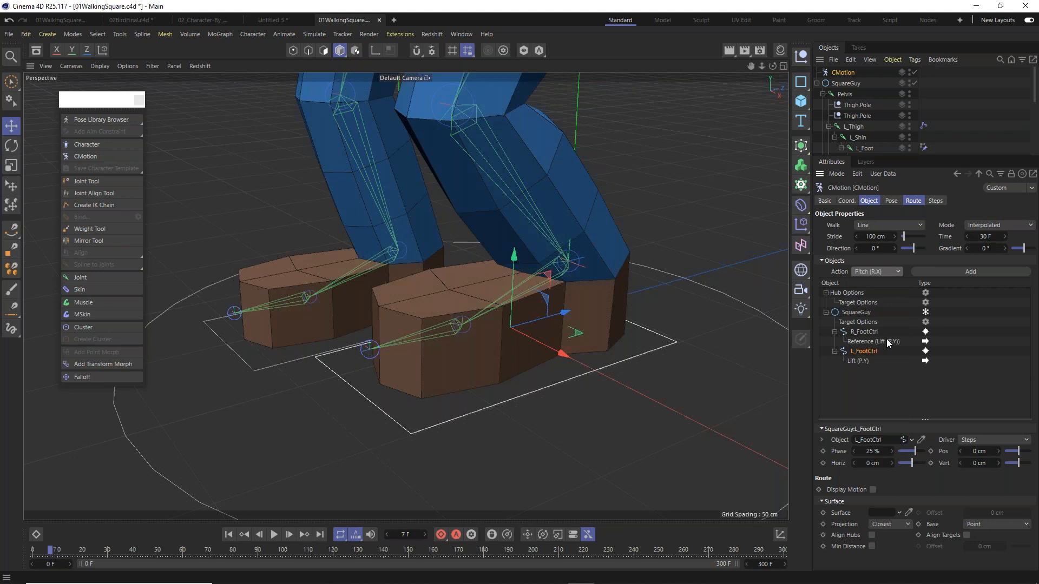
click(947, 271)
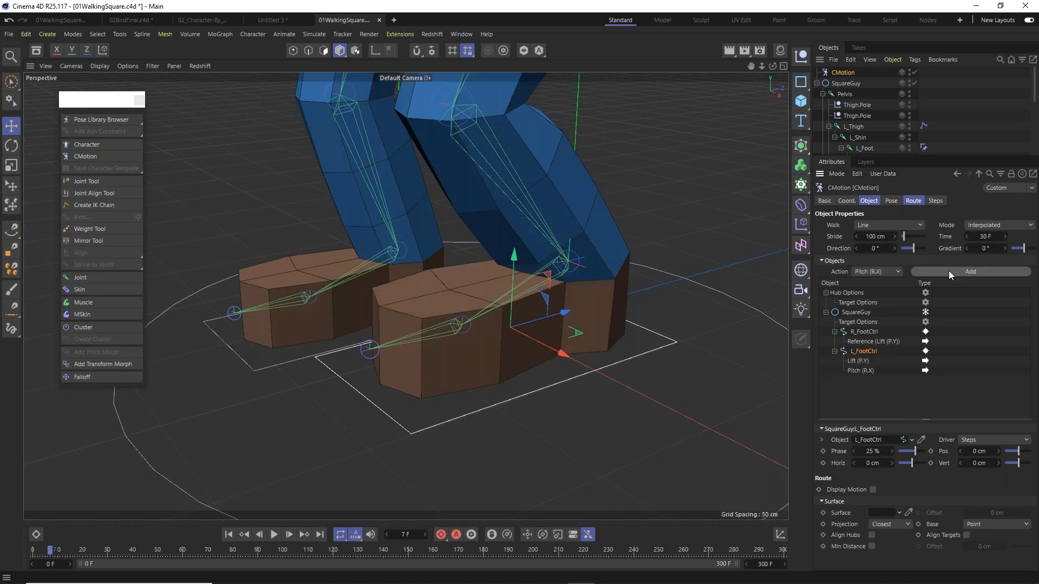
Set the Pitch (R.X) angle of L_FootCtrl's new action to 10°.
click(866, 371)
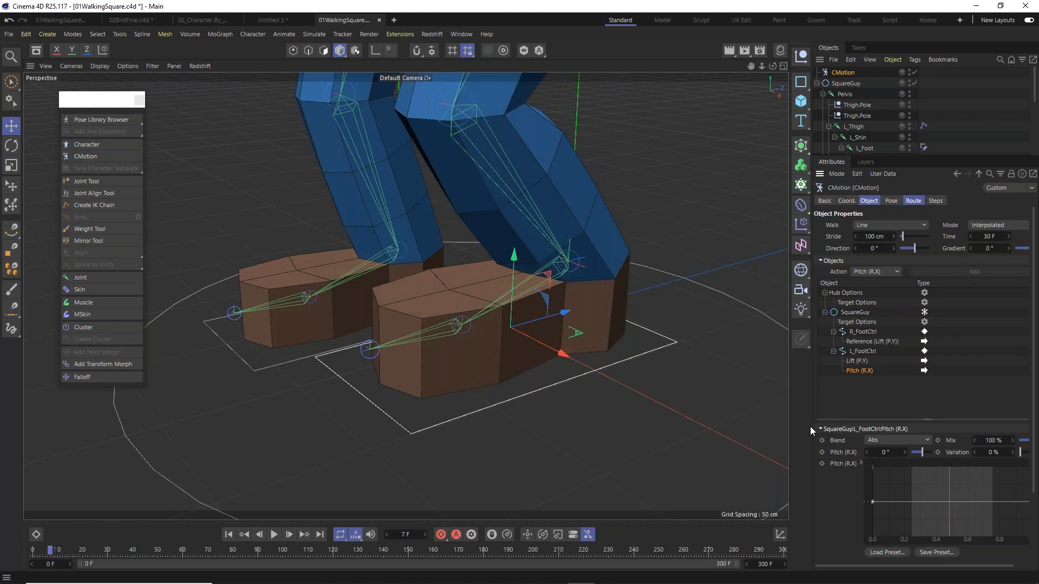
click(889, 452)
text(5)
text(10)
key(Return)
Return the timeline to frame 0 and show the pitch curve in a separate window, keeping the left foot in view.
drag(51, 552, 2, 570)
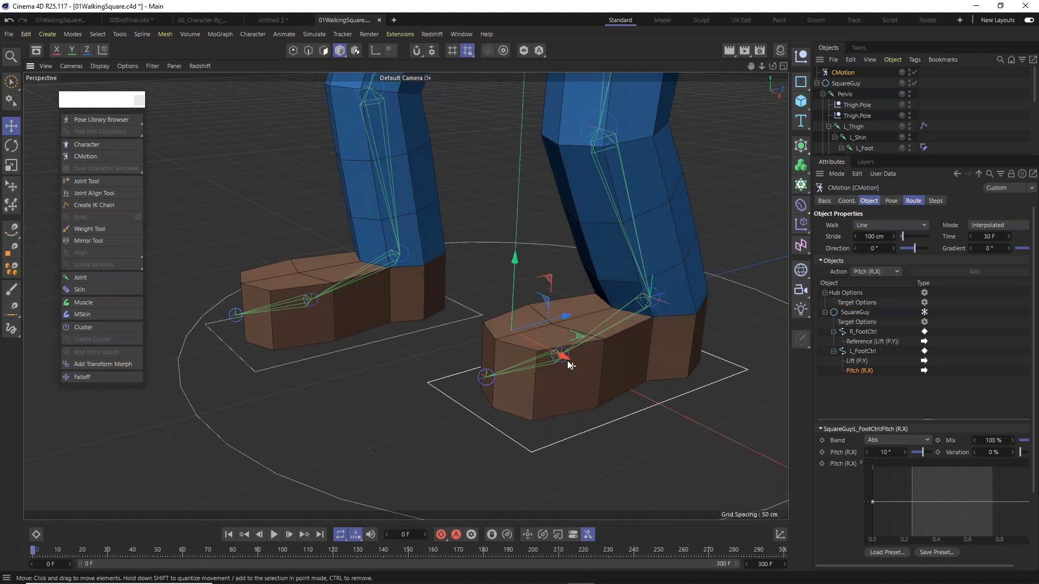
alt+drag(567, 361, 531, 341)
key(ctrl+shift+z)
key(ctrl+shift+z)
key(ctrl+shift+z)
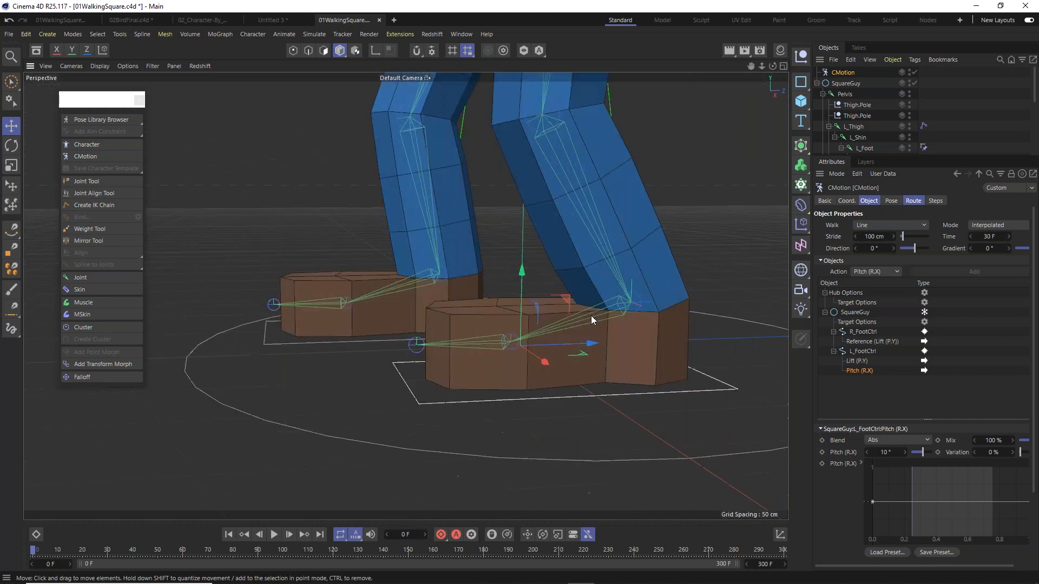
right_click(944, 482)
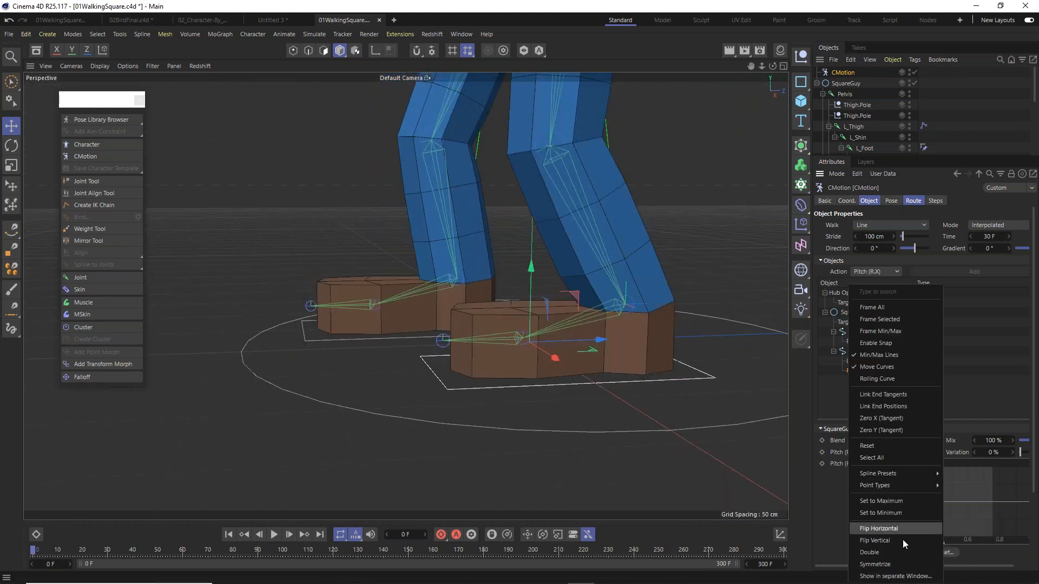
click(897, 579)
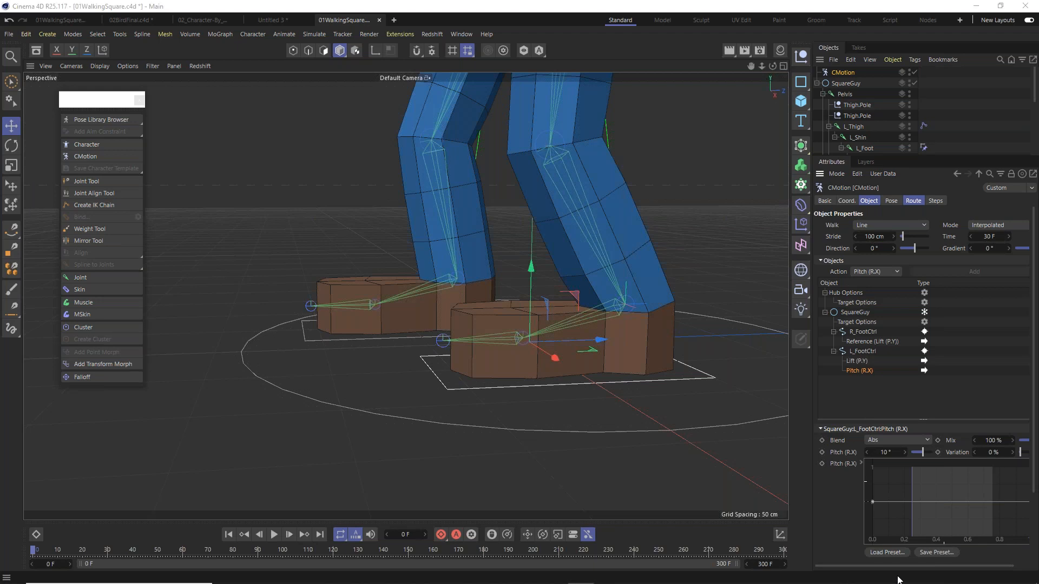
drag(726, 261, 192, 38)
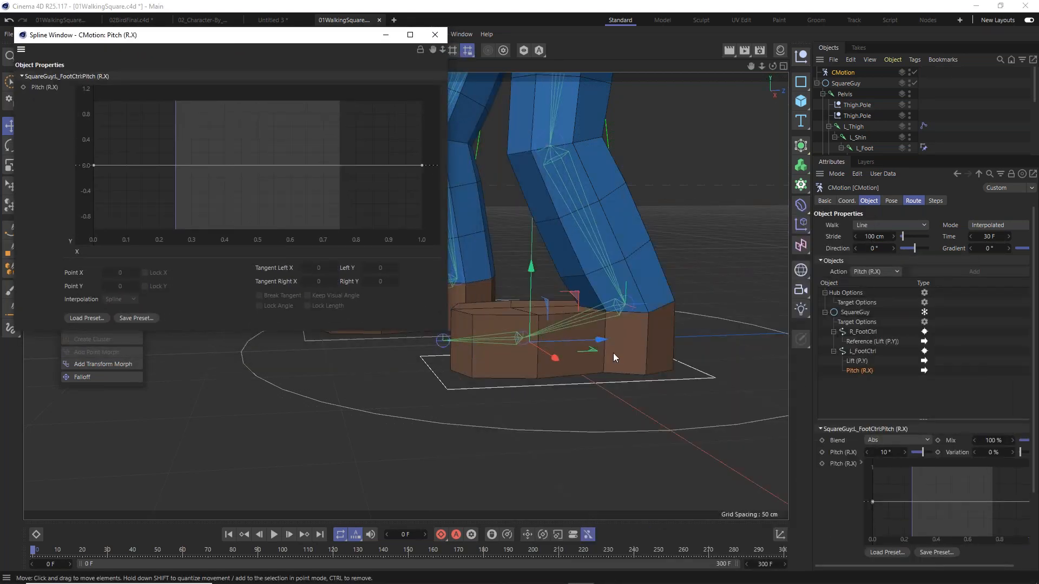
alt+middle_drag(614, 353, 663, 387)
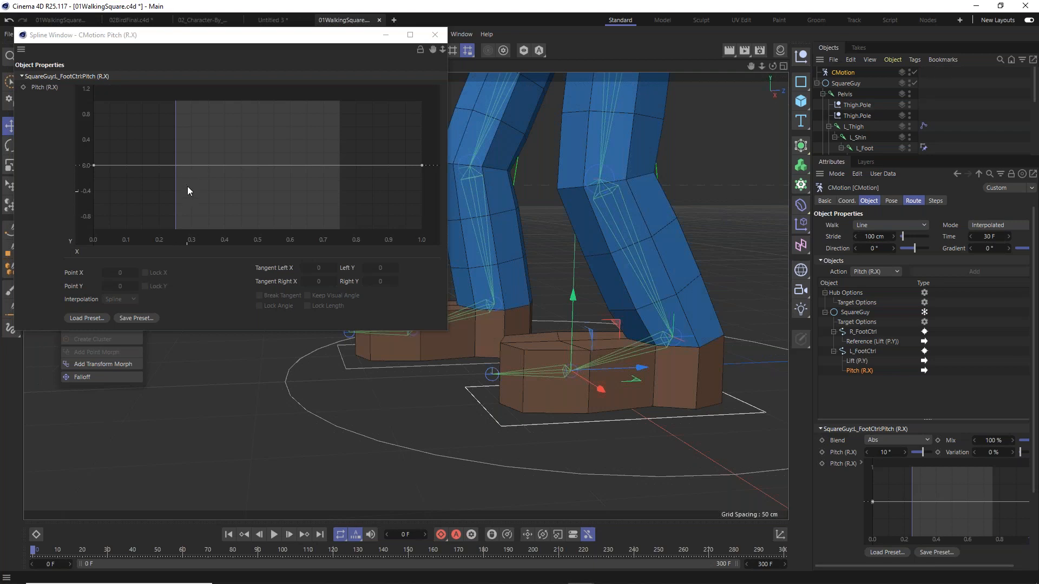
Add a point to the pitch curve at the start of the shaded range, at X 0.25 and Y 0.
click(176, 164)
key(Delete)
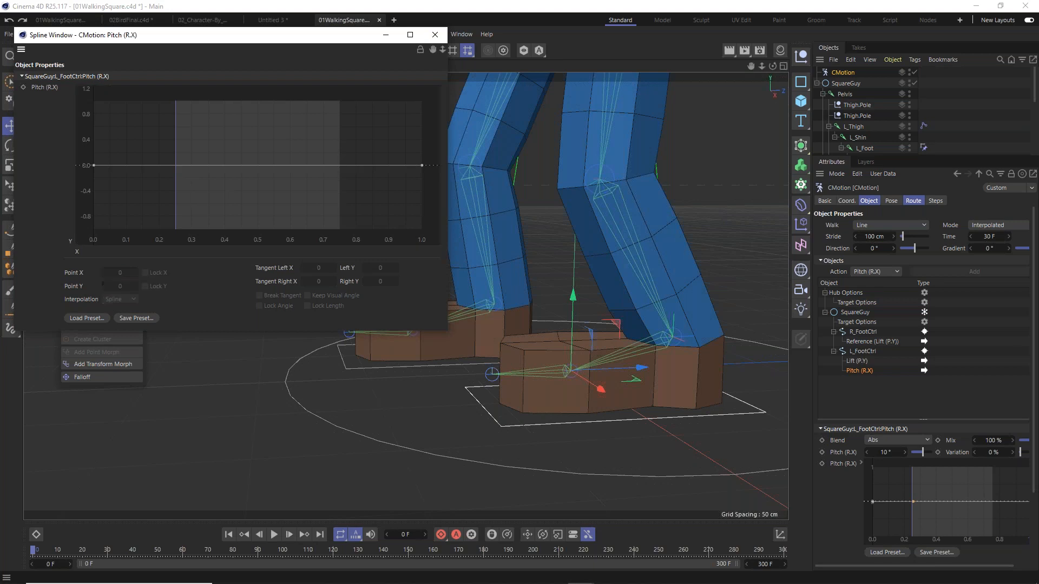
click(177, 164)
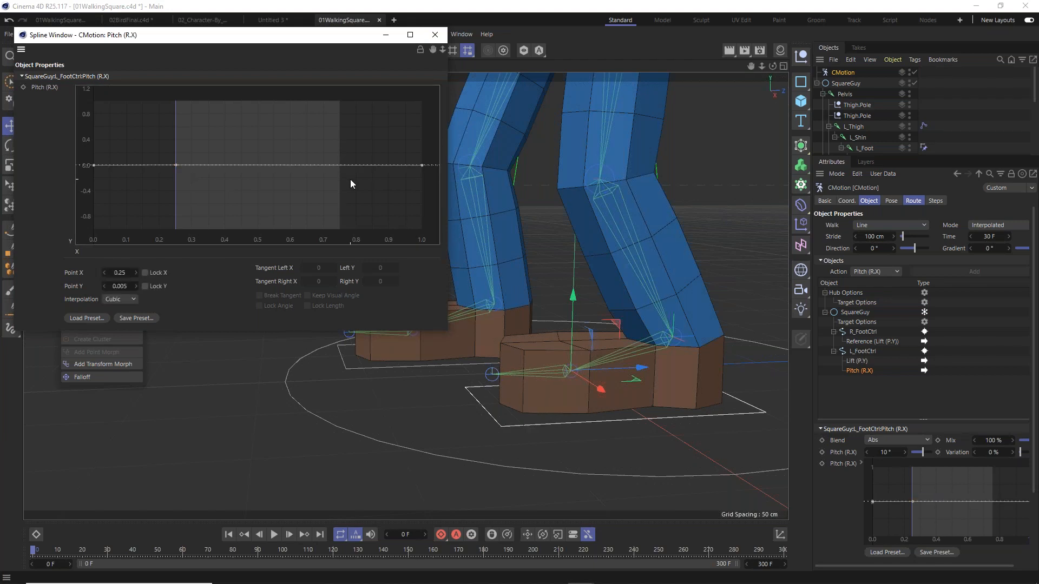
drag(112, 273, 482, 174)
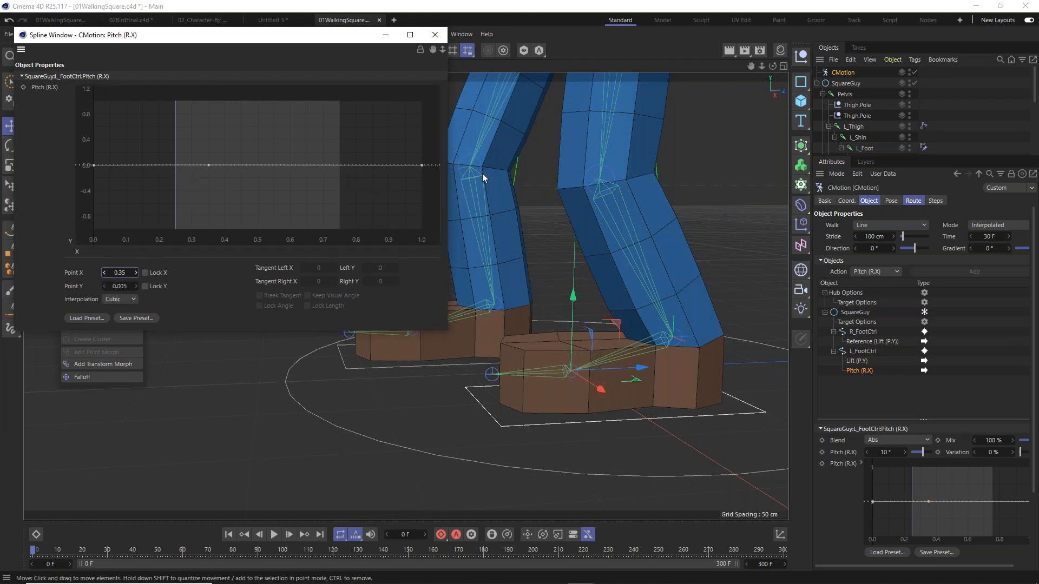
click(120, 287)
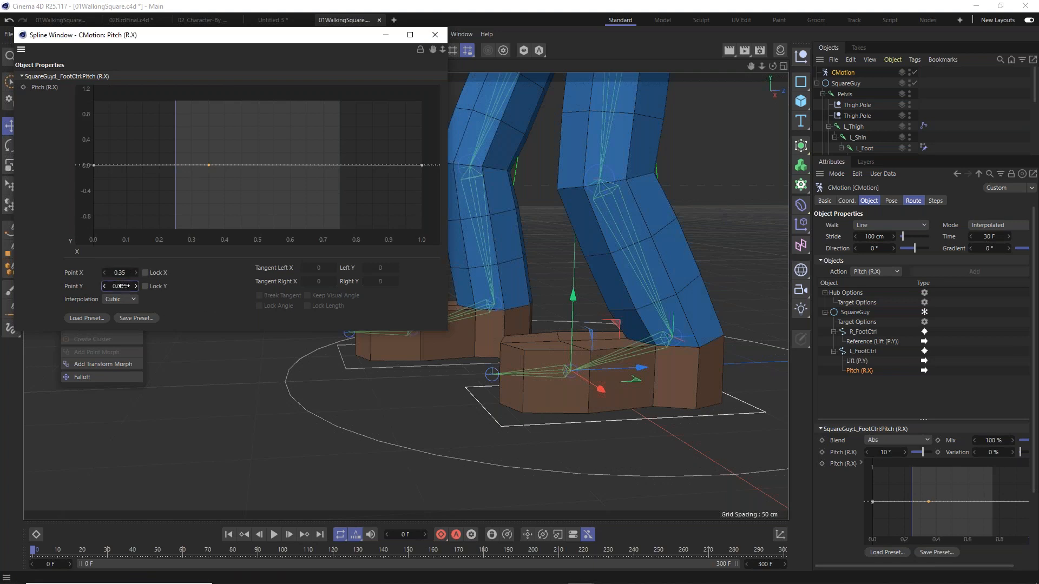
text(0)
drag(208, 165, 176, 165)
key(ctrl+z)
key(BackSpace)
key(BackSpace)
key(BackSpace)
key(BackSpace)
key(BackSpace)
text(0)
key(Return)
At frame 8, add a pitch curve point at about X 0.516 and raise it to Y 1.
drag(39, 551, 53, 555)
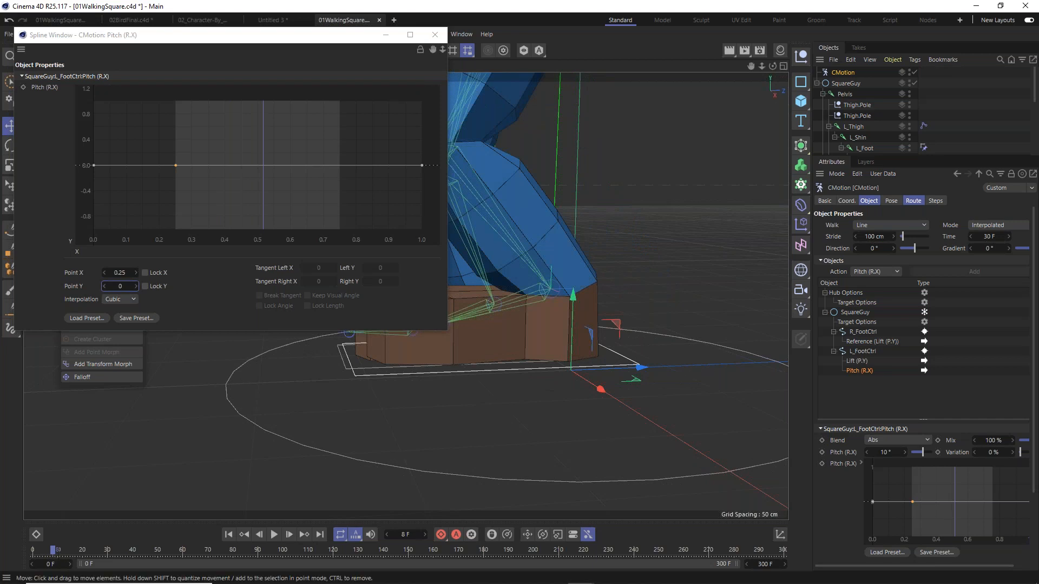
alt+drag(597, 238, 715, 222)
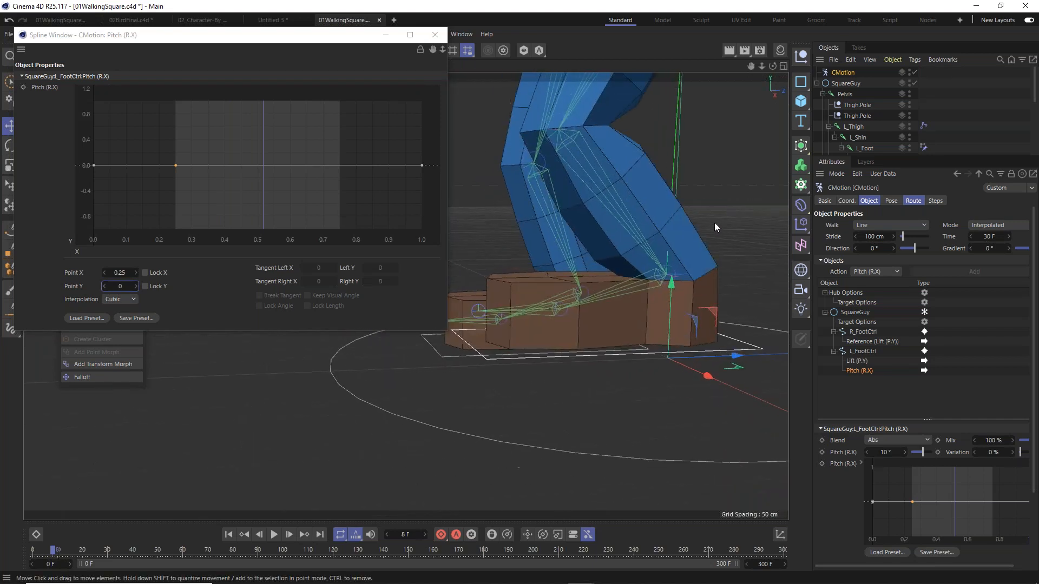
ctrl+drag(261, 167, 262, 98)
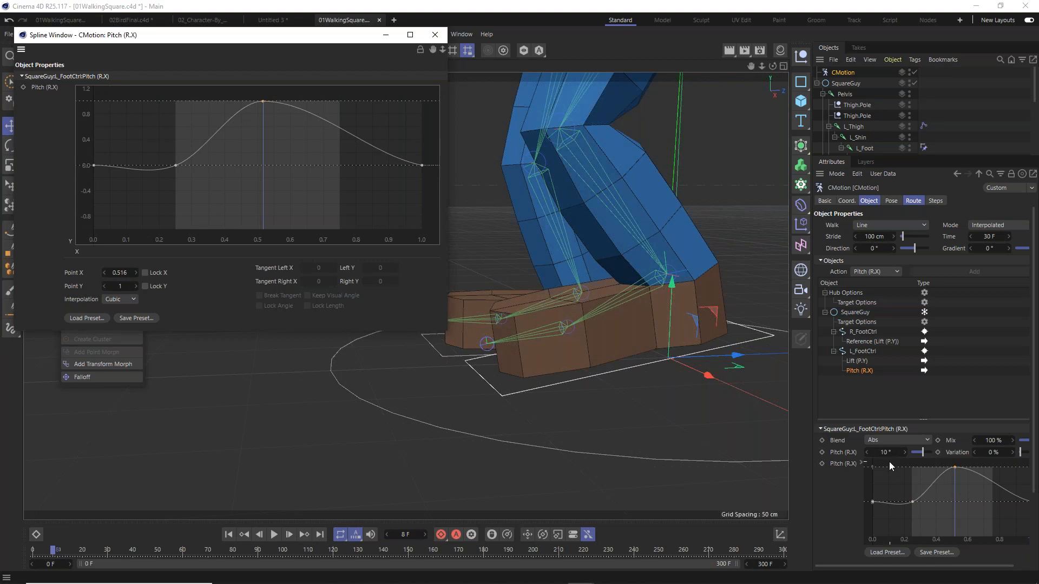
click(644, 308)
alt+drag(644, 308, 548, 257)
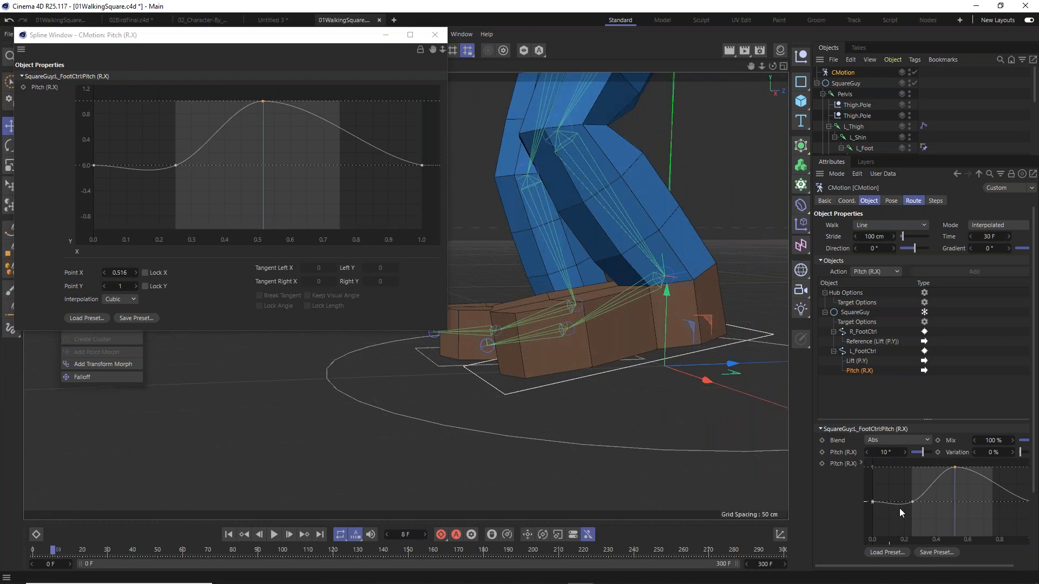
Set the left foot's Pitch (R.X) angle to 12°.
double_click(884, 450)
text(12)
key(Return)
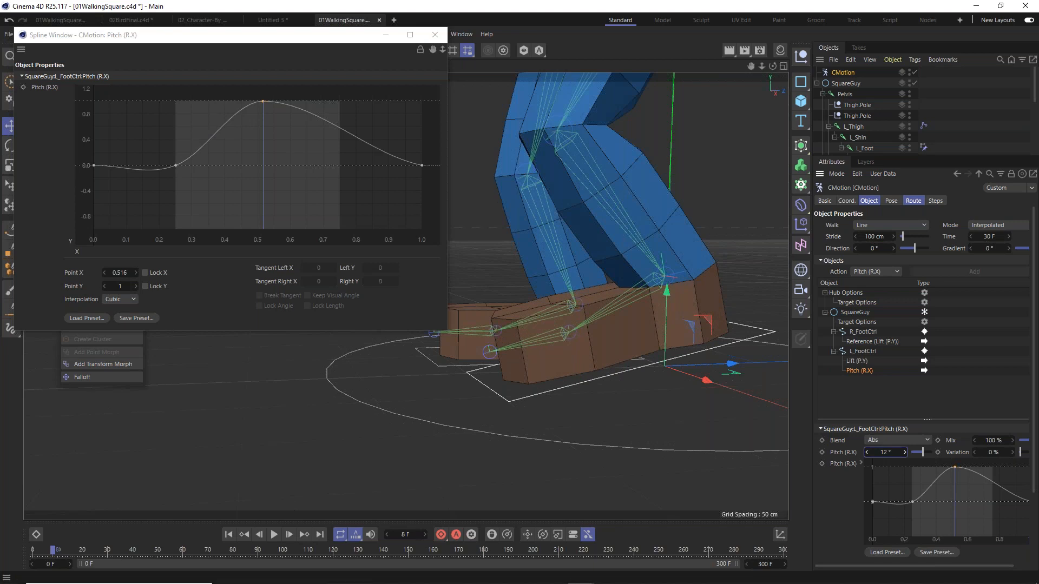
Go to frame 15, view the left foot from the side, and reopen CMotion's pitch curve in a separate window.
mouse_move(53, 551)
mouse_down()
mouse_move(26, 560)
mouse_move(68, 572)
mouse_up()
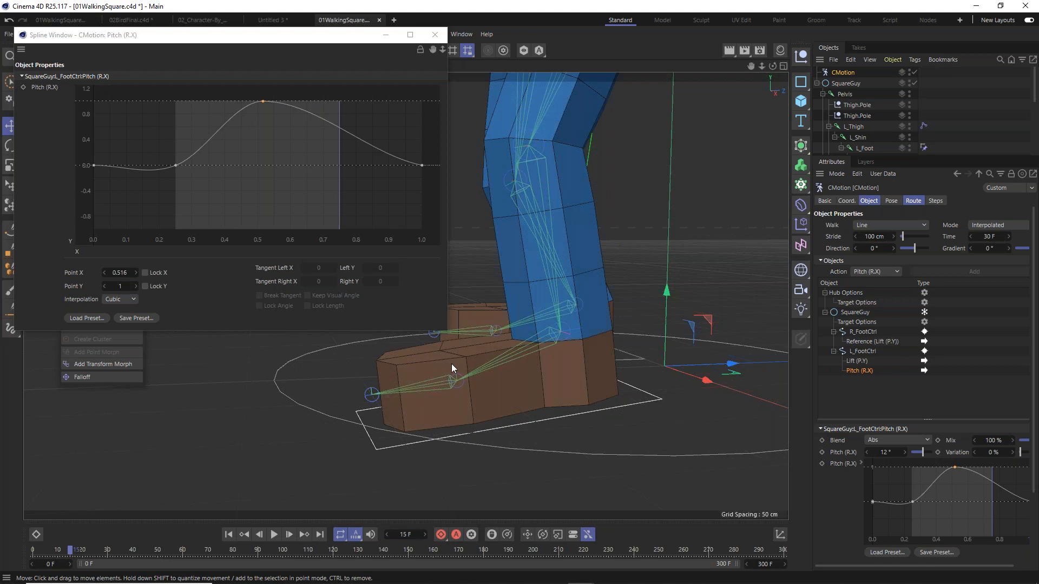
scroll(528, 336, down, 2)
alt+middle_drag(544, 366, 614, 337)
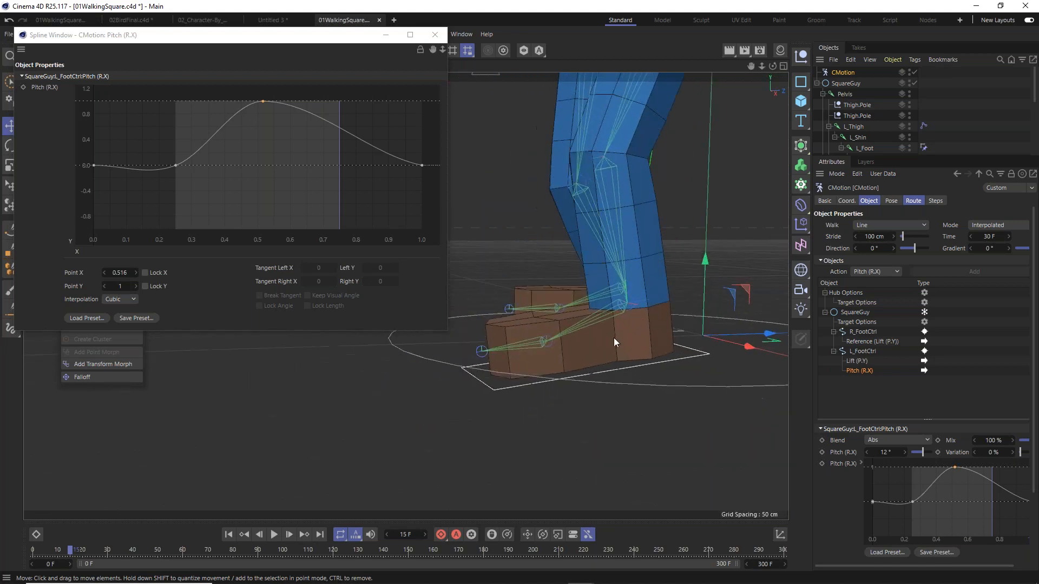
alt+drag(614, 338, 599, 339)
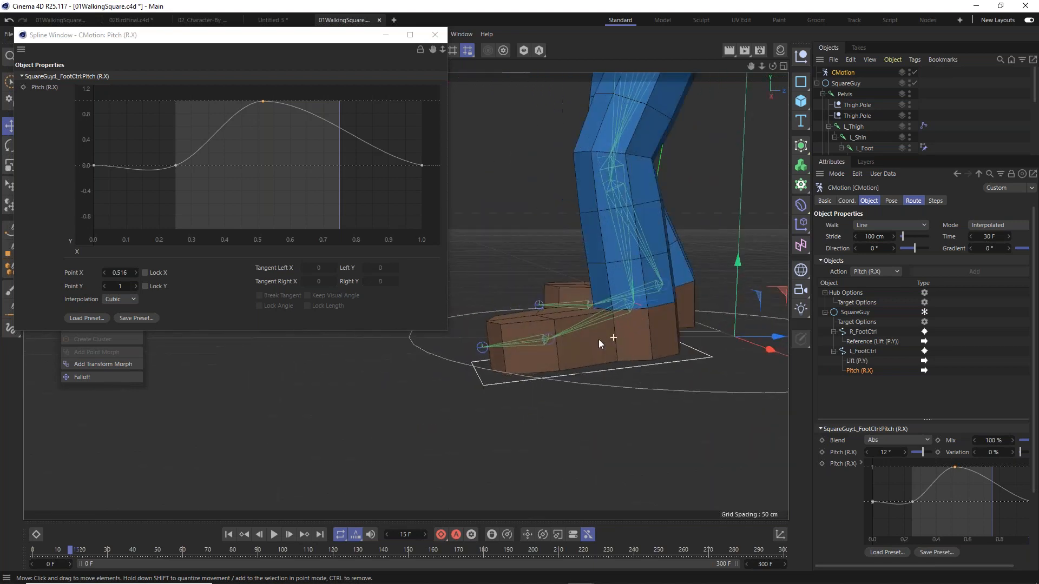
click(492, 385)
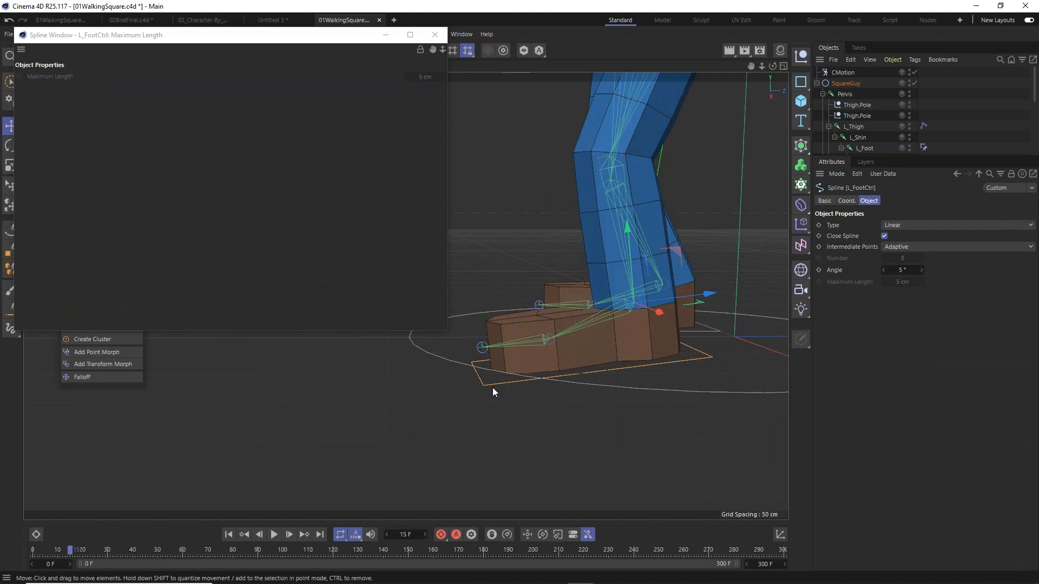
click(852, 70)
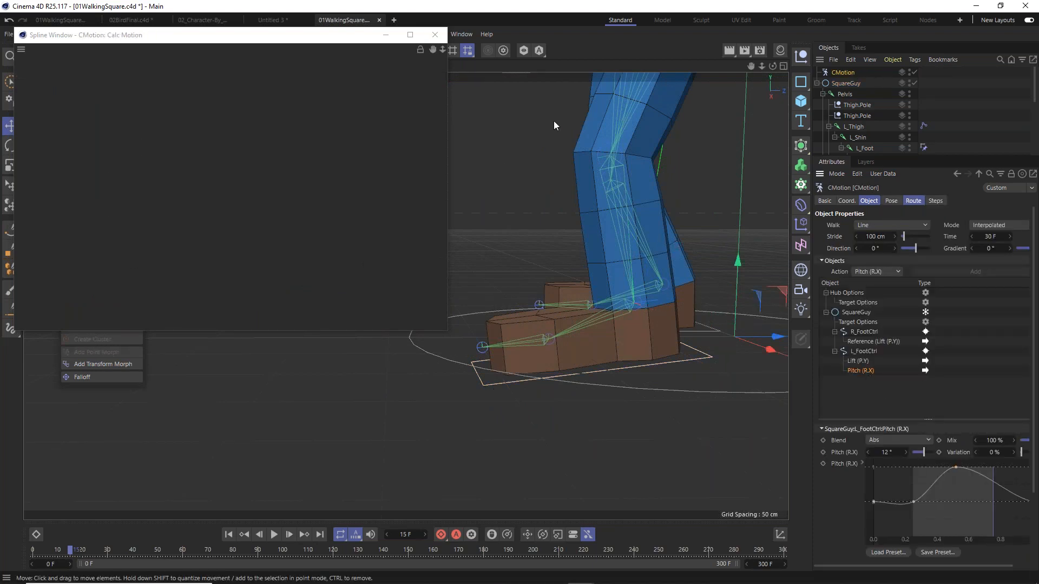
click(434, 36)
right_click(876, 497)
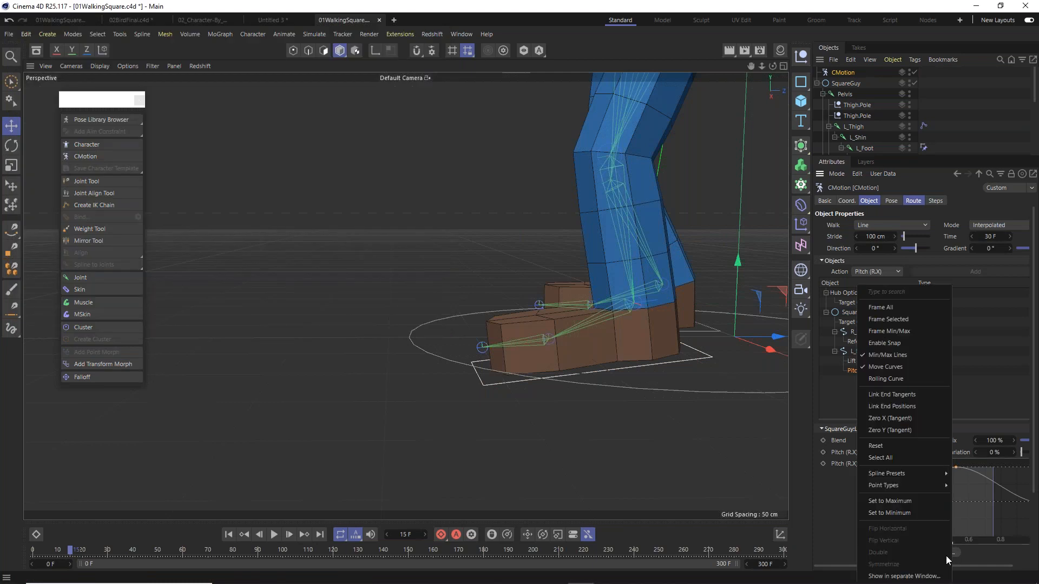
click(927, 577)
drag(806, 293, 218, 45)
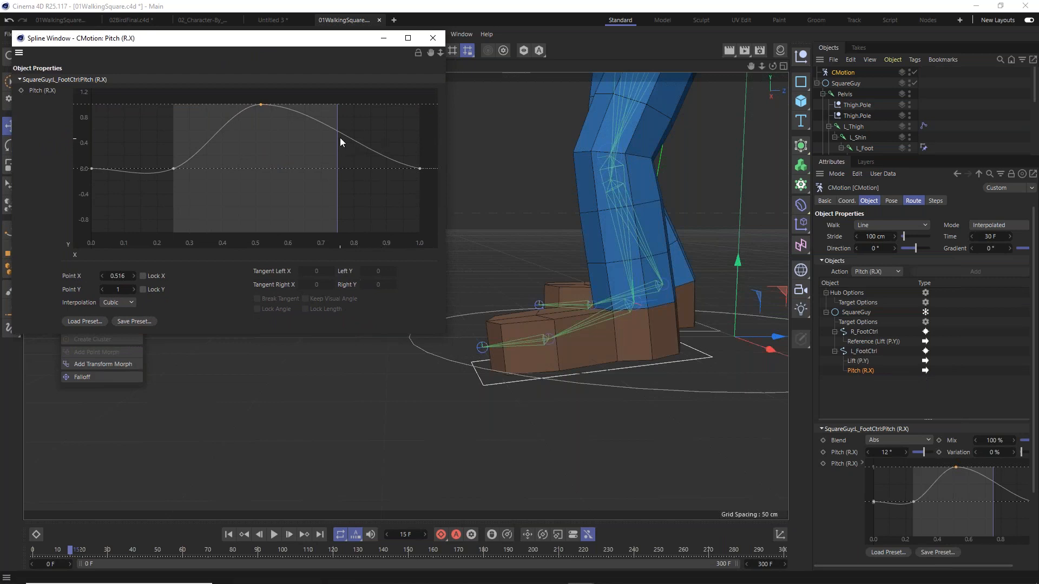
Add a pitch curve point at about X 0.746 and Y -0.392, and scrub the timeline back to frame 15 to check the foot.
ctrl+drag(337, 132, 336, 194)
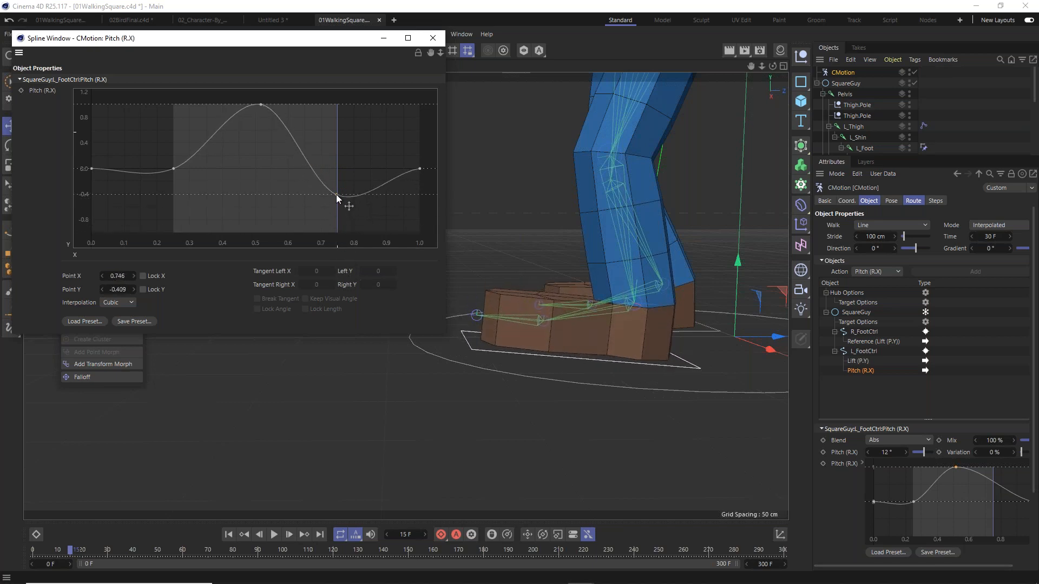
ctrl+drag(337, 195, 336, 192)
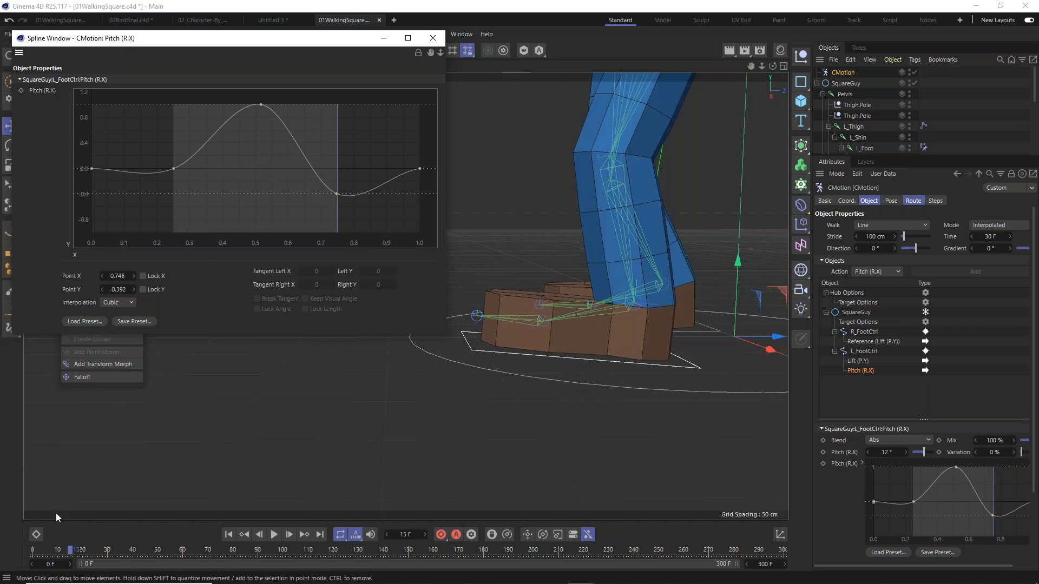
click(50, 545)
mouse_move(44, 550)
mouse_down()
mouse_move(32, 550)
mouse_move(71, 551)
mouse_up()
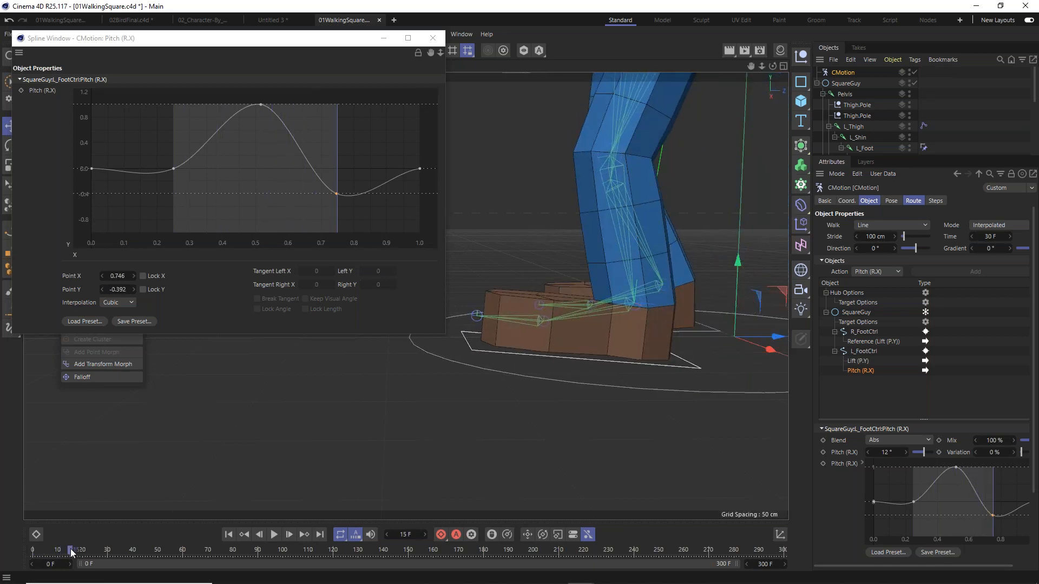
mouse_move(71, 551)
mouse_down()
mouse_move(98, 559)
mouse_move(70, 551)
mouse_up()
Change the interpolation of all pitch curve points to Spline.
drag(86, 215, 446, 92)
click(115, 302)
click(120, 315)
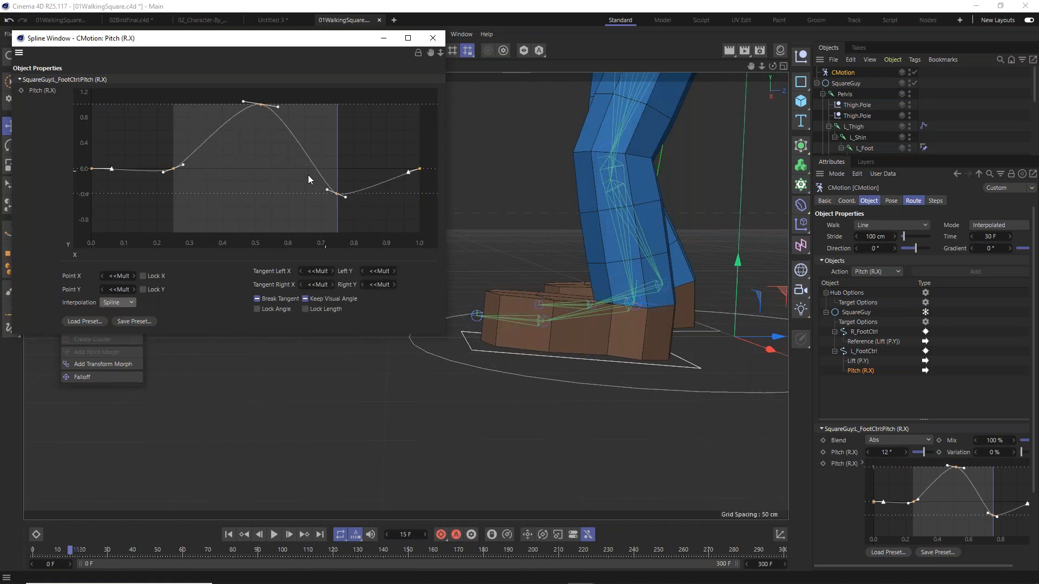
scroll(297, 177, up, 1)
scroll(297, 178, down, 1)
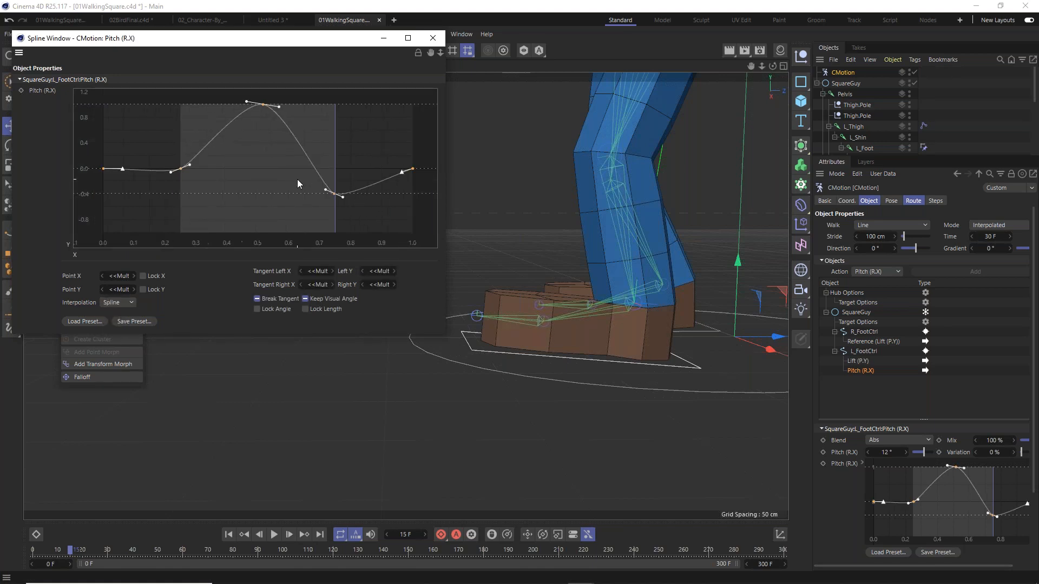
Level the tangents of the pitch curve's low point, its point at X 0.25, and its peak.
click(357, 204)
click(336, 193)
drag(343, 197, 345, 198)
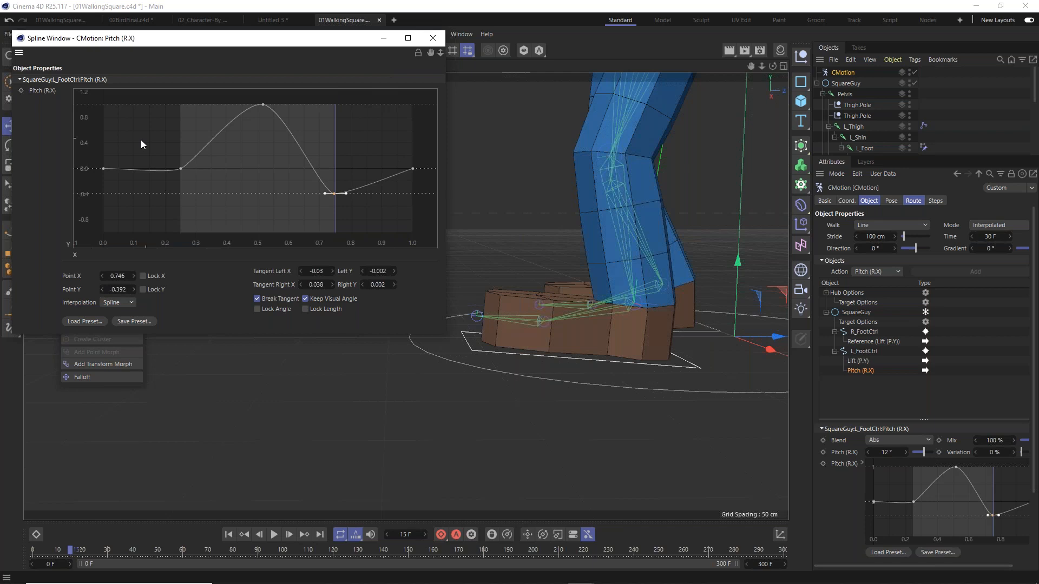
click(182, 169)
drag(190, 165, 191, 169)
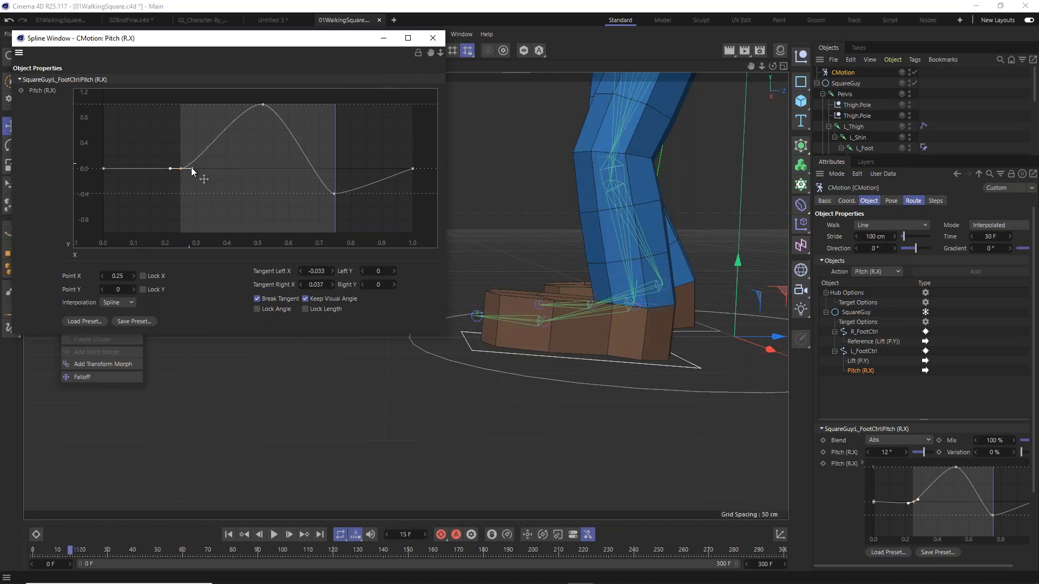
click(262, 104)
drag(245, 105, 246, 106)
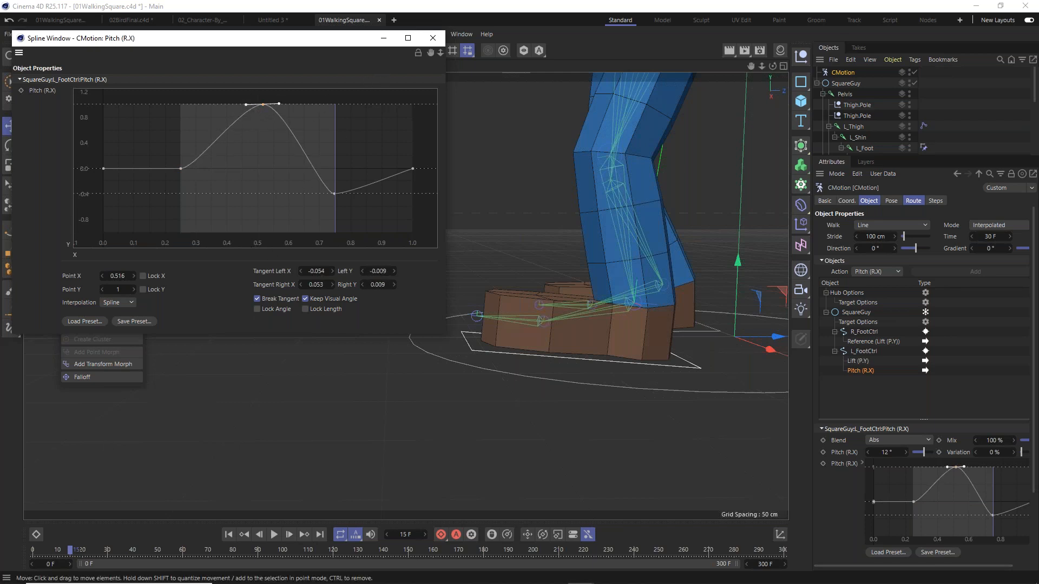
Go to frame 18, add a pitch curve point at X 0.85 and Y 0.005, and level its tangents.
drag(50, 549, 71, 563)
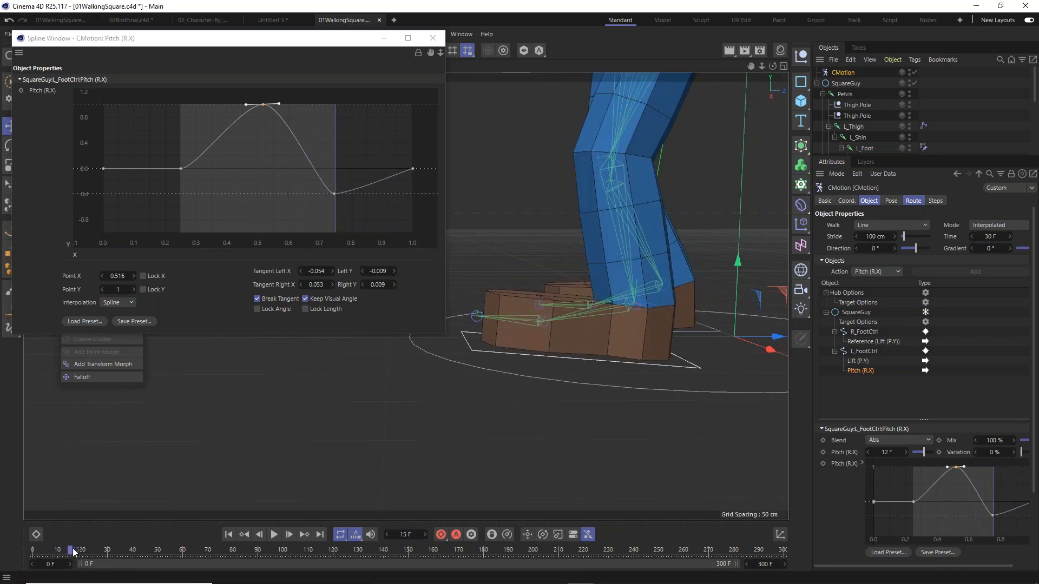
click(76, 550)
drag(76, 550, 79, 550)
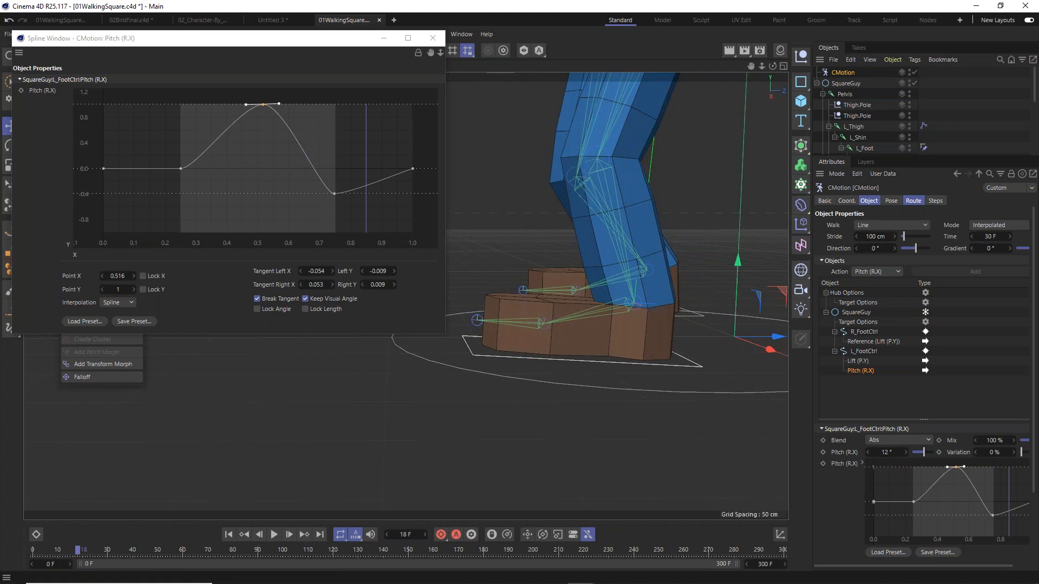
ctrl+drag(366, 186, 367, 171)
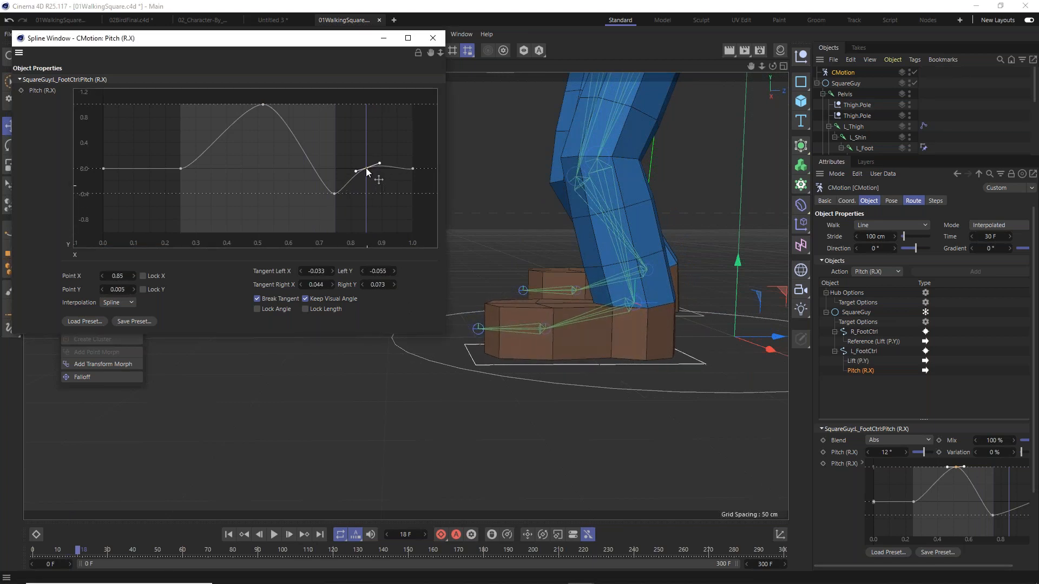
drag(380, 162, 381, 167)
Link the pitch curve's end tangents, and undo a trial adjustment of the start point's tangent.
right_click(412, 170)
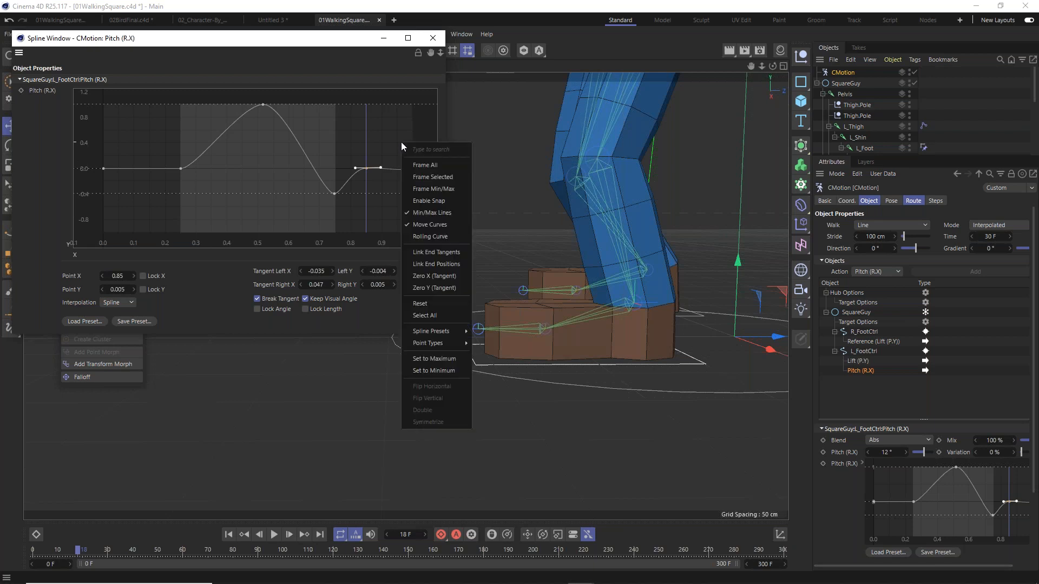
click(455, 256)
click(104, 169)
mouse_move(123, 169)
mouse_down()
mouse_move(131, 139)
mouse_move(132, 209)
mouse_move(131, 138)
mouse_move(139, 205)
mouse_move(143, 142)
mouse_move(142, 165)
mouse_up()
key(ctrl+z)
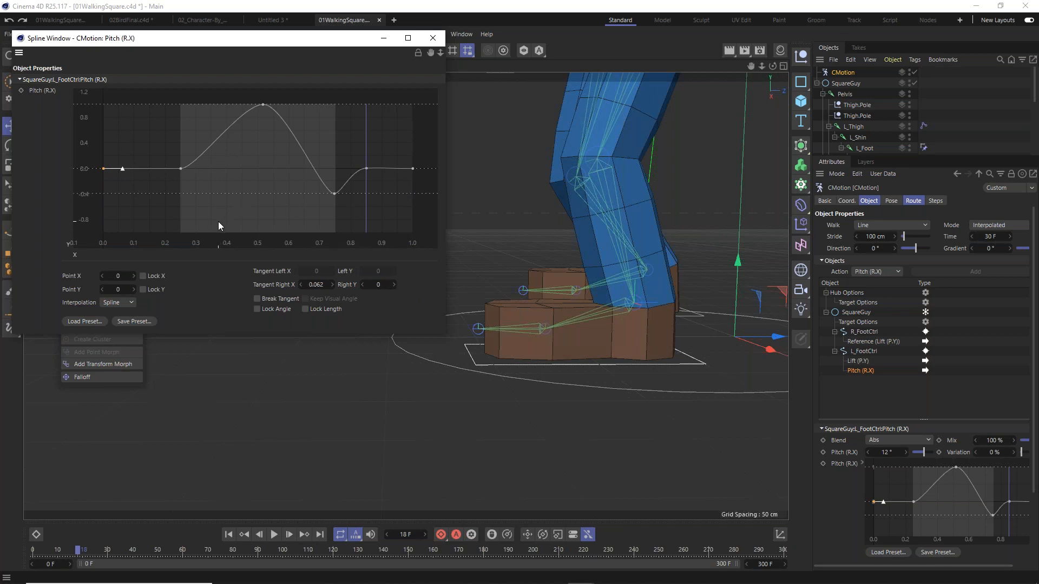
Scrub through the foot's landing around frame 17, return to frame 0, and view both feet from the front at an angle.
drag(57, 553, 75, 577)
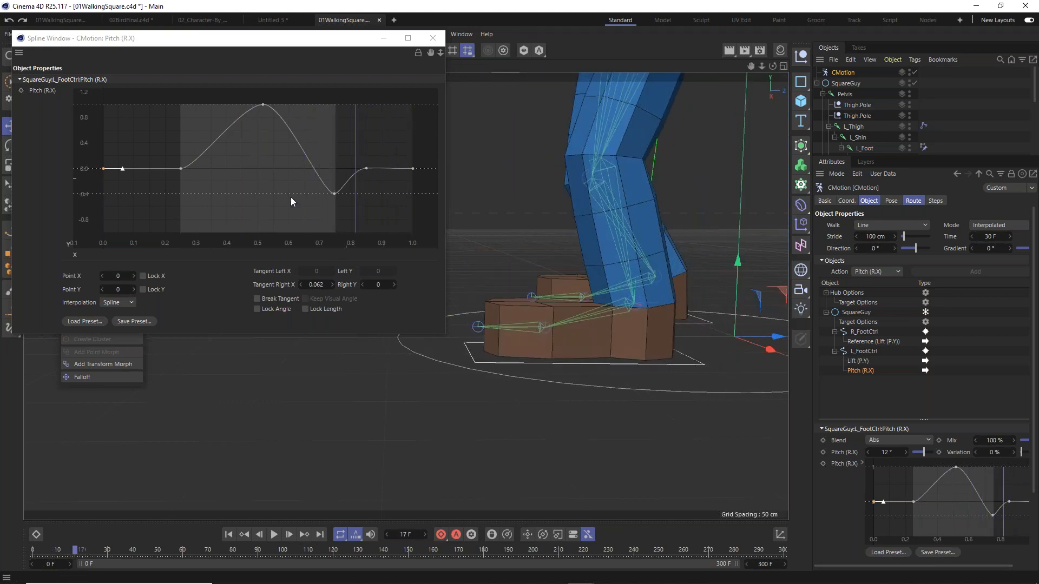
drag(109, 547, 32, 559)
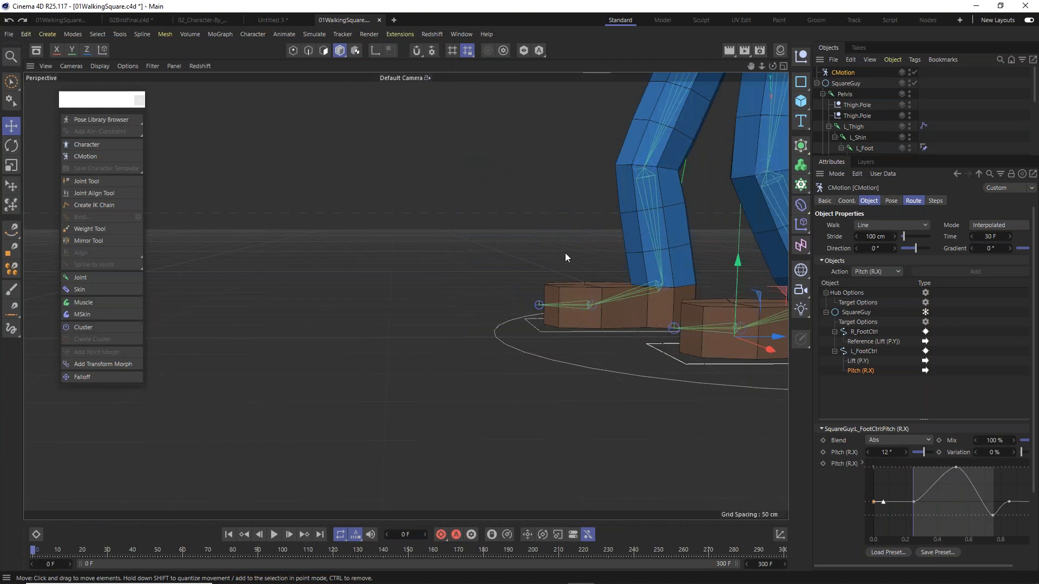
alt+drag(579, 252, 751, 203)
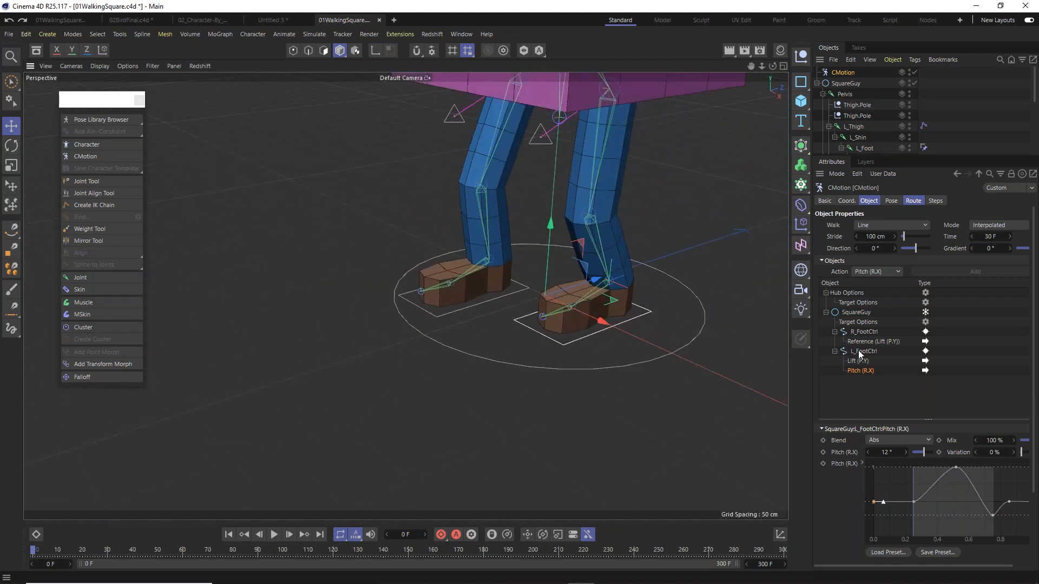
Add a Reference action to R_FootCtrl and link it to L_FootCtrl's Pitch (R.X) action.
click(865, 331)
click(882, 272)
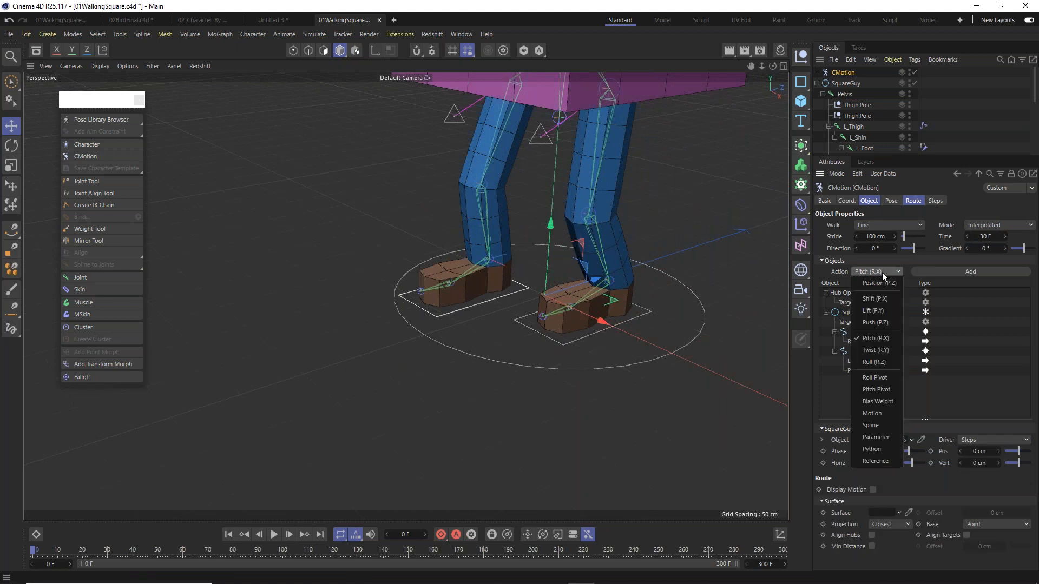
click(875, 461)
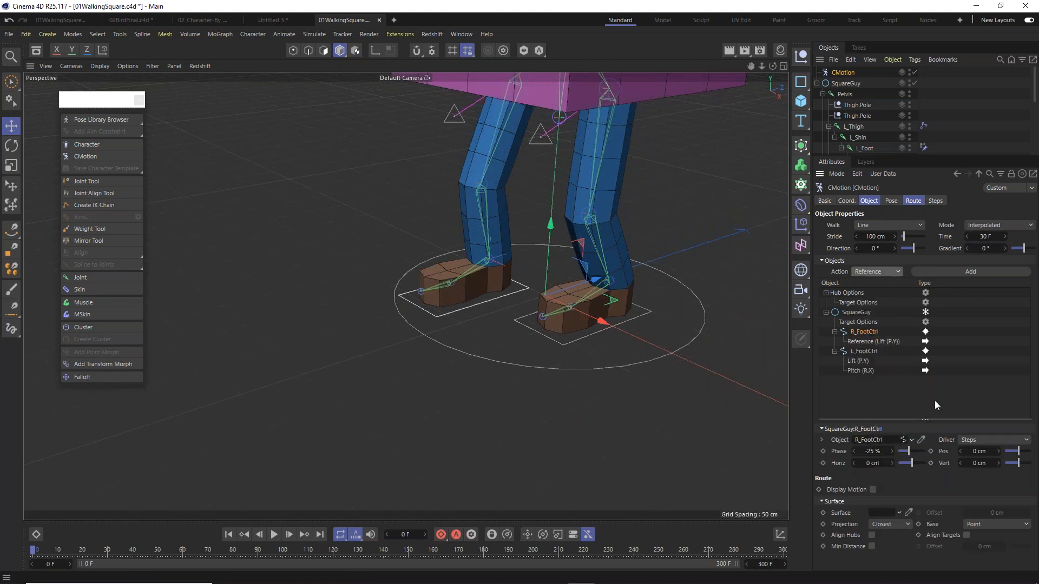
click(979, 271)
click(859, 351)
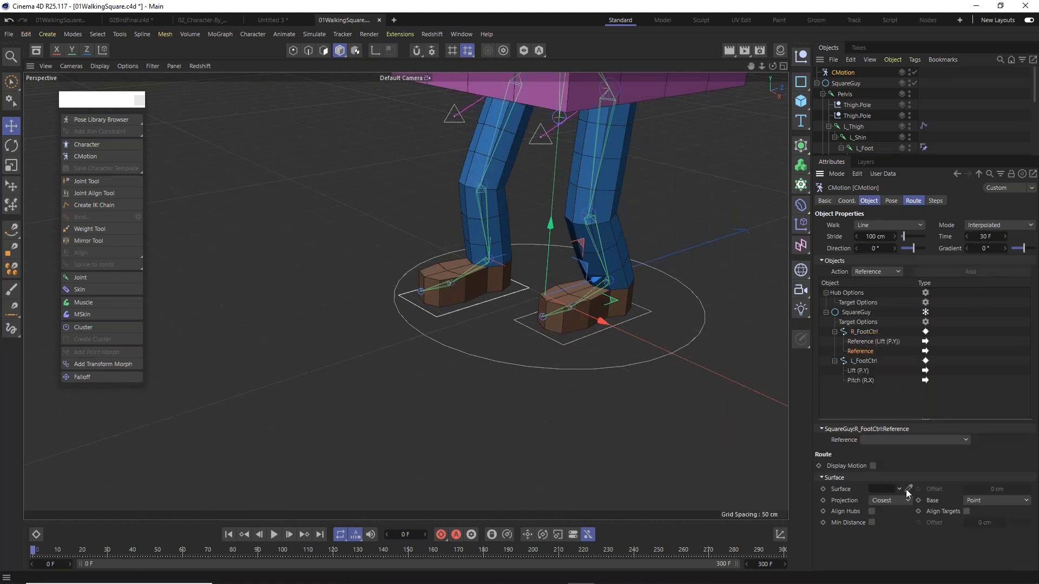
click(896, 441)
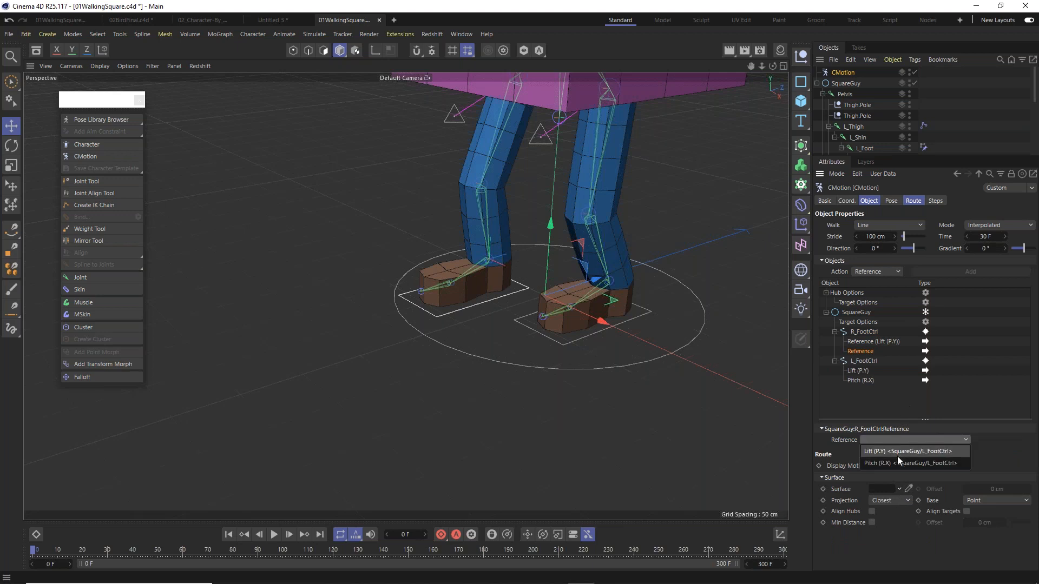
click(900, 463)
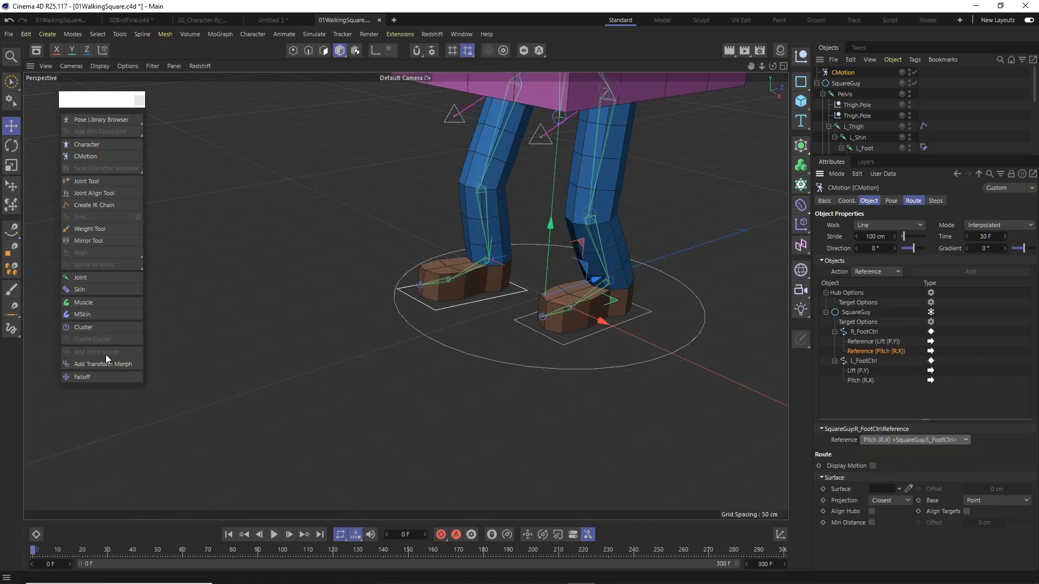
Play back the walk to check both feet, and replay it from frame 0 in a wider view.
click(275, 535)
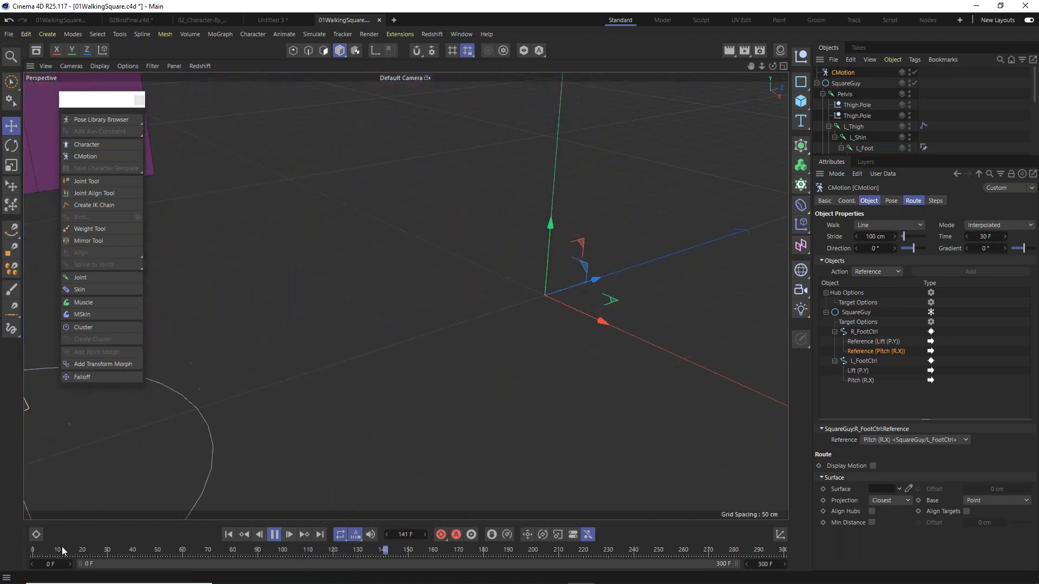
click(273, 536)
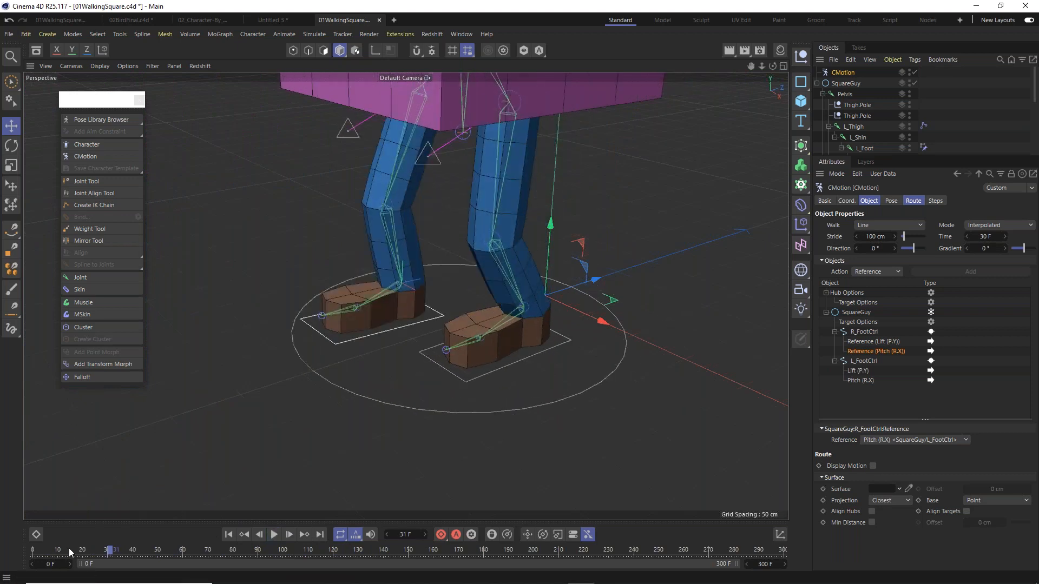
drag(69, 549, 32, 548)
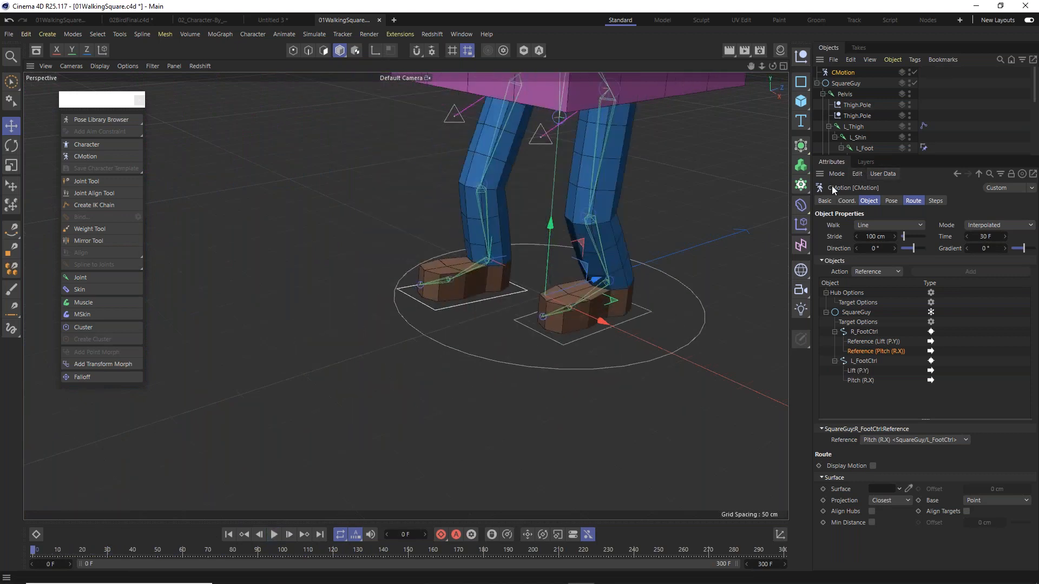
scroll(650, 229, down, 2)
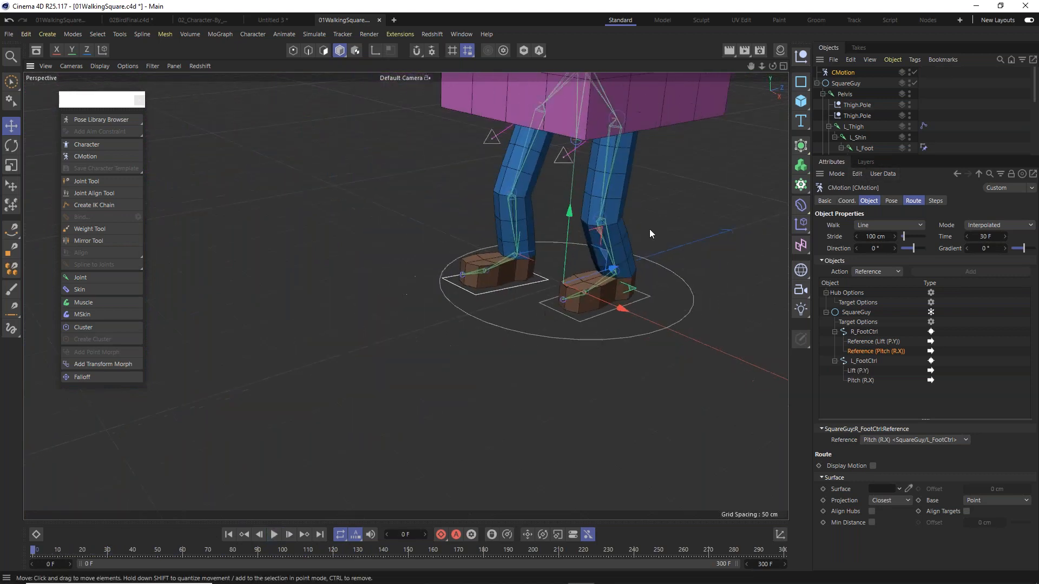
scroll(649, 229, down, 2)
alt+drag(649, 229, 637, 295)
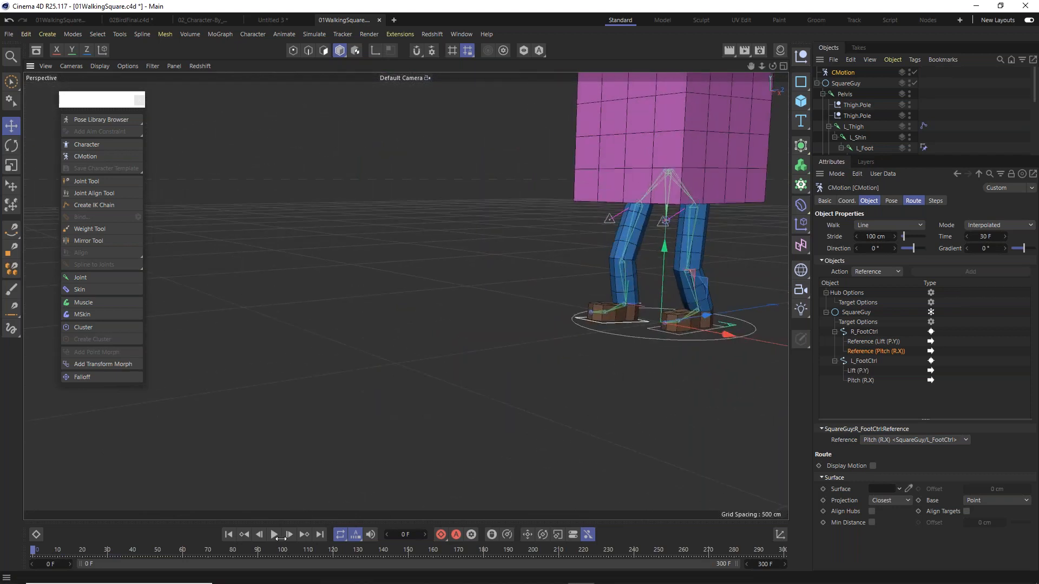
click(279, 536)
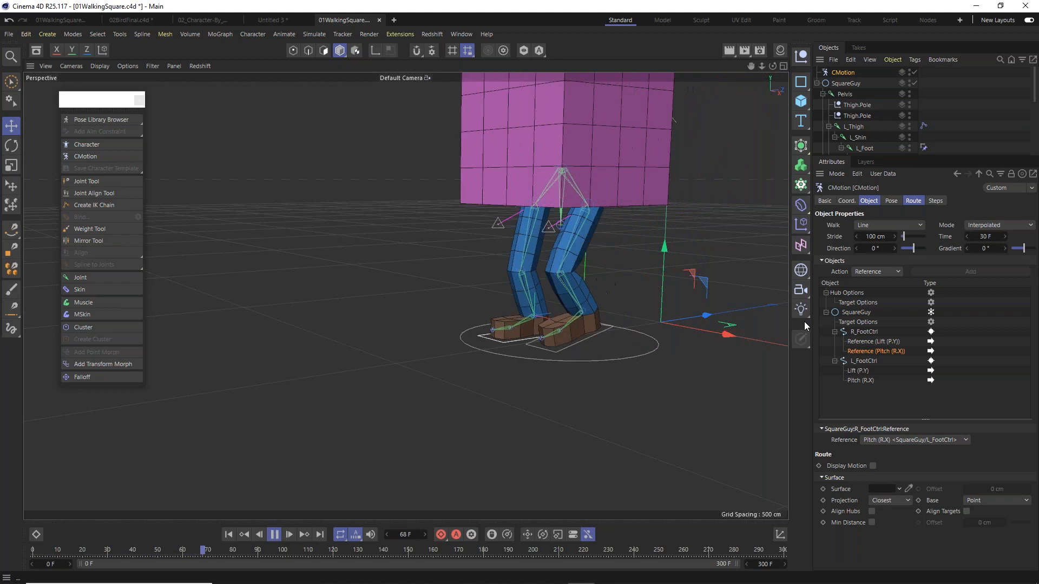
Set the CMotion Stride to 125 cm, stop playback, and return to frame 0.
click(875, 237)
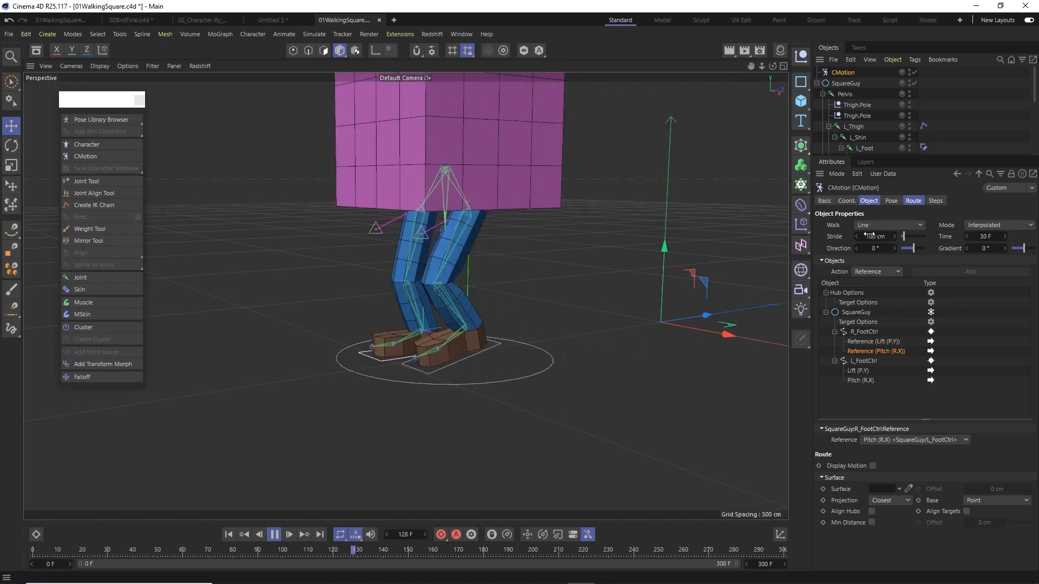
text(1)
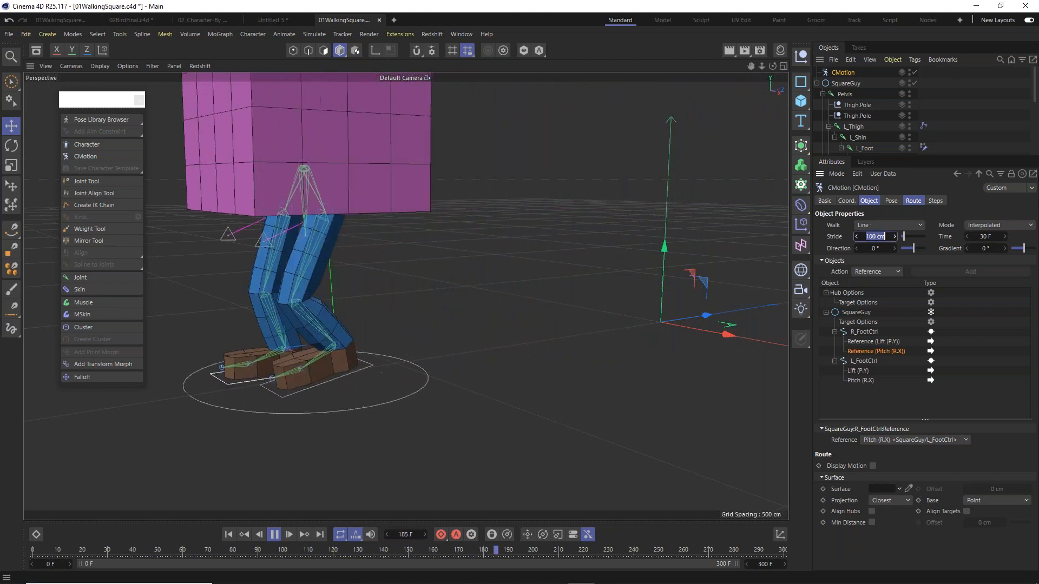
text(2)
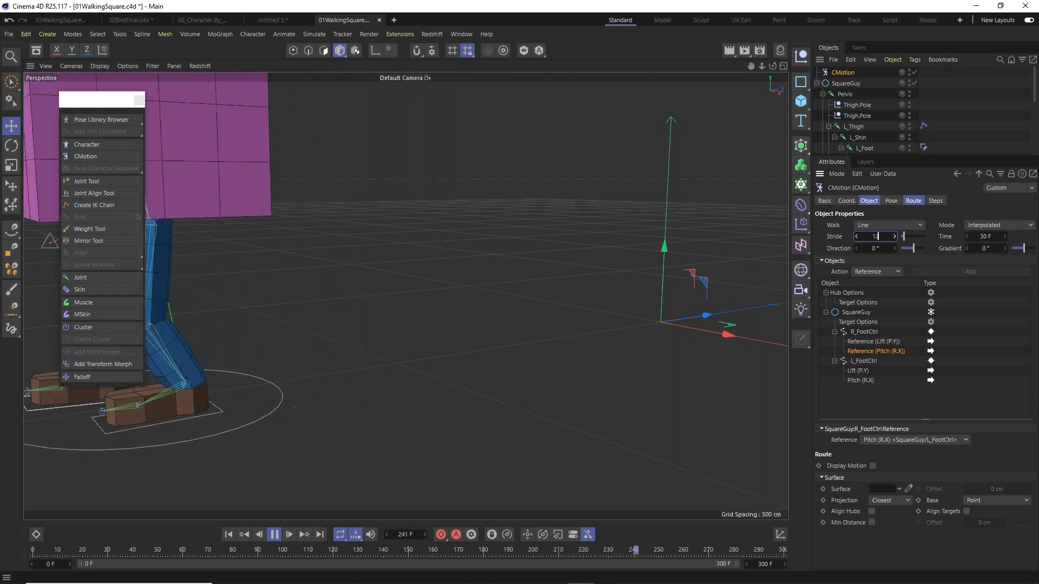
text(5)
key(Return)
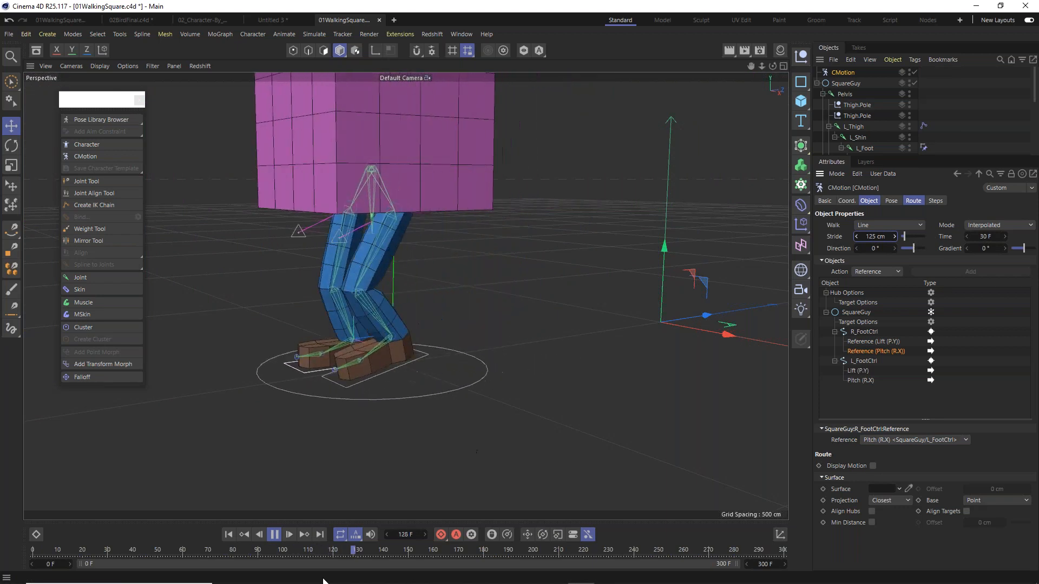
click(275, 536)
click(228, 534)
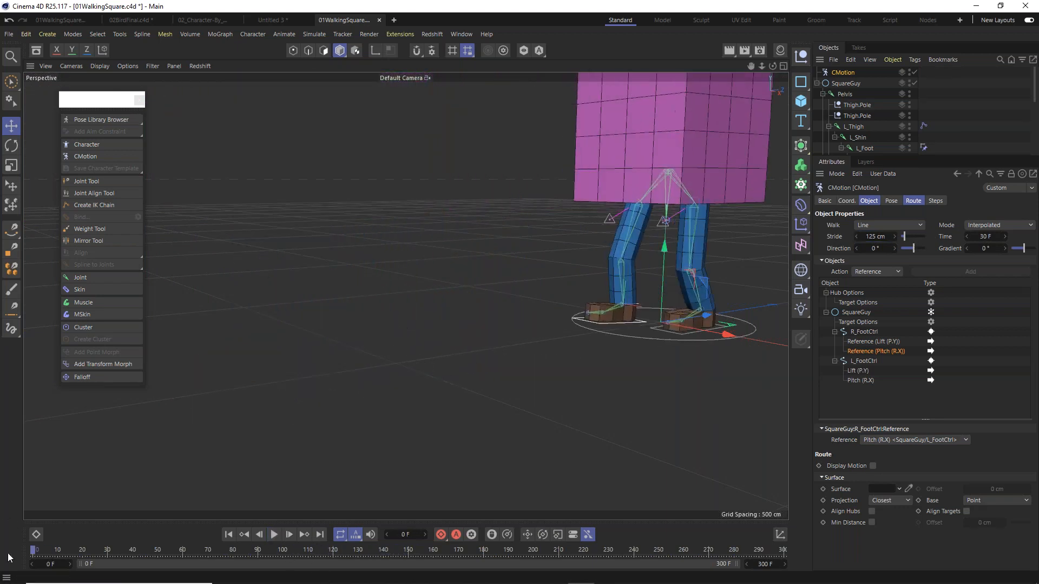
Set the CMotion Time to 15 F and play back the faster walk.
click(983, 237)
click(276, 535)
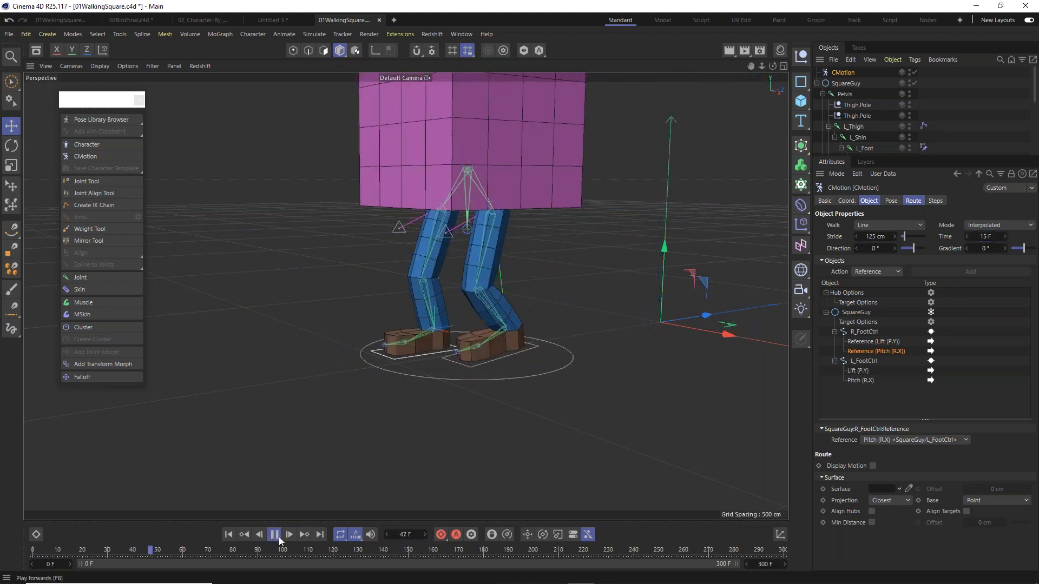
click(276, 535)
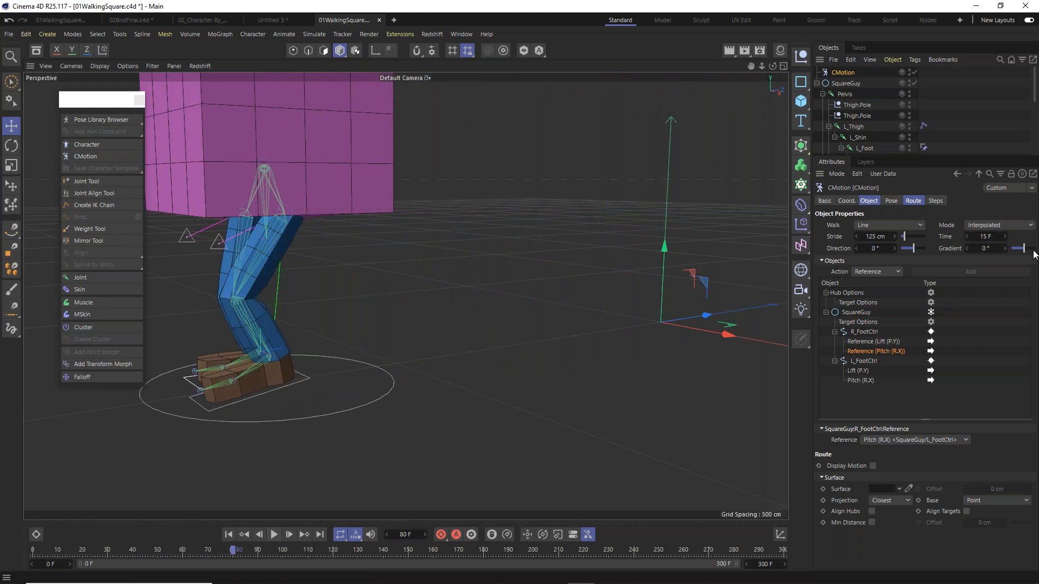
Set the CMotion Time to 30 F, play the walk for comparison, and return to frame 0.
click(985, 236)
key(Return)
drag(49, 551, 31, 552)
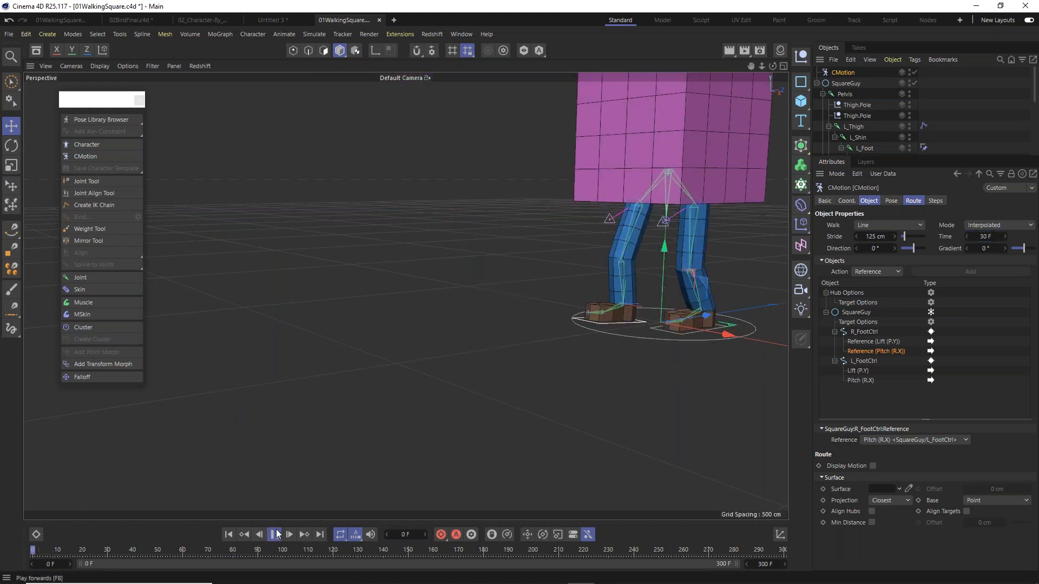
click(276, 532)
drag(86, 550, 33, 551)
Set the CMotion Time to 15 F, replay the walk, and return to frame 0.
click(985, 236)
click(275, 534)
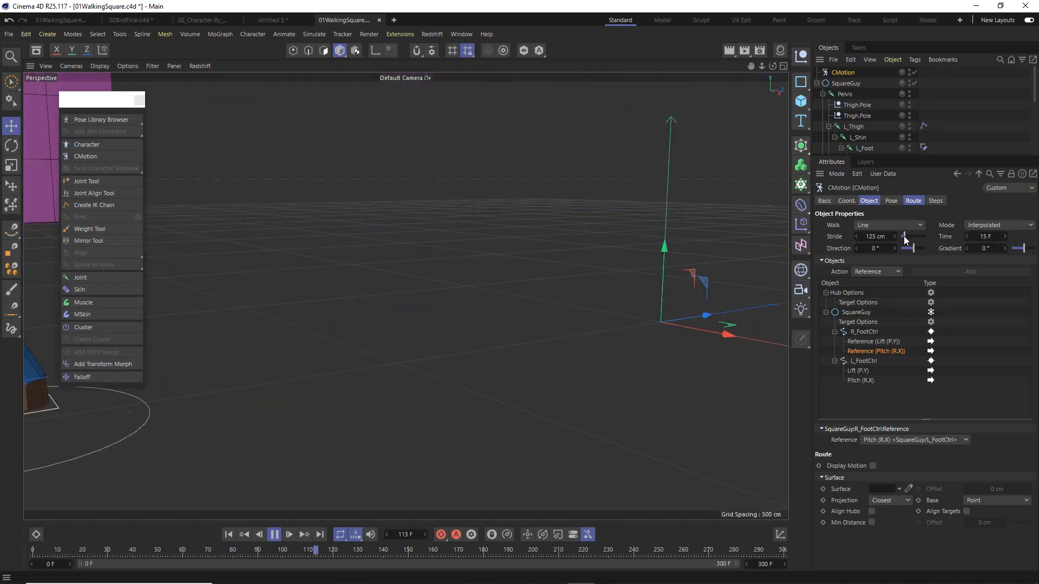
click(274, 535)
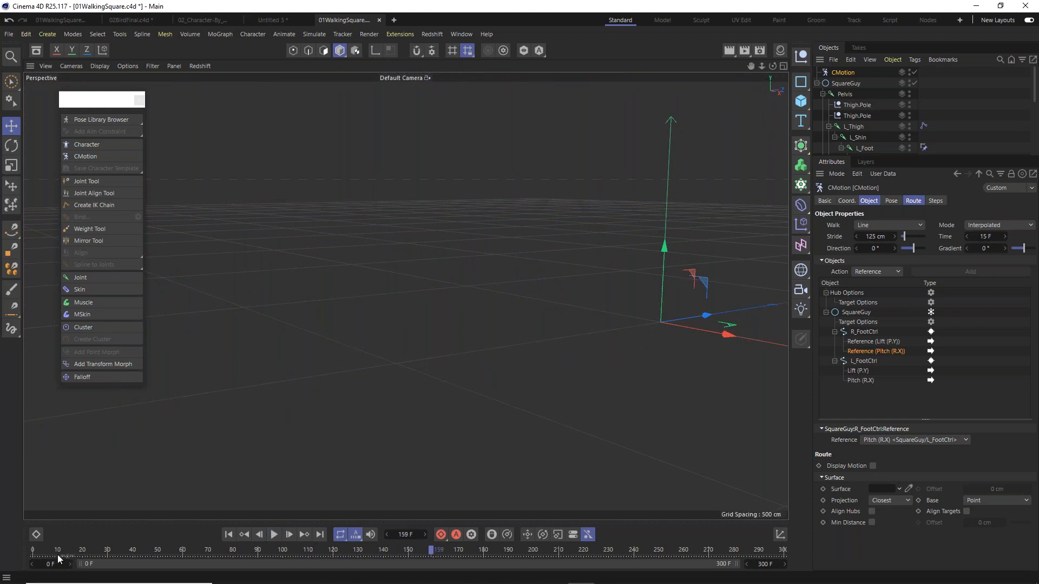
drag(43, 548, 6, 550)
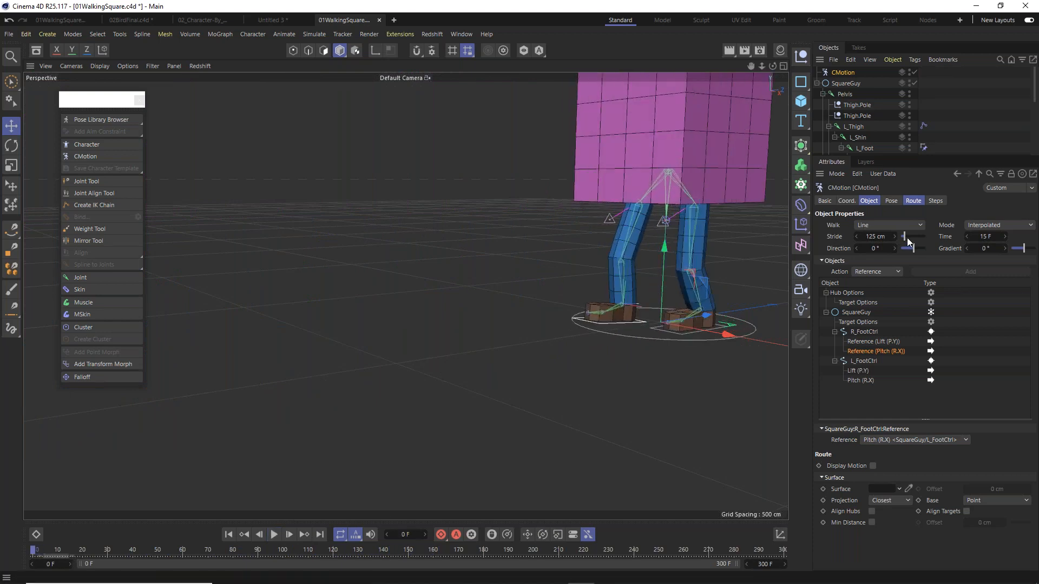
Try a Stride of 189 cm in playback and set the Stride back to 125 cm at frame 0.
drag(906, 239, 908, 239)
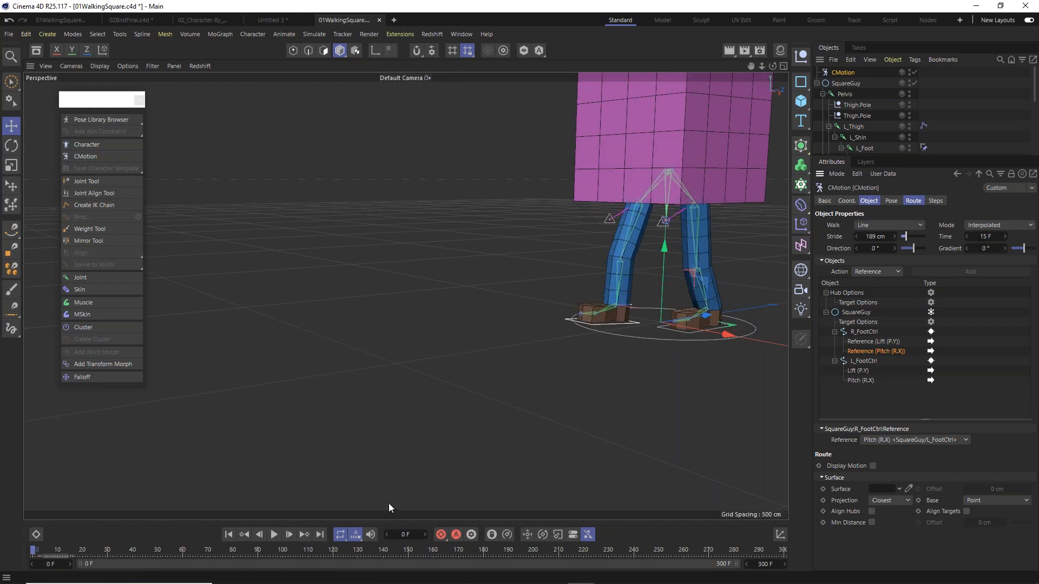
click(275, 535)
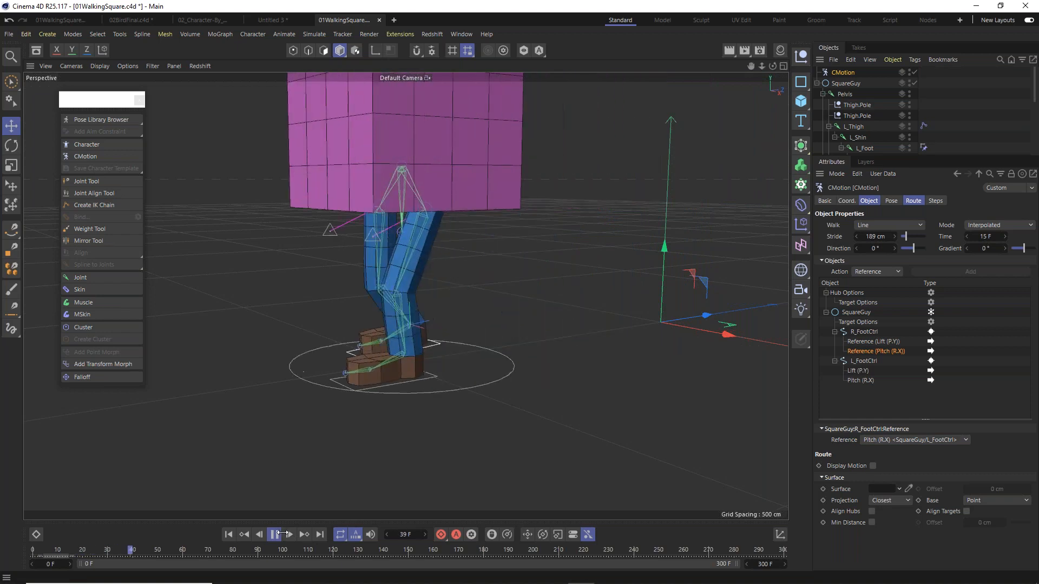
click(274, 535)
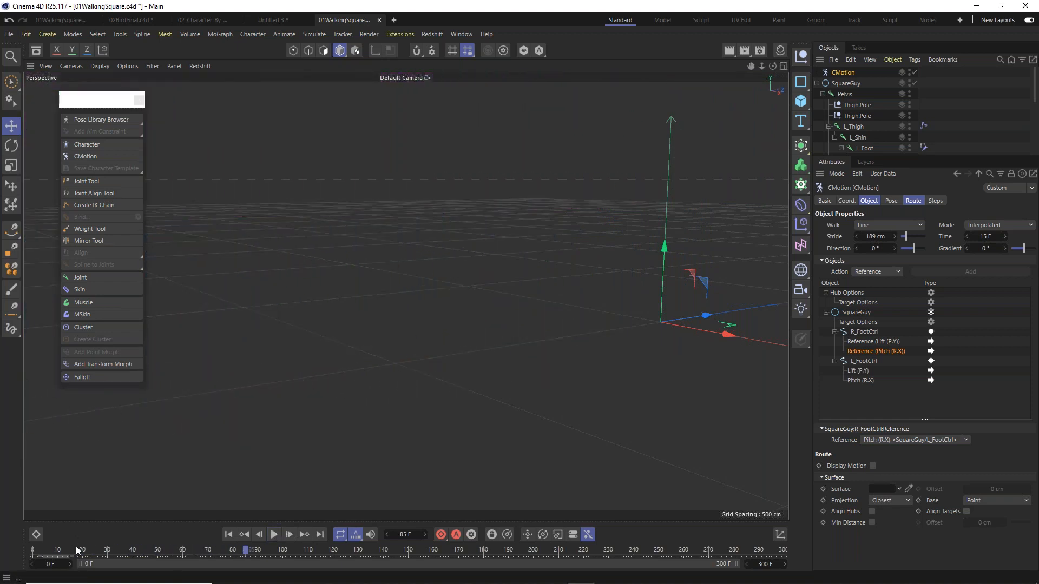
drag(78, 550, 32, 549)
click(876, 236)
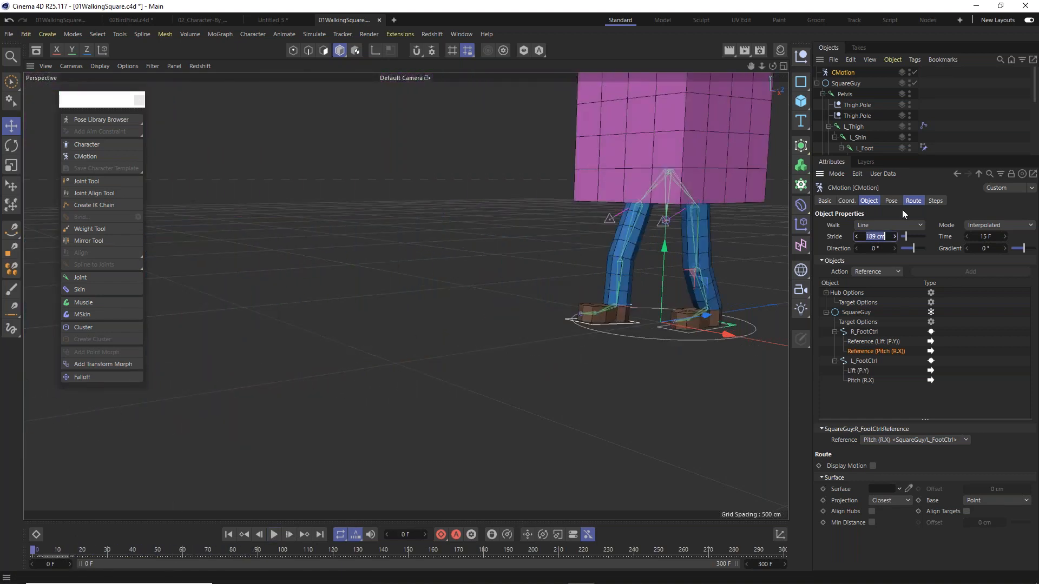
key(Return)
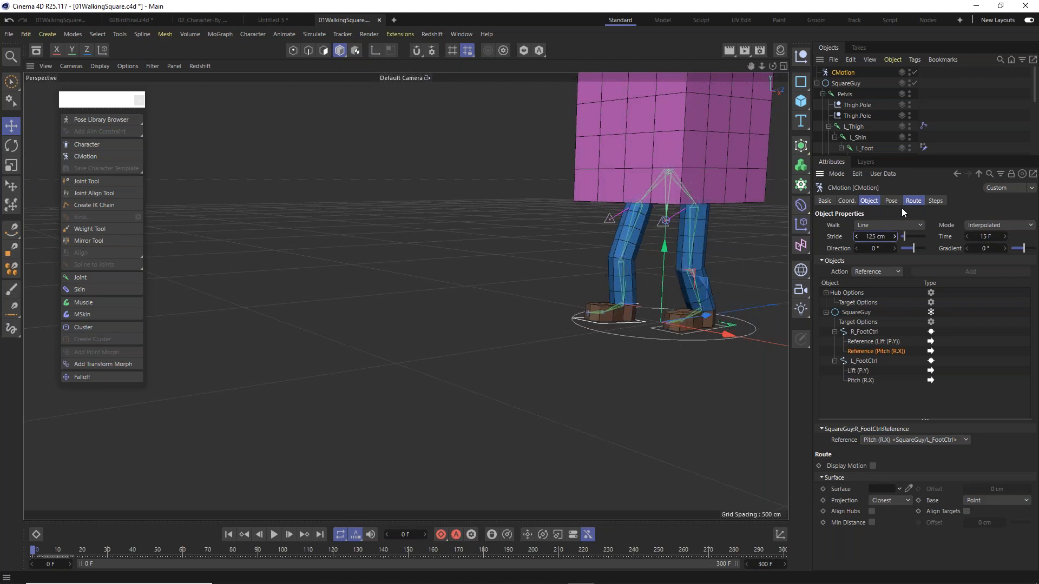
Set the CMotion Time to 30 F and add the Pelvis joint under the SquareGuy hub in the CMotion object list.
click(985, 236)
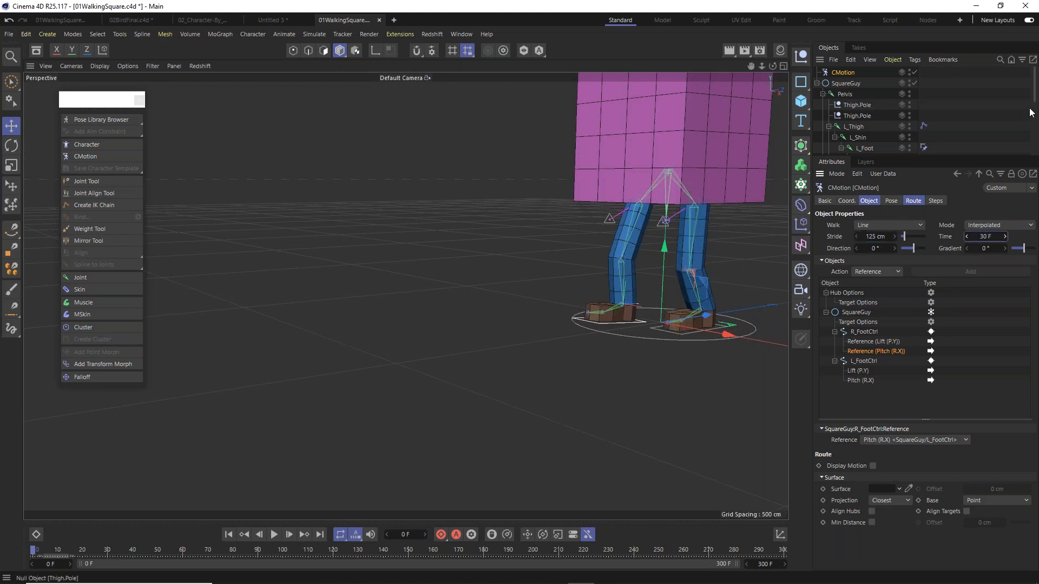
middle_click(669, 187)
key(super)
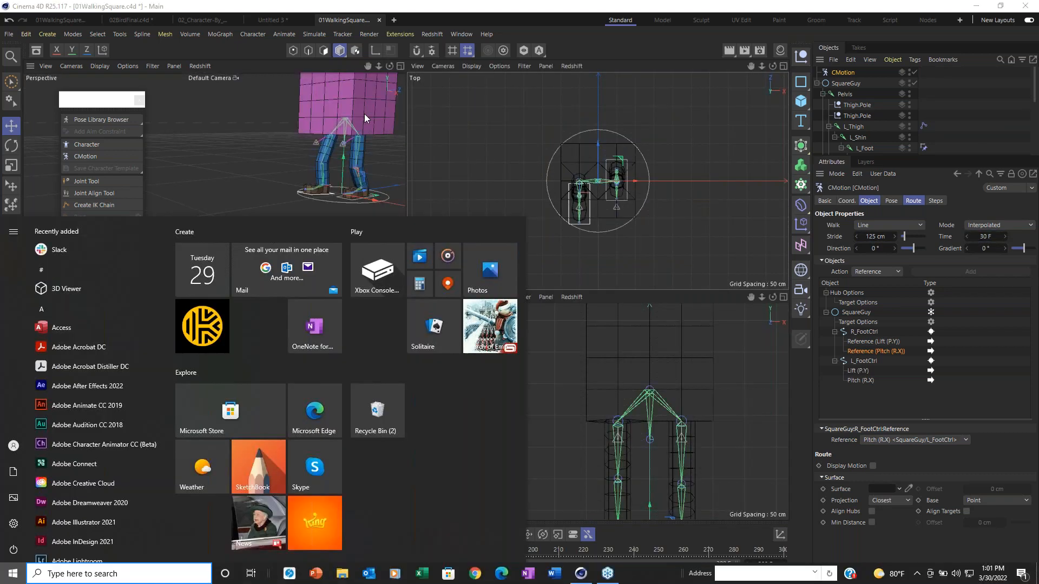
middle_click(382, 92)
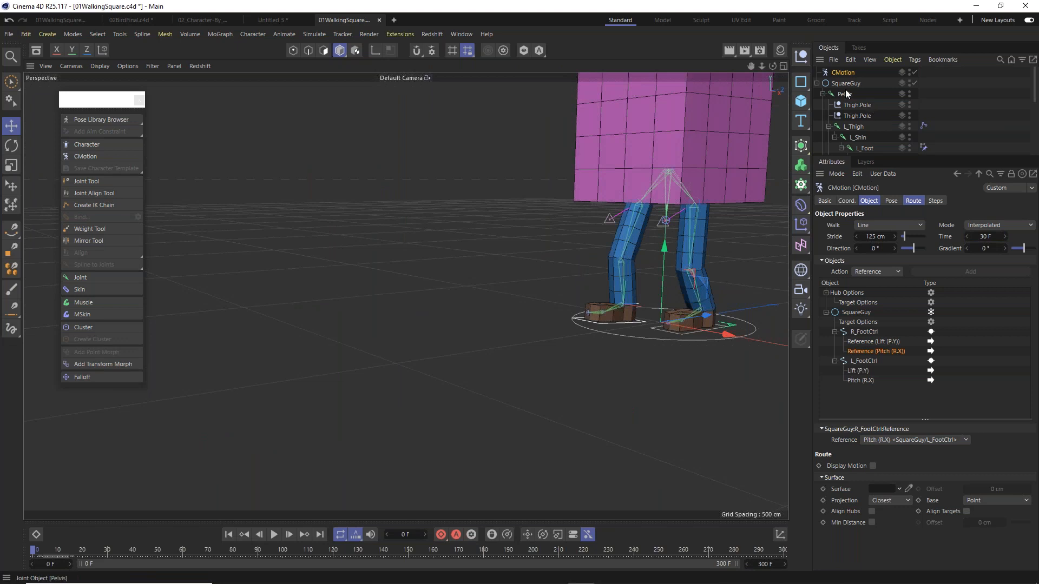
drag(847, 97, 873, 334)
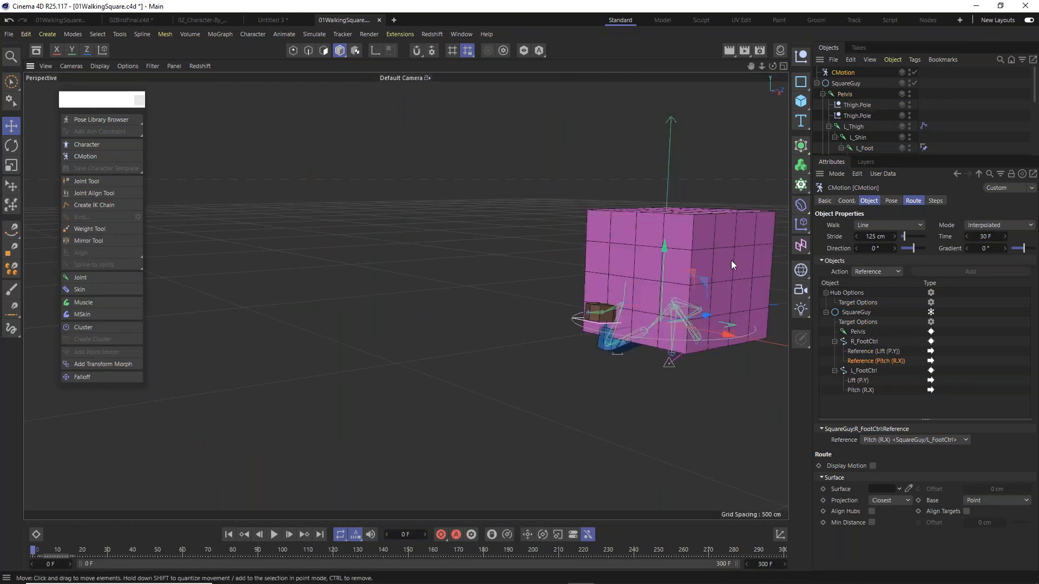
Play back the walk with the Pelvis in the CMotion setup and return to frame 0.
alt+middle_drag(732, 262, 527, 262)
alt+drag(527, 262, 563, 283)
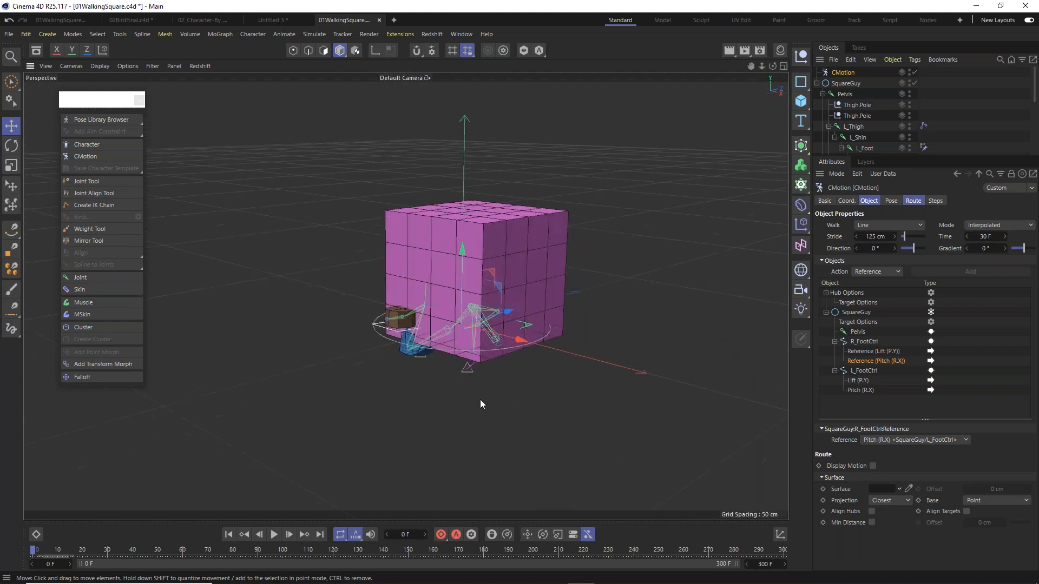
click(274, 535)
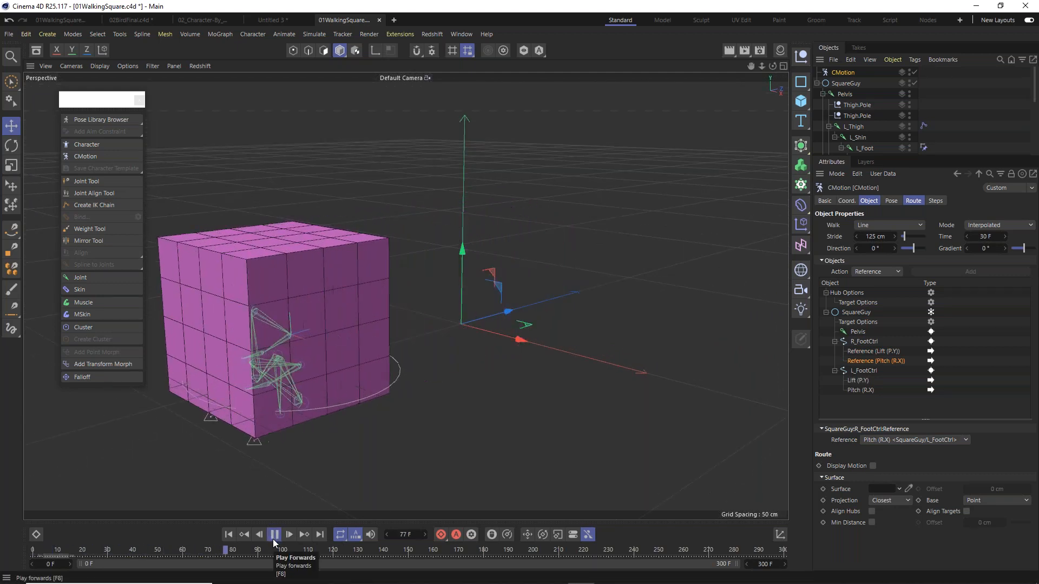
click(274, 536)
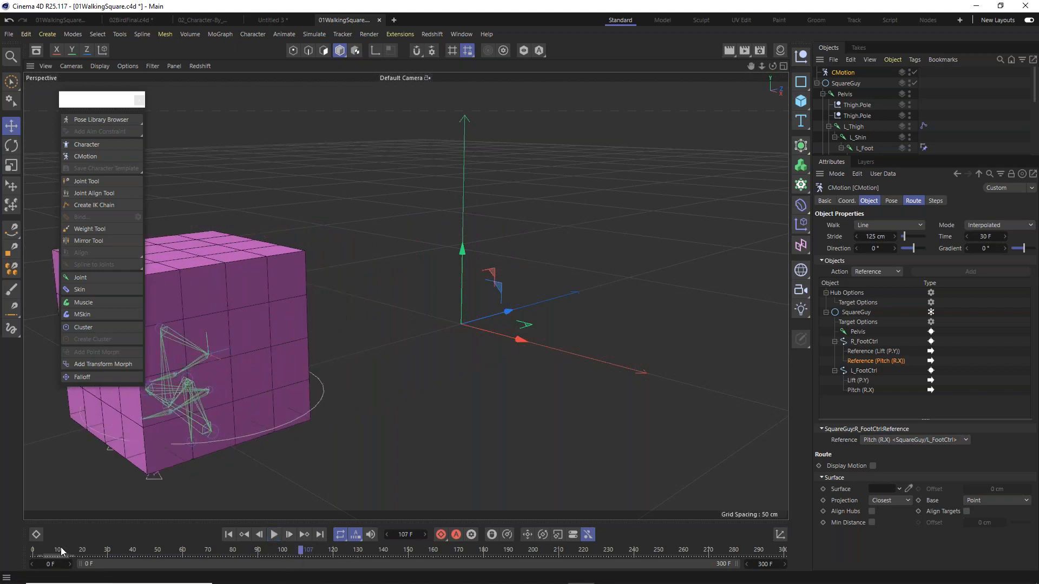
drag(61, 547, 9, 548)
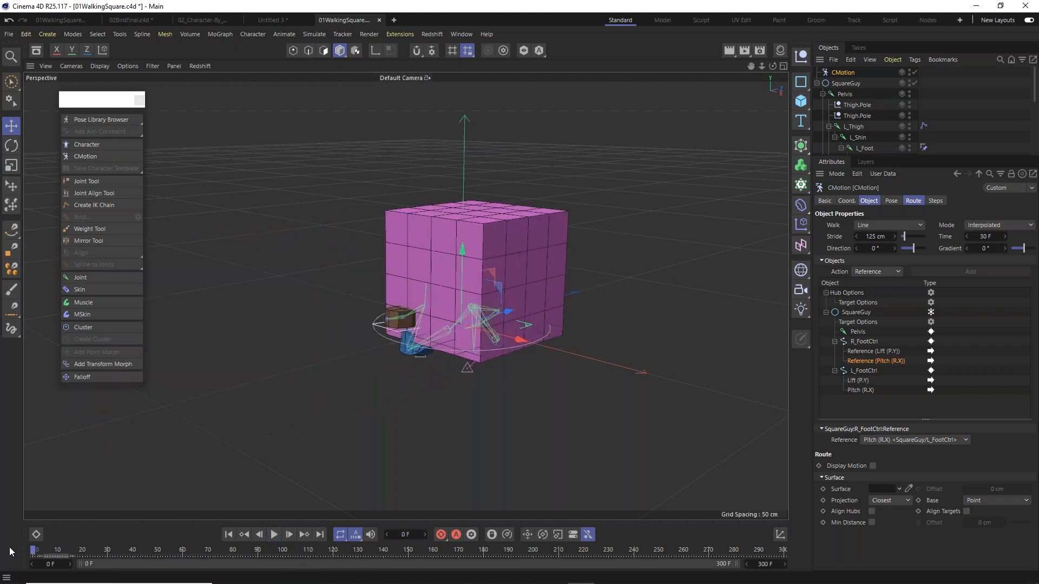
Set the Pelvis Driver to None in CMotion, play the walk briefly, and return to frame 0.
click(860, 333)
click(993, 440)
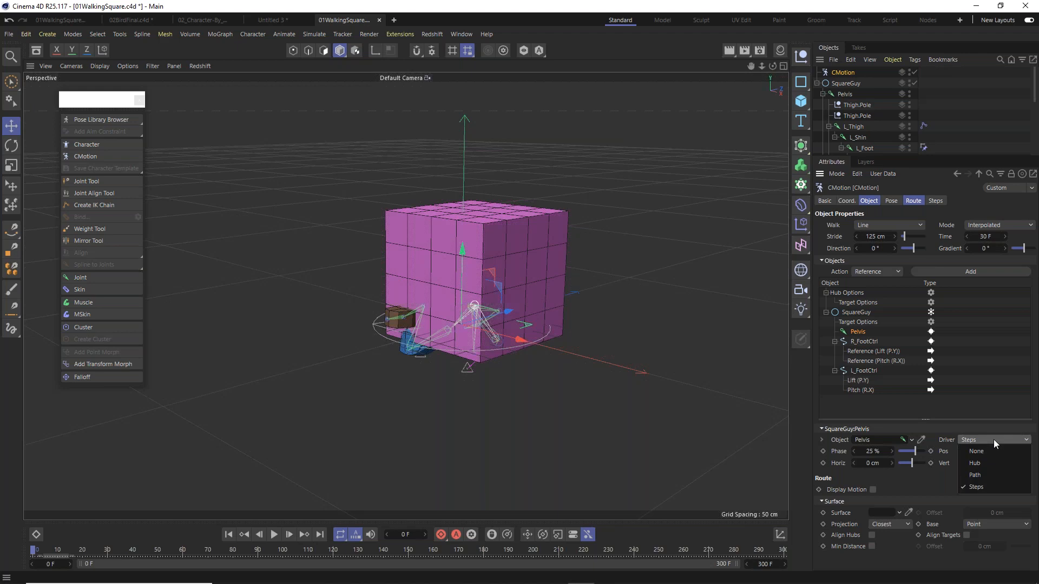
click(998, 449)
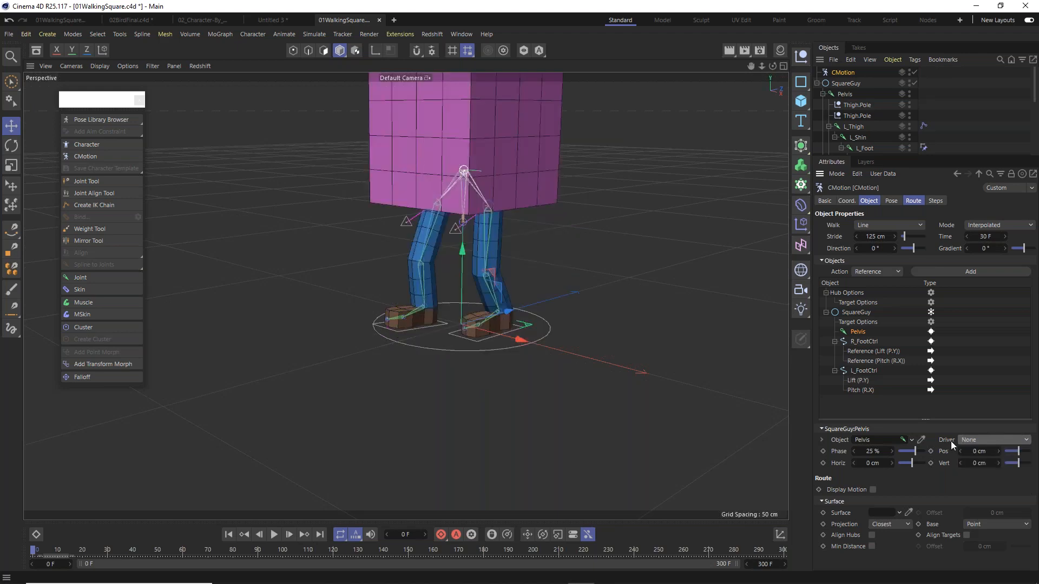
click(274, 535)
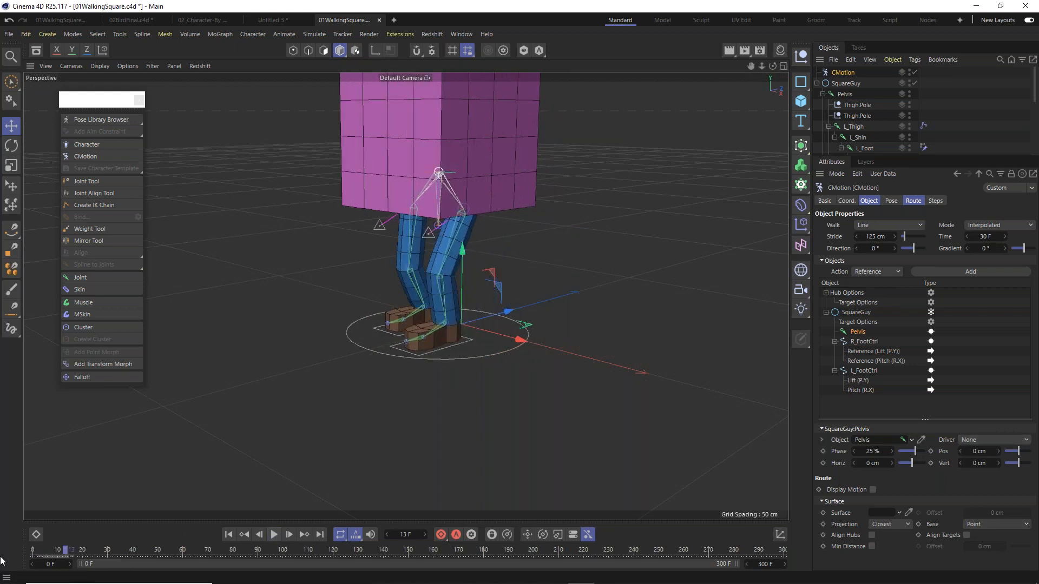
drag(53, 556, 32, 555)
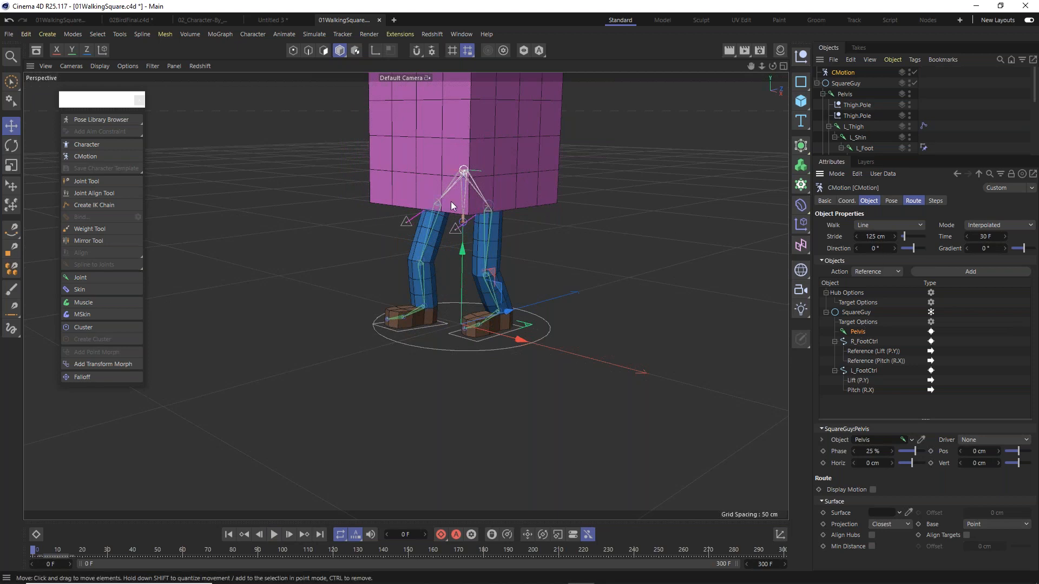
Add a Roll (R.Z) action to the Pelvis in the CMotion object list.
scroll(467, 192, up, 6)
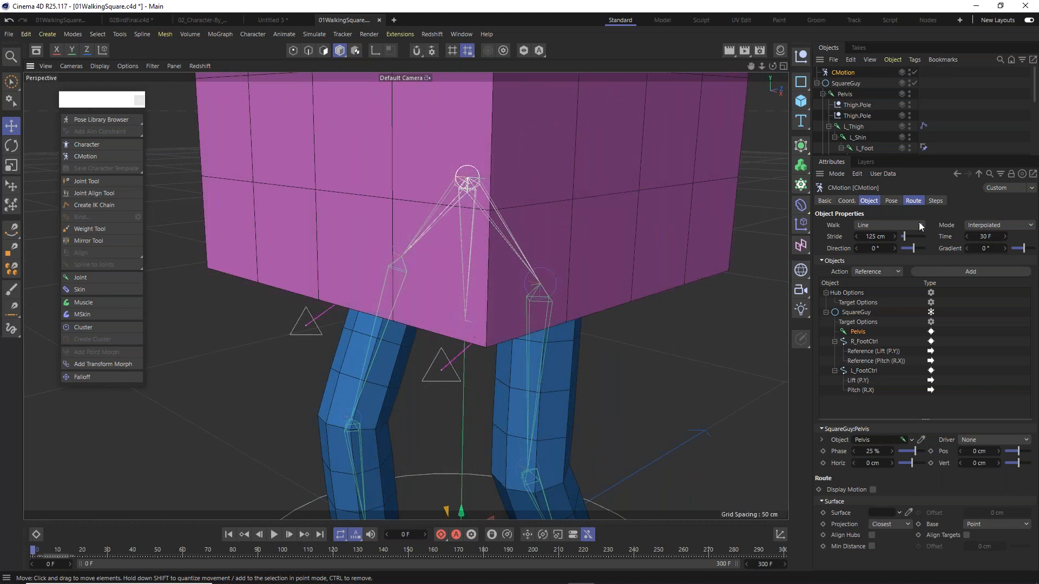
click(885, 274)
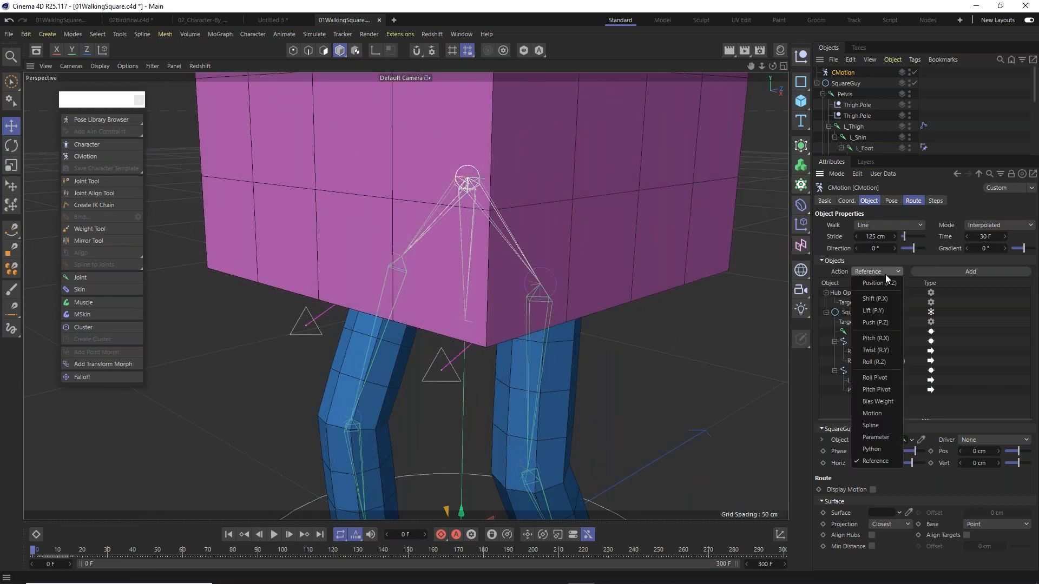
click(882, 361)
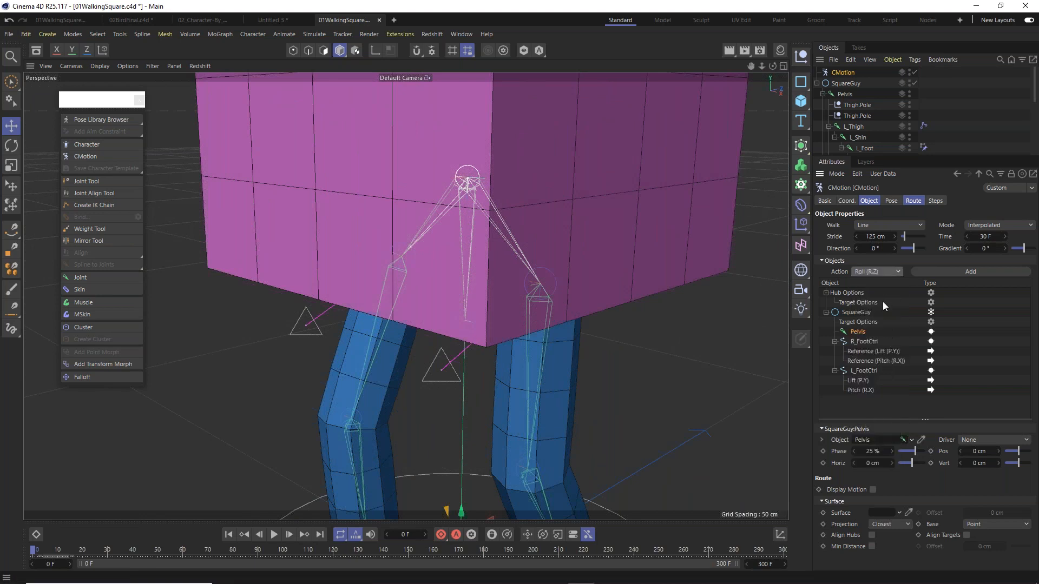
click(952, 274)
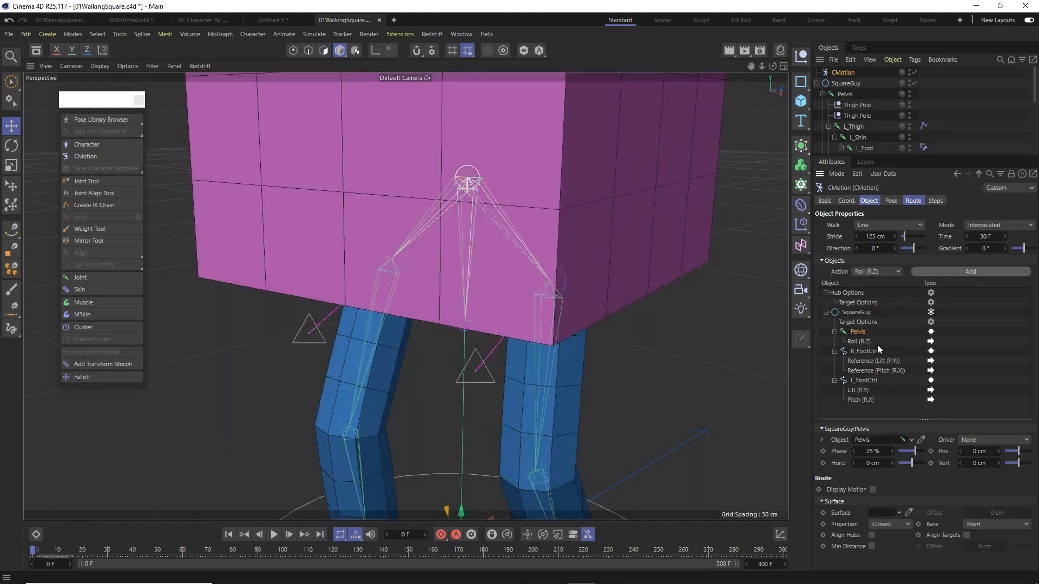
Open the Pelvis Roll (R.Z) curve in a separate window and delete its three middle points.
click(866, 342)
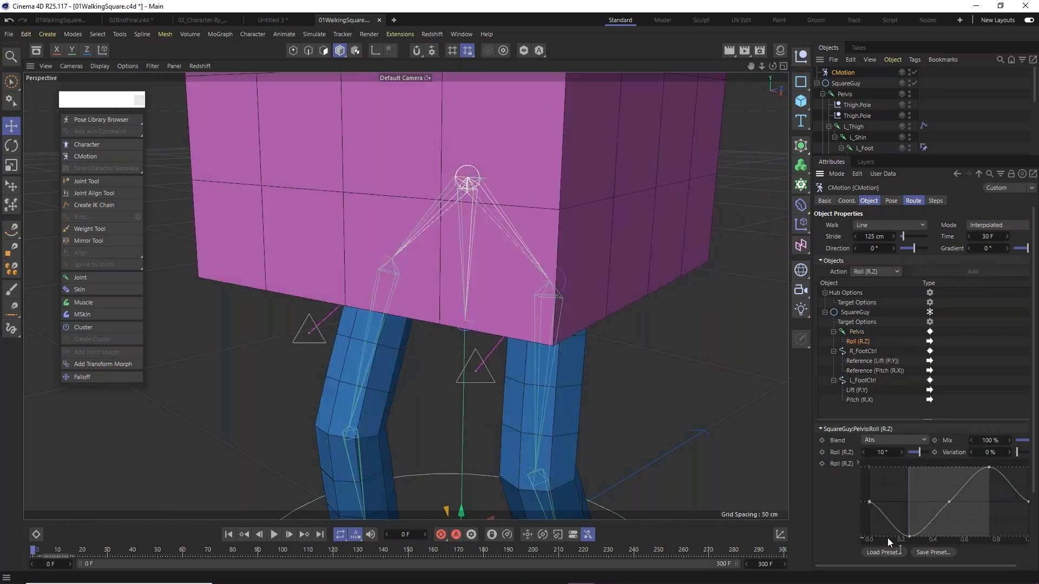
right_click(918, 496)
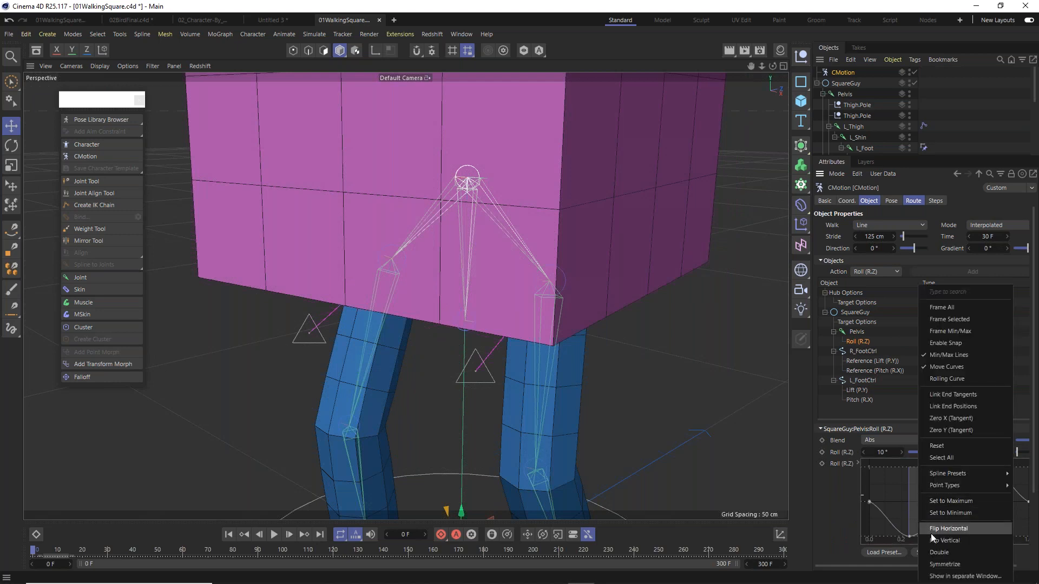
click(952, 568)
drag(639, 288, 32, 67)
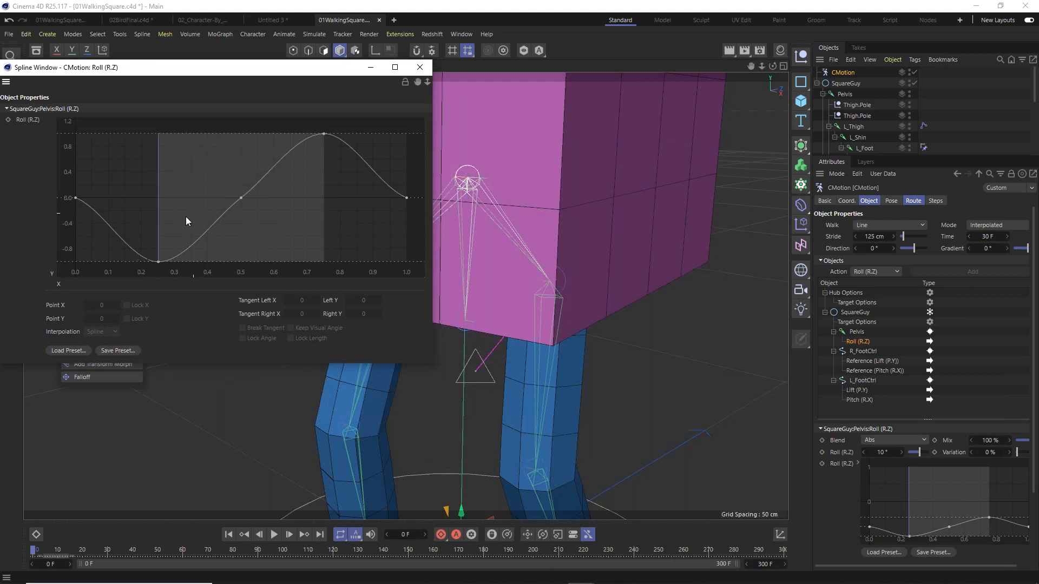
drag(137, 268, 373, 125)
key(Delete)
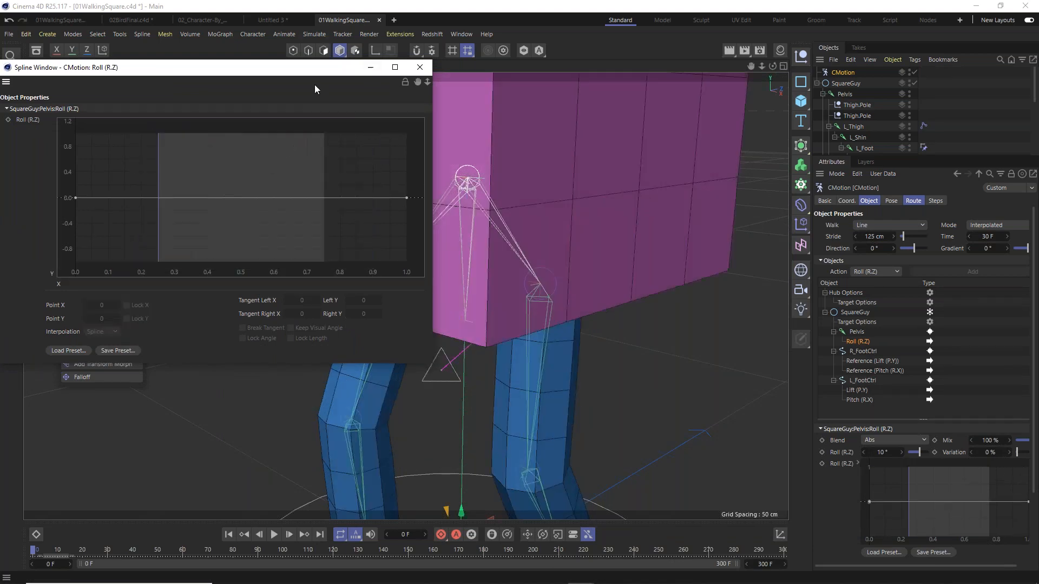
Add points to the Pelvis Roll curve at about X 0.25, Y -0.58 for frame 0 and X 0.75, Y 0.39 for frame 15.
drag(322, 77, 215, 211)
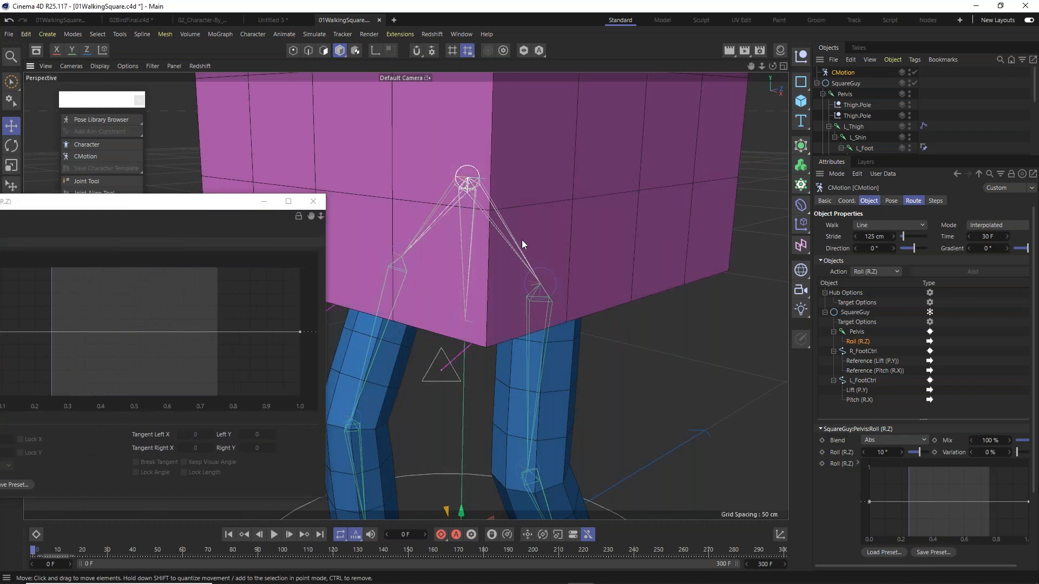
scroll(522, 239, down, 2)
scroll(531, 226, down, 2)
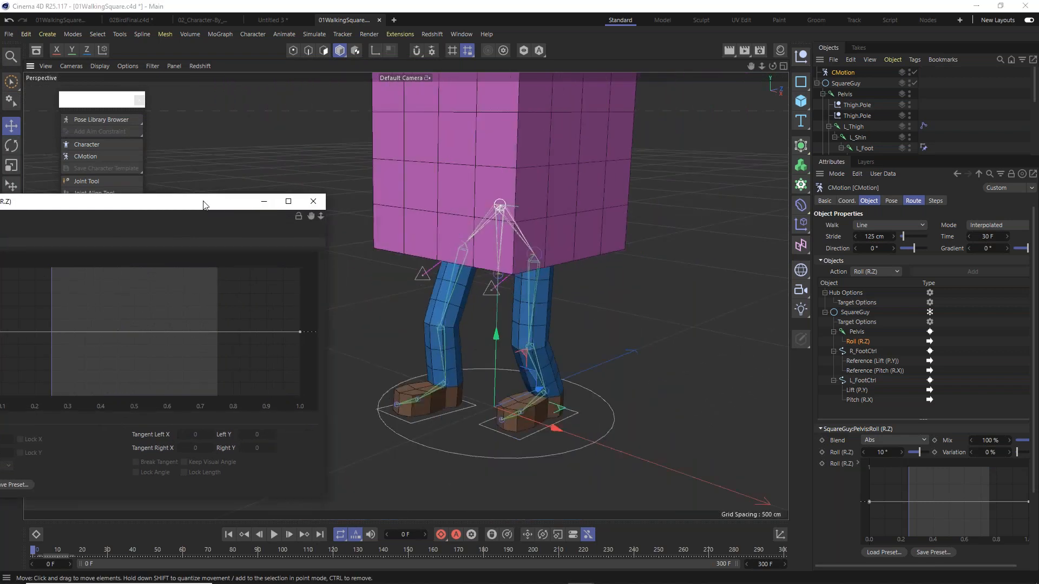
drag(200, 202, 233, 183)
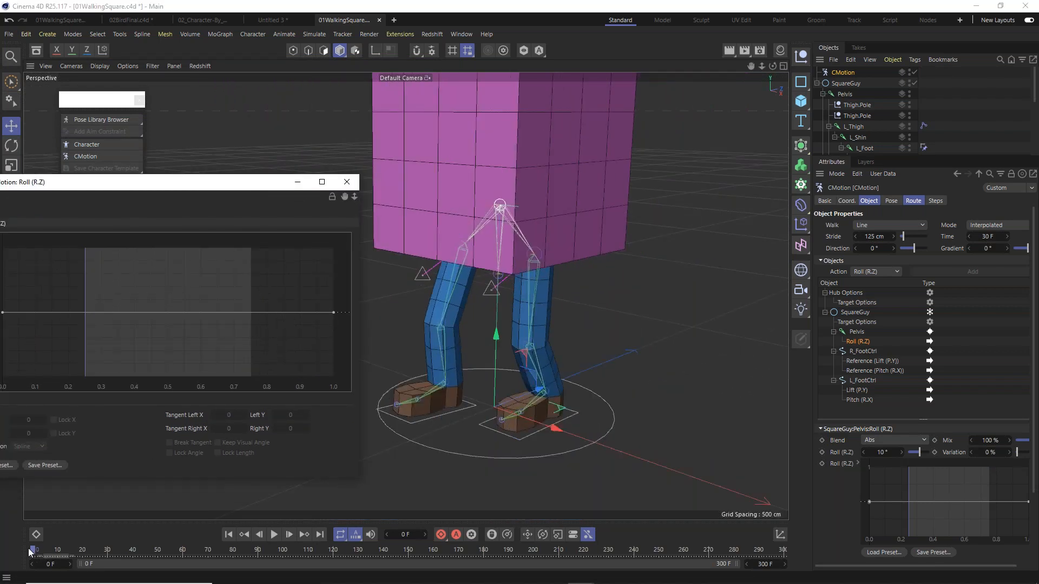
drag(33, 552, 12, 555)
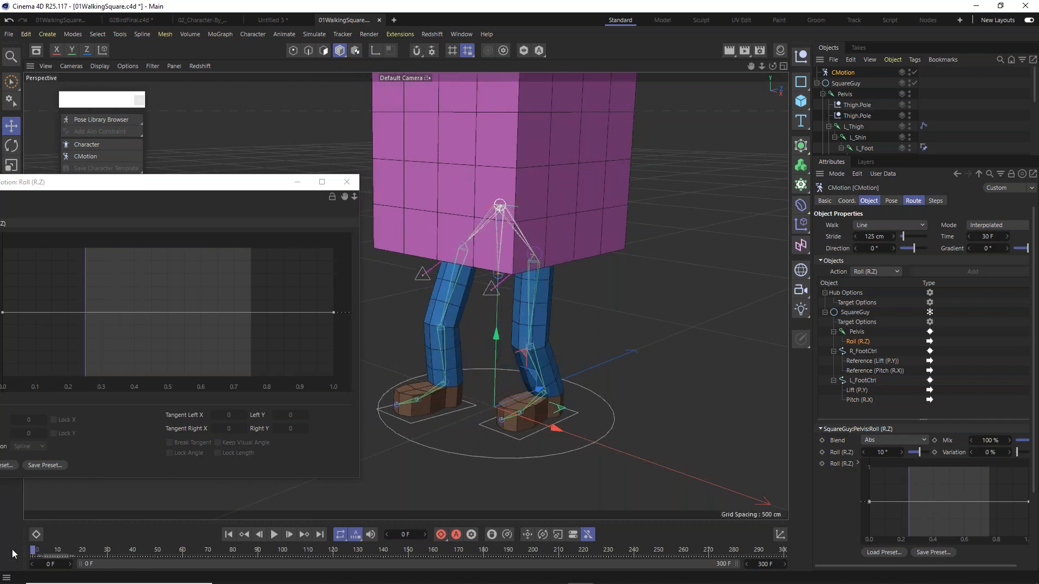
drag(251, 181, 282, 183)
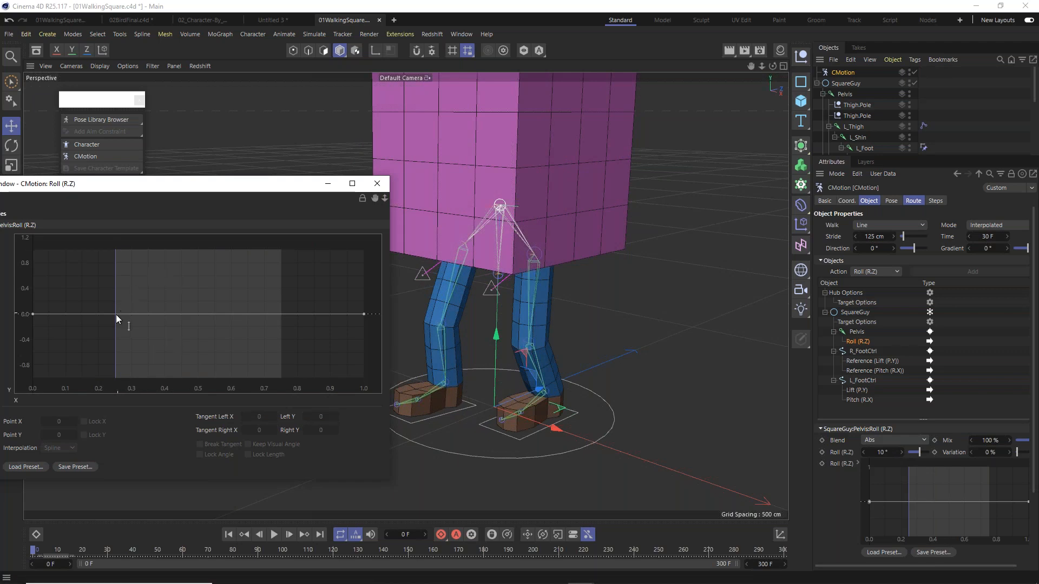
ctrl+drag(116, 315, 116, 351)
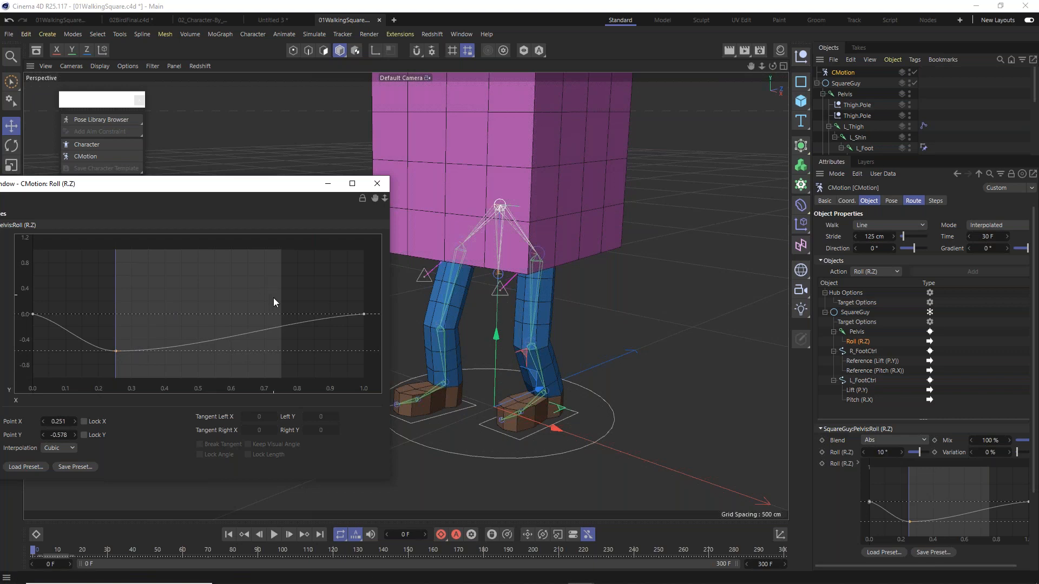
drag(36, 551, 71, 557)
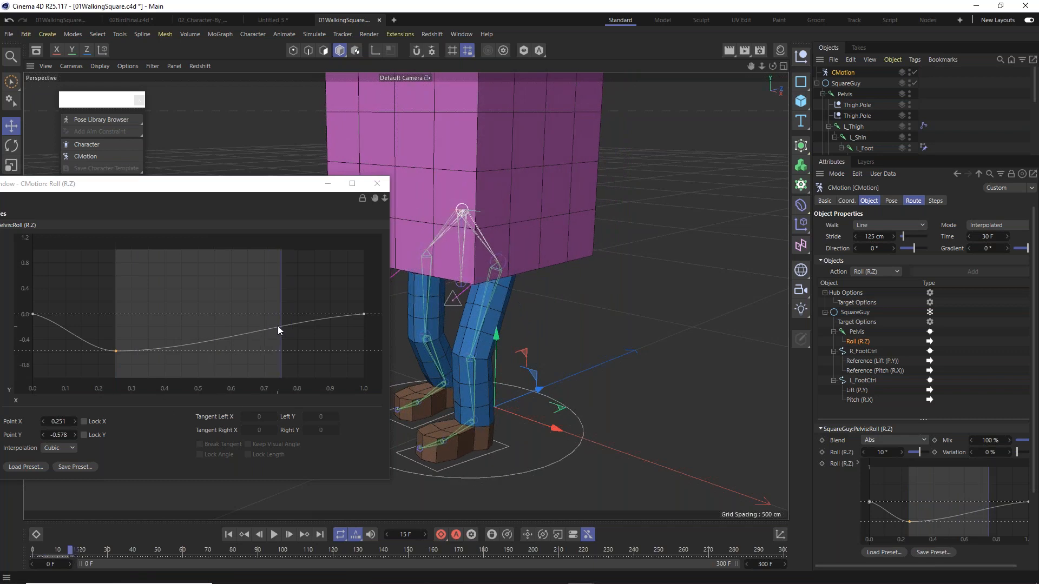
drag(281, 326, 278, 289)
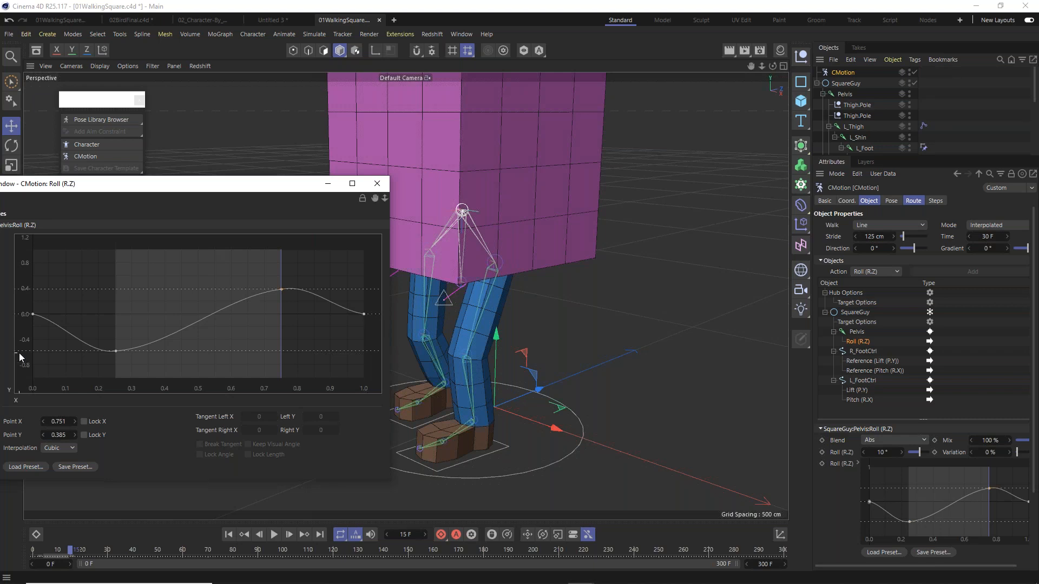
click(33, 313)
drag(22, 343, 414, 261)
click(61, 448)
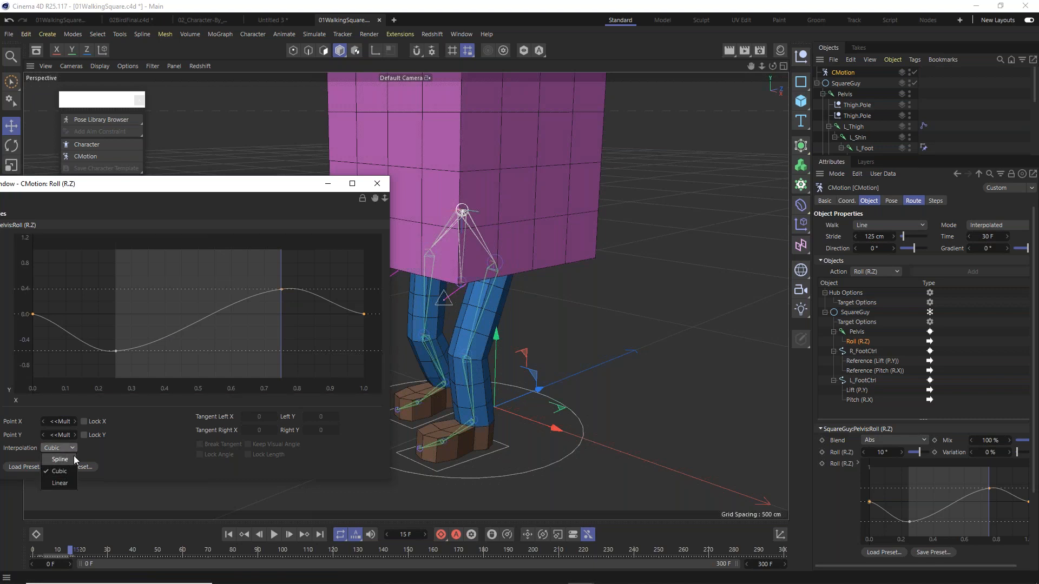
Set the Pelvis Roll (R.Z) to 5° and move the curve's low point to Y -1 and its high point to Y 1.
click(878, 451)
text(5)
key(Return)
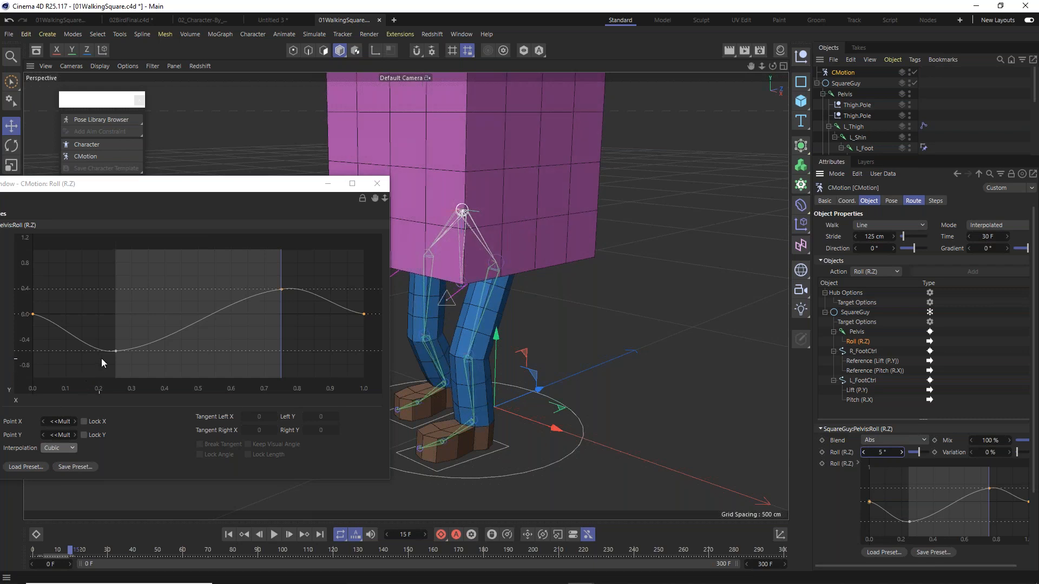
click(115, 351)
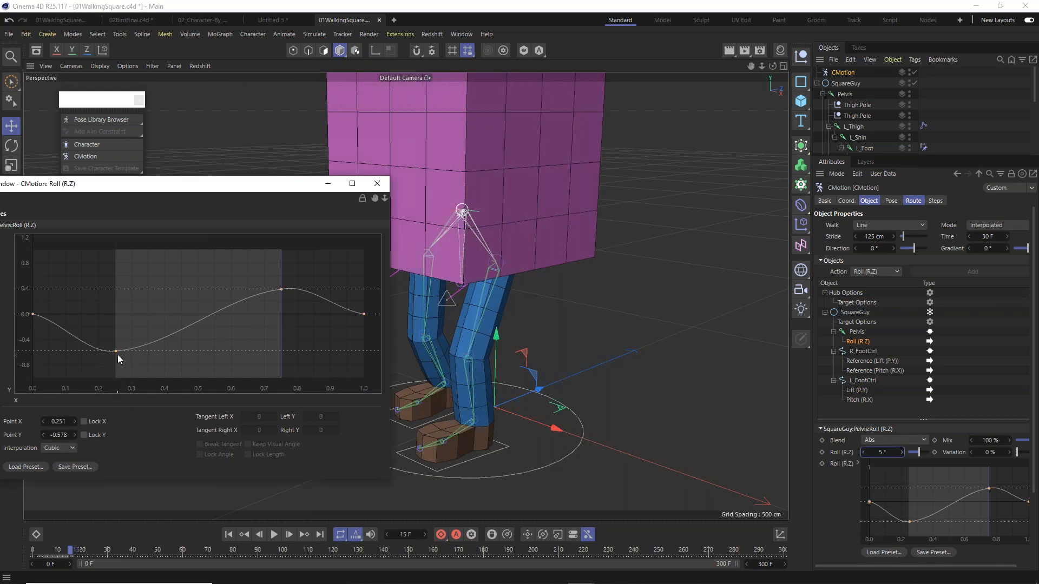
drag(116, 352, 115, 377)
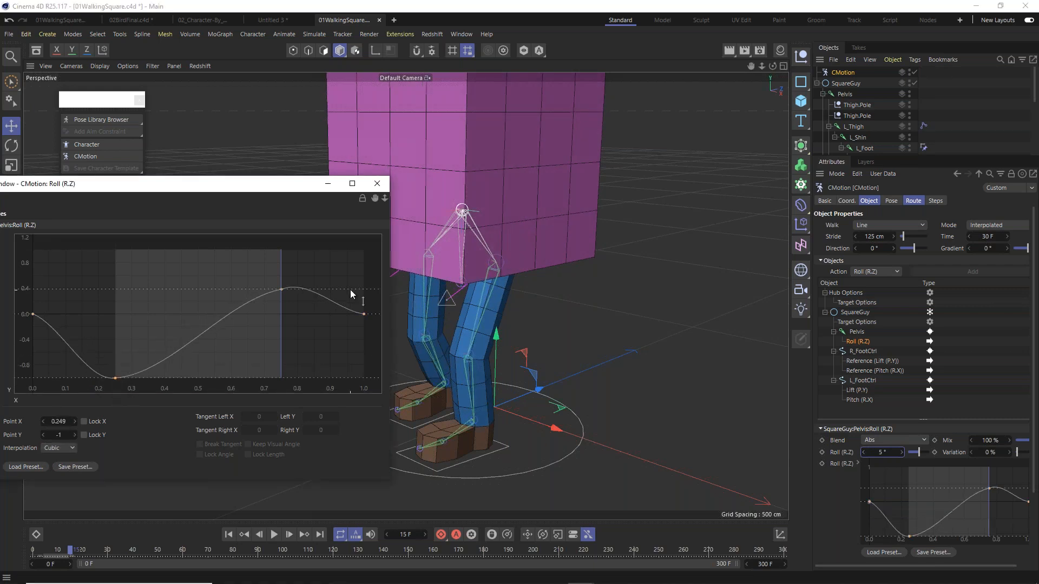
drag(280, 289, 284, 249)
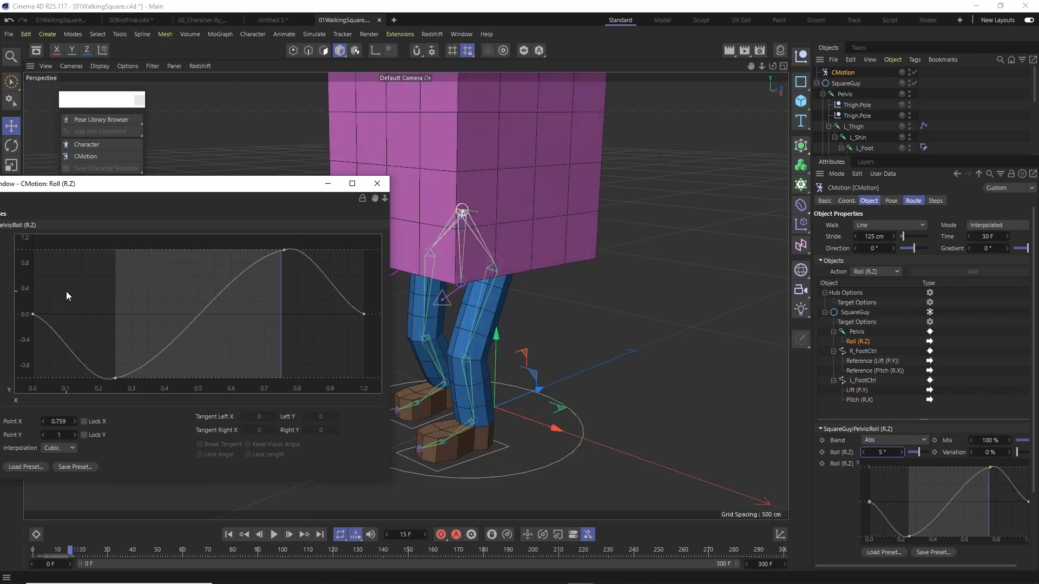
Set all Pelvis Roll curve points to Spline interpolation and level the tangent of the high point.
drag(67, 291, 18, 358)
shift+drag(353, 285, 396, 349)
shift+drag(26, 378, 382, 235)
click(67, 449)
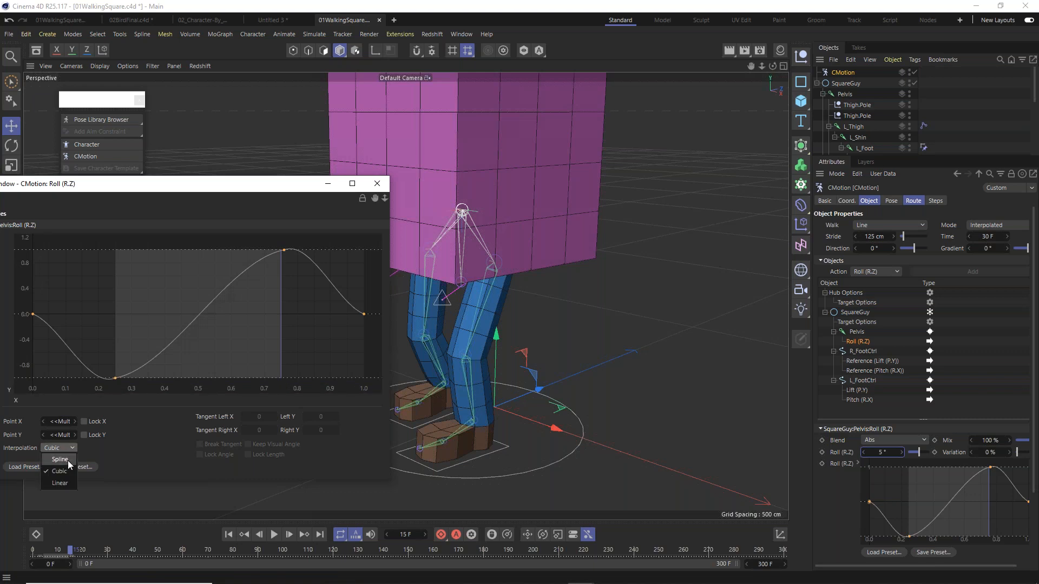
click(67, 460)
drag(309, 244, 309, 251)
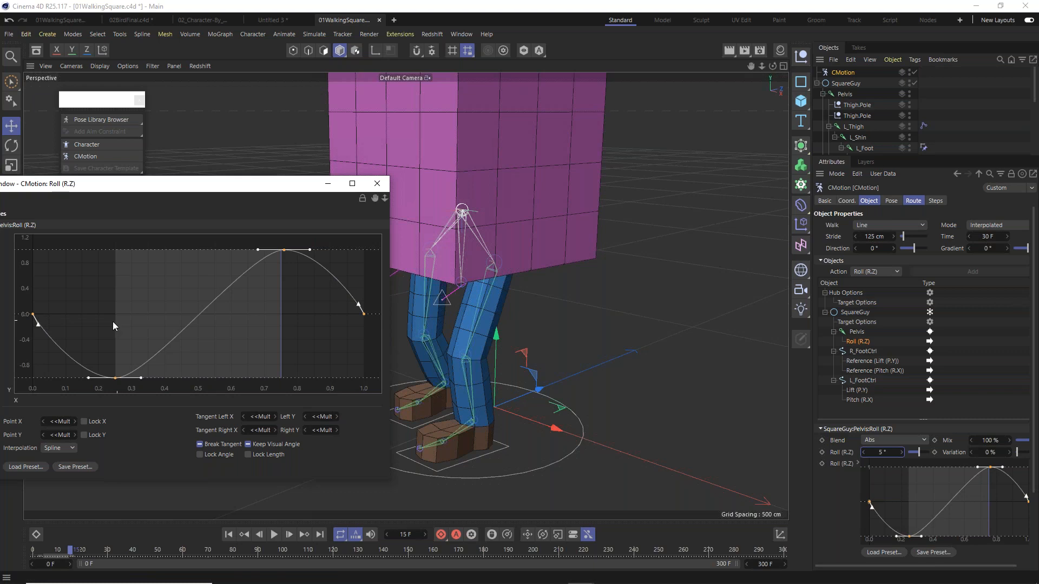
Close the Pelvis Roll curve window, play the walk animation, then stop it and return to frame 0.
click(33, 315)
click(297, 345)
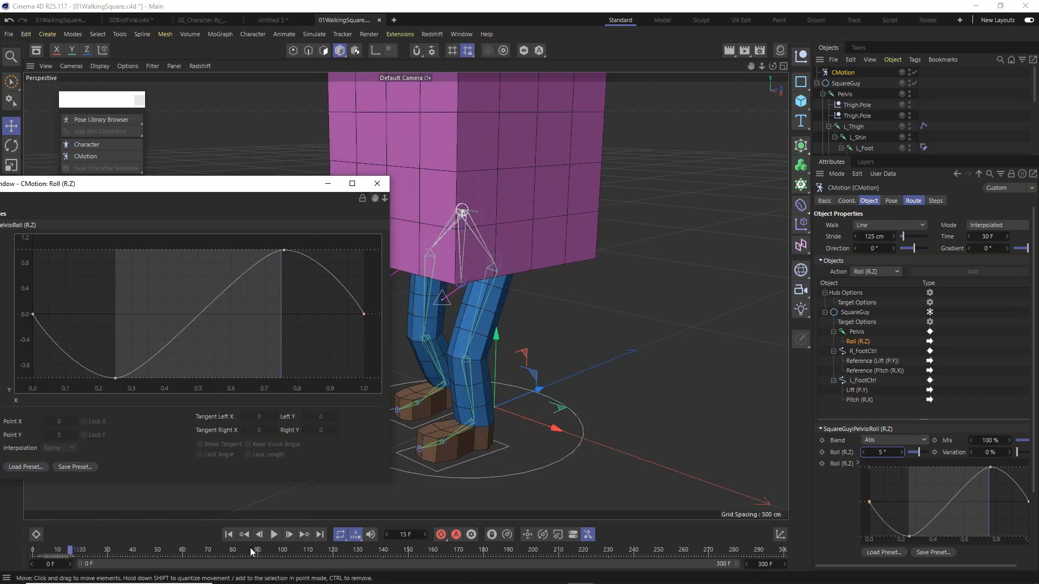
click(377, 184)
click(274, 535)
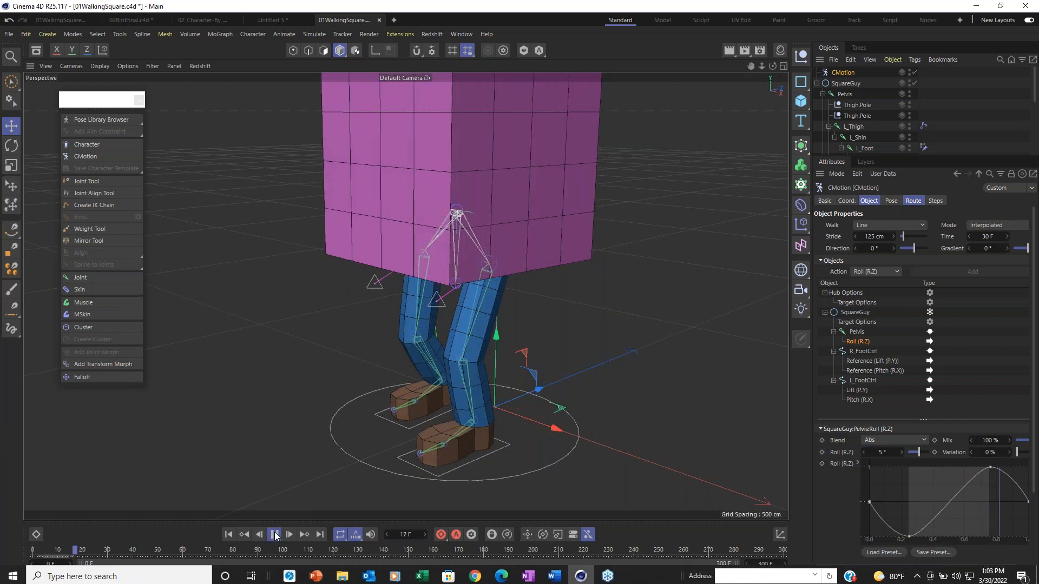
scroll(457, 370, down, 5)
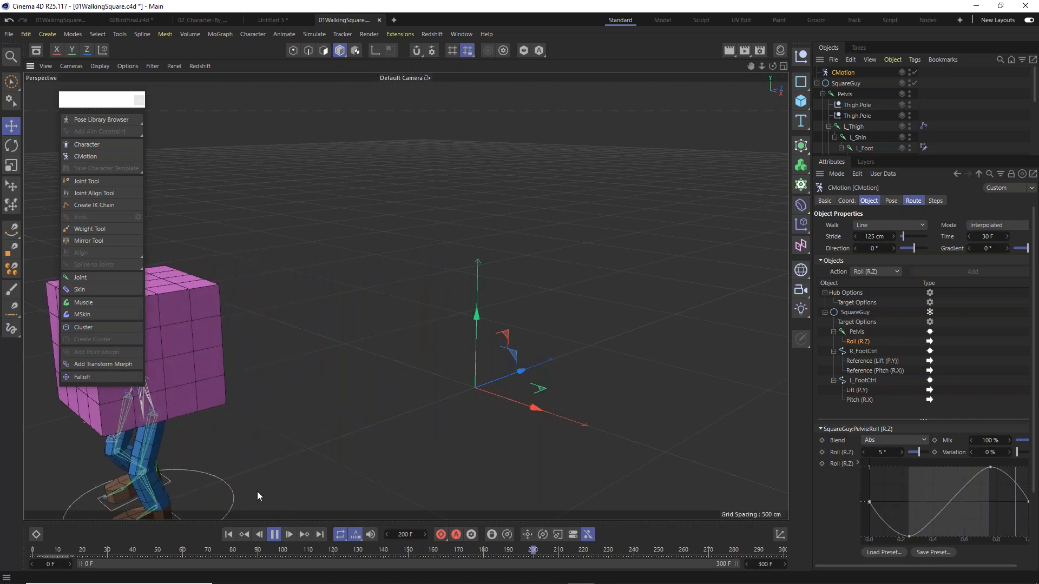
click(274, 535)
drag(137, 549, 18, 546)
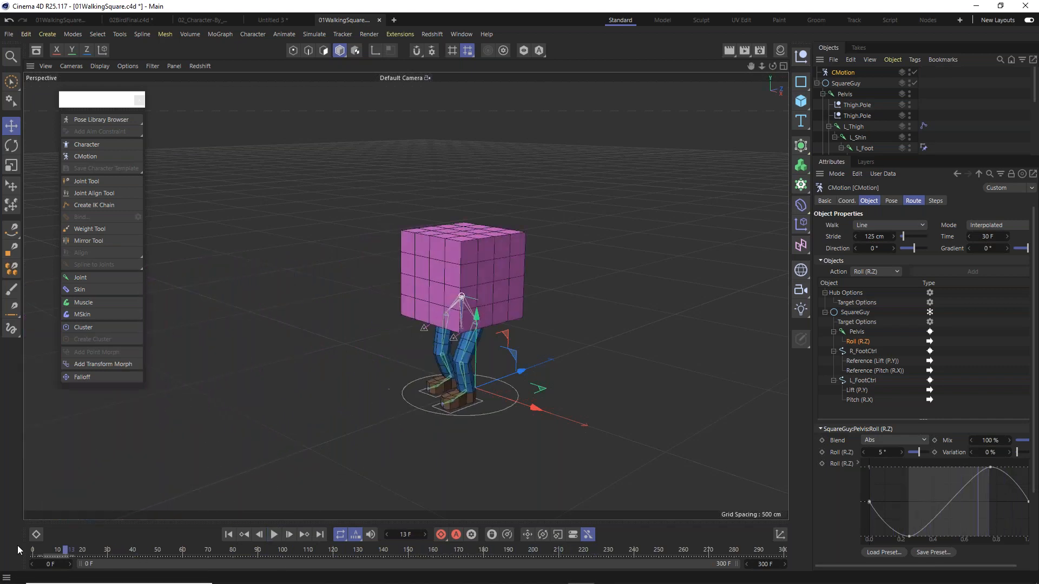
Inspect the Pelvis joint's axes up close to identify which rotation twists the hips.
scroll(497, 291, up, 3)
alt+drag(496, 291, 452, 270)
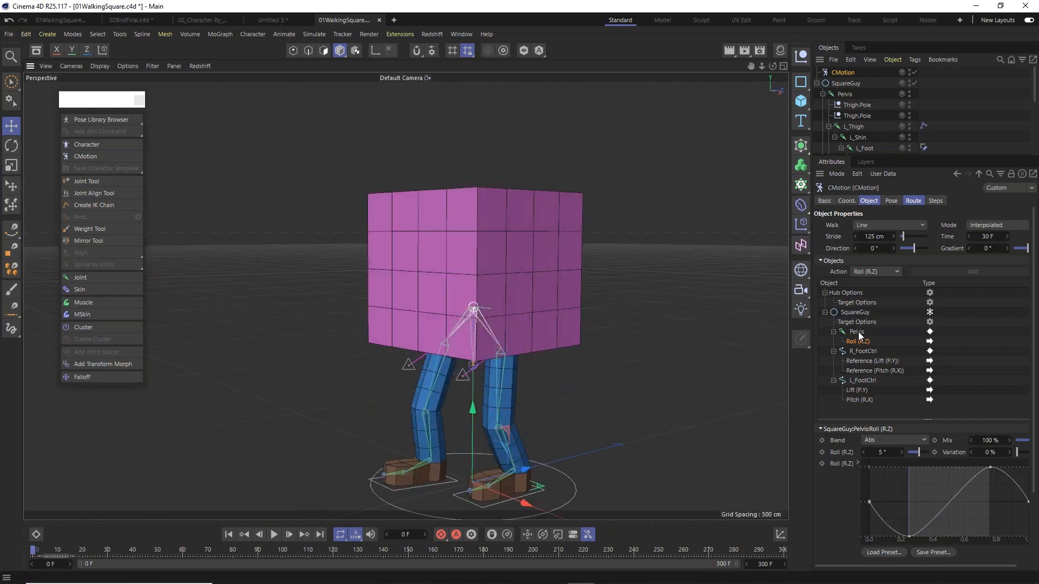
click(857, 331)
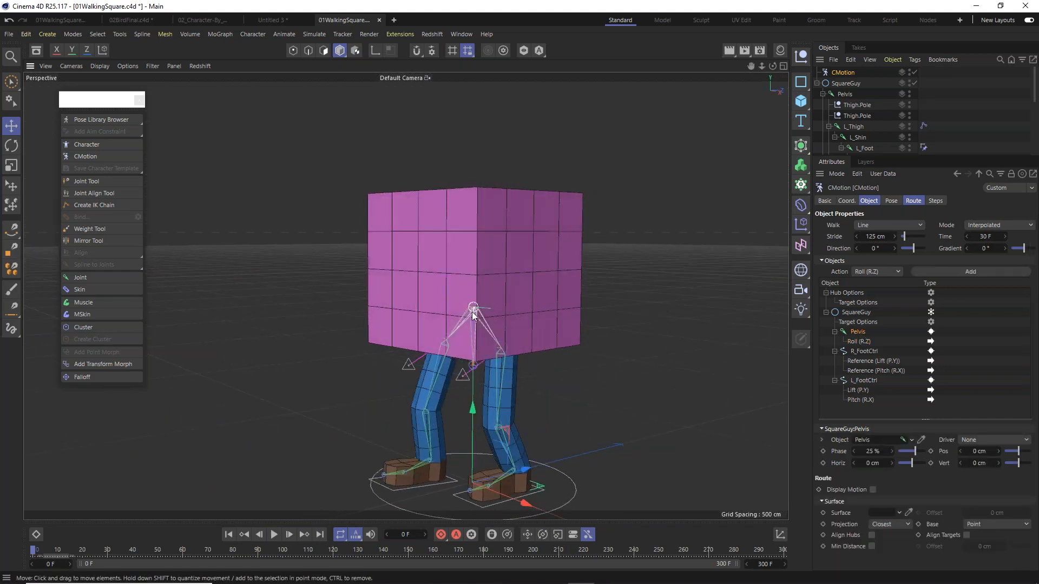
alt+drag(497, 315, 521, 349)
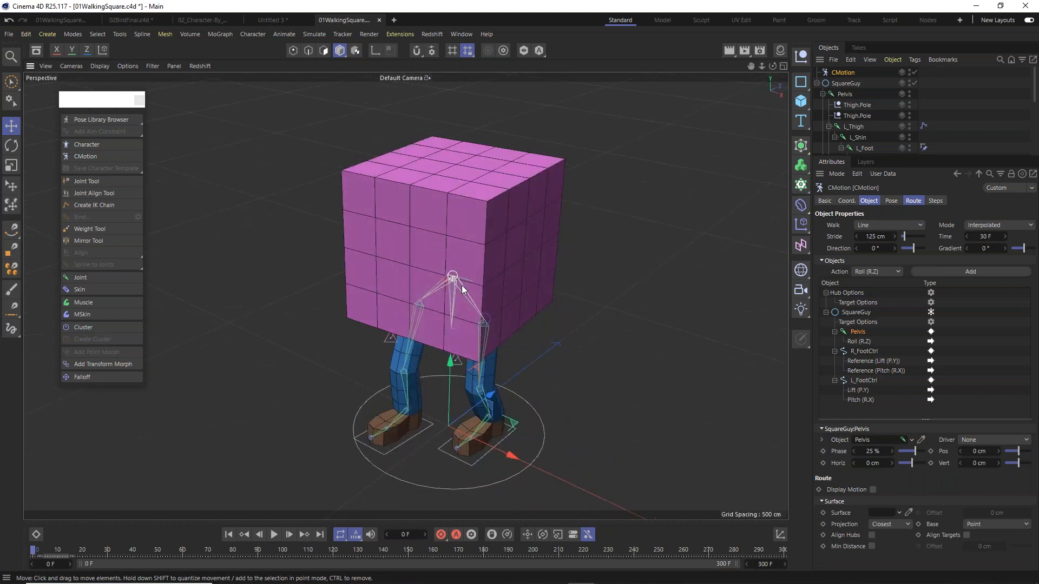
scroll(462, 285, up, 10)
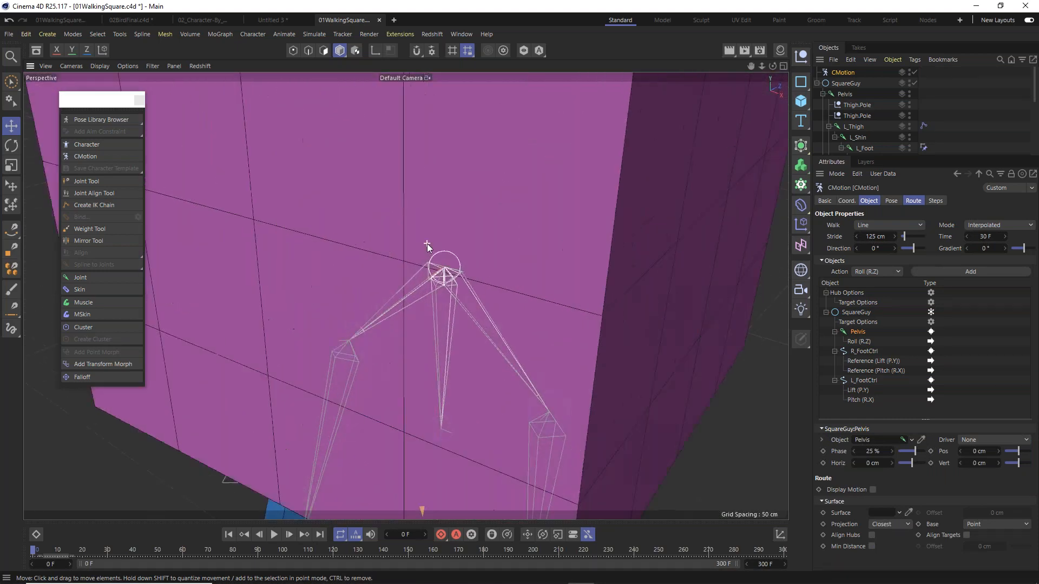
alt+drag(427, 244, 628, 211)
click(842, 92)
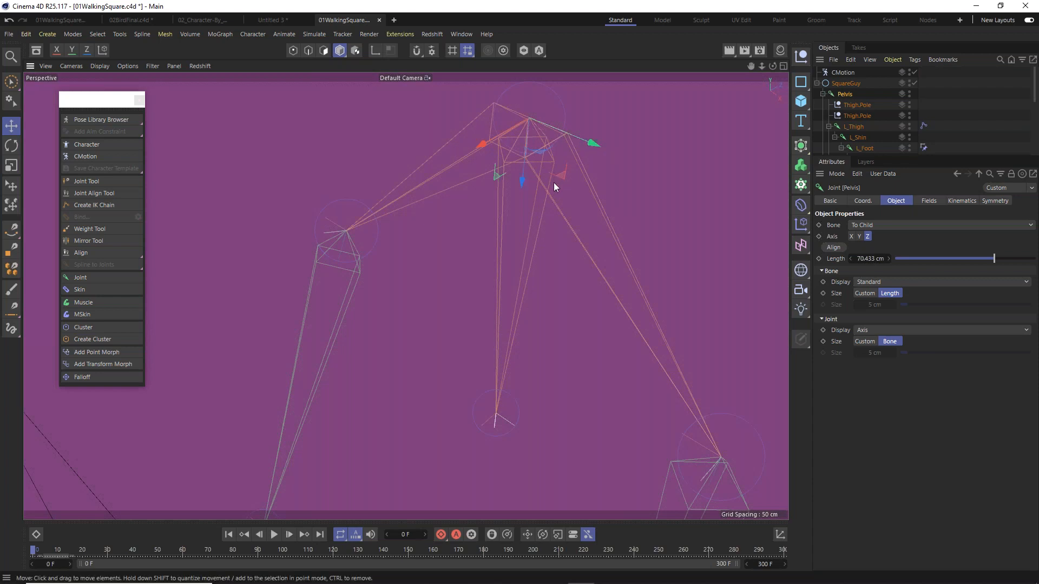
alt+drag(544, 197, 610, 224)
Add a Twist (R.Y) action to the Pelvis in the CMotion object's hierarchy.
click(843, 72)
scroll(508, 353, down, 5)
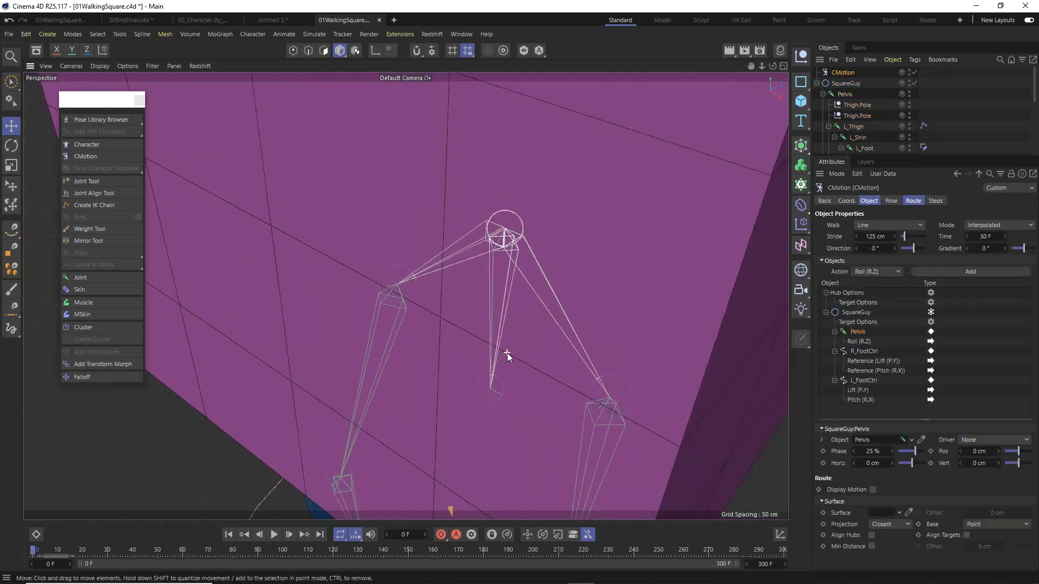
scroll(508, 353, down, 3)
click(863, 272)
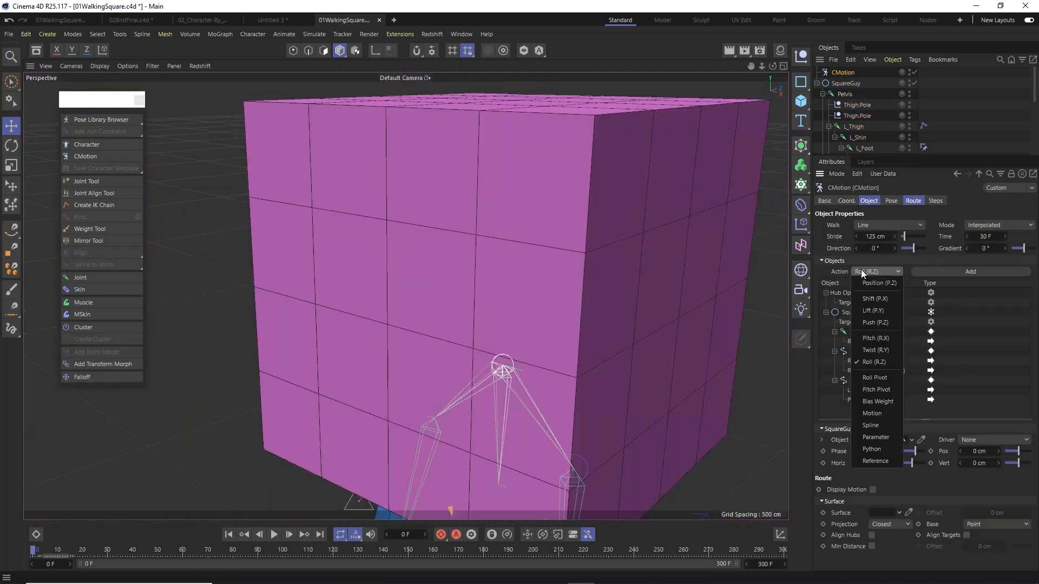
click(872, 350)
scroll(453, 378, down, 6)
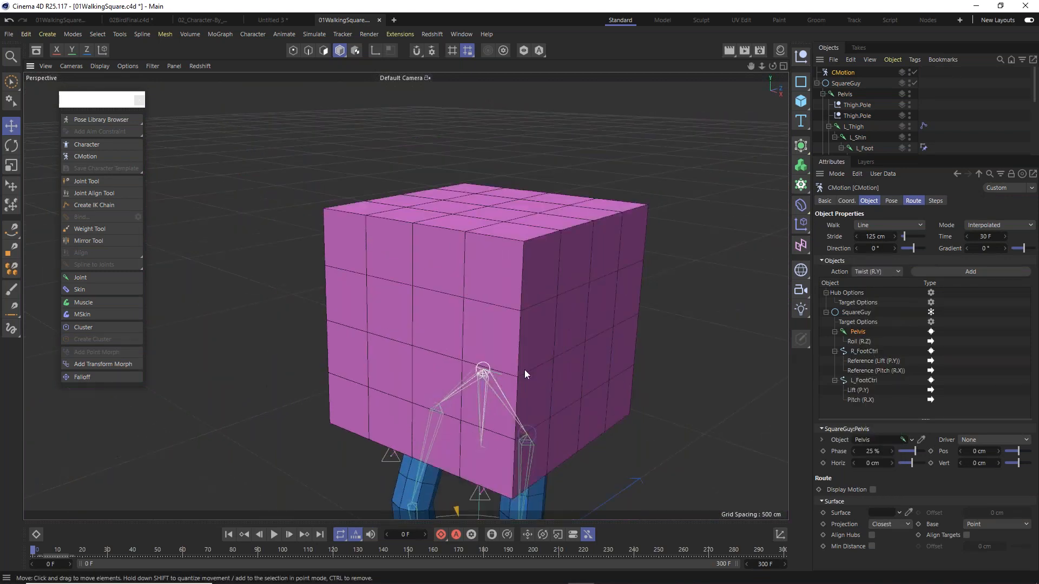
click(961, 271)
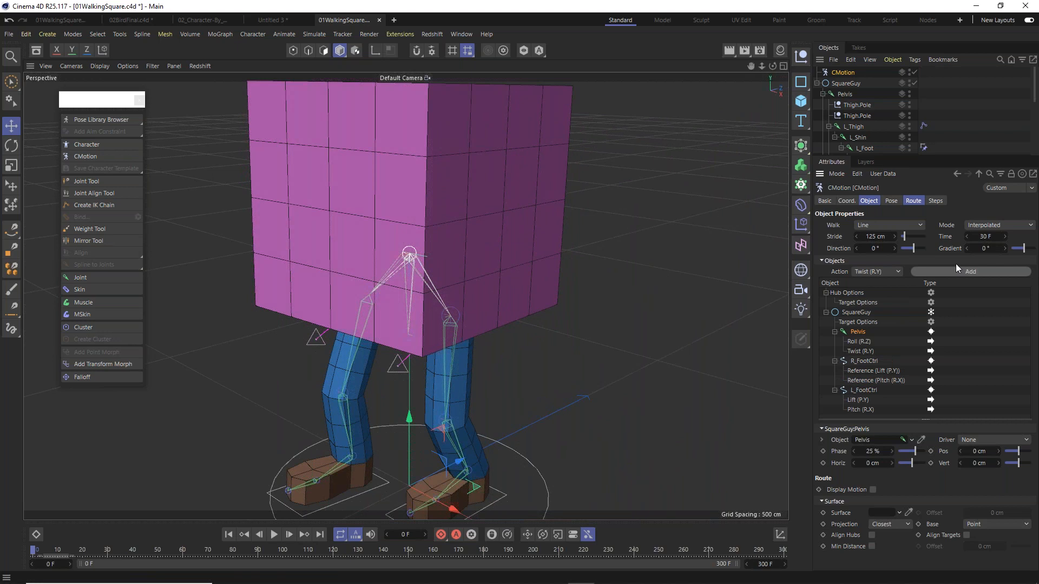
scroll(509, 248, down, 5)
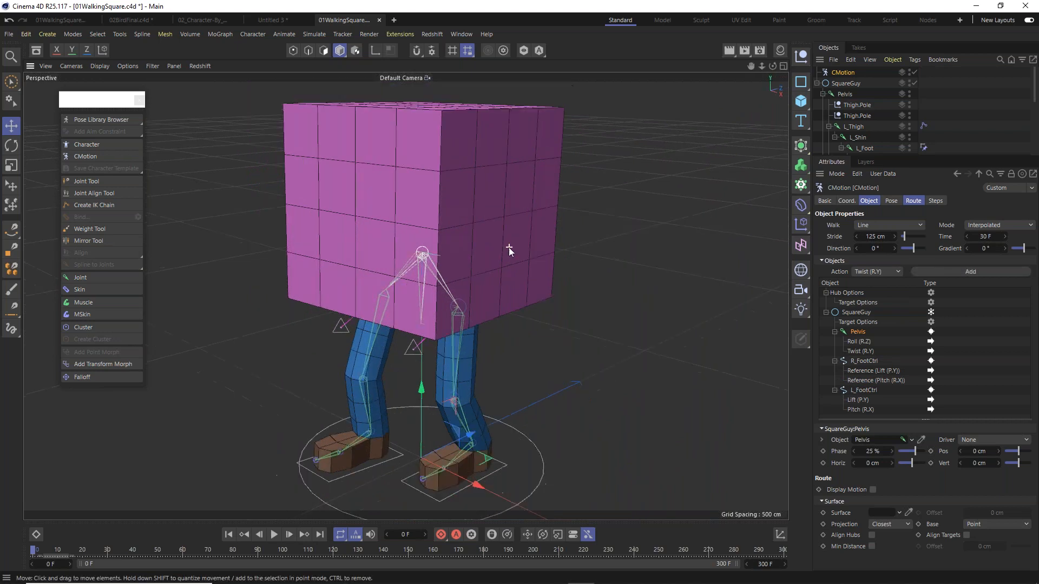
Open the Pelvis Twist (R.Y) curve in a separate window and place that window clear of the CMotion settings.
click(860, 350)
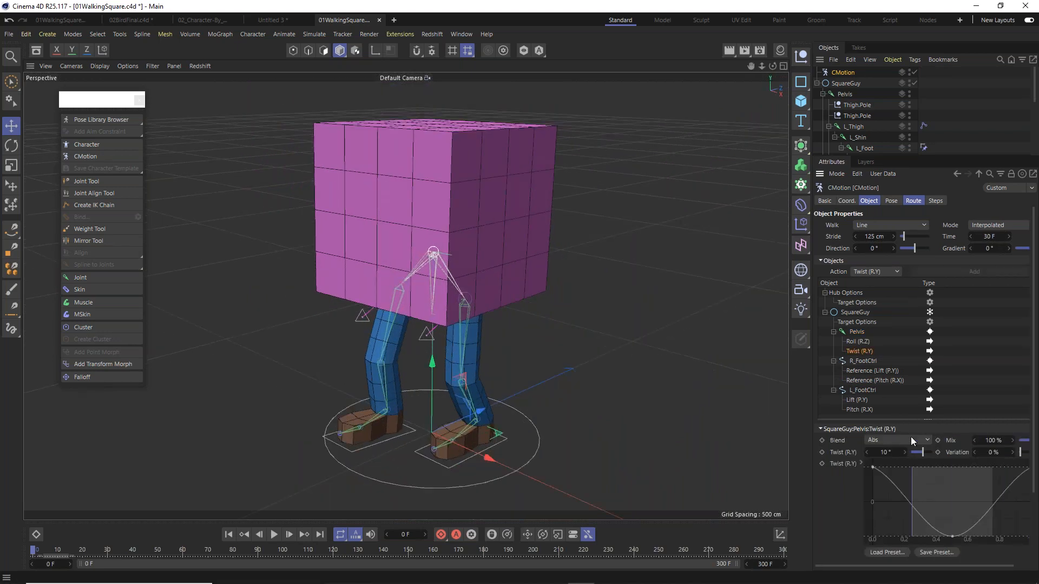
scroll(873, 440, down, 2)
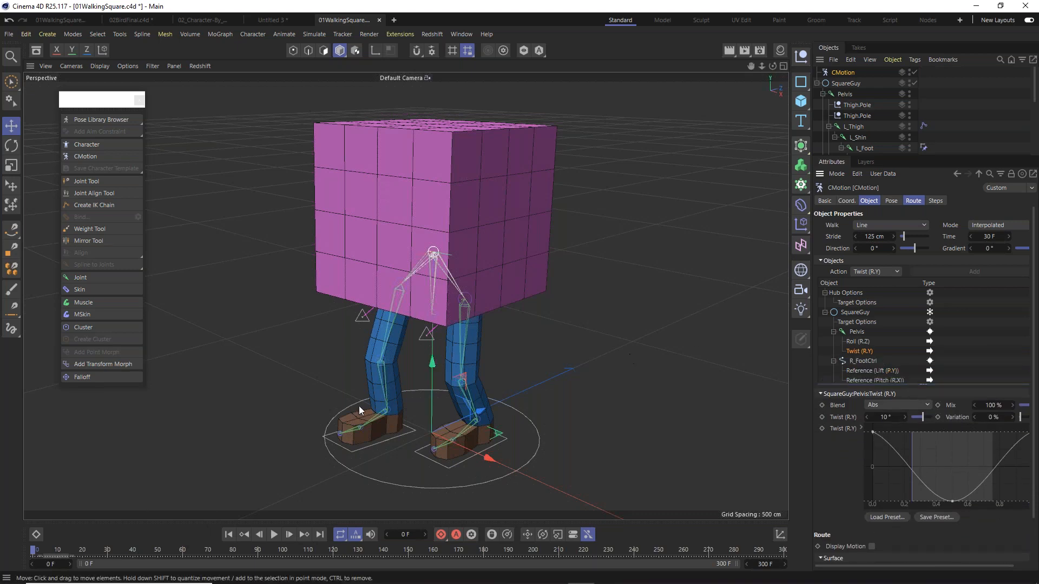
mouse_move(36, 551)
mouse_down()
mouse_move(131, 563)
mouse_move(28, 559)
mouse_up()
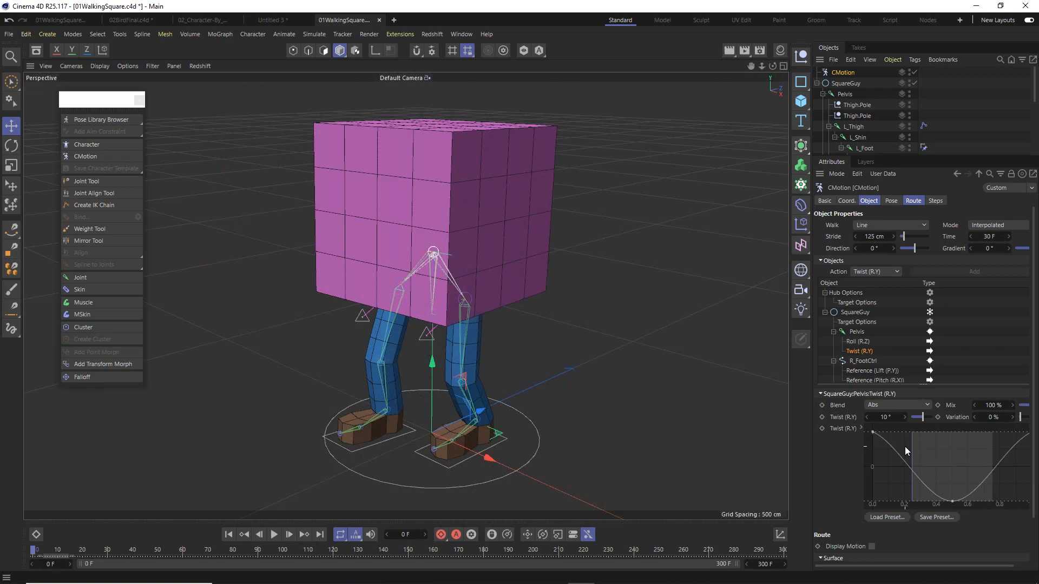
right_click(931, 453)
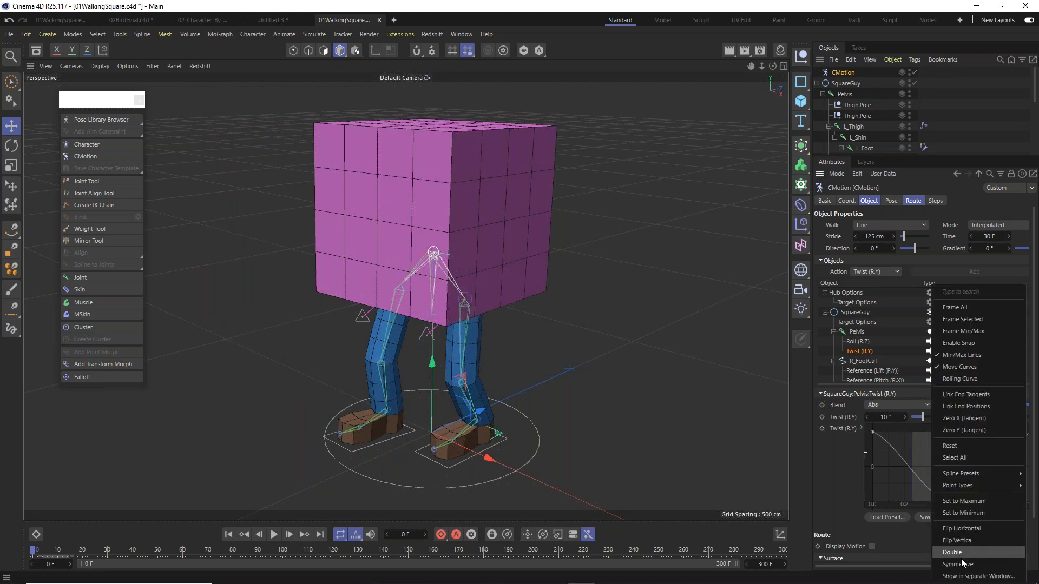
click(977, 576)
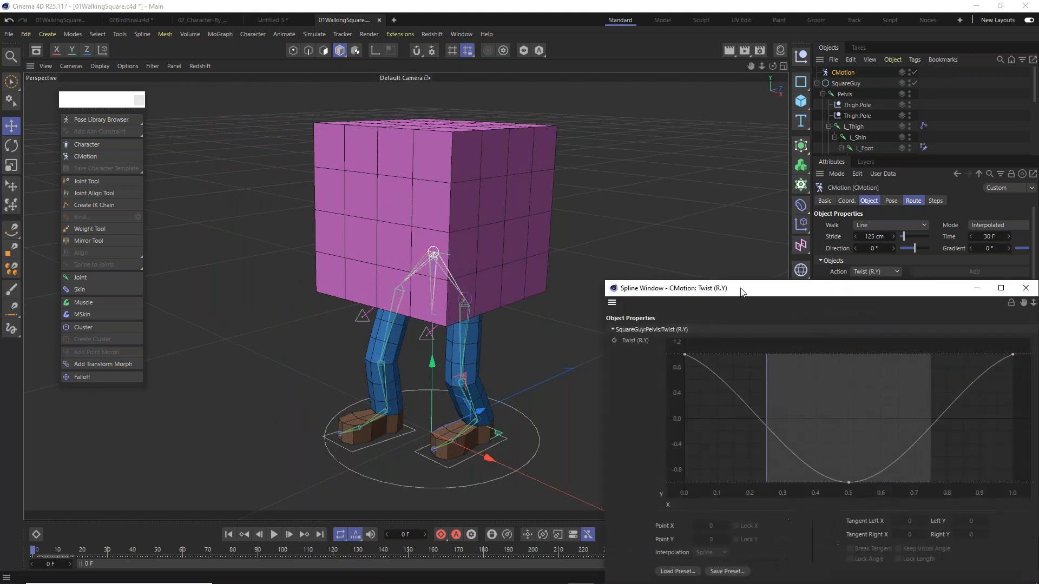
drag(327, 184, 139, 74)
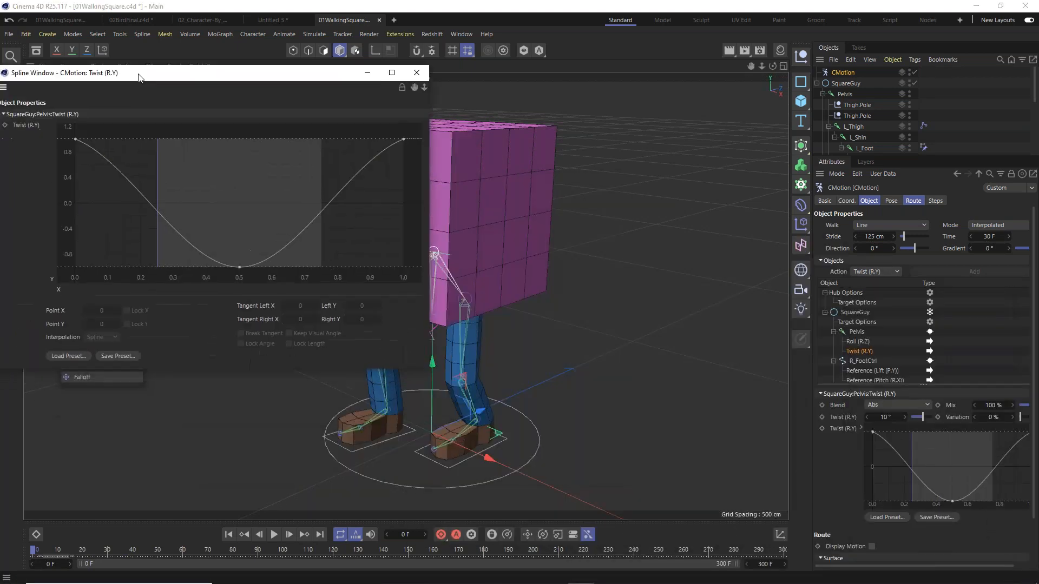
Add a Twist curve point at about X 0.25, lower it to Y -1, and delete the low point at X 0.5.
ctrl+click(162, 210)
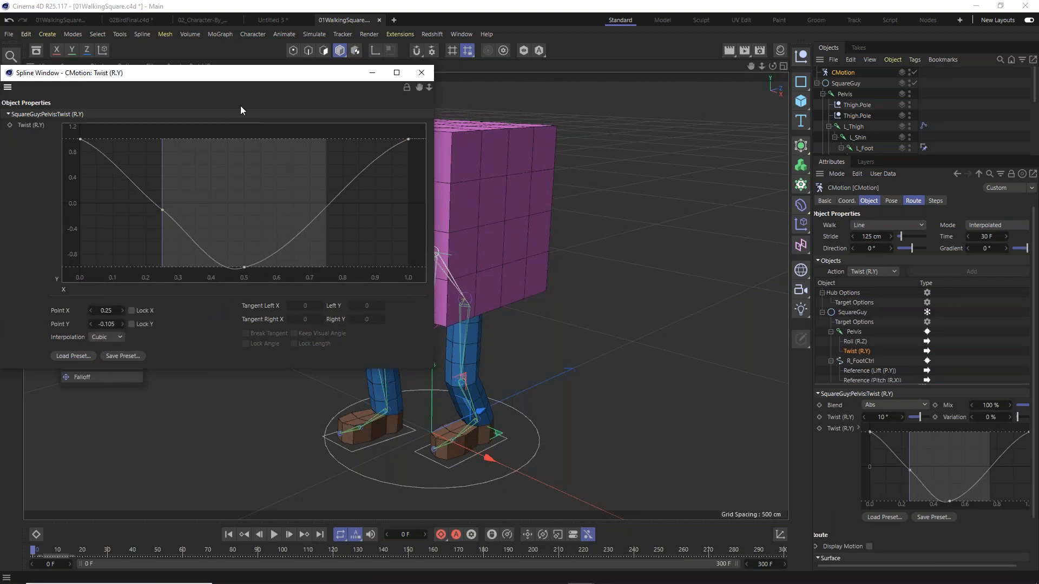
drag(247, 81, 202, 207)
drag(115, 336, 118, 398)
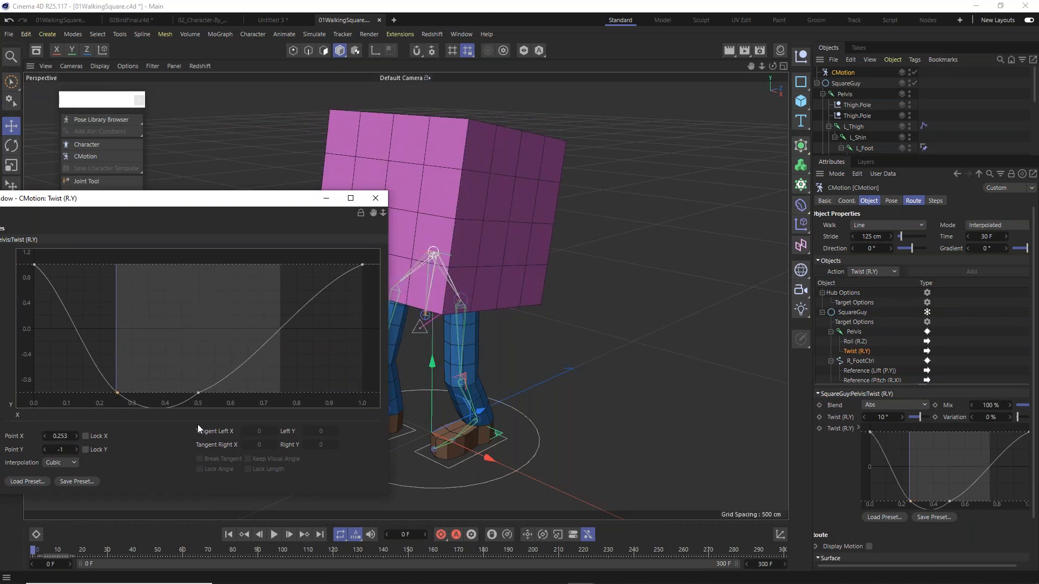
click(198, 394)
key(Delete)
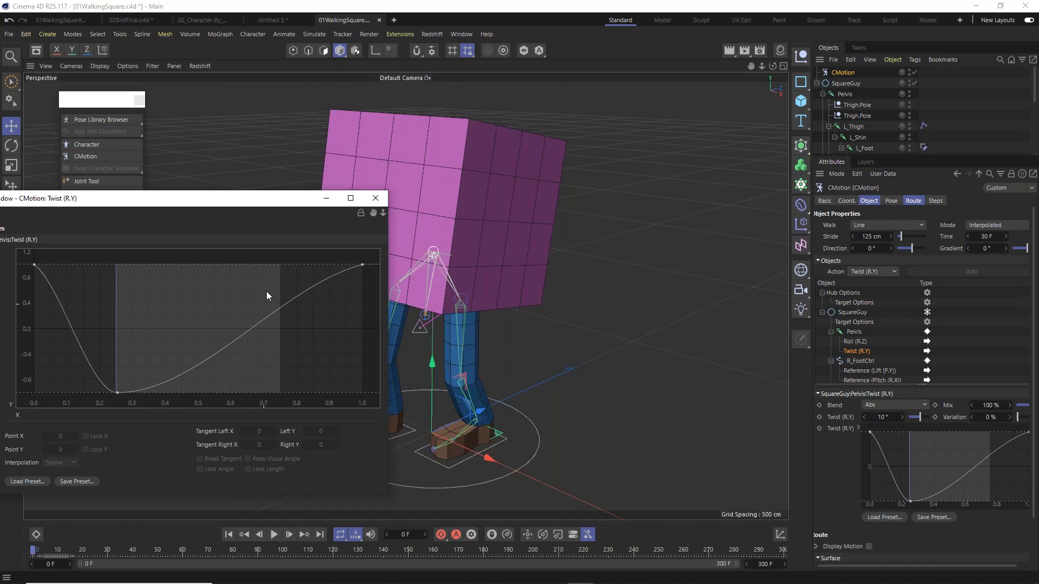
Go to frame 16 and add a second low point to the Twist curve at about X 0.75, Y -1.
drag(29, 554, 76, 565)
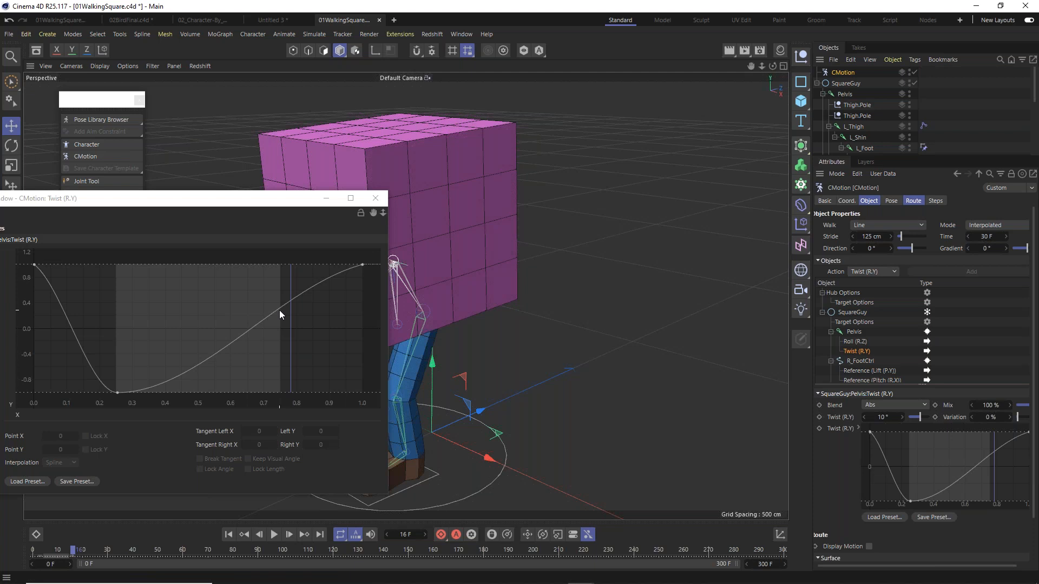
drag(257, 203, 168, 231)
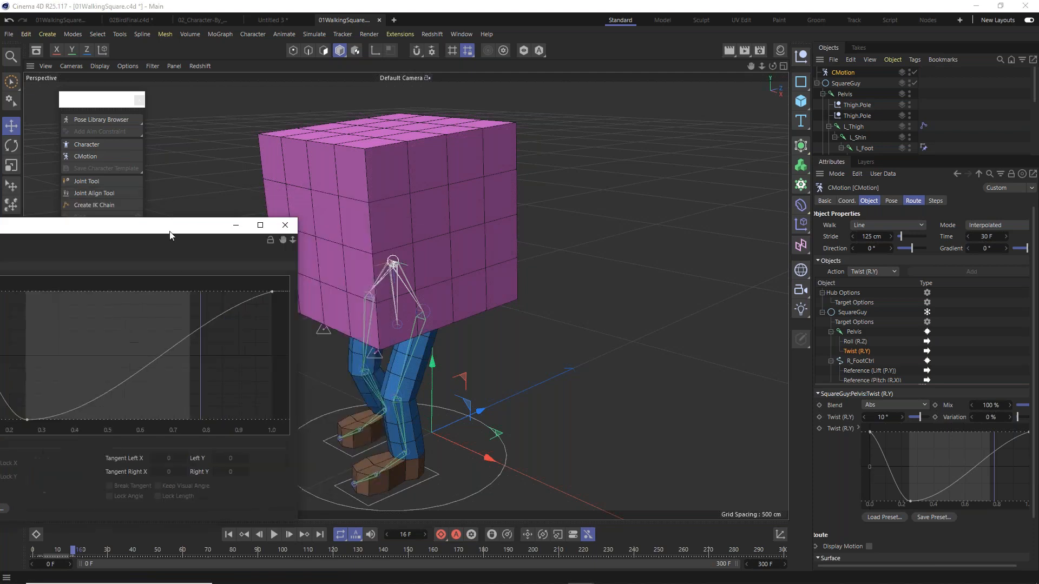
ctrl+click(190, 334)
drag(190, 333, 190, 422)
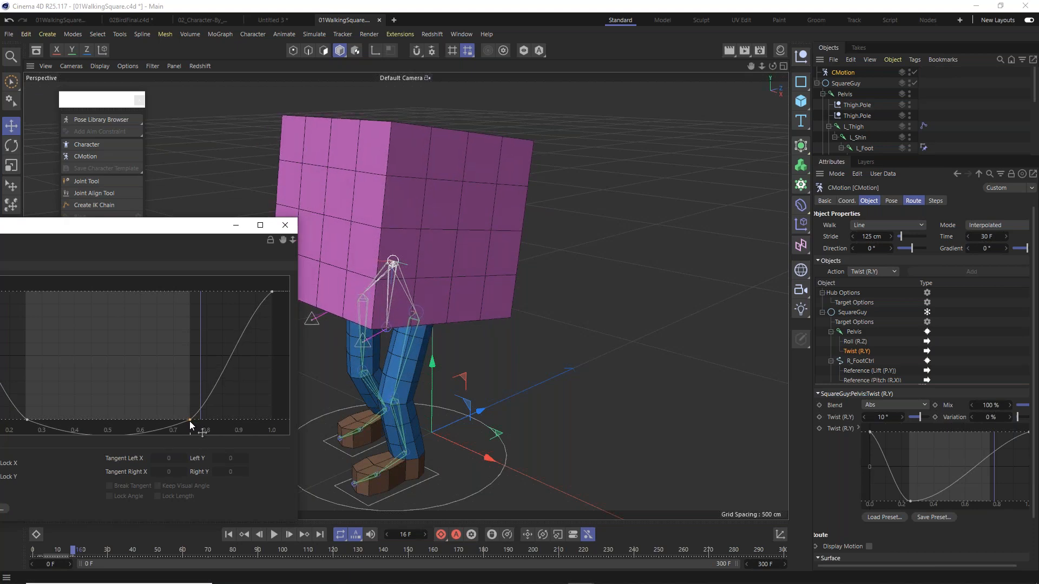
Go to frame 7 and add a high point to the Twist curve at about X 0.48, Y 1.
drag(74, 552, 51, 563)
drag(187, 232, 905, 185)
ctrl+drag(820, 384, 821, 246)
drag(873, 179, 678, 443)
Try Pelvis Twist (R.Y) values of 5° and then 4°.
double_click(892, 416)
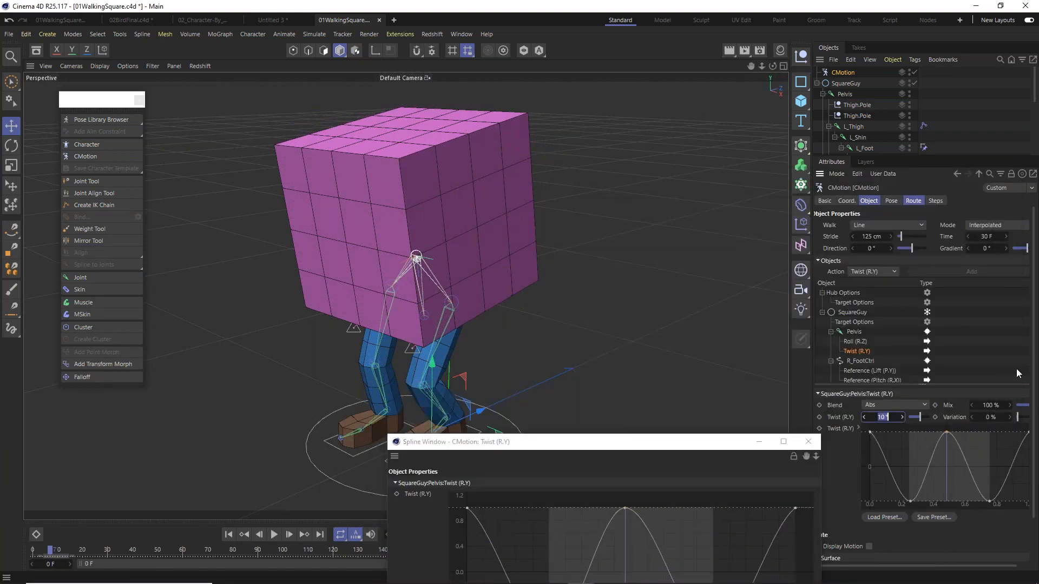
text(5)
key(Return)
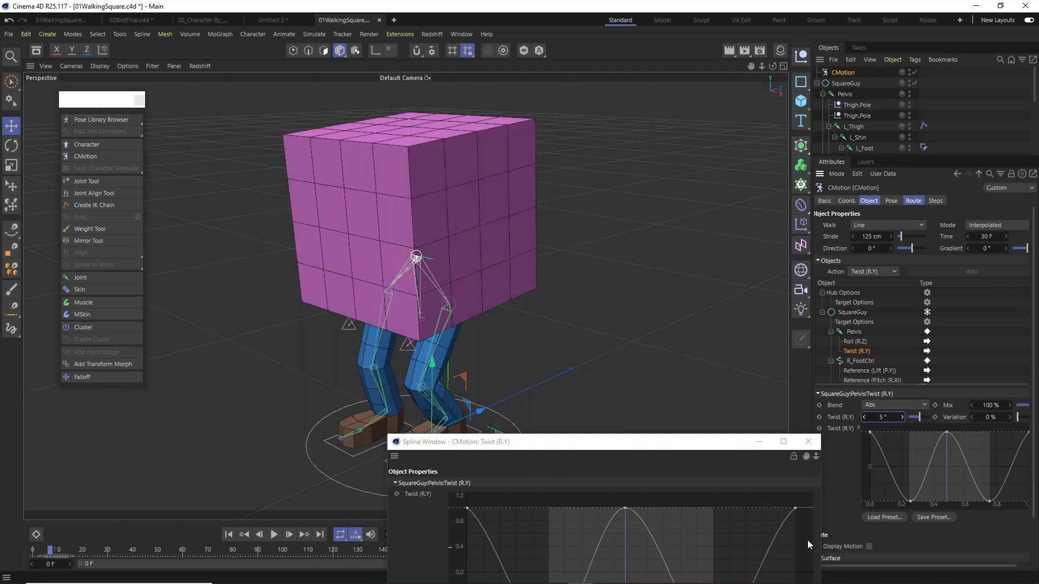
double_click(884, 418)
text(4)
key(Return)
Close the Twist curve window and play the walk from near the start of the timeline.
drag(633, 446, 663, 182)
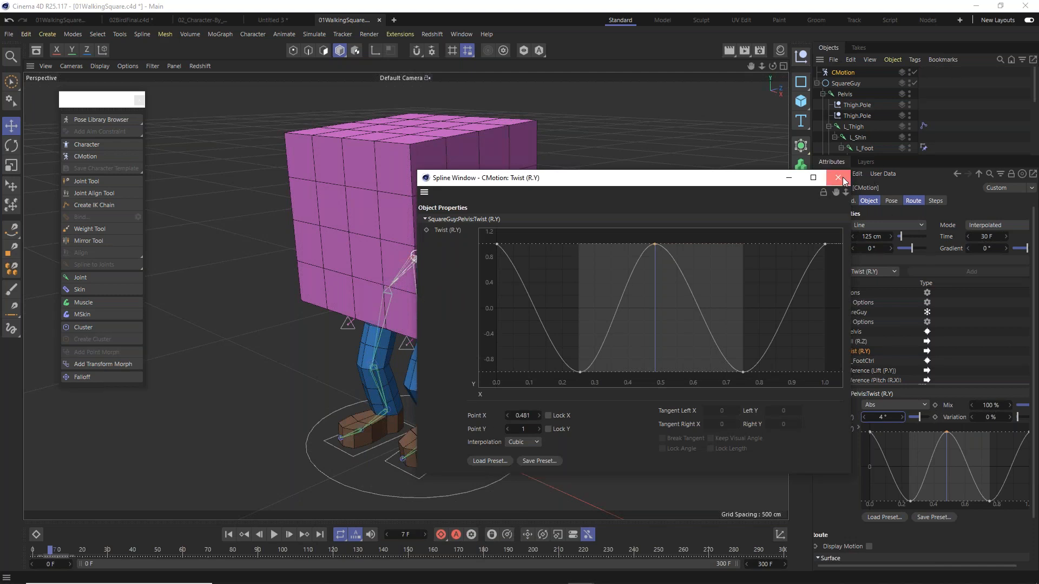
click(838, 177)
click(43, 551)
click(274, 535)
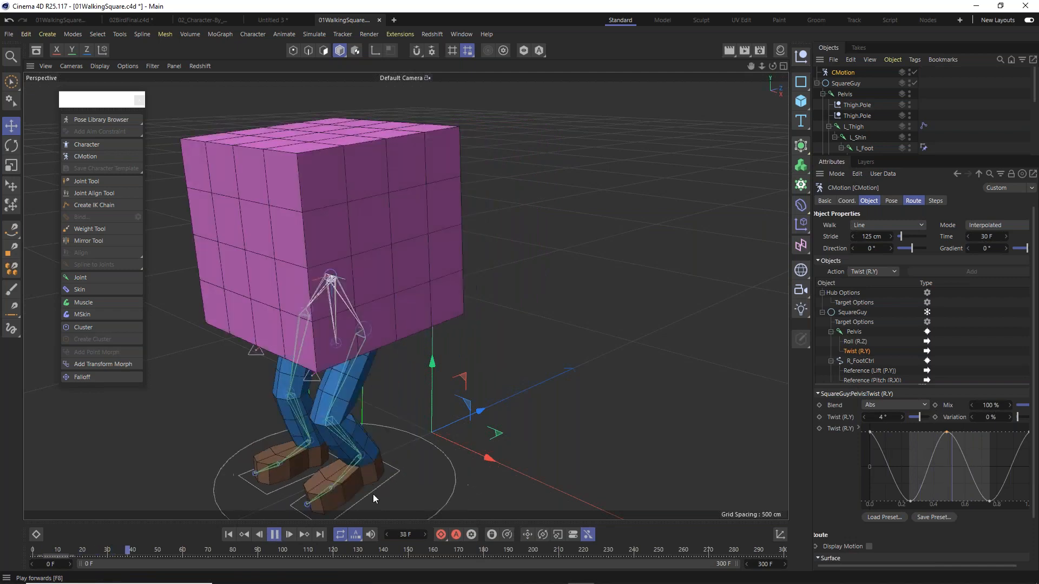
Set the Pelvis Twist (R.Y) to 2°.
double_click(886, 417)
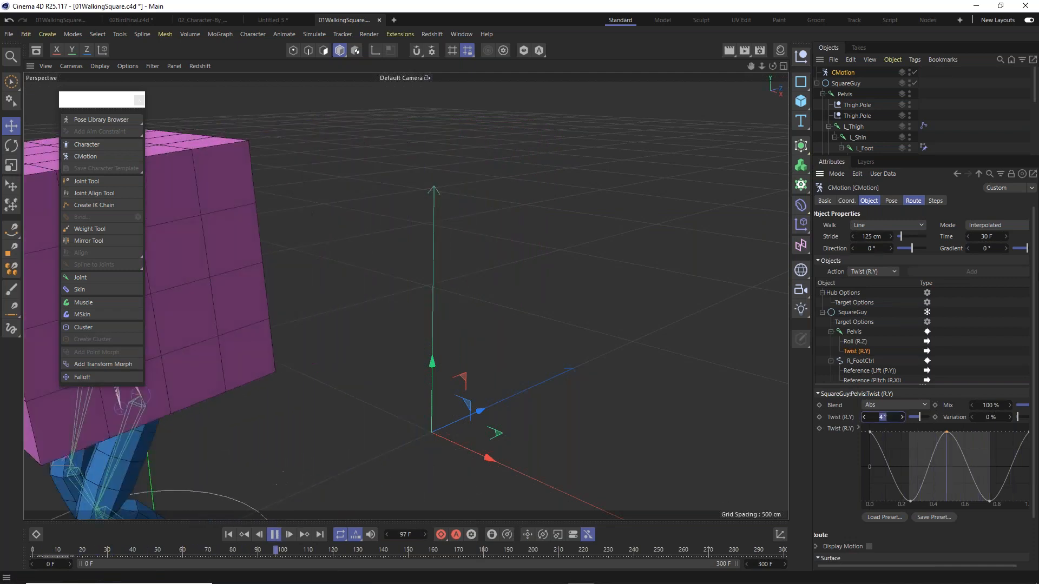
text(2)
key(Return)
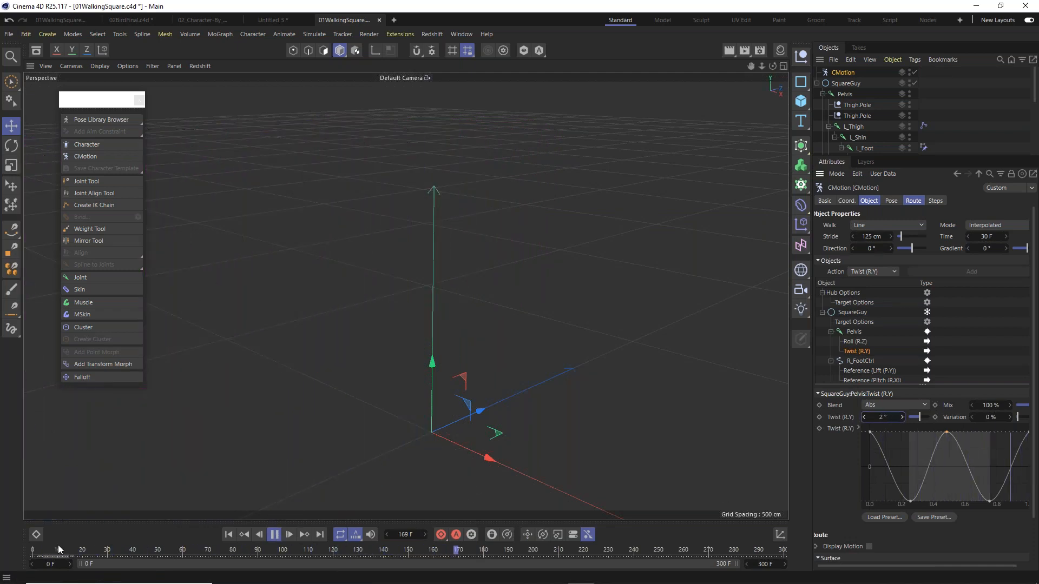
Replay the walk from the start with the whole character in view, then stop and return to frame 0.
click(38, 553)
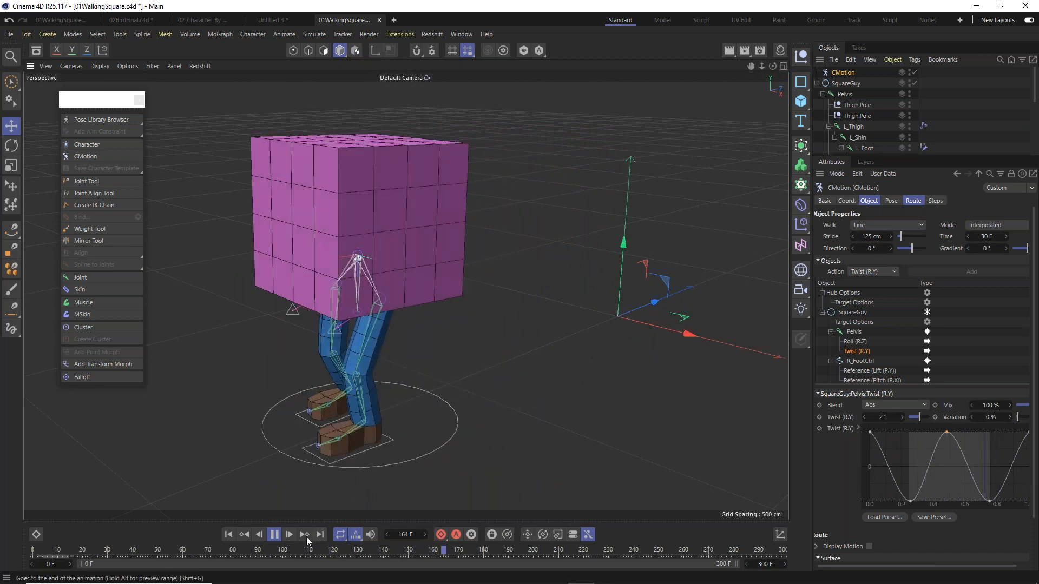
click(275, 535)
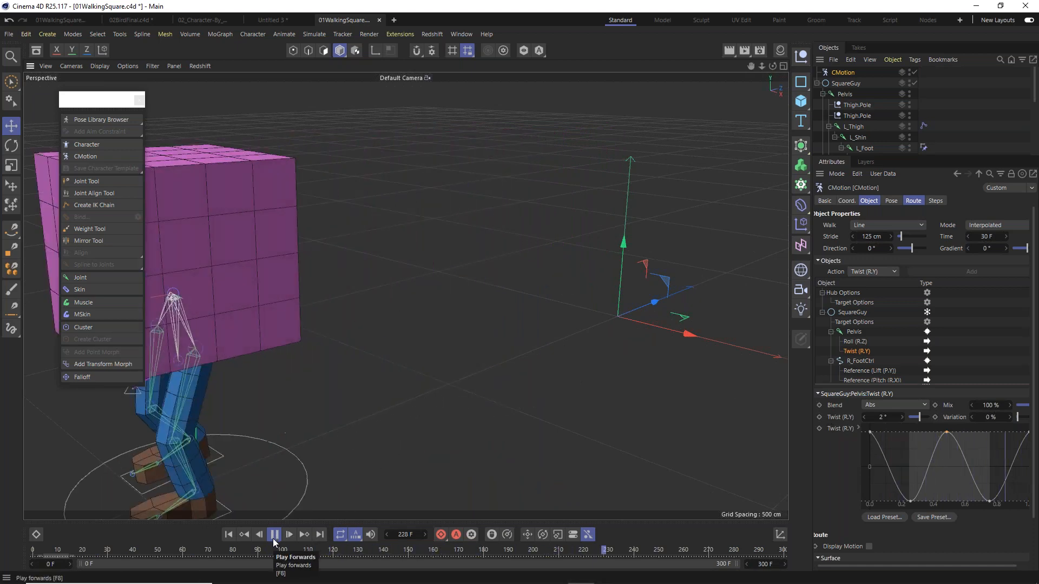
alt+middle_drag(383, 428, 464, 388)
click(92, 550)
drag(91, 550, 33, 550)
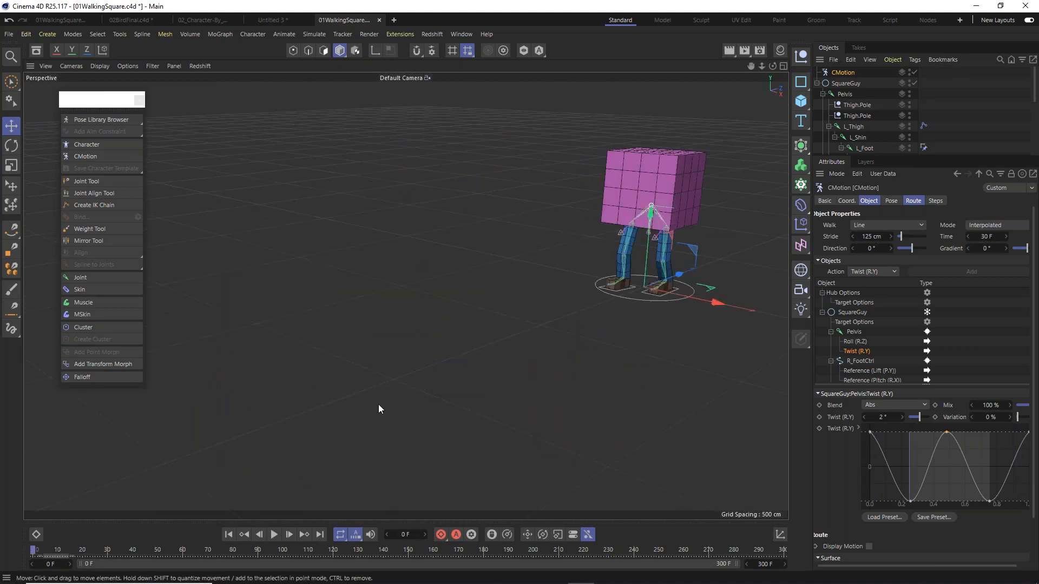
Draw a winding four-point Bezier spline with the Spline Pen in the Top view, starting just in front of the character.
key(F2)
scroll(502, 334, down, 5)
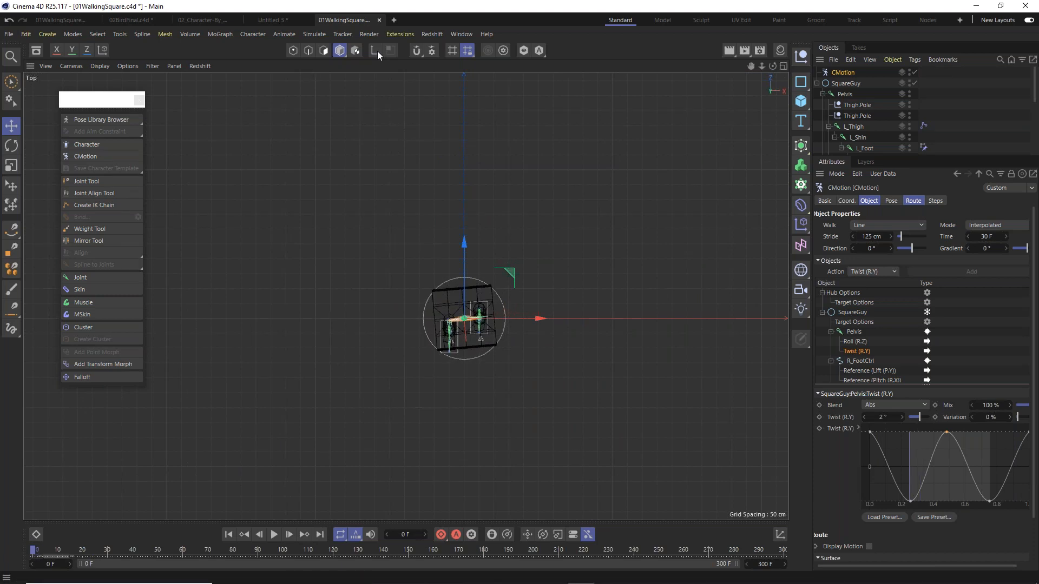
click(10, 230)
alt+middle_drag(408, 339, 398, 217)
drag(394, 209, 394, 248)
drag(481, 314, 482, 357)
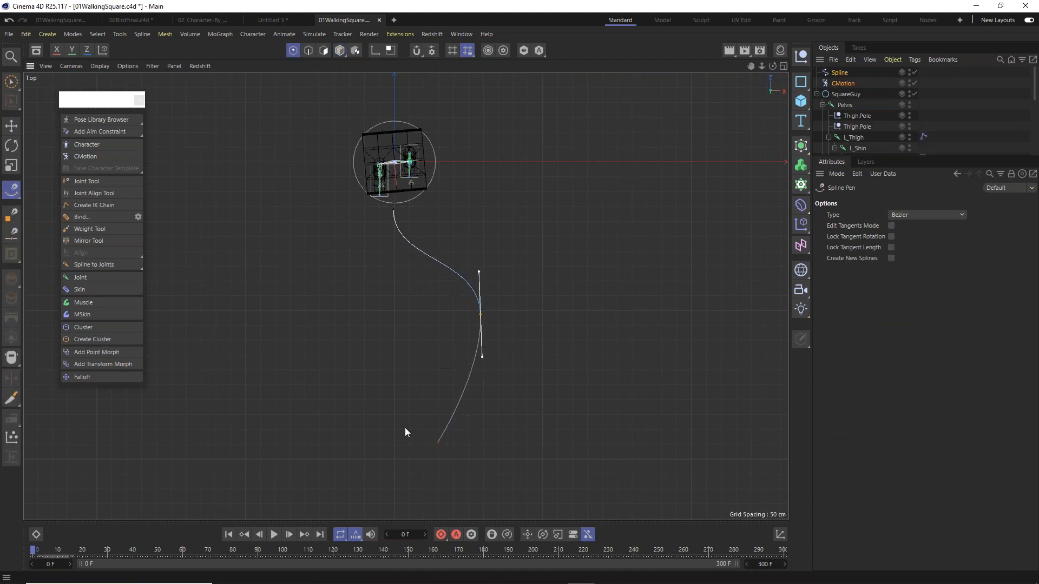
drag(393, 412, 391, 461)
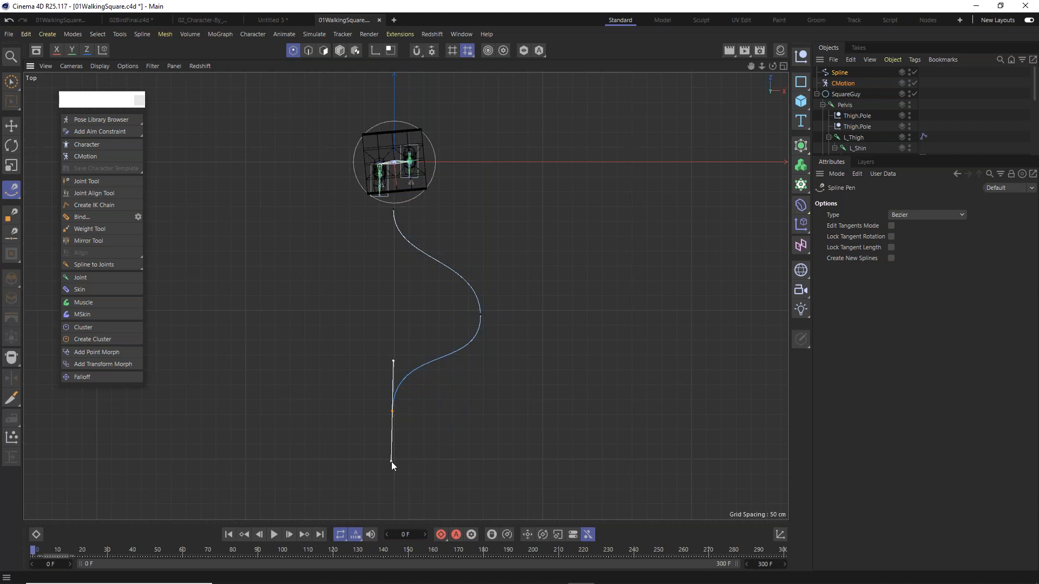
drag(483, 506, 483, 544)
Move the spline's end point and its third point slightly farther from the character to stretch the last bends.
alt+middle_drag(508, 457, 529, 332)
click(13, 127)
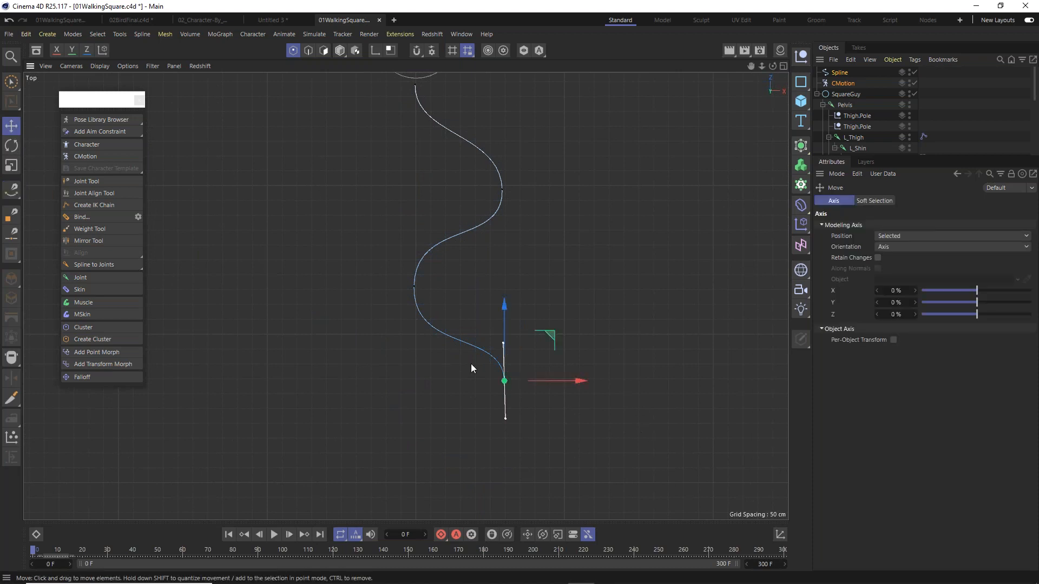
drag(503, 313, 503, 335)
click(415, 287)
drag(417, 206, 420, 215)
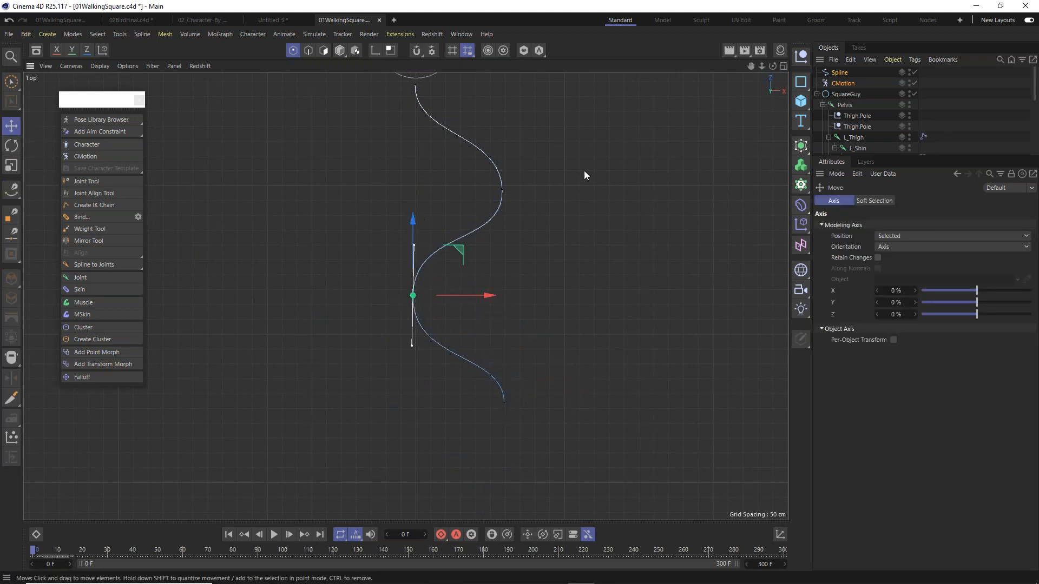
click(502, 190)
In the Perspective view, set the CMotion object's Walk mode to Path and assign the drawn Spline as its path.
key(F1)
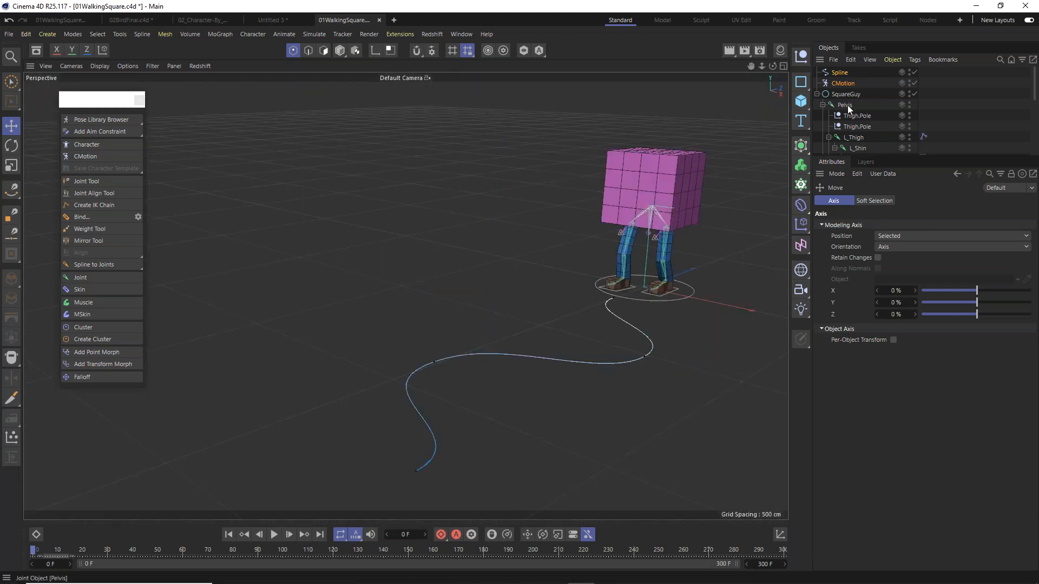
click(849, 84)
click(889, 225)
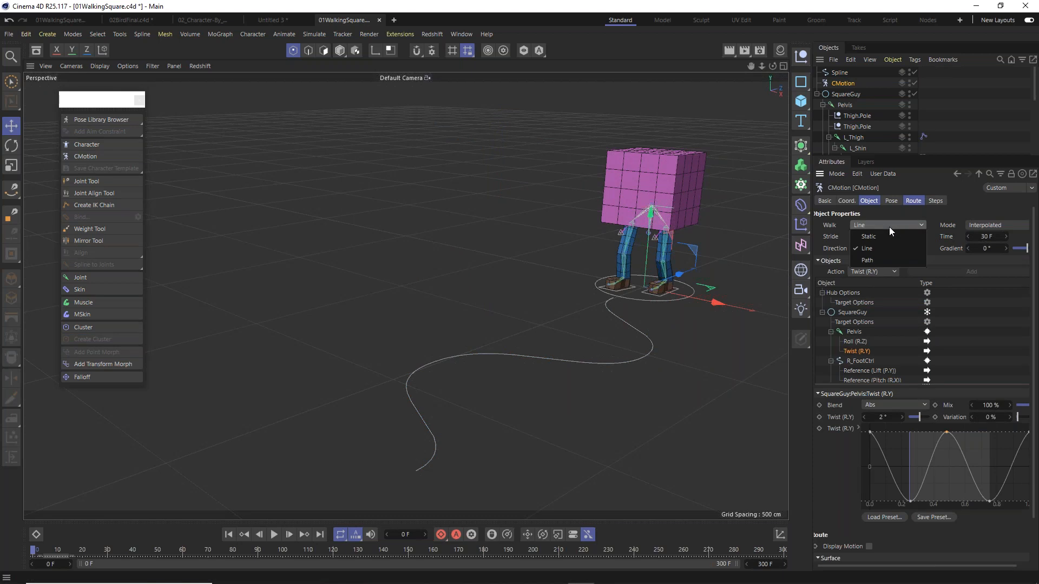
click(893, 265)
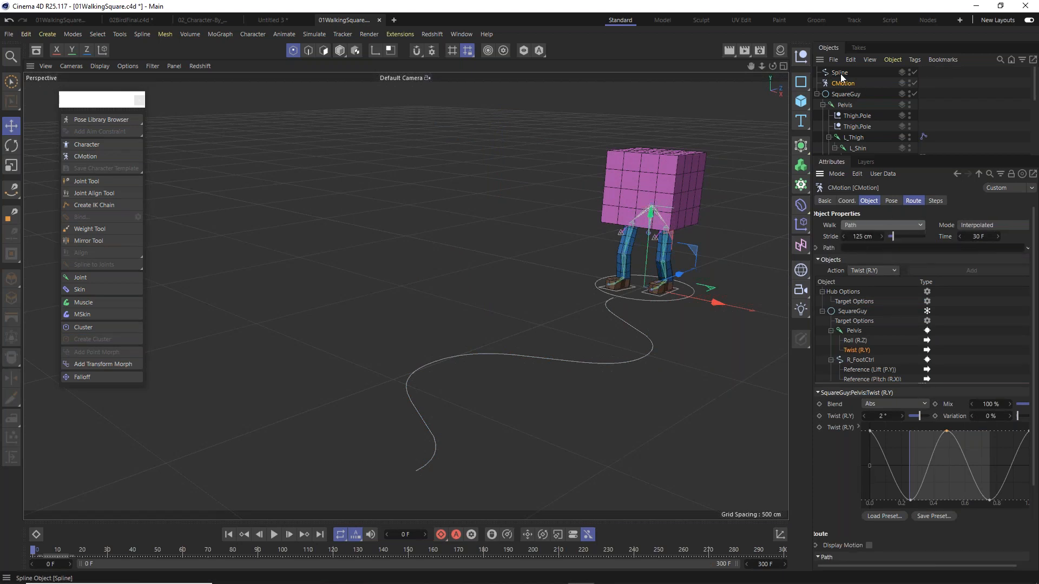
drag(858, 248, 866, 249)
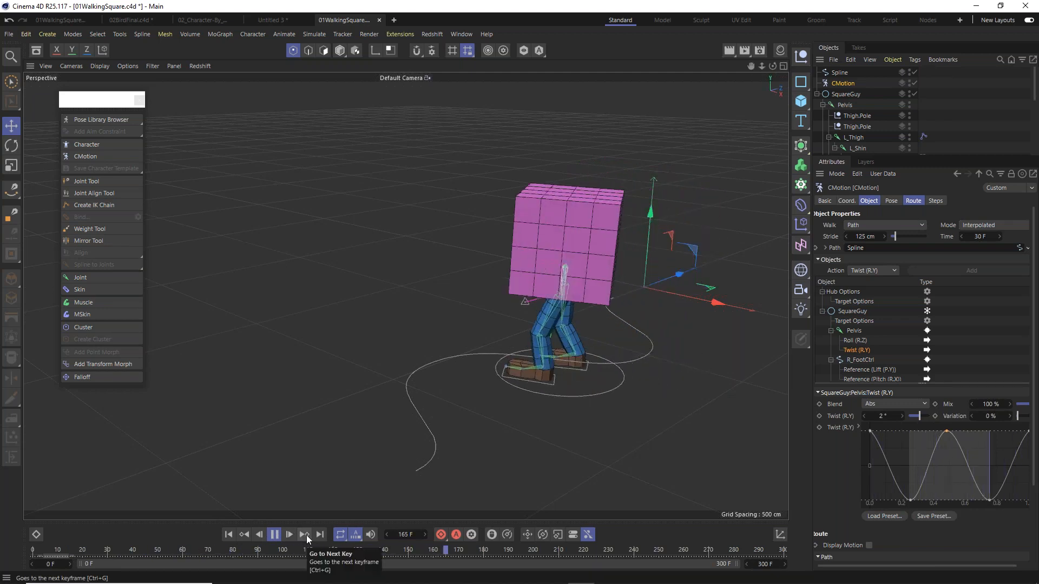
Stop the path walk playback and return to frame 0 with the character and whole spline in view.
click(278, 537)
click(33, 548)
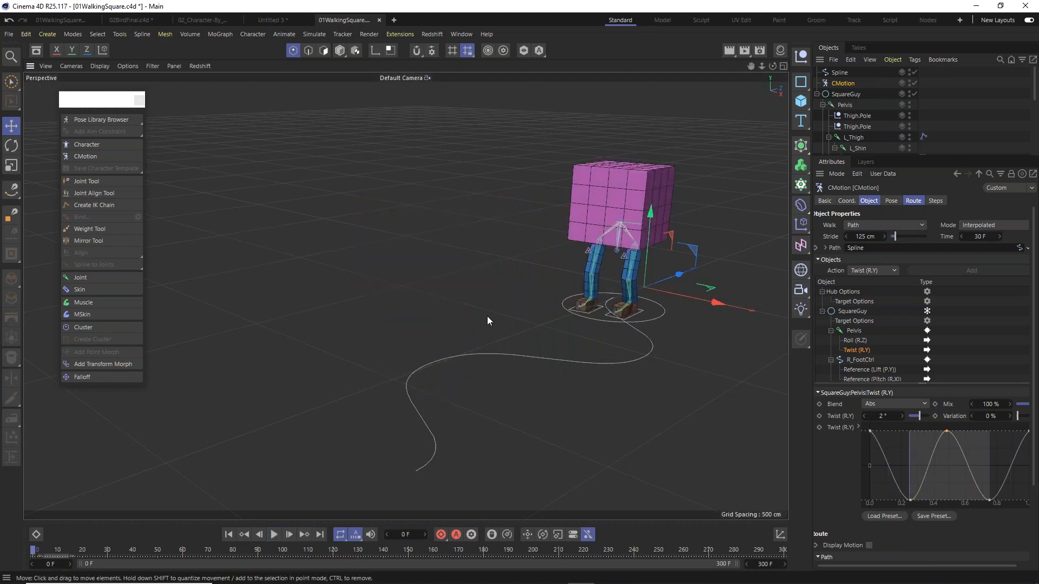
scroll(487, 316, down, 3)
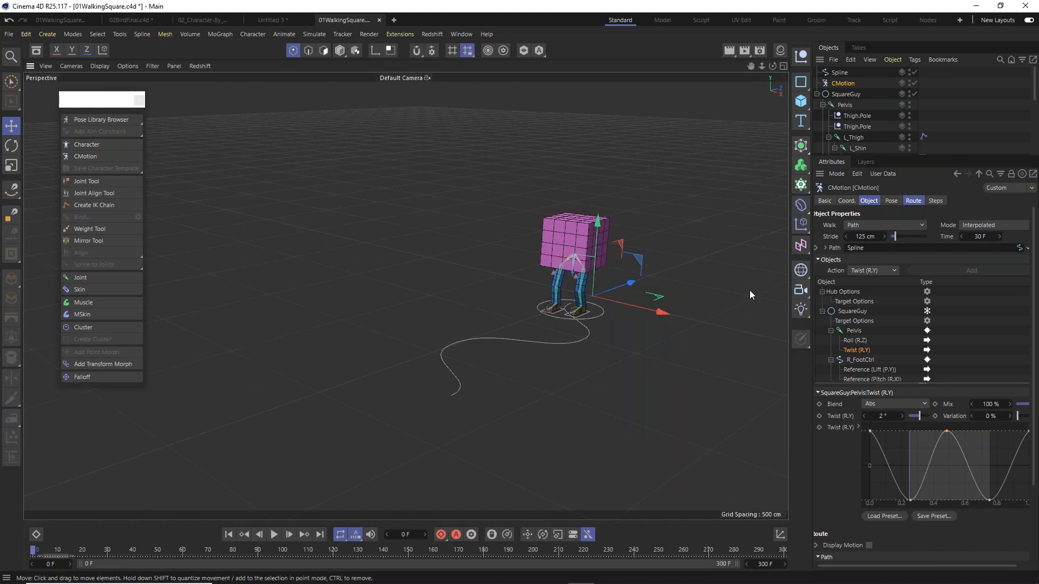
Set the CMotion object's walk type to Line and hide the path spline.
click(894, 222)
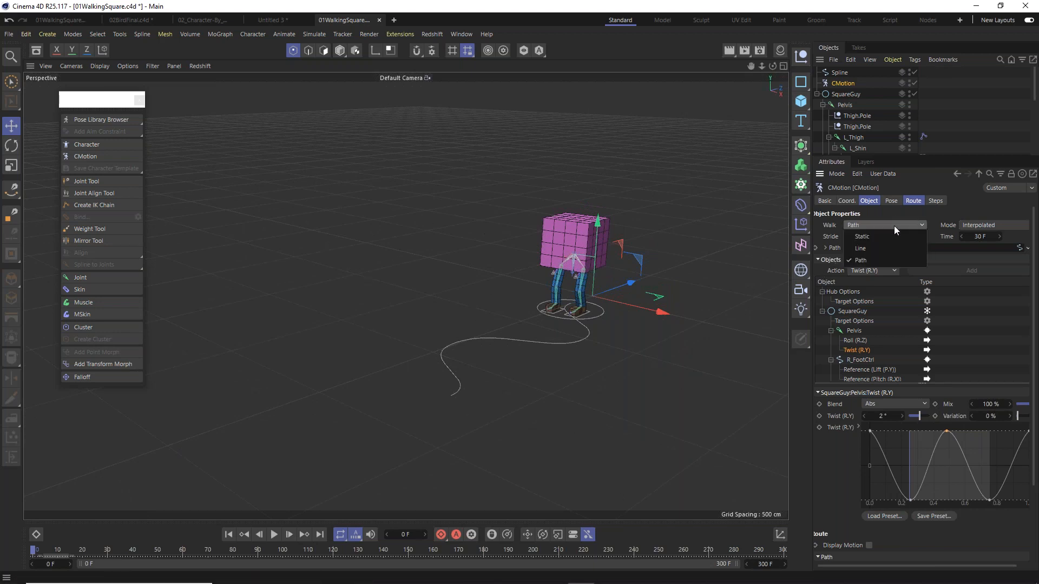
click(896, 248)
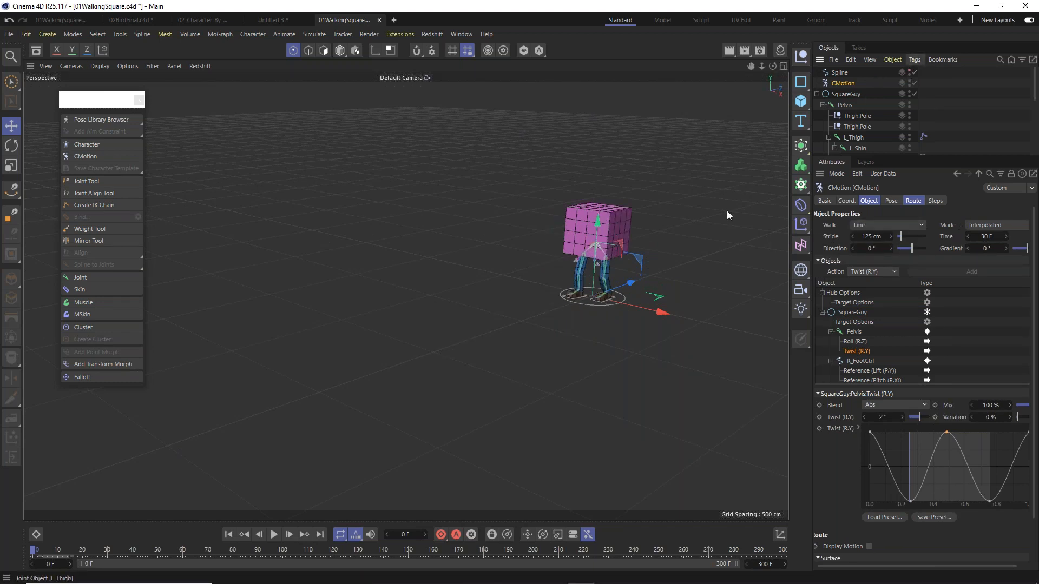
key(super)
text(a)
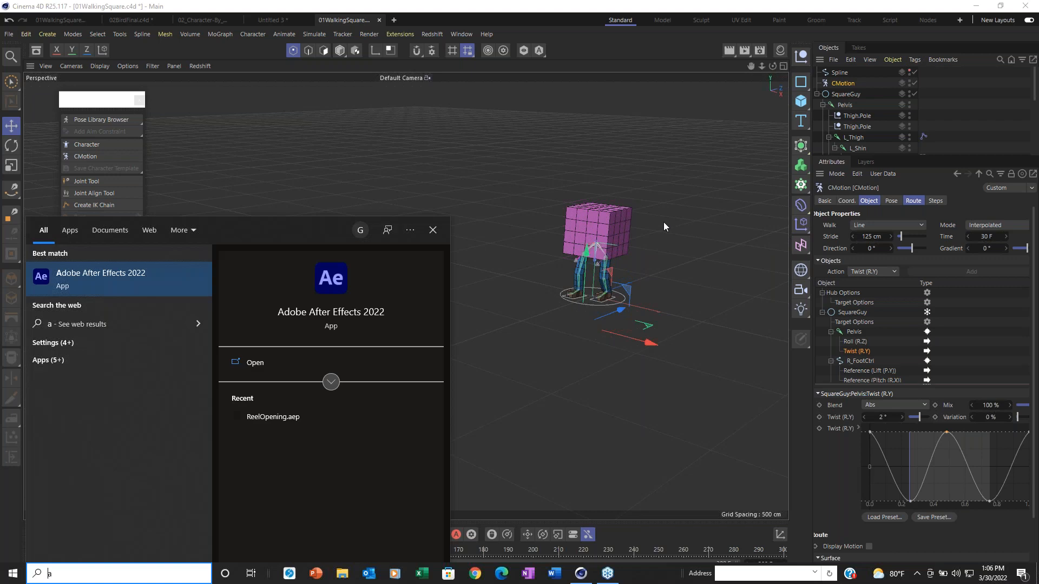
click(649, 170)
Add a Landscape object and move it about 679 cm along negative Z, in front of the character.
alt+drag(651, 203, 563, 319)
click(836, 75)
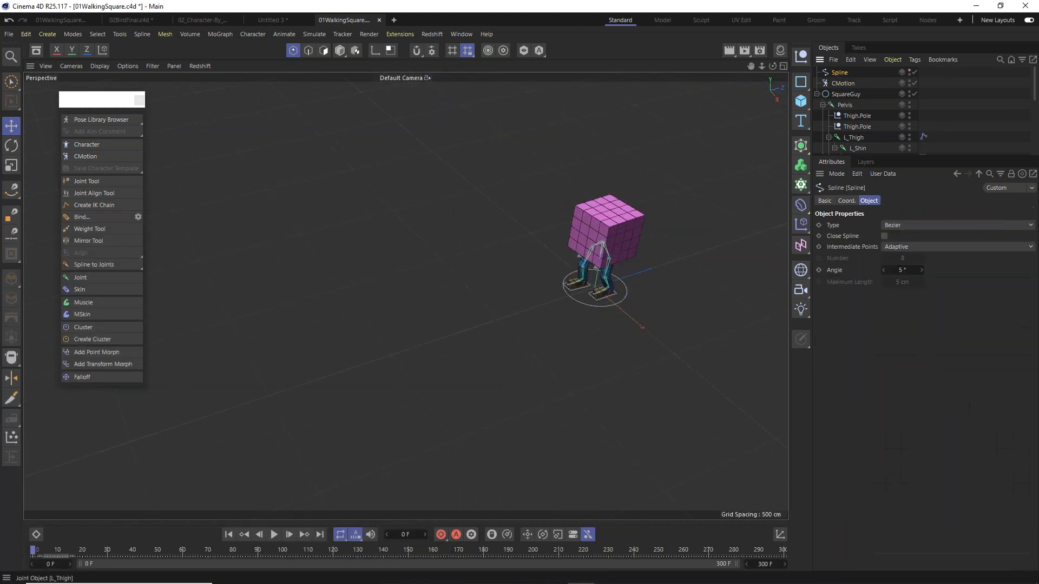
click(803, 103)
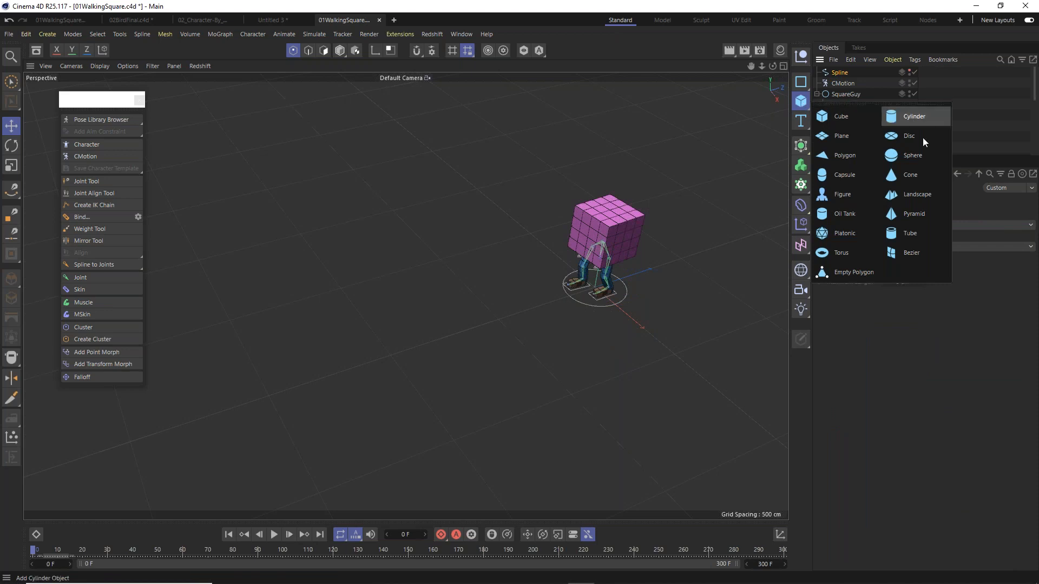
click(940, 200)
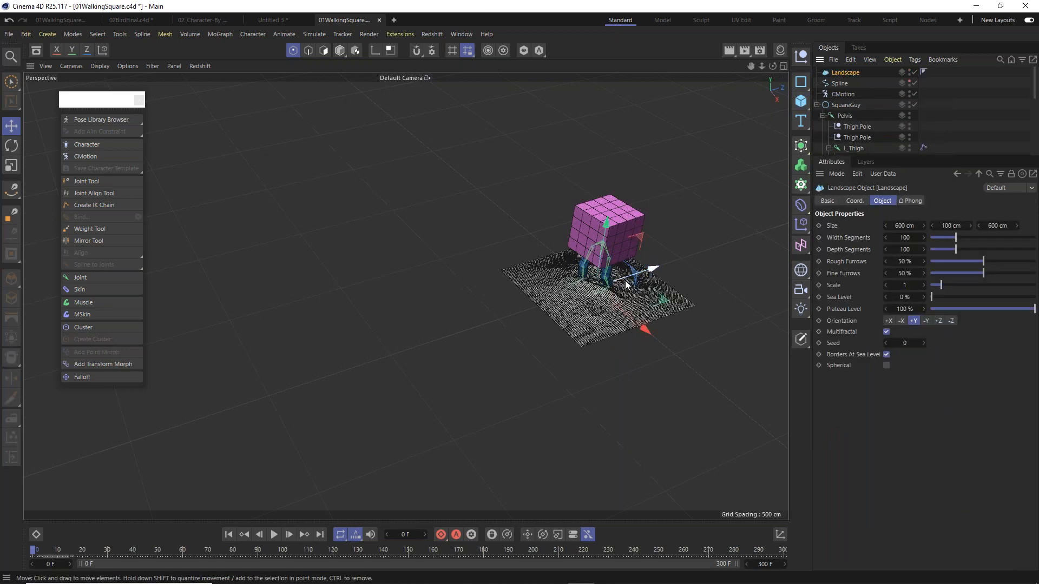
drag(660, 267, 539, 339)
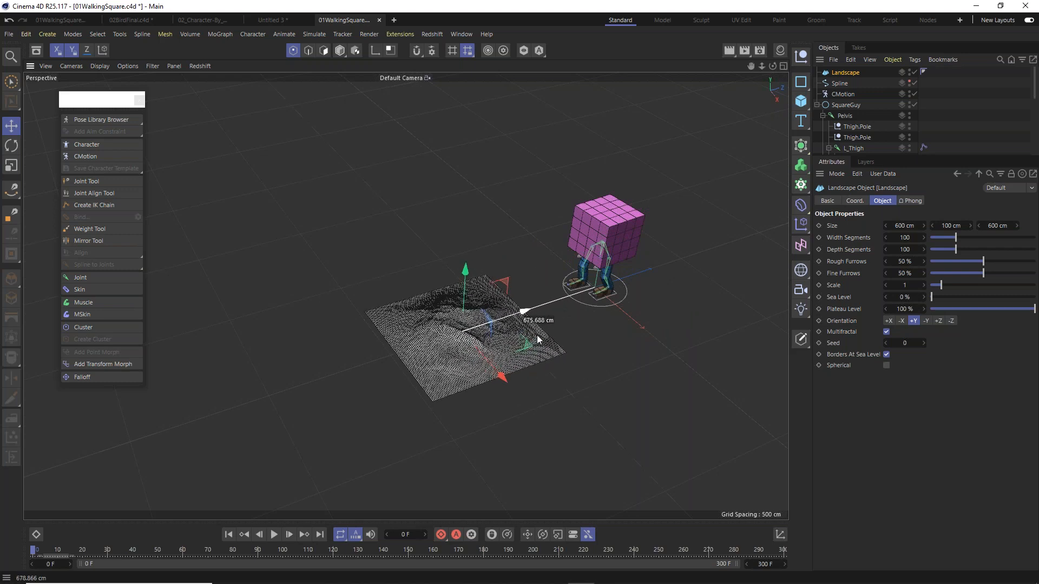
Scale the landscape to about 1482 x 247 x 1482 cm and shift it further away from the character along Z.
click(11, 165)
drag(541, 390, 517, 324)
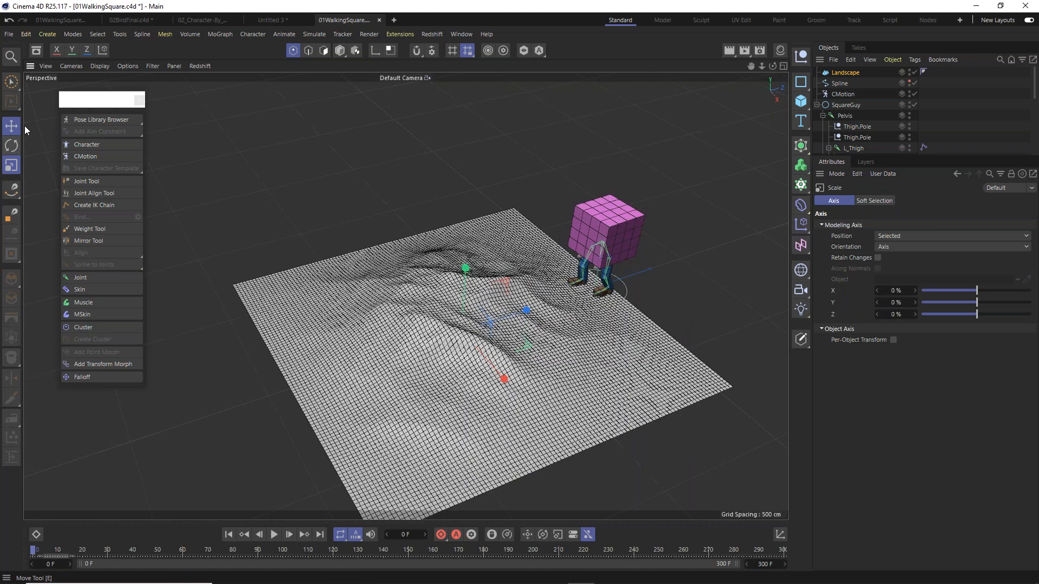
drag(524, 313, 480, 326)
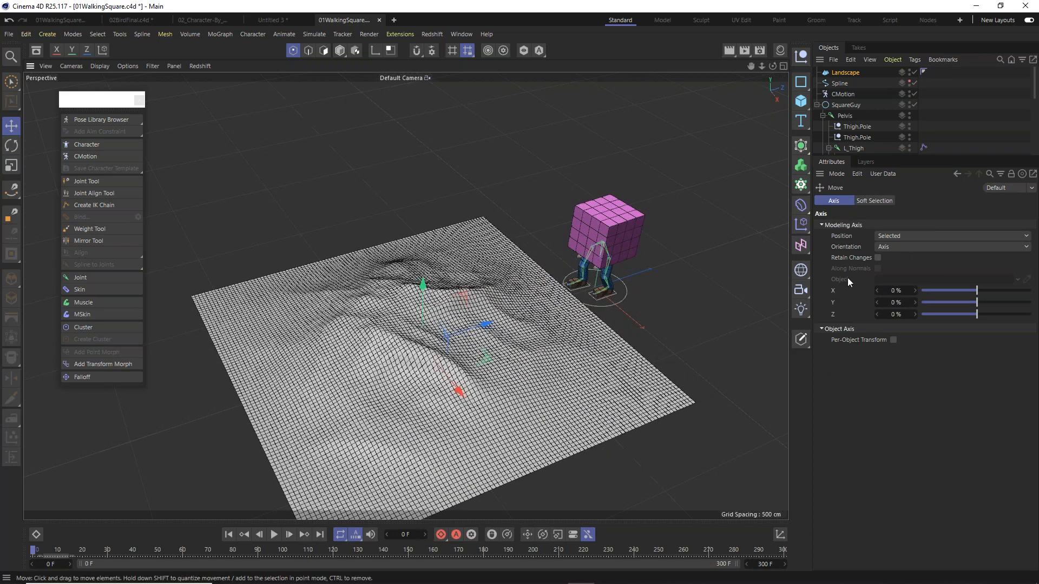
Set the landscape's width segments and depth segments to 50 each.
click(849, 73)
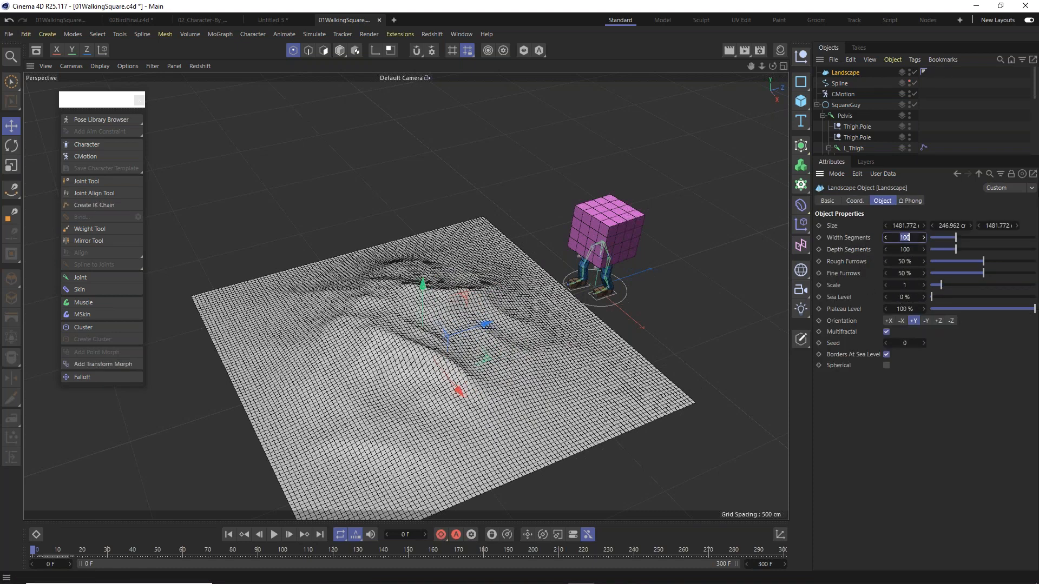
text(50)
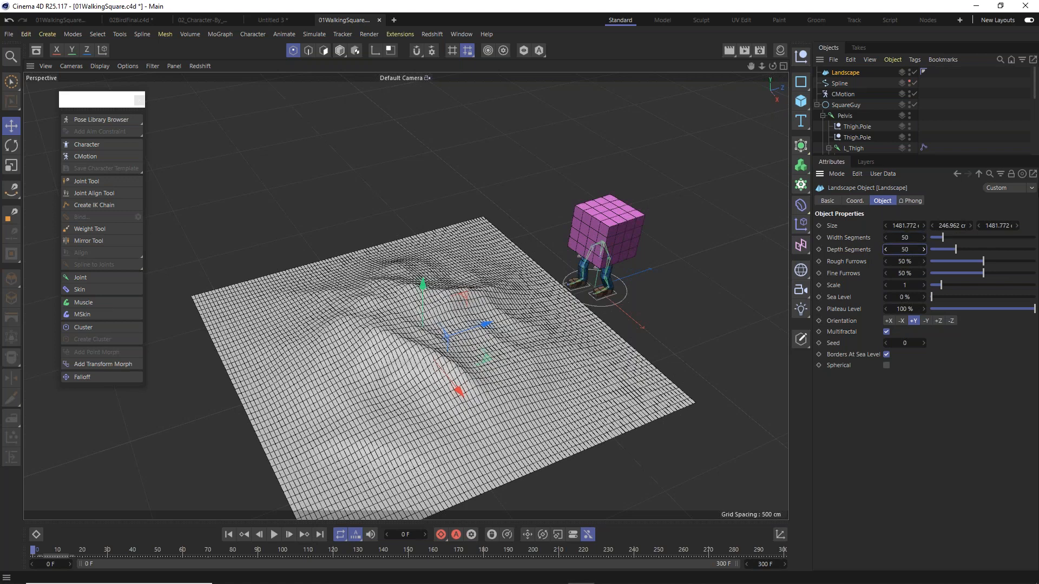
key(Return)
alt+drag(493, 324, 609, 229)
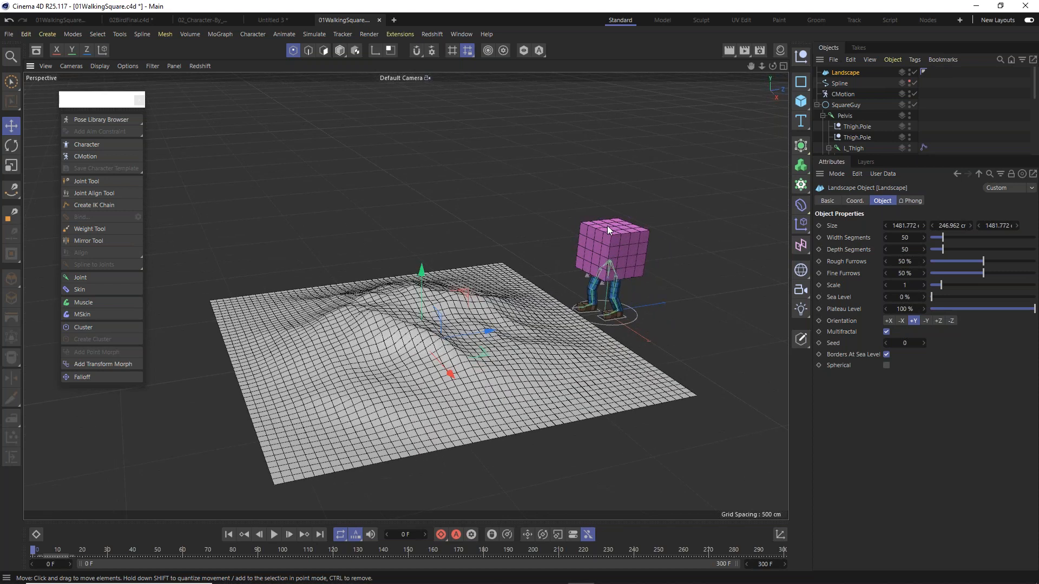
Assign the Landscape as the surface of the CMotion route and play the walk.
click(843, 95)
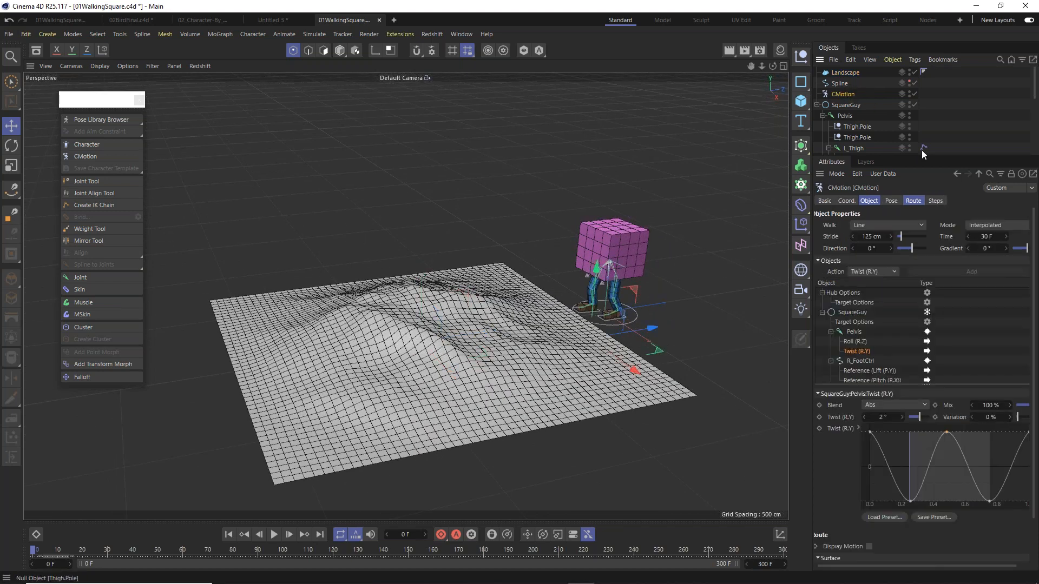
click(915, 201)
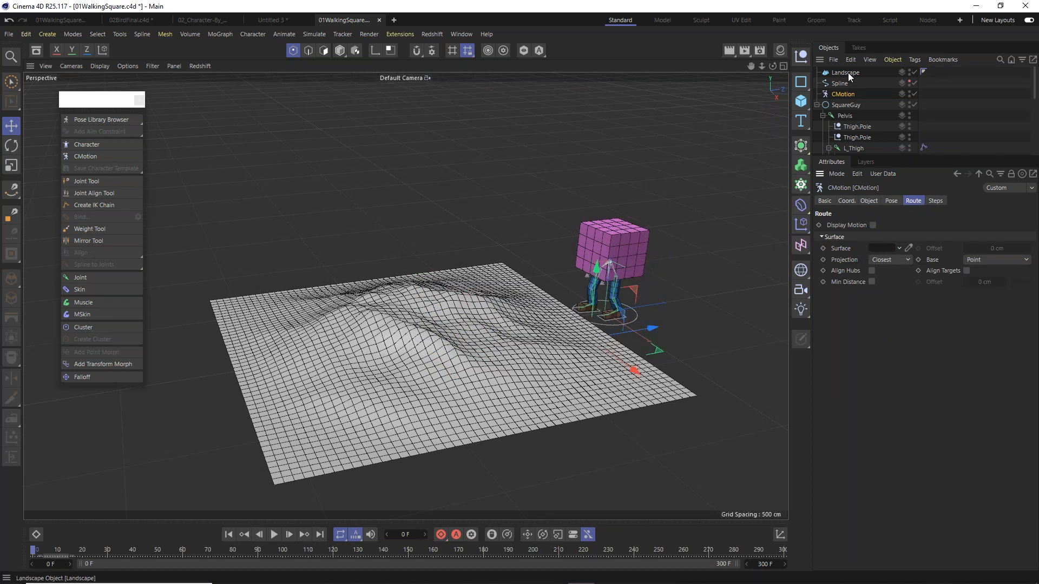
drag(849, 72, 882, 254)
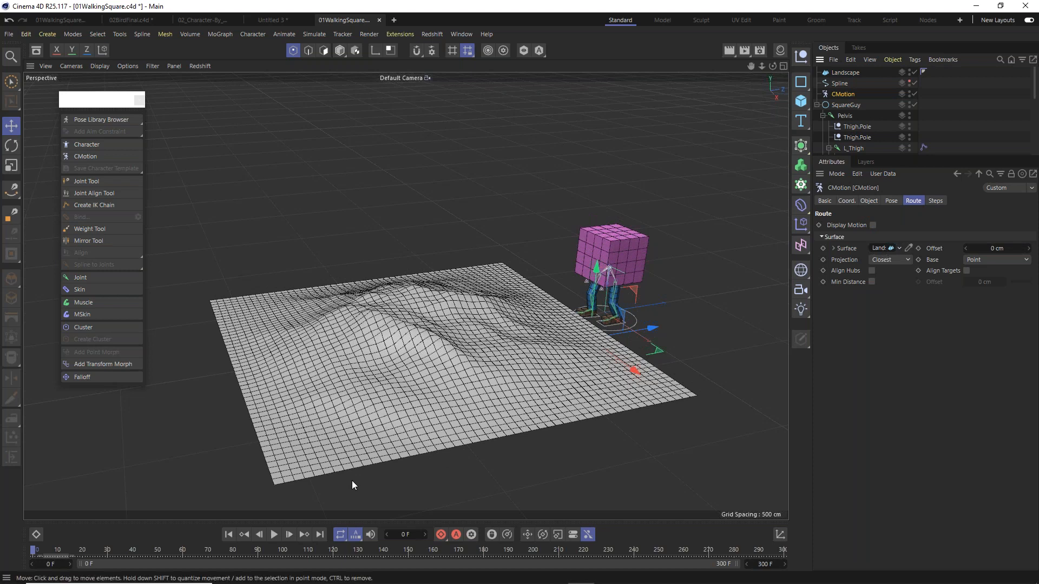
alt+drag(415, 443, 431, 435)
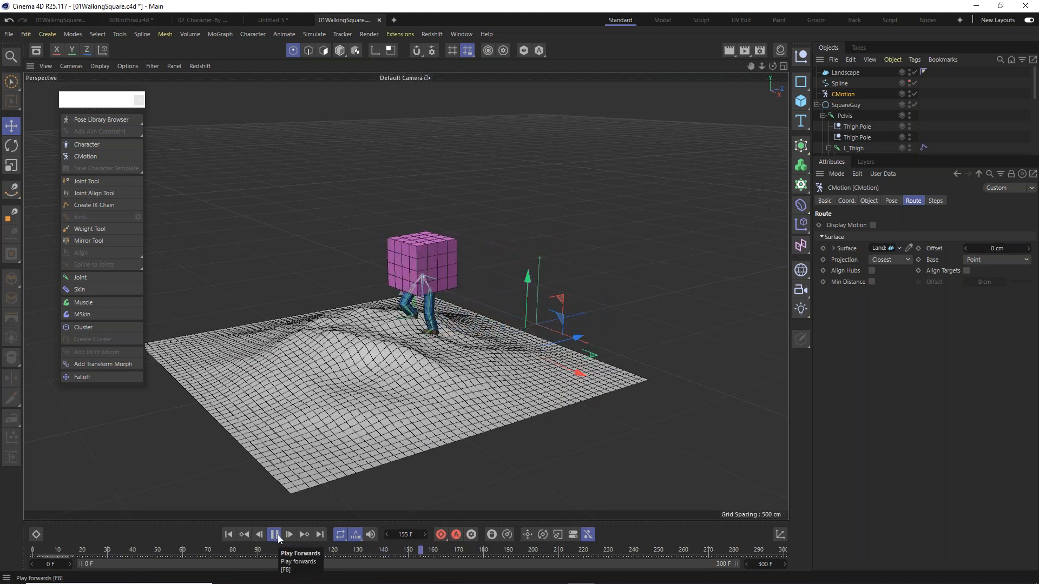
alt+drag(334, 455, 371, 470)
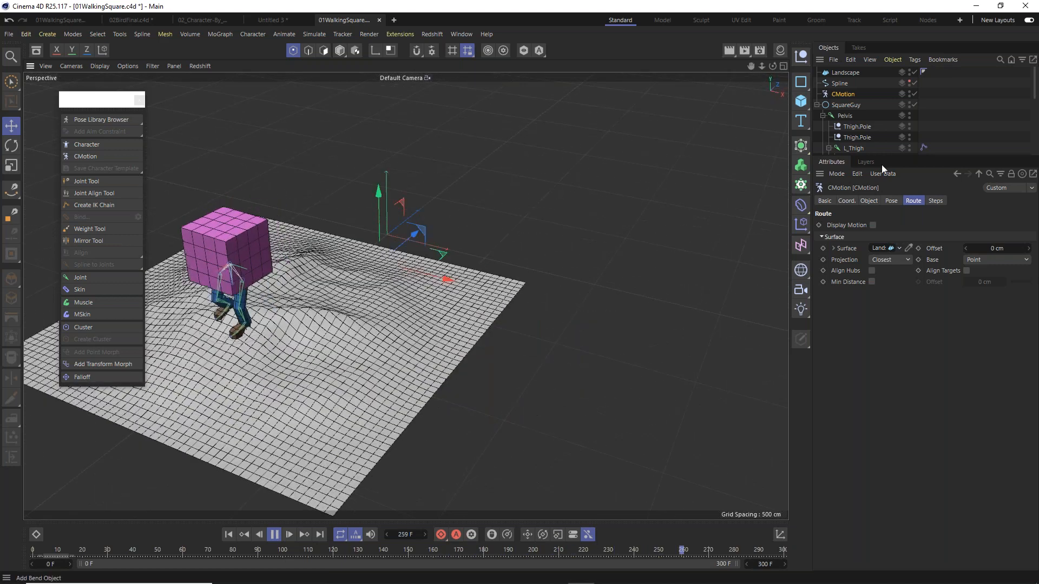
Shift the landscape slightly along X and scale it up so it extends under the character's whole walk.
click(845, 73)
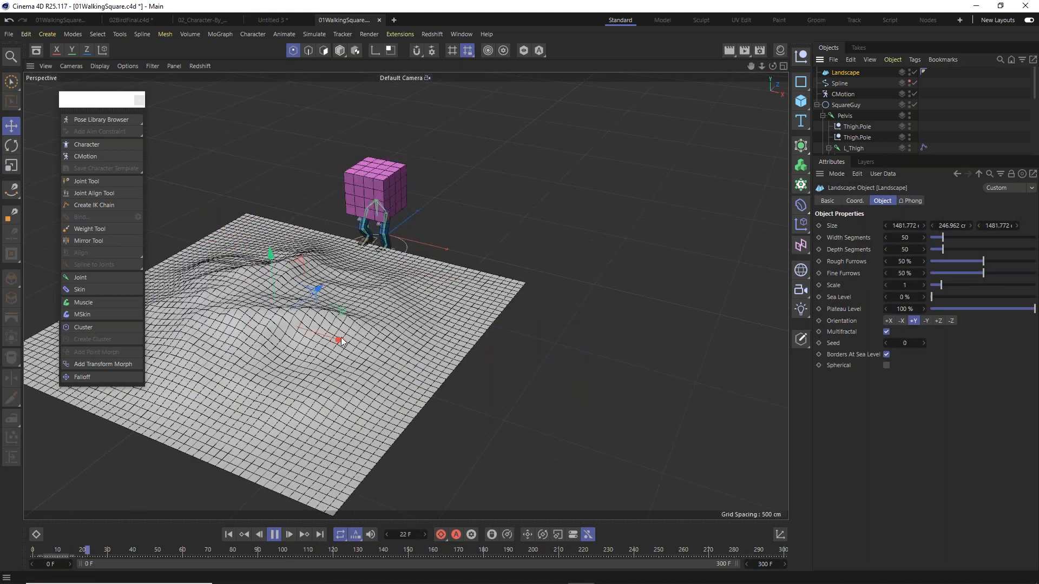
drag(346, 340, 387, 355)
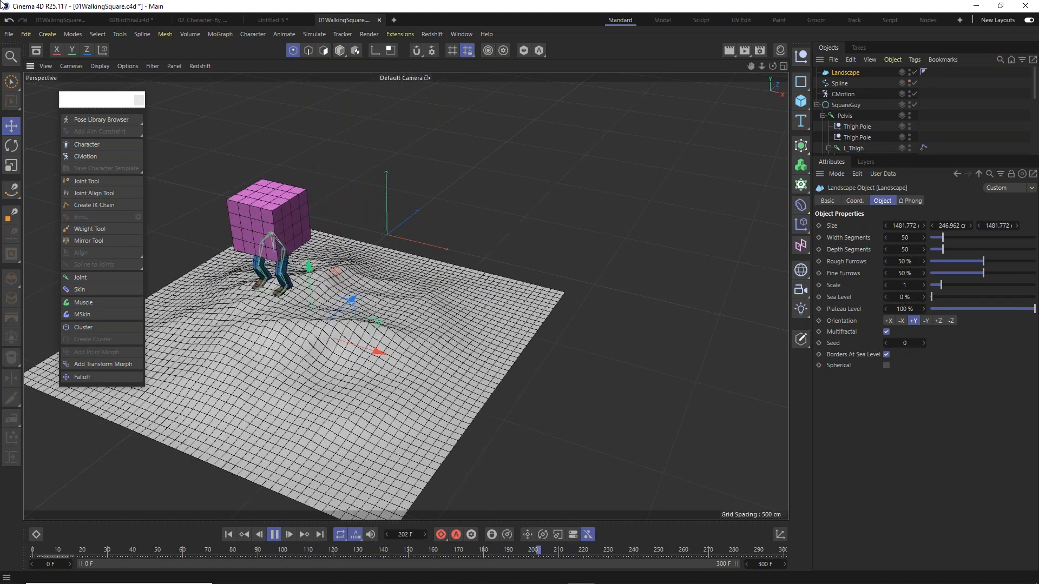
key(t)
drag(537, 360, 719, 403)
click(12, 126)
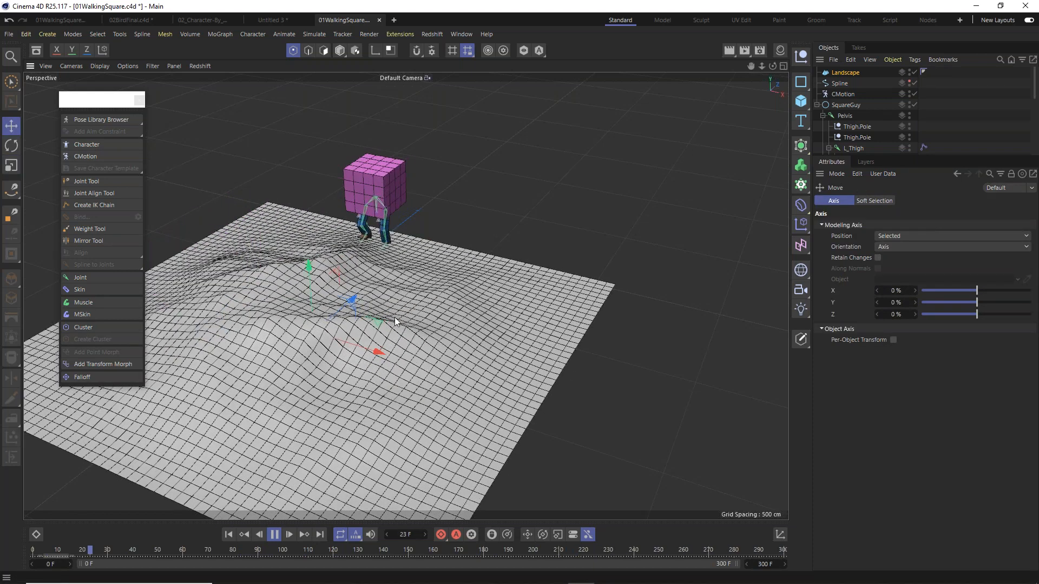
Examine the feet against the terrain during playback, stop it, and go to frame 73.
alt+drag(350, 298, 336, 329)
alt+drag(407, 299, 310, 258)
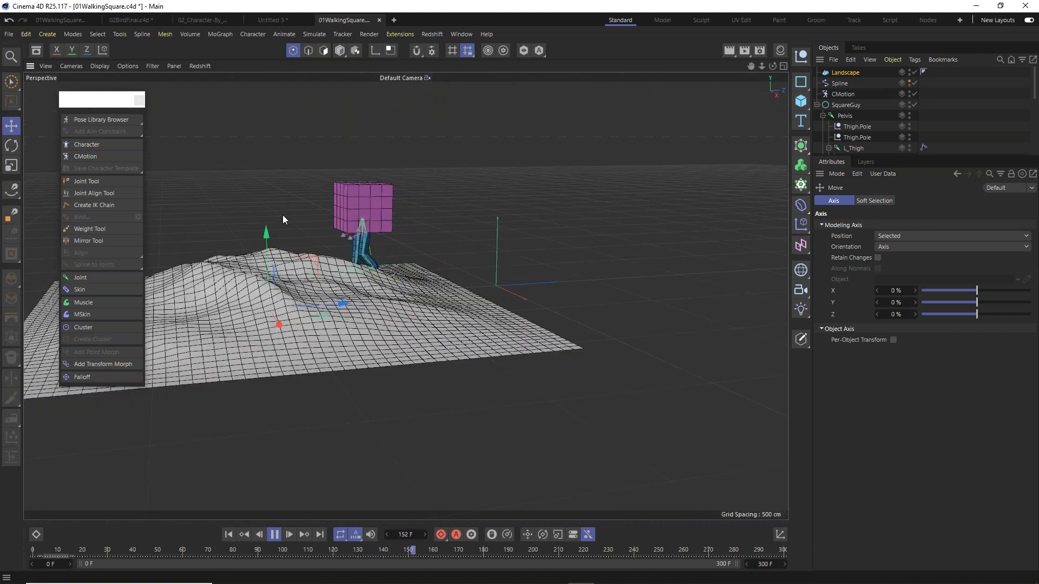
alt+right_drag(281, 215, 300, 258)
alt+drag(304, 278, 341, 299)
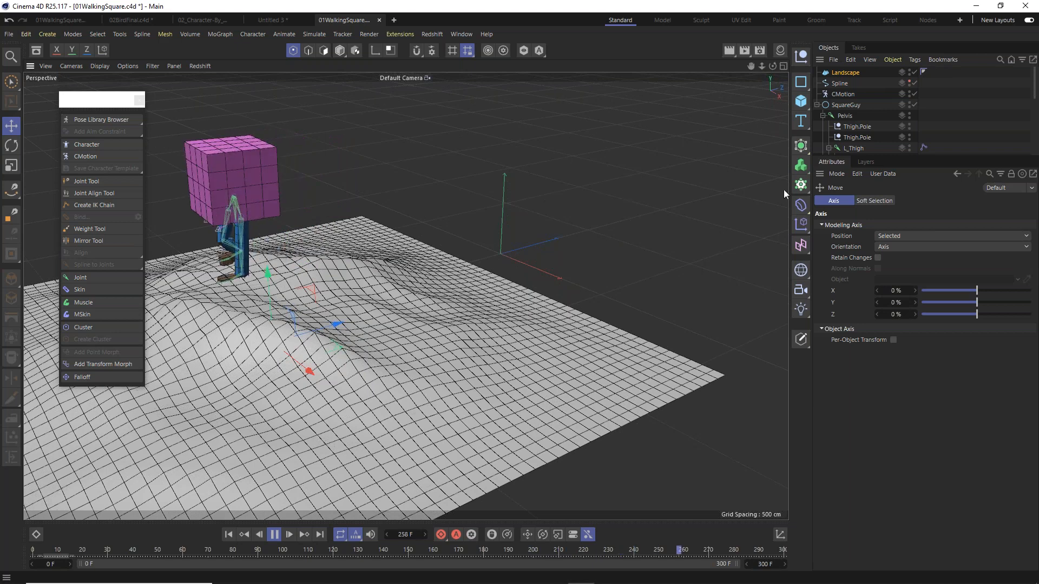
click(274, 535)
click(211, 550)
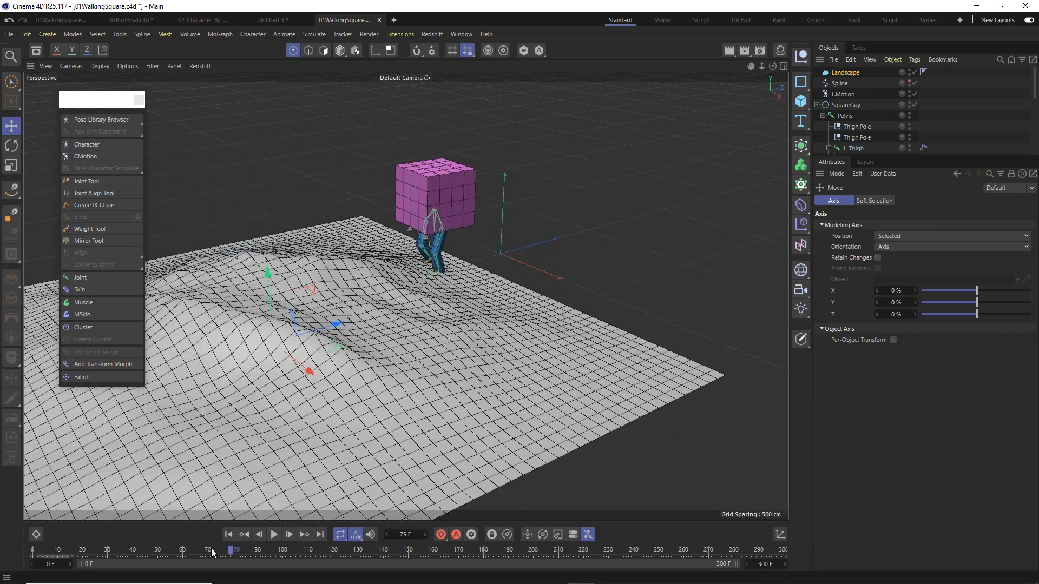
drag(219, 554, 218, 554)
Set the CMotion surface offset to 30 cm and play the walk from frame 73.
click(843, 94)
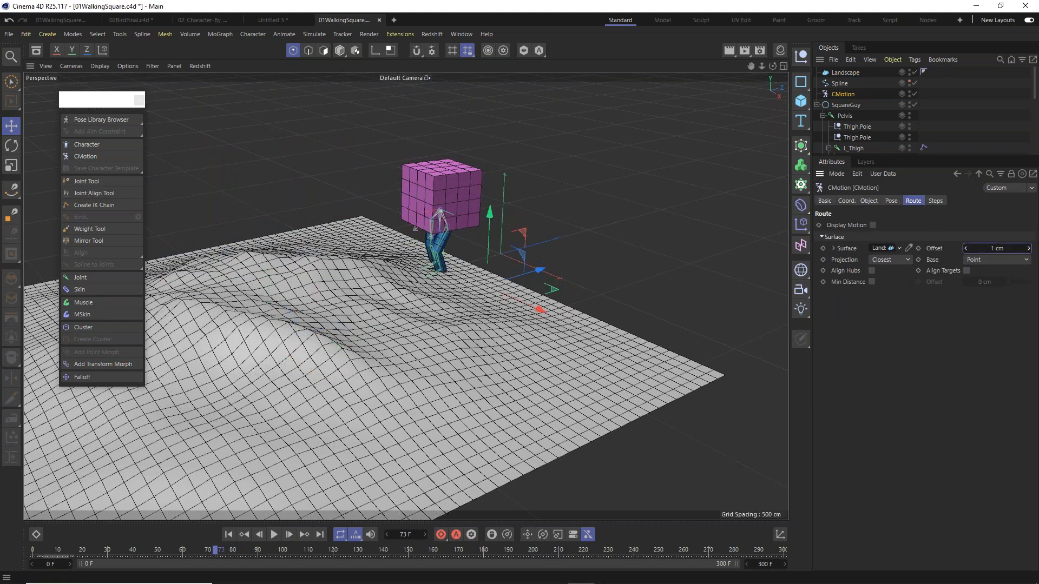
drag(997, 248, 1011, 249)
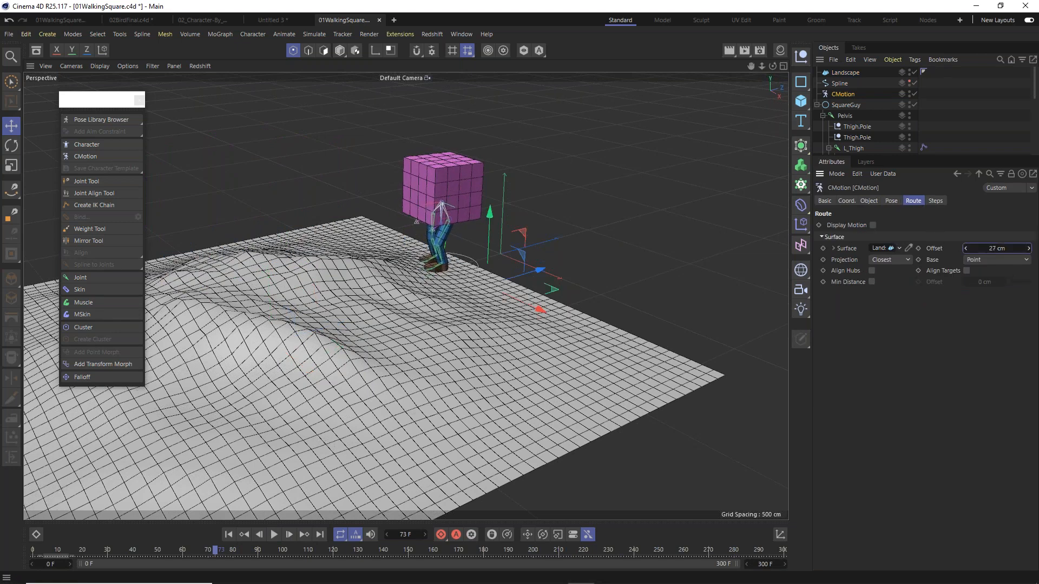
alt+drag(414, 290, 86, 483)
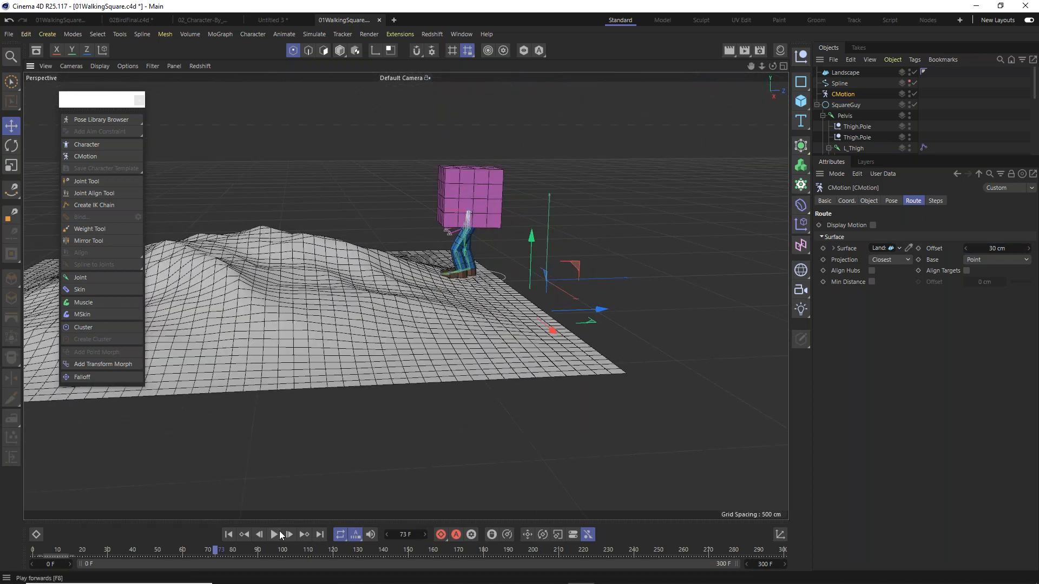
click(278, 533)
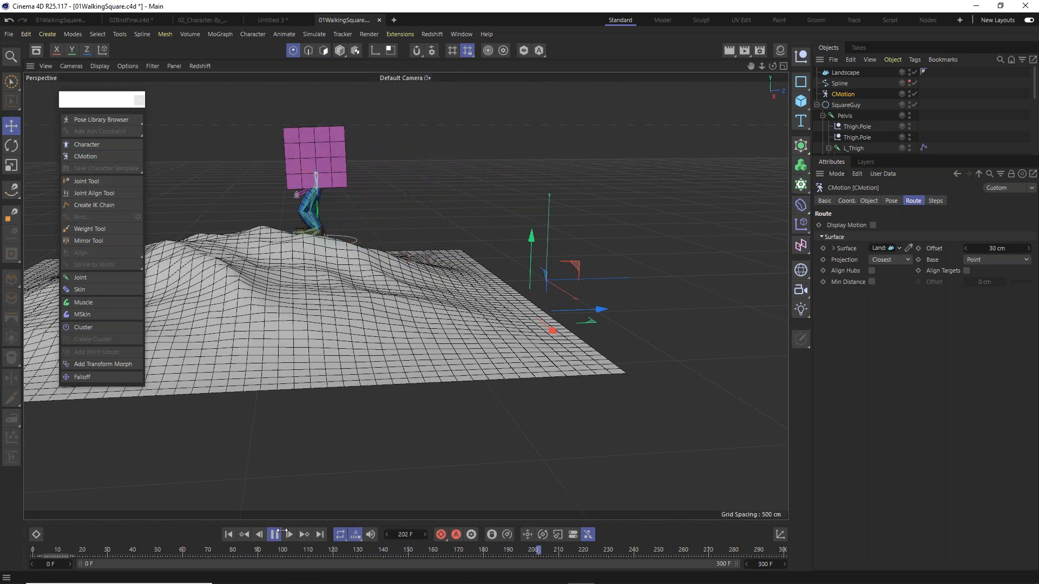
Set the CMotion surface offset to 40 cm and enable Align Targets for the route.
click(997, 248)
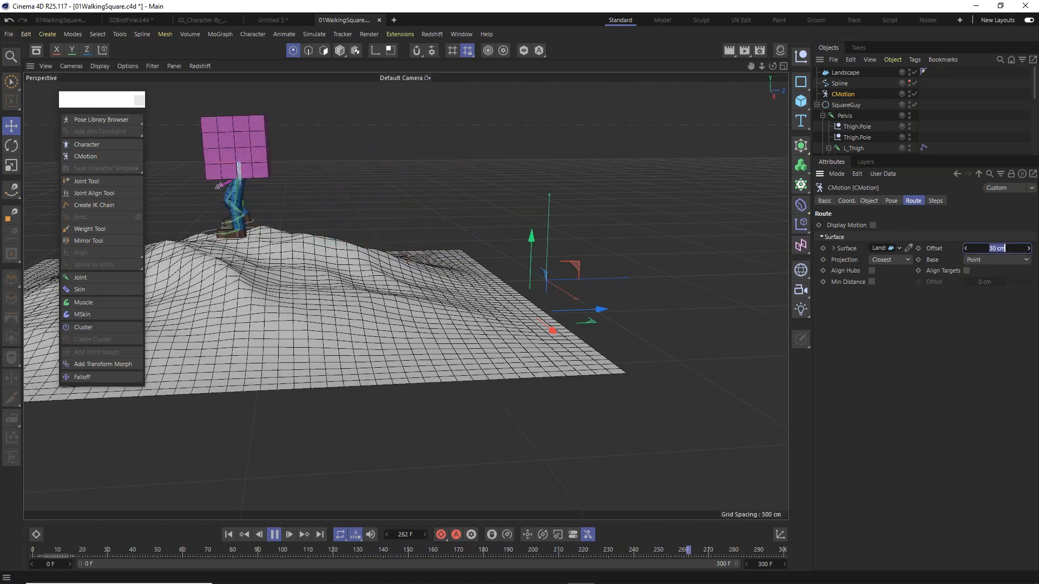
text(40)
key(Return)
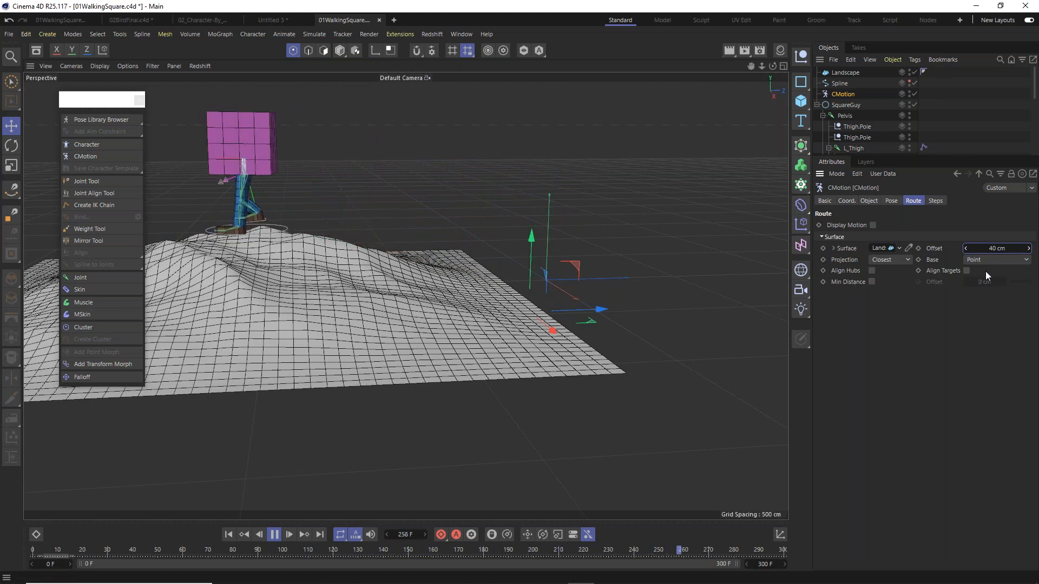
click(967, 270)
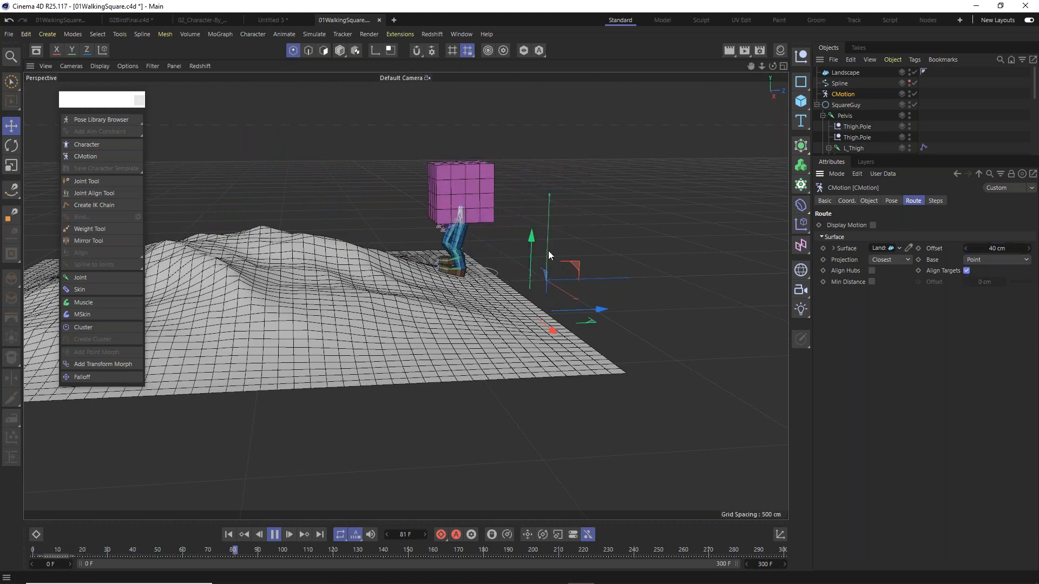
Lower the CMotion surface offset to 28 cm and check the feet on the terrain up close.
scroll(410, 283, up, 2)
scroll(382, 280, up, 2)
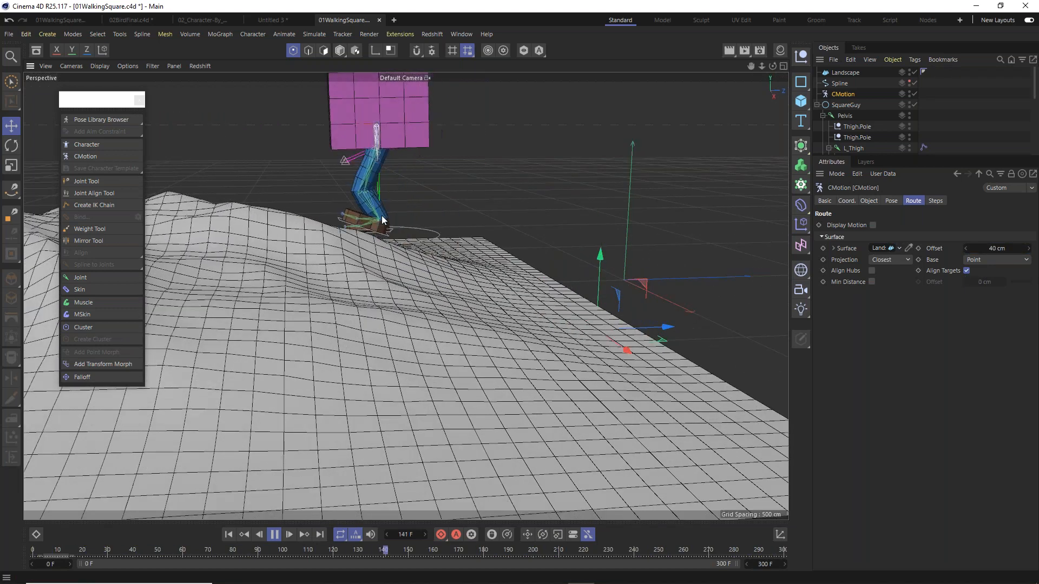
drag(1008, 248, 1003, 248)
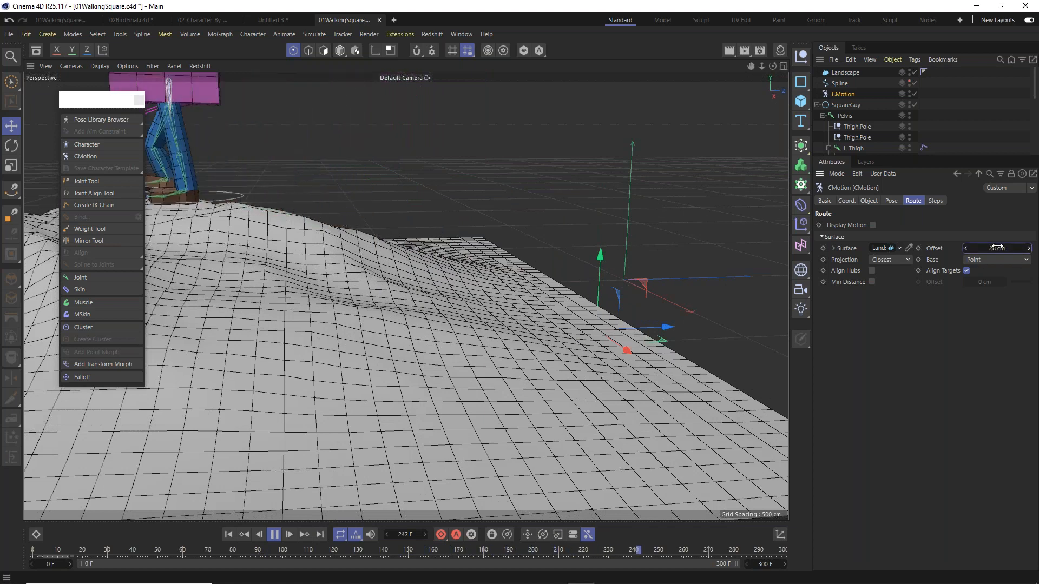
scroll(468, 298, up, 2)
alt+middle_drag(468, 298, 649, 326)
alt+drag(468, 335, 495, 330)
scroll(508, 327, down, 3)
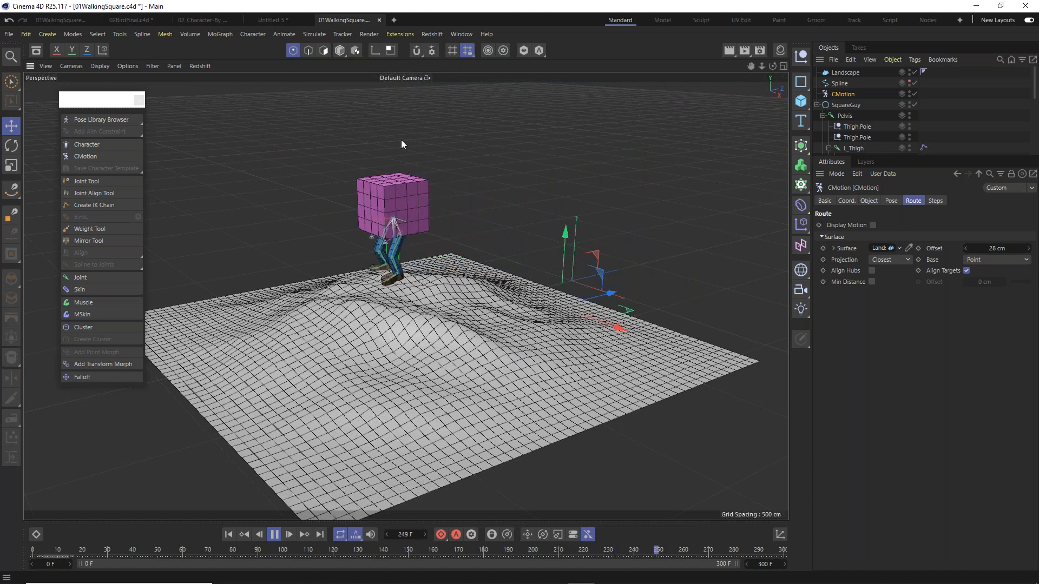
Compare the settings of the Spline, Landscape and CMotion objects while the walk plays, and stop playback at frame 116.
click(15, 130)
key(0)
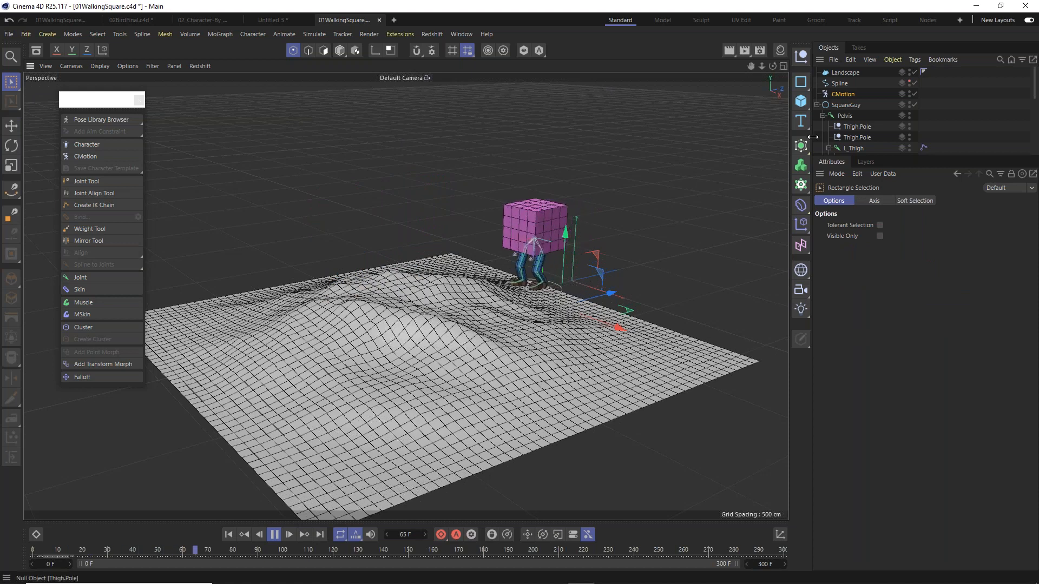
click(841, 83)
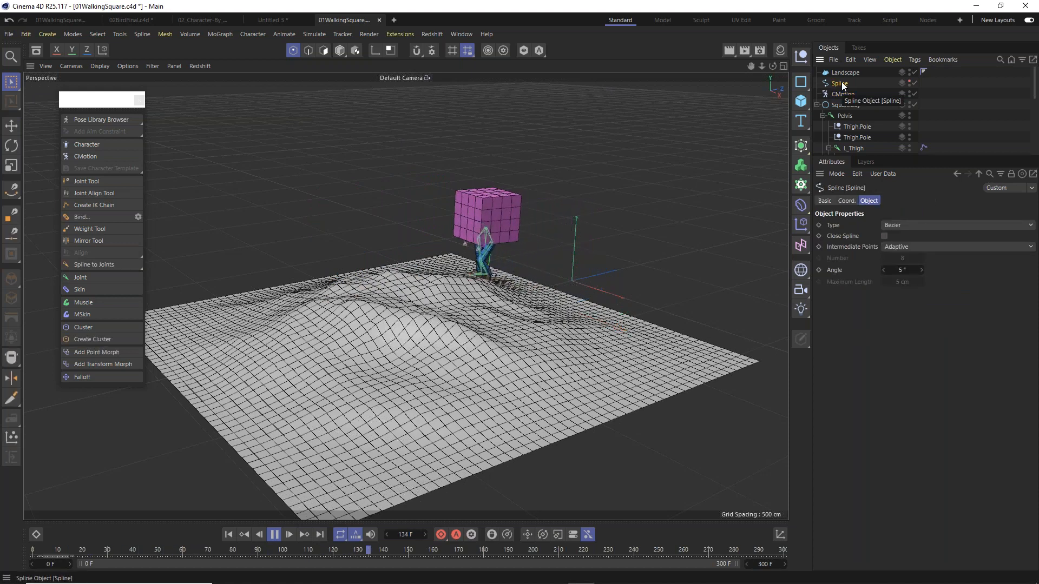
click(846, 93)
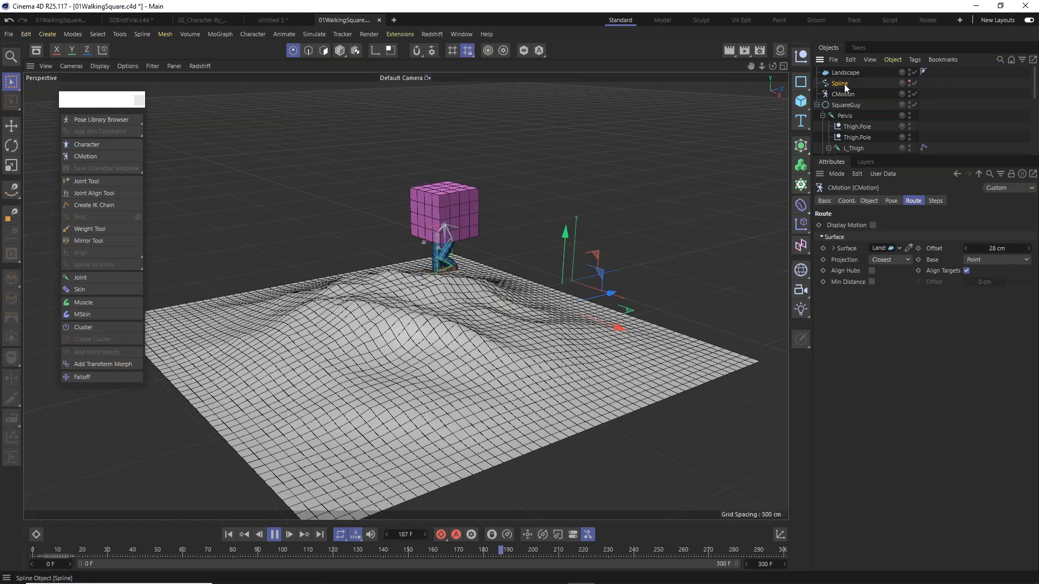
click(845, 84)
click(847, 72)
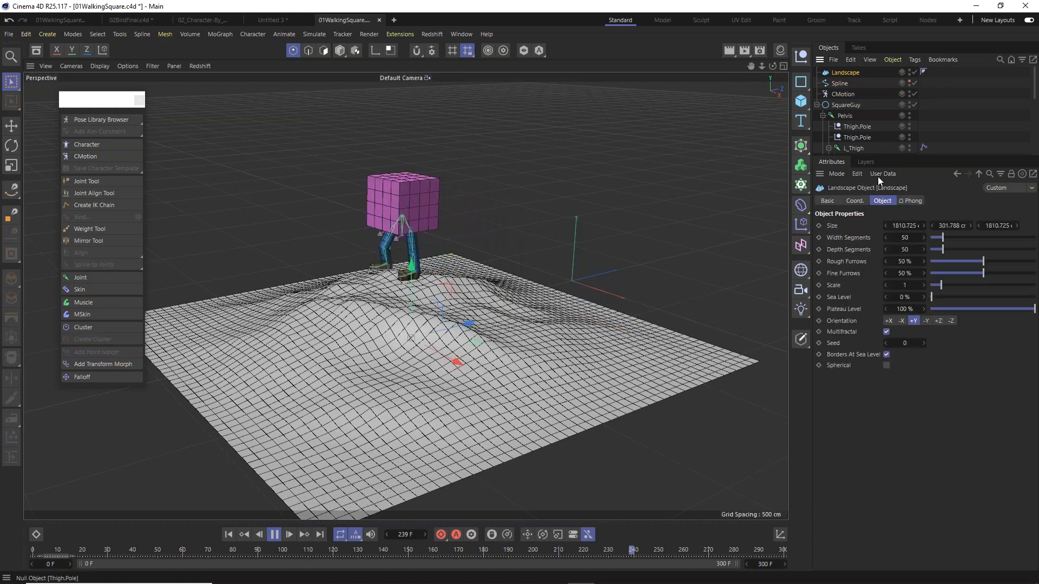
click(848, 92)
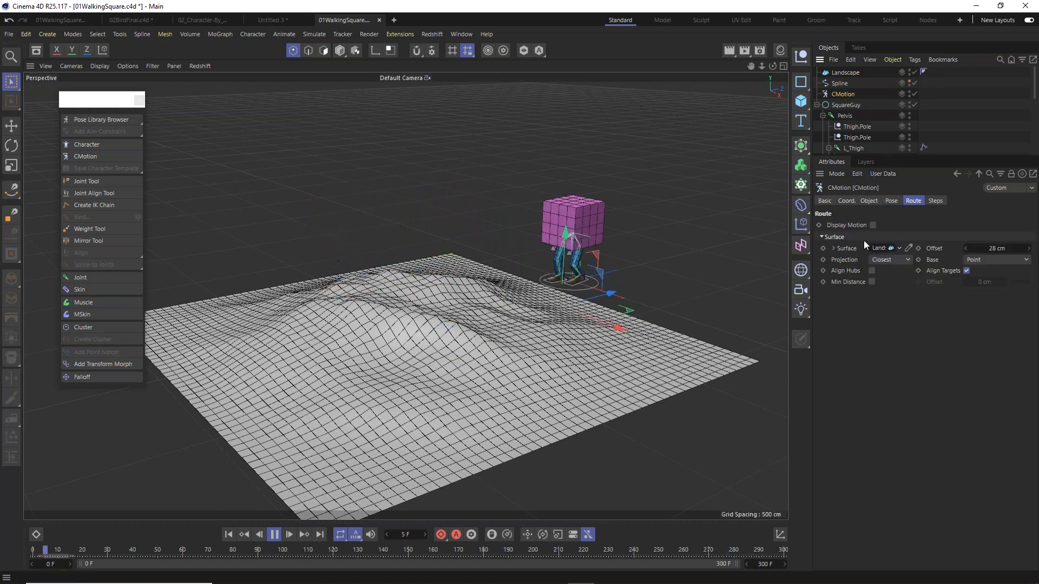
click(869, 202)
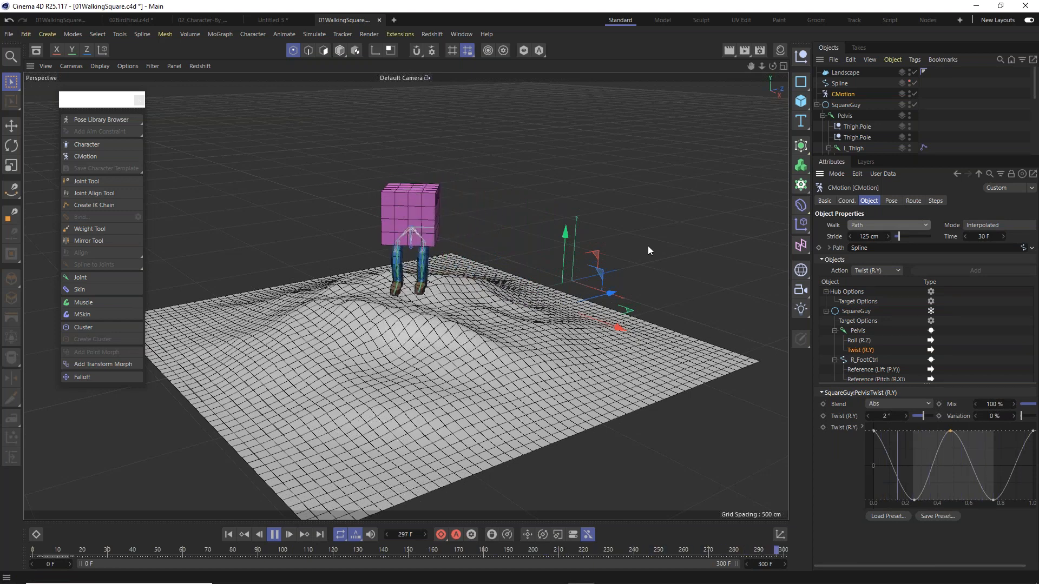
click(11, 125)
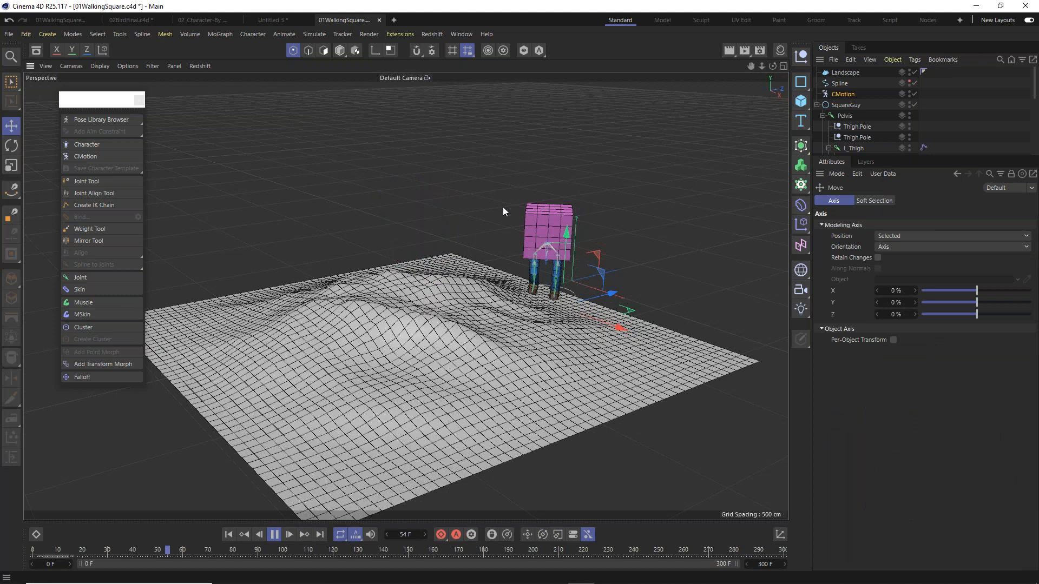
click(276, 535)
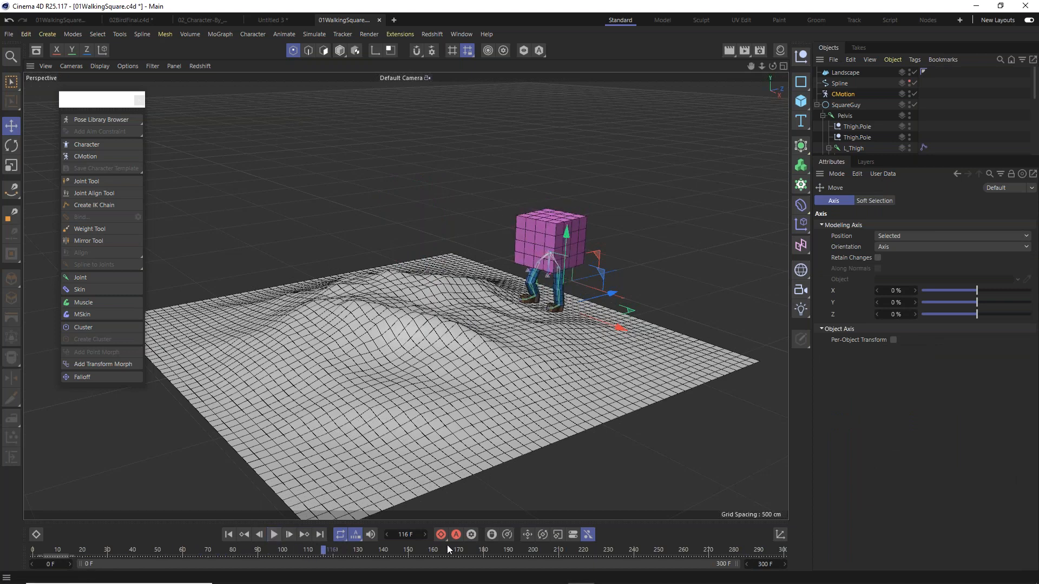
Open the Dope Sheet timeline.
mouse_move(552, 583)
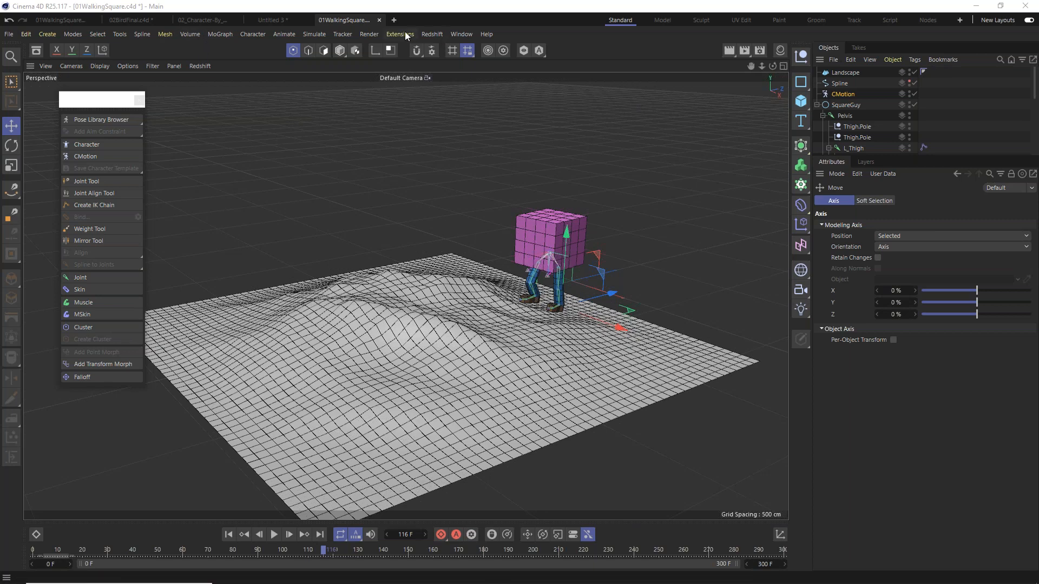
click(457, 34)
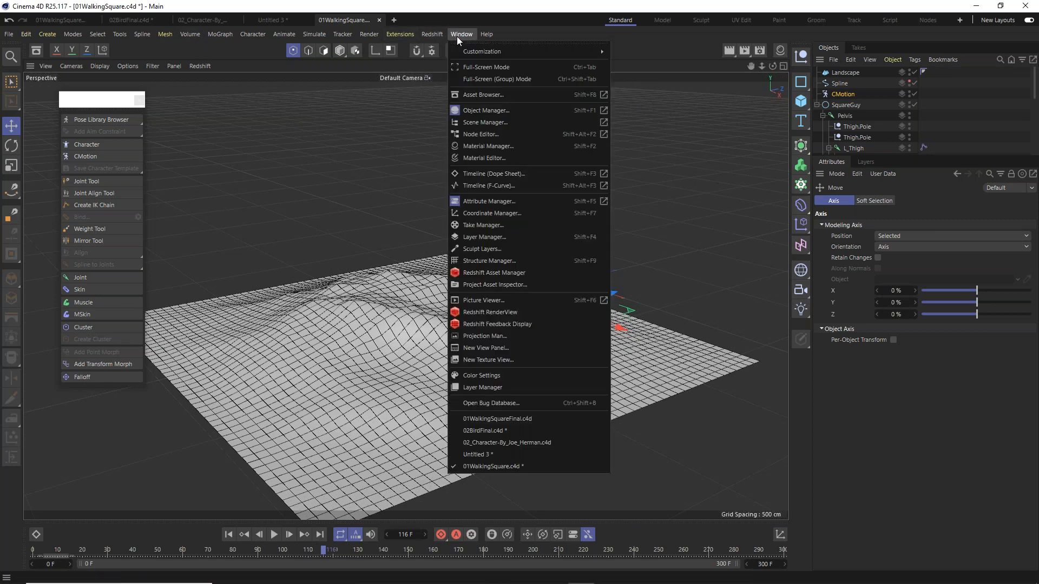
click(488, 174)
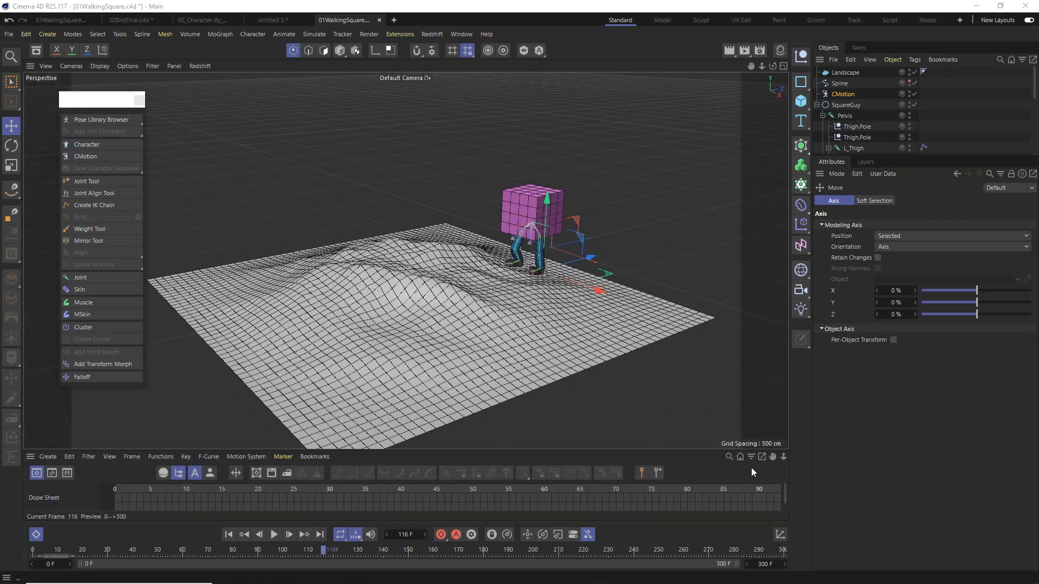
View Motion Mode in a separate timeline window and close that window.
click(761, 456)
drag(737, 433, 406, 135)
click(319, 165)
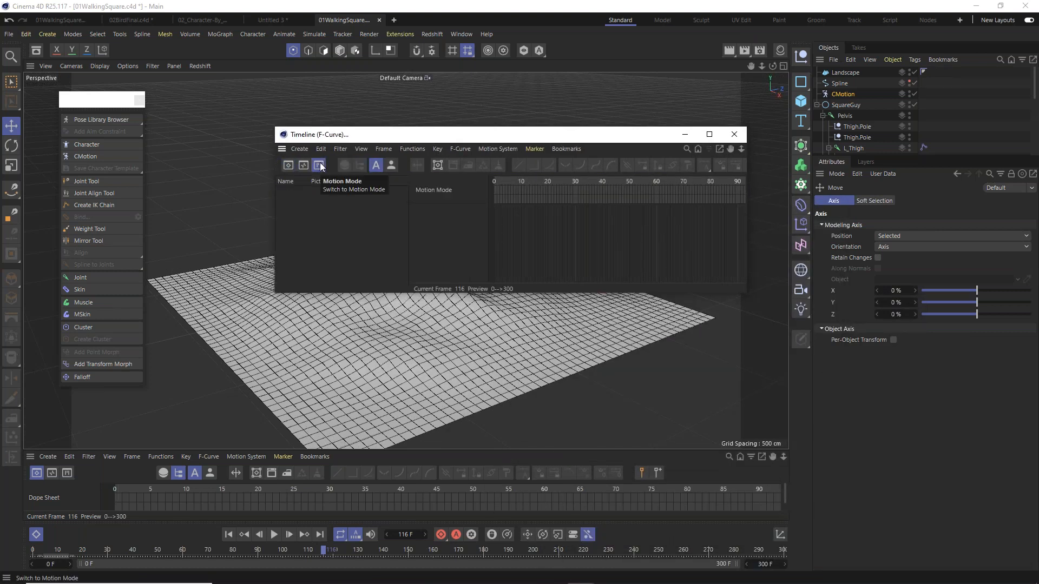
drag(595, 133, 406, 414)
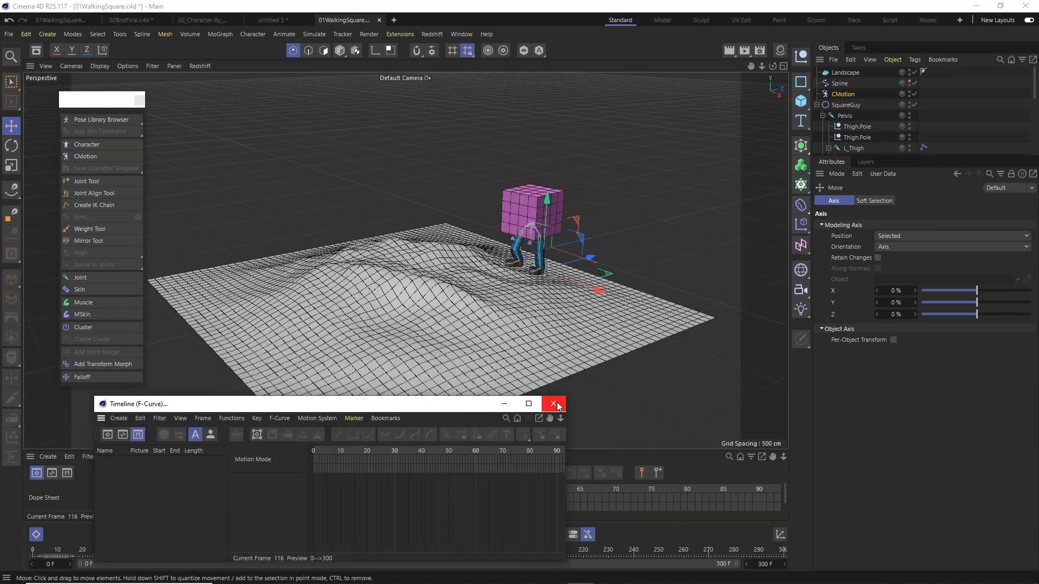
click(555, 405)
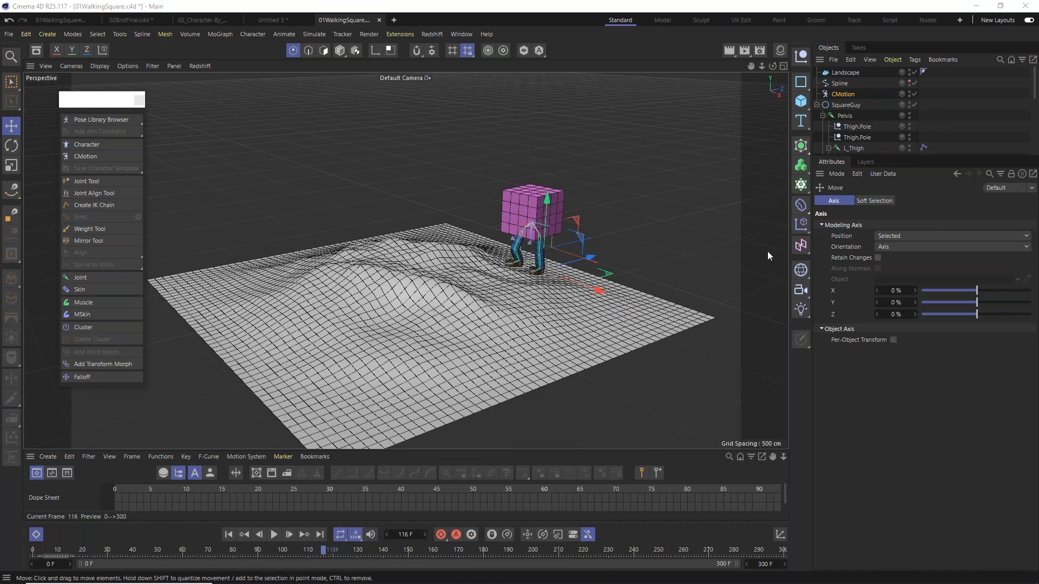
Check the CMotion object's basic properties and delete the Landscape object.
click(848, 95)
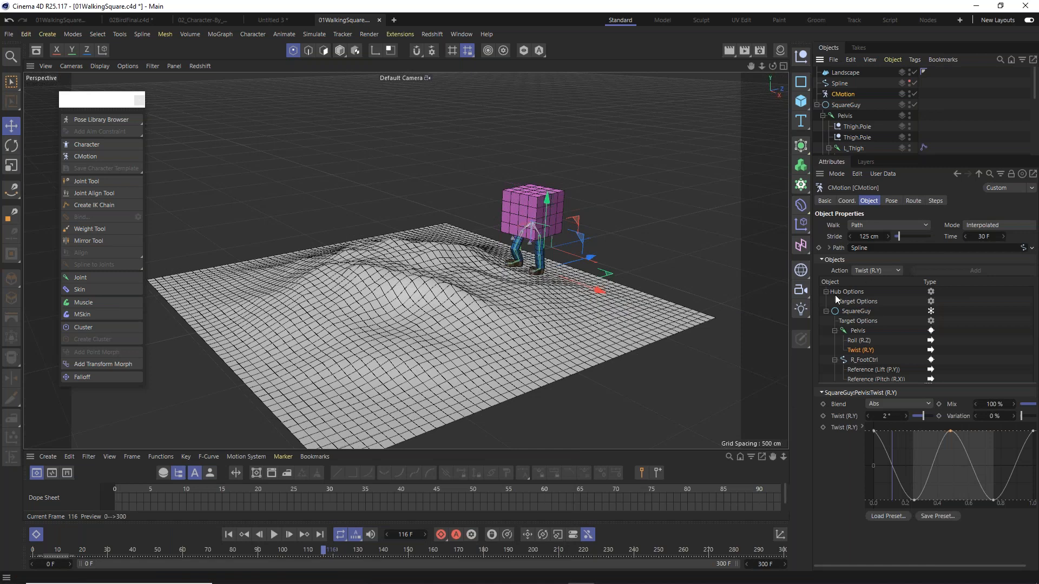
click(825, 199)
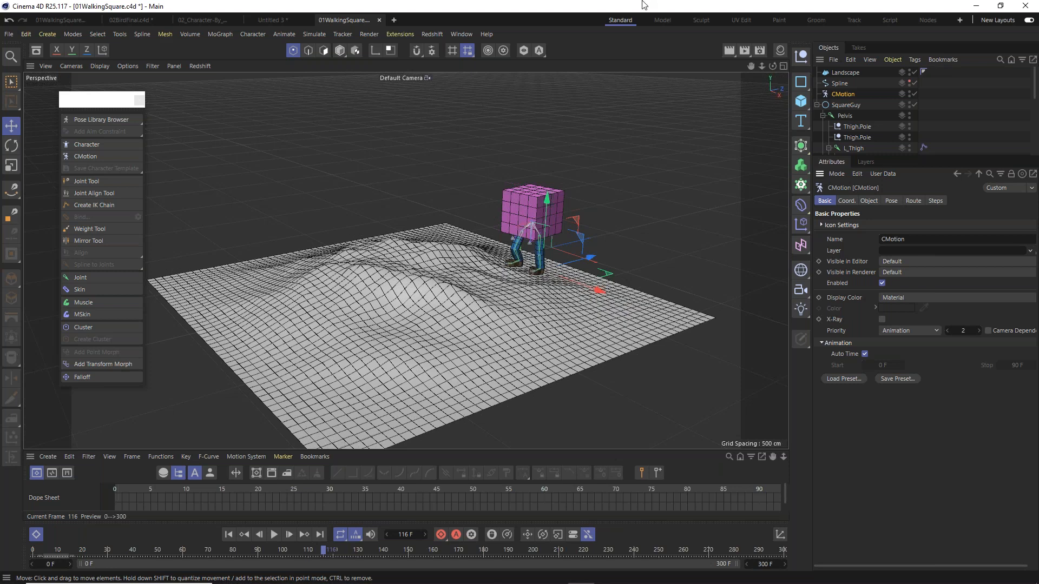
click(849, 74)
key(Delete)
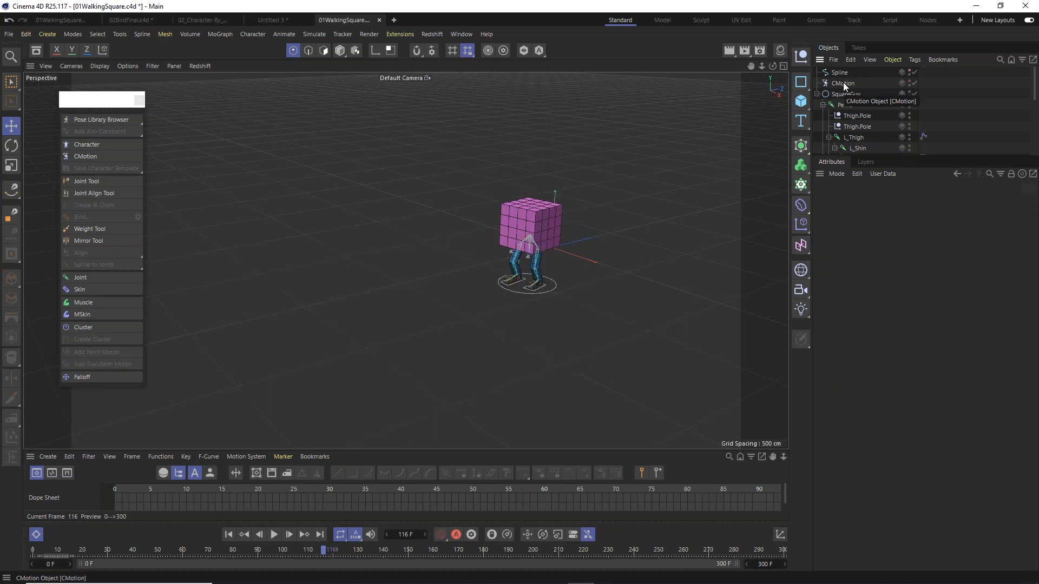
Change the CMotion object's Walk setting to Static and switch it to Line.
click(843, 84)
scroll(844, 88, down, 2)
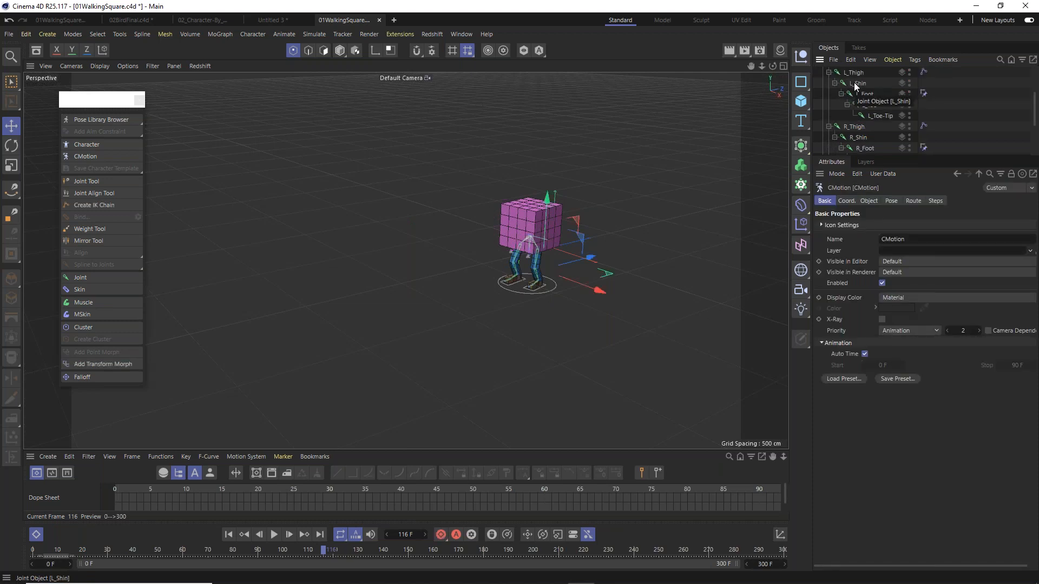
scroll(863, 107, up, 2)
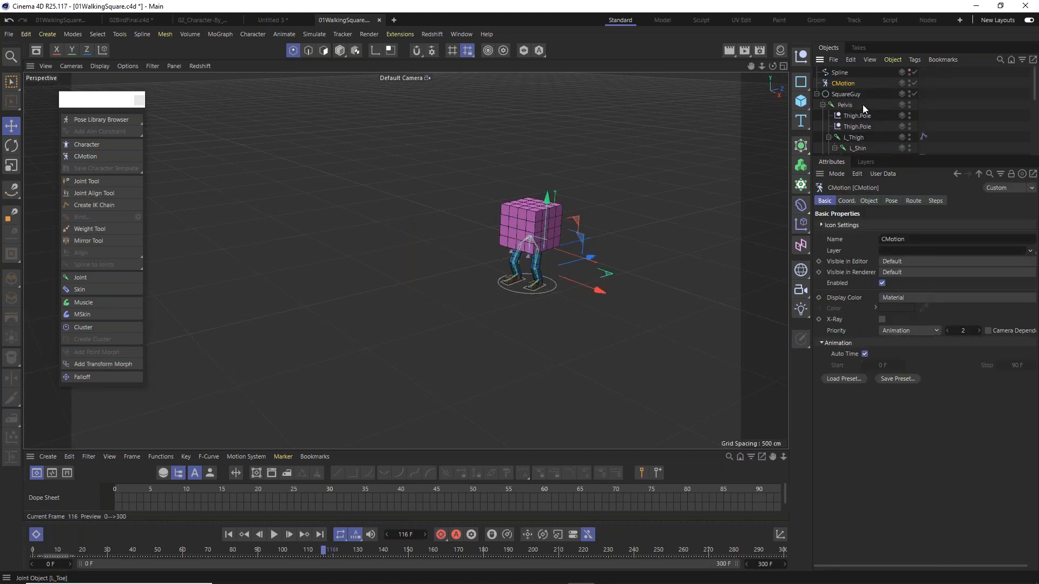
click(914, 200)
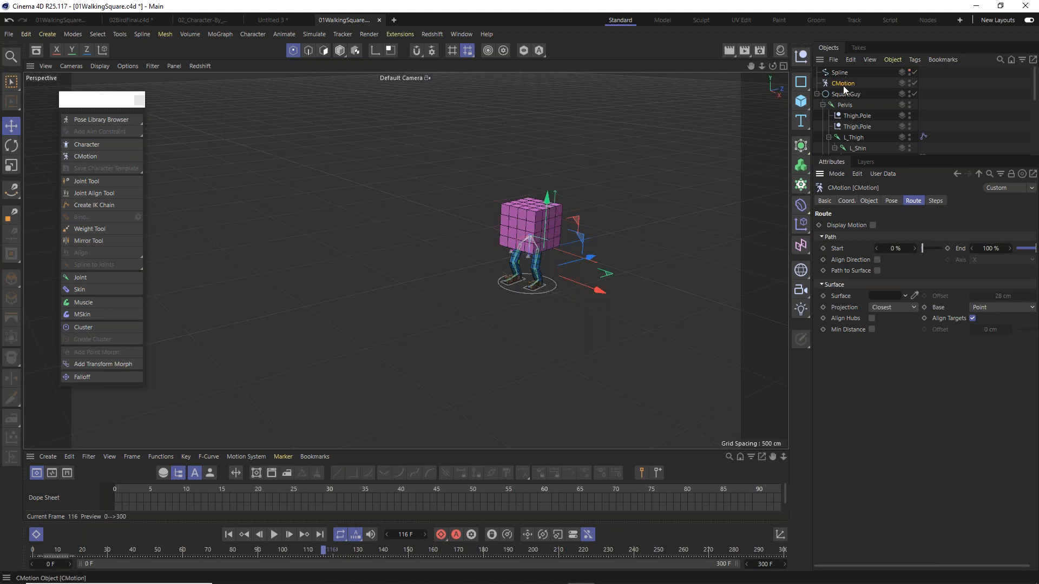
click(868, 201)
click(867, 223)
click(866, 237)
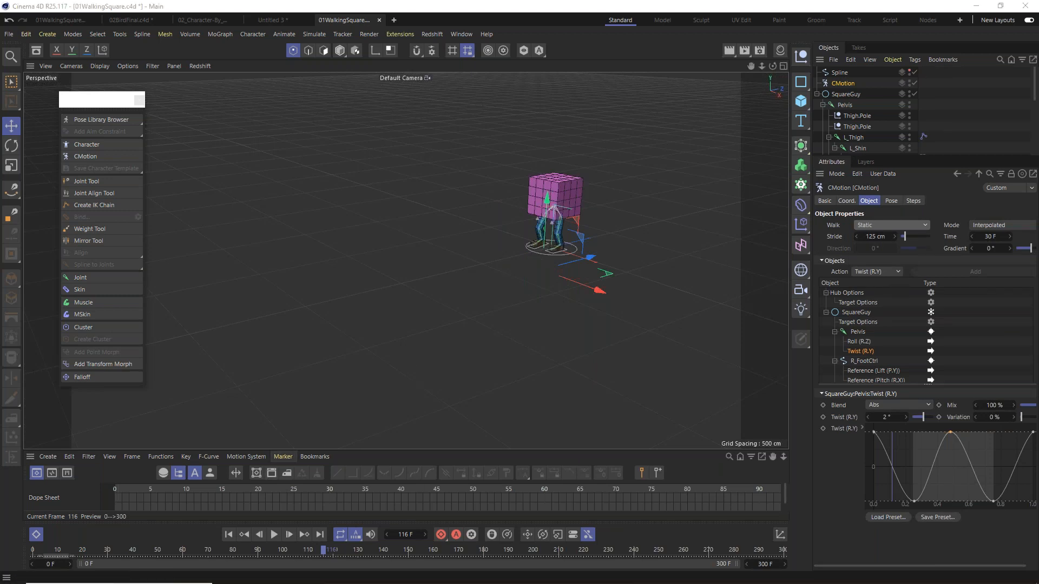
click(886, 220)
click(887, 244)
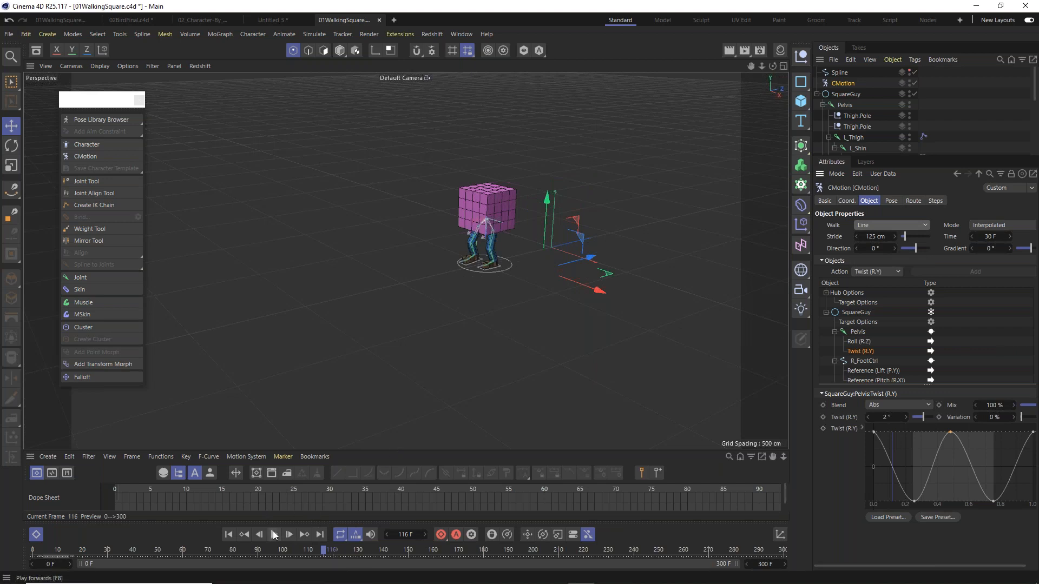
Play the straight-line walk, stop it, and return to frame 0.
click(274, 535)
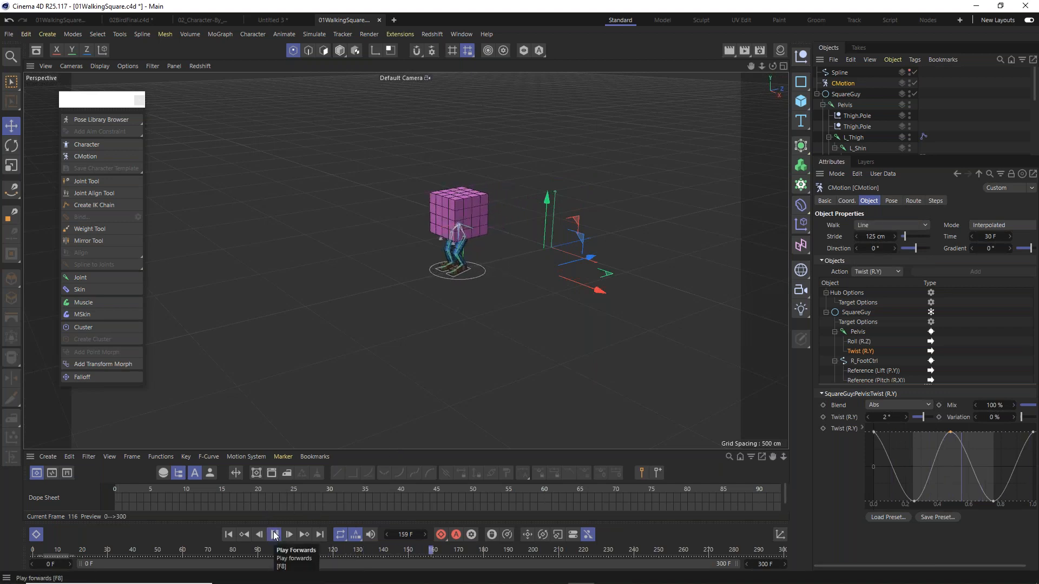
click(274, 535)
drag(112, 549, 8, 539)
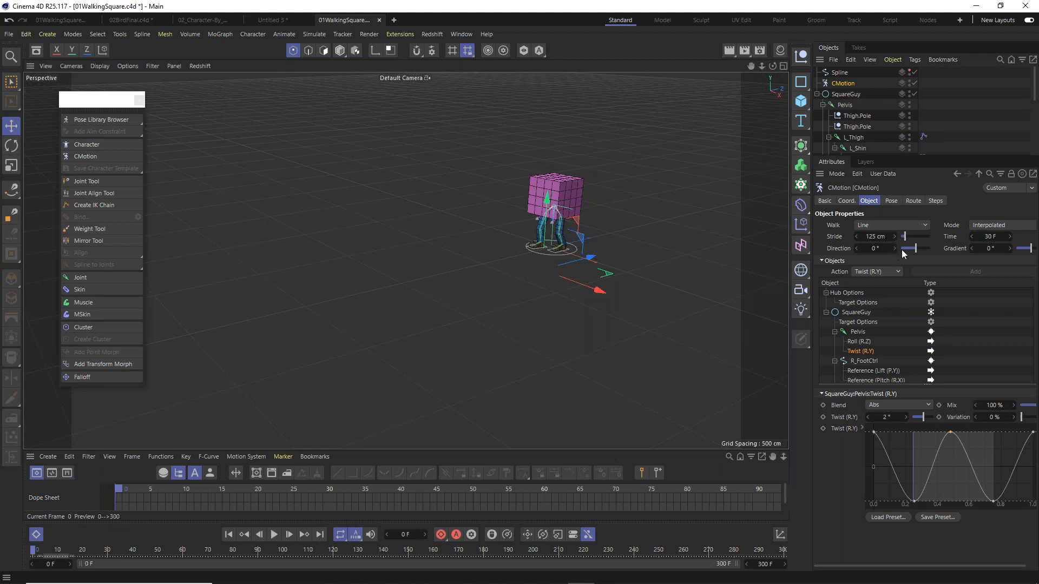
Try the CMotion walk direction at 43° and at -23° during playback, and stop at frame 158.
drag(915, 248, 920, 249)
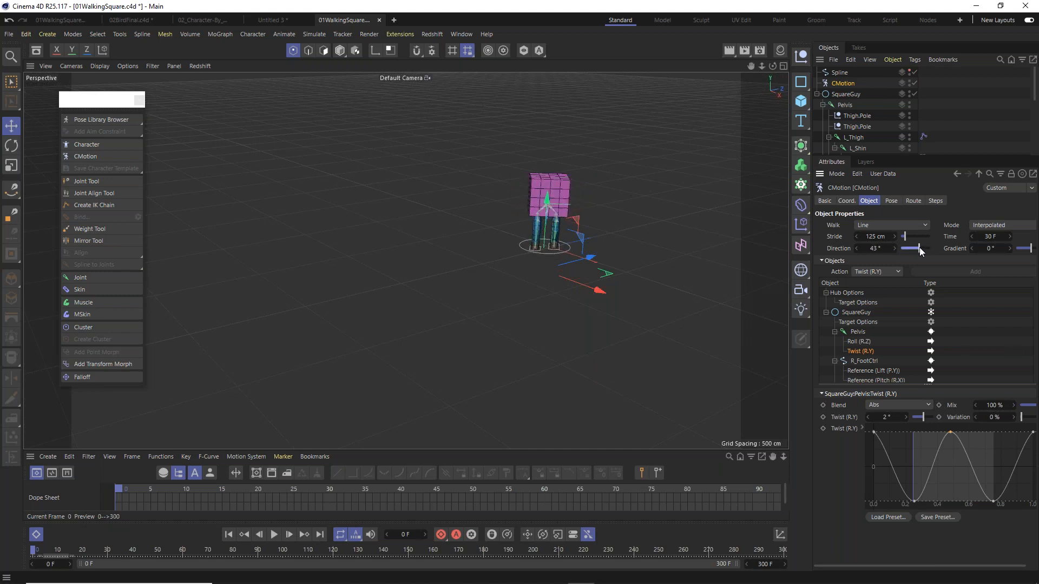
click(275, 535)
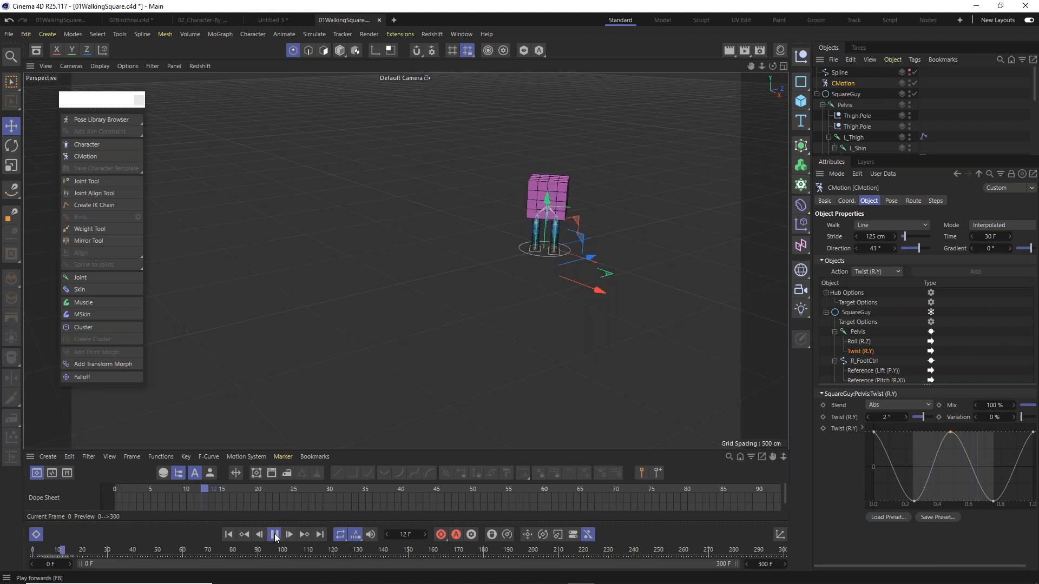
drag(918, 248, 914, 248)
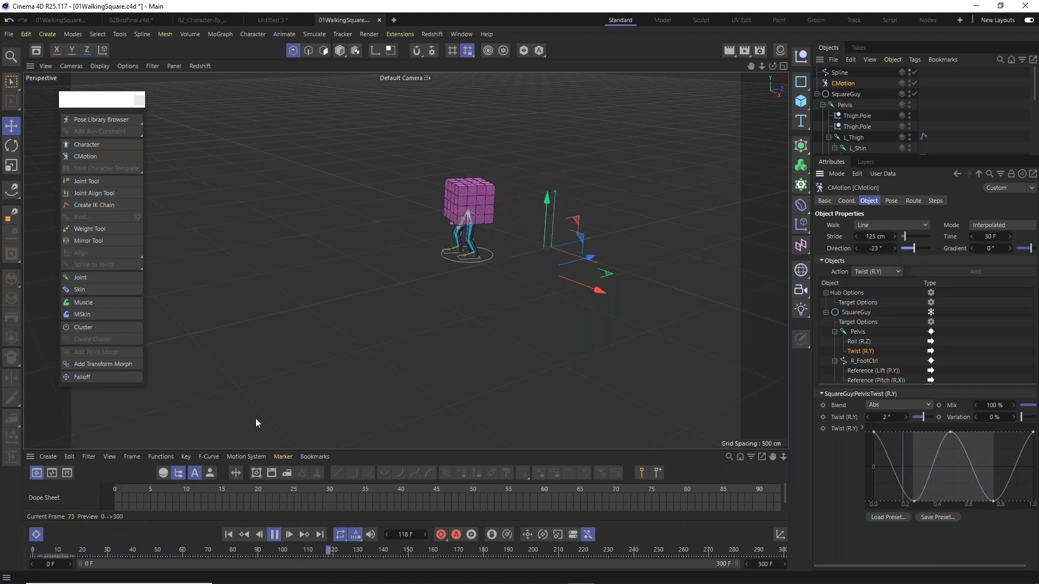
click(275, 535)
Try a CMotion walk gradient of 10° in playback up to frame 216 and undo the gradient change.
drag(1031, 252, 1025, 252)
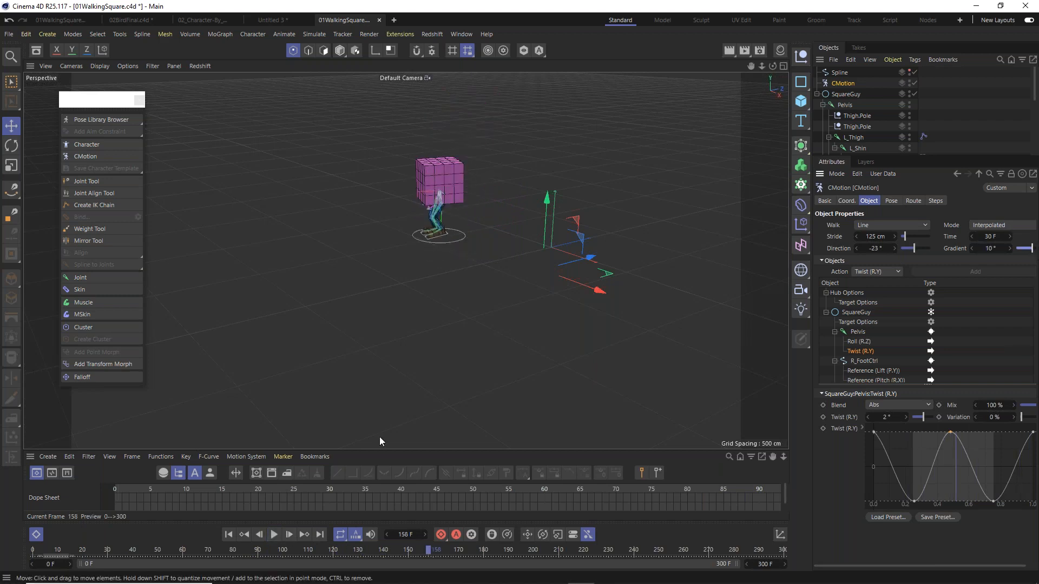
click(275, 535)
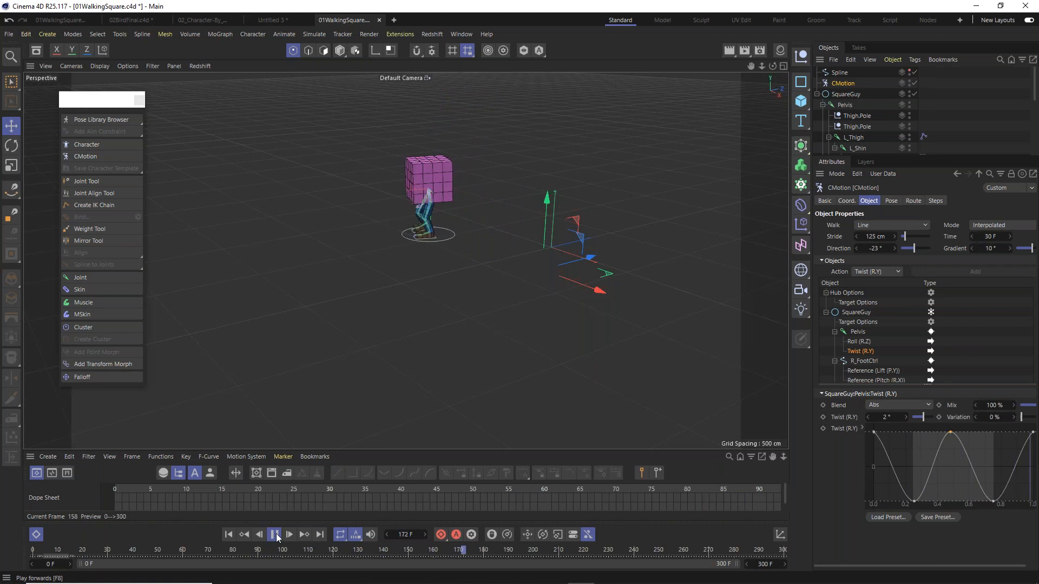
click(276, 534)
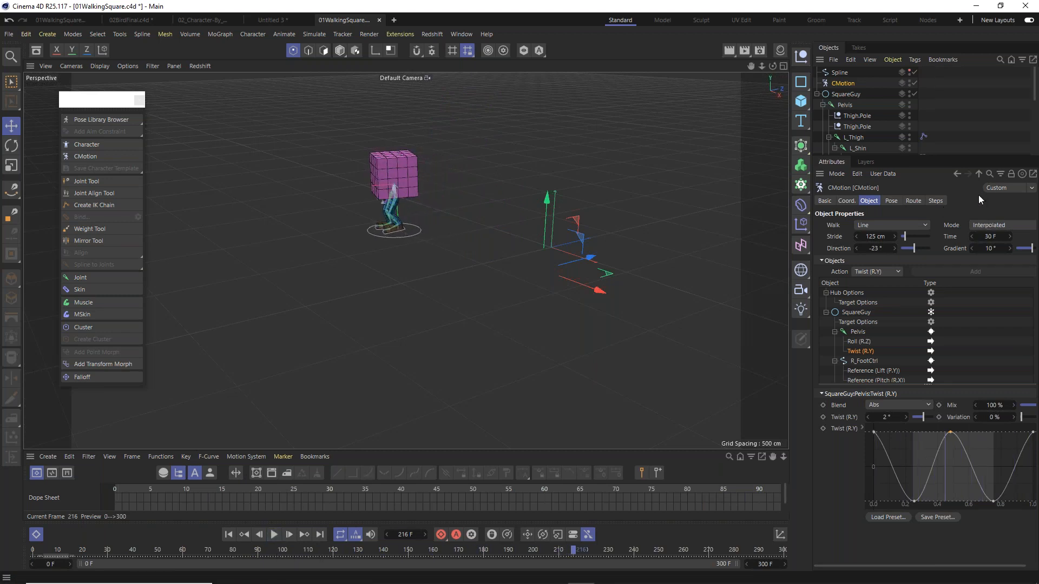
key(ctrl+z)
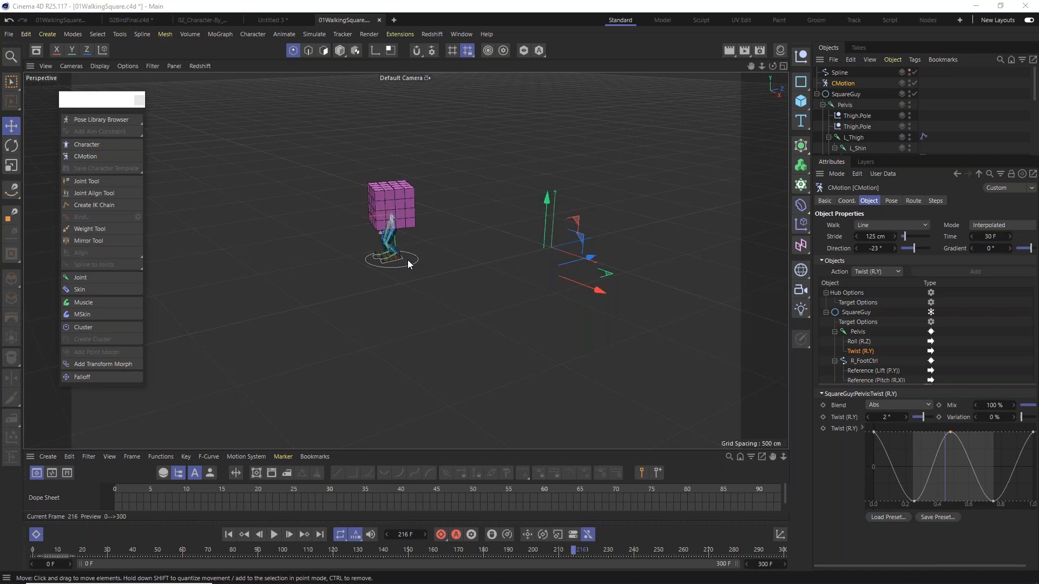
Set the CMotion walk direction to 0° and view the square character up close.
scroll(379, 261, up, 5)
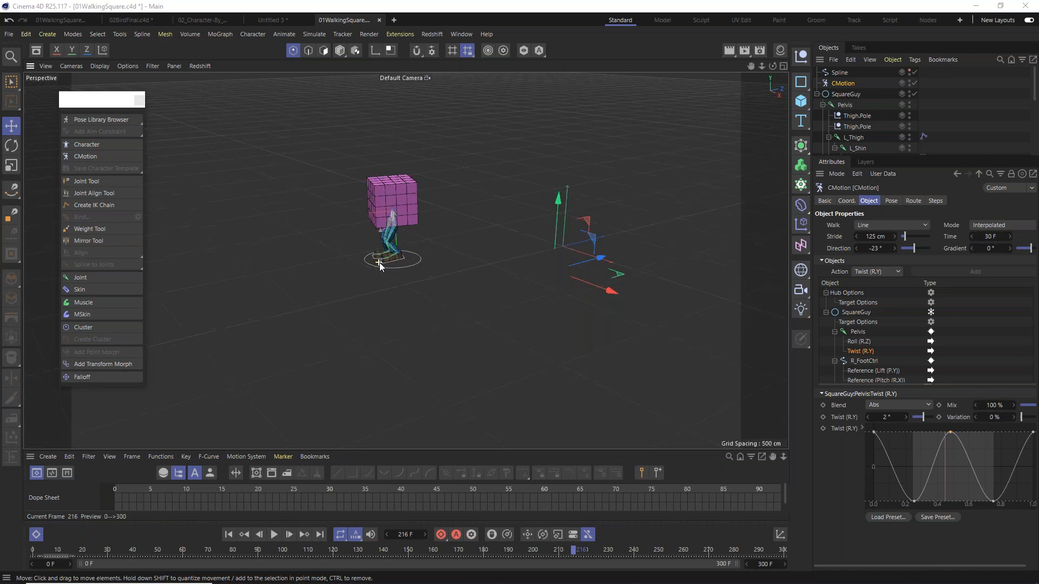
alt+drag(425, 219, 485, 262)
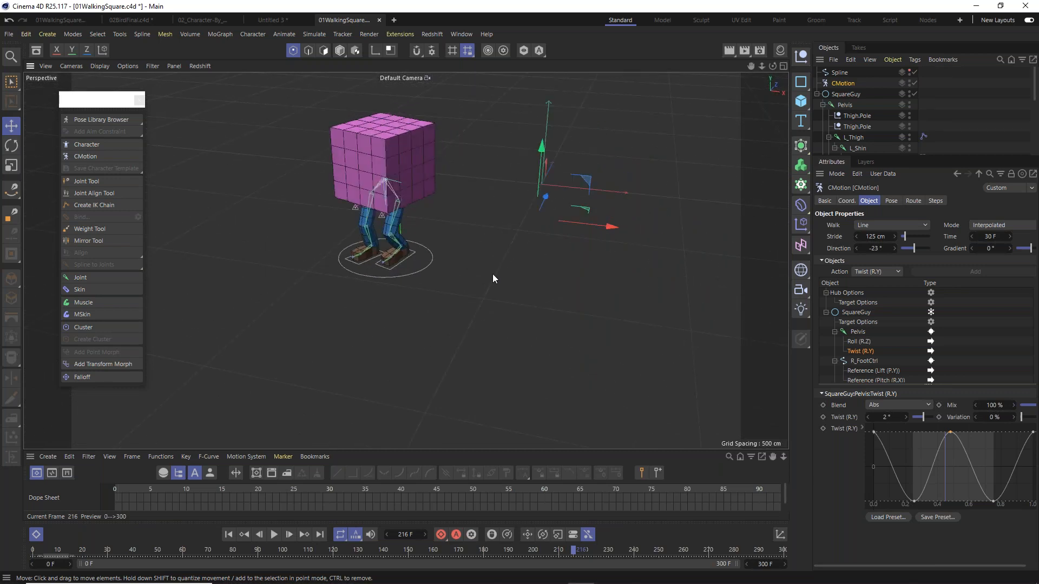
double_click(873, 249)
text(0)
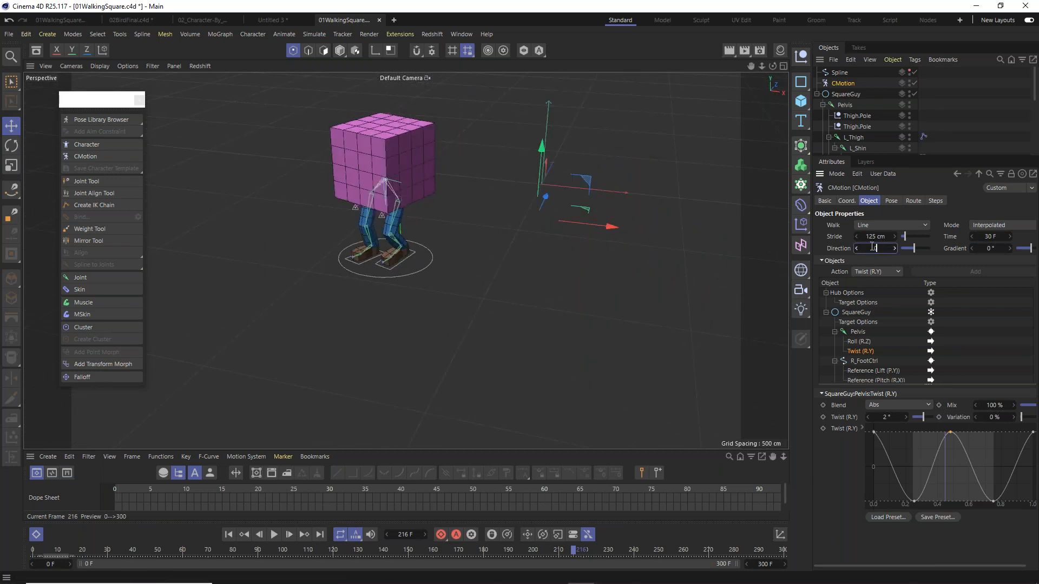
key(Return)
alt+drag(554, 256, 532, 260)
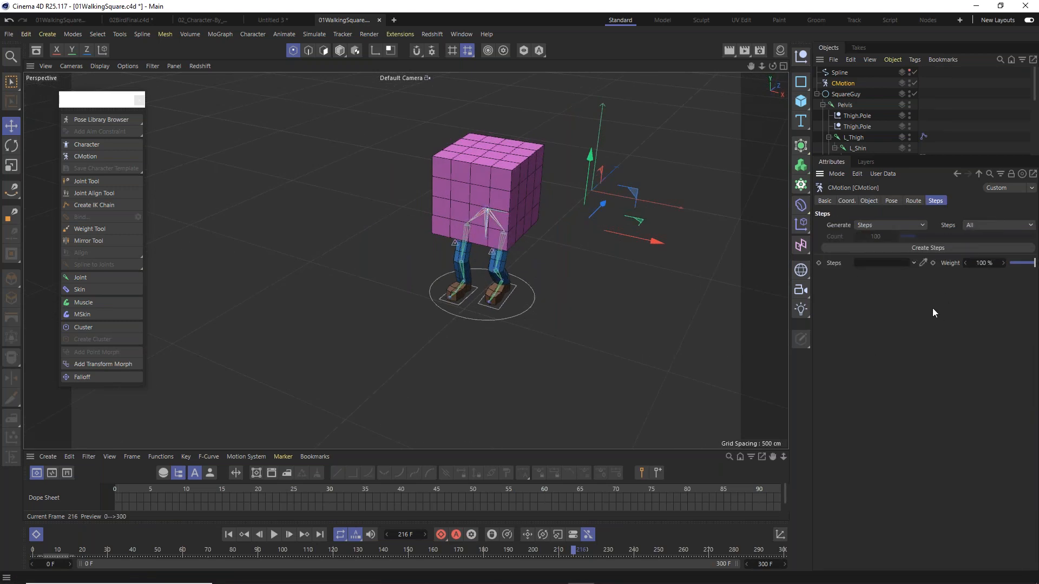
Create the CMotion step objects along the straight walk, generating Steps for All.
scroll(557, 210, down, 3)
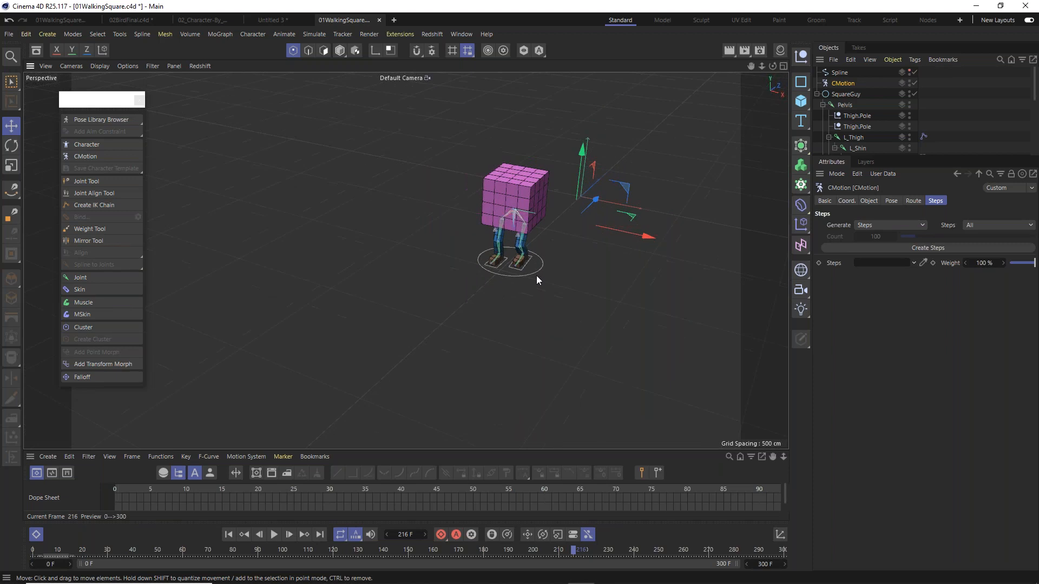
middle_drag(537, 275, 510, 212)
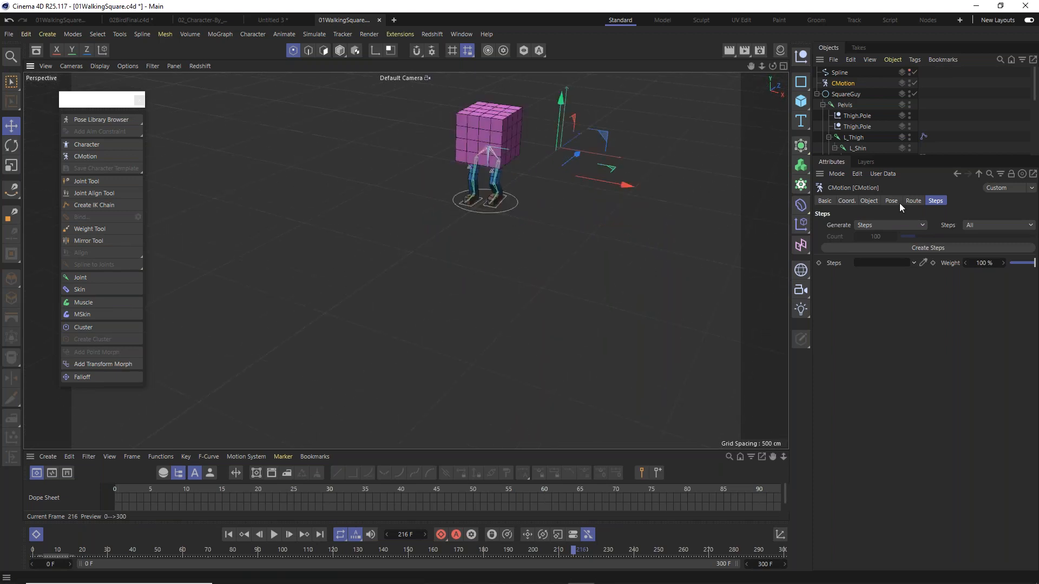
click(909, 248)
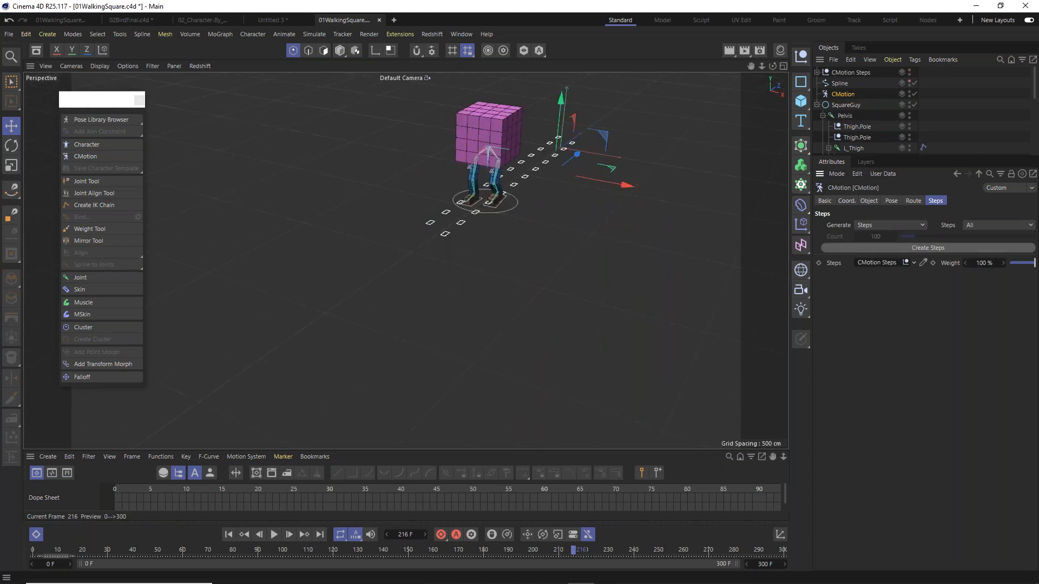
scroll(519, 142, up, 1)
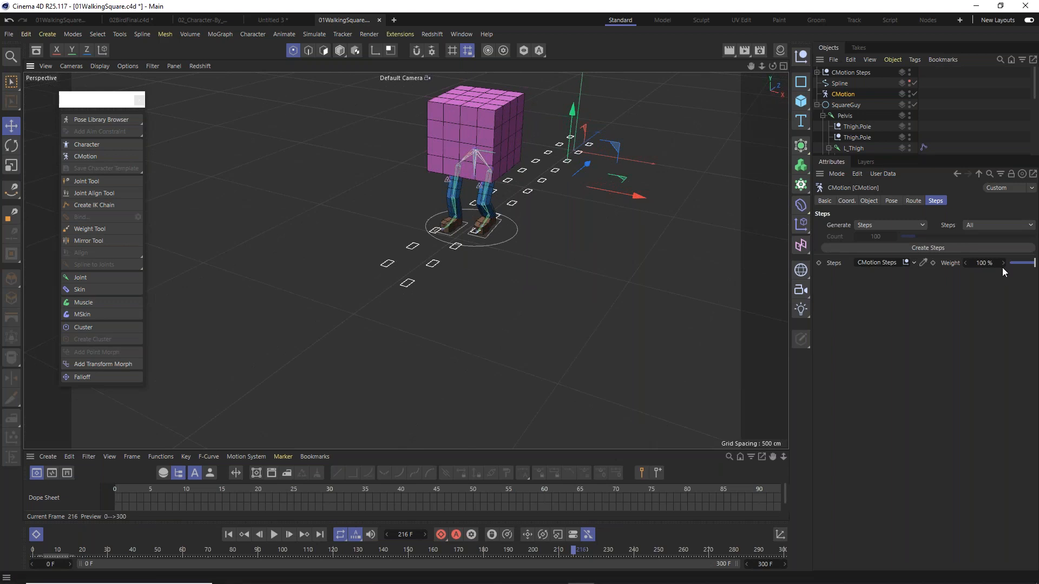
alt+drag(677, 262, 658, 264)
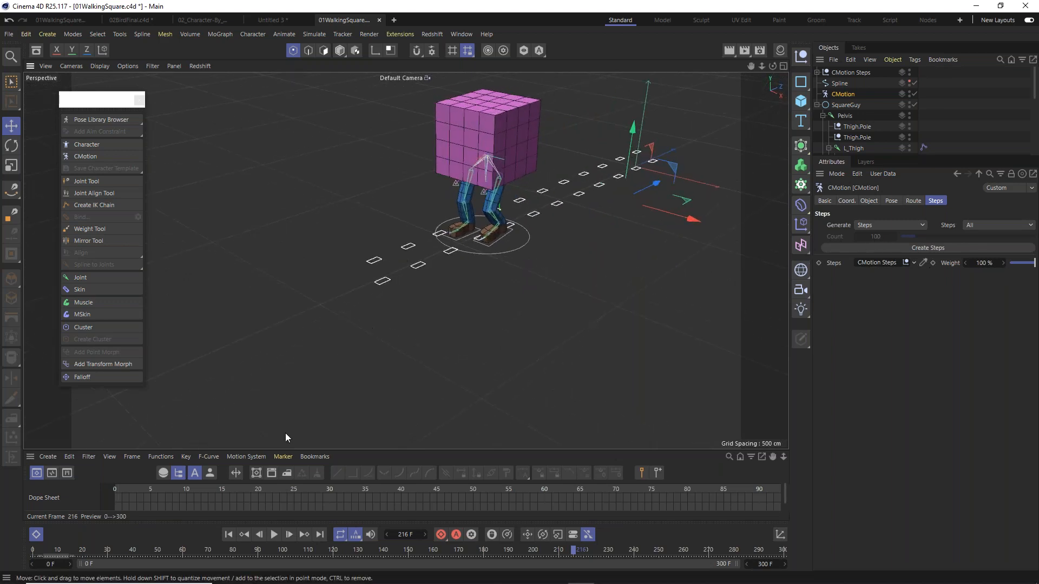
Return to frame 0 and play the walk, viewing the square character and its footstep markers up close.
click(161, 550)
click(229, 535)
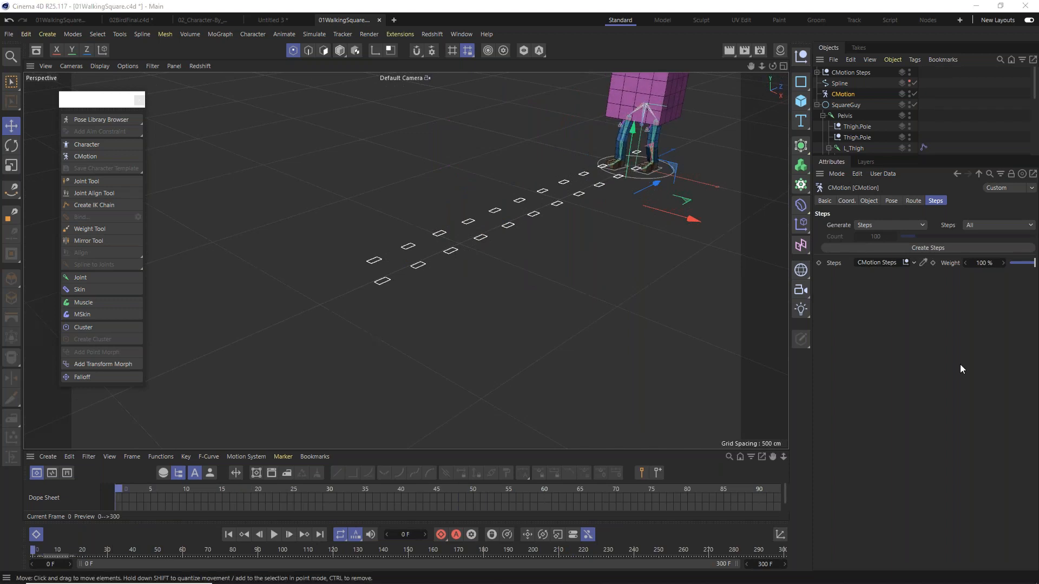
click(274, 535)
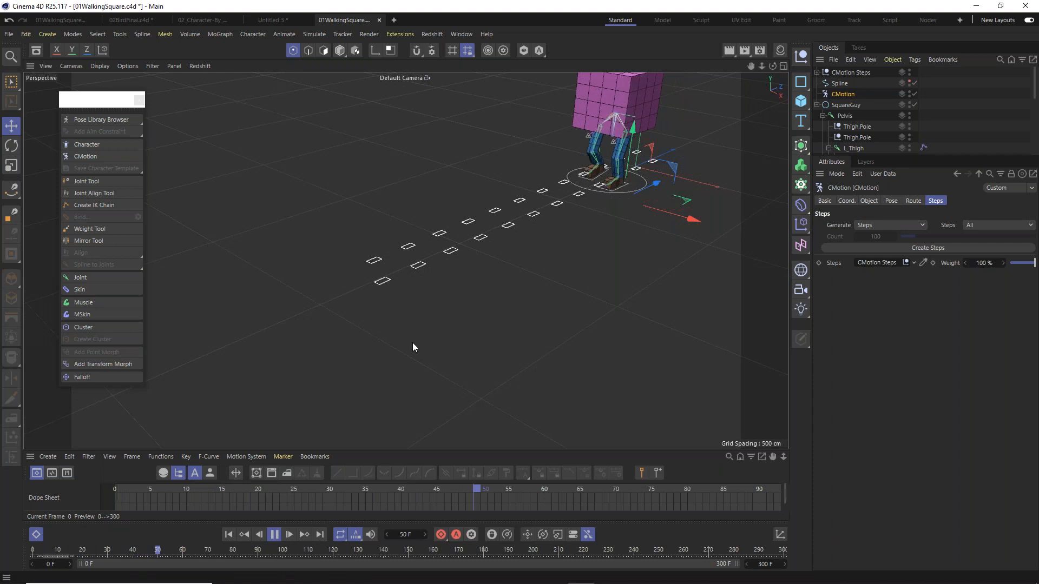
scroll(465, 324, up, 5)
alt+middle_drag(623, 202, 476, 433)
alt+drag(566, 304, 378, 354)
alt+drag(292, 365, 556, 297)
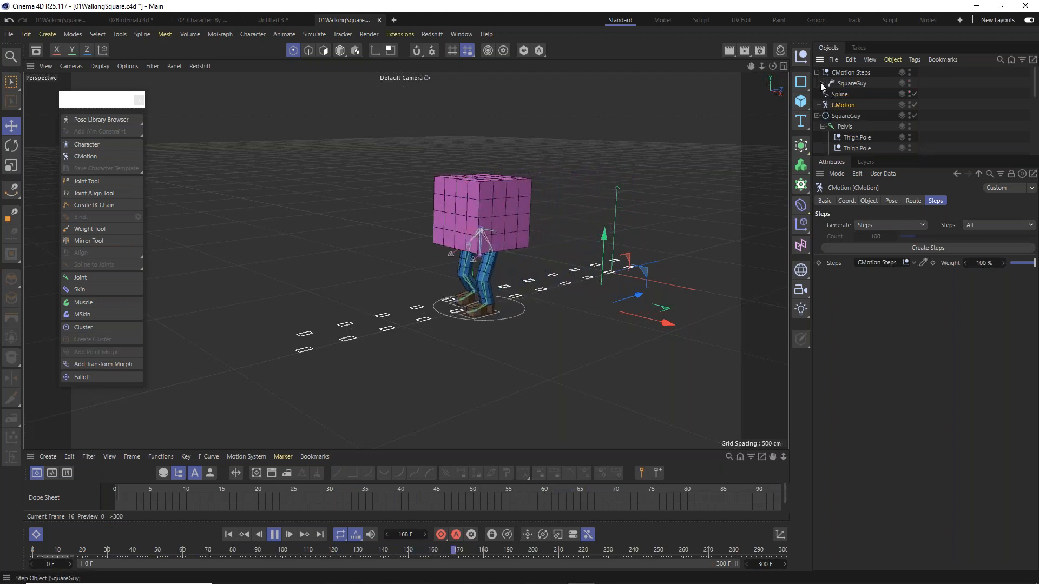
Expand SquareGuy and R_FootCtrl_Steps under CMotion Steps and select R_FootCtrl_Step.3.
click(822, 83)
click(829, 94)
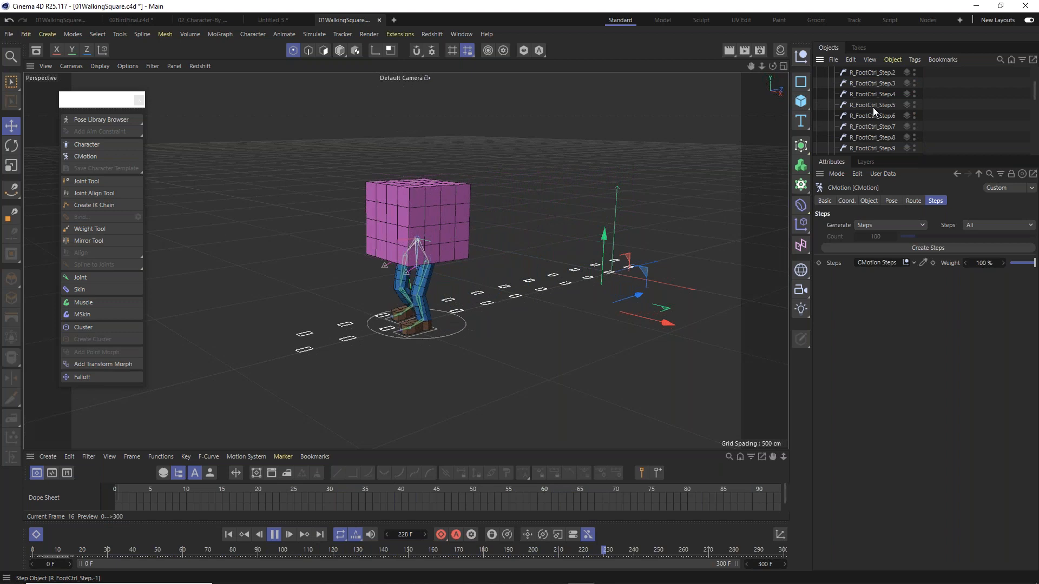
click(878, 125)
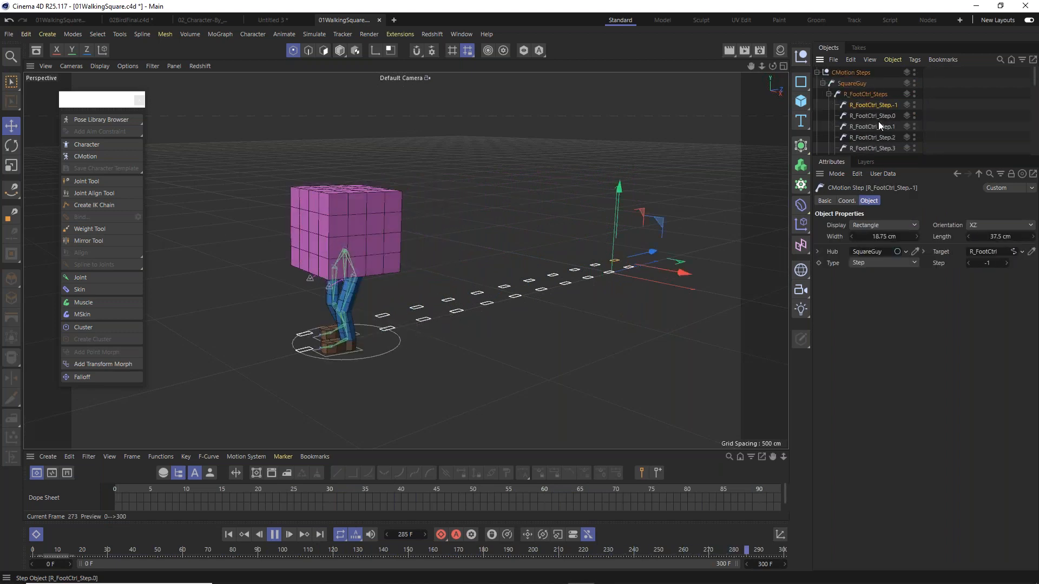
click(881, 139)
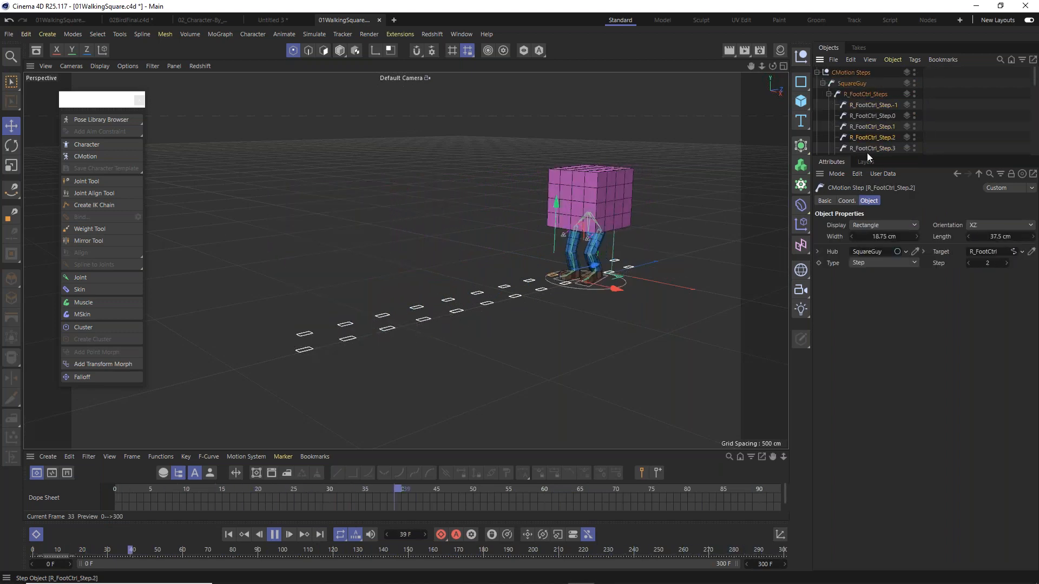
click(866, 162)
click(867, 147)
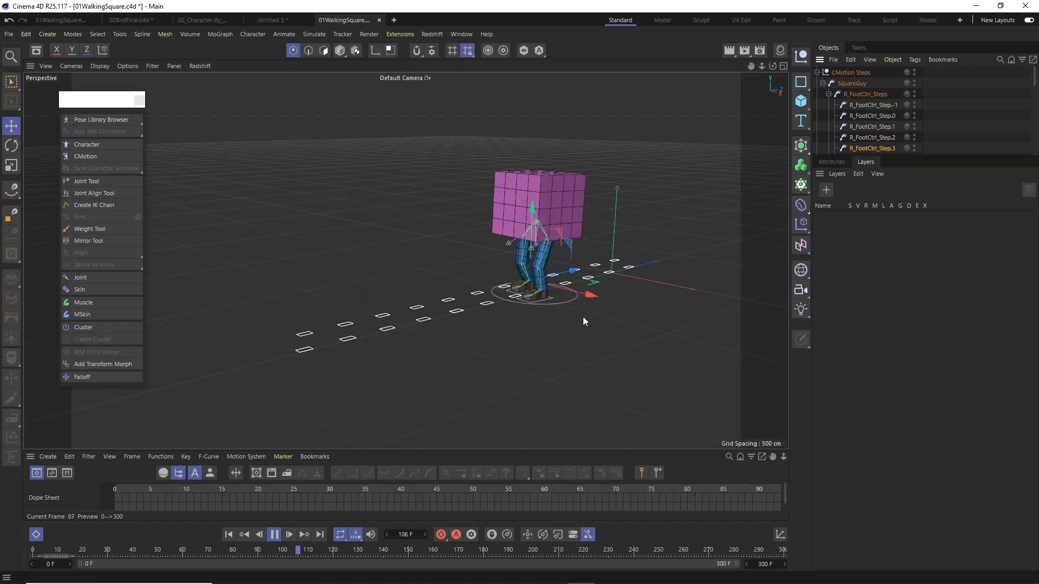
Move R_FootCtrl_Step.3 and another right-foot step outward from the straight walking line during playback, switching to Model mode.
alt+drag(539, 296, 593, 317)
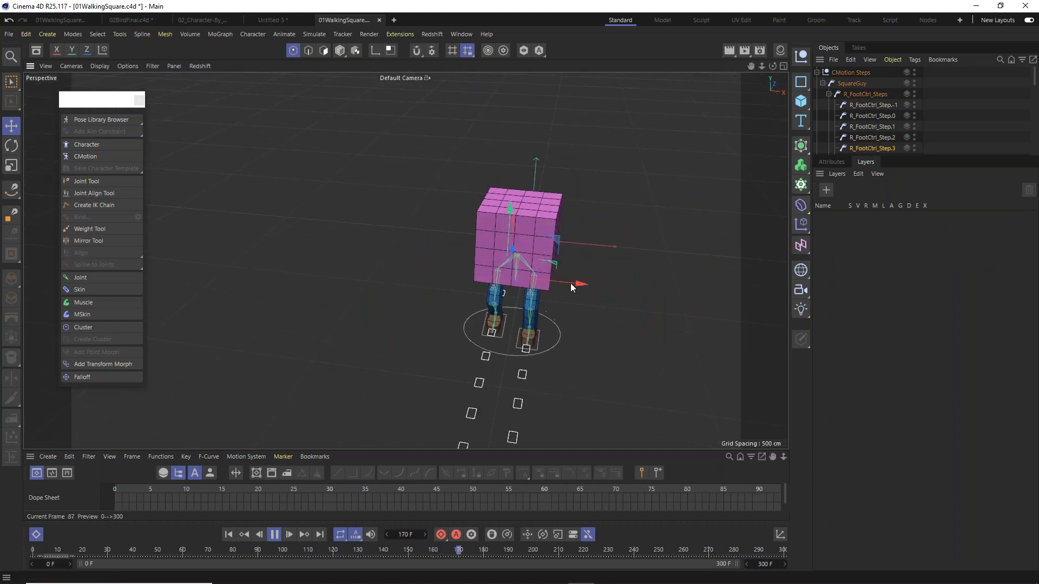
alt+drag(541, 280, 681, 284)
drag(346, 323, 180, 355)
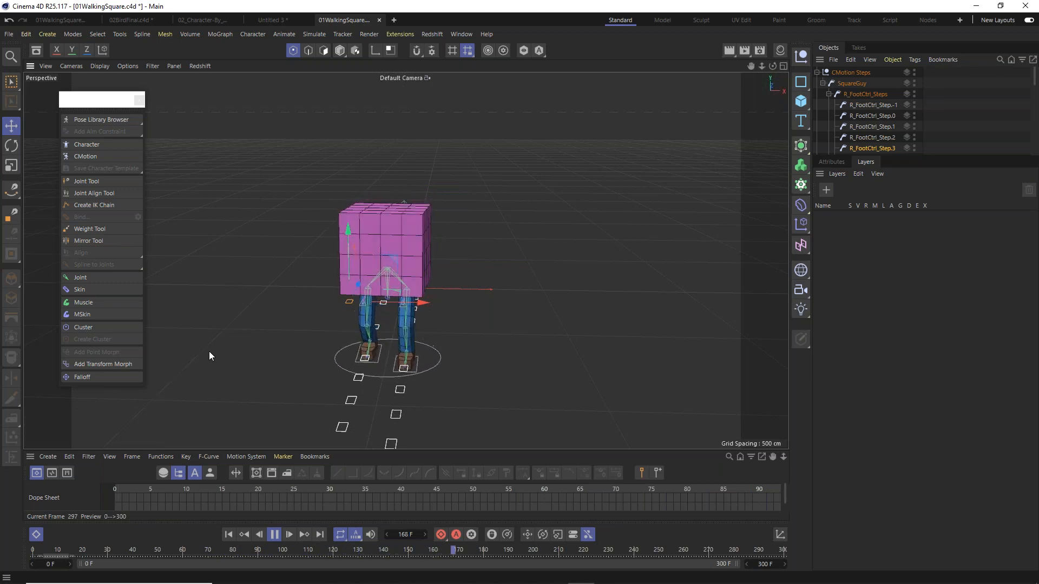
alt+drag(213, 342, 320, 274)
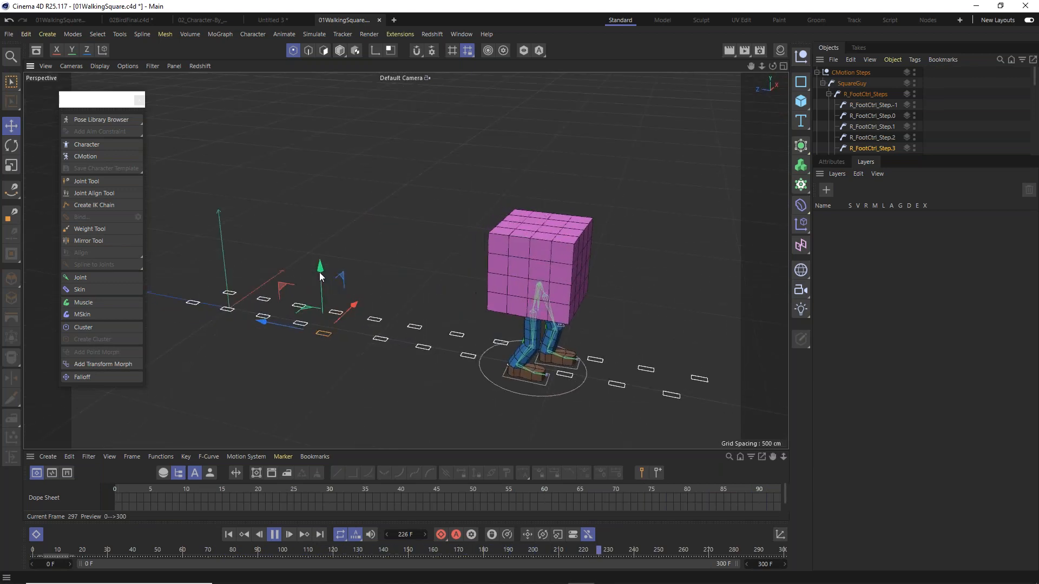
alt+drag(335, 340, 227, 301)
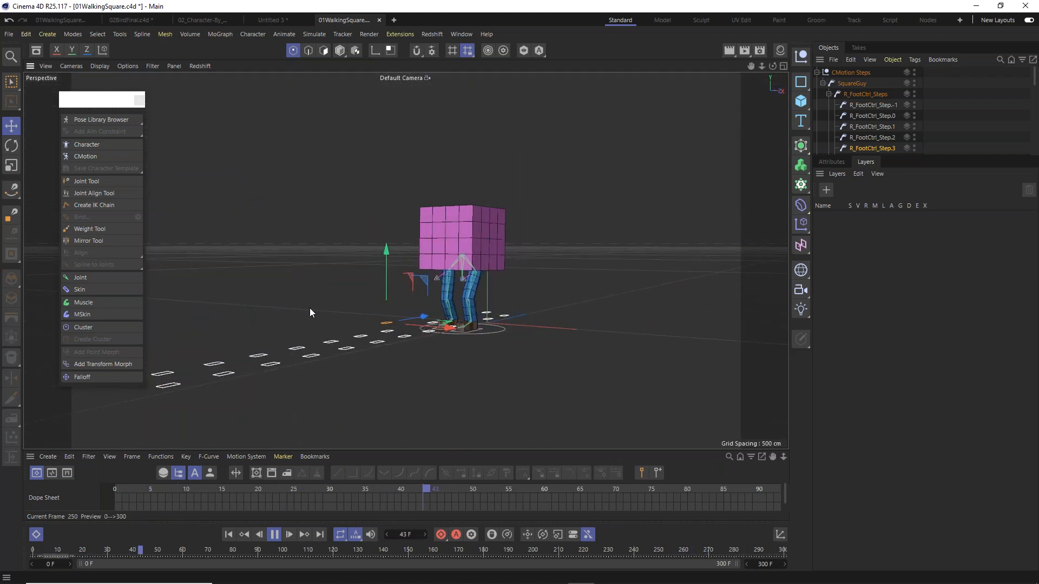
alt+drag(379, 337, 410, 337)
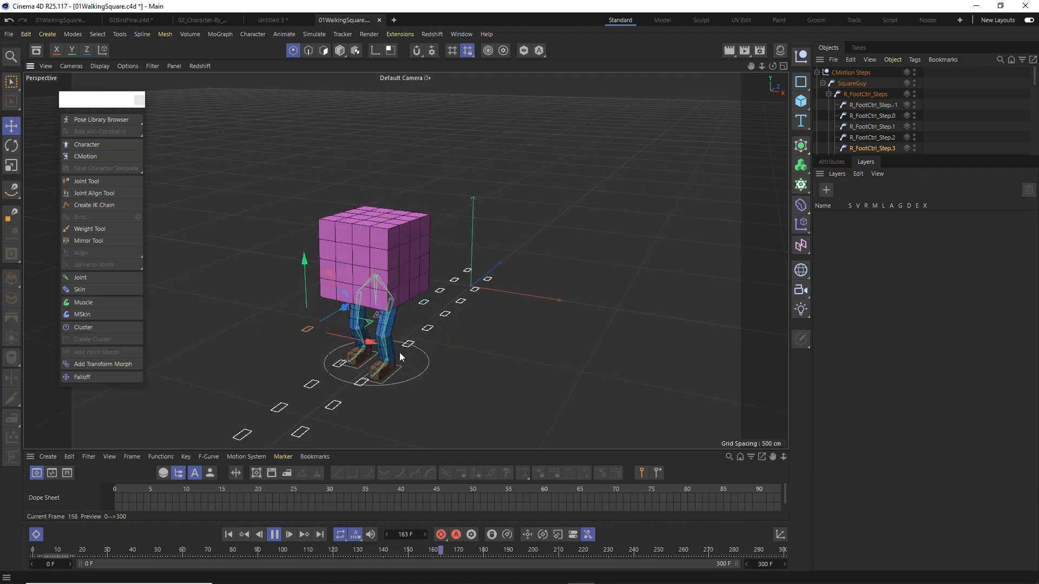
alt+drag(399, 352, 375, 354)
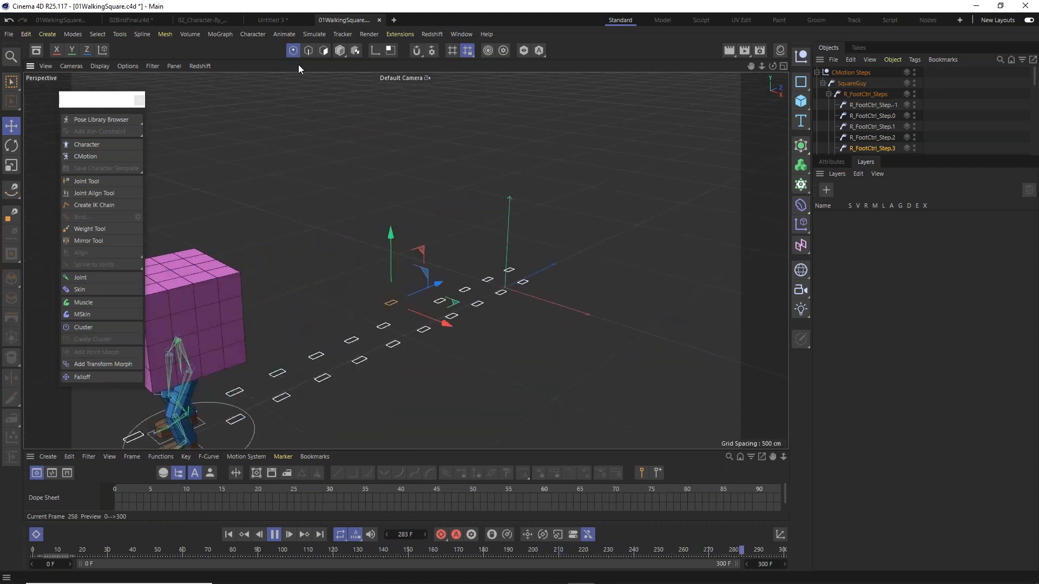
click(340, 50)
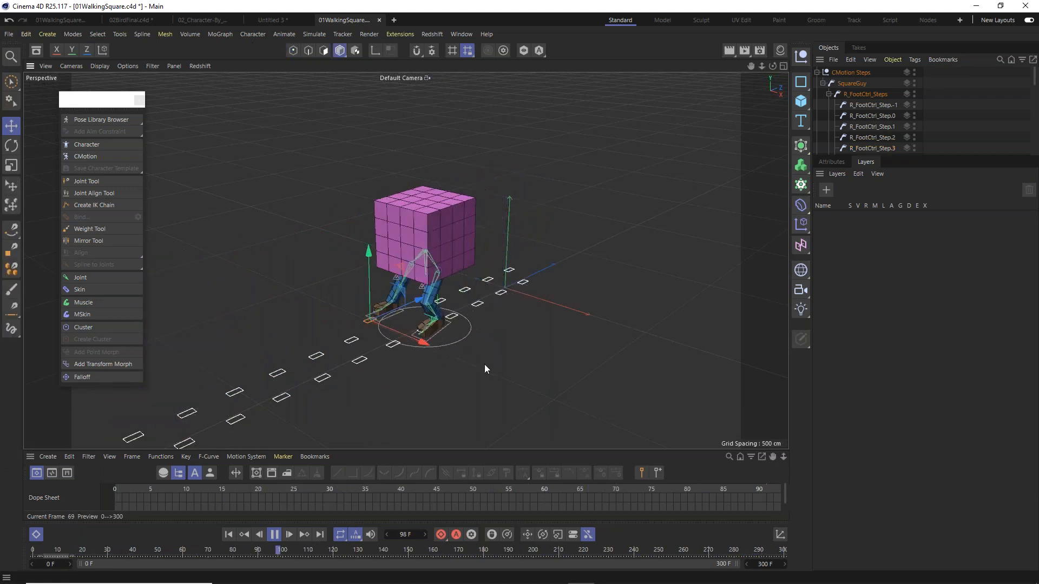
alt+drag(588, 300, 631, 288)
Examine CMotion's step options and the linked CMotion Steps object's shape choices, basic properties, coordinates and object properties.
scroll(985, 102, down, 5)
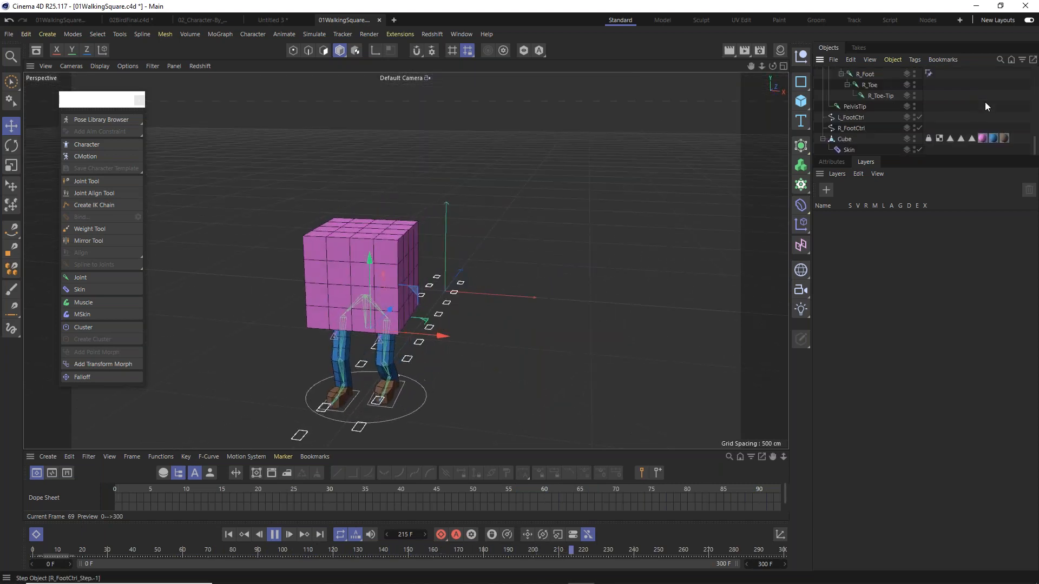
scroll(843, 92, up, 3)
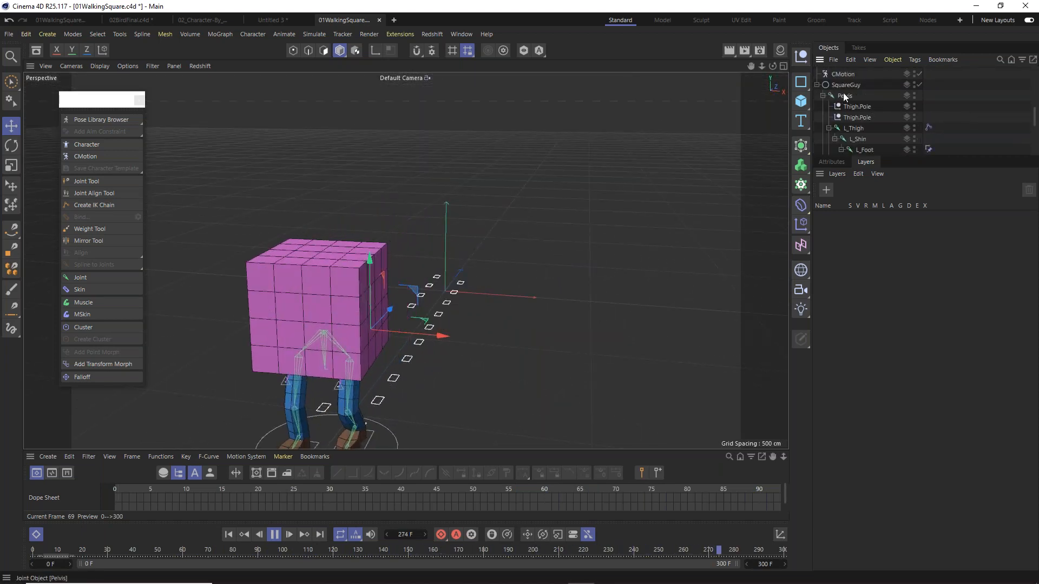
click(845, 139)
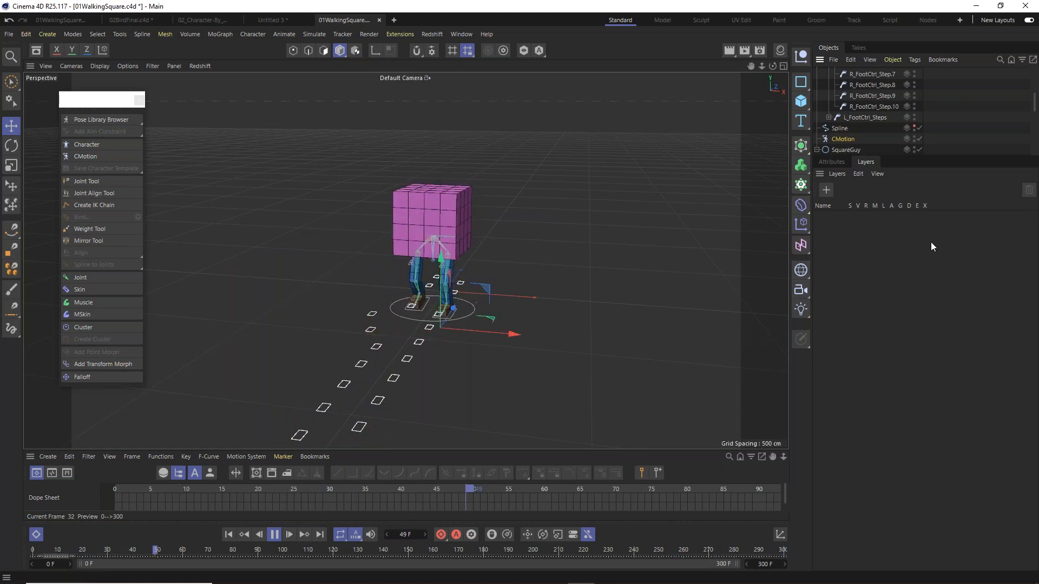
click(832, 161)
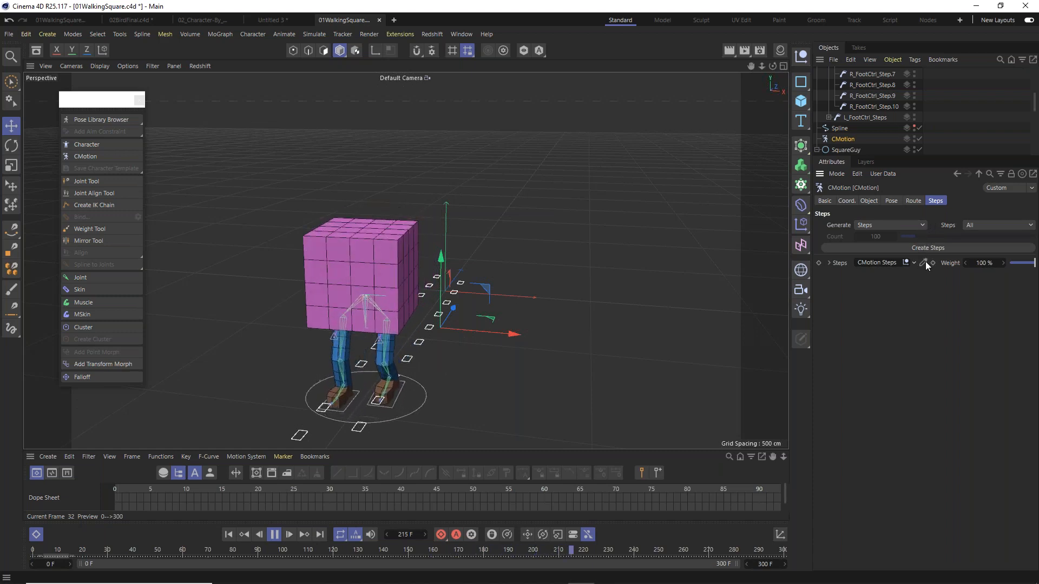
click(828, 263)
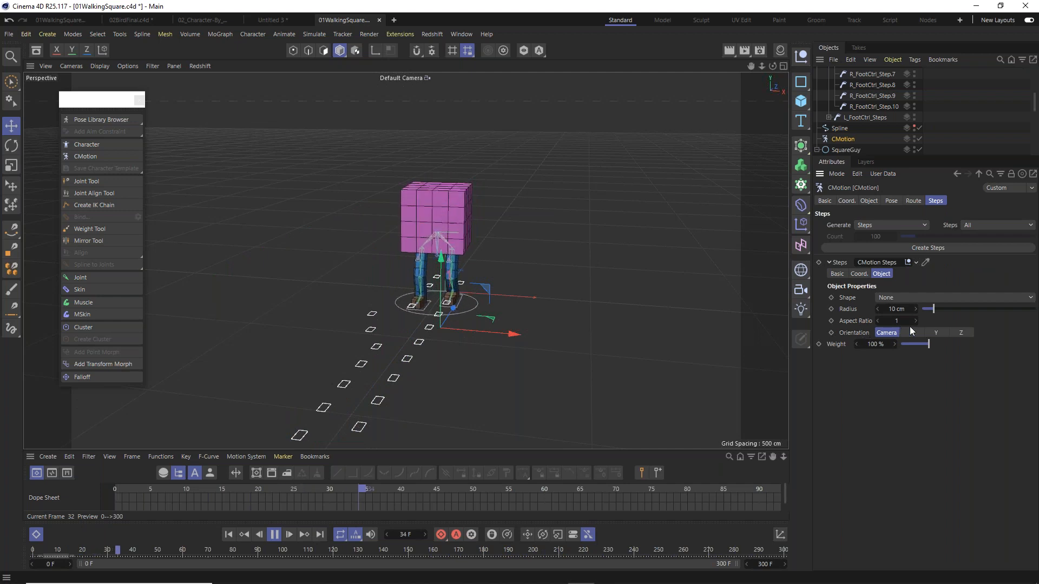
click(888, 298)
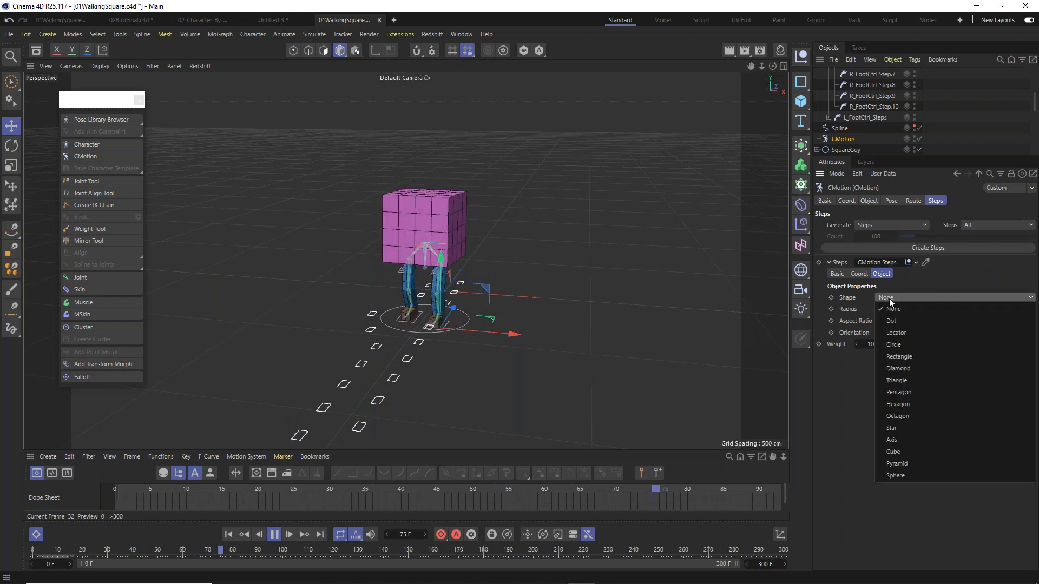
click(910, 216)
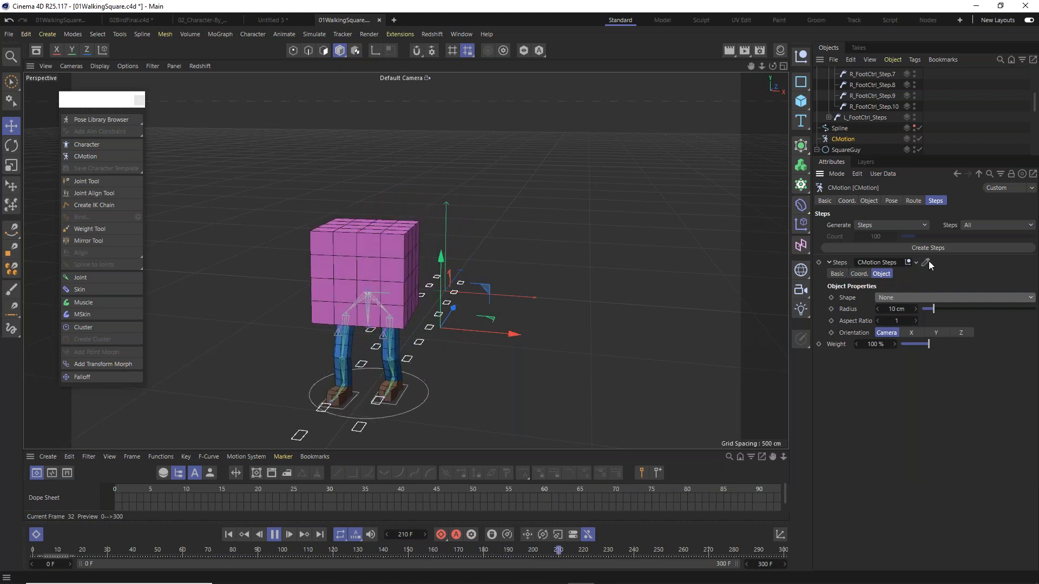
click(966, 227)
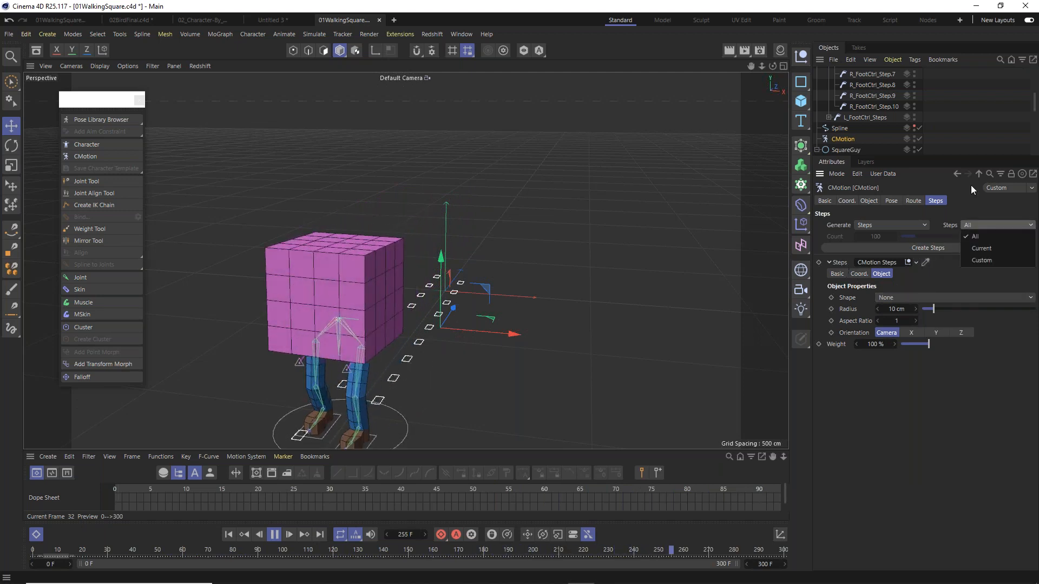
click(969, 185)
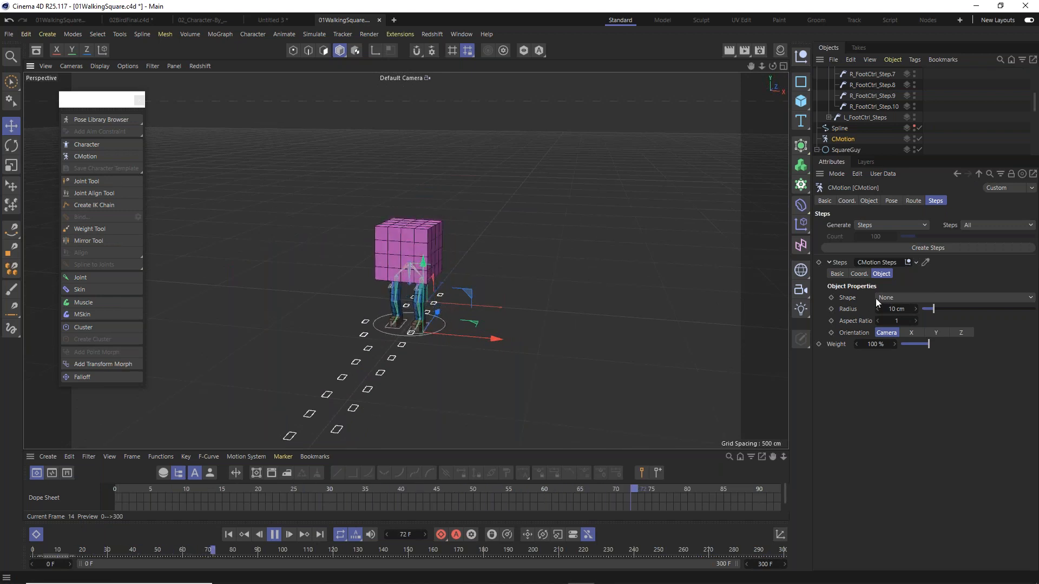
click(838, 274)
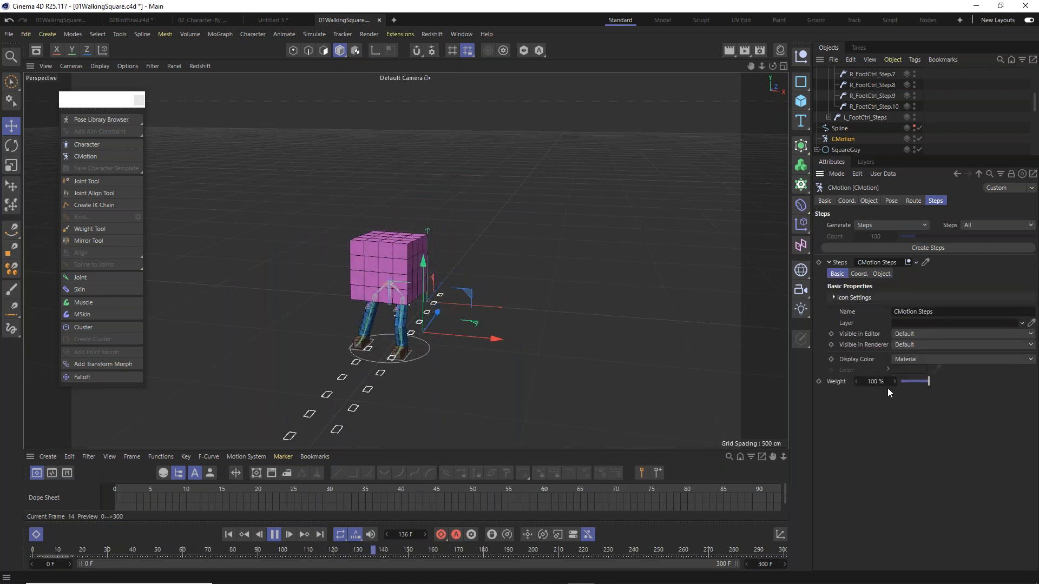
click(866, 273)
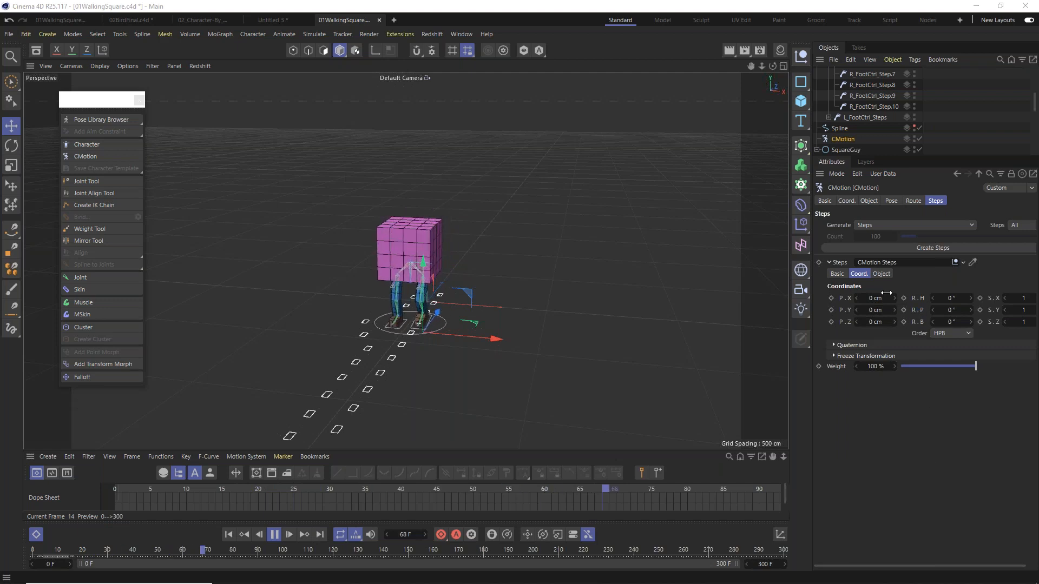
click(884, 274)
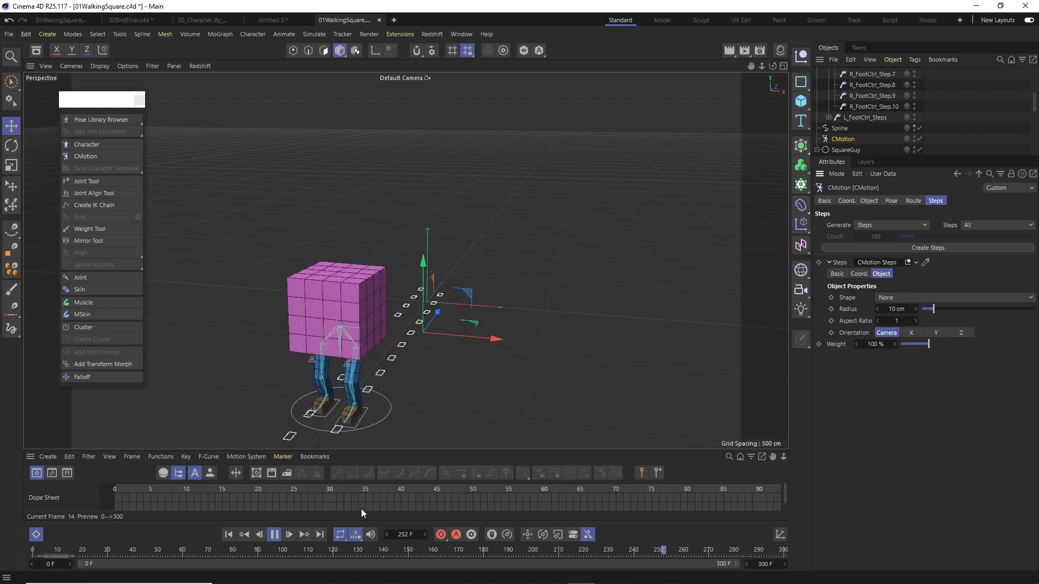
Stop playback and scrub to frames 90 and 94 to inspect the leg pose at the displaced footsteps.
key(space)
click(273, 535)
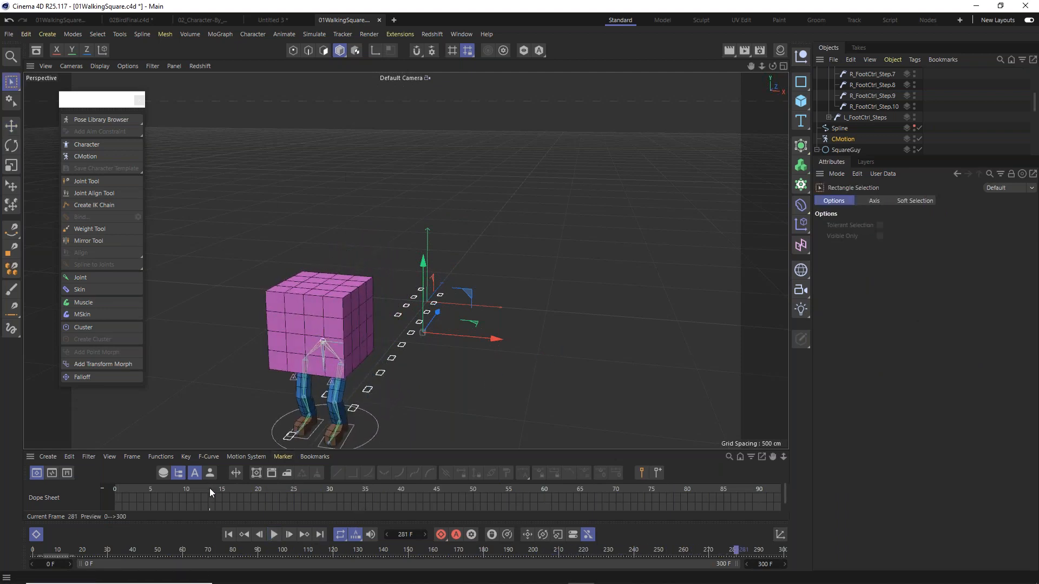
click(209, 489)
drag(573, 541, 758, 553)
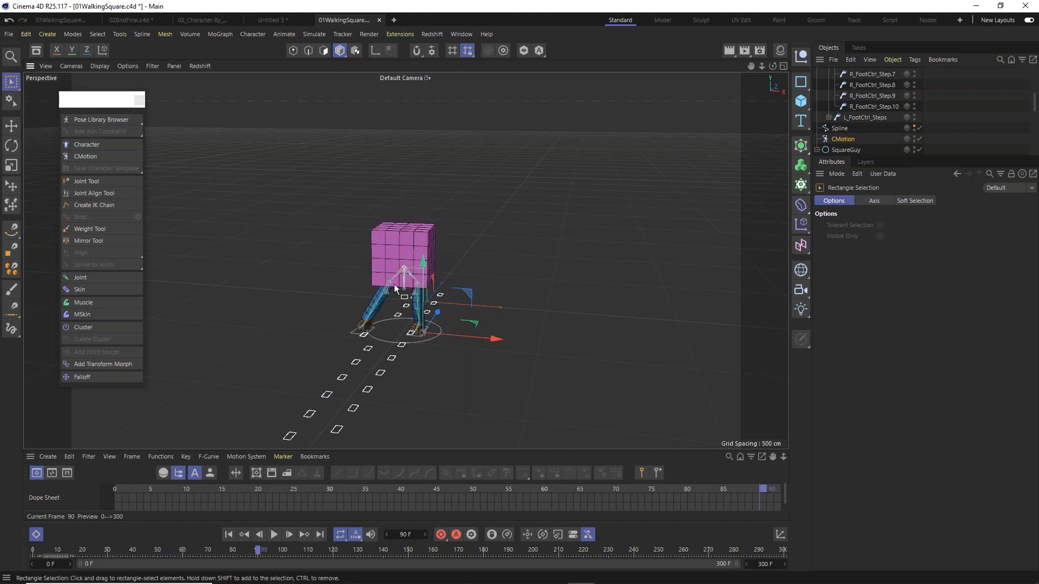
scroll(394, 284, up, 5)
mouse_move(425, 308)
alt+mouse_down()
mouse_move(449, 303)
mouse_move(439, 298)
alt+mouse_up()
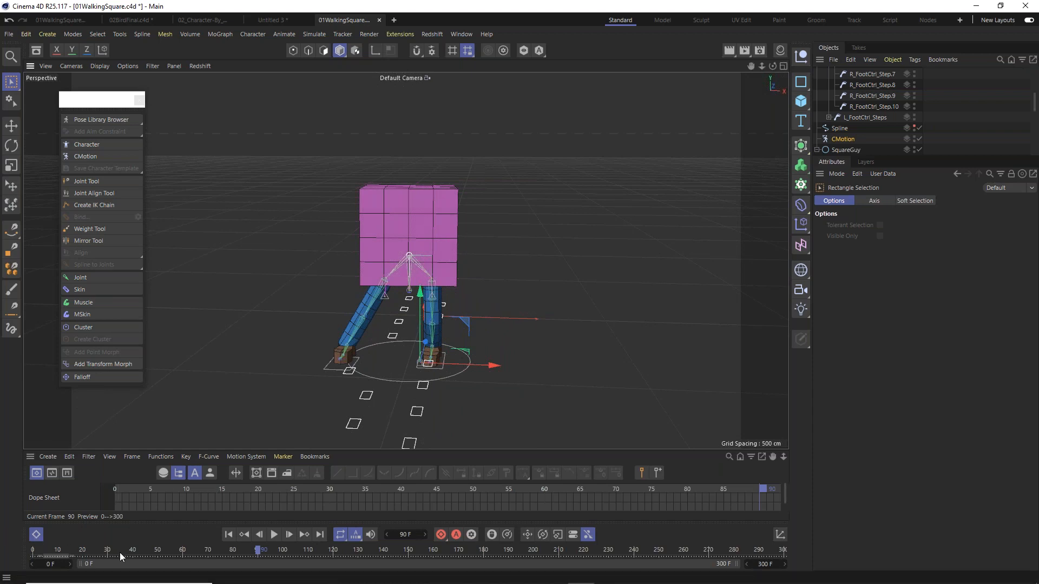
mouse_move(254, 550)
mouse_down()
mouse_move(226, 554)
mouse_move(267, 561)
mouse_up()
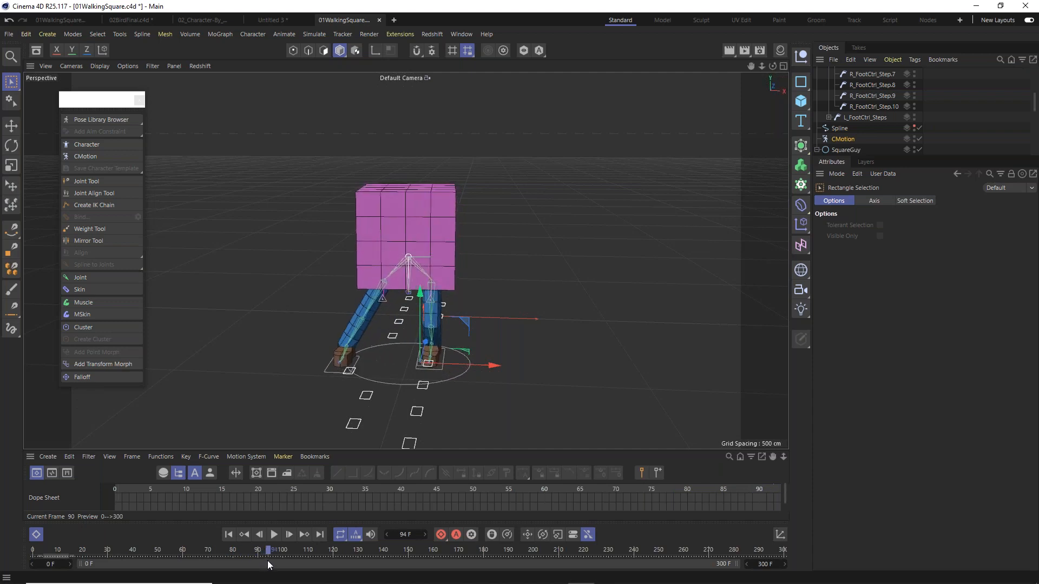
Select the CMotion object and examine its step generation choices and the linked CMotion Steps object's shape choices.
click(844, 139)
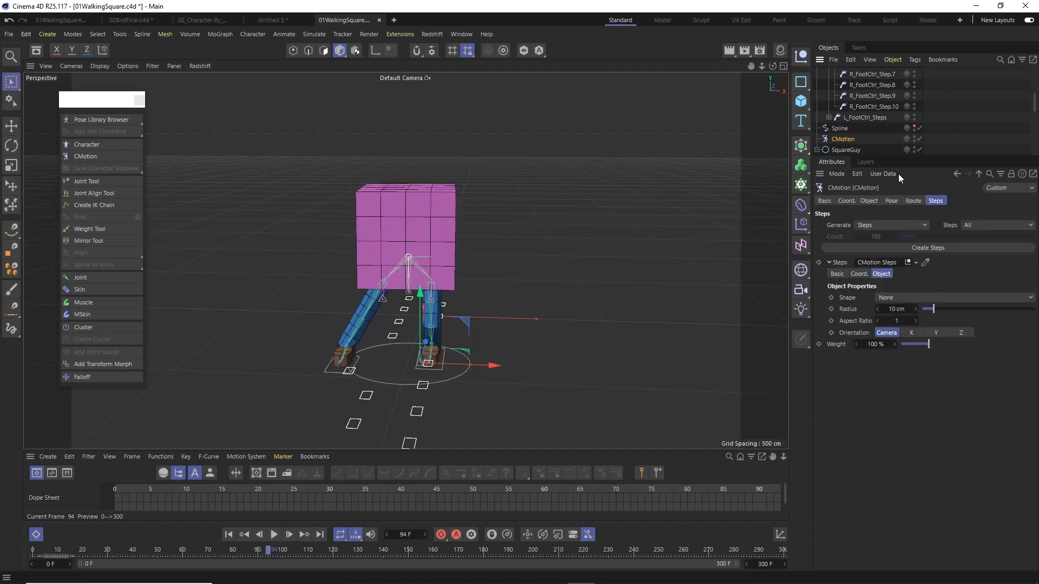
click(898, 224)
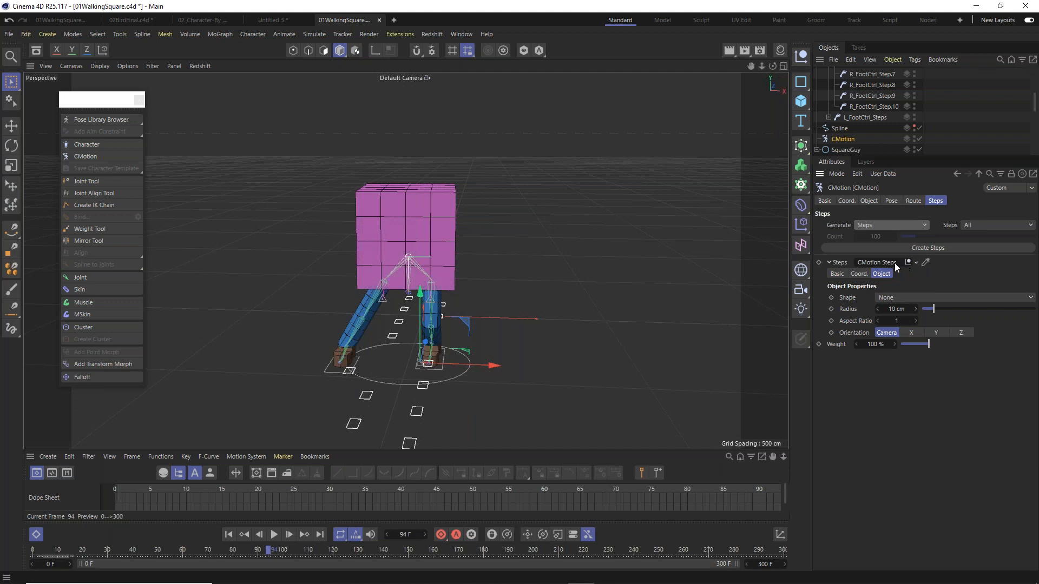
click(888, 299)
click(835, 312)
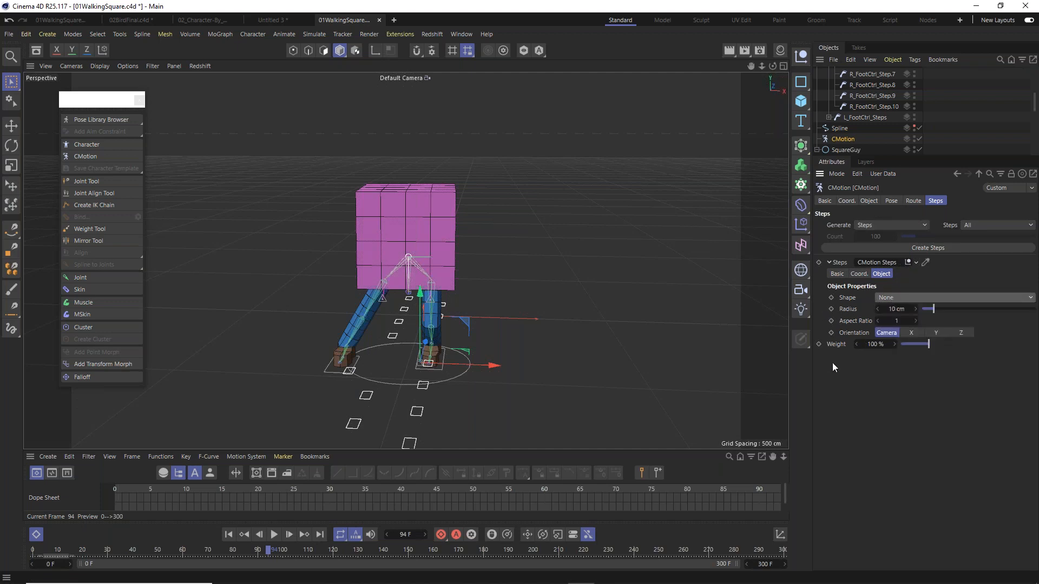
Try a radius of 13 cm and a weight of 0 % for the linked CMotion Steps object, undoing each change.
drag(936, 310, 952, 310)
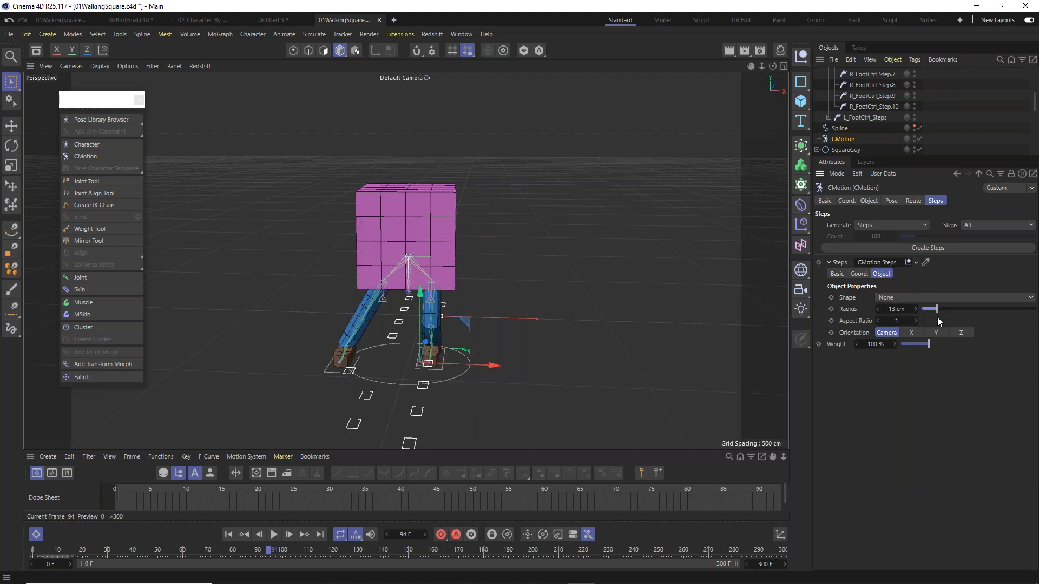
key(ctrl+z)
drag(927, 342, 878, 360)
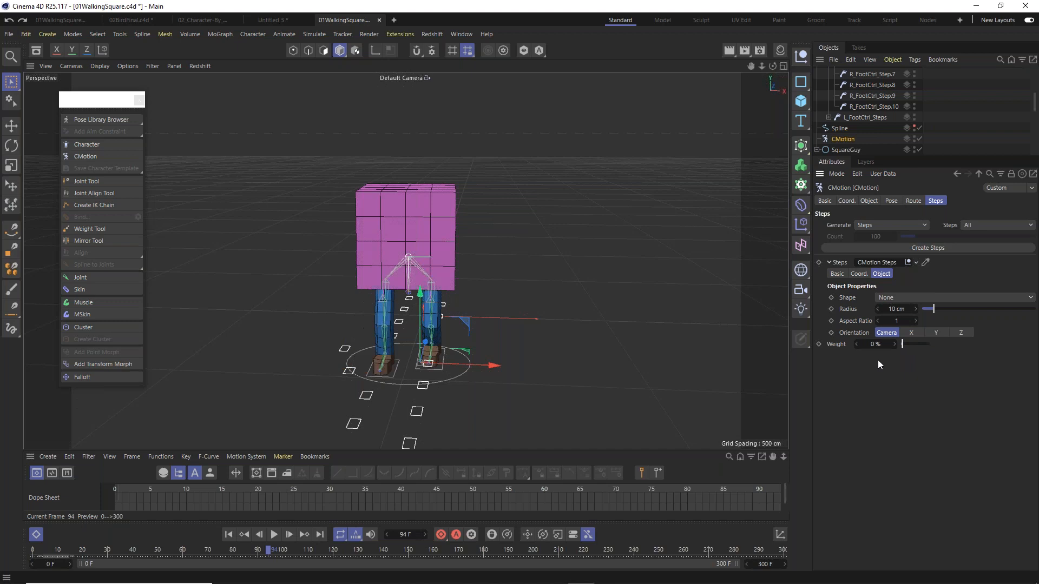
key(ctrl+z)
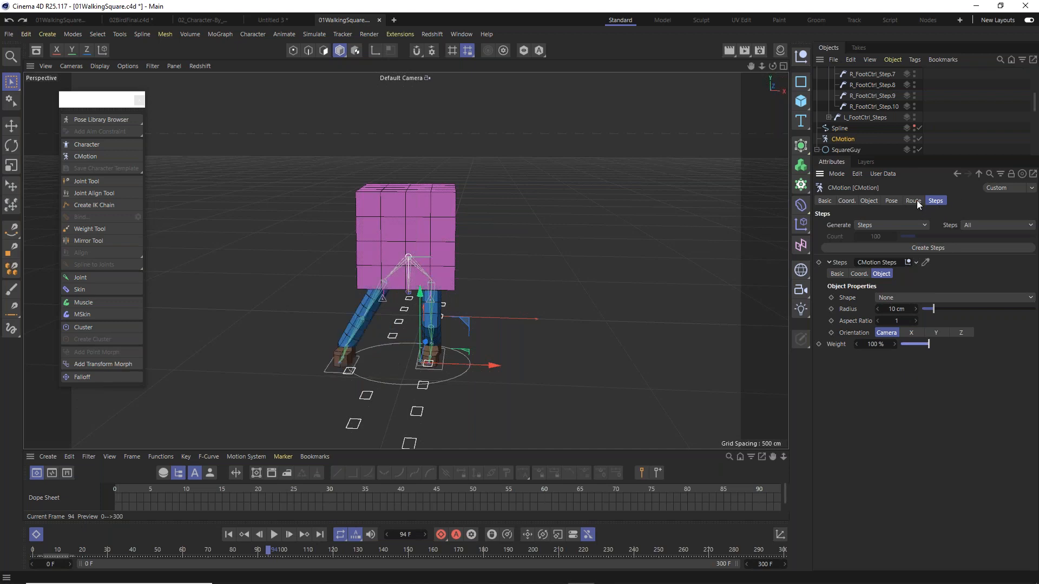
Show CMotion's object properties, play the walk from frame 0 and stop at frame 228, and activate the Move tool.
click(868, 200)
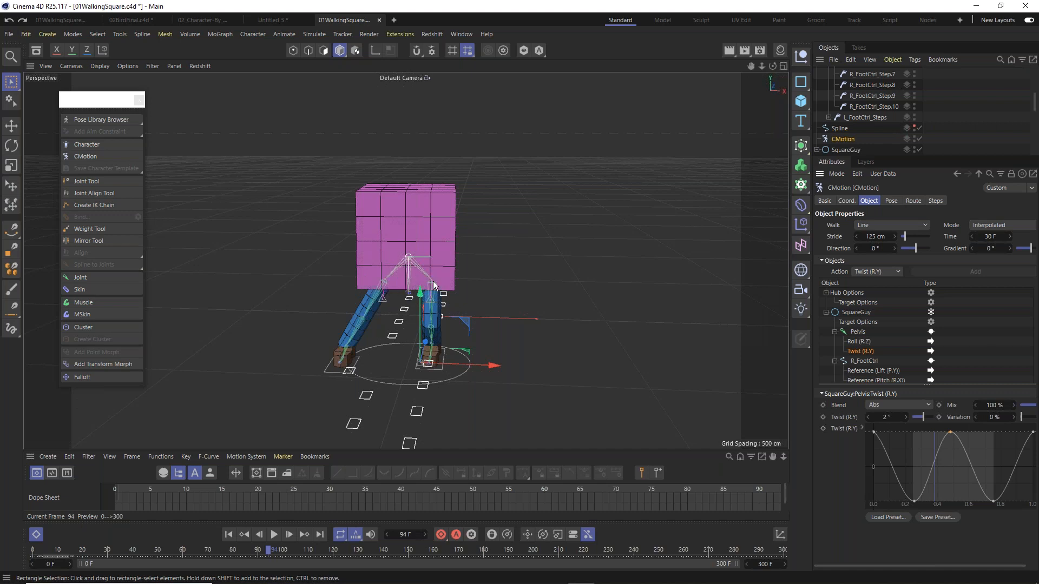
mouse_move(371, 380)
alt+mouse_down()
mouse_move(318, 380)
mouse_move(370, 373)
alt+mouse_up()
alt+middle_drag(371, 372, 509, 283)
click(123, 486)
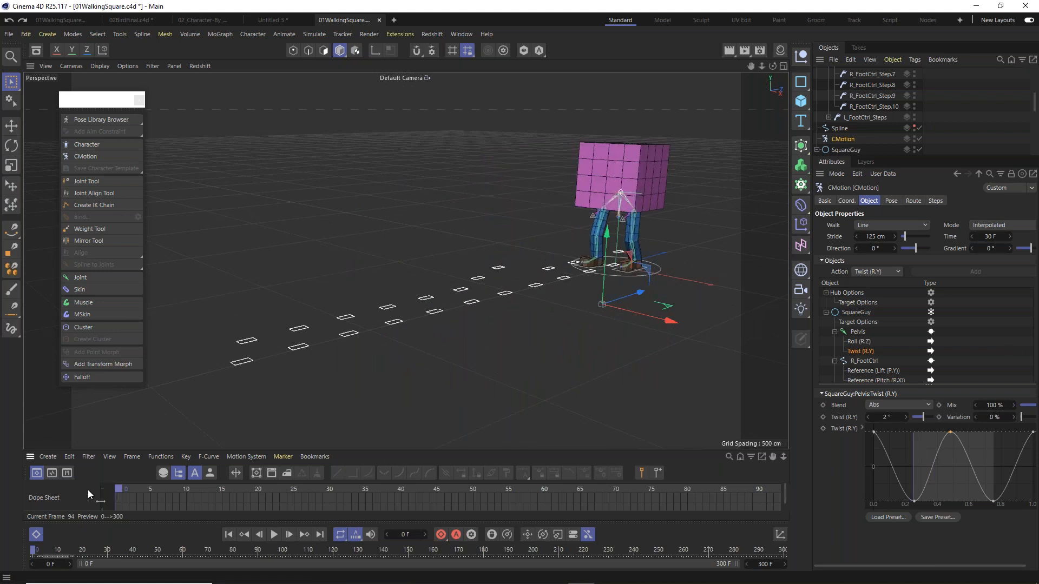
click(273, 535)
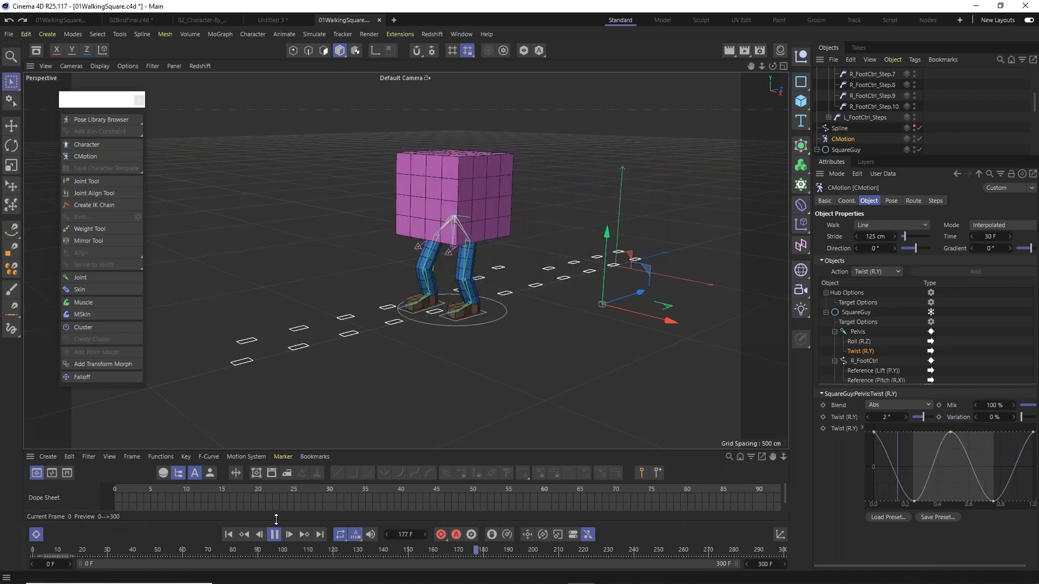
click(275, 535)
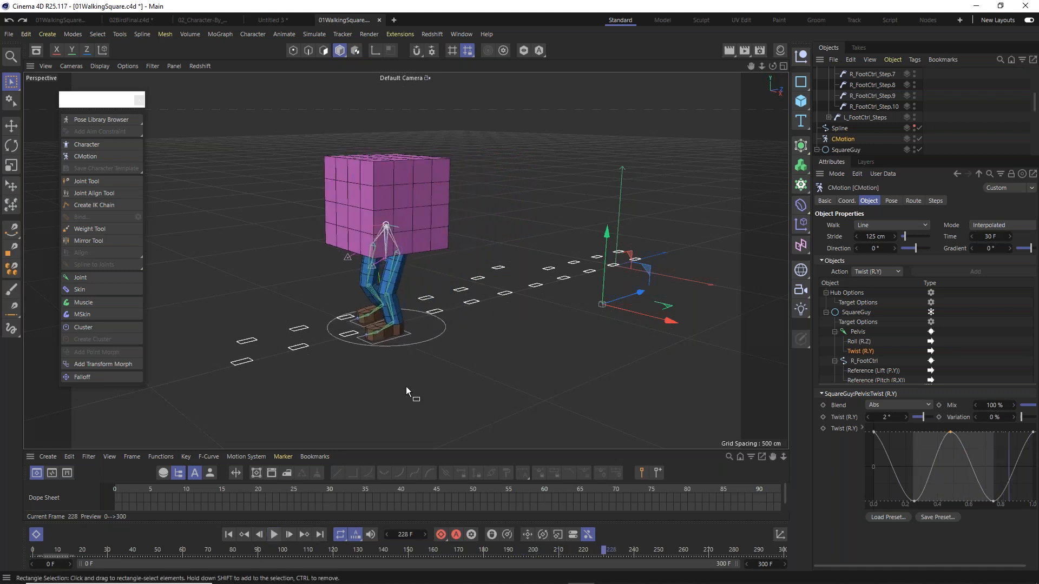
alt+drag(406, 386, 454, 336)
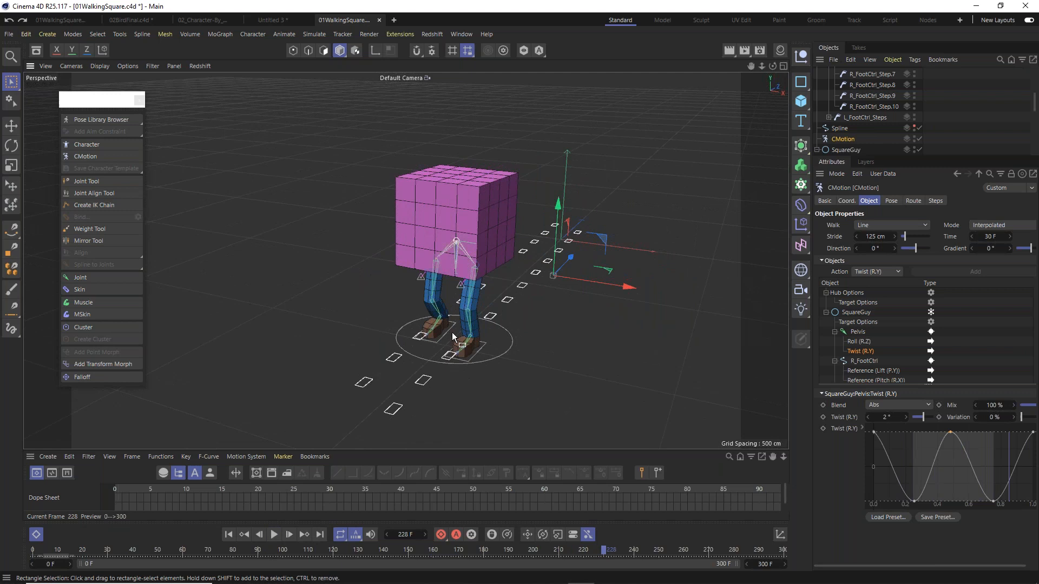
click(11, 126)
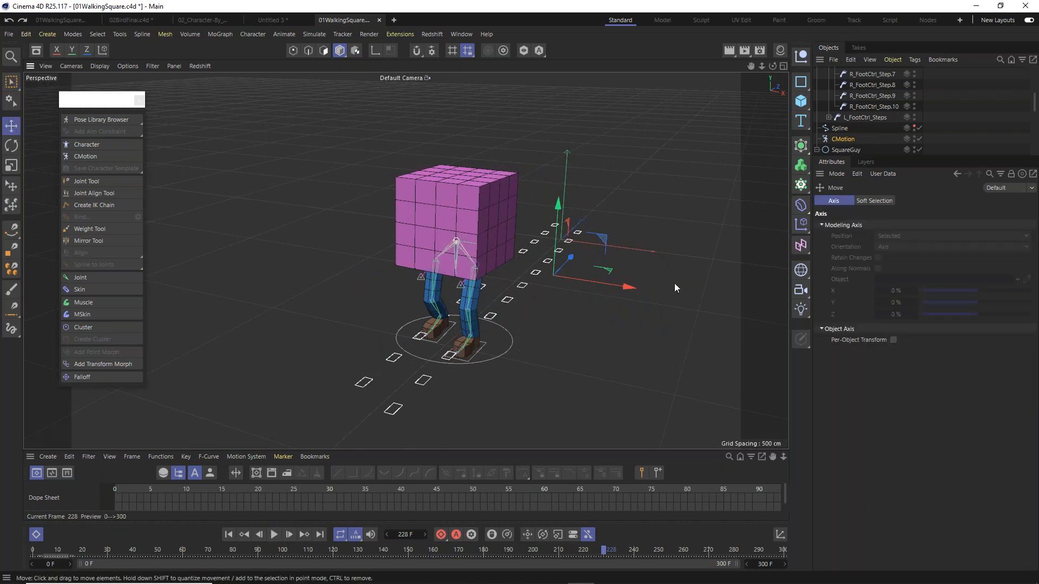
scroll(673, 284, down, 2)
alt+middle_drag(559, 326, 537, 278)
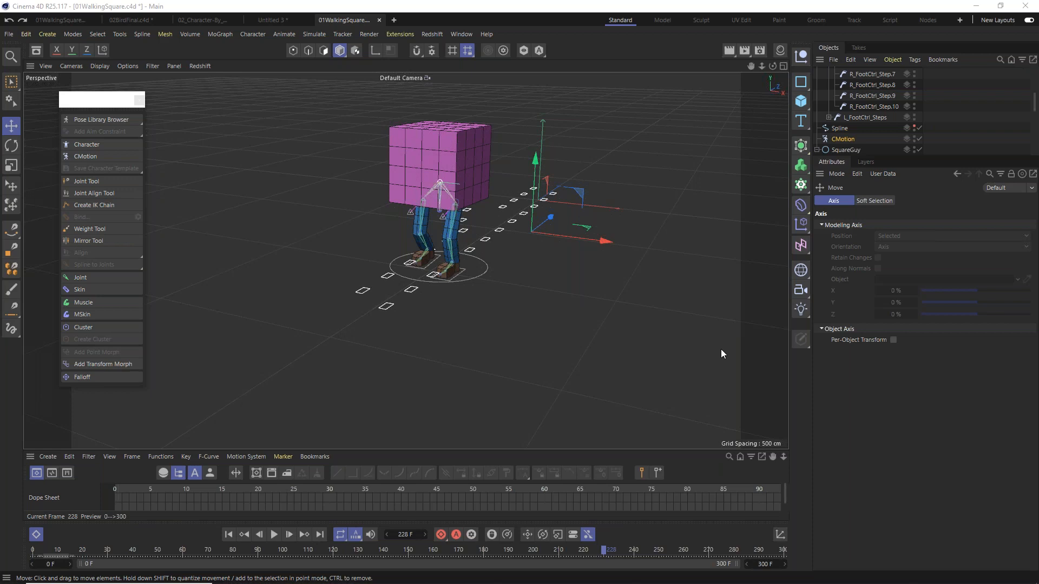
Reselect CMotion, select the Lift reference under R_FootCtrl, and enlarge the object list to show L_FootCtrl's actions with the feet framed closely.
scroll(930, 131, up, 5)
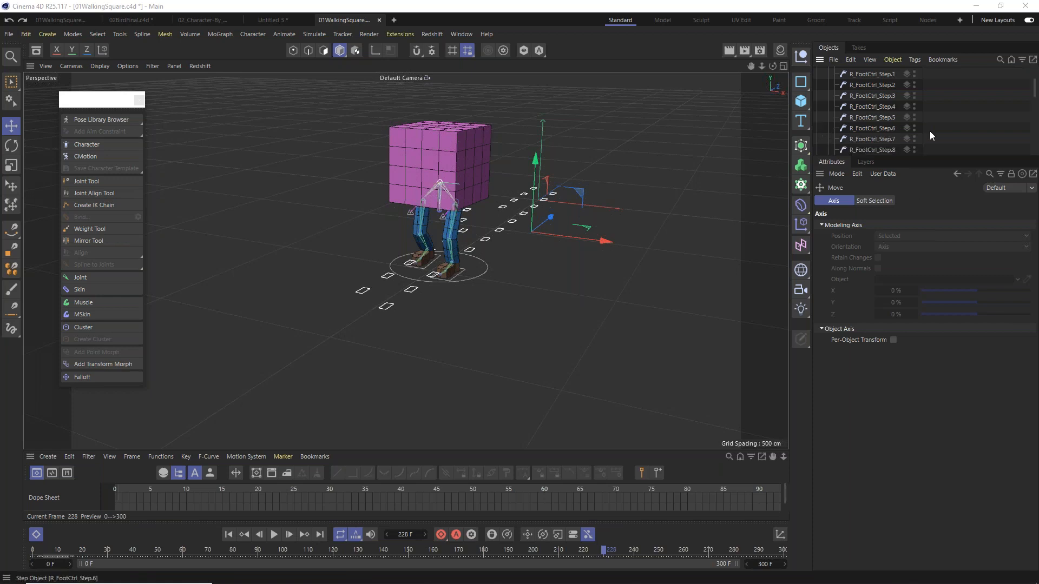
scroll(878, 79, down, 5)
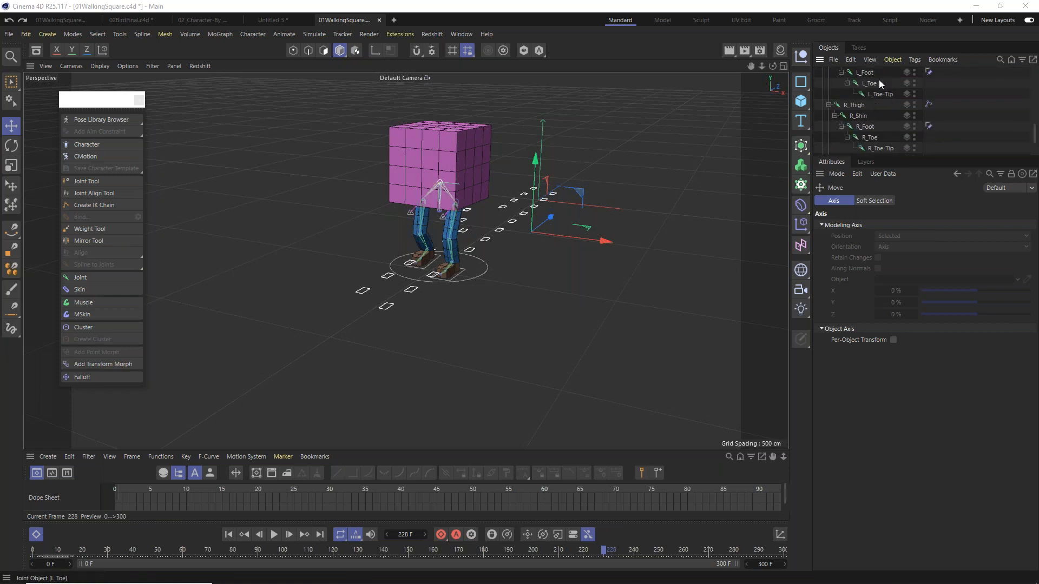
scroll(879, 89, down, 5)
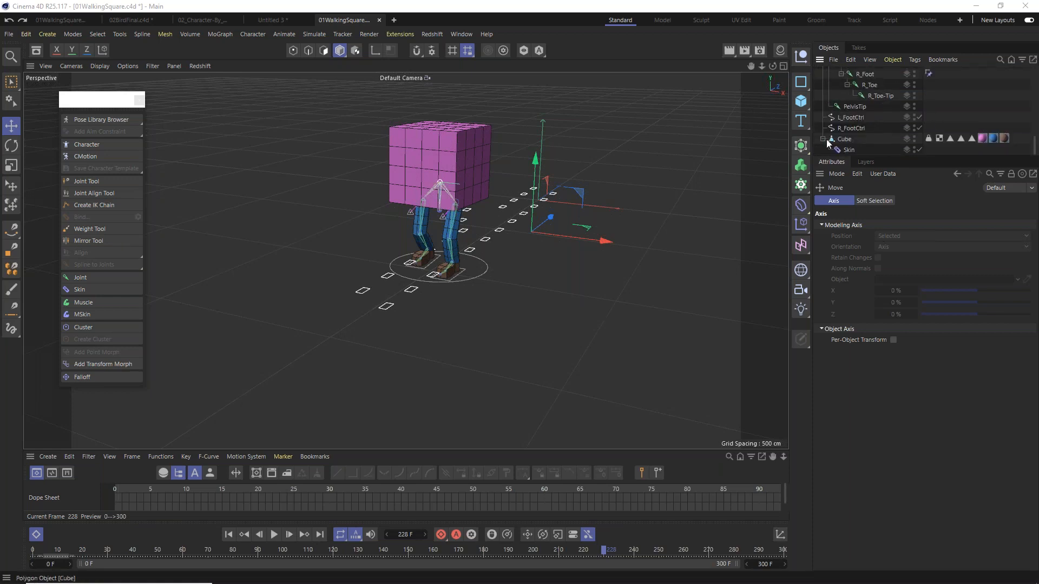
scroll(848, 128, down, 5)
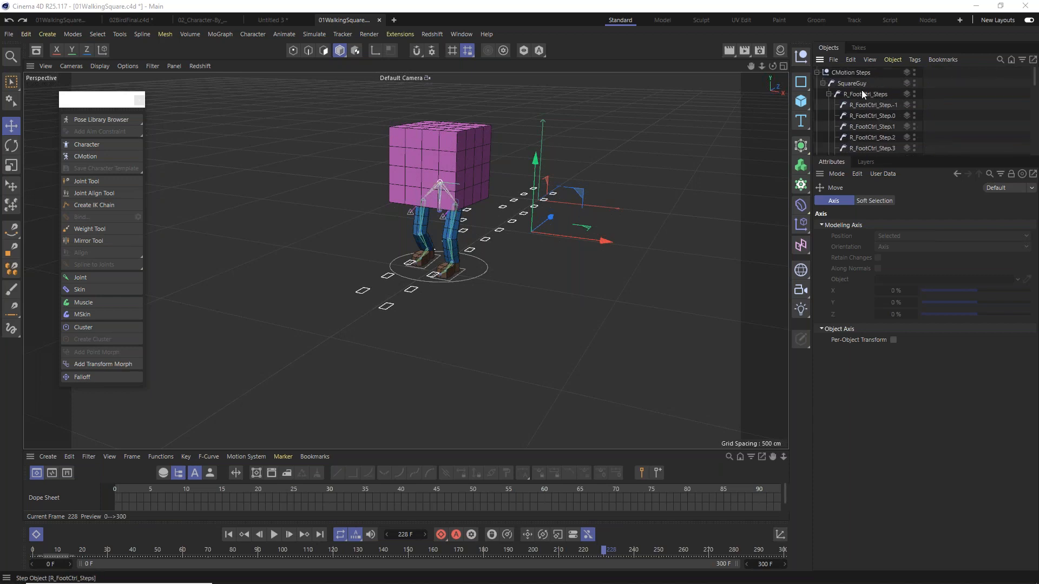
scroll(866, 89, down, 2)
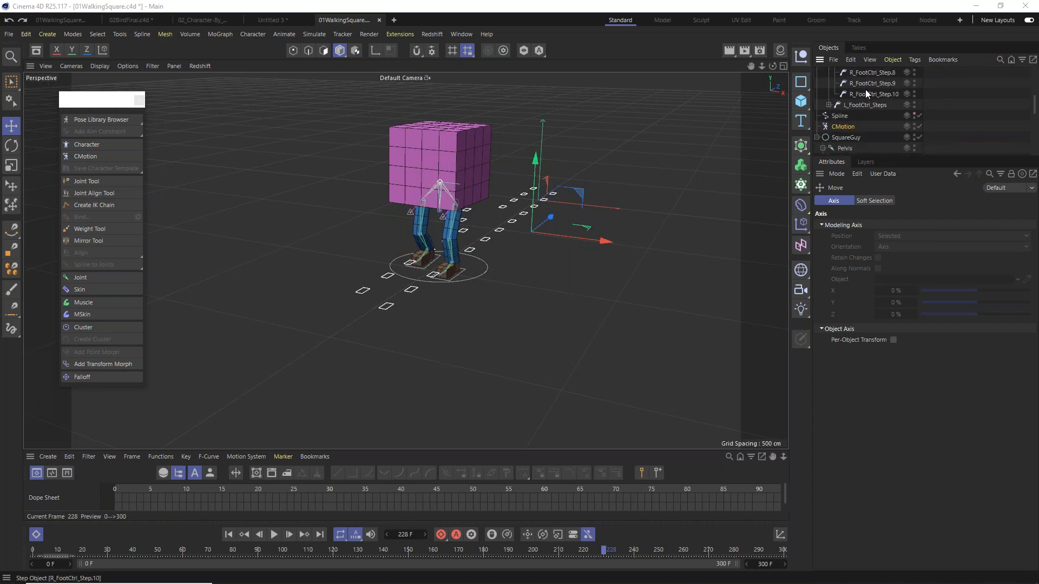
click(836, 126)
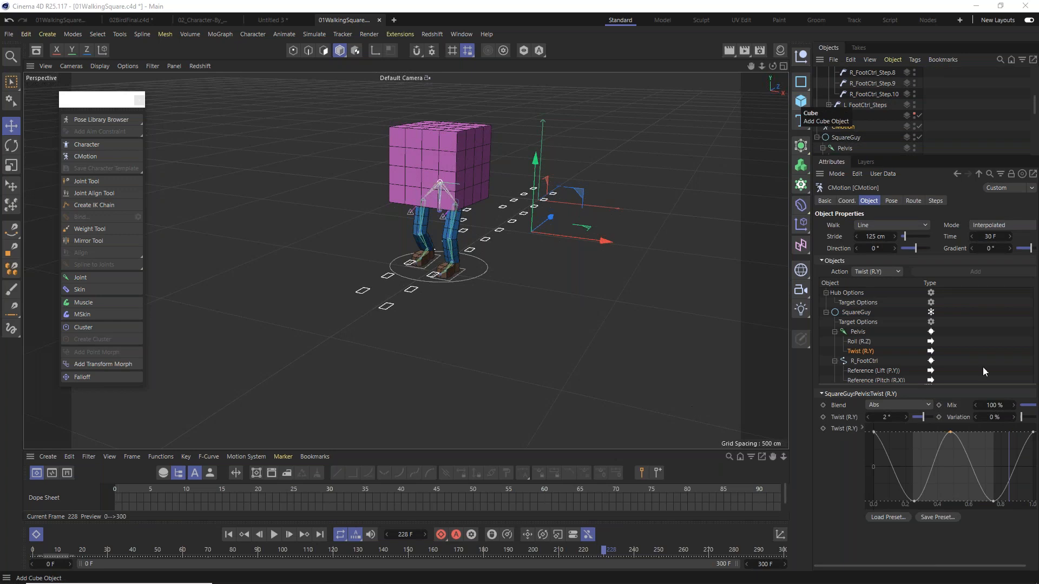
click(869, 370)
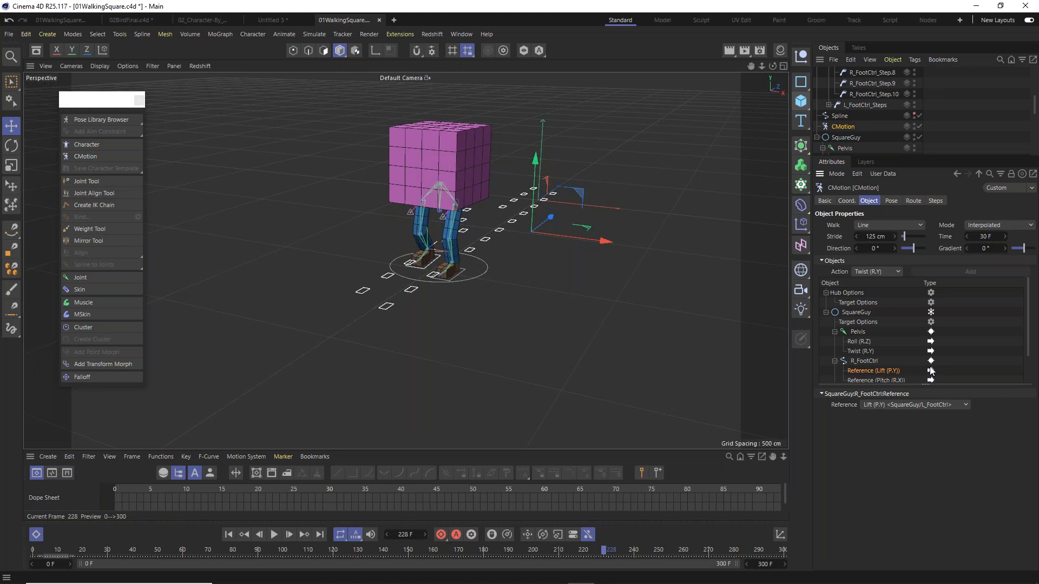
drag(925, 385, 879, 492)
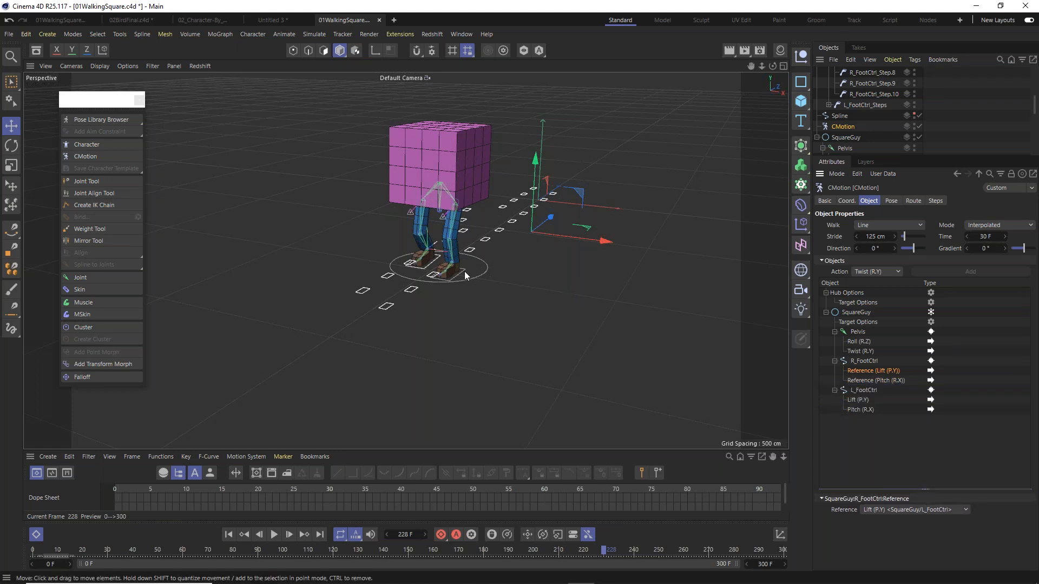
scroll(466, 271, up, 2)
mouse_move(440, 260)
alt+mouse_down()
mouse_move(421, 267)
mouse_move(427, 246)
alt+mouse_up()
scroll(423, 244, up, 2)
scroll(427, 246, up, 2)
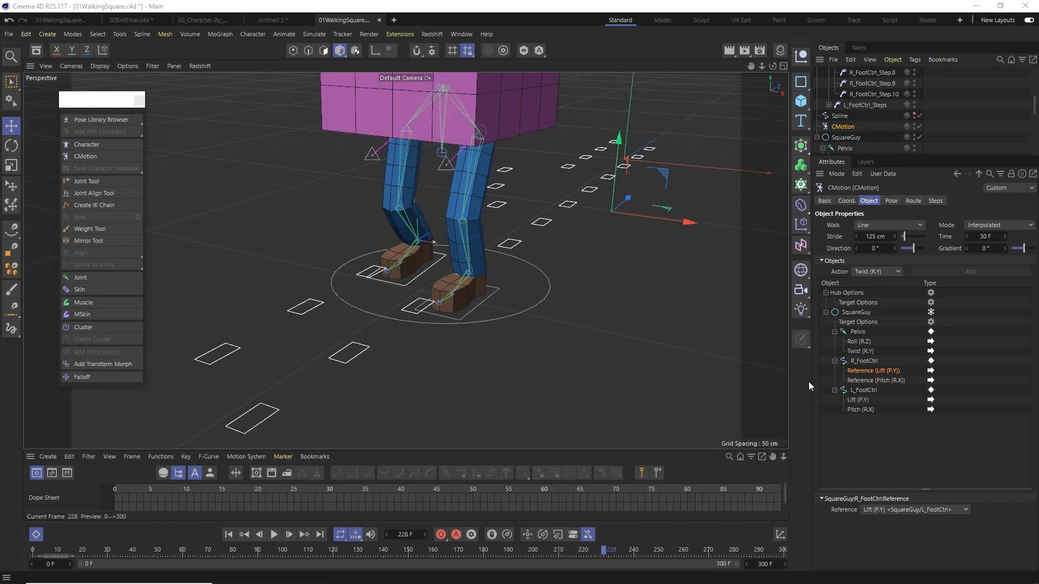
Start saving CMotion's settings as a preset named Test and browse for its file location.
click(825, 202)
click(897, 379)
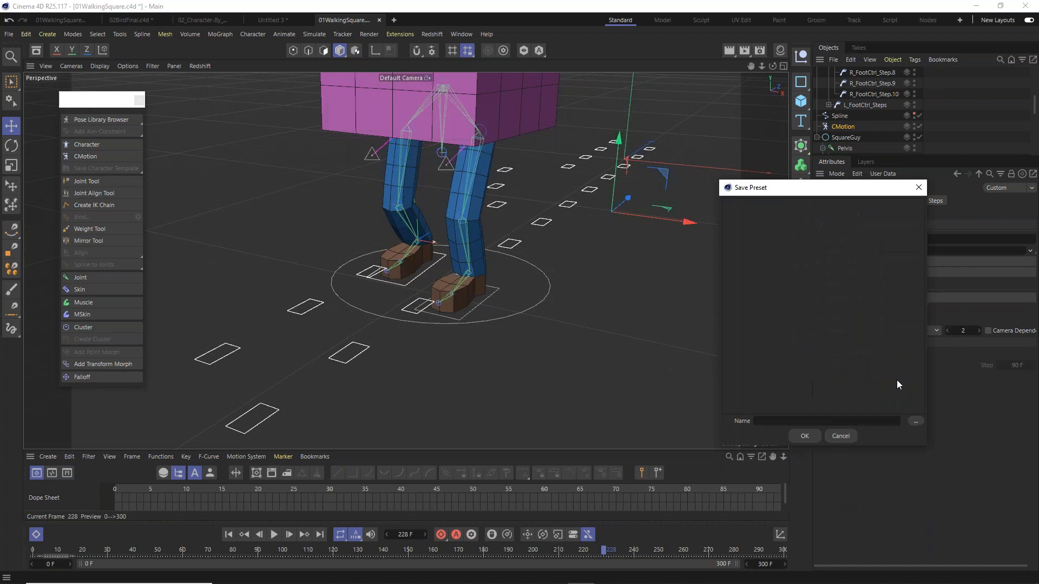
click(861, 421)
text(Test)
click(913, 421)
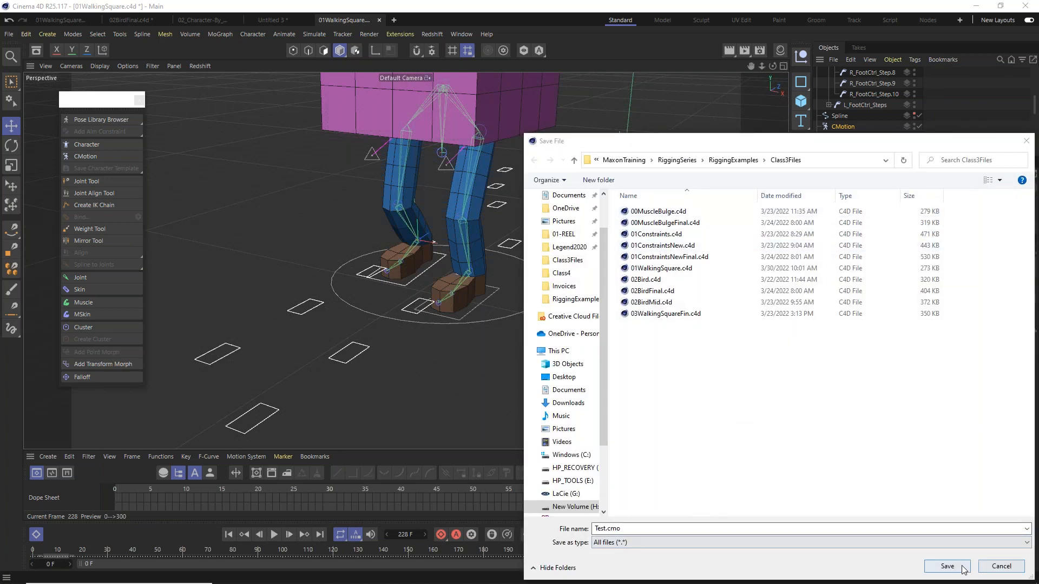
Browse to the Class4 folder under RiggingExamples as the location for Test.cmo, and cancel the file save.
click(733, 160)
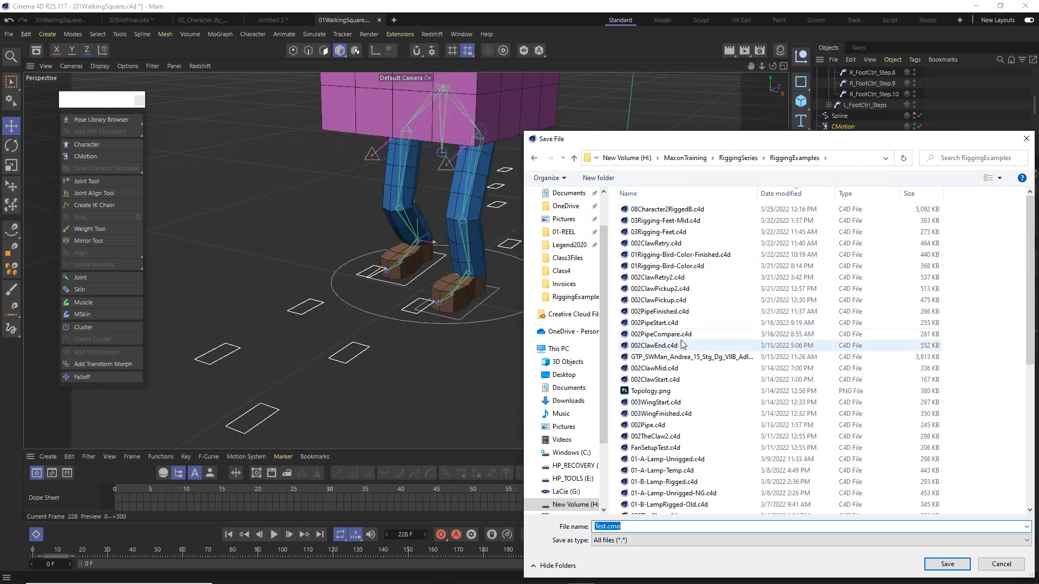
scroll(676, 364, down, 2)
scroll(677, 363, down, 2)
double_click(656, 463)
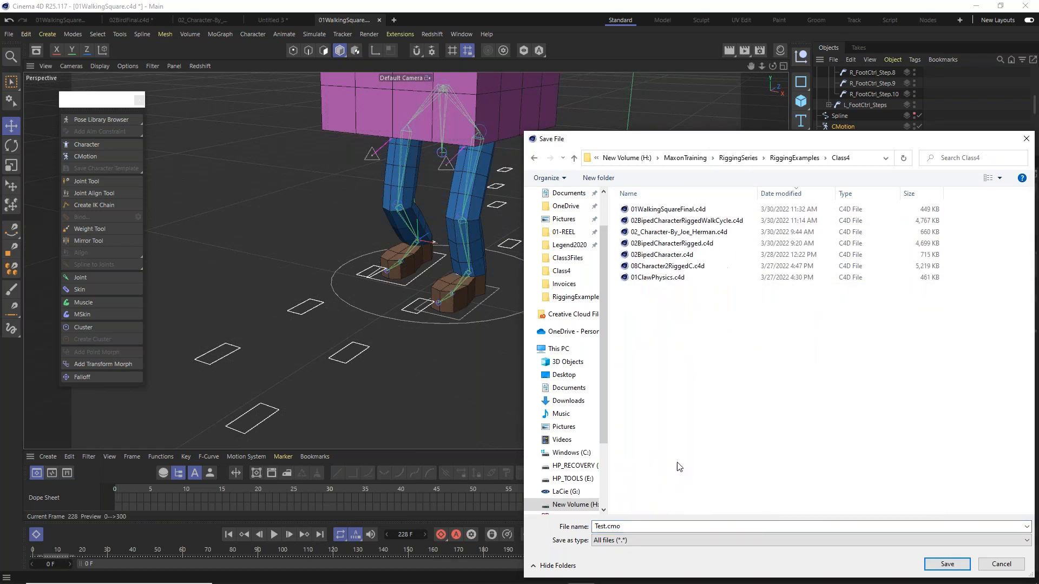
double_click(657, 532)
click(652, 531)
drag(651, 532, 610, 532)
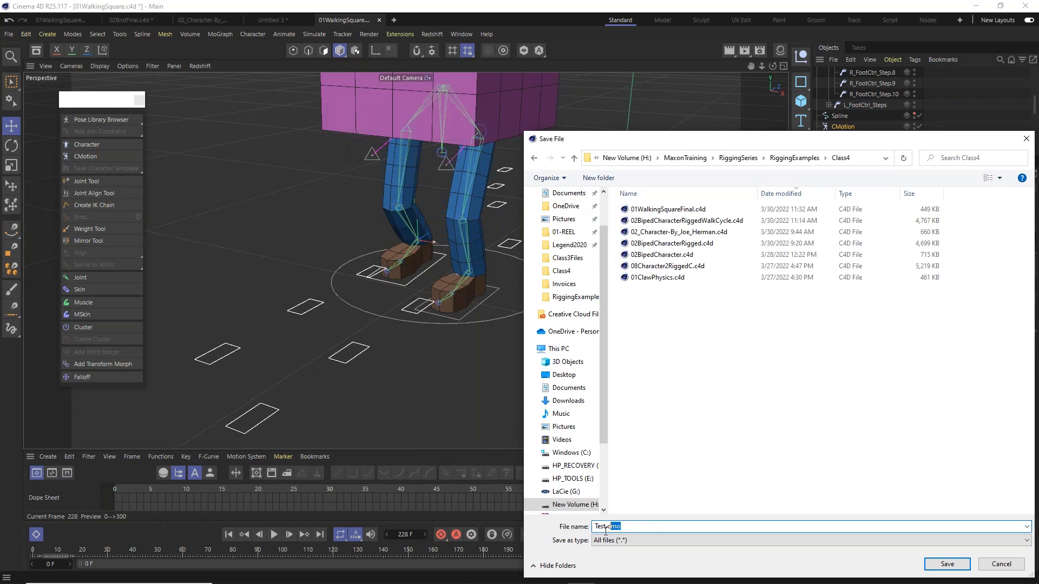
click(1020, 568)
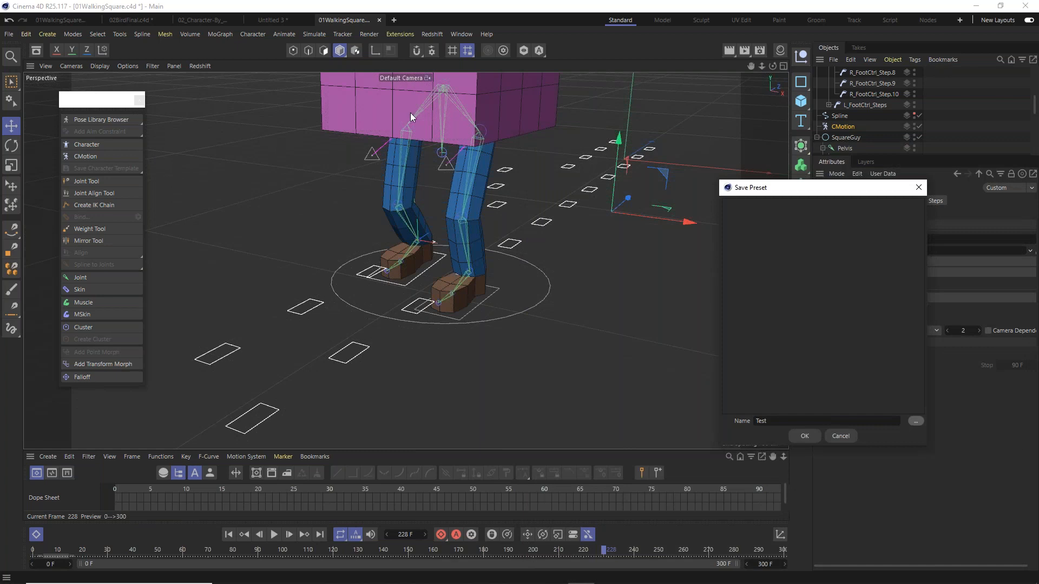
Move the floating character tools palette lower in the viewport and dismiss the Save Preset dialog without saving.
click(422, 83)
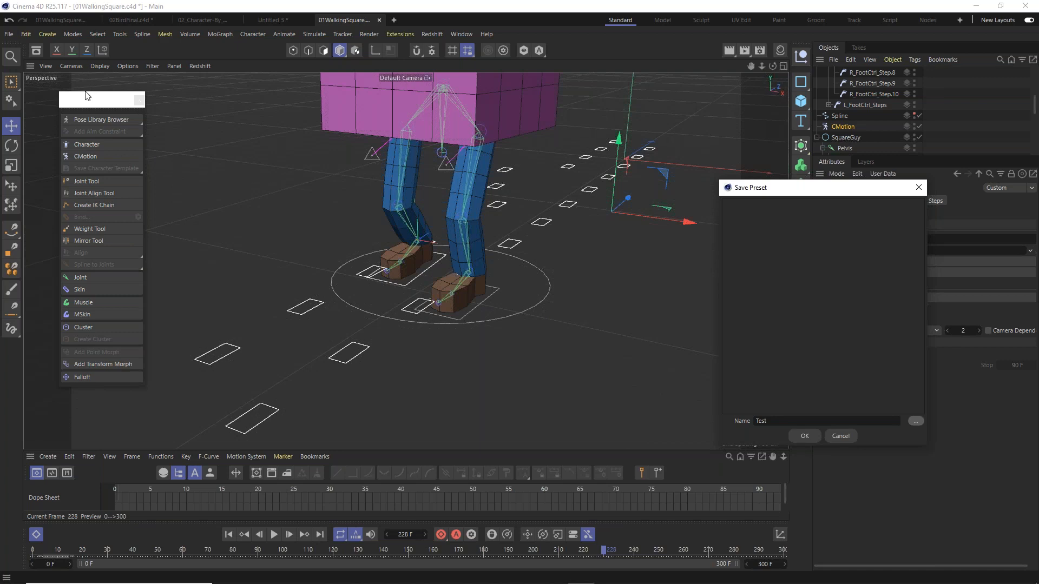
drag(95, 101, 80, 144)
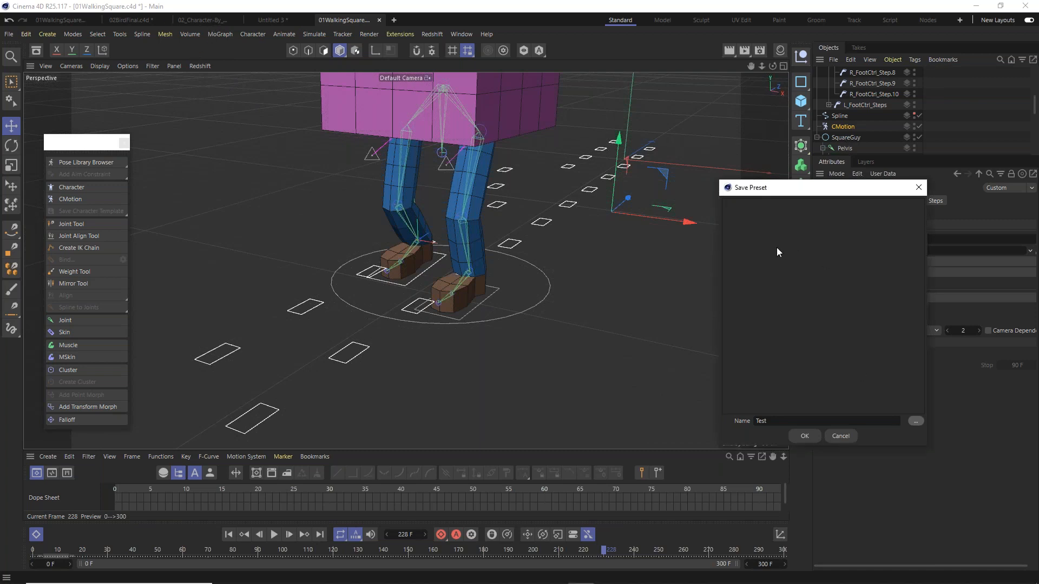
click(918, 187)
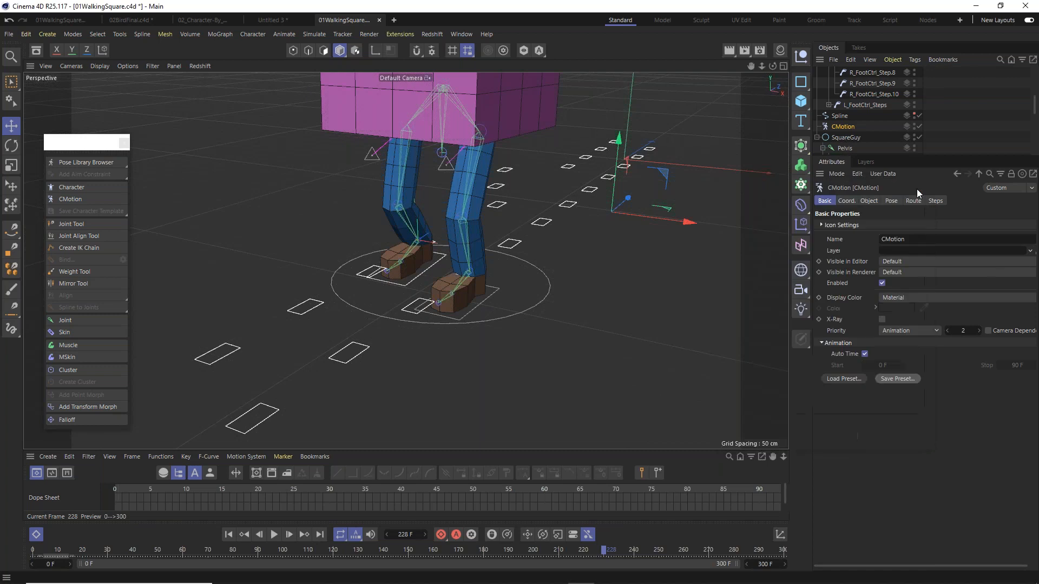
Switch to the open 02_Character scene and examine the unrigged character's torso and arms from the front and side.
click(215, 21)
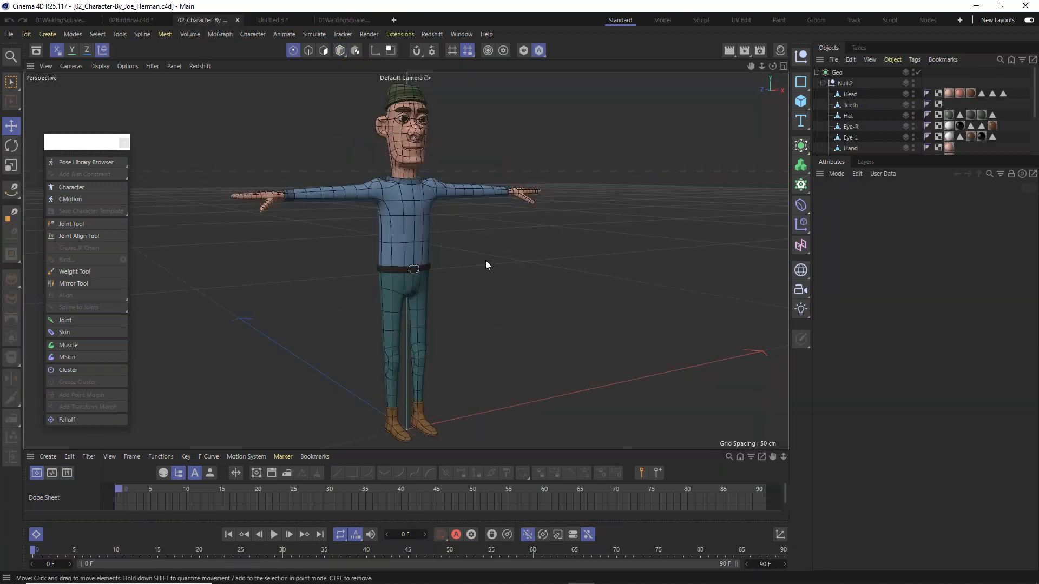
alt+middle_drag(486, 261, 505, 298)
alt+drag(445, 270, 443, 245)
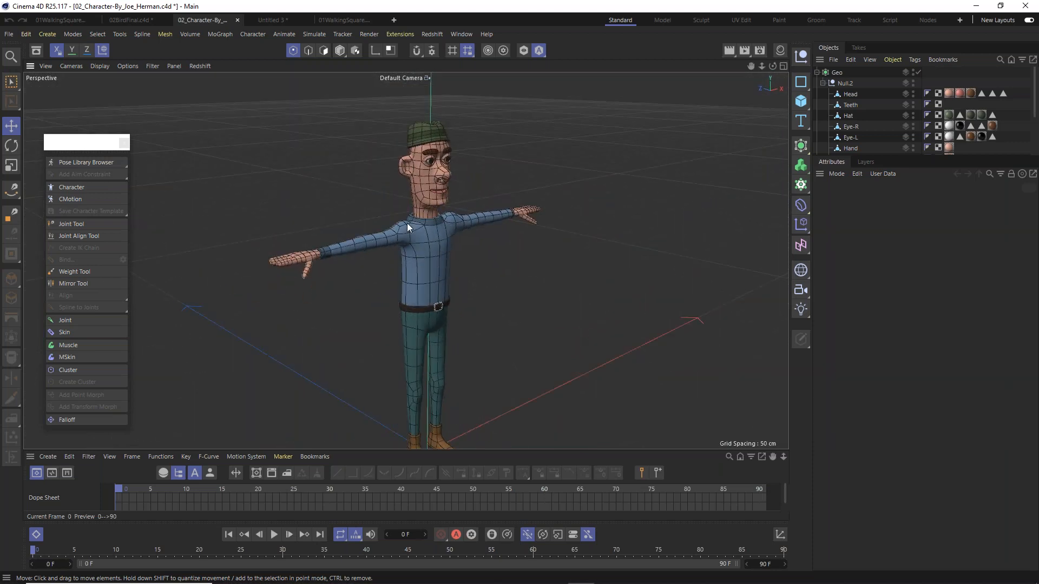
alt+right_drag(410, 220, 436, 200)
alt+middle_drag(437, 200, 415, 164)
alt+drag(415, 164, 440, 270)
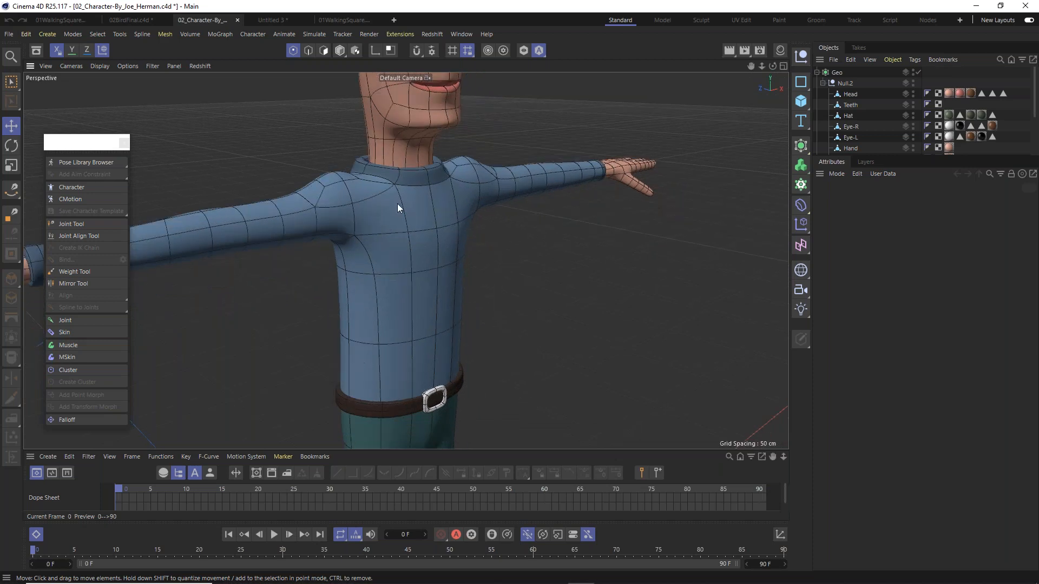
scroll(447, 203, down, 3)
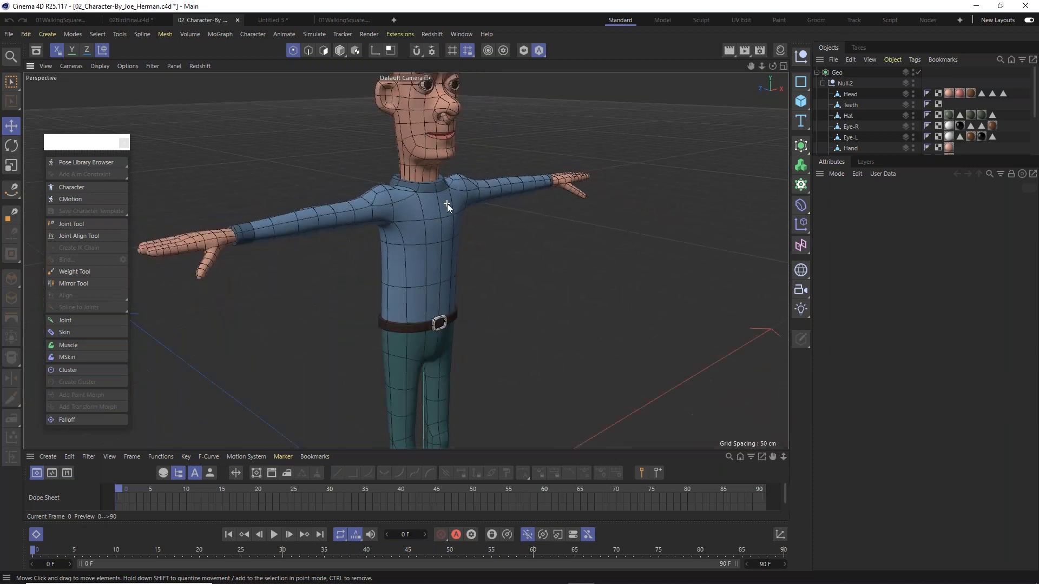
Examine the humanoid character's full body, head, arm and hand topology from several angles.
alt+drag(356, 264, 258, 242)
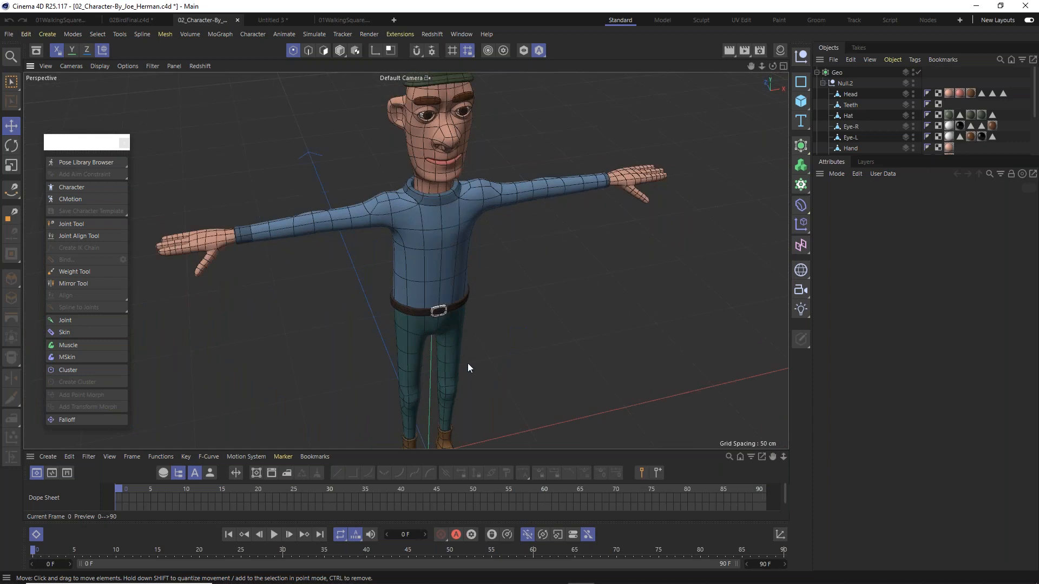
alt+drag(438, 317, 404, 227)
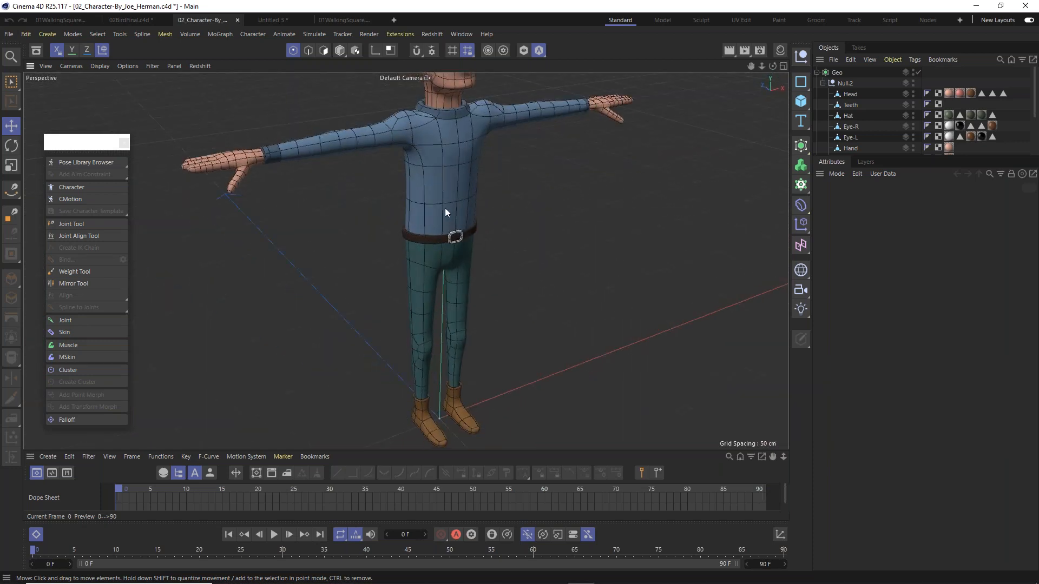
alt+middle_drag(446, 192, 450, 313)
alt+right_drag(476, 248, 478, 184)
alt+drag(478, 184, 518, 203)
scroll(431, 197, down, 4)
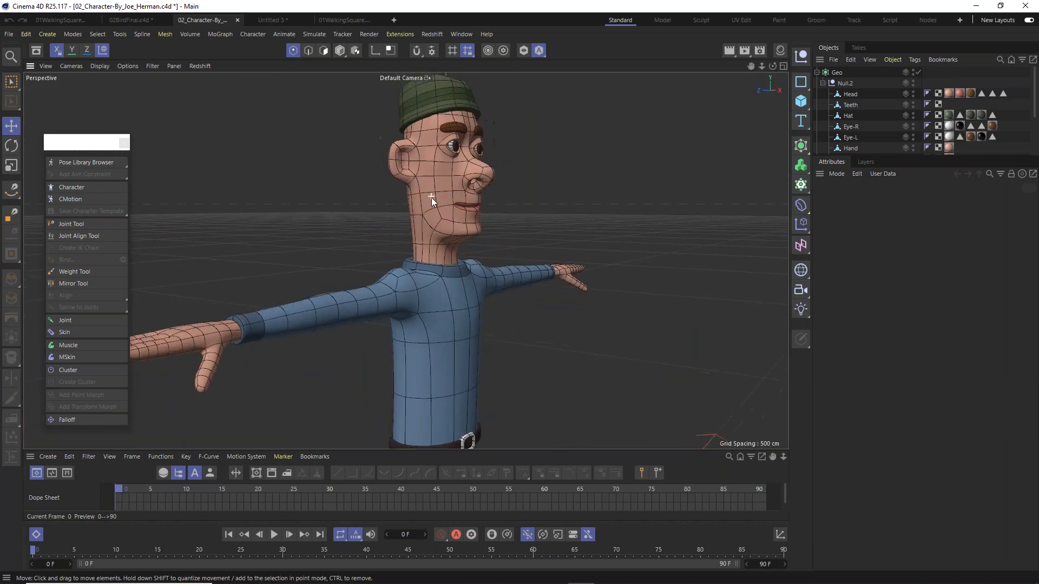
alt+middle_drag(463, 302, 460, 182)
alt+drag(447, 223, 235, 336)
scroll(234, 334, up, 5)
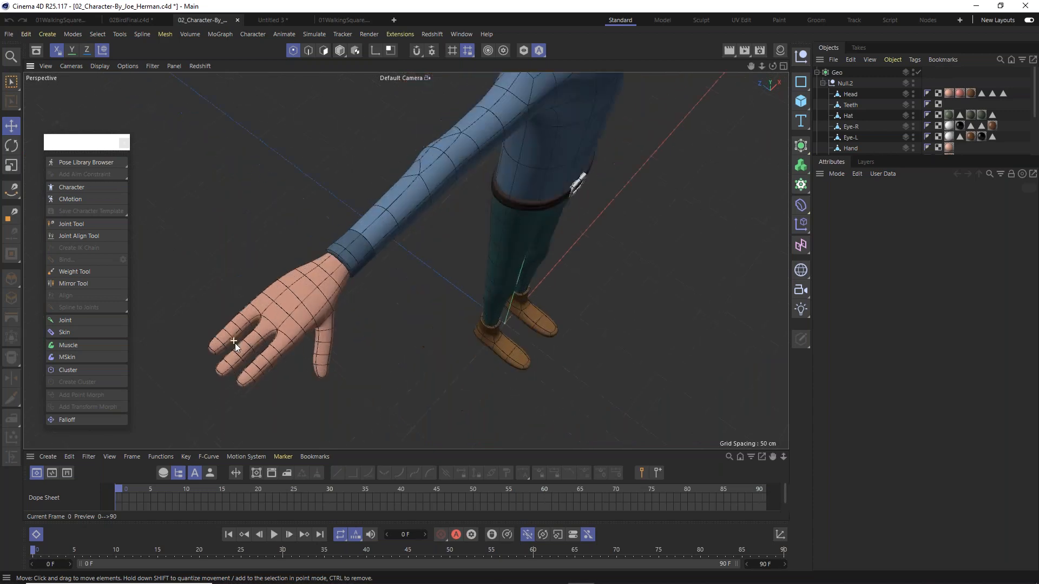
alt+drag(311, 307, 323, 191)
scroll(581, 301, down, 5)
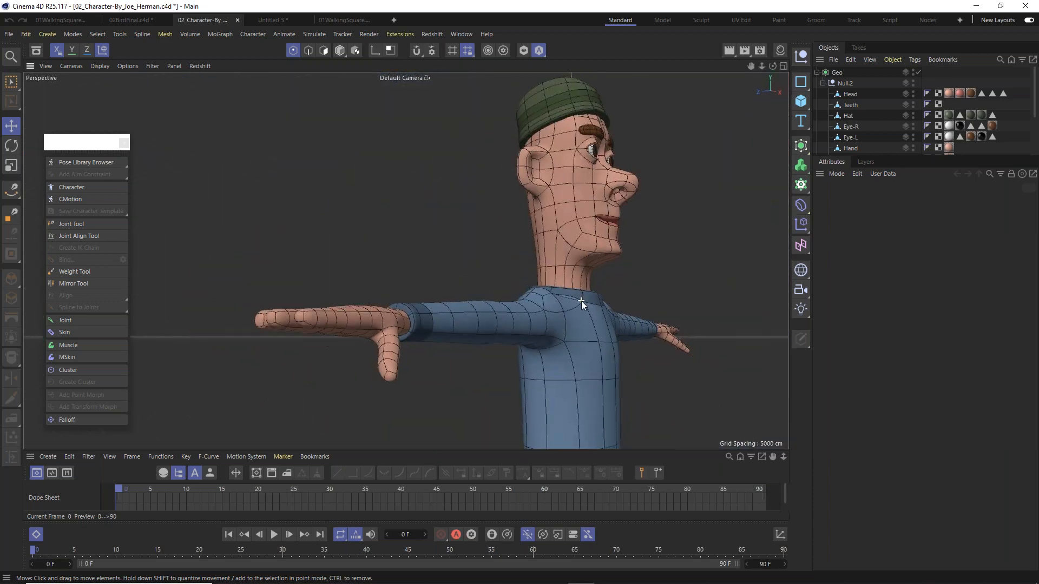
Inspect the character's legs and shoes, and return to the upper body.
alt+middle_drag(568, 294, 448, 74)
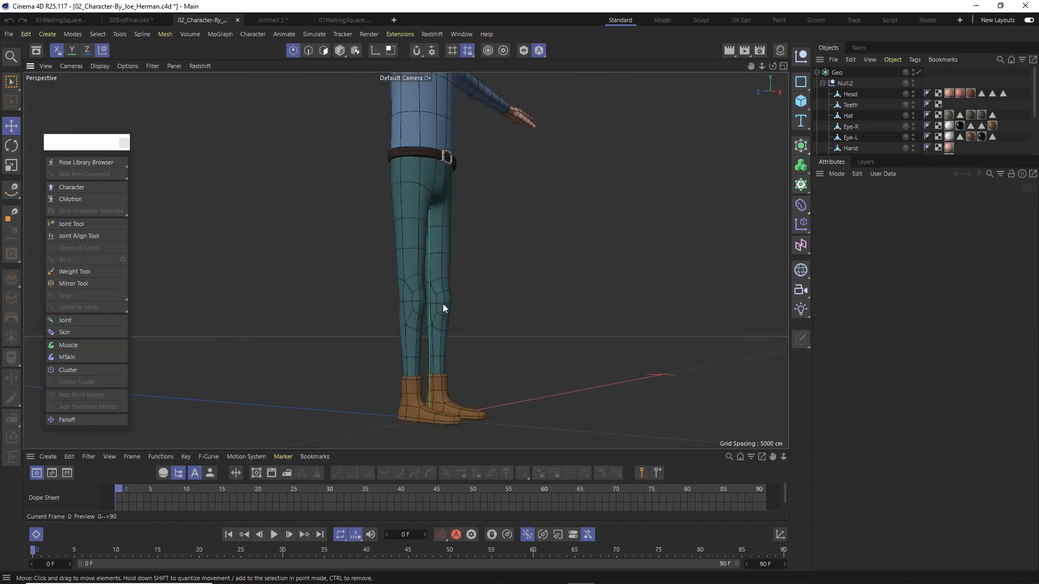
scroll(443, 312, up, 5)
alt+drag(444, 317, 468, 178)
alt+middle_drag(474, 209, 407, 325)
scroll(467, 197, down, 4)
alt+middle_drag(437, 113, 486, 252)
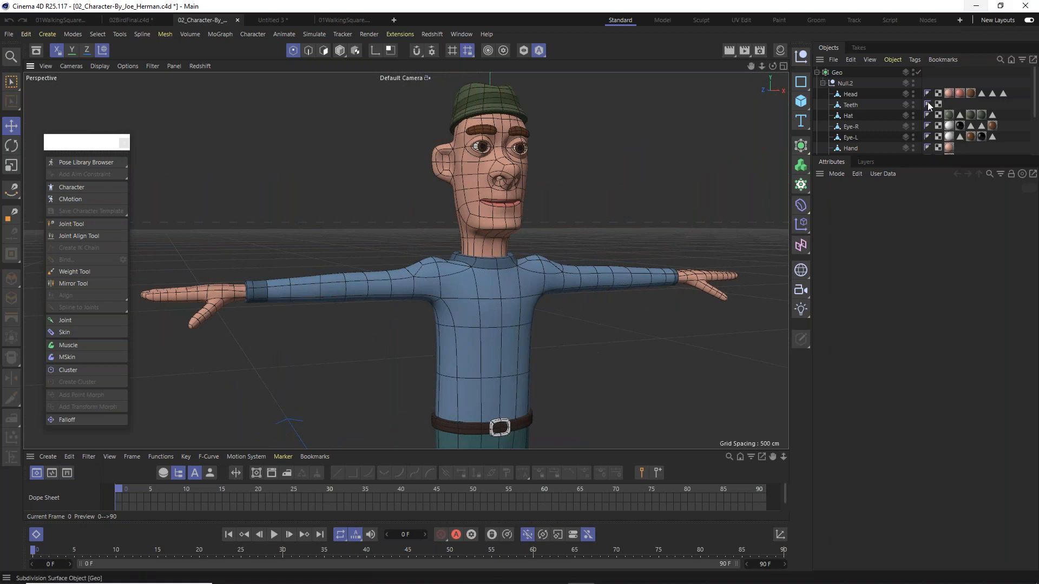
Enlarge the object list to reveal the whole Geo hierarchy, and switch to Model mode with the Teeth object selected.
drag(897, 156, 898, 412)
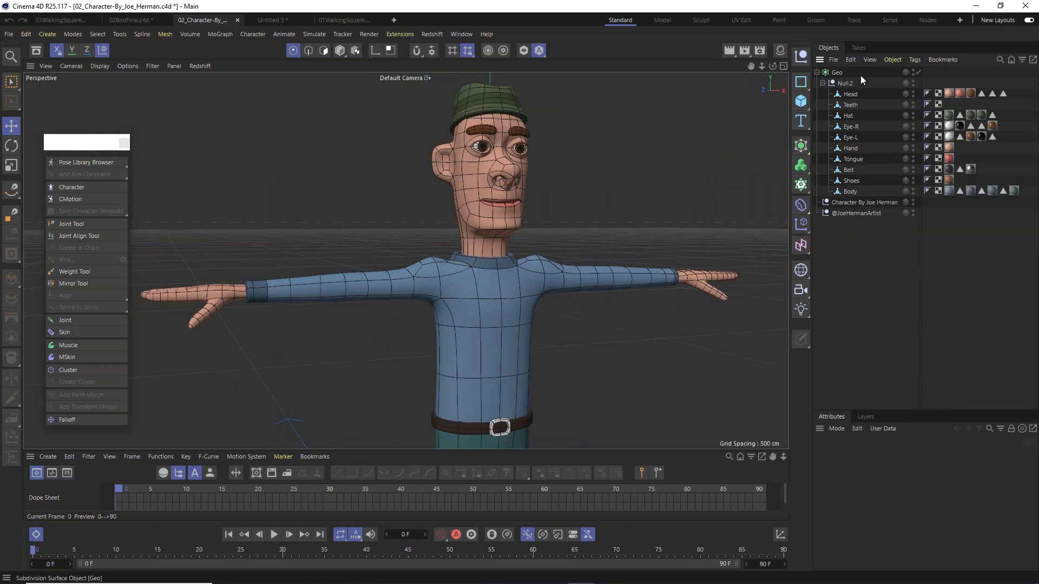
click(851, 94)
click(851, 105)
click(342, 53)
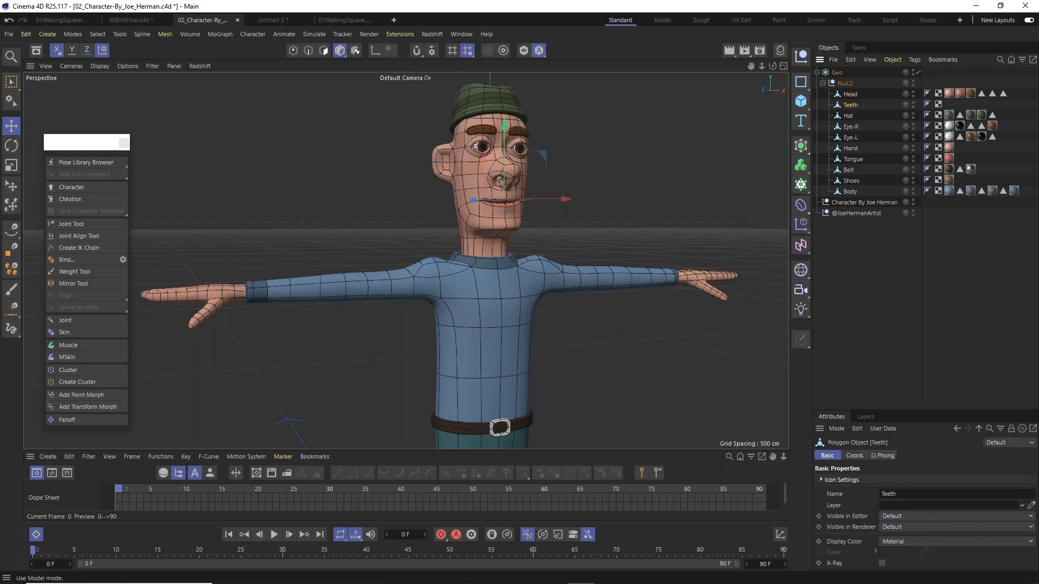
Delete the two artist credit null objects listed below the Geo hierarchy.
click(850, 203)
ctrl+click(847, 214)
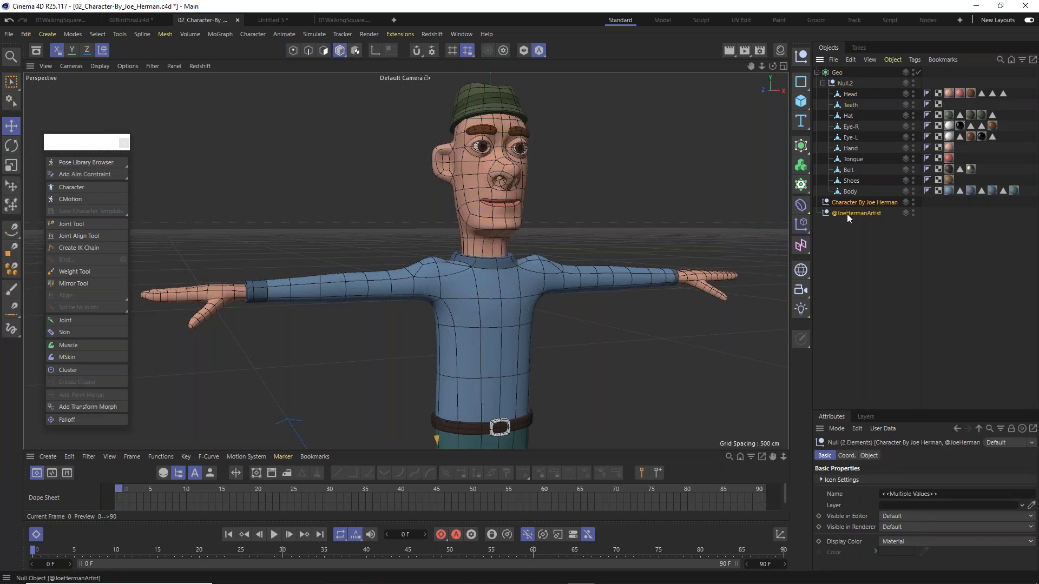
key(Delete)
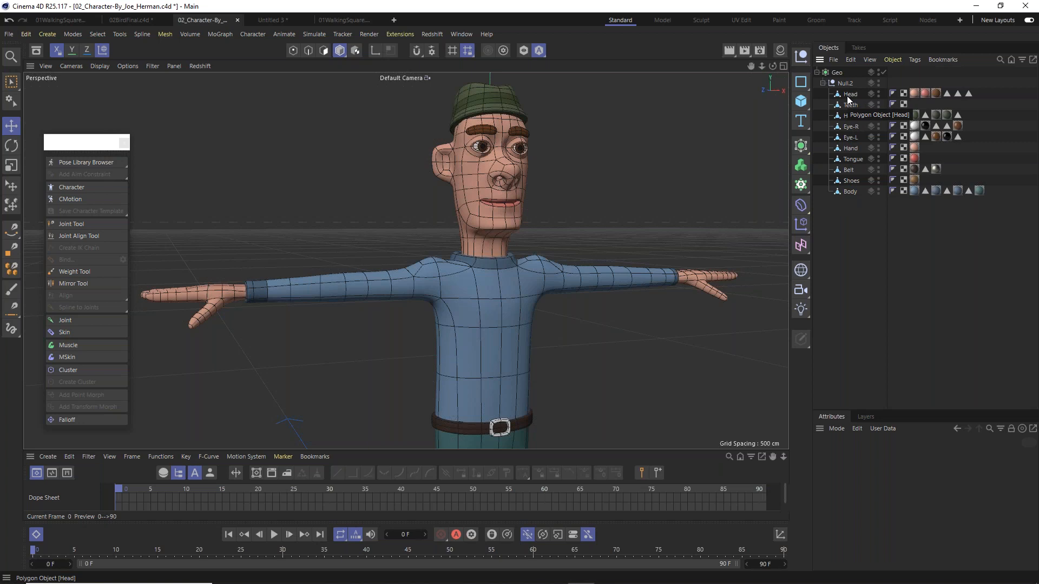
Hide the Head mesh in the viewport and examine the separate parts inside it.
click(878, 92)
alt+drag(506, 165, 539, 192)
scroll(484, 192, up, 5)
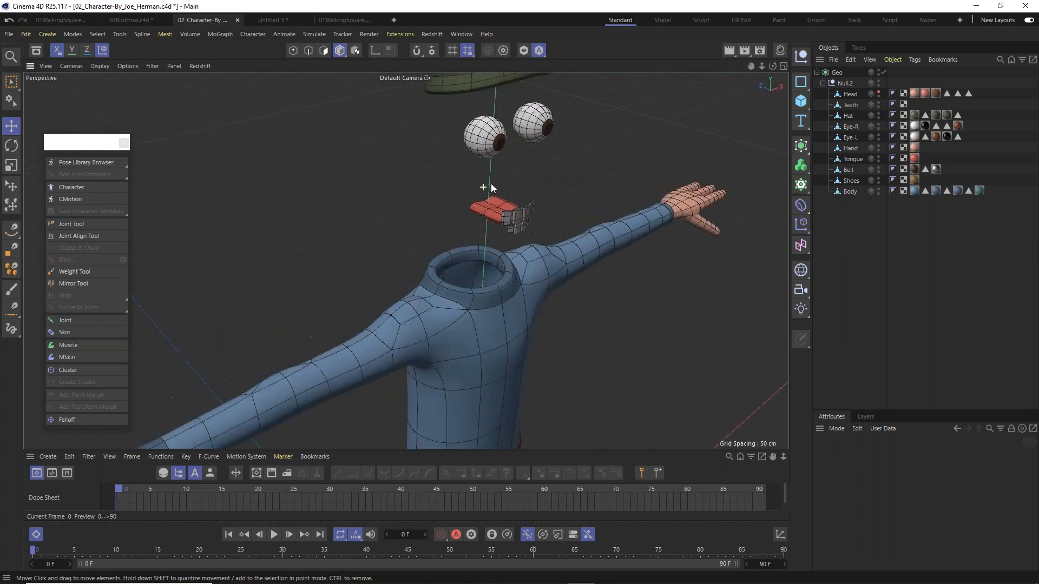
alt+middle_drag(541, 163, 552, 209)
alt+drag(552, 209, 568, 189)
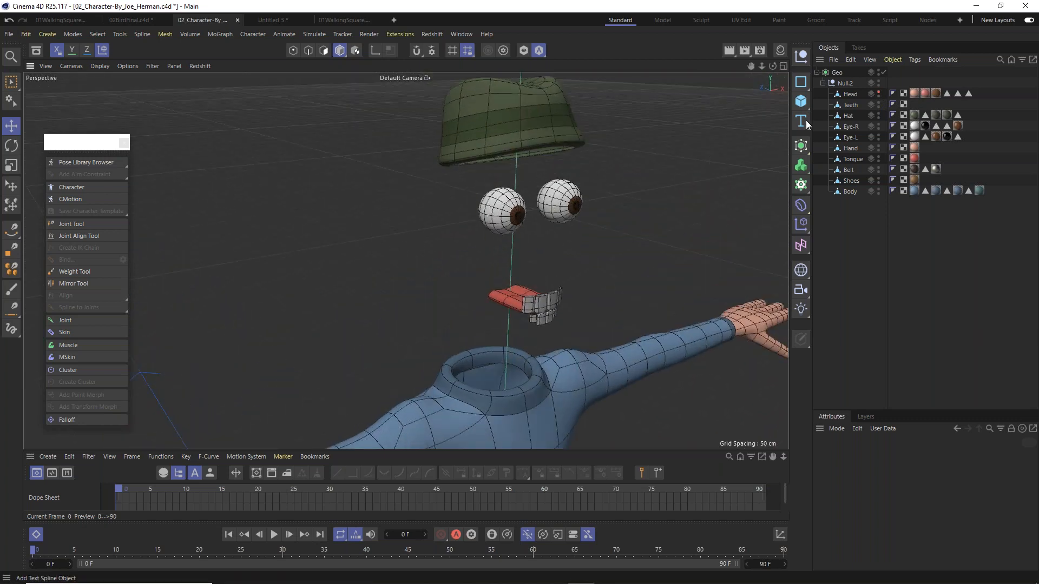
Toggle the viewport visibility of Eye-R, Eye-L, Teeth and Tongue off and on to identify each mesh.
click(878, 125)
click(878, 124)
click(879, 135)
click(878, 135)
click(879, 102)
click(879, 102)
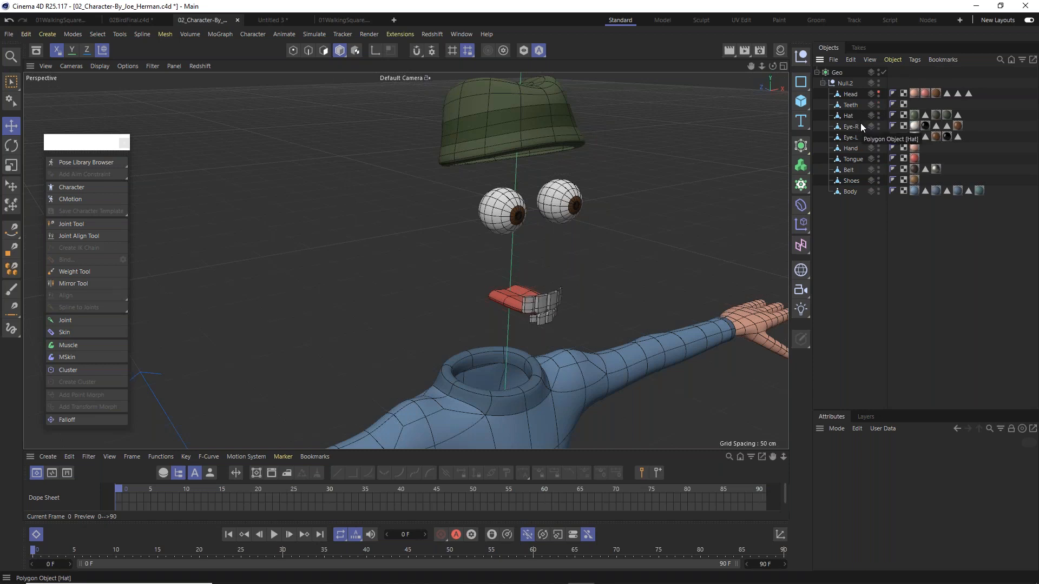
click(858, 157)
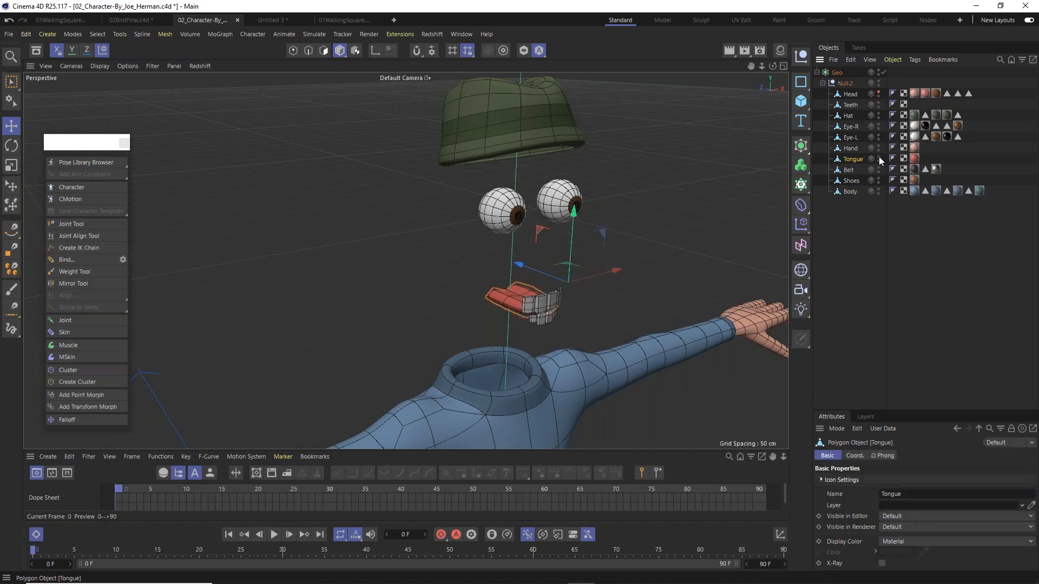
click(879, 157)
click(879, 157)
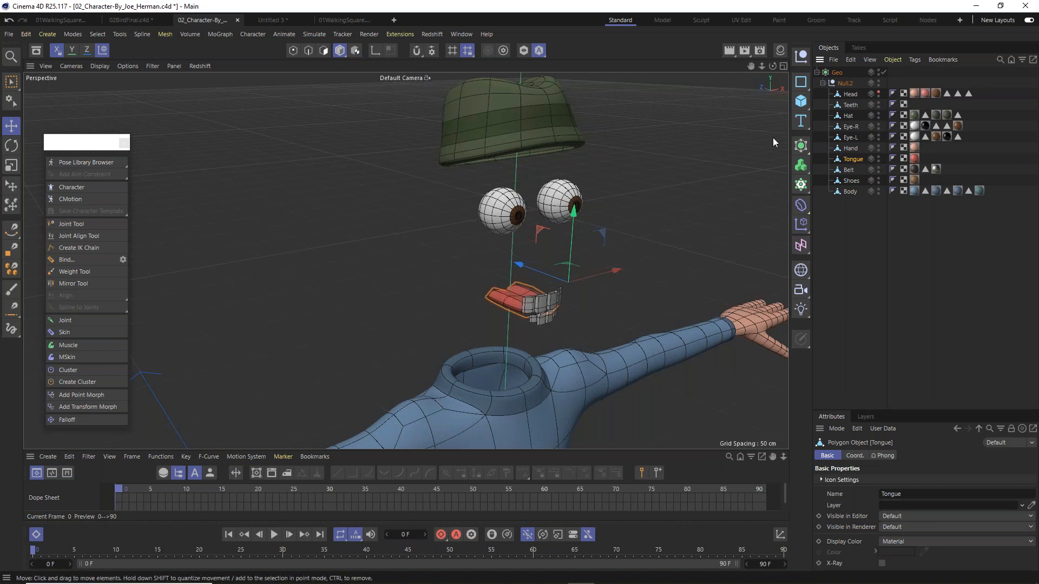
Toggle the Hat's visibility off and on, and show the Head mesh again.
click(849, 116)
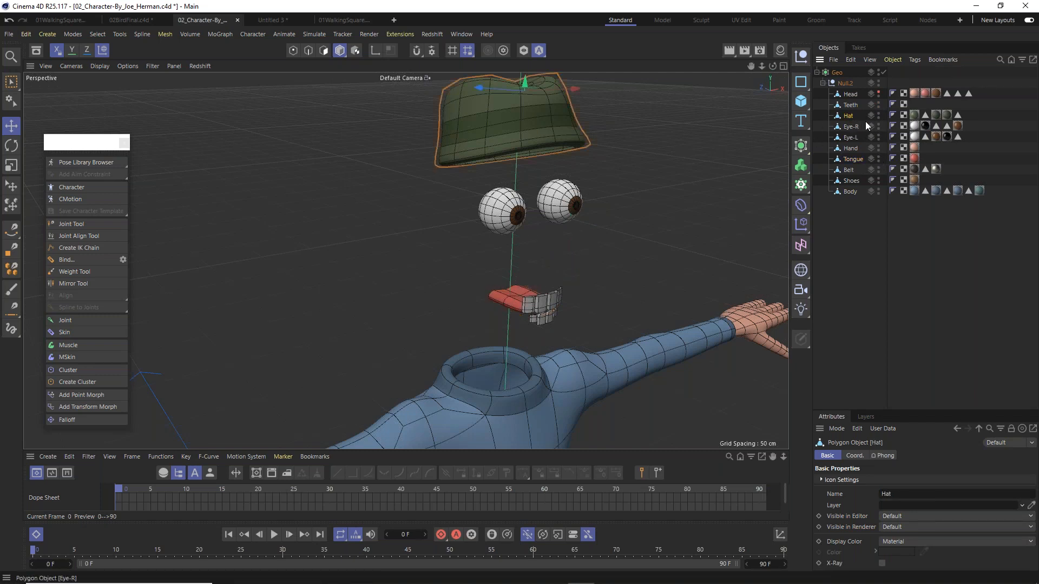
click(878, 113)
click(877, 113)
click(878, 93)
Toggle the Body mesh's visibility off and on while viewing the whole character.
alt+drag(579, 319, 587, 202)
scroll(586, 203, down, 3)
alt+middle_drag(586, 296, 512, 213)
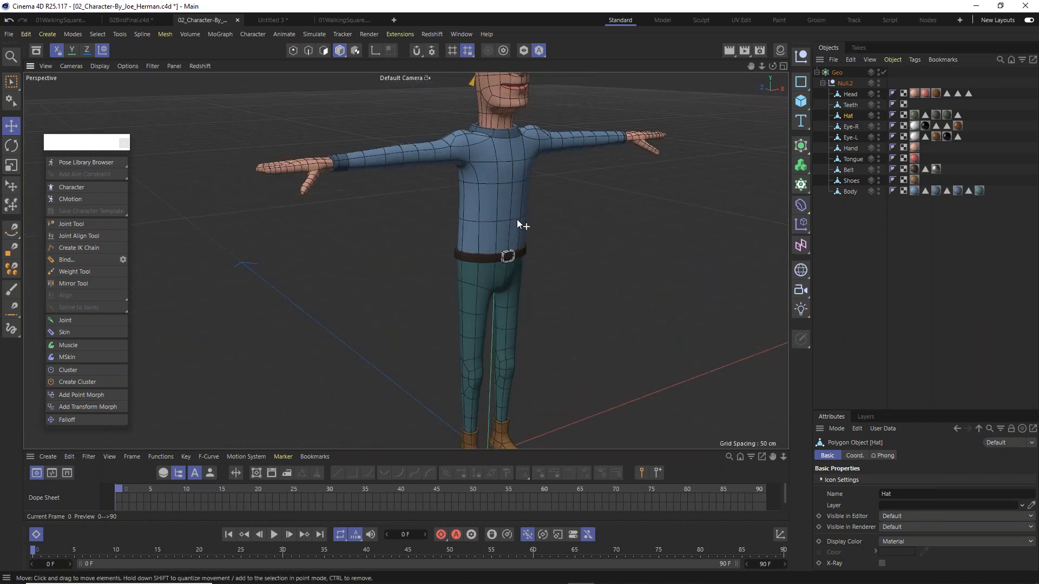
scroll(512, 217, down, 3)
alt+drag(511, 200, 558, 215)
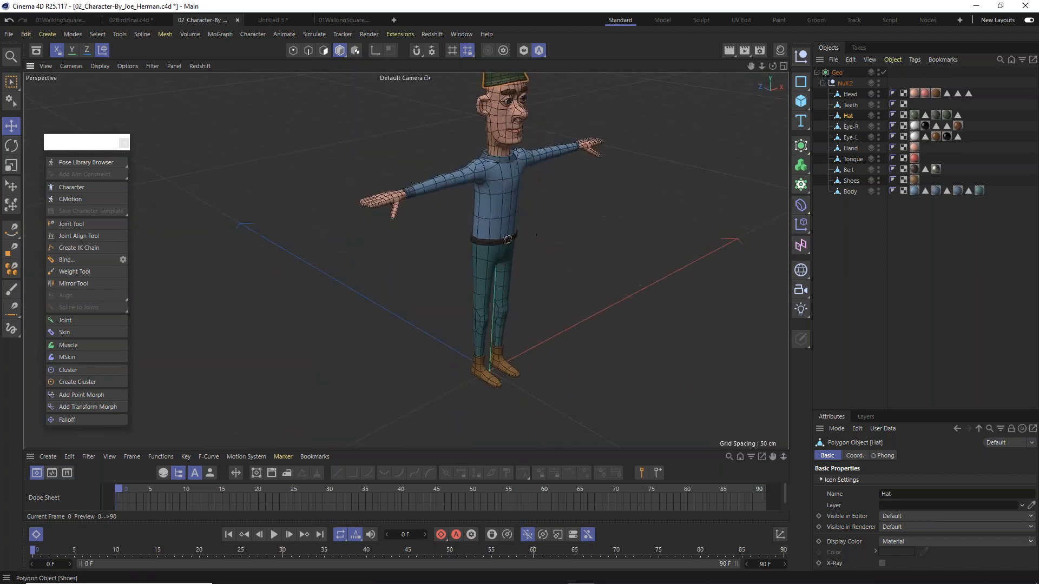
click(879, 189)
click(878, 189)
Compare the Body and Hand meshes by selecting each, and toggle the Hand's visibility off and on.
alt+drag(514, 143, 533, 156)
alt+right_drag(377, 246, 508, 219)
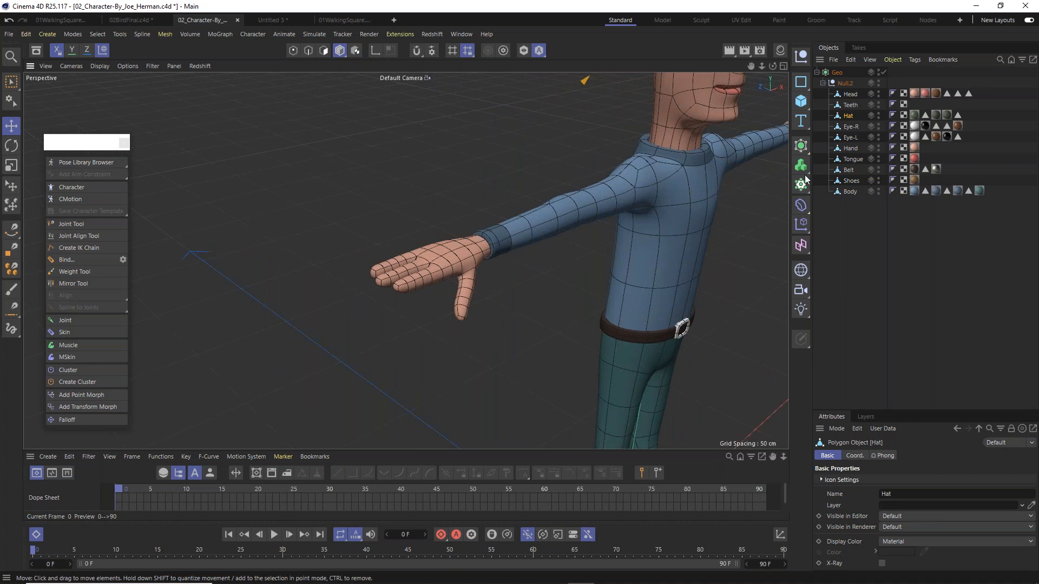
click(850, 192)
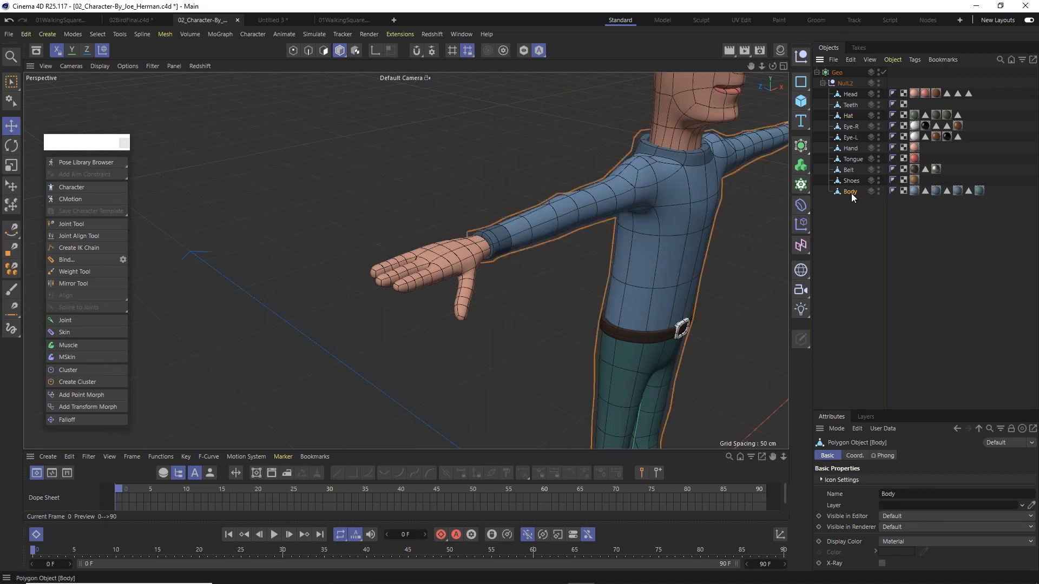
click(854, 149)
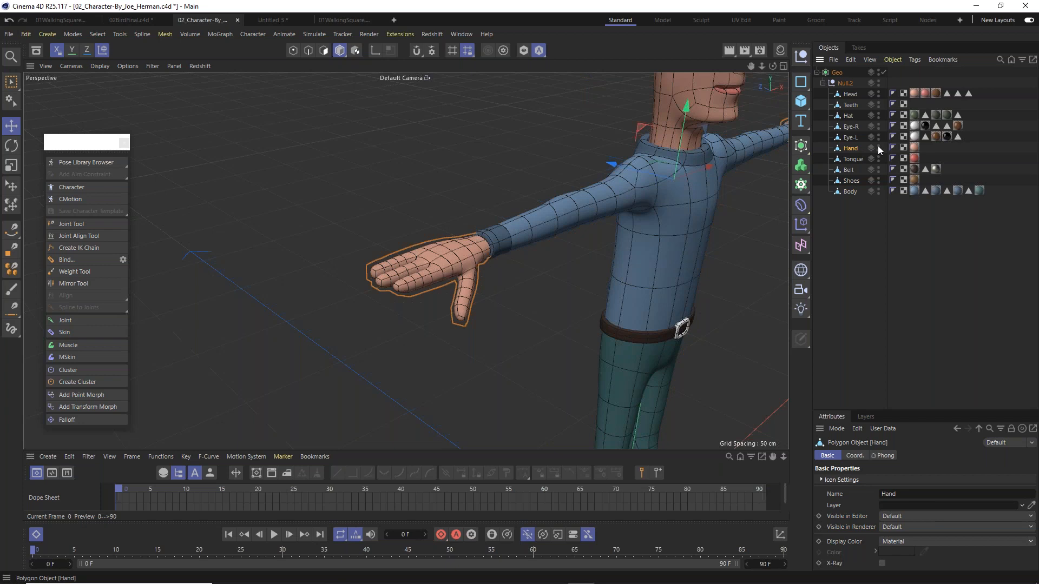
click(878, 145)
click(878, 146)
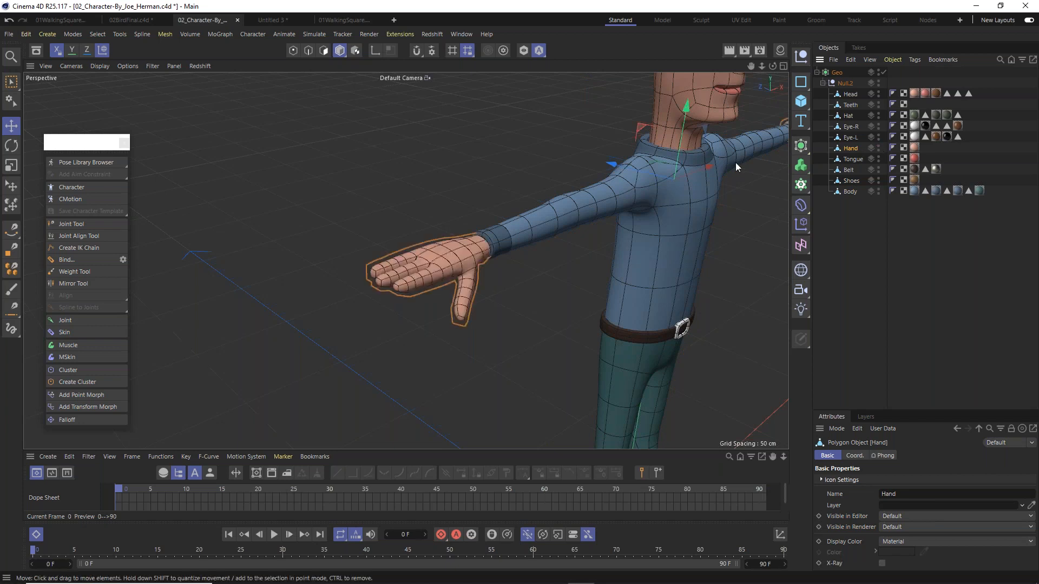
Inspect the character down to the feet and toggle the Shoes mesh's visibility off and on.
alt+middle_drag(632, 198, 390, 280)
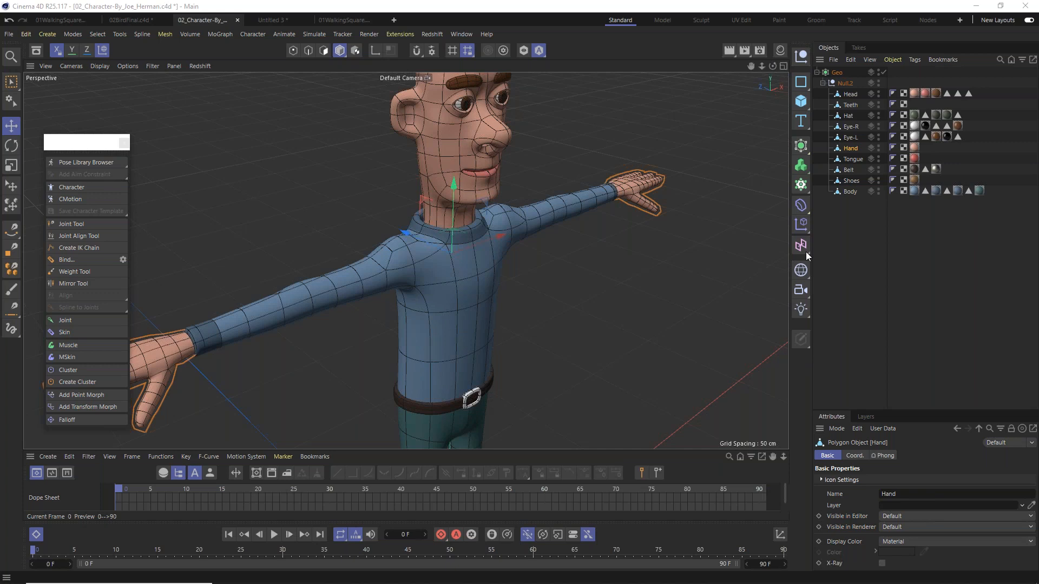
scroll(400, 261, down, 5)
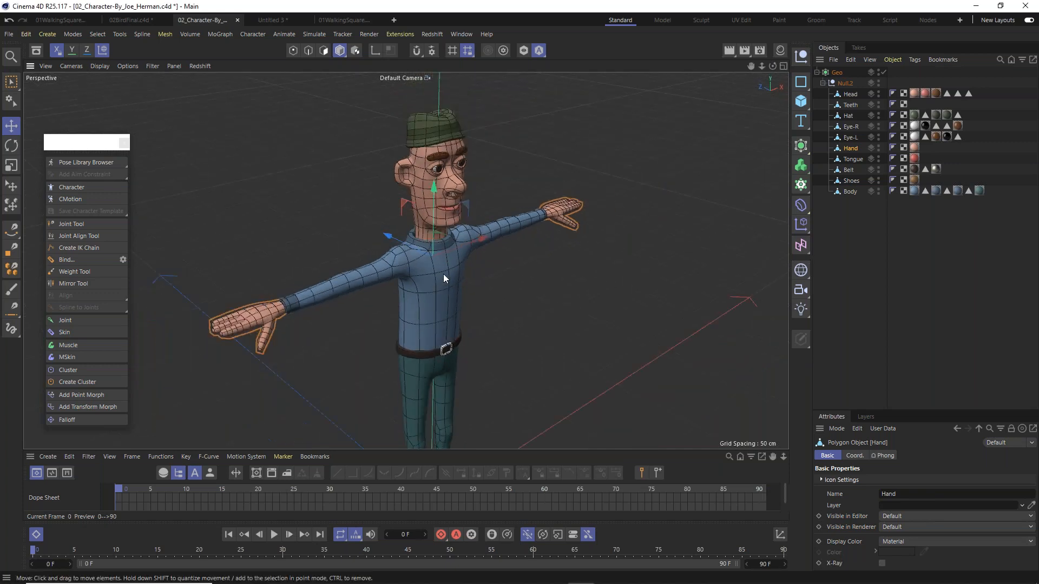
alt+middle_drag(443, 275, 511, 207)
alt+drag(511, 207, 646, 210)
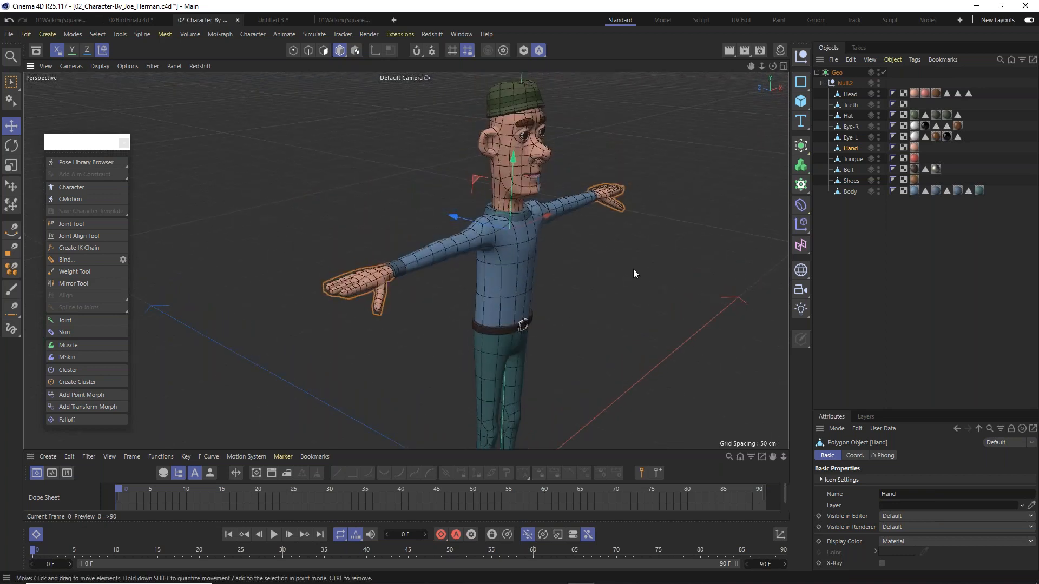
alt+middle_drag(563, 312, 563, 125)
scroll(506, 341, up, 5)
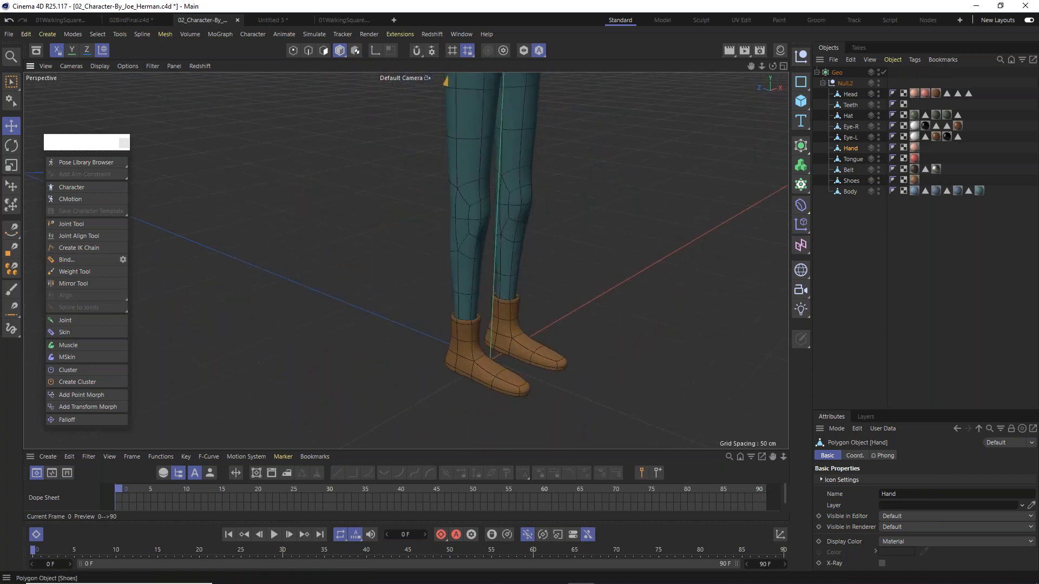
click(879, 178)
click(879, 178)
Hide the Body mesh to examine the shoes up close, and show the Body again.
click(877, 191)
alt+drag(490, 300, 460, 303)
scroll(517, 318, up, 7)
scroll(460, 303, down, 7)
click(879, 190)
scroll(561, 238, down, 8)
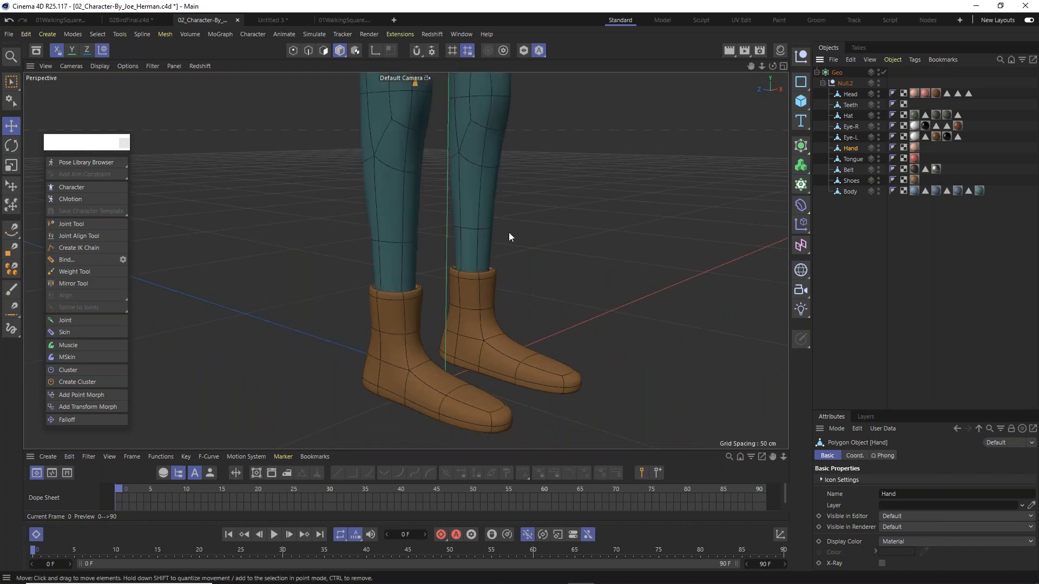
scroll(472, 141, down, 5)
alt+drag(461, 254, 444, 239)
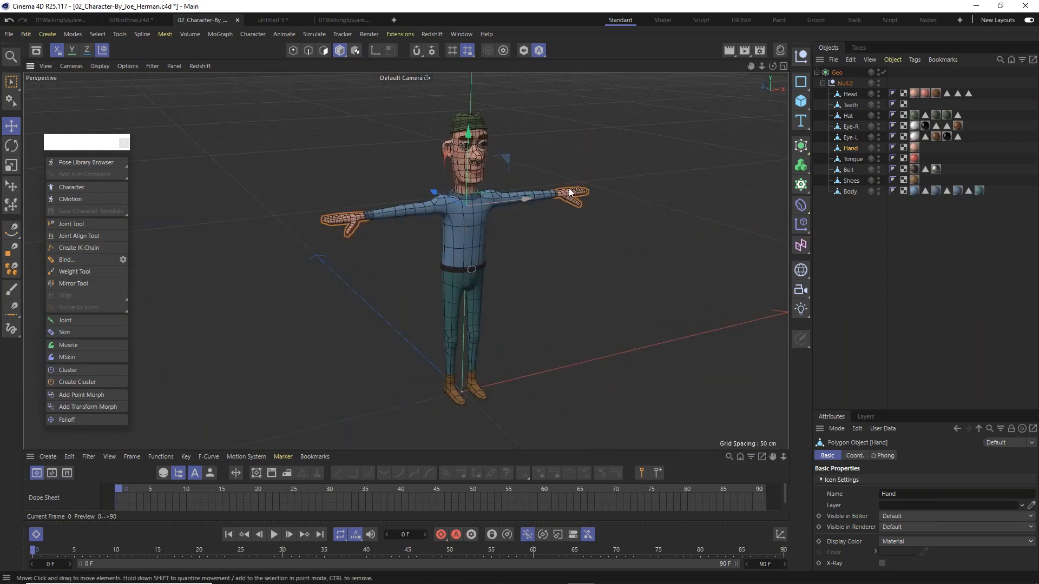
Try moving and rotating the Body mesh on its own, undoing each transform.
click(854, 191)
drag(466, 325, 463, 253)
key(ctrl+z)
click(15, 150)
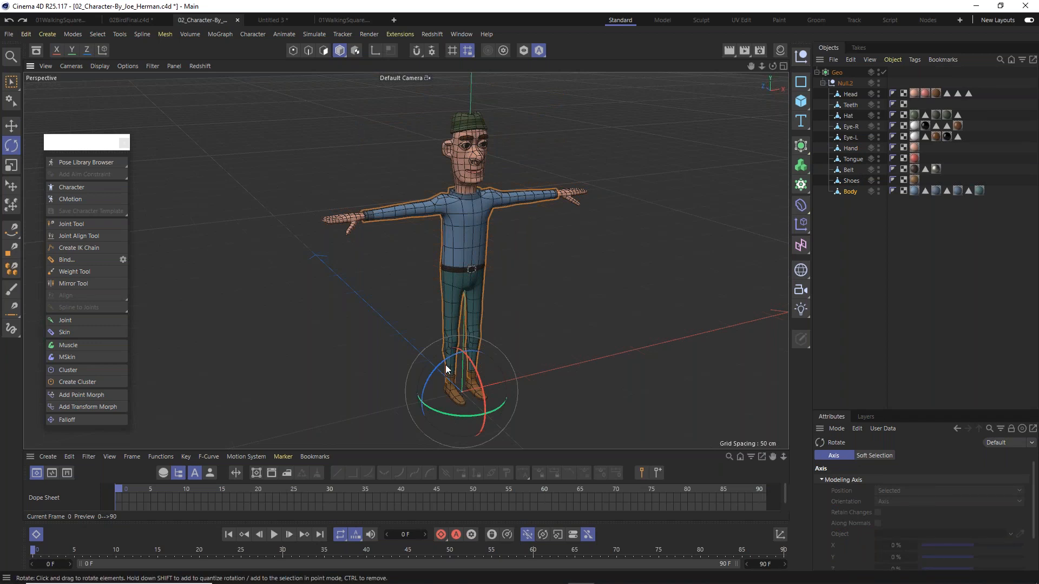
drag(449, 373, 552, 327)
key(ctrl+z)
Try moving the Belt mesh away from the waist, and undo the move.
scroll(459, 274, up, 5)
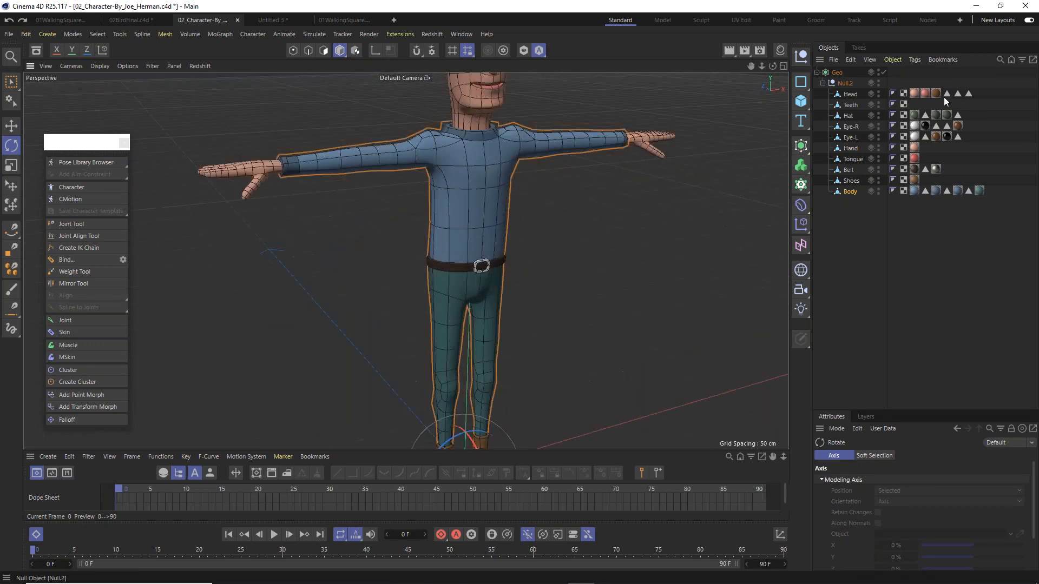
click(850, 169)
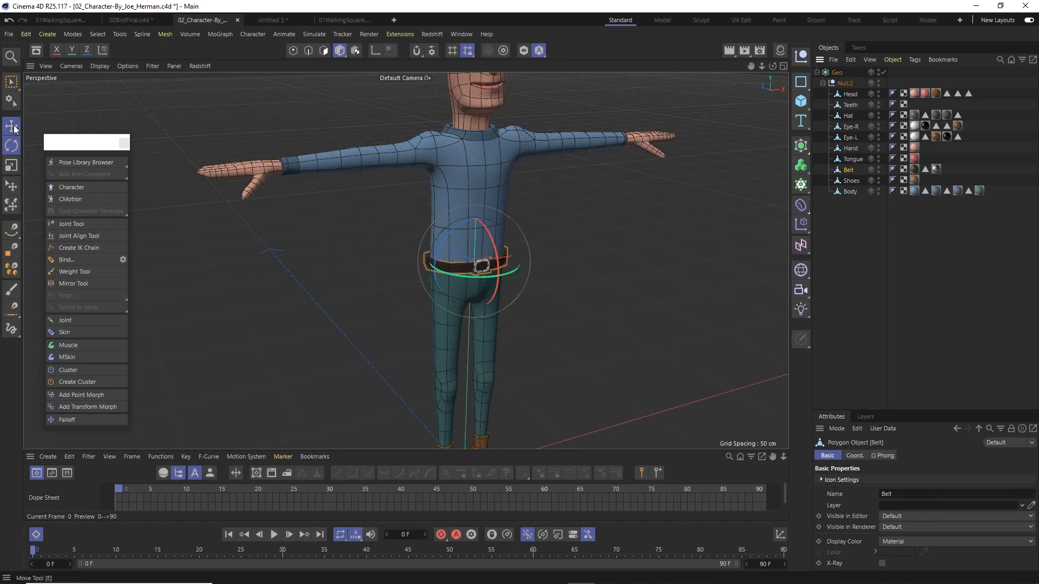
key(e)
drag(441, 250, 544, 347)
key(ctrl+z)
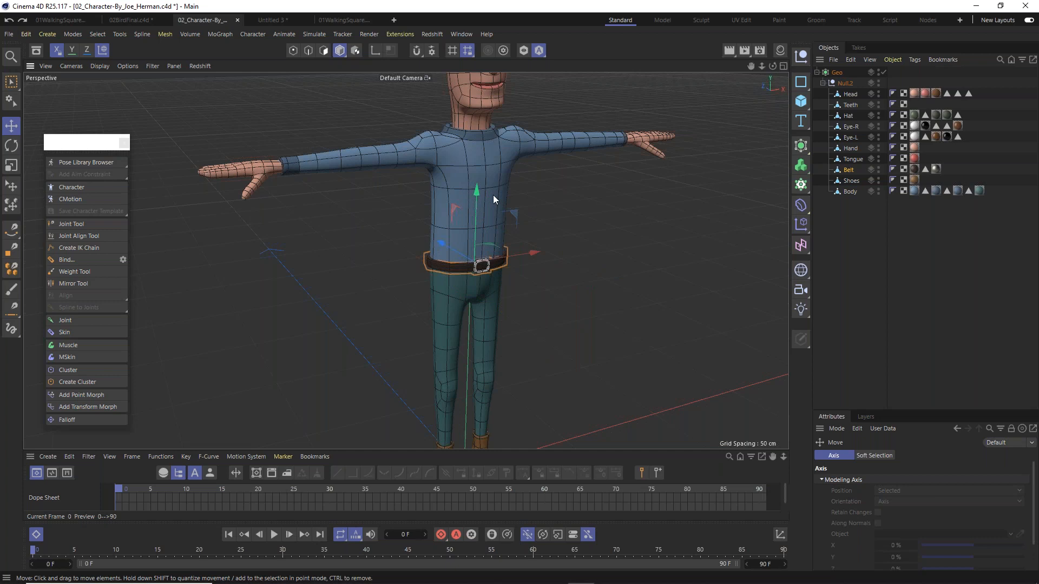
Select the top-level Geo object with the whole character in view.
scroll(499, 155, down, 5)
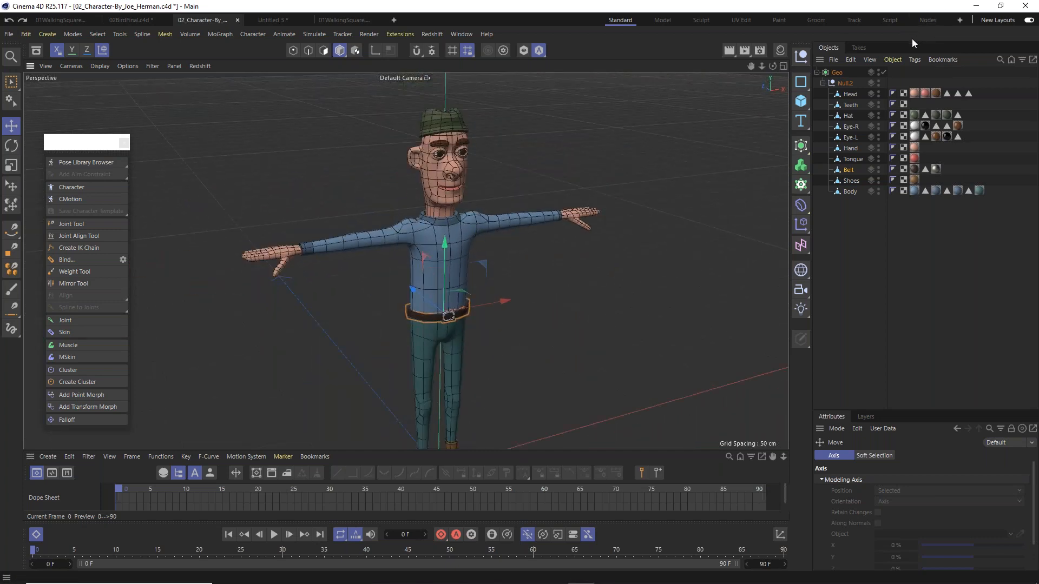
click(840, 71)
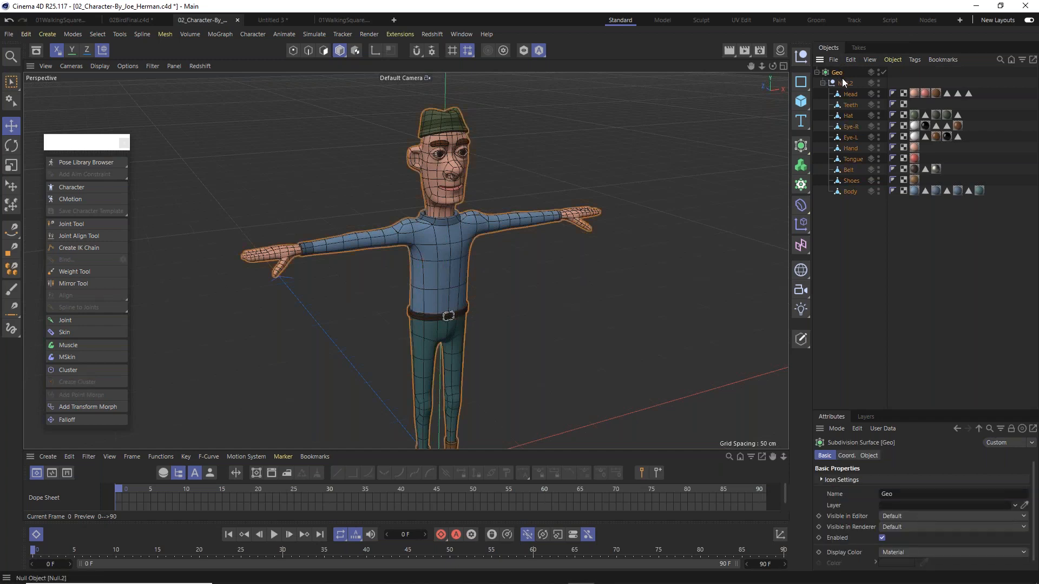
Disable the Geo subdivision surface to examine the low-poly head and body meshes, and enable it again.
click(846, 84)
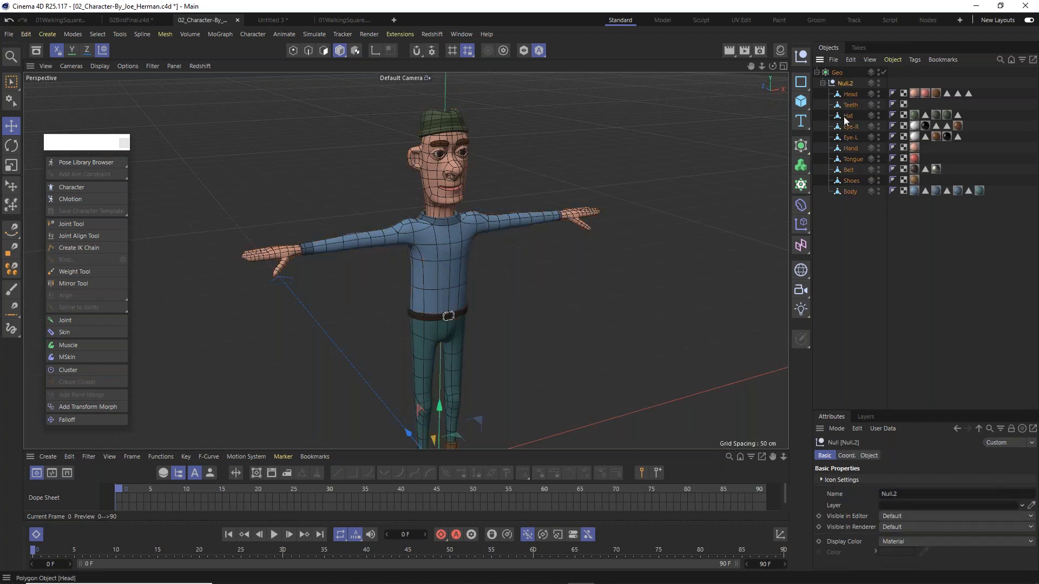
click(836, 72)
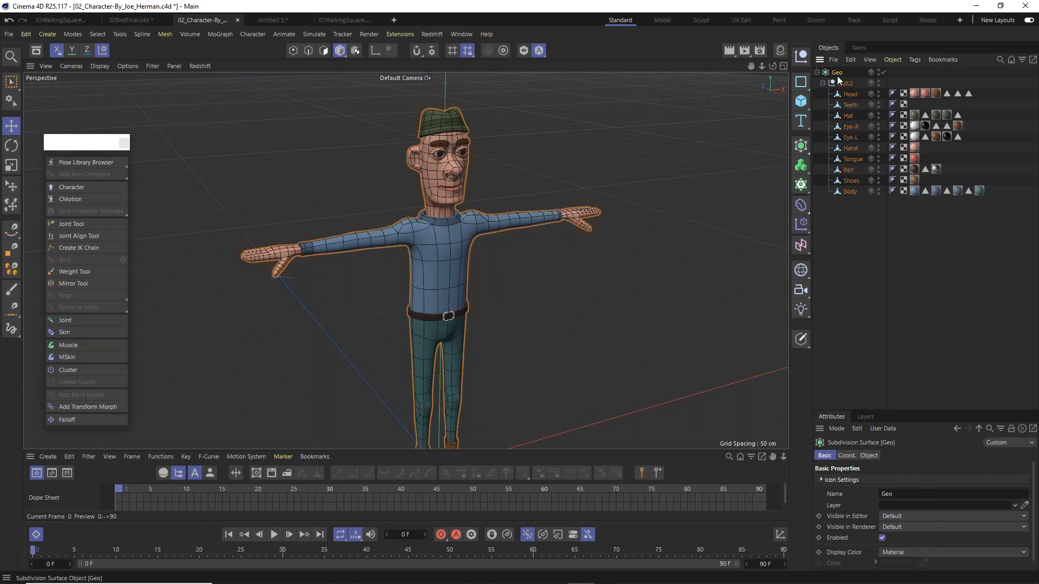
scroll(408, 229, up, 5)
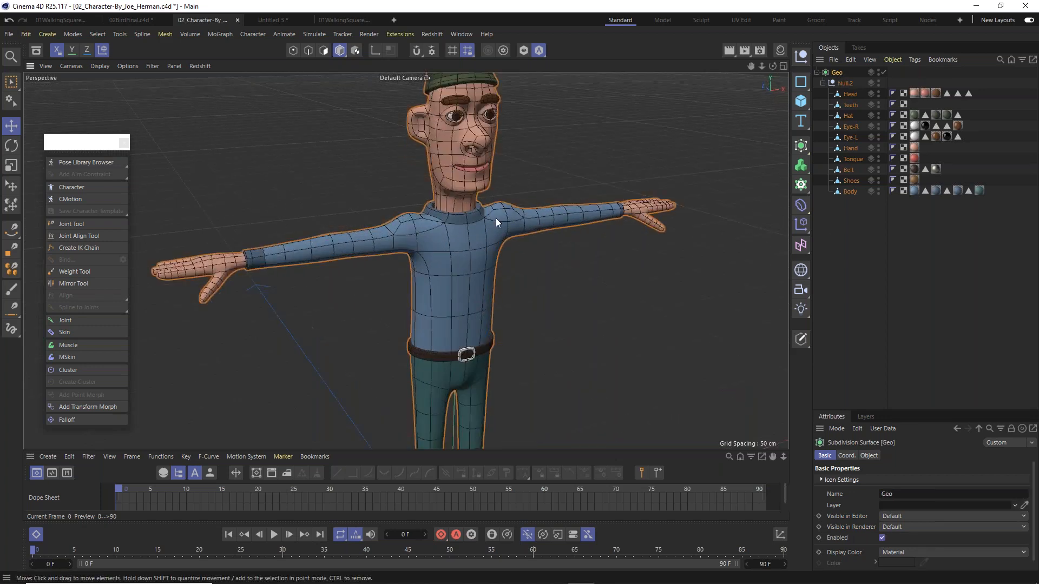
alt+drag(491, 219, 541, 255)
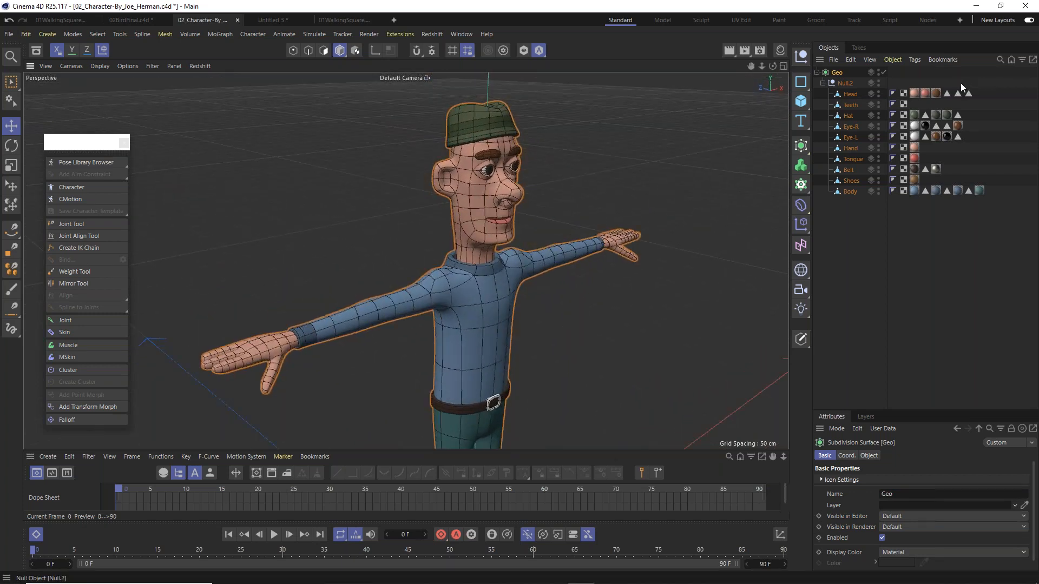
scroll(523, 167, up, 3)
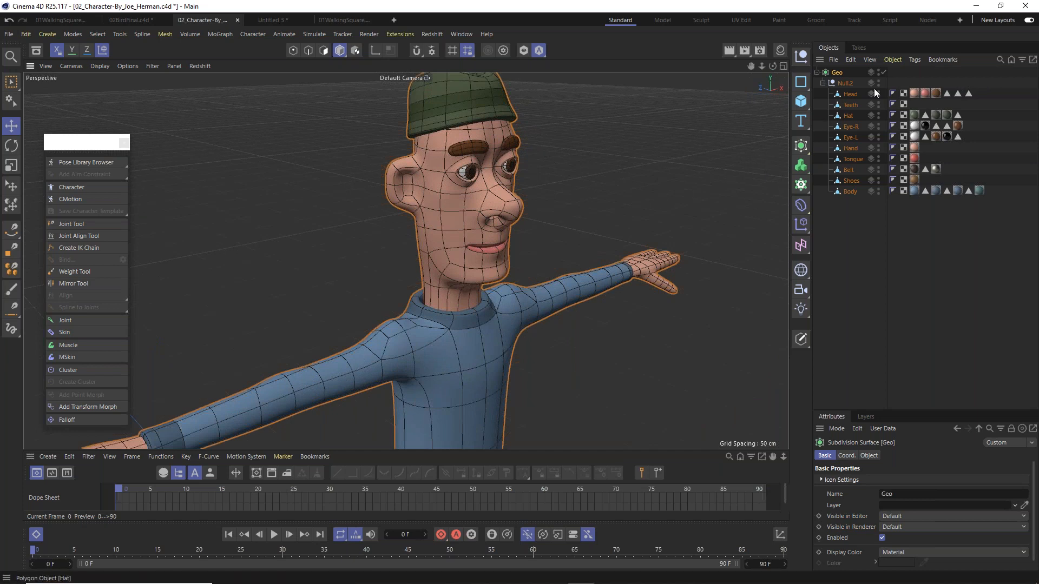
click(883, 72)
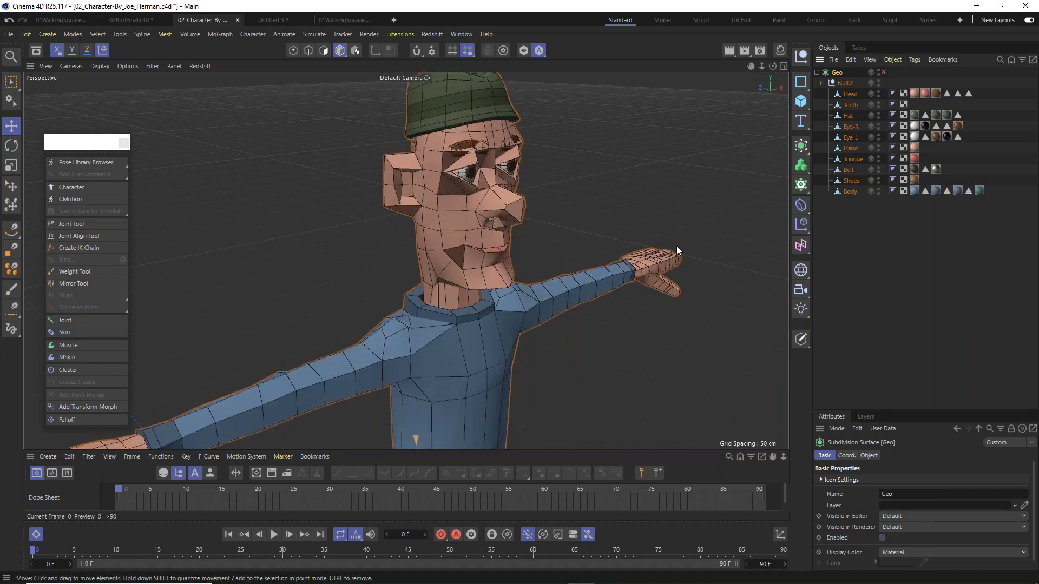
alt+drag(479, 277, 436, 251)
scroll(436, 251, down, 4)
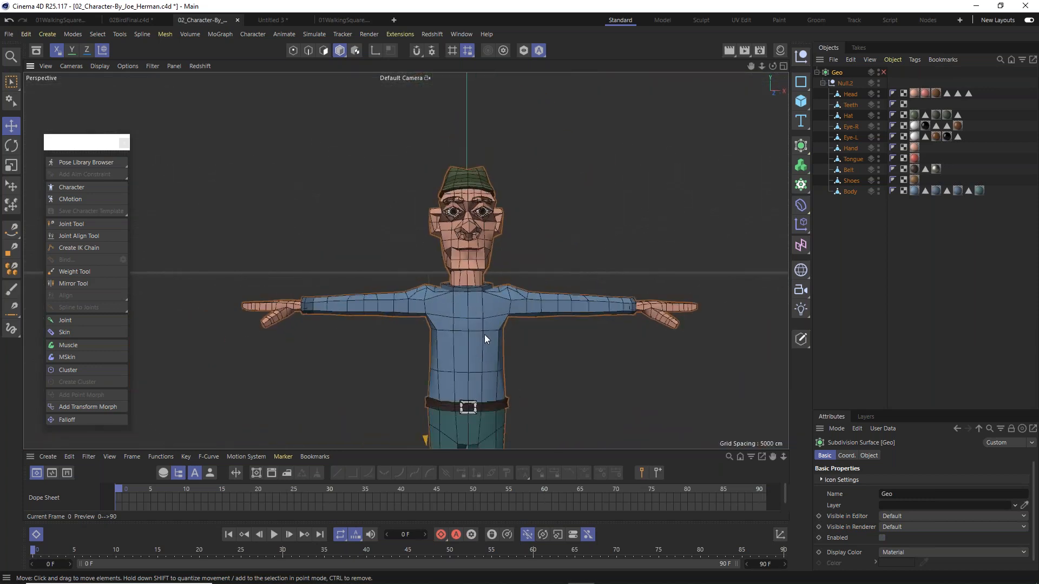
alt+middle_drag(485, 335, 544, 195)
alt+drag(534, 215, 546, 139)
alt+middle_drag(546, 160, 522, 252)
scroll(523, 251, up, 6)
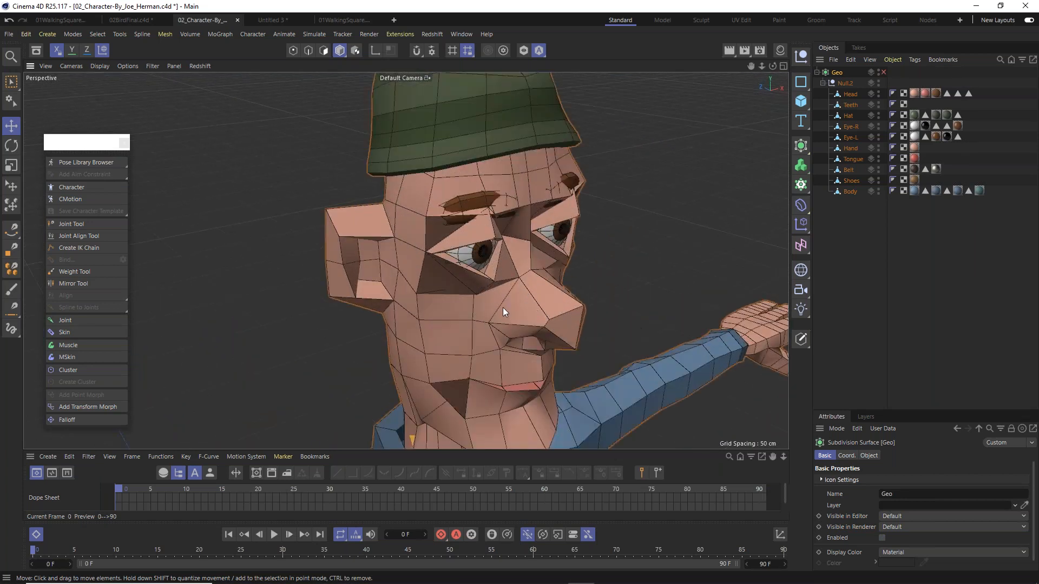
scroll(502, 308, down, 6)
alt+middle_drag(507, 341, 509, 216)
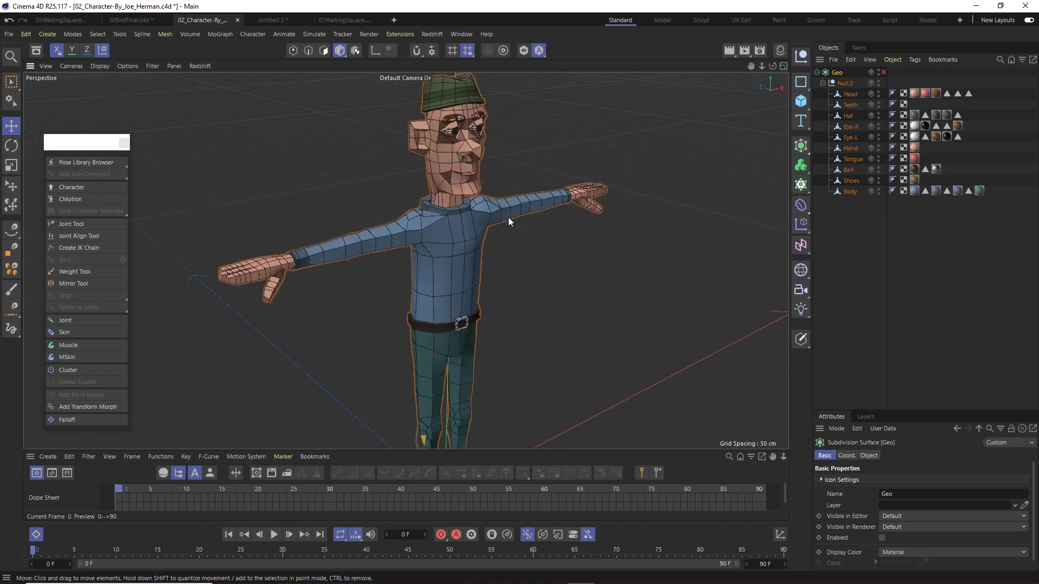
click(883, 72)
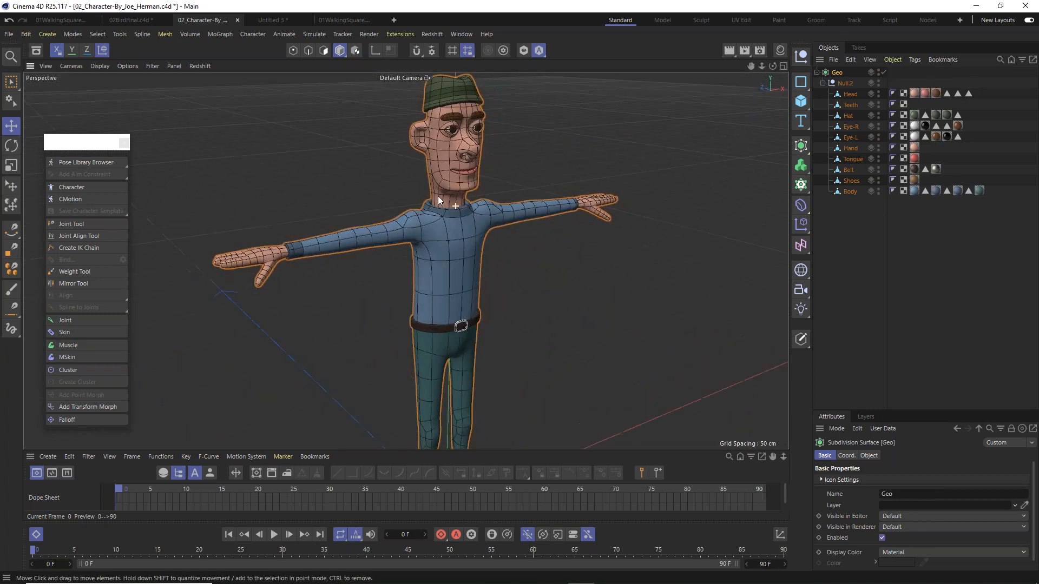
alt+drag(439, 197, 420, 184)
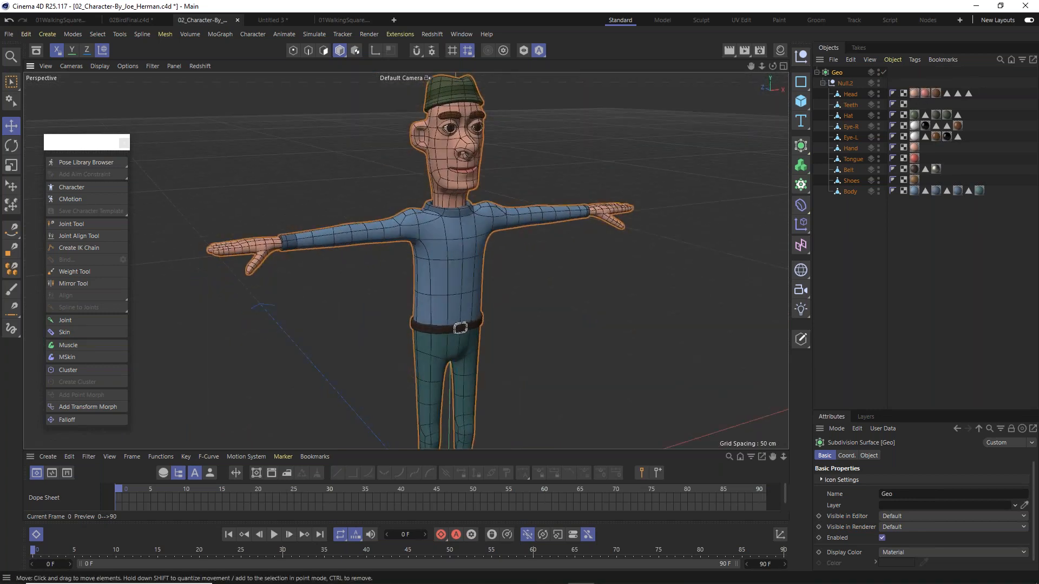
Close the floating character tools palette and add a Character object to the scene, with more room for its attributes.
click(845, 85)
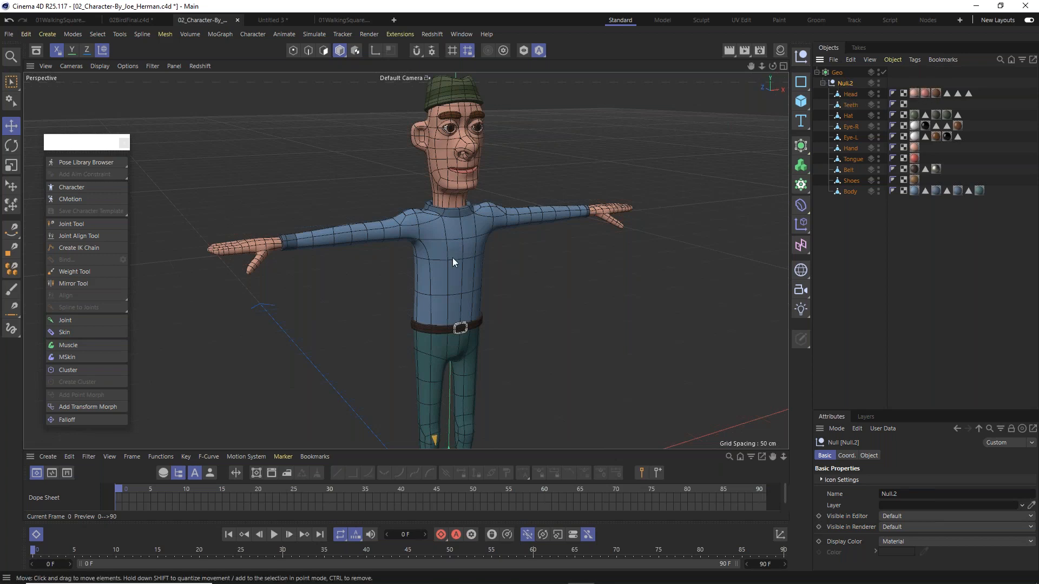
alt+drag(531, 279, 520, 228)
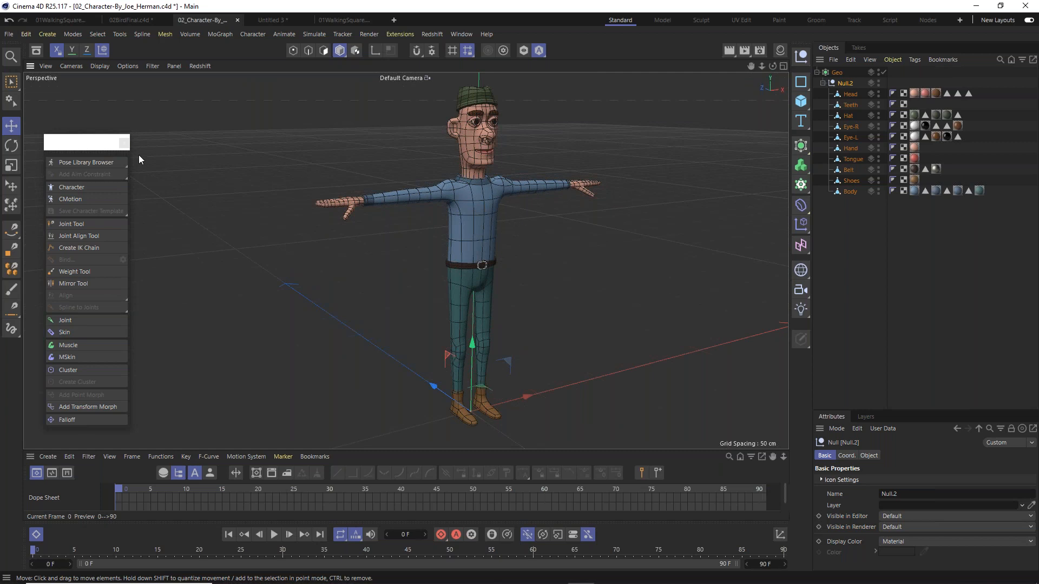
click(124, 142)
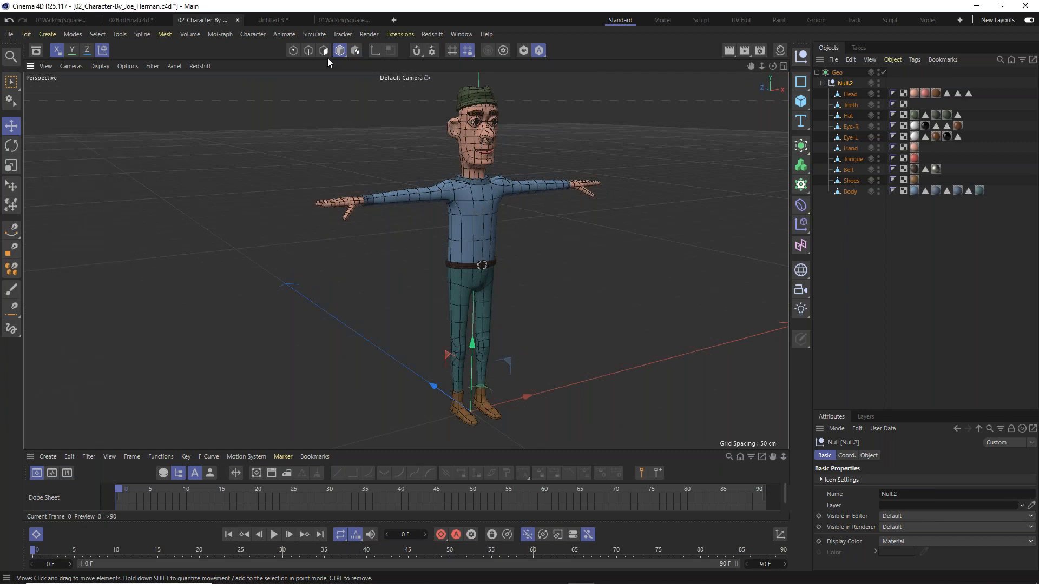
click(253, 34)
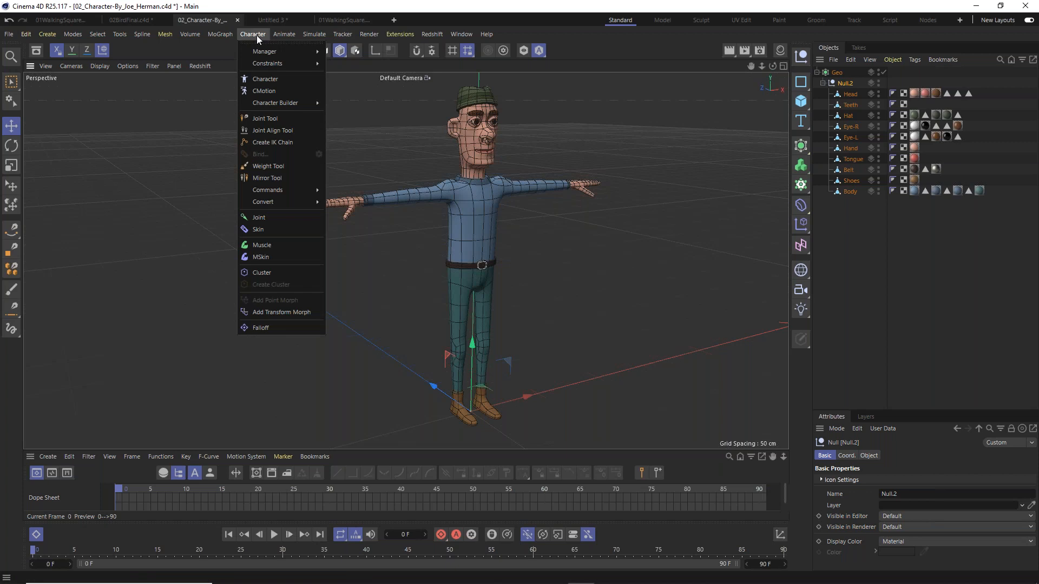
click(272, 79)
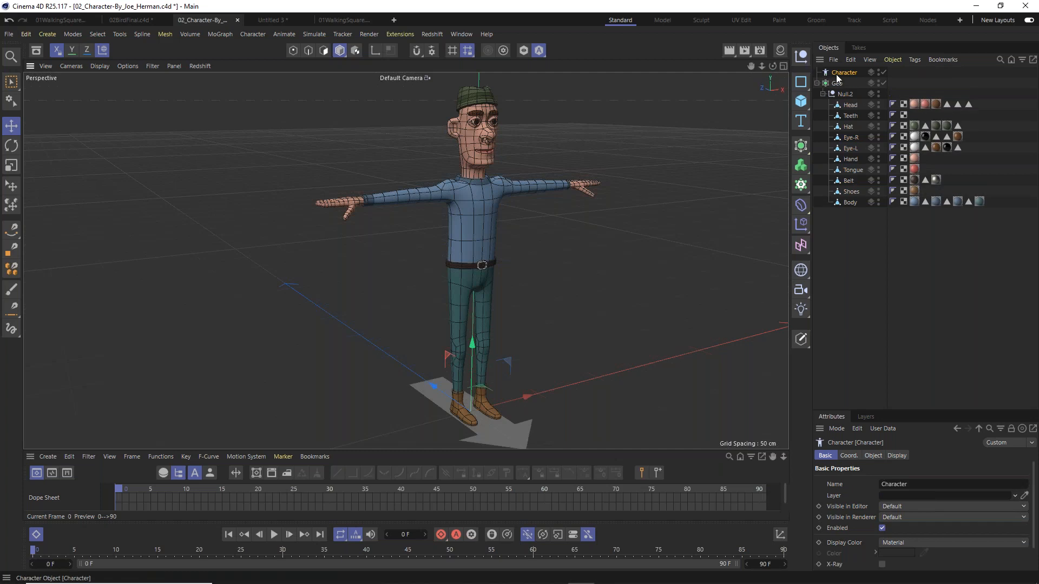
alt+middle_drag(426, 229, 335, 217)
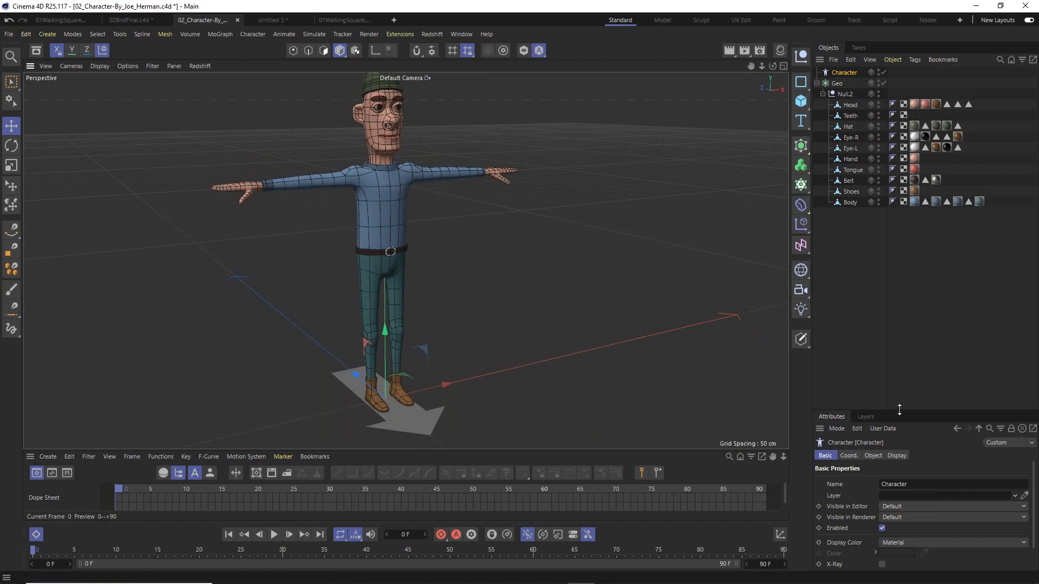
drag(900, 403, 900, 240)
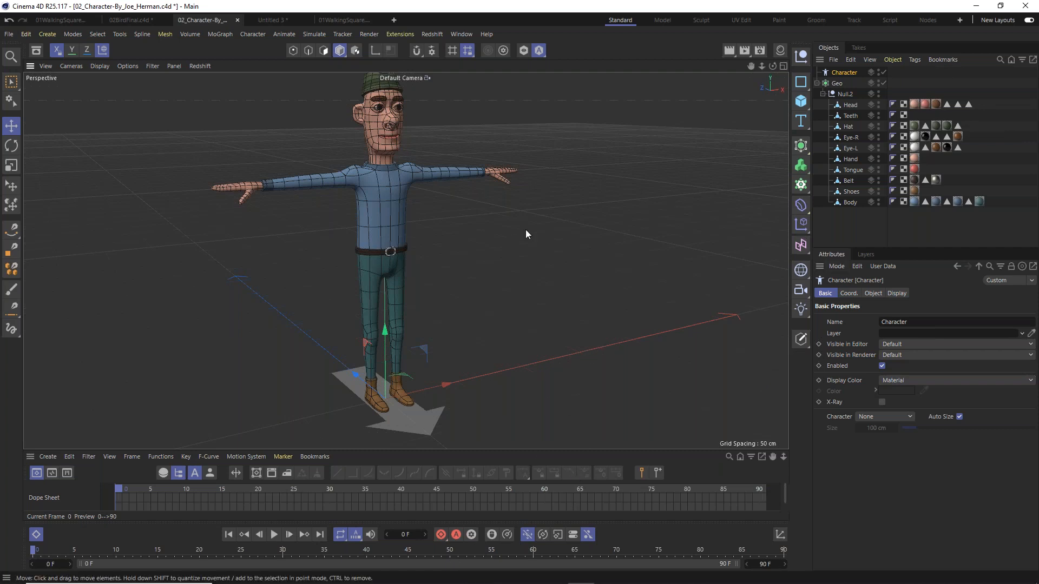
Select a point at the top of the Hat mesh in point mode.
click(848, 126)
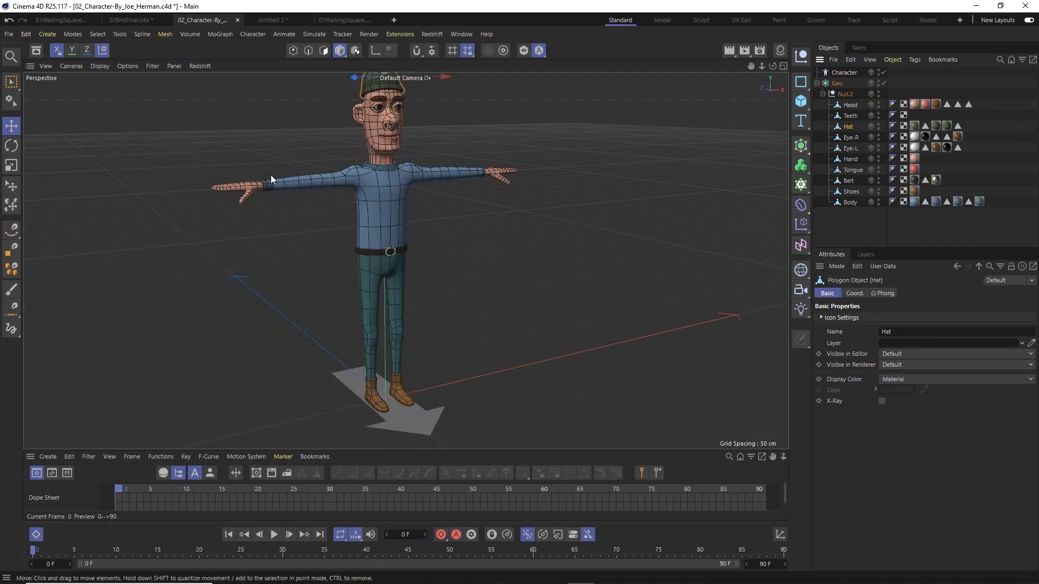
key(o)
click(293, 51)
scroll(407, 197, up, 8)
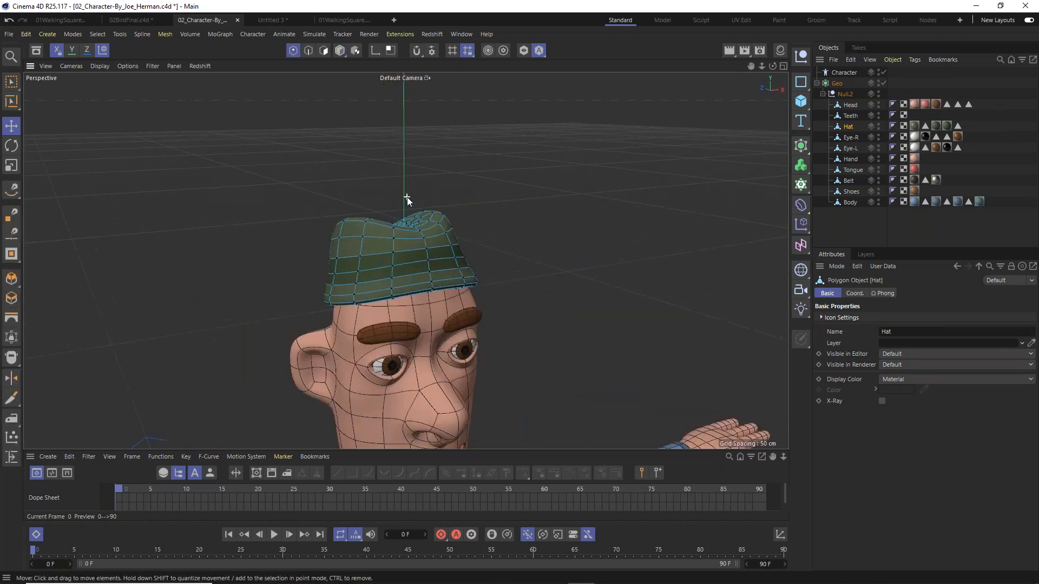
mouse_move(395, 239)
alt+mouse_down()
mouse_move(408, 290)
mouse_move(395, 255)
alt+mouse_up()
click(327, 225)
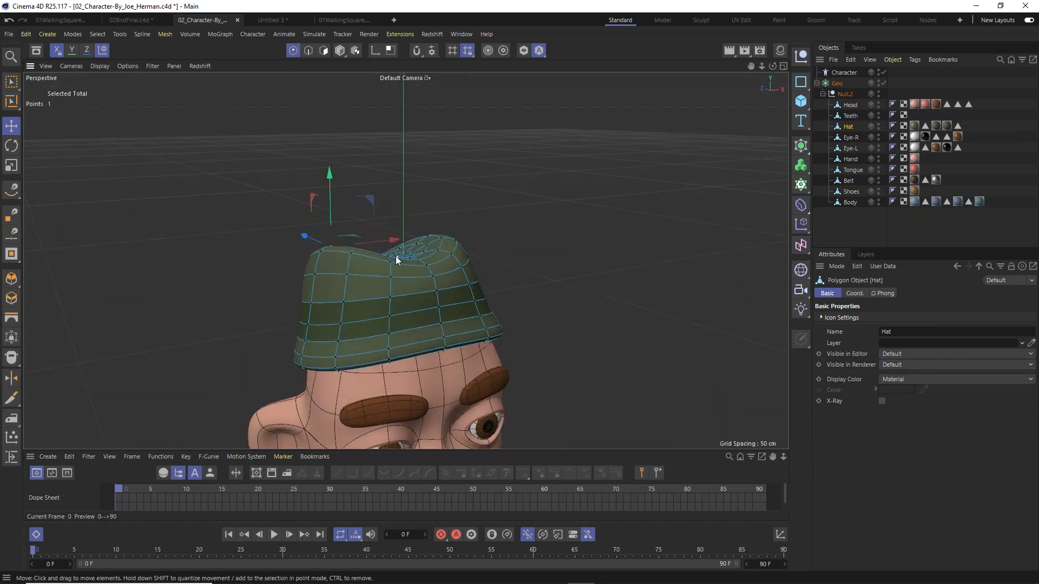
scroll(395, 255, down, 6)
alt+drag(436, 334, 433, 259)
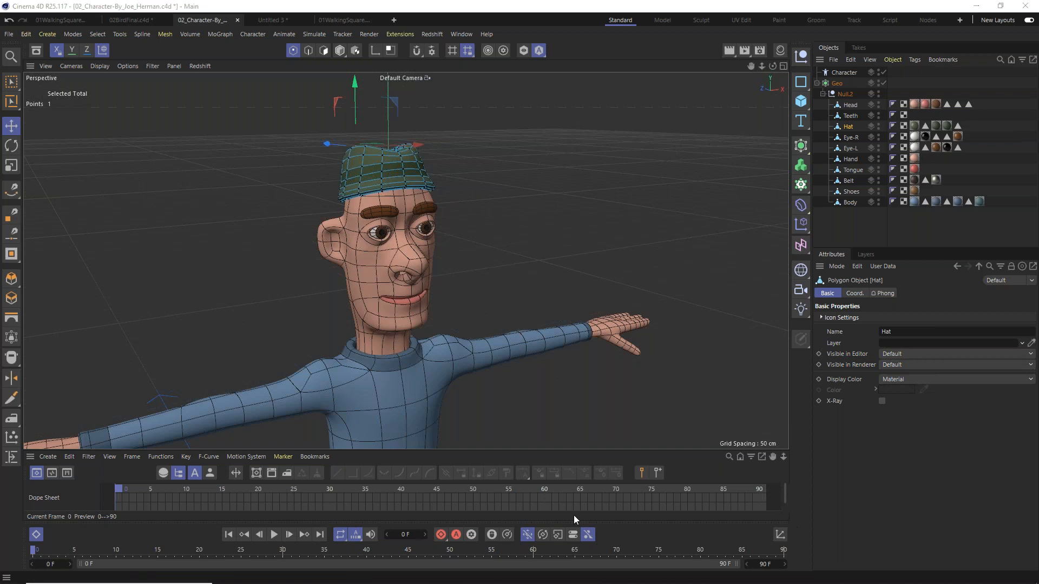
Show the coordinates readout and switch it to World for the selected hat point.
click(780, 536)
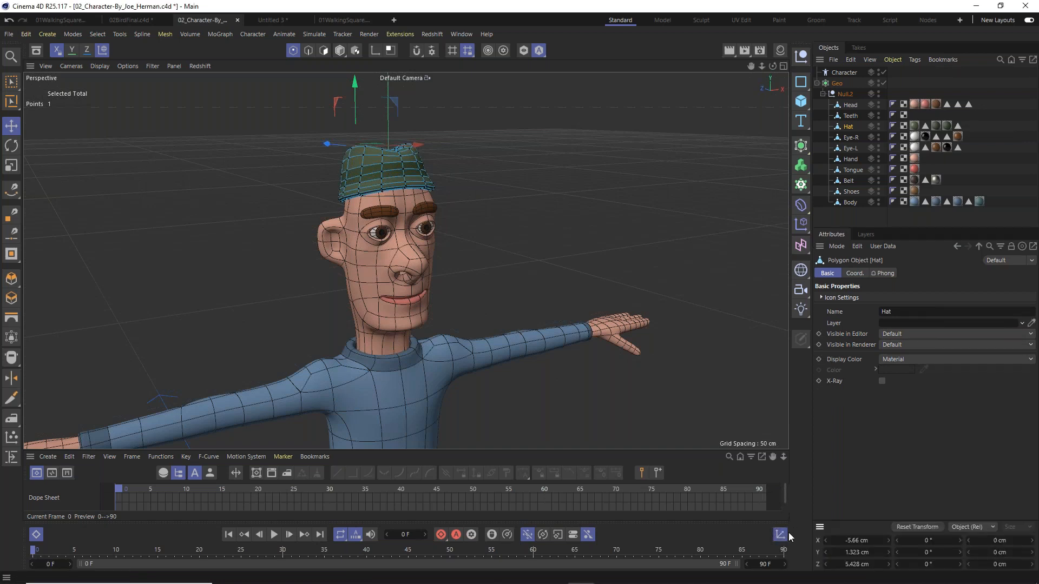
click(972, 528)
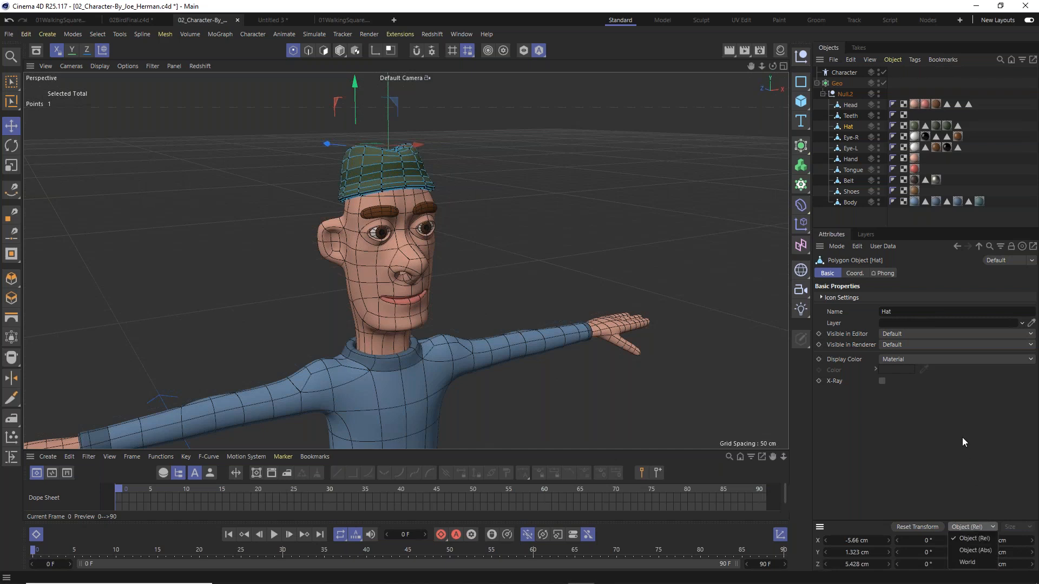
click(973, 533)
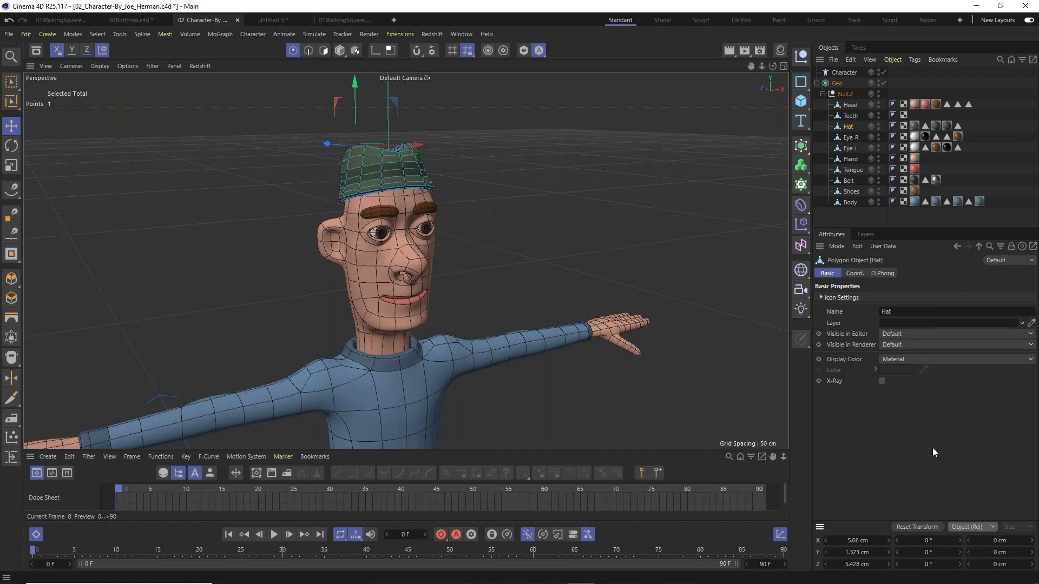
click(962, 528)
click(976, 563)
scroll(364, 309, down, 5)
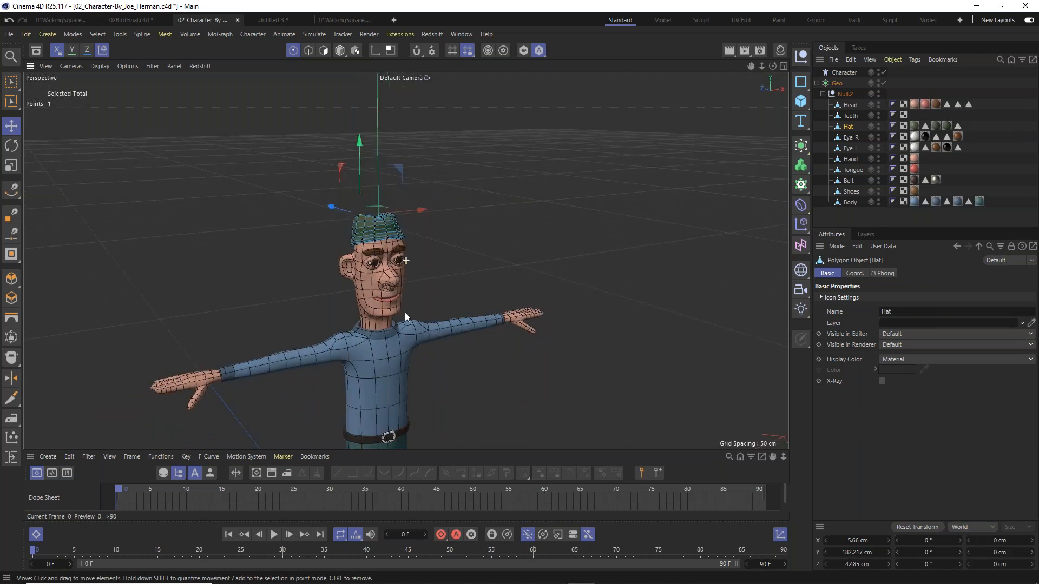
alt+middle_drag(405, 312, 433, 64)
alt+middle_drag(465, 126, 456, 278)
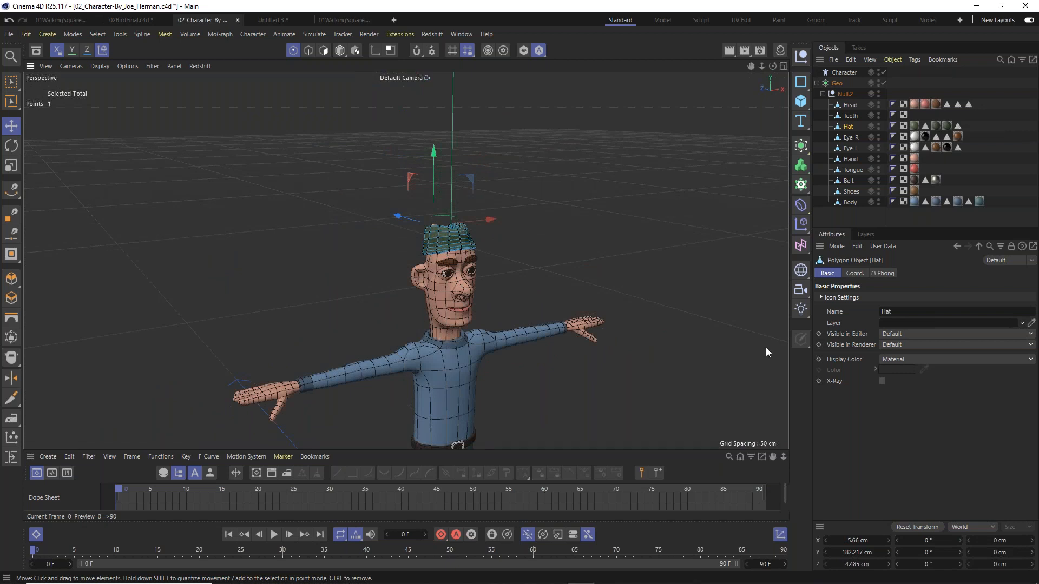
Copy the selected hat point's world Y position.
click(849, 552)
right_click(864, 552)
click(883, 537)
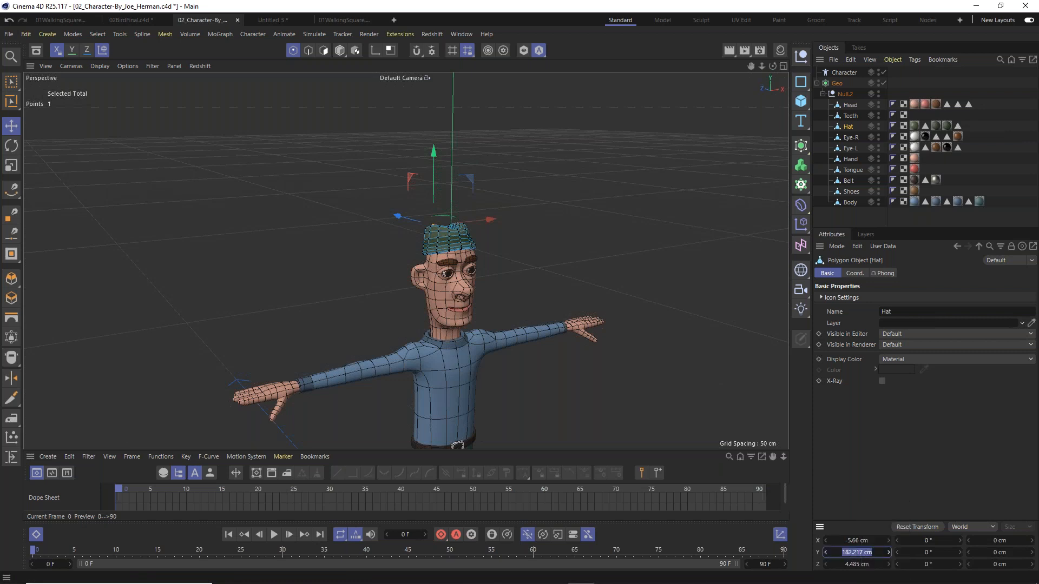
Turn off Auto Size on the Character object and paste the copied height, 182.217 cm, as its size.
click(851, 73)
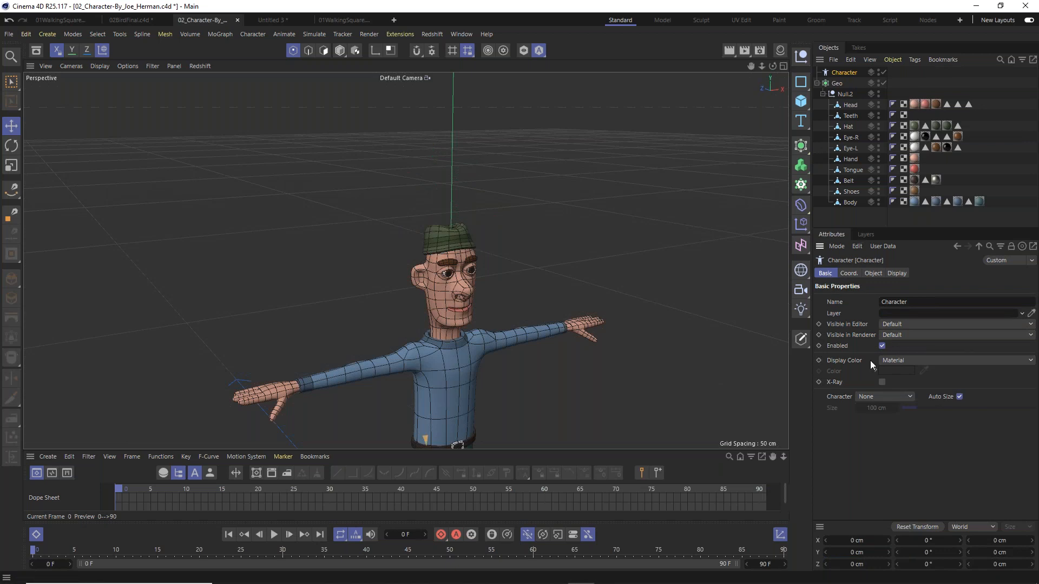
click(959, 398)
double_click(870, 408)
right_click(877, 410)
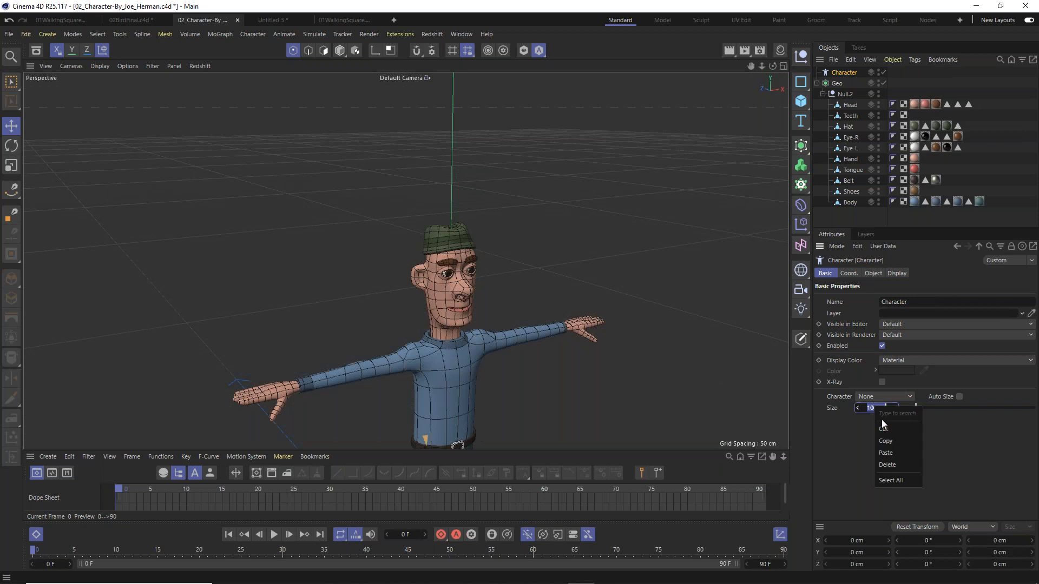
click(895, 455)
key(Return)
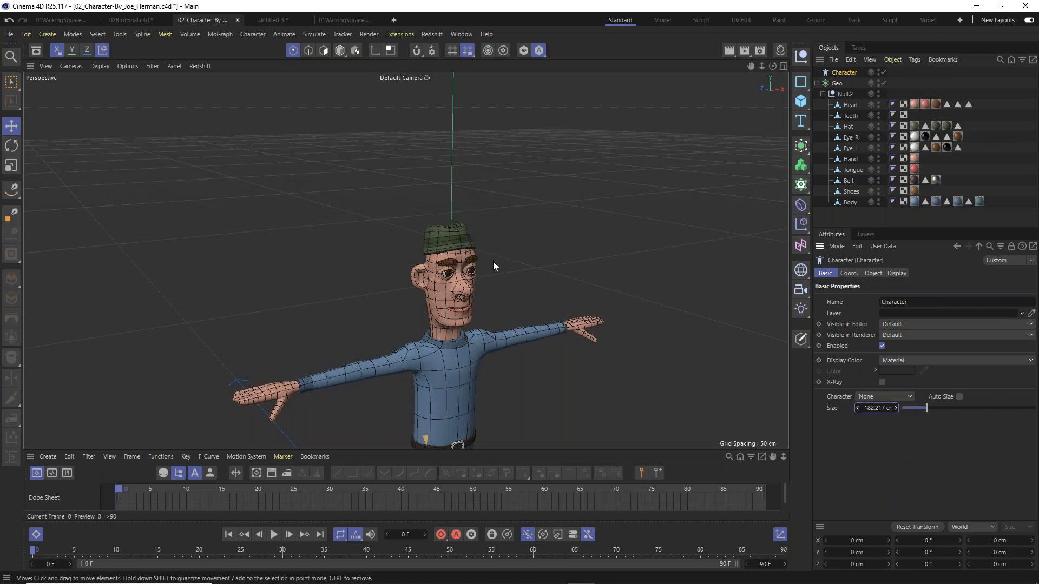
alt+middle_drag(582, 334, 582, 162)
scroll(524, 235, down, 3)
alt+middle_drag(527, 241, 492, 275)
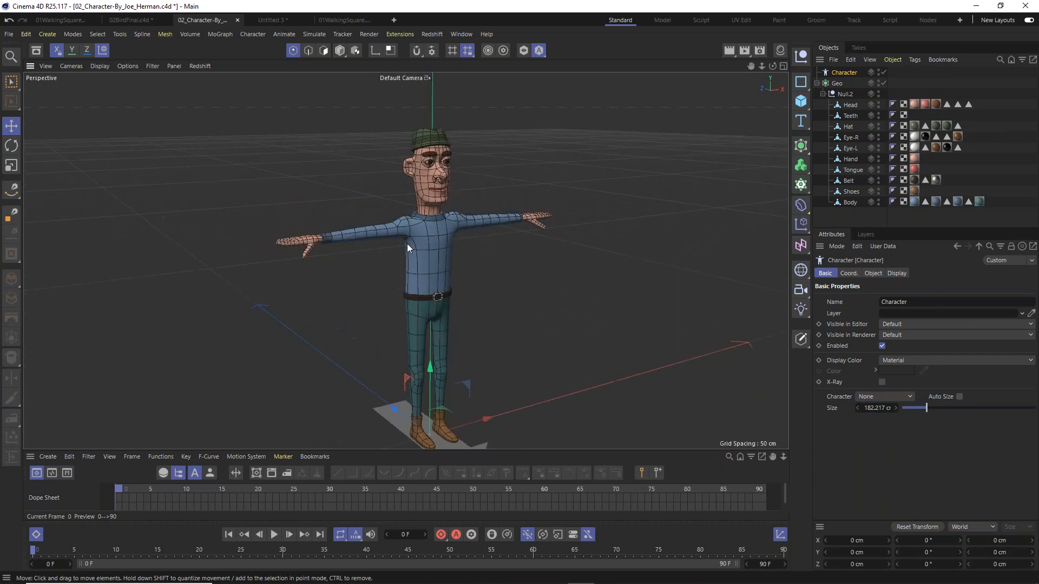
Activate the Move tool and reselect the Character object to show its basic properties.
click(10, 125)
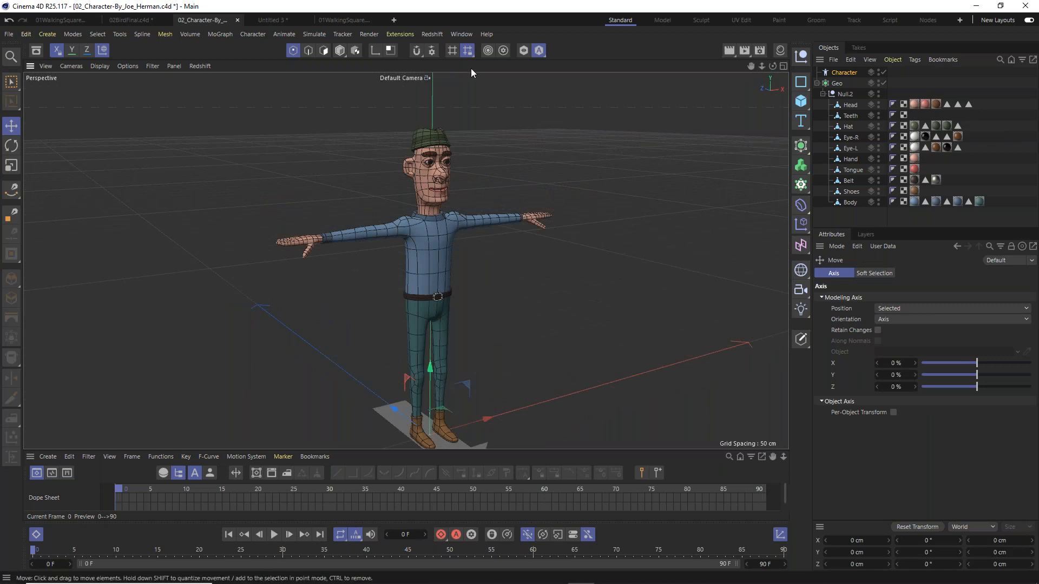
alt+drag(486, 268, 553, 272)
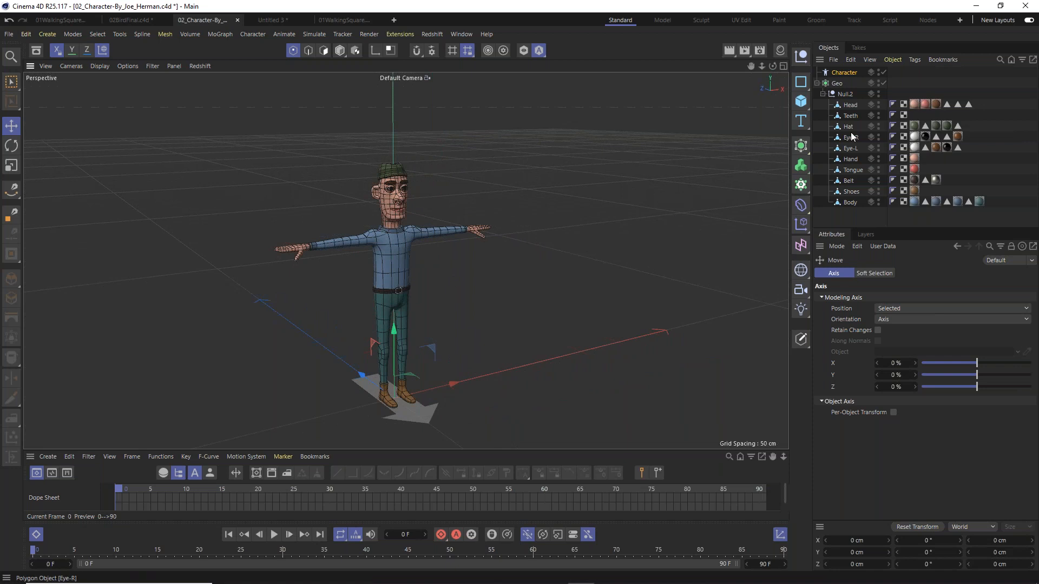
click(850, 73)
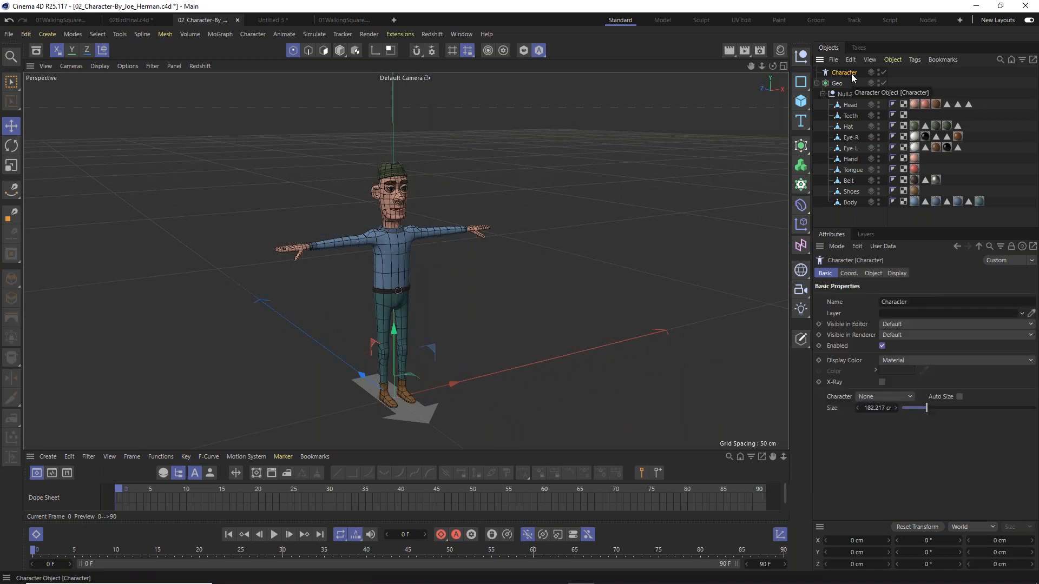
Show the Character's build settings, choose the Advanced Biped template, and add the Root component.
click(874, 273)
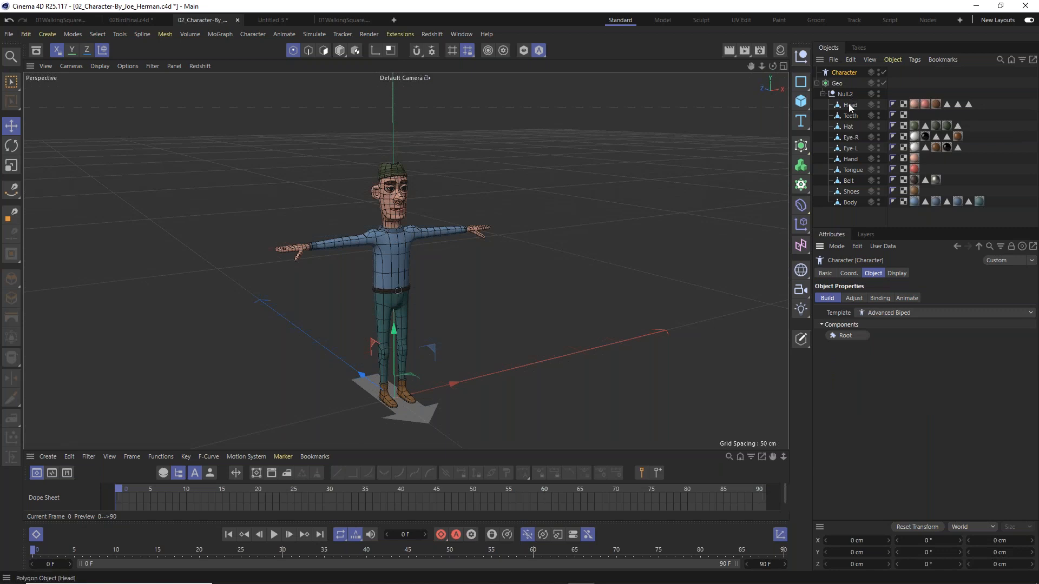
click(878, 314)
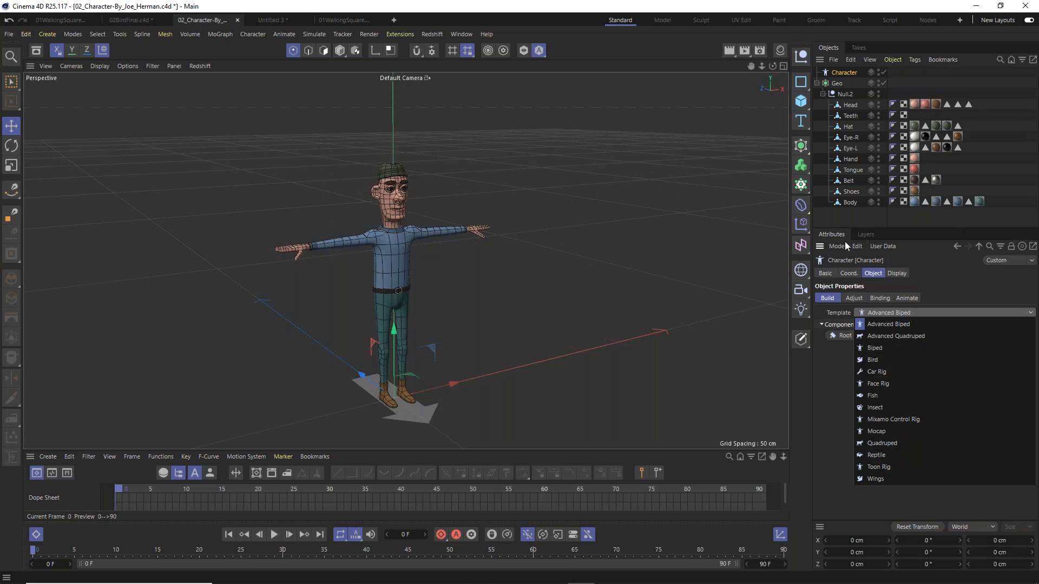
click(894, 327)
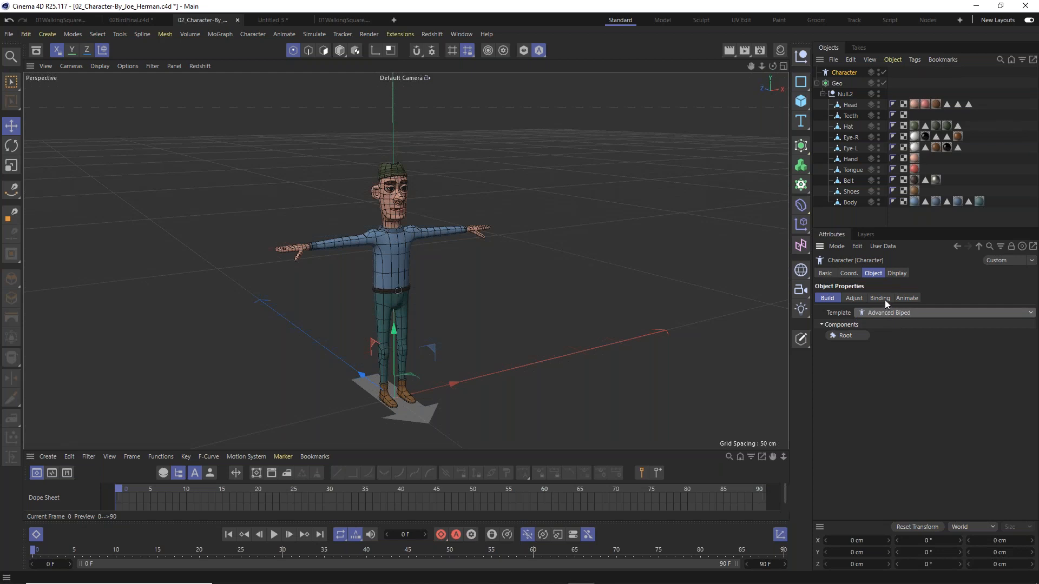
click(852, 337)
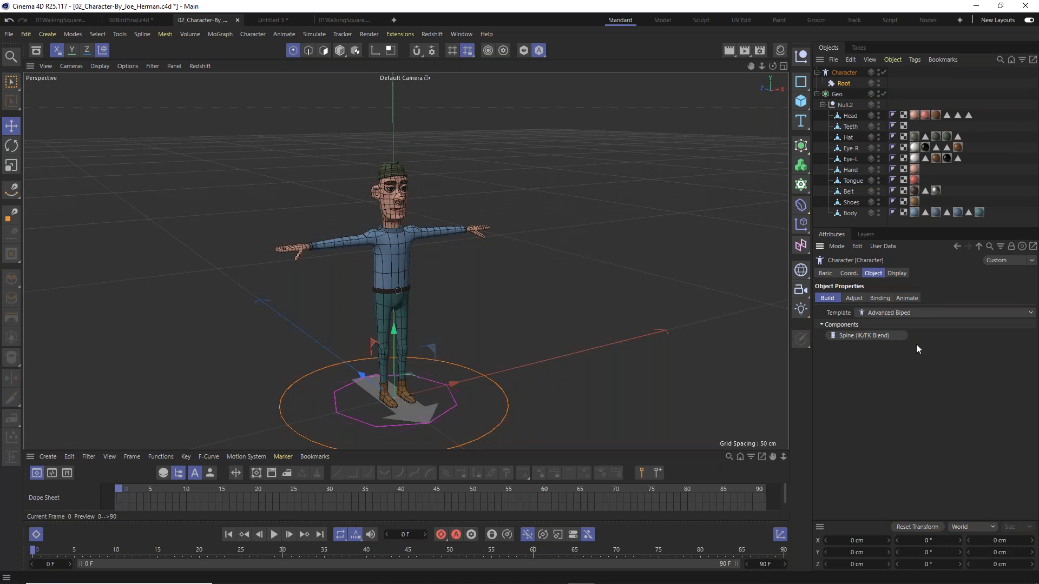
Add the Spine (IK/FK Blend) component under Root and hide the Geo object in the viewport to inspect the joints.
click(865, 337)
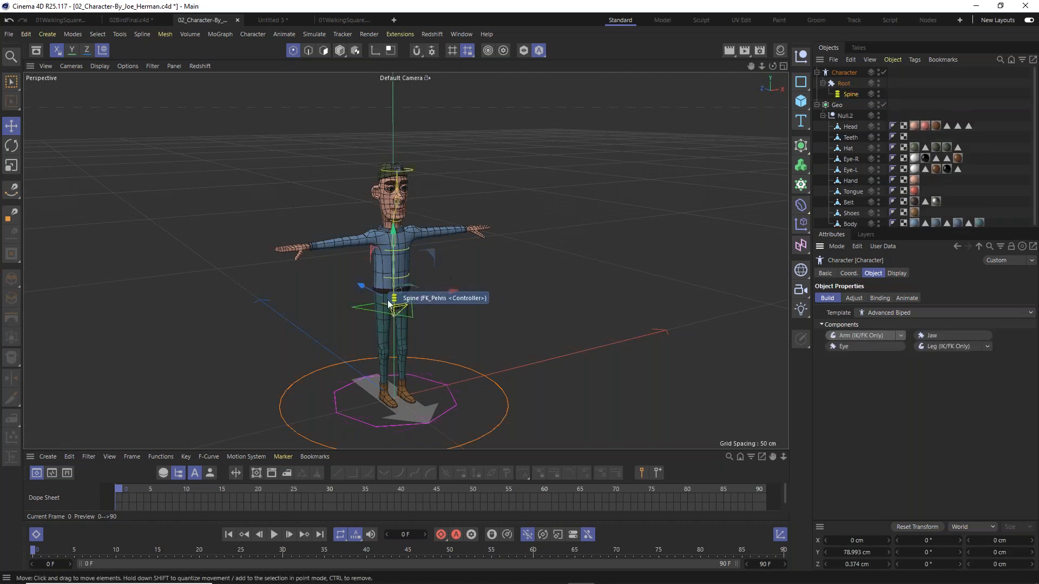
click(879, 103)
alt+drag(424, 283, 284, 287)
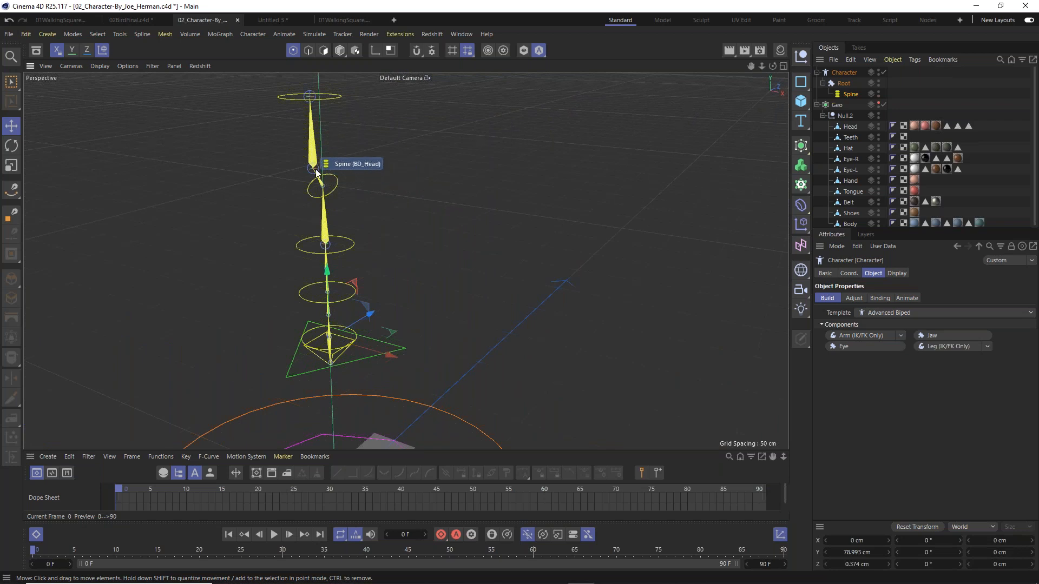
alt+drag(333, 356, 589, 198)
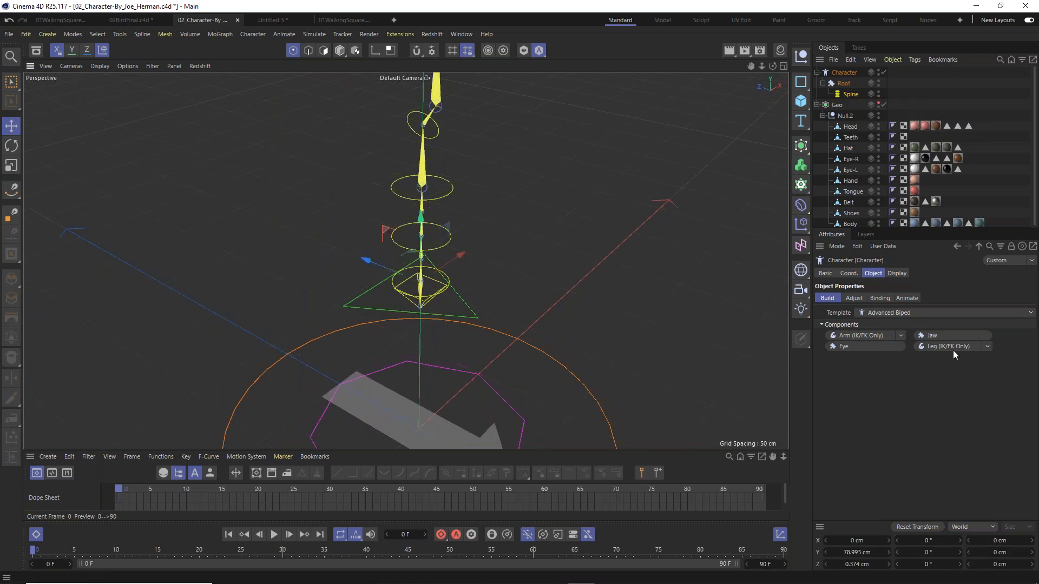
Try adding a single Leg (IK/FK Only) component to the Spine, and undo it.
click(847, 83)
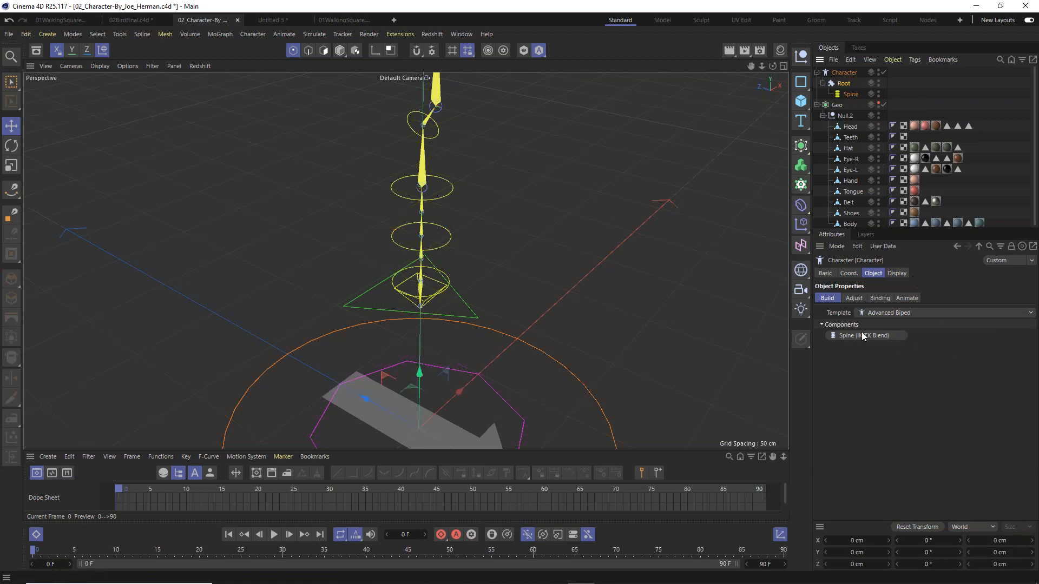
click(850, 94)
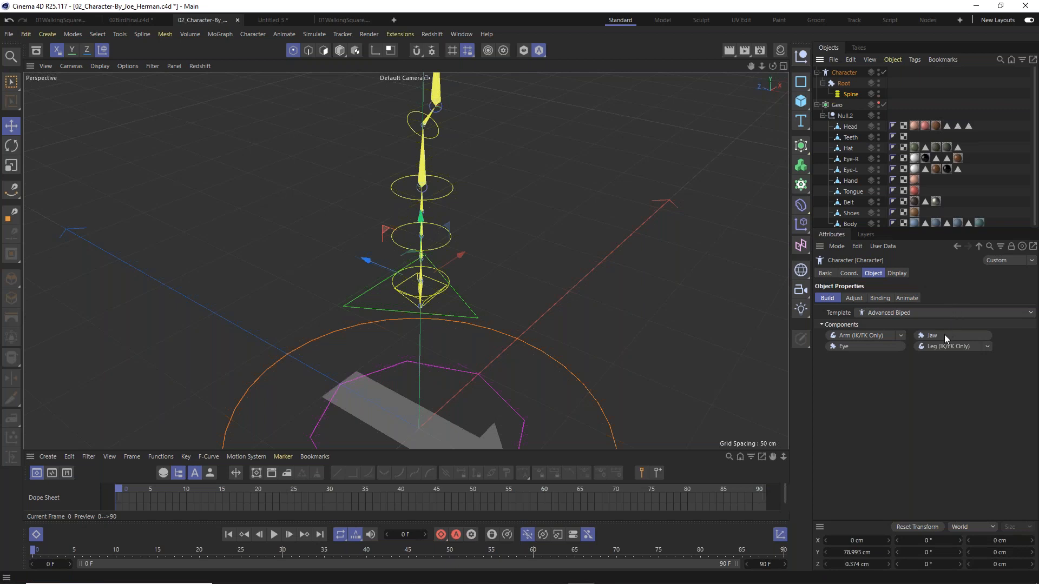
scroll(544, 333, down, 5)
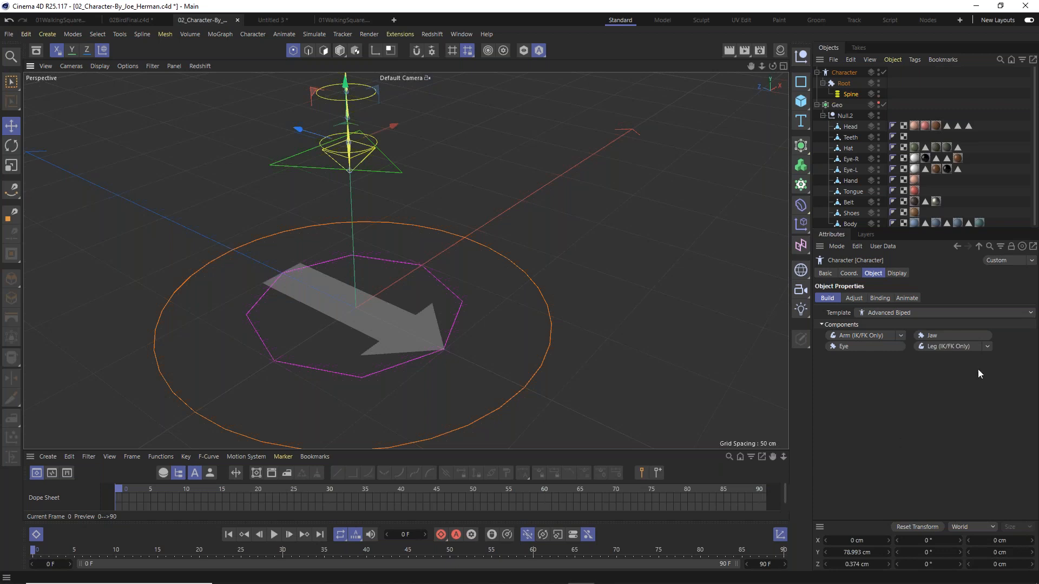
click(945, 344)
alt+drag(371, 264, 211, 264)
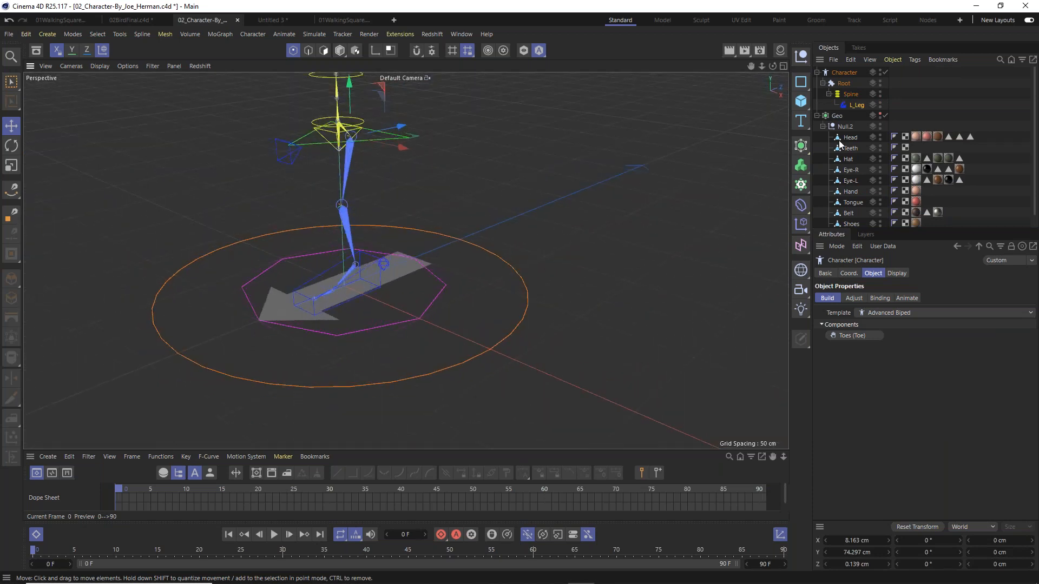
key(ctrl+z)
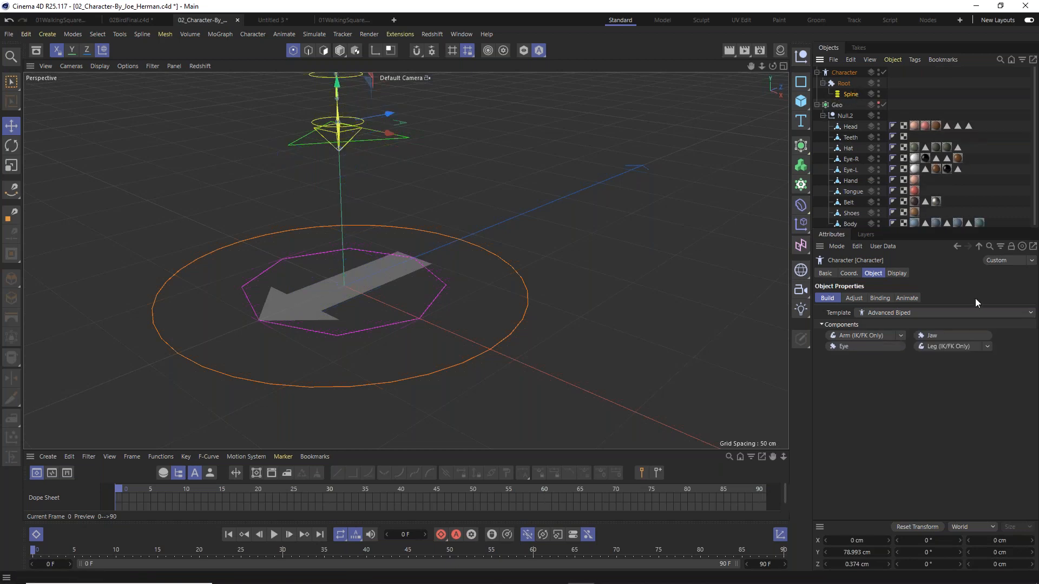
Add a symmetrical left and right pair of Leg (IK/FK Only) components to the Spine and check them in the viewport.
click(952, 345)
alt+drag(329, 149, 553, 275)
scroll(554, 275, up, 4)
alt+drag(463, 287, 505, 160)
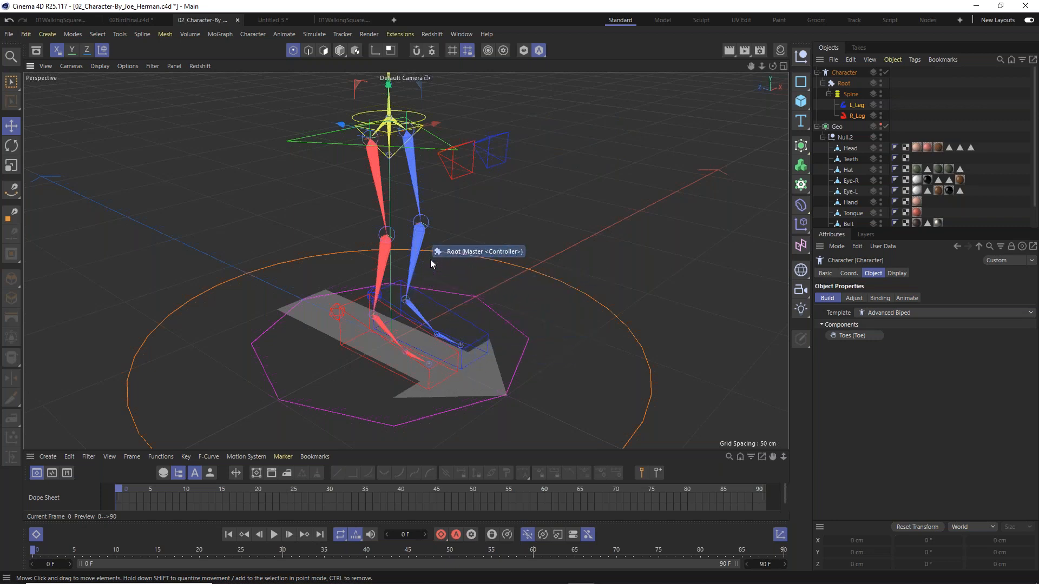
scroll(430, 259, down, 5)
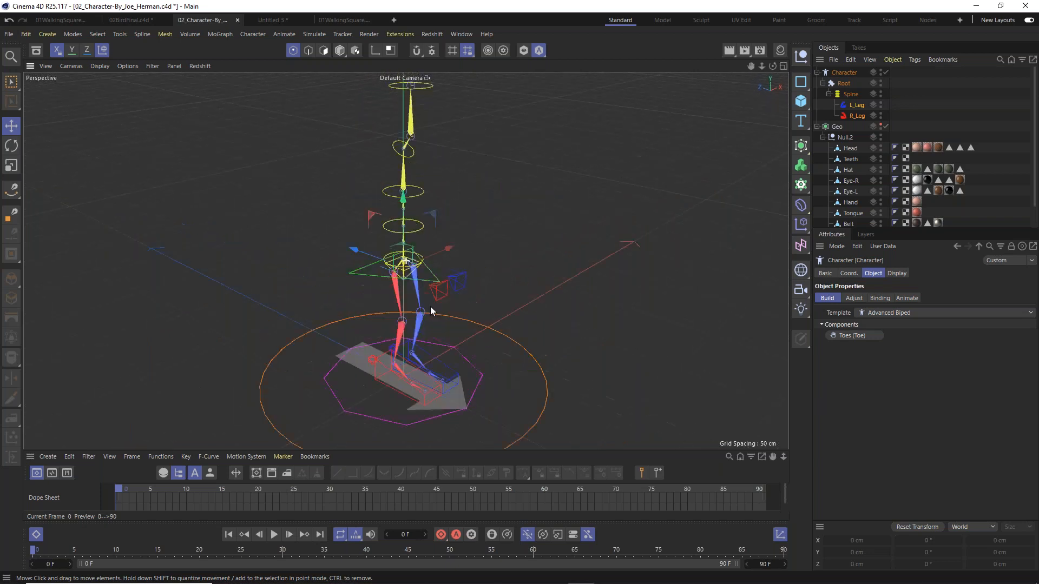
mouse_move(431, 311)
alt+middle_down()
mouse_move(428, 327)
mouse_move(424, 317)
alt+middle_up()
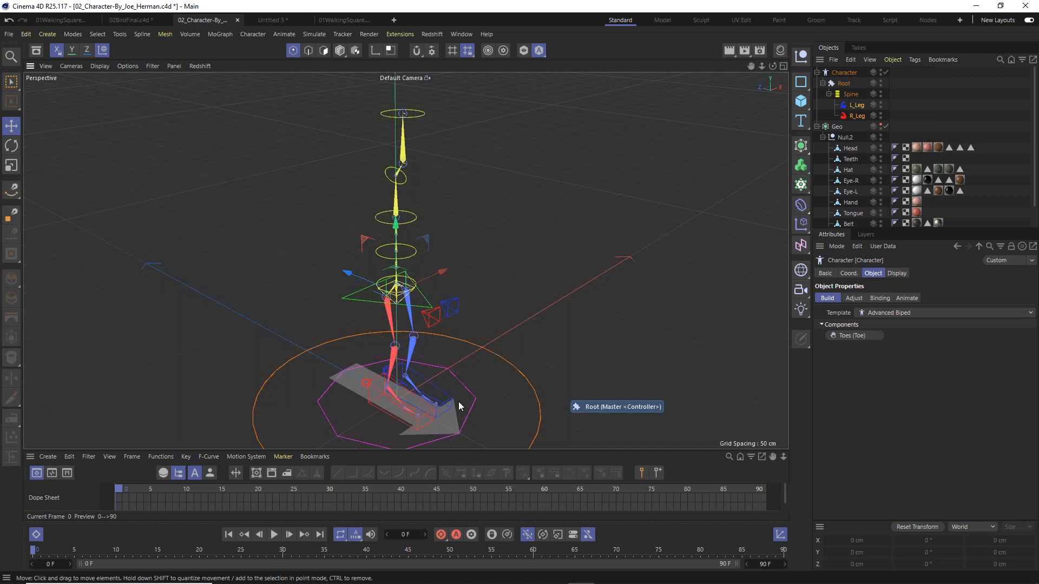
scroll(415, 443, up, 2)
scroll(469, 417, up, 3)
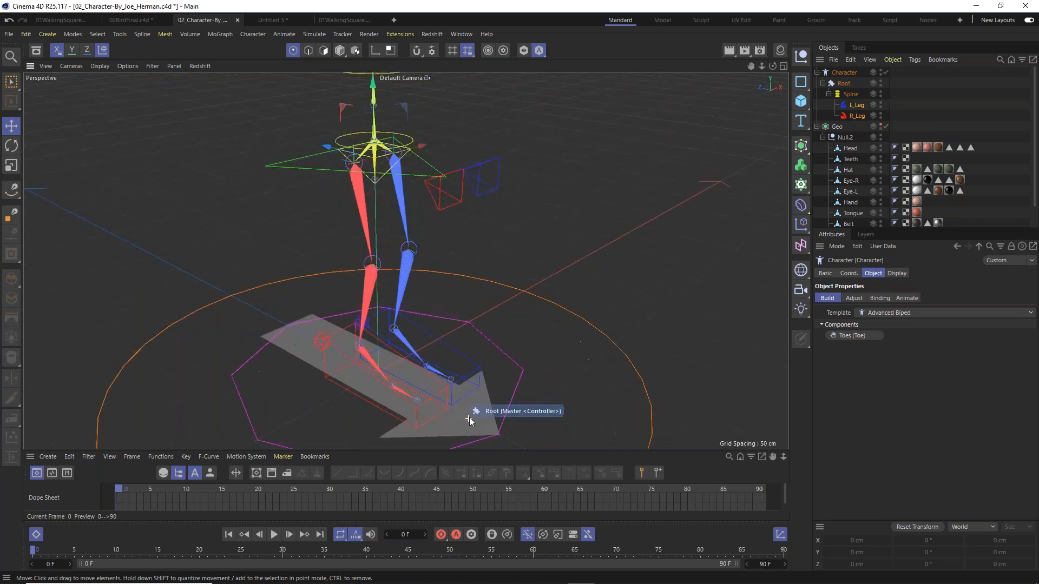
Try adding Toes (Toe) components to both legs, and undo the addition.
click(852, 336)
scroll(417, 382, up, 2)
scroll(417, 382, up, 4)
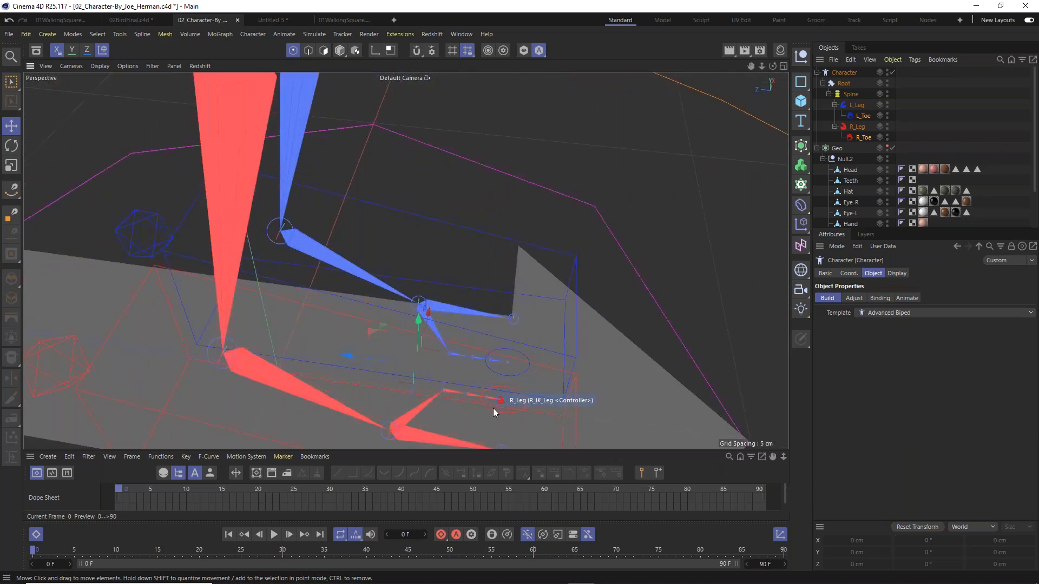
key(ctrl+z)
scroll(471, 280, down, 6)
scroll(469, 277, down, 1)
alt+drag(434, 302, 404, 193)
alt+middle_drag(418, 231, 432, 319)
alt+drag(432, 319, 430, 268)
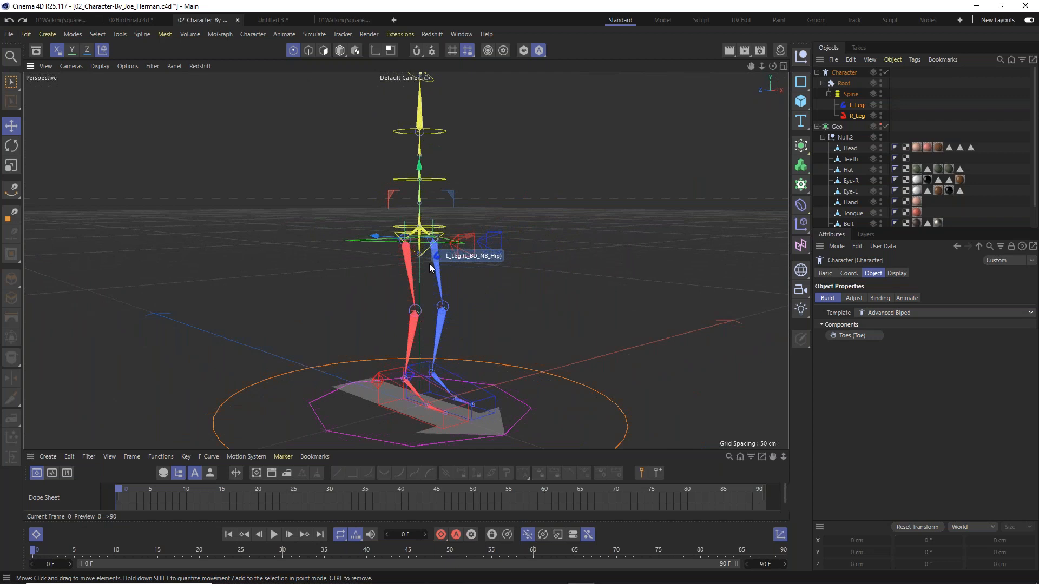
alt+drag(418, 241, 428, 273)
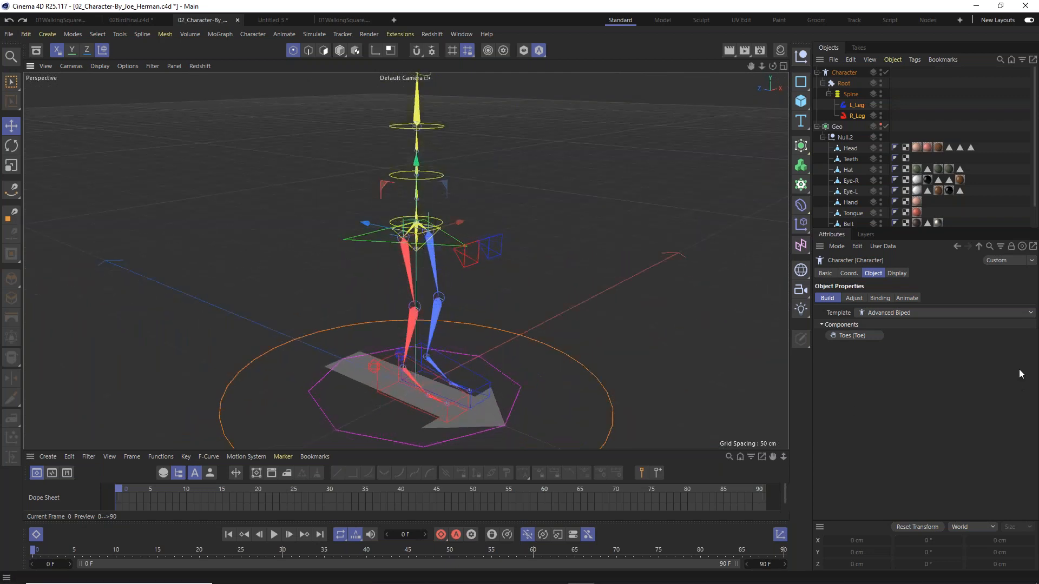
Select the Spine component, try adding a second pair of legs to it, and undo them.
click(851, 93)
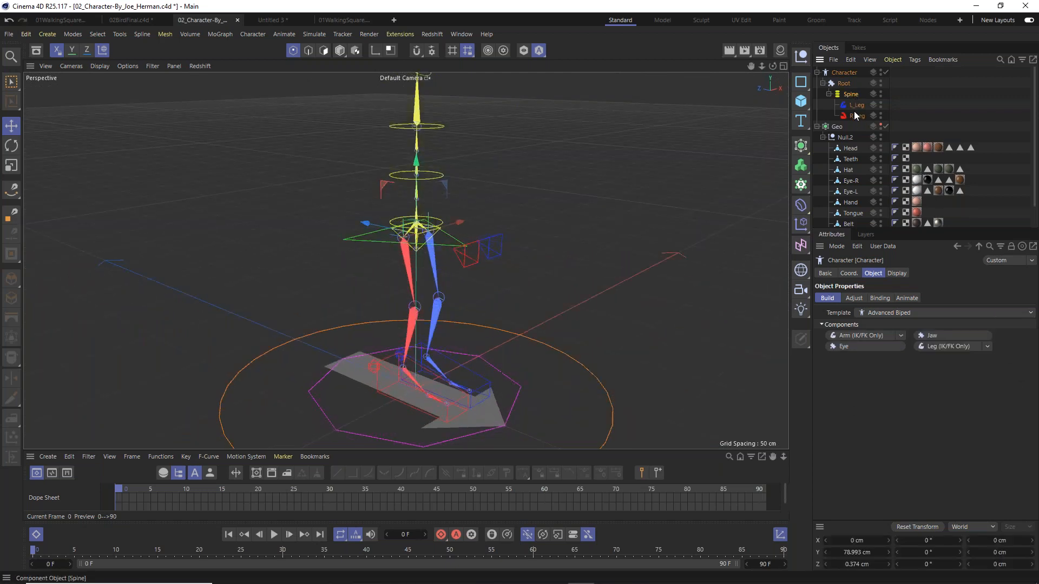
click(933, 345)
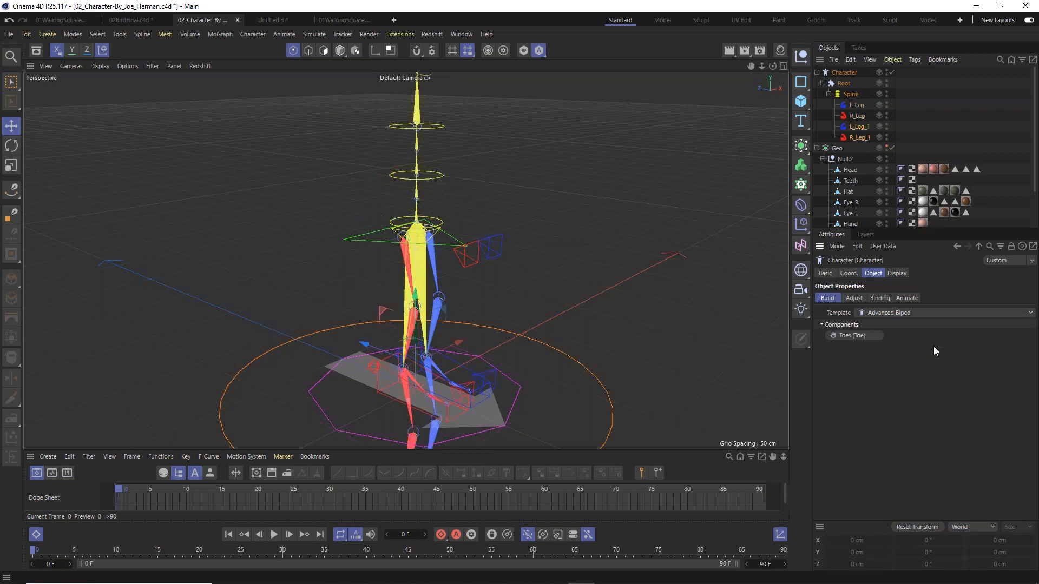
key(ctrl+z)
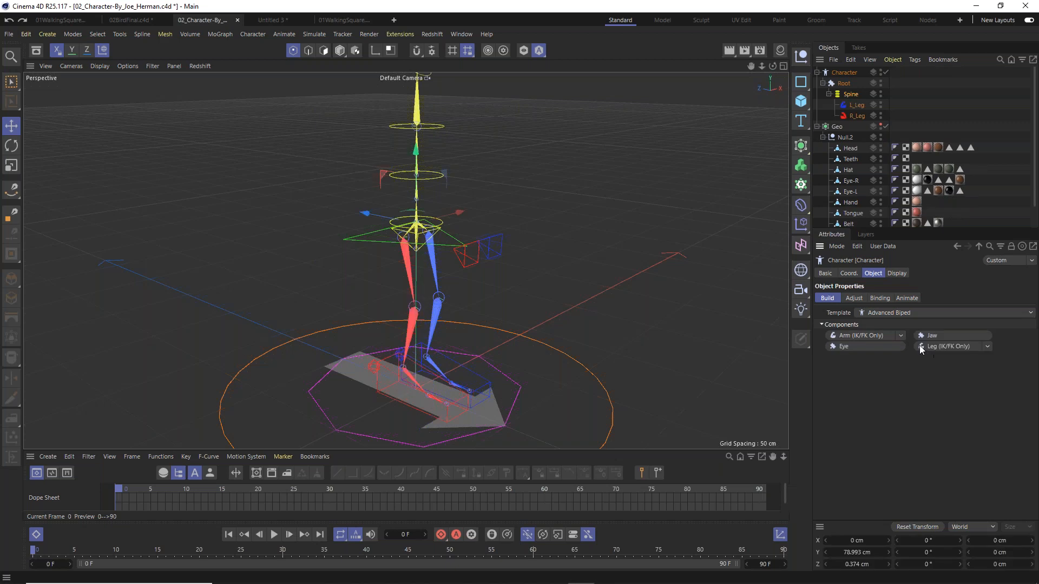
Add a symmetrical left and right pair of Arm (IK/FK Only) components to the Spine.
click(862, 335)
alt+middle_drag(448, 181, 495, 341)
alt+drag(447, 254, 493, 258)
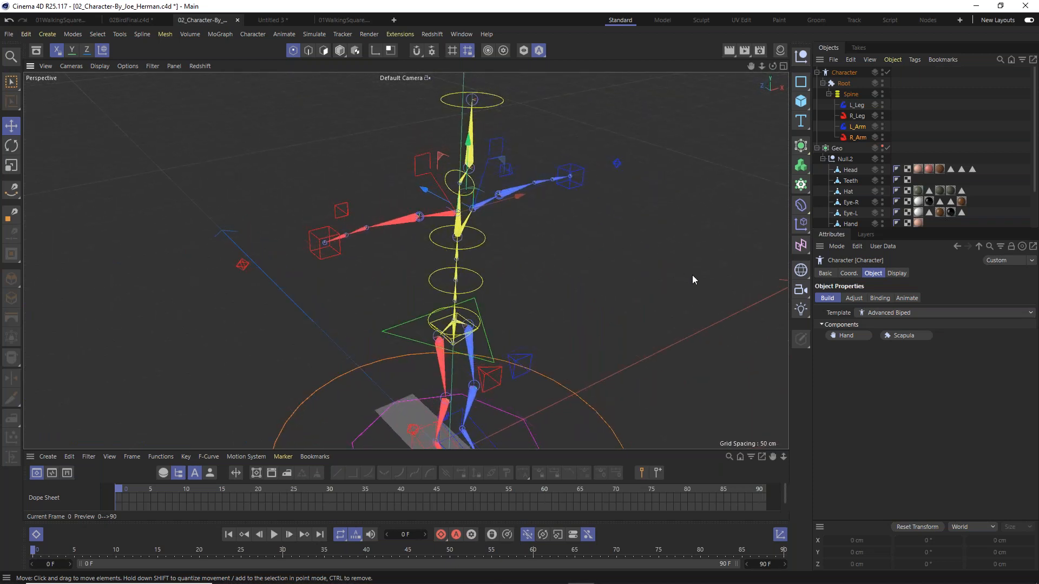
Add Hand components to both arms and an FK (Thumb) component to each hand.
click(847, 336)
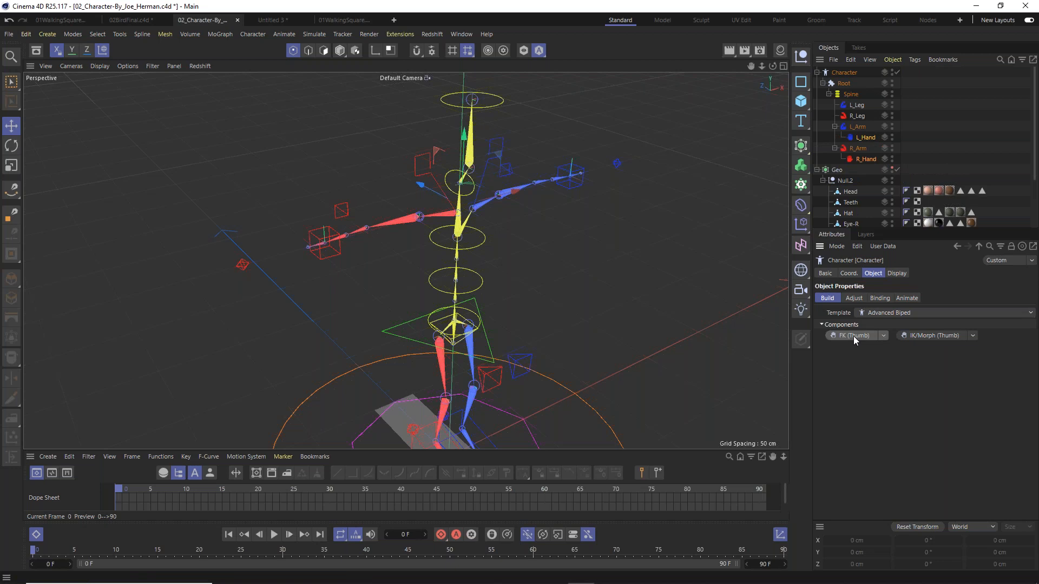
scroll(322, 245, up, 3)
scroll(322, 244, up, 2)
alt+drag(324, 249, 344, 292)
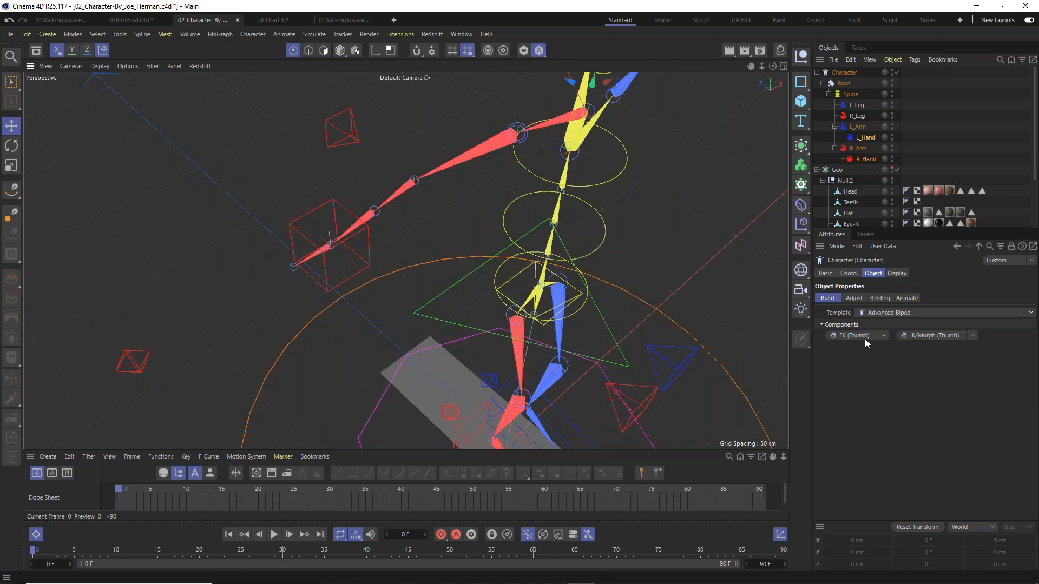
click(854, 336)
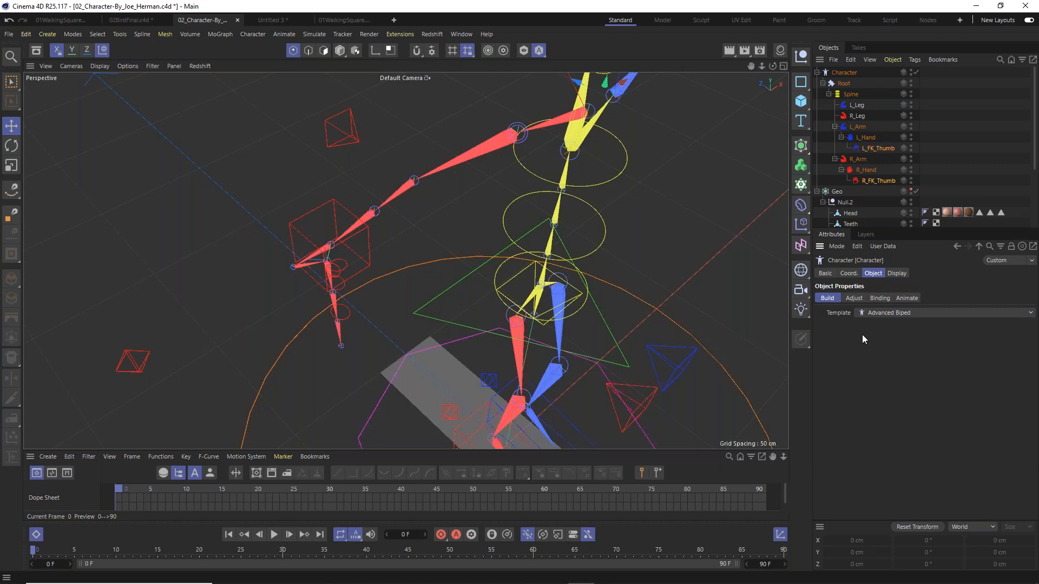
Select both L_Hand and R_Hand and add one FK (Fingers) digit to each hand.
click(865, 169)
ctrl+click(867, 139)
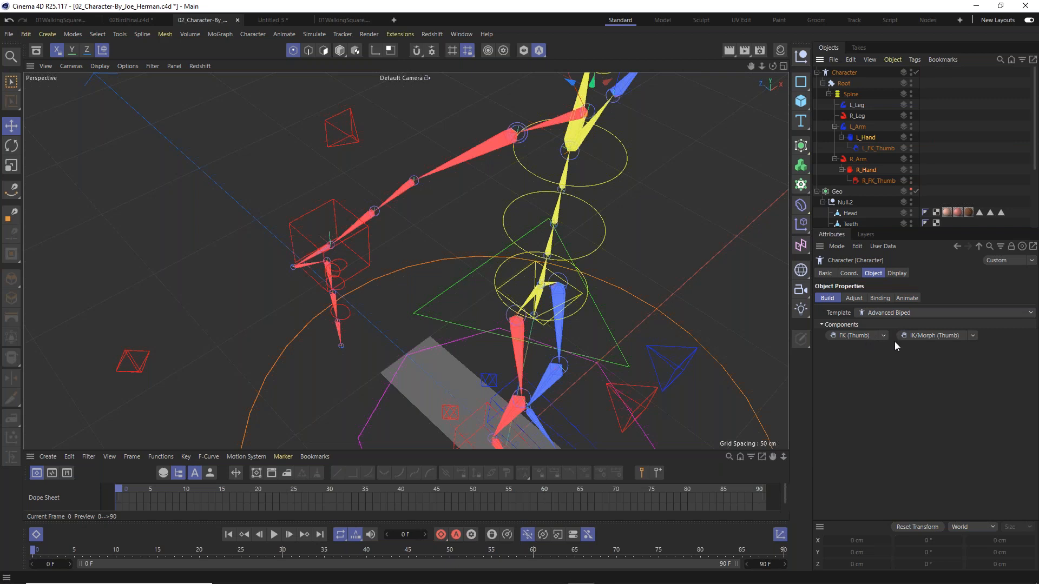
click(867, 140)
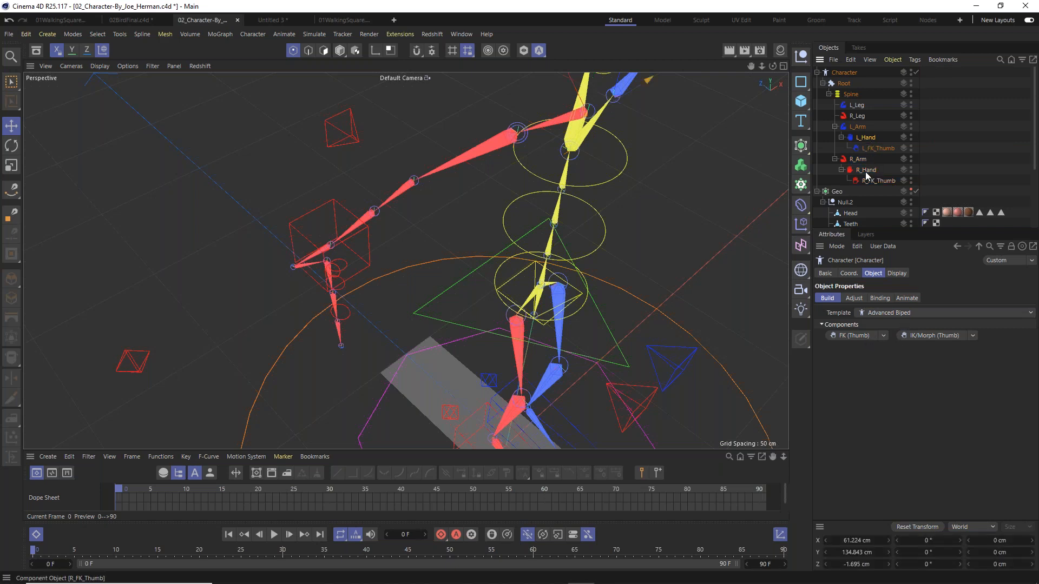
click(866, 170)
ctrl+click(867, 139)
click(850, 334)
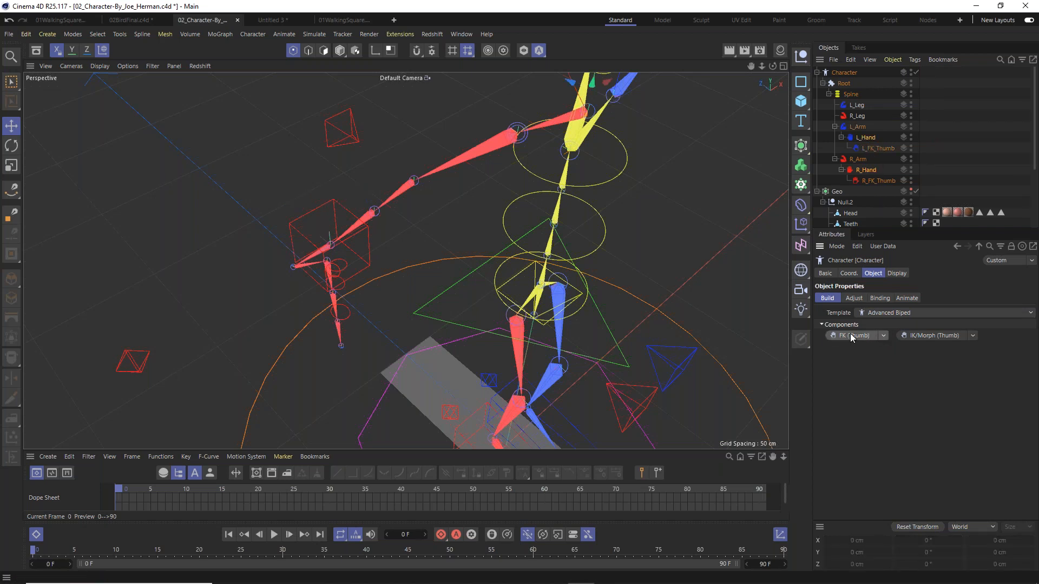
click(847, 359)
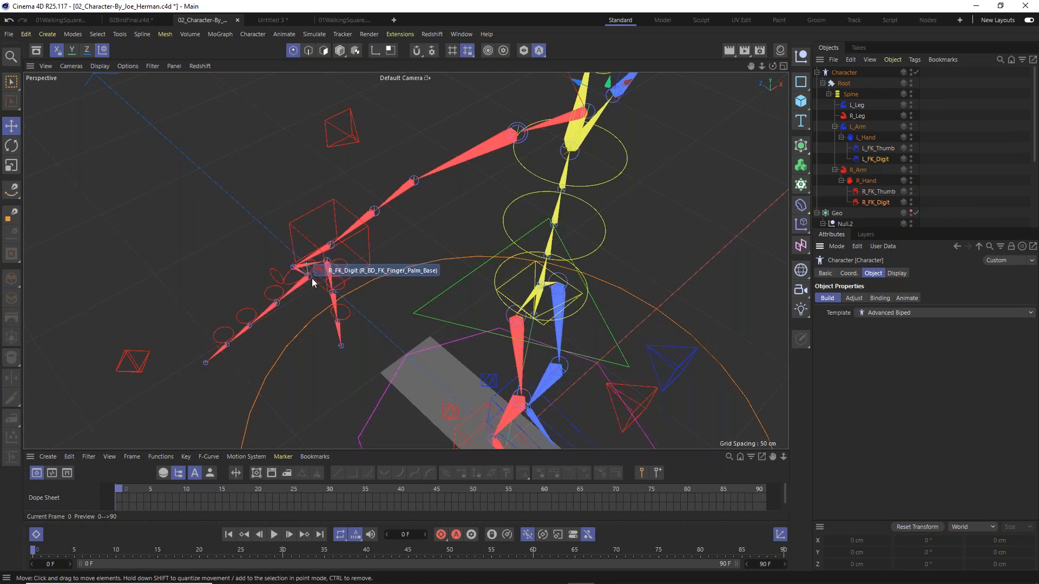
alt+drag(289, 281, 346, 322)
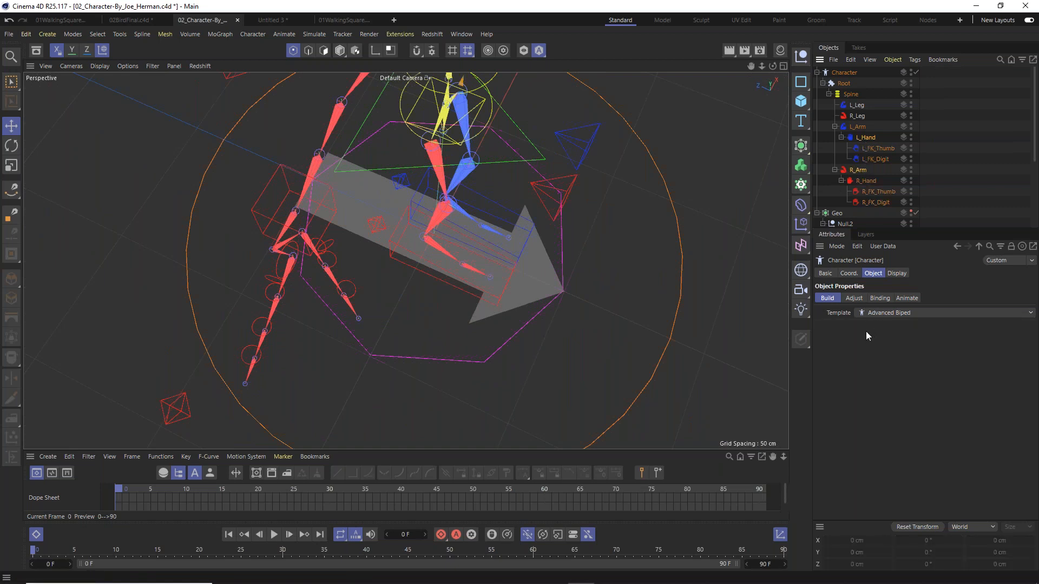
Add two more FK (Fingers) digits to each hand, with both L_Hand and R_Hand selected.
click(866, 180)
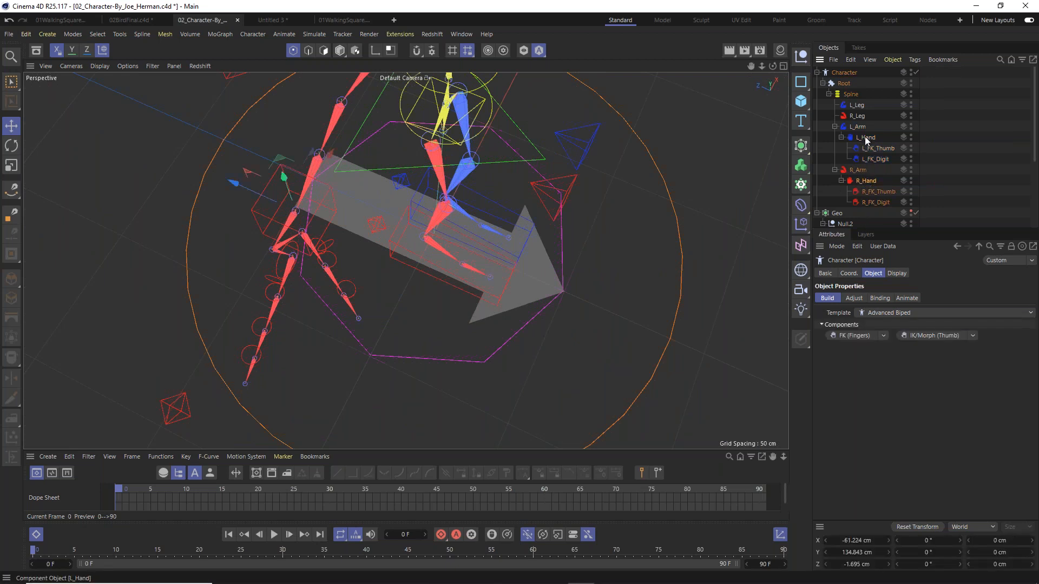
click(854, 336)
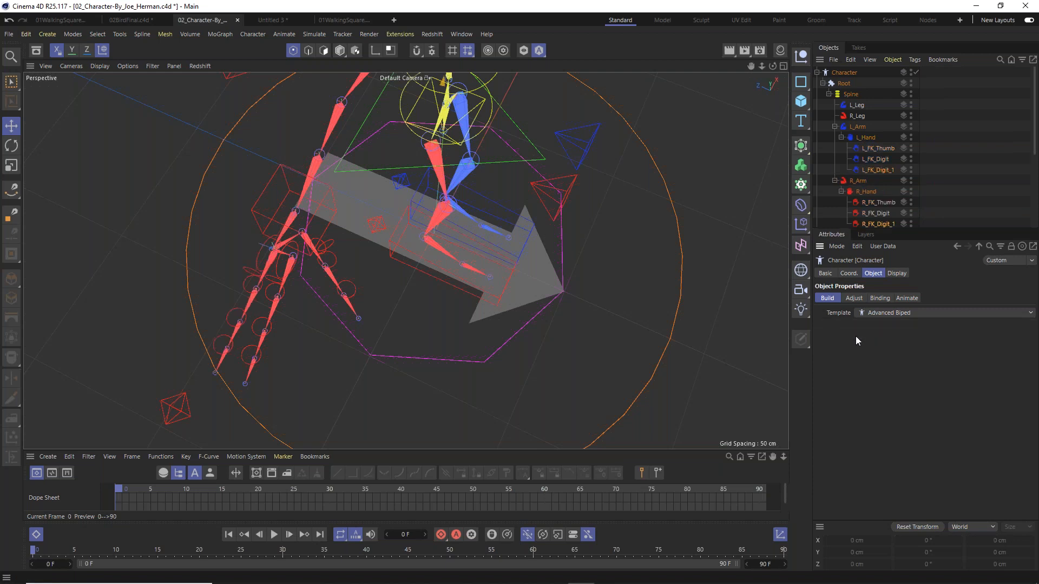
click(872, 190)
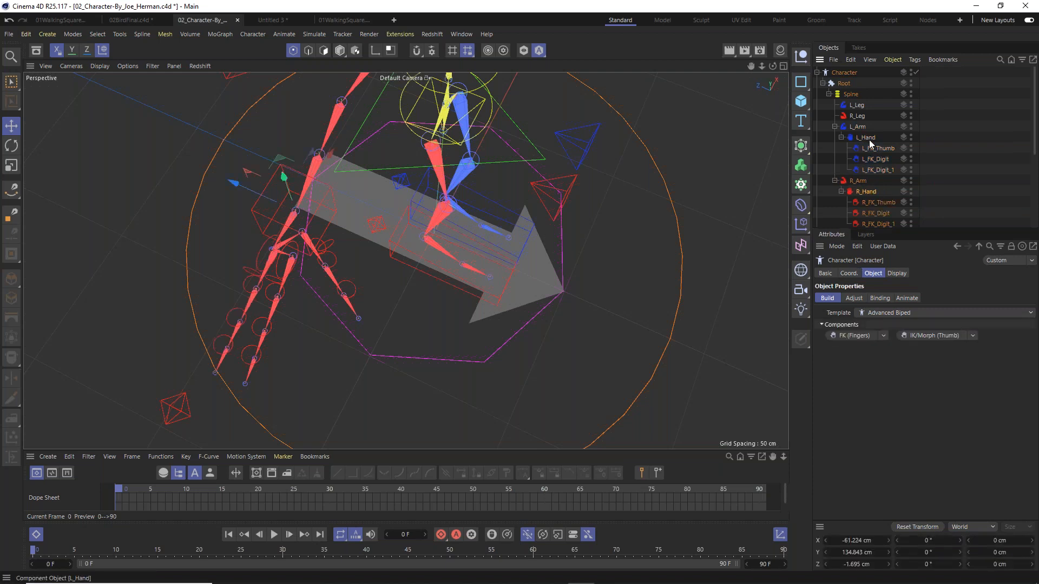
click(859, 335)
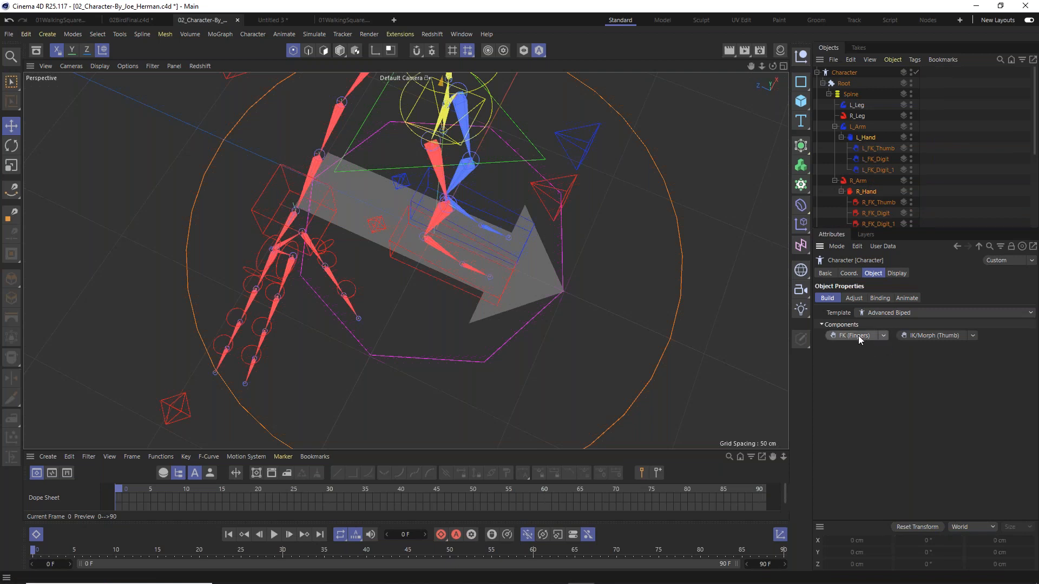
scroll(310, 335, down, 1)
scroll(311, 328, down, 2)
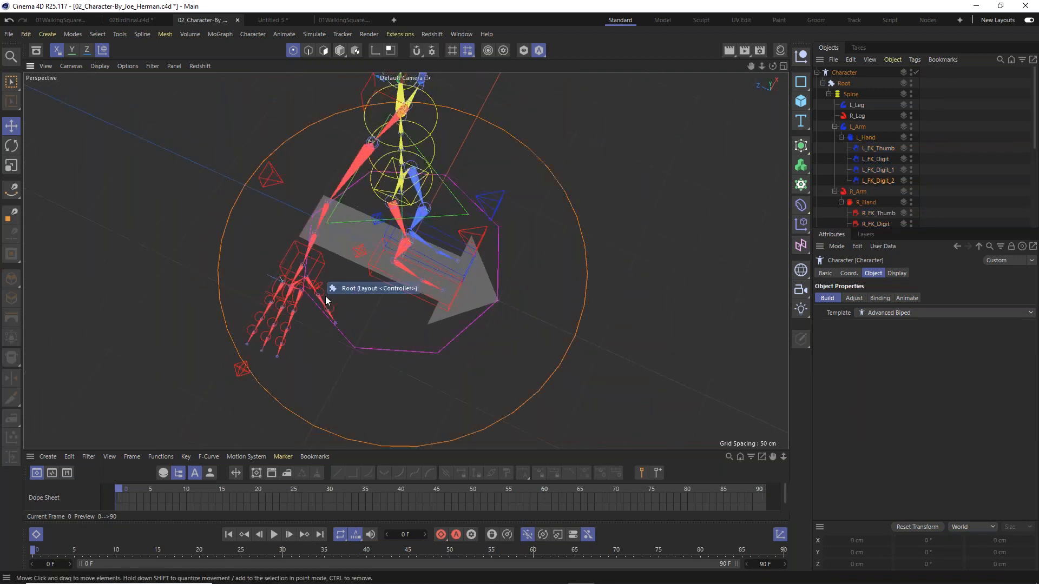
Add symmetrical left and right Eye components to the Spine and check their placement near the head.
alt+drag(371, 261, 436, 257)
scroll(437, 257, down, 3)
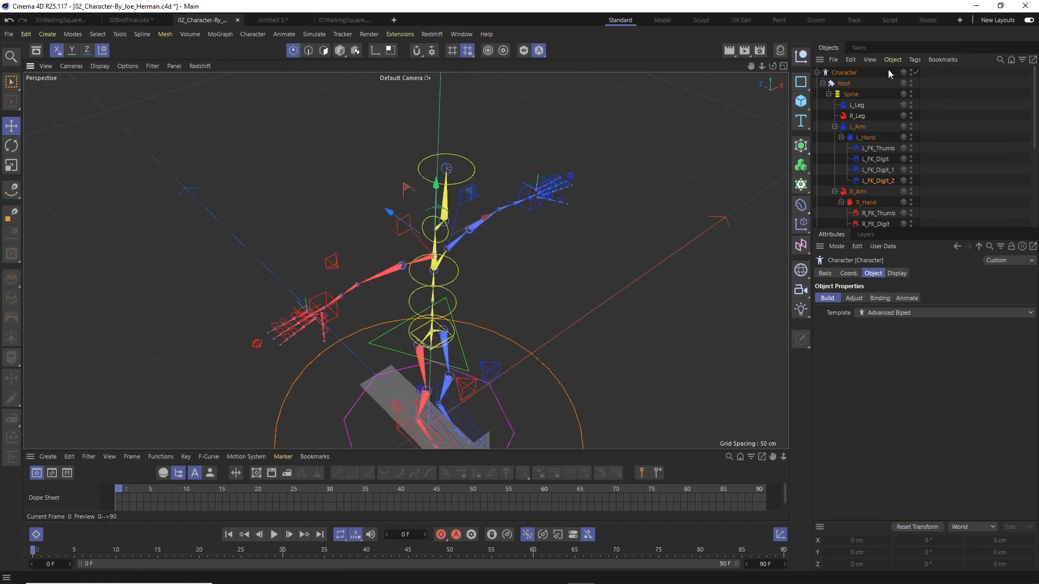
click(856, 96)
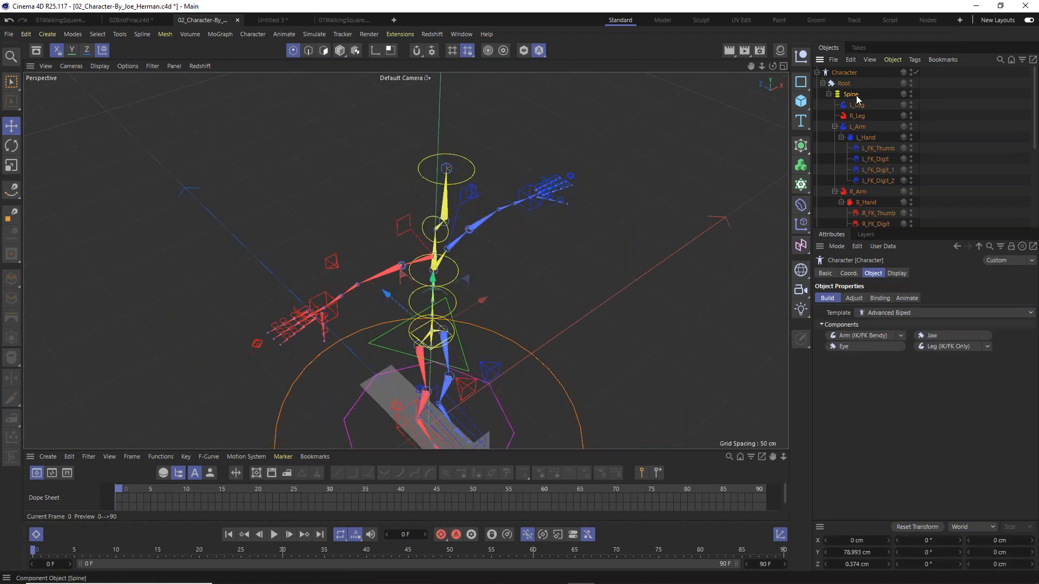
click(853, 346)
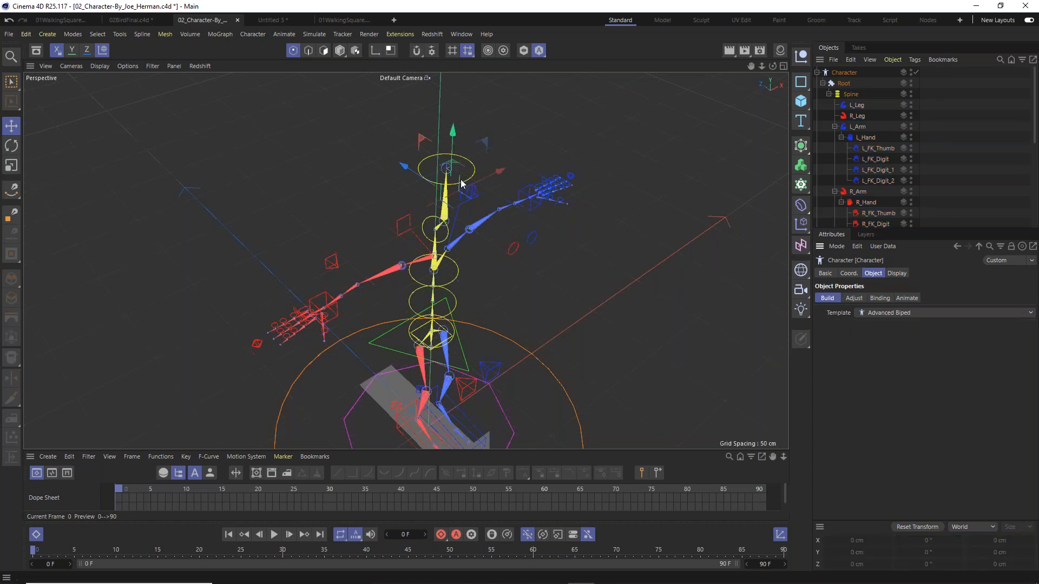
scroll(460, 195, up, 10)
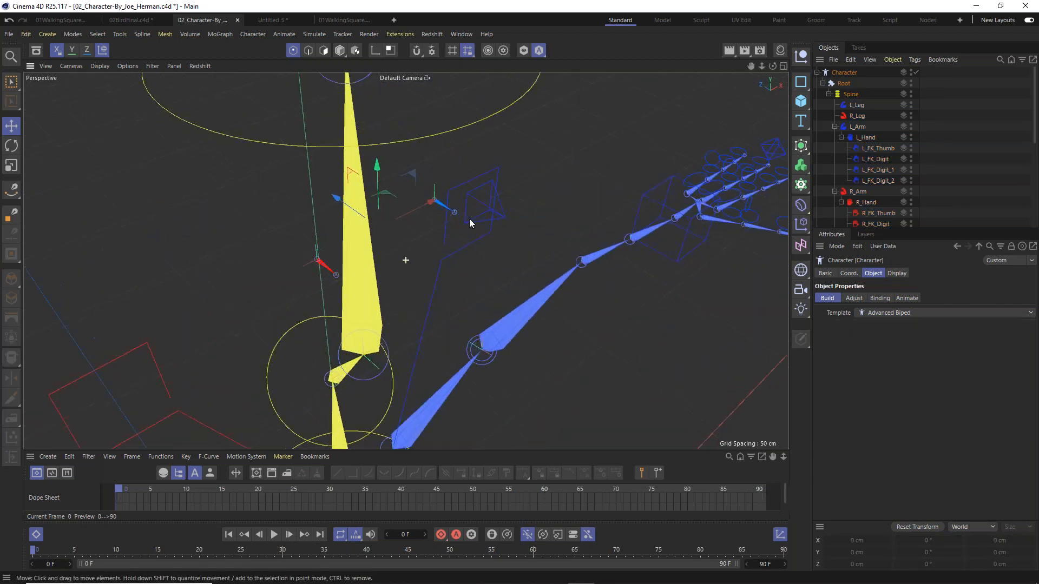
alt+drag(507, 205, 483, 207)
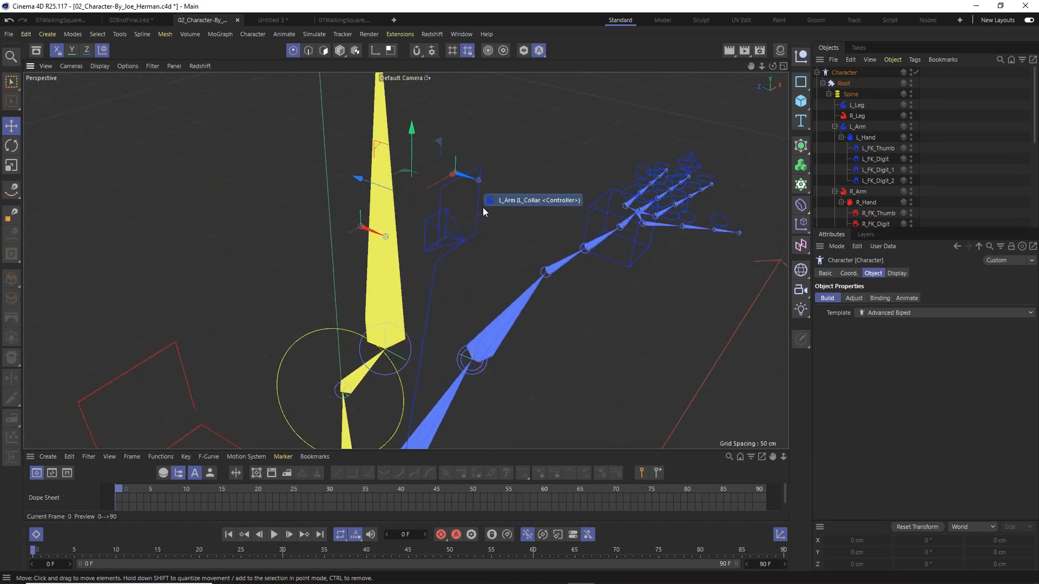
scroll(488, 205, down, 10)
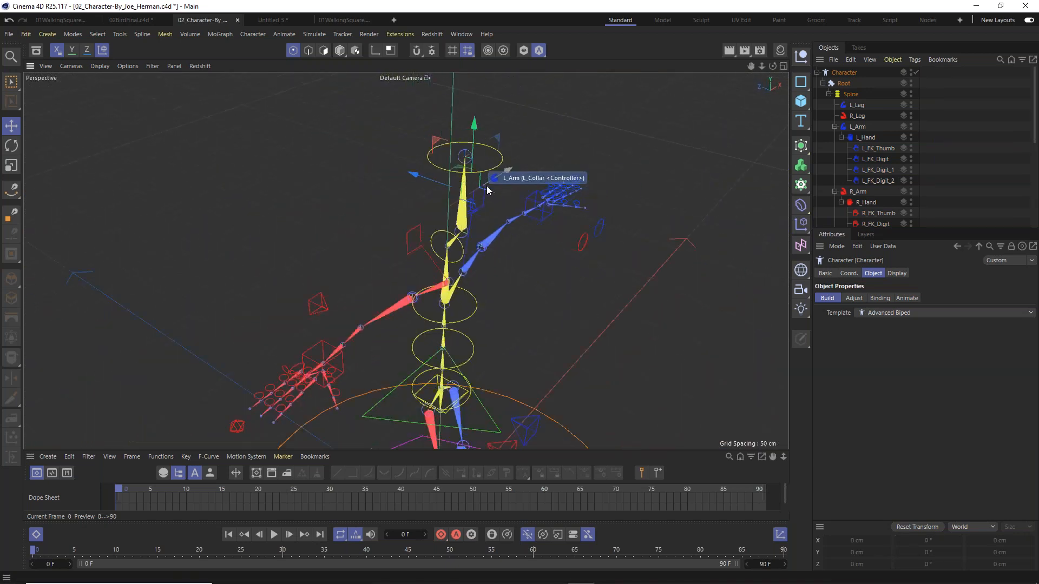
alt+drag(487, 188, 614, 175)
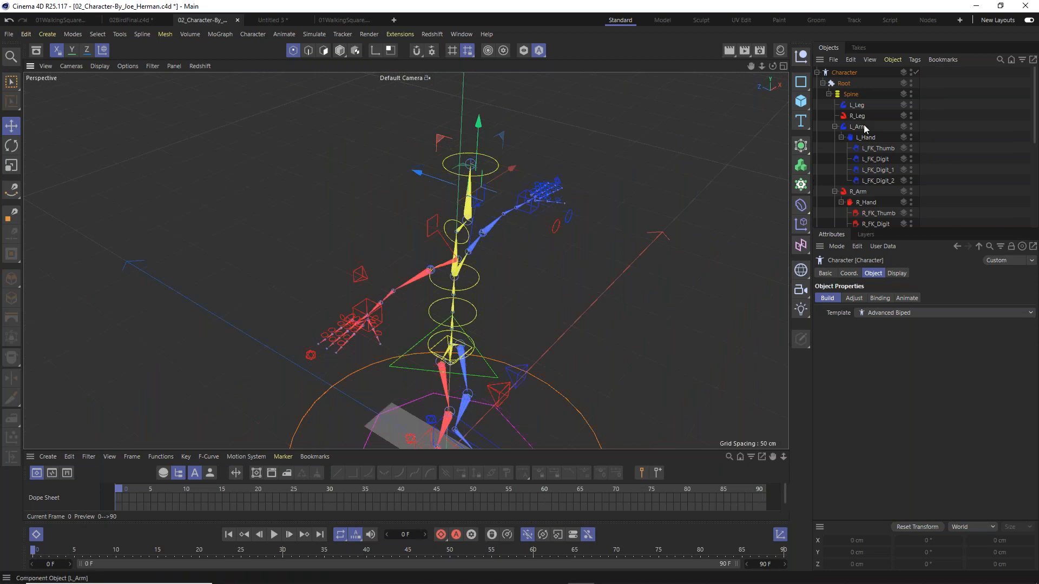
Add a Jaw component to the Spine and check its joint and controller at the head.
click(861, 95)
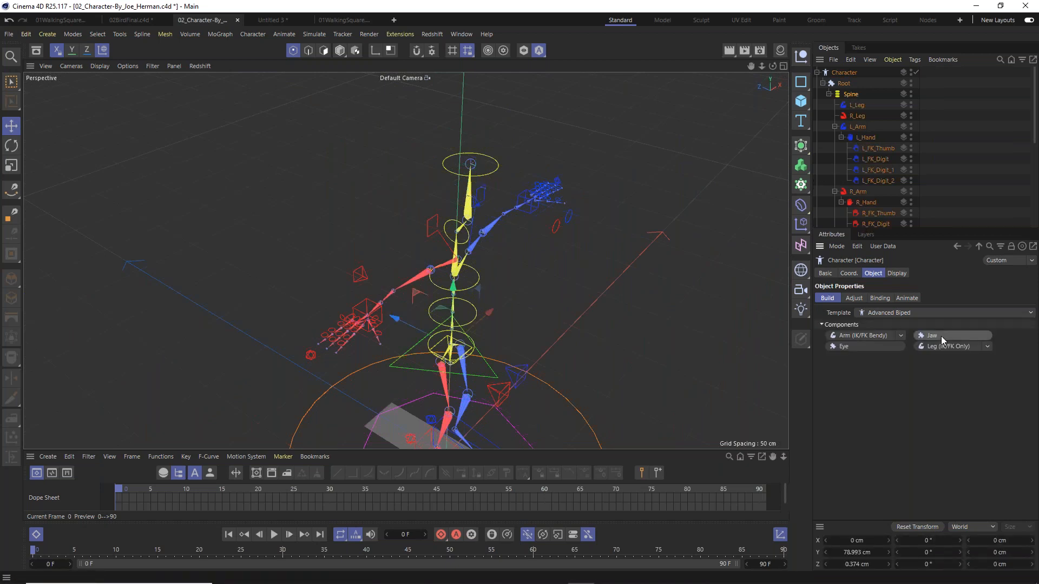
click(940, 336)
mouse_move(460, 219)
alt+mouse_down()
mouse_move(476, 155)
mouse_move(340, 191)
mouse_move(191, 188)
mouse_move(343, 189)
mouse_move(464, 211)
alt+mouse_up()
scroll(525, 231, up, 10)
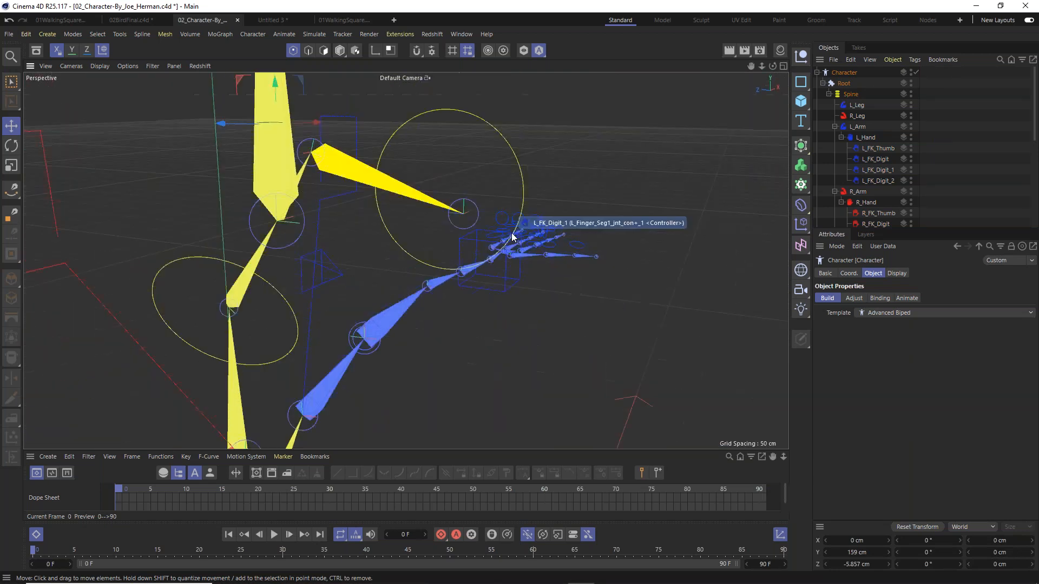
scroll(513, 237, down, 10)
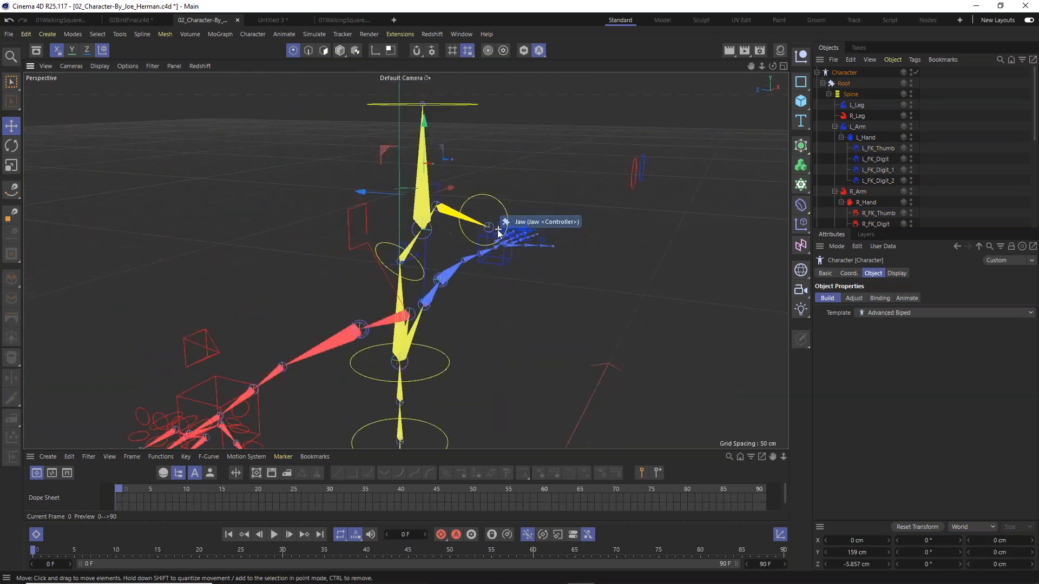
alt+drag(426, 284, 371, 199)
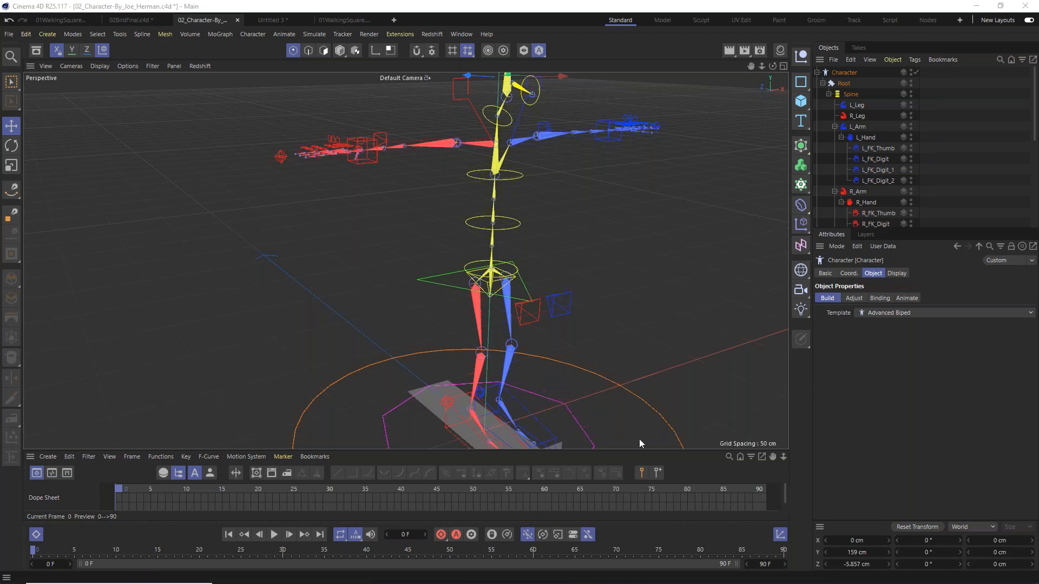
scroll(512, 239, down, 3)
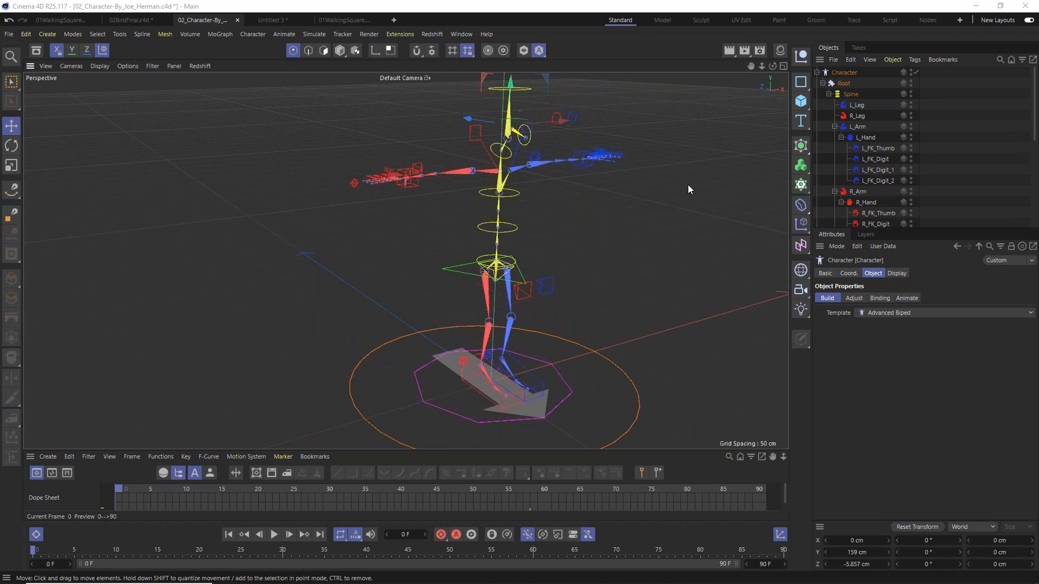
Switch the Character object to its Adjust stage and show the Geo mesh in the front view.
click(844, 73)
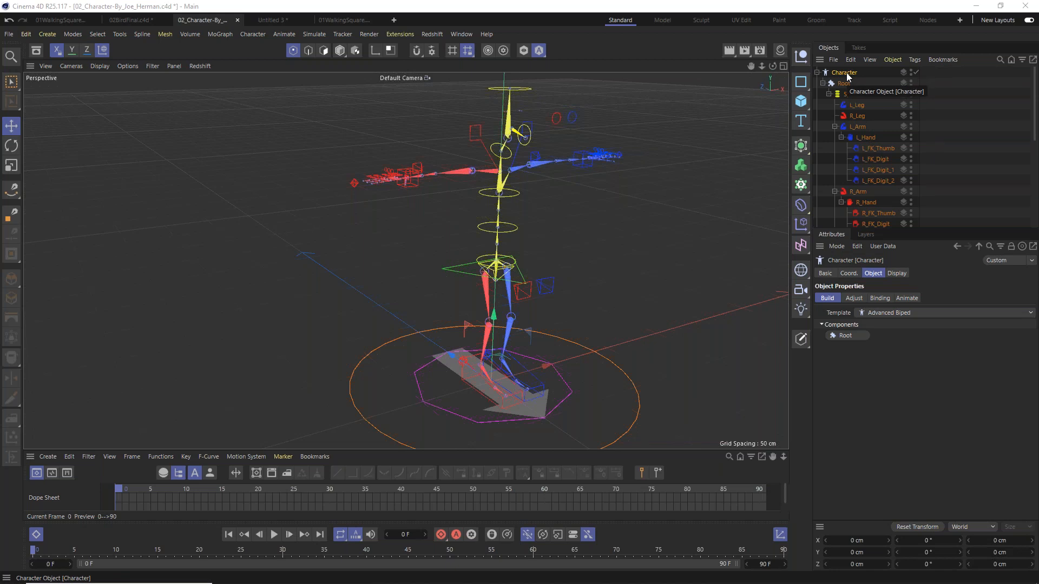
click(861, 300)
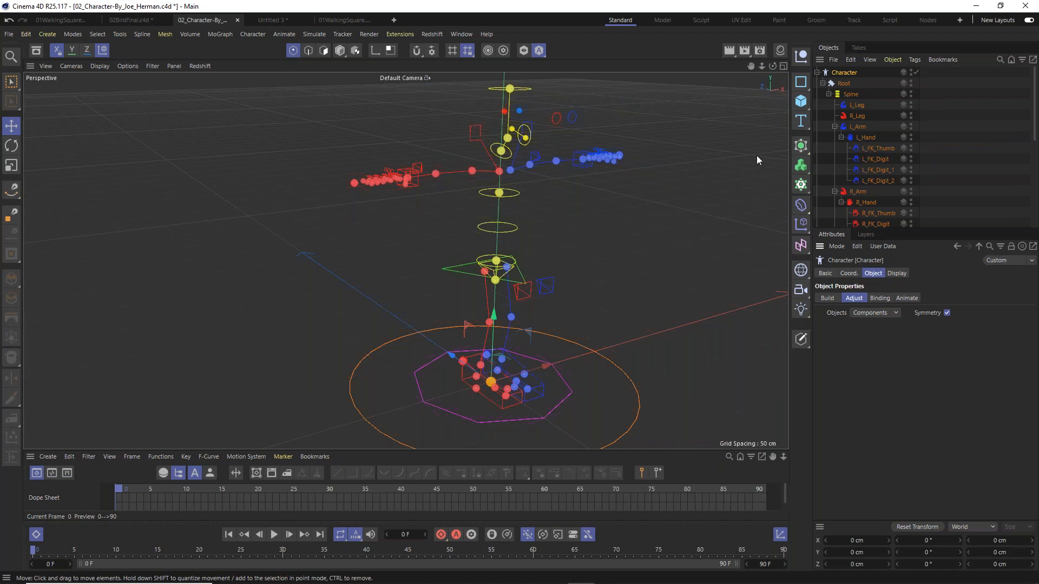
key(F2)
key(F3)
key(F4)
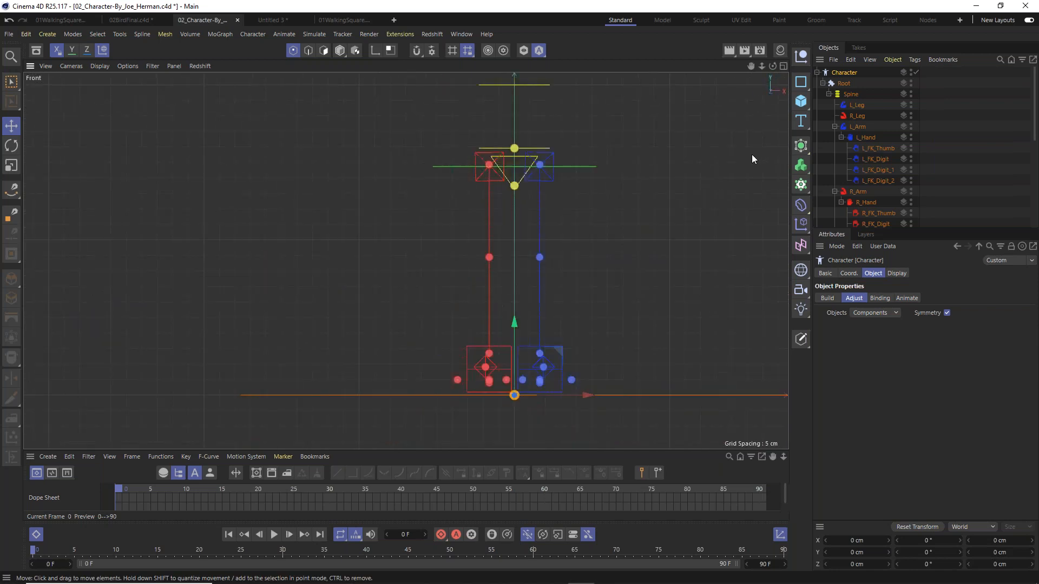
scroll(631, 209, down, 5)
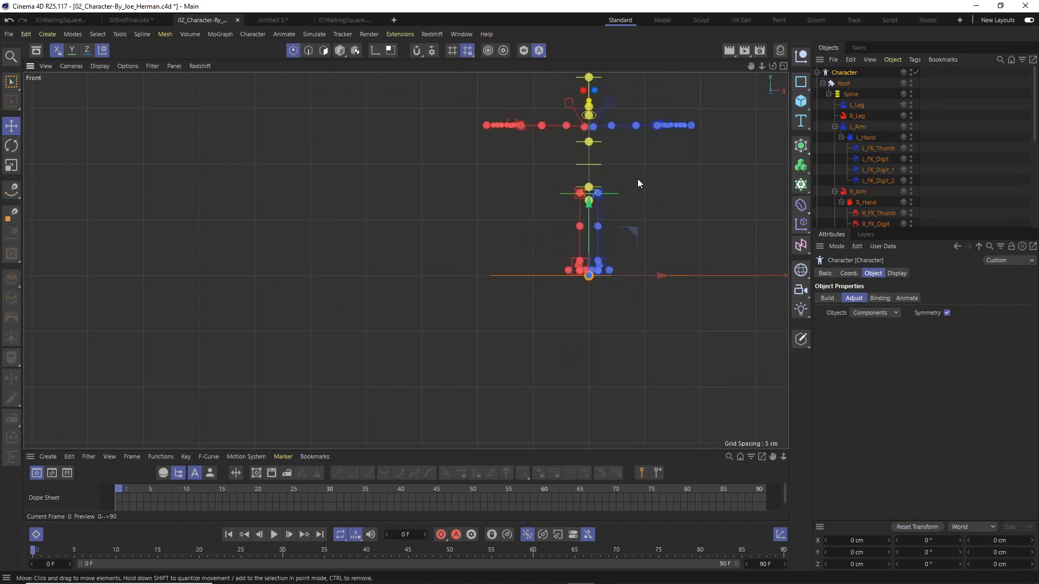
scroll(566, 264, up, 5)
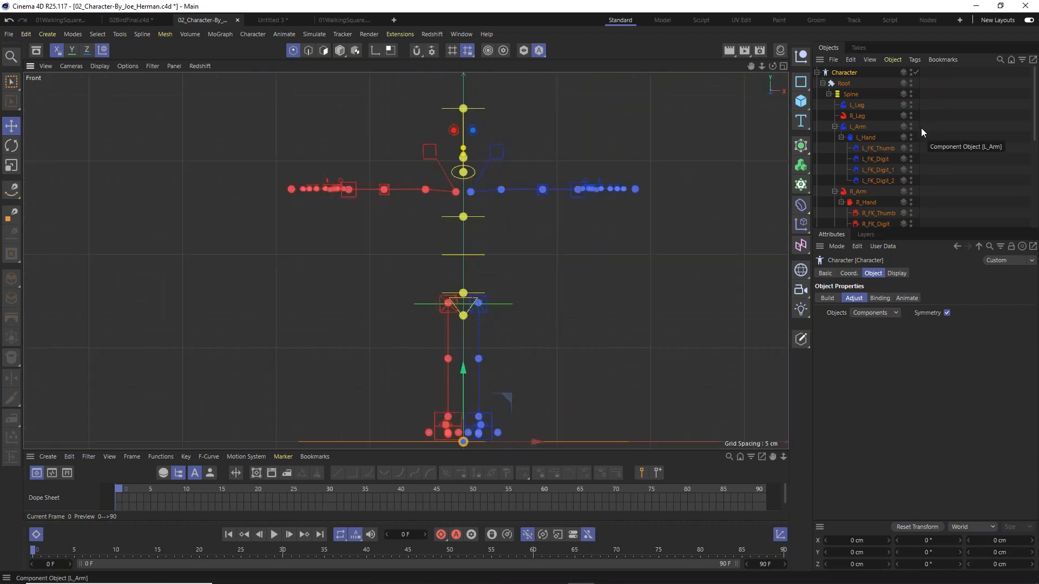
scroll(879, 193, down, 6)
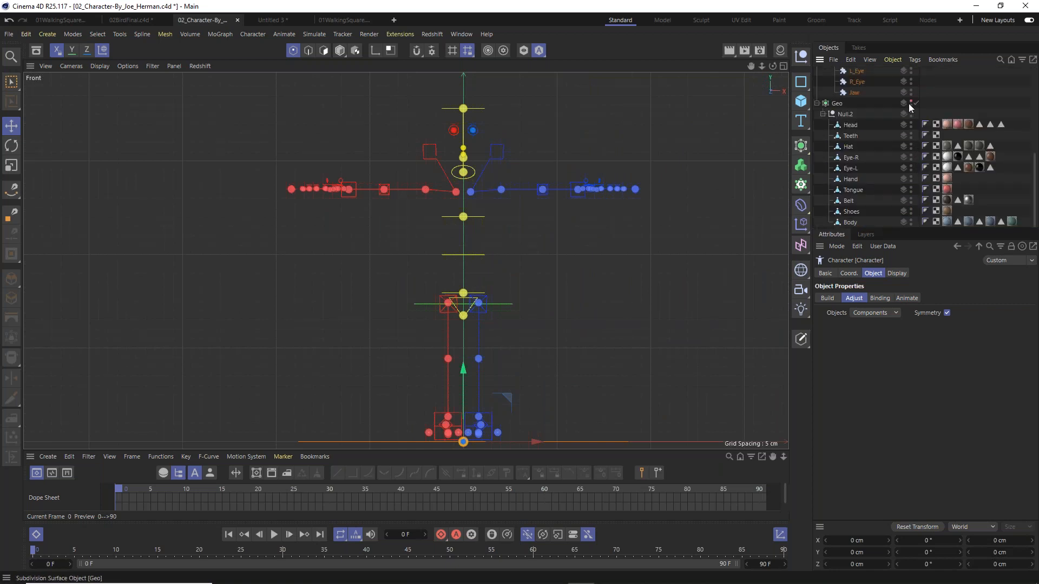
click(913, 103)
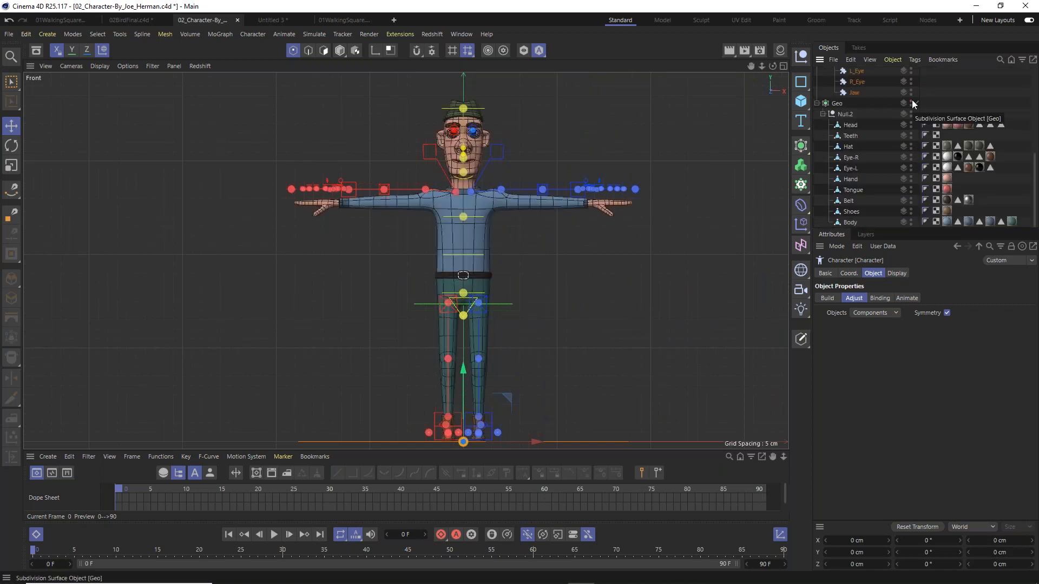
Examine how the rig's component points line up with the mesh from the head and arms down to the legs.
scroll(557, 165, up, 5)
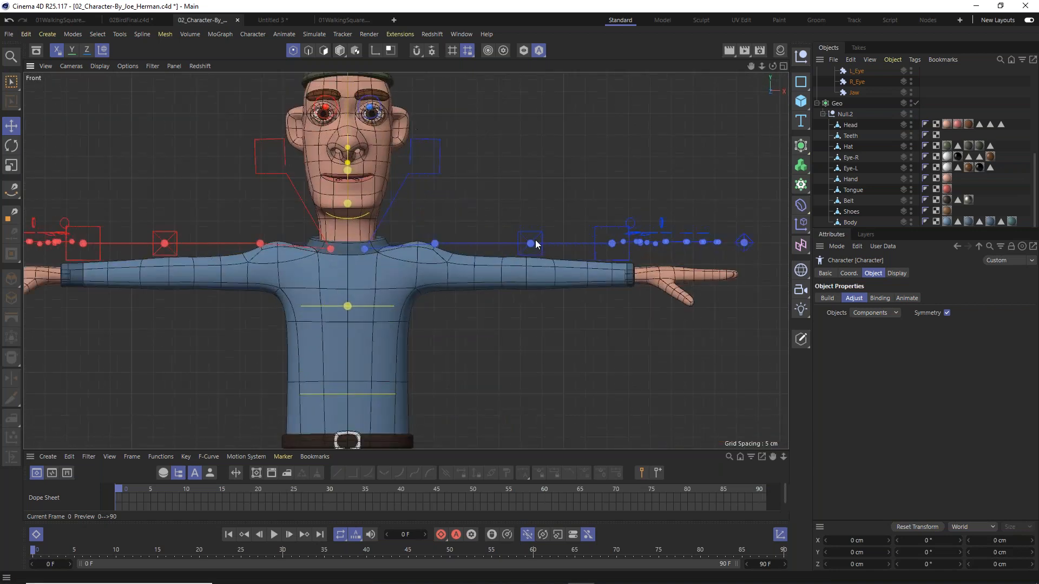
scroll(403, 187, down, 4)
scroll(400, 173, up, 4)
alt+middle_drag(391, 170, 428, 279)
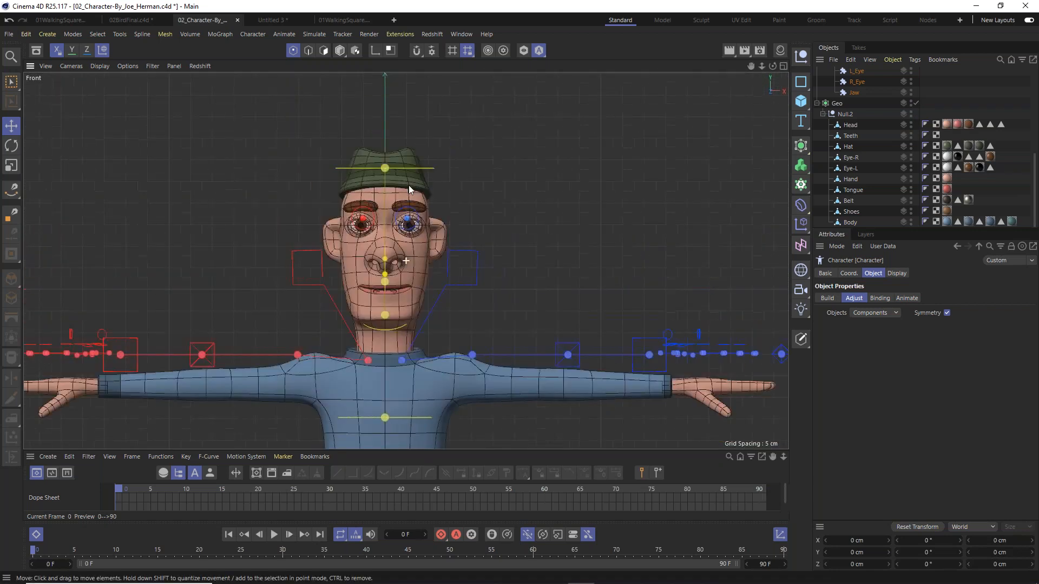
alt+middle_drag(490, 247, 536, 2)
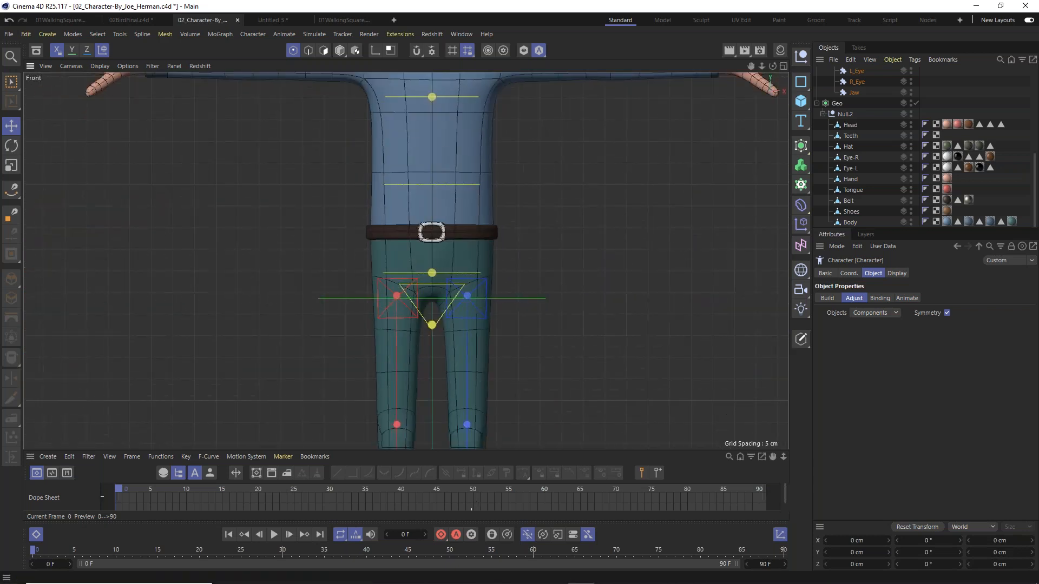
scroll(502, 369, down, 3)
alt+middle_drag(513, 326, 579, 260)
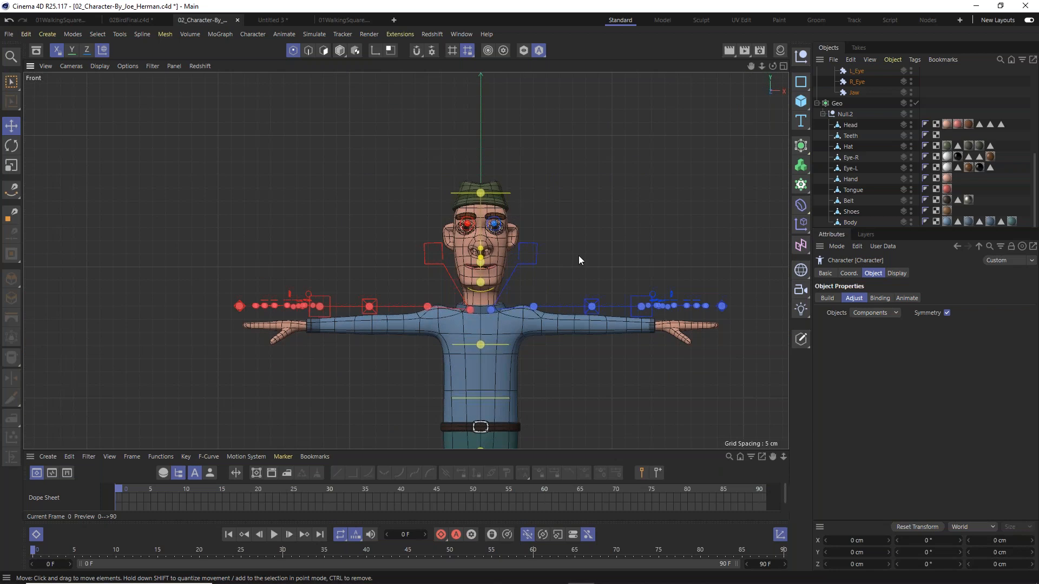
alt+middle_drag(600, 295, 599, 191)
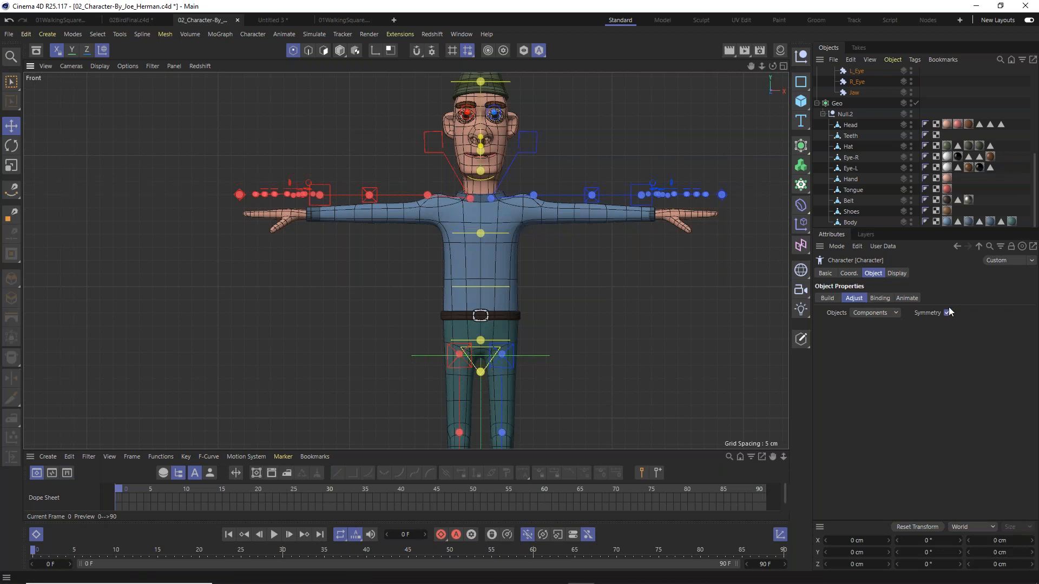
Activate Model mode, try moving the right elbow point up and outward with symmetry on, and undo the move.
click(369, 196)
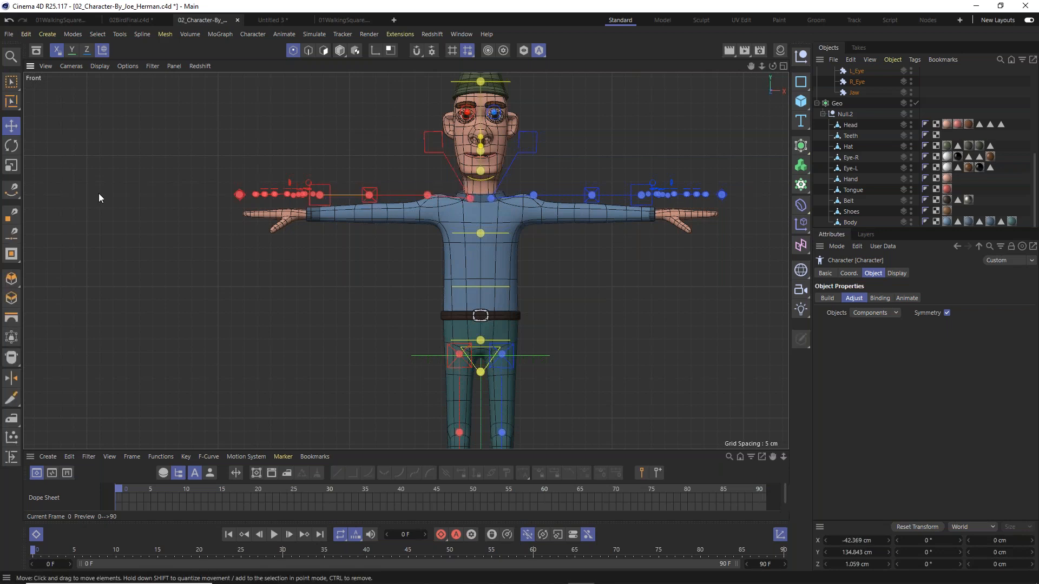
click(11, 125)
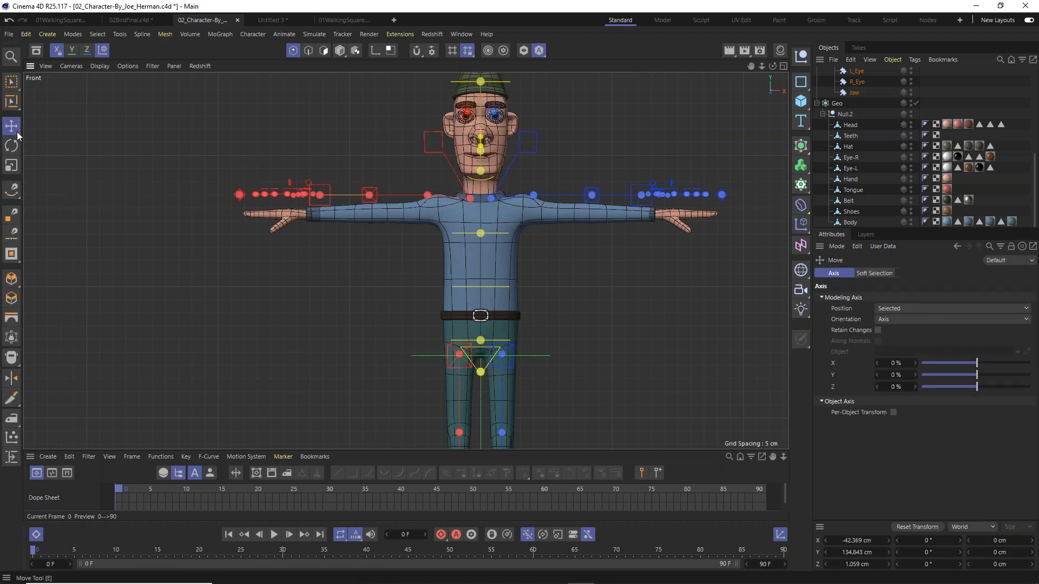
click(342, 50)
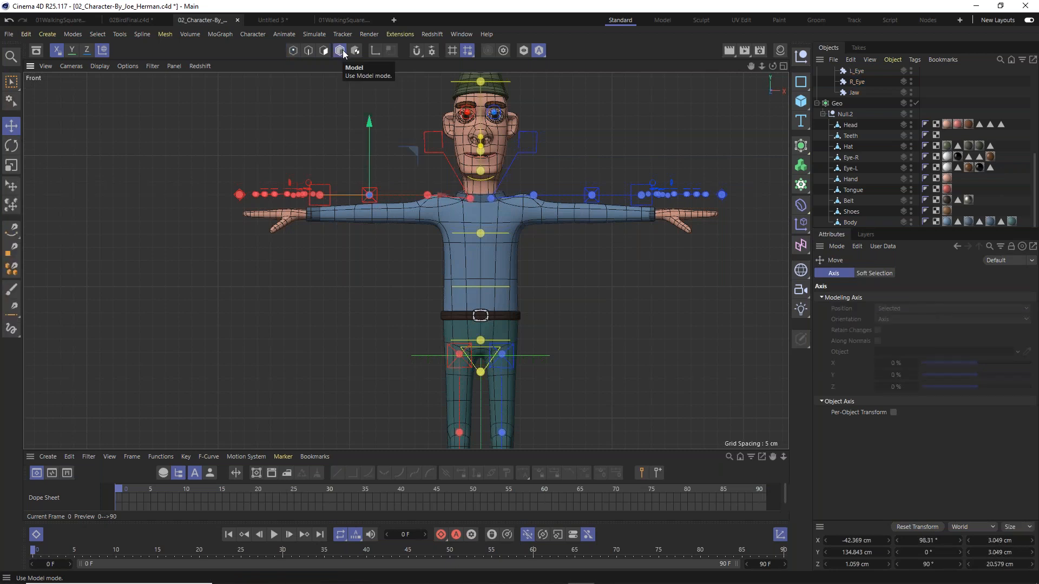
drag(416, 152, 394, 115)
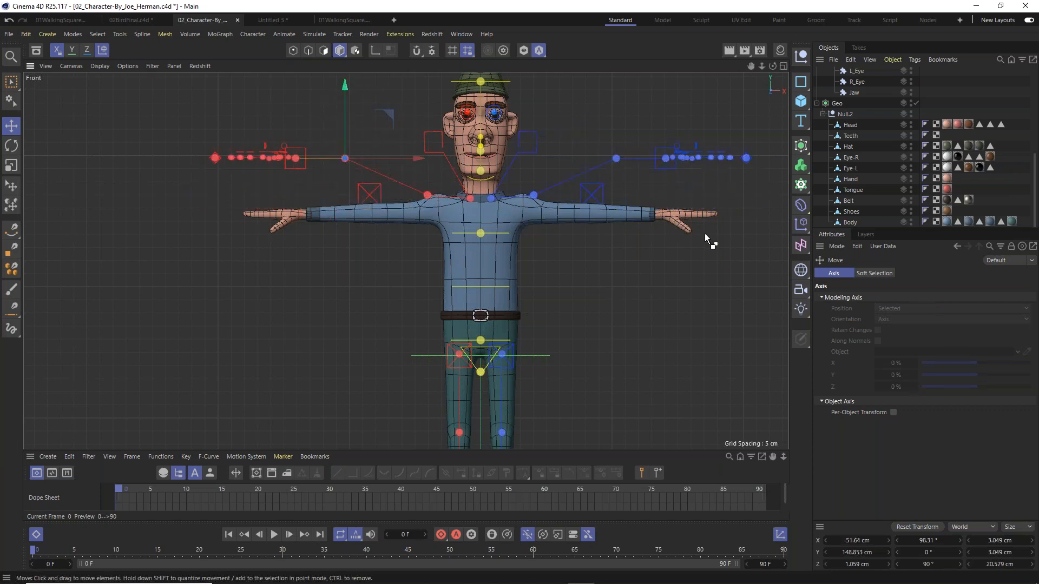
key(ctrl+z)
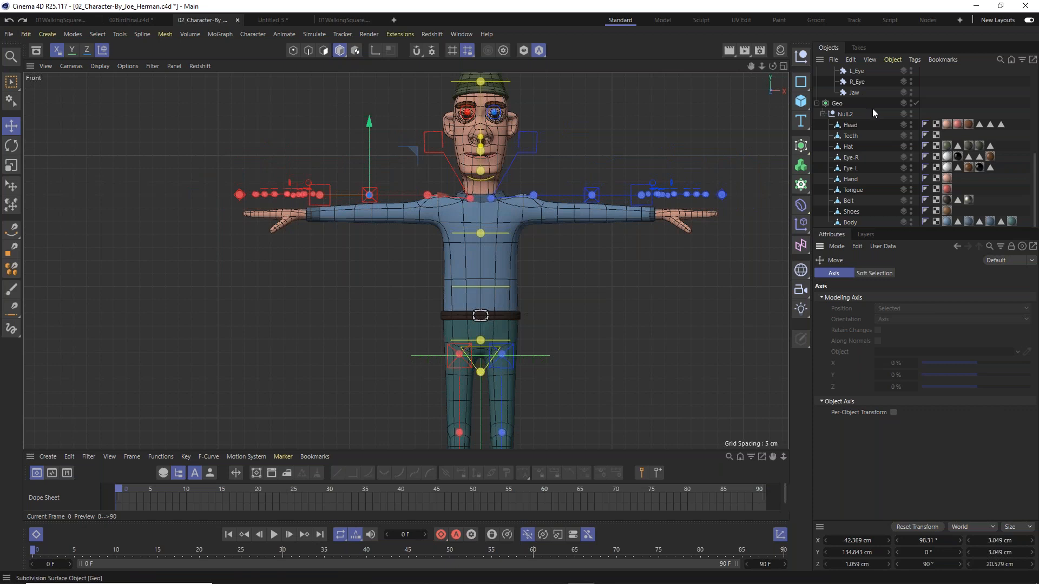
Turn off Symmetry on the Character object, try moving the right elbow point up, undo the move, and turn Symmetry back on.
scroll(875, 109, up, 10)
click(851, 72)
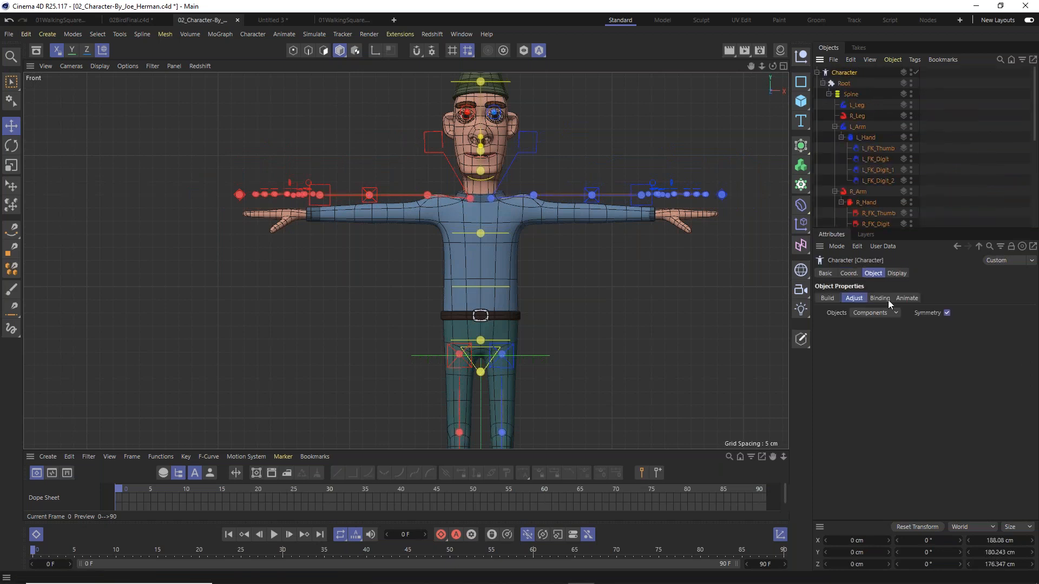
click(947, 313)
click(376, 164)
drag(372, 195, 392, 131)
key(ctrl+z)
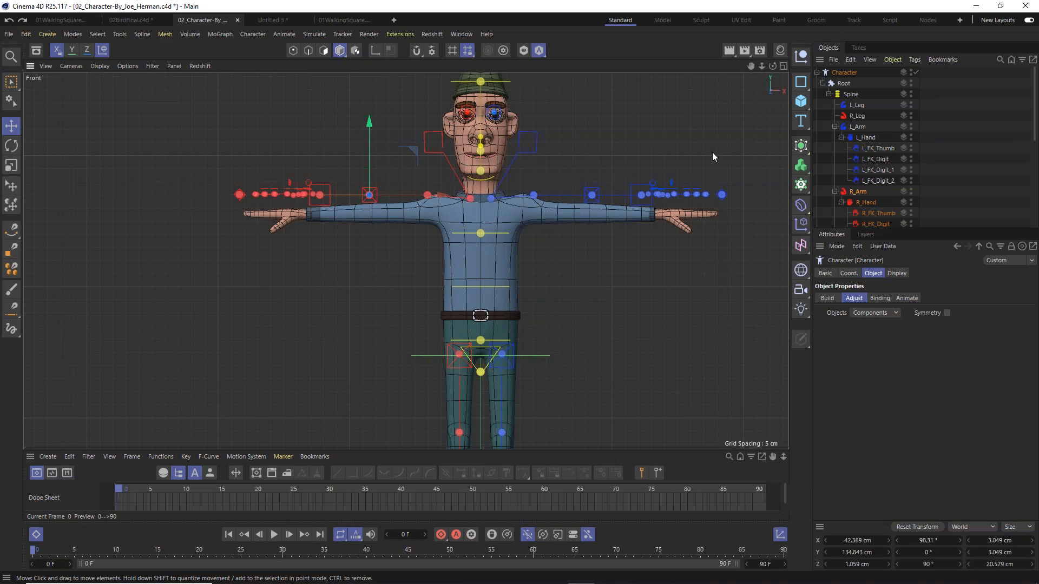
click(947, 312)
Raise the Spine's Hips controller point to the centre of the belt buckle, at Y about 88.96 cm.
scroll(436, 224, down, 3)
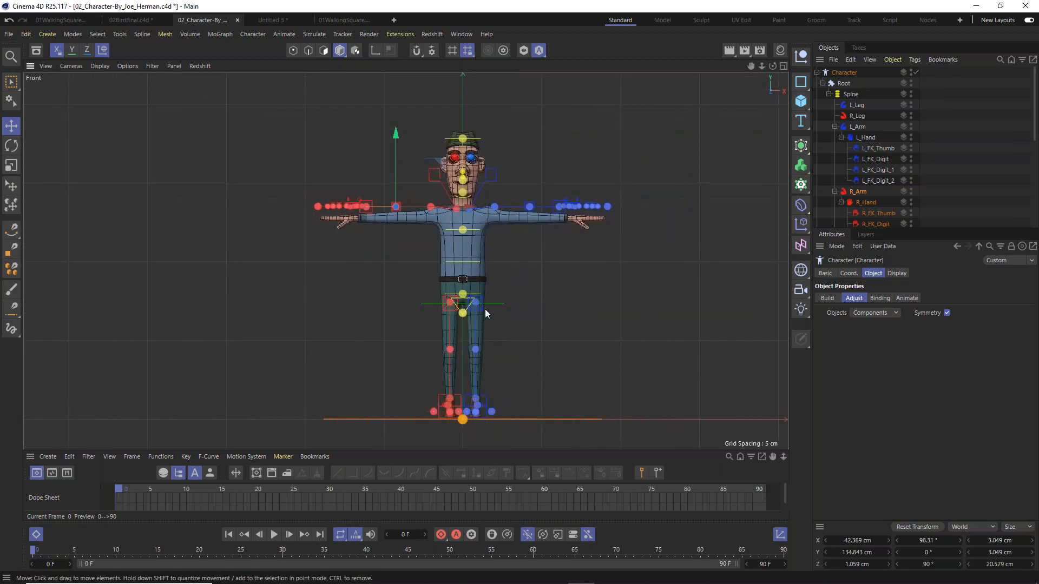
scroll(499, 280, up, 5)
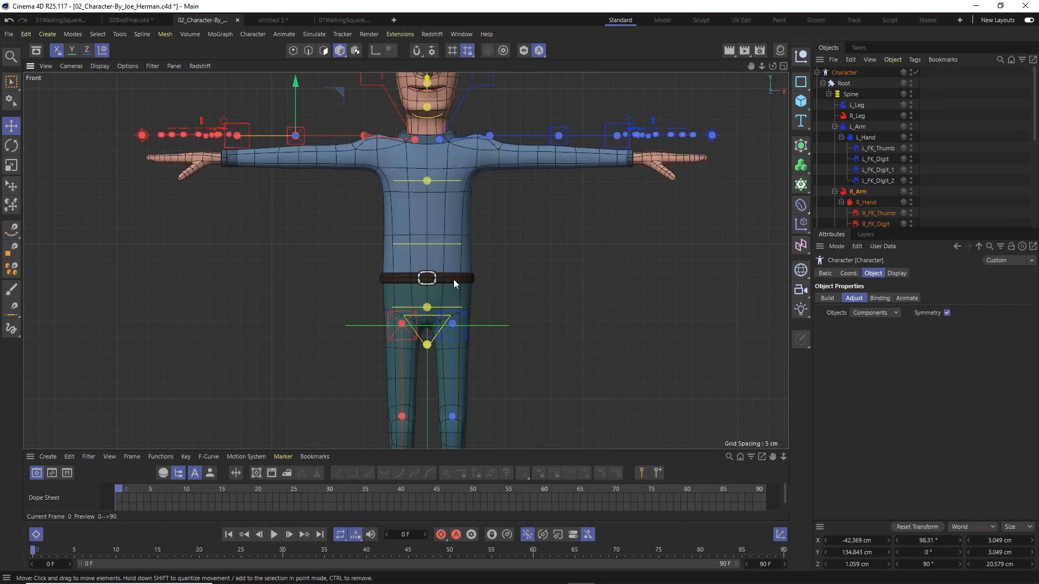
scroll(453, 280, up, 3)
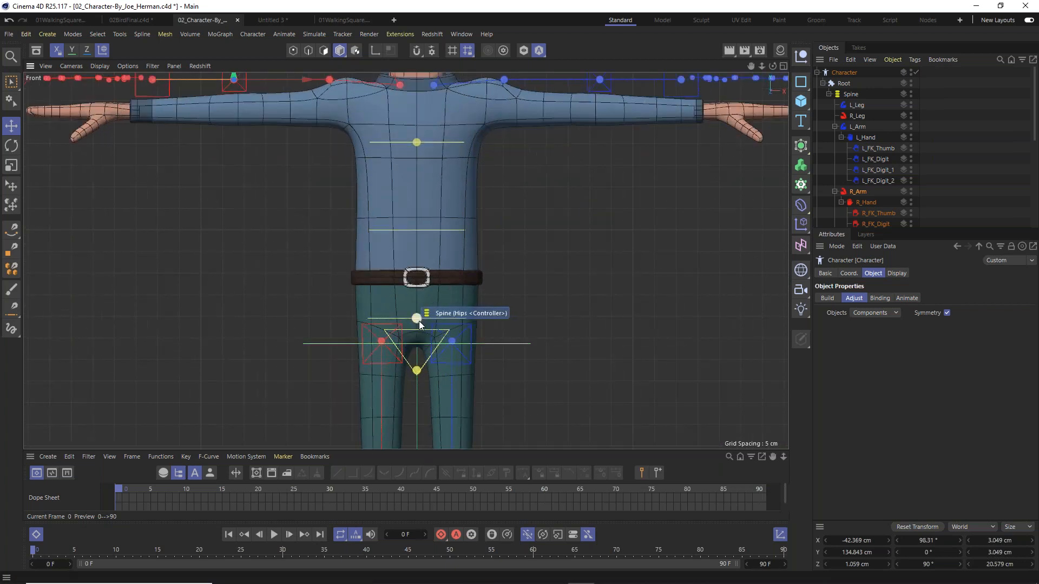
click(420, 322)
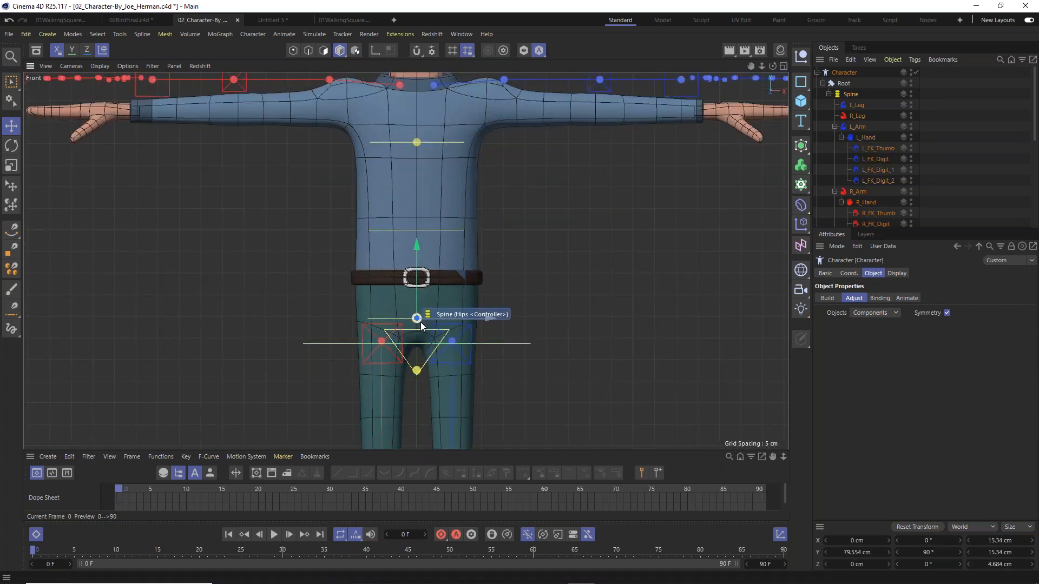
drag(420, 241, 426, 205)
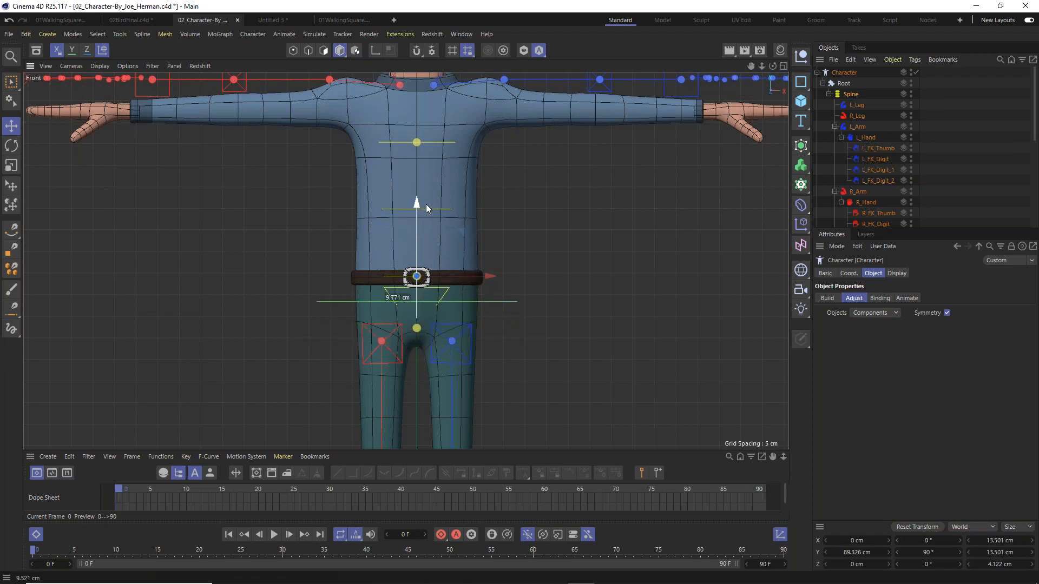
scroll(427, 204, up, 5)
drag(421, 176, 424, 182)
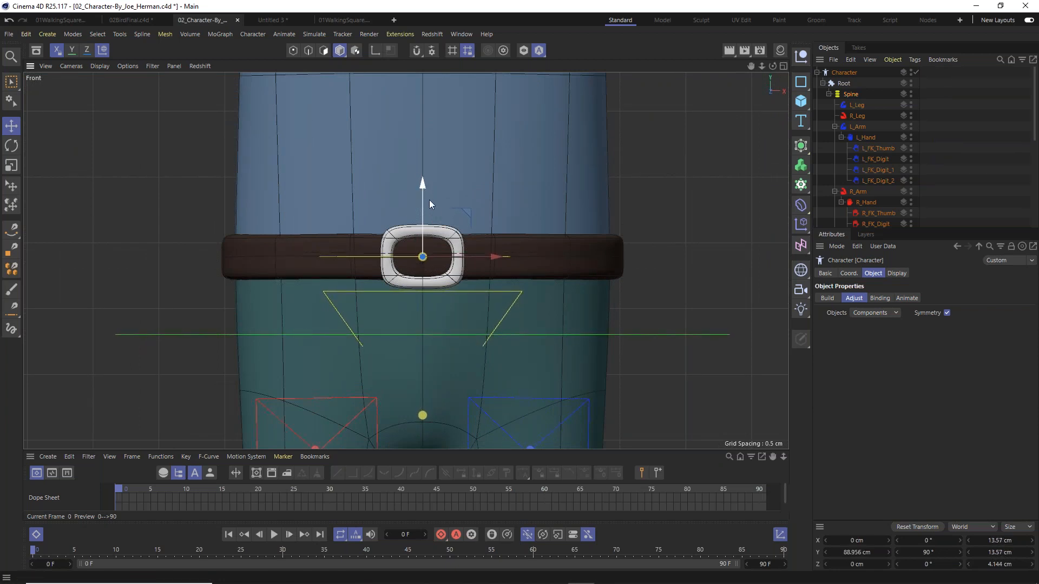
Lower the Spine's IK_Pelvis_02 point to the crotch of the trousers, at Y about 72.37 cm.
scroll(433, 205, down, 1)
scroll(434, 205, down, 4)
scroll(420, 300, up, 3)
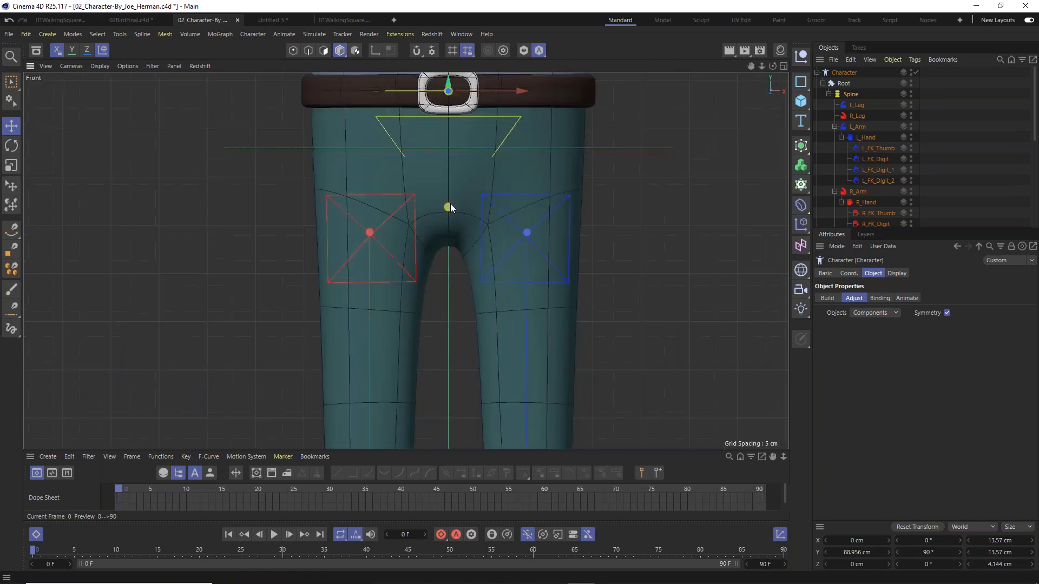
click(449, 208)
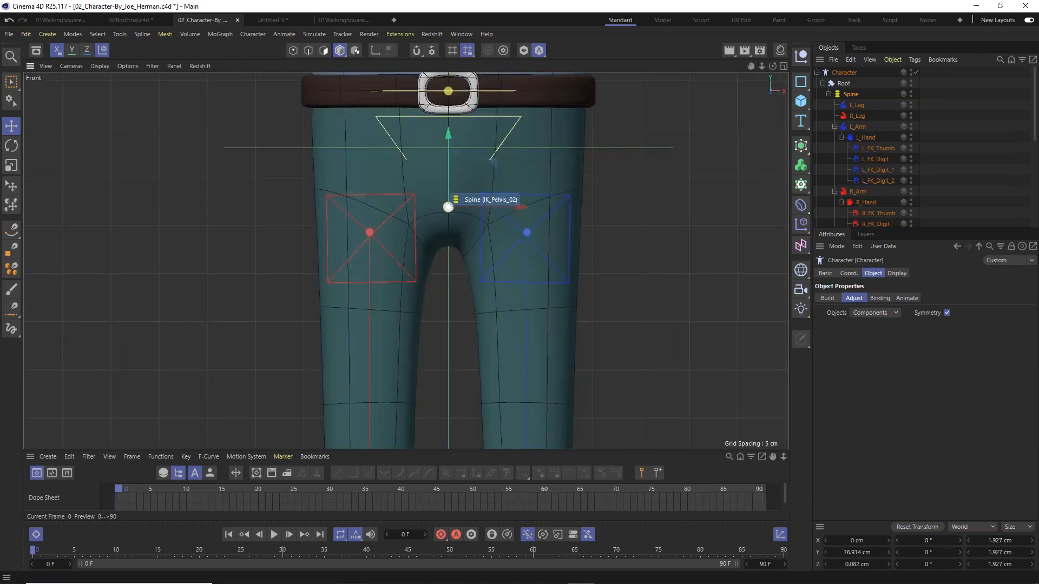
drag(446, 131, 458, 181)
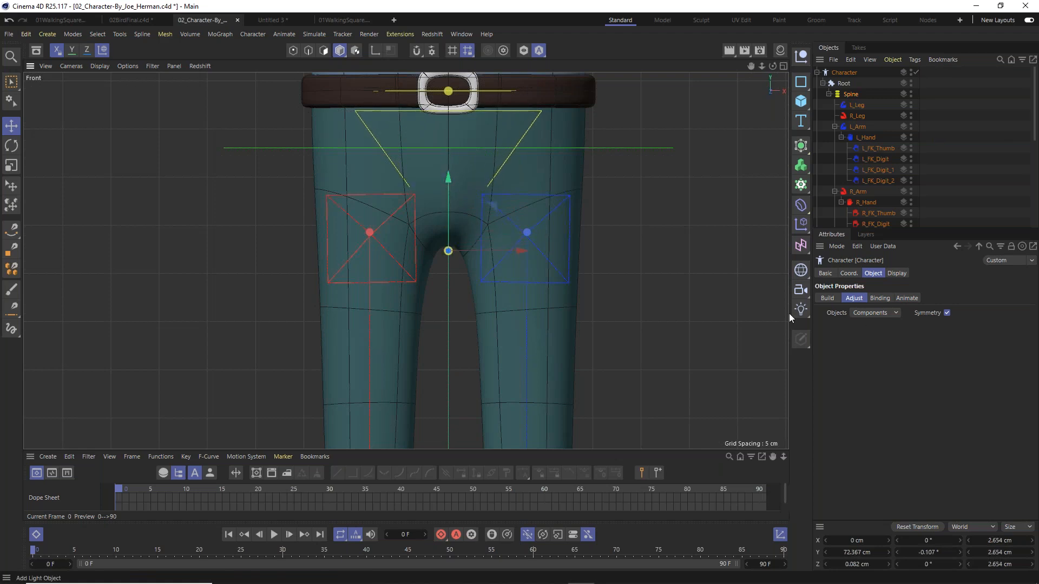
Lower the Spine's chest controller point to Y about 116.77 cm so the arm chains drop toward the sleeves.
scroll(493, 260, down, 5)
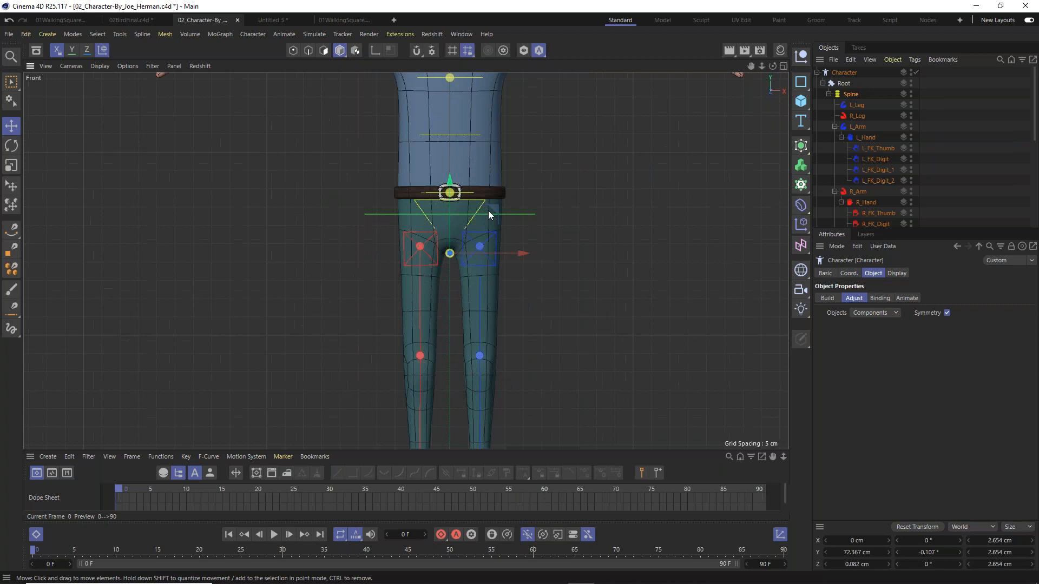
alt+middle_drag(494, 171, 502, 347)
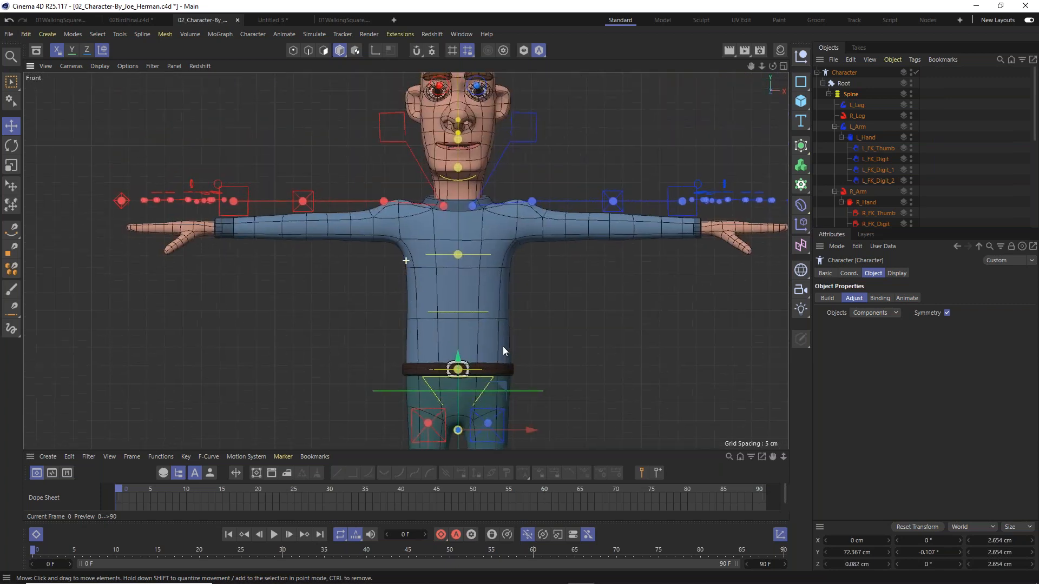
click(463, 257)
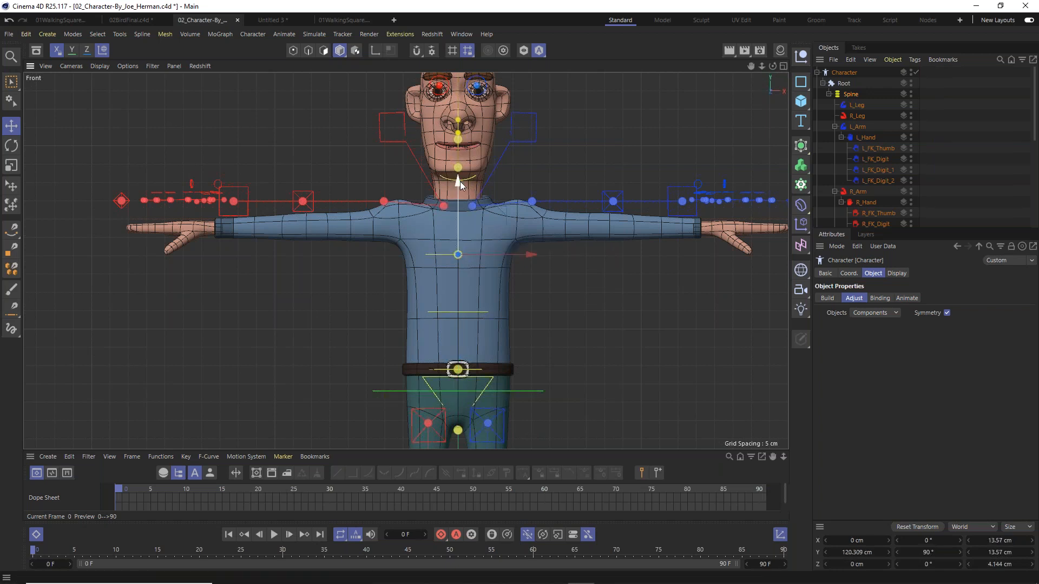
drag(460, 184, 468, 192)
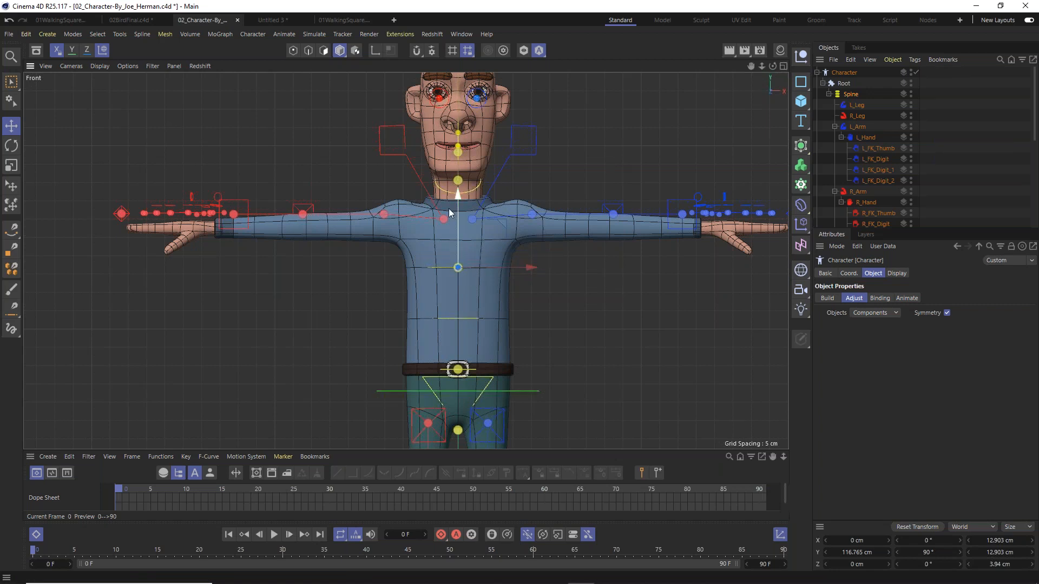
Move the right collar point slightly inward and down below the neckline, to about X -3.26 cm and Y 127.83 cm.
scroll(389, 155, up, 4)
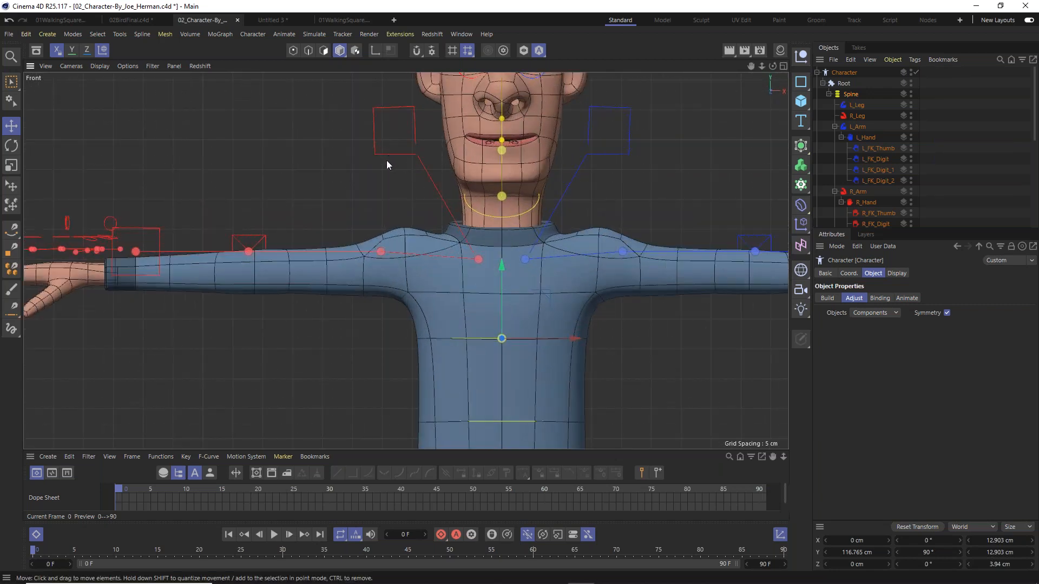
click(480, 260)
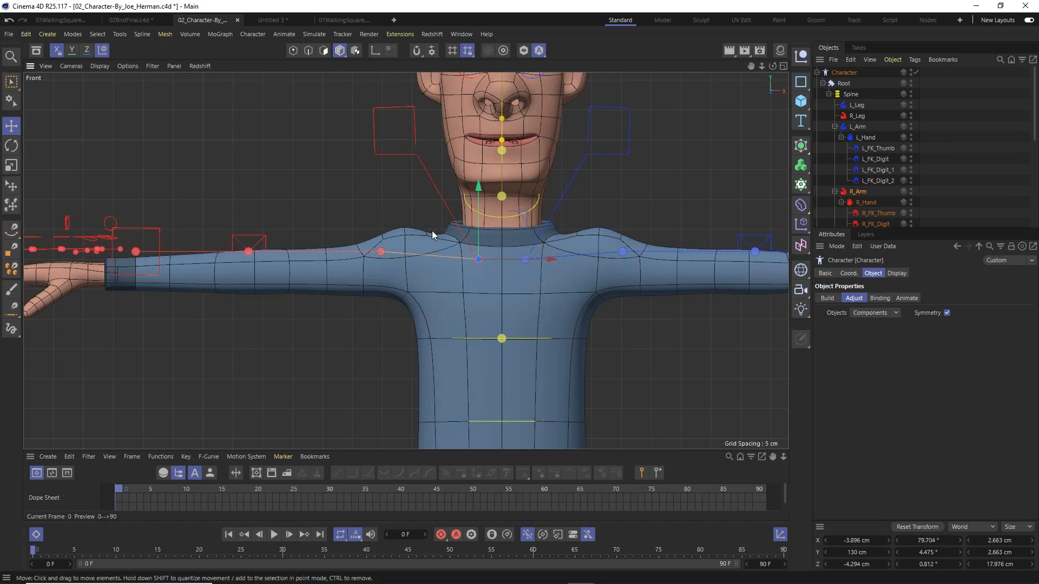
drag(525, 215, 529, 221)
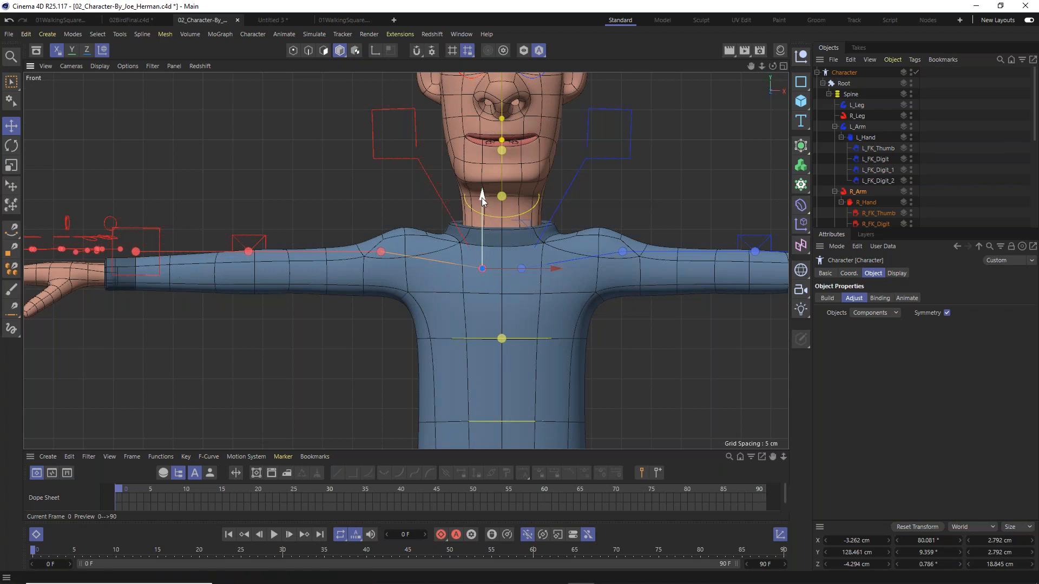
drag(482, 197, 483, 202)
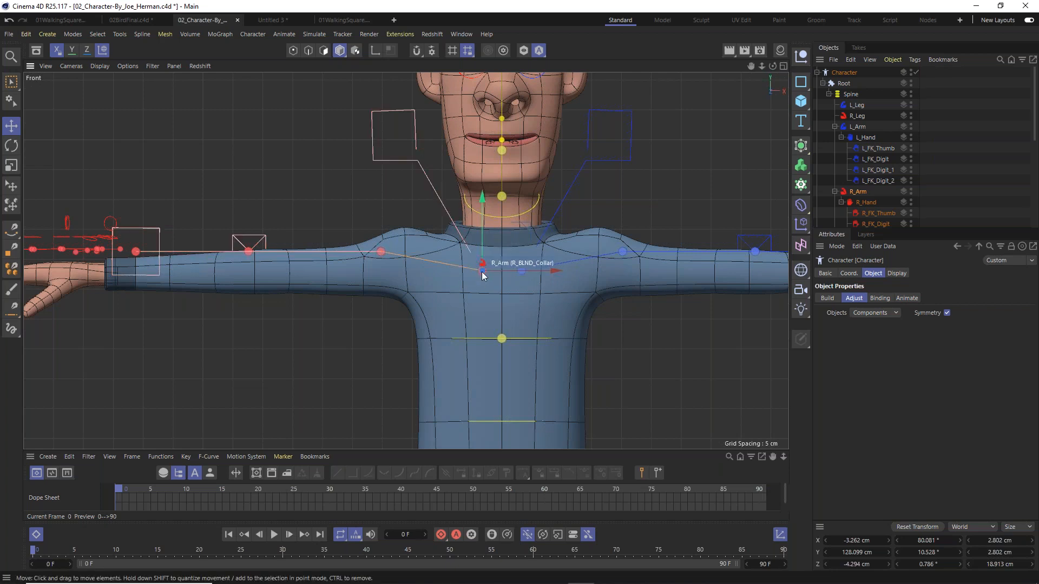
drag(485, 199, 487, 203)
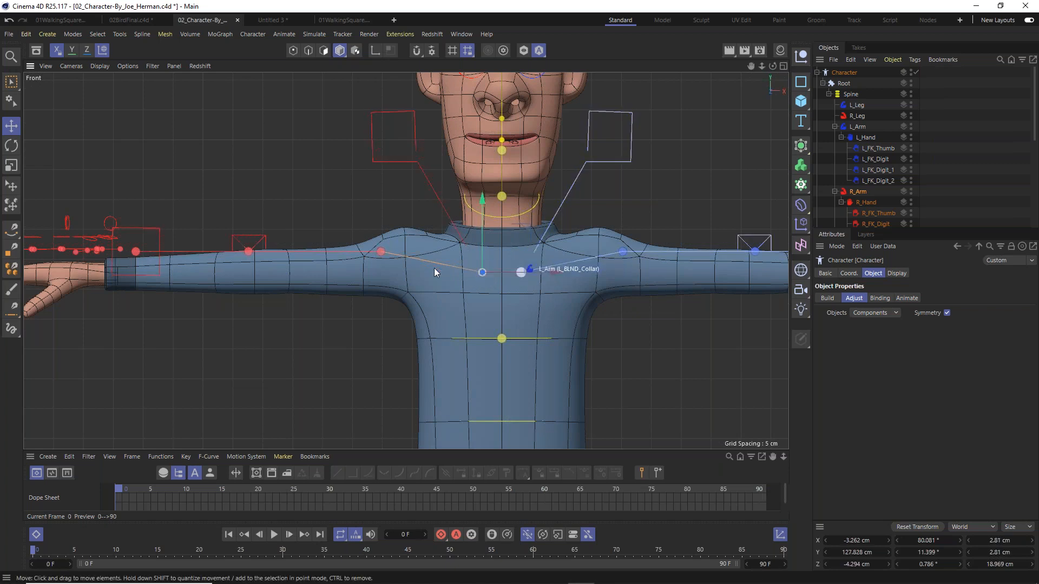
Move the right shoulder point inward and down to the middle of the shoulder, at about X -16.06 cm and Y 127.89 cm.
click(379, 255)
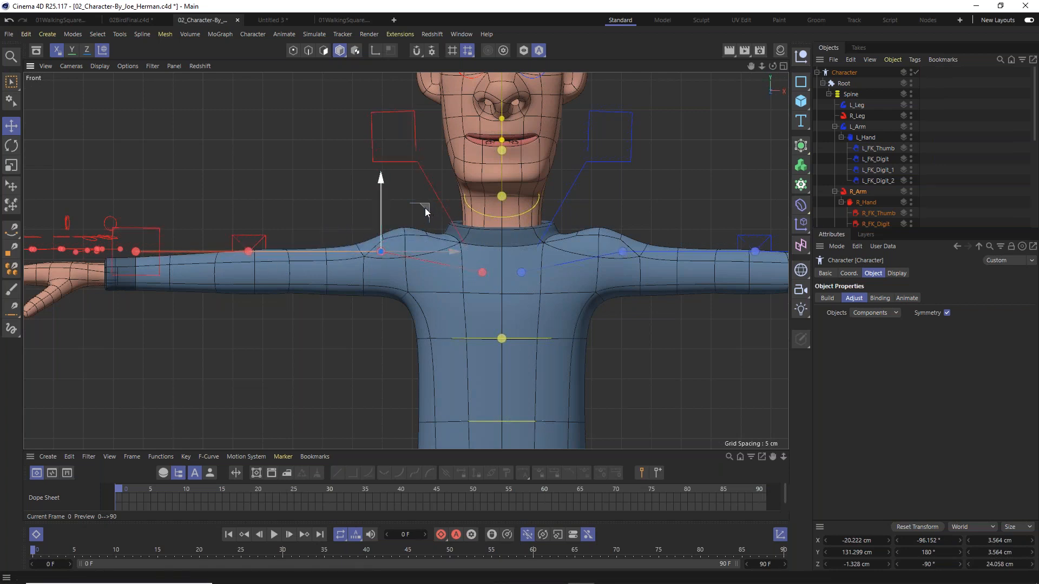
drag(424, 208, 450, 229)
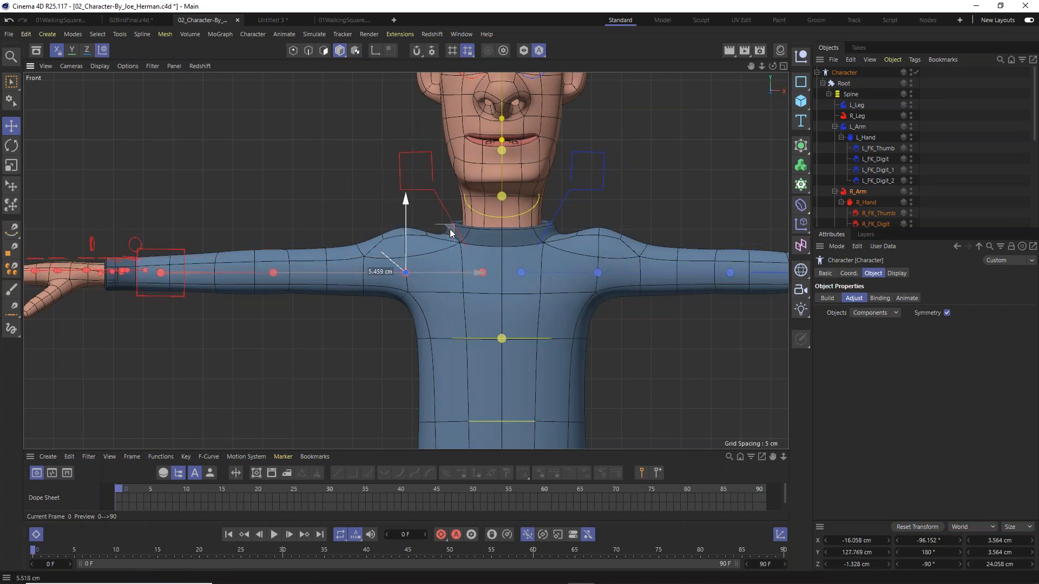
drag(449, 229, 450, 229)
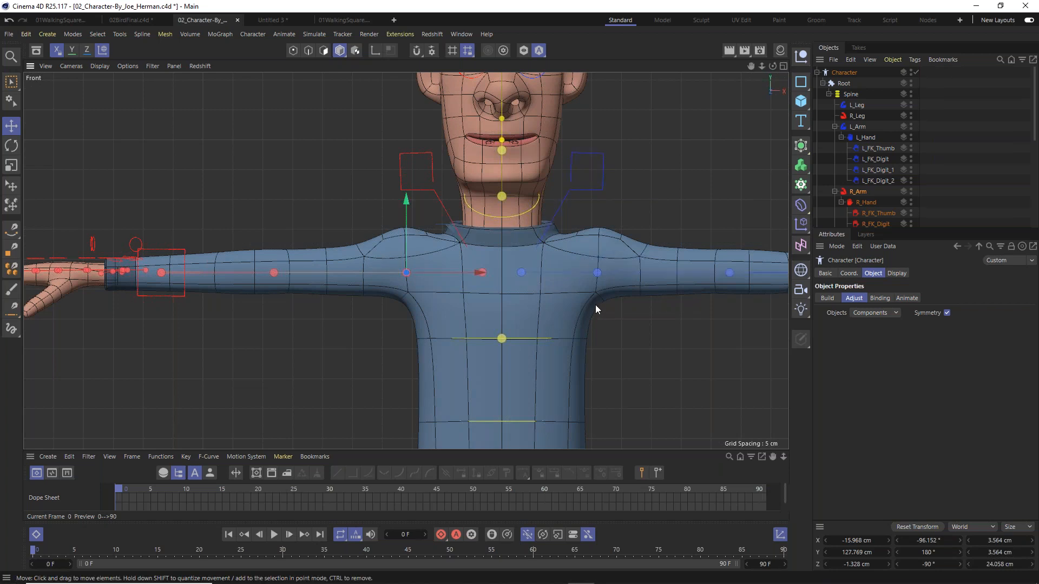
drag(409, 197, 411, 198)
drag(475, 271, 475, 270)
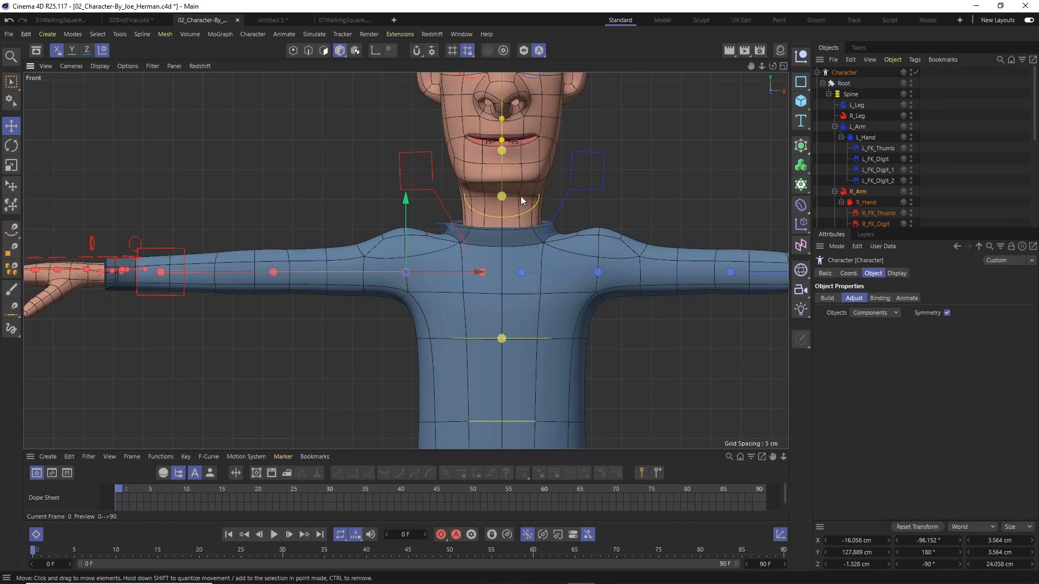
Shift the right elbow point outward along the arm to the mesh's elbow edge loop, at X about -41.37 cm.
click(273, 273)
drag(345, 271, 329, 278)
scroll(255, 275, up, 5)
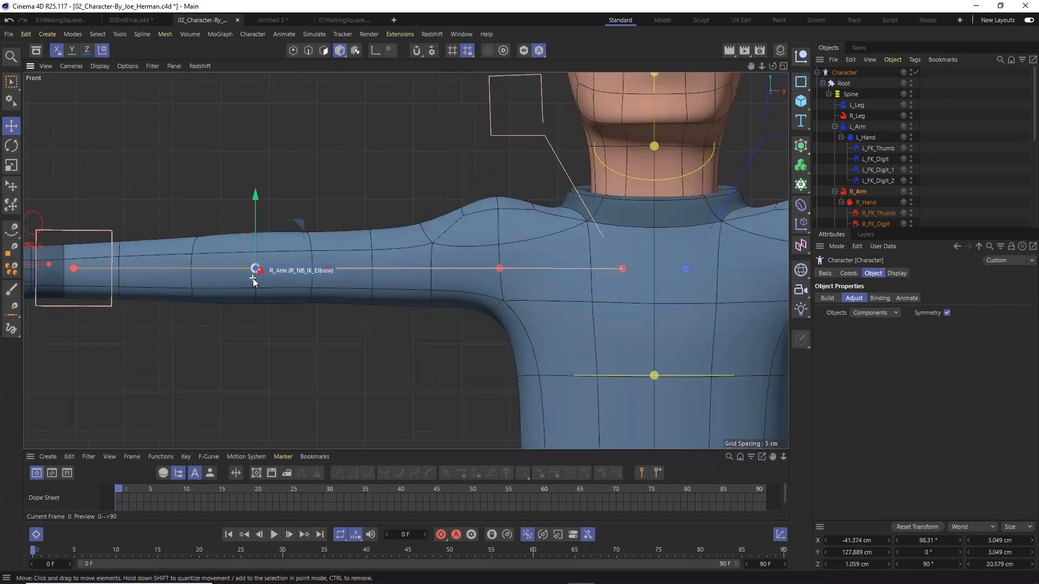
scroll(253, 278, up, 1)
Move the right wrist point outward past the sleeve cuff and slightly down, to about X -69.26 cm and Y 127.40 cm.
alt+middle_drag(281, 278, 734, 277)
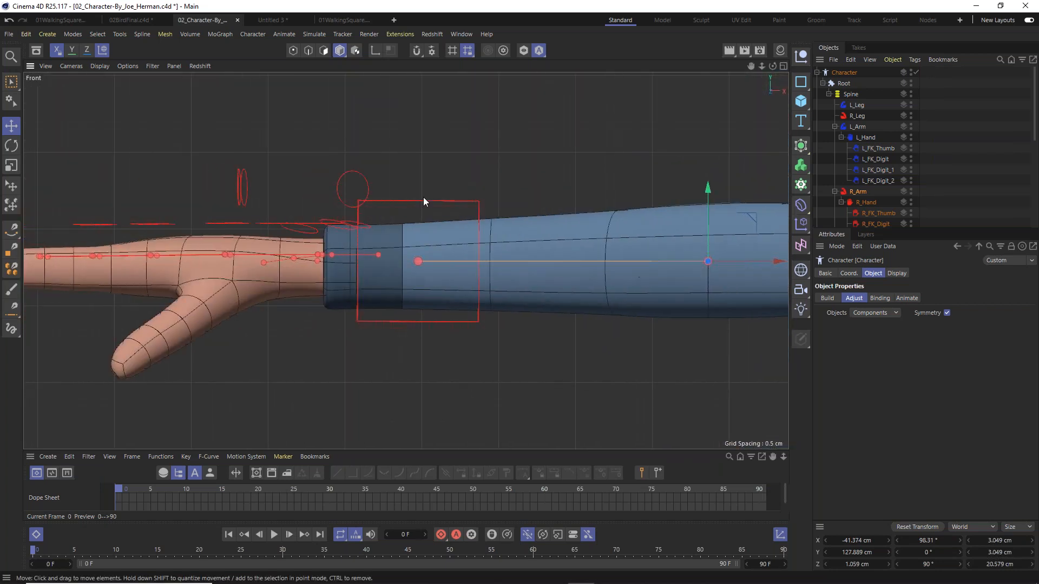
click(413, 264)
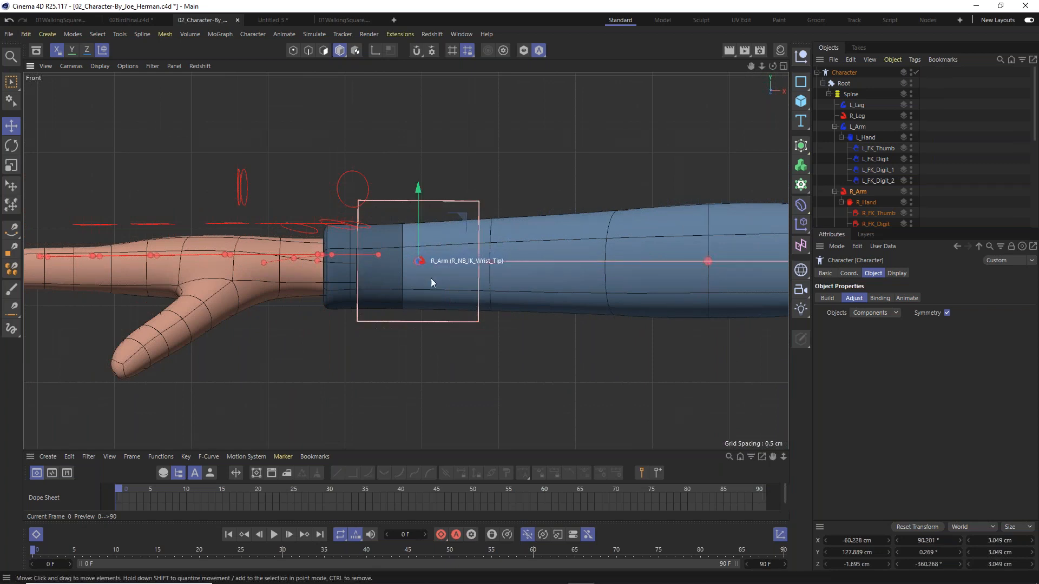
drag(479, 263, 352, 289)
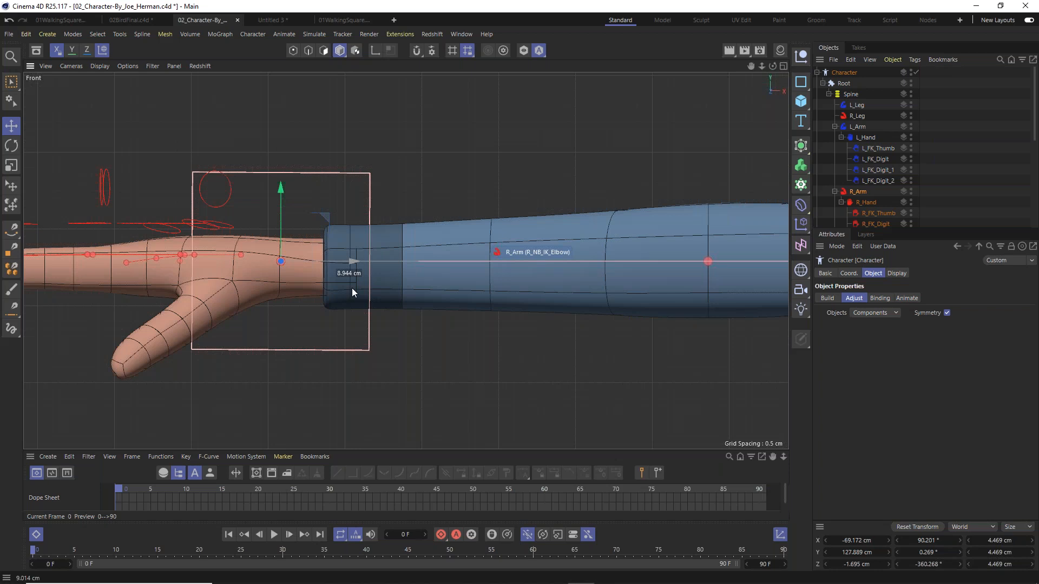
drag(352, 288, 352, 288)
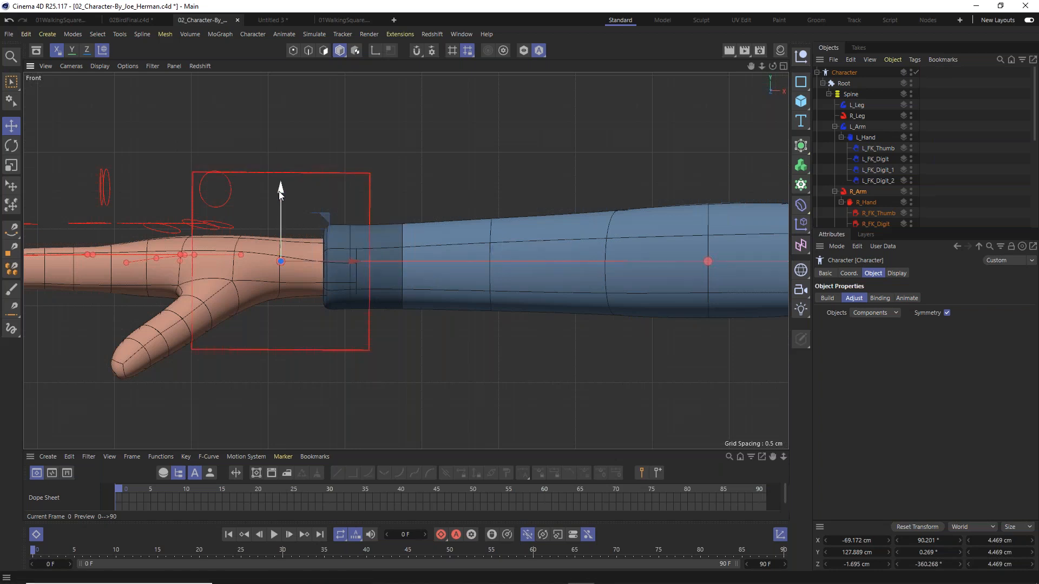
drag(277, 190, 278, 196)
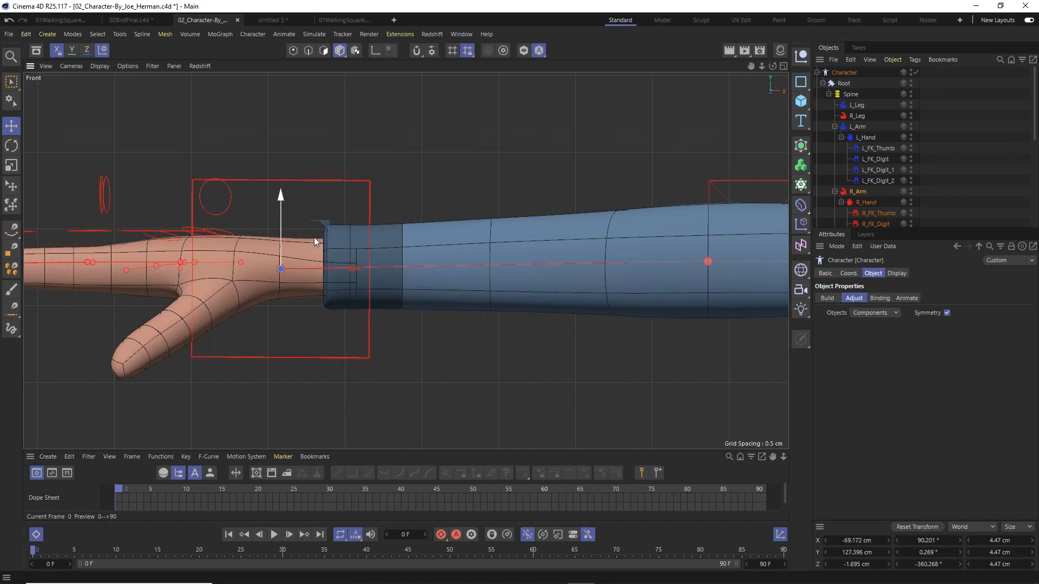
drag(353, 269, 355, 269)
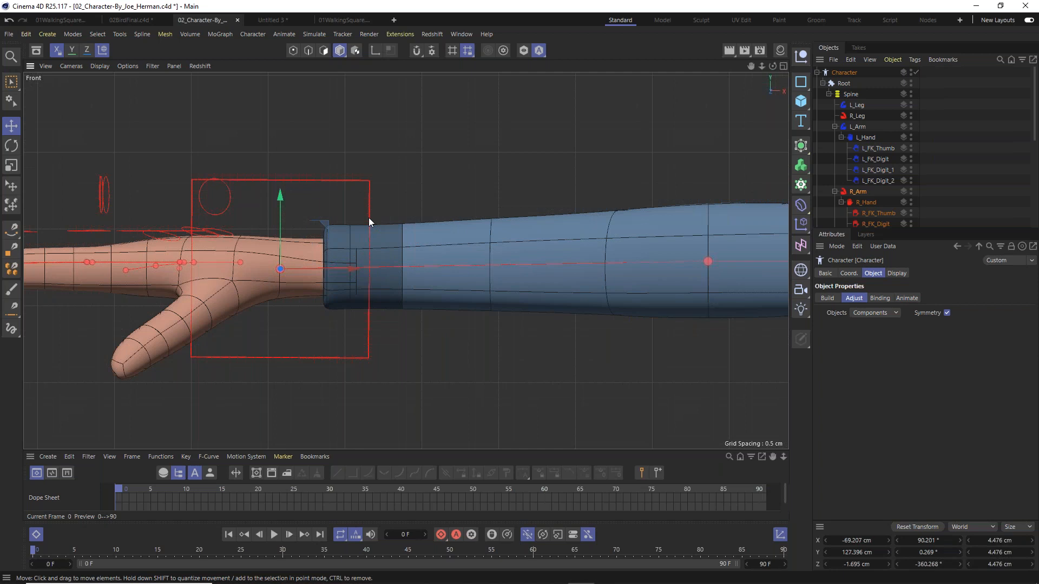
scroll(277, 304, up, 1)
scroll(278, 255, up, 6)
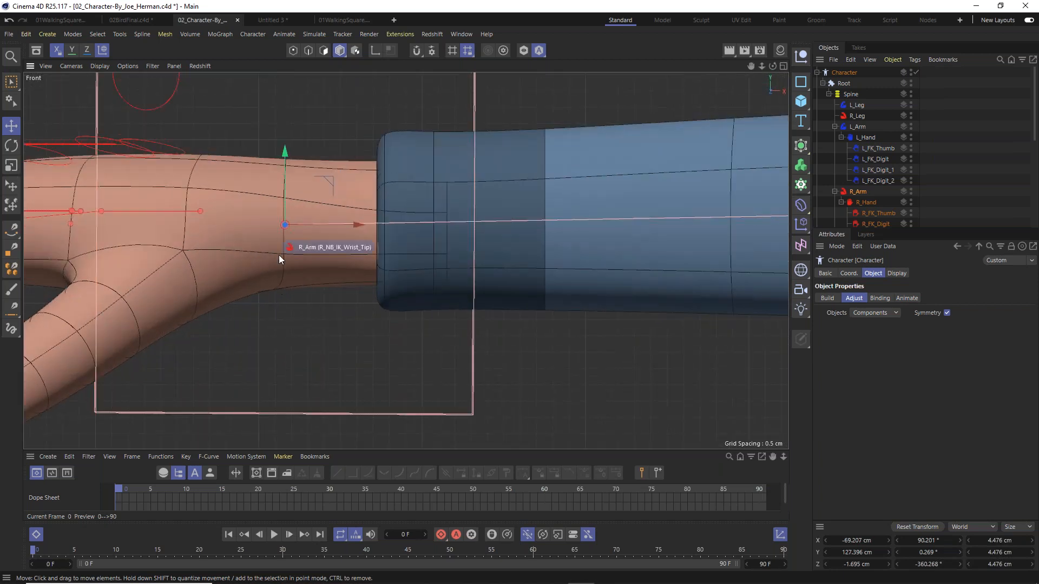
drag(360, 207, 359, 206)
scroll(308, 269, down, 3)
scroll(307, 268, down, 5)
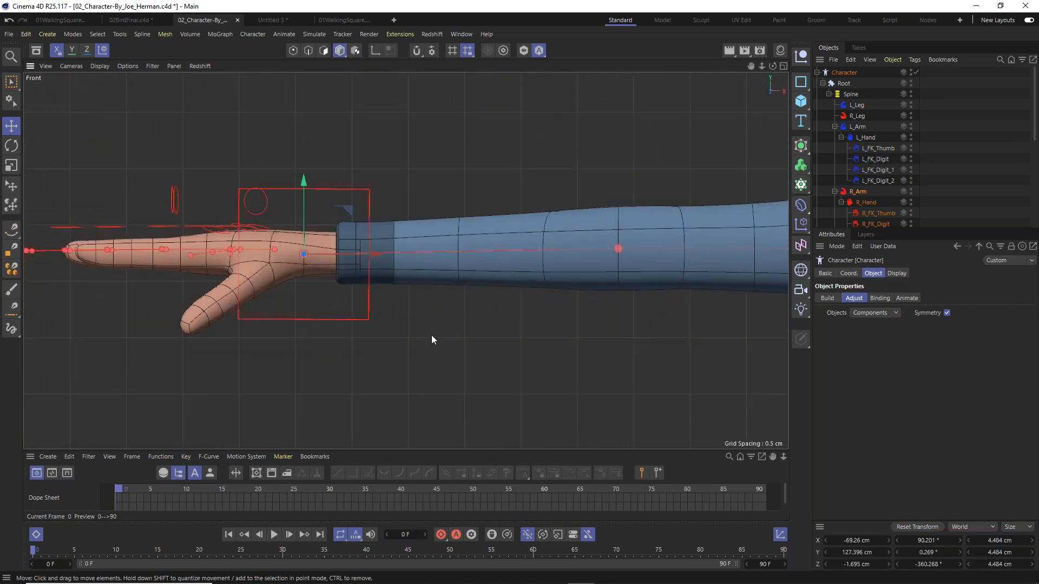
Hide the Head and Hat meshes in the viewport so the collar and shoulder points are unobstructed from above.
scroll(431, 339, down, 5)
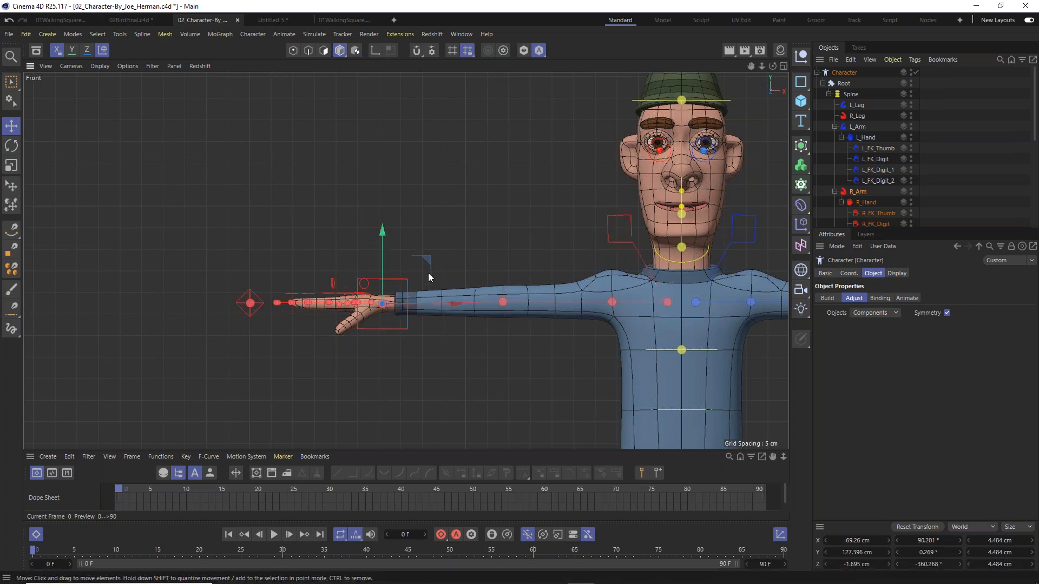
key(F1)
scroll(358, 166, up, 10)
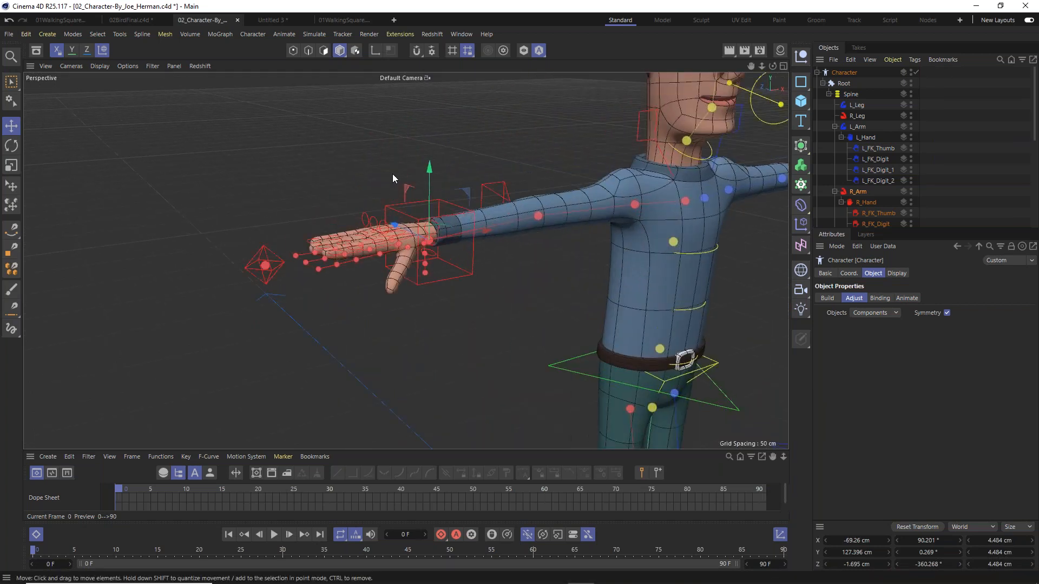
key(F2)
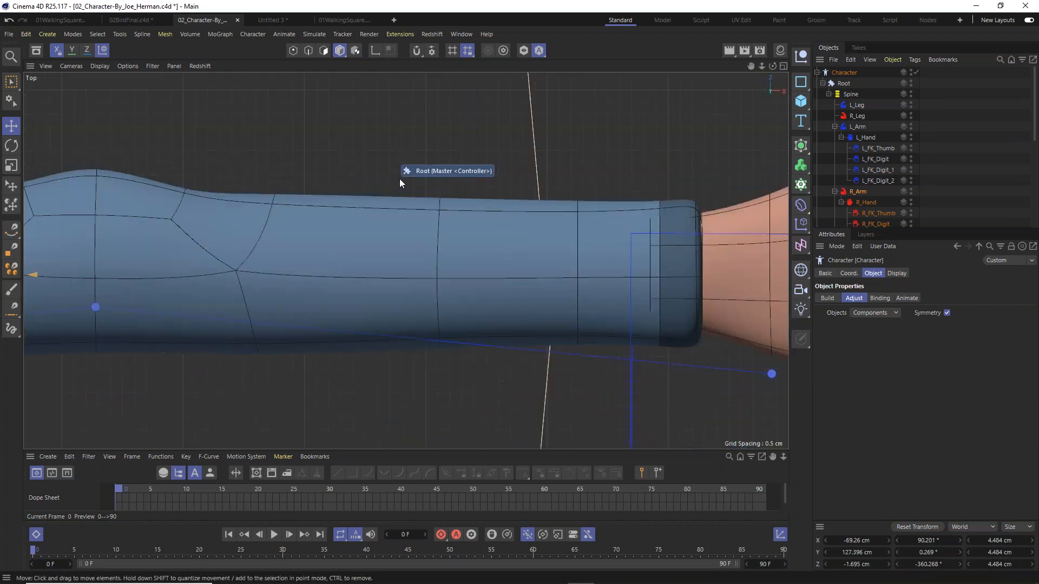
key(F3)
key(F2)
scroll(392, 228, down, 10)
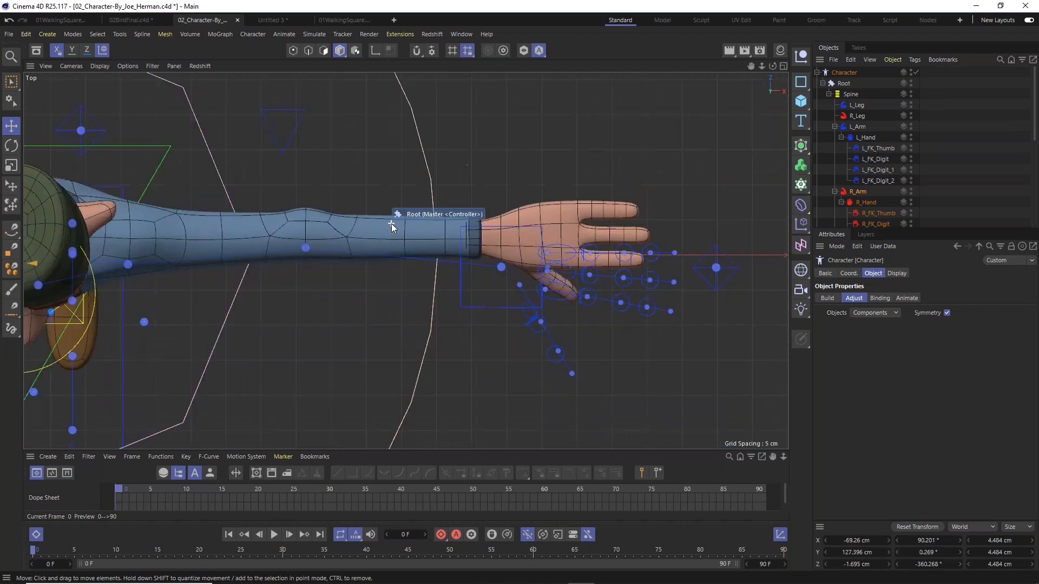
alt+middle_drag(236, 238, 581, 280)
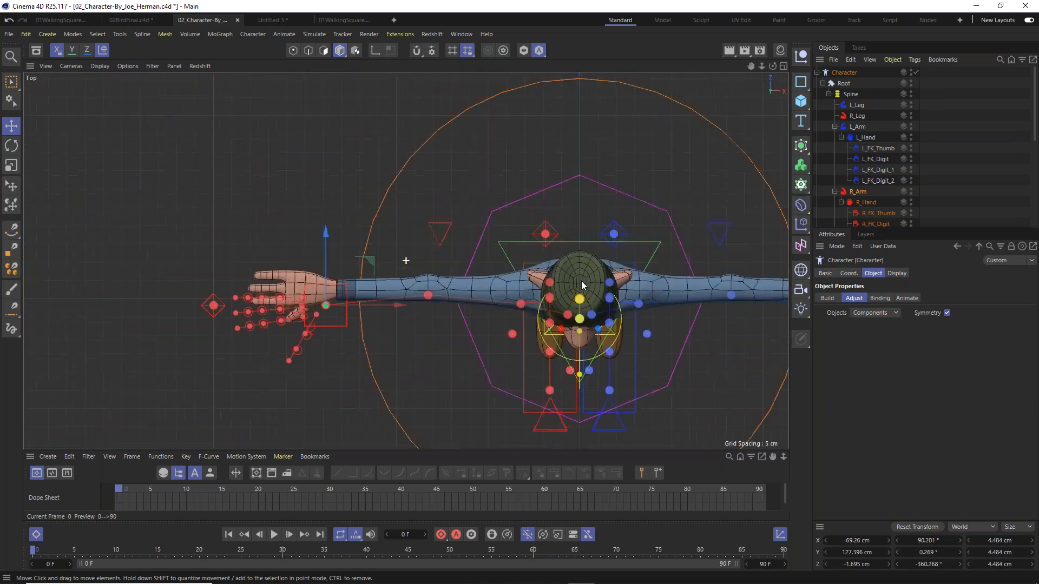
scroll(295, 298, up, 6)
scroll(296, 298, down, 6)
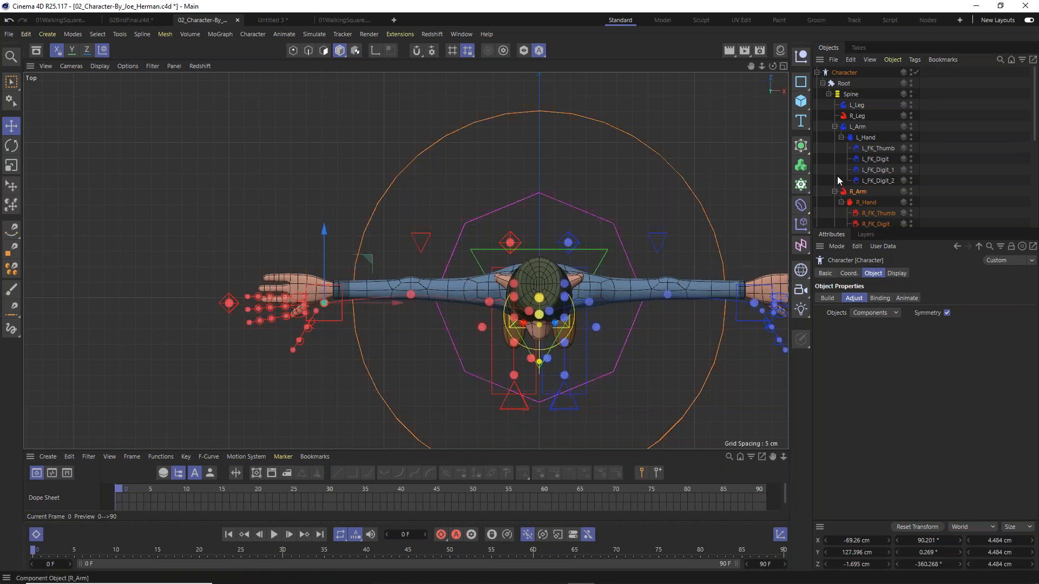
scroll(872, 148, down, 4)
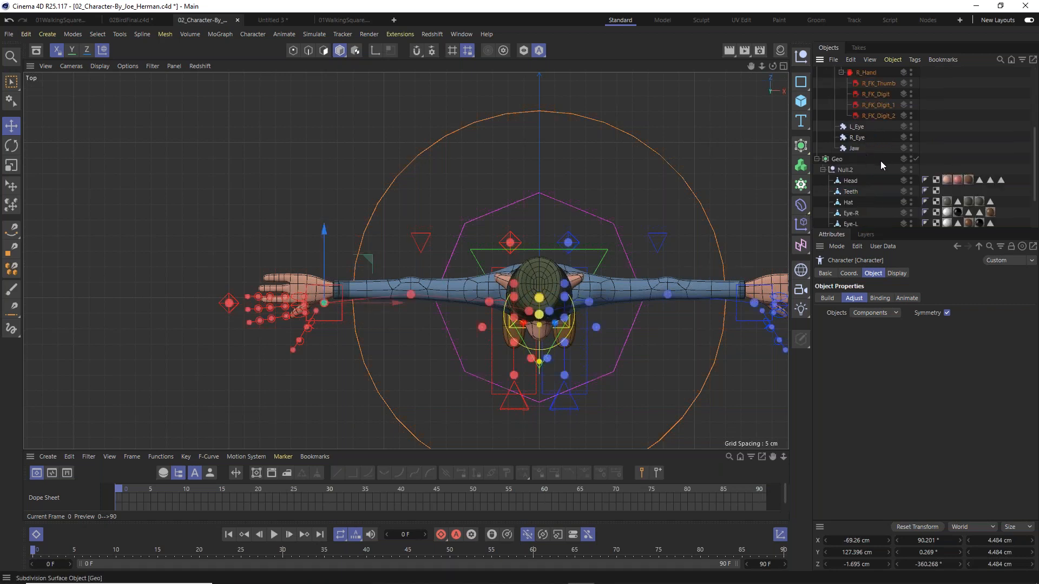
scroll(898, 184, down, 2)
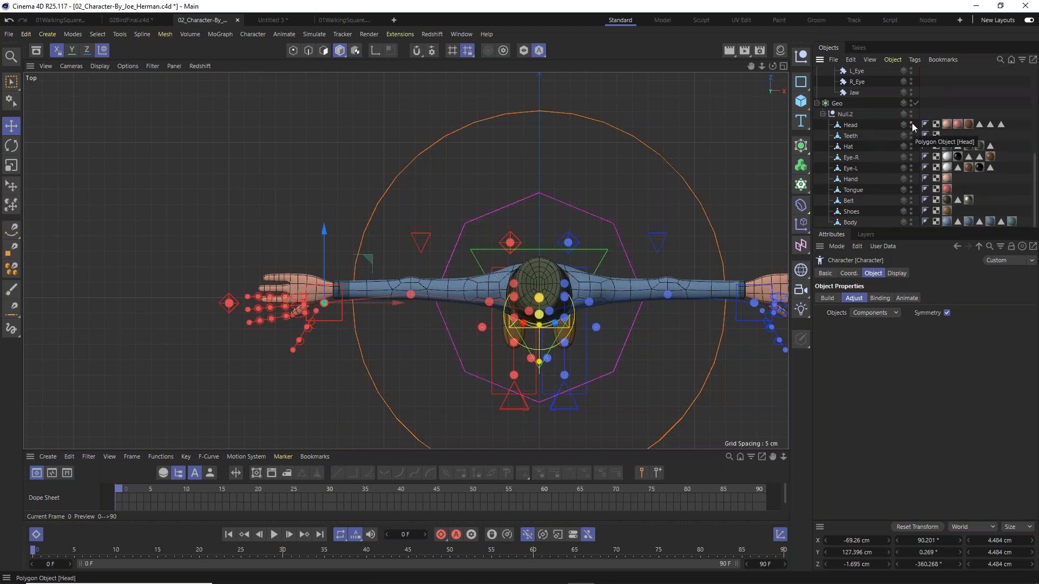
click(911, 146)
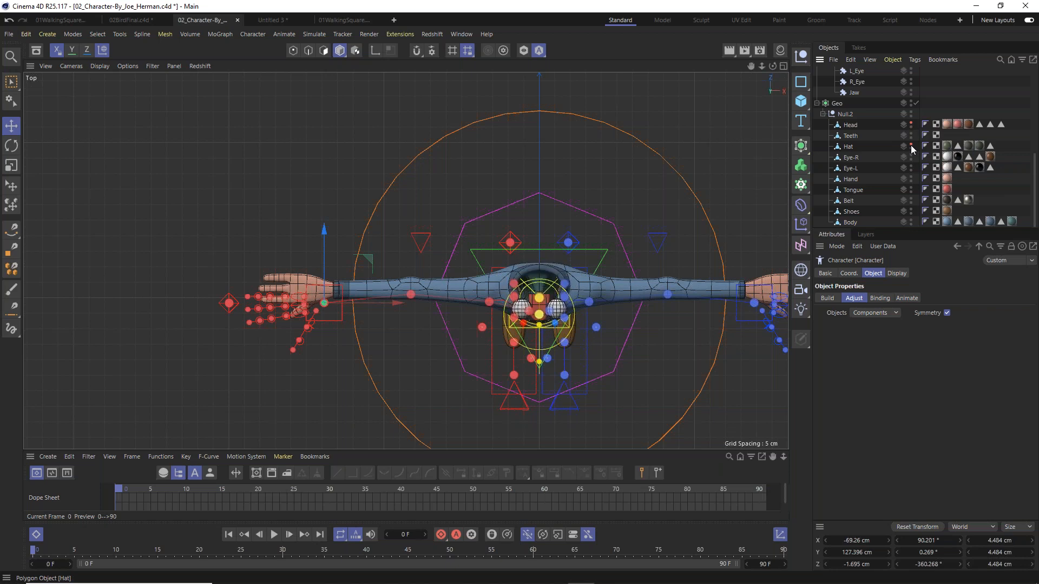
Move the right collar point backward inside the upper torso, to about Z 2.52 cm.
scroll(562, 325, up, 6)
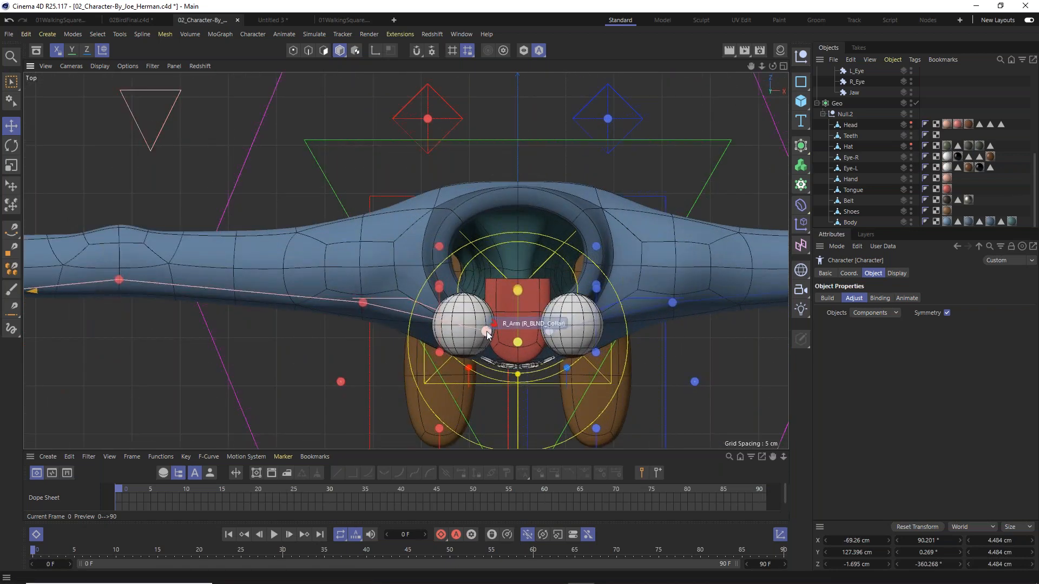
click(488, 332)
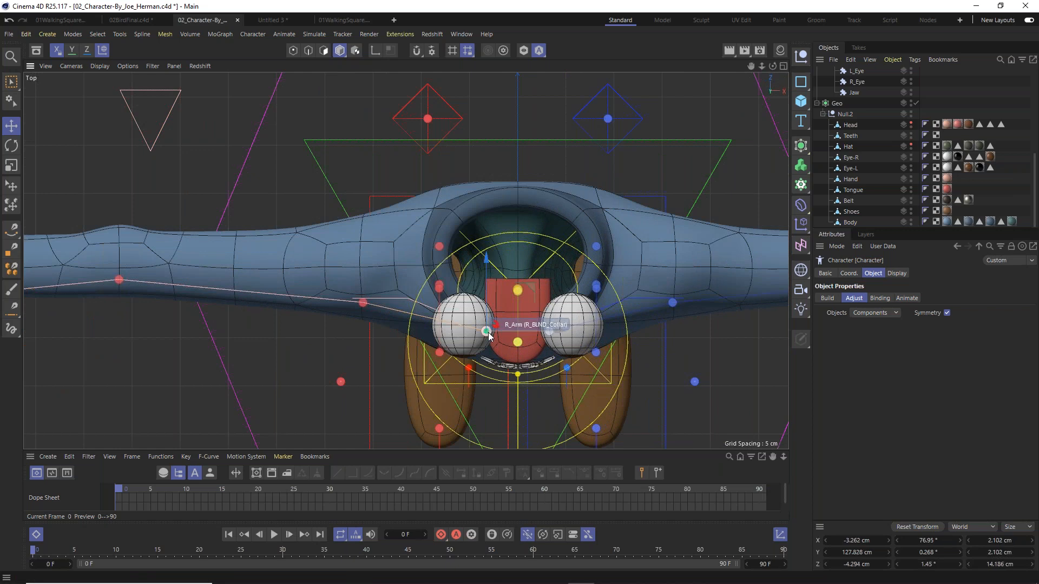
drag(487, 263, 504, 202)
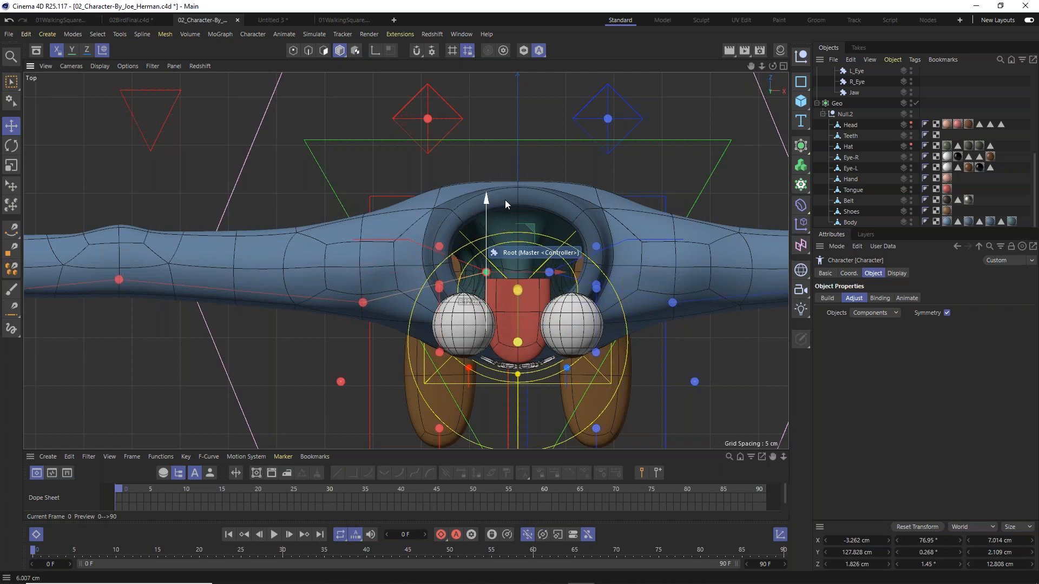
scroll(500, 303, down, 5)
drag(493, 220, 492, 213)
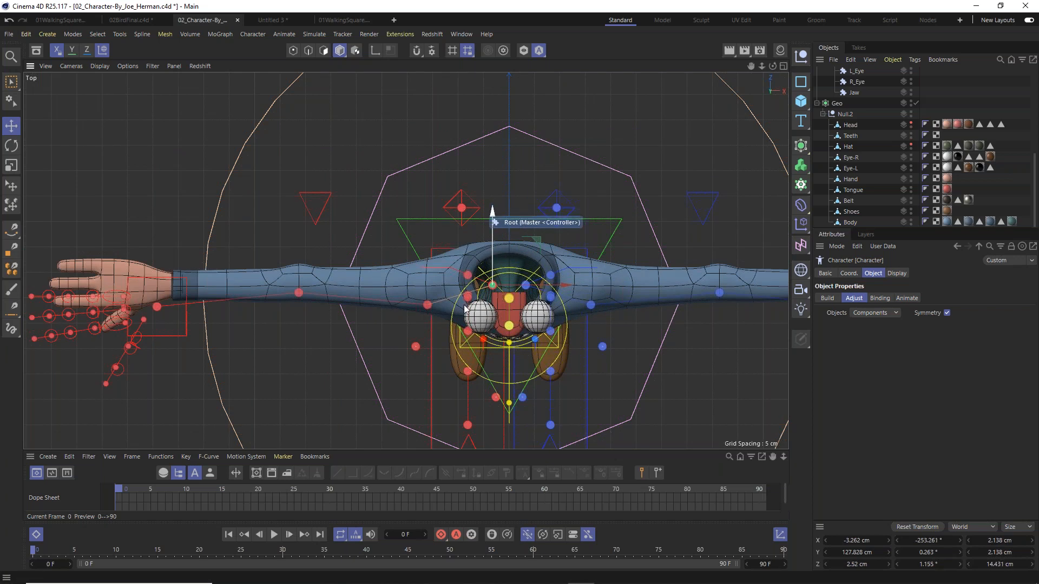
Move the right shoulder point, together with the arm points below it, backward to the middle of the shoulder's depth, at about Z 2.22 cm.
scroll(391, 330, up, 5)
click(450, 292)
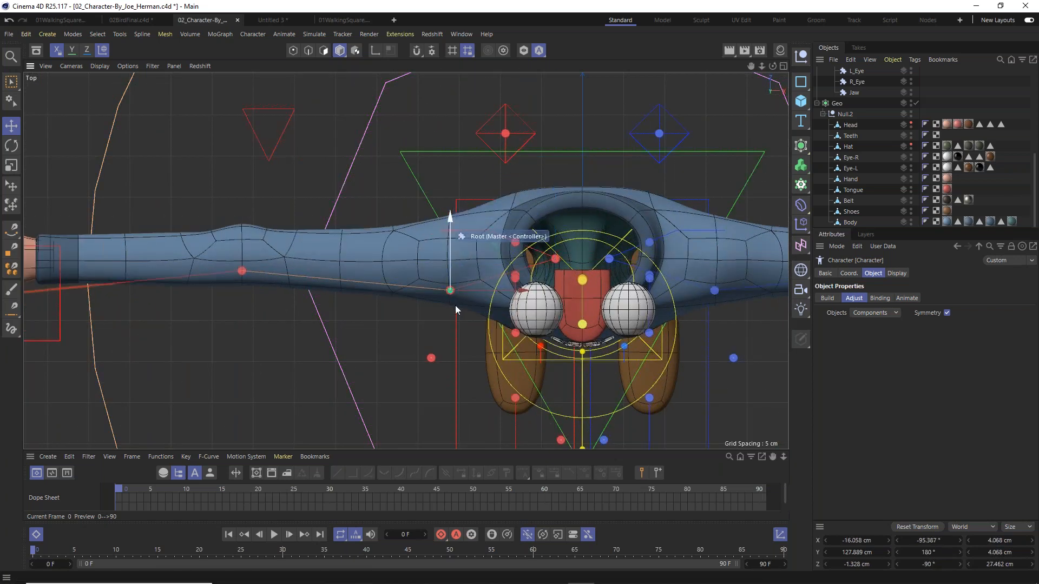
drag(451, 214, 469, 190)
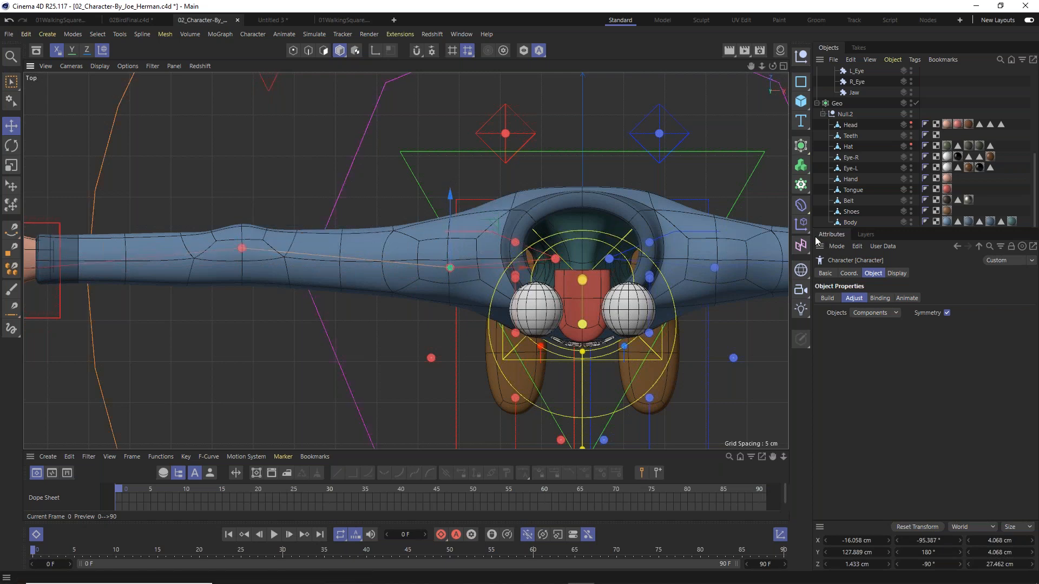
key(ctrl+z)
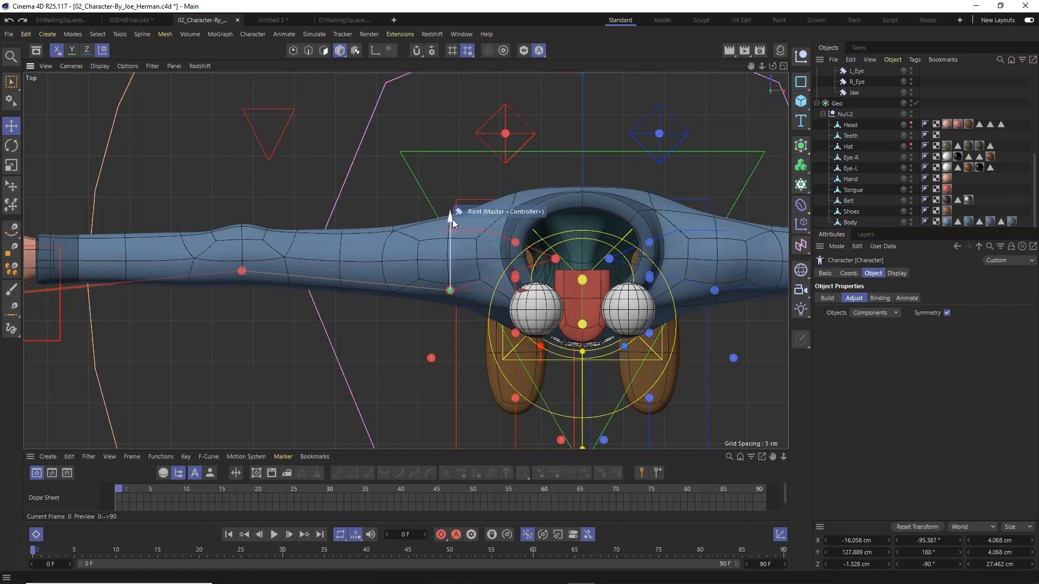
drag(453, 218, 465, 191)
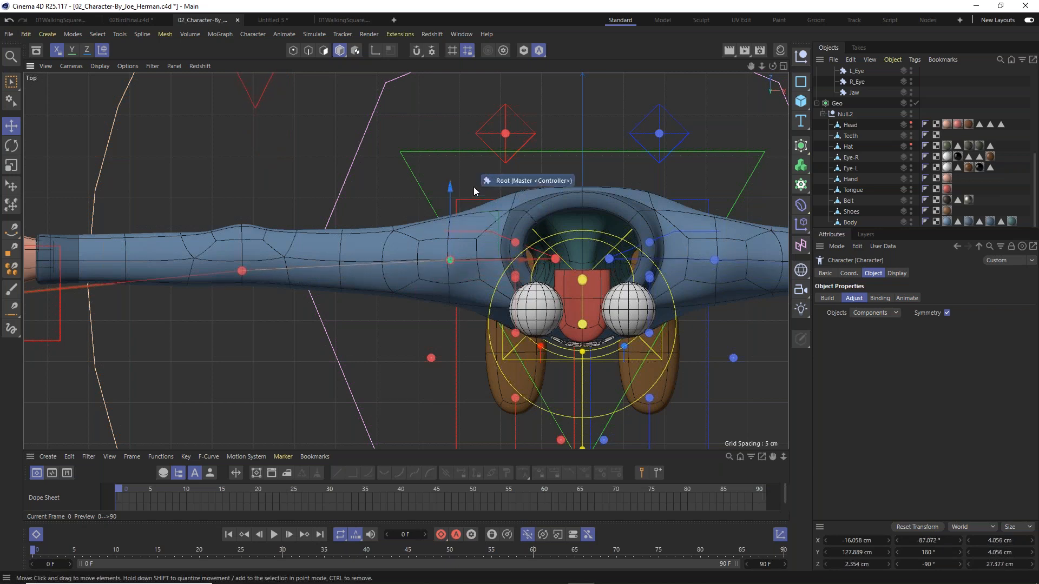
key(ctrl+z)
drag(450, 215, 458, 193)
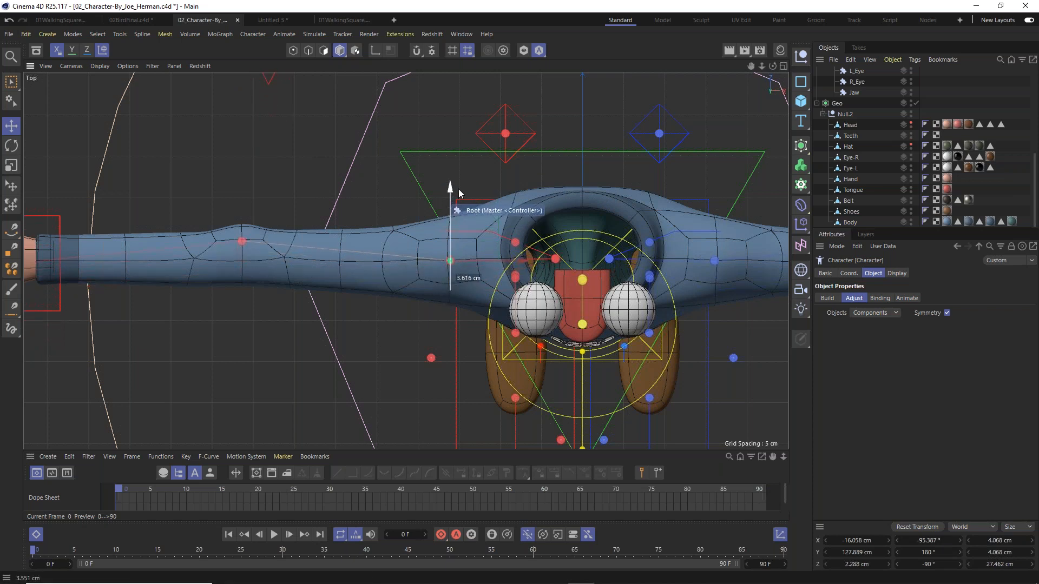
key(ctrl+z)
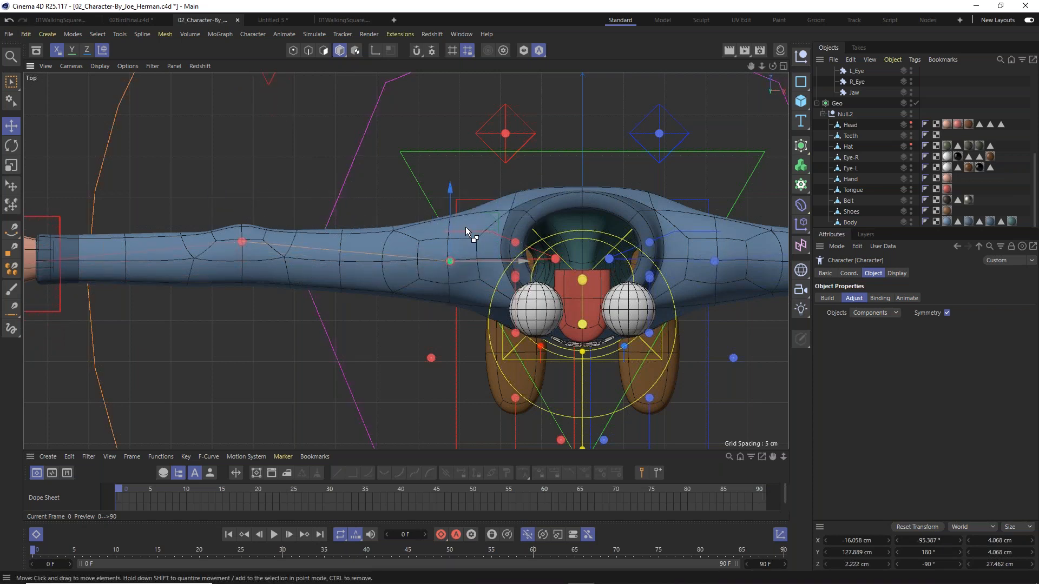
Shift the right elbow joint forward to the arm's midline in the top view, temporarily hiding the Geo group to check the slight bend.
drag(448, 217, 456, 190)
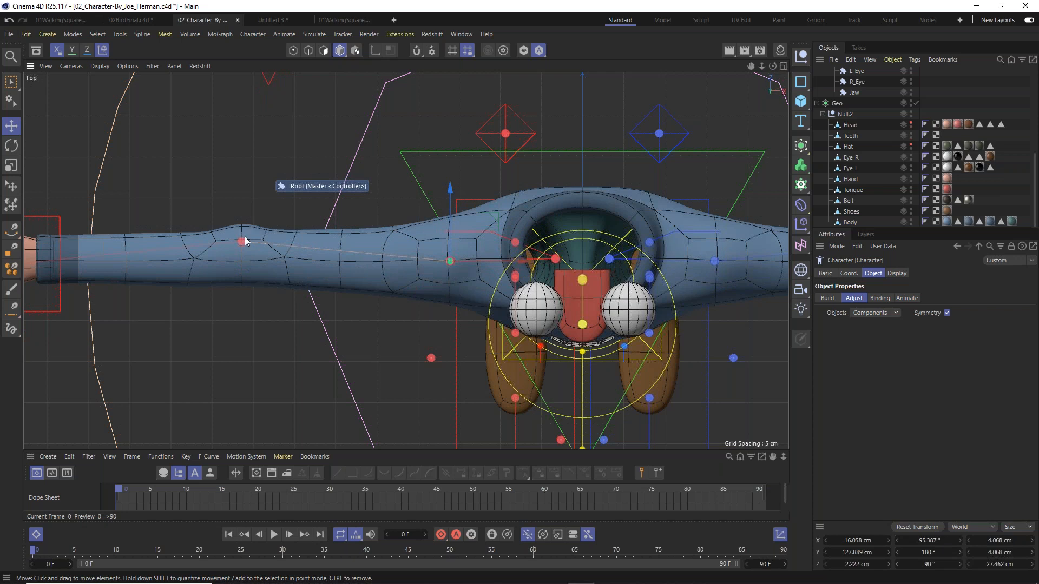
scroll(228, 261, up, 4)
click(258, 220)
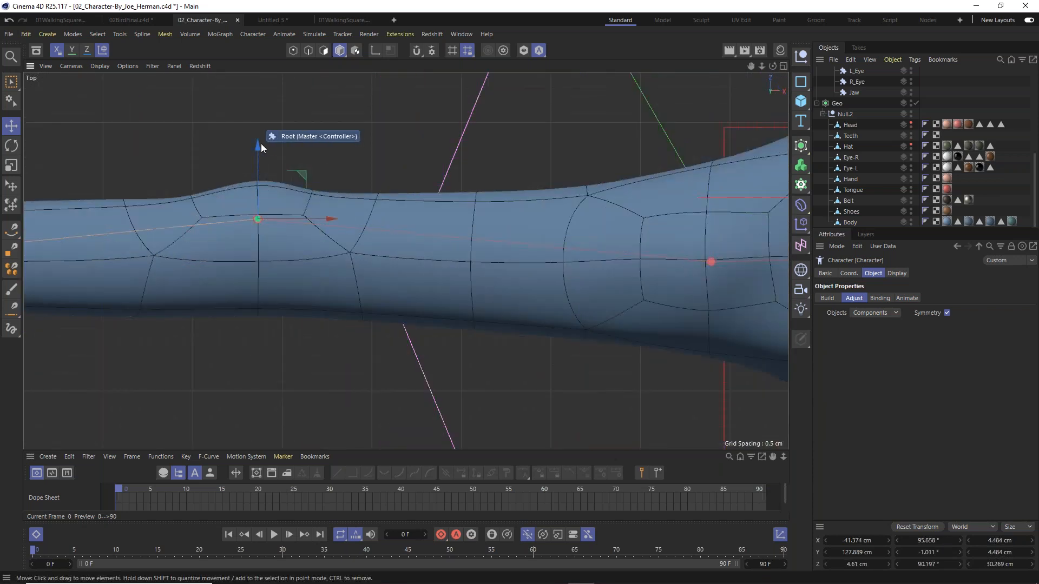
drag(259, 157, 262, 180)
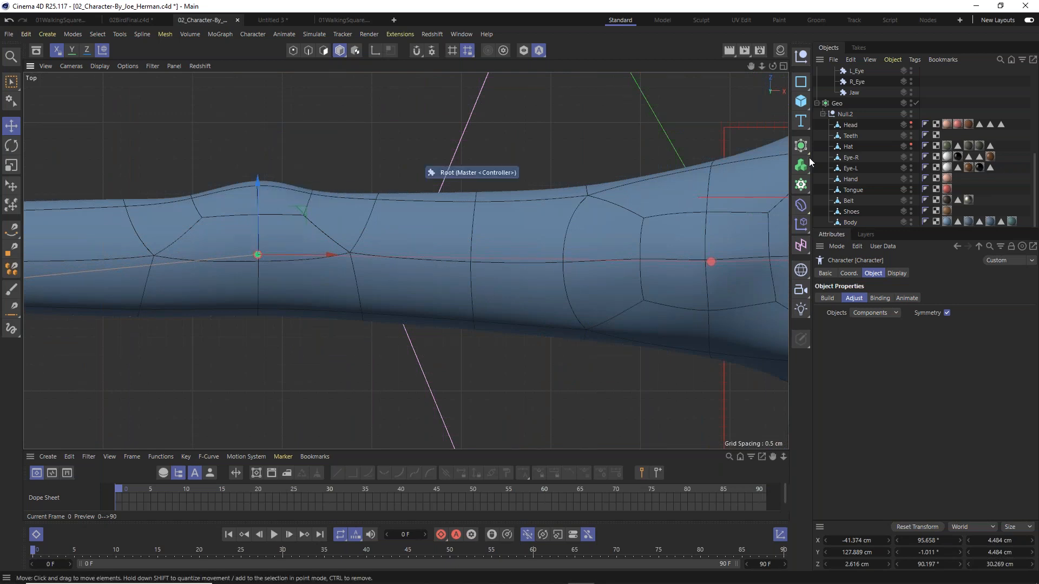
click(910, 101)
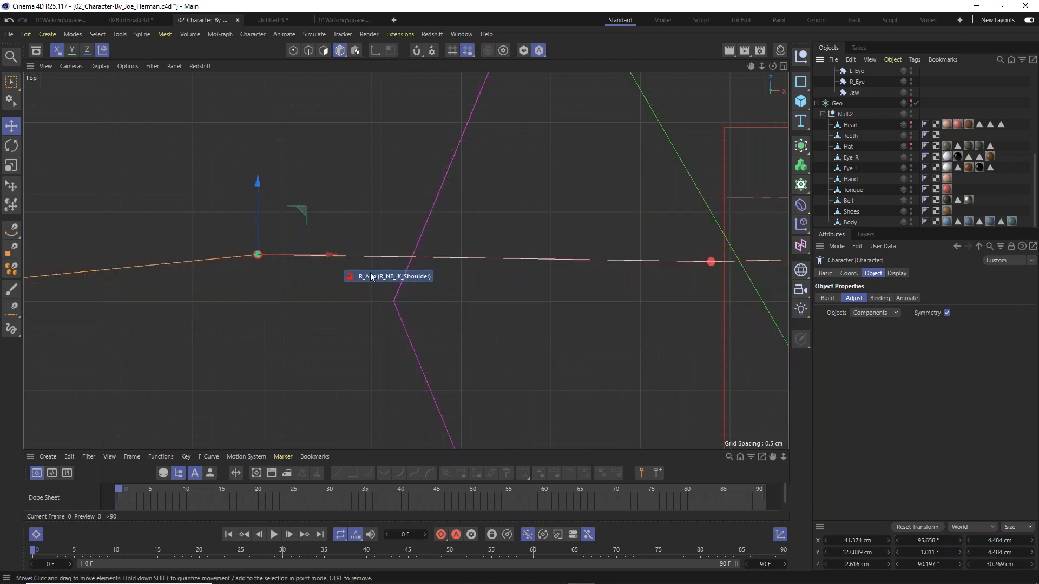
drag(261, 183, 265, 184)
click(911, 102)
Move the right wrist joint to the middle of the wrist, at about X -69.3 cm and Z 2.5 cm.
alt+middle_drag(163, 294, 662, 339)
drag(339, 346, 351, 225)
alt+middle_drag(239, 315, 525, 340)
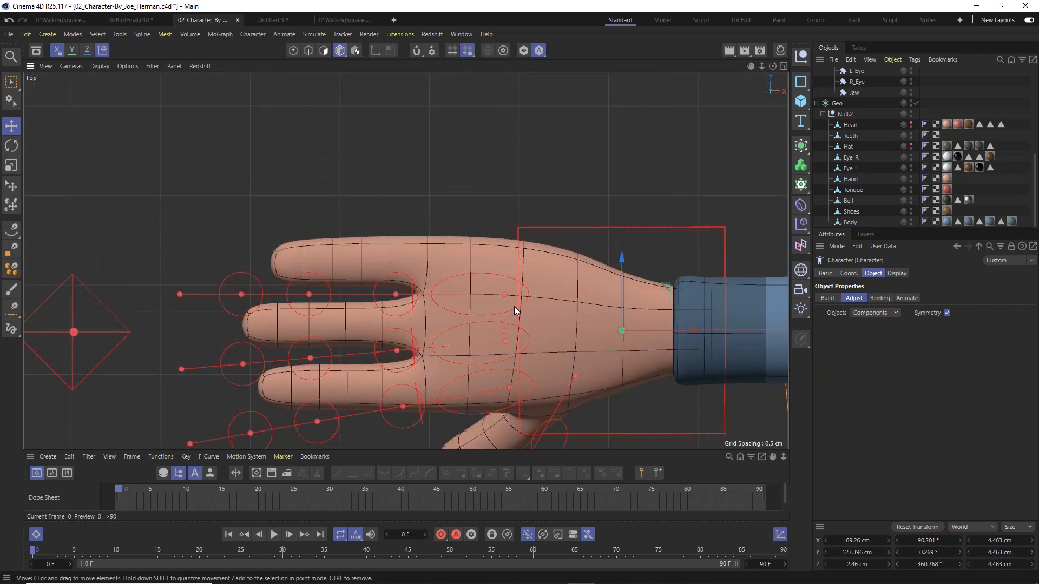
Place the palm joint of the finger farthest from the thumb at about X -71.7, Z 5.2 cm, and its knuckle at X -77.7, Z 6.3 cm.
click(504, 295)
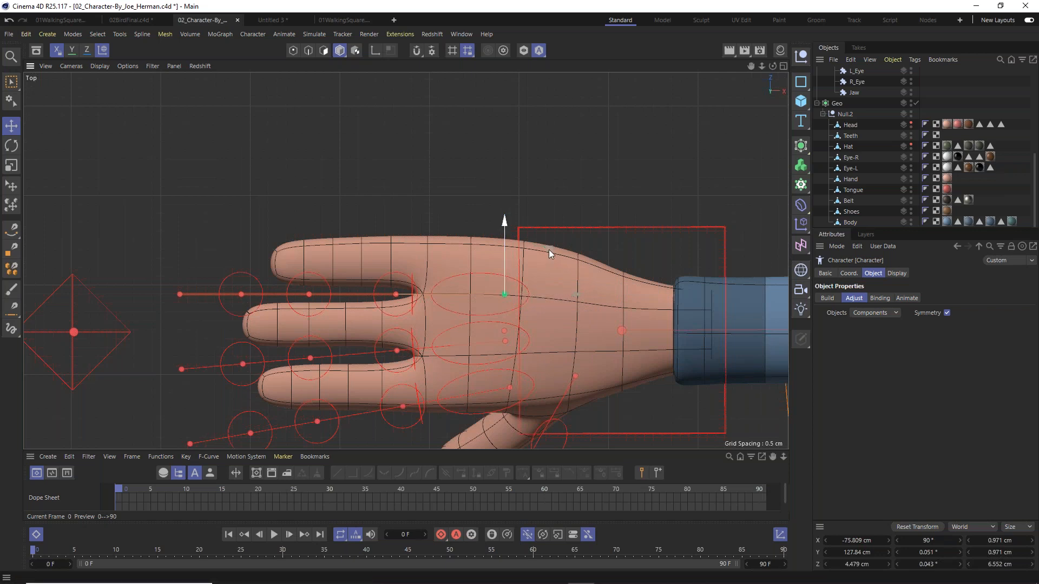
drag(549, 249, 591, 219)
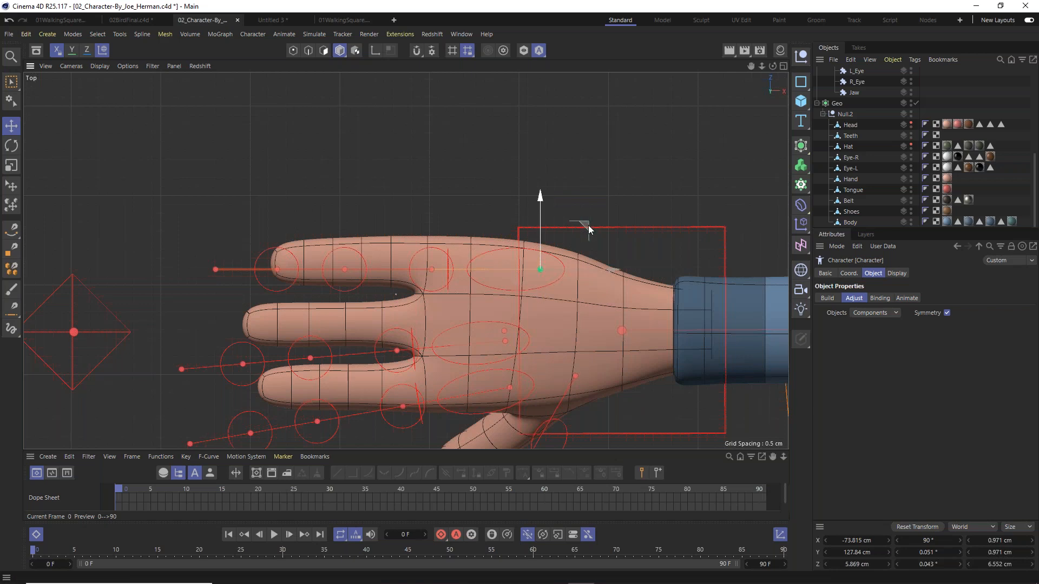
drag(589, 232, 623, 237)
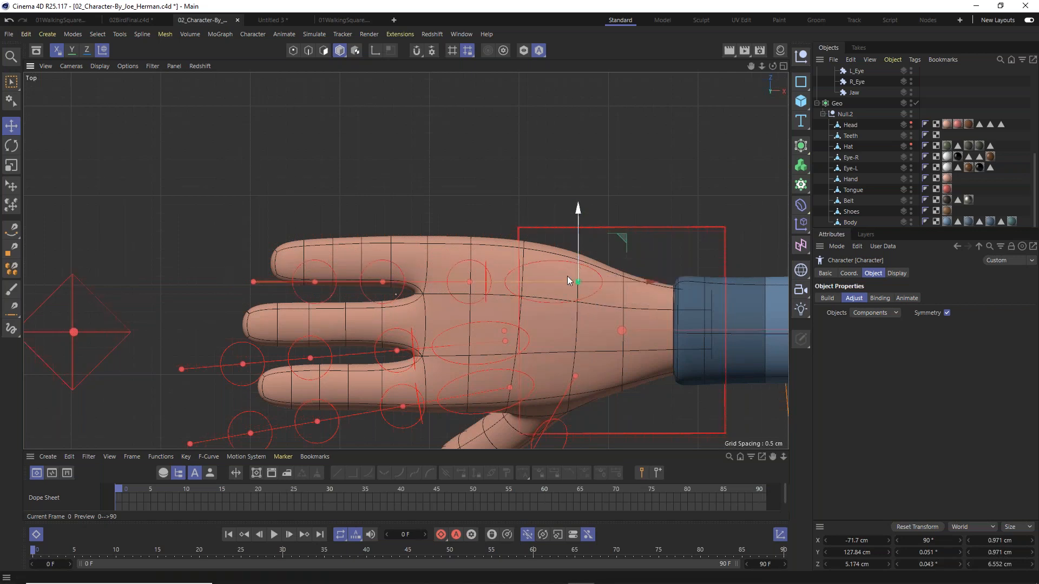
click(471, 283)
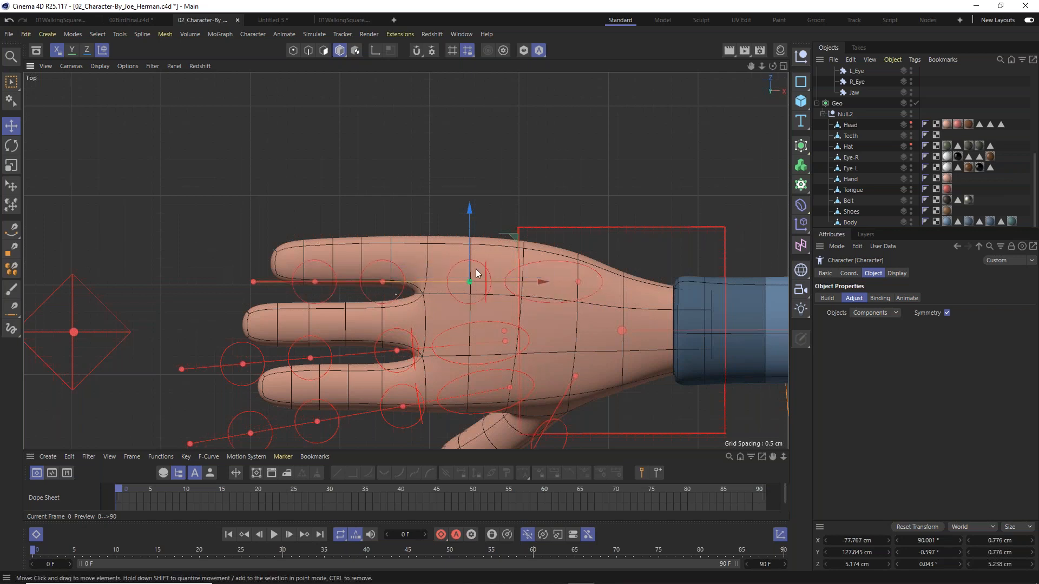
drag(513, 237, 472, 218)
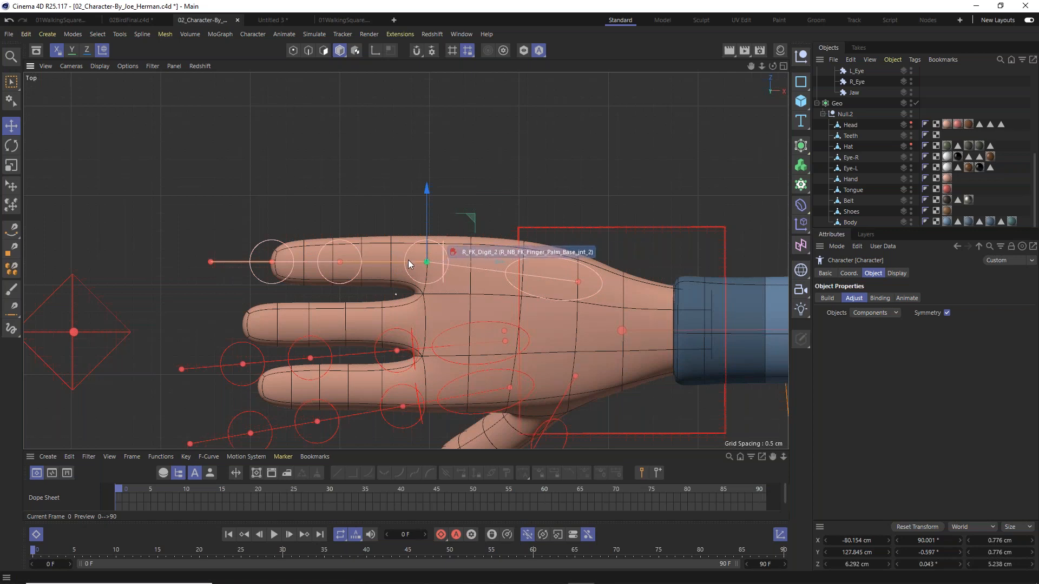
drag(498, 261, 542, 281)
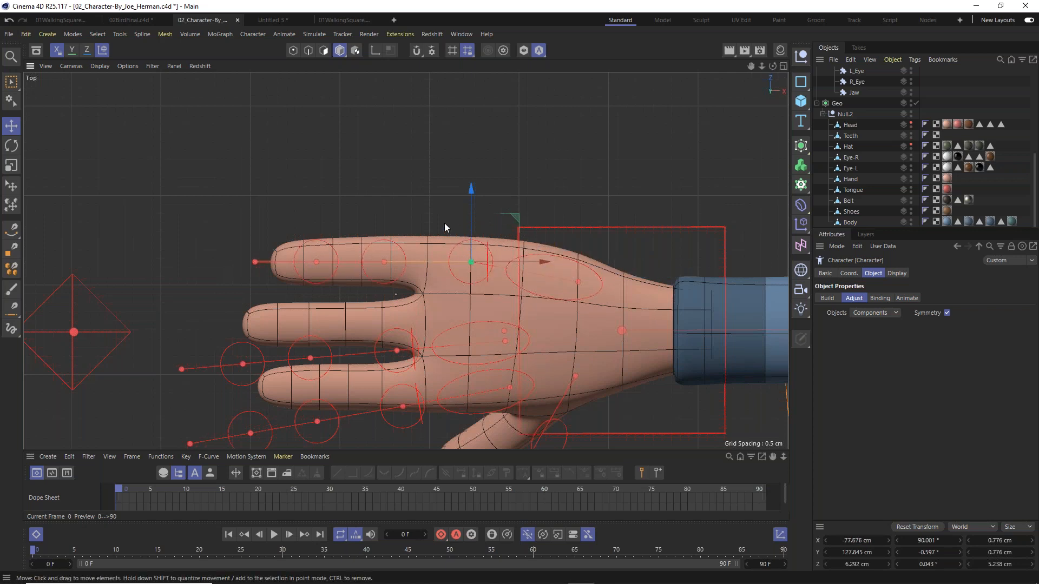
Align the two middle joints of the finger farthest from the thumb with its edge loops and its tip joint at about X -89 cm.
click(391, 262)
drag(449, 257, 459, 268)
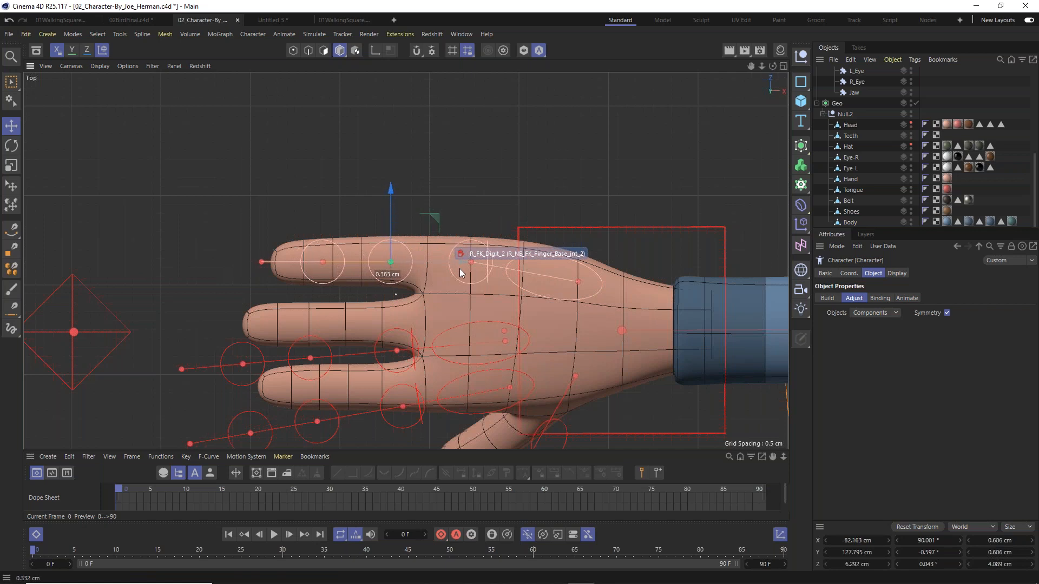
click(324, 263)
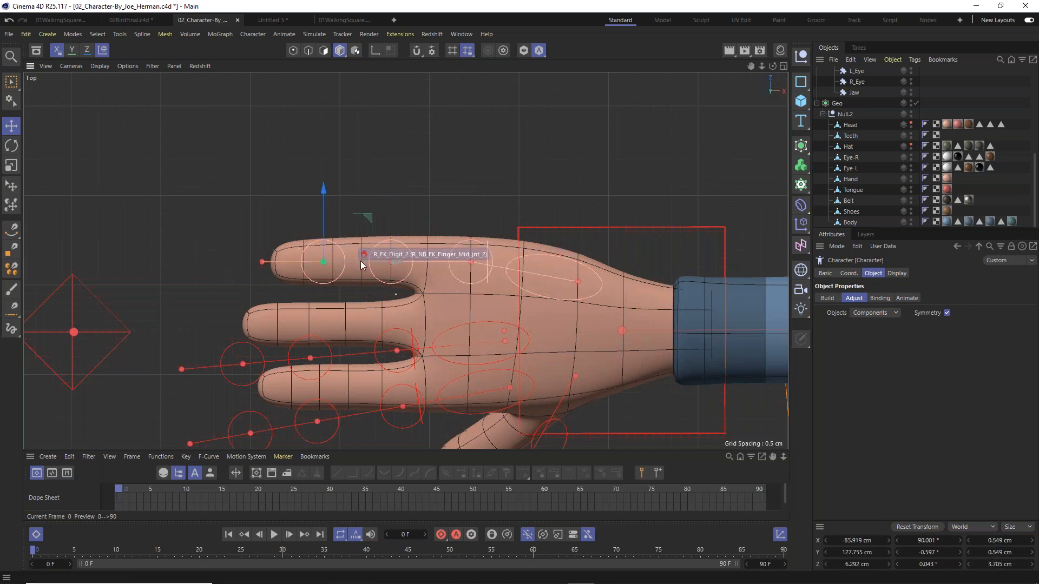
drag(400, 262, 408, 266)
click(271, 262)
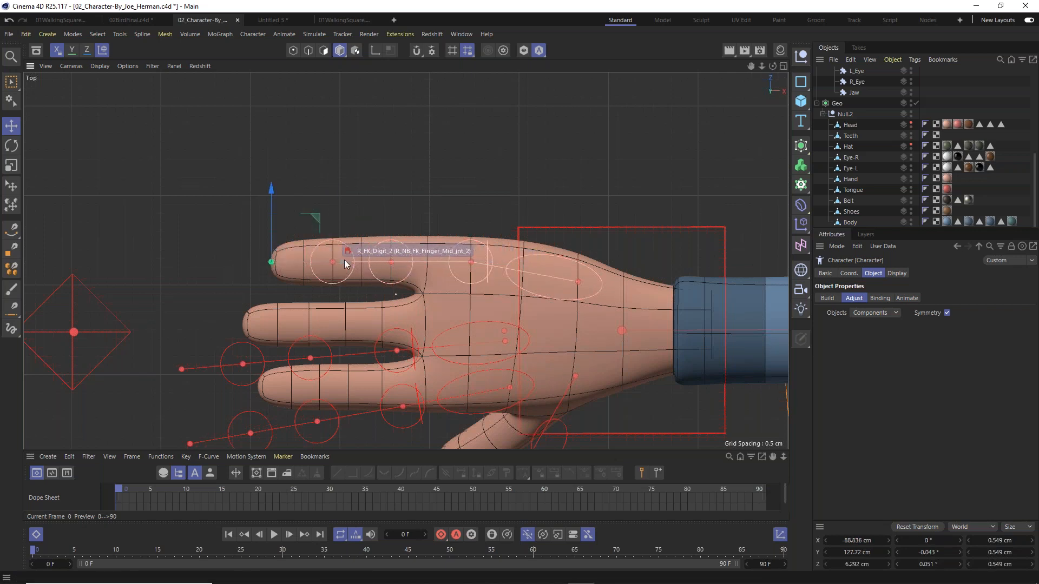
drag(346, 261, 342, 261)
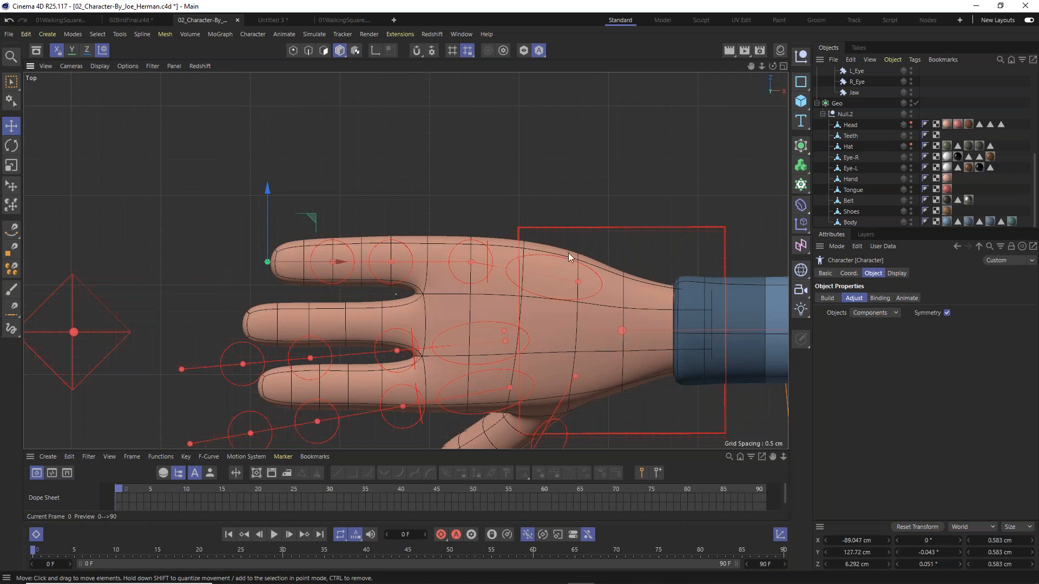
Move the middle finger's palm joint back toward the wrist, in line with its neighbour, and center its knuckle joint on the finger's axis.
click(505, 342)
drag(505, 343, 619, 282)
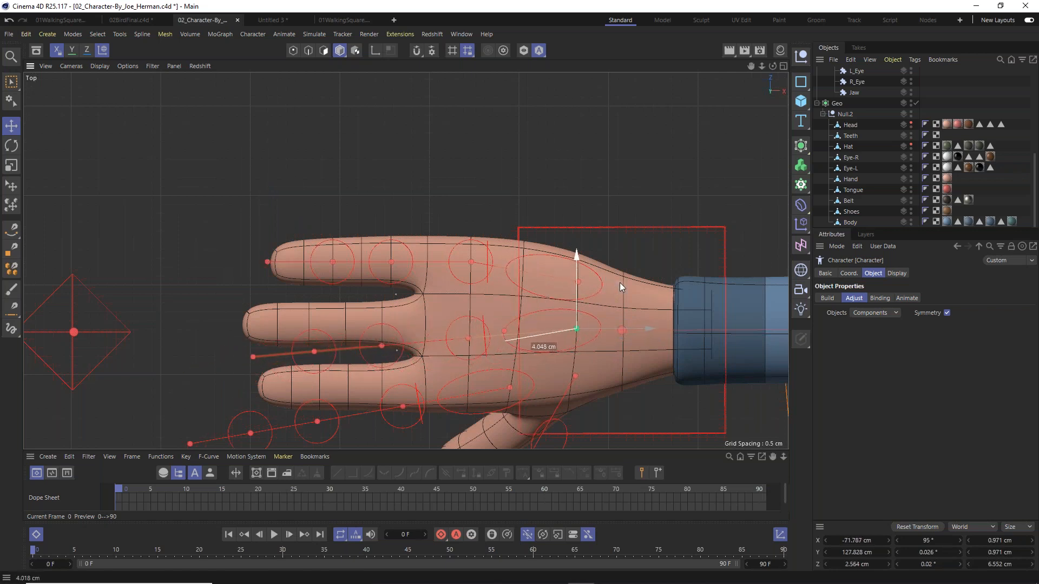
click(468, 340)
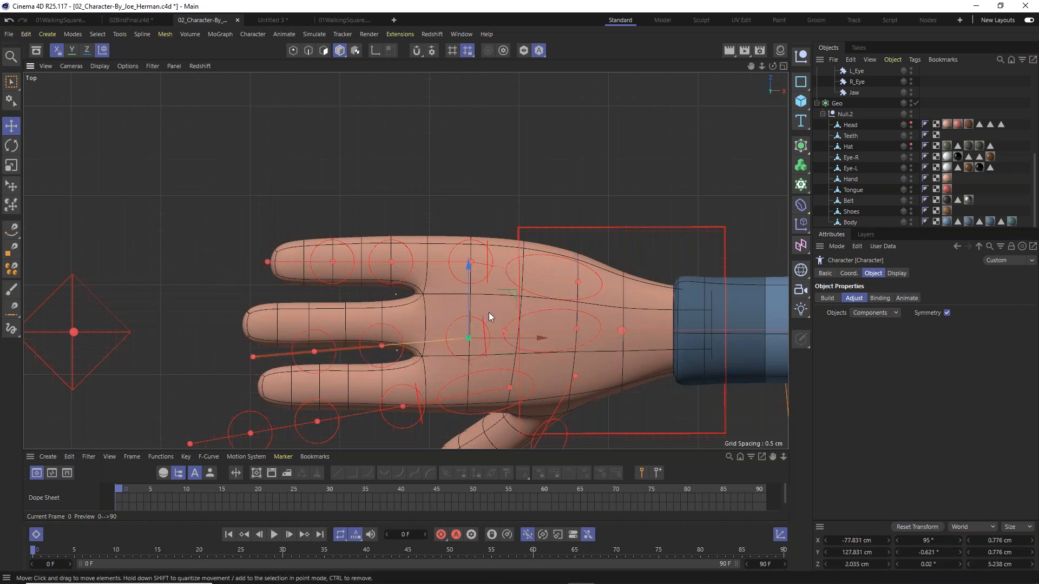
drag(466, 258, 474, 250)
Center the middle finger's remaining joints along the finger, with the tip joint at about X -90.6 cm and Z 2.7 cm.
click(384, 332)
drag(384, 258, 388, 251)
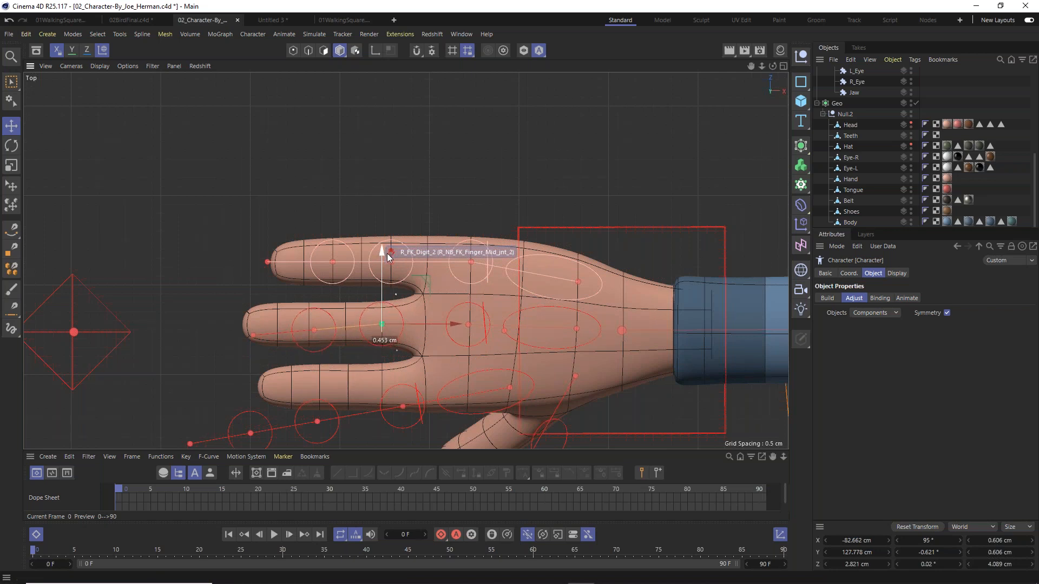
click(314, 332)
drag(359, 288, 357, 282)
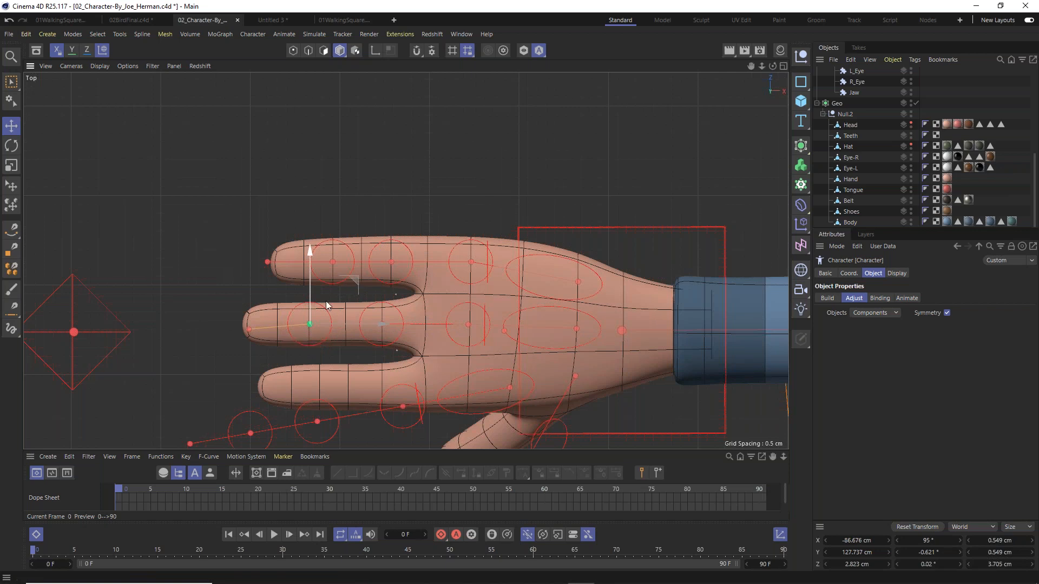
click(248, 329)
drag(291, 288, 285, 283)
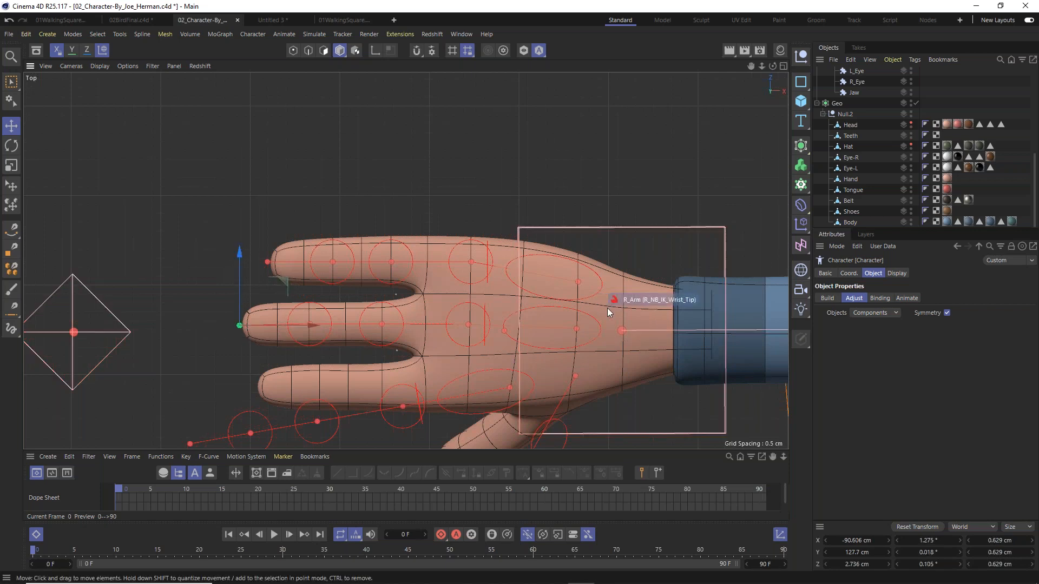
Place the palm joint of the finger nearest the thumb at about X -72.2, Z 0 cm, and its knuckle at X -77.8, Z -0.4 cm.
click(510, 388)
drag(556, 344, 615, 330)
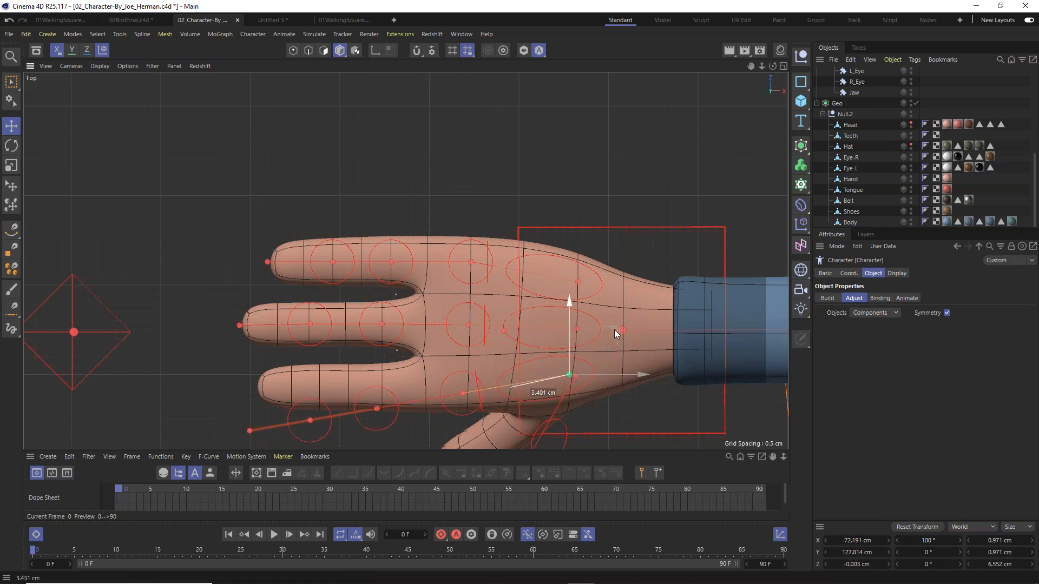
click(466, 394)
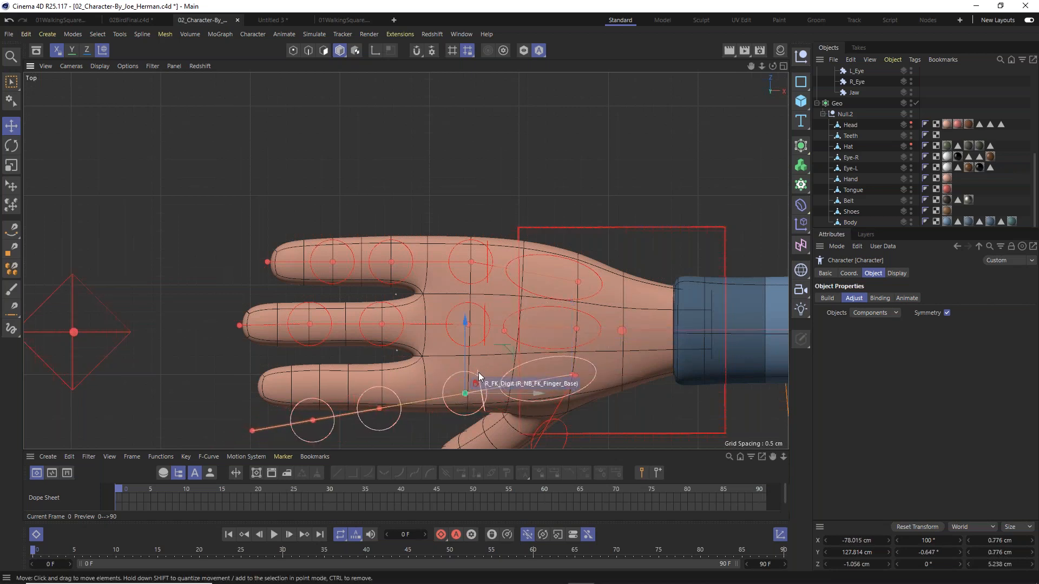
drag(511, 348, 514, 337)
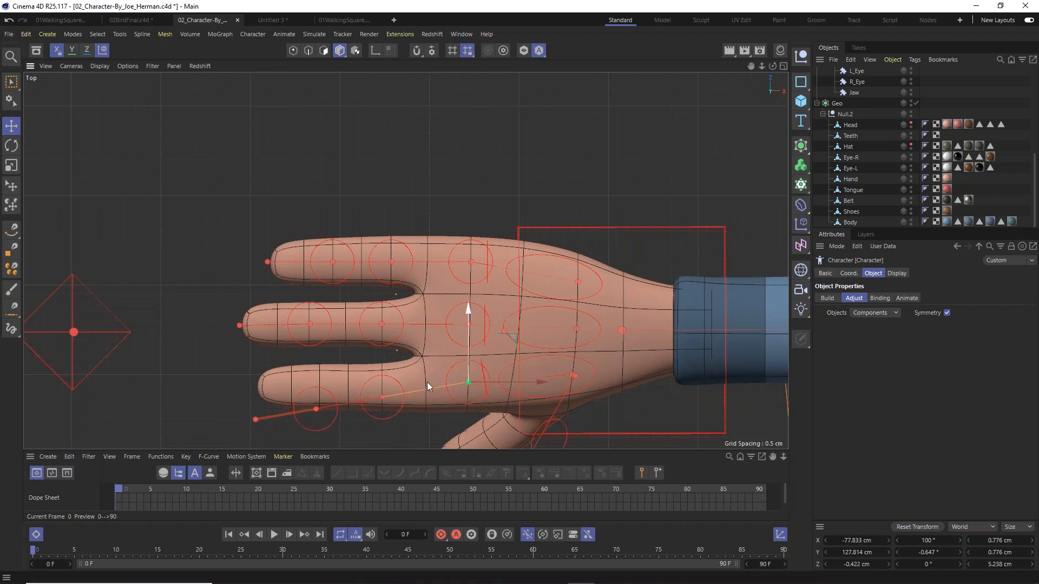
Center the remaining joints of the finger nearest the thumb, with the tip joint at about X -89.7 cm and Z -0.8 cm.
click(384, 397)
drag(417, 380, 304, 346)
click(316, 399)
click(257, 399)
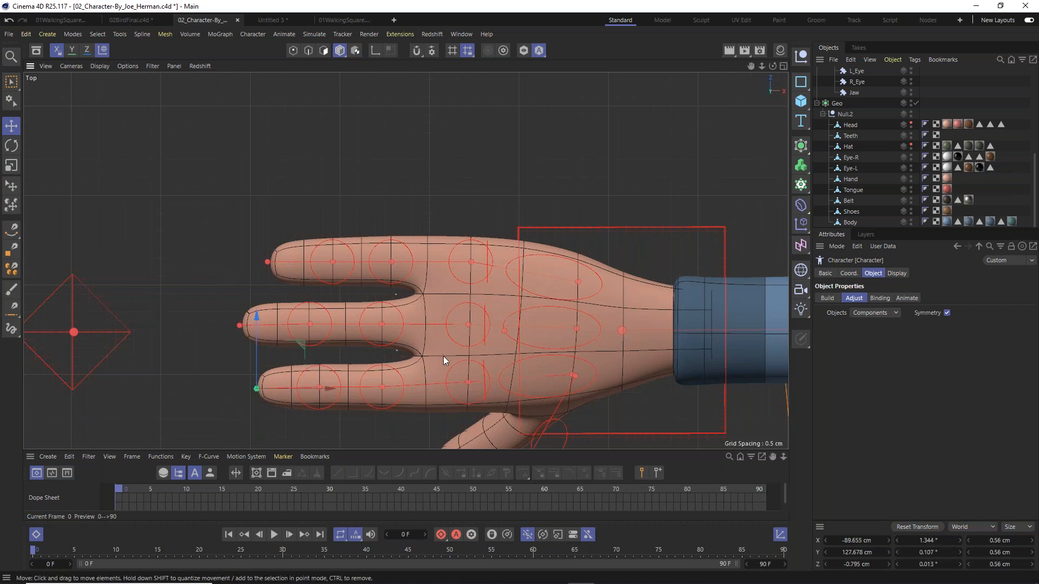
Examine the height of the right hand's finger joints inside the mesh in the front view.
scroll(440, 385, down, 4)
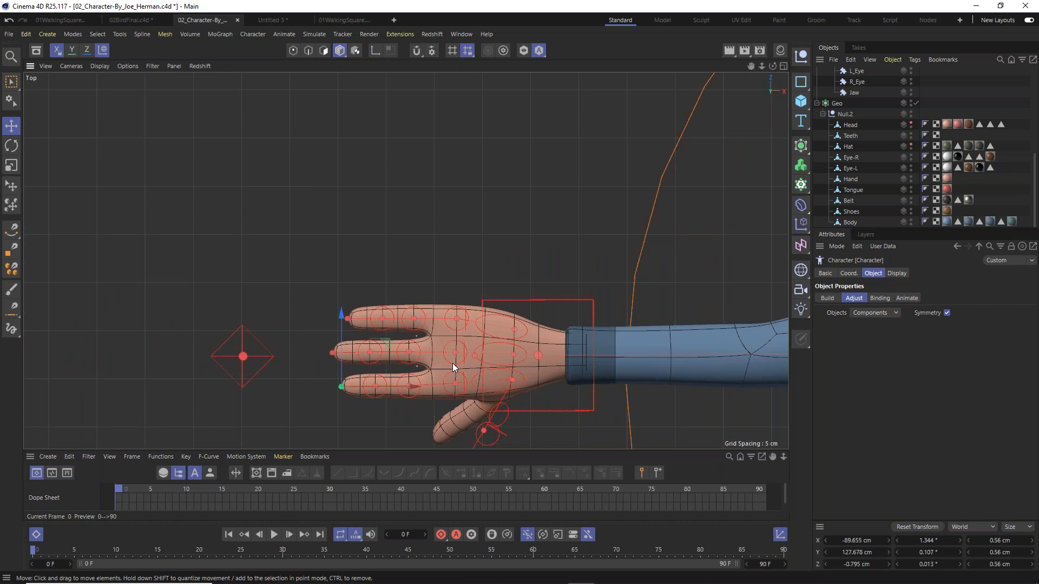
key(F1)
key(F3)
key(F4)
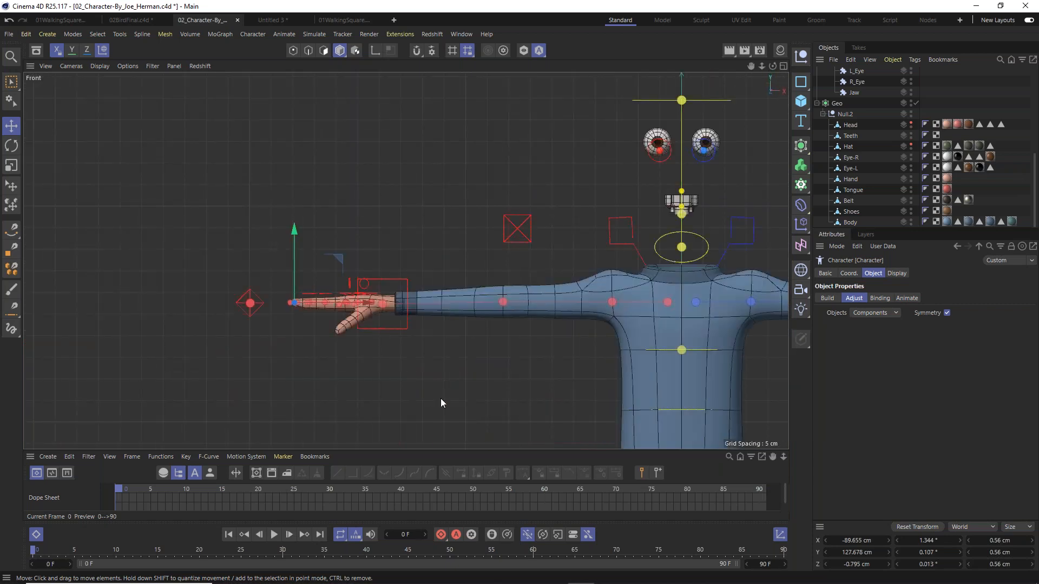
scroll(298, 322, up, 5)
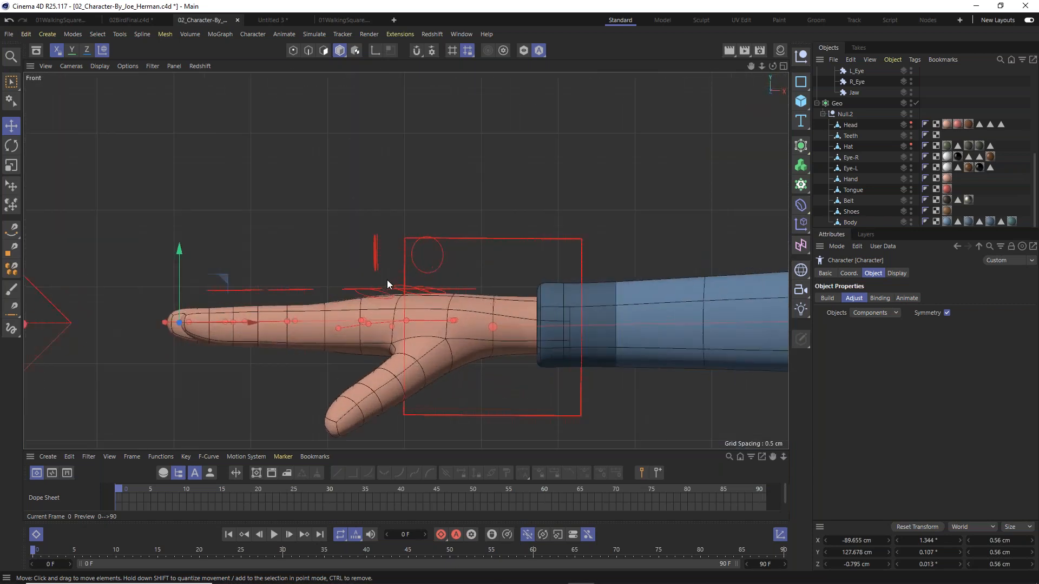
scroll(388, 280, up, 1)
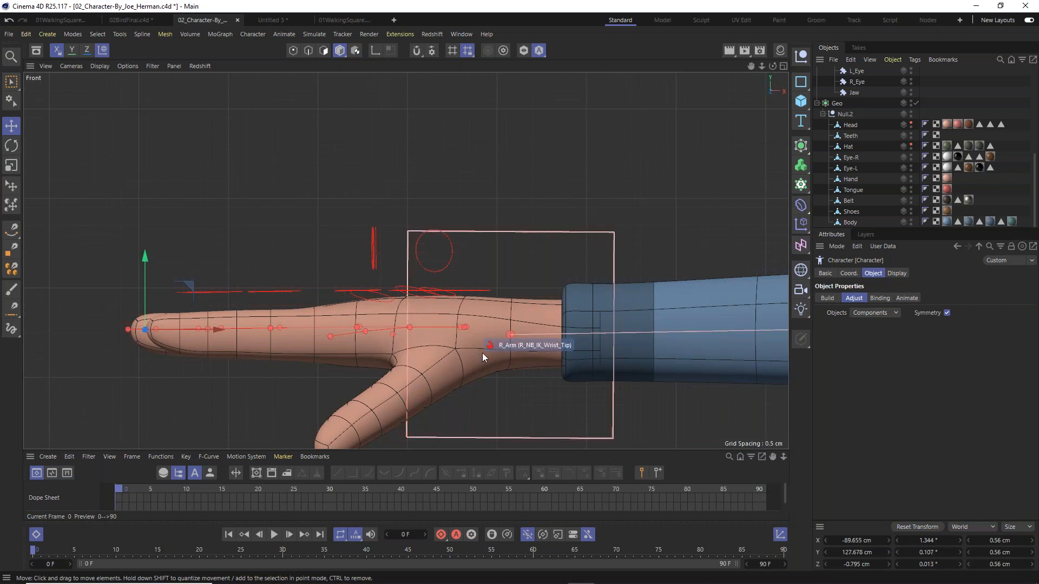
key(F1)
key(F2)
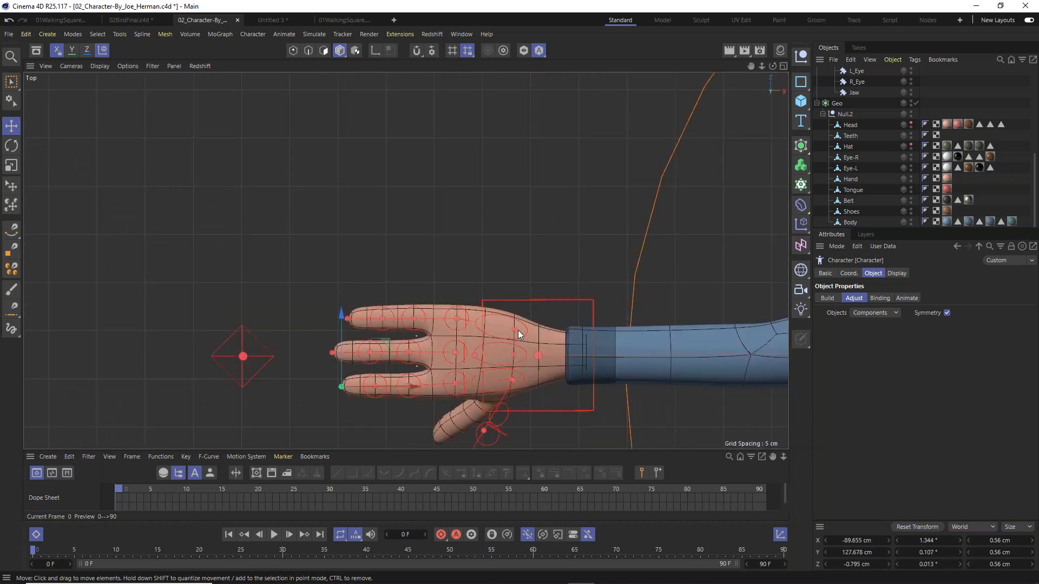
Select the palm joints of all three fingers in the top view and lower them together to about Y 127.5 cm in the front view.
click(514, 342)
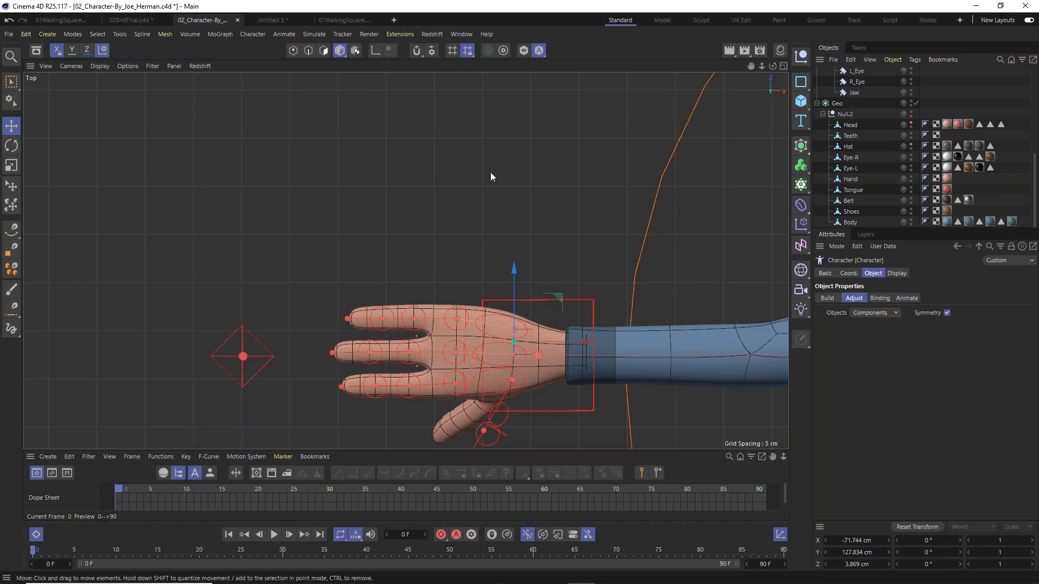
click(512, 329)
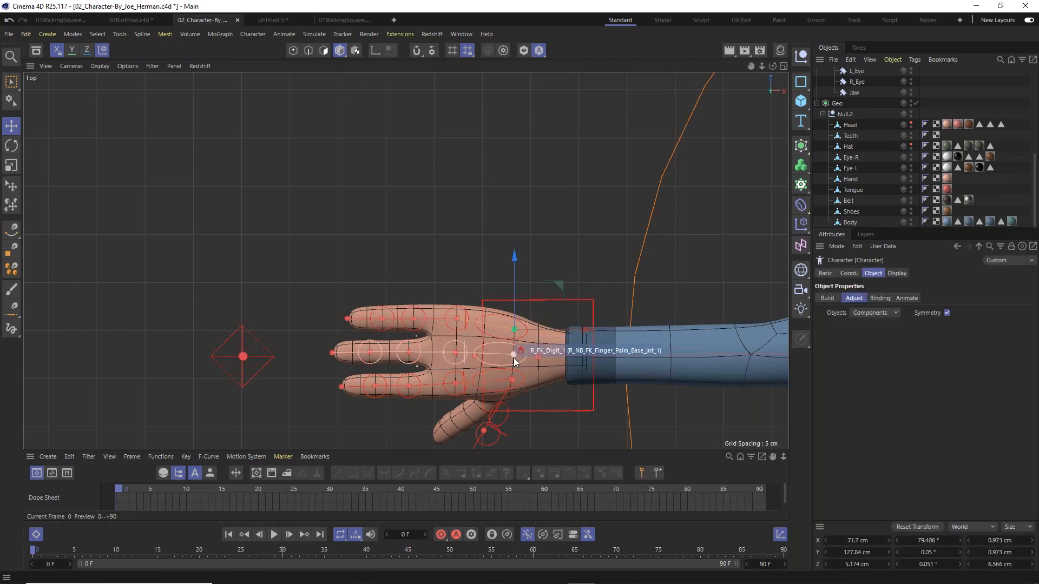
click(516, 360)
click(509, 362)
scroll(537, 374, up, 5)
scroll(550, 375, up, 3)
click(466, 412)
click(473, 314)
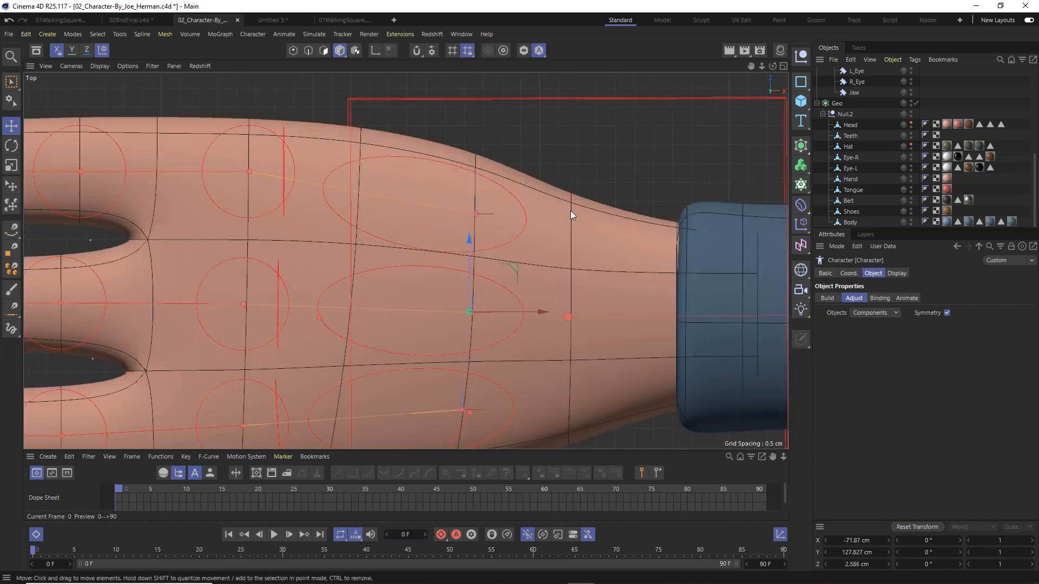
key(F1)
key(F2)
key(F3)
key(F4)
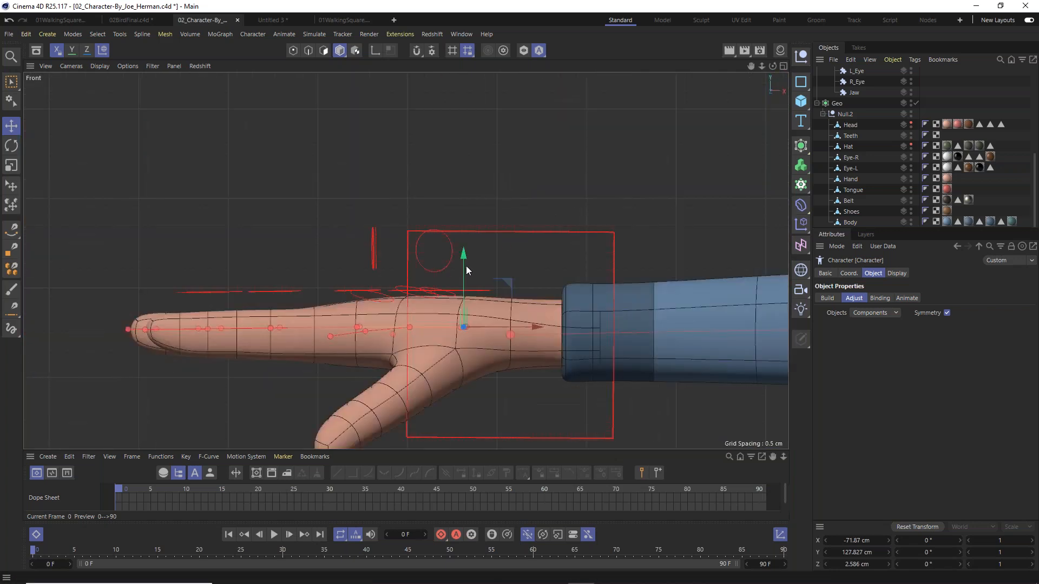
drag(464, 256, 464, 261)
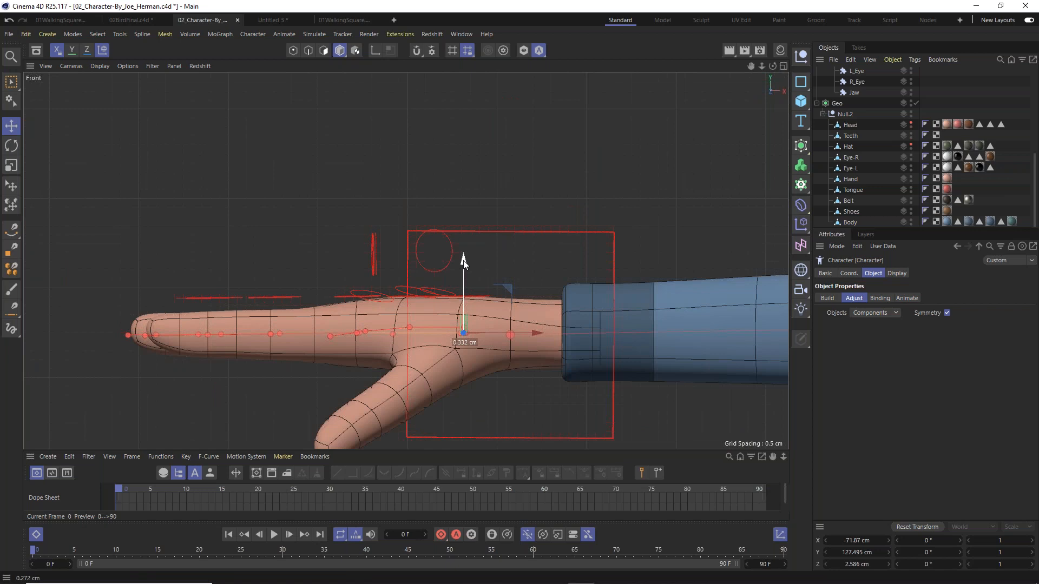
drag(464, 261, 464, 262)
drag(464, 262, 464, 262)
key(F1)
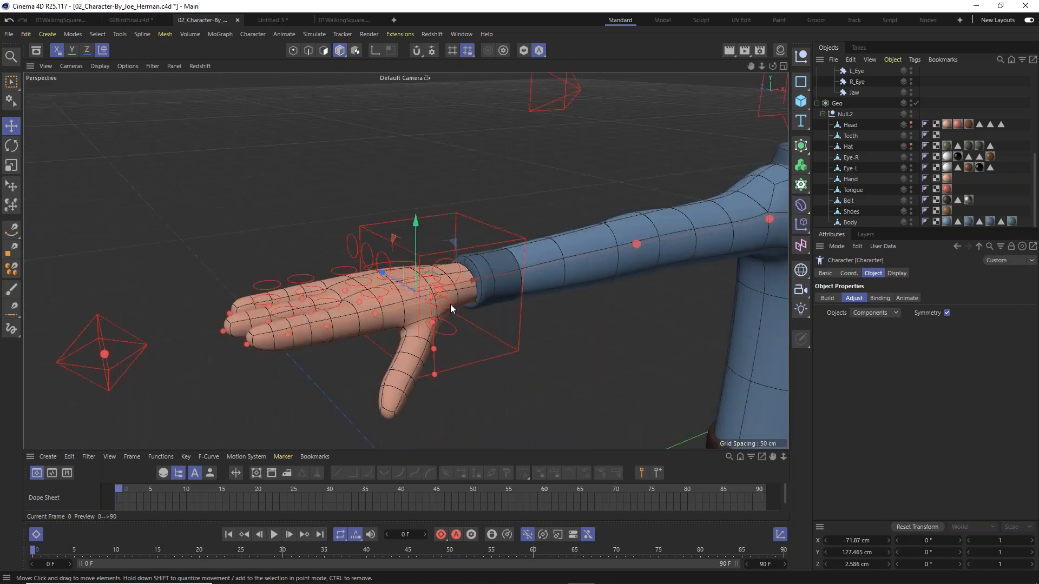
Move the right thumb's root joint toward the wrist in the top view, to about X -69.2 cm and Z 0.4 cm.
alt+drag(468, 318, 462, 346)
key(F2)
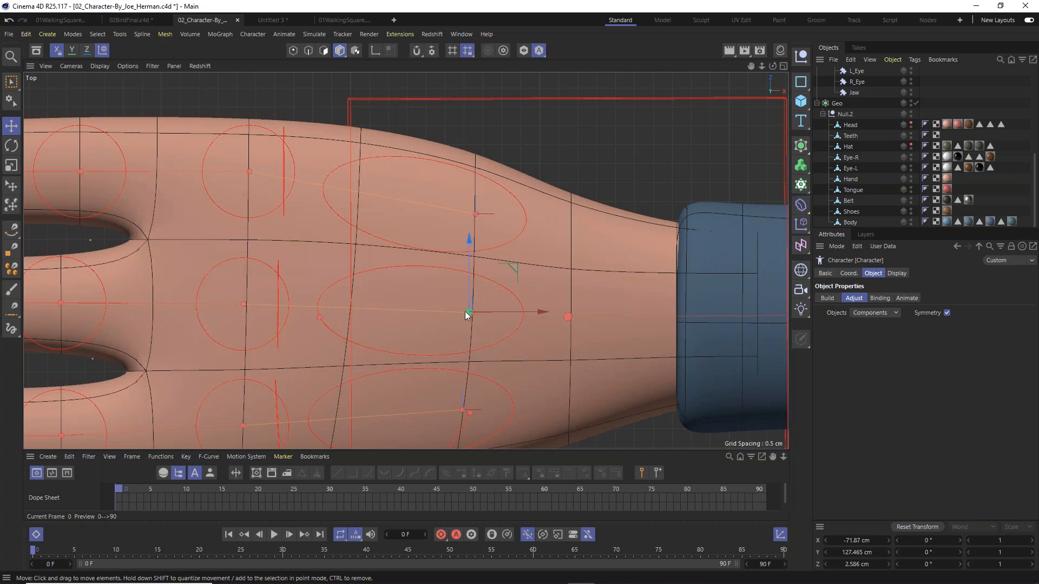
scroll(453, 300, down, 3)
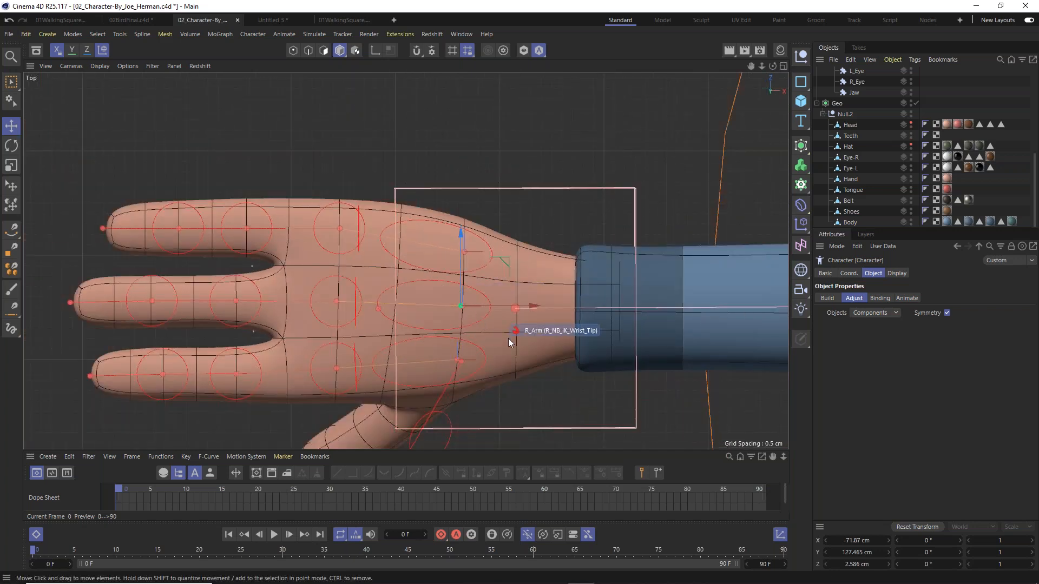
alt+middle_drag(505, 309, 483, 208)
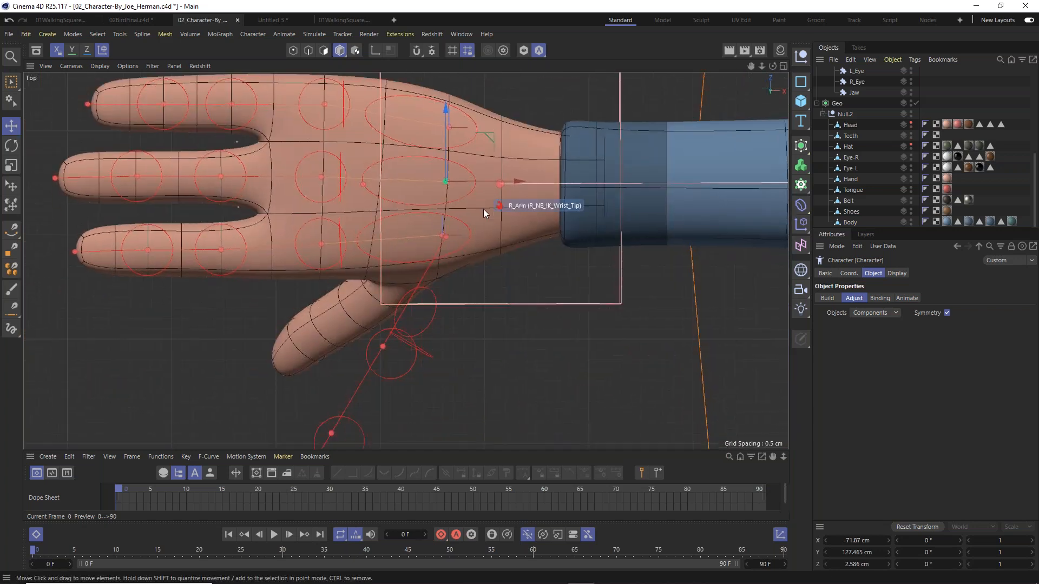
click(447, 239)
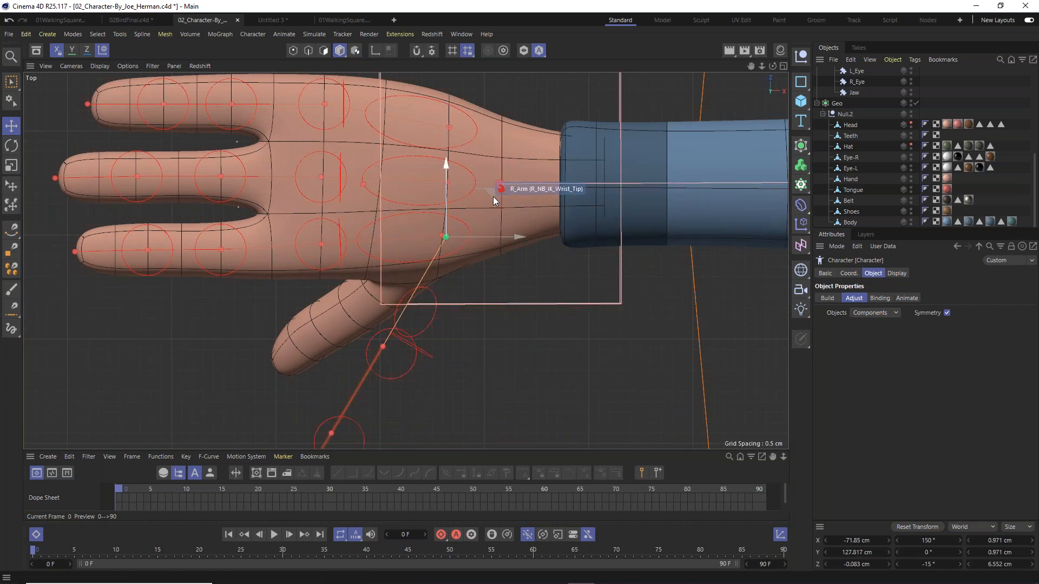
drag(492, 193, 548, 183)
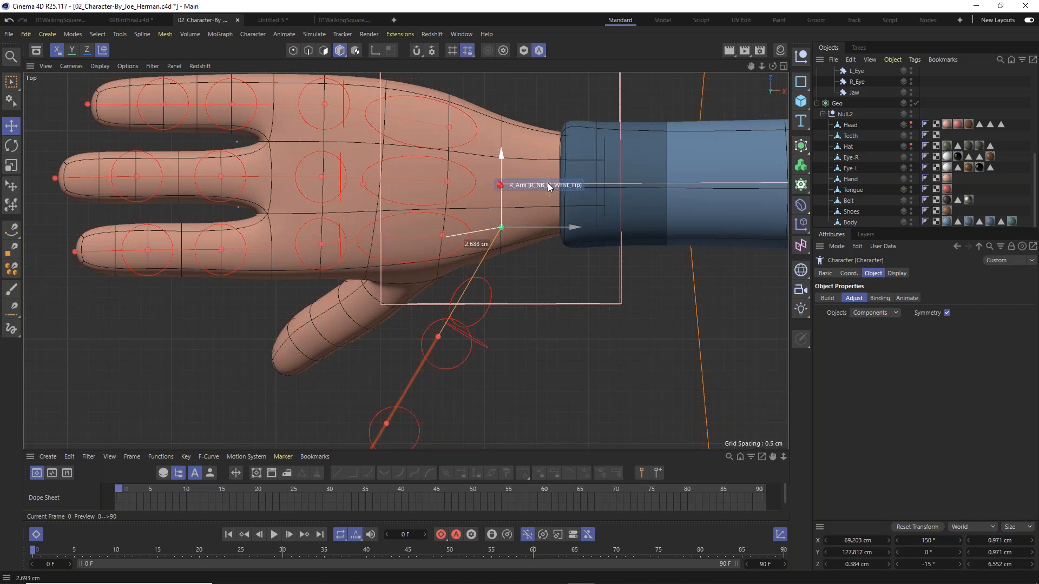
drag(548, 183, 548, 183)
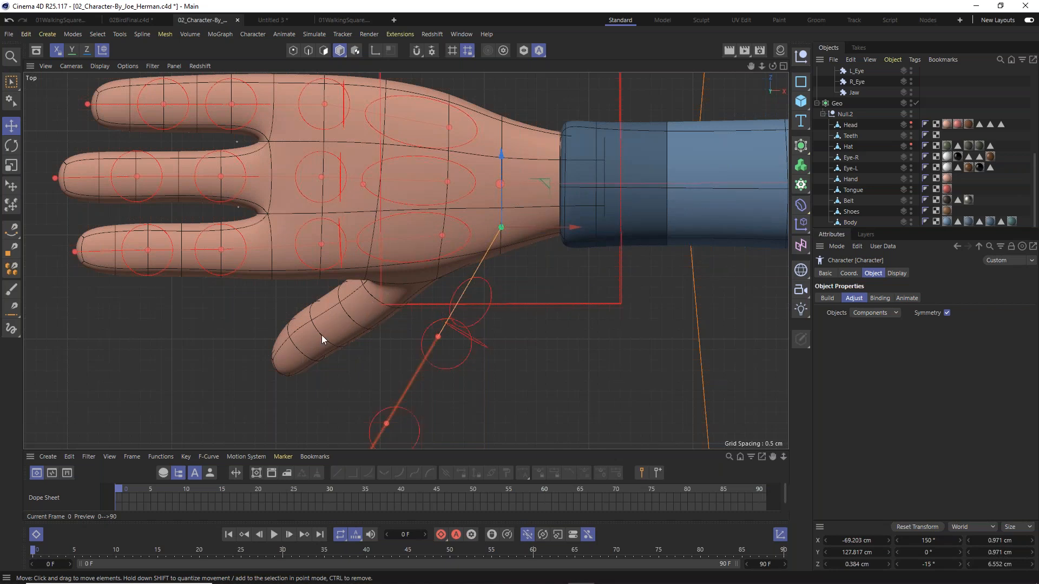
Undo and redo the thumb root's move to compare its two placements.
click(441, 339)
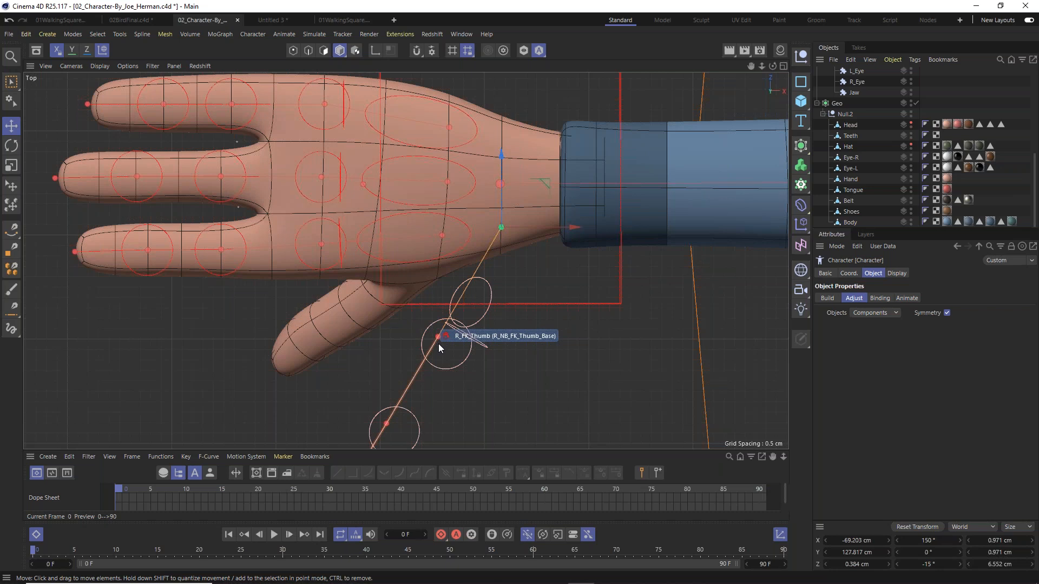
alt+drag(436, 340, 435, 314)
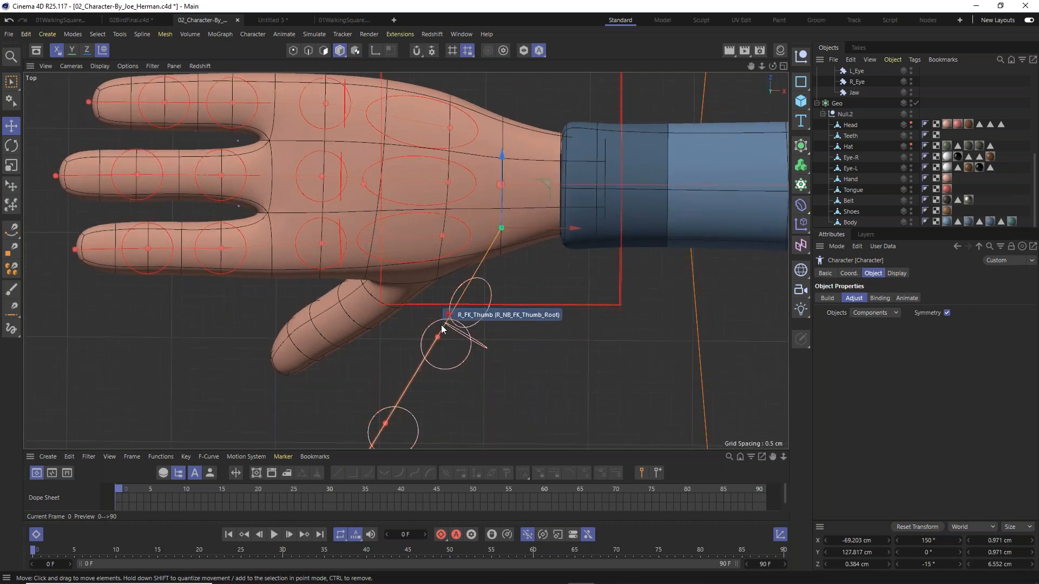
key(ctrl+z)
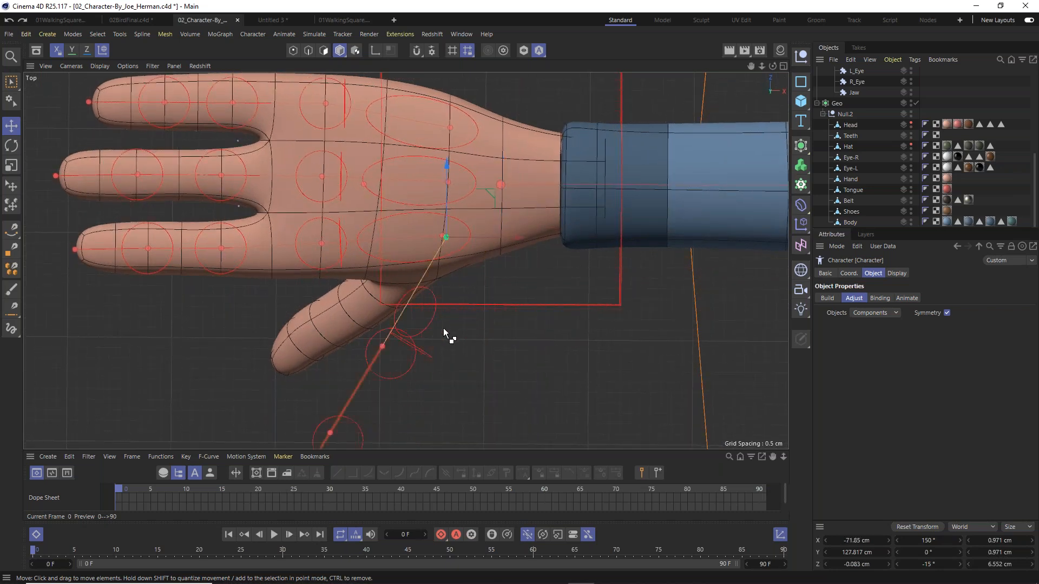
key(ctrl+y)
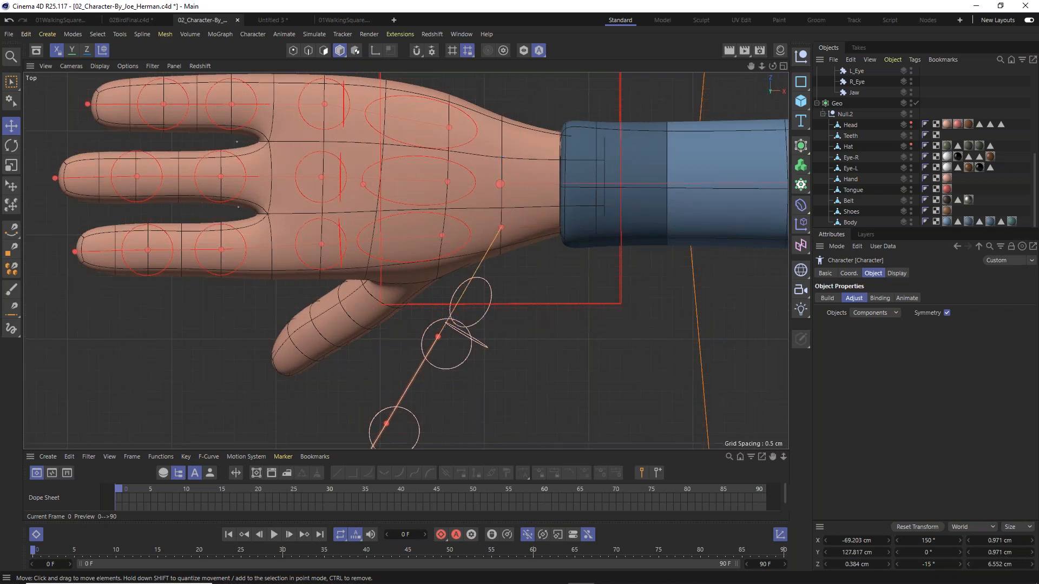
Hide the Hand mesh in the perspective view to expose the right hand's finger and thumb joints.
key(F1)
alt+drag(450, 315, 365, 244)
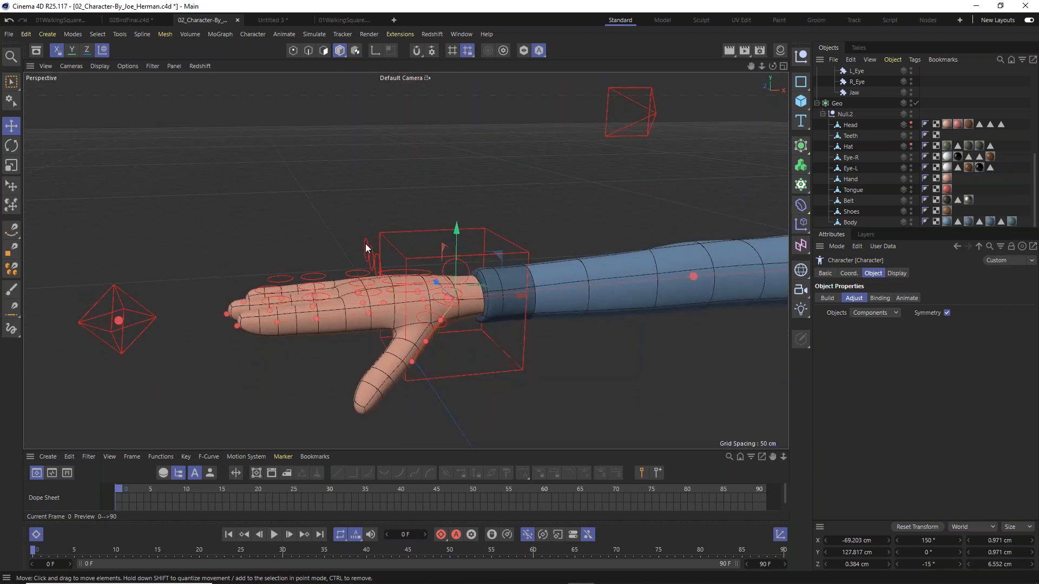
scroll(358, 265, up, 3)
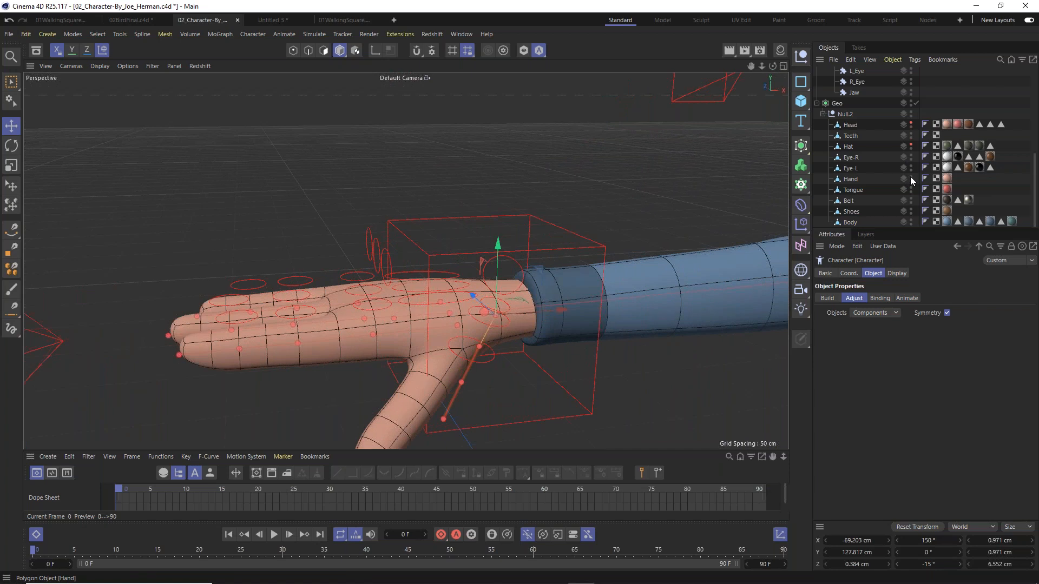
click(911, 177)
alt+drag(468, 320, 477, 351)
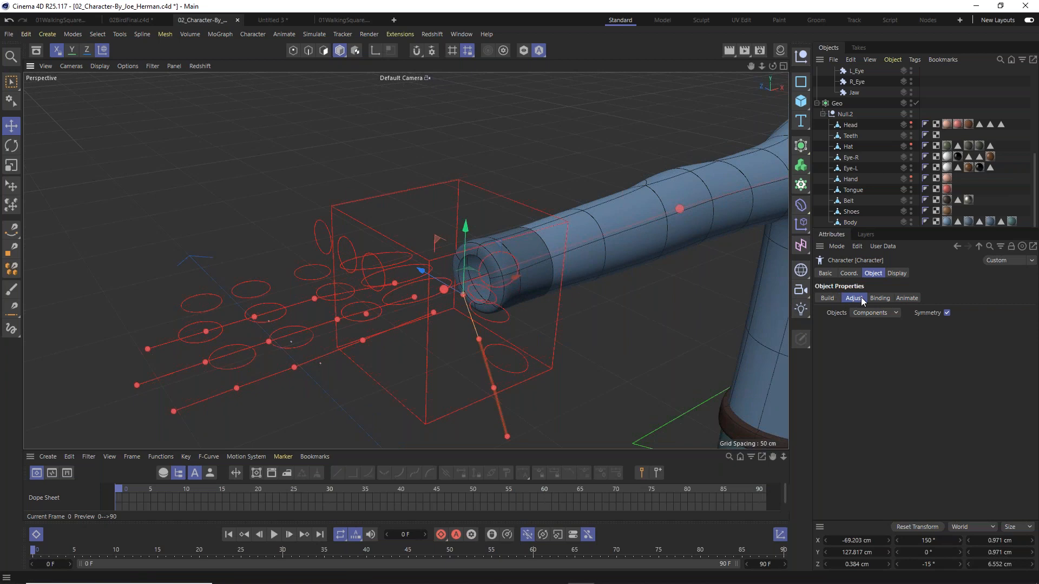
Compare the right hand's controllers in the Character's Animate mode with its joints in Binding mode, ending in Animate mode.
click(907, 298)
click(319, 223)
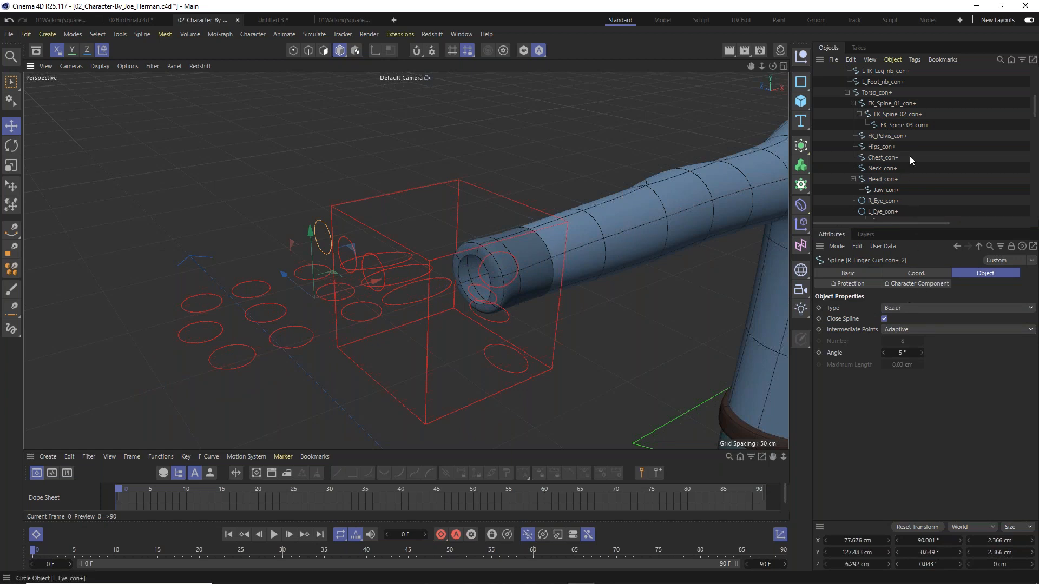
scroll(889, 119, up, 5)
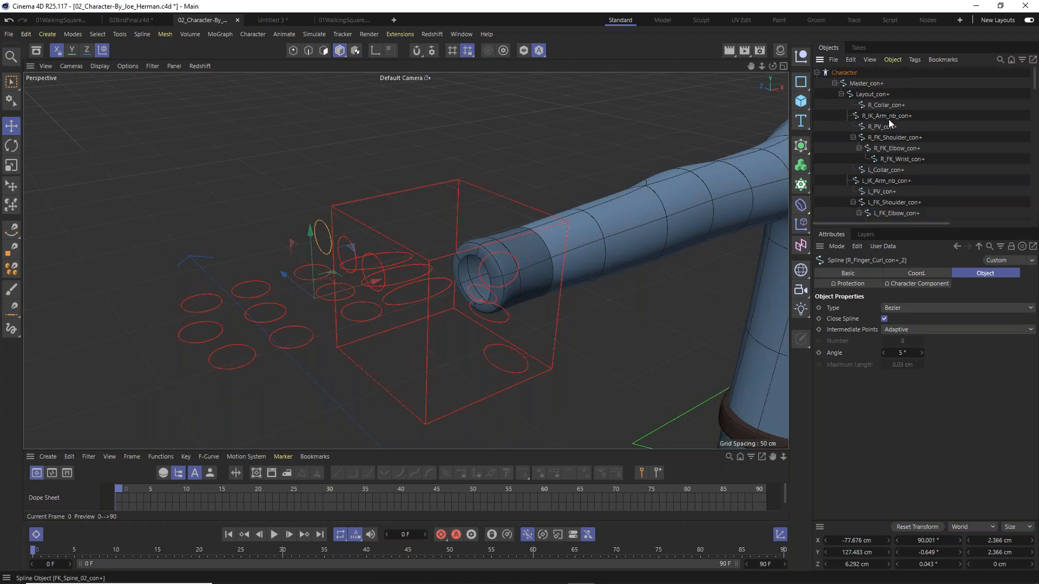
click(847, 74)
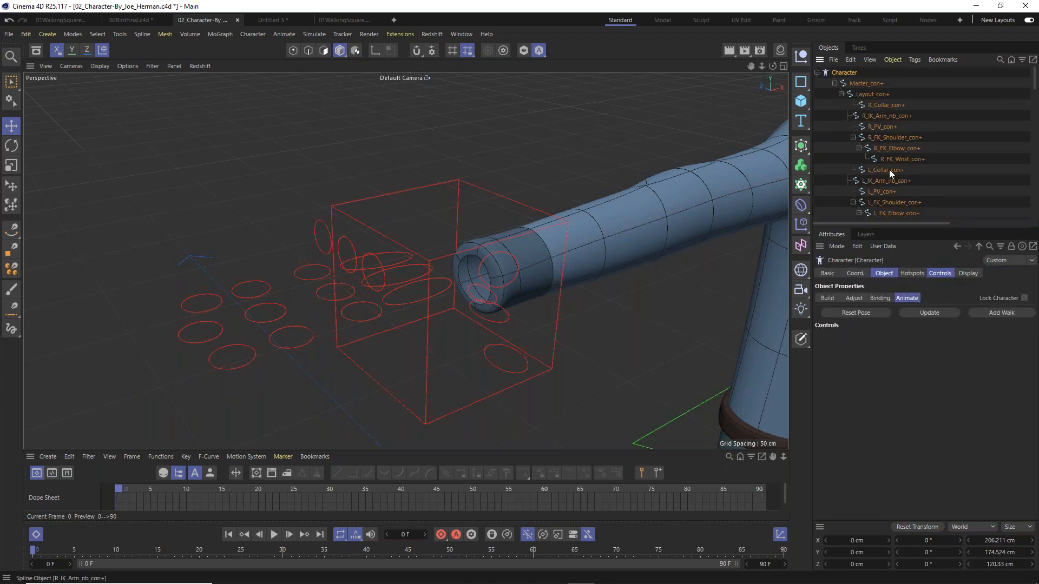
click(879, 298)
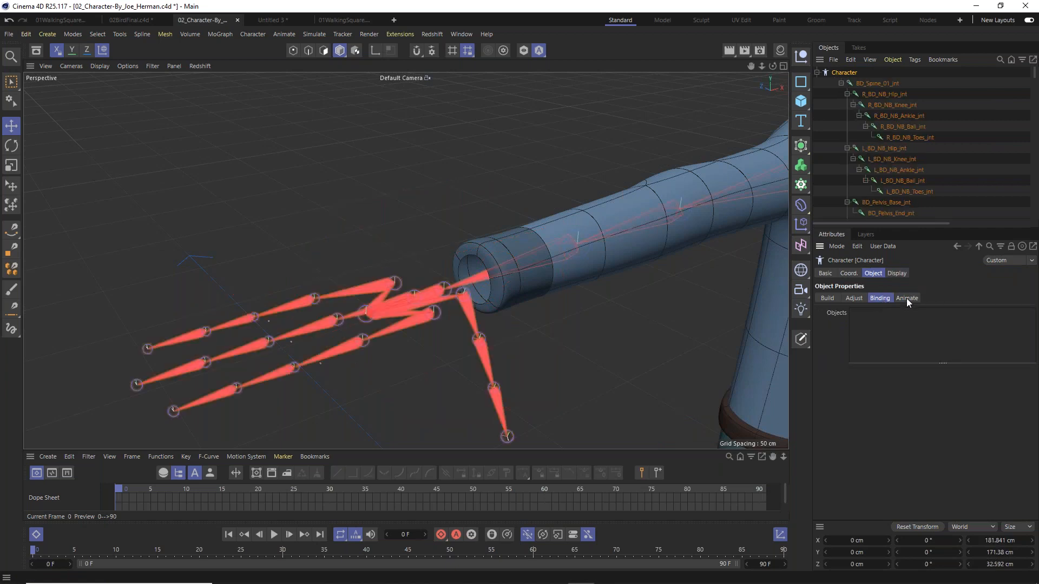
click(907, 298)
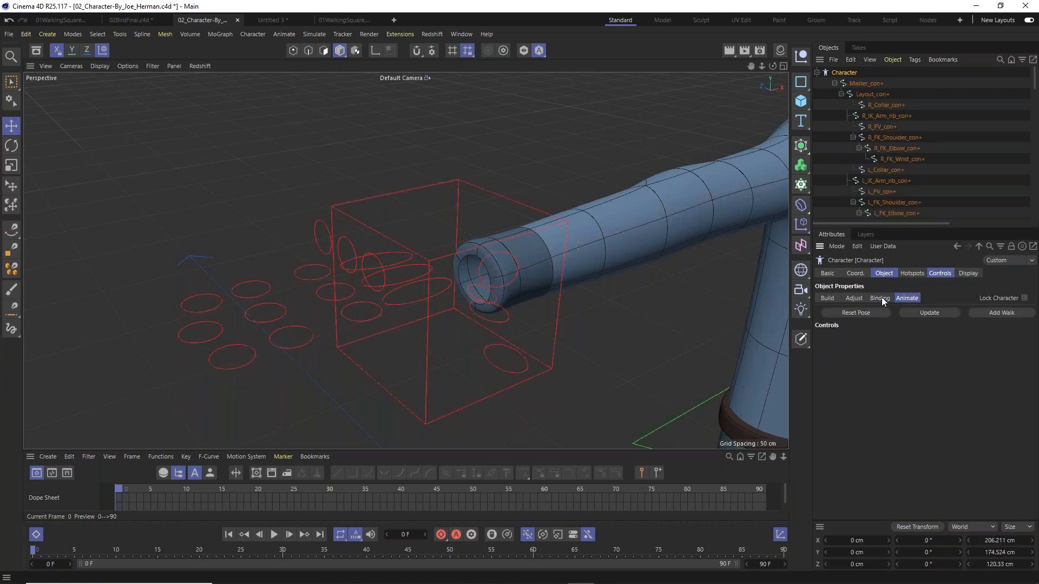
click(881, 299)
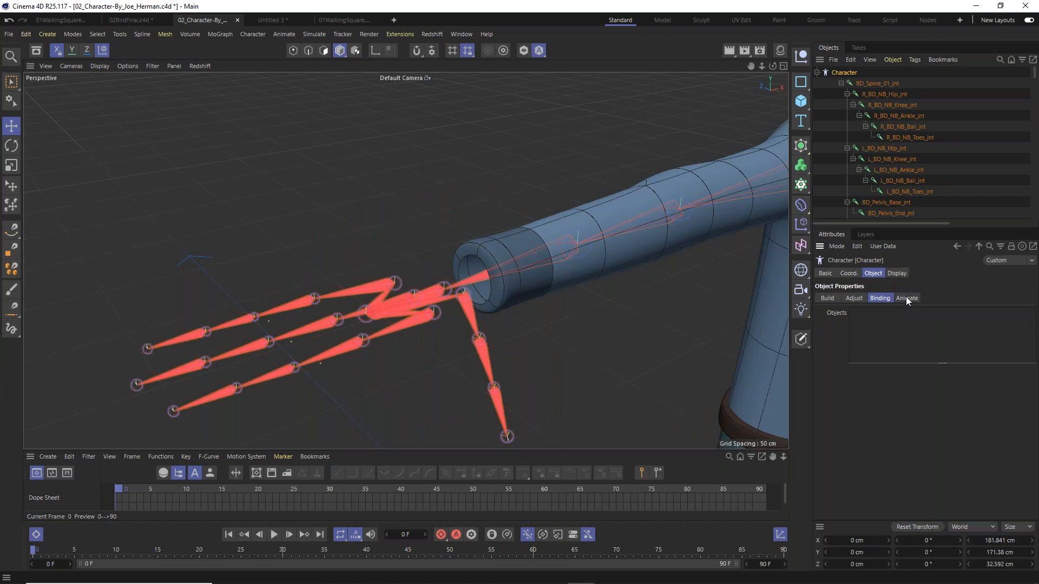
click(907, 299)
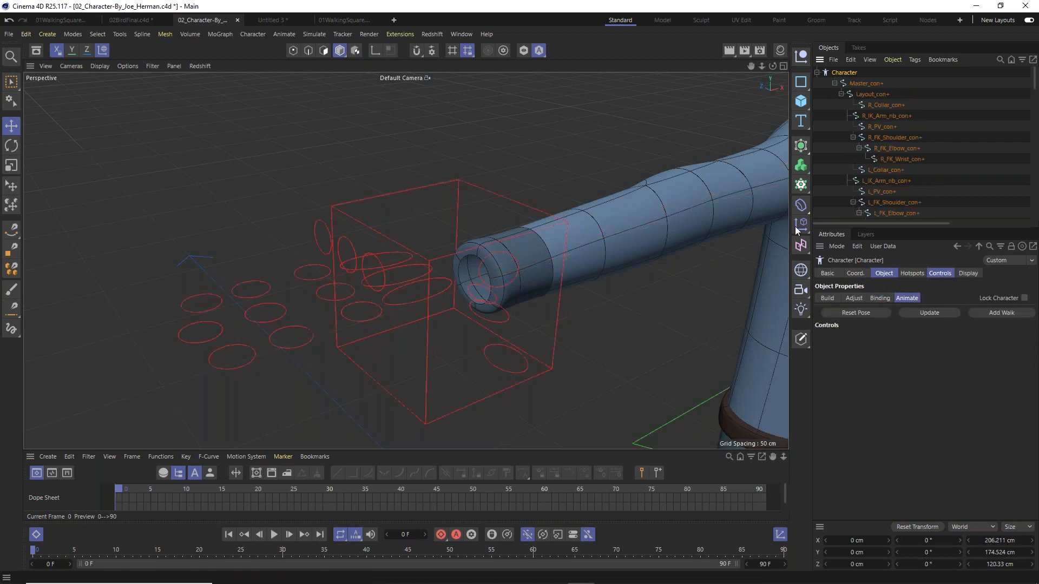
Set the Character's viewport visibility to Full so the joints show together with the controllers.
scroll(487, 260, down, 10)
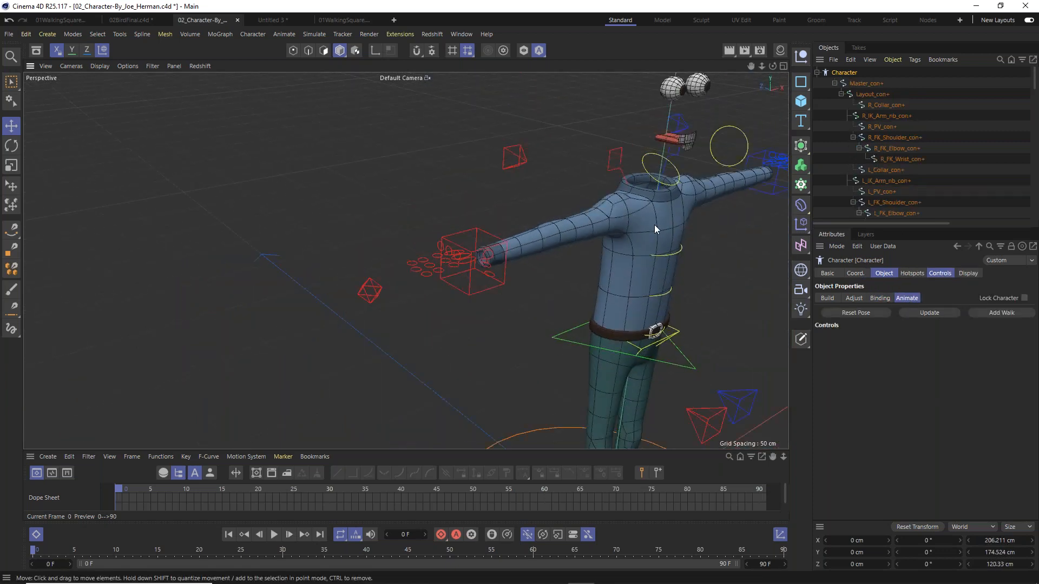
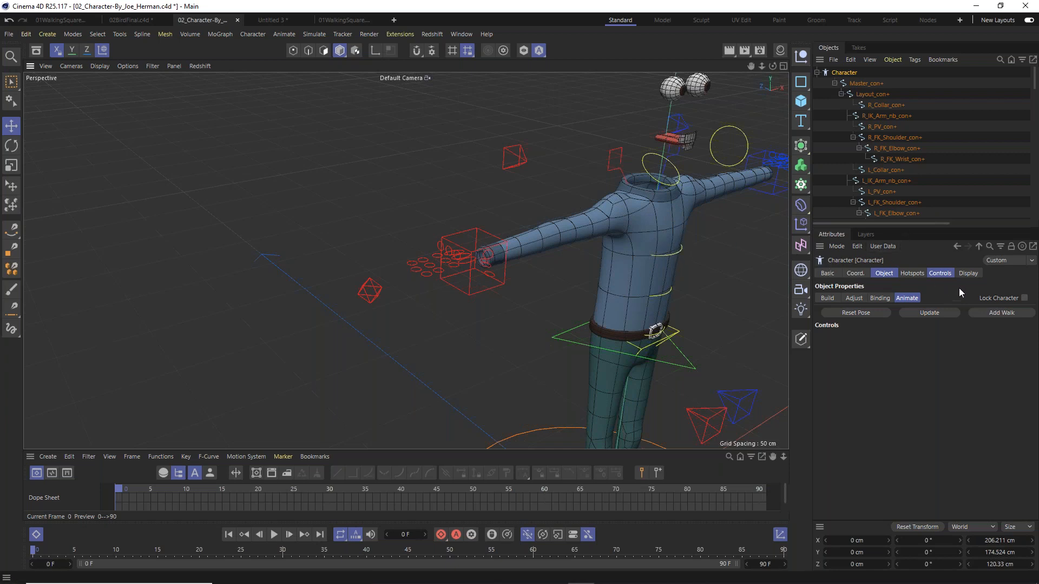
click(968, 274)
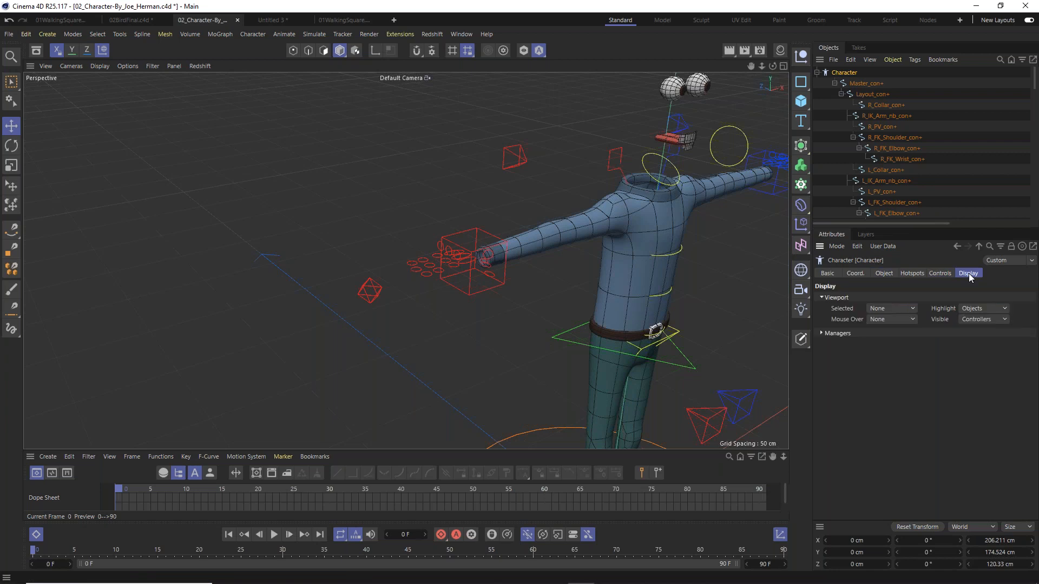
click(985, 320)
click(992, 371)
scroll(461, 238, up, 2)
scroll(460, 238, up, 4)
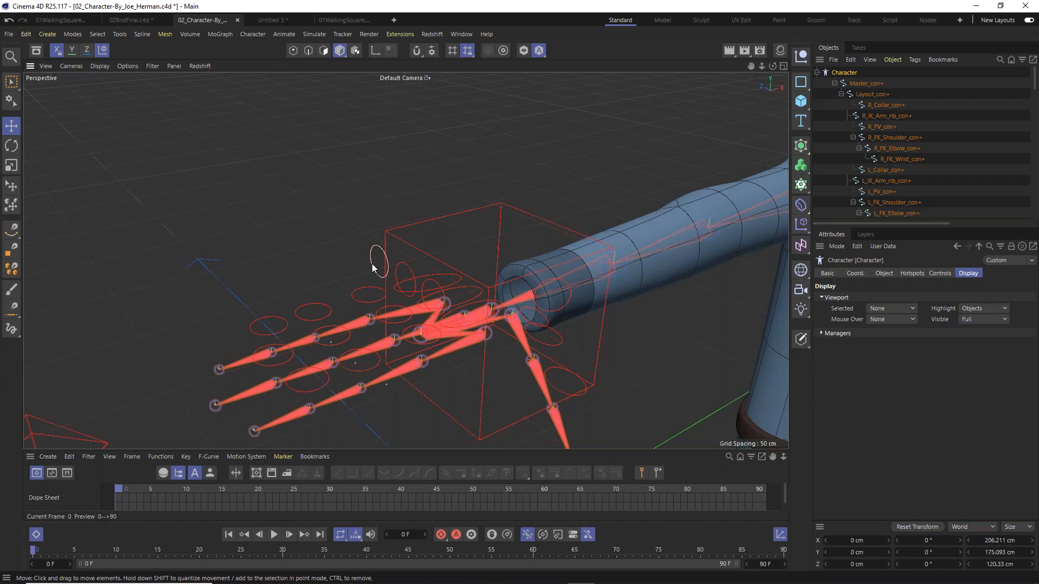
Try rotating the curl controller of the right-hand finger nearest the thumb to test how the finger bends.
click(371, 265)
alt+drag(470, 328, 457, 290)
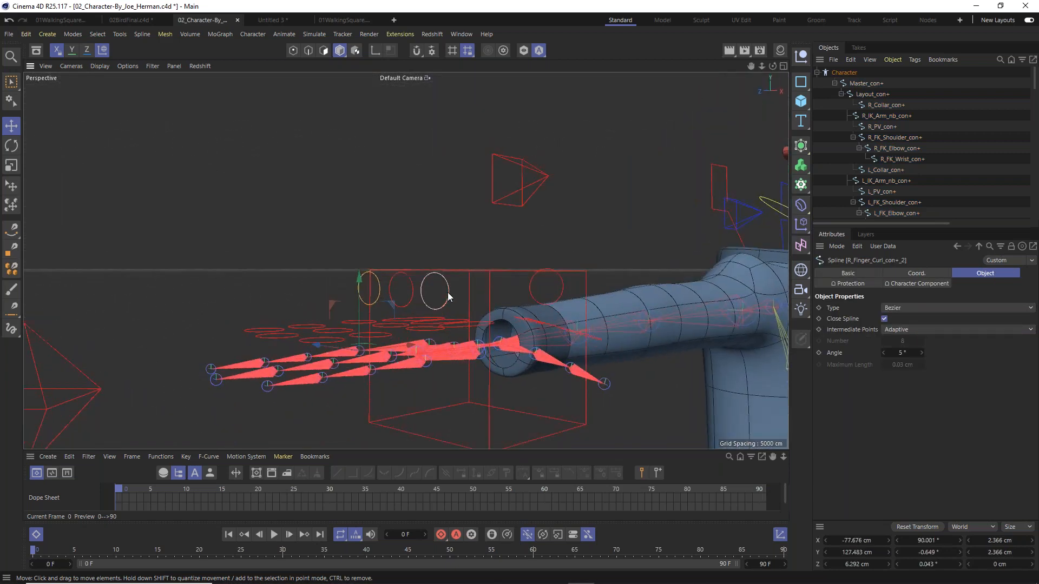
click(11, 146)
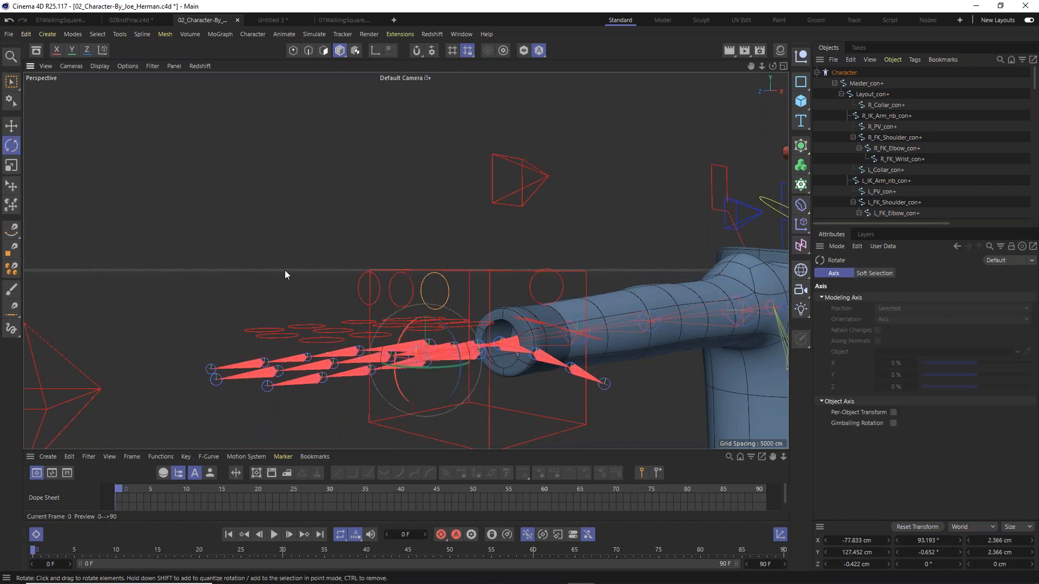
alt+drag(455, 340, 438, 389)
drag(397, 348, 357, 230)
Try rotating the same finger's second segment controller and its curl controller, and undo the test rotation.
click(258, 207)
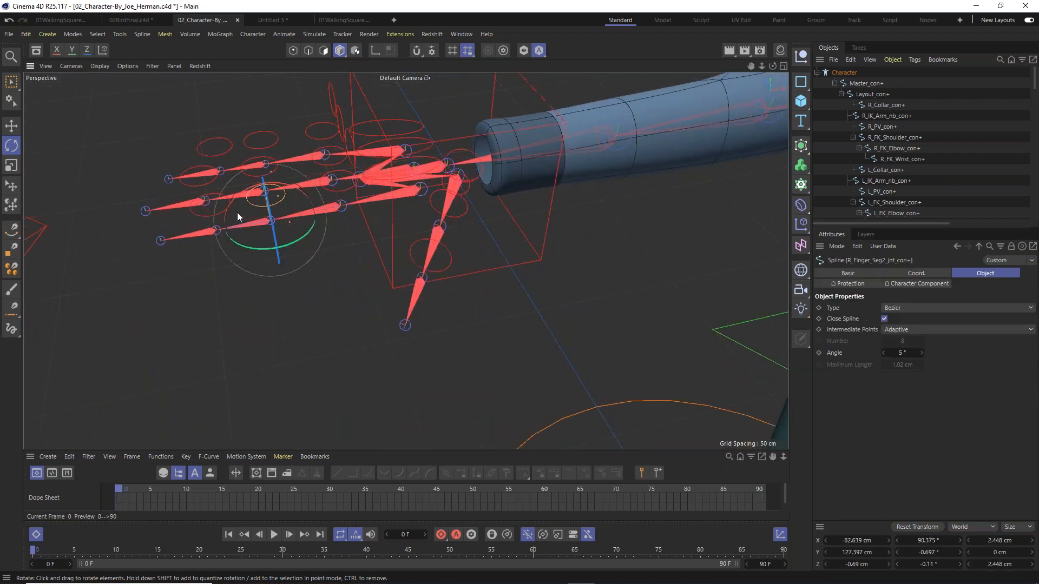
drag(233, 201, 326, 116)
click(271, 185)
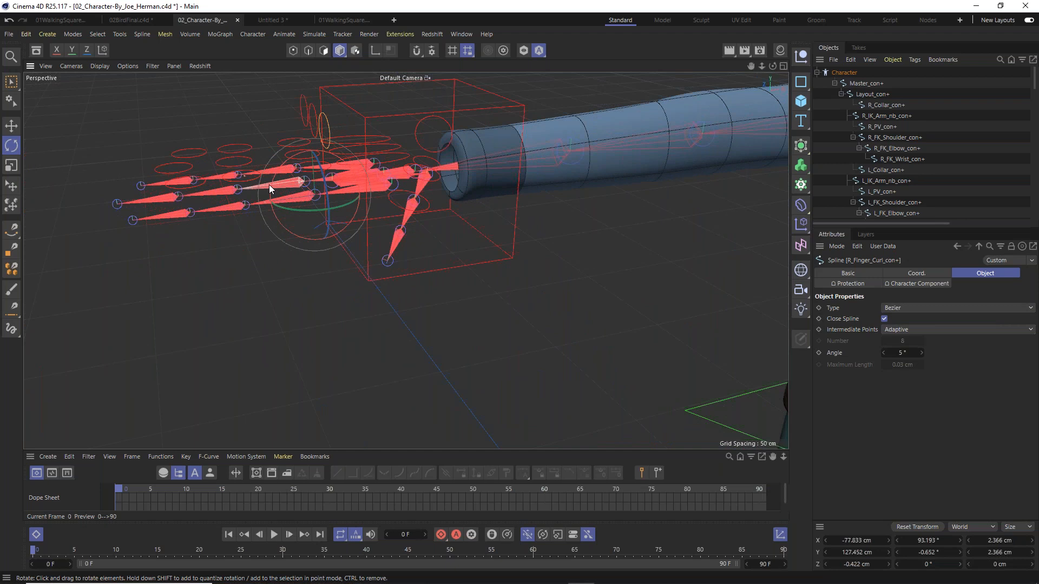
drag(272, 185, 272, 200)
key(ctrl+z)
alt+drag(375, 184, 388, 221)
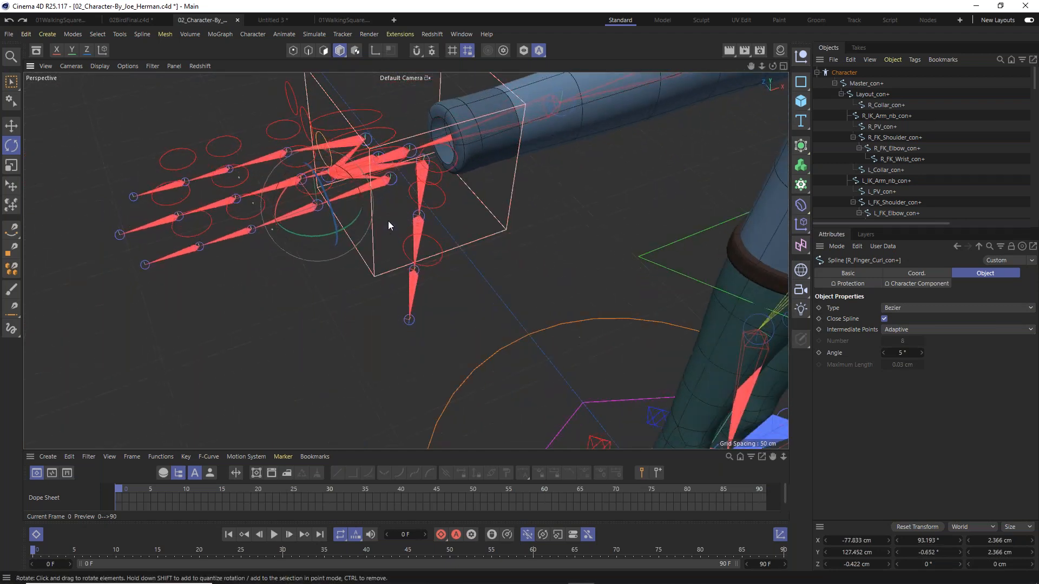
Set the Character's viewport visibility to Components and return the Character to Adjust mode.
click(831, 73)
click(958, 273)
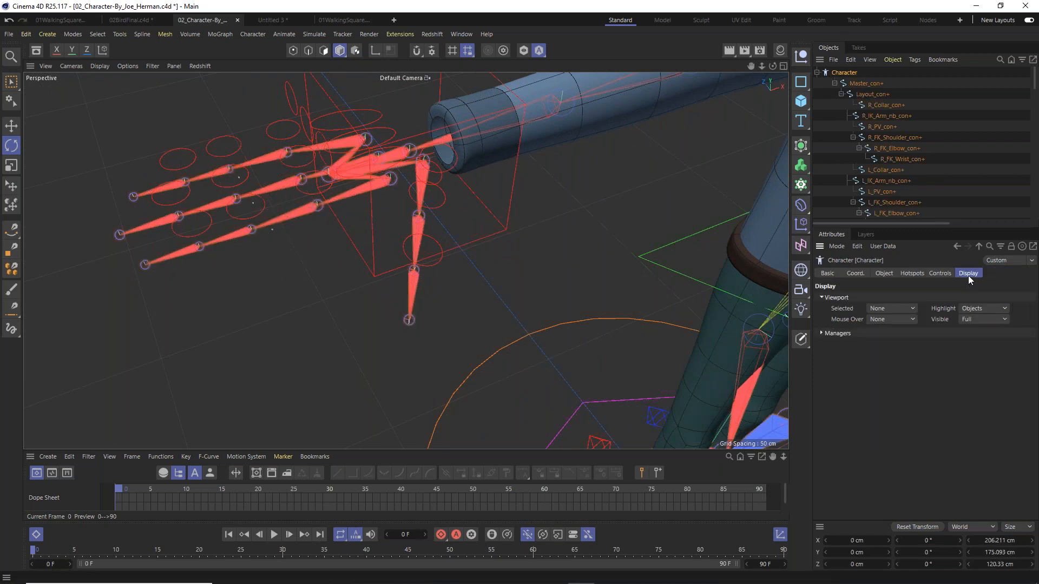
click(972, 319)
click(970, 340)
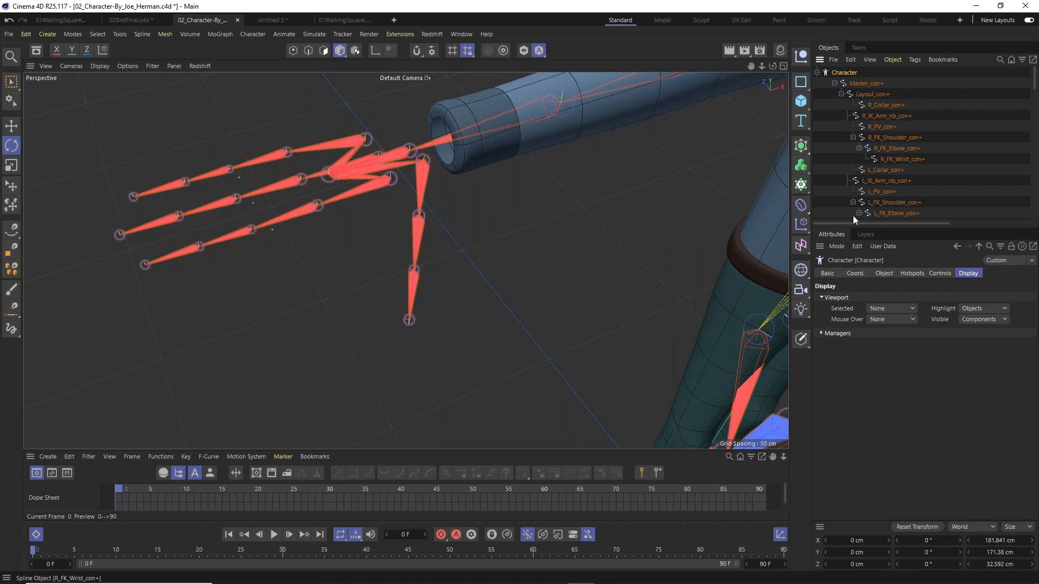
click(884, 274)
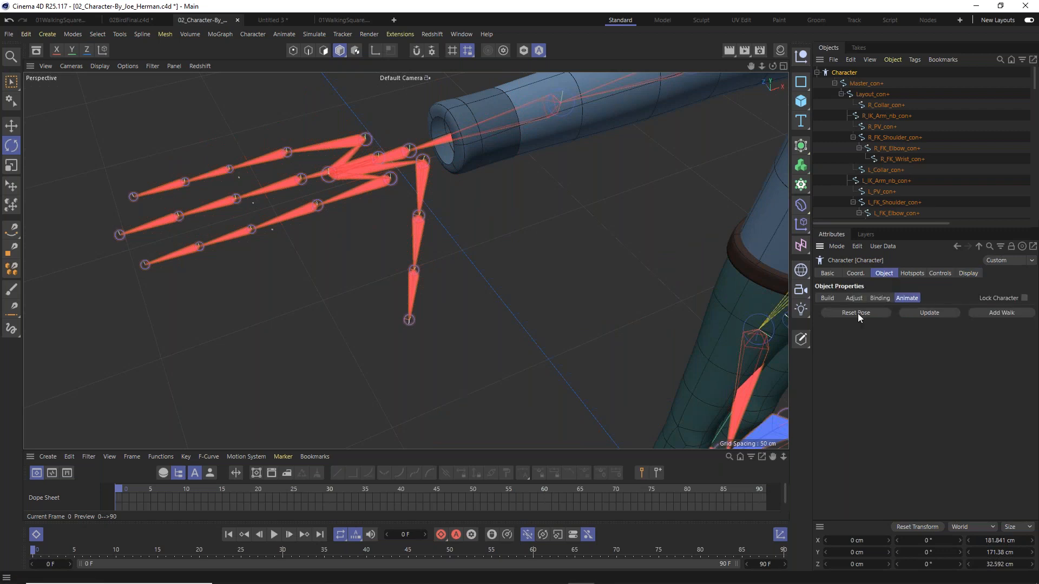
click(853, 298)
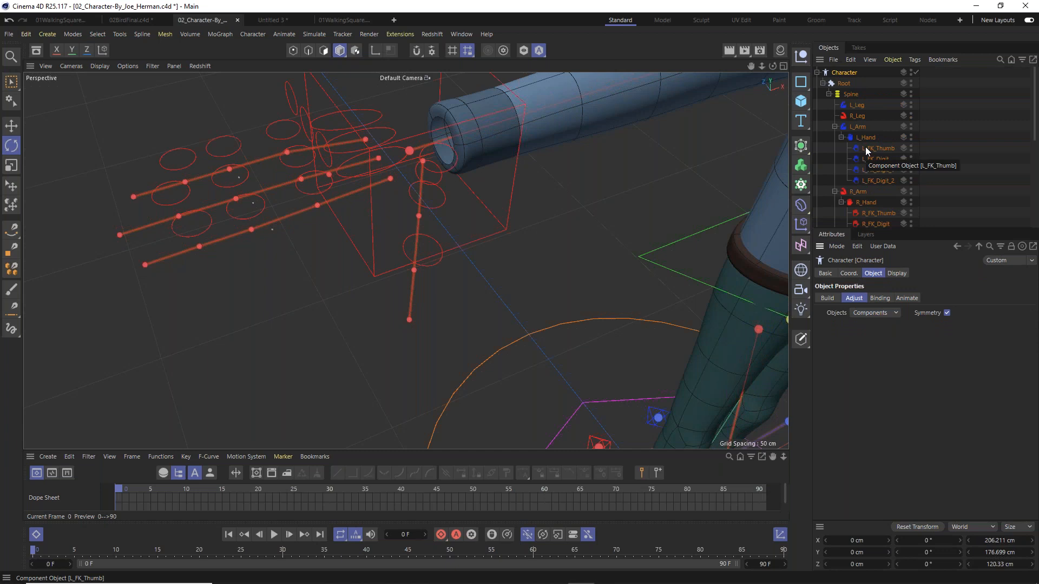
Make the Hand mesh visible in the viewport again.
key(space)
key(space)
scroll(925, 177, down, 5)
scroll(926, 177, up, 5)
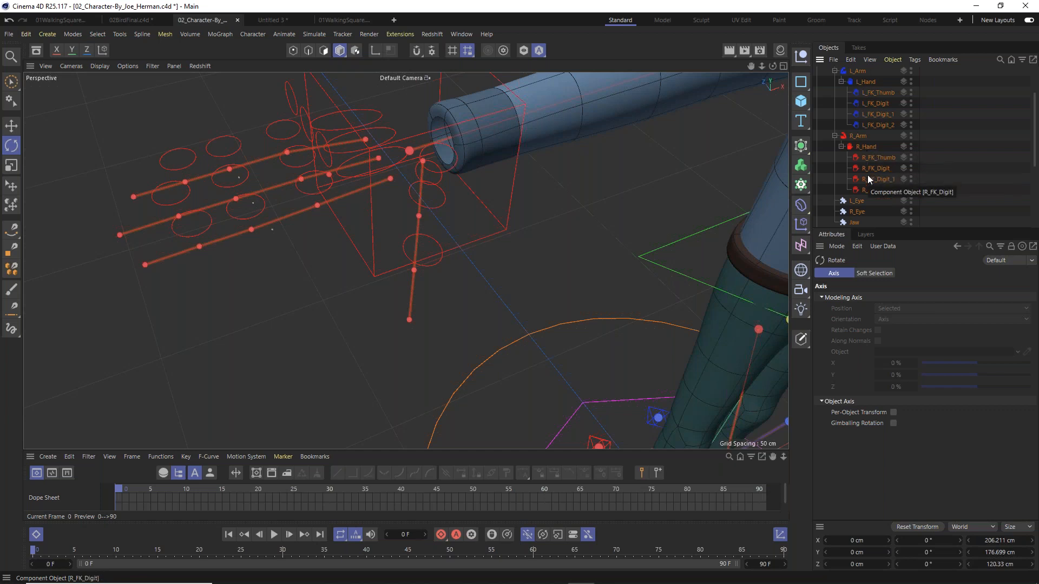
scroll(868, 174, down, 5)
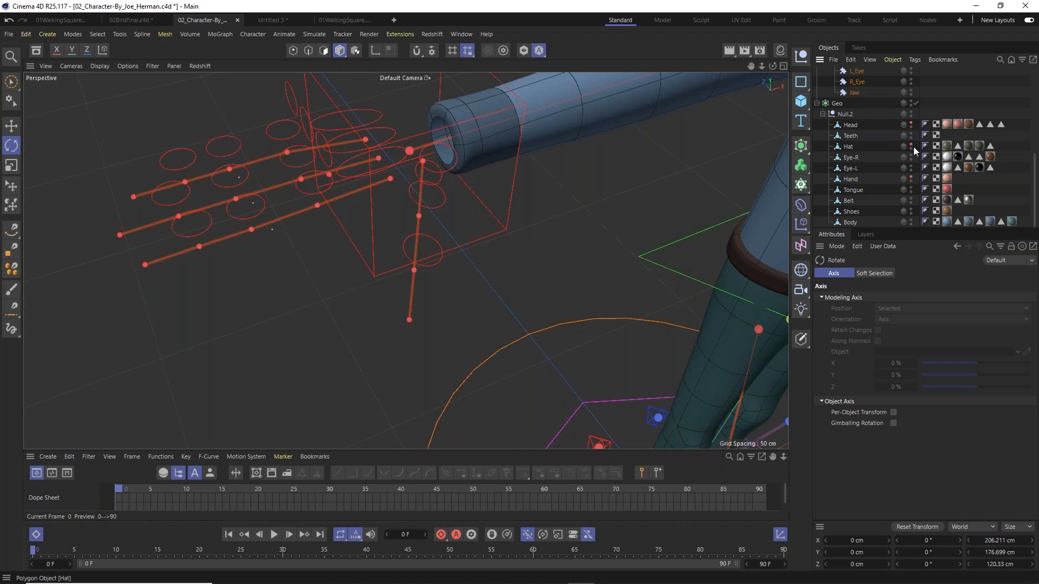
click(911, 177)
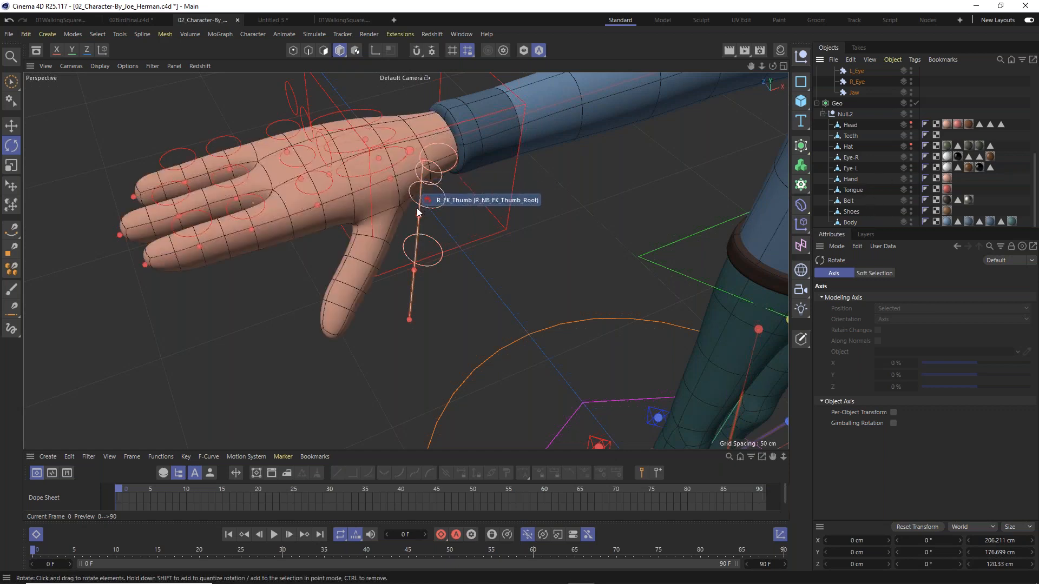
Examine the right thumb's joints and controllers against the hand mesh from the side, below and above.
alt+drag(404, 211, 405, 134)
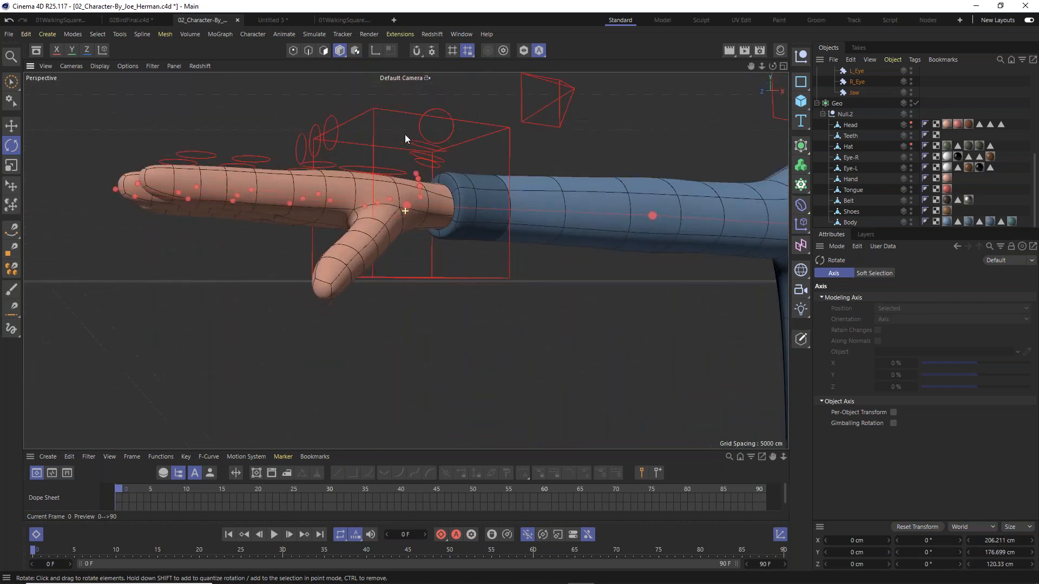
scroll(373, 207, up, 5)
alt+drag(381, 238, 452, 212)
alt+drag(300, 242, 564, 211)
scroll(533, 248, up, 4)
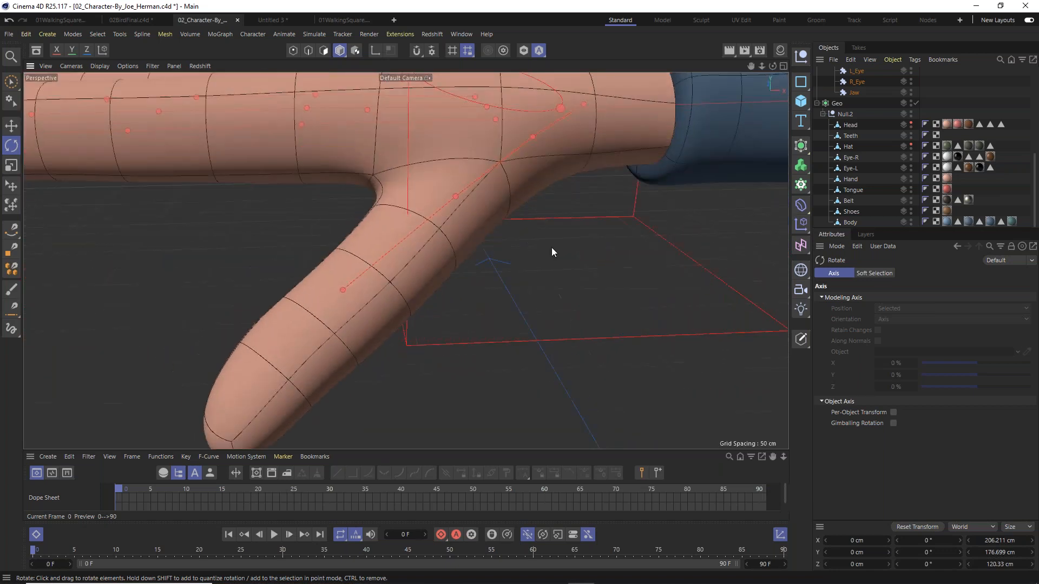
scroll(550, 248, down, 5)
alt+drag(550, 246, 539, 121)
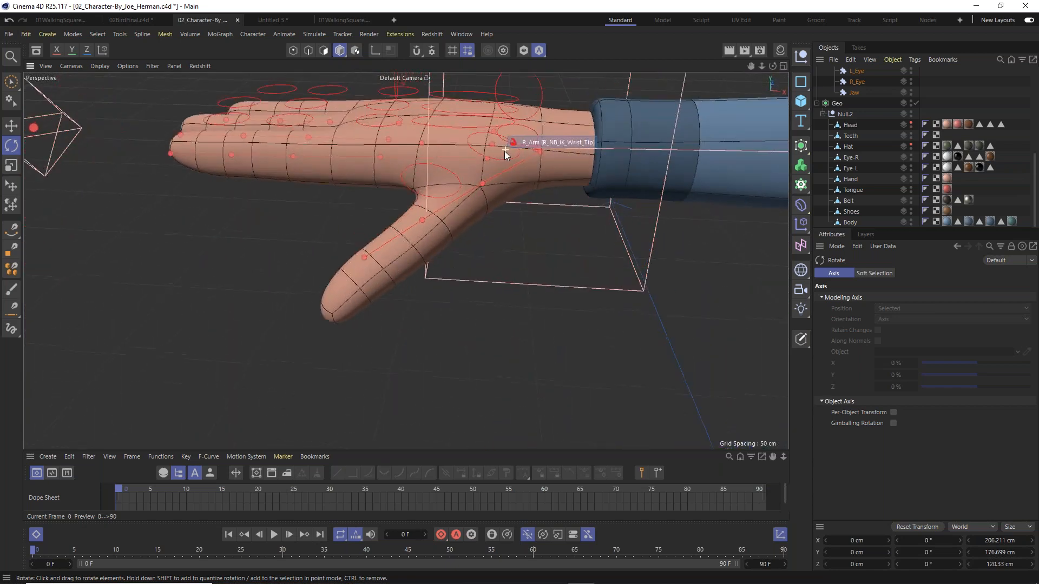
alt+right_drag(505, 151, 525, 177)
alt+right_drag(499, 210, 524, 237)
alt+drag(524, 237, 554, 174)
alt+drag(513, 222, 581, 153)
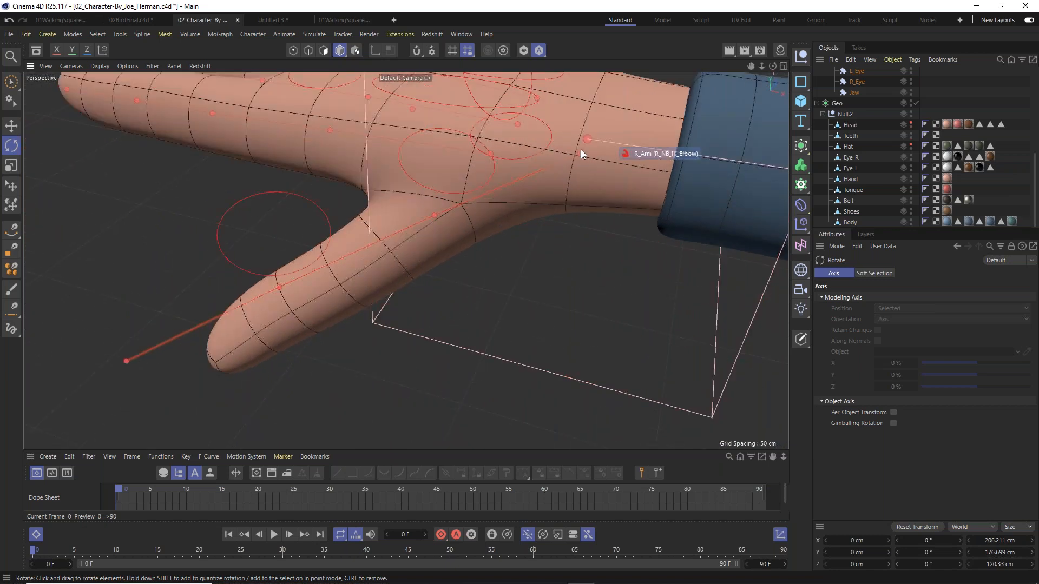
Select the right thumb's root joint and rotate it about its own axis to a bank of about -91.7°.
click(583, 153)
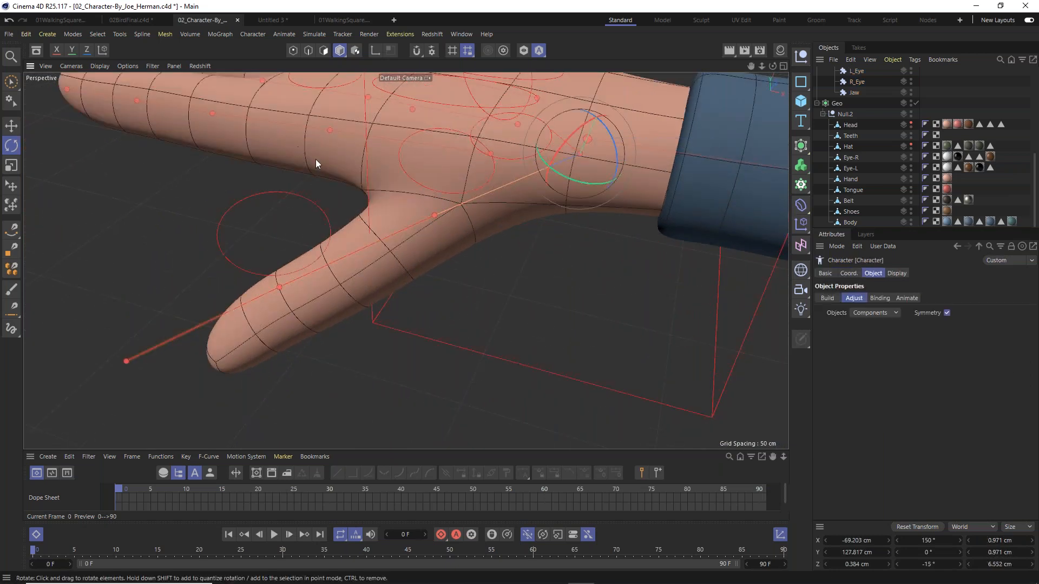
scroll(319, 160, down, 3)
alt+drag(322, 161, 441, 222)
alt+drag(544, 247, 538, 214)
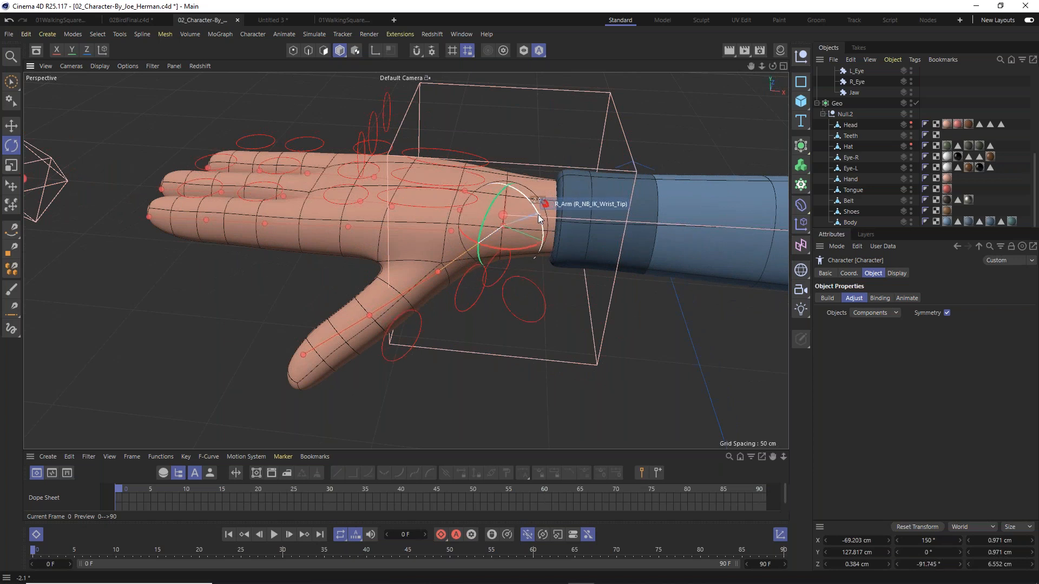
alt+drag(487, 254, 465, 159)
Lower the right thumb's root joint in the front view to a Y position of about 127.1 cm.
click(11, 125)
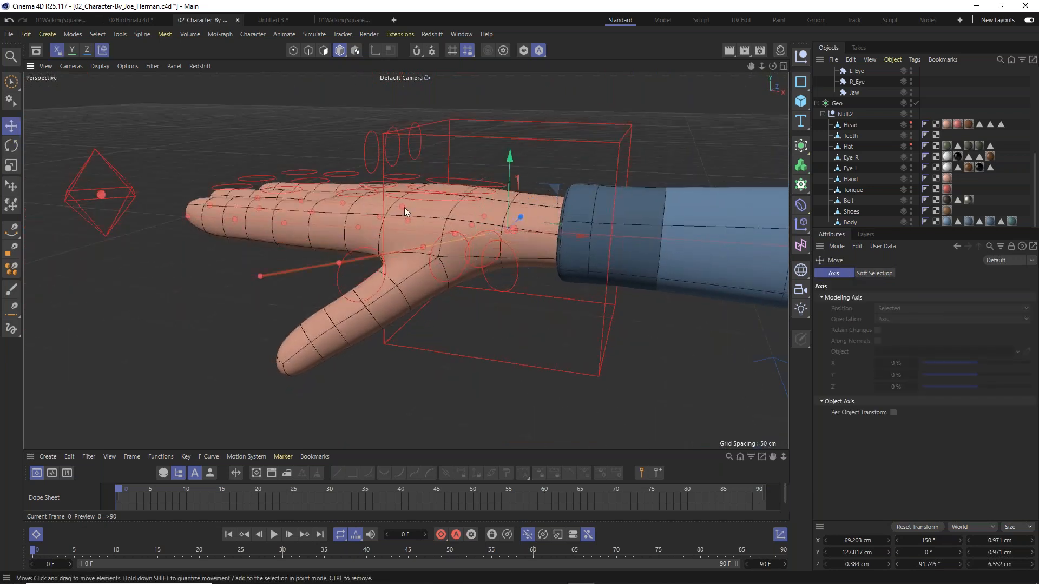
alt+drag(447, 203, 472, 200)
key(F2)
key(F3)
key(F4)
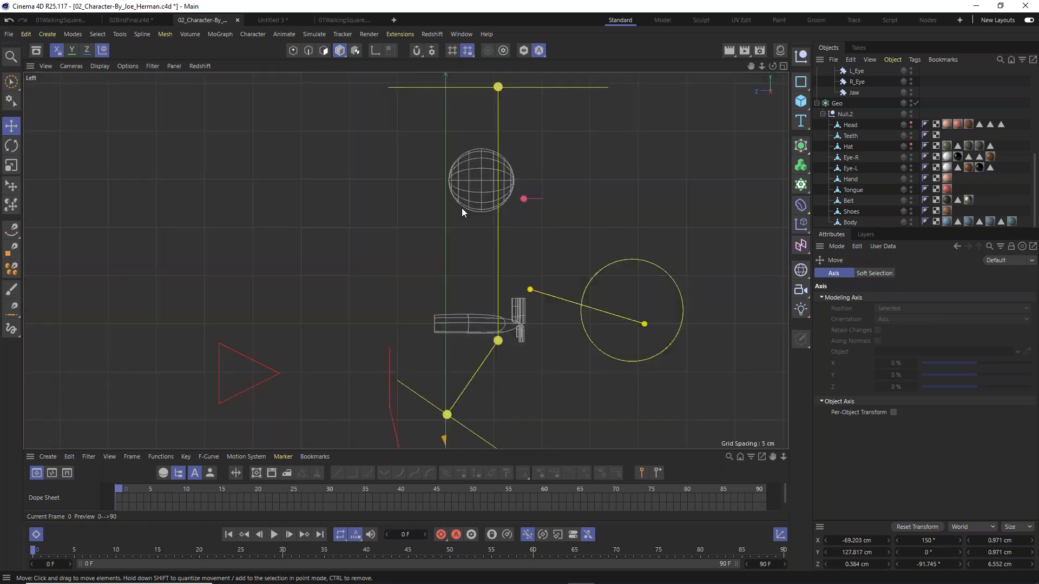
key(F4)
drag(512, 251, 522, 264)
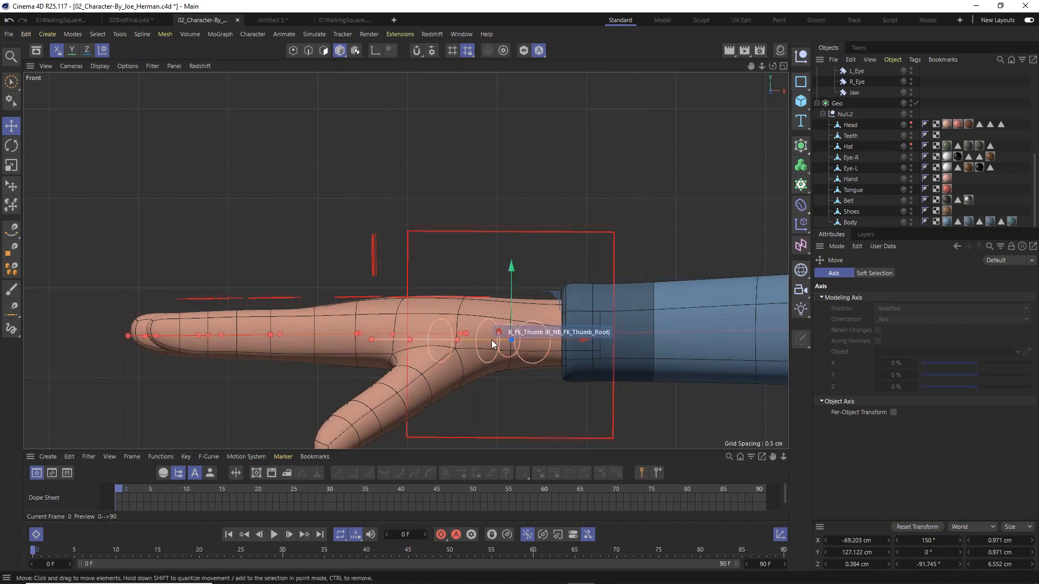
alt+drag(489, 357, 485, 387)
key(ctrl+shift+z)
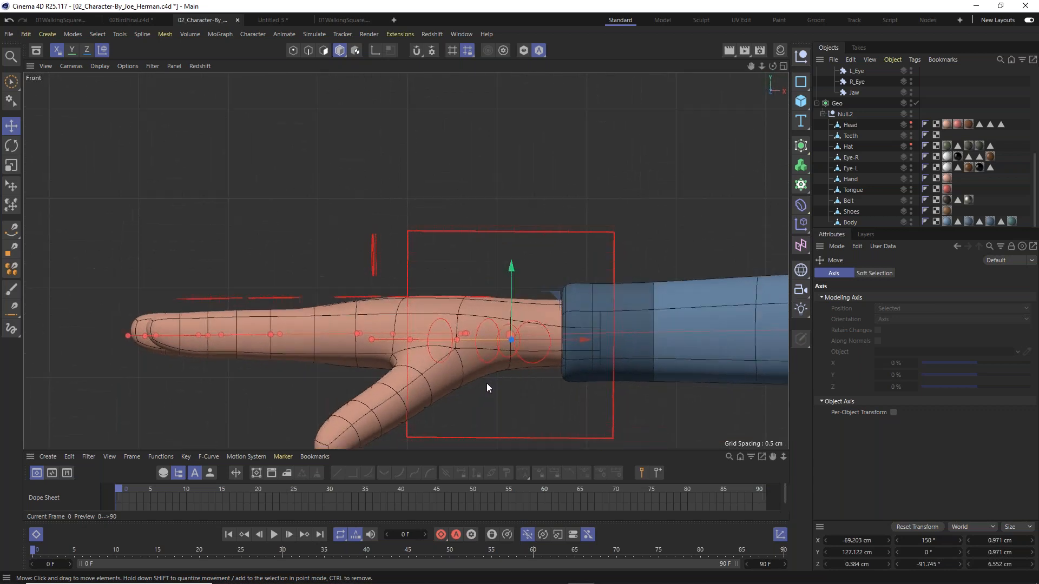
Select the right thumb's base joint in the top view and set that view's display to Lines.
key(F1)
key(F2)
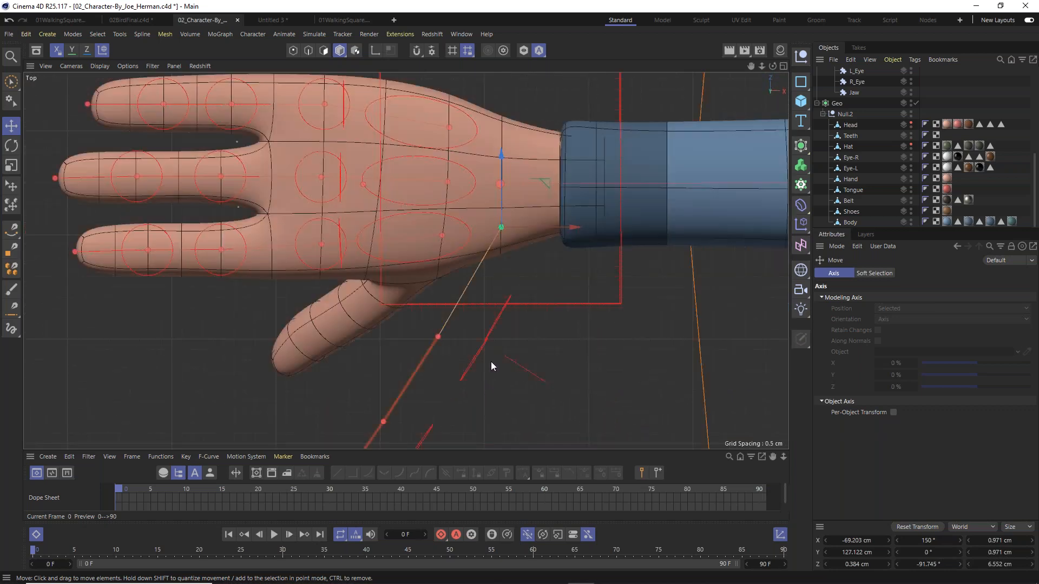
click(439, 336)
click(439, 337)
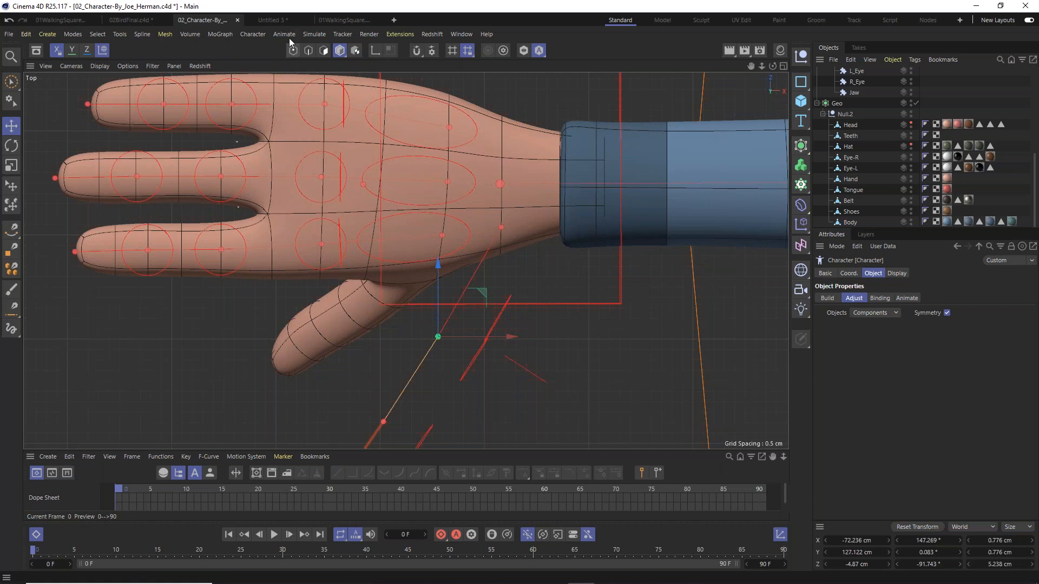
click(99, 66)
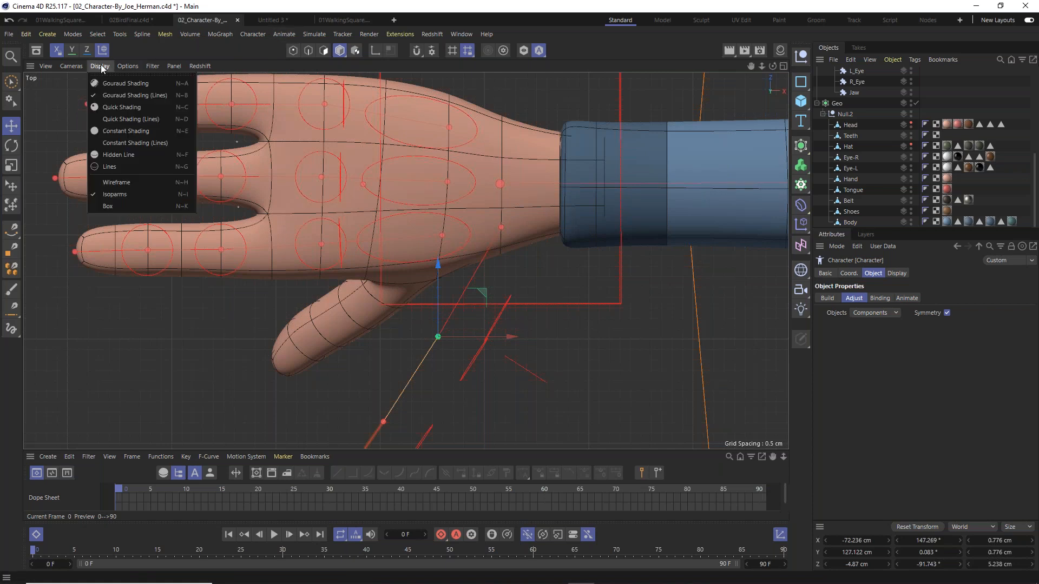
click(125, 171)
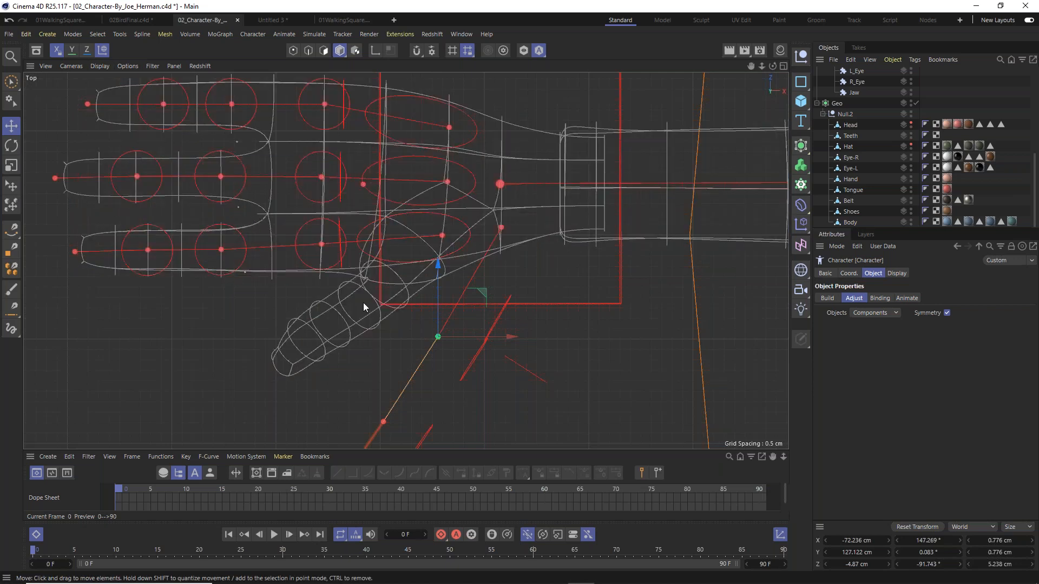
scroll(362, 303, up, 5)
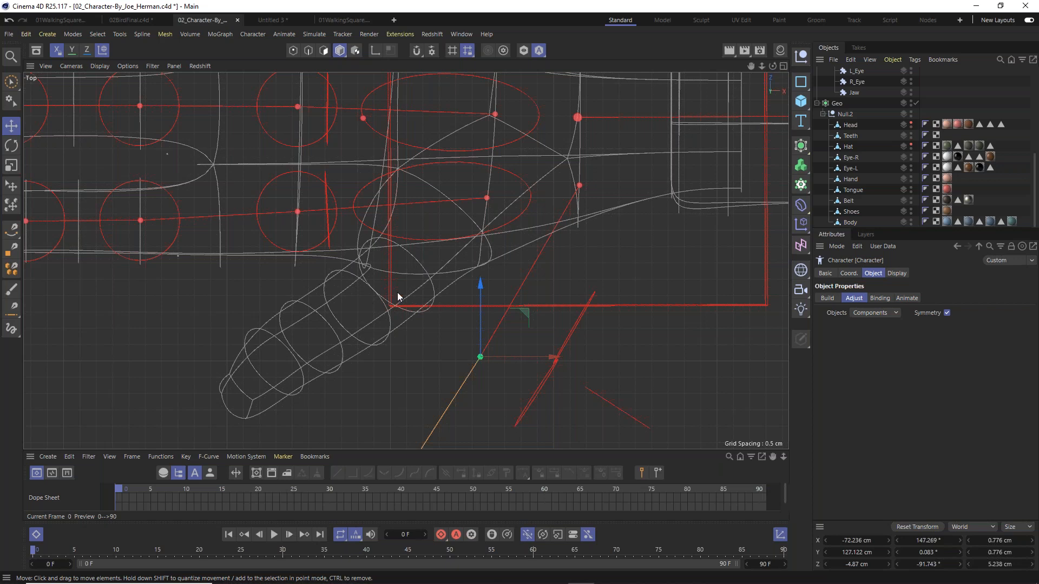
Set the perspective view's display to Lines as well.
key(F1)
click(100, 66)
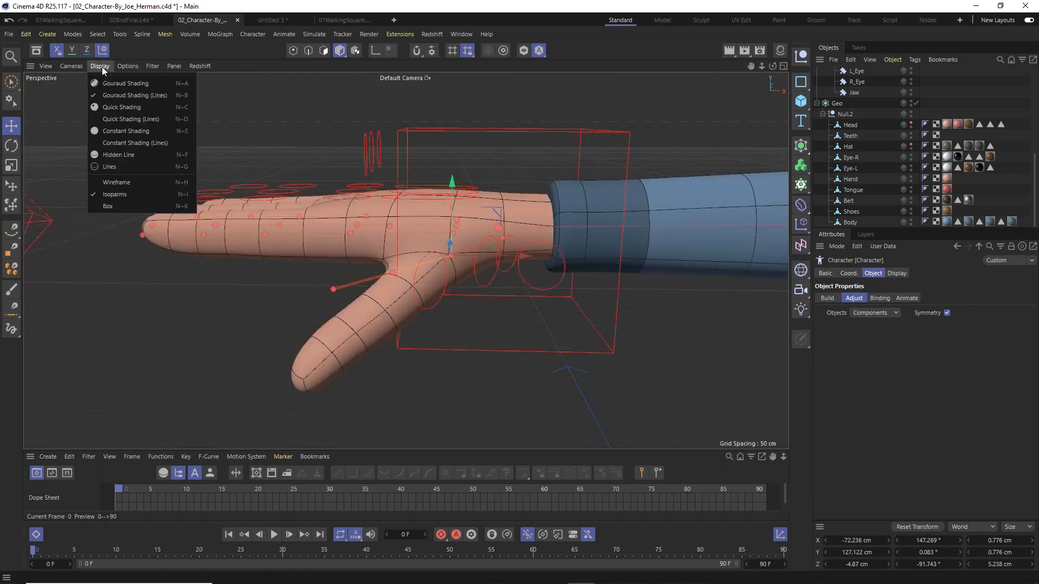
click(119, 166)
Try to move the right thumb's base joint freely onto the thumb's base loop in the perspective view.
alt+drag(465, 274, 430, 316)
scroll(380, 303, up, 4)
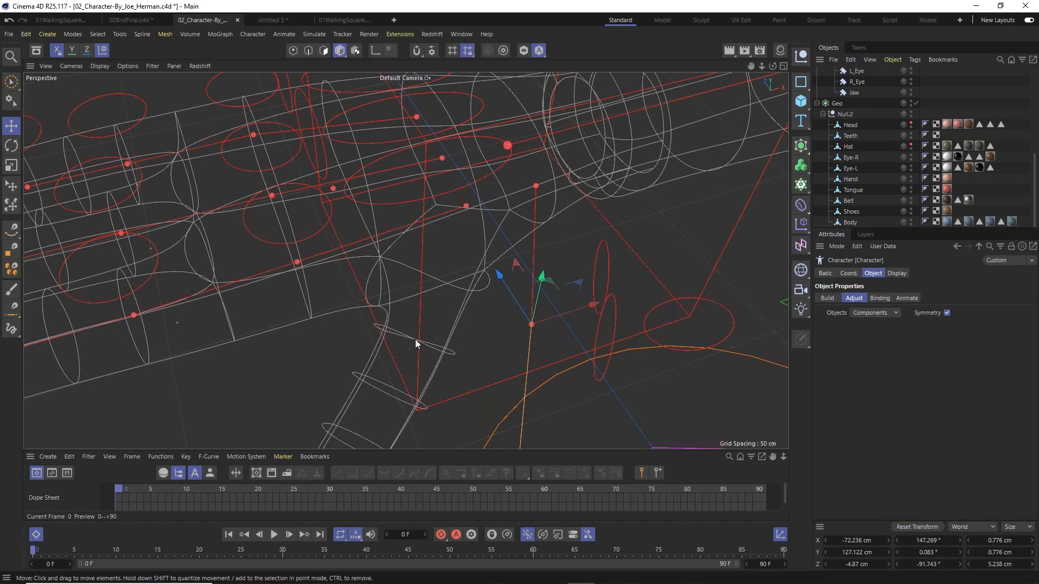
alt+drag(427, 355, 459, 400)
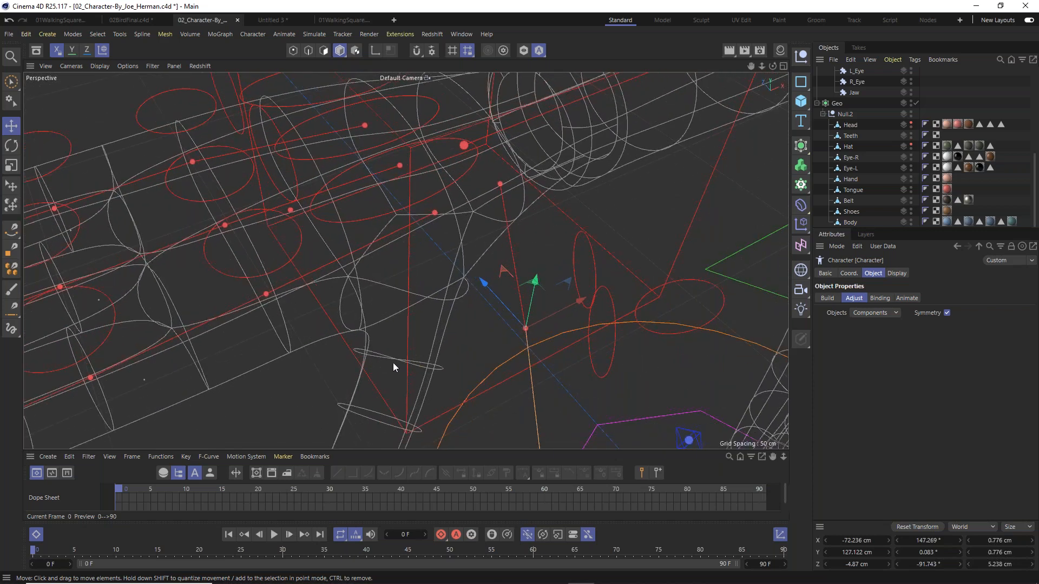
alt+drag(399, 368, 414, 355)
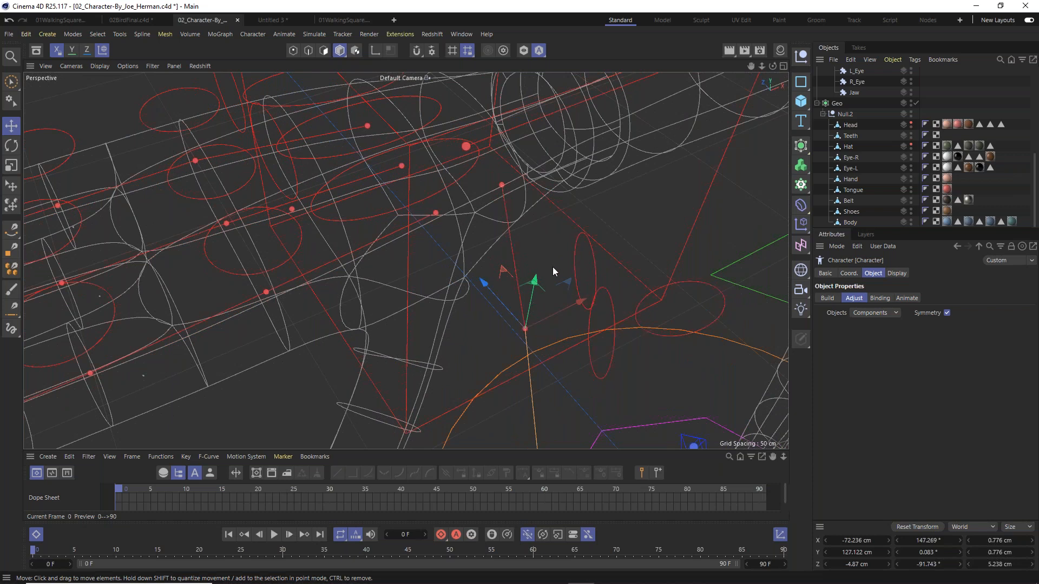
drag(543, 339, 410, 369)
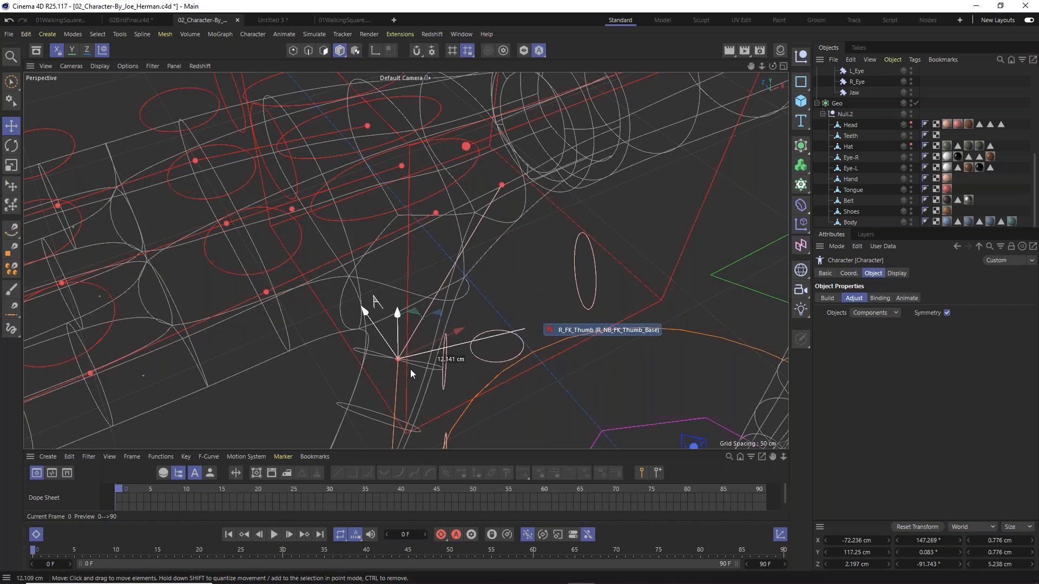
Try to correct the thumb base joint's placement inside the mesh from other perspective angles.
alt+drag(472, 371, 404, 333)
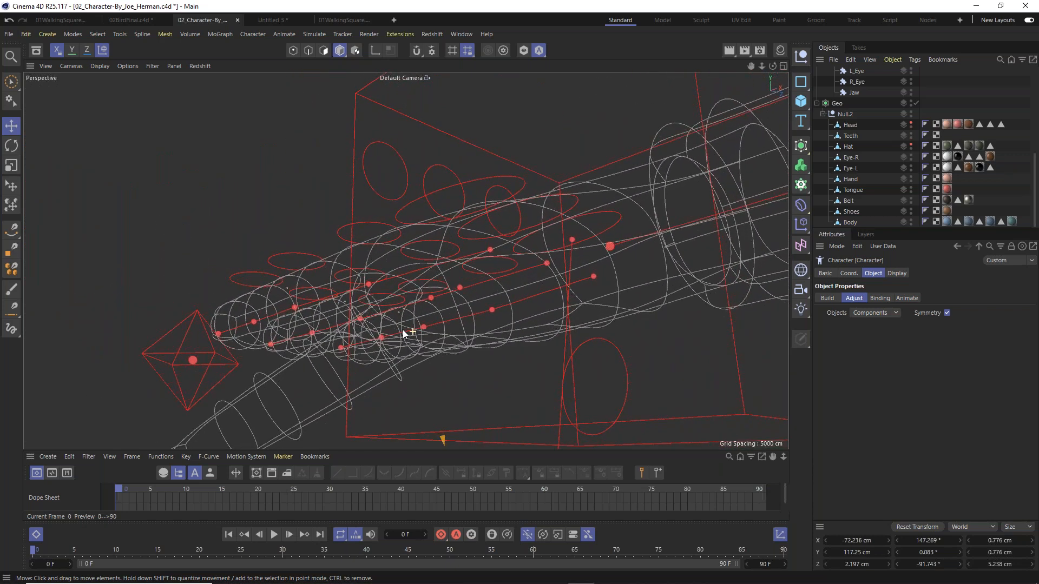
alt+drag(488, 410, 469, 349)
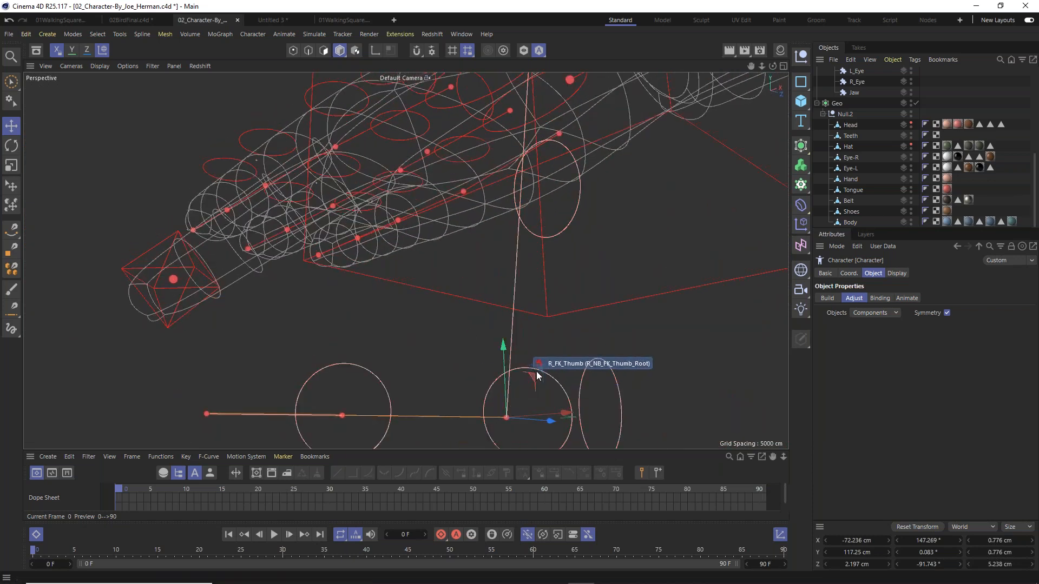
drag(456, 372, 360, 255)
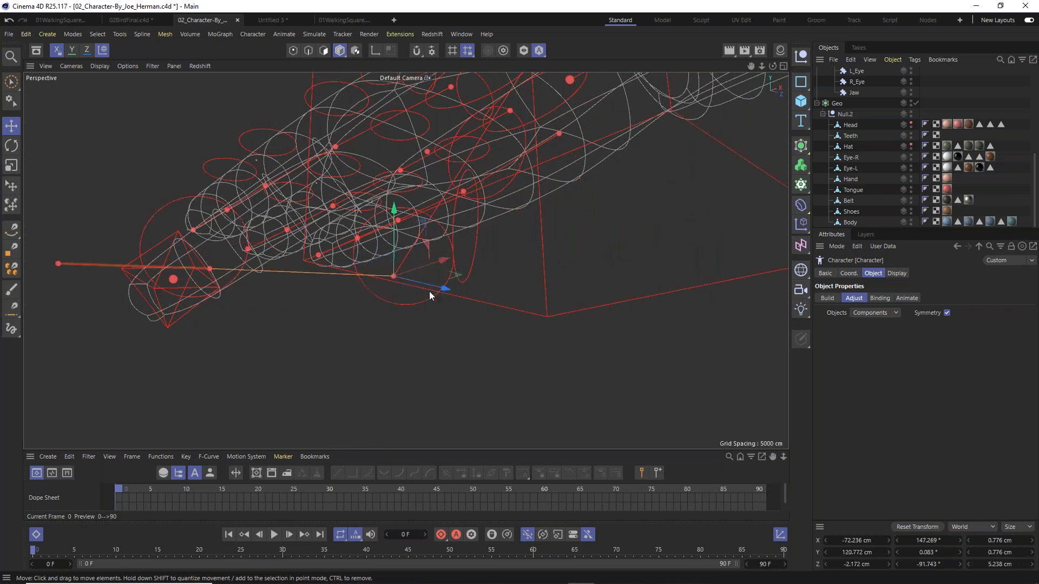
alt+drag(411, 258, 388, 361)
alt+drag(388, 361, 388, 352)
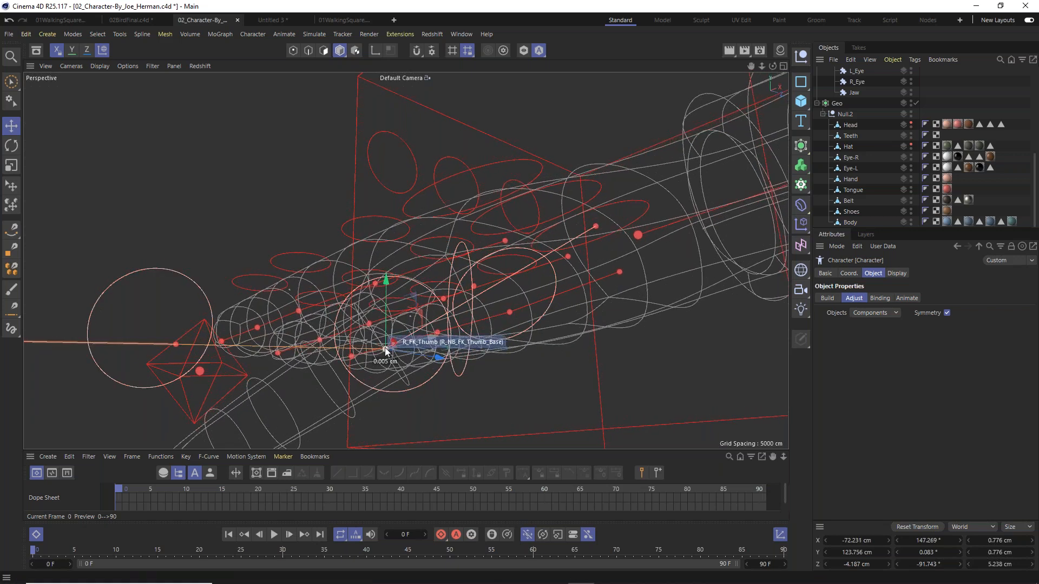
drag(386, 365, 383, 361)
alt+right_drag(460, 300, 584, 397)
drag(491, 401, 402, 160)
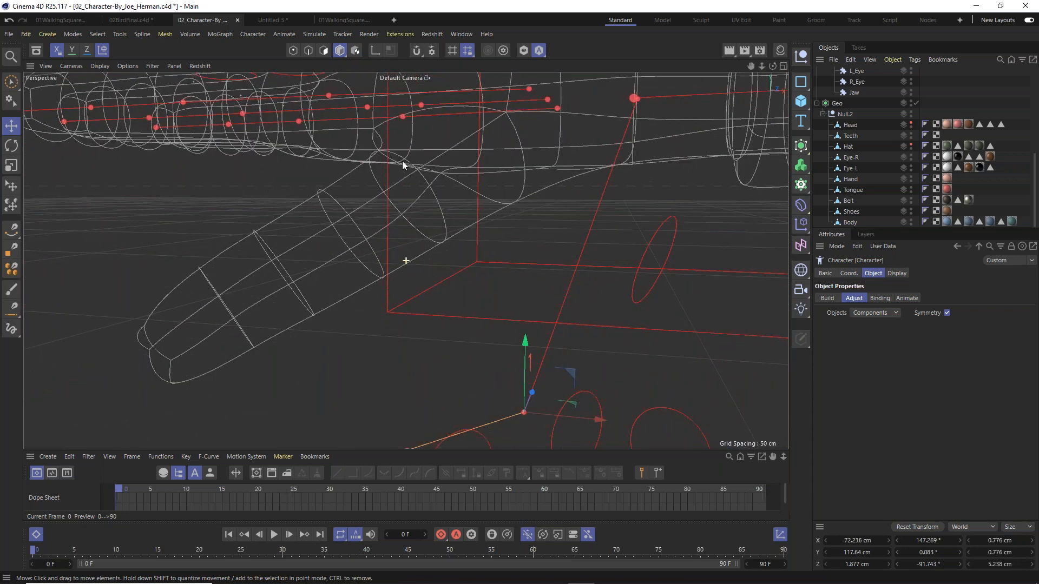
alt+drag(521, 267, 483, 284)
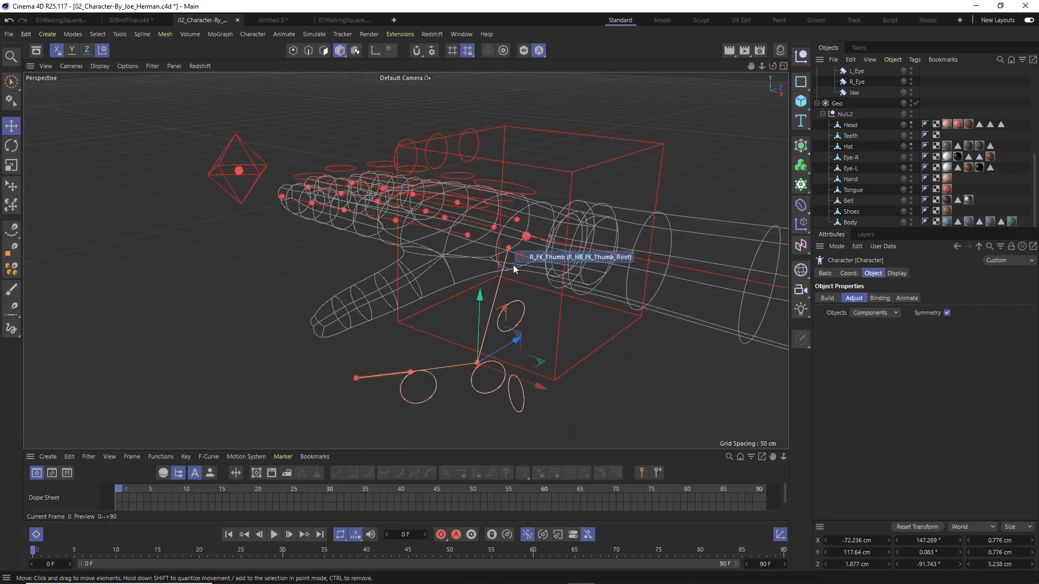
Move the right thumb's base joint into the thumb outline in the left view, at about Y 124.4 cm and Z -2.5 cm.
key(F4)
key(F5)
key(F4)
key(F3)
scroll(501, 268, down, 7)
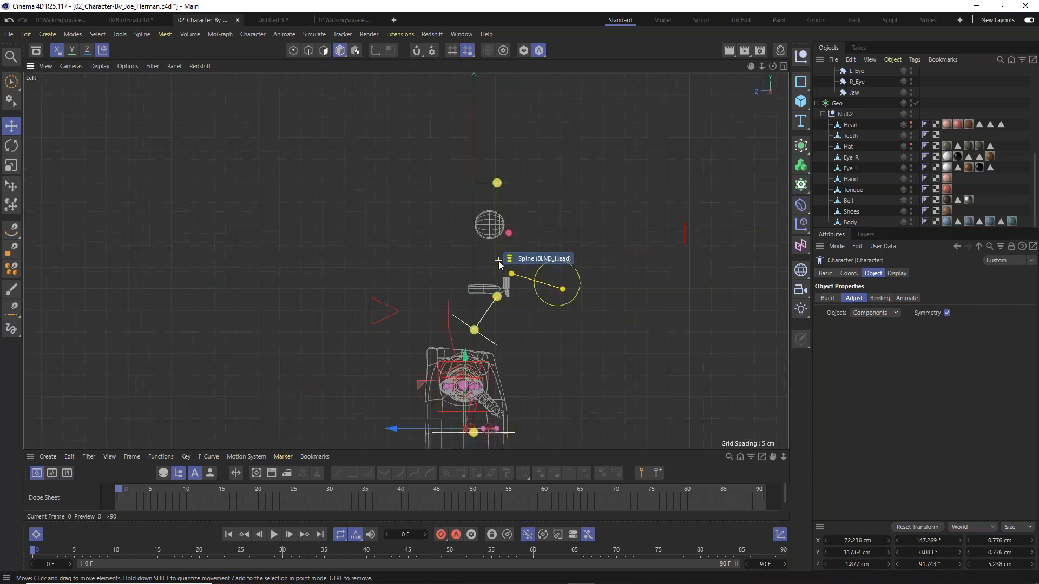
scroll(487, 360, up, 5)
scroll(512, 376, up, 5)
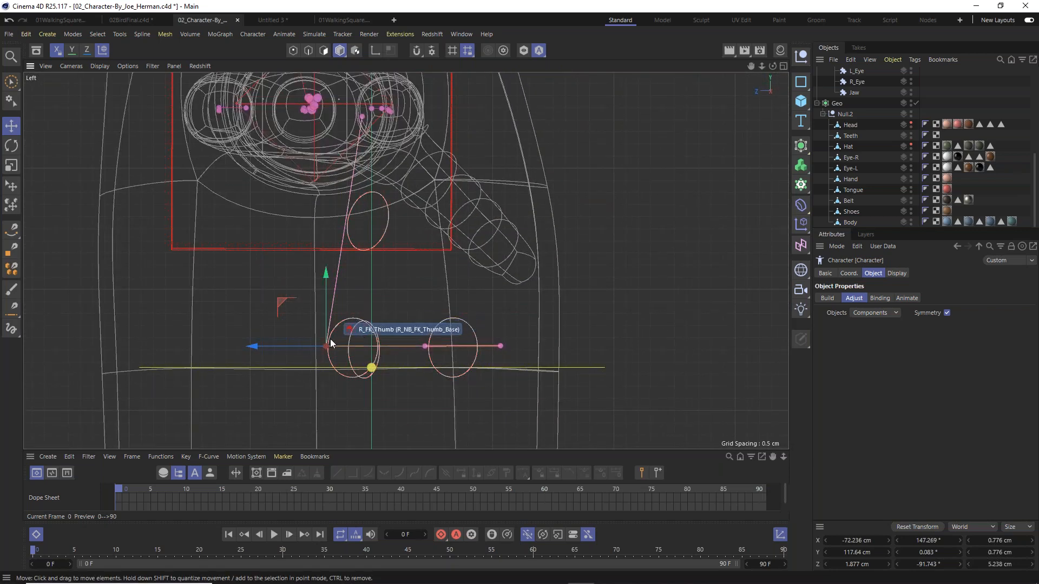
drag(339, 336, 443, 176)
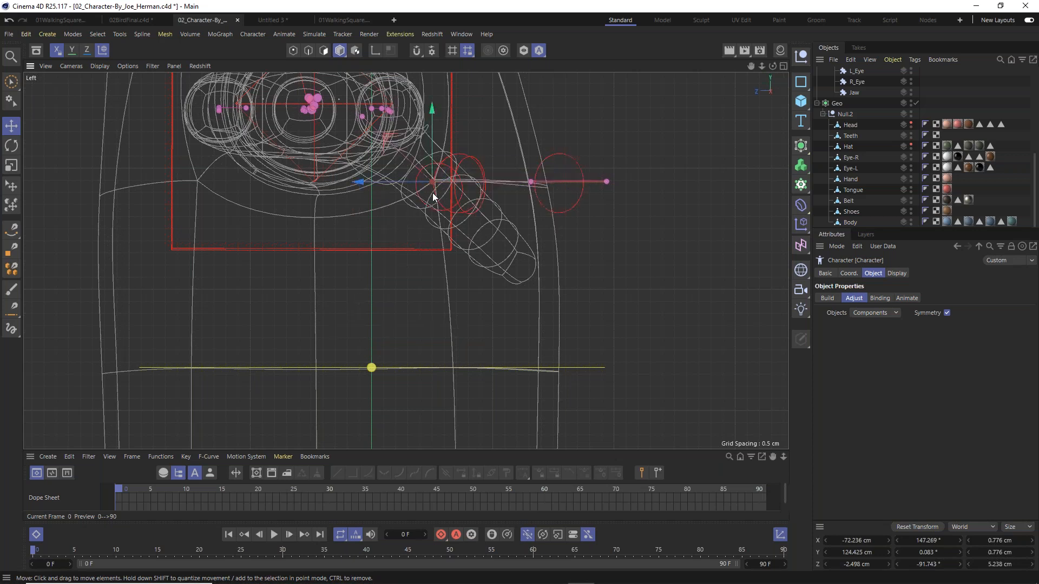
Shift the right thumb's base joint in the top view into the base of the thumb, at about X -74.8 cm and Z -2.4 cm.
key(F2)
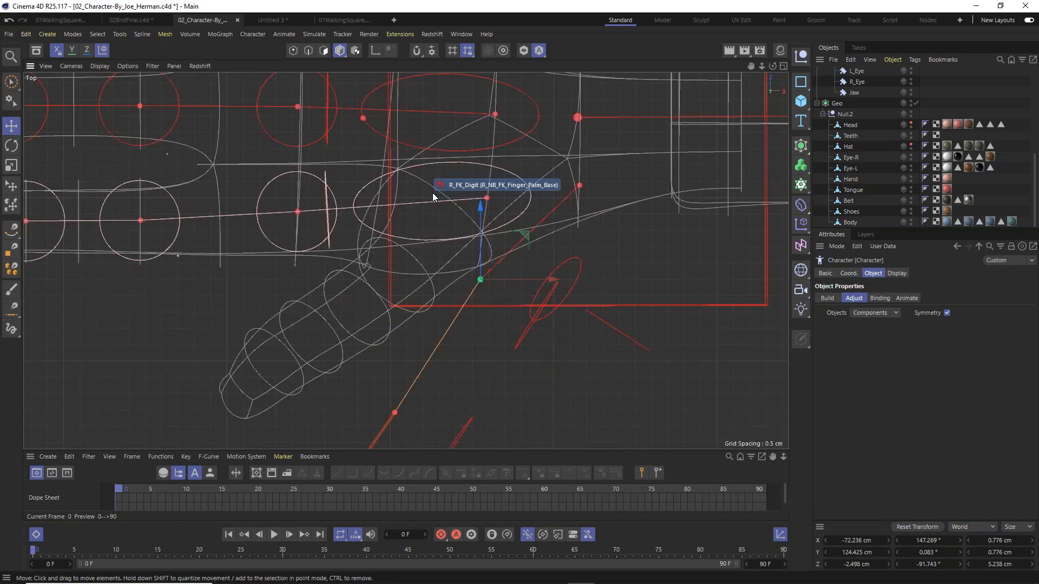
scroll(429, 204, down, 5)
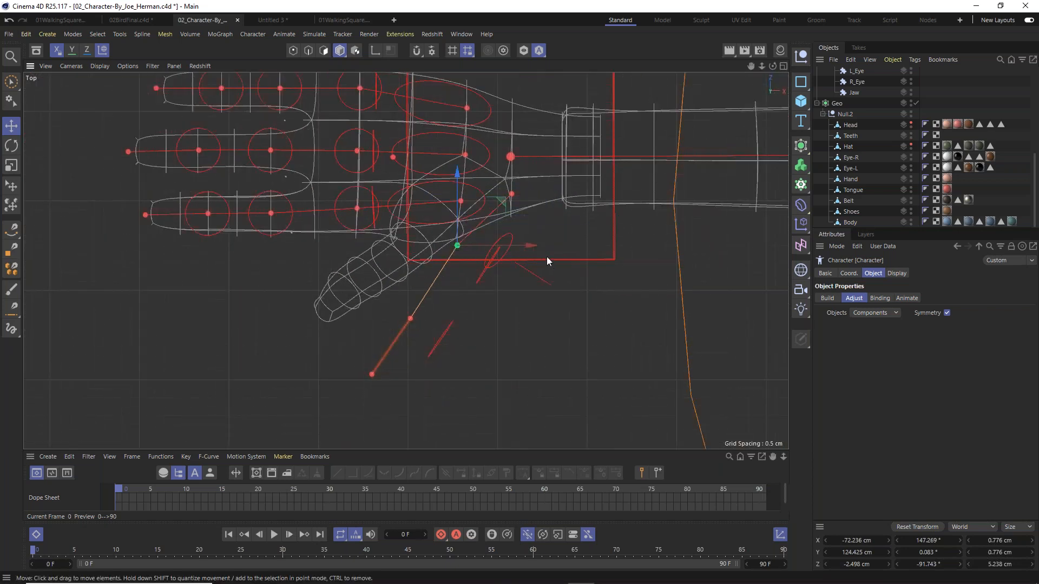
drag(530, 245, 485, 250)
drag(411, 180, 414, 173)
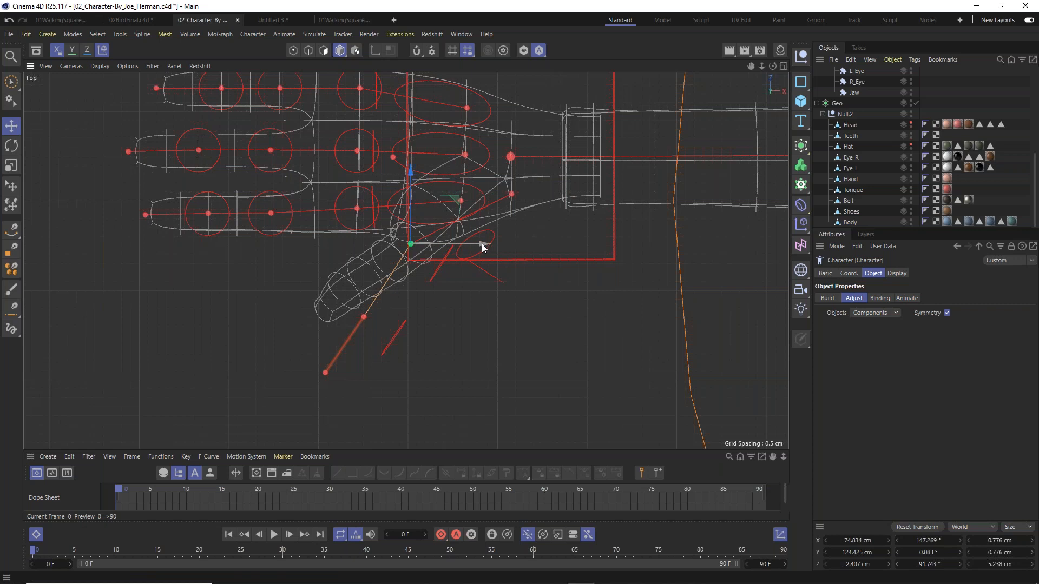
Nudge the right thumb's base joint slightly within the thumb outline in the left view, to about Z -2.45 cm.
key(F1)
alt+drag(482, 244, 536, 246)
scroll(445, 260, up, 8)
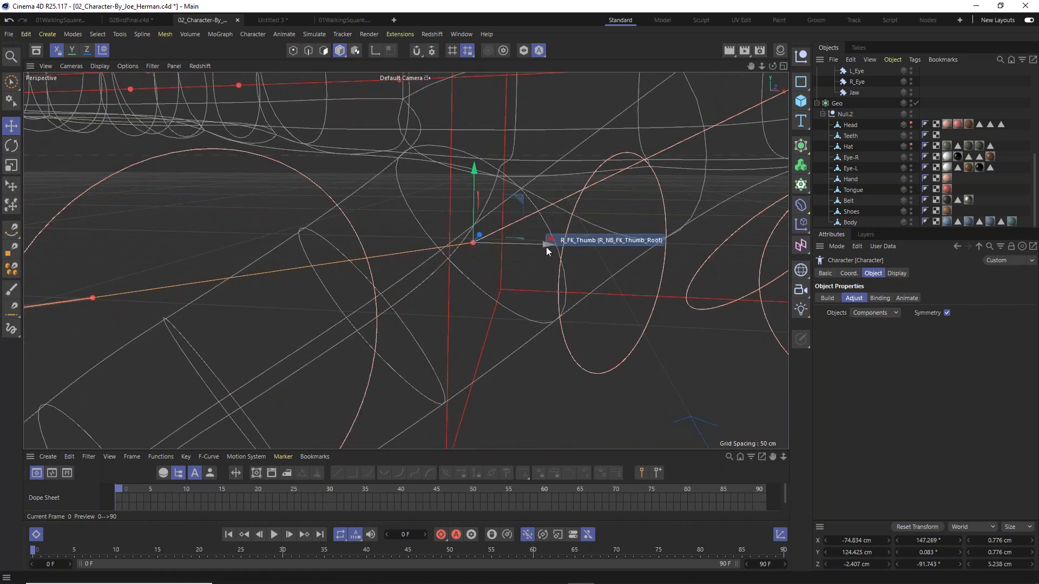
key(F2)
key(F3)
key(F1)
key(F3)
scroll(485, 187, up, 5)
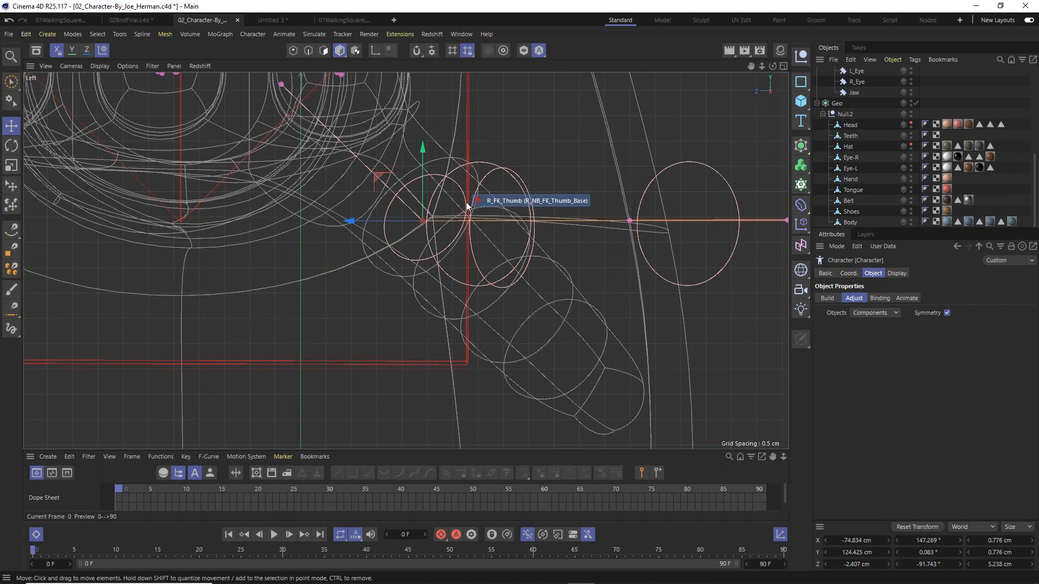
drag(375, 178, 378, 180)
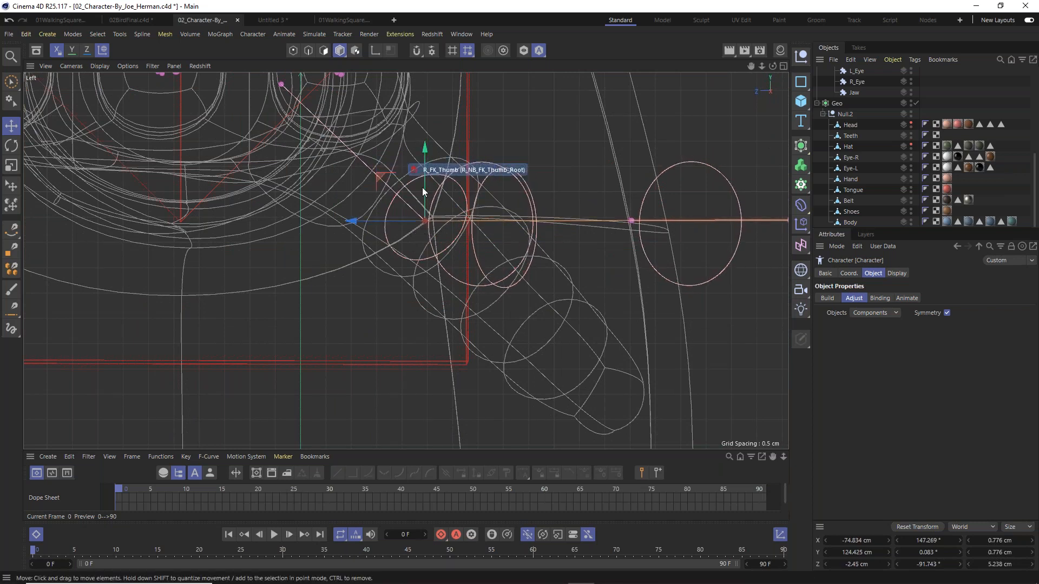
key(F2)
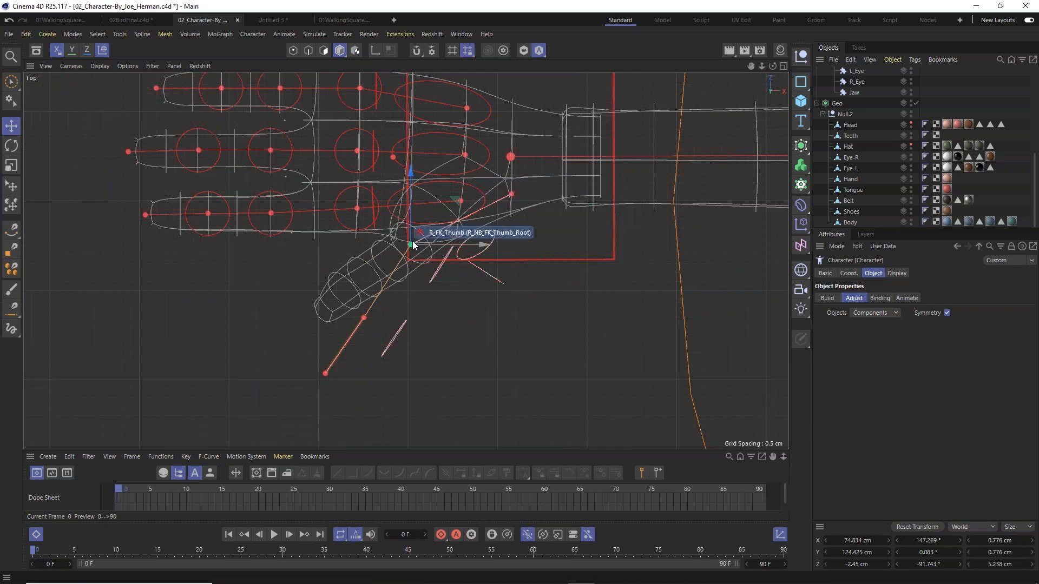
Move the right thumb's middle joint in the top view onto the thumb's centerline, at about X -77.4 cm and Z -4.3 cm.
scroll(411, 241, up, 5)
scroll(409, 249, down, 4)
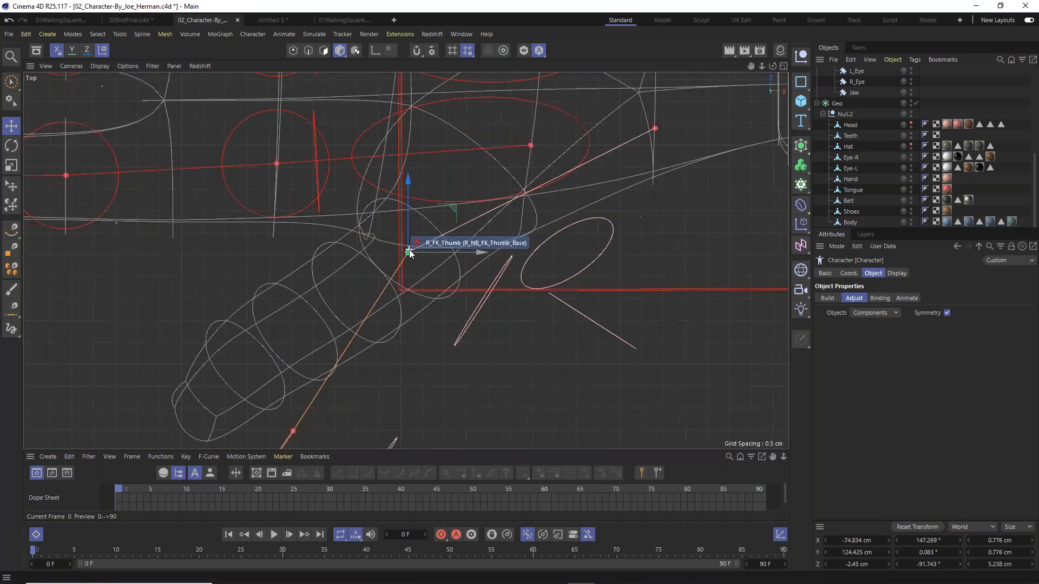
click(356, 336)
drag(410, 290, 406, 244)
Lower the right thumb's middle joint in the left view into the thumb outline, at about Y 122.6 cm.
key(F1)
key(F2)
key(F3)
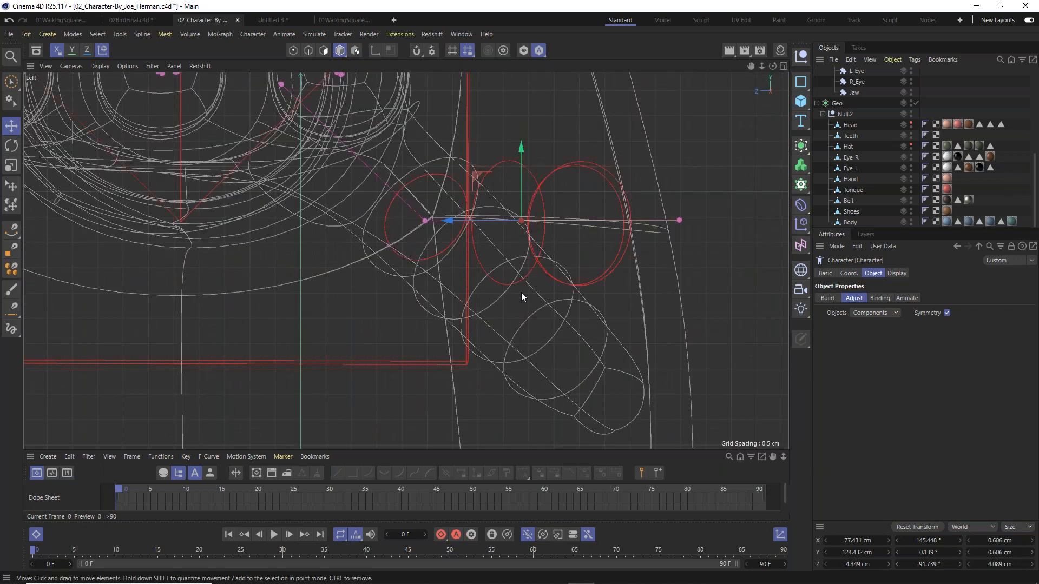
drag(521, 148, 522, 241)
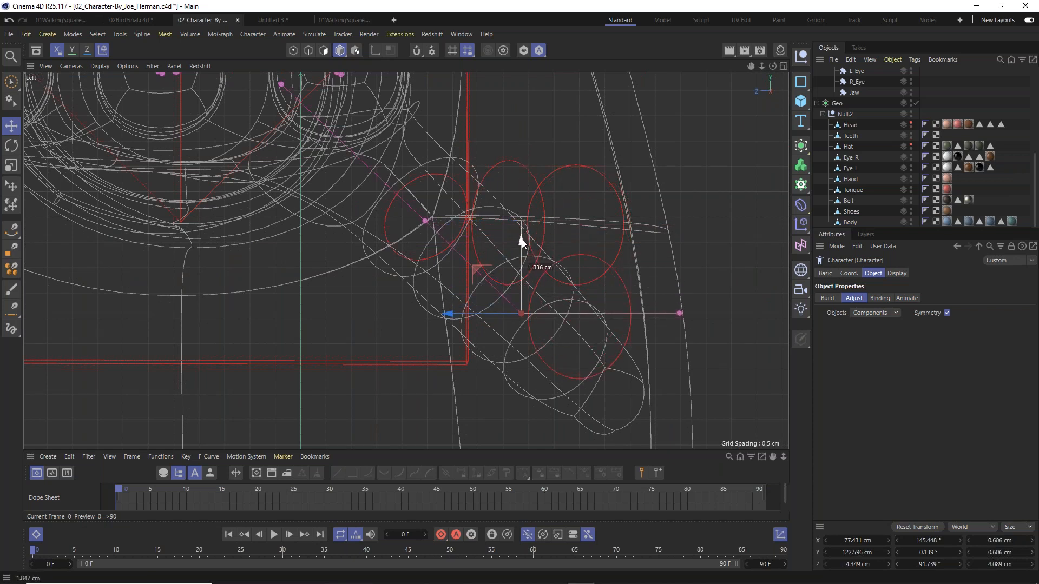
drag(521, 239, 525, 241)
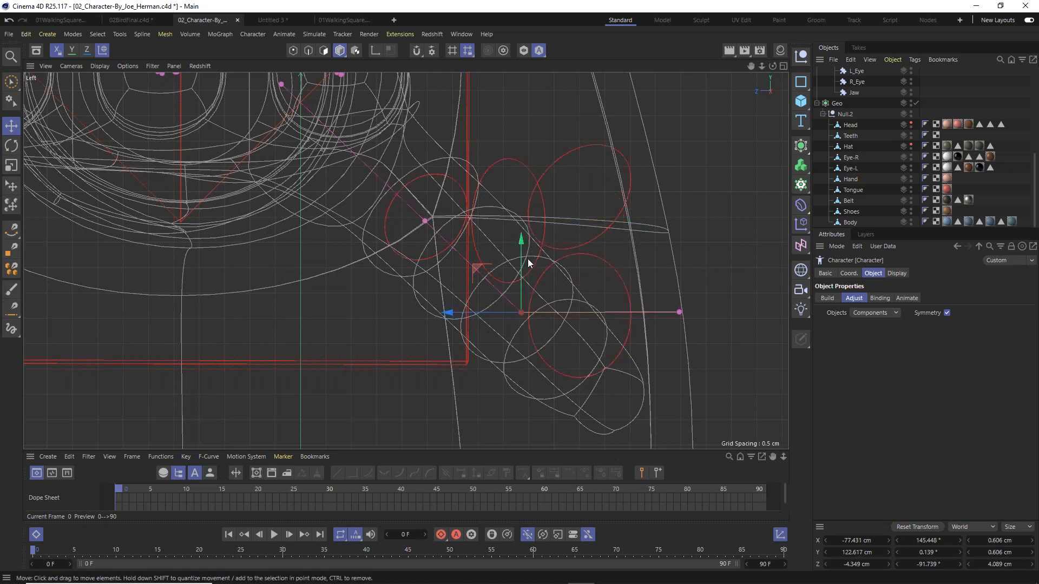
Check the right thumb joints' alignment with the mesh in the perspective and orthographic views.
key(F1)
scroll(466, 276, down, 10)
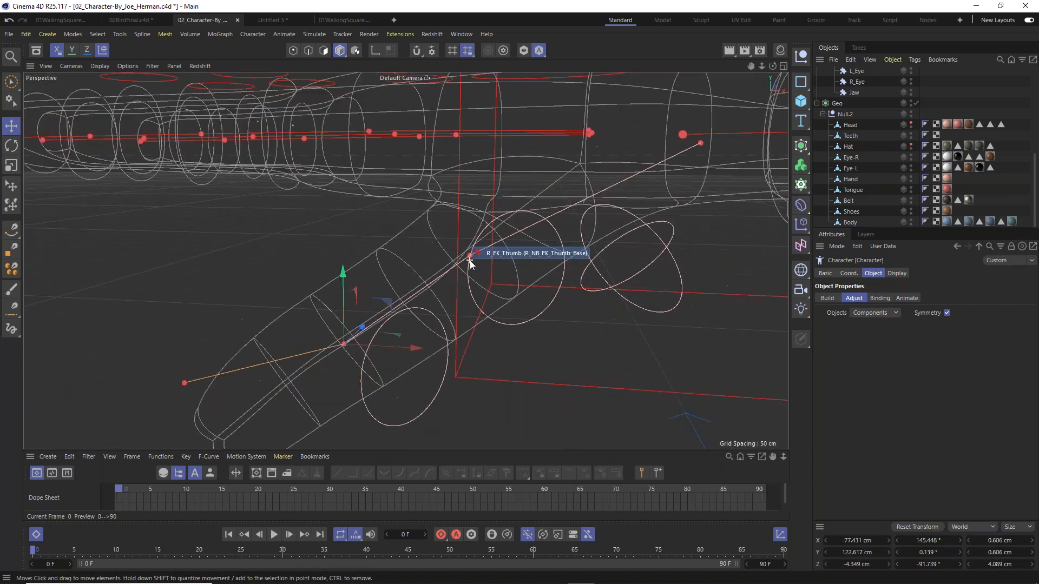
alt+drag(475, 282, 439, 303)
key(F2)
key(F3)
key(F4)
key(F1)
key(F3)
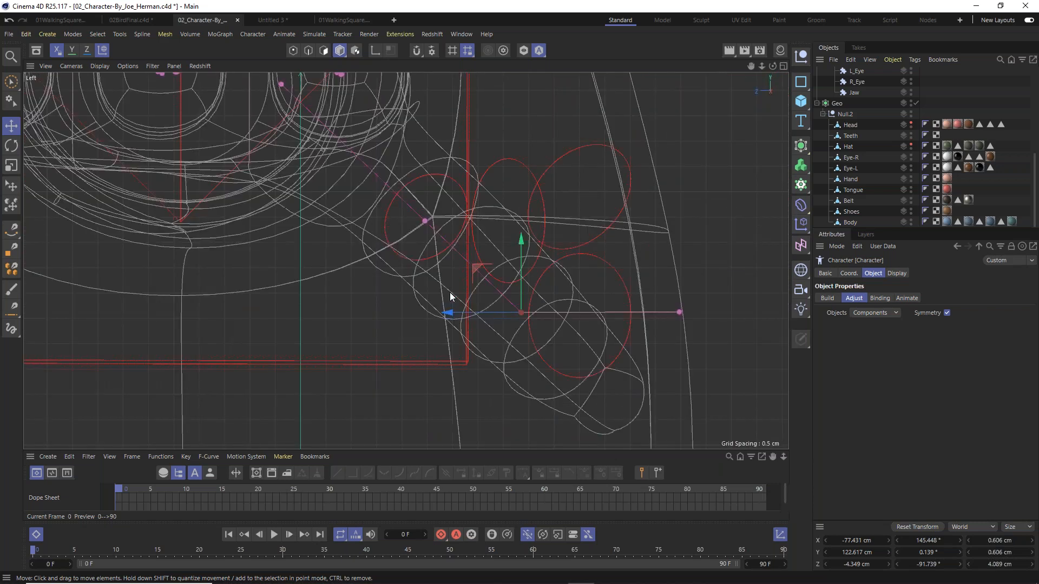
Move the right thumb's end joint in the top view to the thumb tip, at about X -80.0 cm and Z -6.6 cm.
key(F2)
click(311, 356)
drag(355, 309, 345, 291)
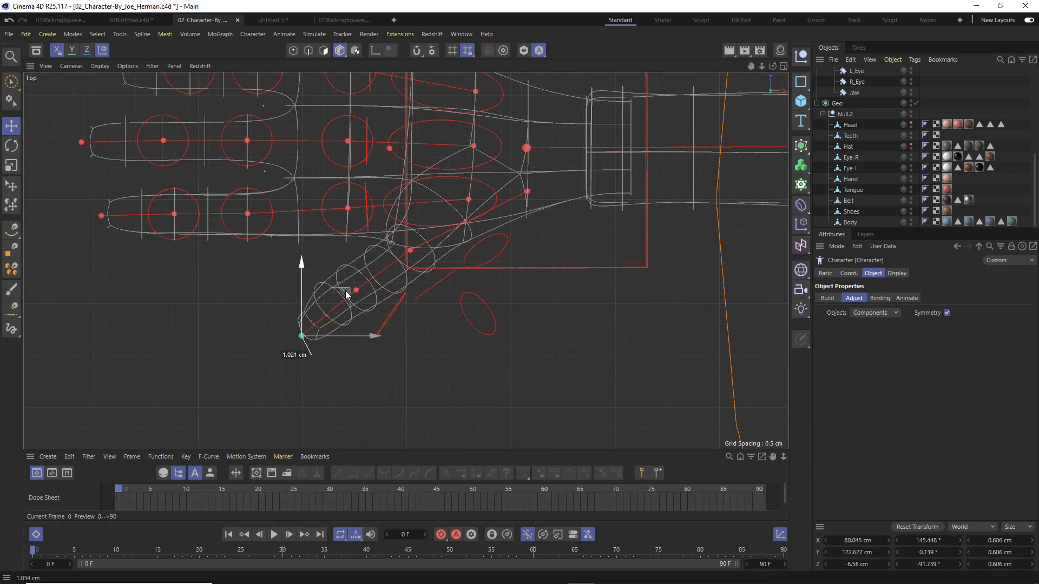
Lower the right thumb's end joint in the left view to the thumb tip, at about Y 120.4 cm.
key(F3)
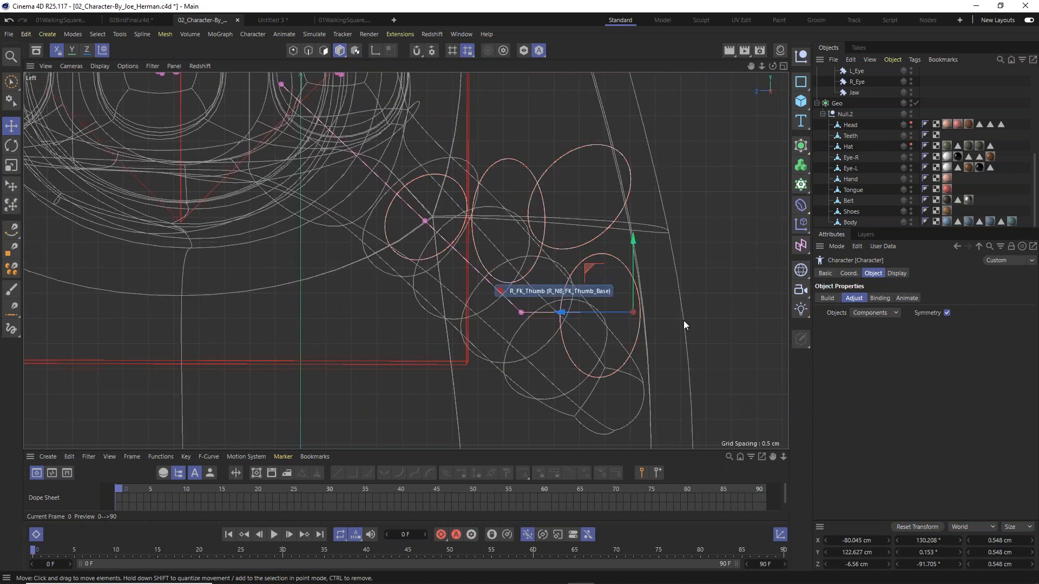
drag(639, 254, 645, 327)
key(ctrl+z)
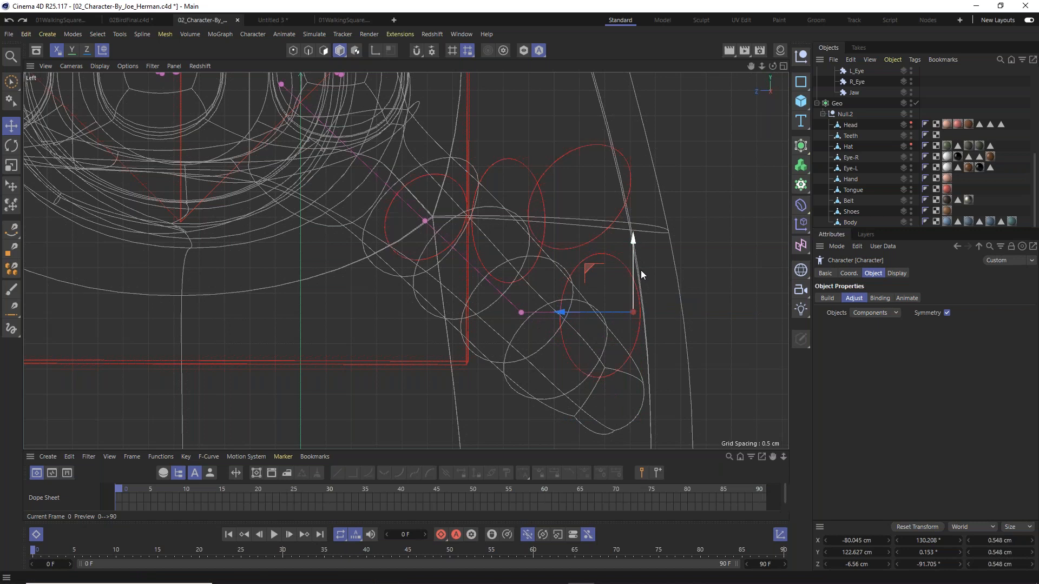
drag(633, 241, 639, 352)
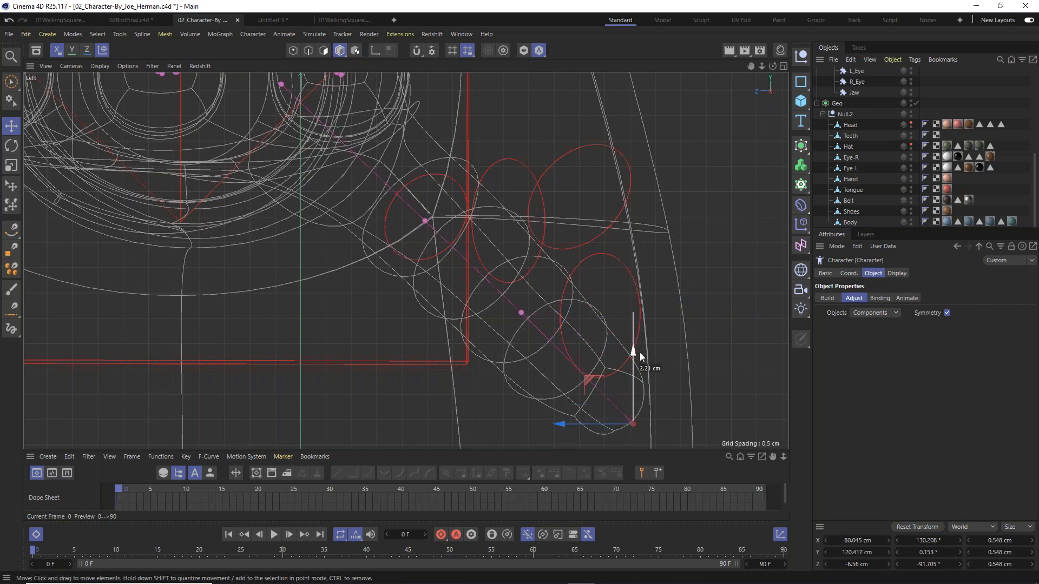
Display the perspective view as shaded surfaces with mesh lines.
scroll(525, 331, down, 5)
key(F1)
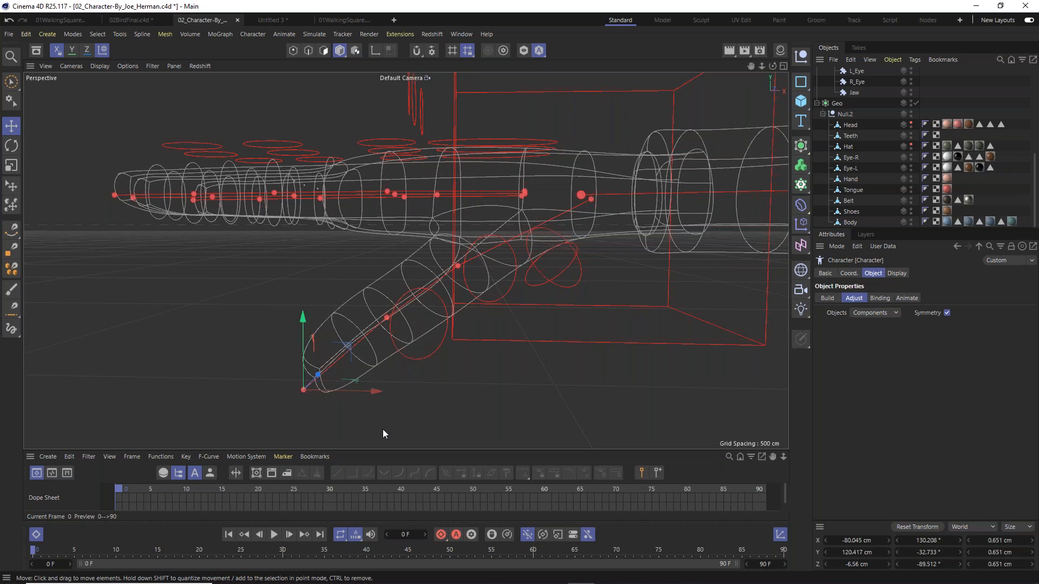
click(71, 65)
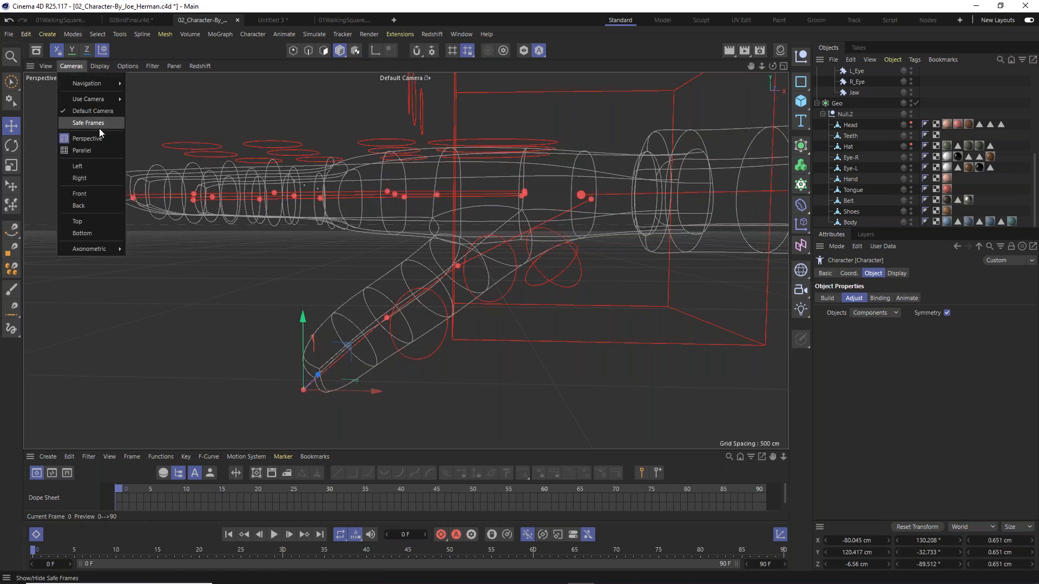
mouse_move(99, 65)
click(118, 97)
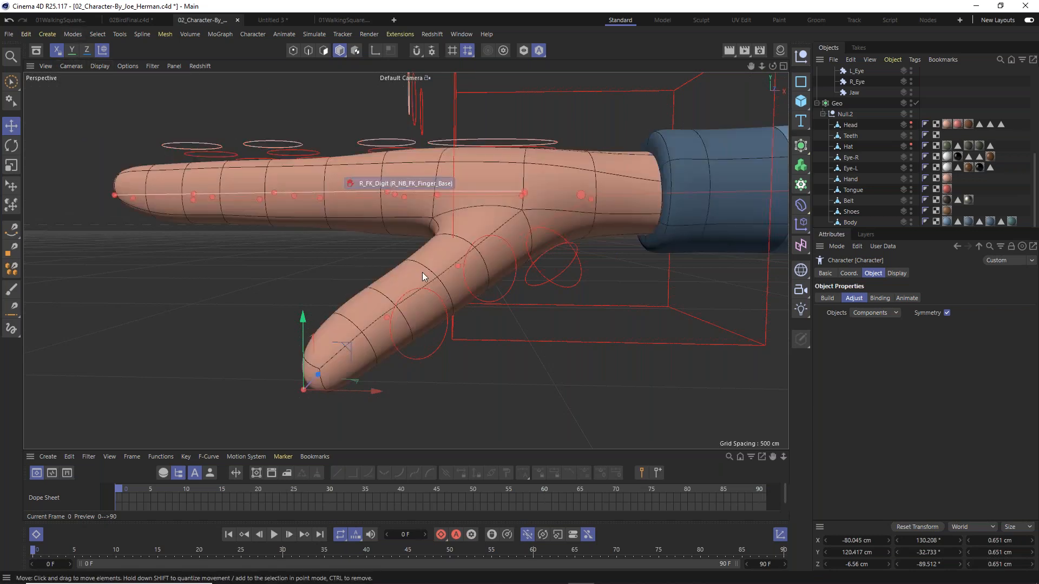
Make the hidden Head and Hat meshes visible in the viewport.
mouse_move(418, 307)
alt+mouse_down()
mouse_move(406, 272)
mouse_move(455, 211)
mouse_move(504, 200)
mouse_move(586, 244)
mouse_move(557, 278)
mouse_move(444, 293)
mouse_move(437, 322)
mouse_move(488, 259)
alt+mouse_up()
scroll(465, 244, down, 7)
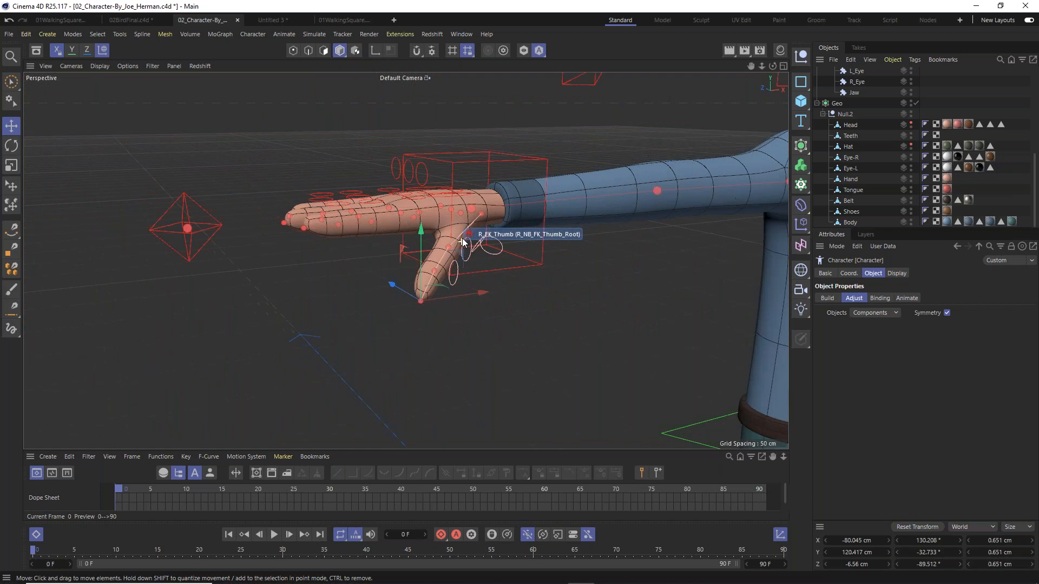
alt+middle_drag(598, 186, 378, 219)
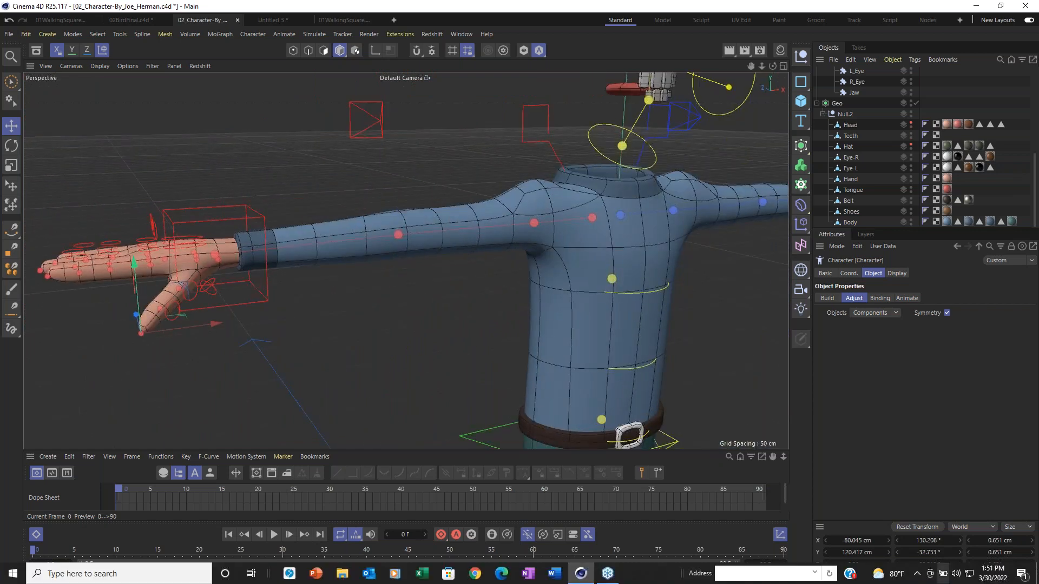
alt+drag(634, 230, 579, 146)
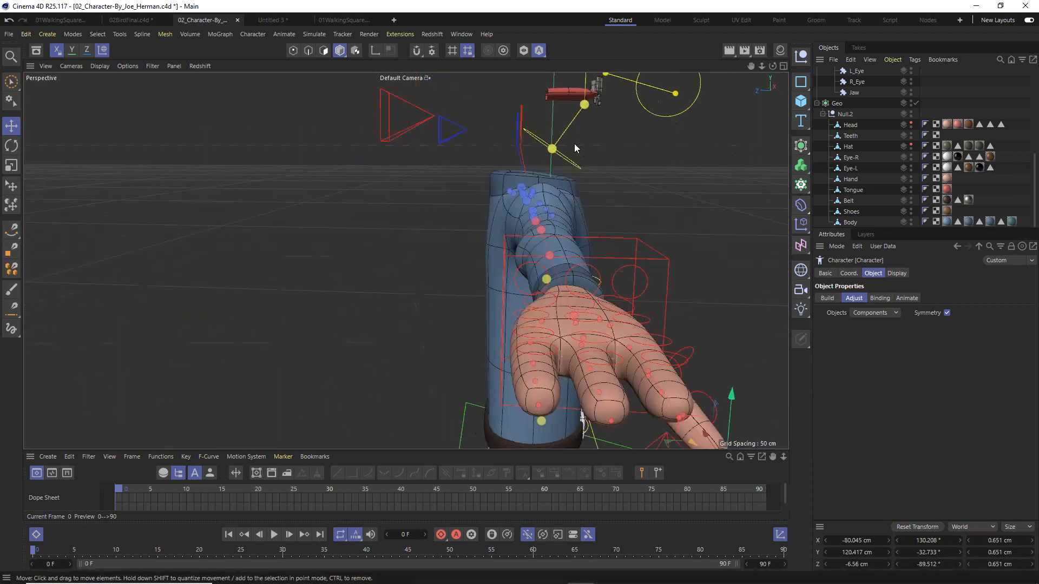
alt+middle_drag(572, 152, 511, 349)
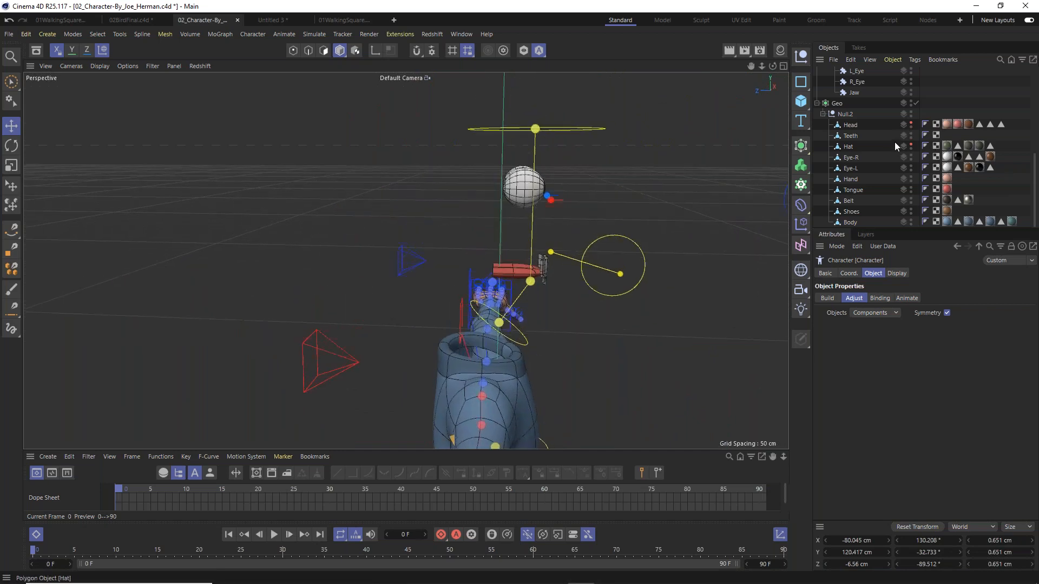
click(911, 124)
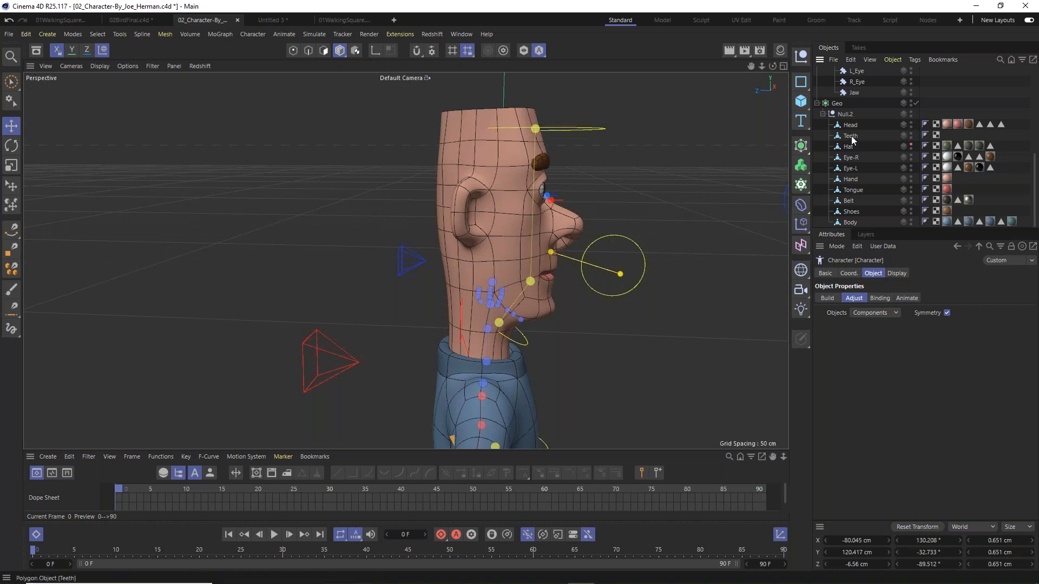
click(911, 143)
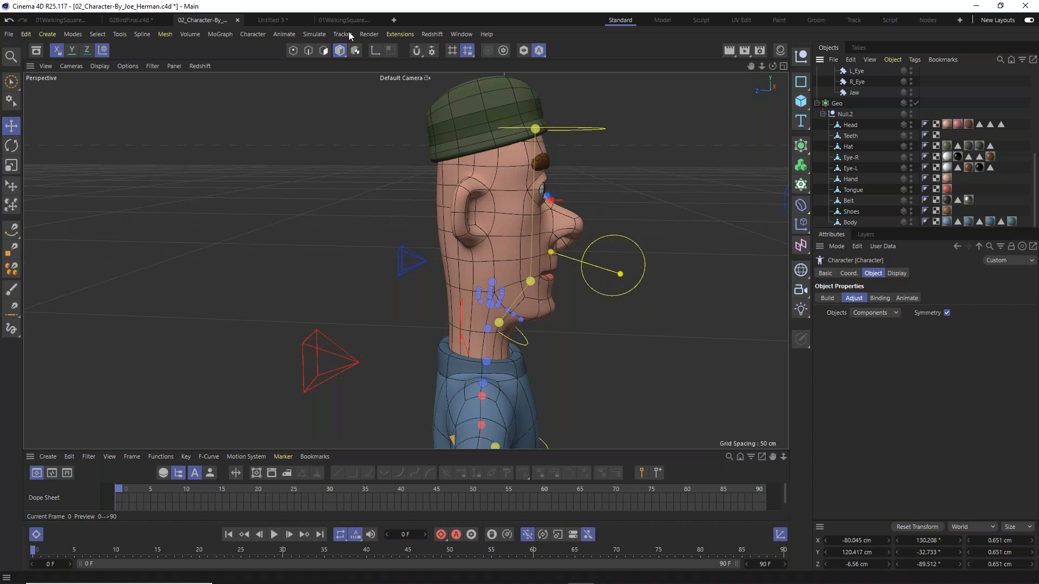
click(262, 33)
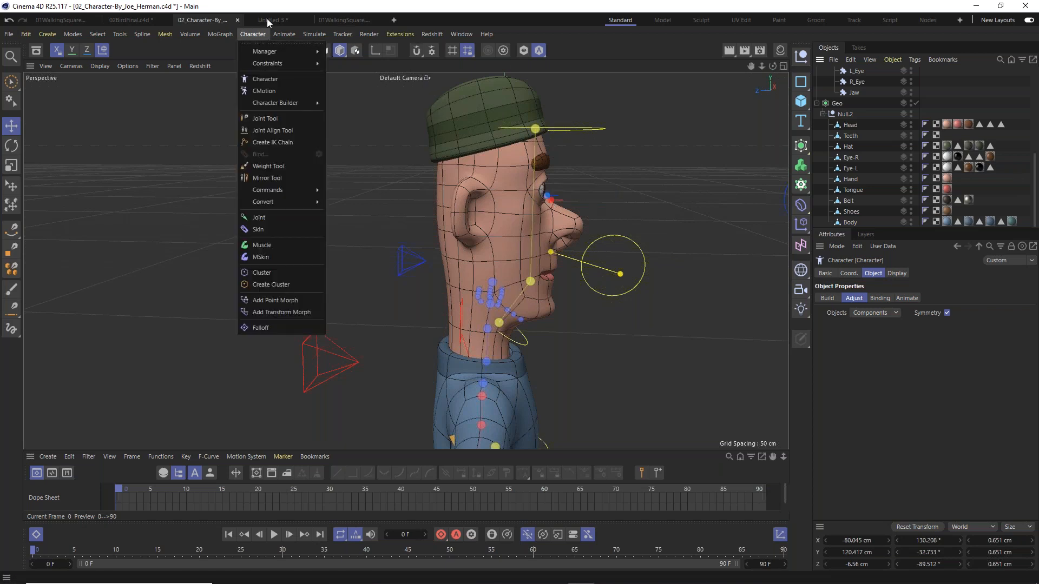
mouse_move(314, 34)
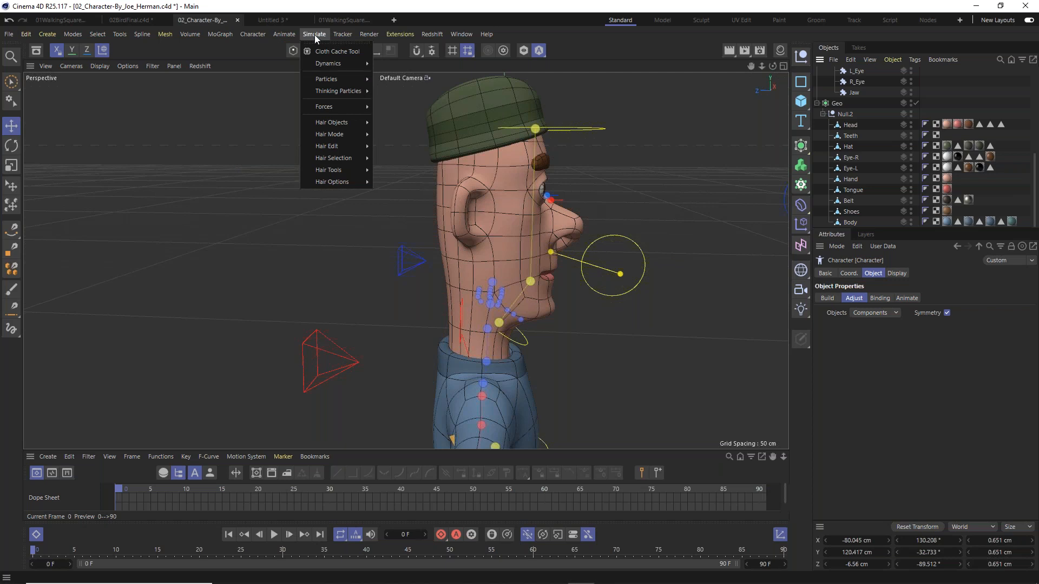
mouse_move(343, 124)
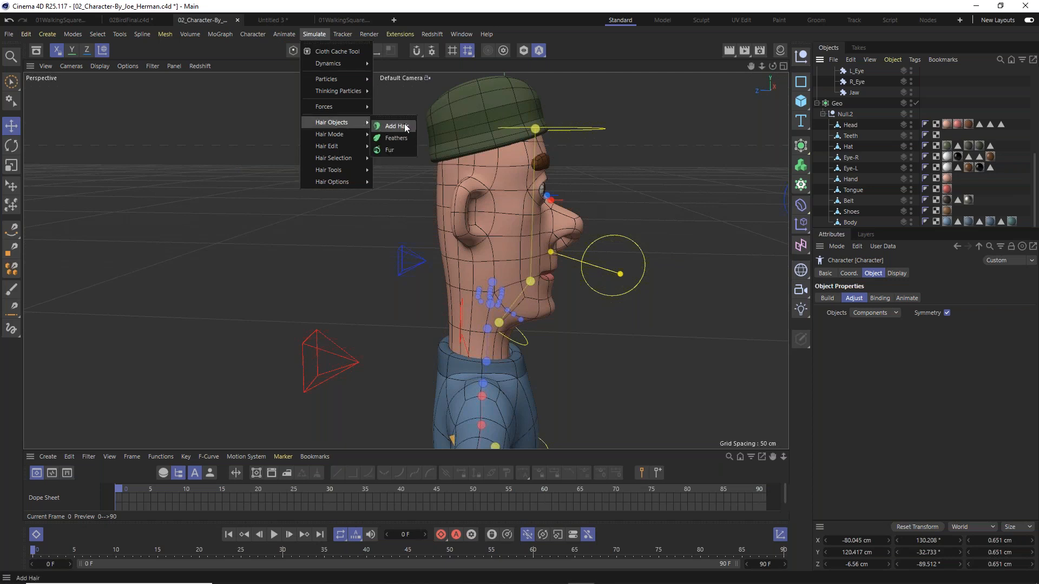
click(347, 8)
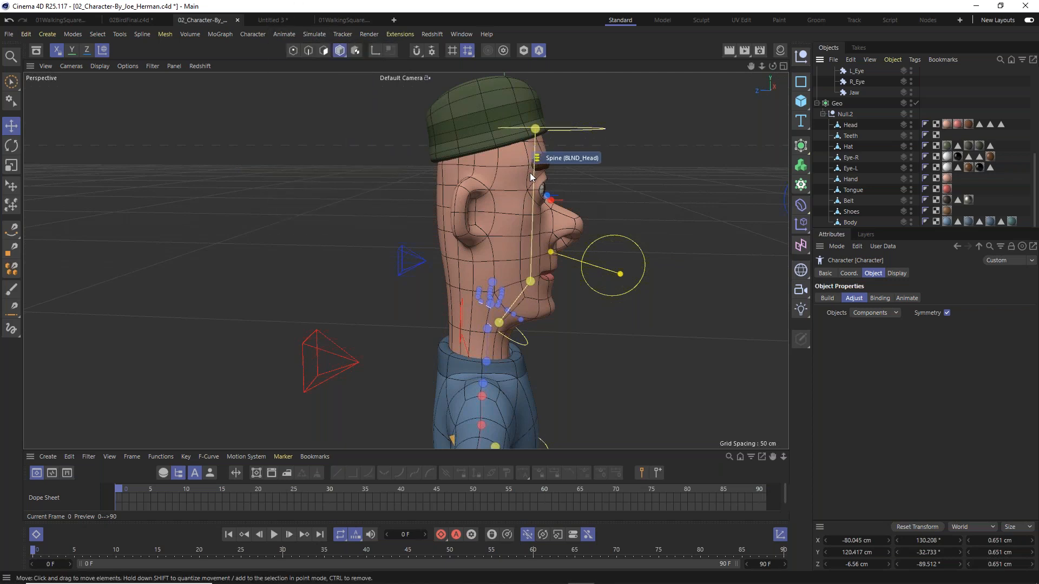
Move the spine's neck joint in the left view down to the base of the neck, at about Y 133.6 cm and Z 2.8 cm.
mouse_move(530, 270)
alt+mouse_down()
mouse_move(521, 239)
mouse_move(511, 249)
mouse_move(411, 245)
mouse_move(553, 264)
mouse_move(547, 269)
alt+mouse_up()
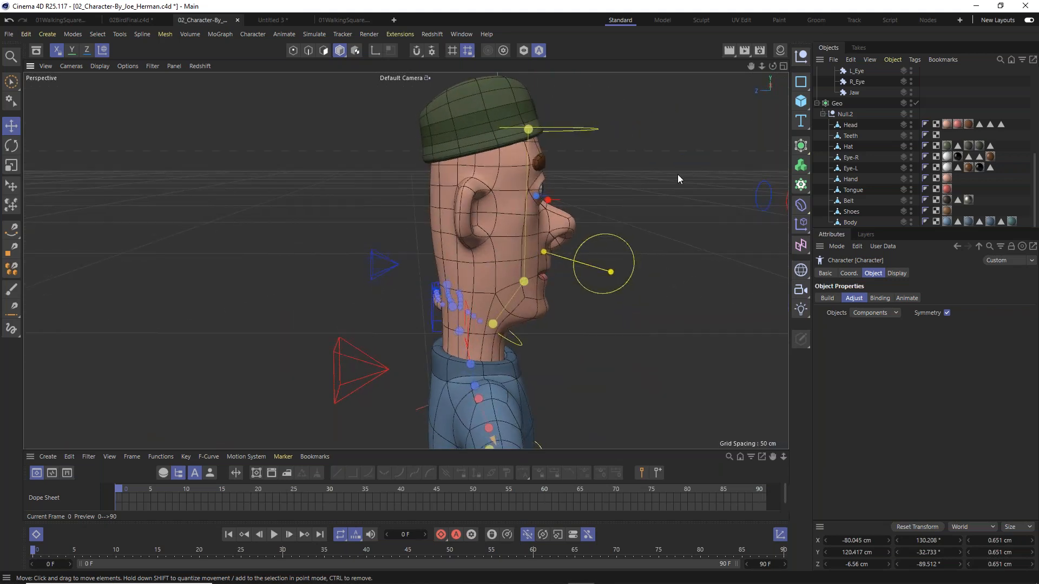
key(F2)
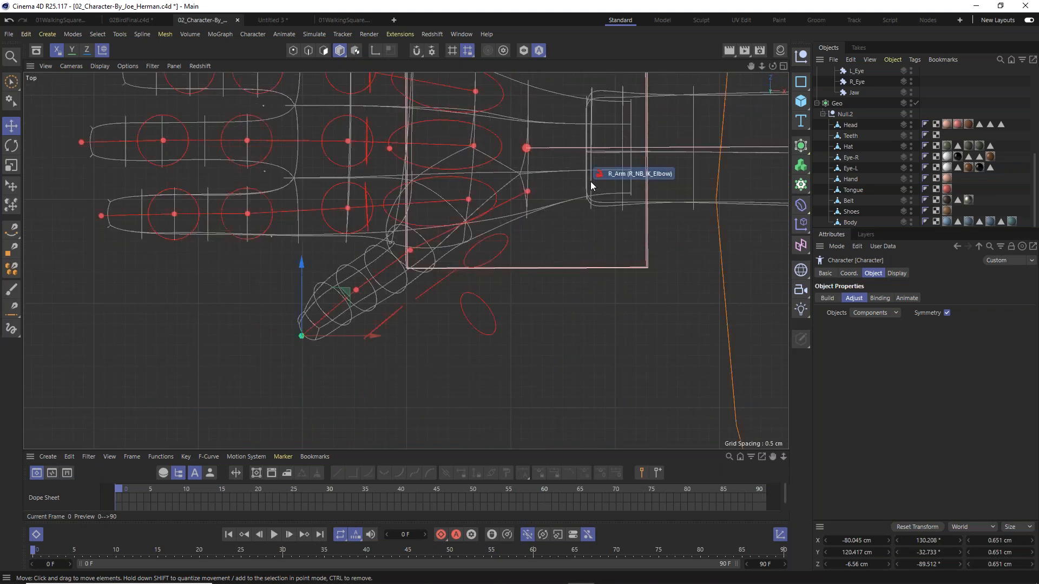
key(F3)
scroll(479, 223, down, 5)
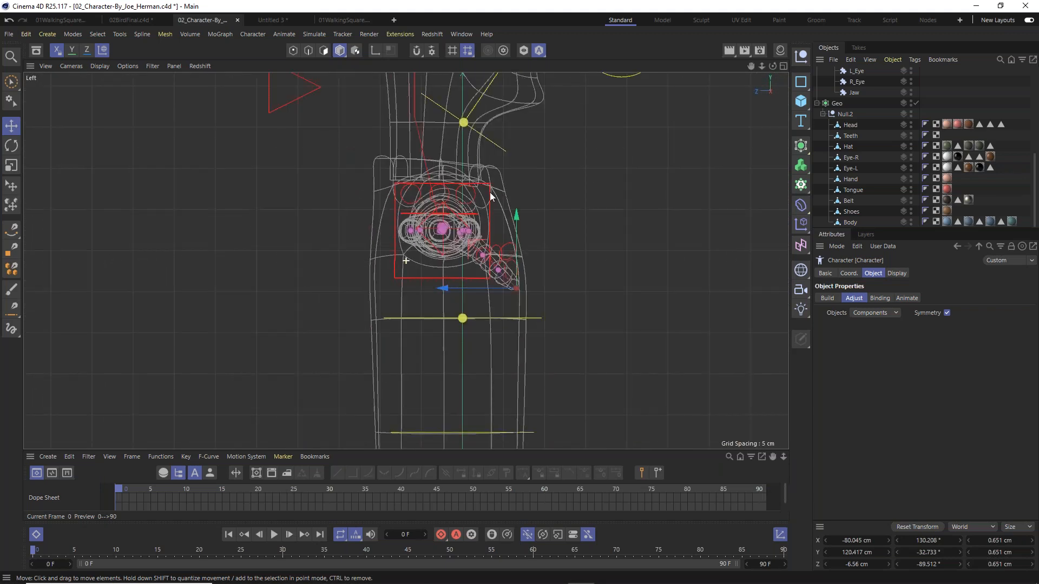
scroll(489, 192, up, 8)
scroll(511, 329, down, 2)
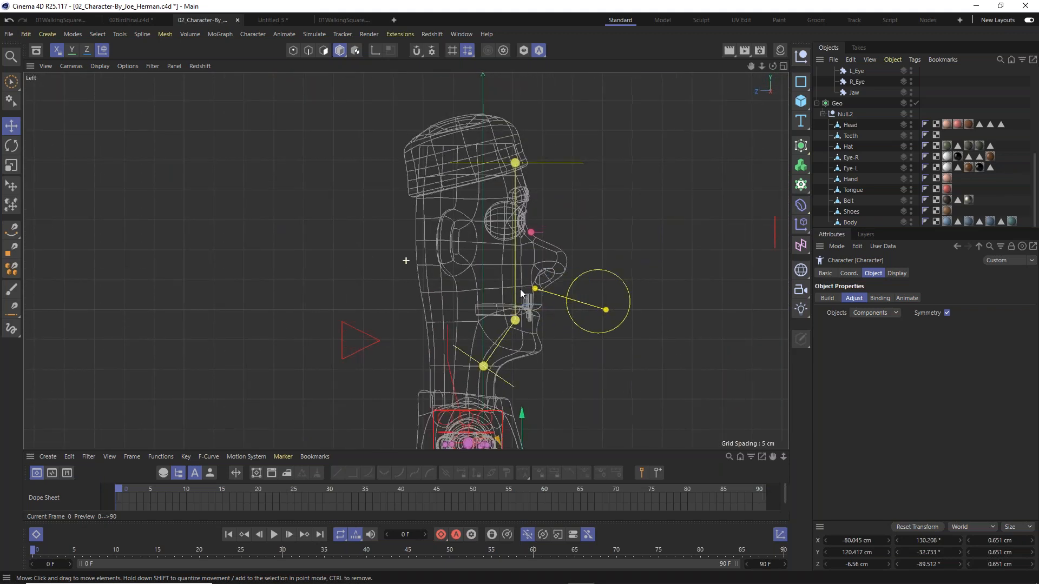
scroll(528, 307, down, 2)
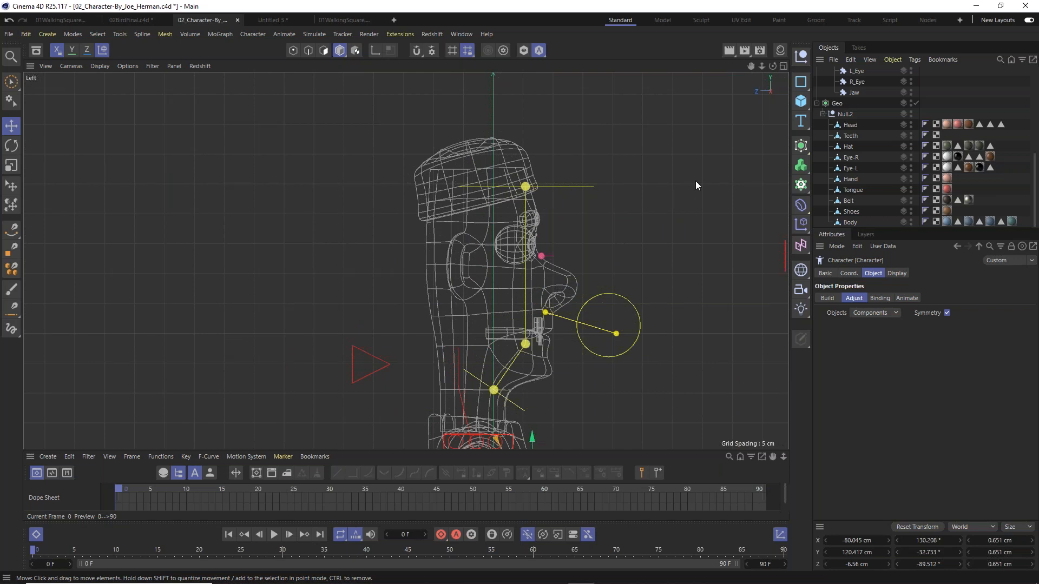
click(494, 392)
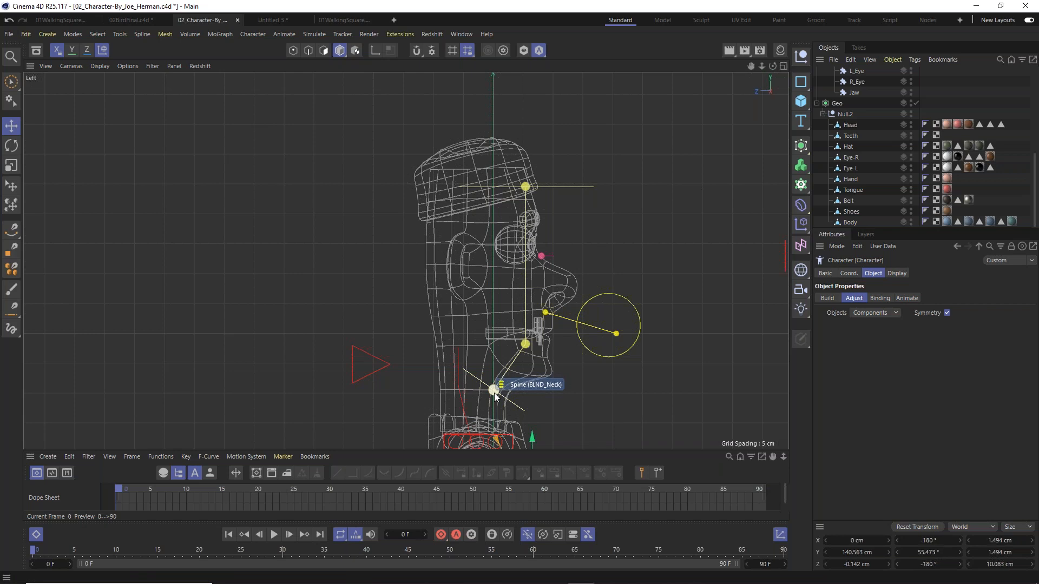
middle_drag(488, 436, 542, 333)
drag(495, 257, 477, 296)
scroll(534, 329, up, 4)
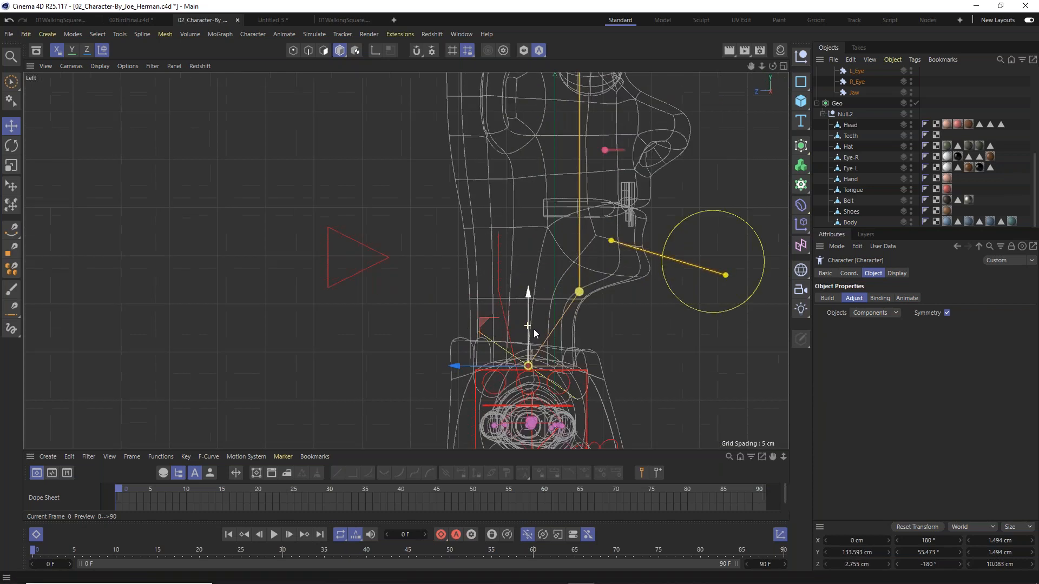
scroll(538, 331, up, 2)
scroll(520, 346, up, 2)
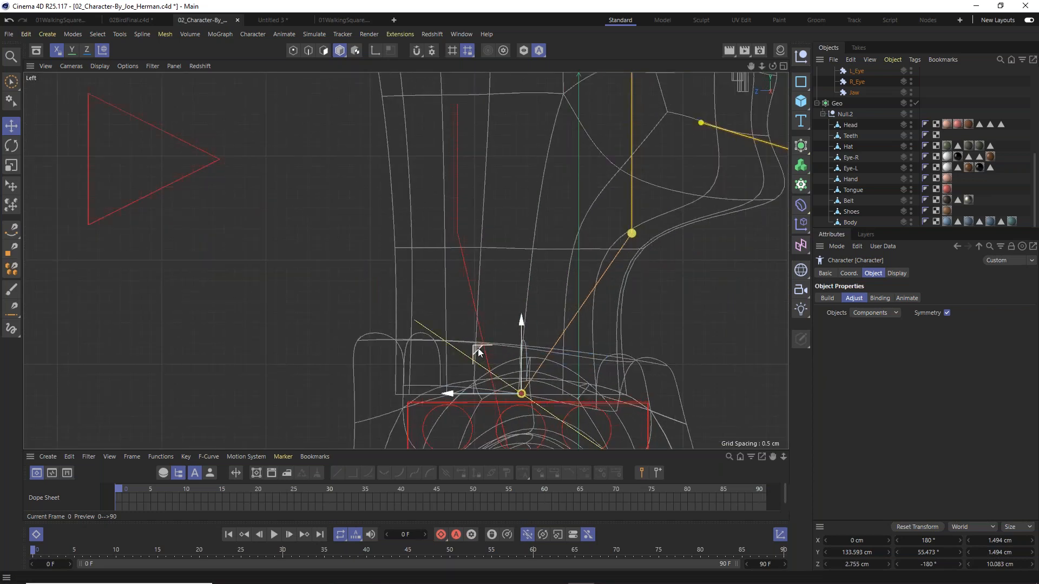
Nudge the spine's neck joint in the left view to about Z 2.8 cm.
drag(480, 350, 478, 352)
key(ctrl+z)
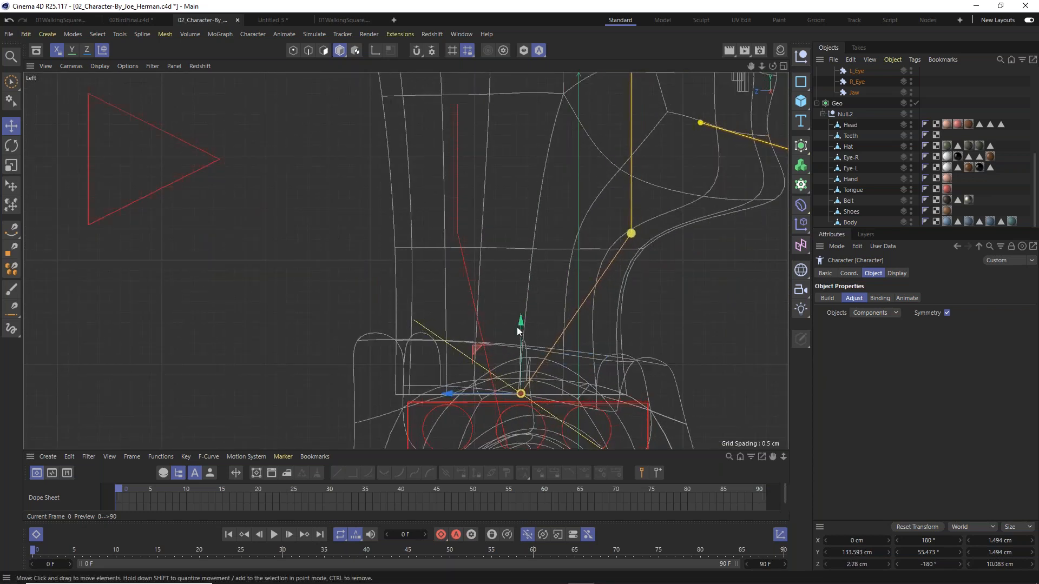
scroll(527, 323, down, 4)
scroll(527, 323, down, 1)
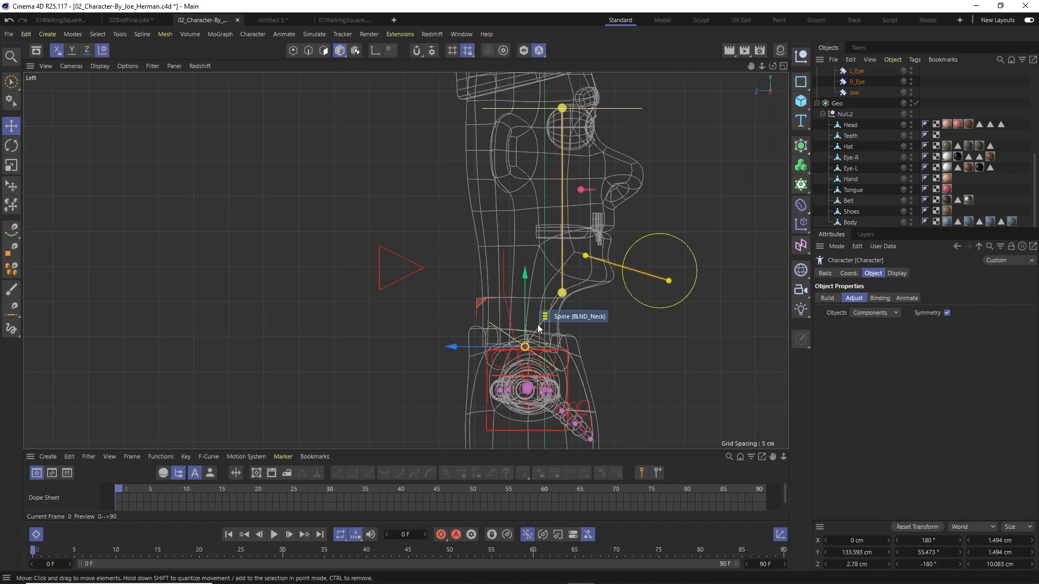
Move the spine's head joint in the left view back into the neck, directly above the neck joint.
click(563, 295)
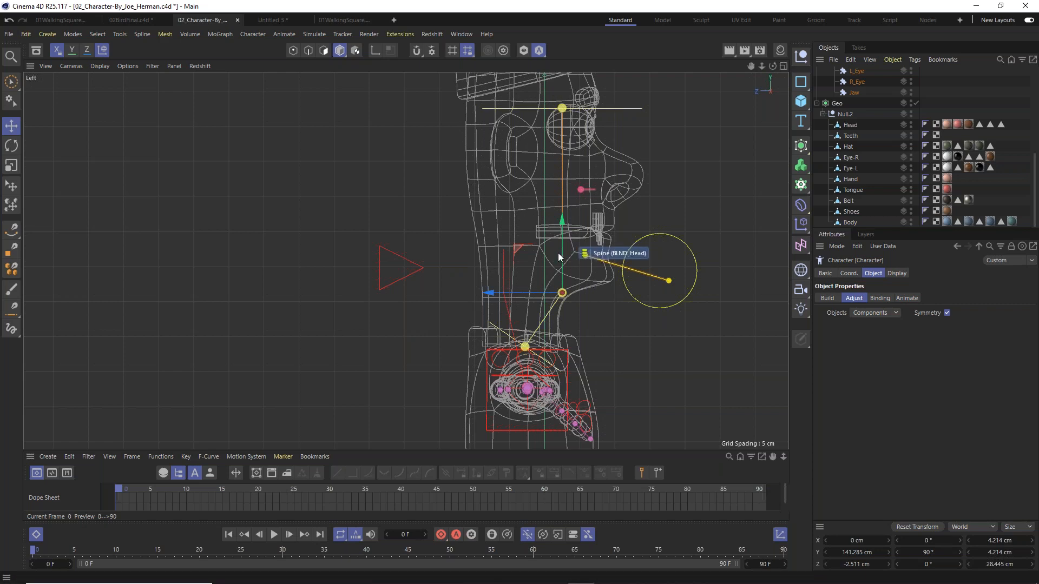
drag(519, 246, 482, 255)
scroll(531, 303, up, 3)
drag(451, 307, 452, 306)
drag(523, 236, 525, 229)
Raise the spine's top head joint in the left view above the hat, at about Y 184.7 cm and Z 2.8 cm.
scroll(547, 267, down, 2)
alt+middle_drag(601, 202, 628, 344)
click(558, 271)
drag(557, 271, 584, 92)
scroll(606, 300, down, 2)
alt+middle_drag(622, 347, 573, 285)
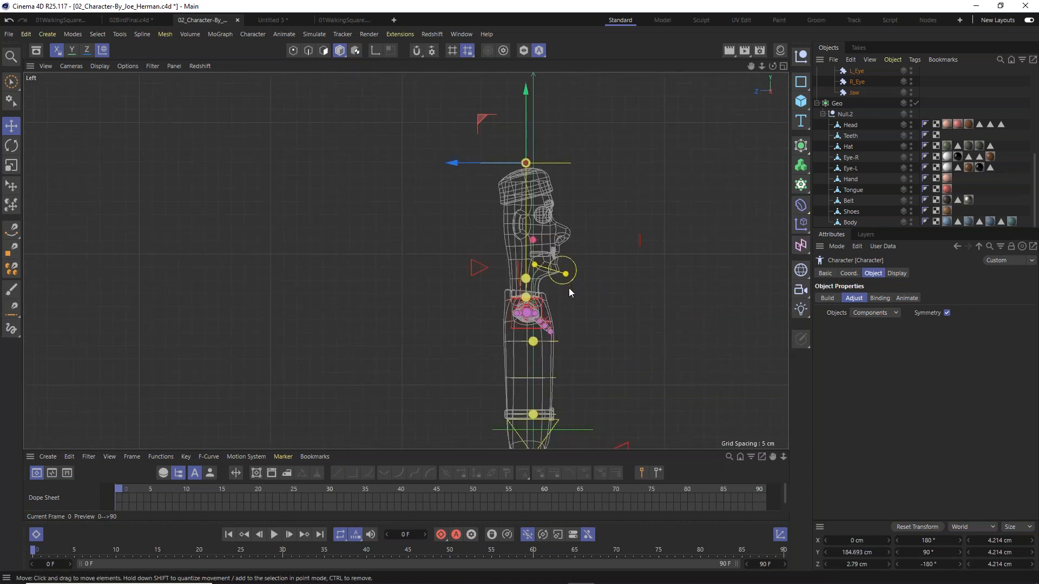
Move the jaw's base joint in the left view up to the jaw hinge below the ear, at about Y 154.7 cm and Z 3.1 cm.
scroll(538, 290, up, 3)
alt+middle_drag(552, 226, 583, 341)
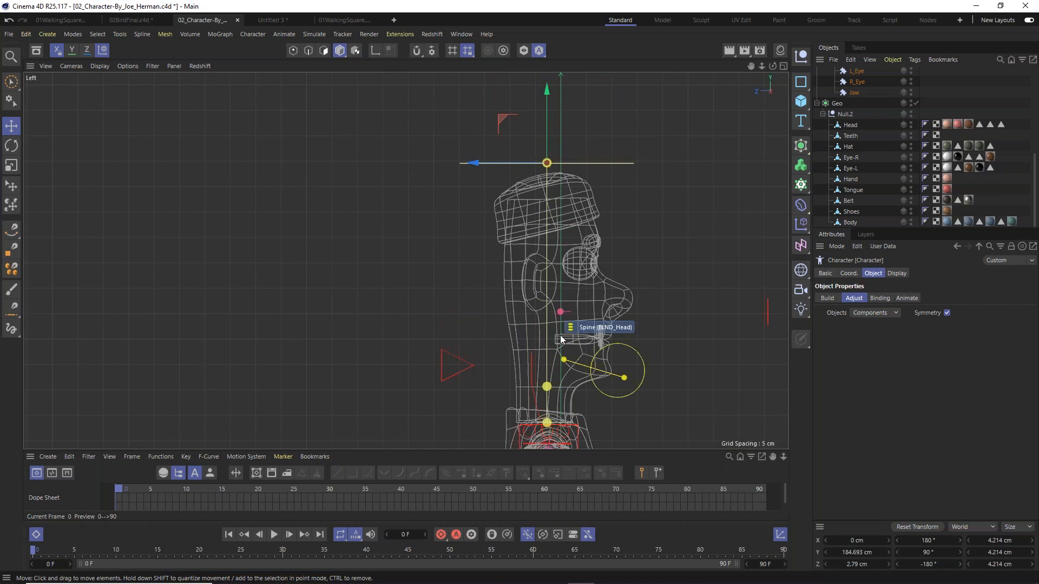
click(564, 359)
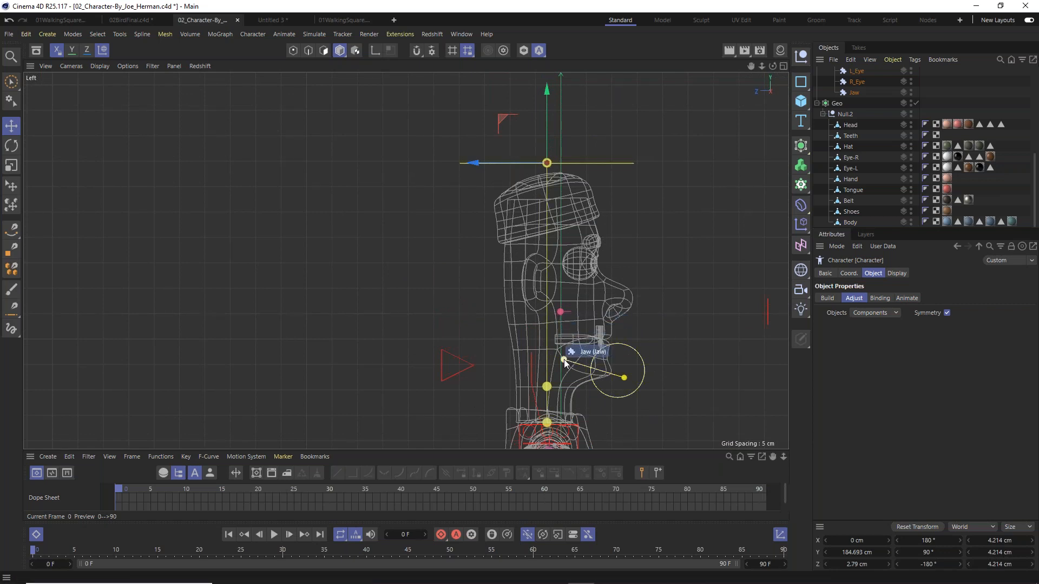
drag(518, 311, 499, 267)
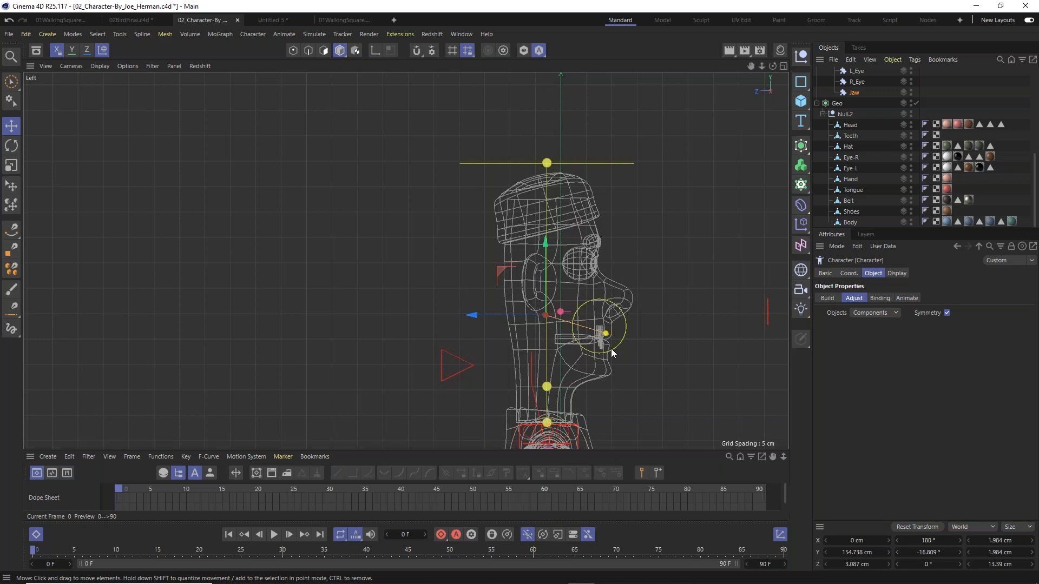
Move the jaw's end joint in the left view down to the chin, at about Y 142.8 cm and Z -9.9 cm.
scroll(612, 348, up, 10)
alt+middle_drag(555, 383, 557, 313)
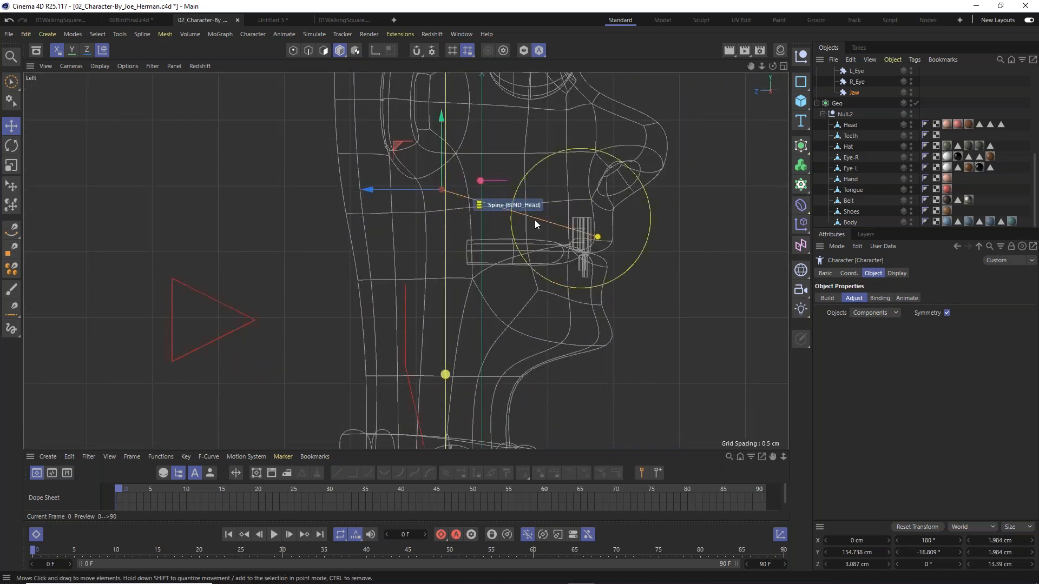
click(599, 238)
drag(558, 215, 566, 299)
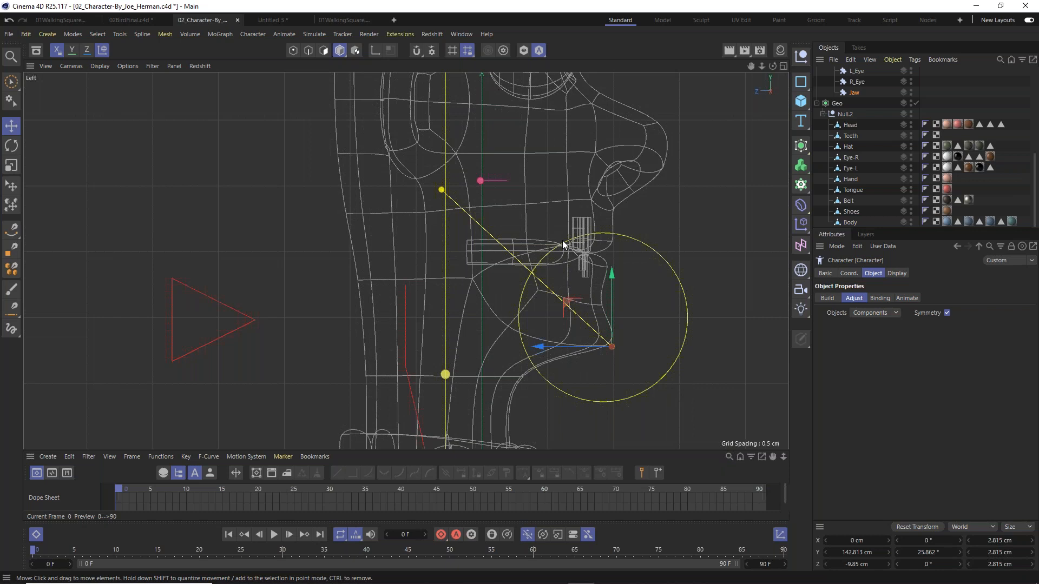
Move the right eye joint in the left view to the eyeball's center, at about Y 164.9 cm and Z -3.7 cm.
alt+middle_drag(570, 212, 588, 423)
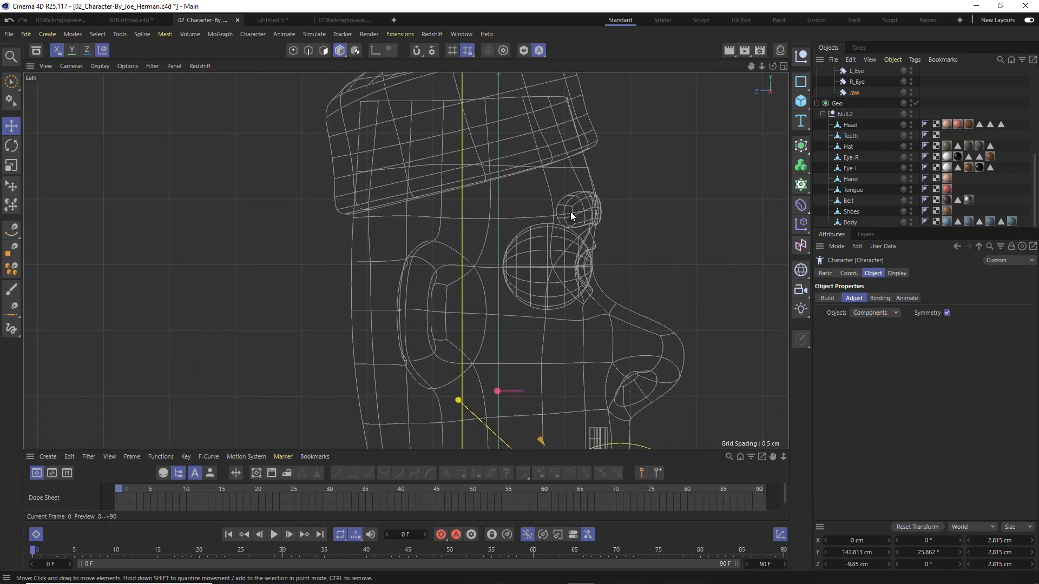
click(497, 391)
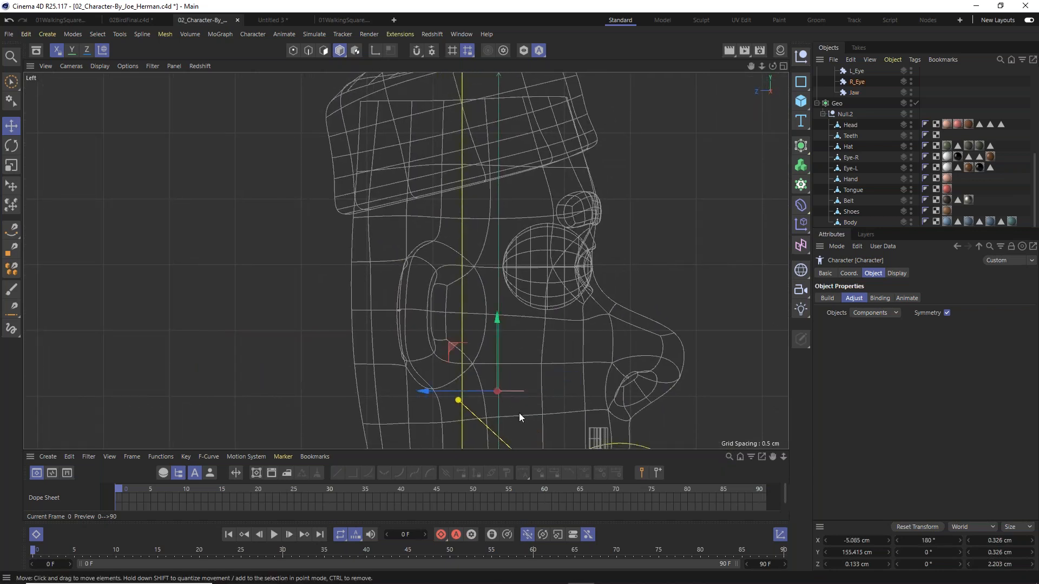
drag(453, 360, 508, 236)
scroll(551, 251, up, 10)
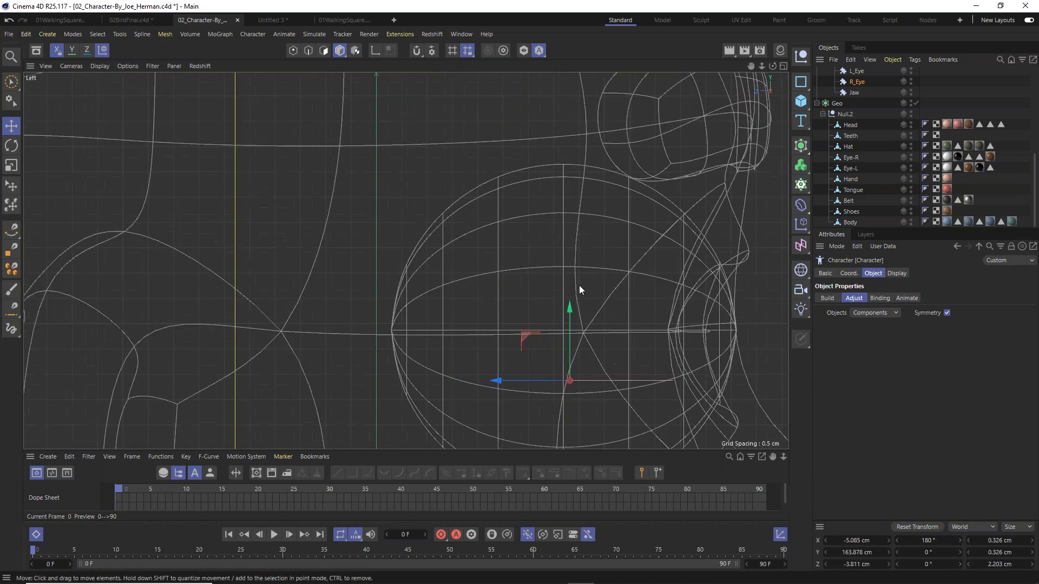
drag(519, 354, 512, 294)
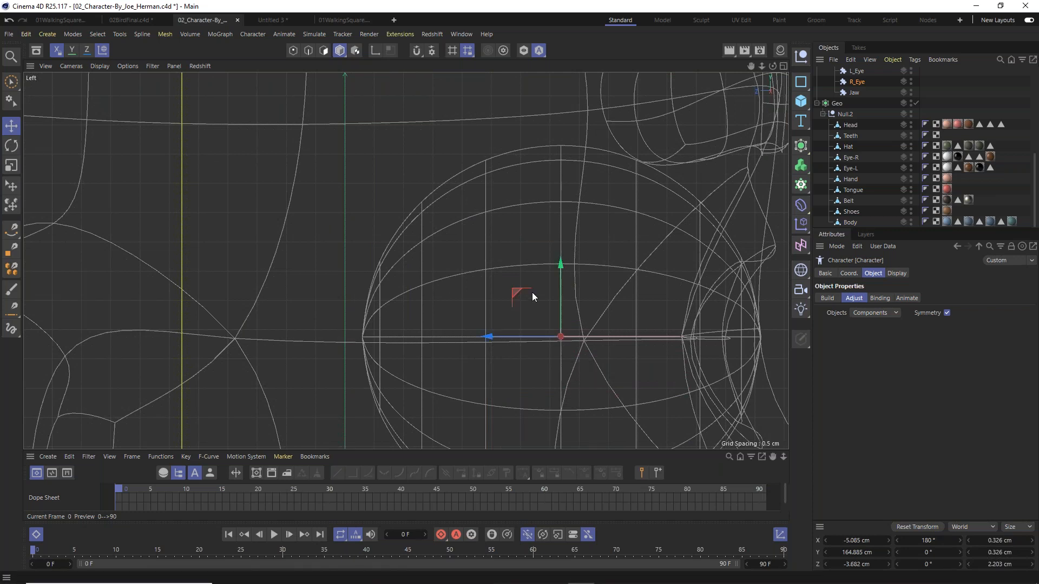
scroll(599, 363, up, 6)
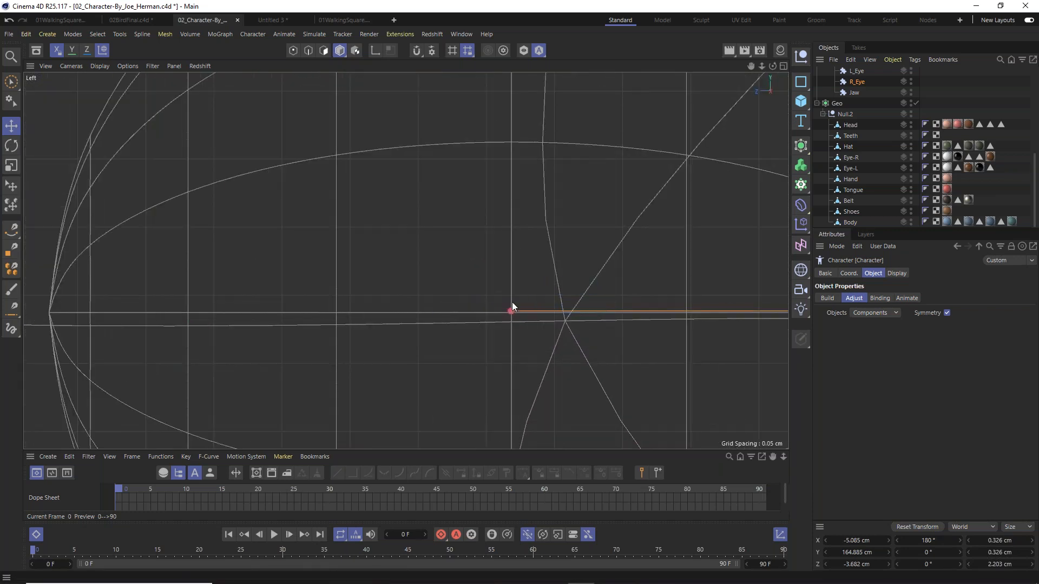
scroll(514, 275, up, 3)
drag(510, 248, 511, 249)
drag(437, 323, 434, 324)
Switch to the front view close to the right eye and display it as lines.
scroll(499, 310, down, 5)
scroll(500, 310, down, 10)
alt+middle_drag(522, 365, 524, 287)
key(F2)
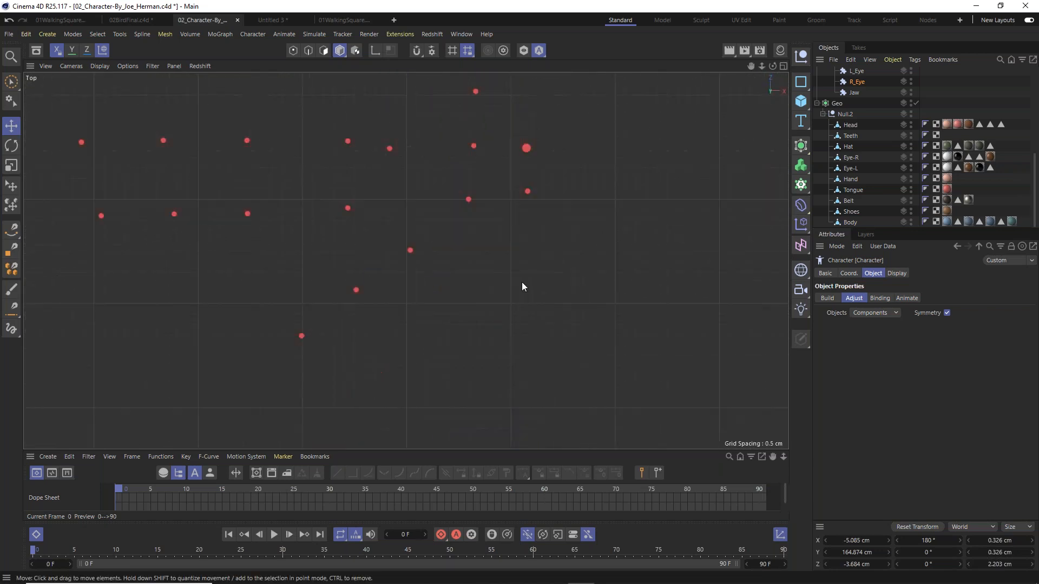
key(F3)
key(F2)
key(F4)
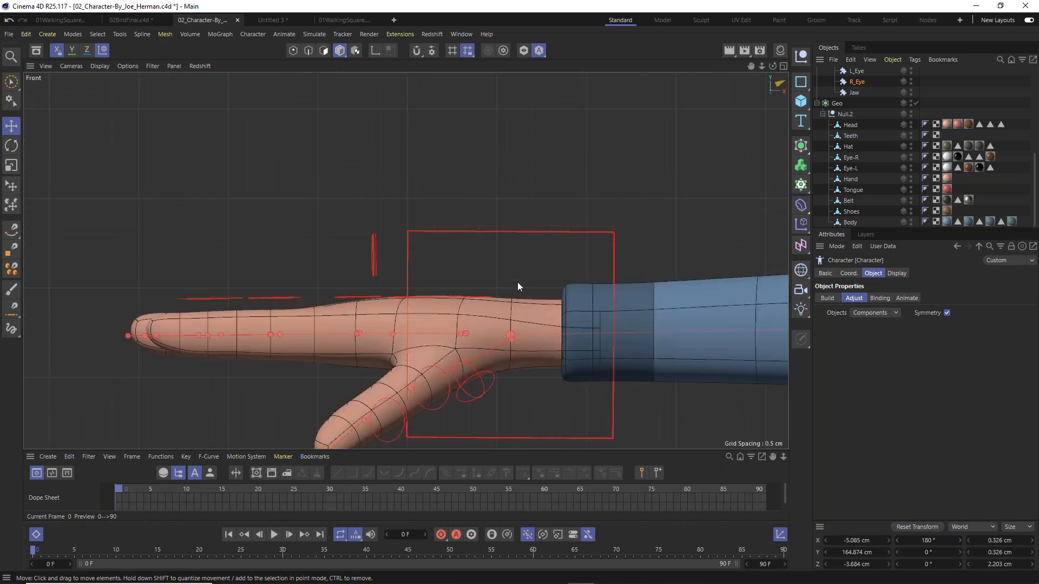
scroll(520, 275, down, 6)
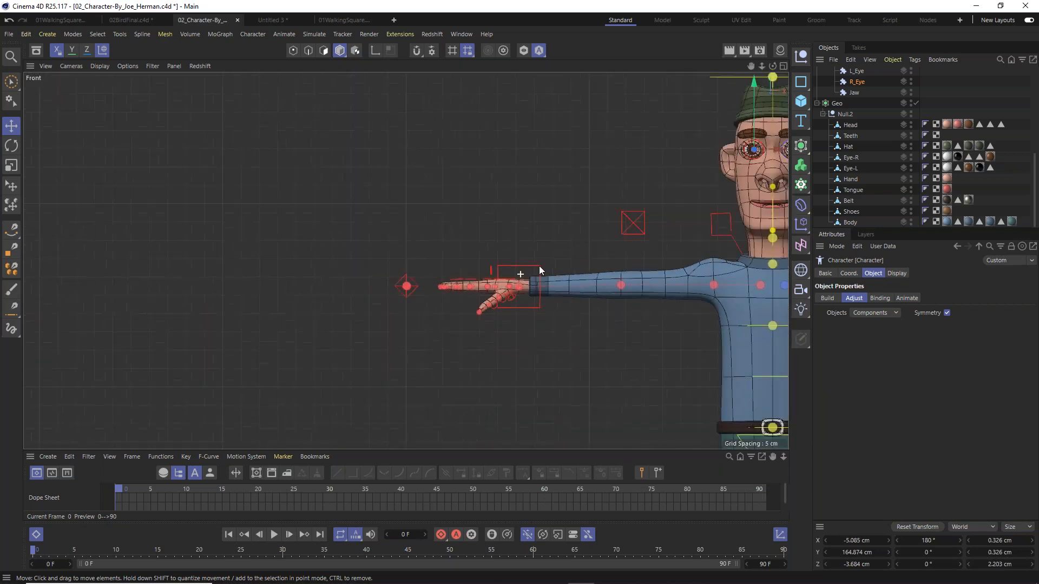
alt+middle_drag(724, 242, 609, 317)
scroll(615, 240, up, 15)
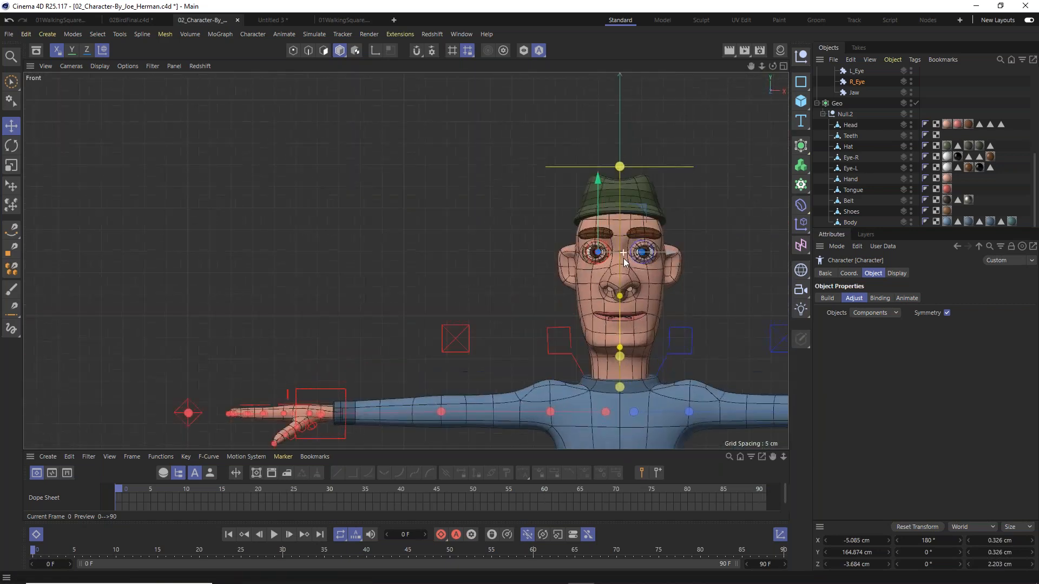
scroll(590, 250, up, 3)
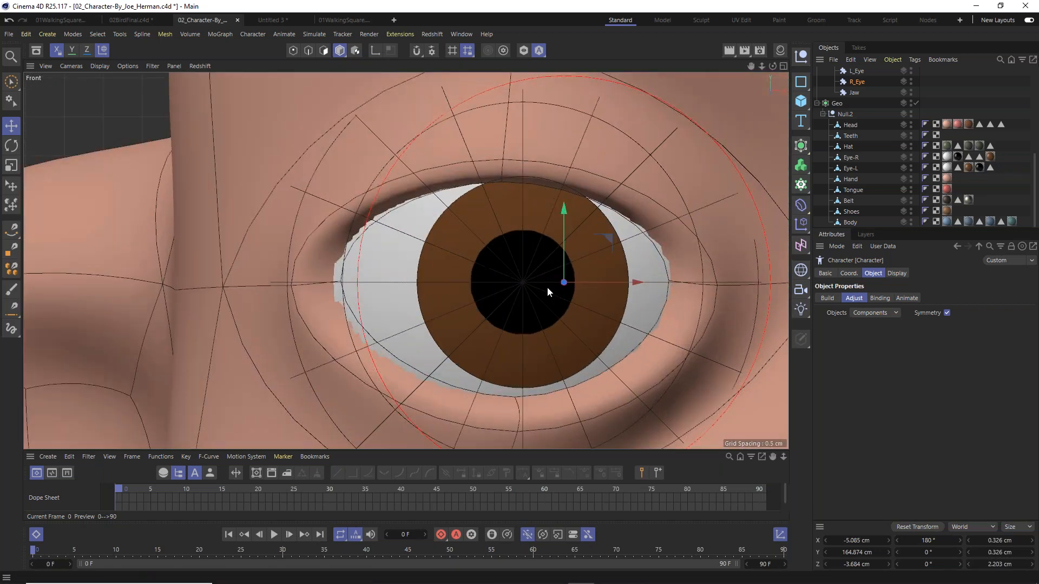
click(102, 66)
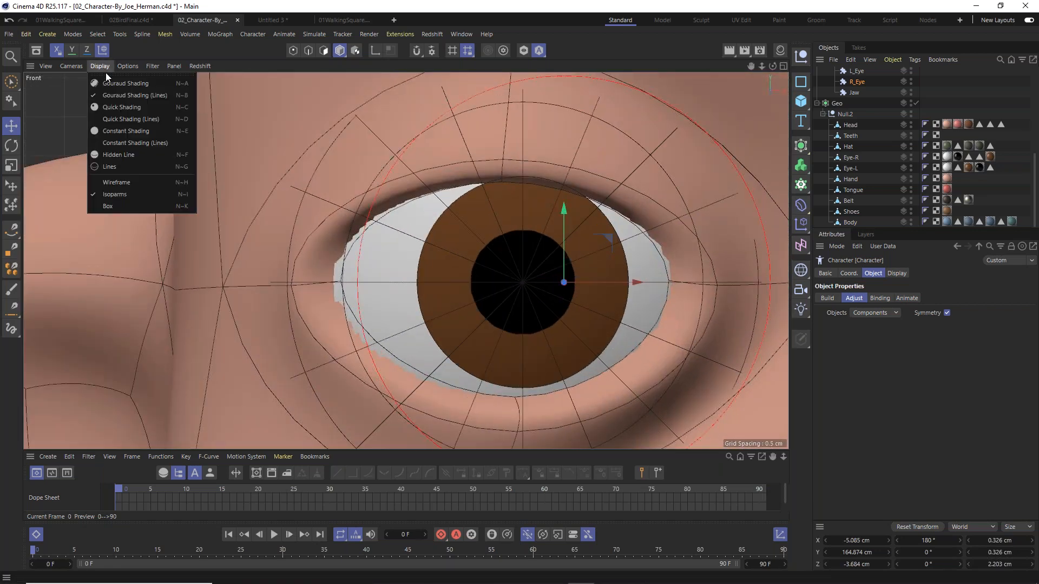
click(128, 167)
Center the right eye joint sideways on the eyeball in the front view, at about X -5.6 cm.
scroll(540, 254, up, 8)
drag(659, 287, 574, 295)
scroll(570, 279, down, 7)
scroll(570, 278, down, 7)
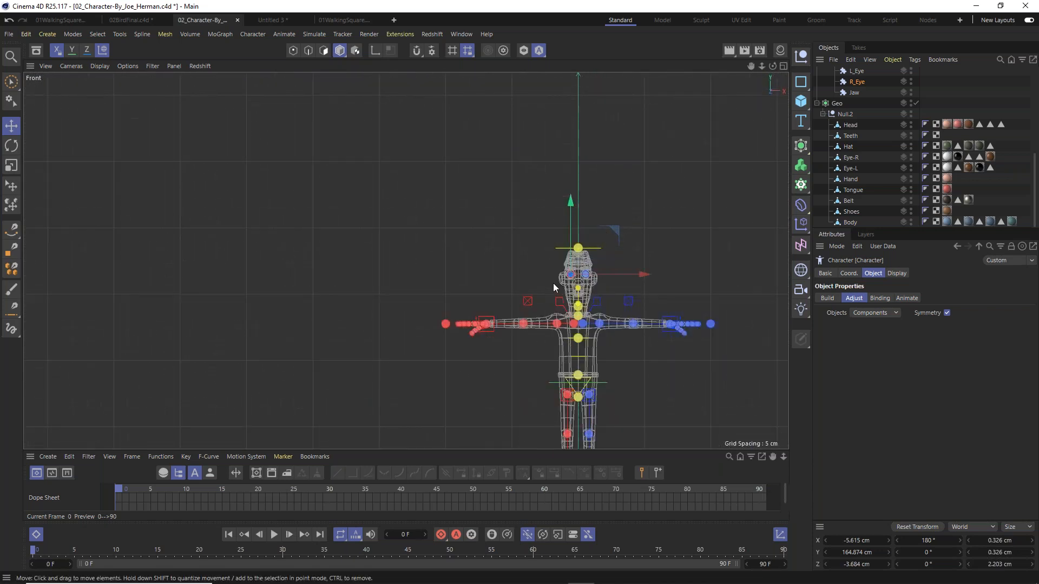
Raise the left leg's hip joint in the front view to about Y 76.6 cm.
scroll(592, 401, up, 4)
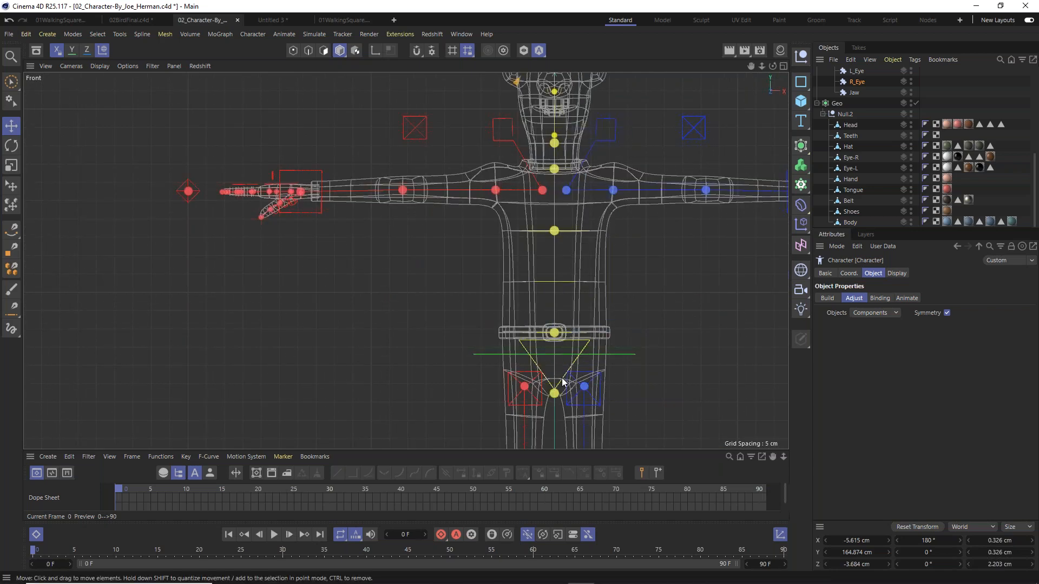
middle_drag(563, 382, 524, 181)
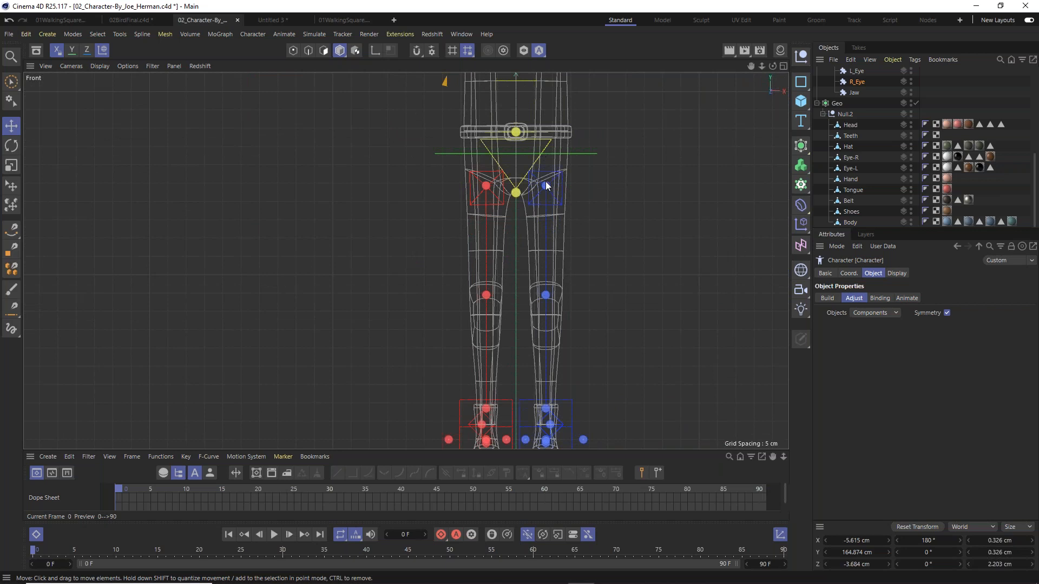
scroll(545, 185, up, 5)
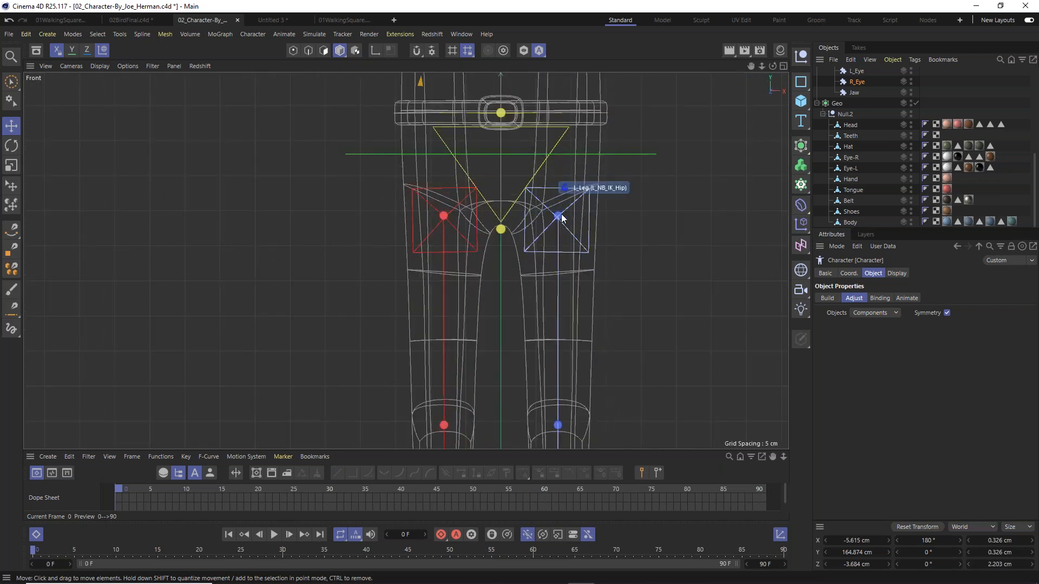
click(562, 219)
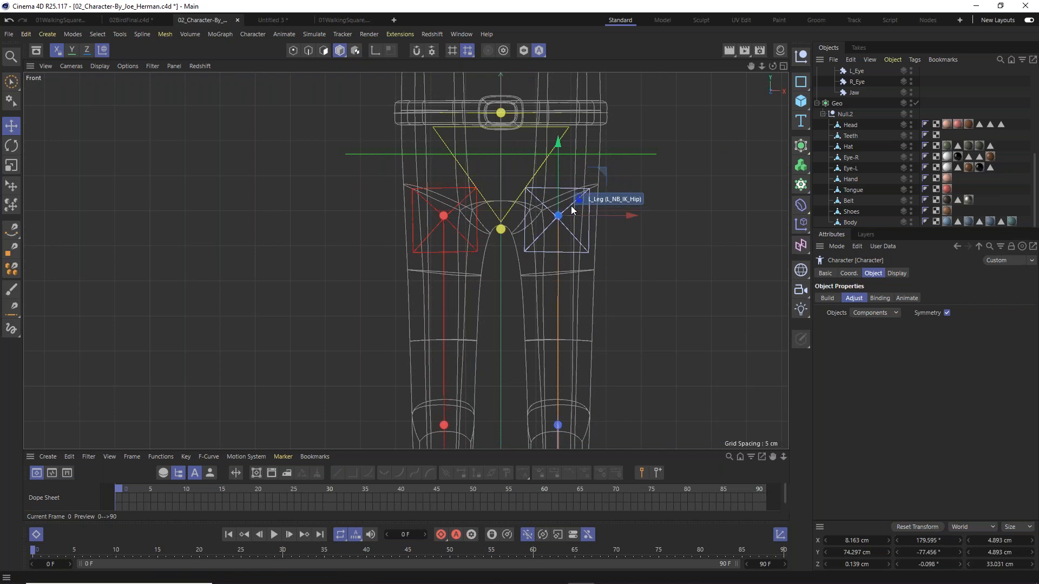
drag(560, 141, 563, 126)
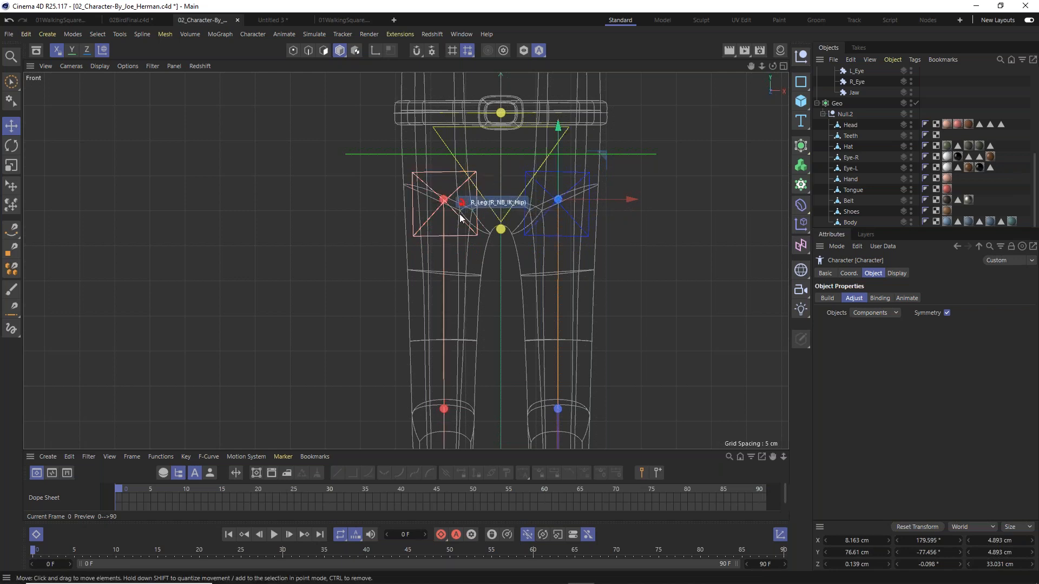
Display the front view around the knees as Gouraud shading with lines.
alt+middle_drag(524, 323, 504, 158)
click(104, 65)
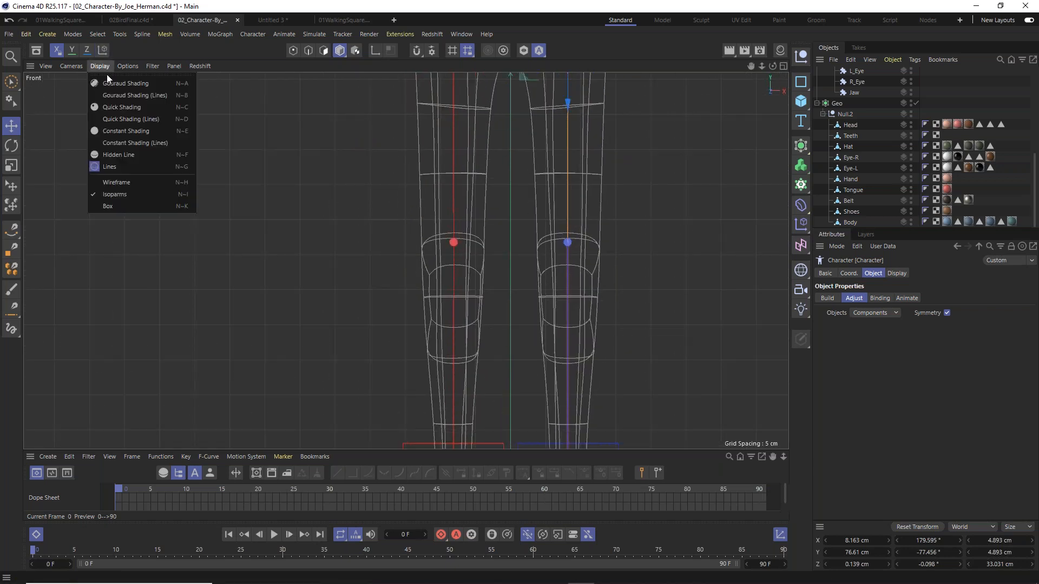
click(112, 95)
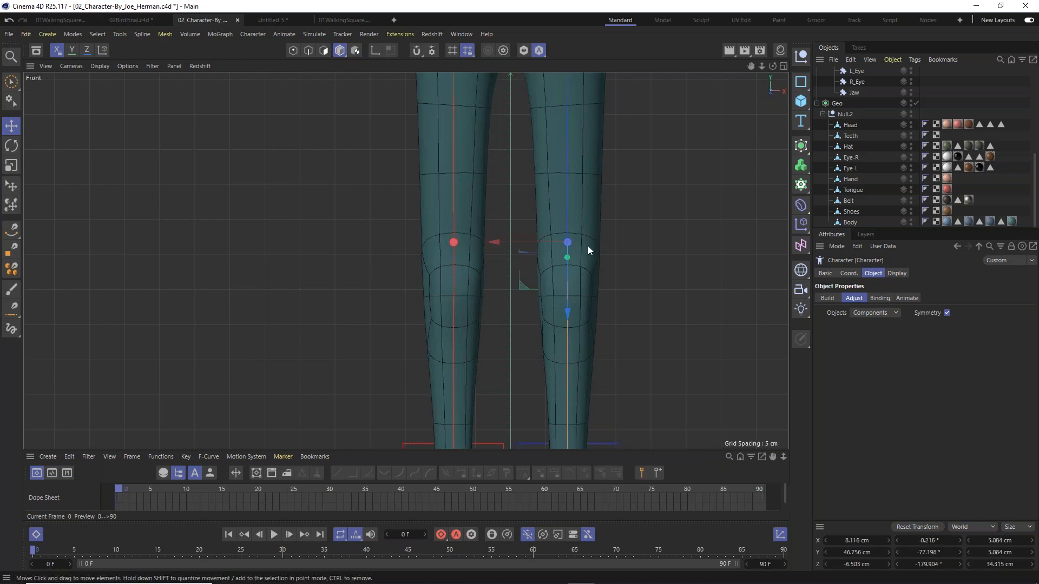
Try to lower the left leg's knee joint in the front view to the middle of the knee.
scroll(588, 245, down, 4)
scroll(588, 246, up, 6)
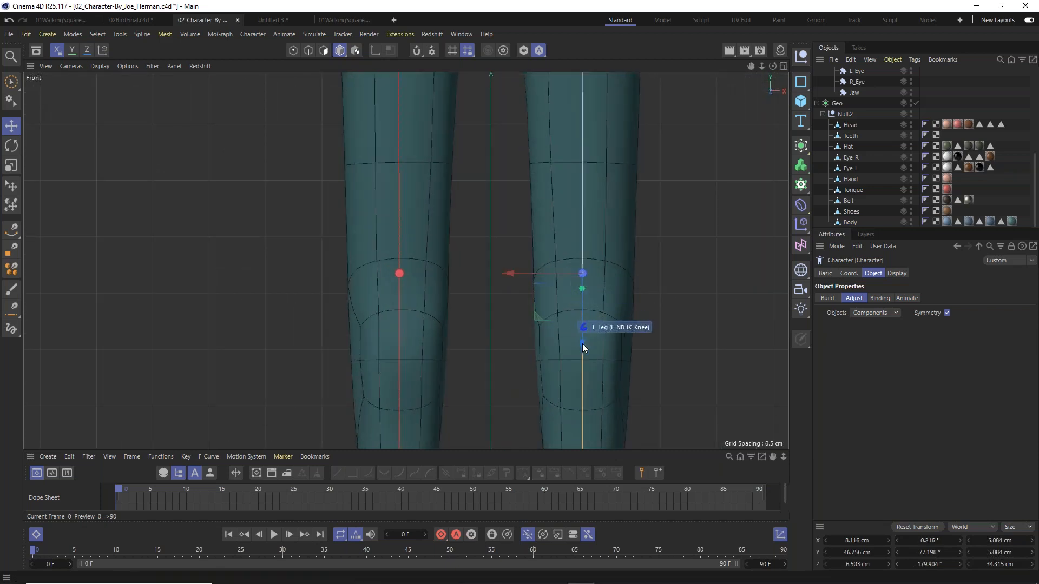
drag(583, 353, 581, 415)
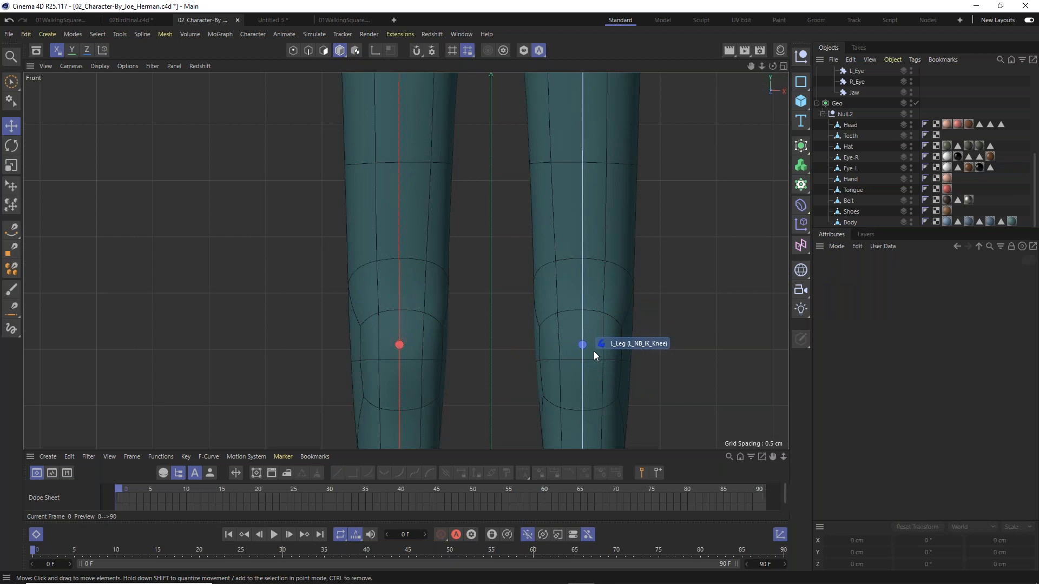
key(ctrl+z)
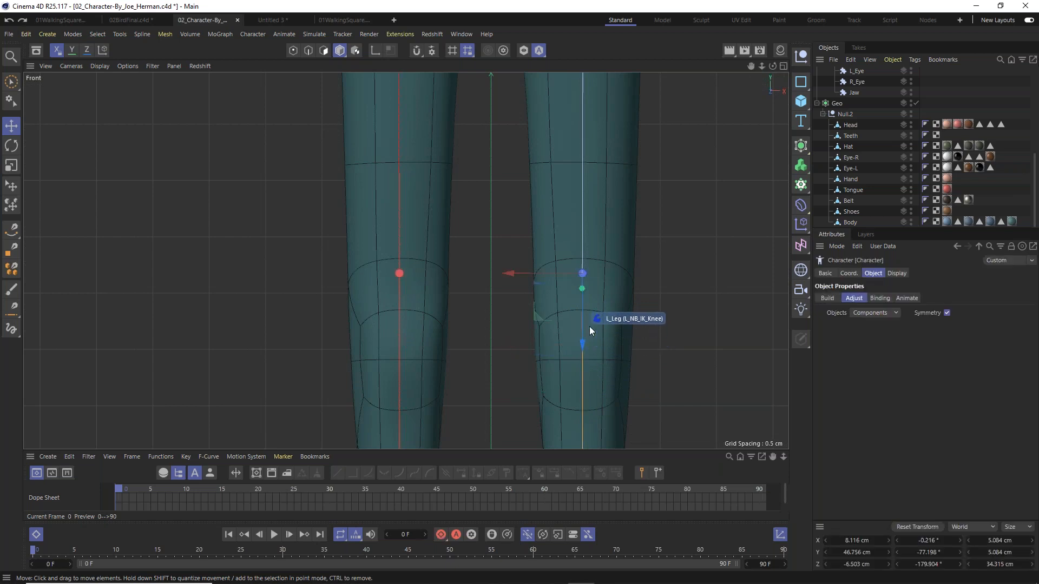
scroll(590, 325, down, 5)
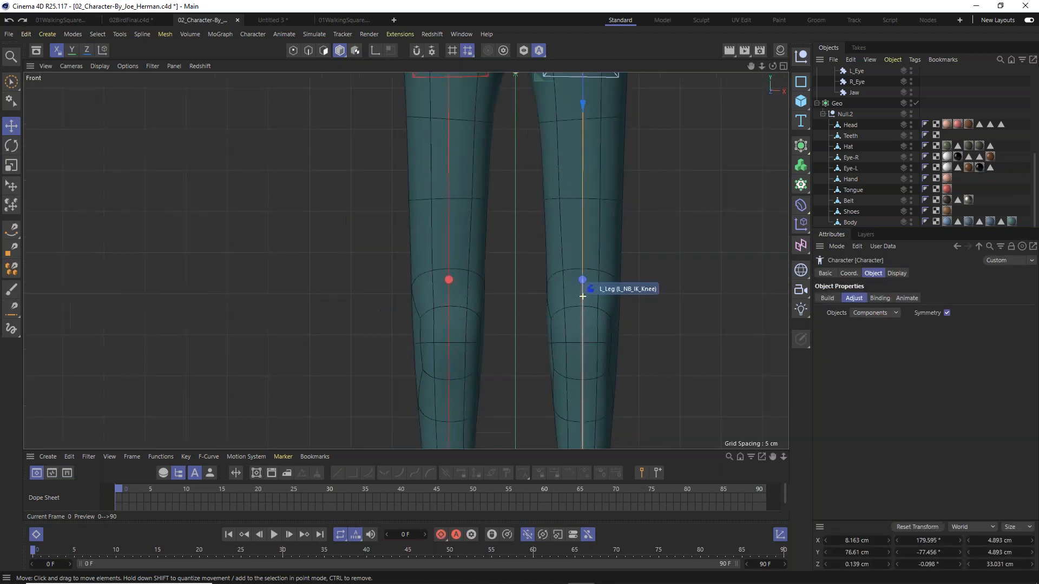
Examine the hip and knee joints' fit inside the legs from an angled perspective view.
key(F1)
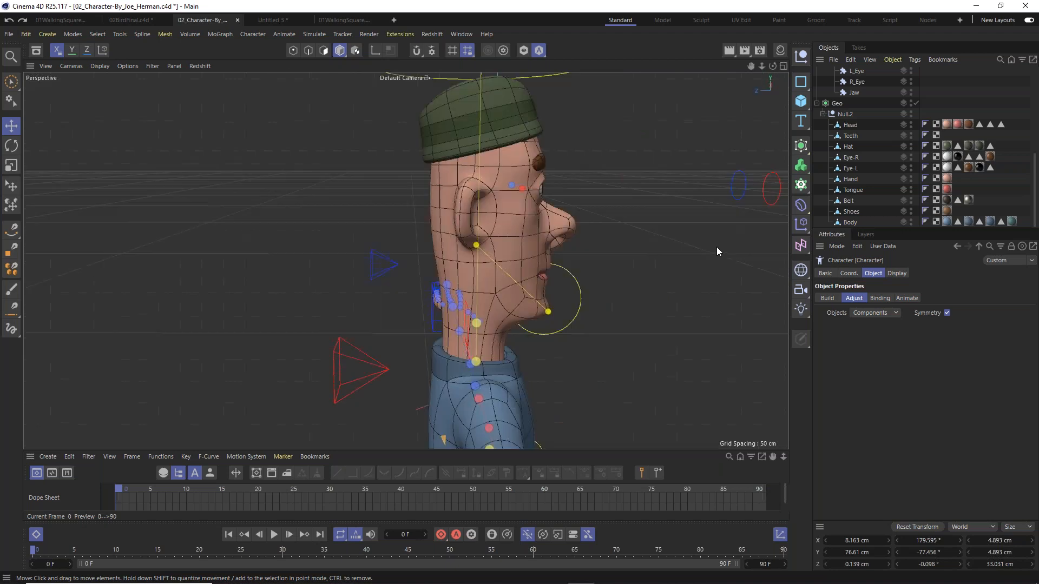
alt+middle_drag(426, 220, 379, 82)
alt+drag(411, 381, 362, 369)
scroll(362, 369, down, 4)
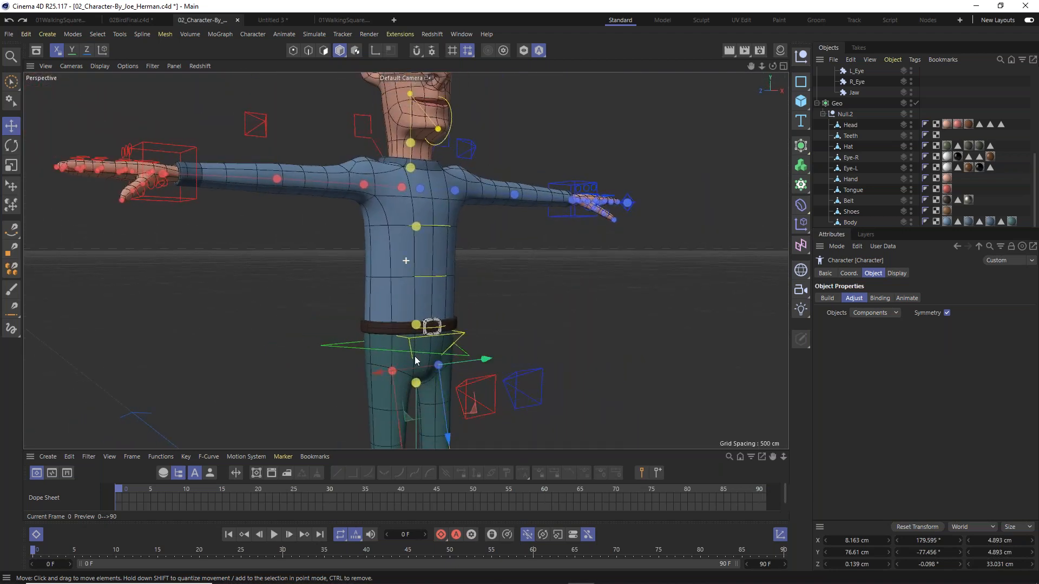
alt+middle_drag(413, 362, 452, 312)
alt+drag(453, 311, 383, 309)
alt+middle_drag(430, 398, 458, 305)
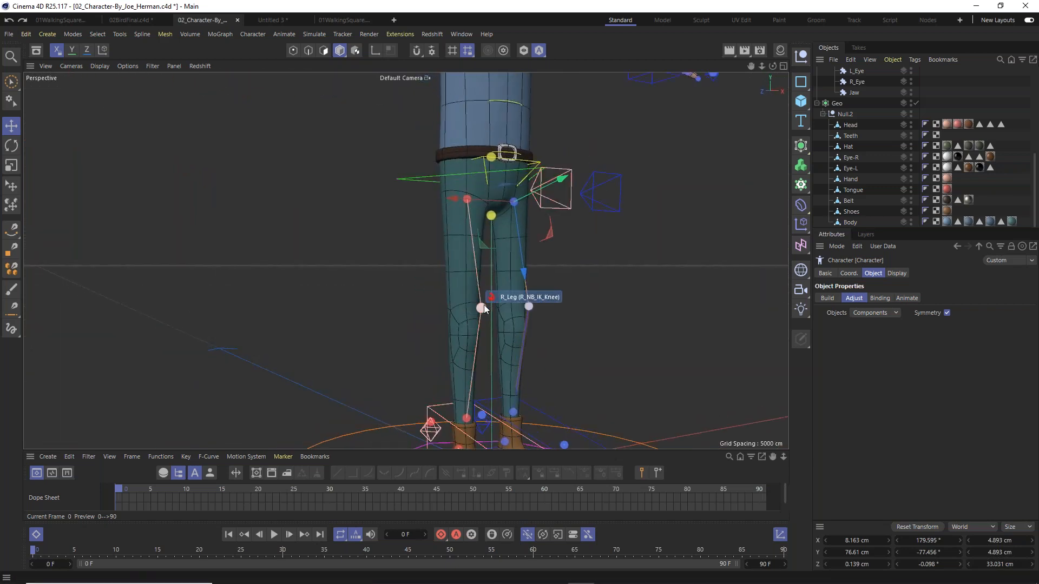
Examine the right leg's knee joint position relative to the leg mesh in the left view.
click(482, 306)
alt+drag(456, 351, 514, 355)
key(F2)
key(F3)
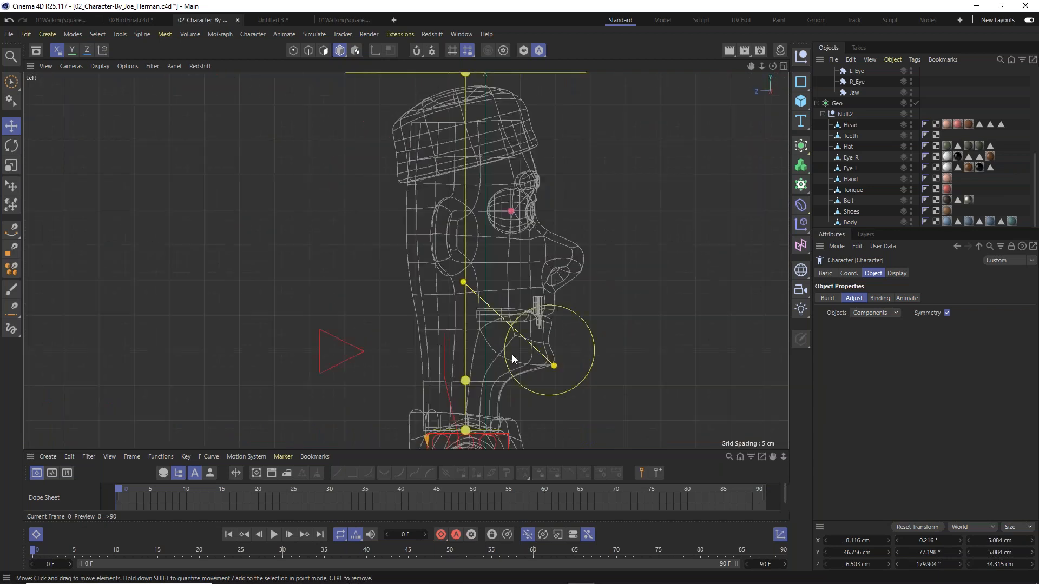
scroll(520, 346, down, 5)
alt+middle_drag(546, 433, 544, 280)
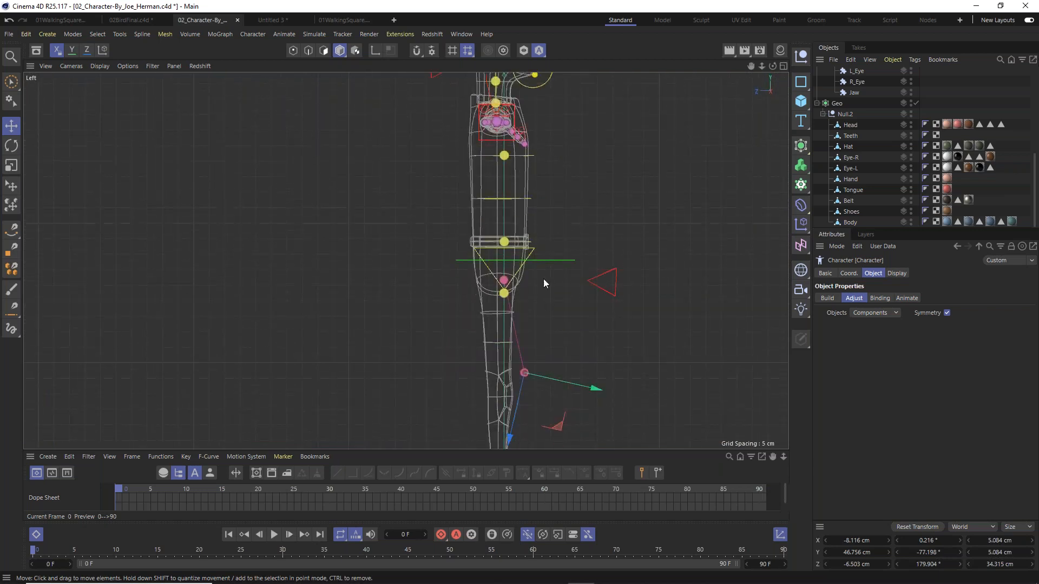
scroll(501, 372, up, 5)
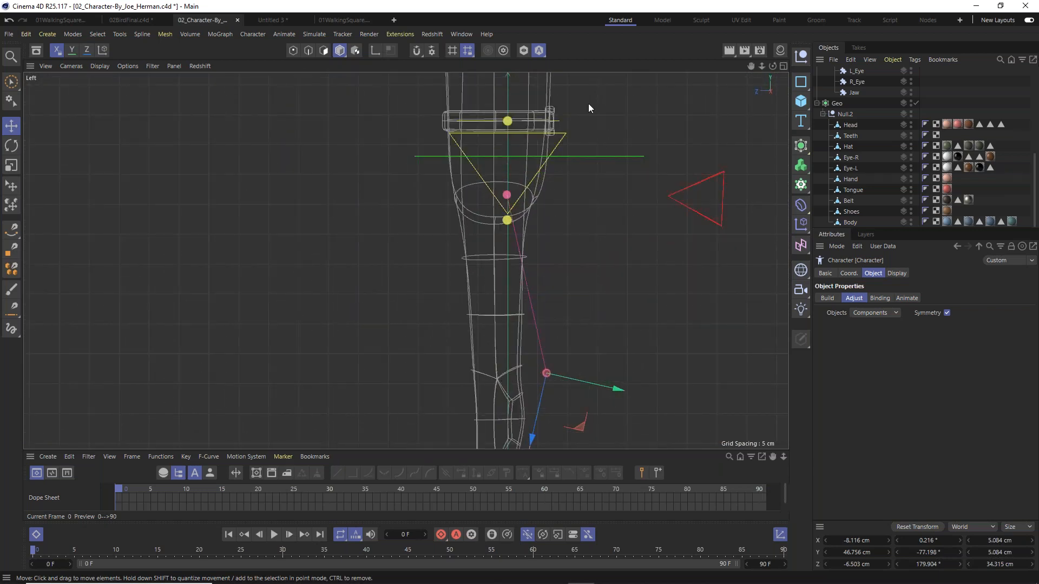
Move the spine's hips controller backward in the left view to about Z 2 cm, centring it in the body.
scroll(566, 128, down, 5)
alt+middle_drag(576, 99, 593, 272)
click(555, 298)
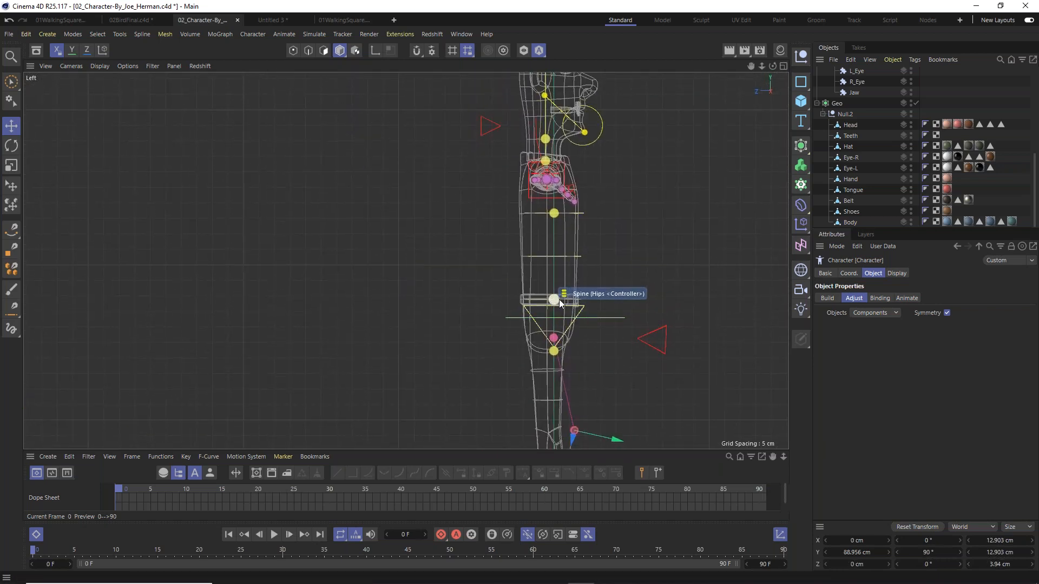
drag(619, 303, 616, 307)
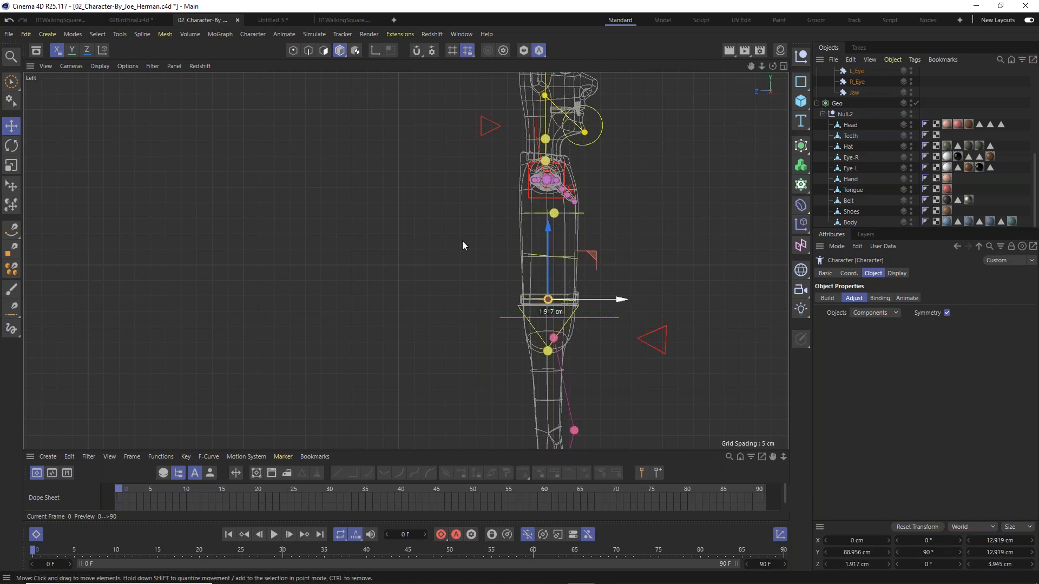
scroll(569, 292, up, 5)
scroll(573, 292, up, 3)
drag(589, 345, 587, 346)
Try to shift the spine's chest joint along the depth axis in the left view.
alt+middle_drag(554, 123, 561, 251)
click(557, 201)
mouse_move(610, 203)
mouse_down()
mouse_move(600, 202)
mouse_move(615, 202)
mouse_up()
key(ctrl+z)
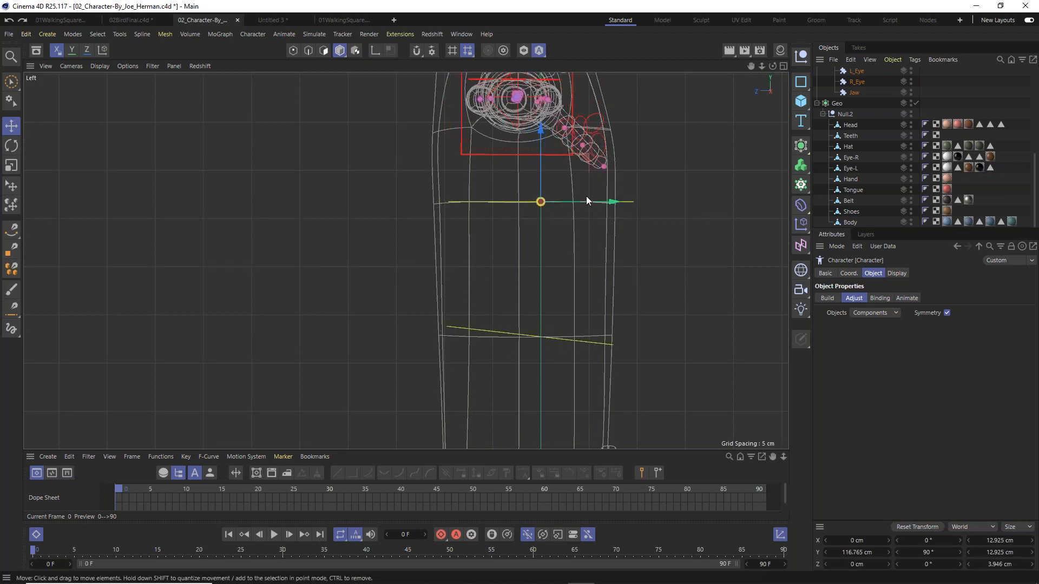
Try to move the spine's chest joint backward in the perspective view to about Z 6.4 cm.
key(F1)
mouse_move(548, 177)
alt+mouse_down()
mouse_move(542, 133)
mouse_move(548, 184)
alt+mouse_up()
alt+middle_drag(549, 184, 541, 252)
drag(558, 206, 534, 203)
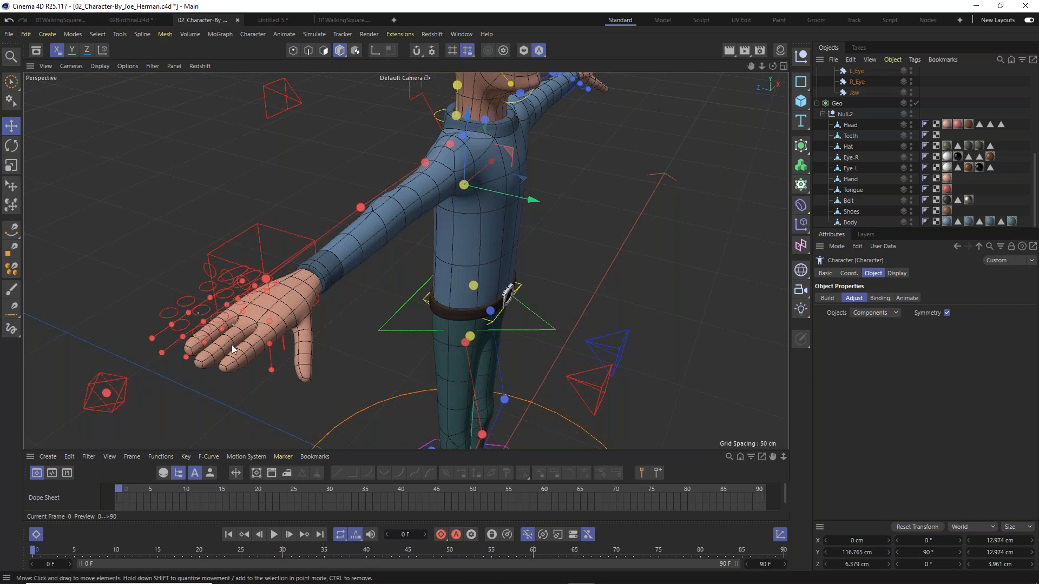
key(ctrl+z)
Try to move the spine's chest joint backward in the left view to about Z 1.5 cm.
key(F2)
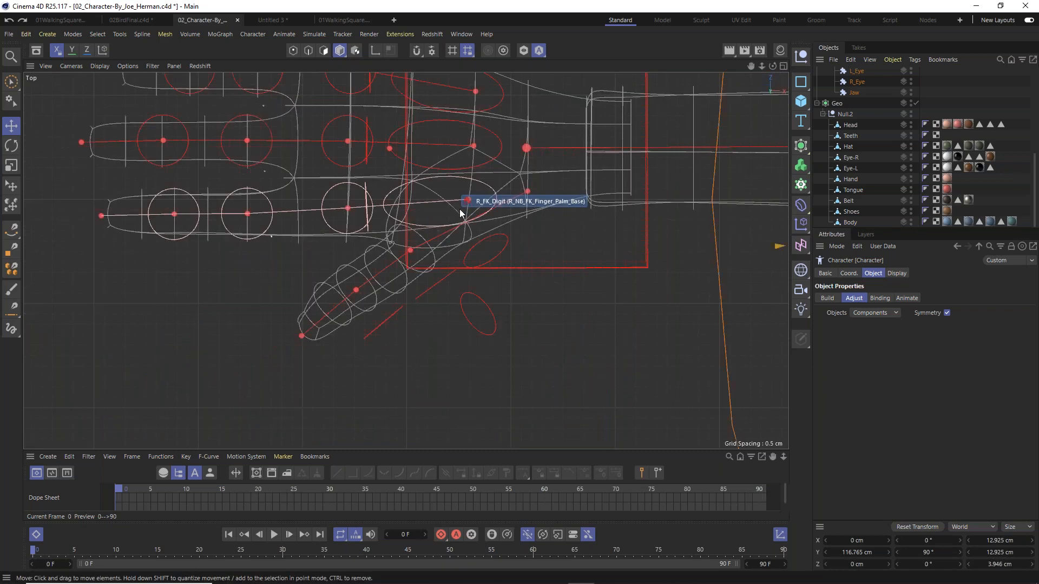
key(F3)
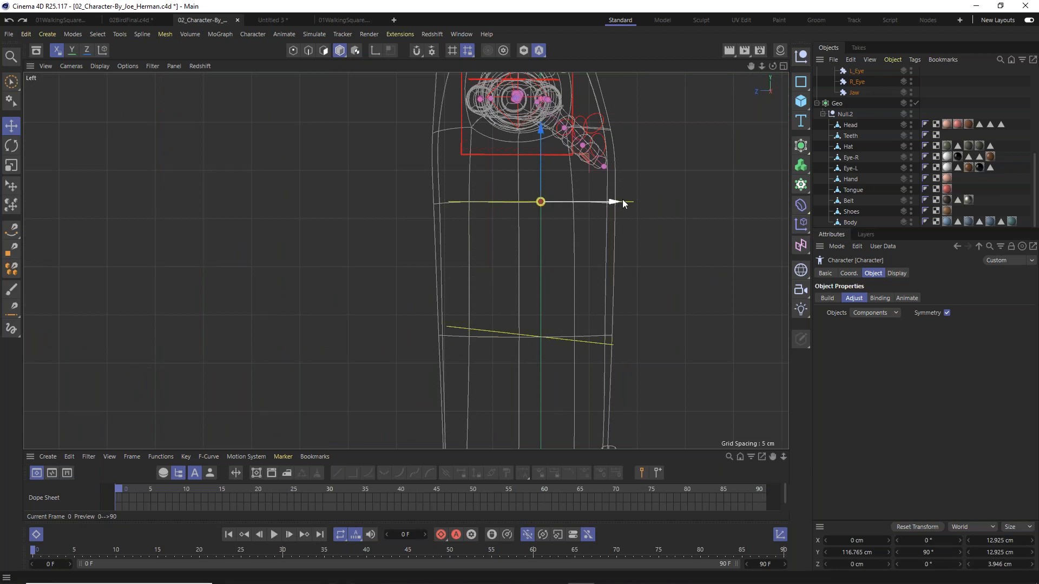
drag(609, 202, 598, 203)
key(ctrl+z)
drag(609, 203, 595, 203)
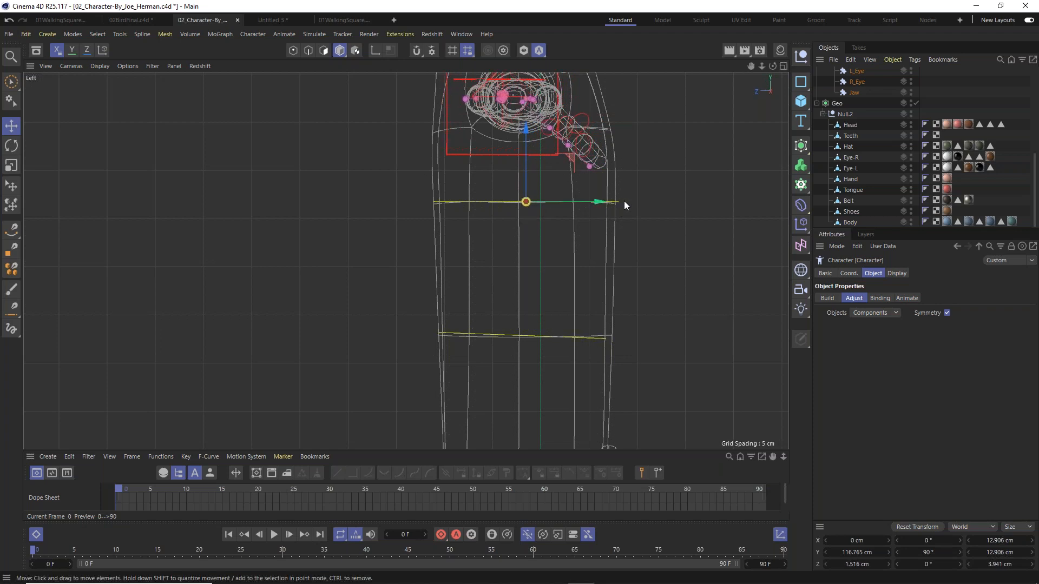
key(ctrl+z)
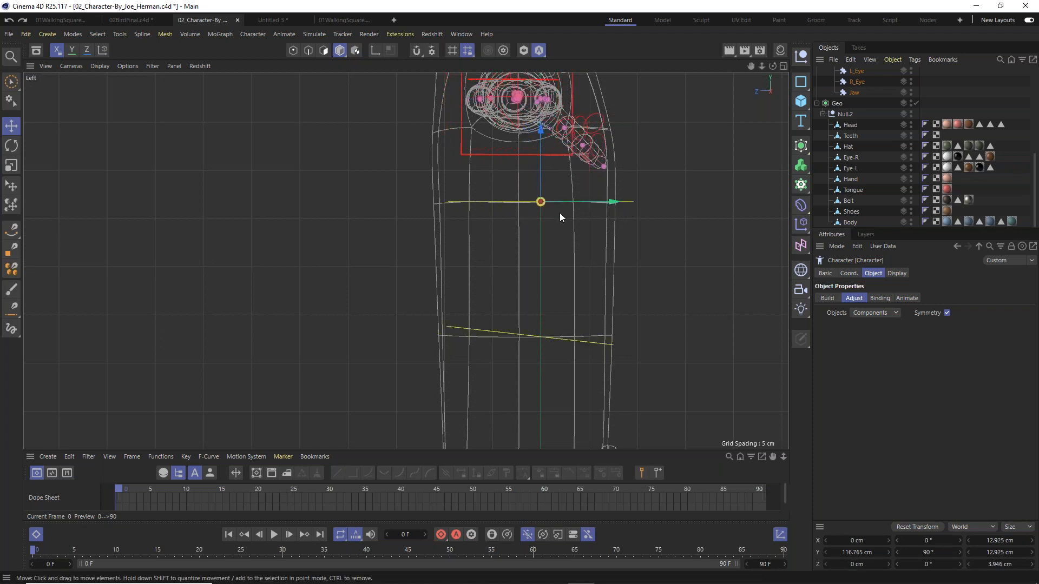
Try the spine's chest joint at about Z 2.26 cm, checking its fit in the perspective view.
scroll(570, 222, down, 4)
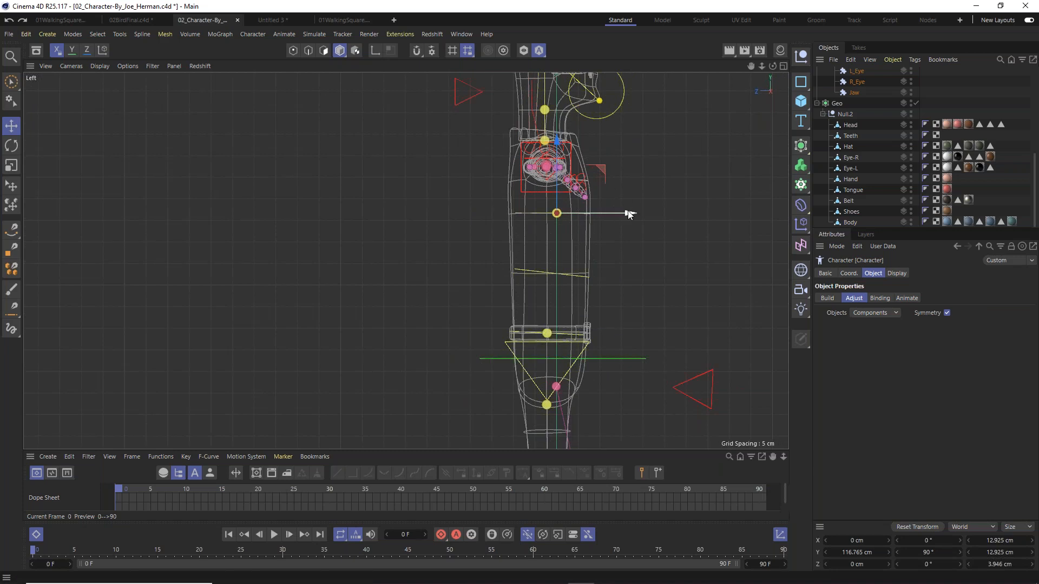
drag(628, 213, 621, 213)
key(ctrl+z)
drag(627, 216, 617, 218)
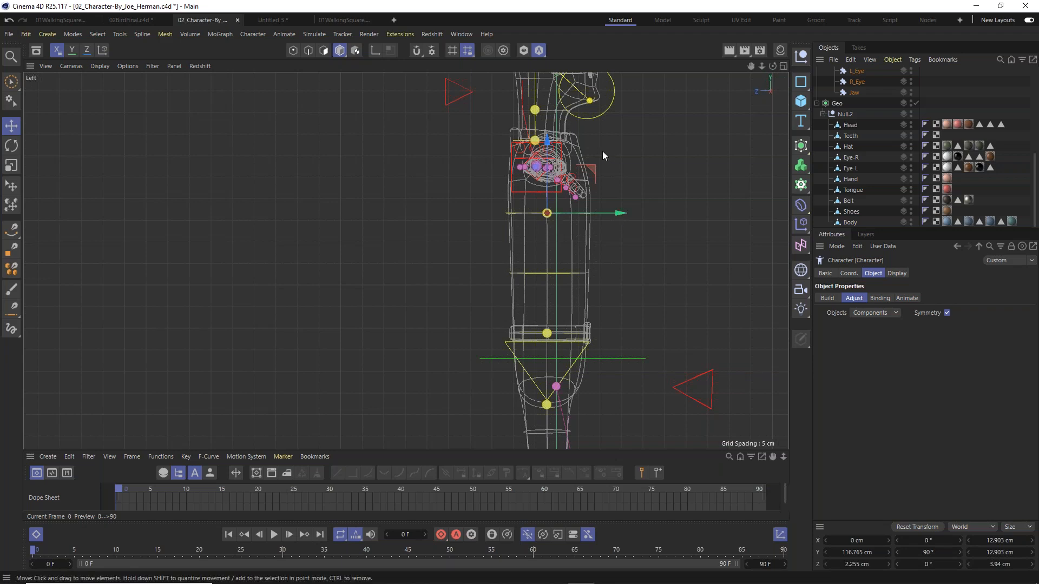
key(F1)
mouse_move(515, 179)
alt+mouse_down()
mouse_move(489, 180)
mouse_move(468, 154)
mouse_move(479, 164)
alt+mouse_up()
mouse_move(521, 167)
alt+mouse_down()
mouse_move(489, 159)
mouse_move(525, 152)
alt+mouse_up()
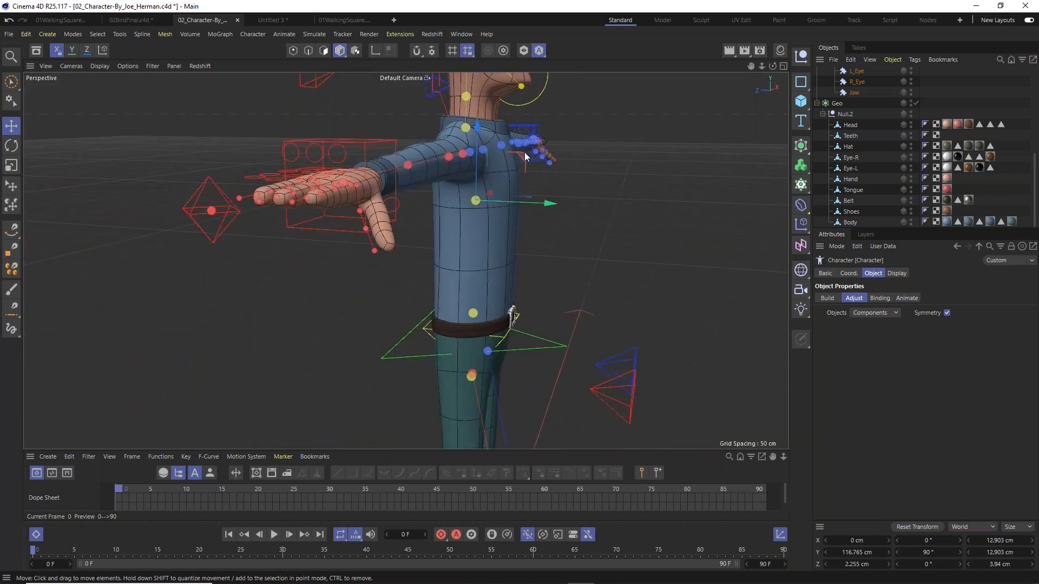
key(F2)
key(F3)
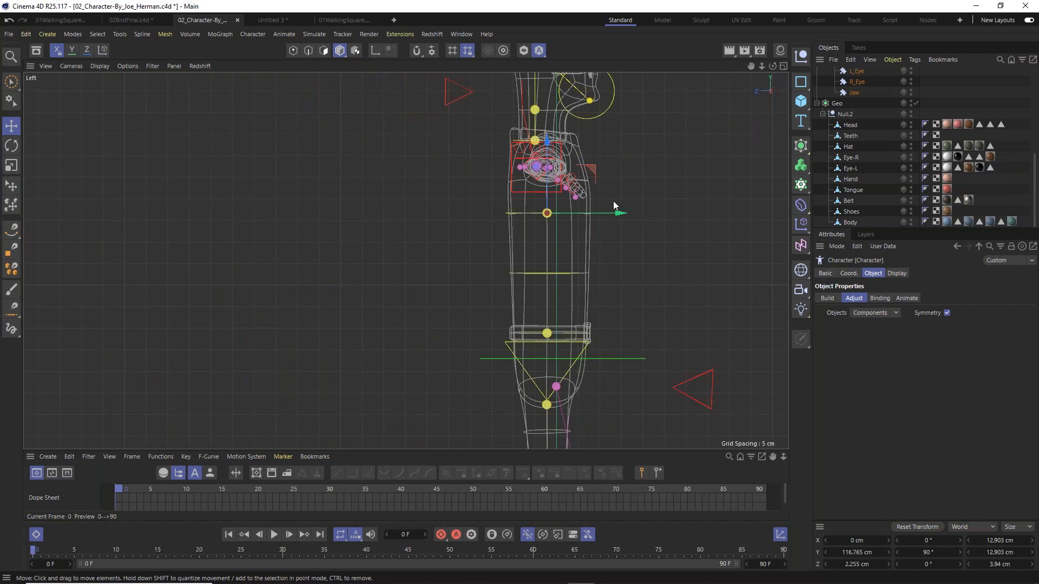
Move the spine's chest joint backward in the left view to about Z 2.19 cm, centred in the torso.
scroll(614, 200, up, 5)
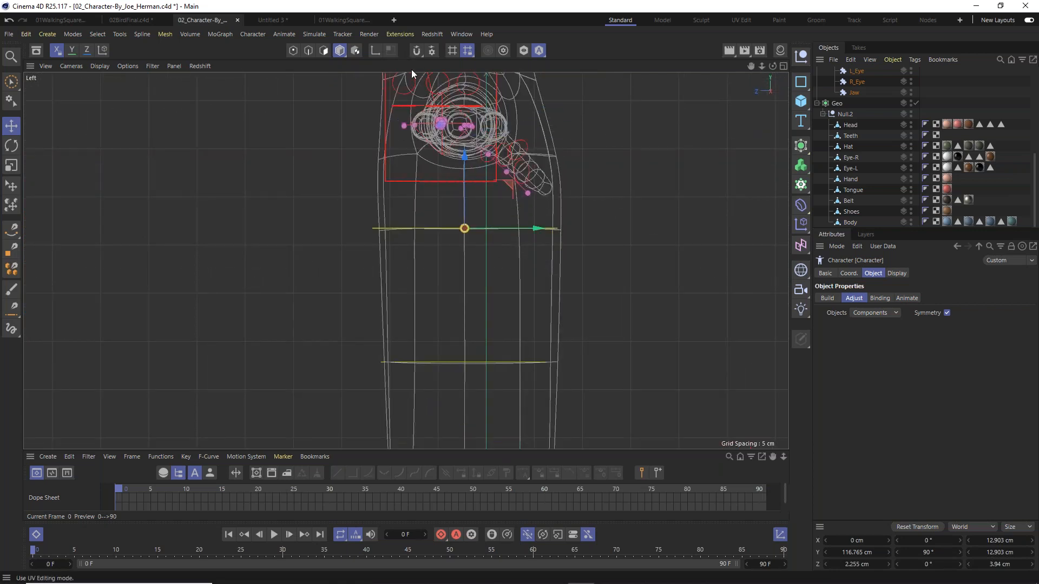
drag(537, 229, 538, 230)
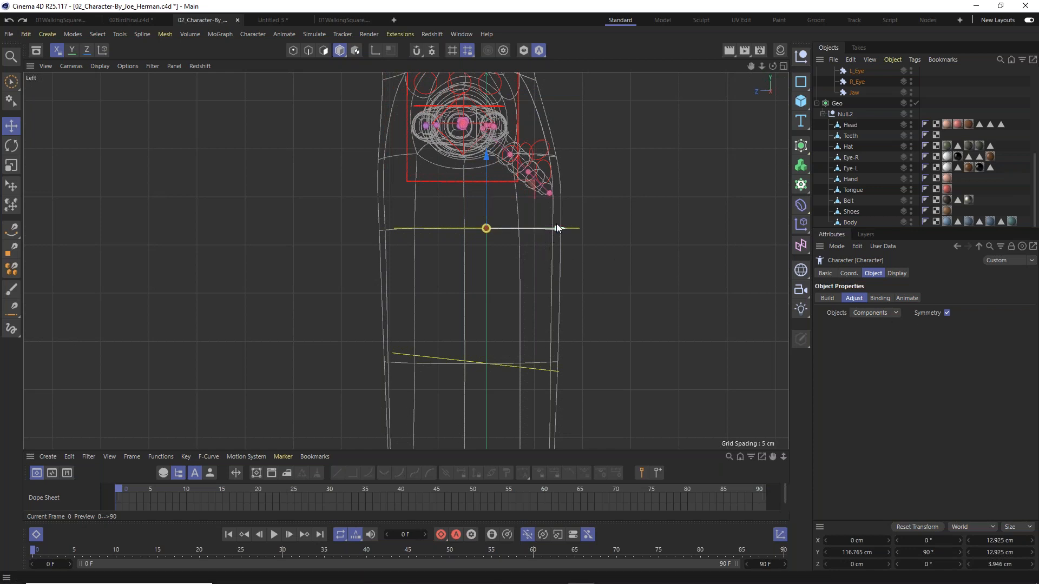
drag(556, 225, 539, 228)
key(F1)
Move the right arm's shoulder joint and the collarbone joint beside the neck forward in the top view to about Z 2.2 cm.
key(F2)
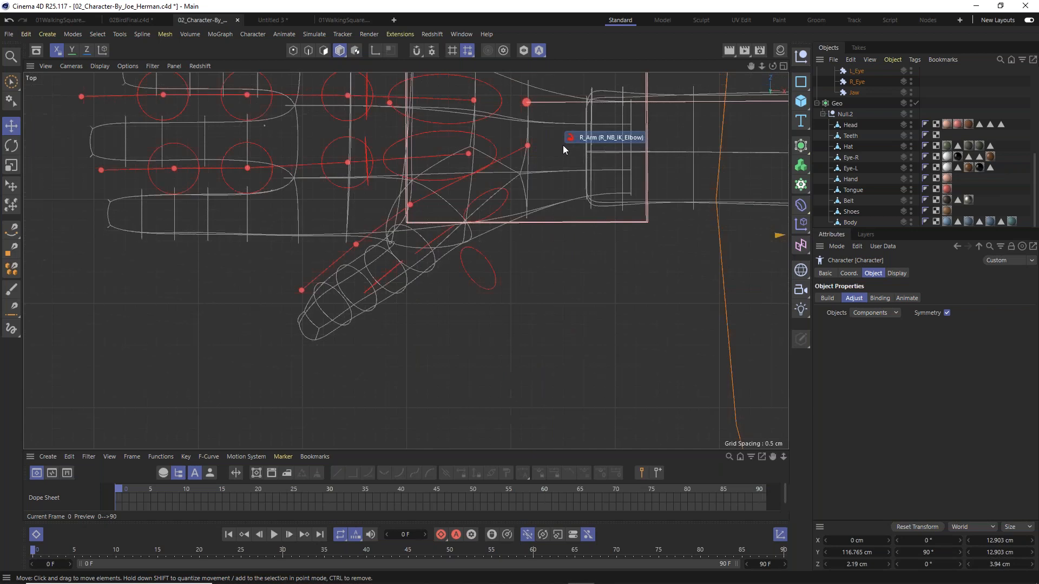
scroll(335, 181, down, 1)
key(space)
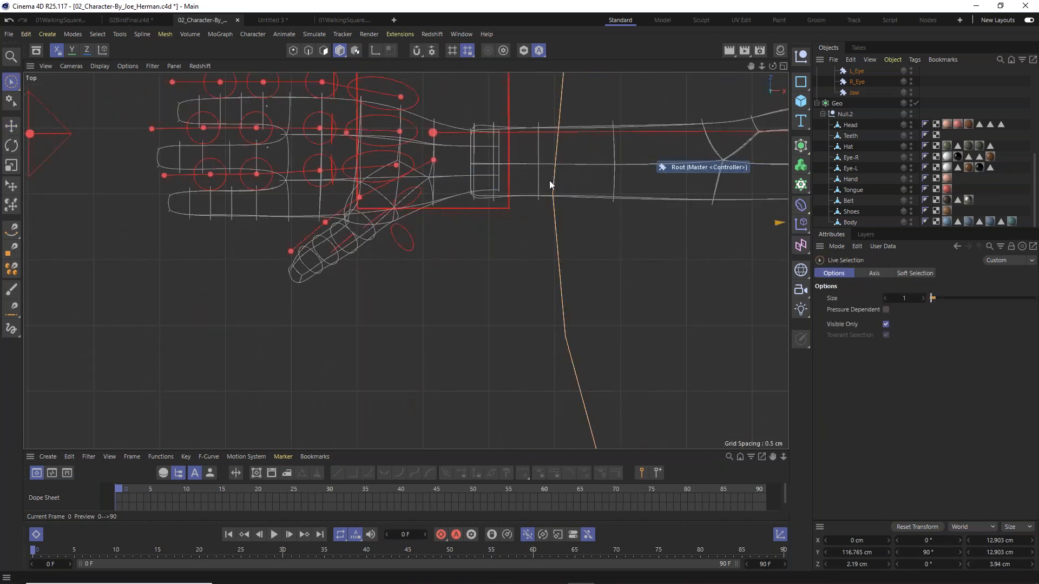
alt+middle_drag(500, 172, 36, 217)
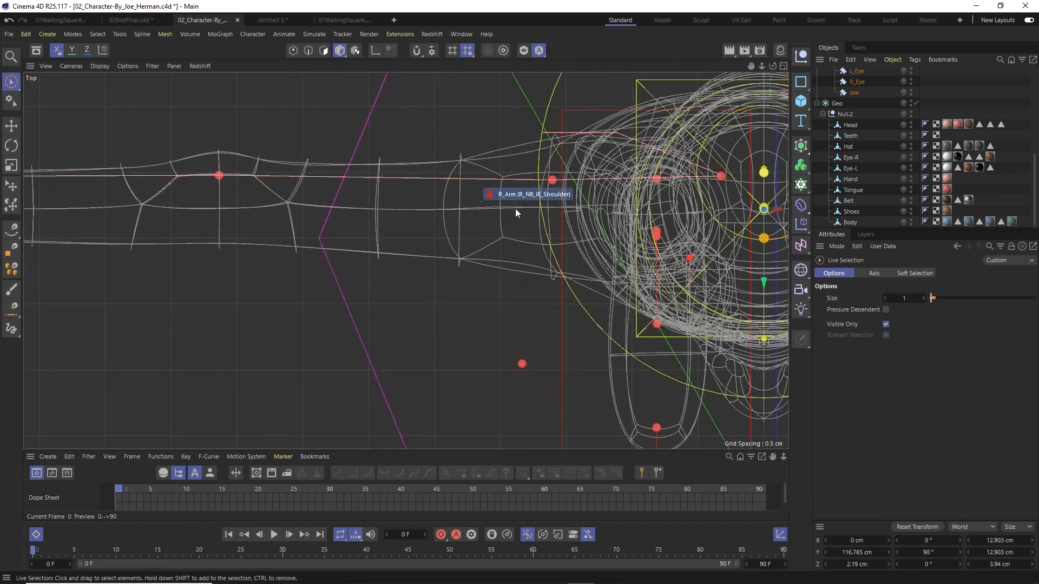
key(ctrl+shift+a)
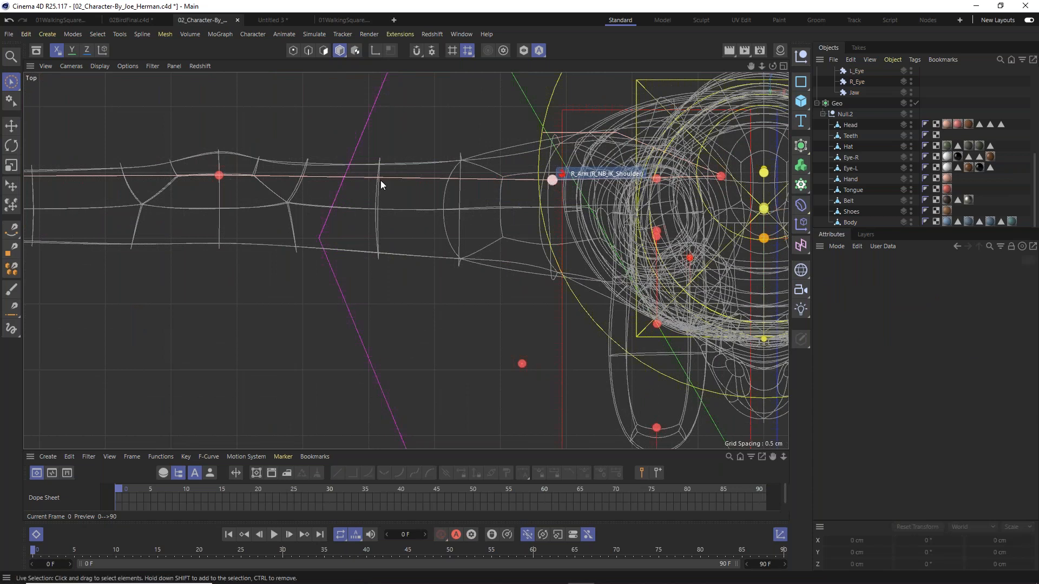
key(e)
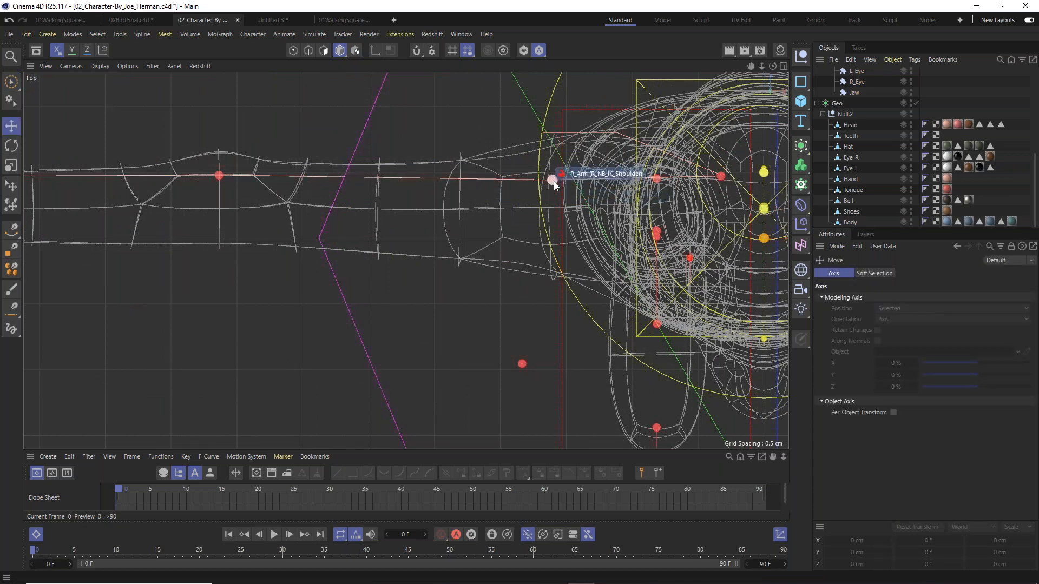
click(552, 180)
drag(553, 129, 553, 138)
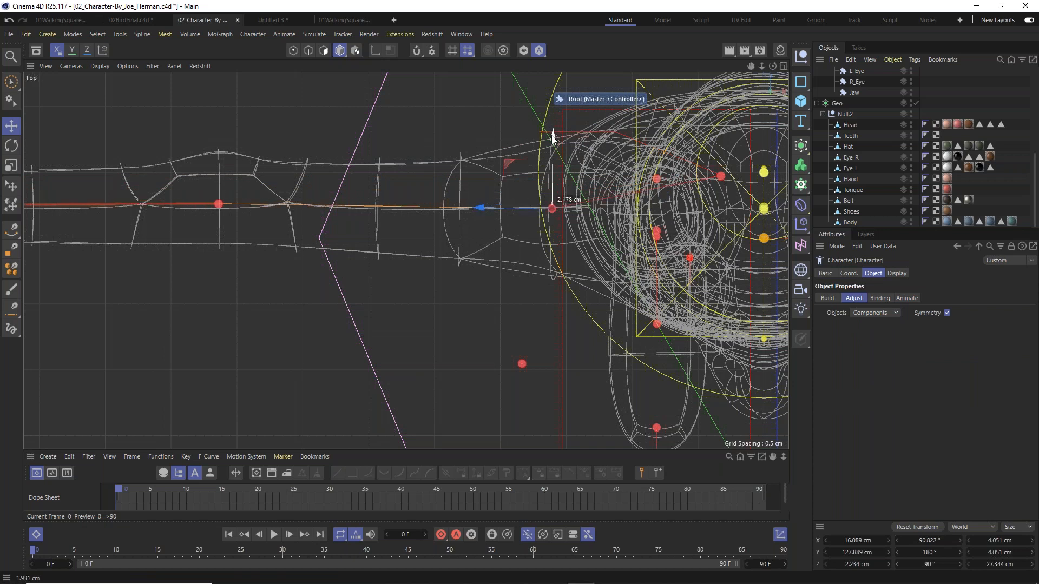
drag(553, 138, 553, 137)
click(719, 178)
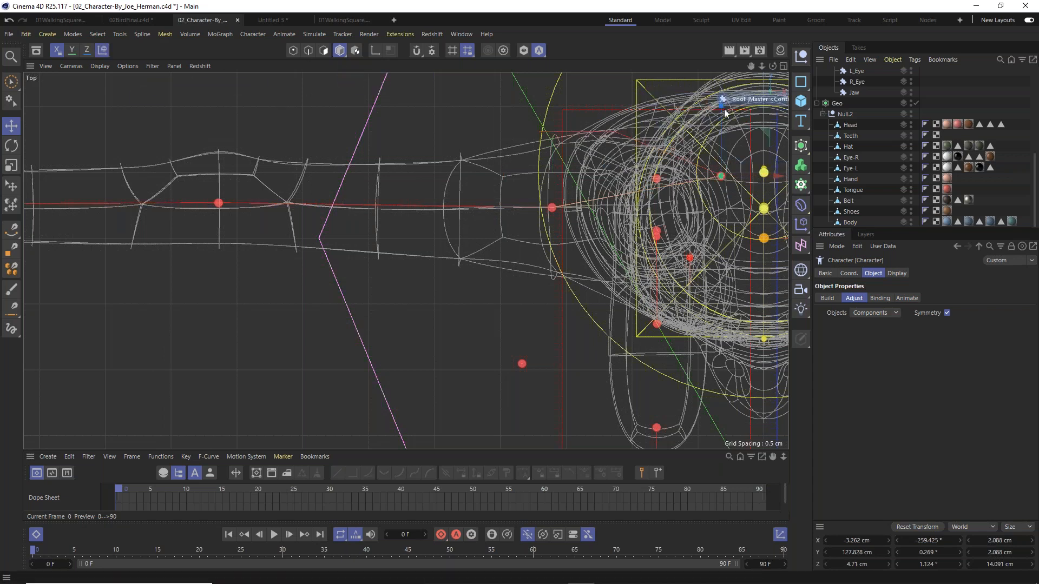
drag(722, 114, 727, 137)
Move the joint at the base of the neck forward in the left view to about Z 2.93 cm.
key(F3)
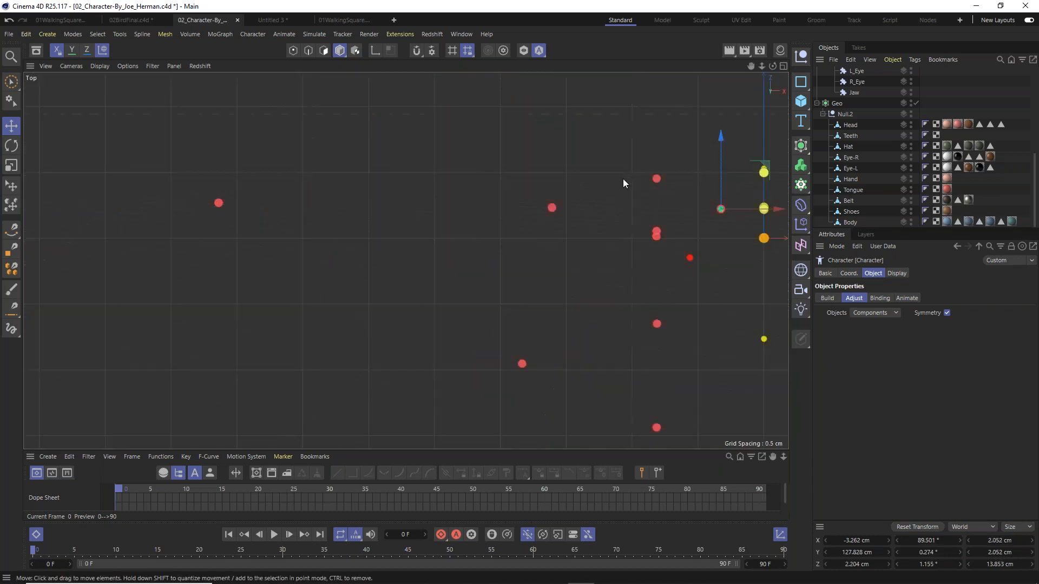
key(9)
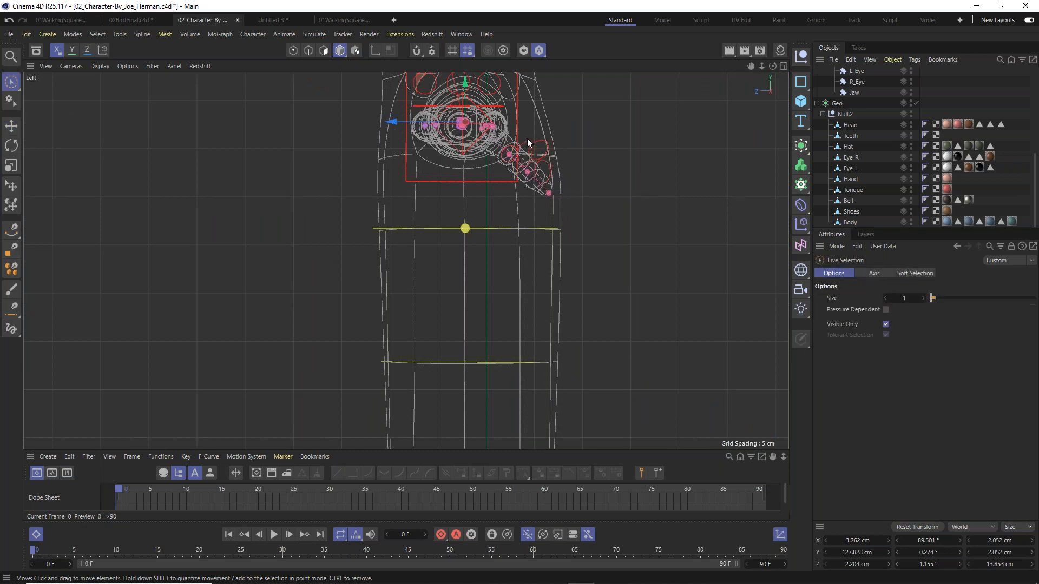
key(e)
scroll(531, 149, up, 6)
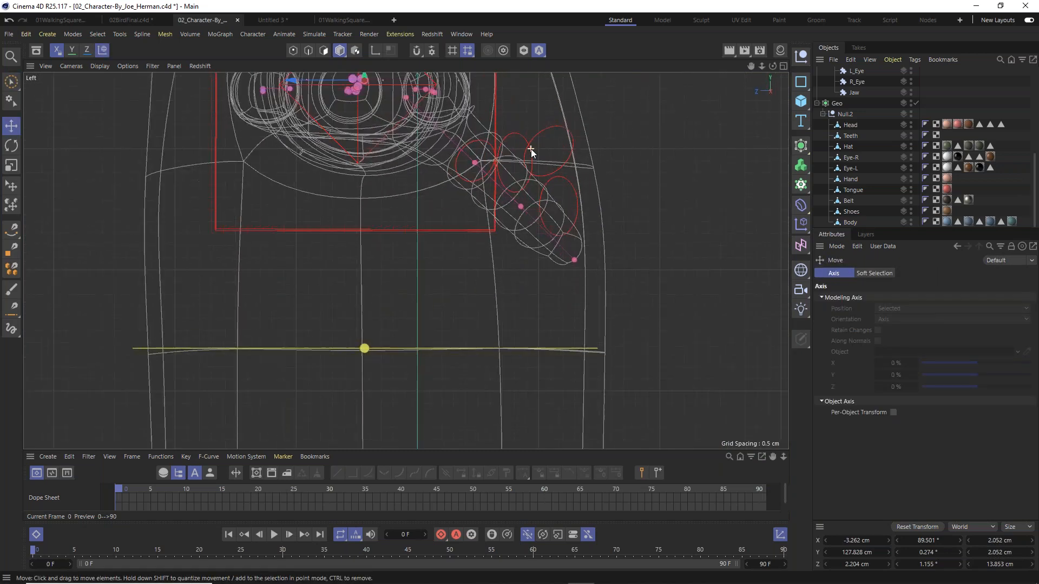
key(space)
mouse_move(504, 145)
middle_down()
mouse_move(556, 246)
mouse_move(529, 297)
middle_up()
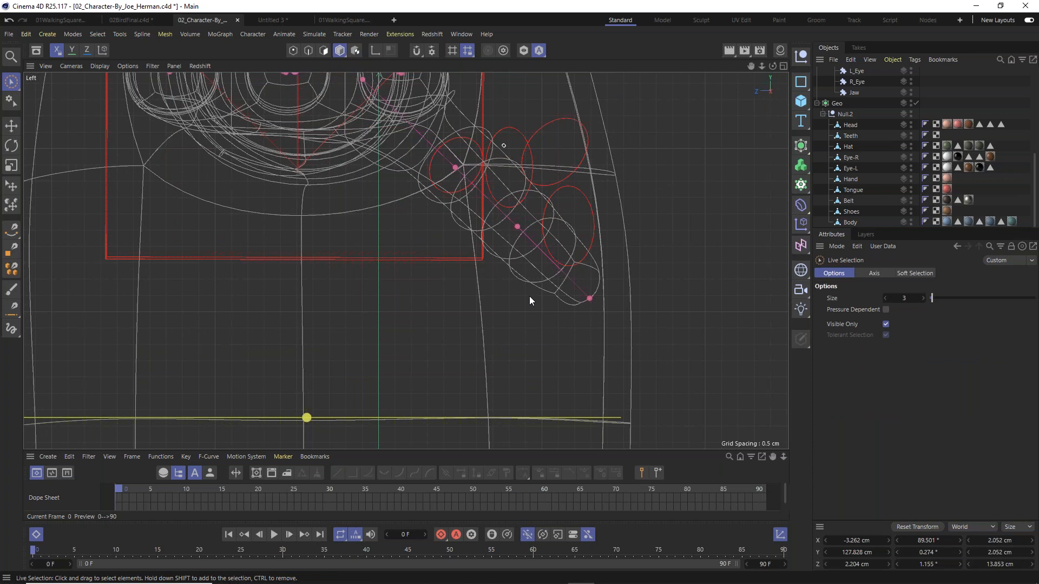
key(space)
alt+right_drag(514, 260, 483, 157)
alt+middle_drag(507, 240, 525, 299)
alt+middle_drag(469, 183, 515, 387)
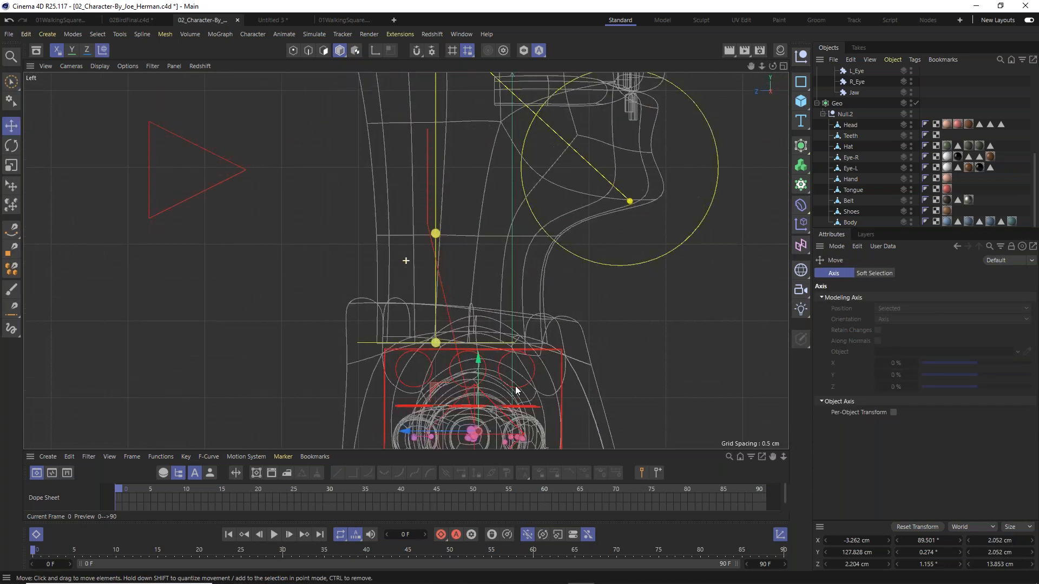
click(439, 341)
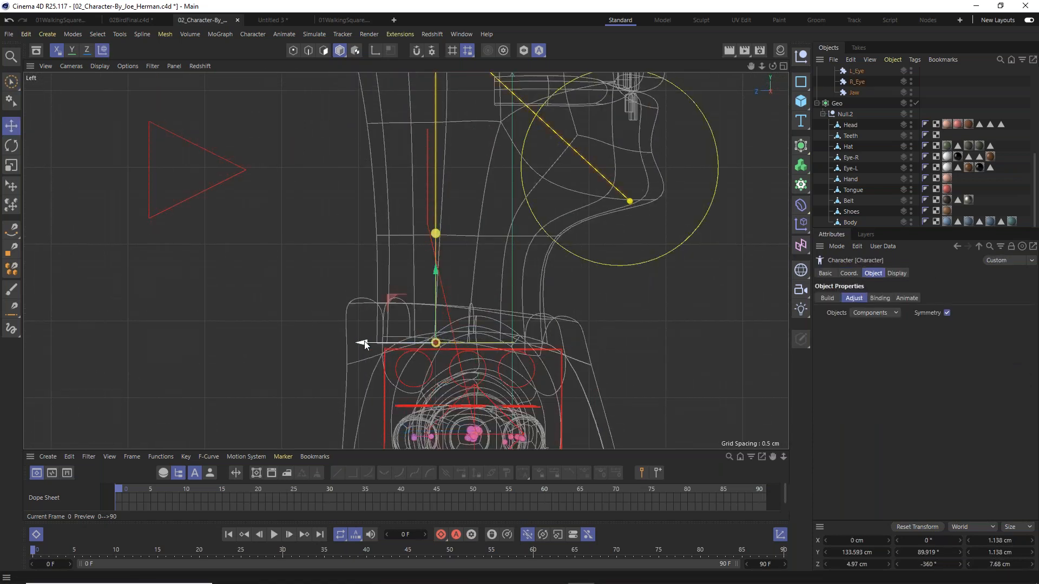
drag(368, 342, 399, 343)
Examine the right eye joint's placement inside the eyeball and the jaw joint's position in the left view.
alt+middle_drag(570, 276, 601, 53)
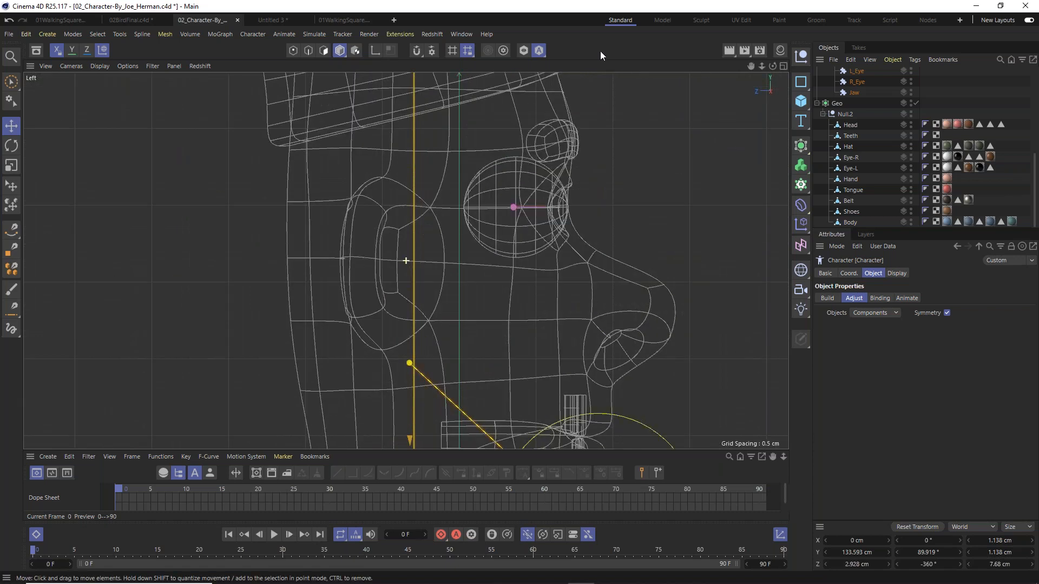
scroll(516, 190, up, 8)
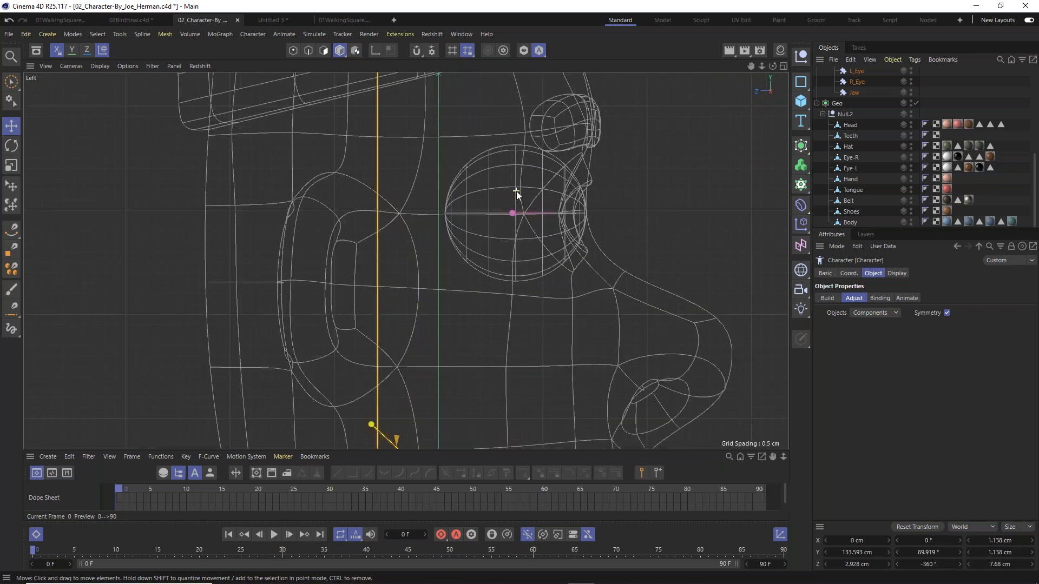
click(507, 245)
scroll(537, 245, up, 5)
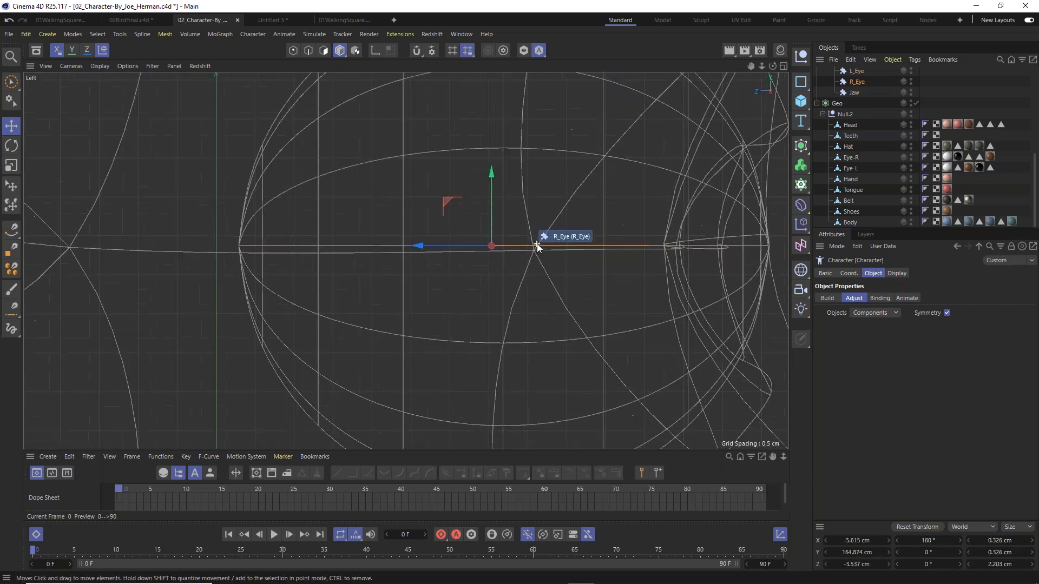
scroll(432, 225, down, 6)
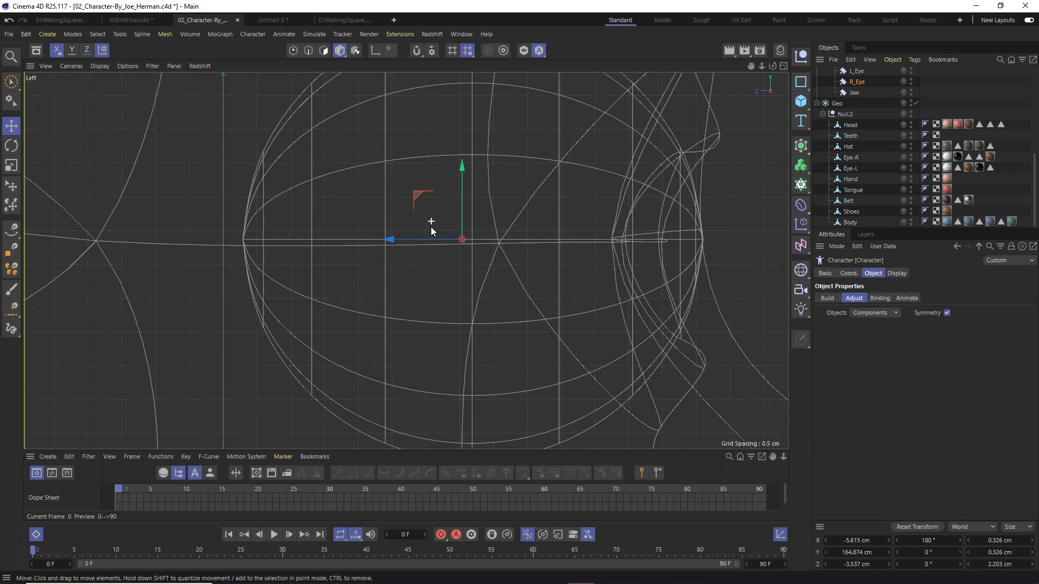
alt+middle_drag(449, 197, 384, 488)
scroll(396, 403, down, 7)
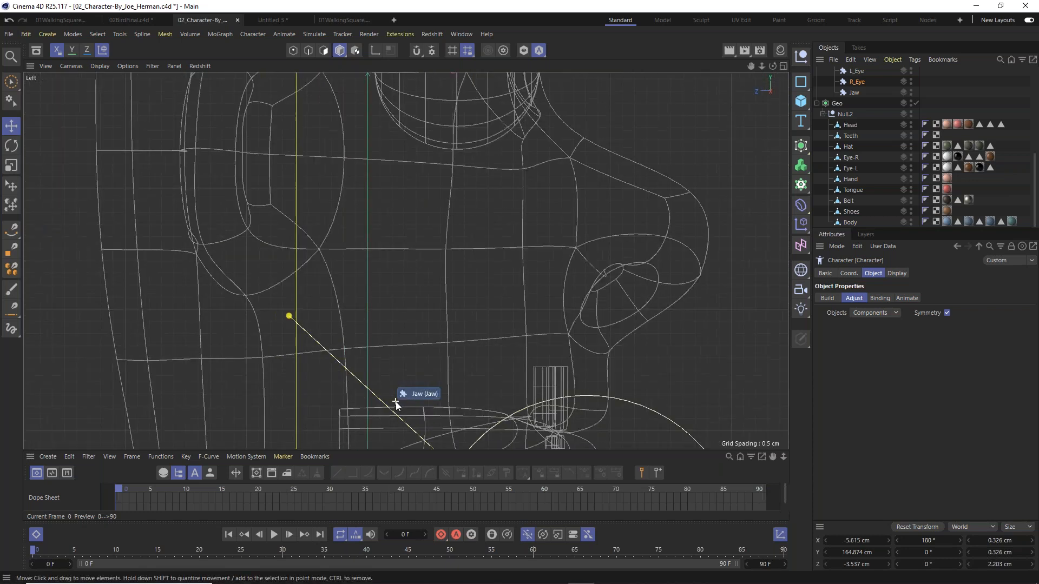
Move the right eye joint forward in the left view to about Z -3.68 cm, centred in the eyeball.
alt+middle_drag(463, 388, 530, 79)
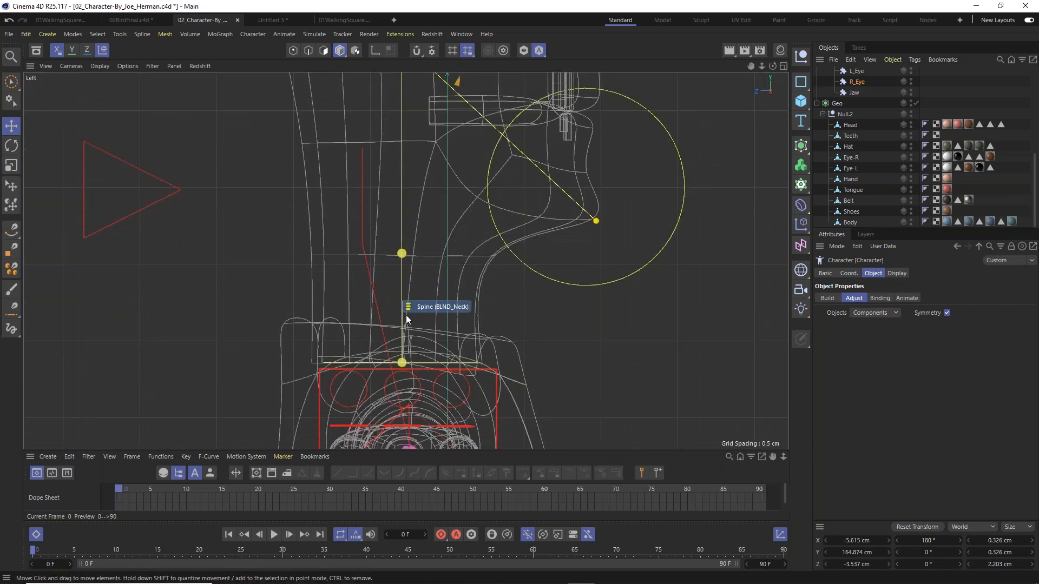
alt+middle_drag(559, 123, 554, 403)
alt+middle_drag(486, 190, 501, 378)
scroll(501, 378, up, 9)
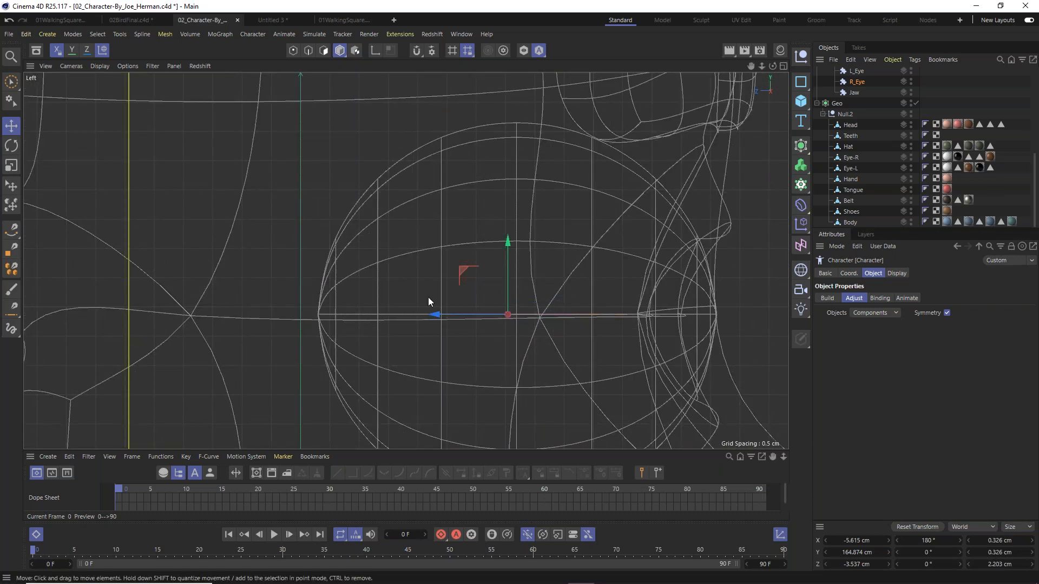
click(429, 298)
click(508, 314)
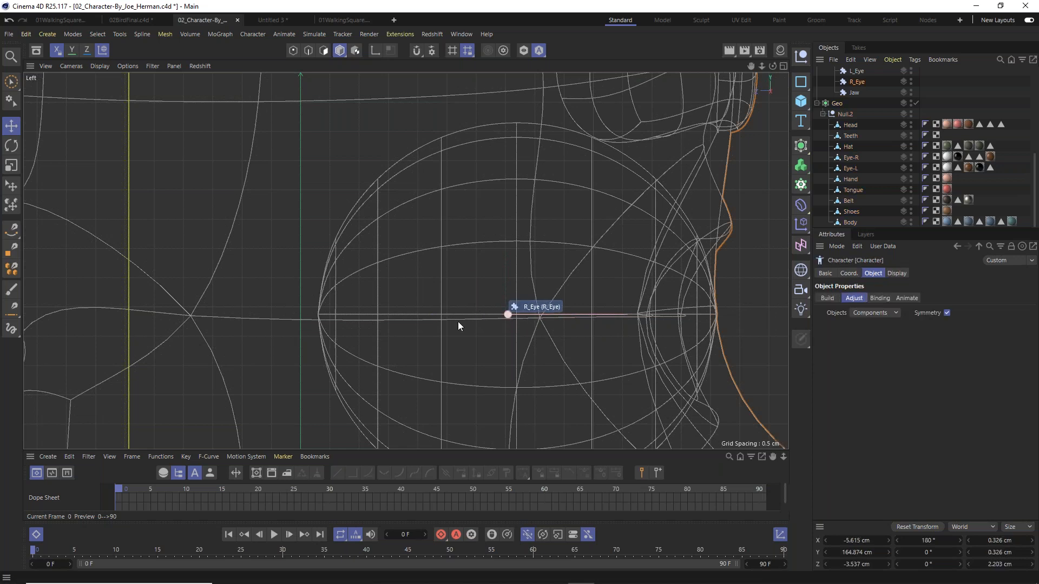
drag(438, 314, 444, 318)
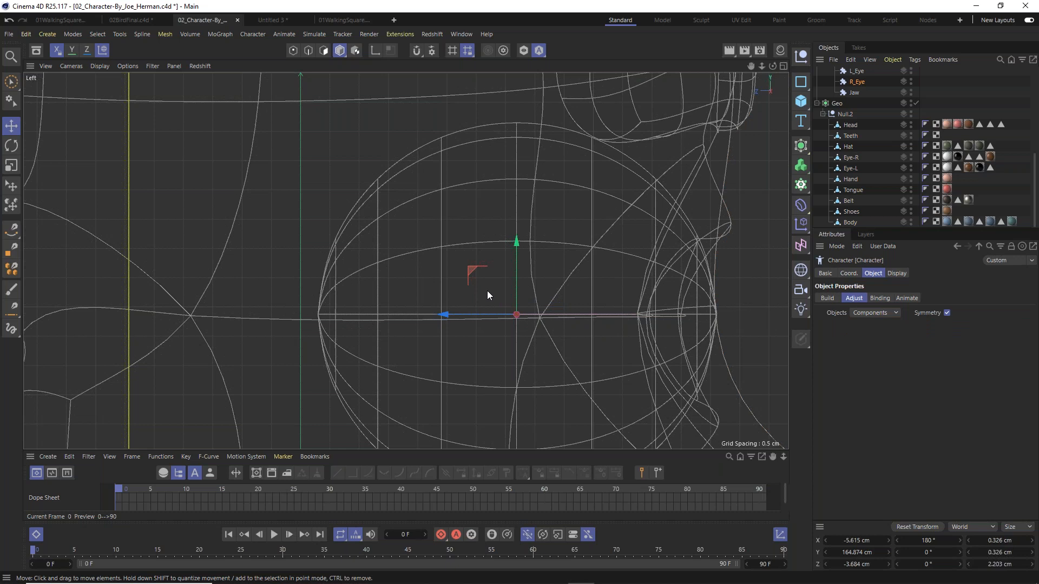
Move the right leg's hip joint backward in the left view to about Z 2.27 cm, centred in the upper leg.
scroll(495, 282, down, 5)
scroll(508, 281, down, 8)
alt+middle_drag(531, 355, 508, 76)
scroll(514, 213, down, 5)
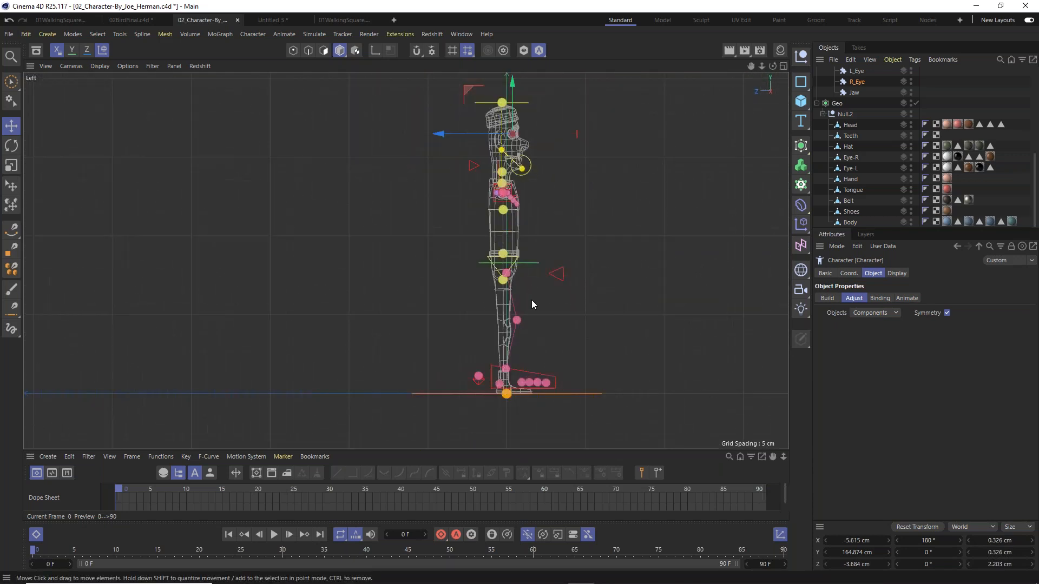
alt+middle_drag(531, 300, 521, 262)
scroll(509, 268, up, 4)
scroll(479, 163, up, 3)
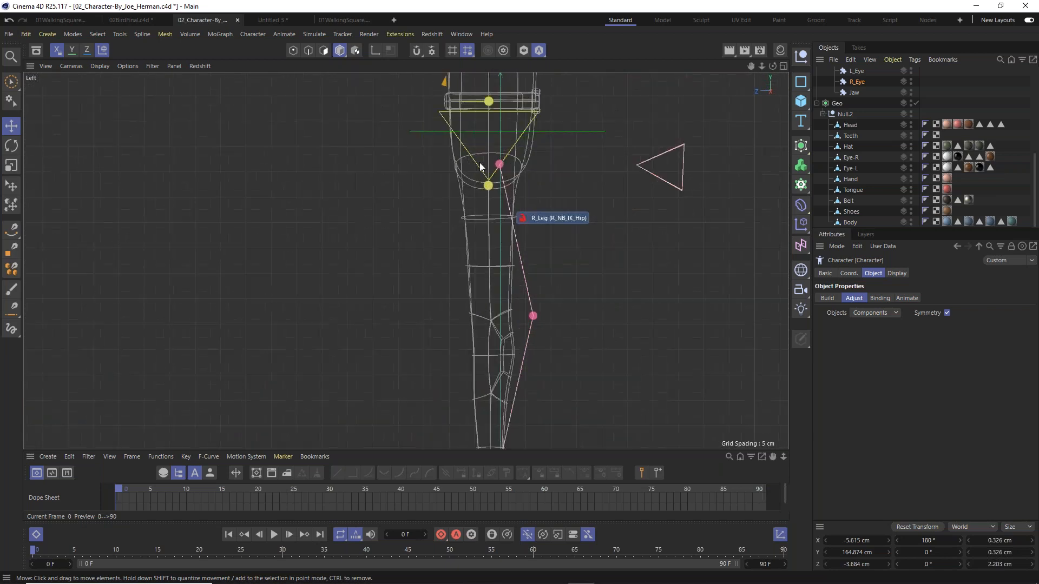
click(499, 164)
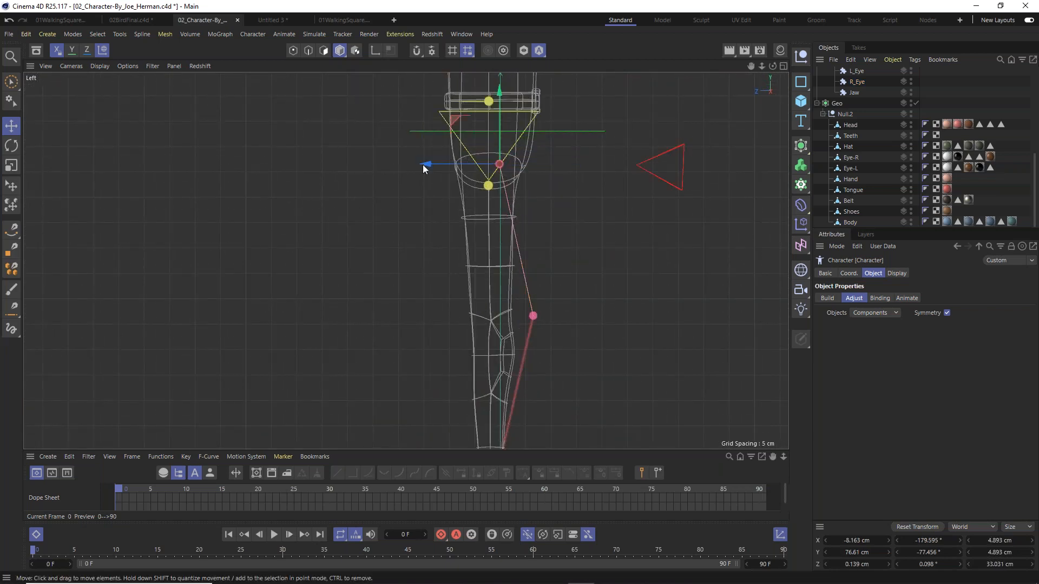
drag(425, 163, 413, 166)
Rotate the right thumb's root joint beside the wrist in the perspective view.
key(F1)
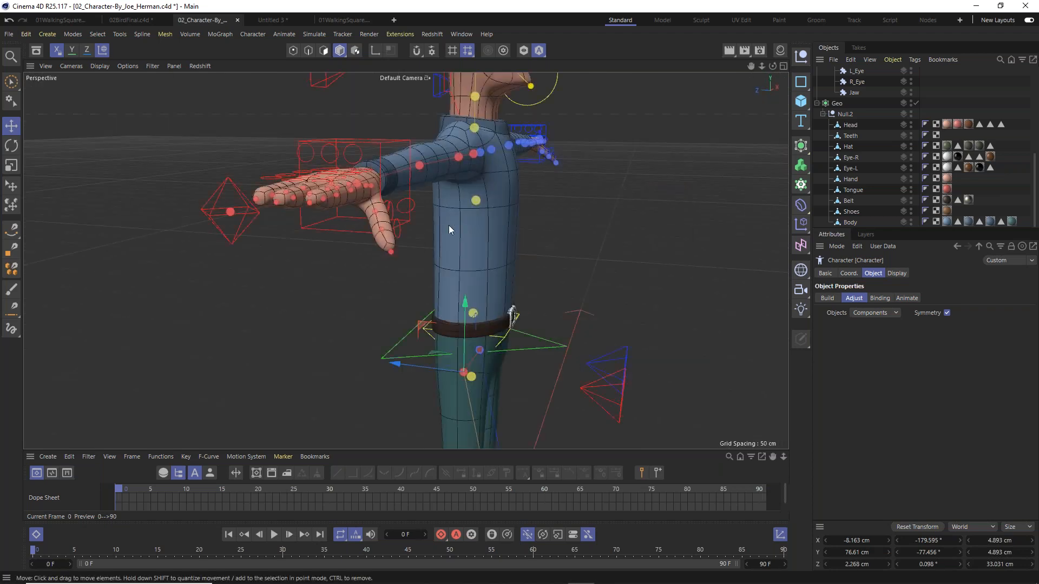
alt+drag(449, 225, 409, 240)
scroll(224, 264, up, 5)
alt+drag(242, 235, 259, 197)
click(257, 198)
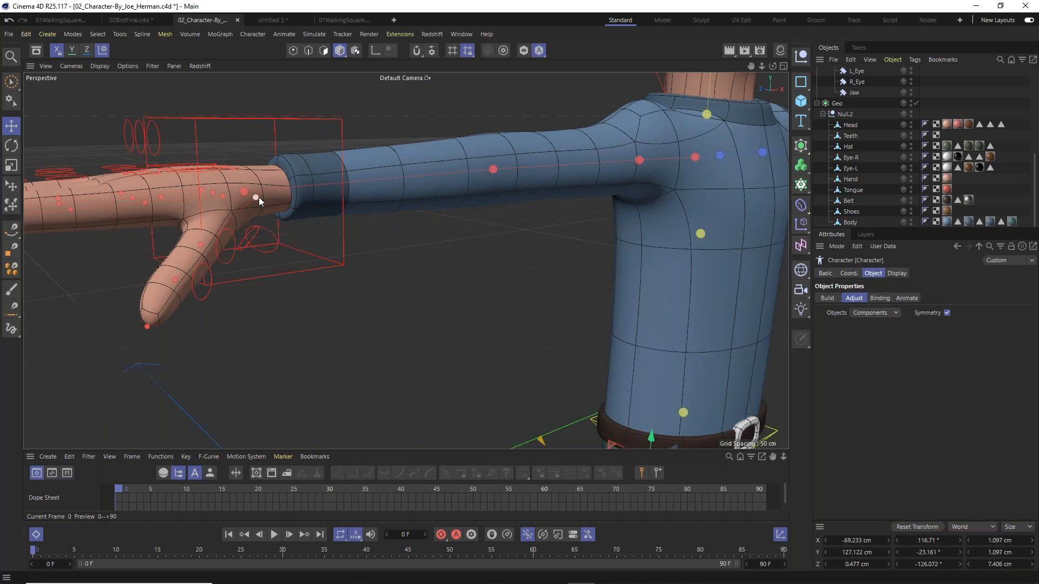
click(10, 145)
alt+drag(173, 206, 271, 197)
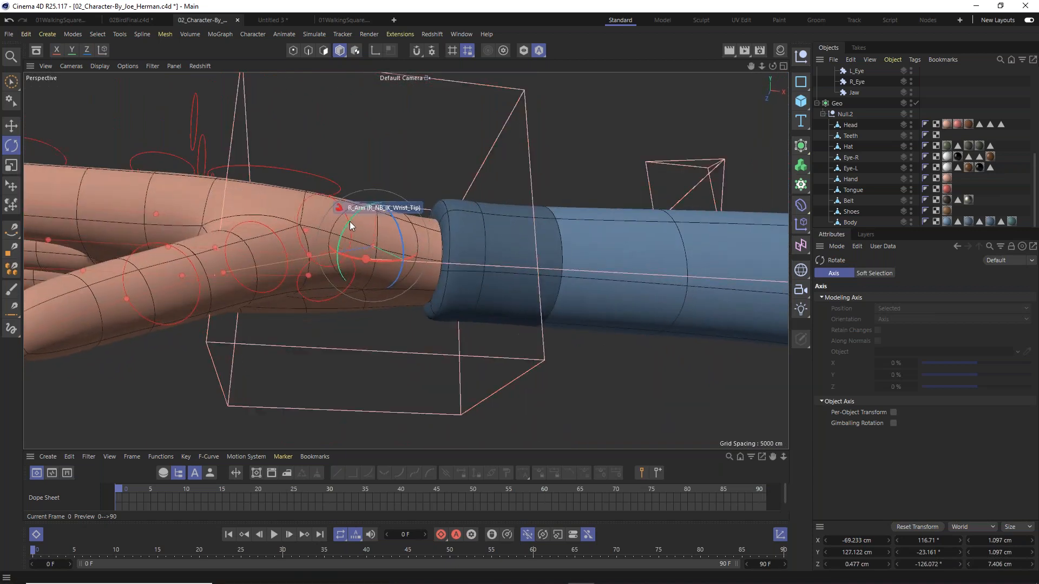
drag(401, 234, 405, 245)
alt+drag(284, 256, 362, 229)
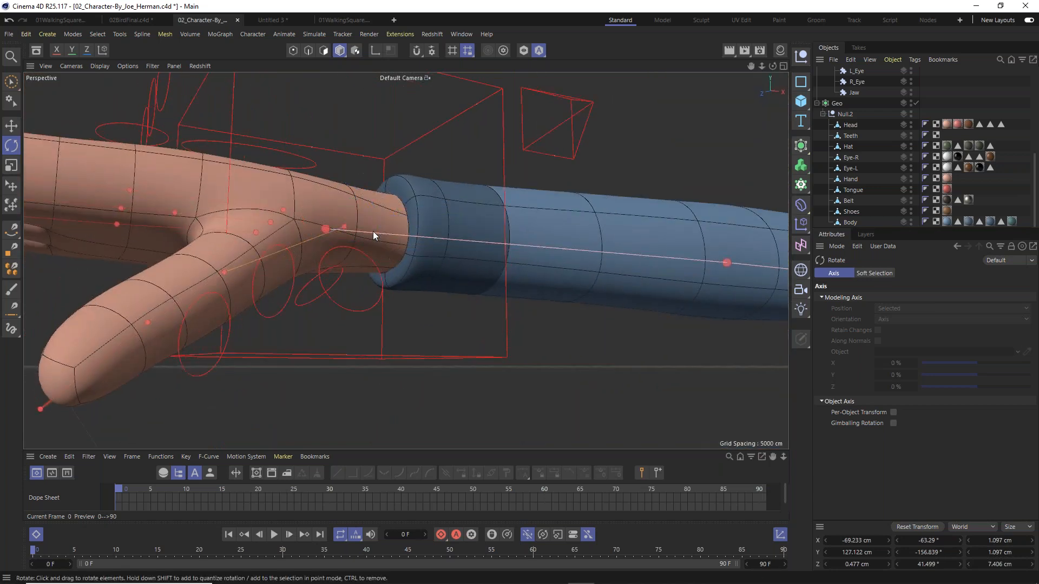
Move the right thumb's base joint slightly in the top view to about X -74.84 cm, Z -2.4 cm.
key(F2)
scroll(161, 233, up, 1)
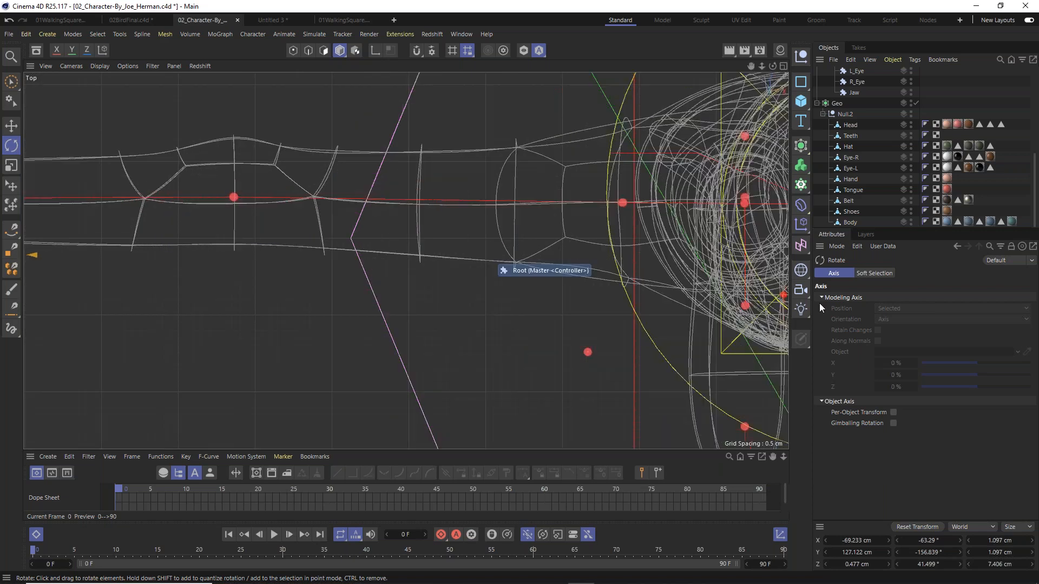
alt+middle_drag(219, 279, 526, 268)
scroll(450, 307, up, 4)
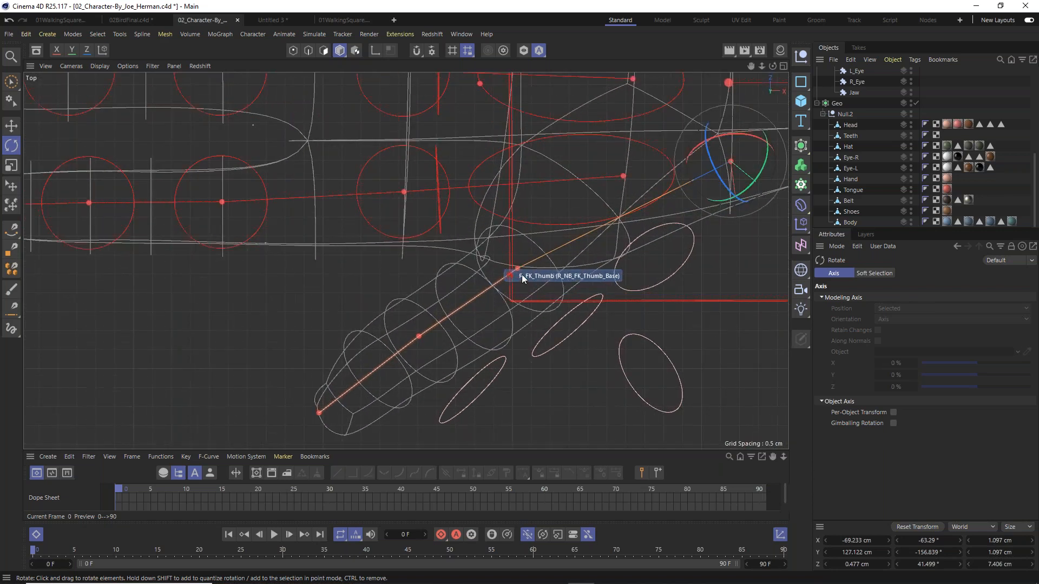
click(518, 269)
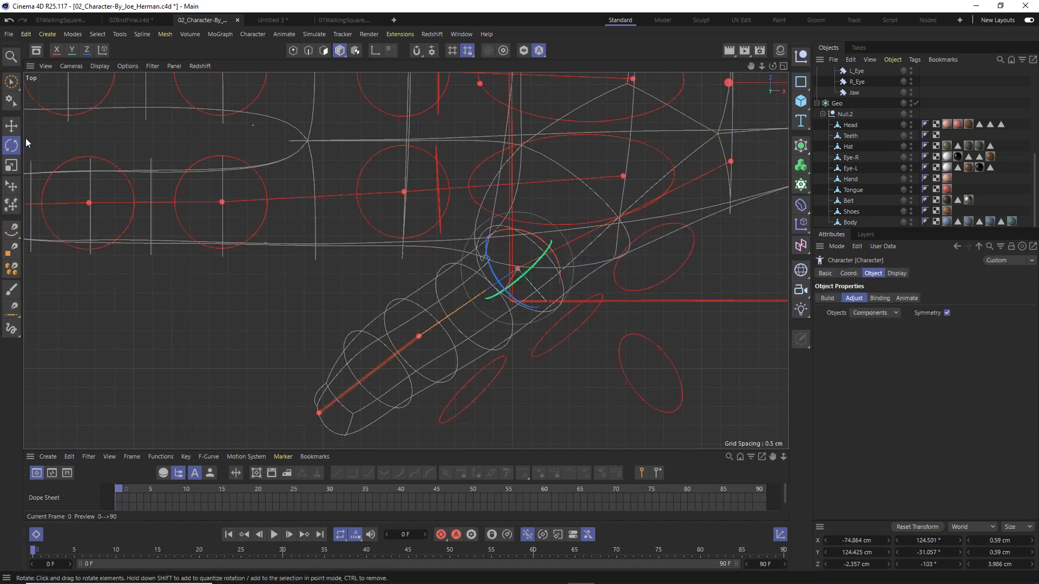
click(13, 129)
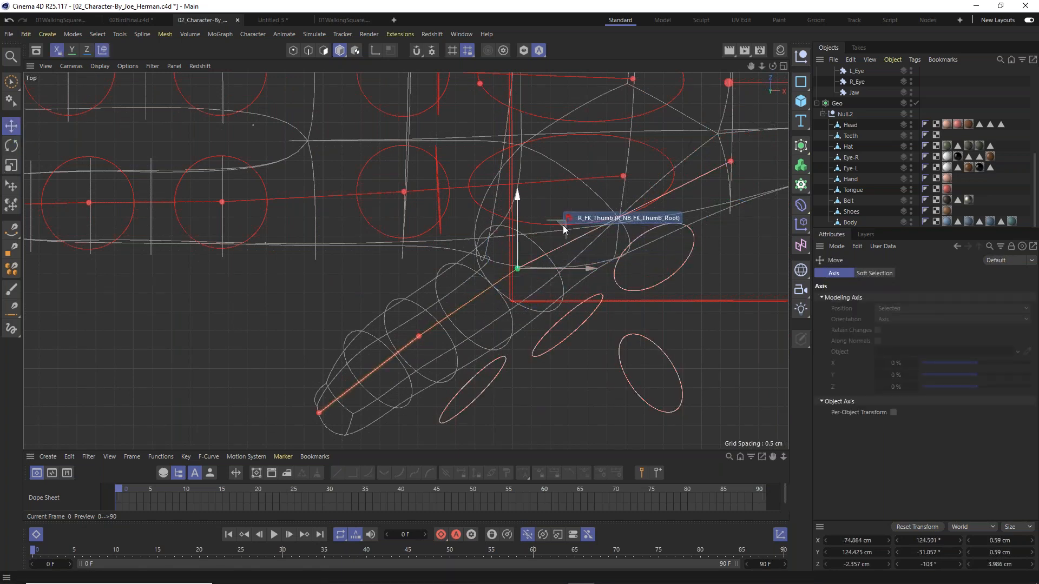
drag(565, 224, 566, 227)
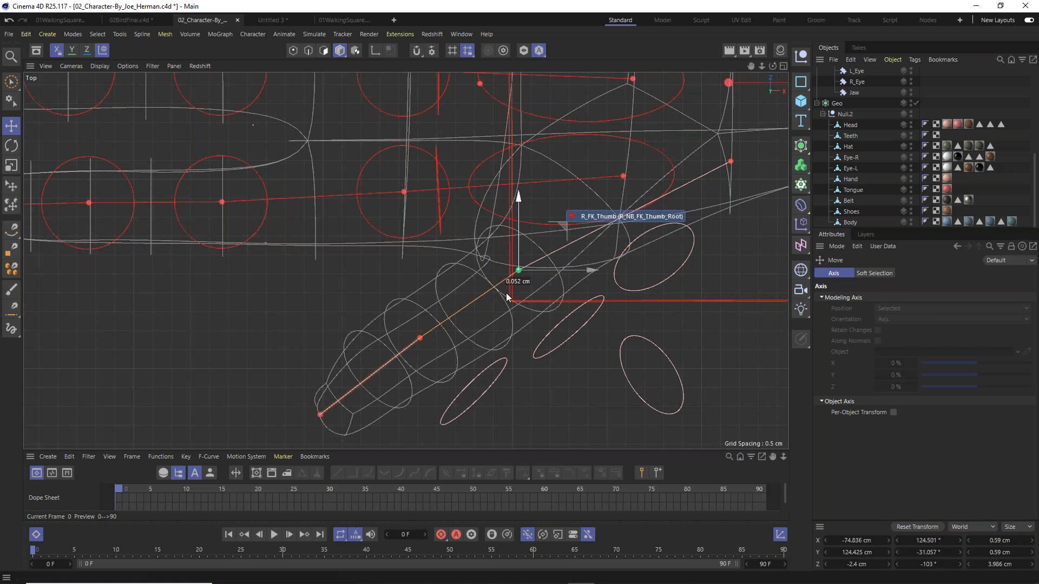
click(421, 339)
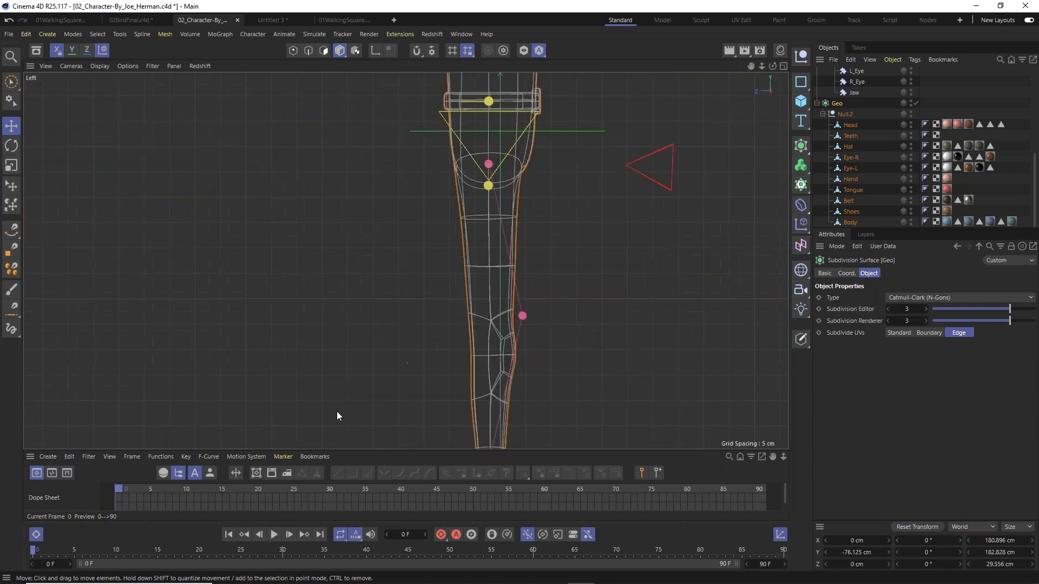
Move the right thumb's end joint up and forward in the left view, near the tip of the thumb.
middle_click(334, 411)
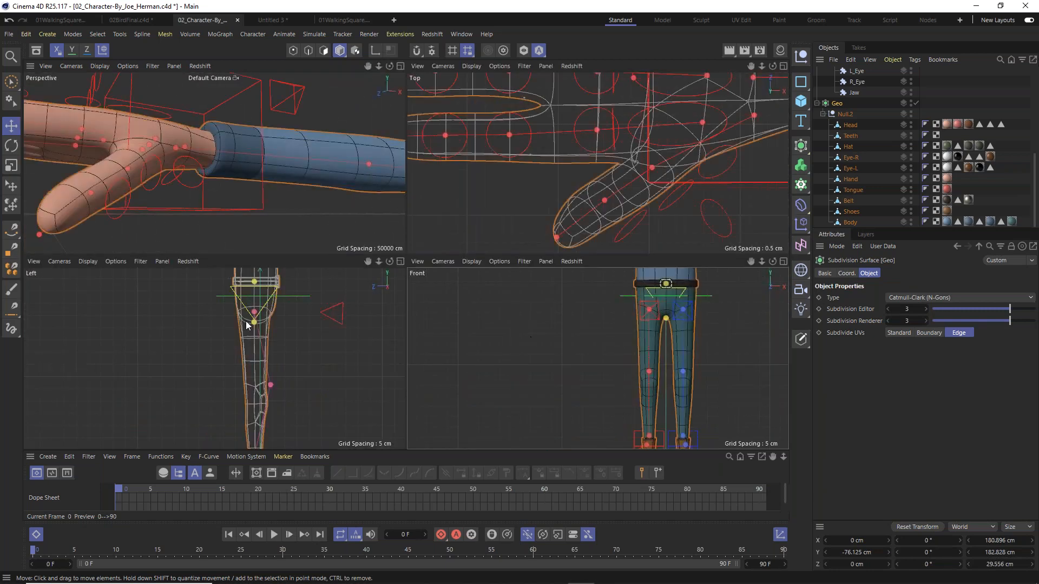
middle_click(336, 295)
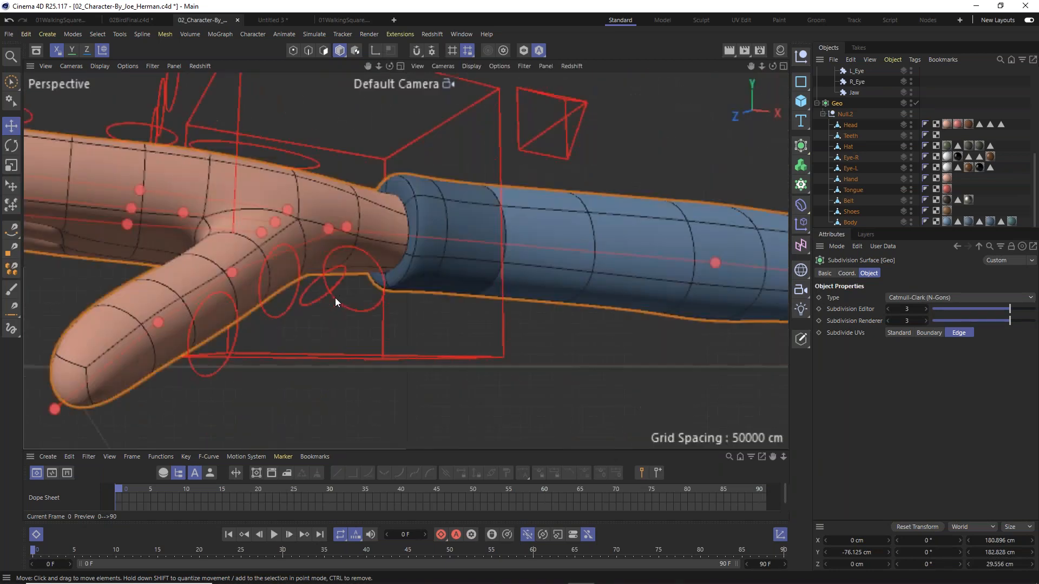
alt+middle_drag(568, 209, 526, 553)
scroll(482, 306, up, 3)
scroll(482, 307, up, 6)
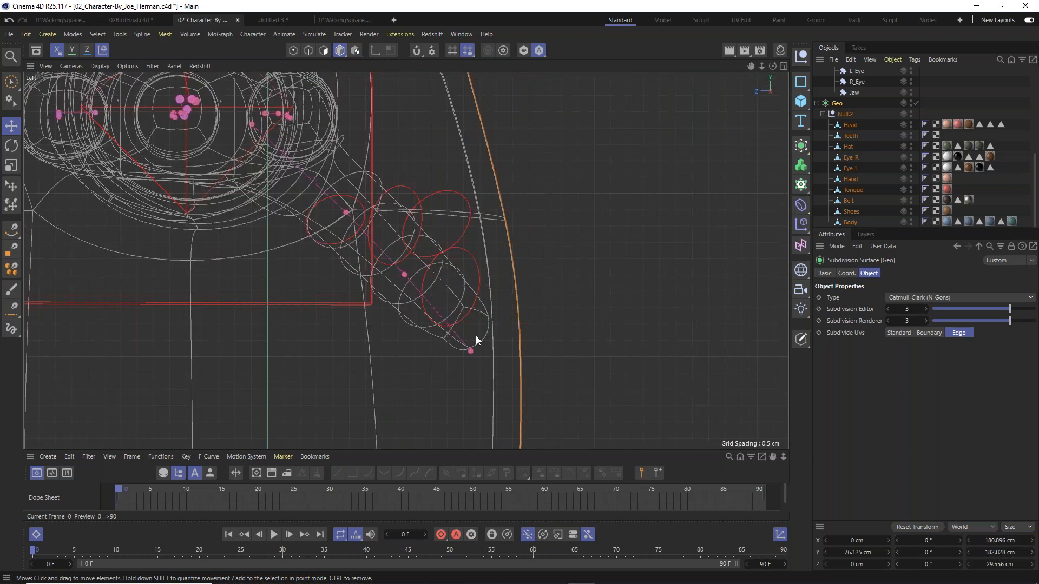
click(471, 351)
click(471, 351)
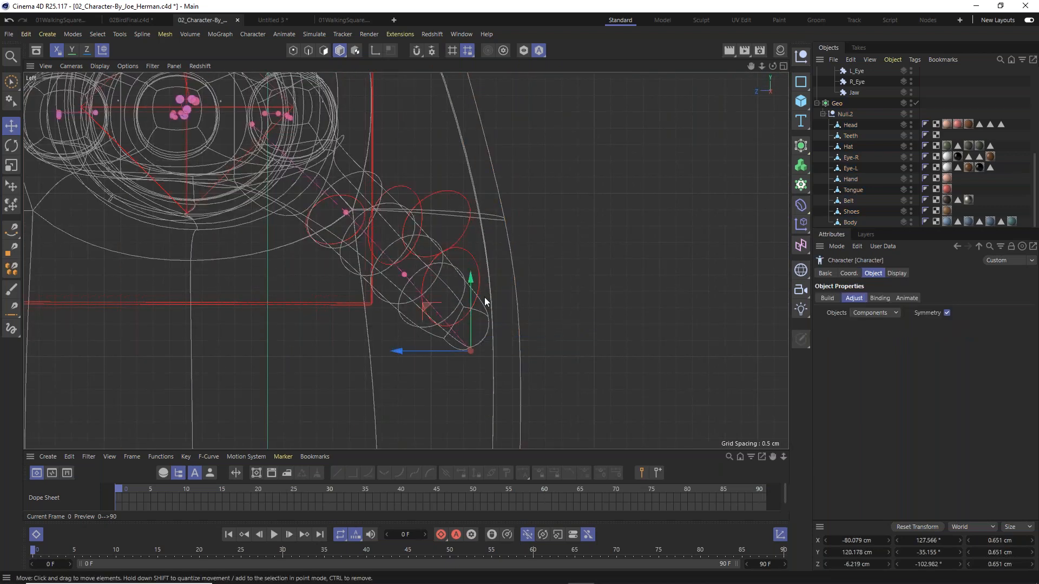
drag(423, 307, 438, 300)
Move the right thumb's middle joint slightly up in the left view, between the thumb's base and end joints.
click(409, 274)
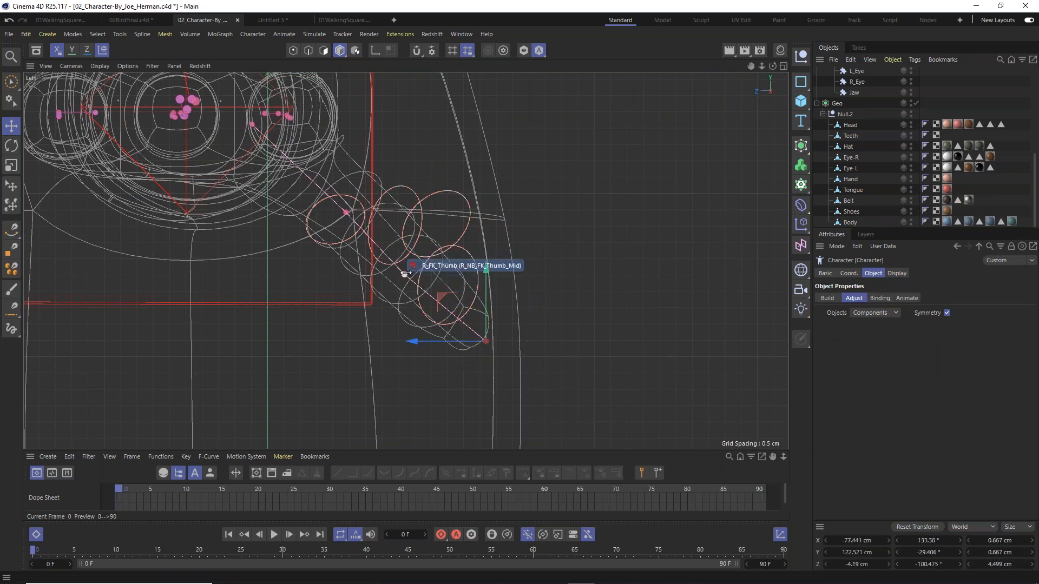
drag(359, 229, 362, 225)
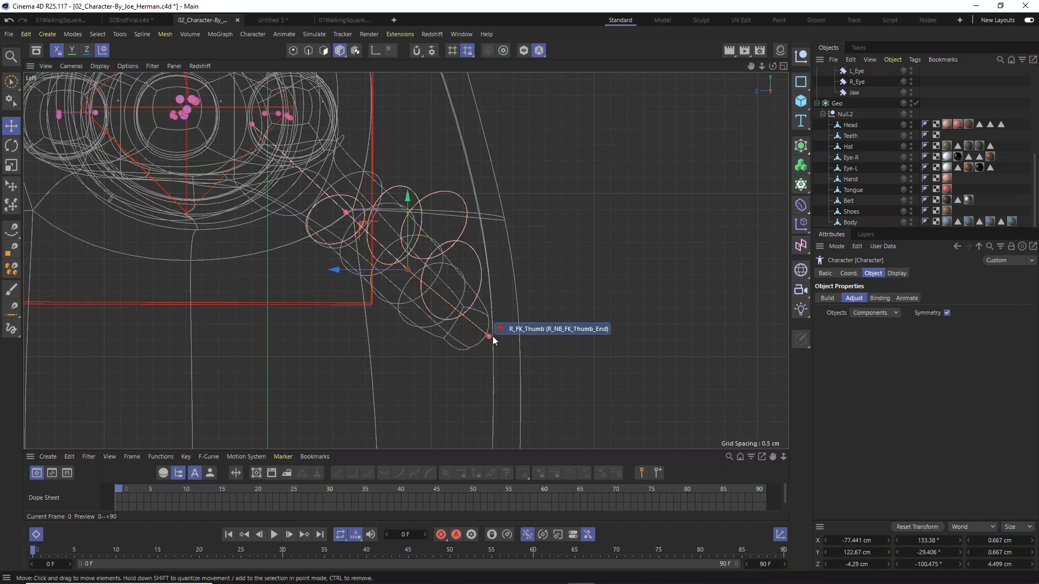
key(ctrl+z)
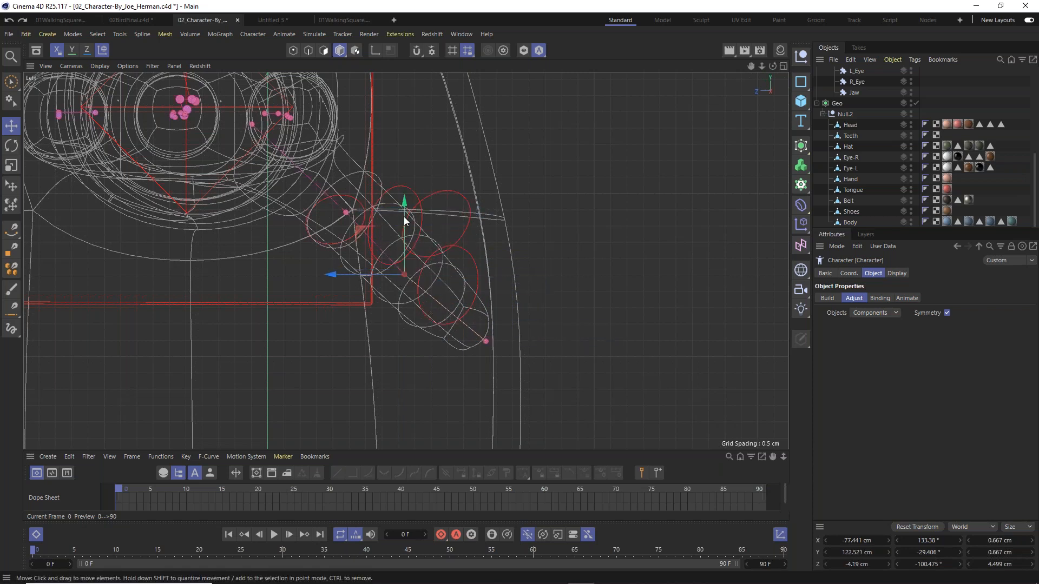
drag(408, 202, 427, 176)
key(ctrl+z)
drag(359, 230, 358, 210)
click(348, 212)
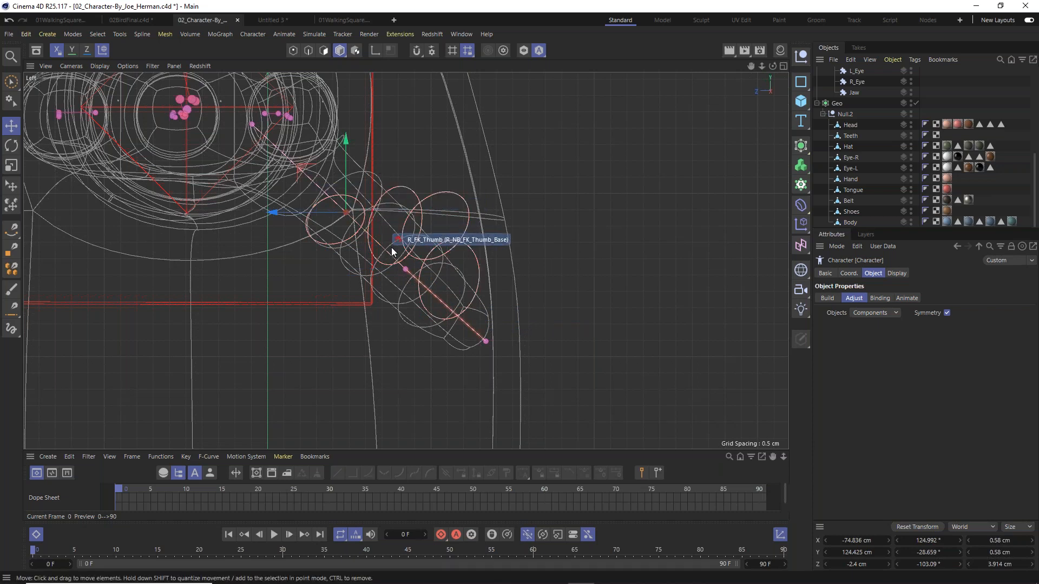
Examine the right hand, thumb and arm joints' placement inside the mesh from several angles and views.
key(F1)
scroll(456, 239, down, 2)
scroll(456, 239, down, 3)
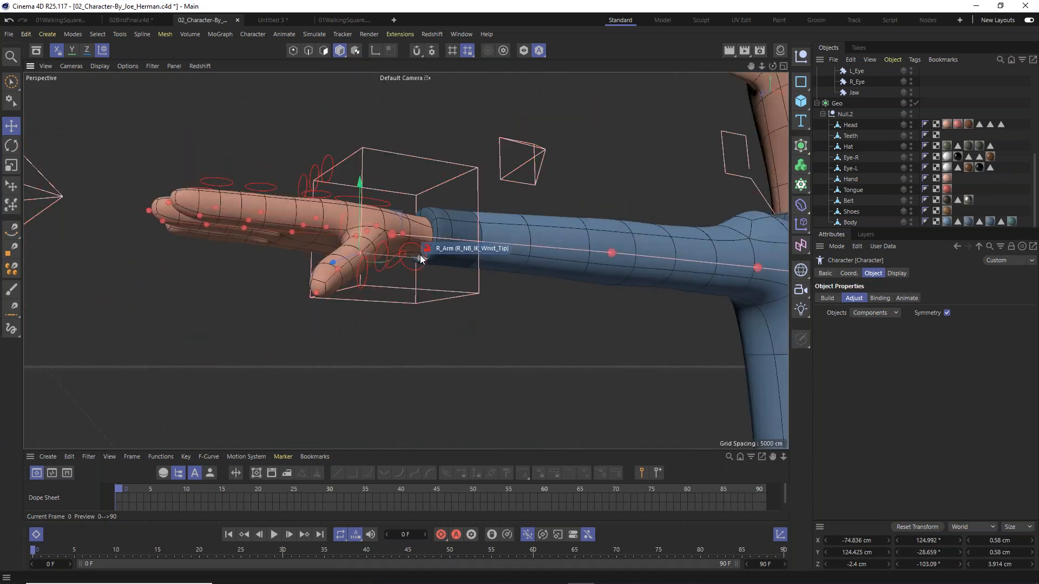
alt+drag(419, 249, 466, 292)
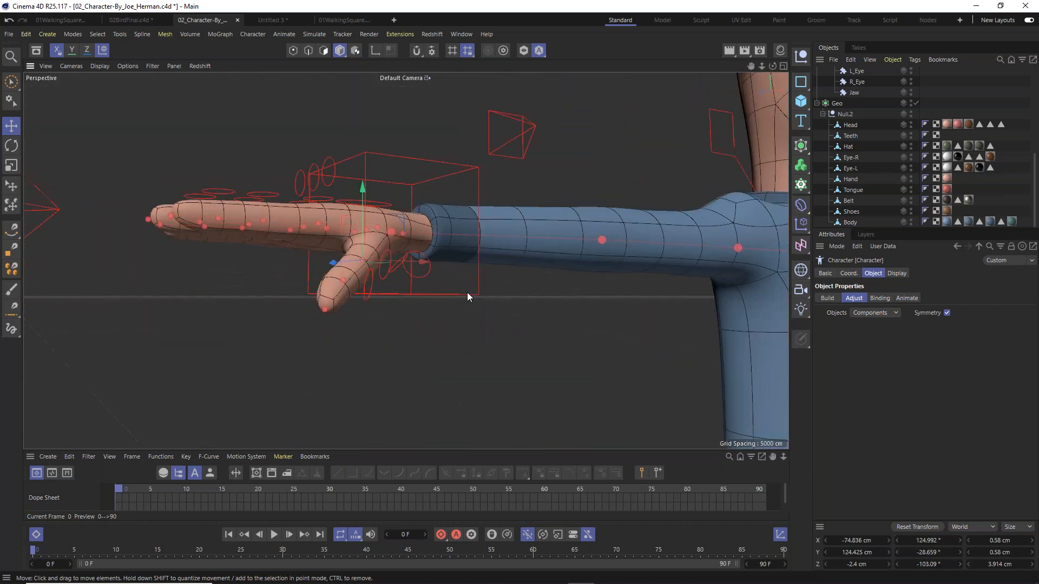
scroll(467, 292, down, 8)
alt+drag(555, 357, 498, 161)
key(F2)
key(F3)
key(F4)
Move the right leg's knee joint backward in the left view to about Y 38.88 cm, Z 1.16 cm, inside the knee.
key(F3)
scroll(491, 201, down, 10)
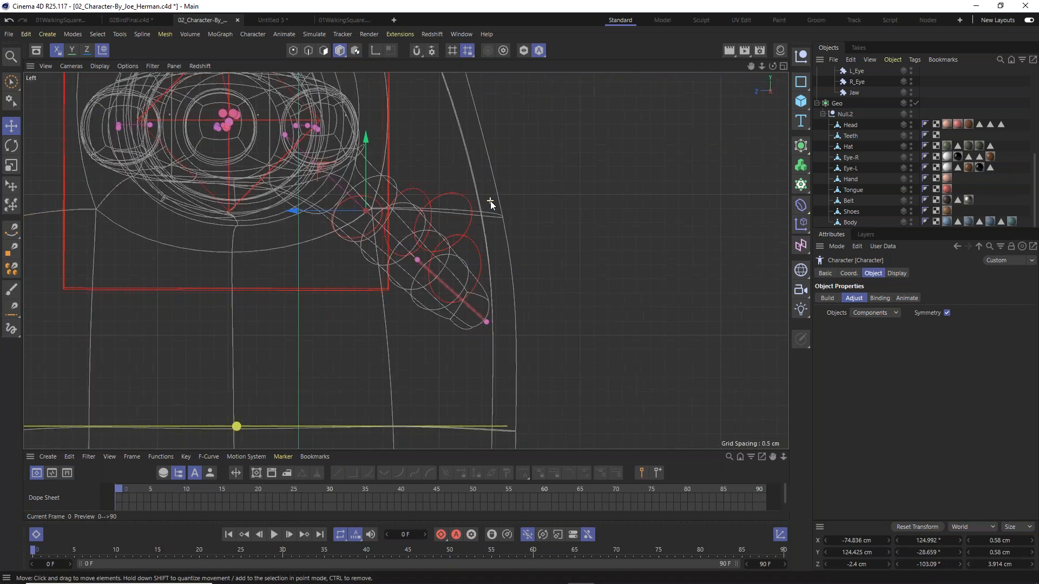
alt+middle_drag(531, 358, 580, 99)
drag(529, 310, 458, 302)
drag(458, 307, 471, 309)
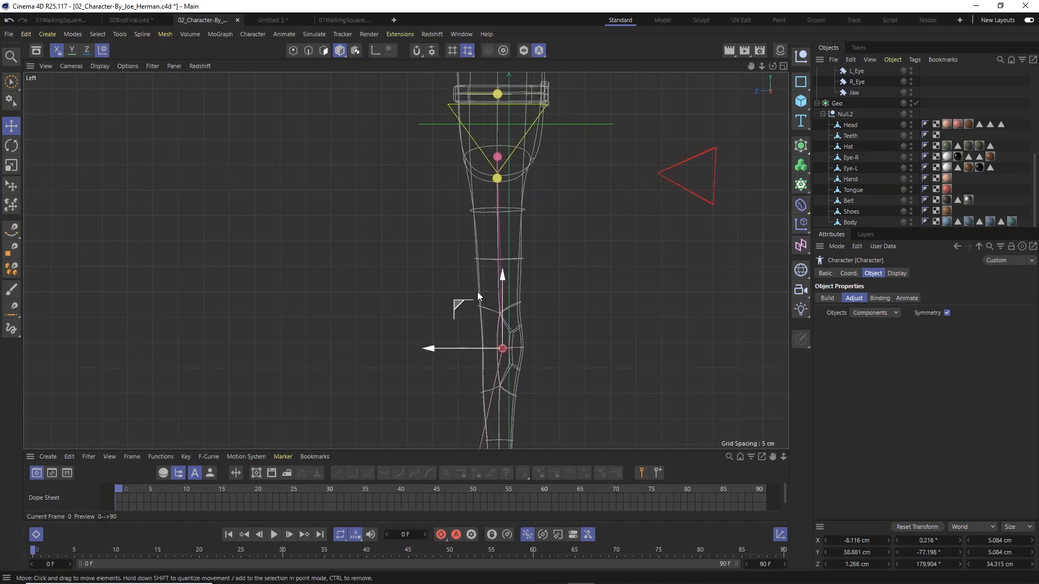
middle_drag(558, 355, 579, 155)
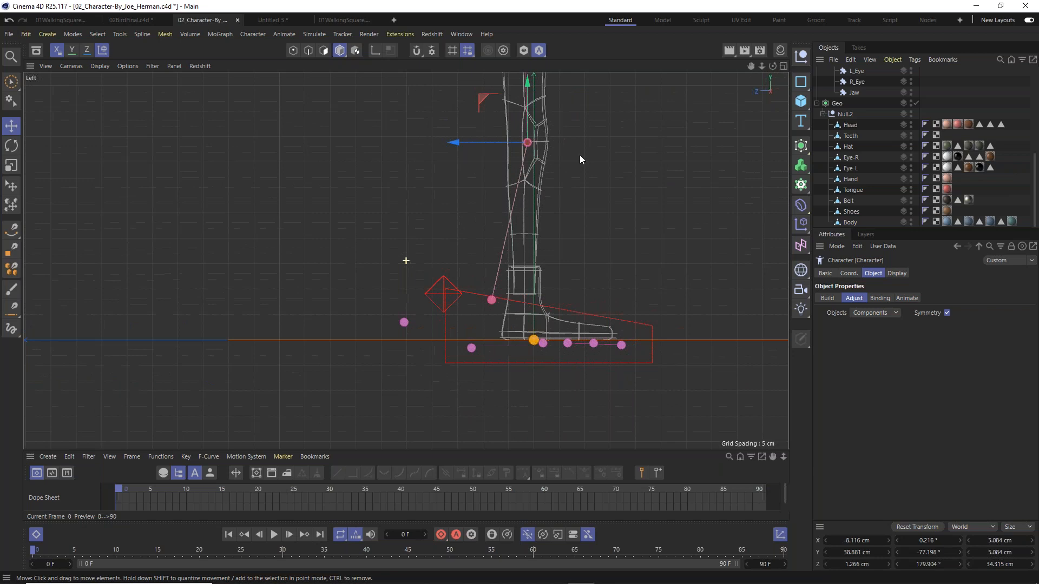
drag(457, 143, 456, 145)
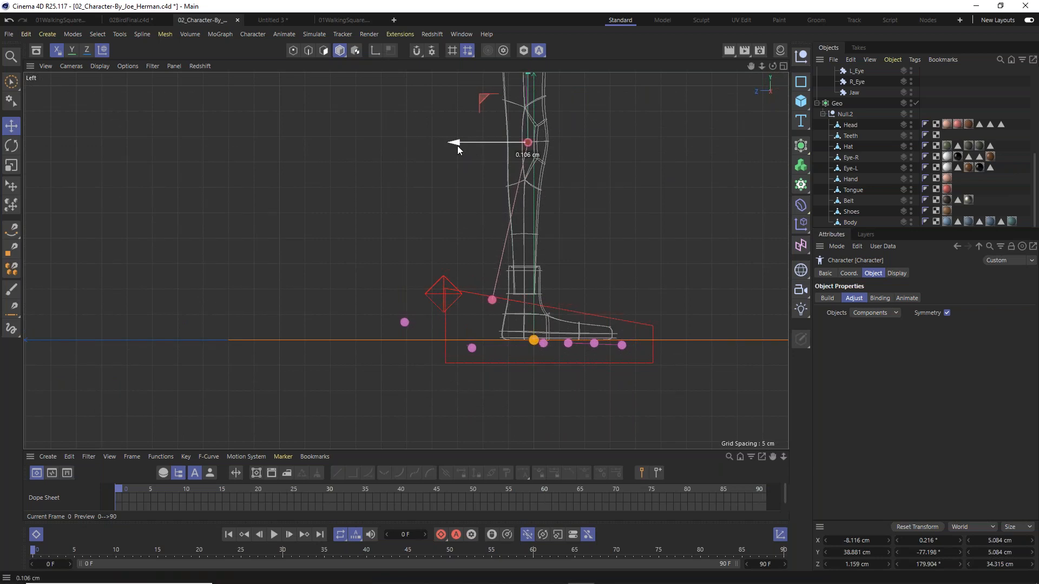
Move the right leg's ankle joint down and forward in the left view to about Y 5.24 cm, Z 1.92 cm.
drag(492, 301, 477, 270)
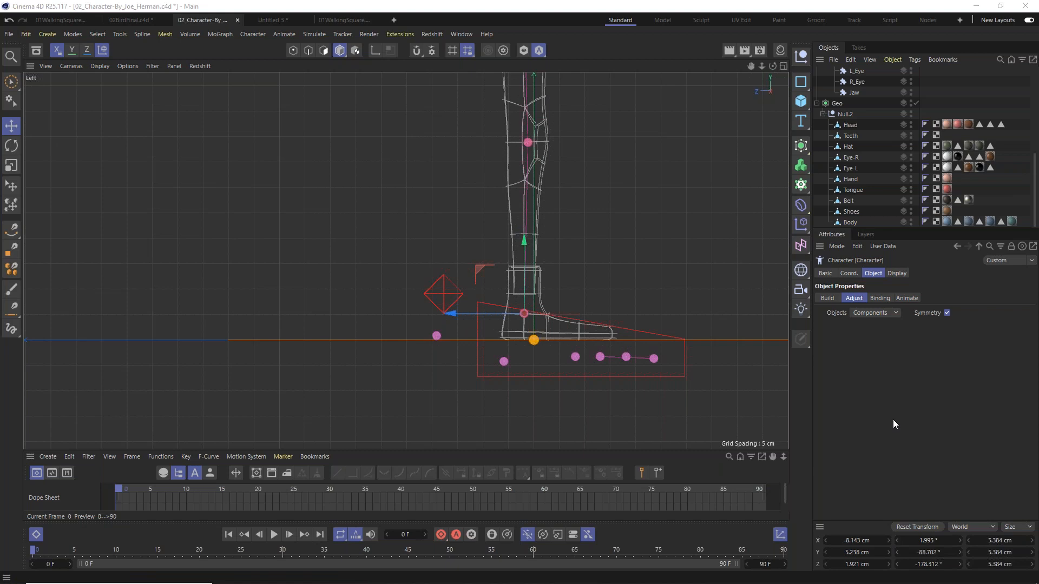
scroll(533, 313, up, 5)
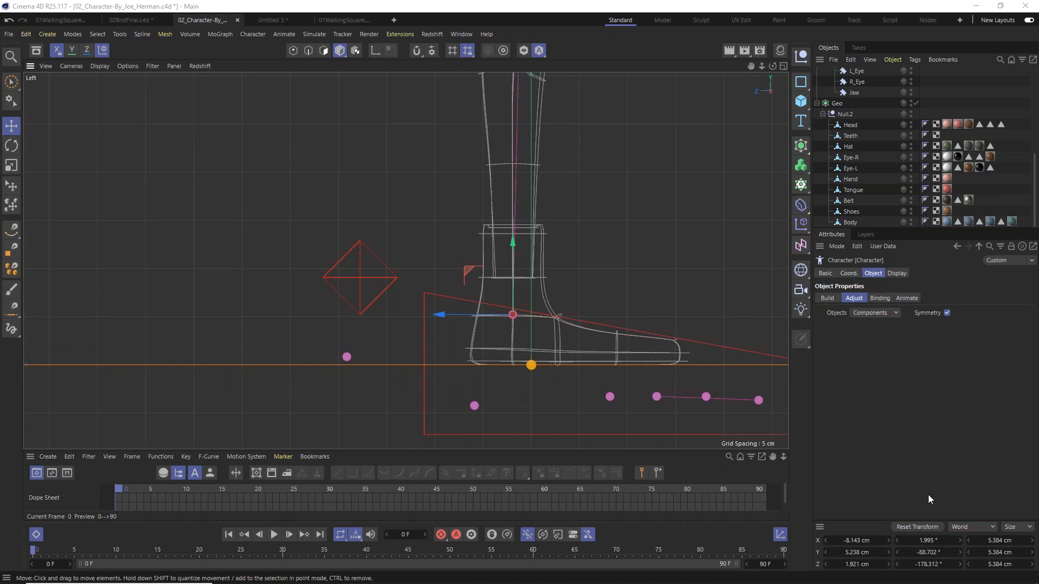
scroll(486, 353, up, 1)
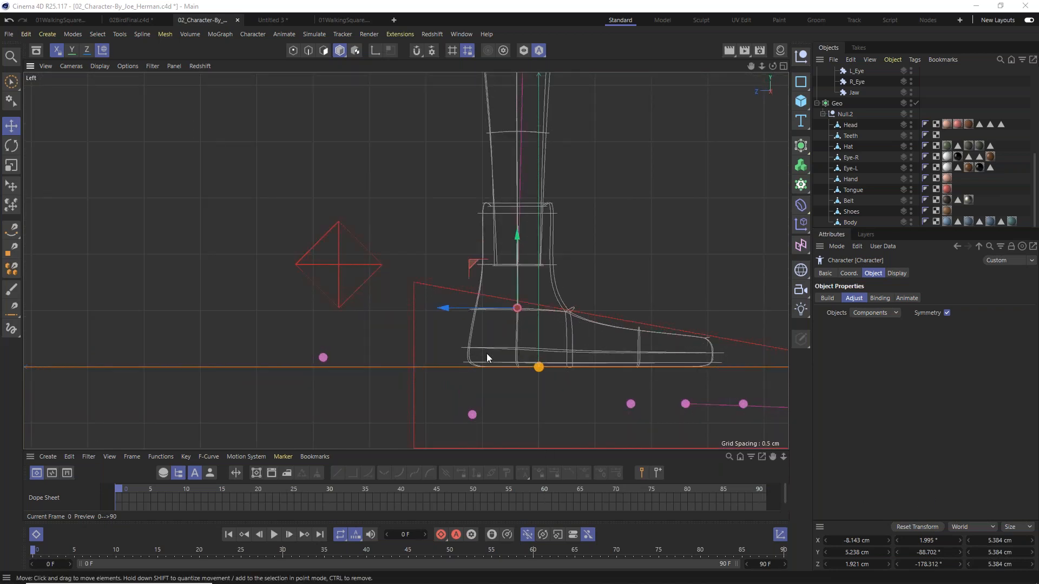
alt+right_drag(486, 353, 533, 355)
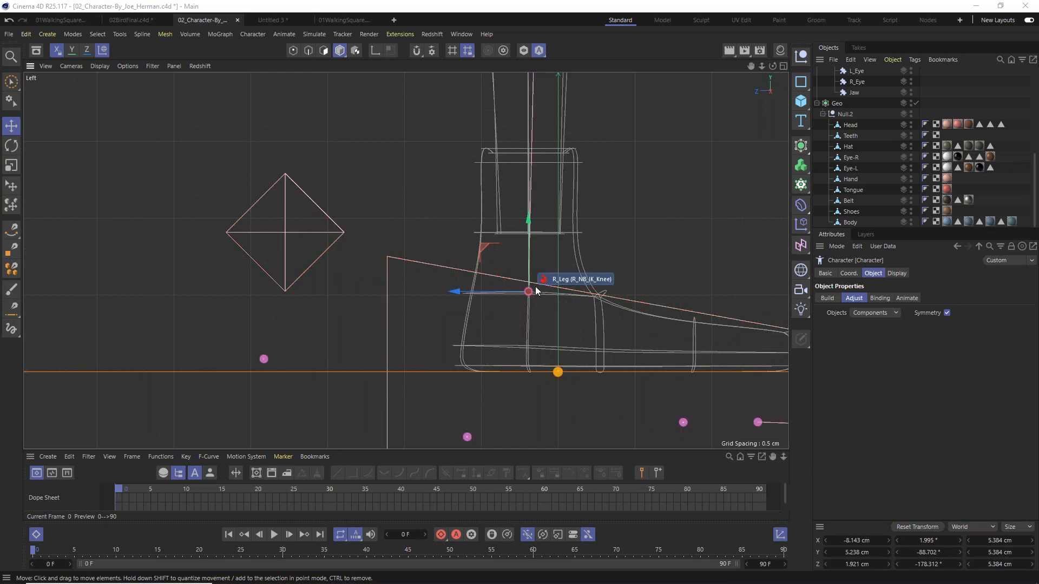
Switch the viewport to perspective and display the legs and shoes as shaded surfaces with mesh lines.
scroll(535, 285, down, 5)
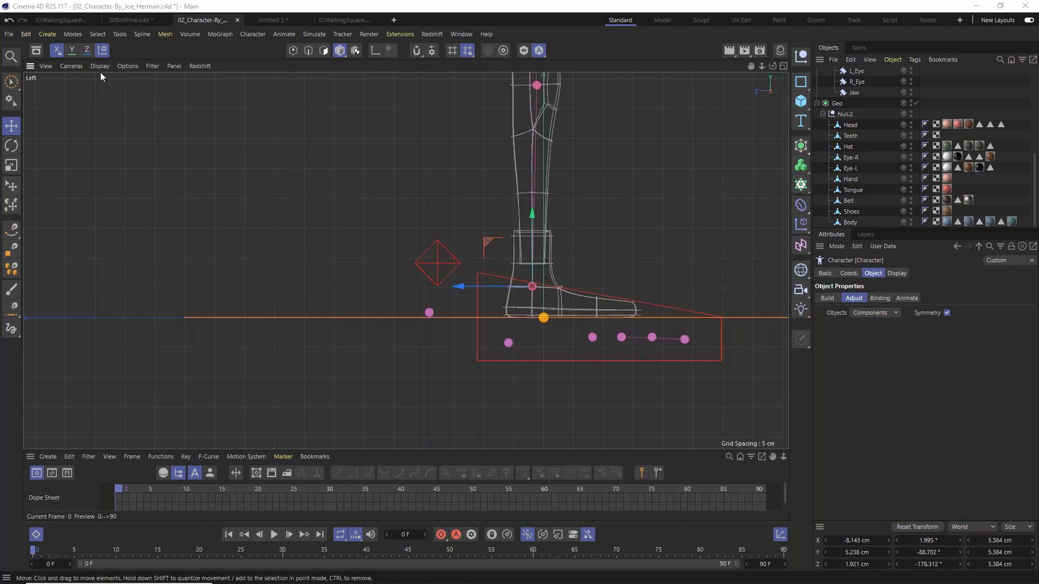
click(80, 66)
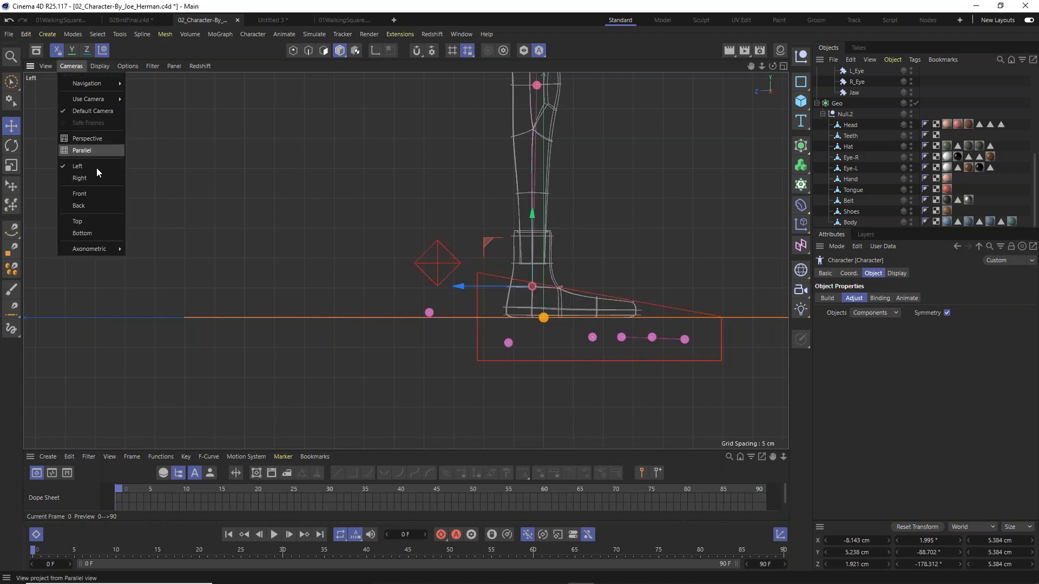
click(107, 140)
scroll(427, 250, up, 10)
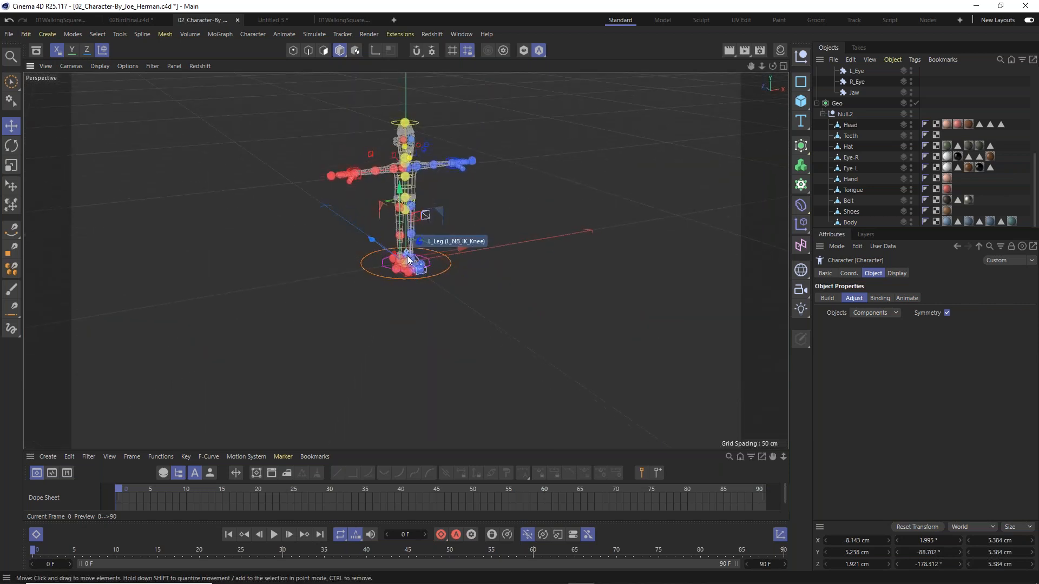
click(100, 67)
click(105, 96)
scroll(385, 250, up, 3)
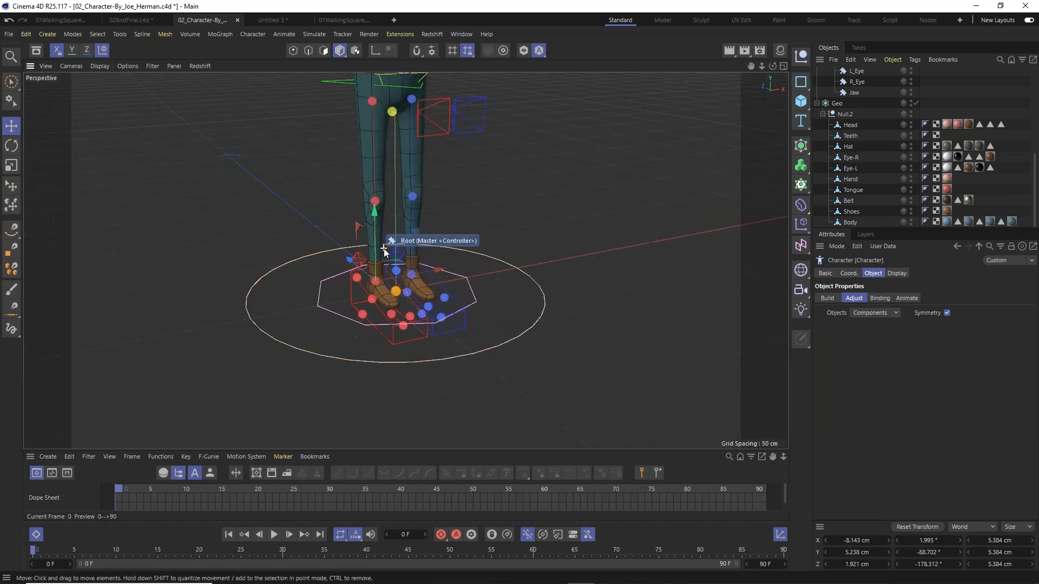
scroll(384, 249, up, 6)
Examine the foot joints in perspective and front views, and frame the shoe closely in a shaded left view.
alt+drag(392, 342, 498, 330)
key(F2)
key(F1)
key(F4)
key(F1)
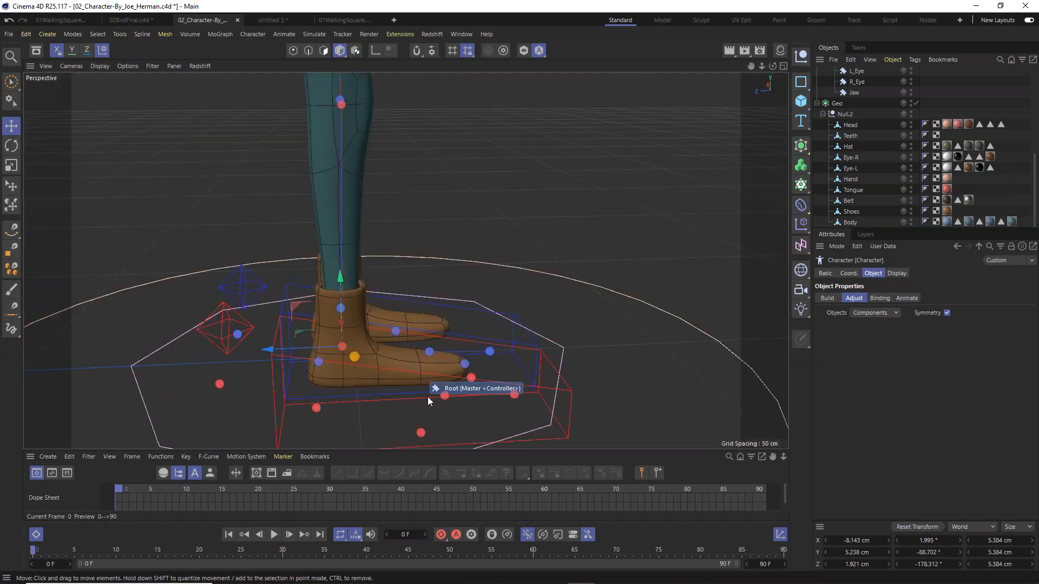
key(F2)
key(F4)
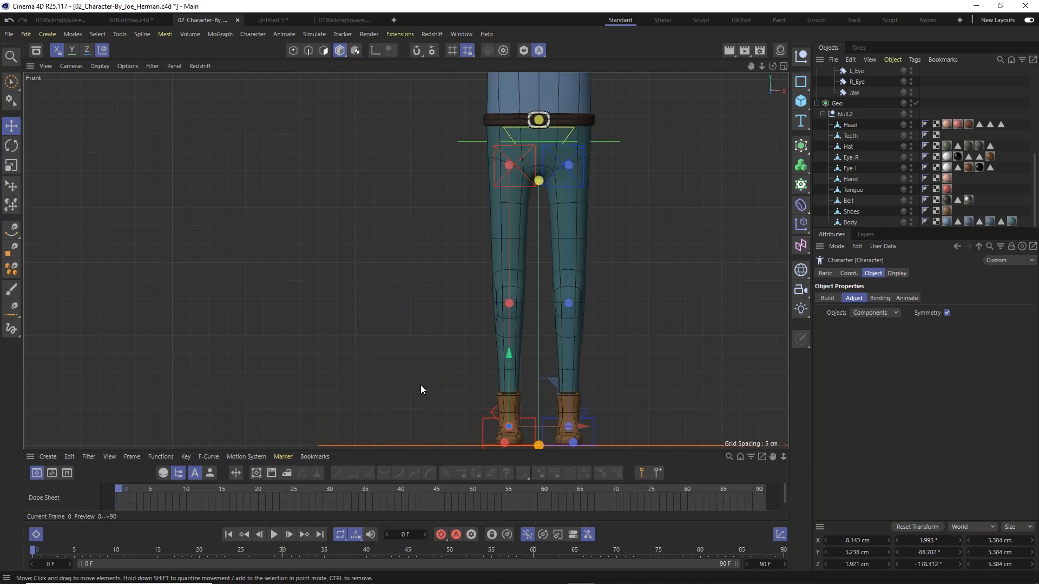
key(F1)
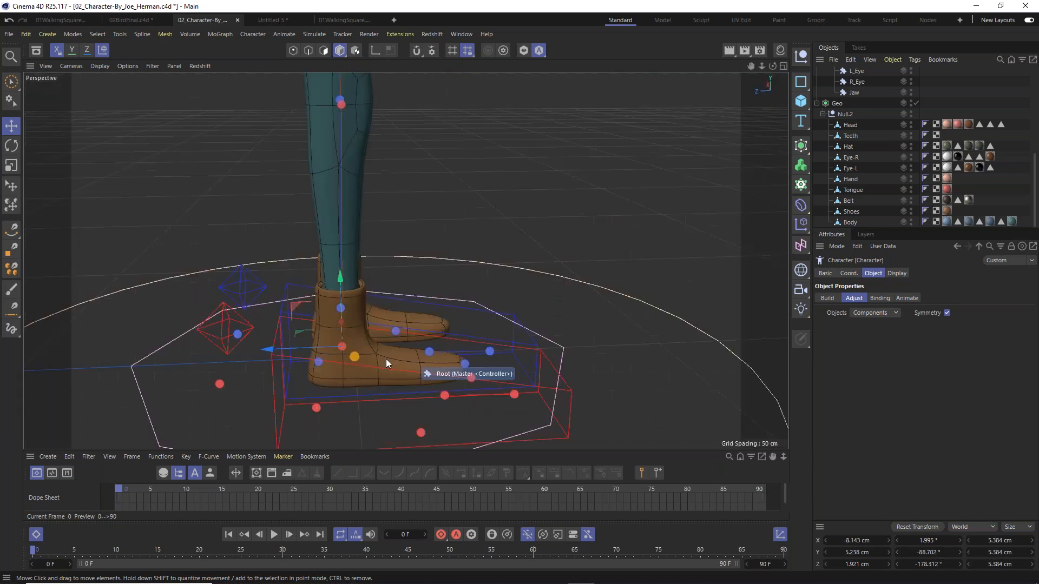
click(70, 66)
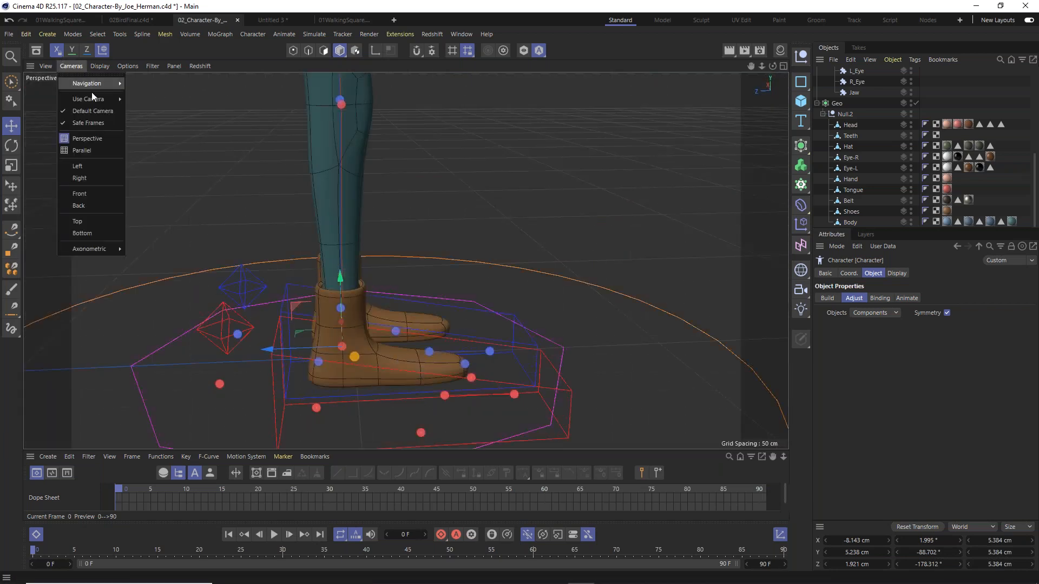
click(99, 167)
scroll(399, 262, up, 15)
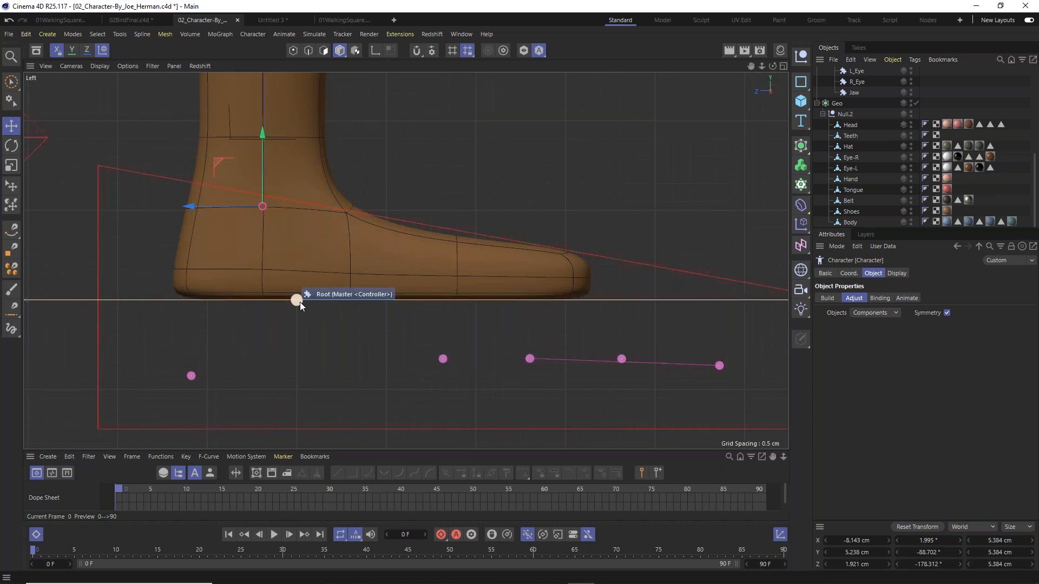
click(191, 376)
alt+middle_drag(248, 358, 461, 369)
drag(399, 312, 401, 289)
key(ctrl+z)
alt+middle_drag(732, 351, 490, 335)
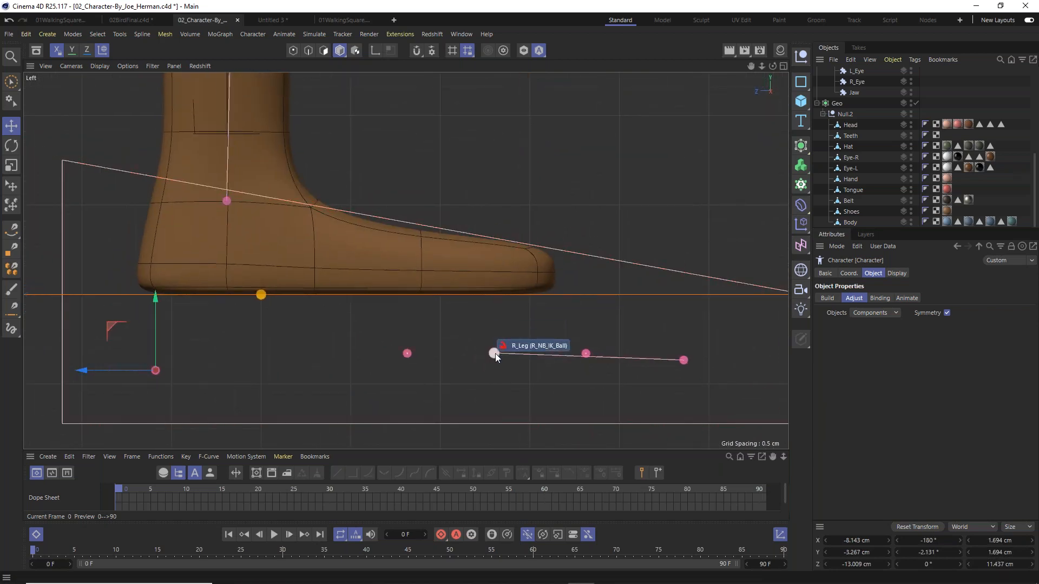
Move the right foot's ball joint to about Y 1.57 cm, Z -8.99 cm, and the toe-tip joint to about Y 1.35 cm, Z -16.64 cm.
click(494, 353)
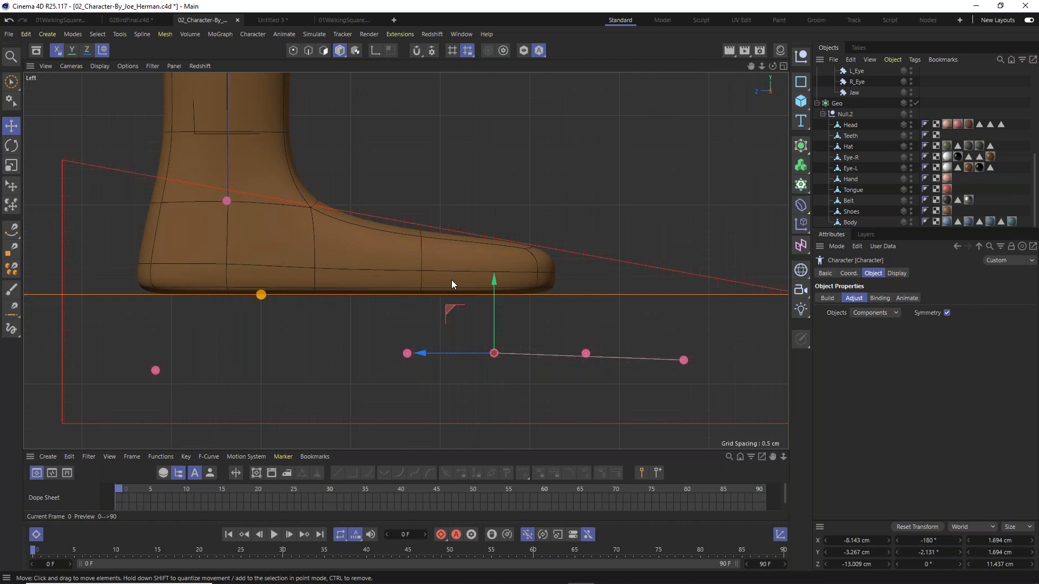
drag(449, 311, 373, 222)
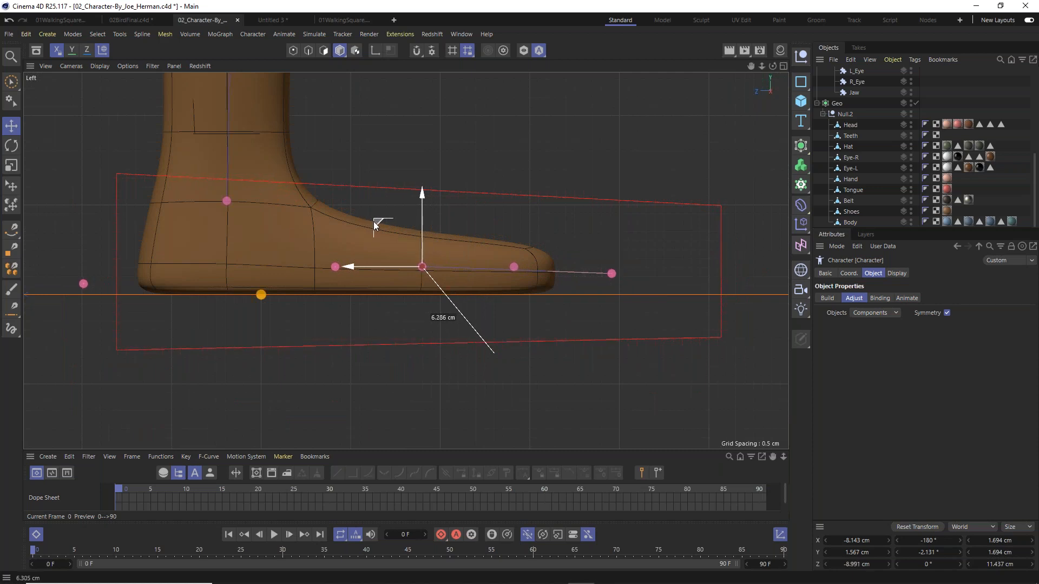
click(612, 273)
drag(550, 227, 516, 227)
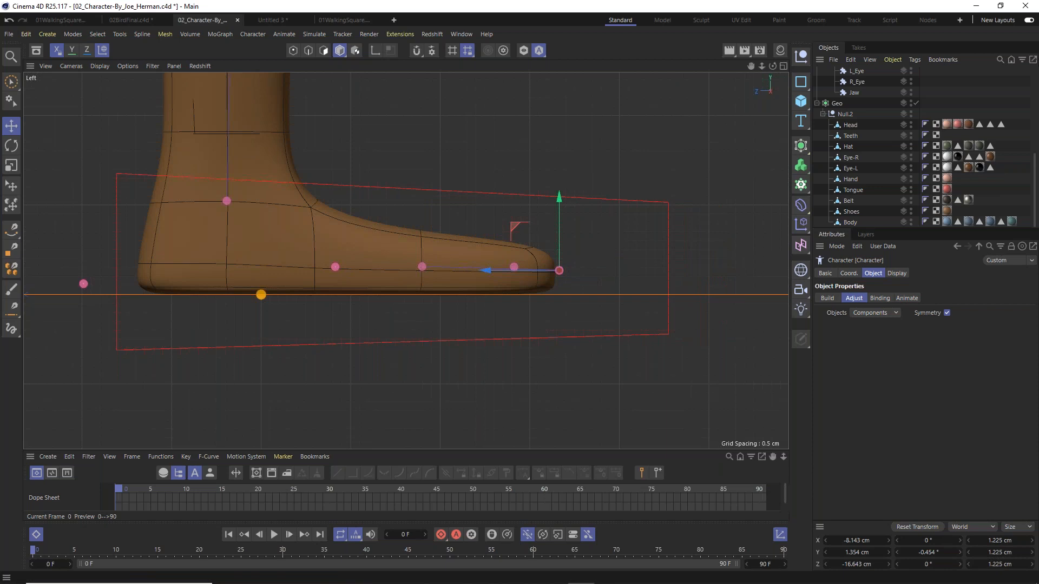
Move the right foot's heel rotation joint to the back edge of the shoe, about Y 0.27 cm, Z 6.96 cm.
alt+middle_drag(277, 337, 544, 369)
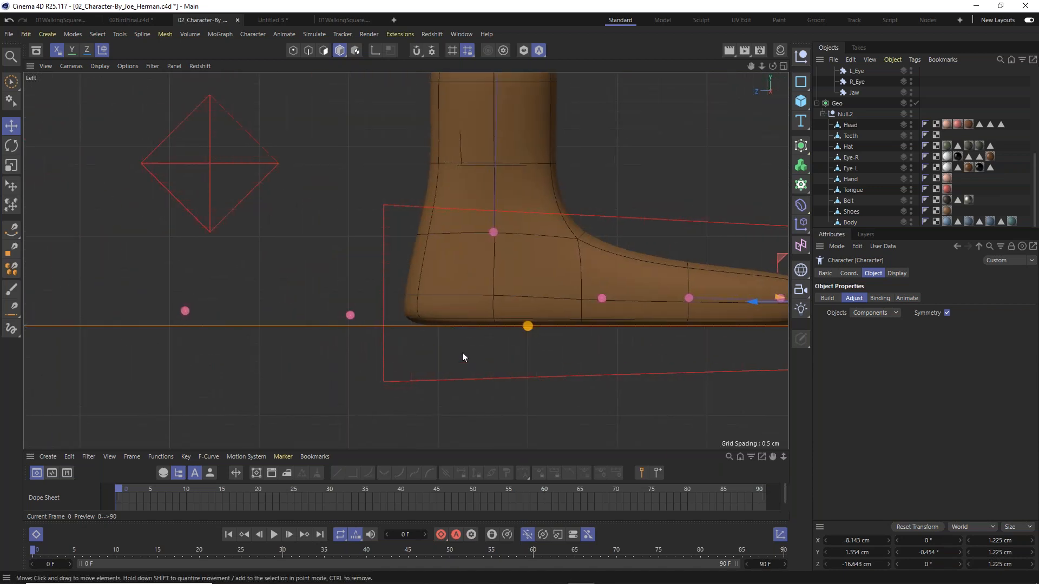
click(354, 319)
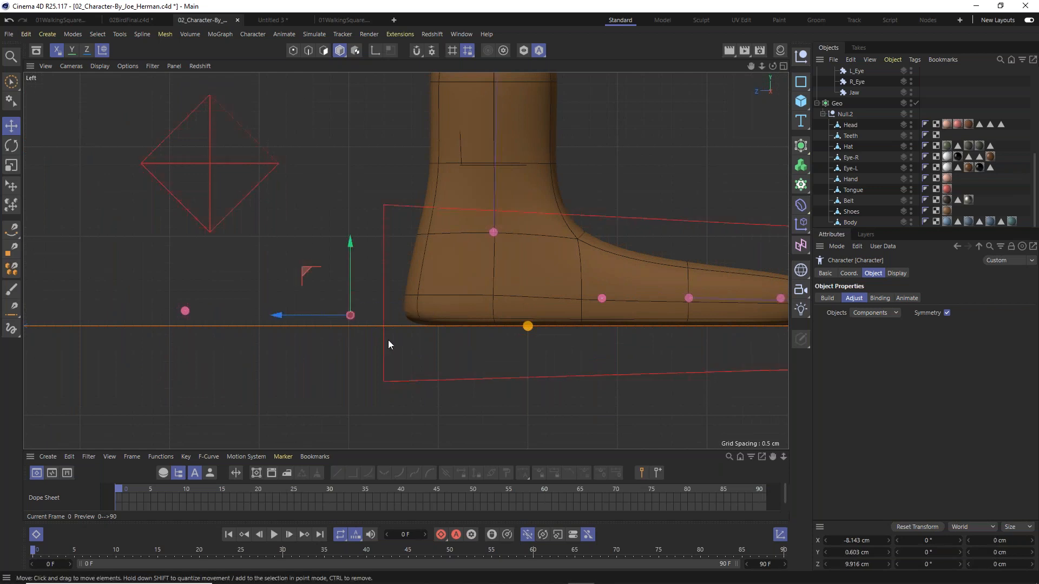
drag(292, 314, 327, 318)
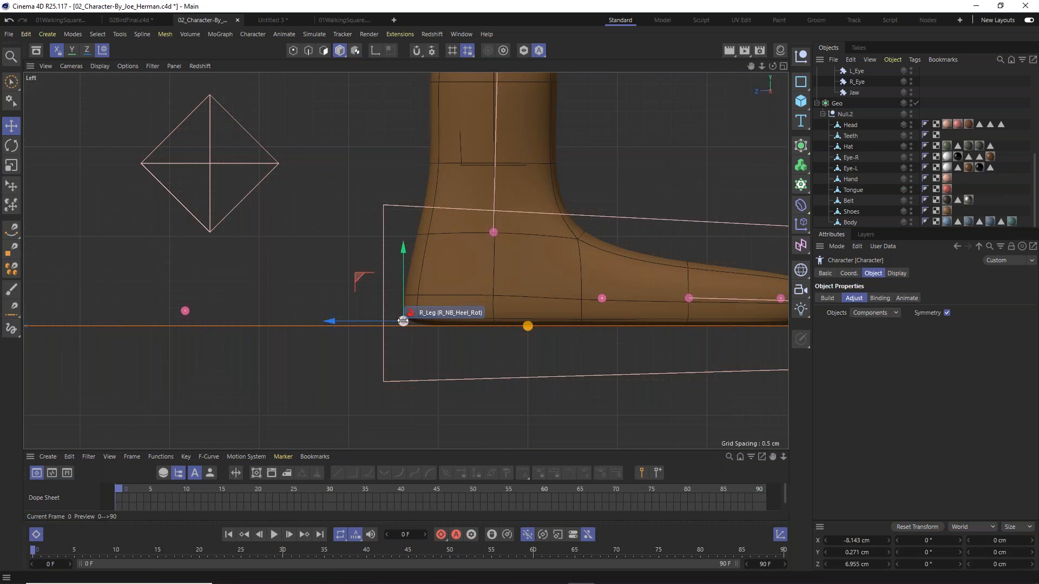
Select the outer ball-rock joint beside the right foot in a close perspective view of the shoes.
key(F1)
alt+drag(513, 391, 486, 430)
scroll(486, 431, up, 10)
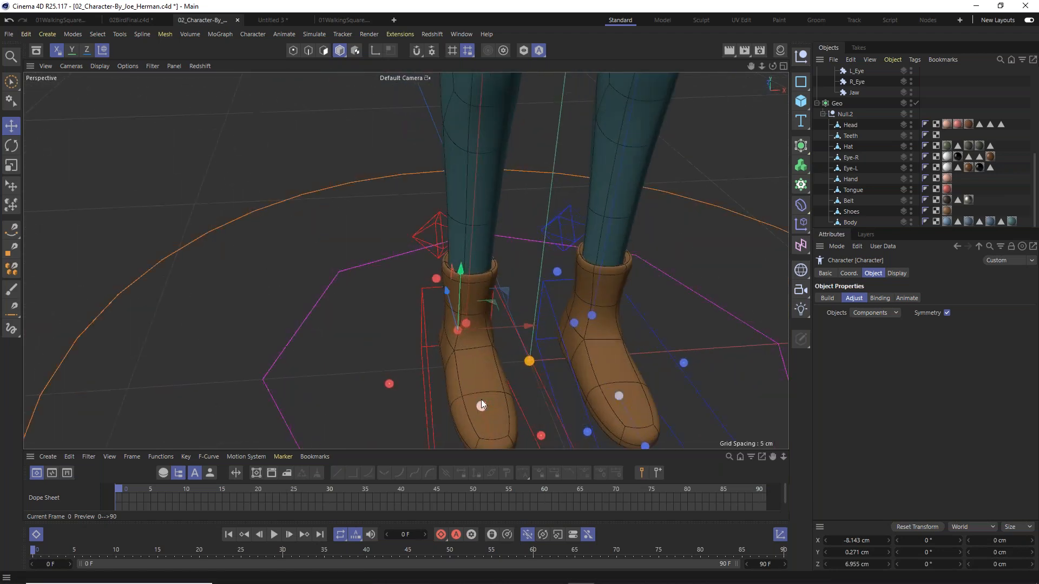
alt+drag(482, 399, 424, 273)
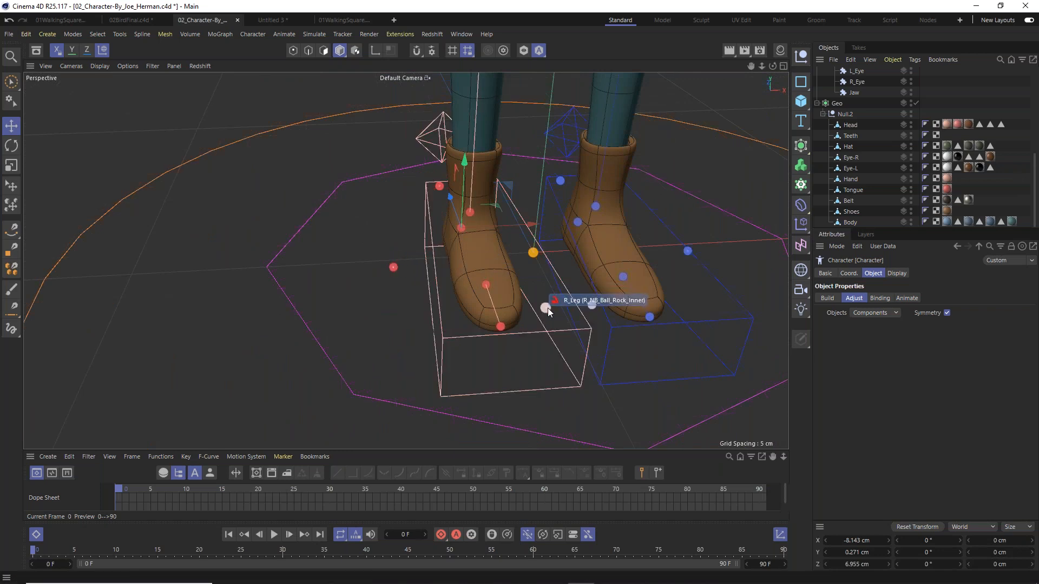
scroll(433, 252, up, 2)
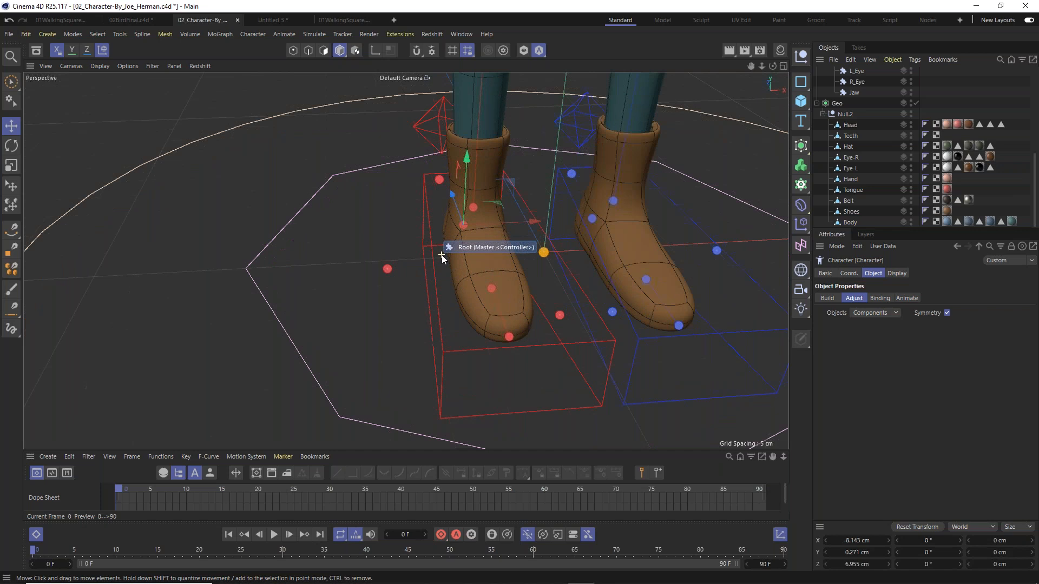
scroll(517, 308, up, 6)
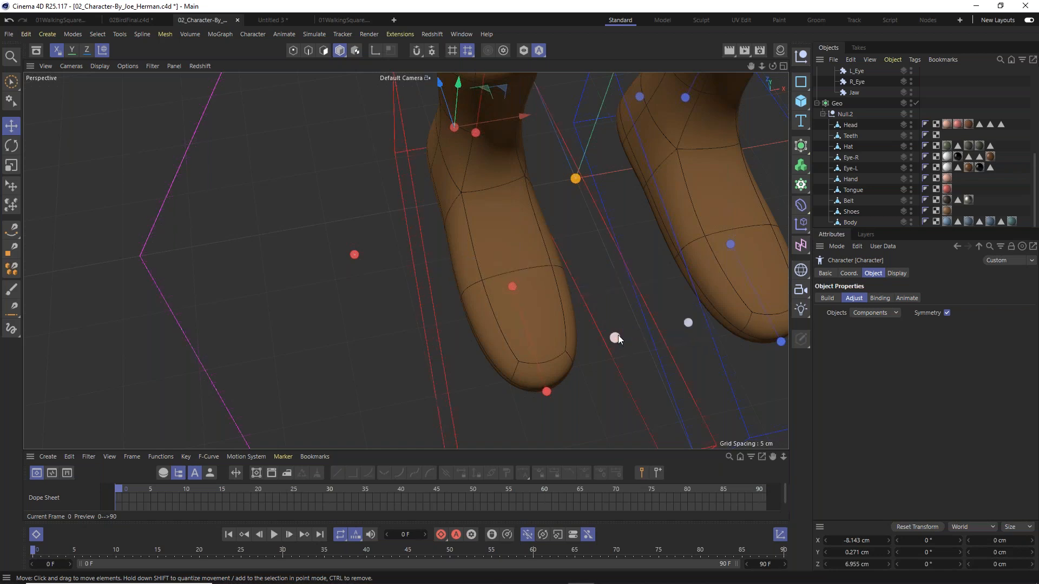
click(354, 255)
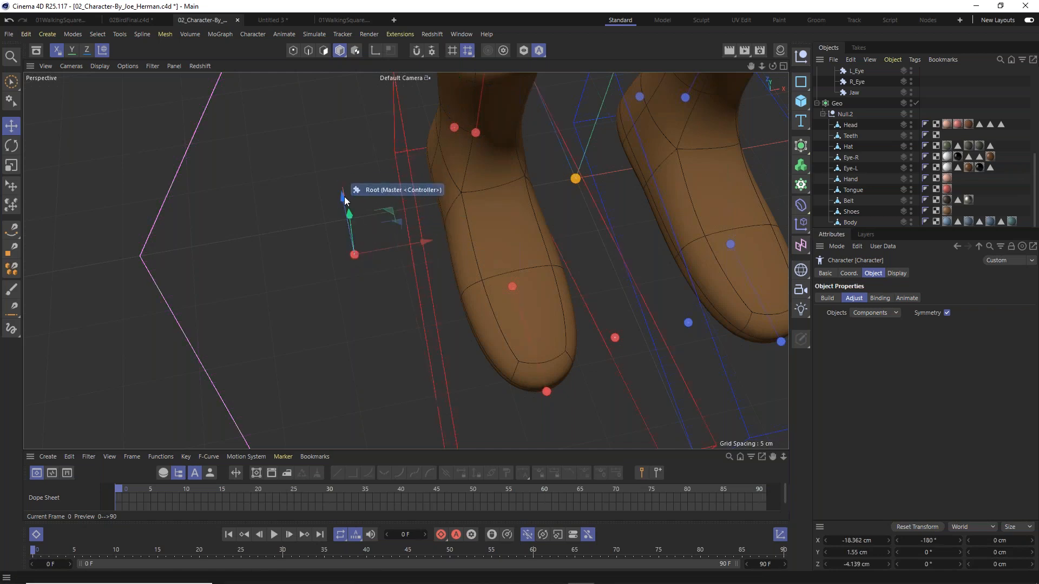
drag(346, 203, 418, 248)
key(ctrl+z)
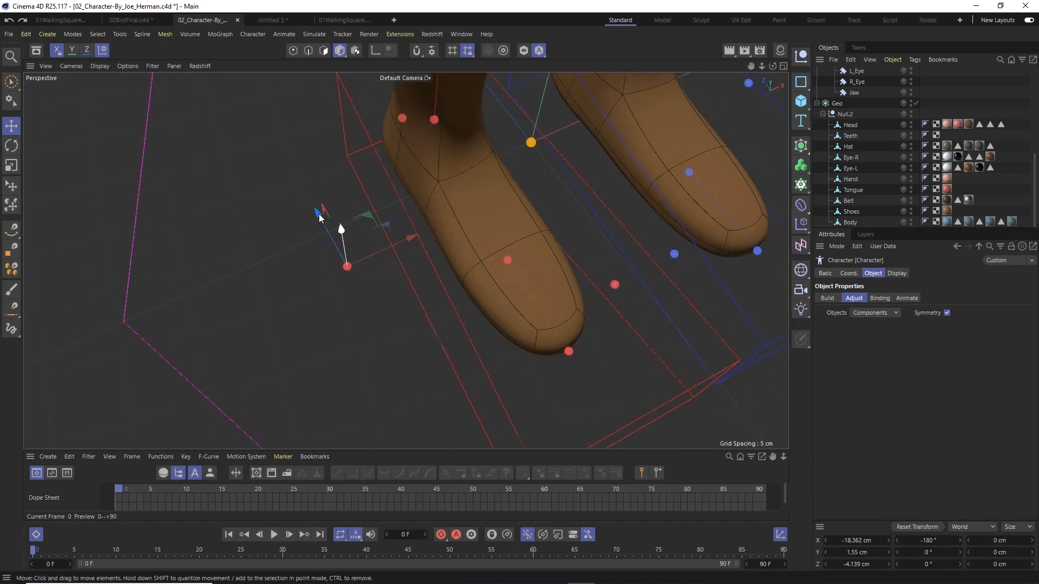
drag(319, 217, 353, 258)
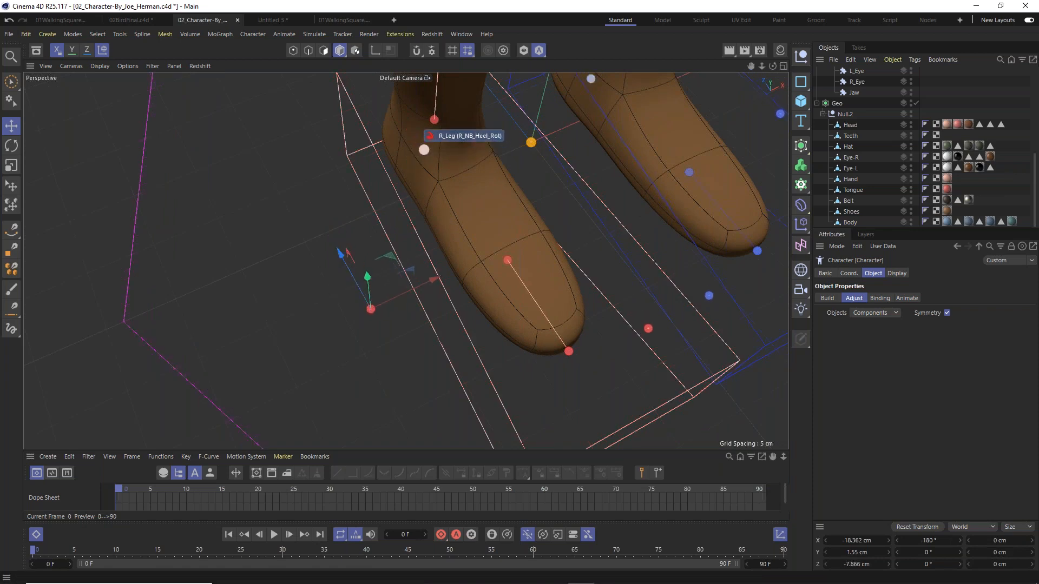
key(ctrl+z)
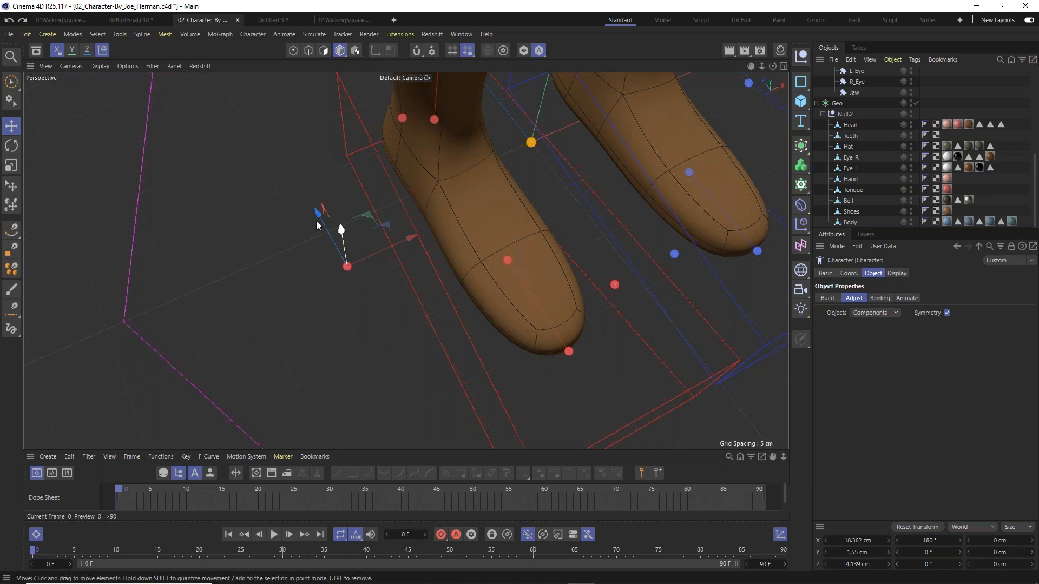
Move the right foot's outer ball-rock joint to the shoe's outer side at sole level, about X -12.24 cm, Y 0.01 cm, Z -8.97 cm.
drag(318, 215, 362, 265)
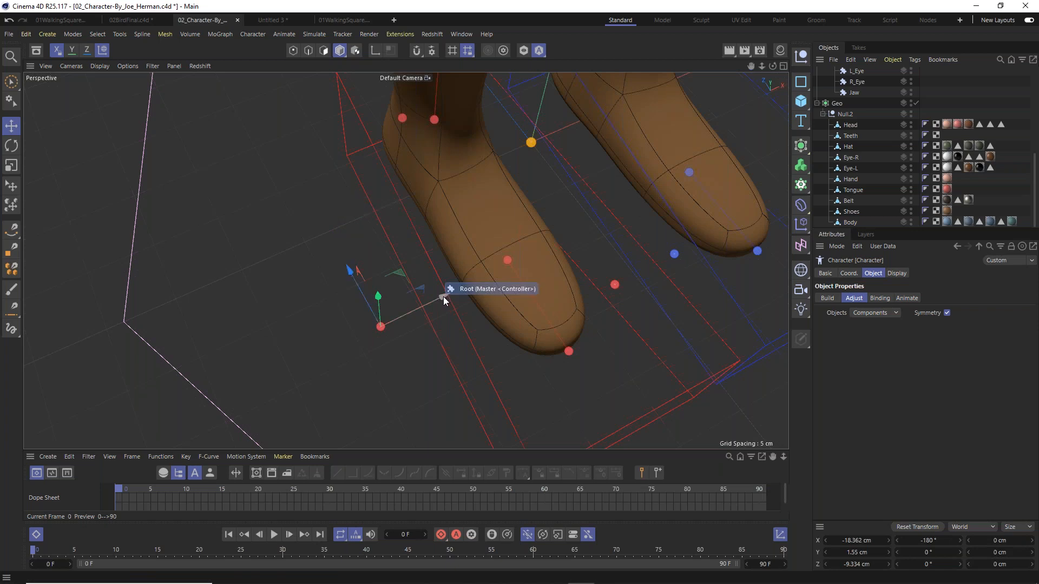
drag(443, 296, 597, 174)
key(F2)
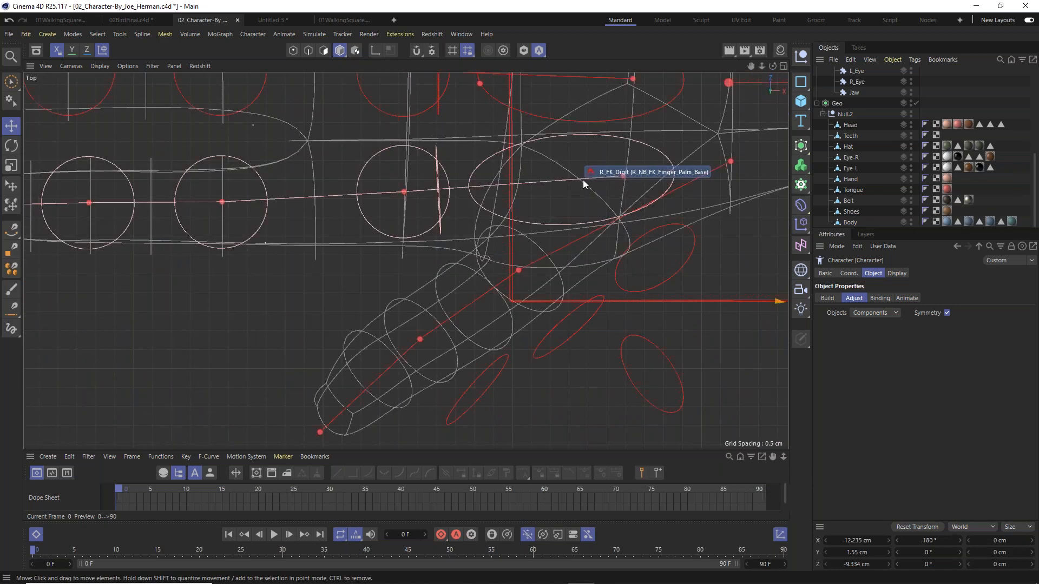
key(F3)
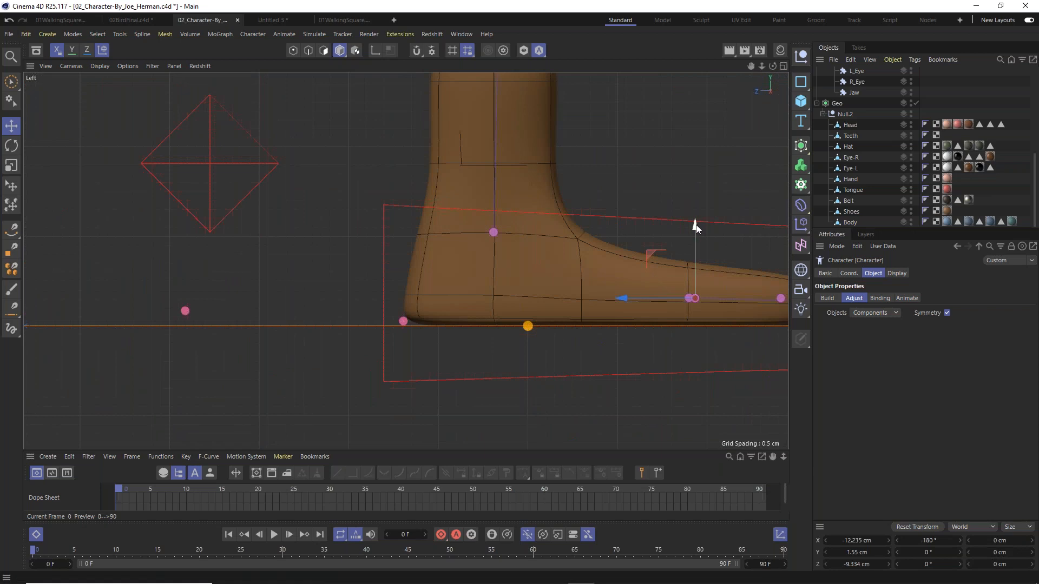
drag(696, 227, 699, 252)
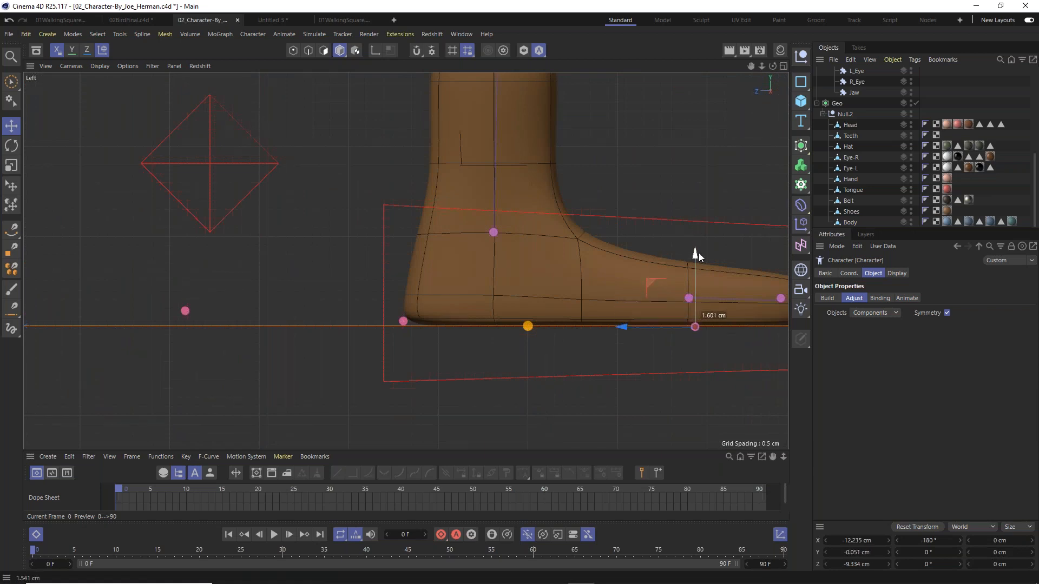
drag(621, 327, 615, 325)
Move the right foot's inner ball-rock joint down to the sole and back beneath the ball joint, about Y 0.01 cm, Z -8.95 cm.
middle_drag(701, 264, 423, 260)
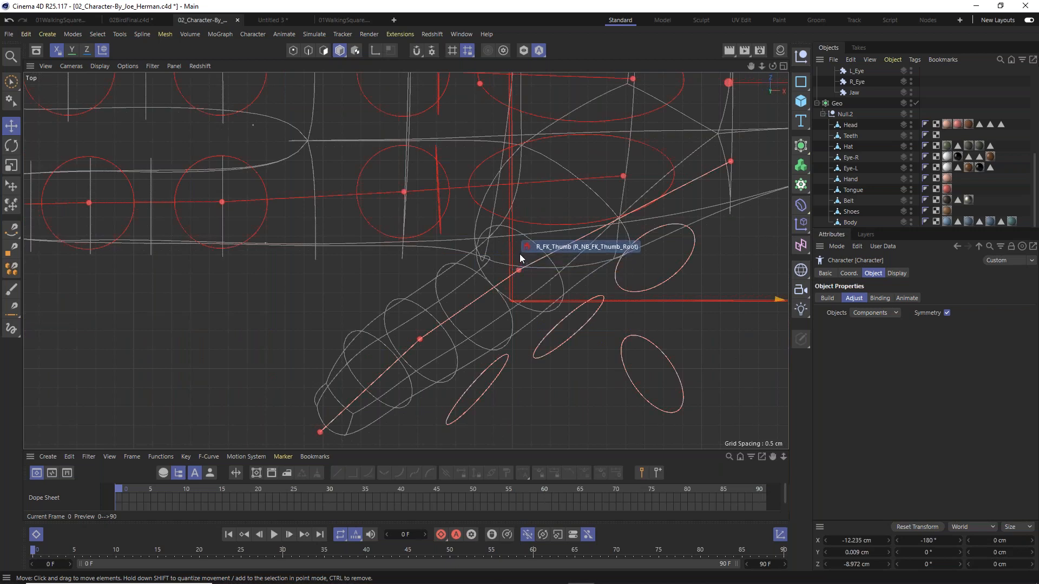
scroll(520, 257, down, 10)
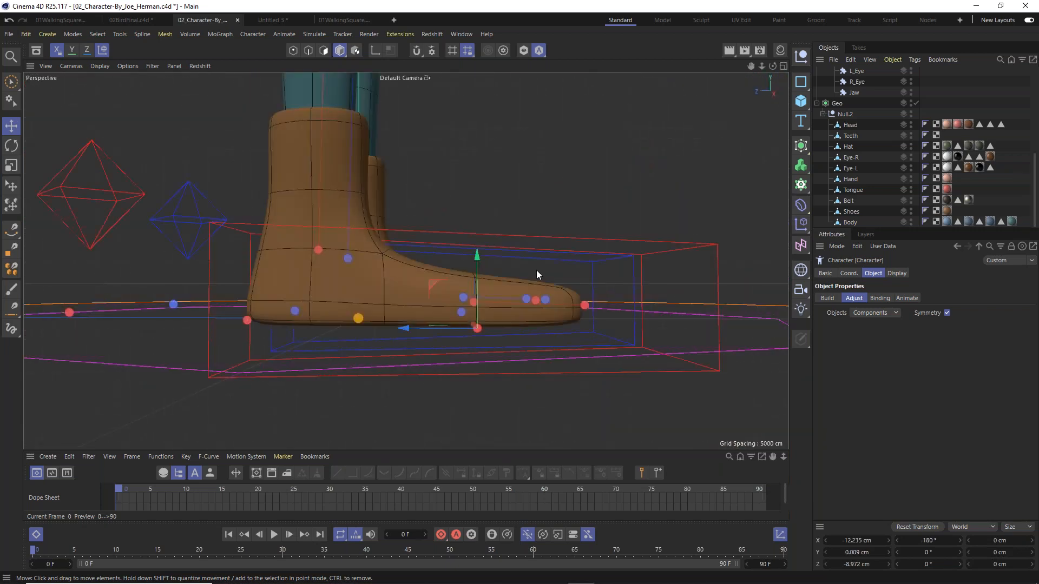
alt+drag(537, 272, 580, 281)
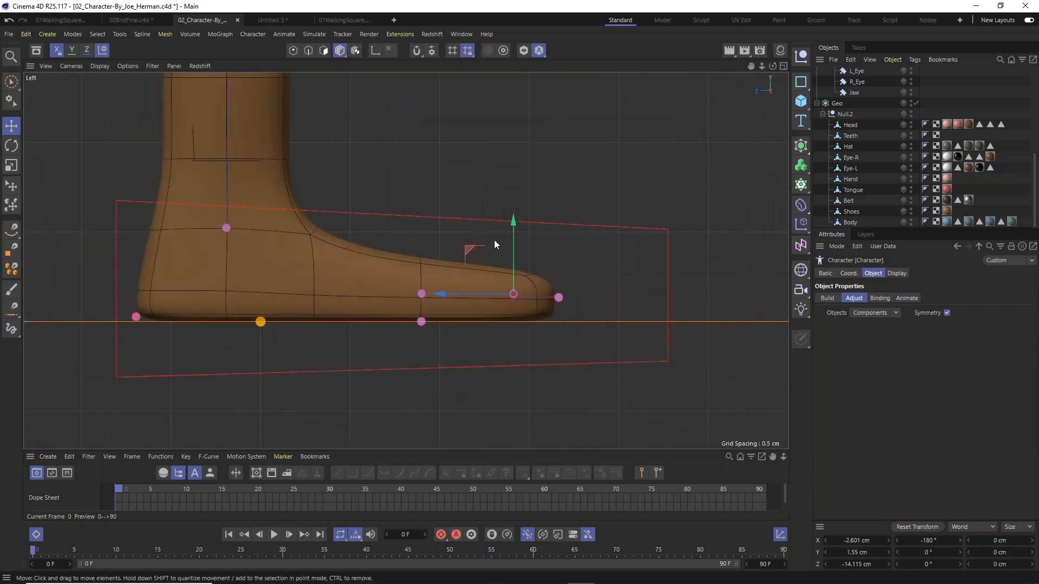
drag(514, 225, 524, 248)
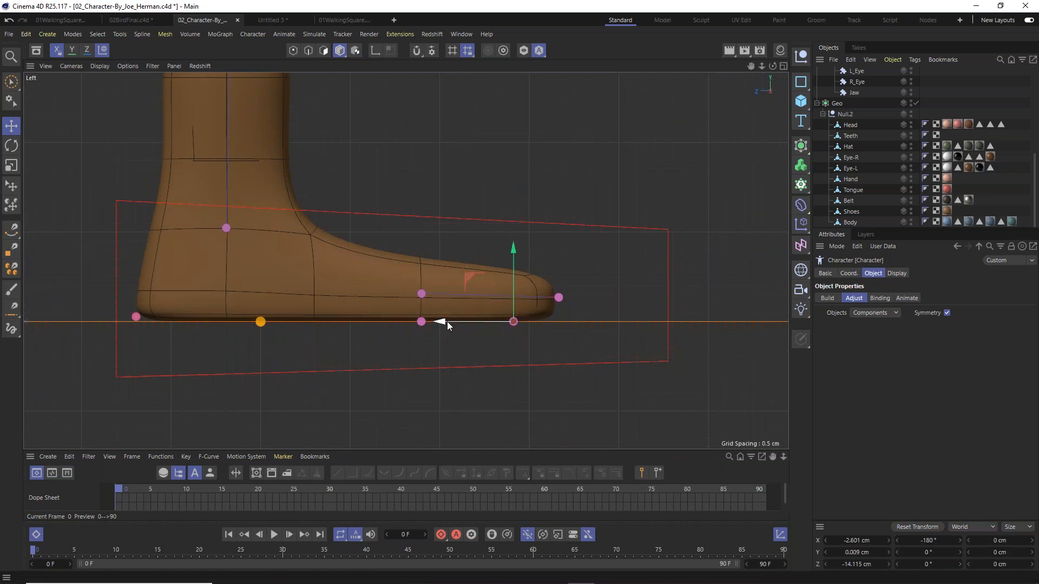
drag(441, 323, 363, 335)
key(ctrl+z)
drag(445, 322, 350, 336)
Shift the right foot's heel rotation joint slightly forward in the left view to about Z 6.84 cm.
scroll(378, 295, down, 3)
scroll(385, 296, up, 4)
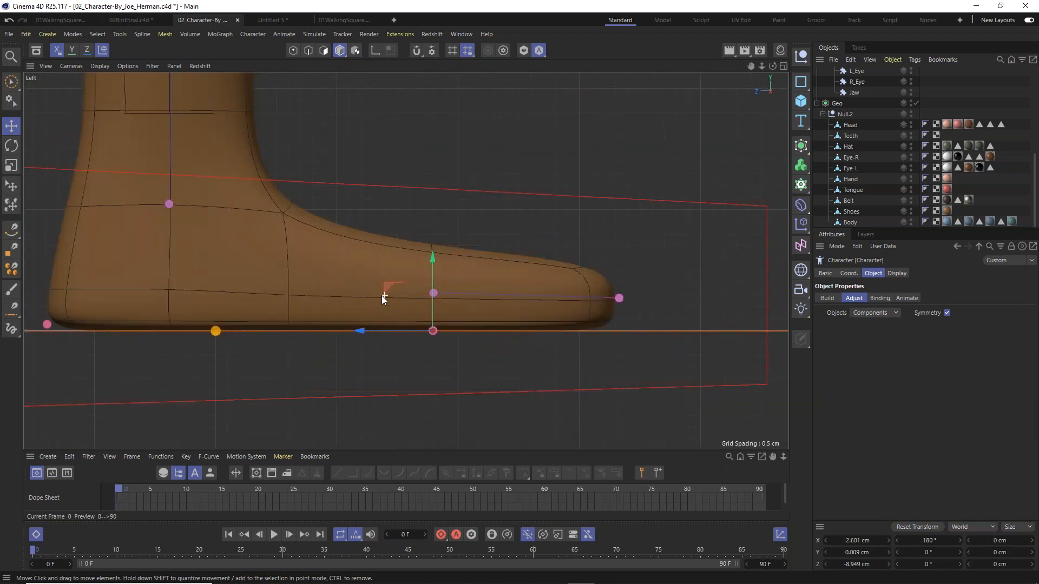
click(47, 326)
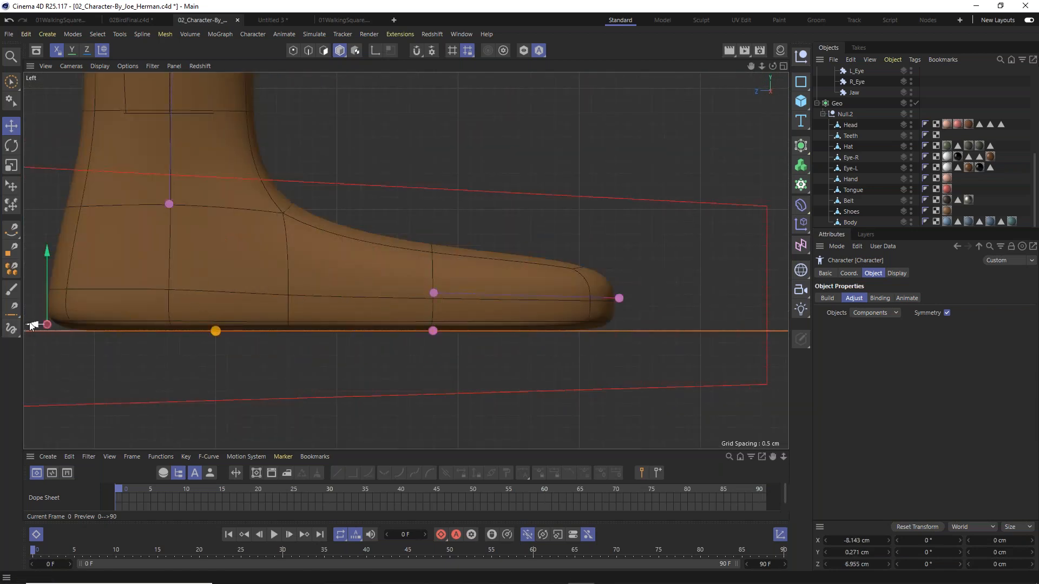
drag(33, 325, 36, 325)
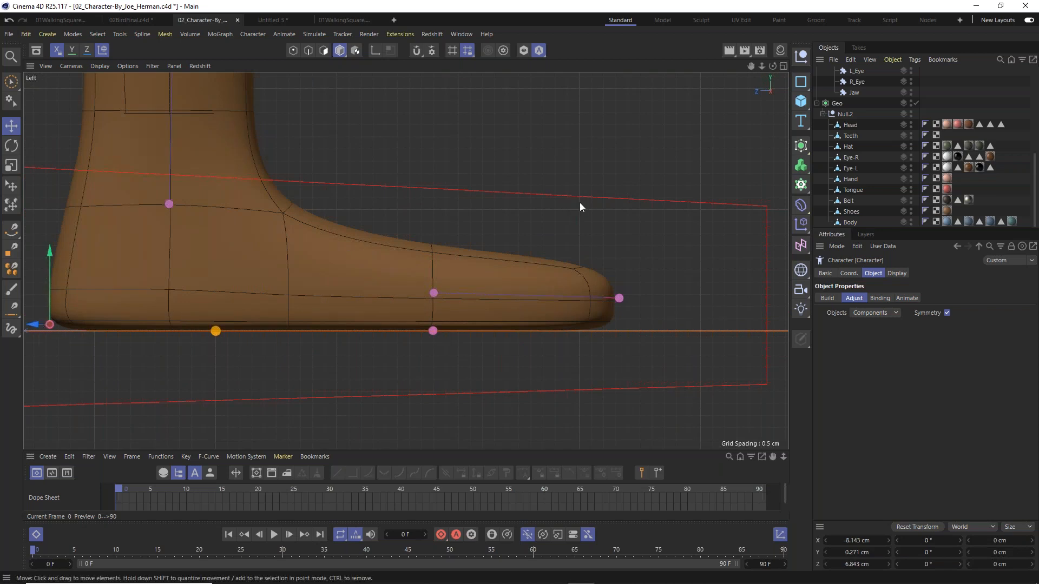
Examine the adjusted joints on the whole character in the perspective view, comparing its Build and Adjust modes.
key(F1)
alt+drag(584, 203, 614, 254)
alt+middle_drag(614, 254, 603, 385)
scroll(593, 341, down, 5)
alt+middle_drag(547, 273, 501, 313)
scroll(501, 313, down, 6)
alt+drag(517, 229, 501, 123)
alt+middle_drag(501, 123, 489, 310)
alt+drag(489, 310, 961, 335)
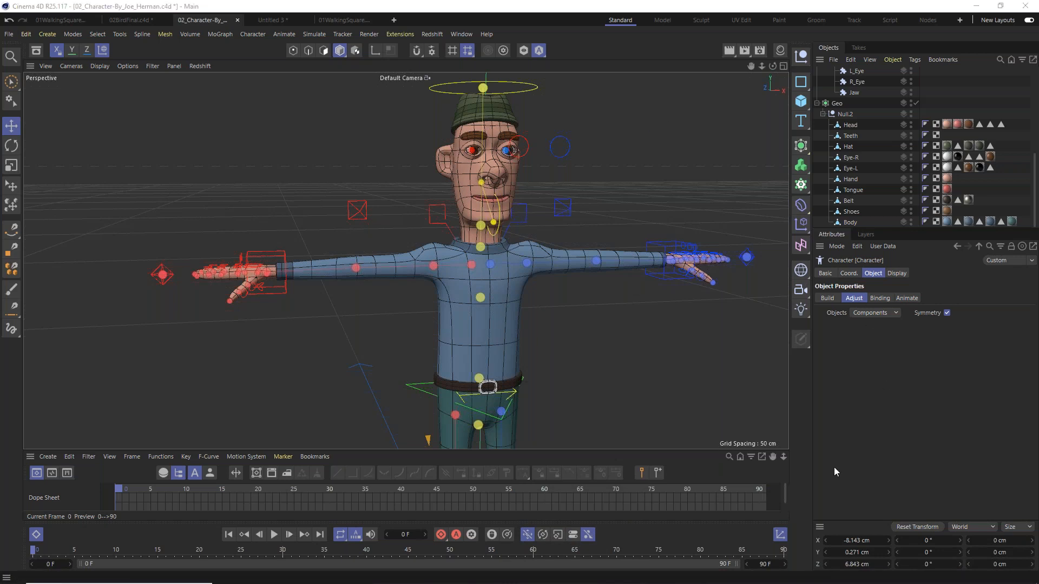
click(828, 301)
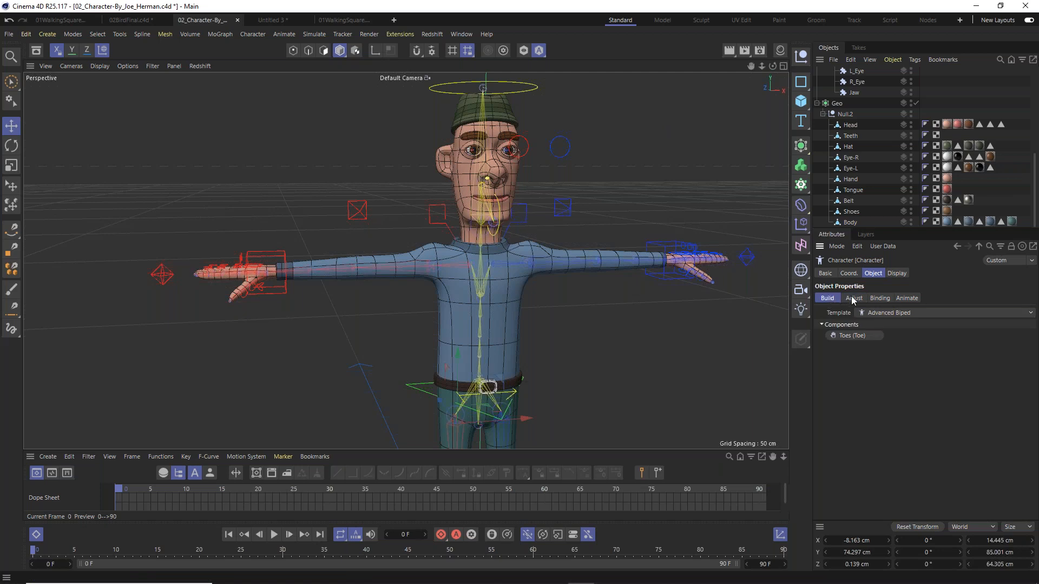
click(854, 299)
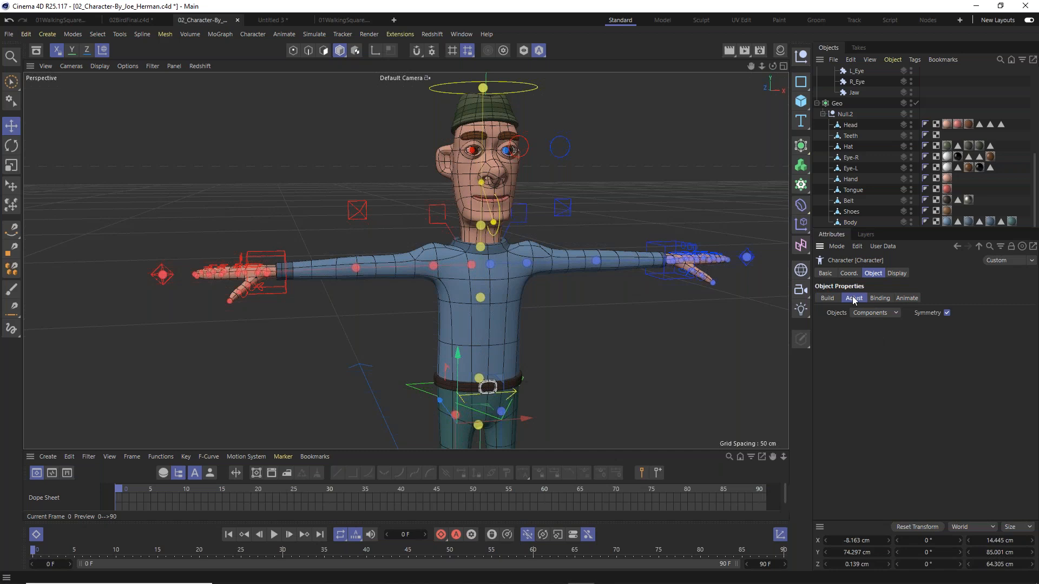
Set the Character object's Object Manager display option to Full Hierarchy.
scroll(843, 150, up, 10)
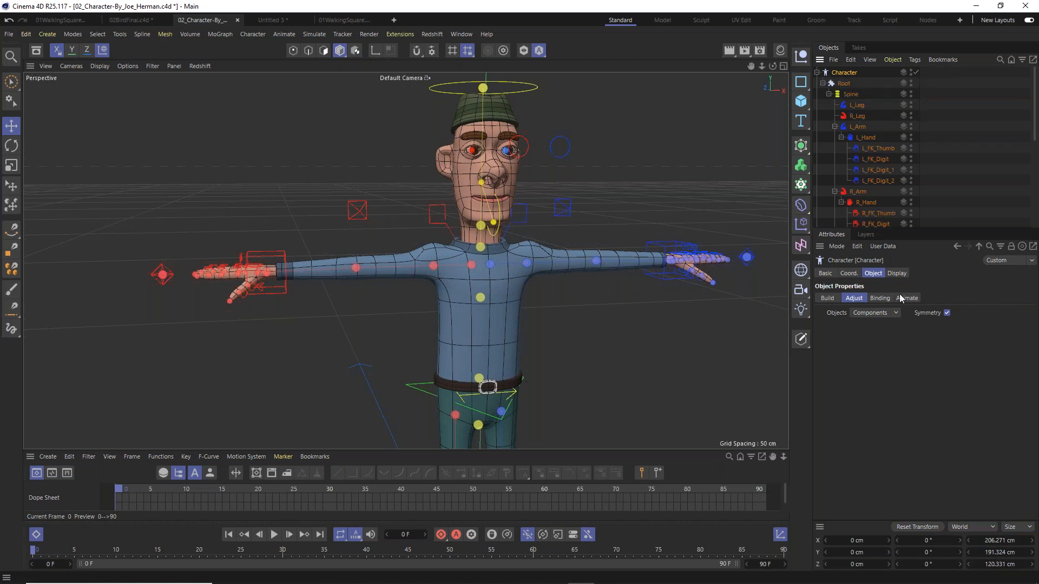
click(898, 274)
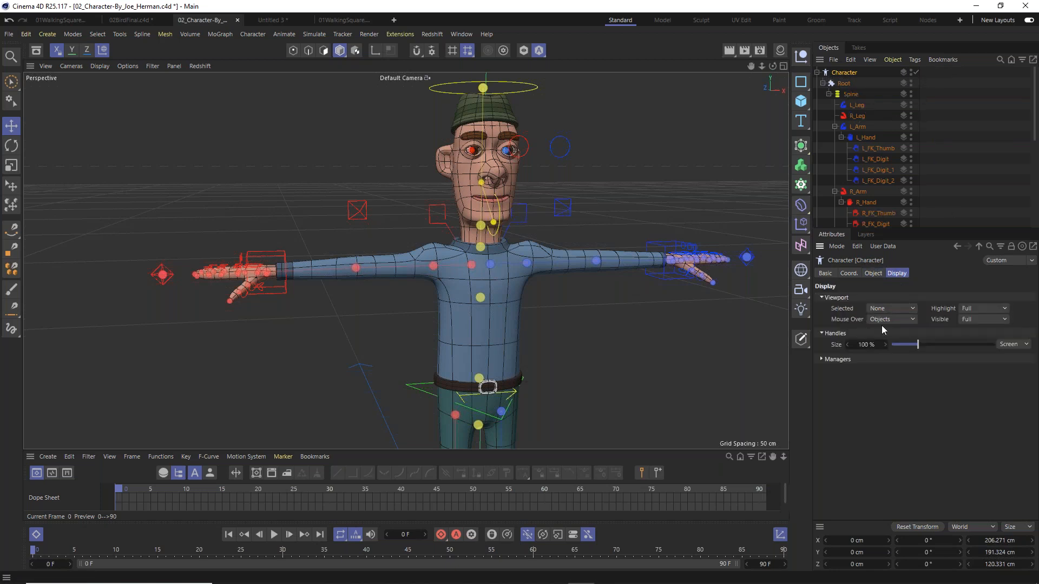
click(823, 360)
click(890, 371)
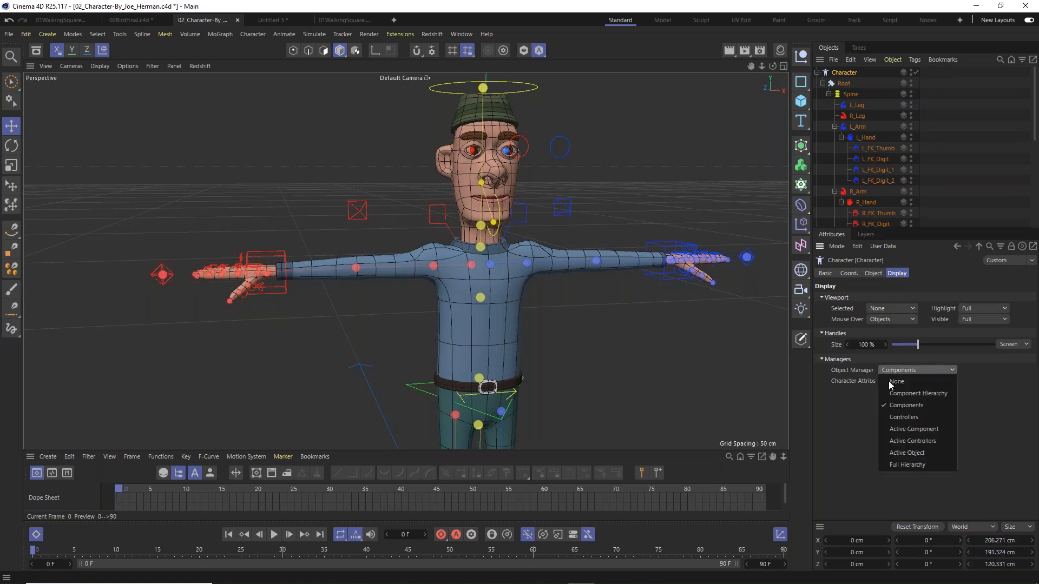
scroll(875, 104, down, 2)
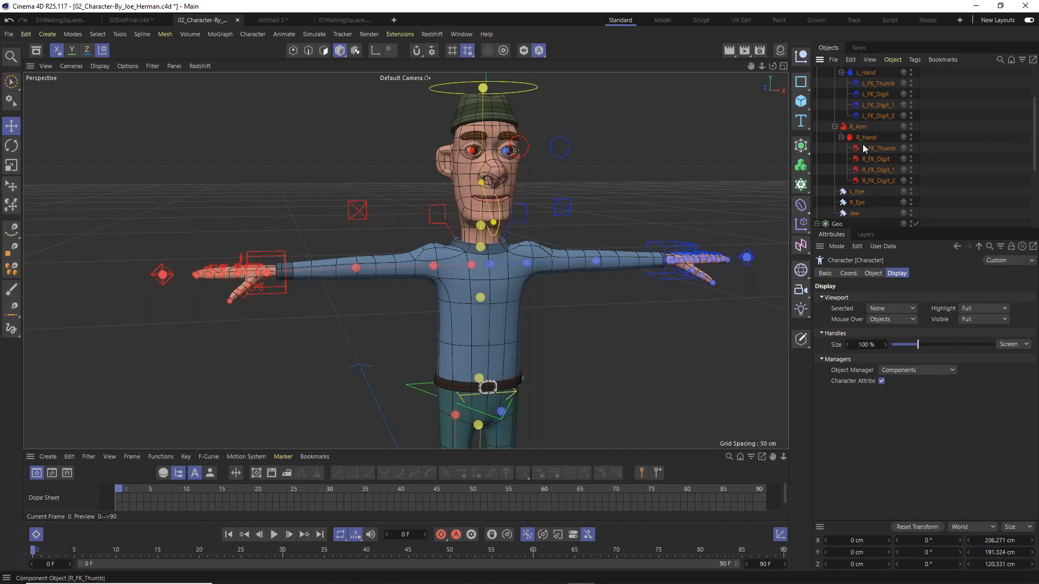
scroll(863, 144, down, 2)
scroll(862, 144, up, 2)
scroll(866, 145, up, 2)
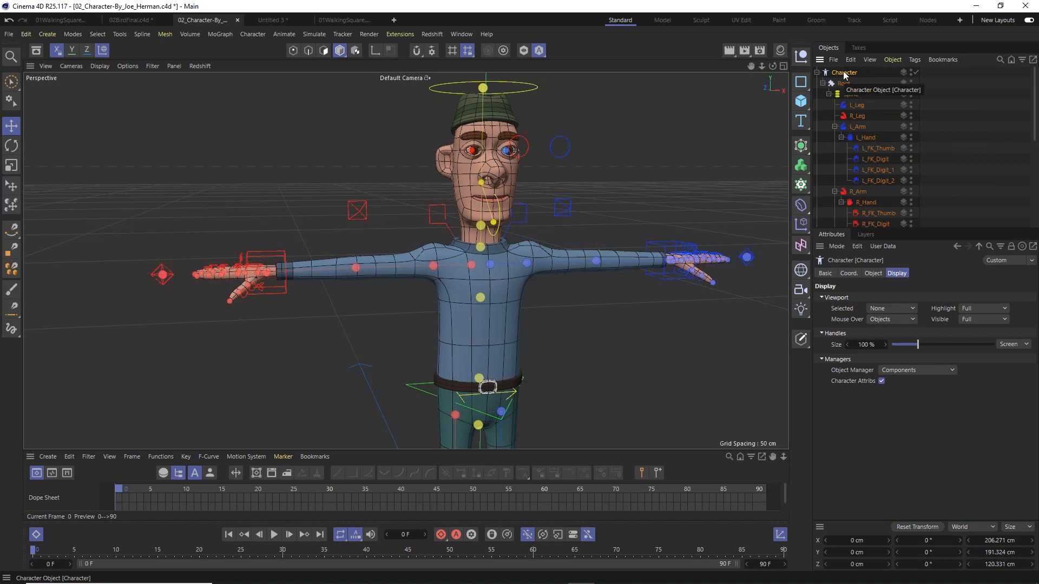
click(910, 372)
click(901, 464)
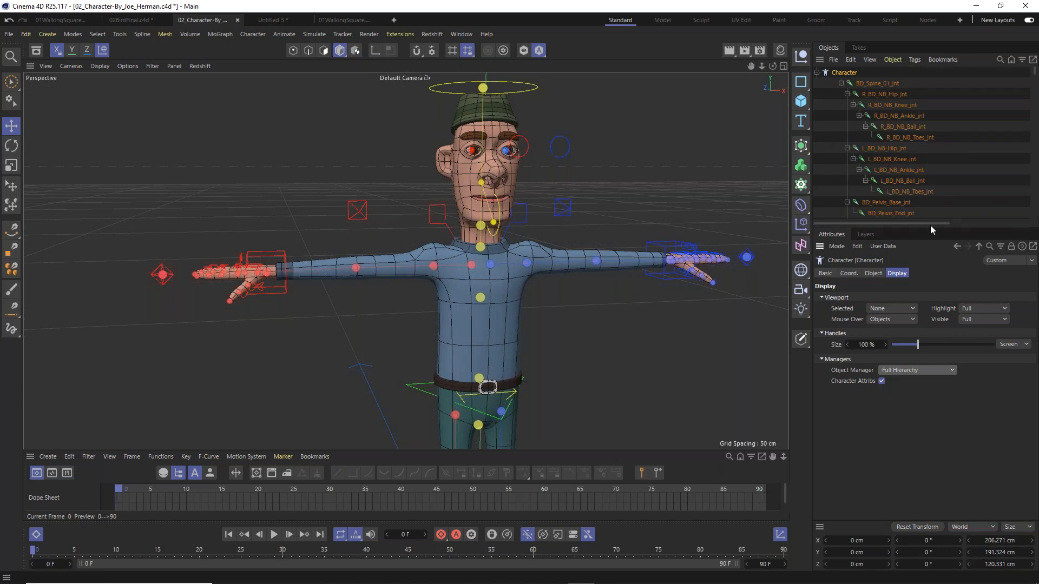
Examine the full rig hierarchy in an enlarged object list, including its joints, controllers, nulls and tags.
drag(933, 228, 933, 431)
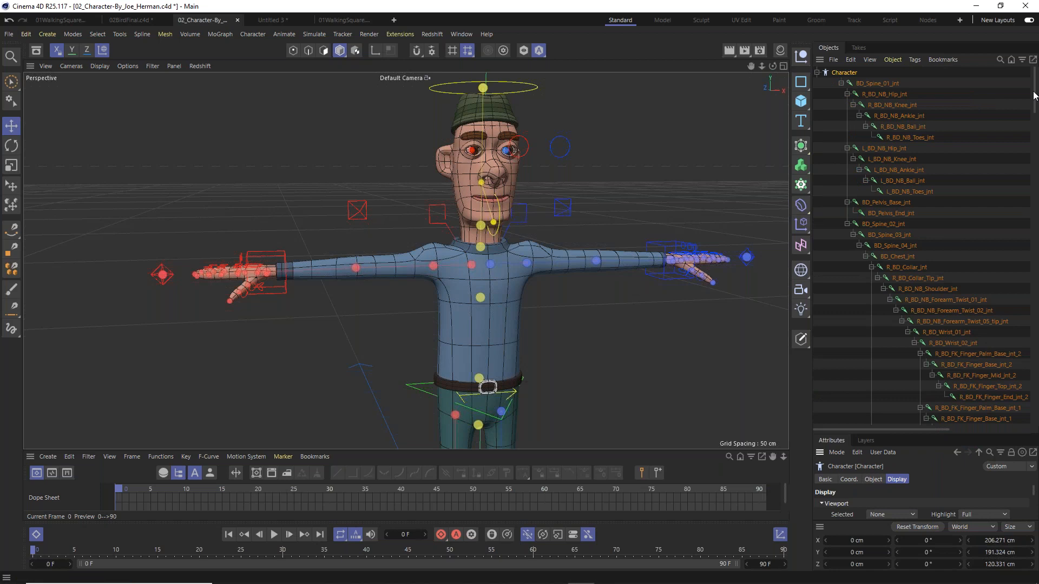
mouse_move(1033, 92)
mouse_down()
mouse_move(1034, 113)
mouse_move(1035, 82)
mouse_move(1036, 116)
mouse_move(1038, 87)
mouse_up()
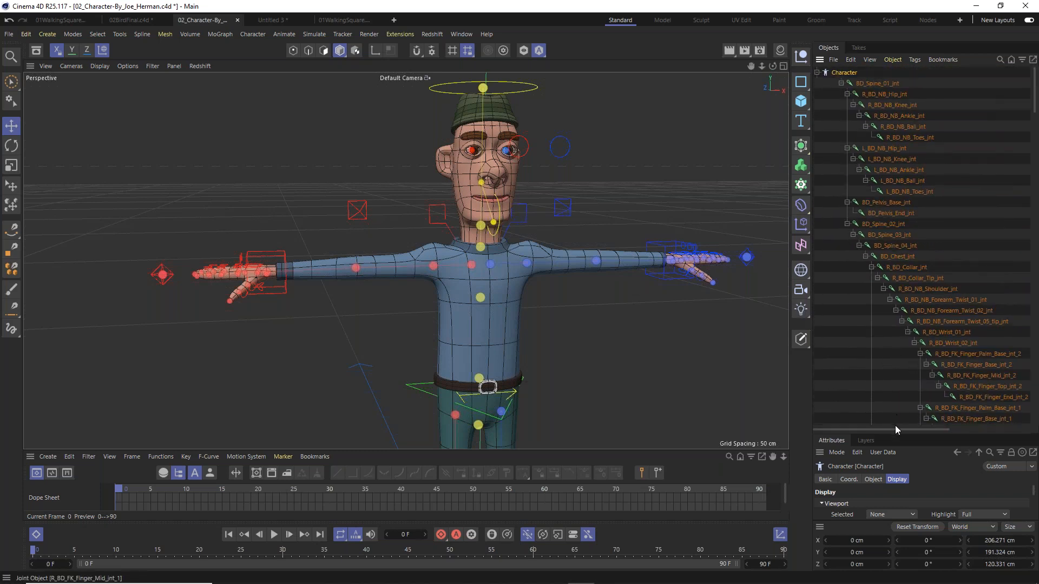
drag(900, 430, 954, 429)
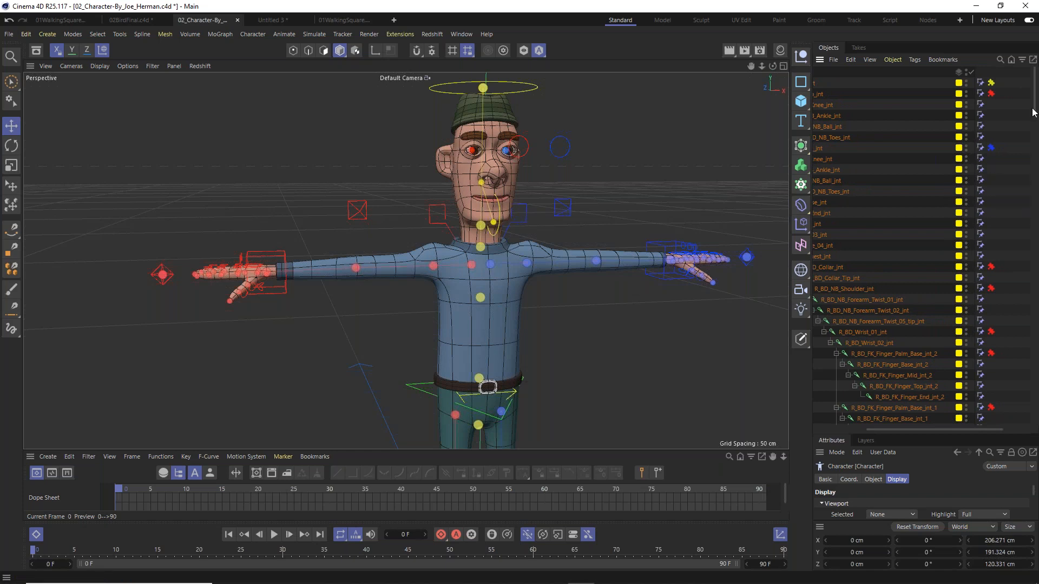
drag(1035, 108, 1037, 198)
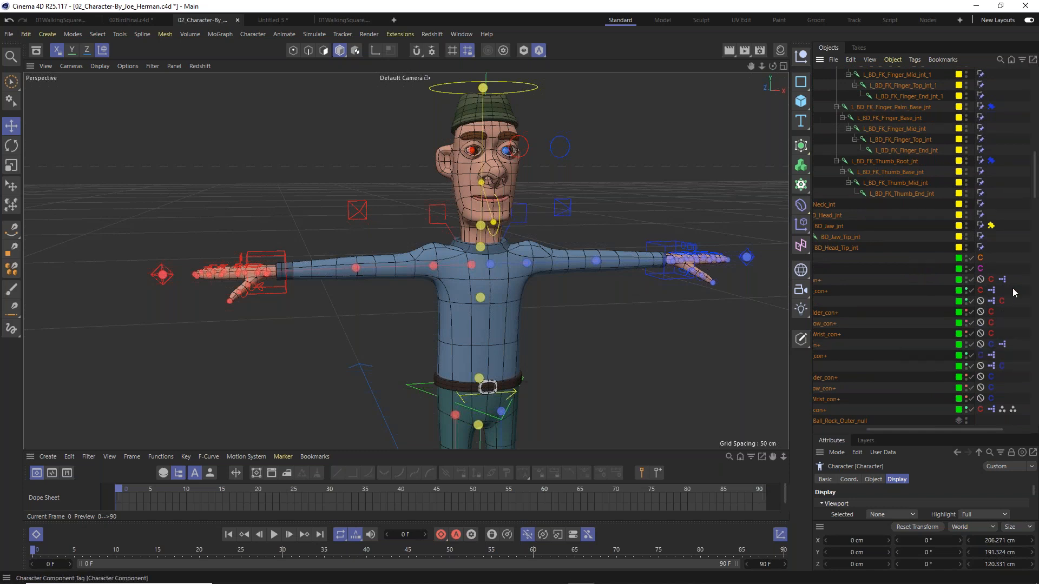
drag(1035, 186, 1035, 200)
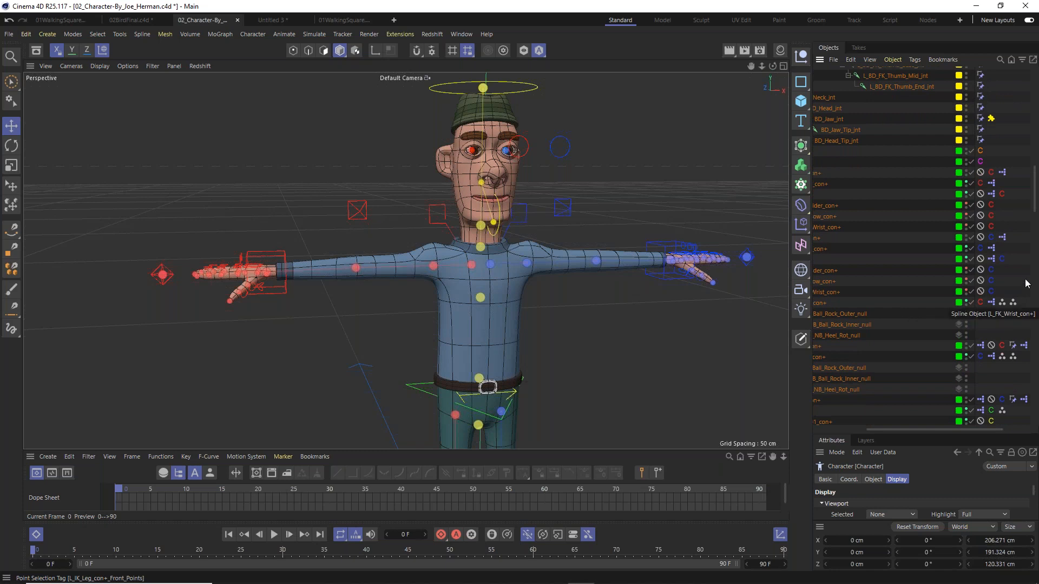
drag(1035, 206, 1035, 233)
drag(928, 431, 869, 433)
scroll(947, 250, up, 8)
scroll(955, 248, up, 2)
scroll(1034, 188, down, 4)
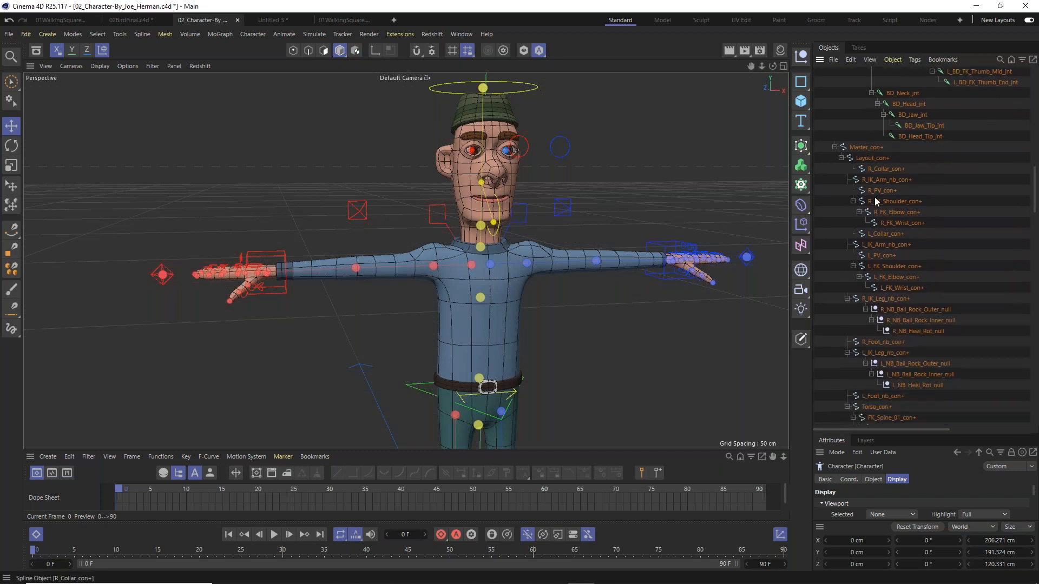
drag(1035, 200, 1036, 360)
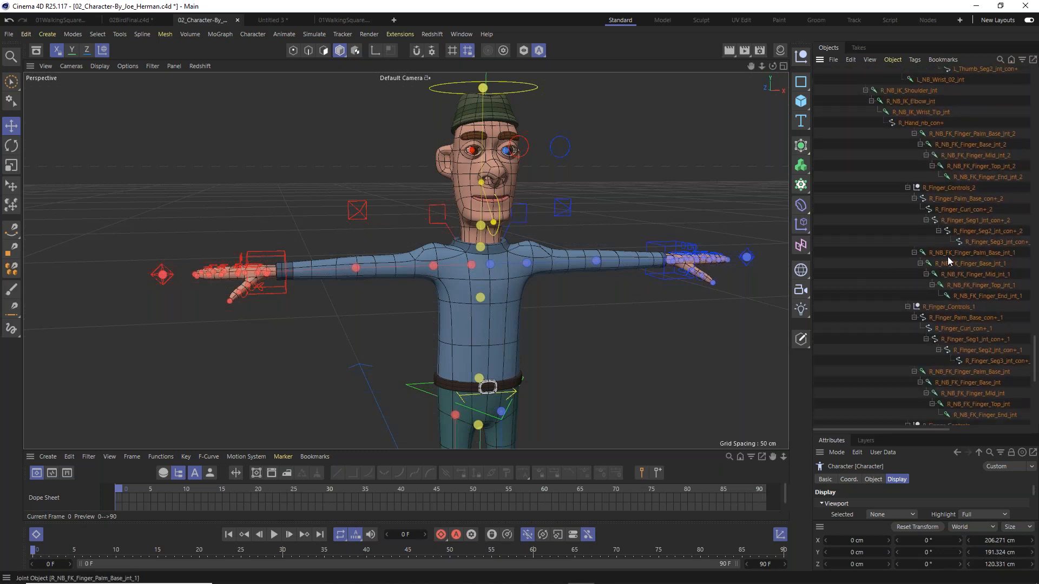
drag(1035, 351, 1016, 56)
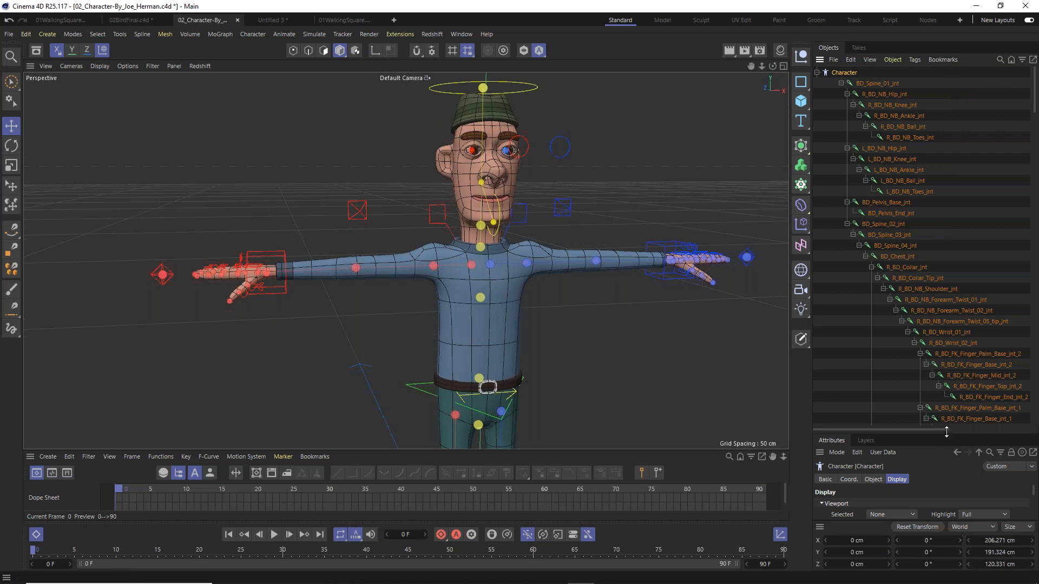
Shrink the object list again and set the character's Object Manager display option back to Components.
drag(947, 431, 944, 232)
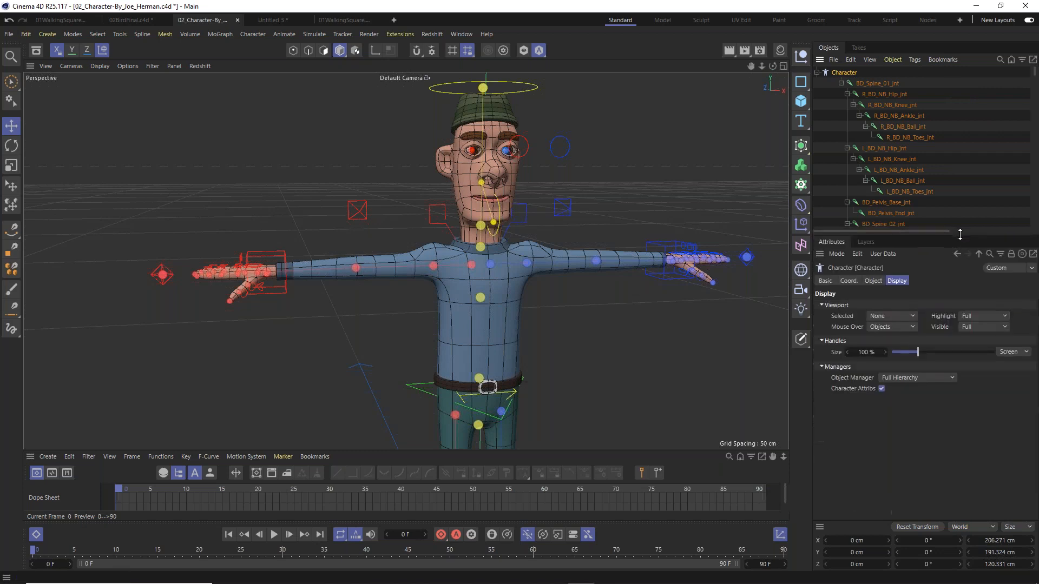
click(908, 379)
click(914, 412)
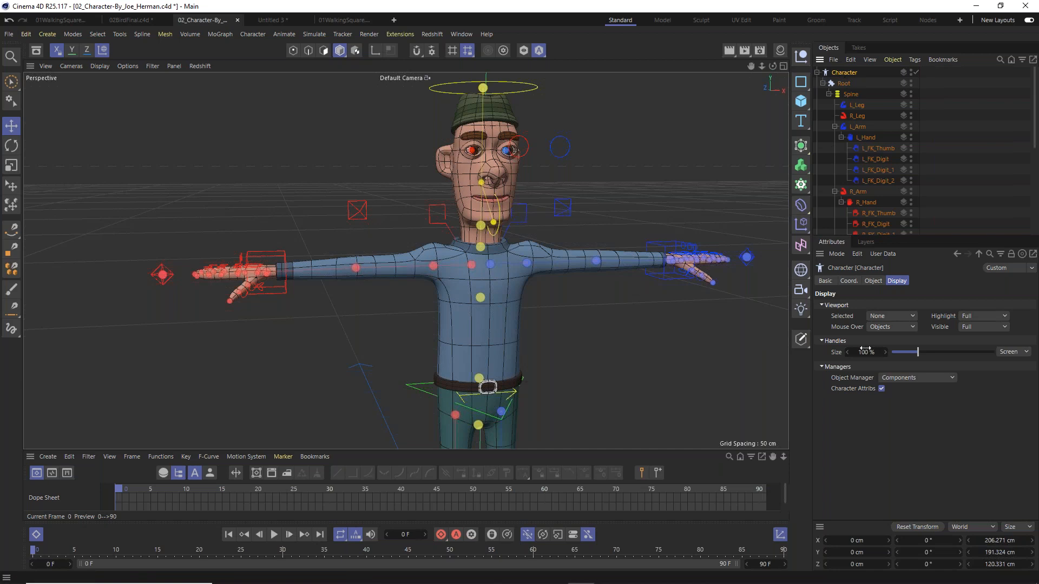
Switch the Character object to Binding mode.
click(871, 282)
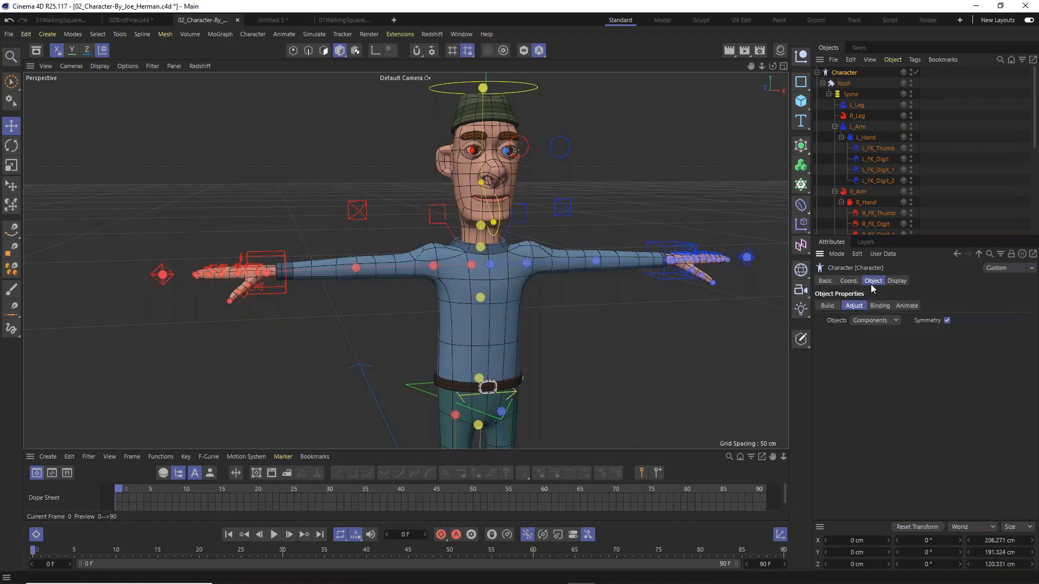
click(827, 307)
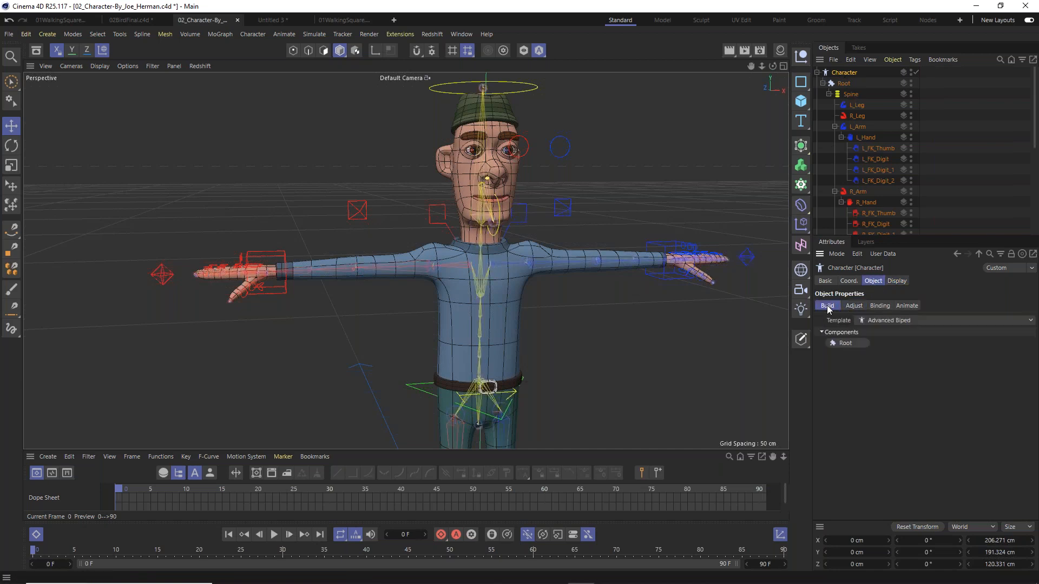
click(855, 307)
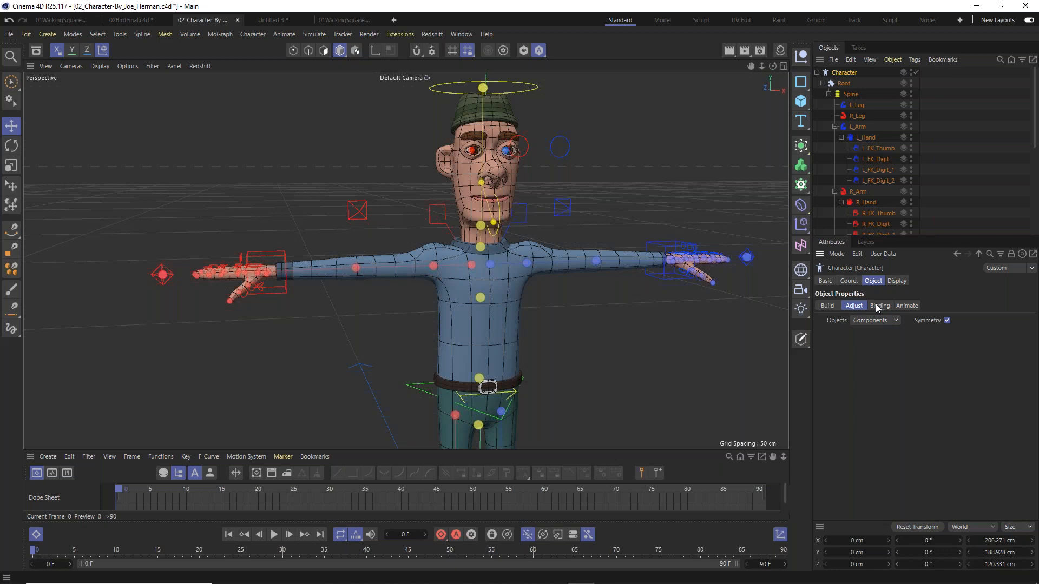
click(877, 306)
scroll(922, 107, down, 3)
scroll(926, 104, down, 10)
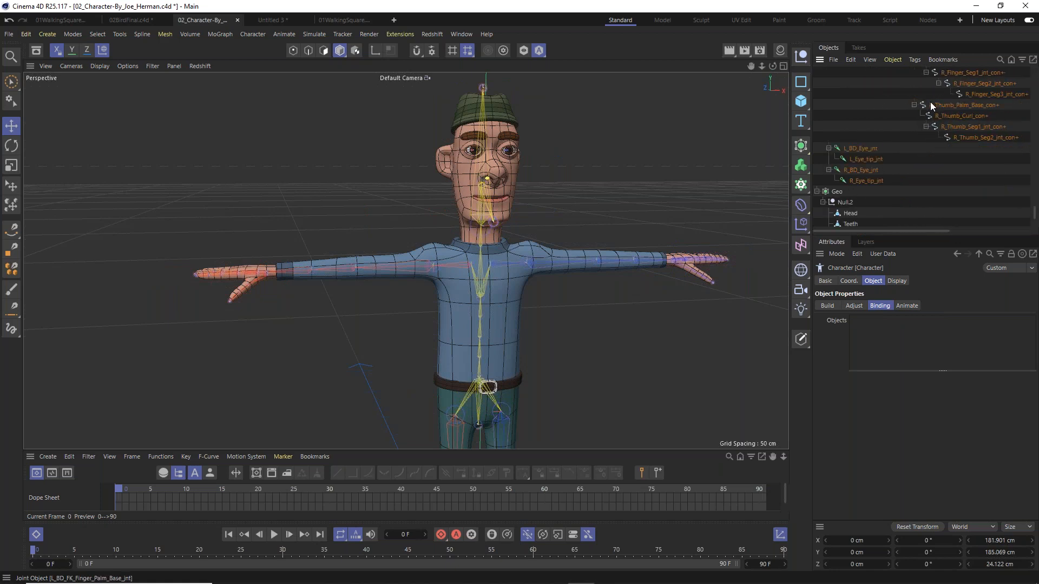
click(851, 125)
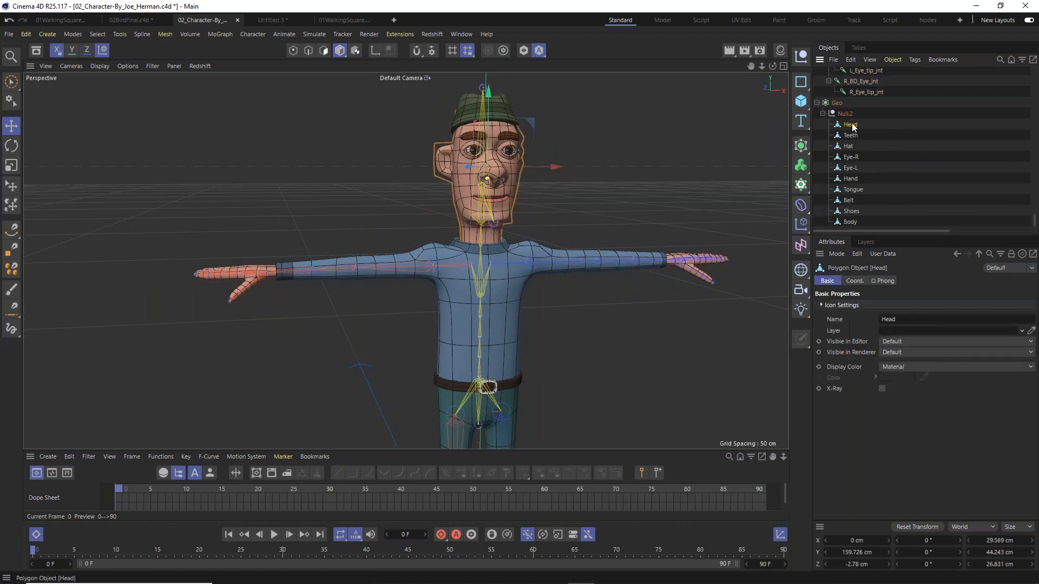
shift+click(850, 222)
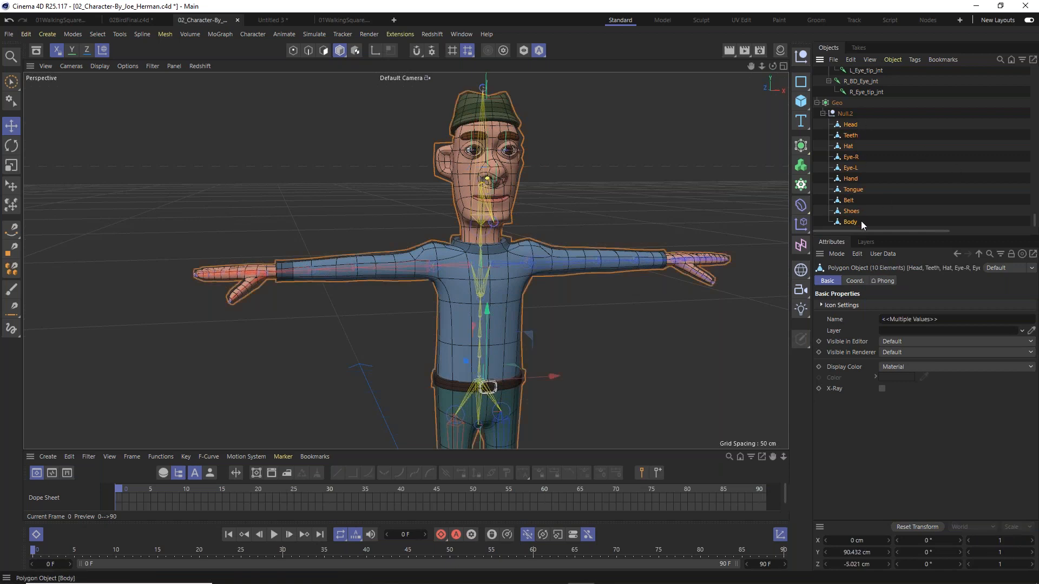
scroll(898, 147, up, 10)
scroll(898, 148, up, 5)
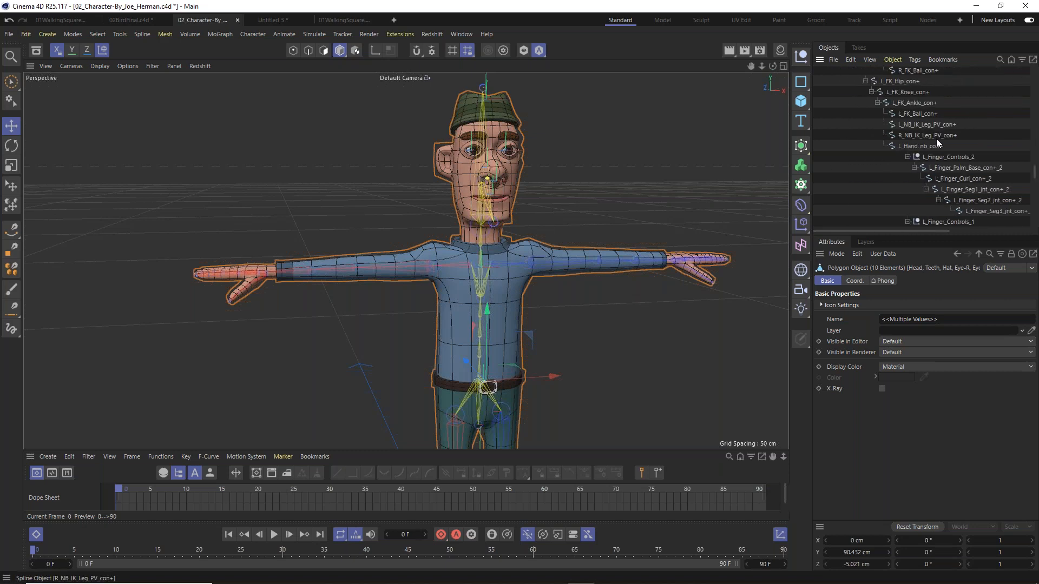
drag(1037, 180, 1035, 73)
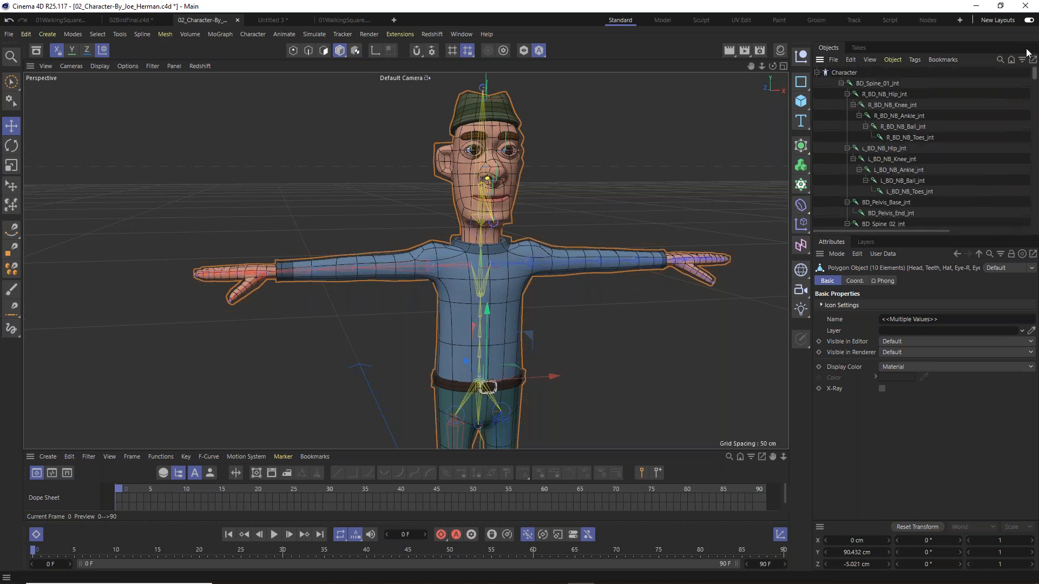
click(856, 75)
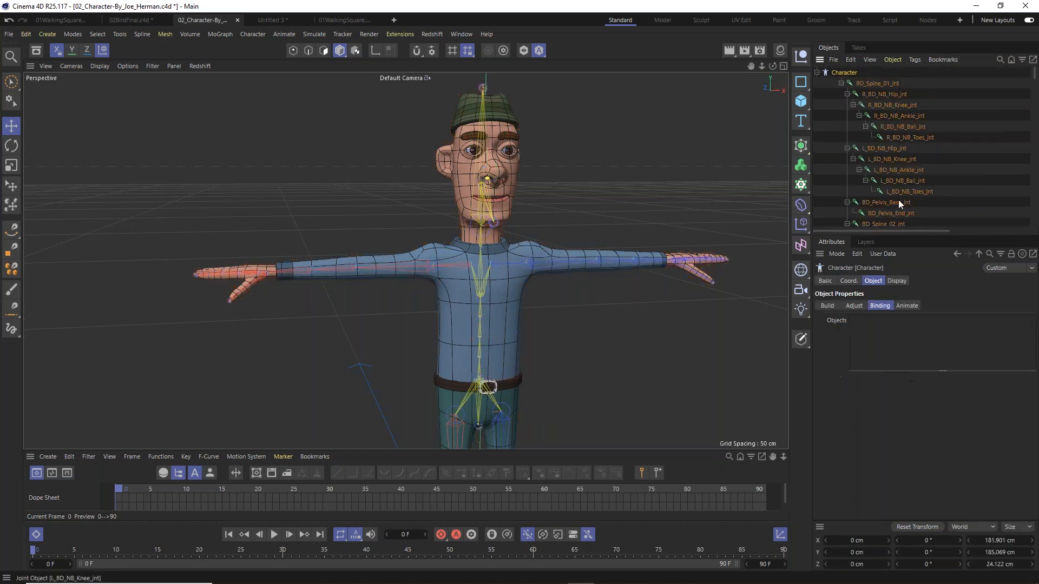
Lock the attributes on the Character object, enlarge its binding list, and add all ten meshes from Head through Body to it.
click(1010, 255)
drag(943, 371, 957, 509)
drag(1036, 76, 1036, 220)
click(850, 124)
click(849, 221)
click(848, 125)
shift+click(850, 222)
drag(851, 222, 897, 401)
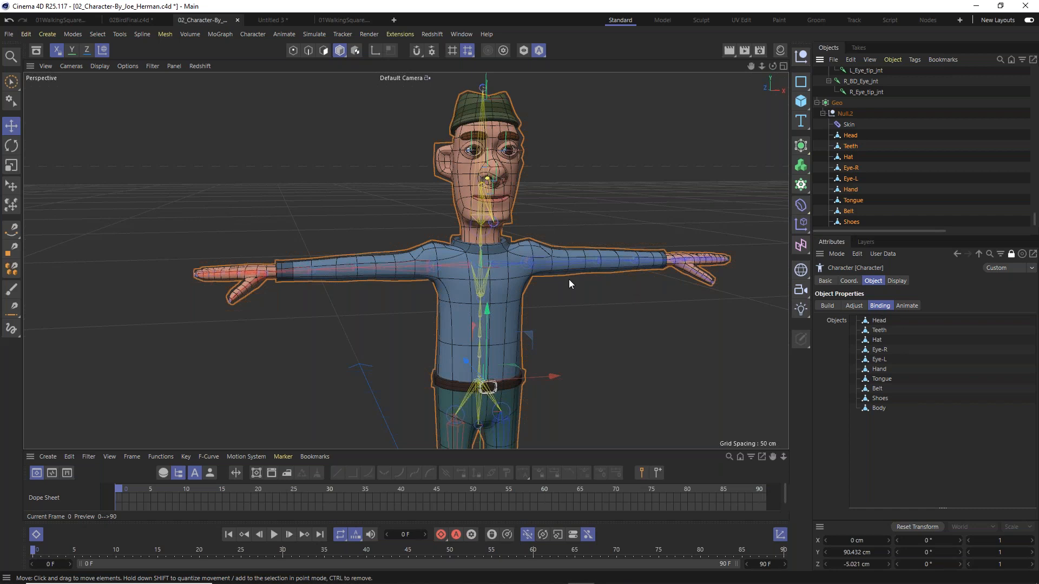
Inspect the weight tags on the bound meshes, the Skin deformer above Head, and the joints across the whole character.
drag(893, 230, 945, 231)
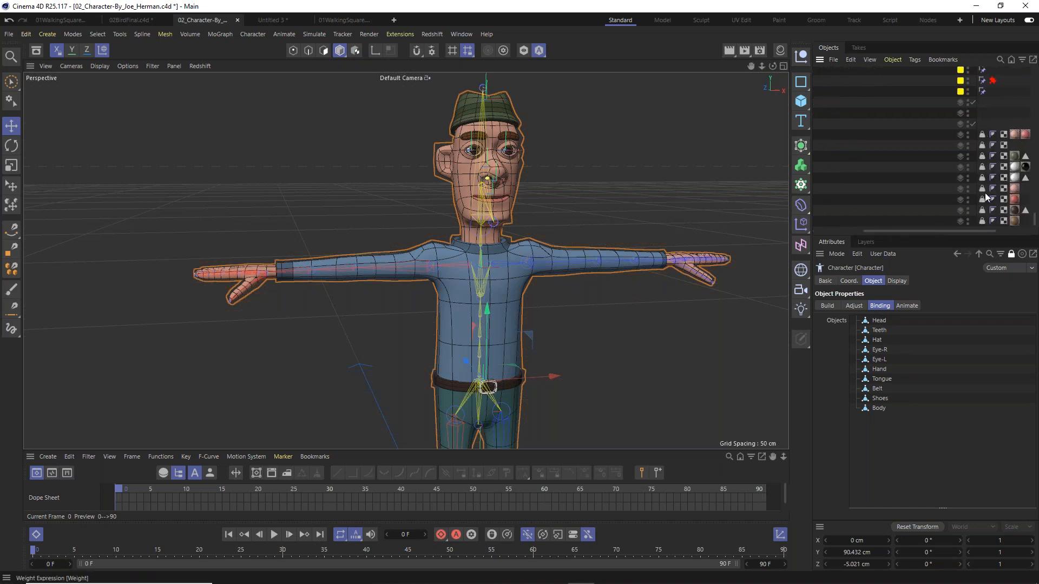
drag(978, 230, 915, 231)
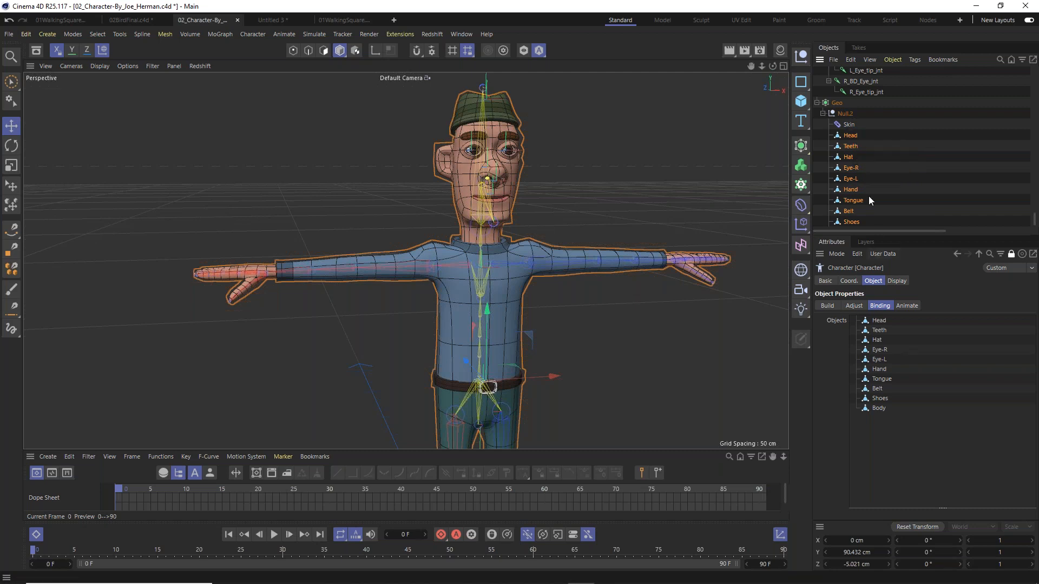
click(849, 126)
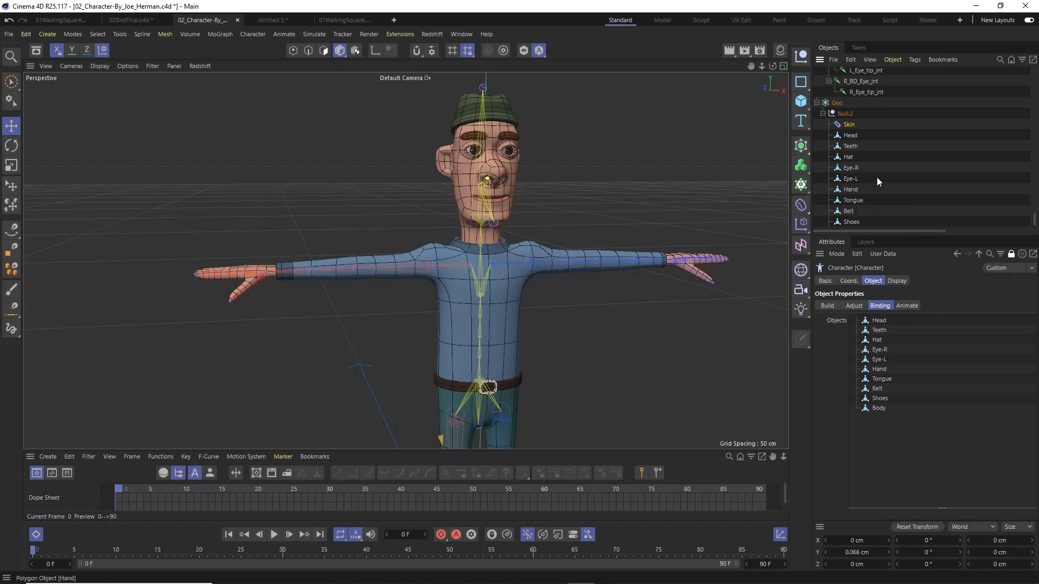
scroll(700, 192, down, 2)
scroll(700, 193, down, 1)
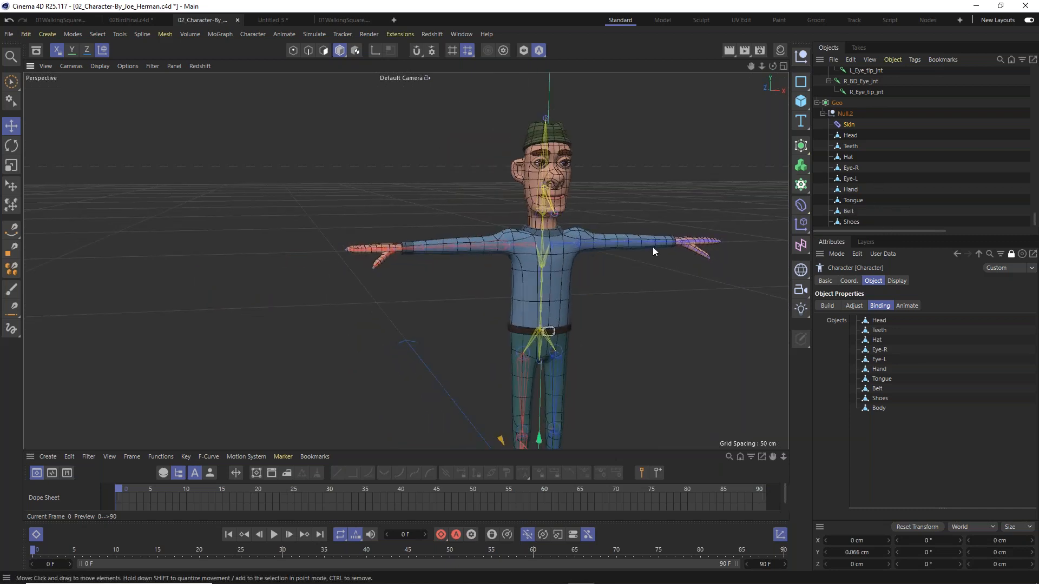
alt+middle_drag(653, 247, 534, 184)
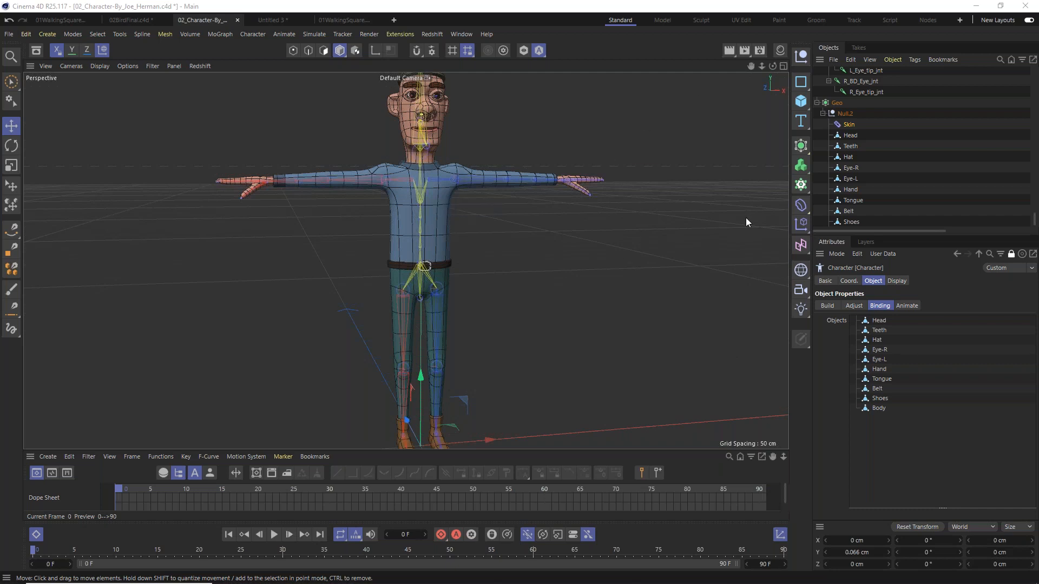
alt+drag(382, 173, 748, 271)
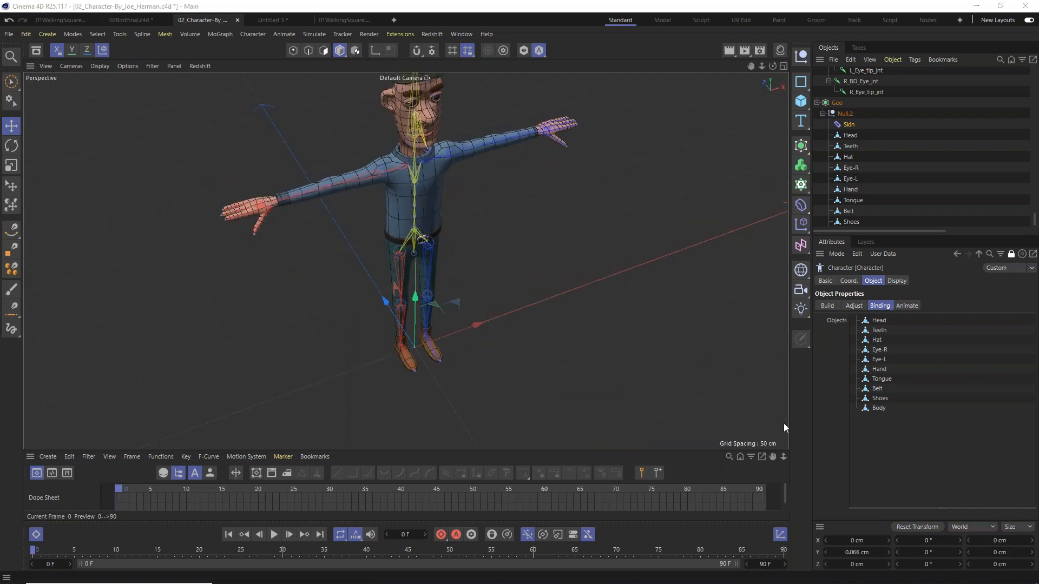
Switch the Character object to Animate mode.
click(907, 306)
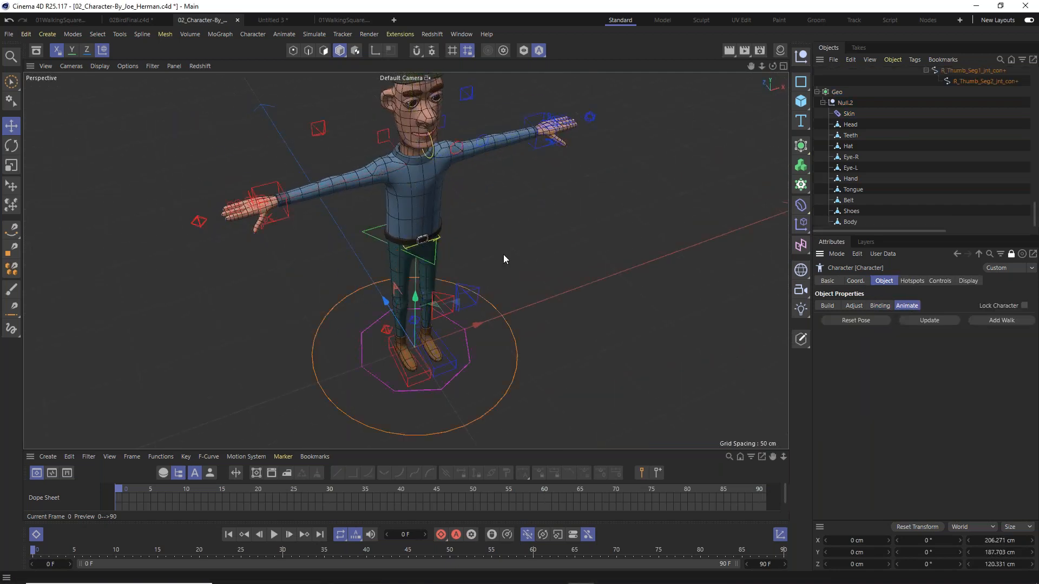
Test the arm deformation by moving the box-shaped controller around the character's right wrist, and undo the move.
scroll(265, 187, up, 10)
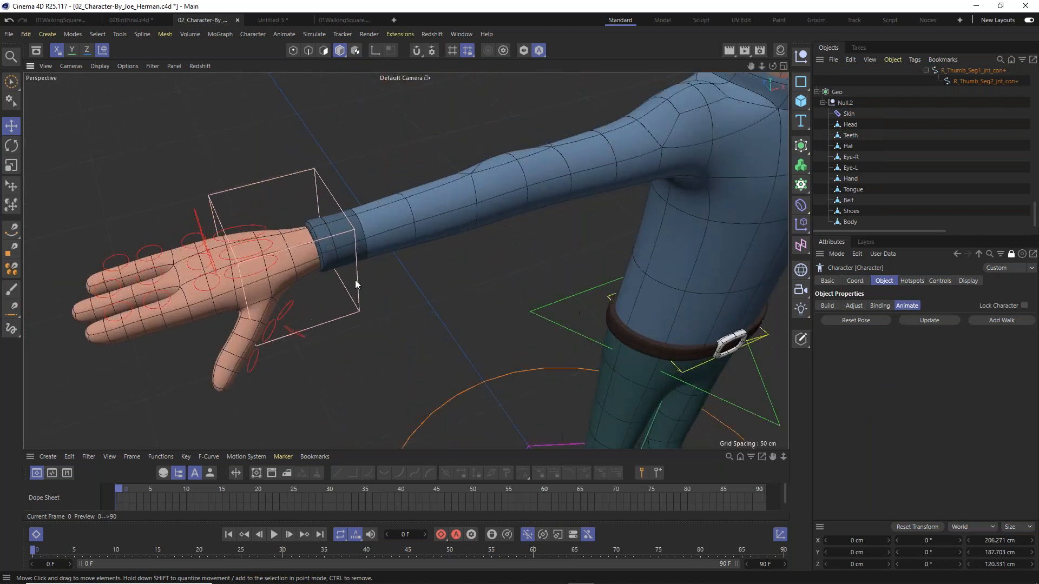
click(356, 282)
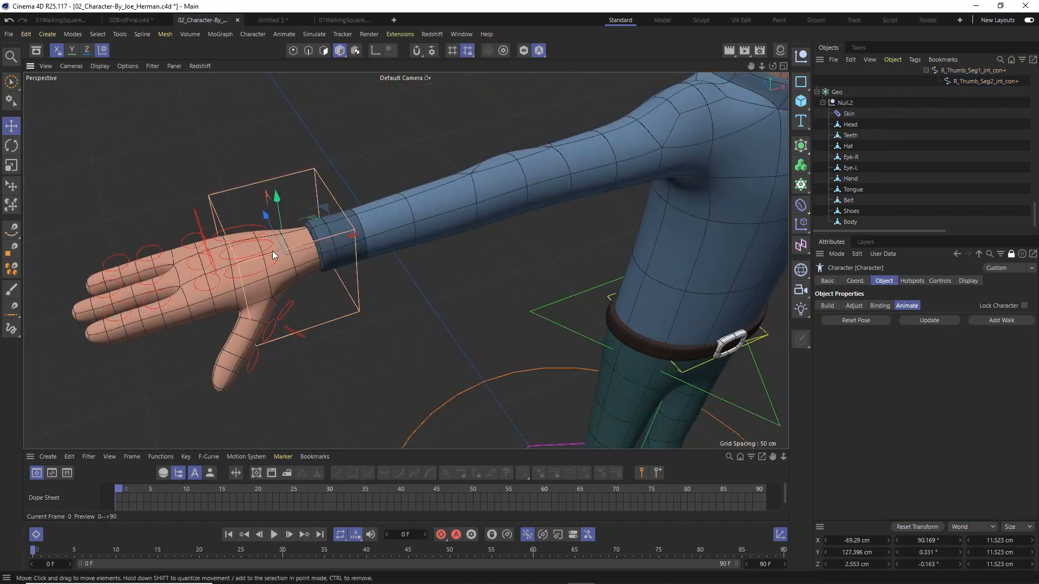
alt+drag(301, 286, 372, 258)
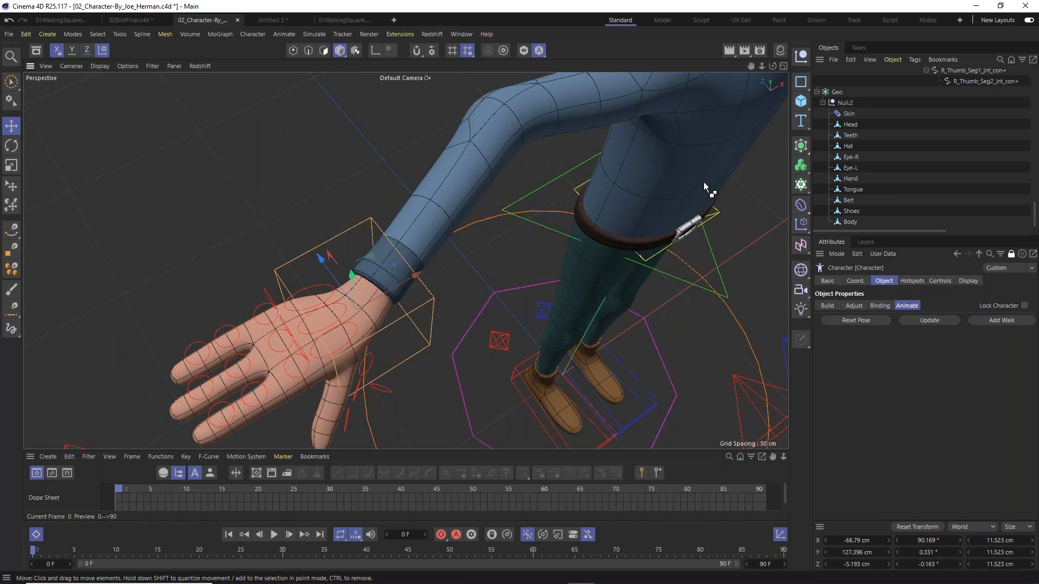
key(ctrl+z)
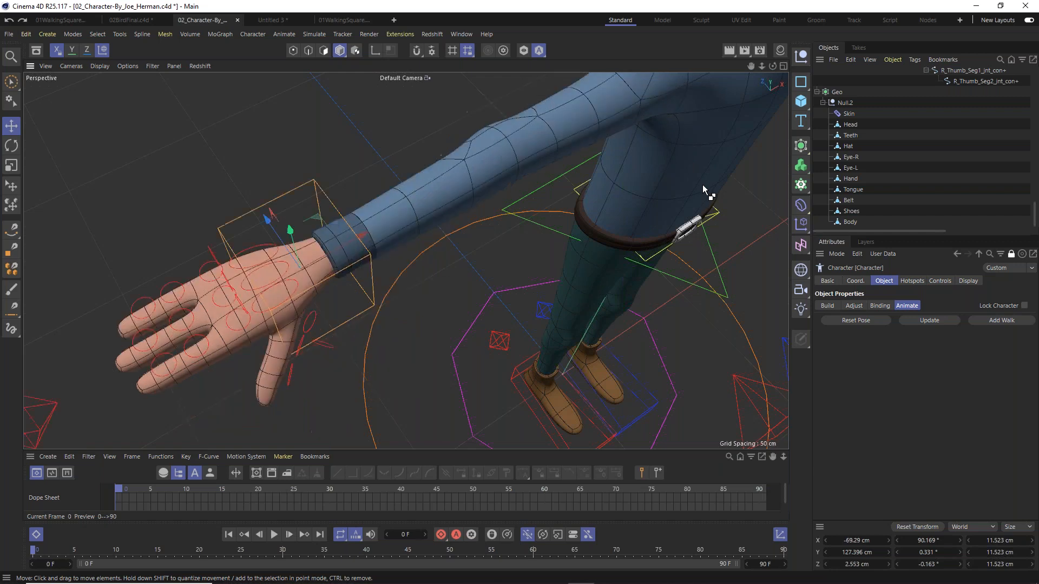
drag(319, 216, 236, 297)
Test the small upright oval controller above the right hand by rotating it, and undo the rotation.
alt+drag(244, 249, 226, 258)
click(226, 260)
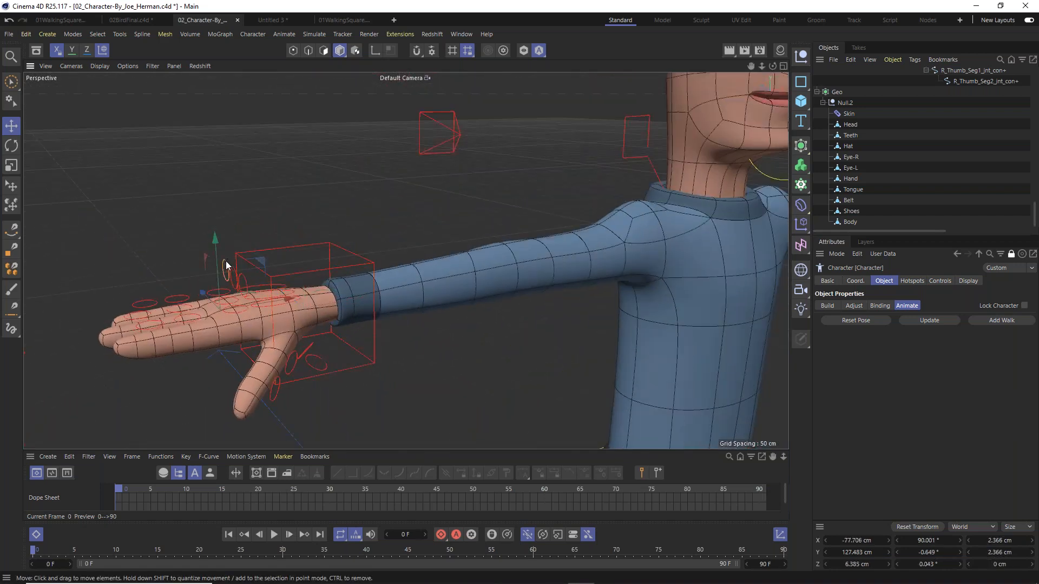
click(10, 145)
drag(189, 281, 376, 290)
key(ctrl+z)
Test the hand deformation by rotating the right wrist's box-shaped controller, and undo the rotation.
alt+drag(261, 286, 323, 252)
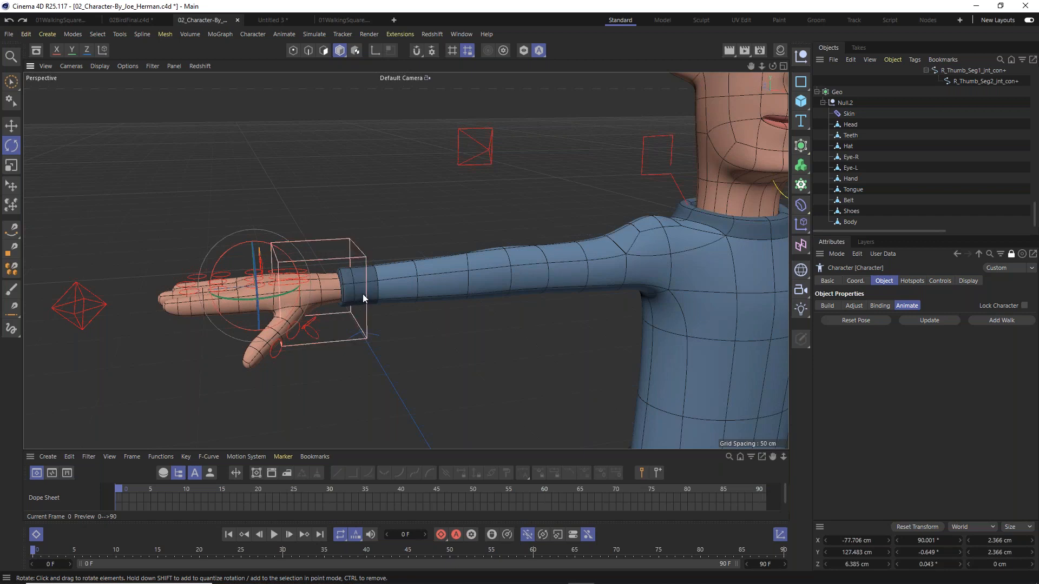
alt+drag(320, 268, 349, 258)
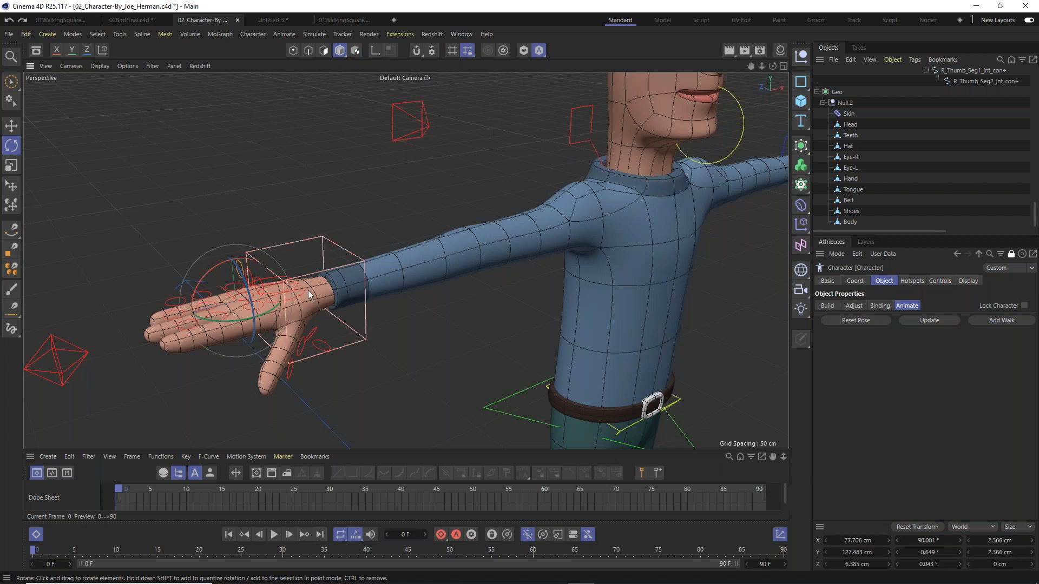
click(11, 145)
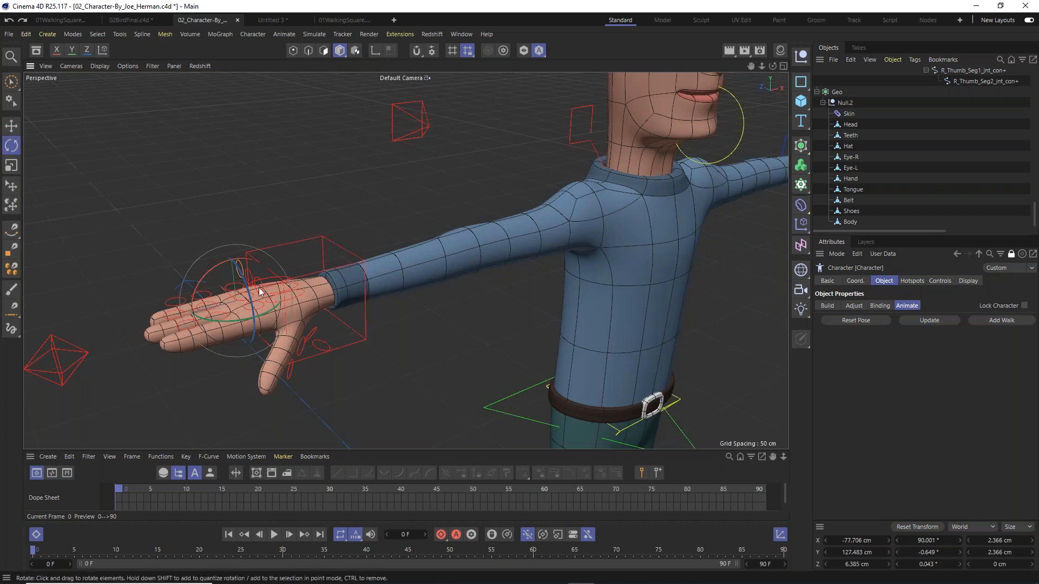
click(347, 253)
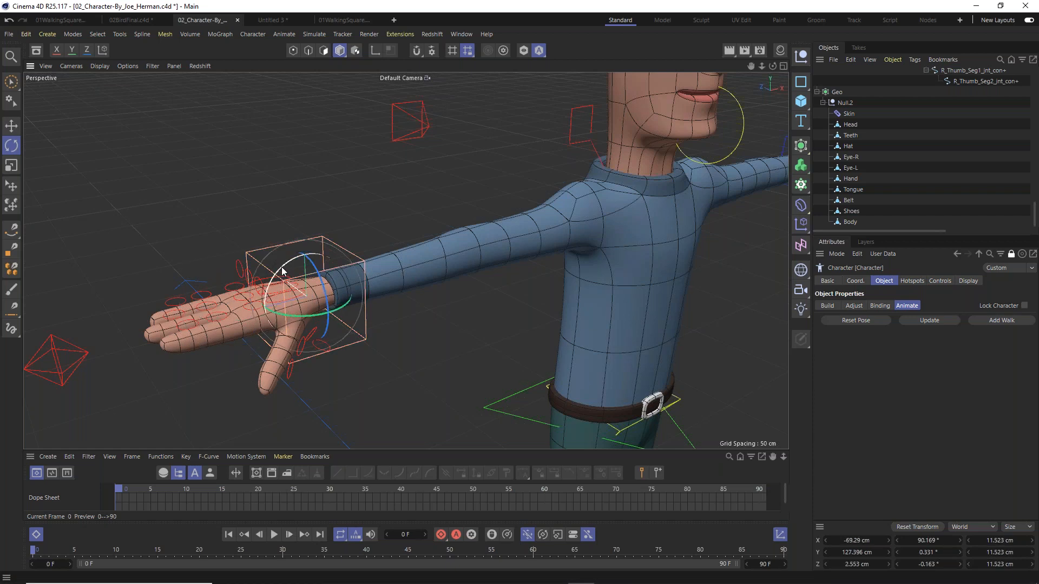
drag(282, 267, 374, 278)
key(ctrl+z)
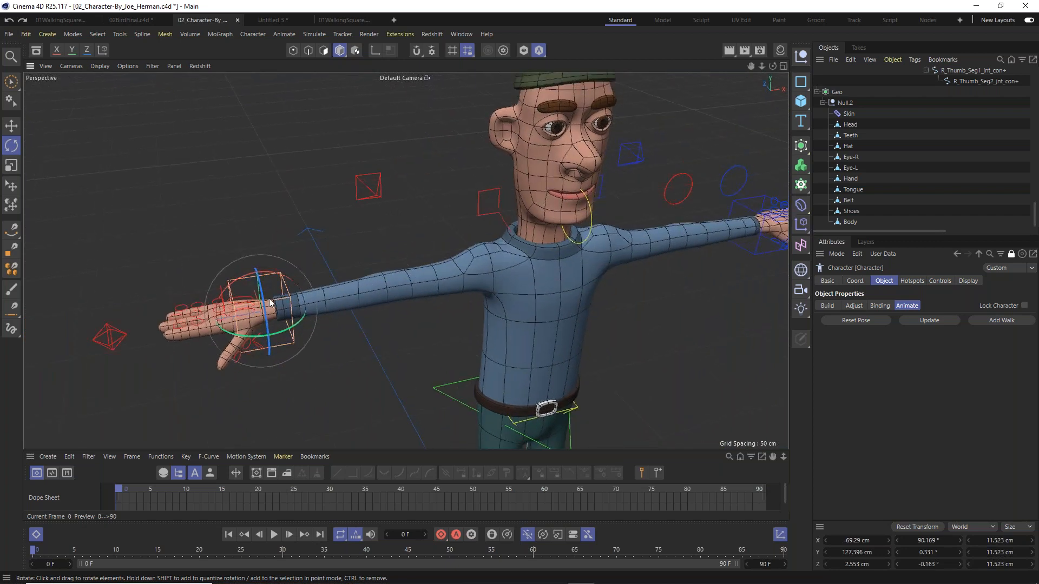